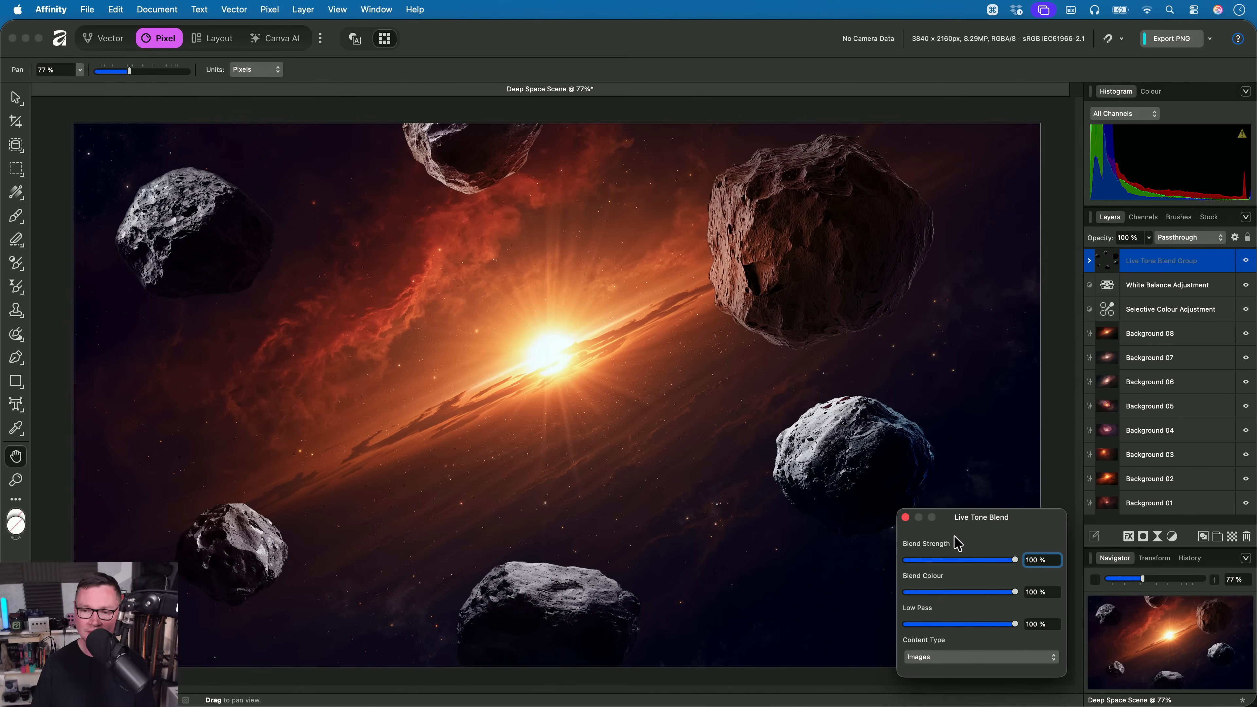
{"action": "left_click", "coordinate": [905, 517]}
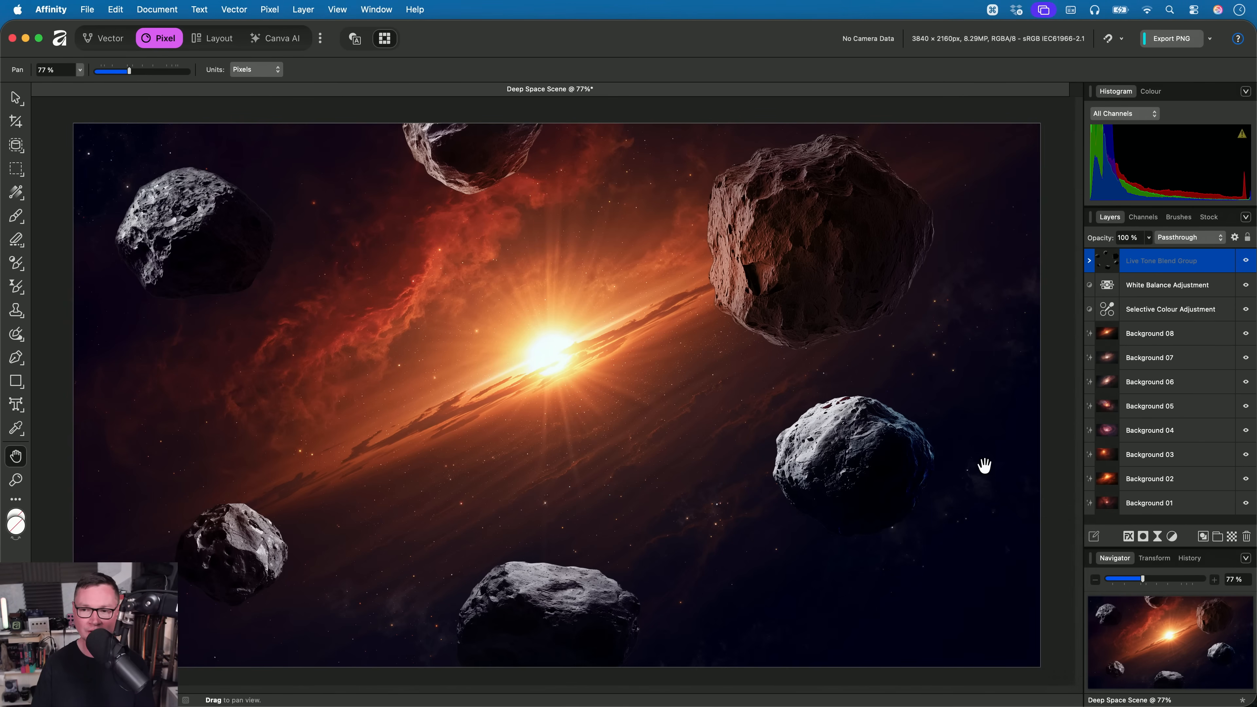
{"action": "left_click", "coordinate": [1164, 308]}
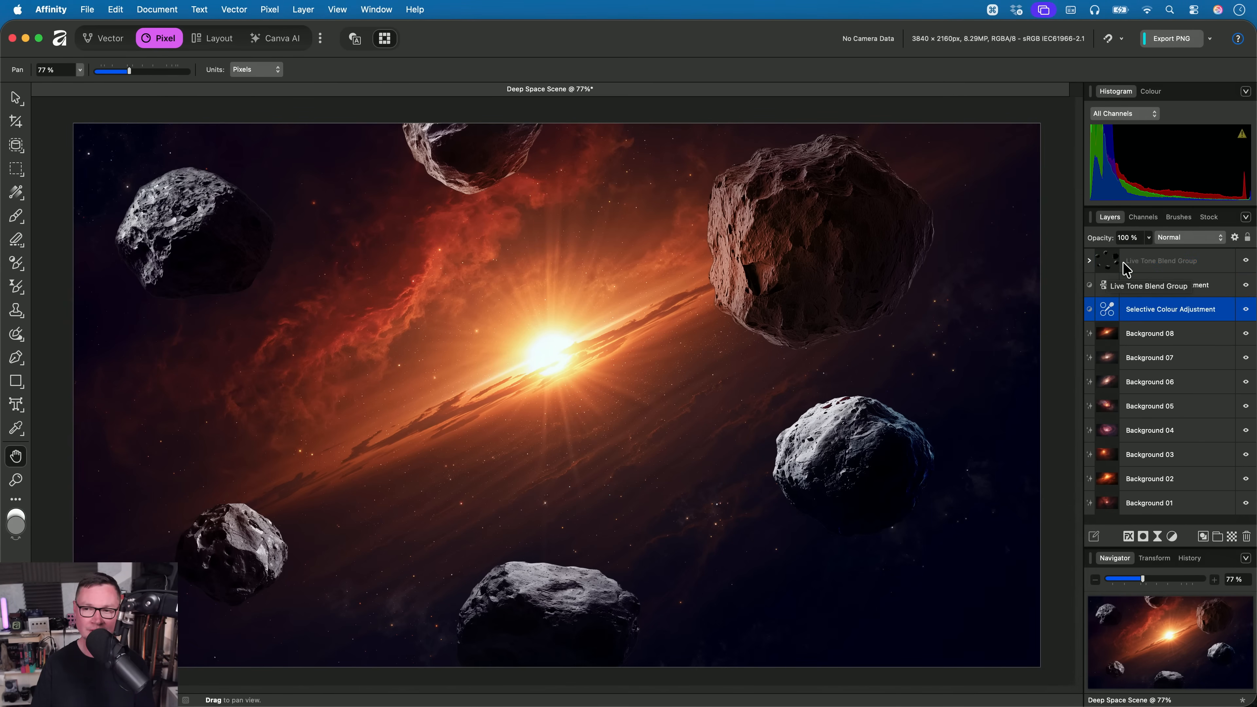
{"action": "left_click", "coordinate": [1156, 341]}
{"action": "left_click", "coordinate": [1150, 418]}
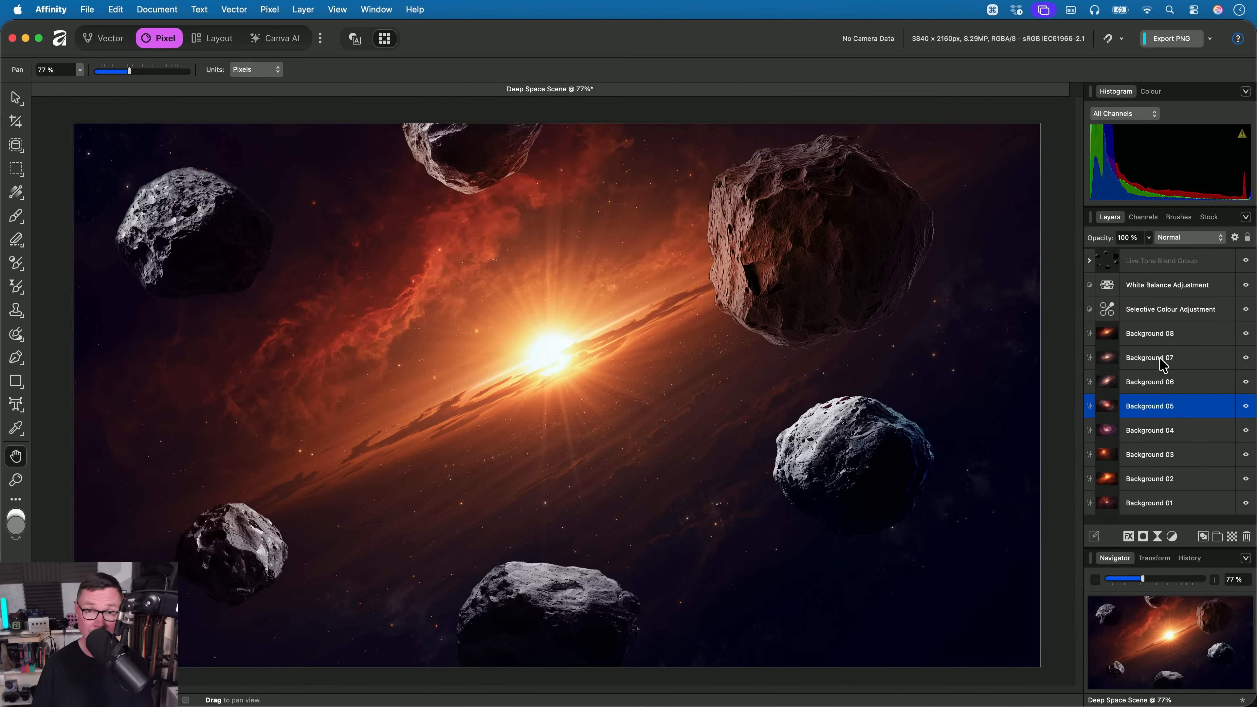
- Try a Blend Colour of 0 % on the Live Tone Blend Group, restoring it to 100 %
{"action": "double_click", "coordinate": [1105, 262]}
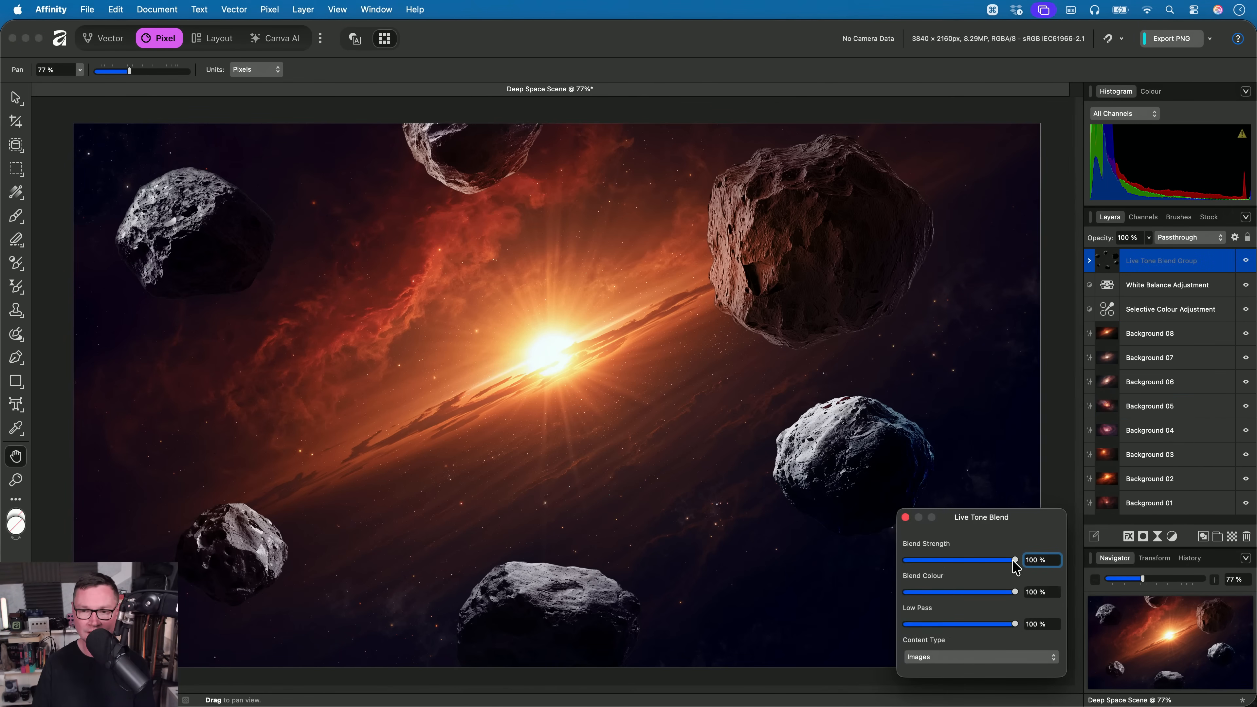
{"action": "left_click_drag", "start_coordinate": [1015, 567], "coordinate": [815, 599]}
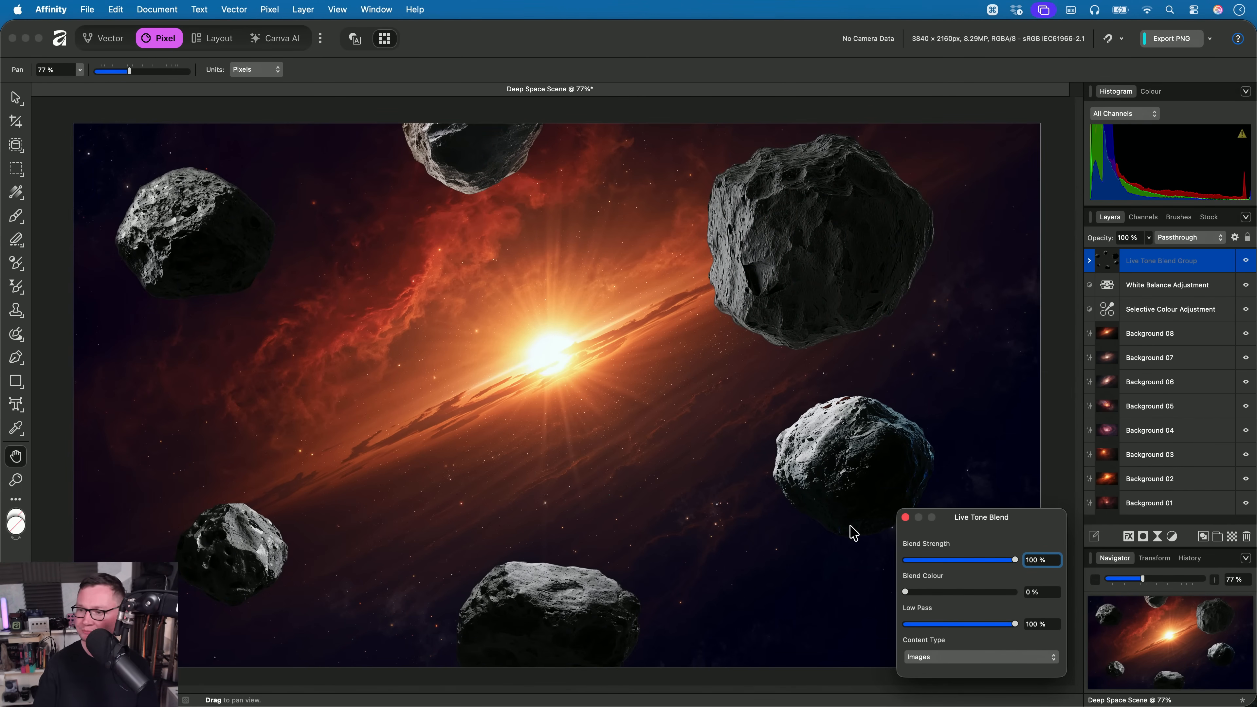
{"action": "left_click_drag", "start_coordinate": [936, 592], "coordinate": [1127, 631]}
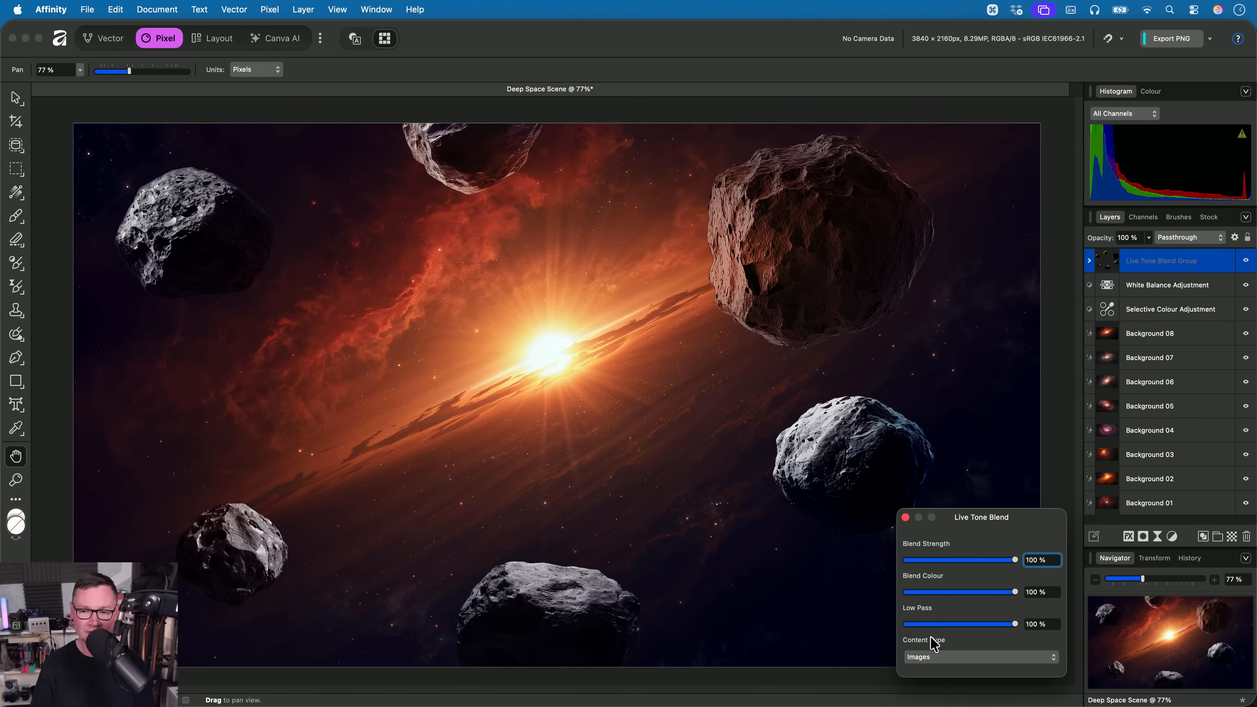
- View the Content Type options for the Live Tone Blend Group, keep Images, and close its settings
{"action": "left_click", "coordinate": [946, 663]}
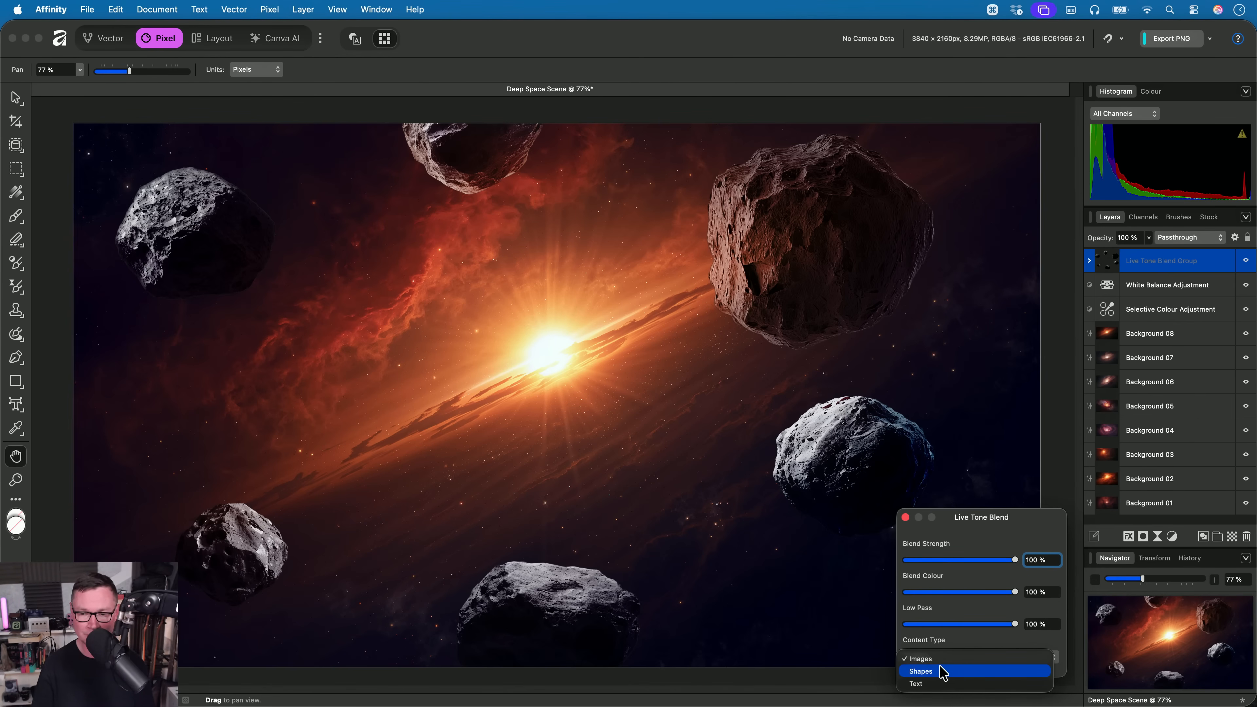
{"action": "left_click", "coordinate": [968, 640]}
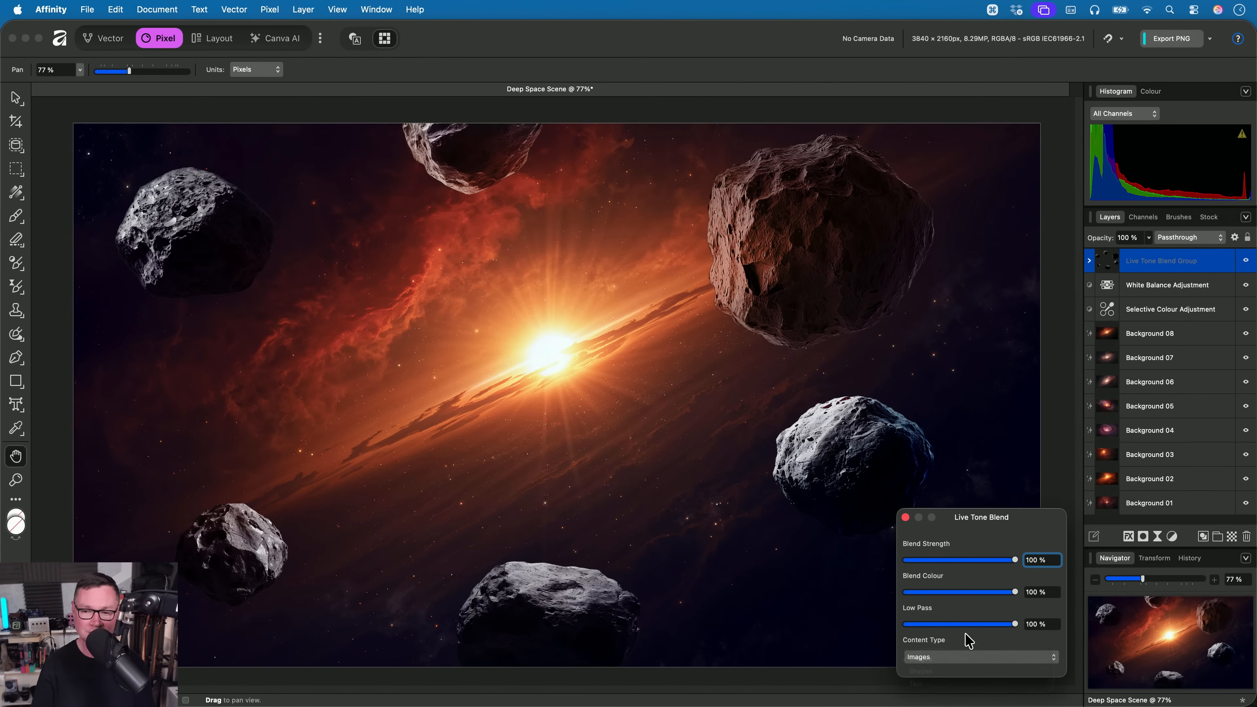
{"action": "left_click", "coordinate": [906, 517]}
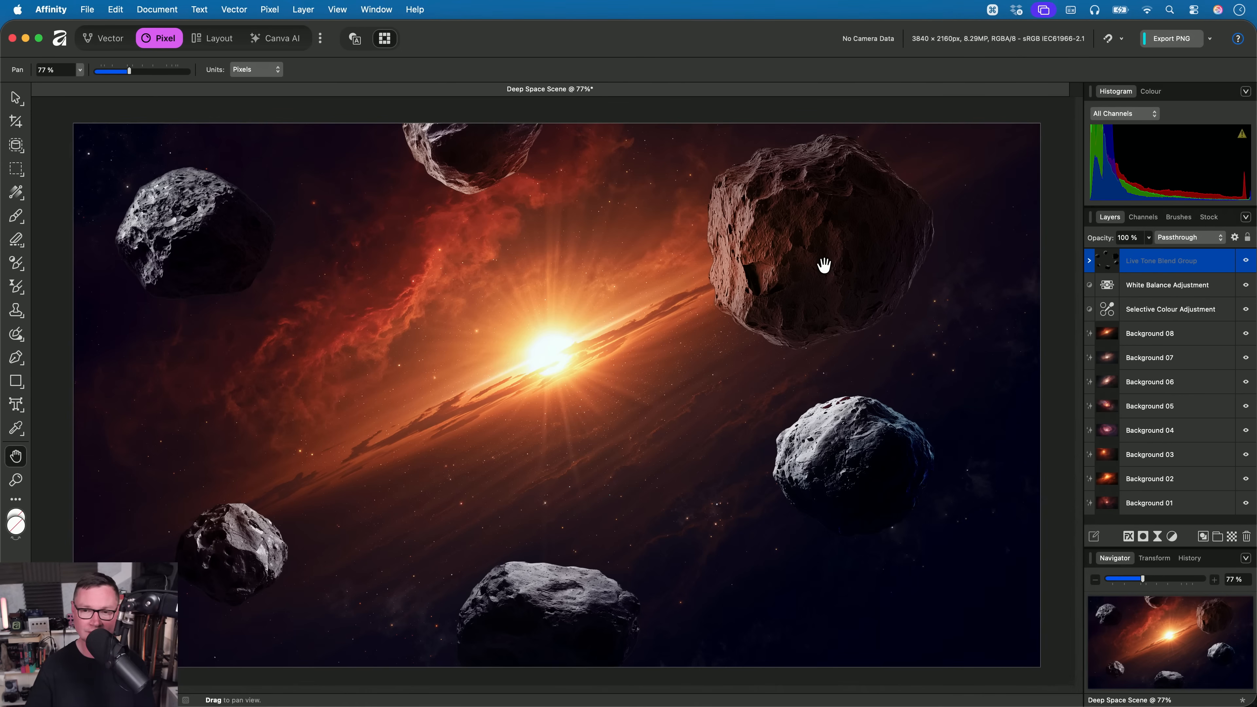
- Reposition Asteroid 03 slightly closer to the sun within the Live Tone Blend Group and collapse the group
{"action": "key", "text": "v"}
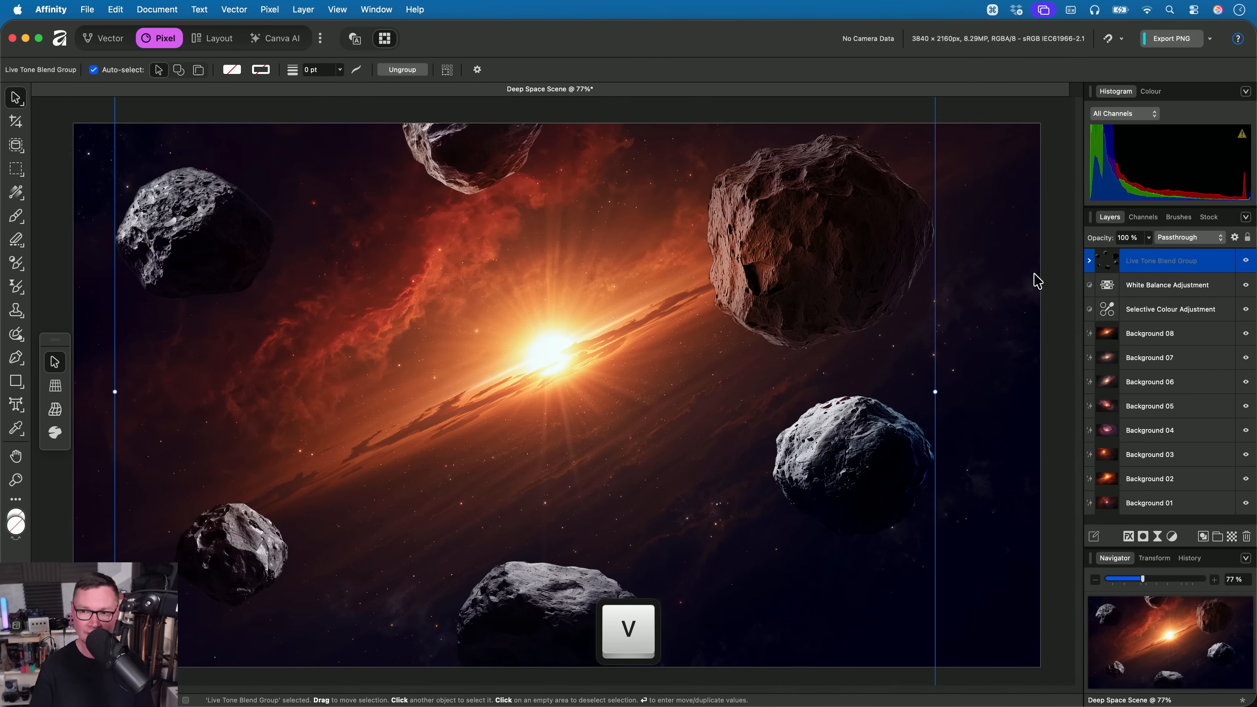
{"action": "left_click", "coordinate": [830, 296]}
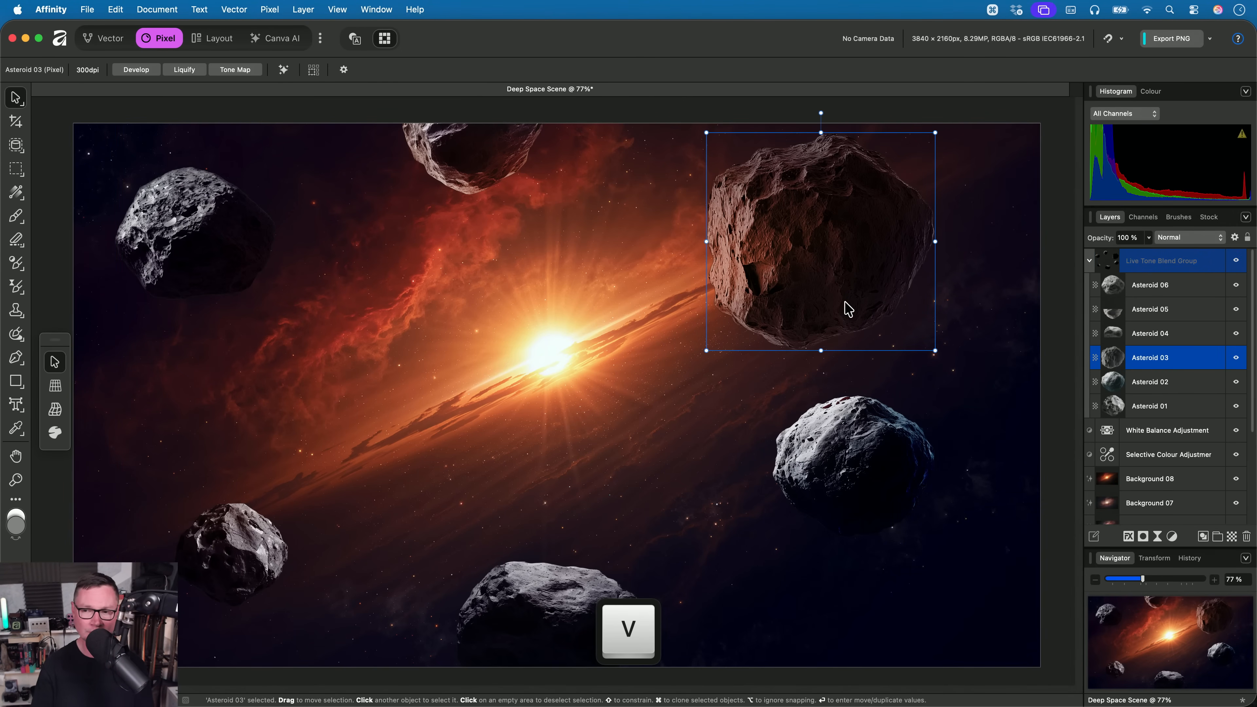
{"action": "left_click_drag", "start_coordinate": [819, 281], "coordinate": [884, 241]}
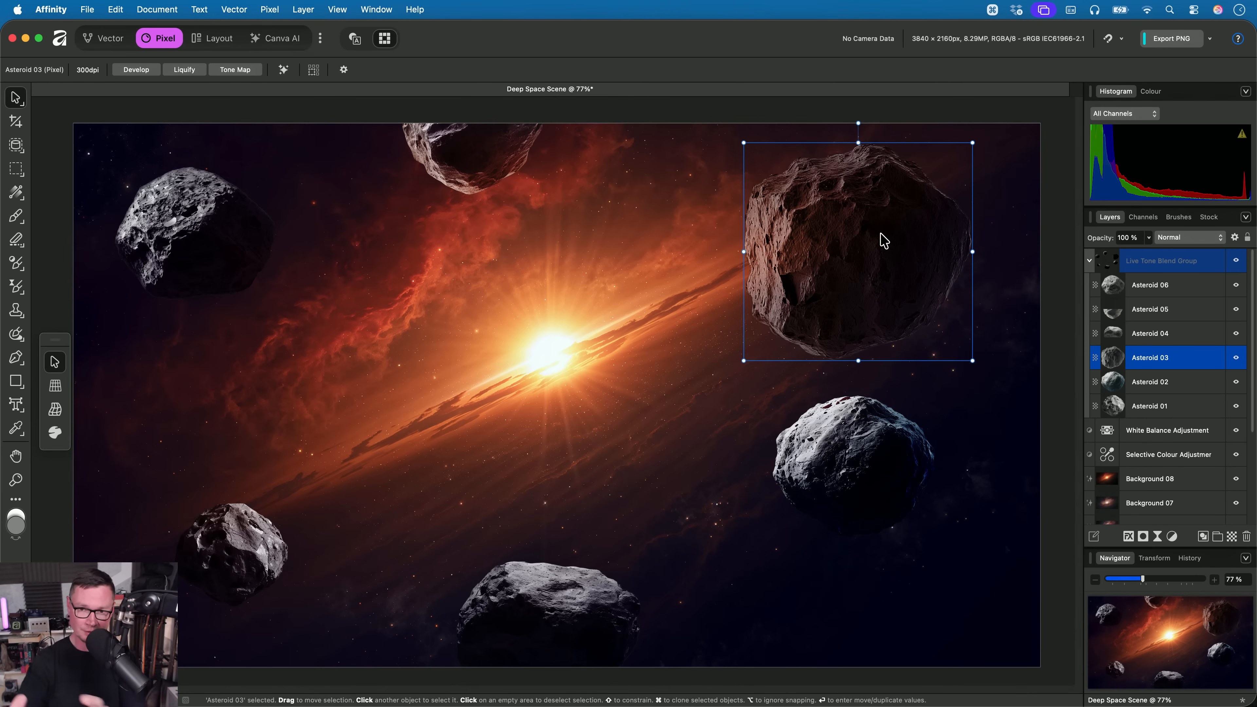
{"action": "left_click_drag", "start_coordinate": [884, 241], "coordinate": [834, 225]}
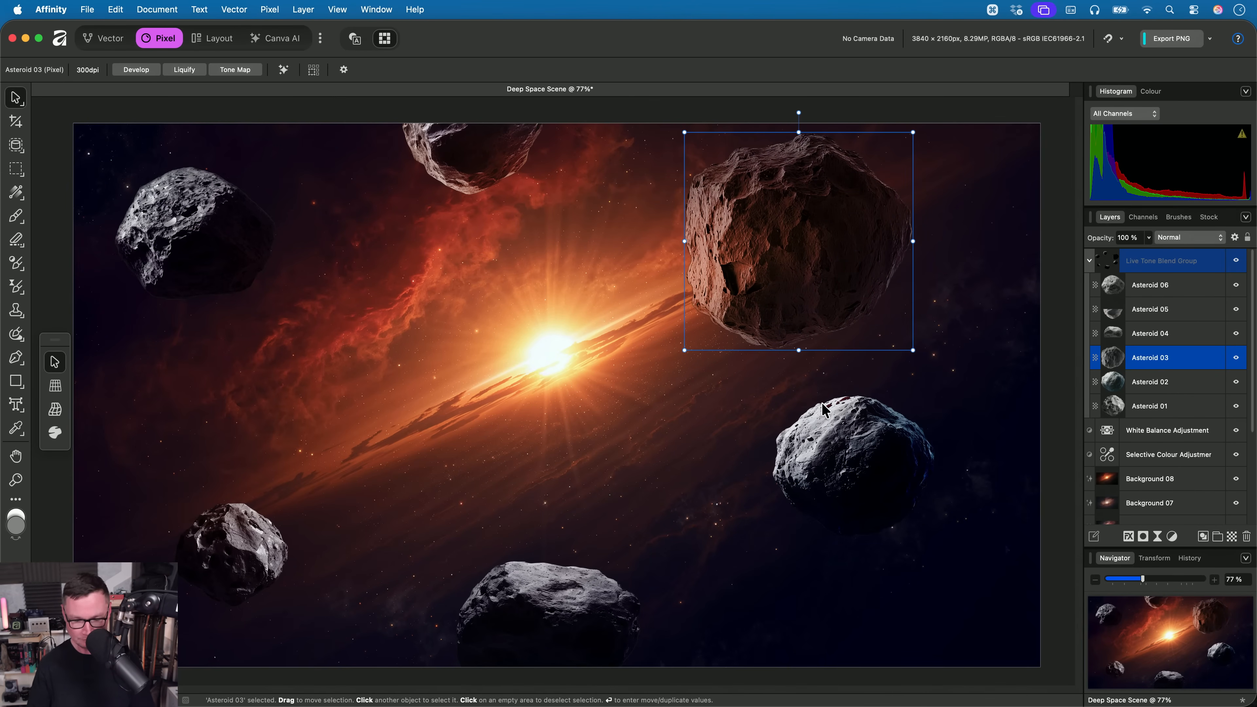
{"action": "key", "text": "h"}
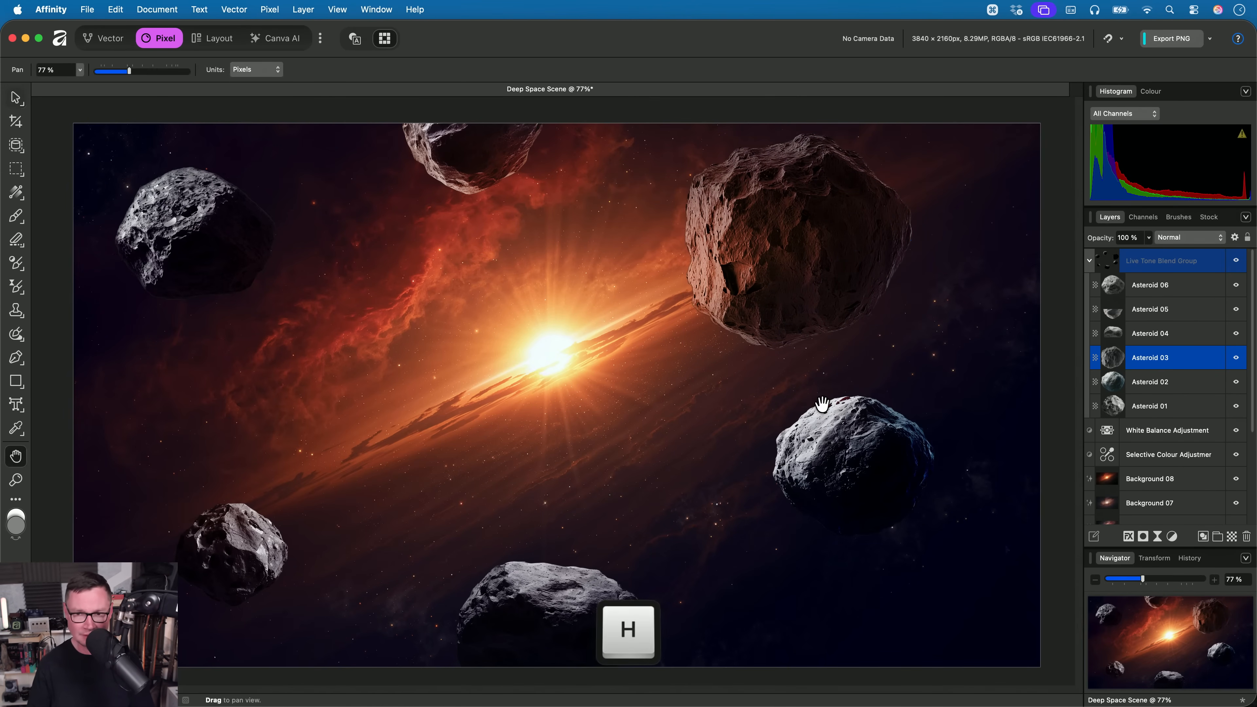
{"action": "left_click", "coordinate": [1089, 262]}
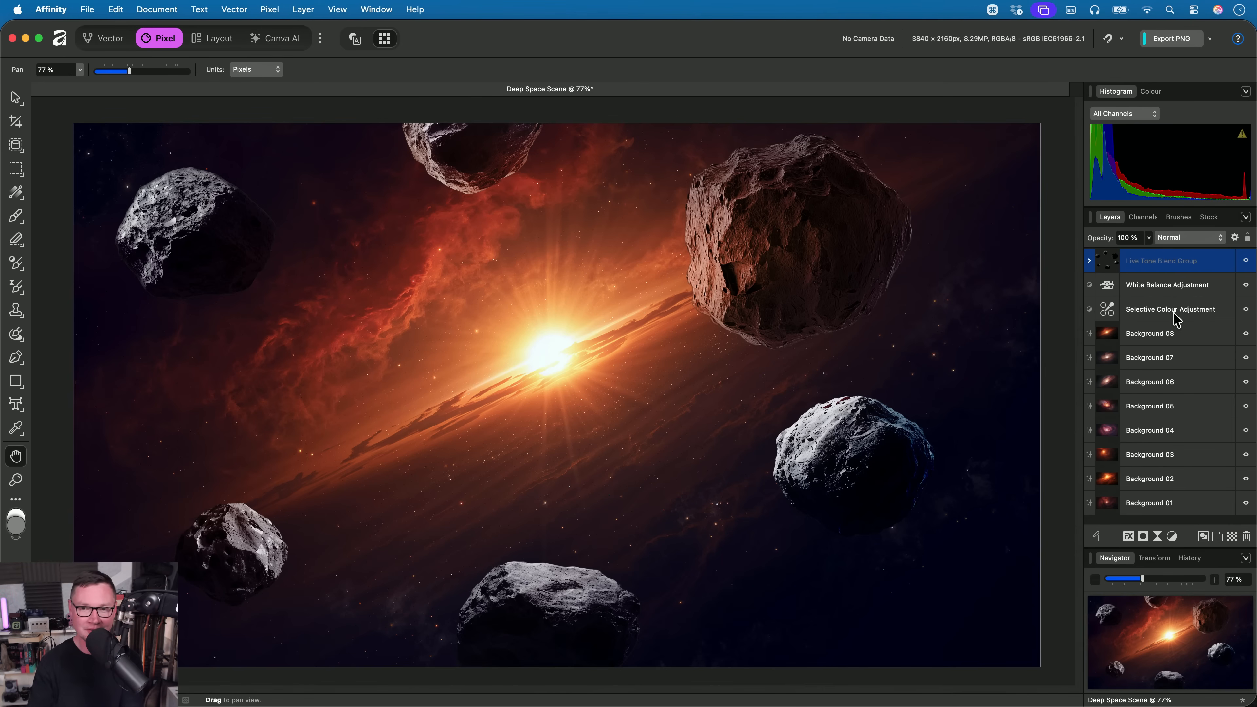
- Hide the layers Background 08 down to Background 02 one by one to preview the asteroids against each backdrop
{"action": "left_click", "coordinate": [1172, 337]}
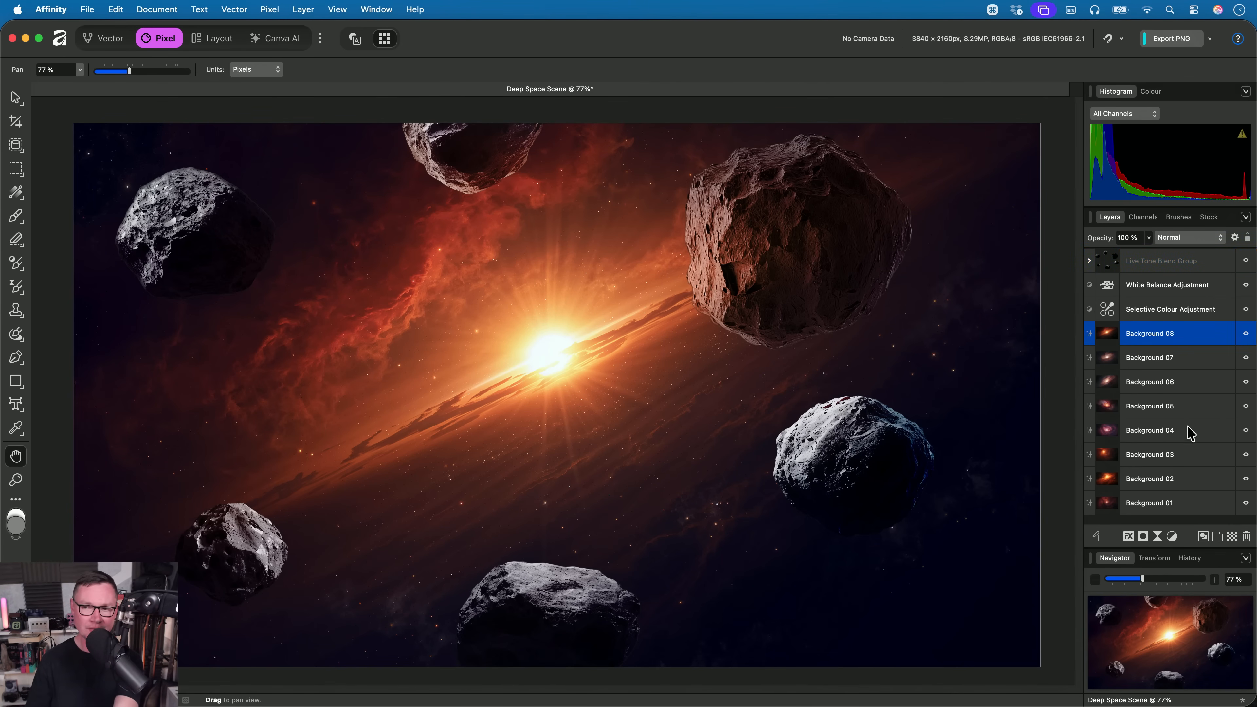
{"action": "left_click", "coordinate": [1246, 334]}
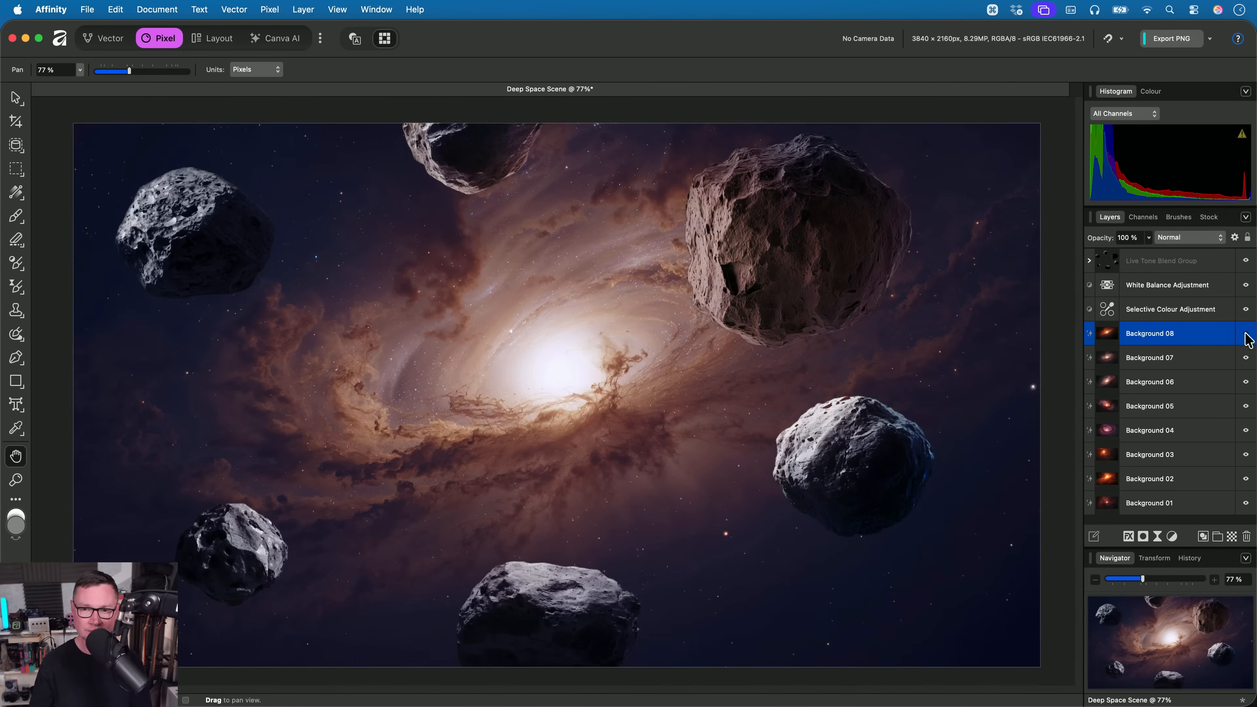
{"action": "left_click", "coordinate": [1246, 357]}
{"action": "left_click", "coordinate": [1246, 382]}
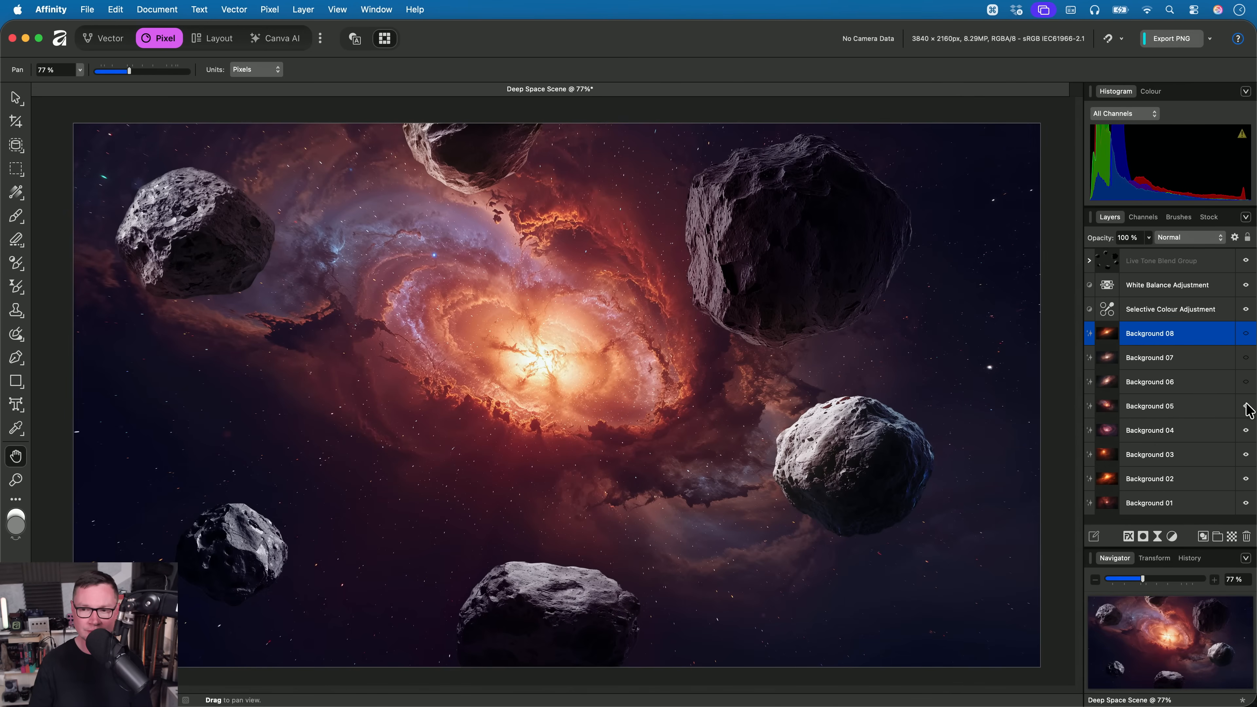
{"action": "left_click", "coordinate": [1246, 405]}
{"action": "left_click", "coordinate": [1246, 430]}
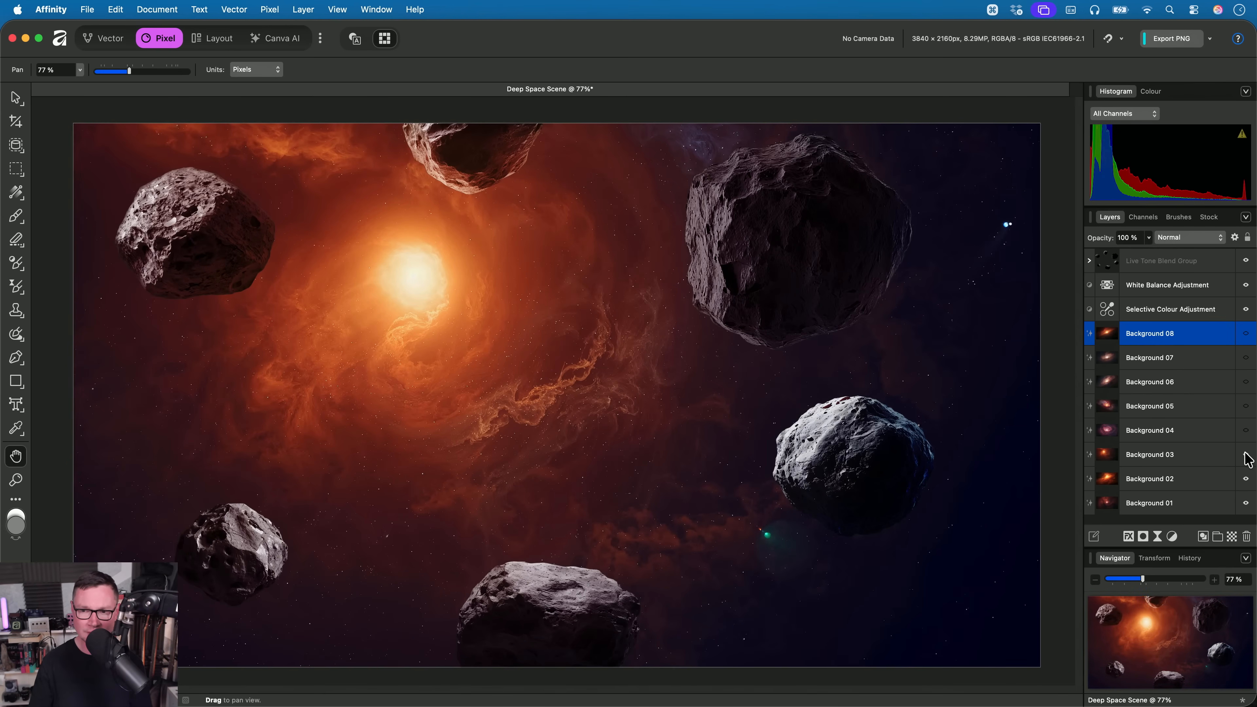
{"action": "left_click", "coordinate": [1246, 455]}
{"action": "left_click", "coordinate": [1246, 479]}
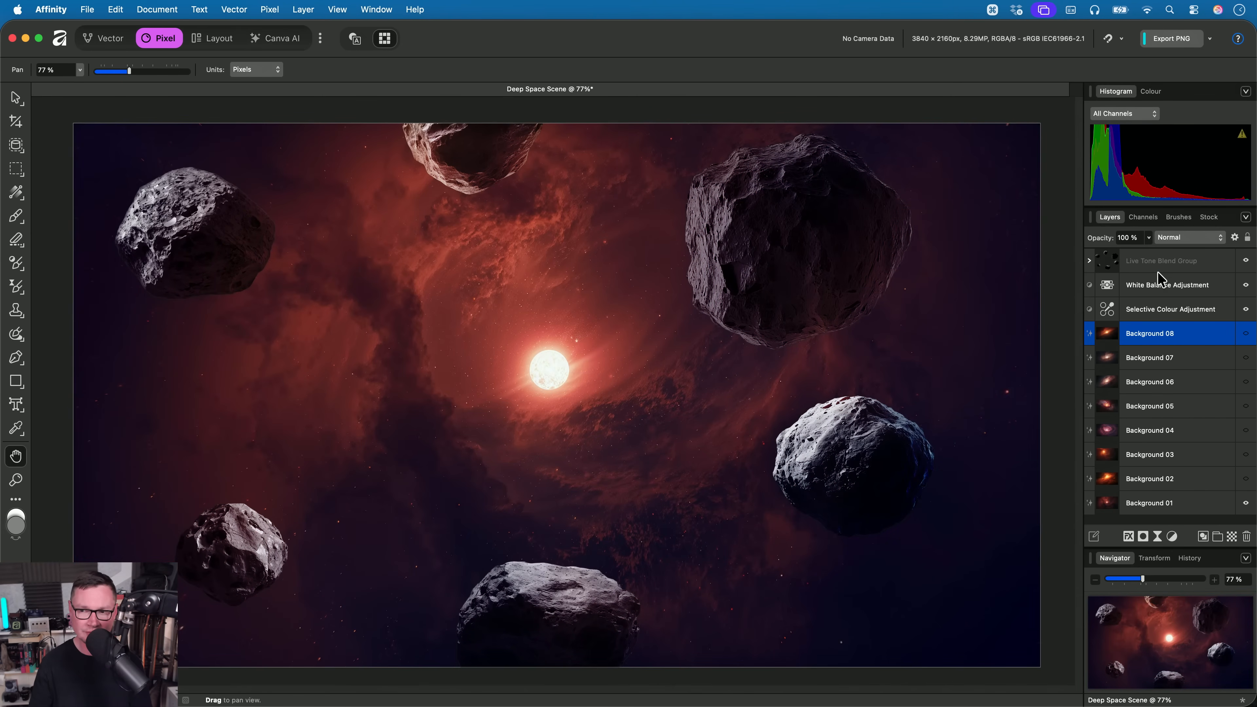
- Show the layers Background 02 up to Background 08 again one by one, previewing the blend on each backdrop
{"action": "left_click", "coordinate": [1246, 479]}
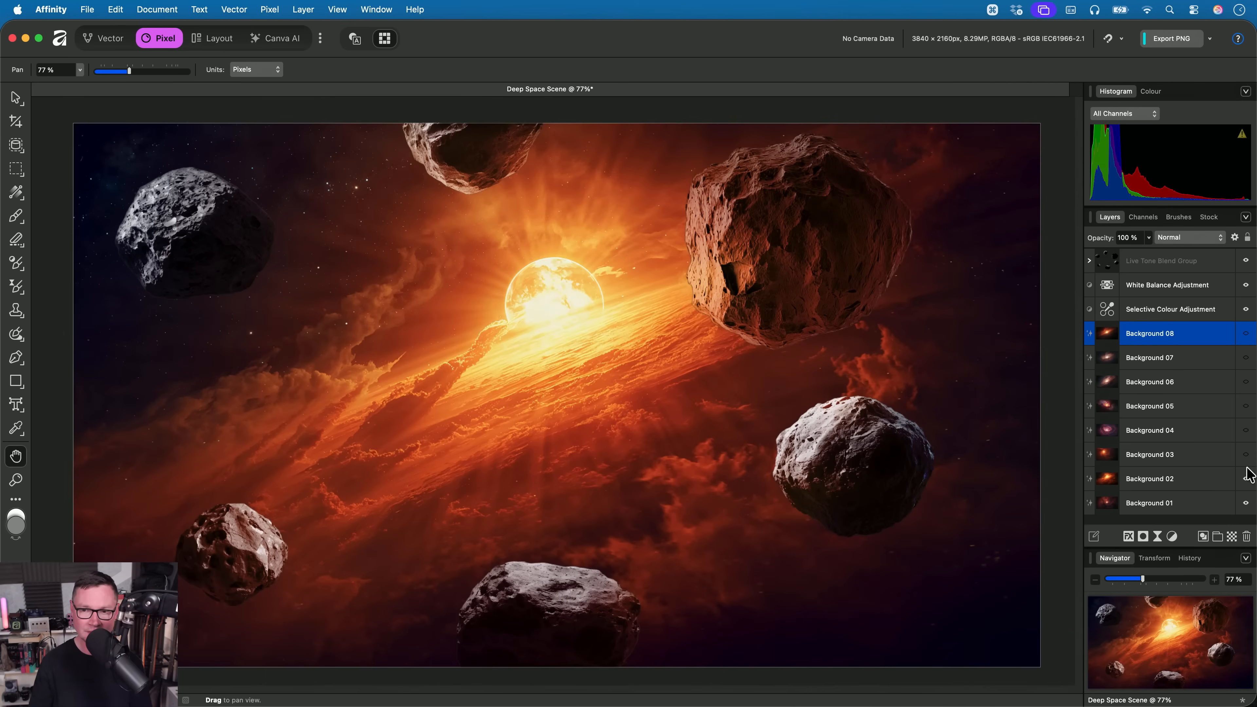
{"action": "left_click", "coordinate": [1246, 455]}
{"action": "left_click", "coordinate": [1246, 455]}
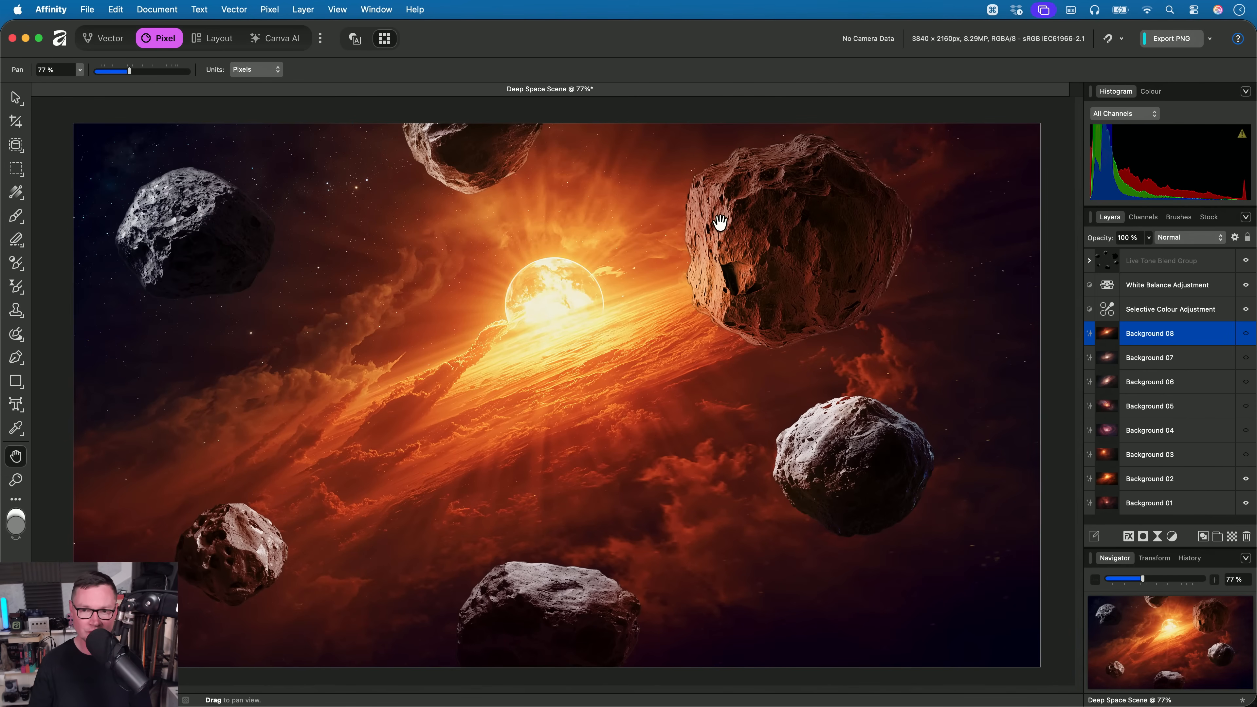
{"action": "left_click", "coordinate": [1246, 455]}
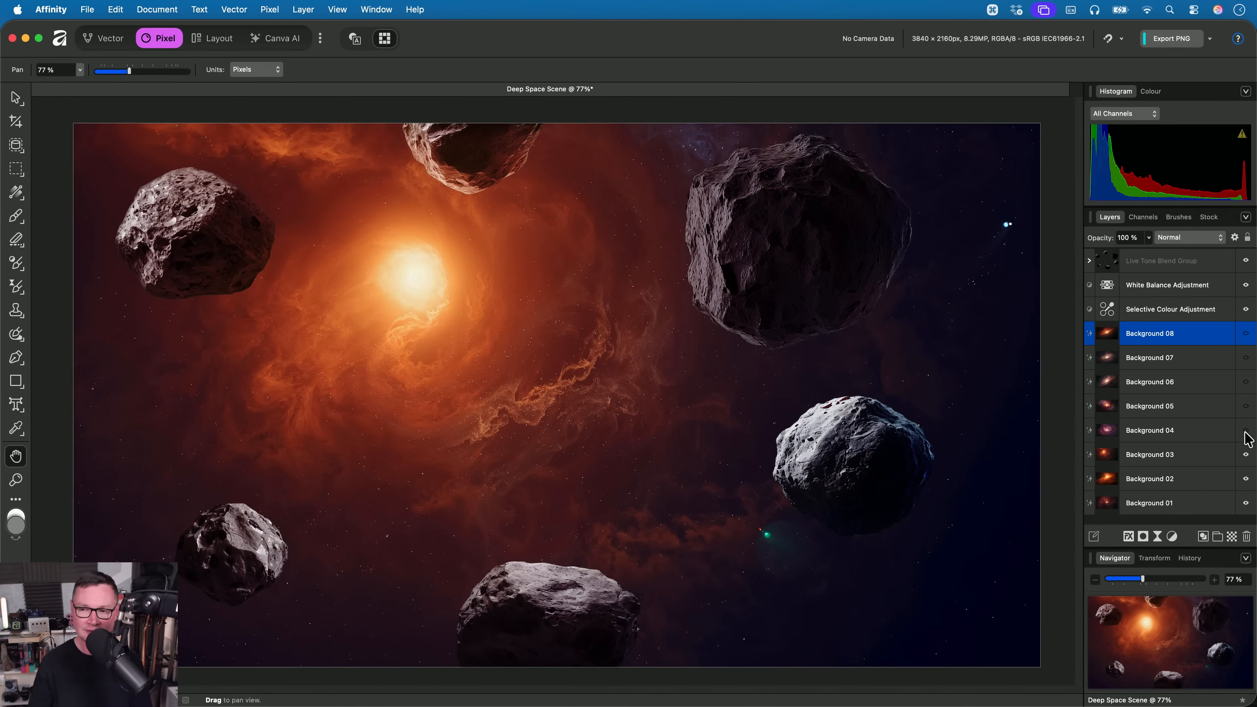
{"action": "left_click", "coordinate": [1246, 430]}
{"action": "left_click", "coordinate": [1246, 406]}
{"action": "left_click", "coordinate": [1246, 381]}
{"action": "left_click", "coordinate": [1246, 357]}
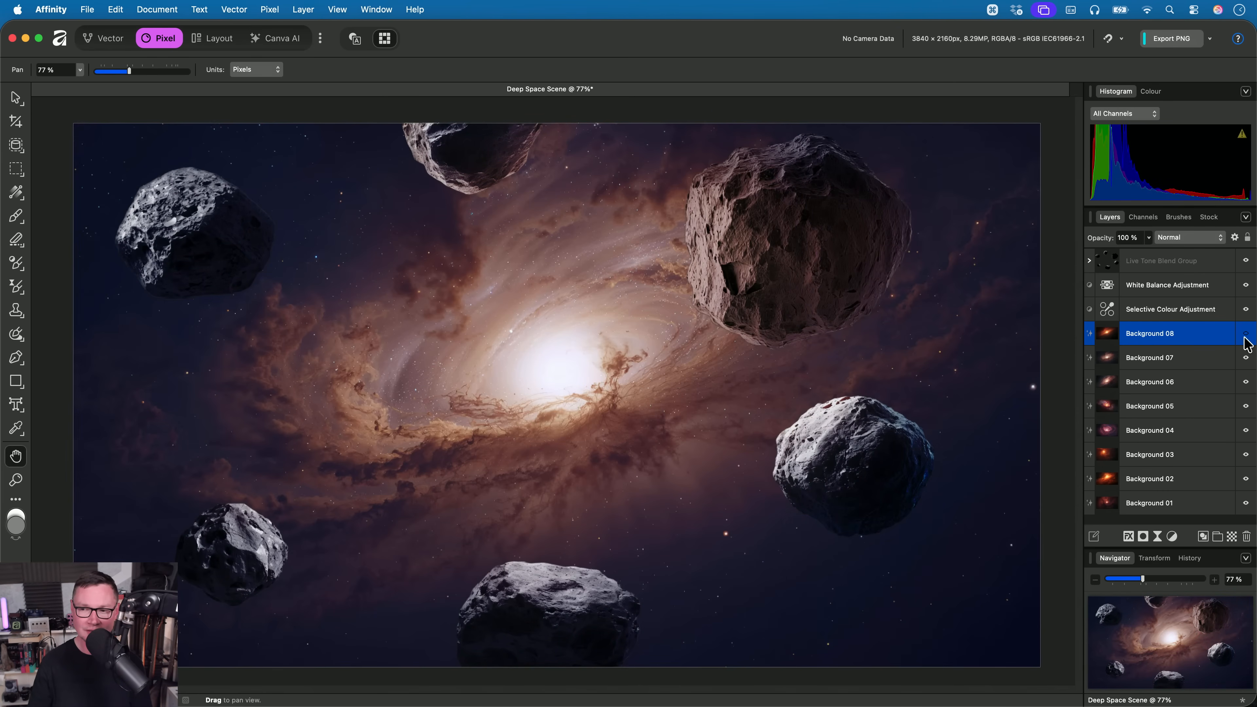
{"action": "left_click", "coordinate": [1245, 333]}
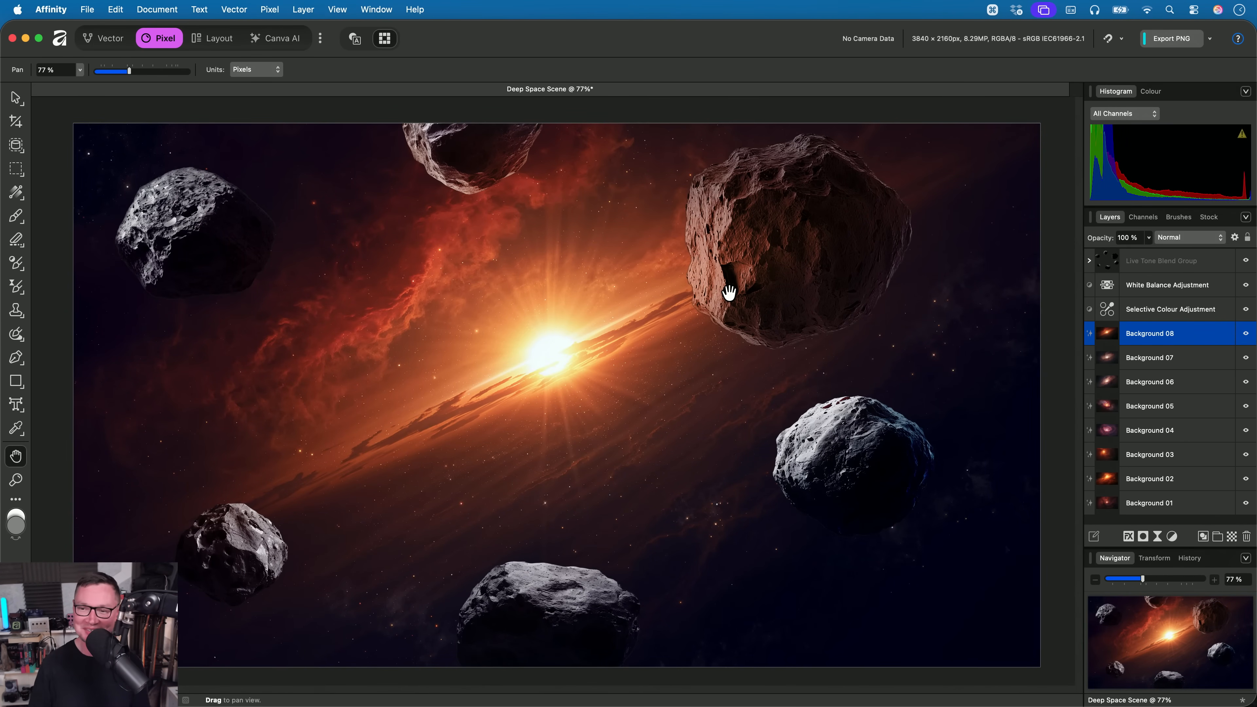
- Take Asteroid 06 out of the Live Tone Blend Group and move it close to the sun's left side
{"action": "left_click", "coordinate": [1188, 261]}
{"action": "left_click", "coordinate": [1089, 261]}
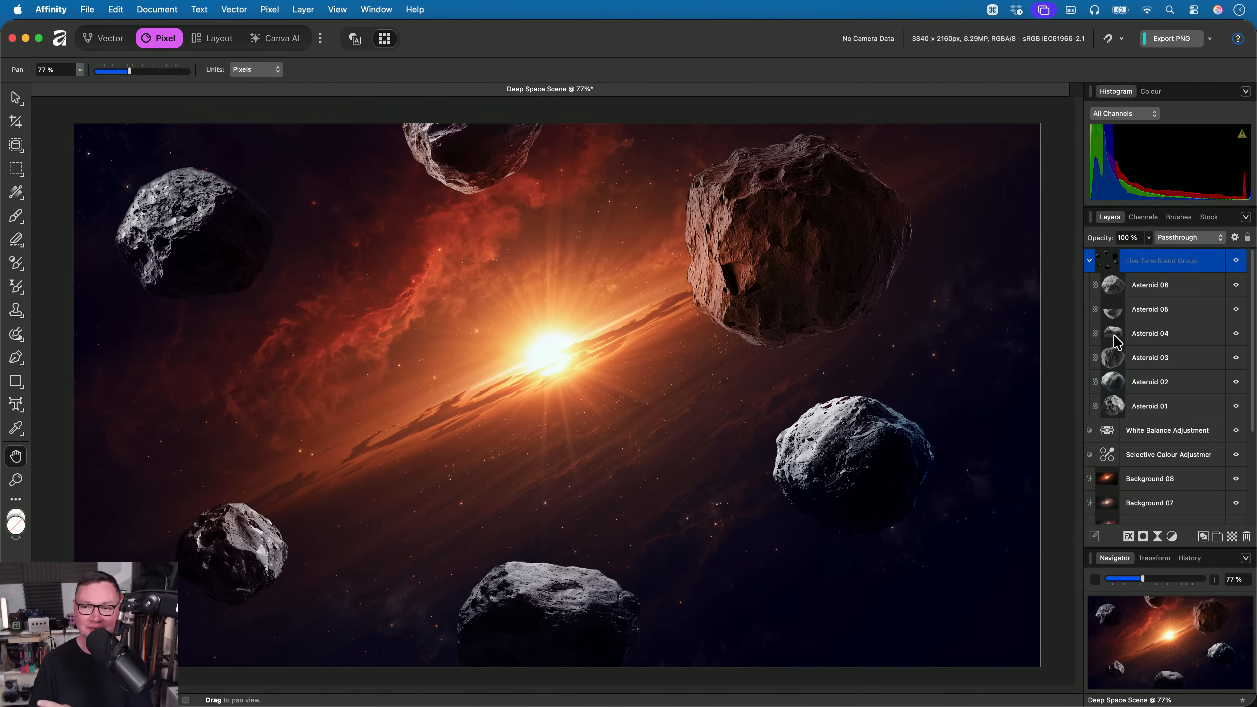
{"action": "left_click_drag", "start_coordinate": [1165, 286], "coordinate": [1153, 255]}
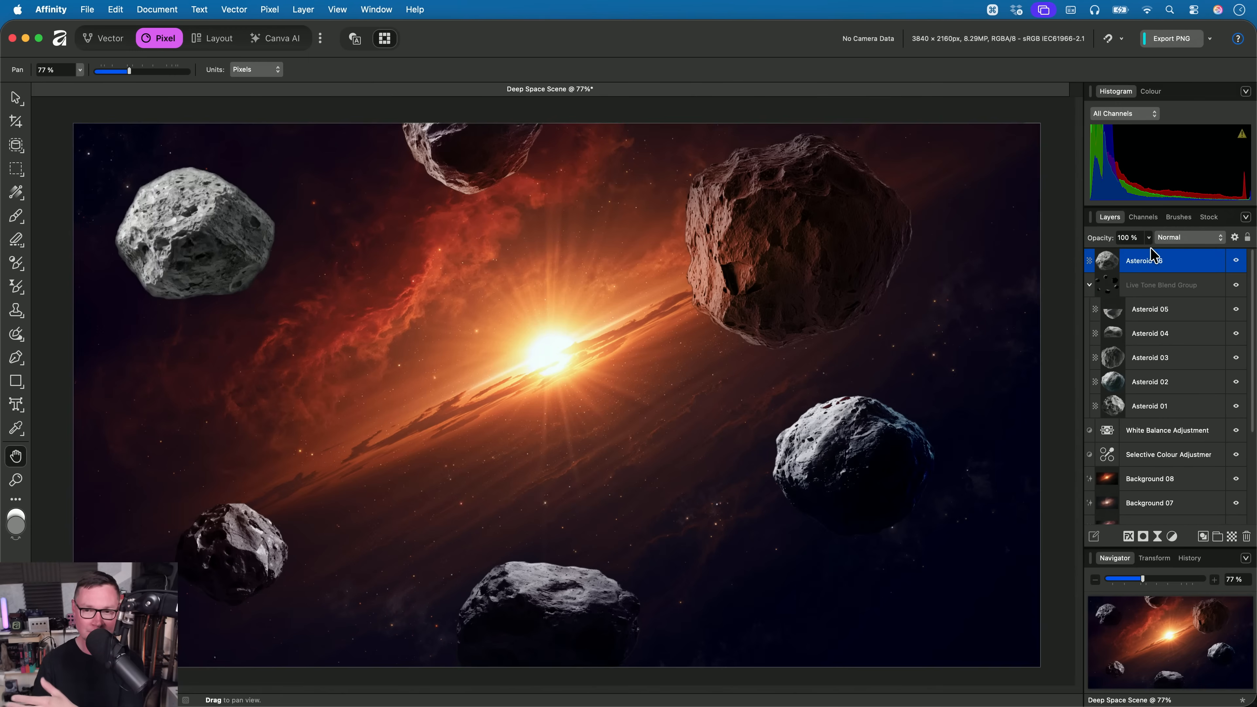
{"action": "key", "text": "v"}
{"action": "left_click_drag", "start_coordinate": [219, 261], "coordinate": [391, 362]}
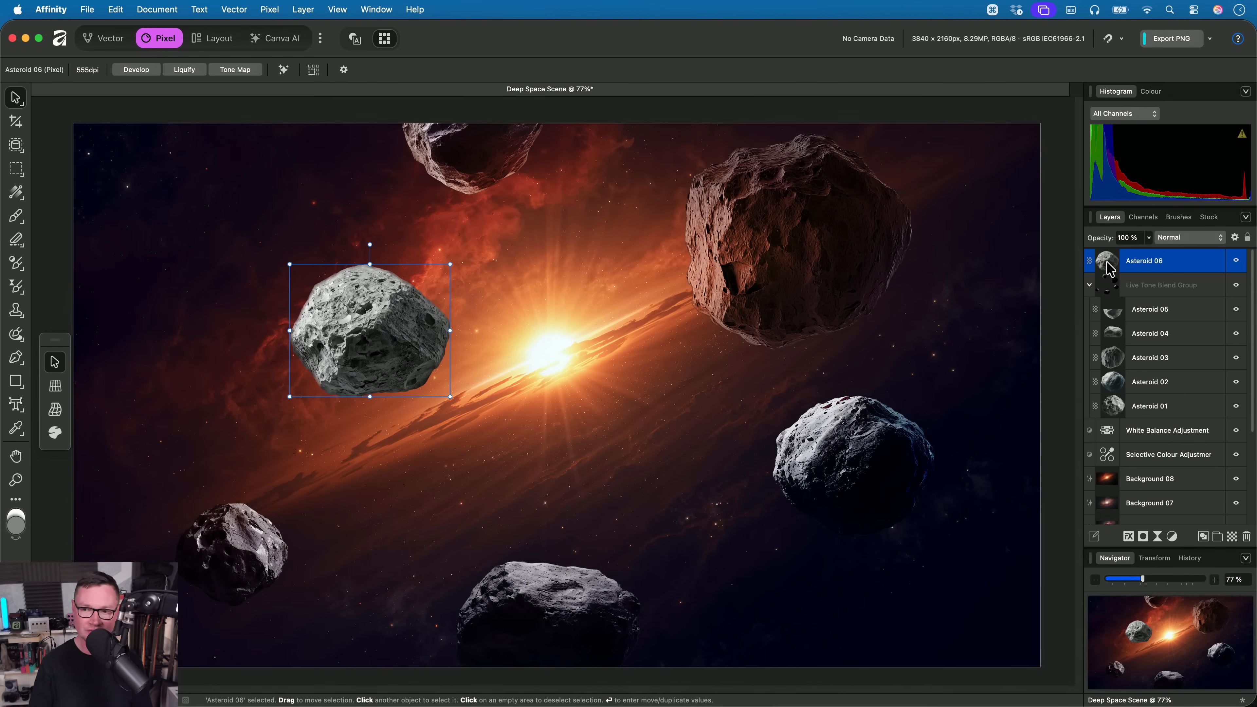
- Put Asteroid 06 back into the Live Tone Blend Group and move it to the upper-left corner of the scene
{"action": "left_click_drag", "start_coordinate": [1109, 269], "coordinate": [1138, 294]}
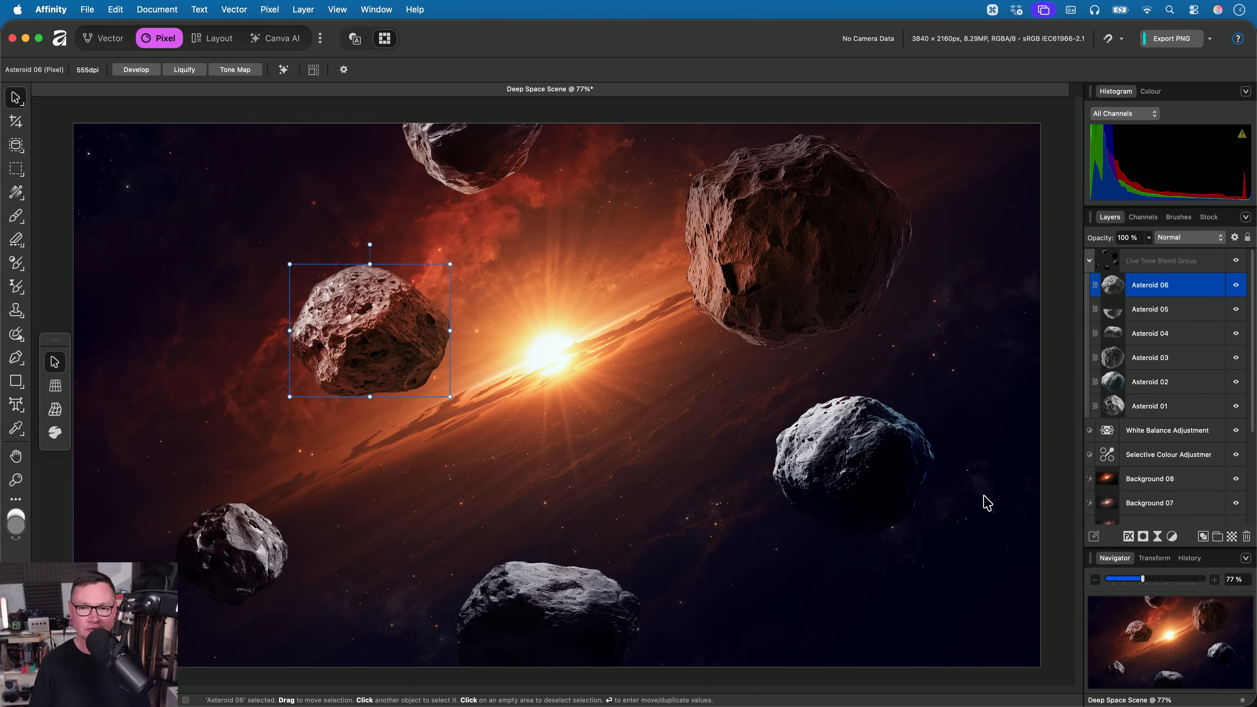
{"action": "left_click_drag", "start_coordinate": [387, 351], "coordinate": [220, 231]}
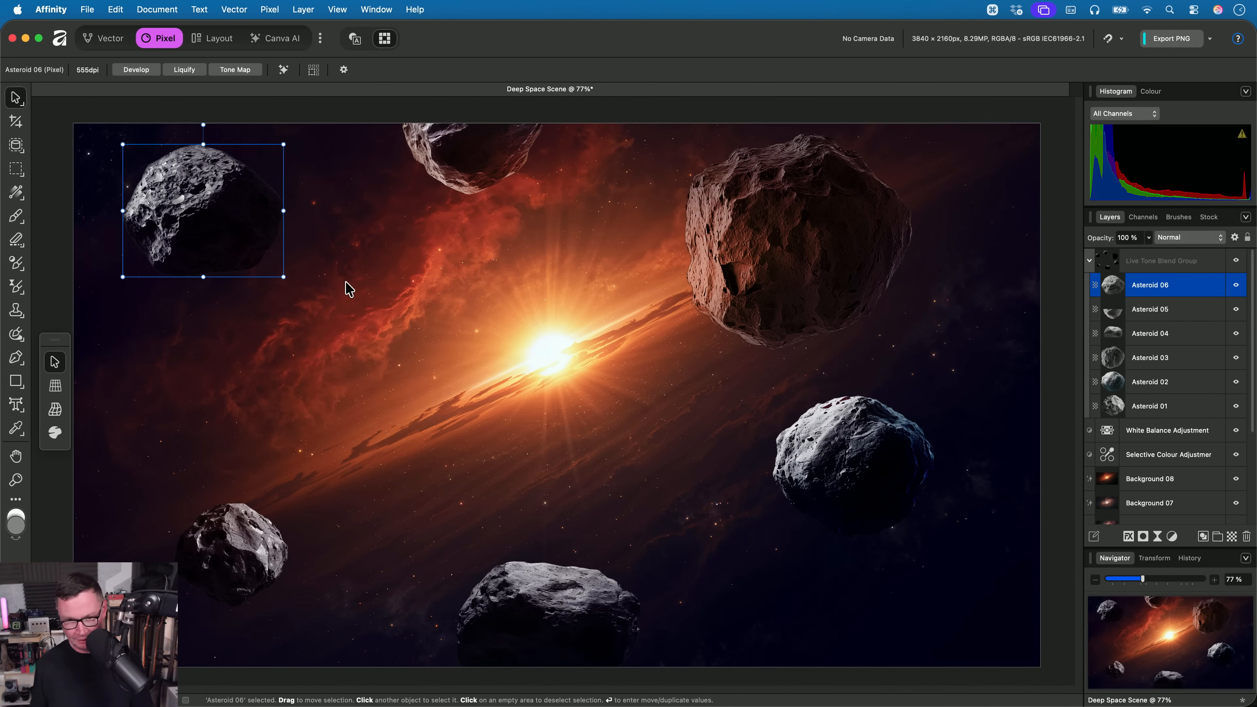
{"action": "key", "text": "h"}
- Close the Deep Space Scene document without saving the changes
{"action": "key", "text": "super+w"}
{"action": "left_click", "coordinate": [678, 299]}
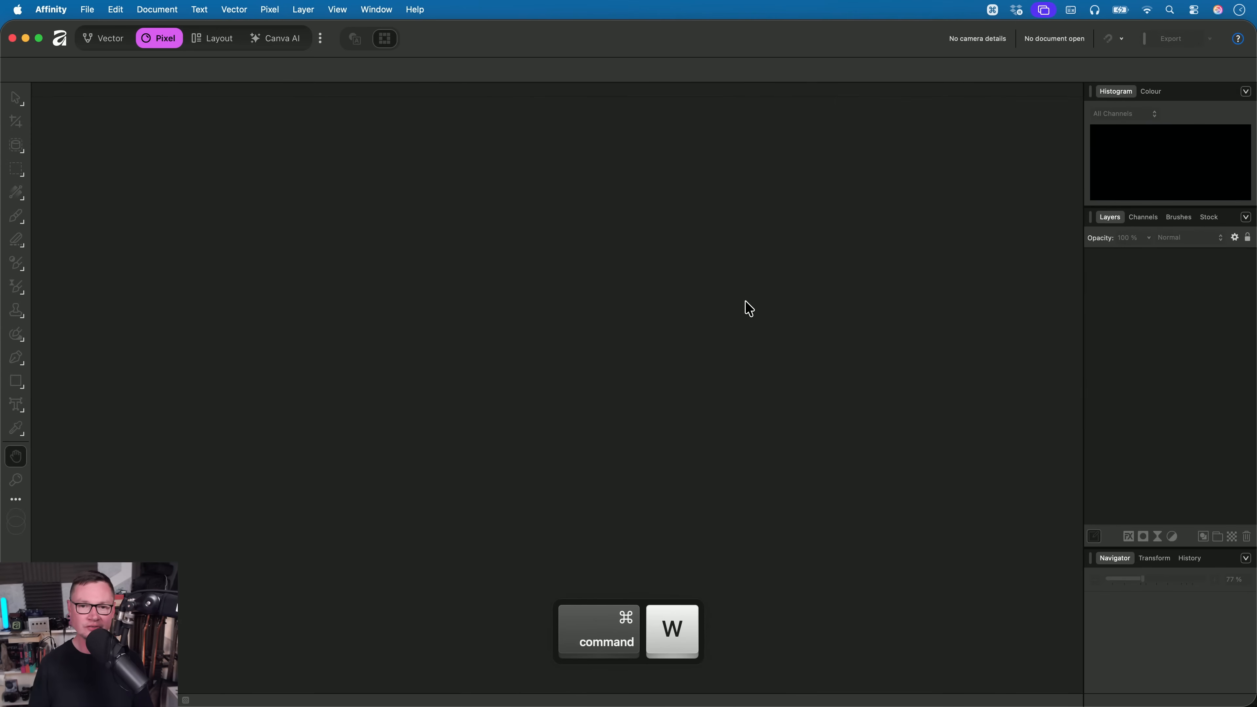
- Switch to Finder and open Ulverston.af from the 01. Live Tone Blend Group folder in Affinity
{"action": "key", "text": "super+Tab"}
{"action": "key", "text": "Right"}
{"action": "key", "text": "Down"}
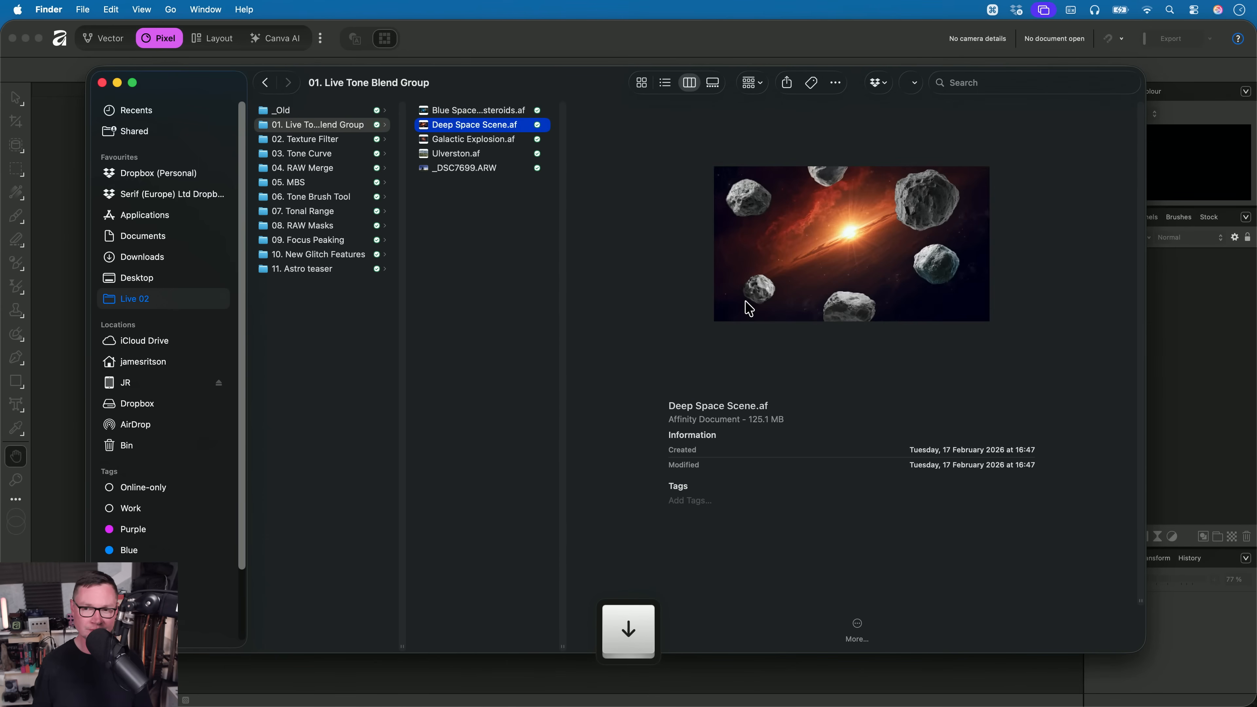
{"action": "key", "text": "Down"}
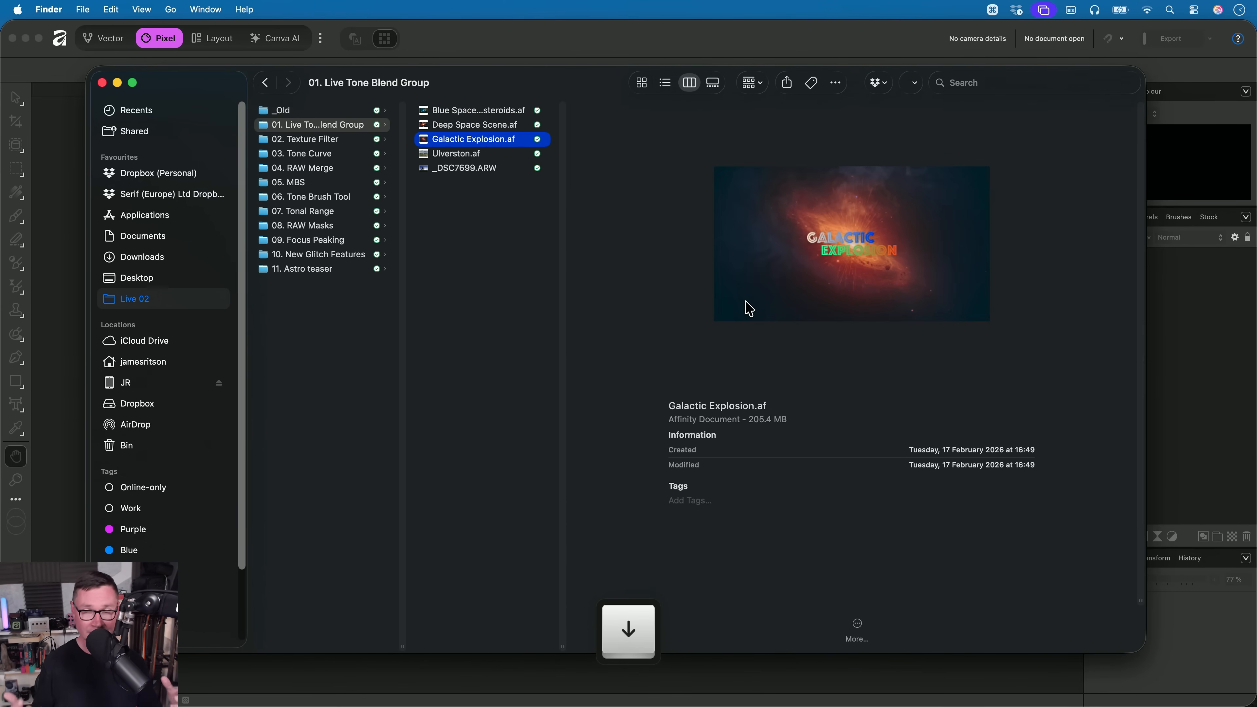
{"action": "key", "text": "Down"}
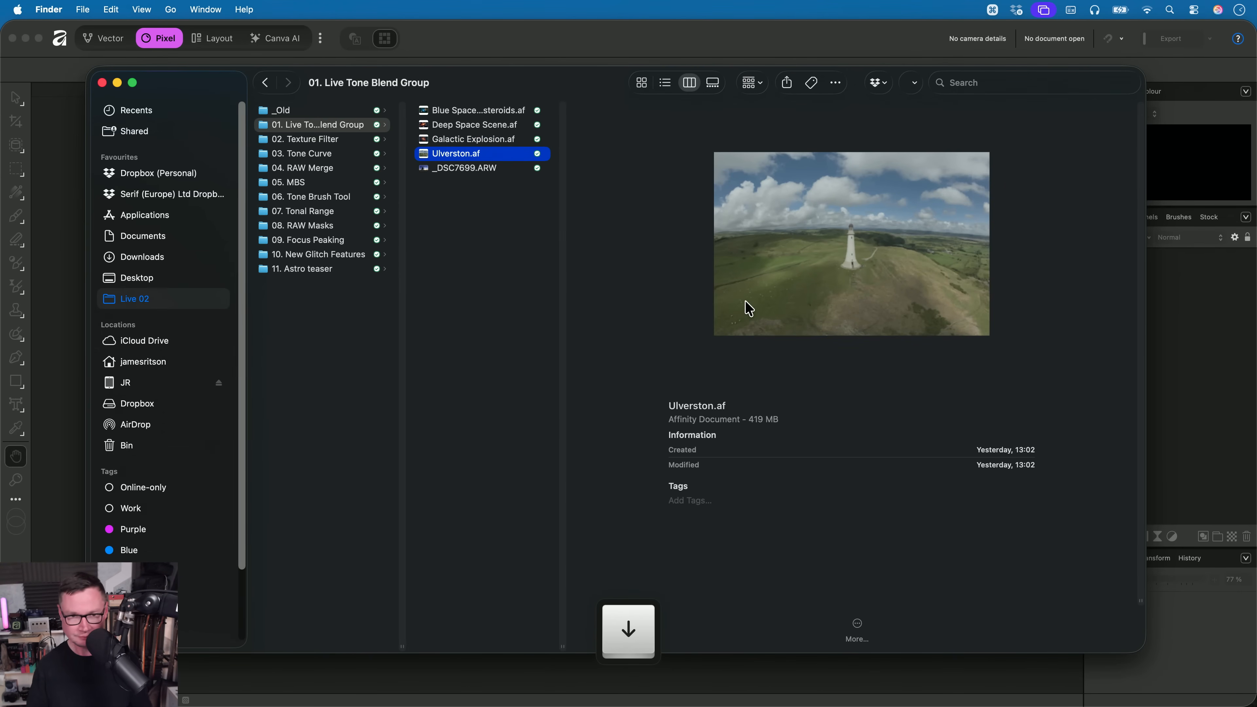
{"action": "left_click_drag", "start_coordinate": [493, 166], "coordinate": [836, 390]}
{"action": "key", "text": "super+Tab"}
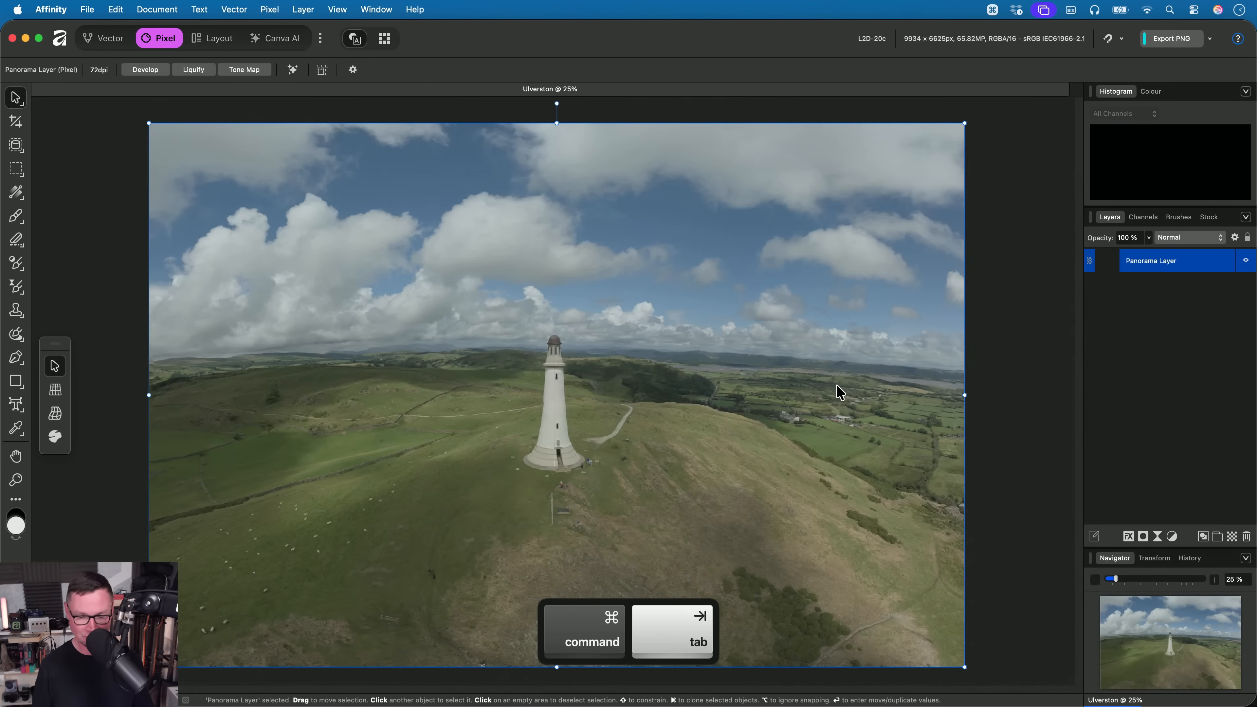
- Crop the Ulverston panorama to a 16:9 ratio
{"action": "key", "text": "h"}
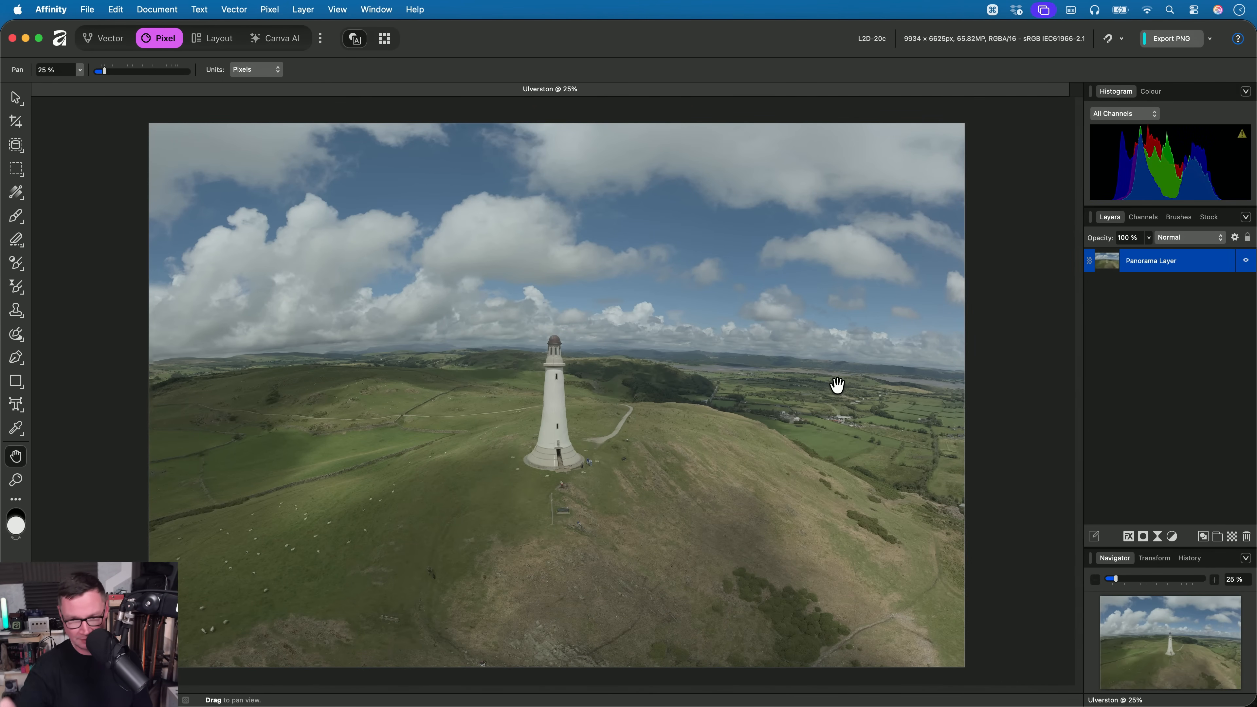
{"action": "key", "text": "c"}
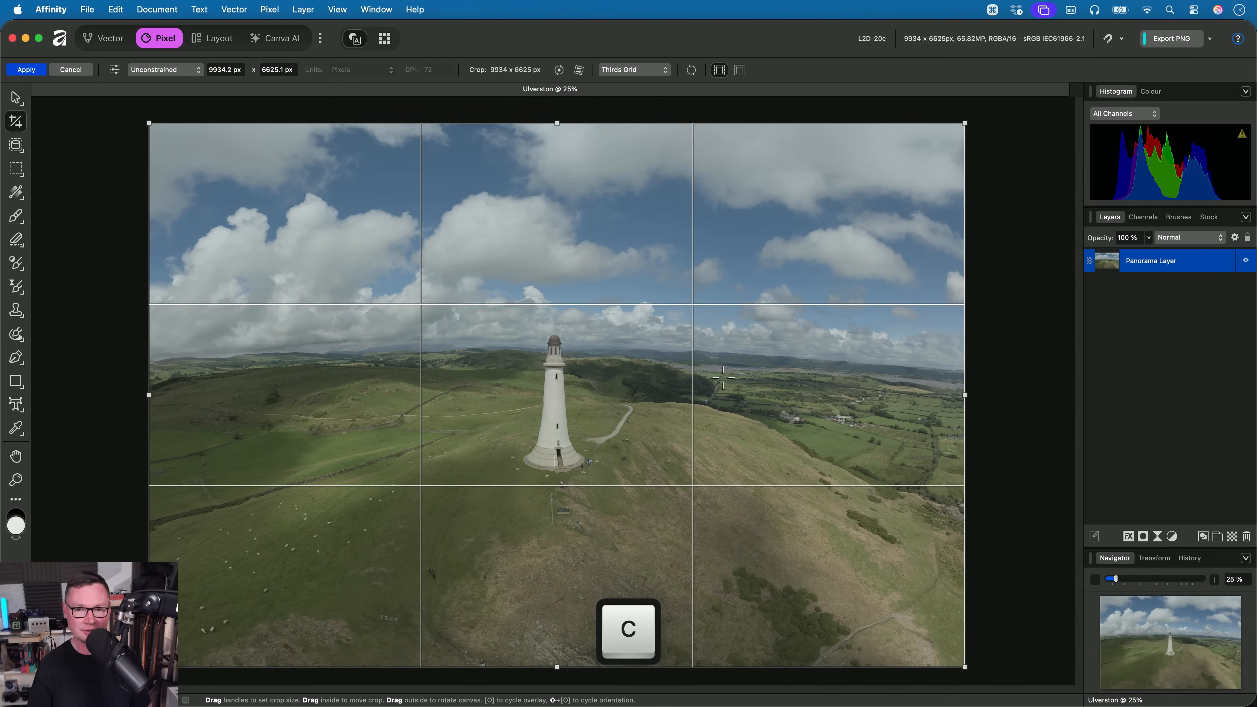
{"action": "left_click", "coordinate": [115, 72]}
{"action": "left_click", "coordinate": [74, 224]}
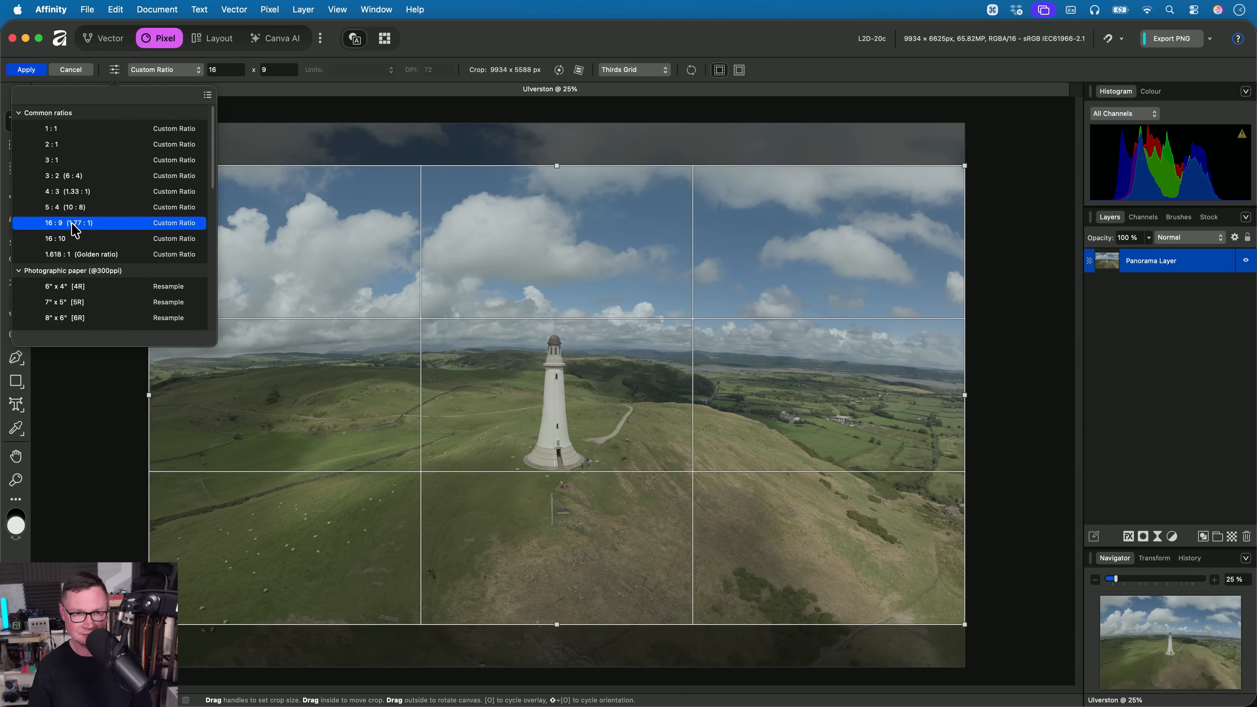
{"action": "key", "text": "Return"}
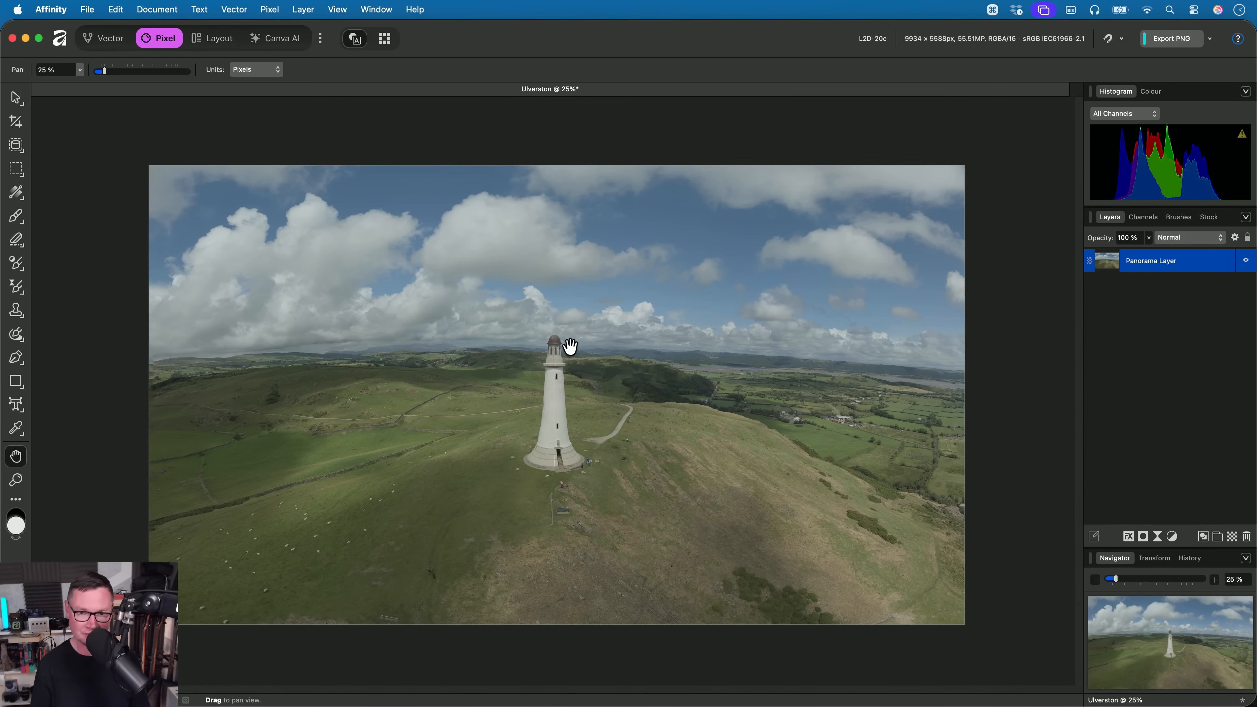
- Add a Levels adjustment above the panorama with Black Level at 15% and White Level at 81%
{"action": "key", "text": "super"}
{"action": "key", "text": "super+l"}
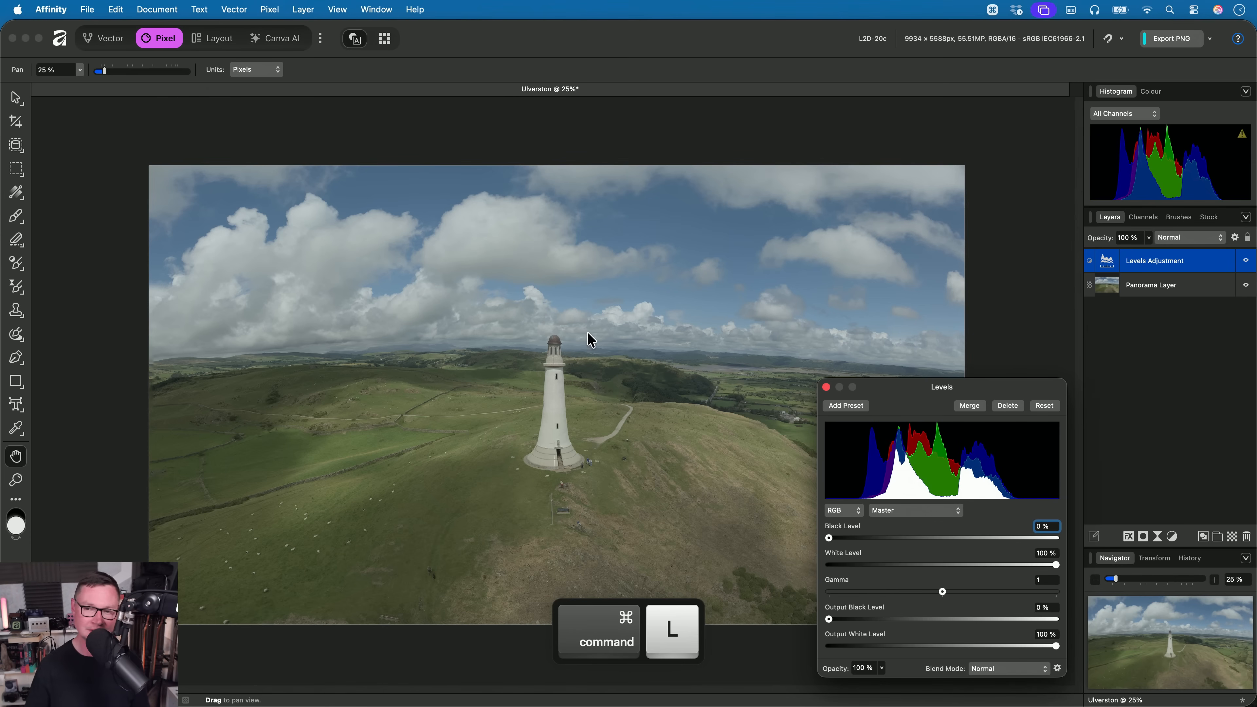
{"action": "left_click_drag", "start_coordinate": [829, 538], "coordinate": [861, 538]}
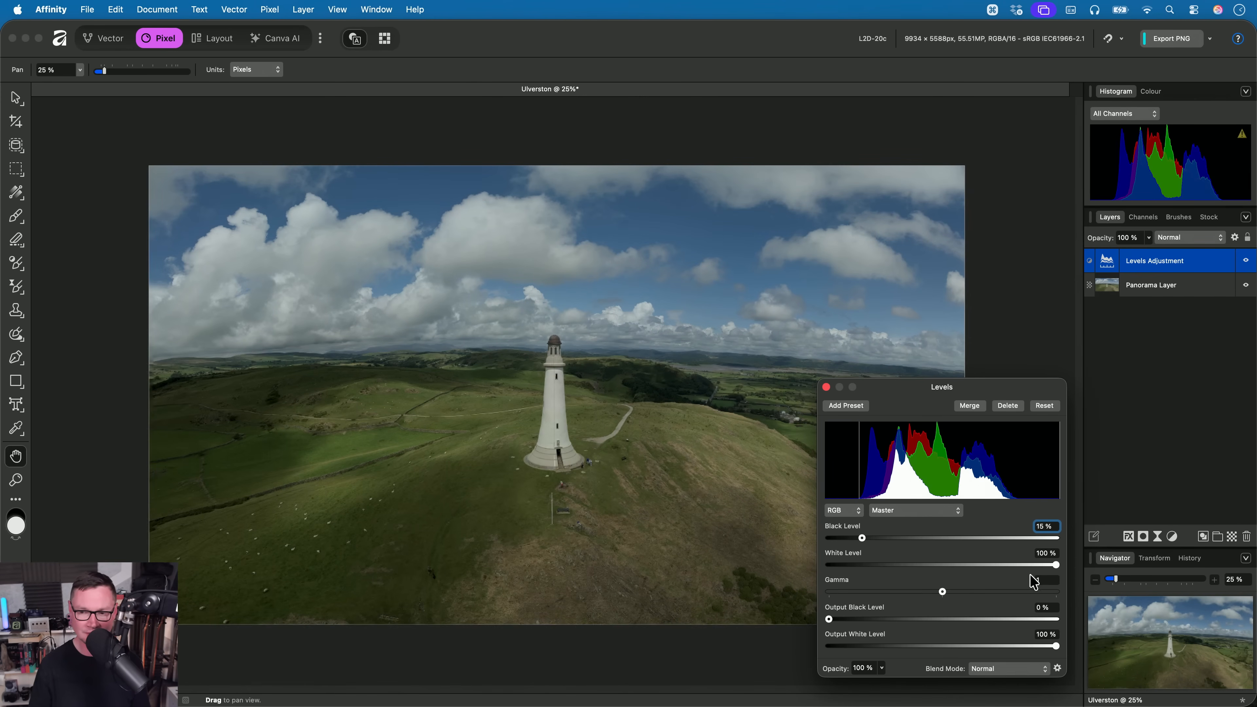
{"action": "mouse_move", "coordinate": [1055, 565]}
{"action": "left_mouse_down"}
{"action": "mouse_move", "coordinate": [1001, 574]}
{"action": "mouse_move", "coordinate": [1012, 574]}
{"action": "left_mouse_up"}
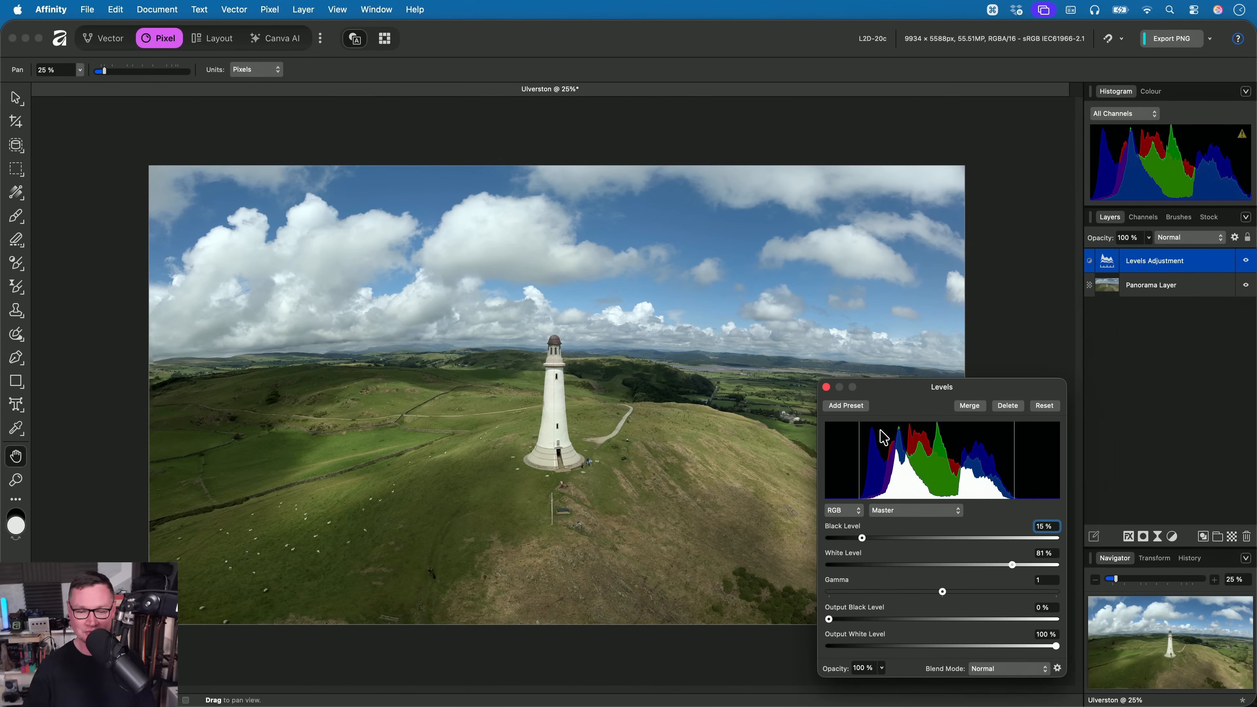
{"action": "left_click", "coordinate": [825, 386]}
- Add a Posterise adjustment above the Levels adjustment with Posterise Levels set to 9
{"action": "left_click", "coordinate": [270, 10]}
{"action": "mouse_move", "coordinate": [341, 118]}
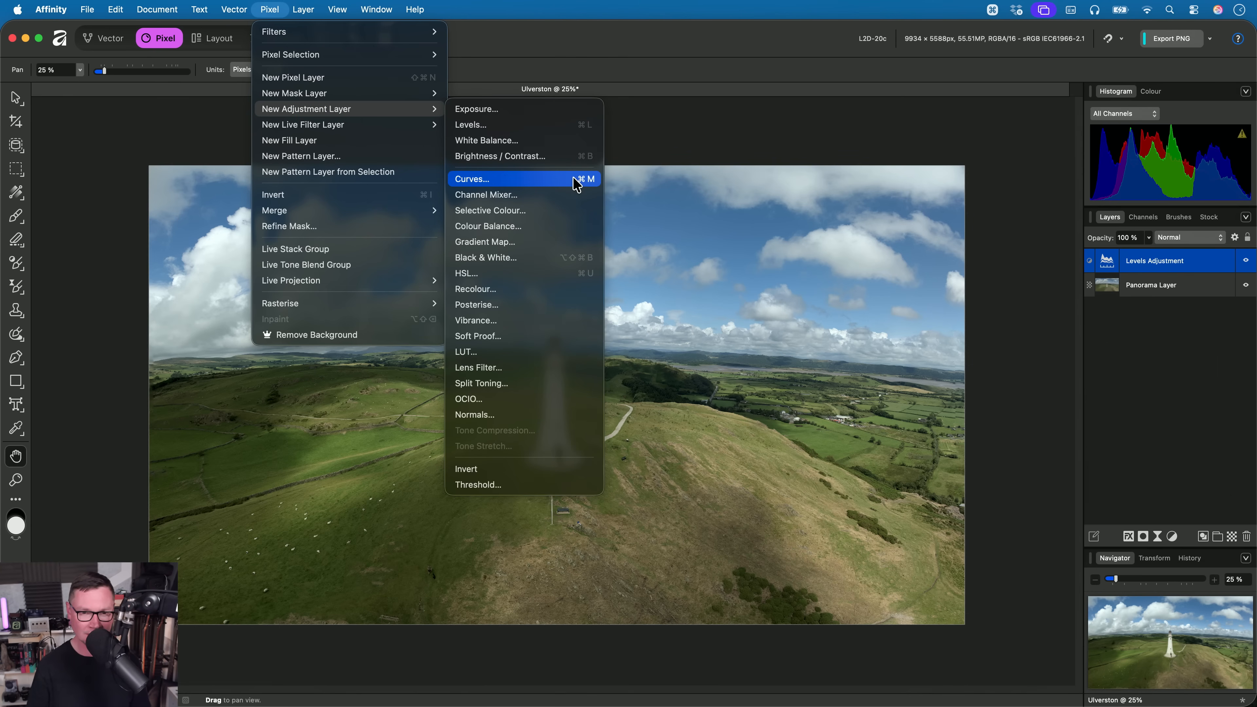
{"action": "left_click", "coordinate": [511, 305]}
{"action": "scroll", "coordinate": [737, 564], "scroll_direction": "up", "scroll_amount": 2, "text": "alt"}
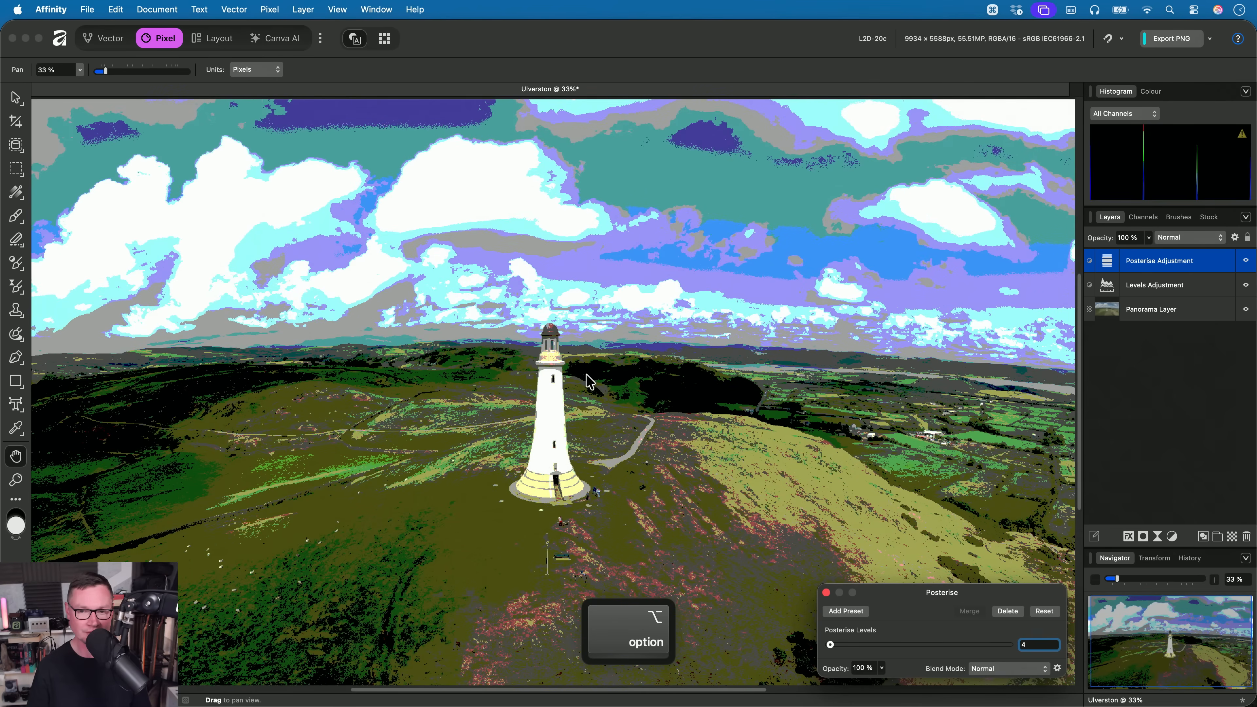
{"action": "scroll", "coordinate": [737, 565], "scroll_direction": "down", "scroll_amount": 2}
{"action": "scroll", "coordinate": [1049, 649], "scroll_direction": "up", "scroll_amount": 9}
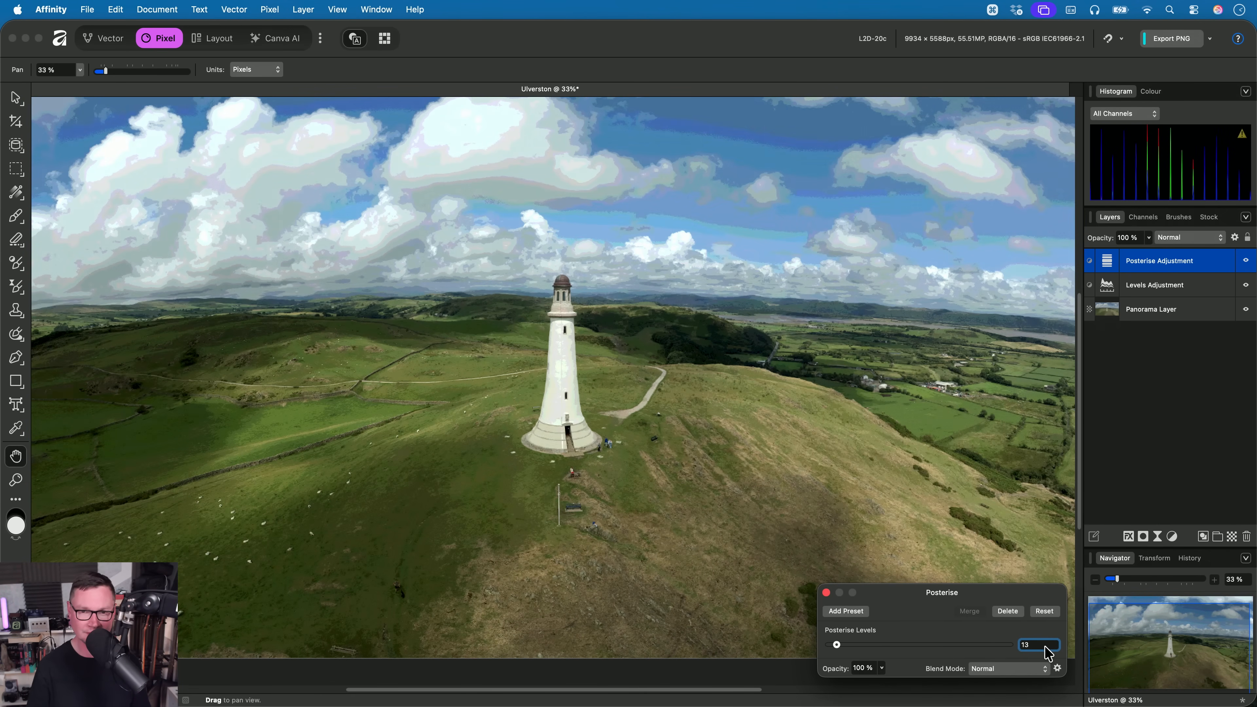
{"action": "scroll", "coordinate": [1049, 653], "scroll_direction": "down", "scroll_amount": 2}
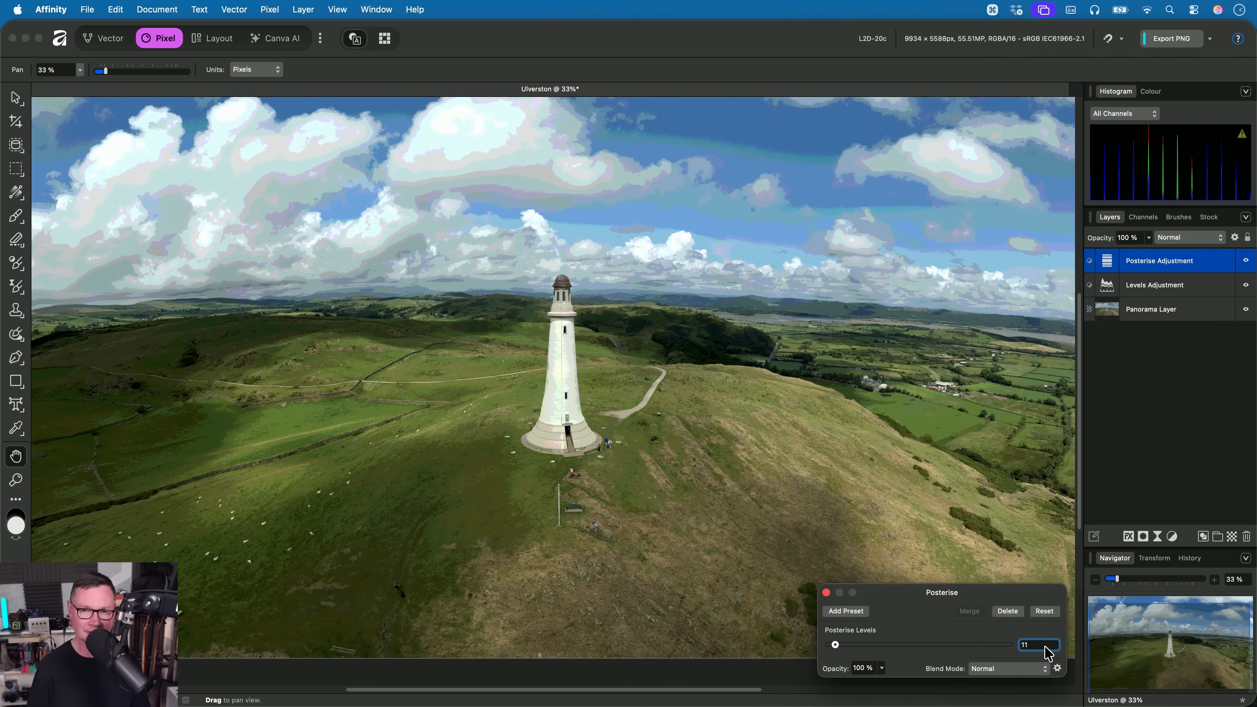
{"action": "scroll", "coordinate": [1049, 652], "scroll_direction": "down", "scroll_amount": 1}
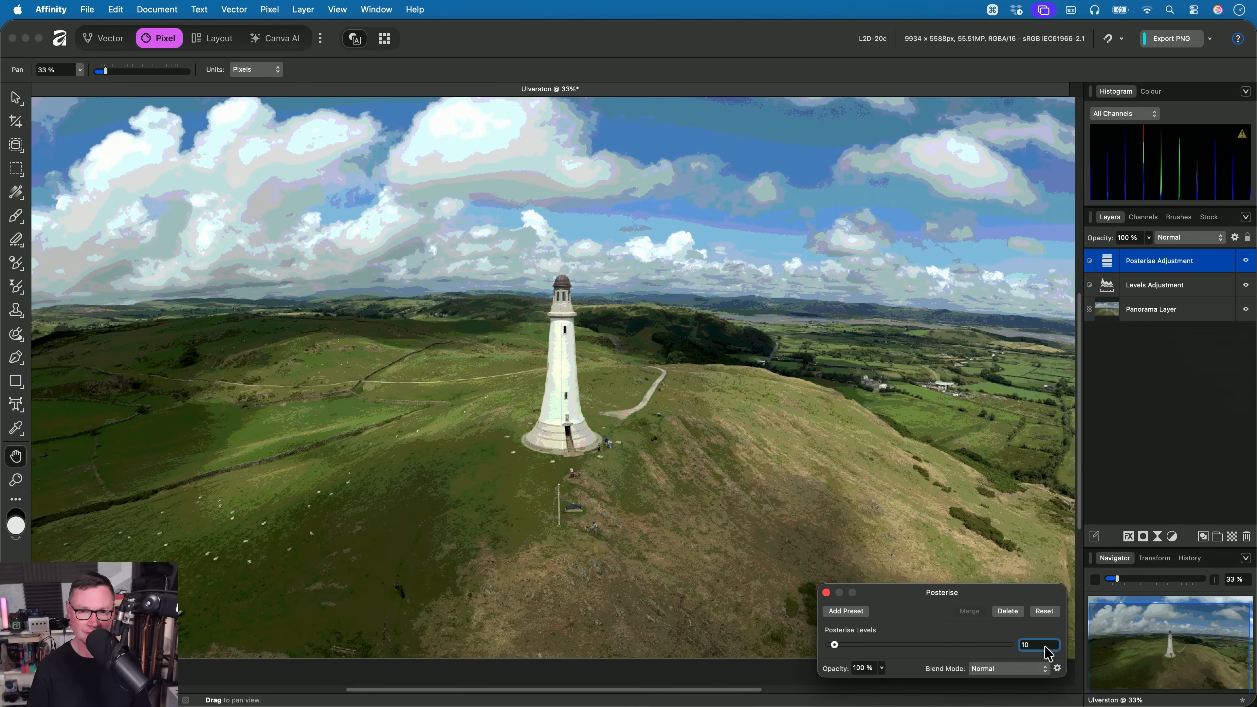
{"action": "scroll", "coordinate": [1049, 652], "scroll_direction": "down", "scroll_amount": 1}
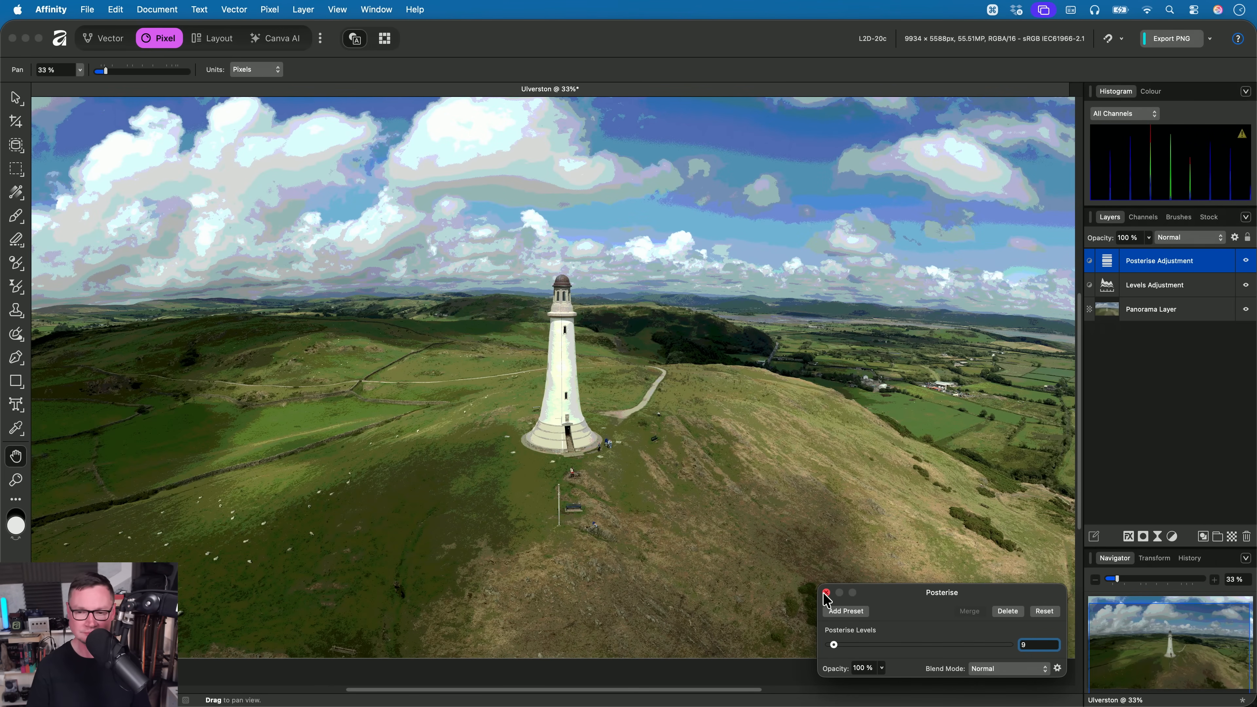
{"action": "left_click", "coordinate": [826, 593]}
- Add a live Pixelate filter above the Posterise adjustment with Quantisation set to 17
{"action": "left_click", "coordinate": [257, 7]}
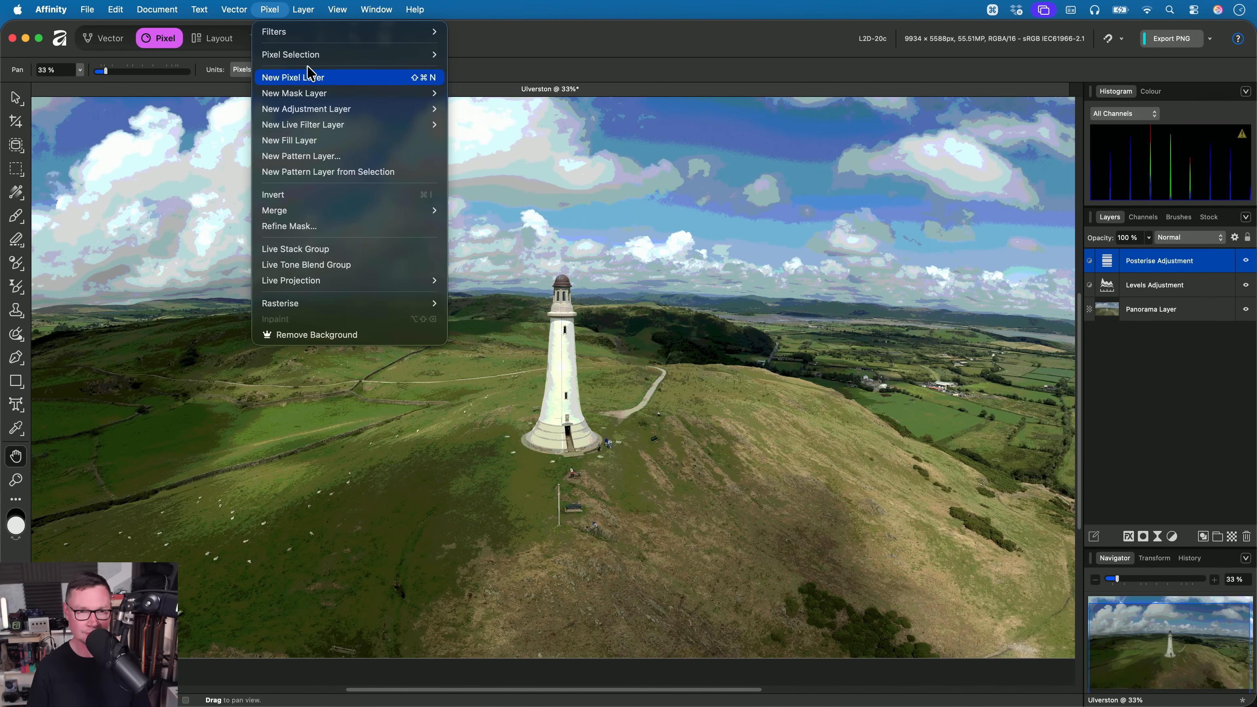
{"action": "mouse_move", "coordinate": [327, 125]}
{"action": "mouse_move", "coordinate": [514, 167]}
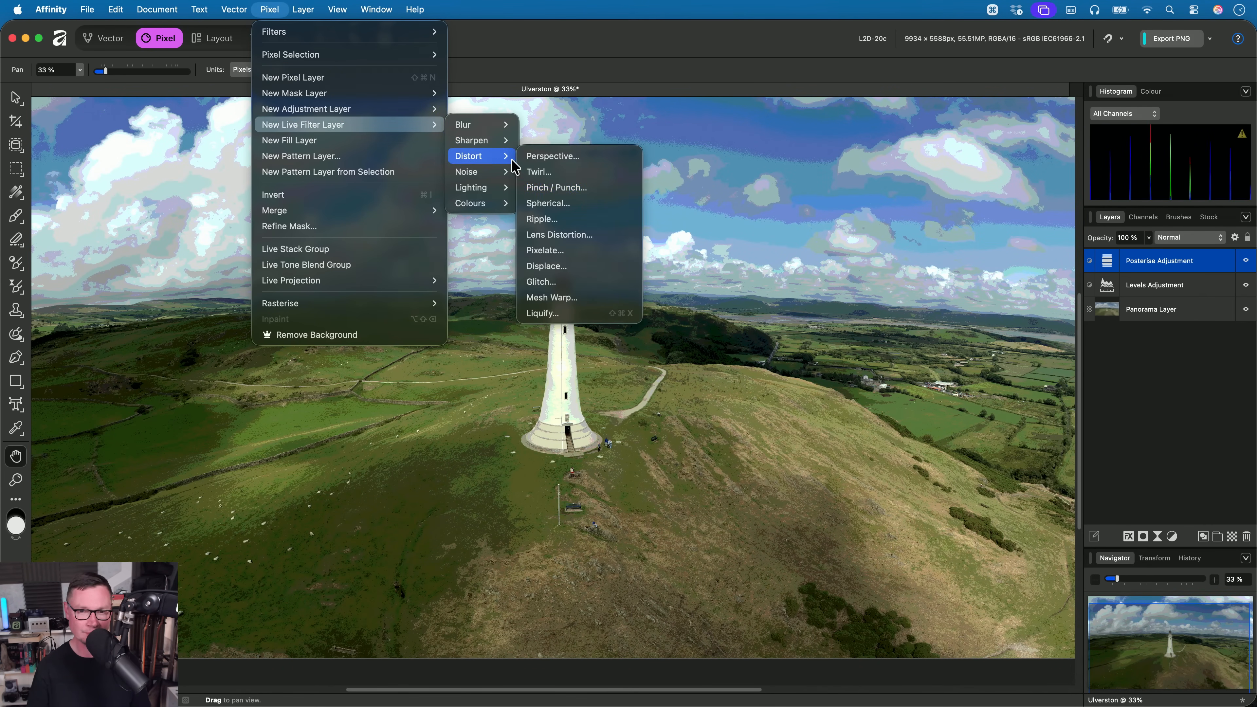
{"action": "left_click", "coordinate": [589, 254]}
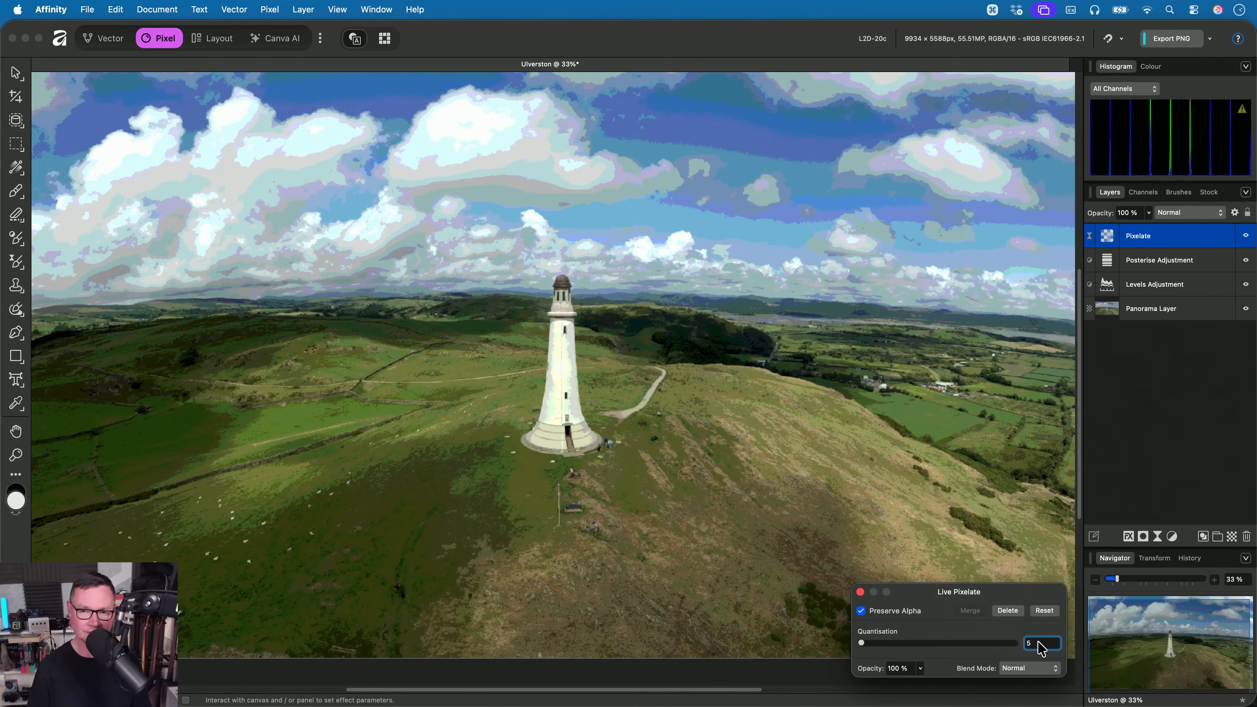
{"action": "type", "text": "13"}
{"action": "key", "text": "Return"}
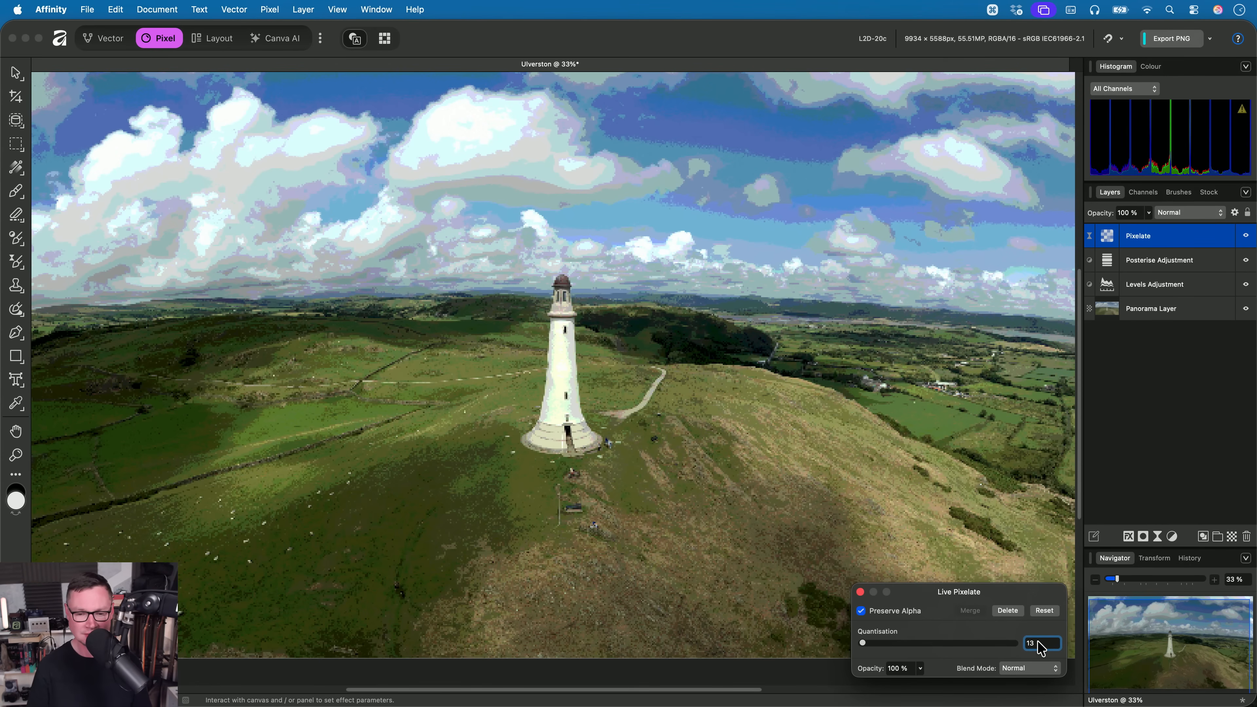
{"action": "scroll", "coordinate": [1042, 642], "scroll_direction": "up", "scroll_amount": 4}
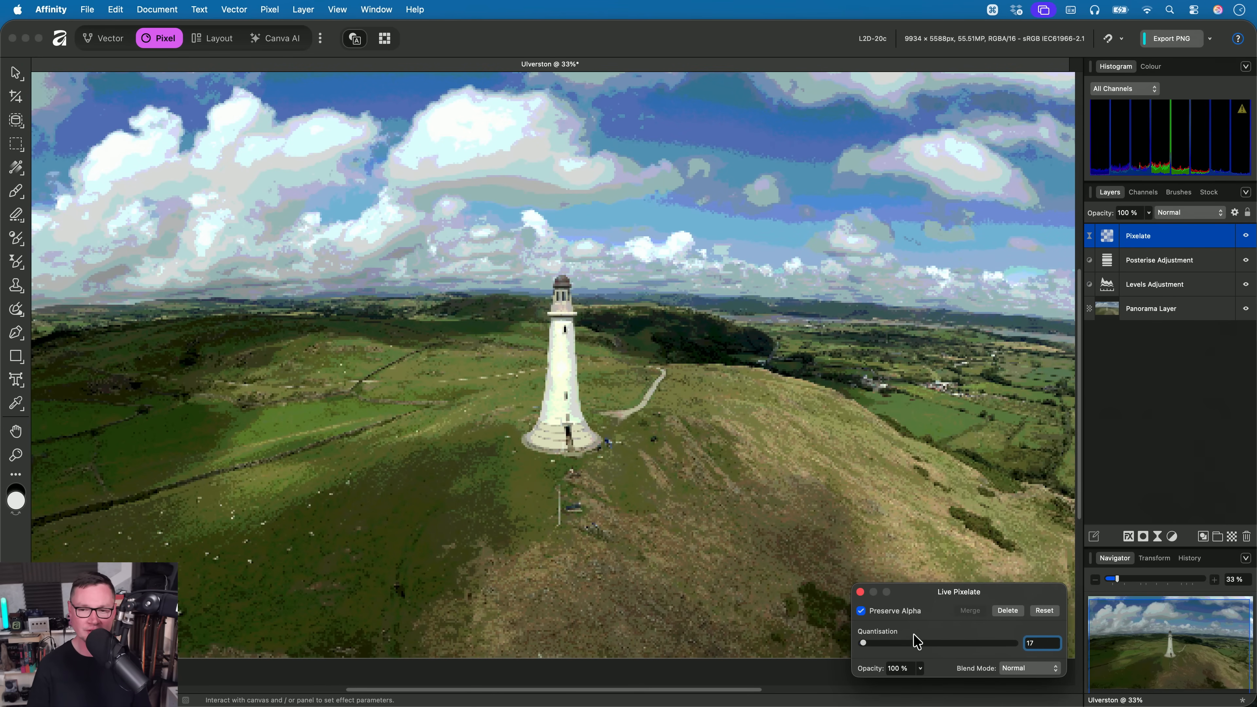
{"action": "left_click", "coordinate": [859, 591]}
- Draw a large rounded rectangle over the sky to the right of the lighthouse
{"action": "key", "text": "h"}
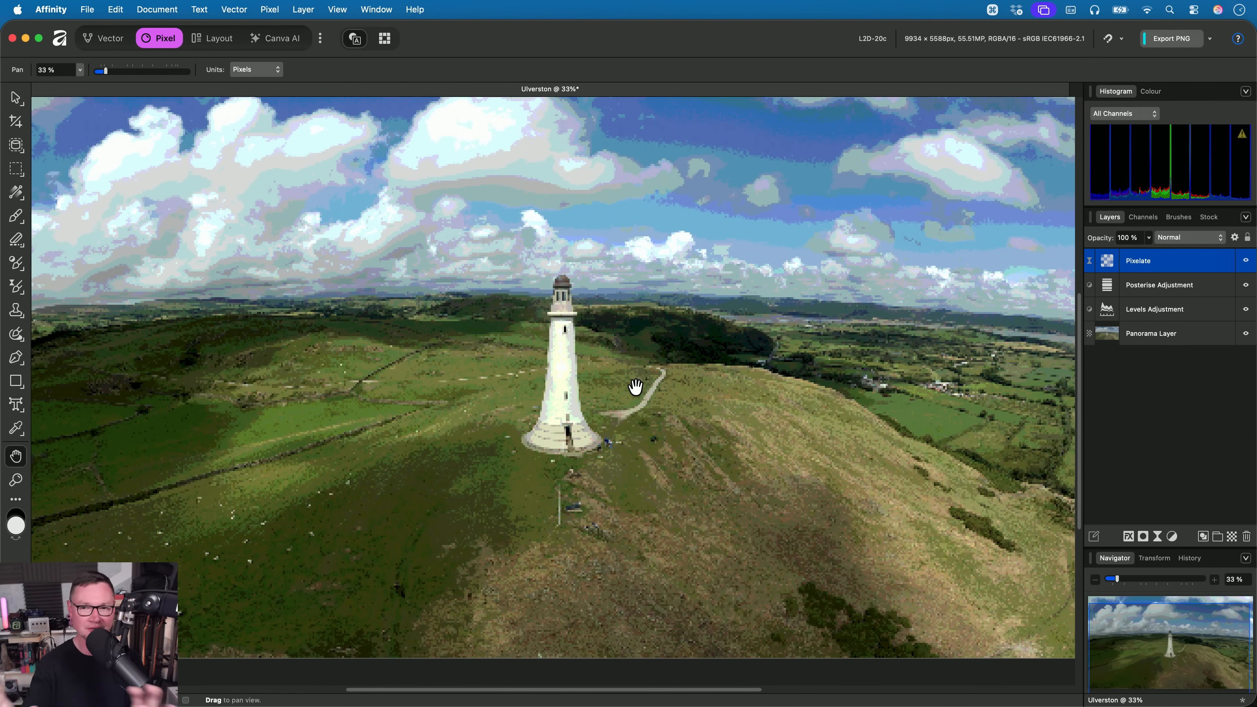
{"action": "left_click_drag", "start_coordinate": [873, 282], "coordinate": [726, 385]}
{"action": "scroll", "coordinate": [776, 404], "scroll_direction": "up", "scroll_amount": 1}
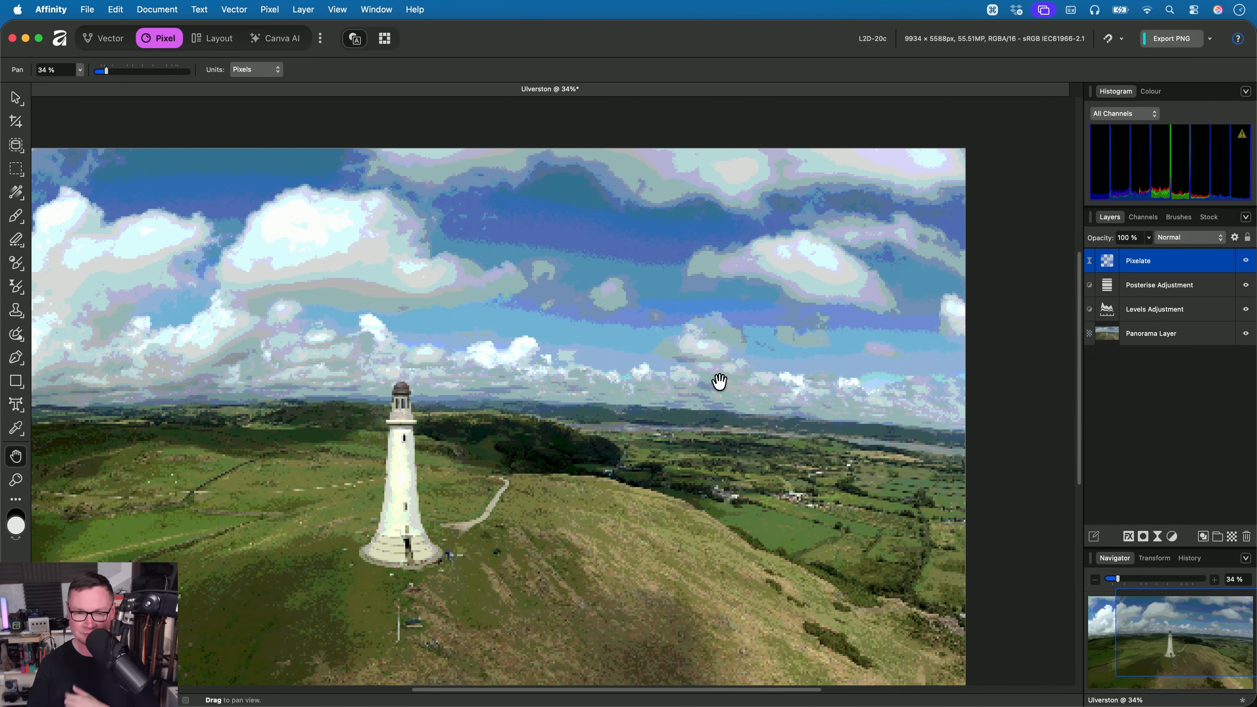
{"action": "right_click", "coordinate": [631, 416]}
{"action": "left_click", "coordinate": [574, 392]}
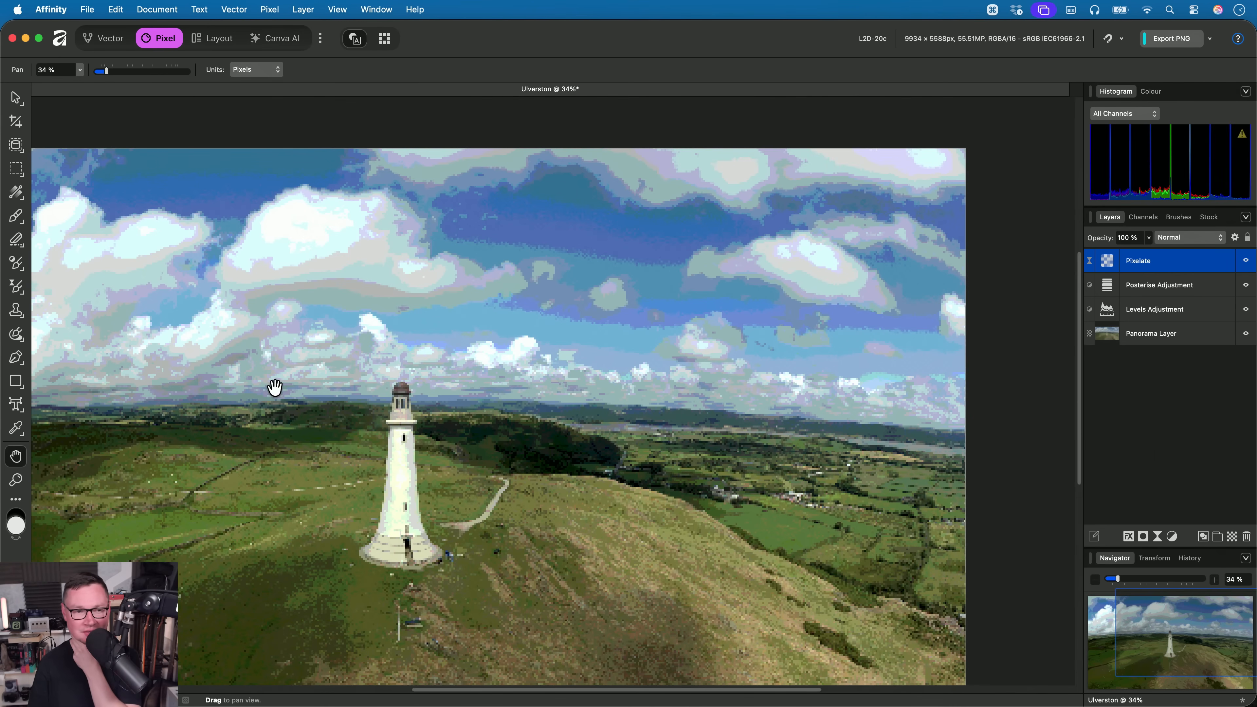
{"action": "left_click", "coordinate": [22, 389]}
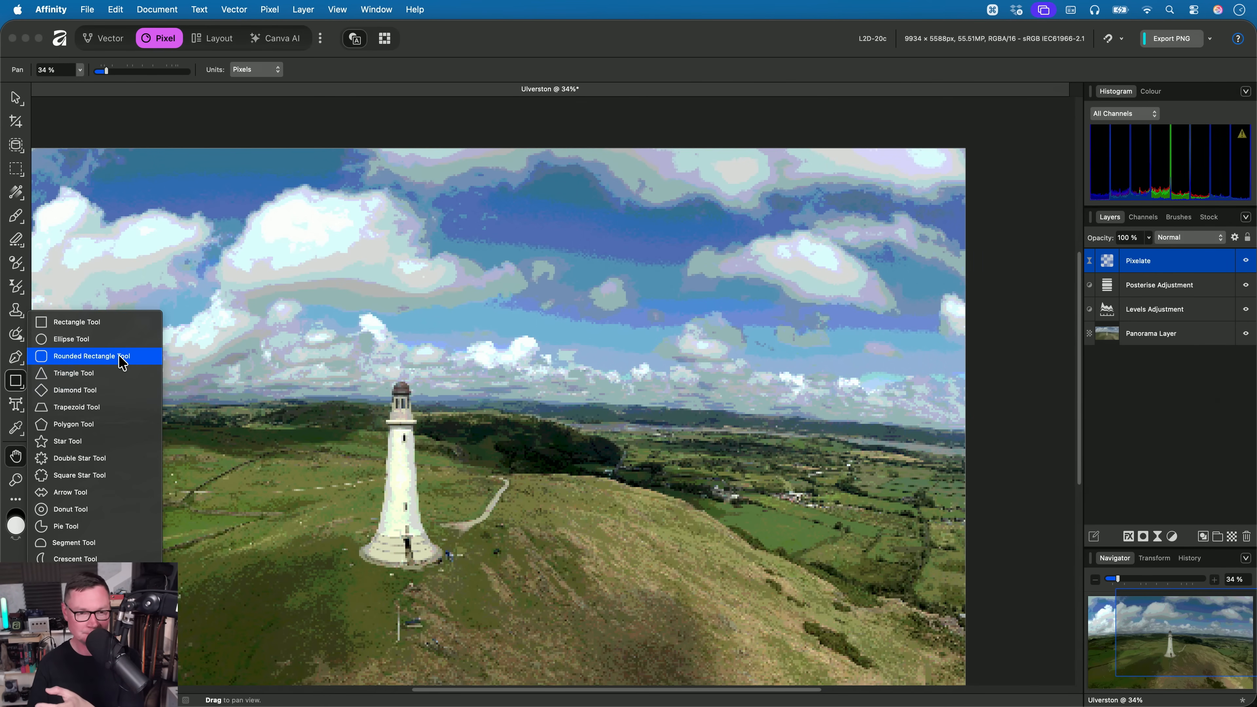
{"action": "left_click", "coordinate": [138, 363]}
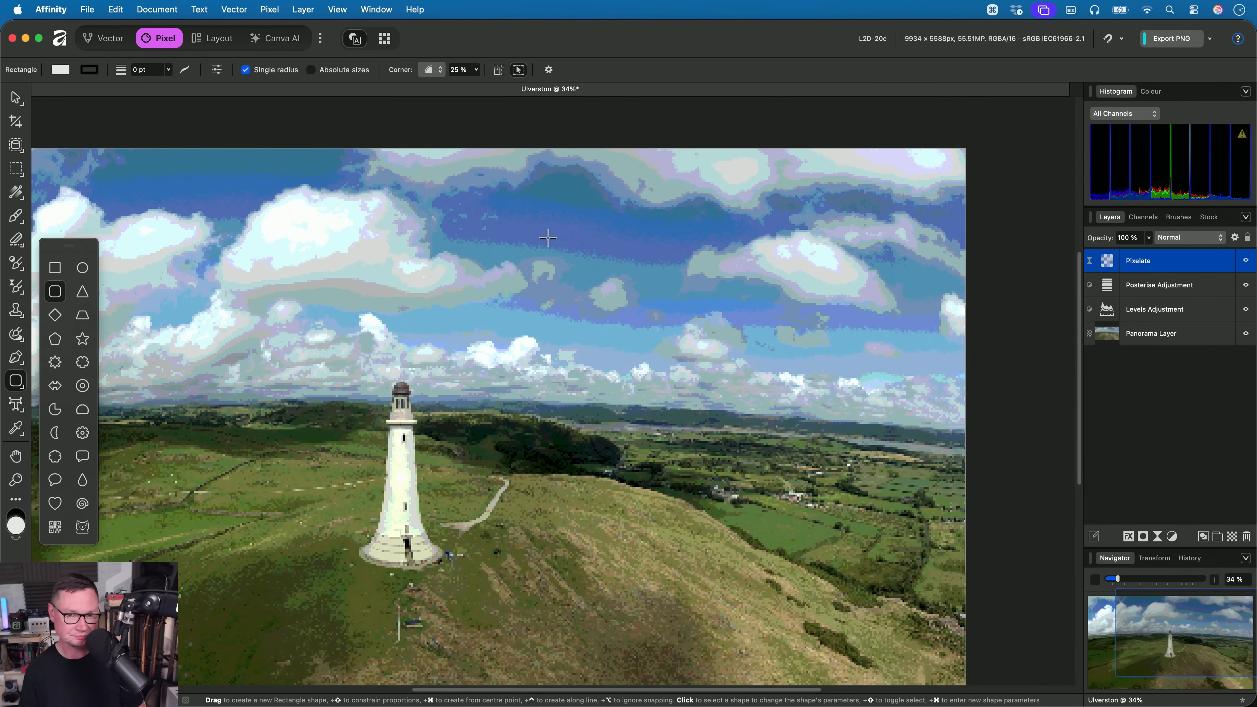
{"action": "left_click_drag", "start_coordinate": [477, 205], "coordinate": [836, 405]}
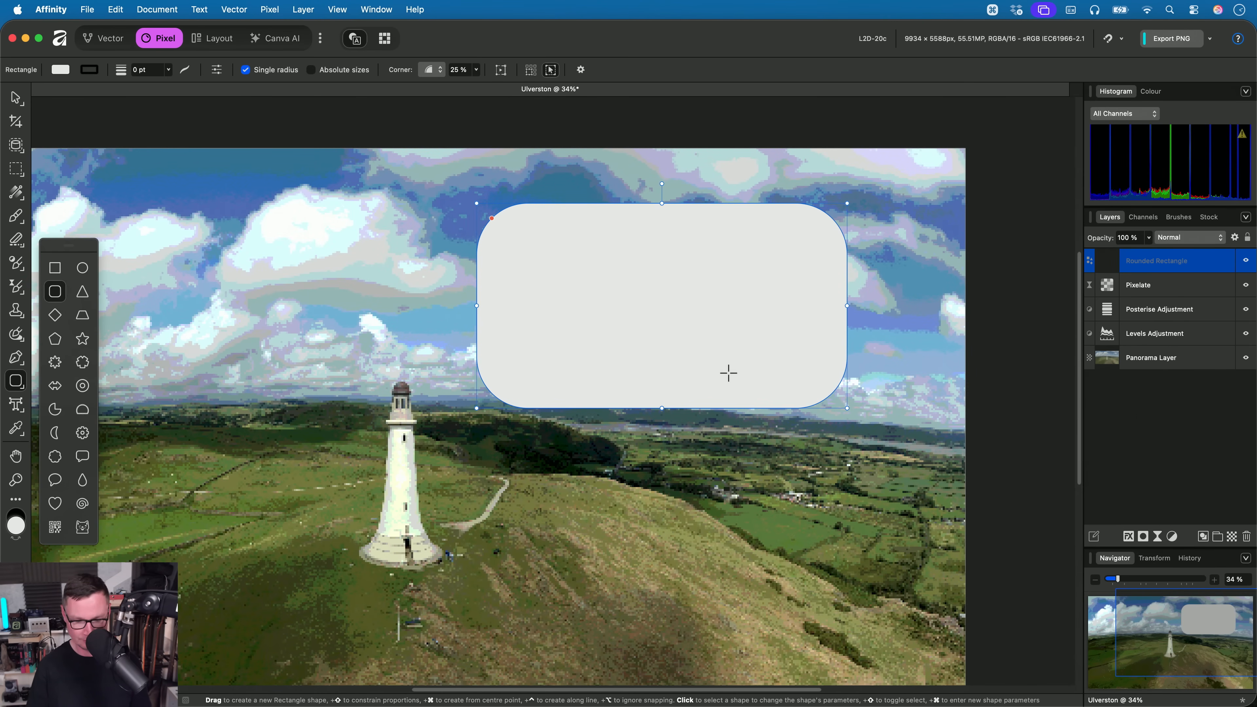
- Move the rounded rectangle to the upper-left part of the sky, over the large clouds
{"action": "key", "text": "v"}
{"action": "mouse_move", "coordinate": [701, 308]}
{"action": "left_mouse_down"}
{"action": "mouse_move", "coordinate": [751, 300]}
{"action": "mouse_move", "coordinate": [702, 301]}
{"action": "left_mouse_up"}
{"action": "left_click_drag", "start_coordinate": [632, 327], "coordinate": [329, 299]}
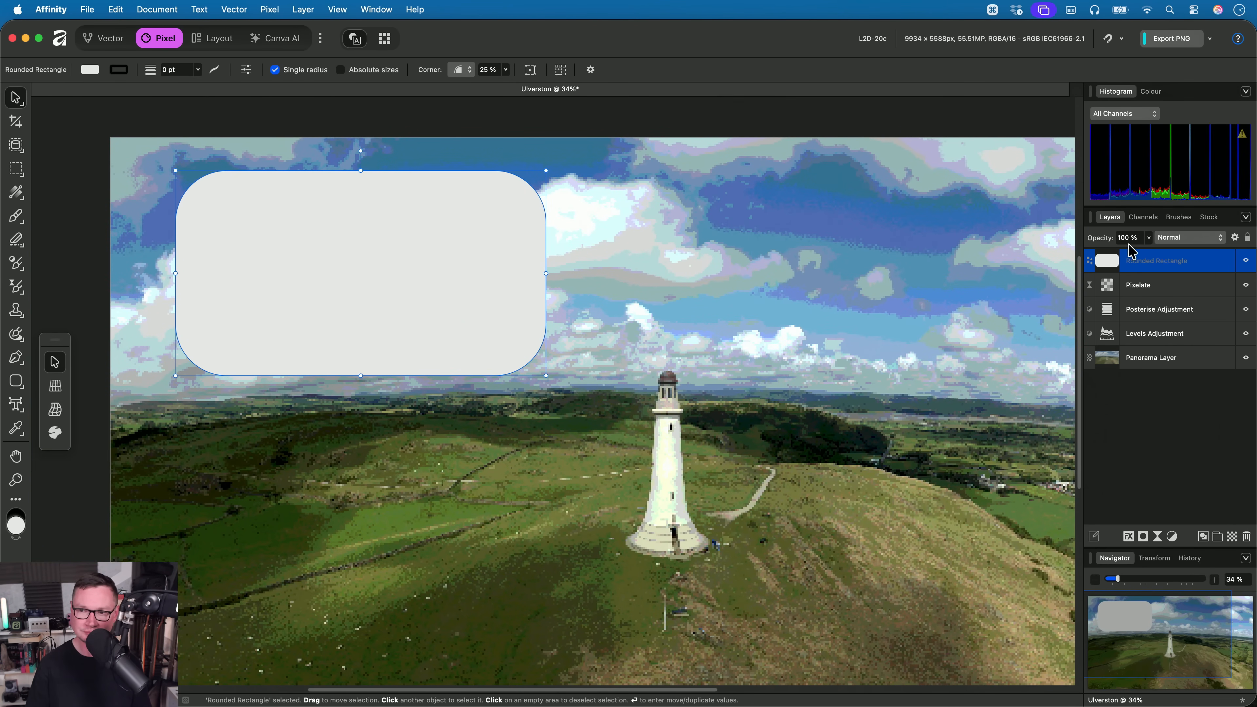
- Change the rounded rectangle's fill to the mid grey 8C8C8C
{"action": "left_click", "coordinate": [1144, 92]}
{"action": "left_click_drag", "start_coordinate": [1151, 182], "coordinate": [1142, 169]}
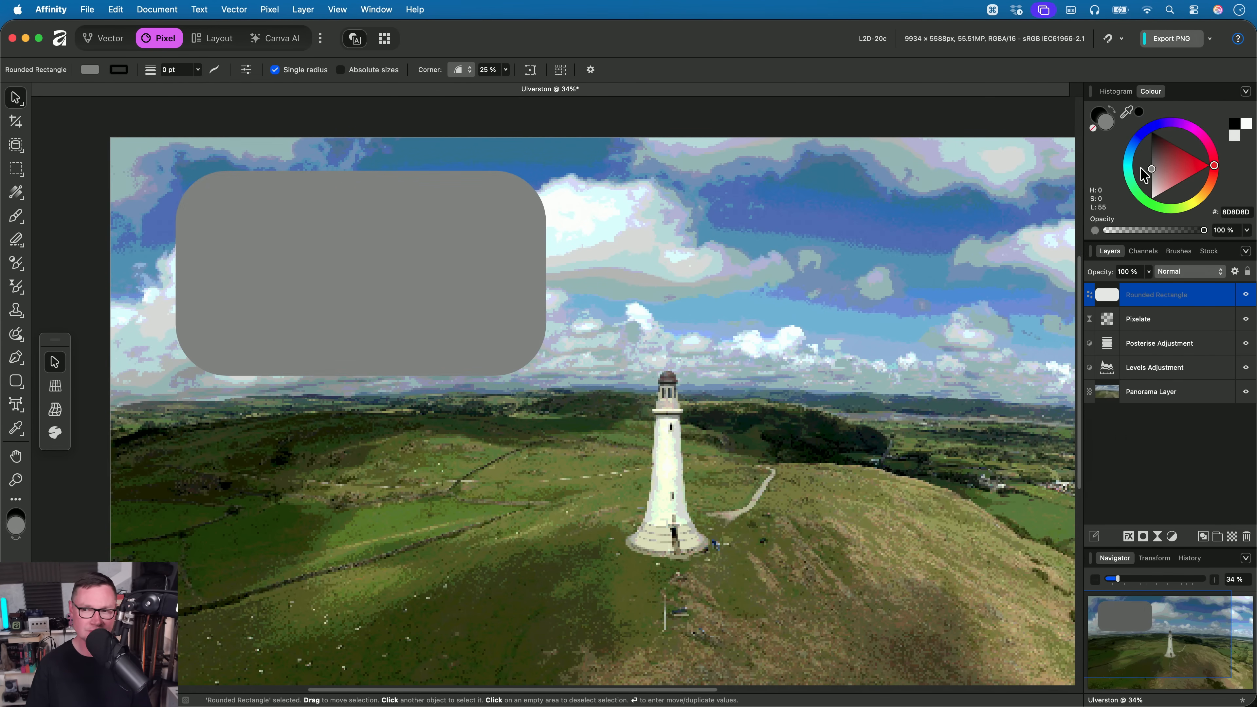
{"action": "left_click_drag", "start_coordinate": [1141, 169], "coordinate": [1141, 169]}
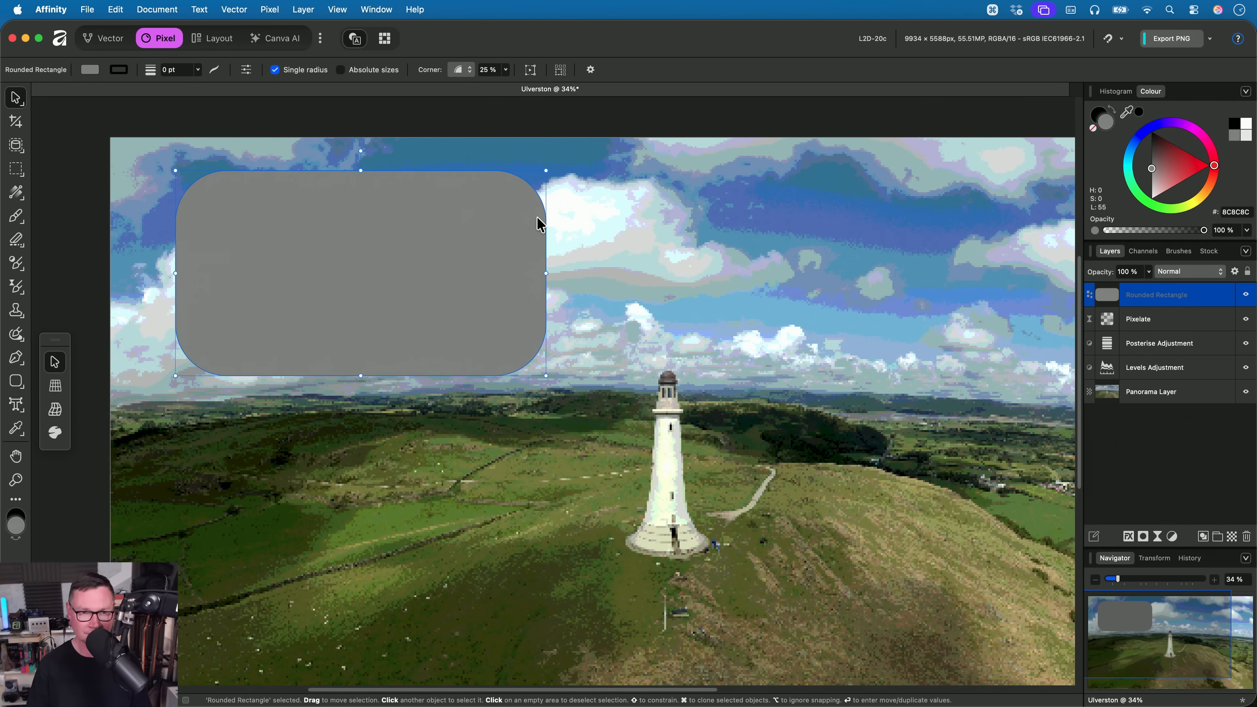
- Place the rounded rectangle in a Live Tone Blend Group and reposition it slightly over the clouds
{"action": "left_click", "coordinate": [266, 10]}
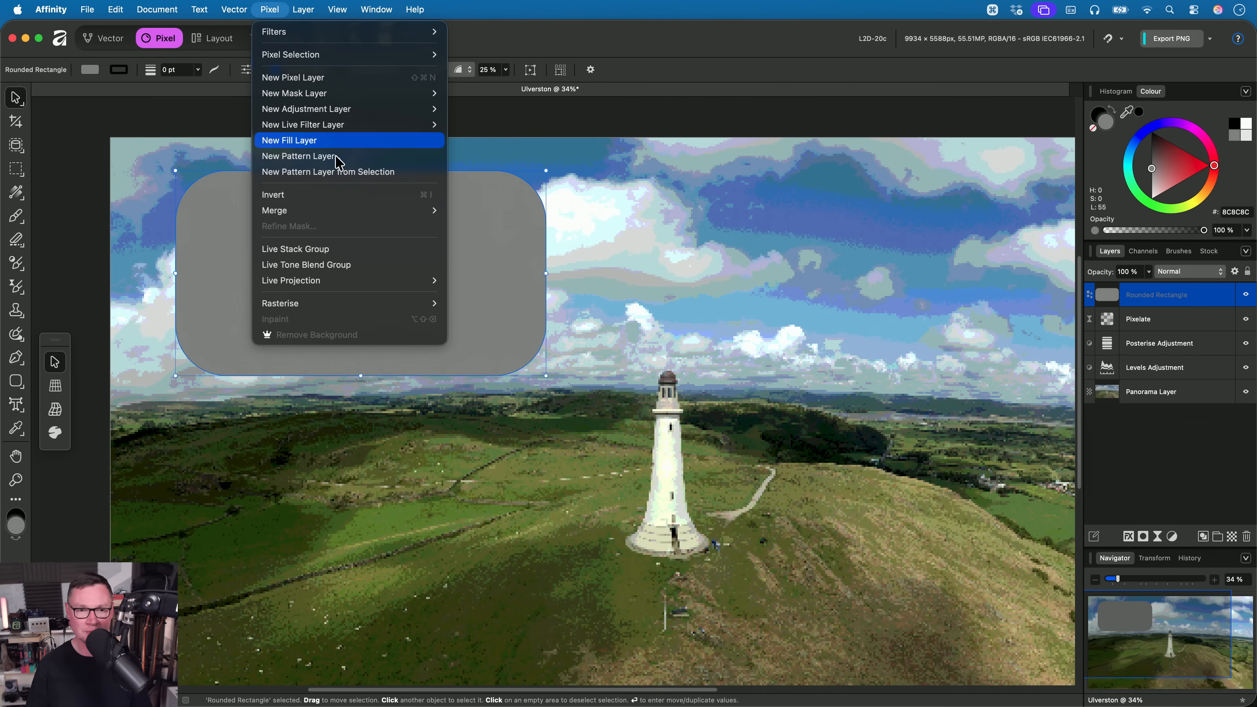
{"action": "left_click", "coordinate": [379, 267]}
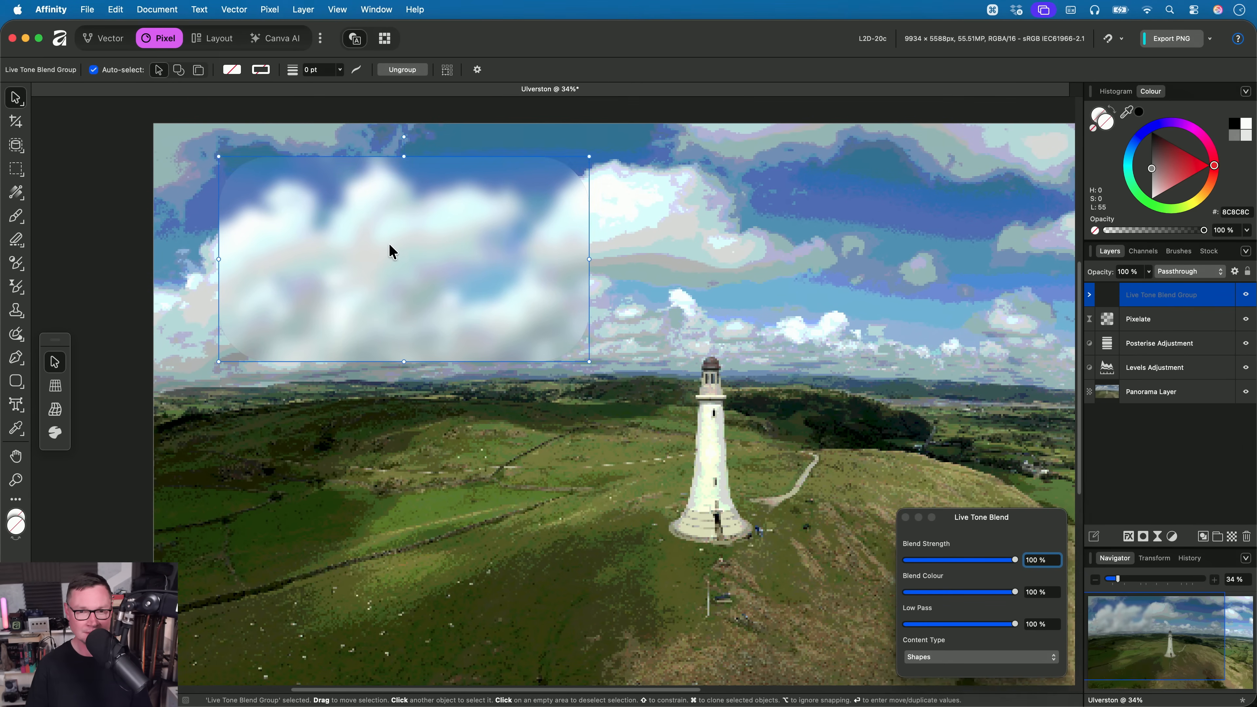
{"action": "left_click_drag", "start_coordinate": [391, 251], "coordinate": [584, 400]}
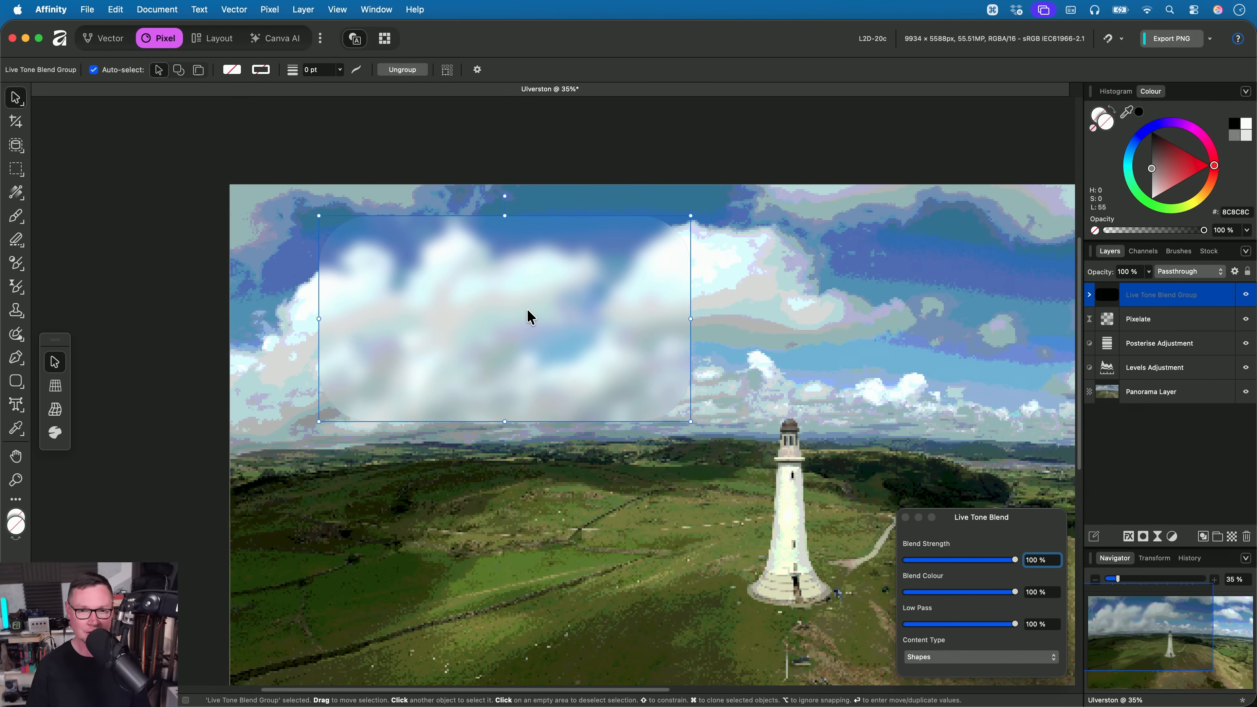
{"action": "scroll", "coordinate": [527, 310], "scroll_direction": "up", "scroll_amount": 3}
{"action": "mouse_move", "coordinate": [528, 311]}
{"action": "left_mouse_down"}
{"action": "mouse_move", "coordinate": [526, 330]}
{"action": "mouse_move", "coordinate": [527, 311]}
{"action": "left_mouse_up"}
- Give the rounded rectangle in the Live Tone Blend Group a 16 pt stroke
{"action": "scroll", "coordinate": [322, 72], "scroll_direction": "up", "scroll_amount": 2}
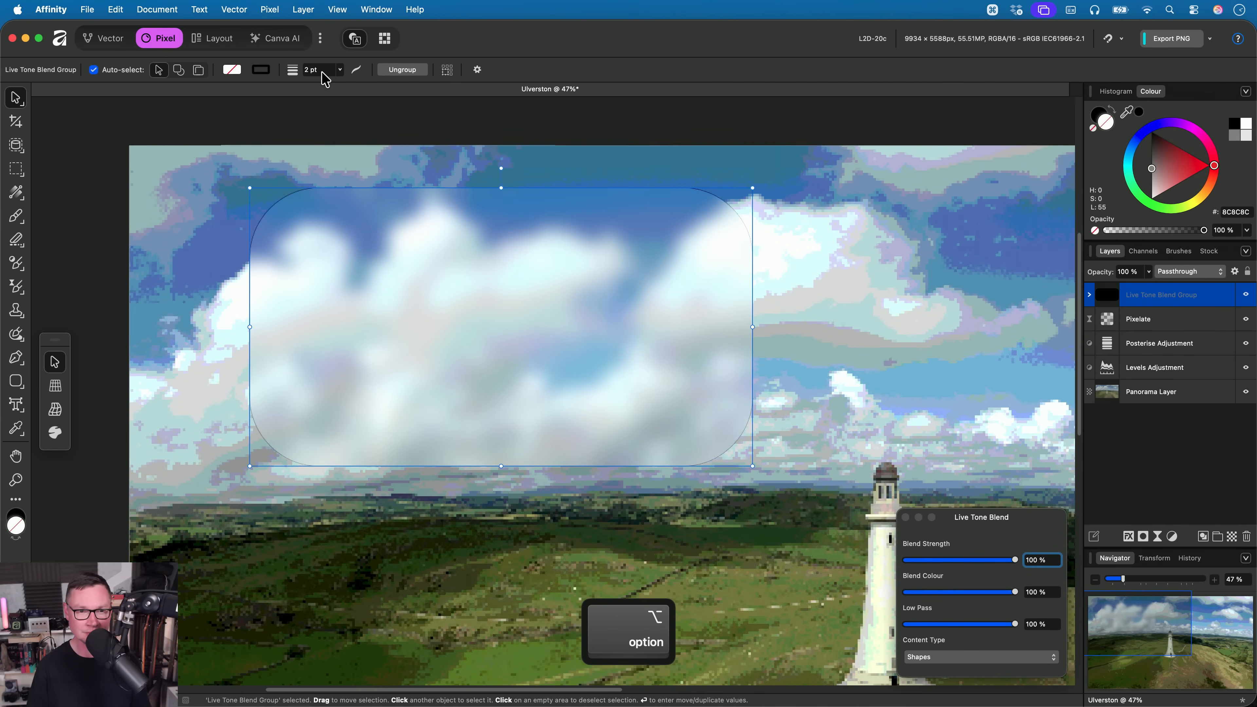
{"action": "scroll", "coordinate": [324, 80], "scroll_direction": "up", "scroll_amount": 5}
{"action": "scroll", "coordinate": [324, 79], "scroll_direction": "up", "scroll_amount": 1}
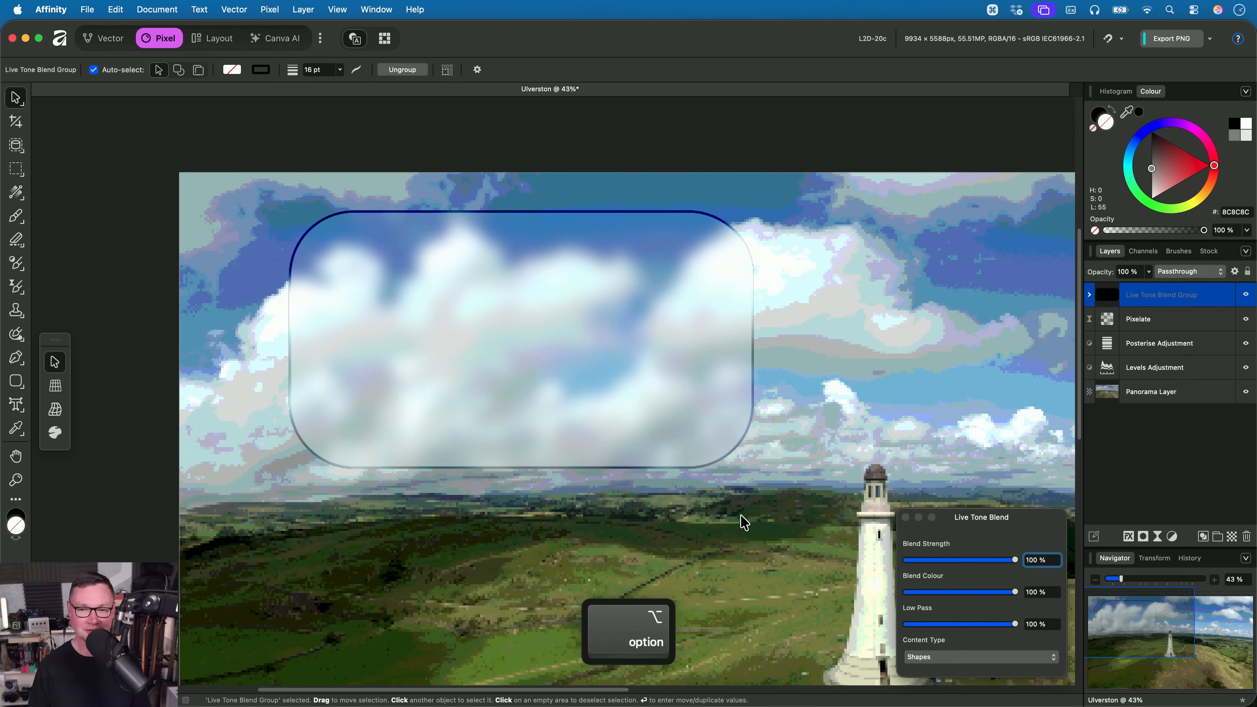
- Try adjusting the Low Pass of the Live Tone Blend Group, finishing at 100%
{"action": "scroll", "coordinate": [633, 412], "scroll_direction": "down", "scroll_amount": 3}
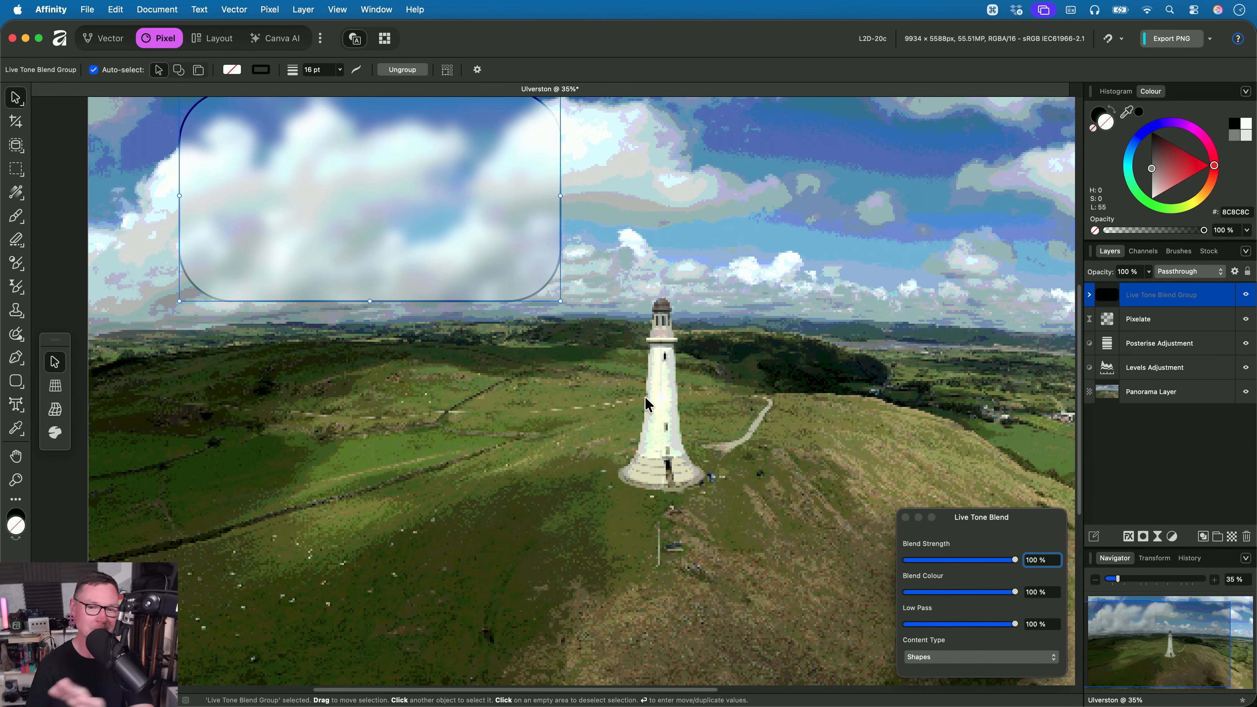
{"action": "scroll", "coordinate": [644, 396], "scroll_direction": "up", "scroll_amount": 5}
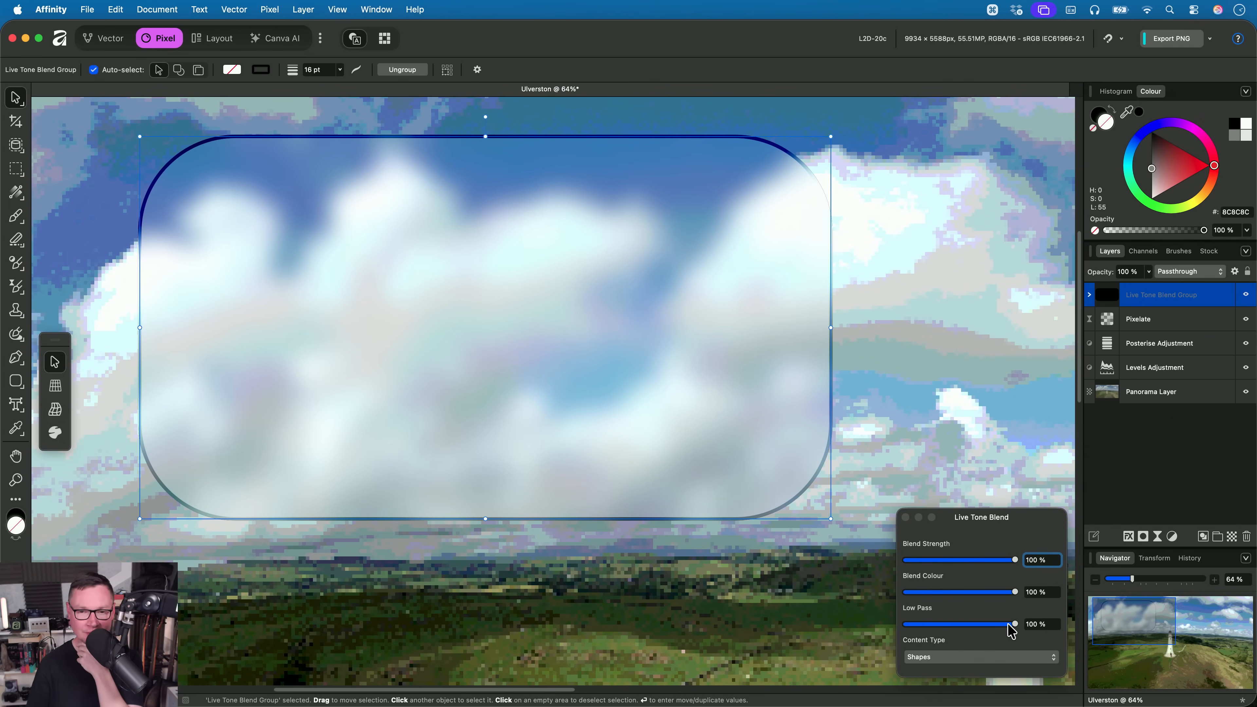
{"action": "left_click_drag", "start_coordinate": [1010, 627], "coordinate": [1048, 626]}
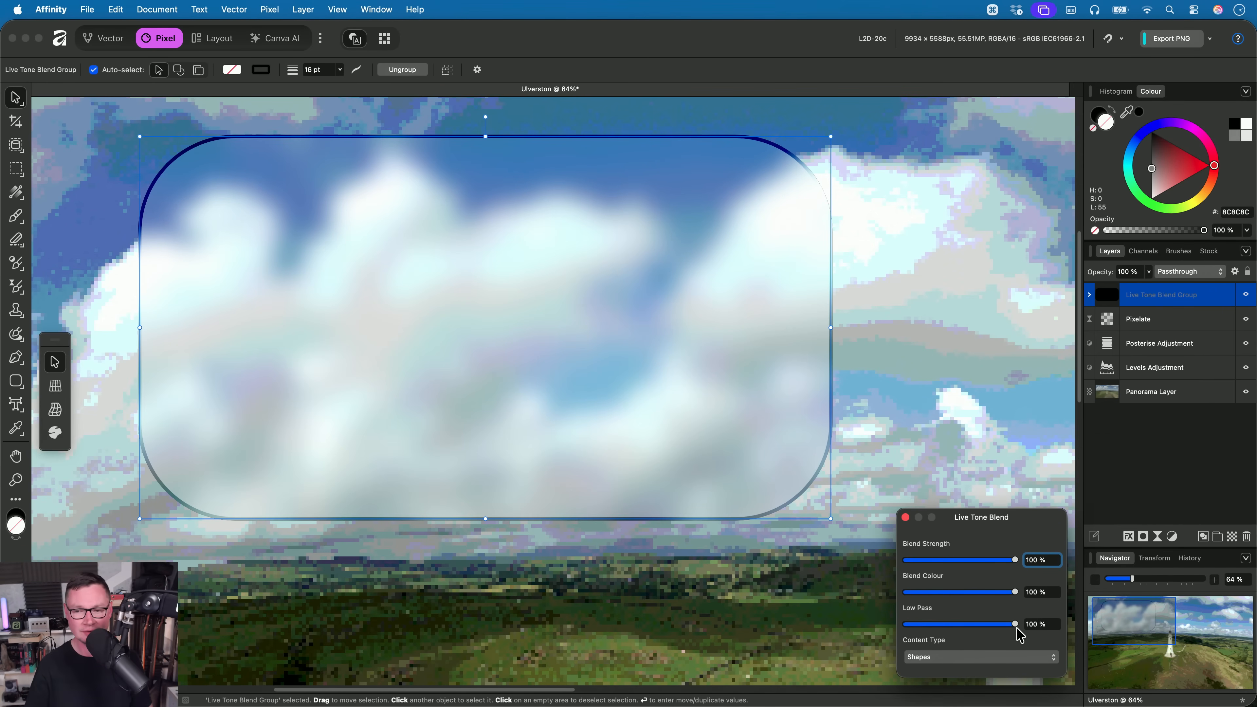
- Close the Live Tone Blend settings
{"action": "left_click_drag", "start_coordinate": [1019, 634], "coordinate": [1066, 651]}
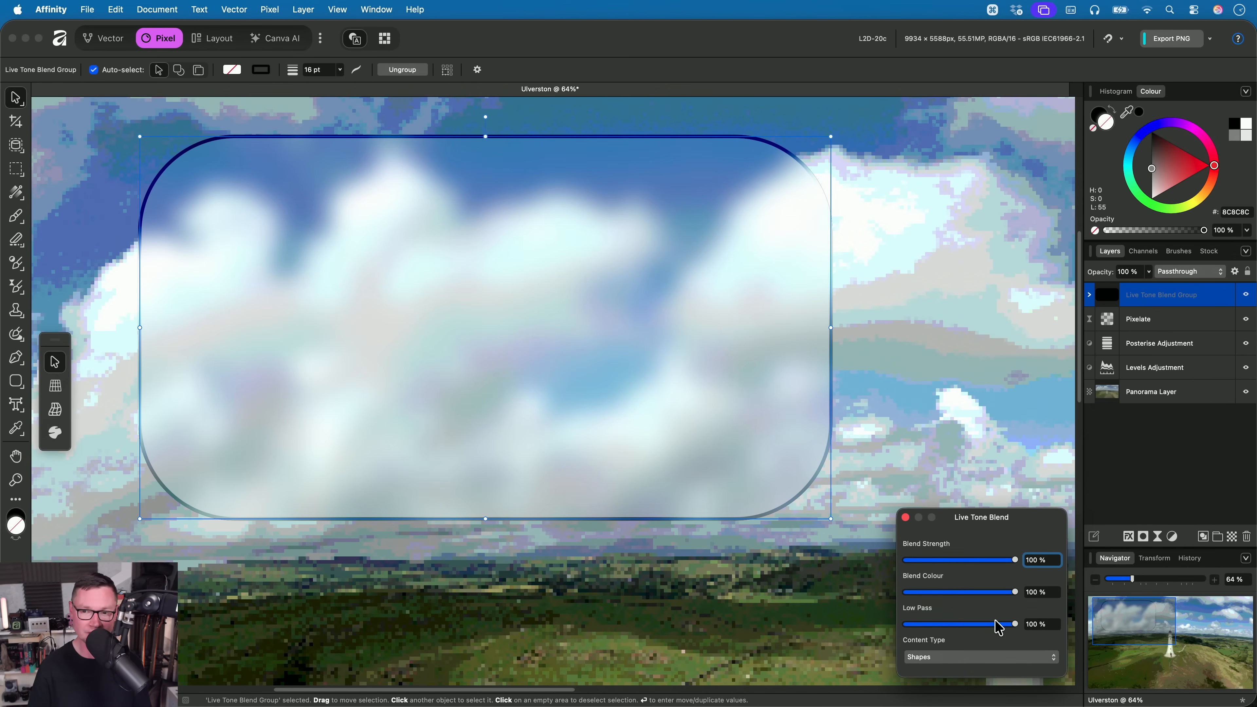
{"action": "left_click", "coordinate": [905, 517]}
{"action": "scroll", "coordinate": [619, 327], "scroll_direction": "down", "scroll_amount": 4}
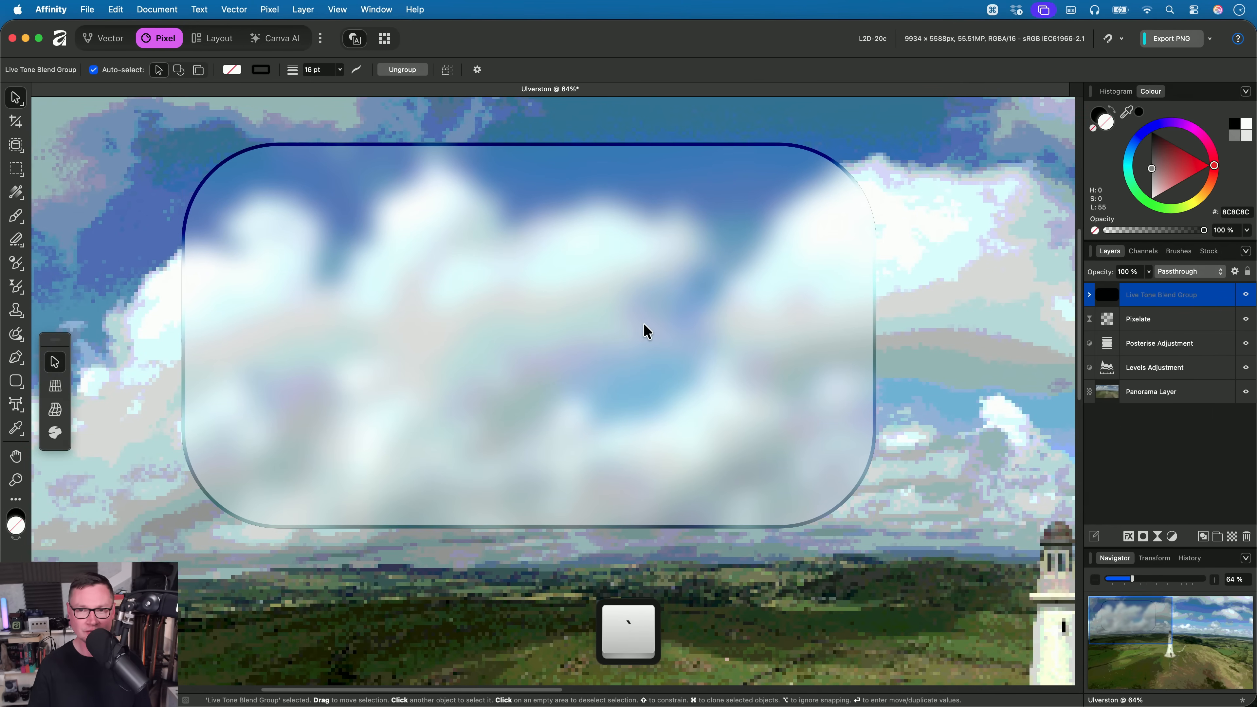
{"action": "scroll", "coordinate": [623, 316], "scroll_direction": "right", "scroll_amount": 1}
{"action": "scroll", "coordinate": [623, 315], "scroll_direction": "down", "scroll_amount": 1}
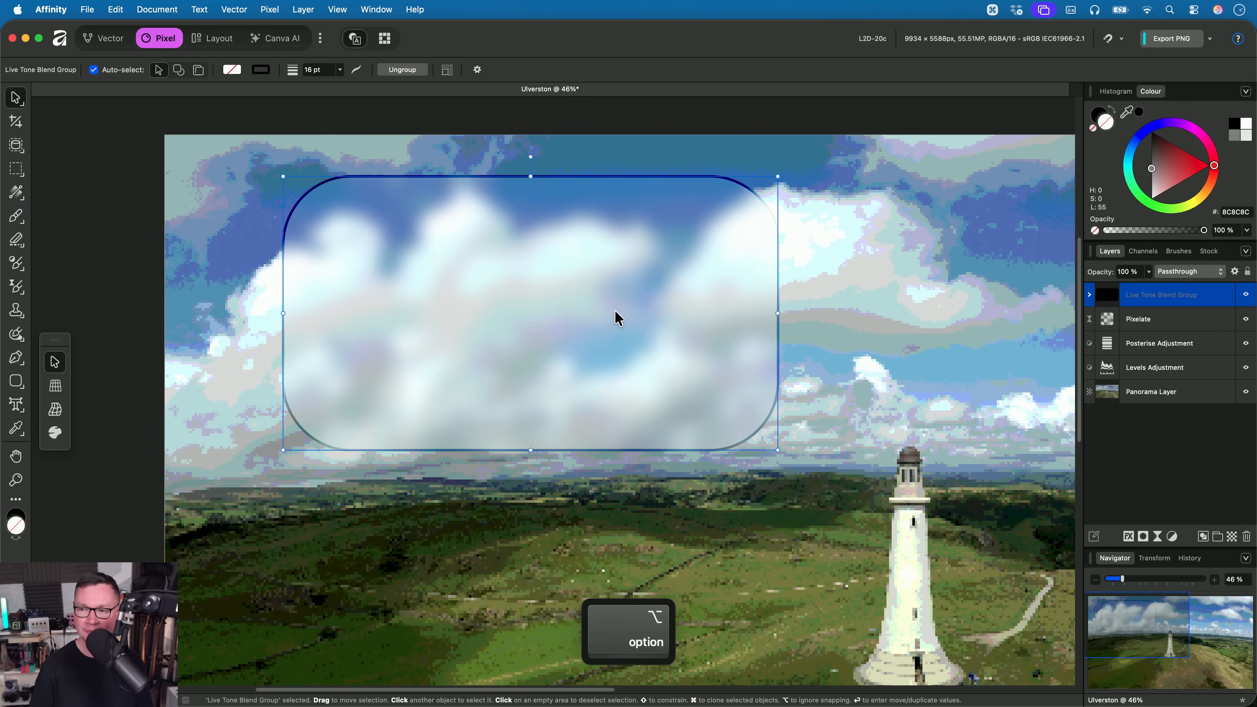
- Draw a text frame inside the rounded rectangle with the Frame Text Tool and enter placeholder letters
{"action": "left_click", "coordinate": [16, 404]}
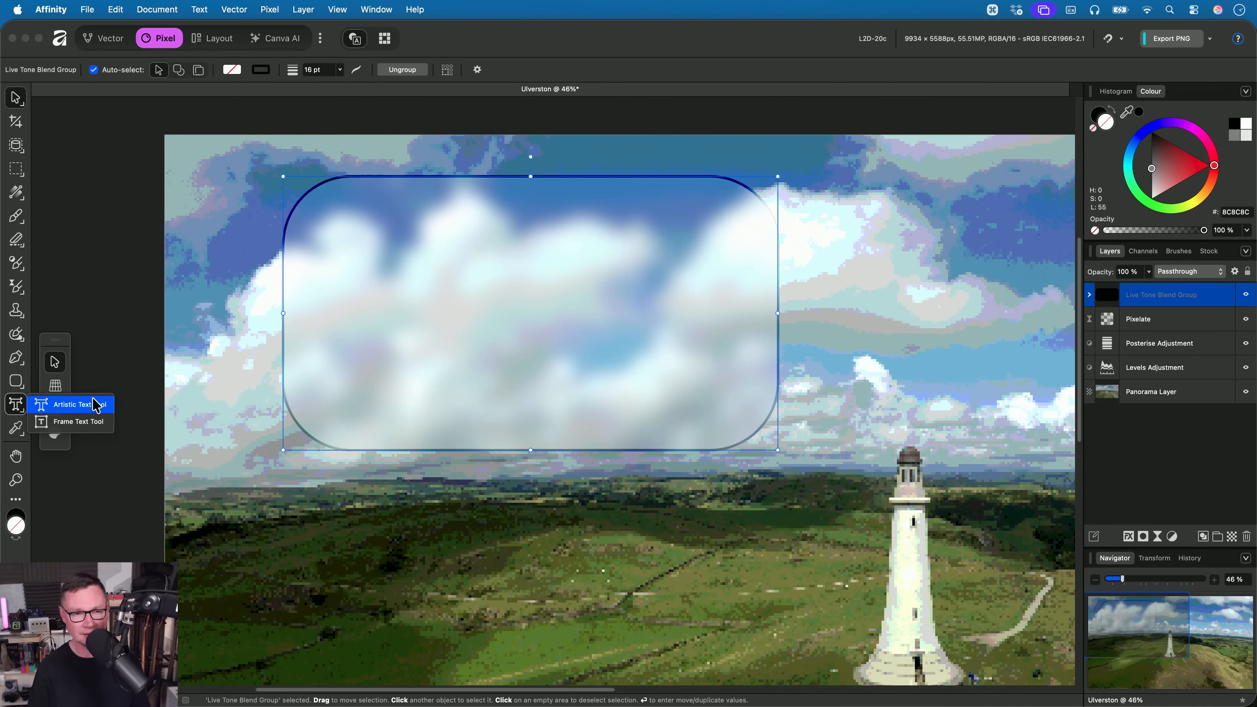
{"action": "left_click", "coordinate": [99, 427]}
{"action": "left_click_drag", "start_coordinate": [323, 209], "coordinate": [709, 398]}
{"action": "type", "text": "lksdjflksdjflkjdsfkljdslk"}
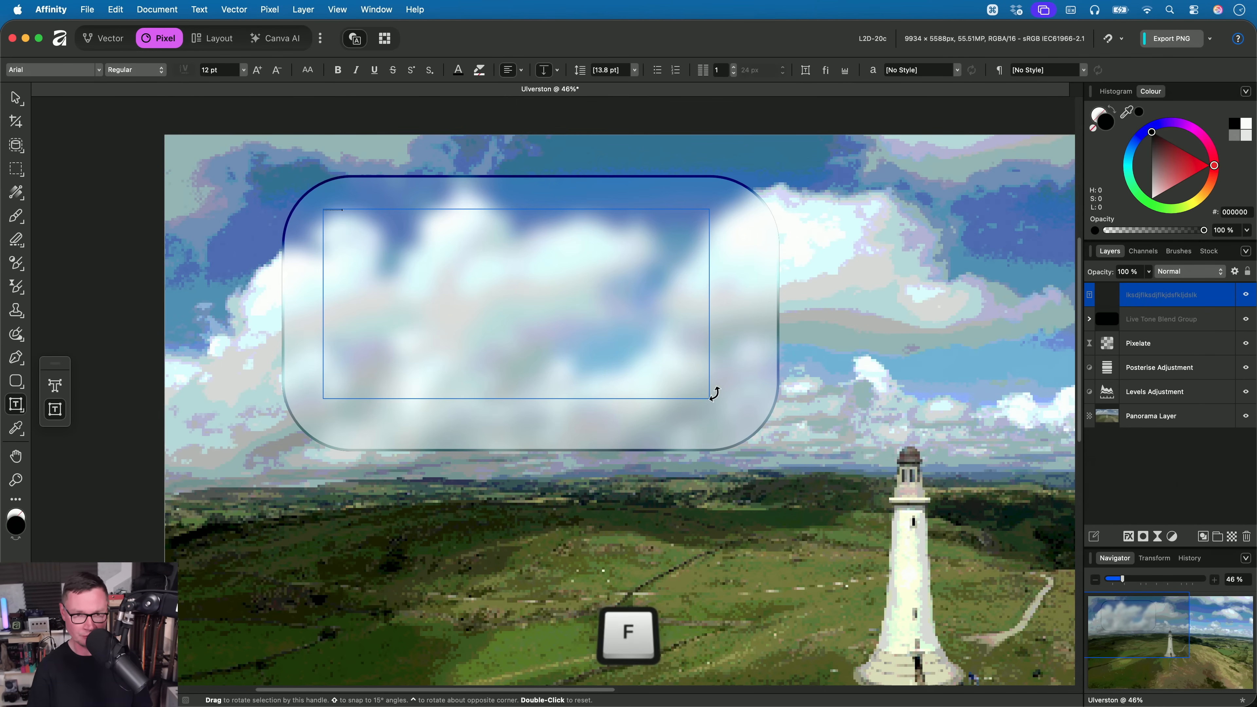
- Set all the placeholder text to 144 pt in bold DIN Alternate
{"action": "key", "text": "cmd+a"}
{"action": "left_click", "coordinate": [245, 71]}
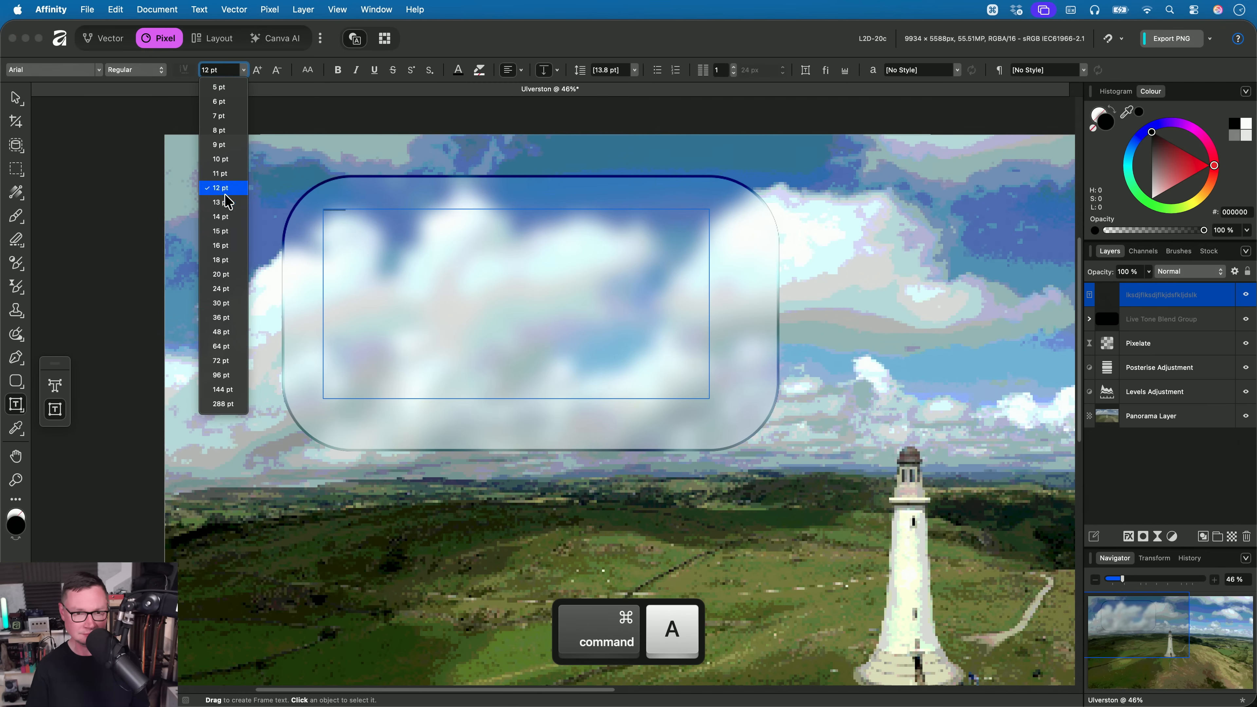
{"action": "left_click", "coordinate": [230, 393]}
{"action": "left_click", "coordinate": [100, 70]}
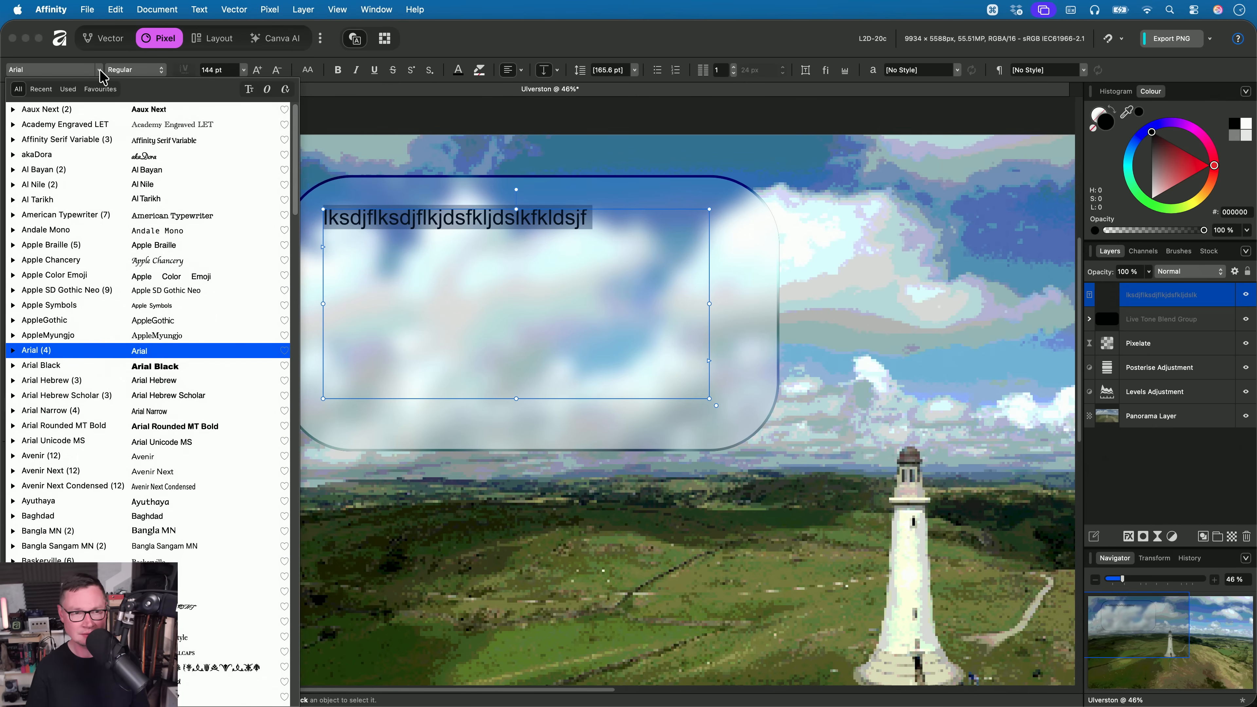
{"action": "scroll", "coordinate": [62, 367], "scroll_direction": "down", "scroll_amount": 10}
{"action": "scroll", "coordinate": [63, 375], "scroll_direction": "down", "scroll_amount": 8}
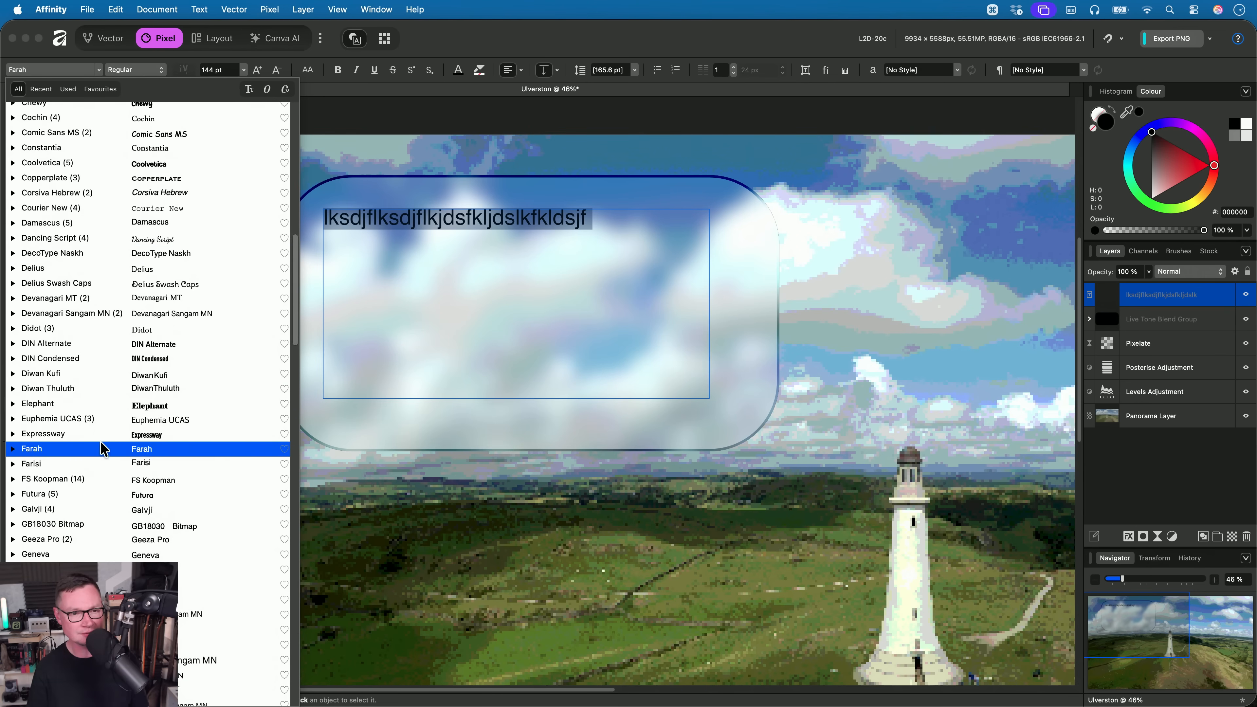
{"action": "left_click", "coordinate": [77, 351]}
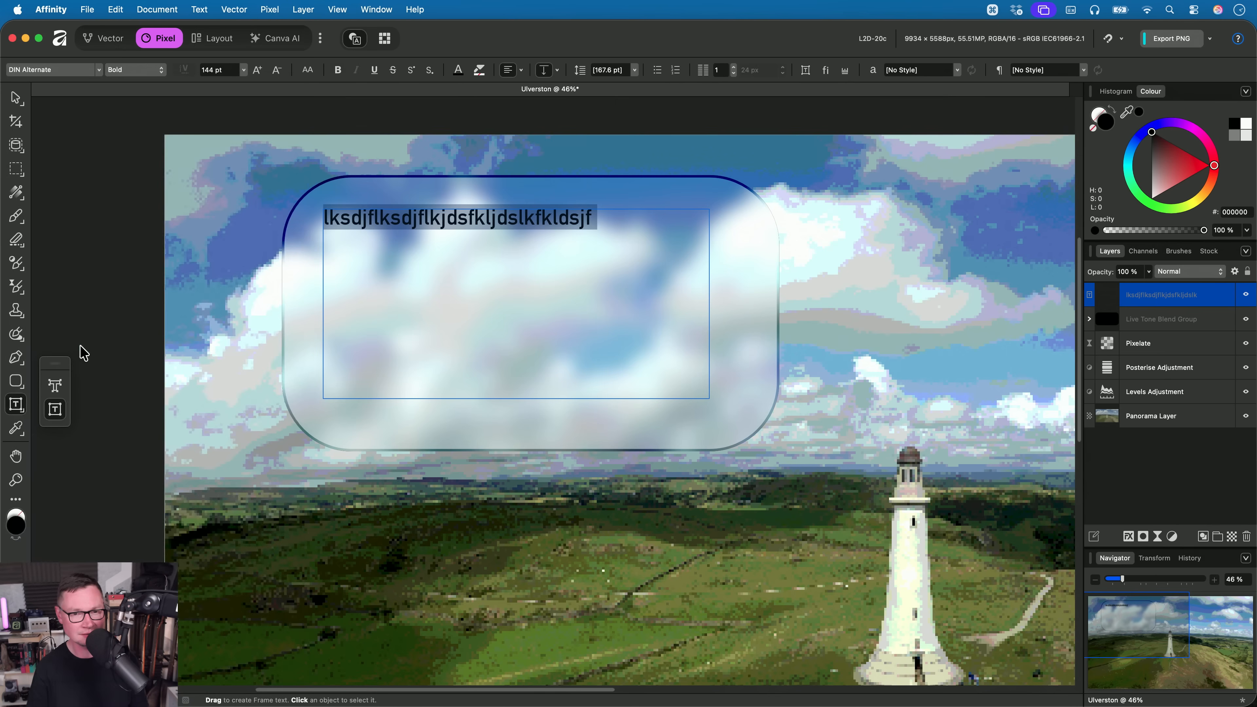
{"action": "key", "text": "super+b"}
- Replace the placeholder text with "The Lighthouse. That's where I'll find the artefact."
{"action": "scroll", "coordinate": [510, 245], "scroll_direction": "up", "scroll_amount": 2}
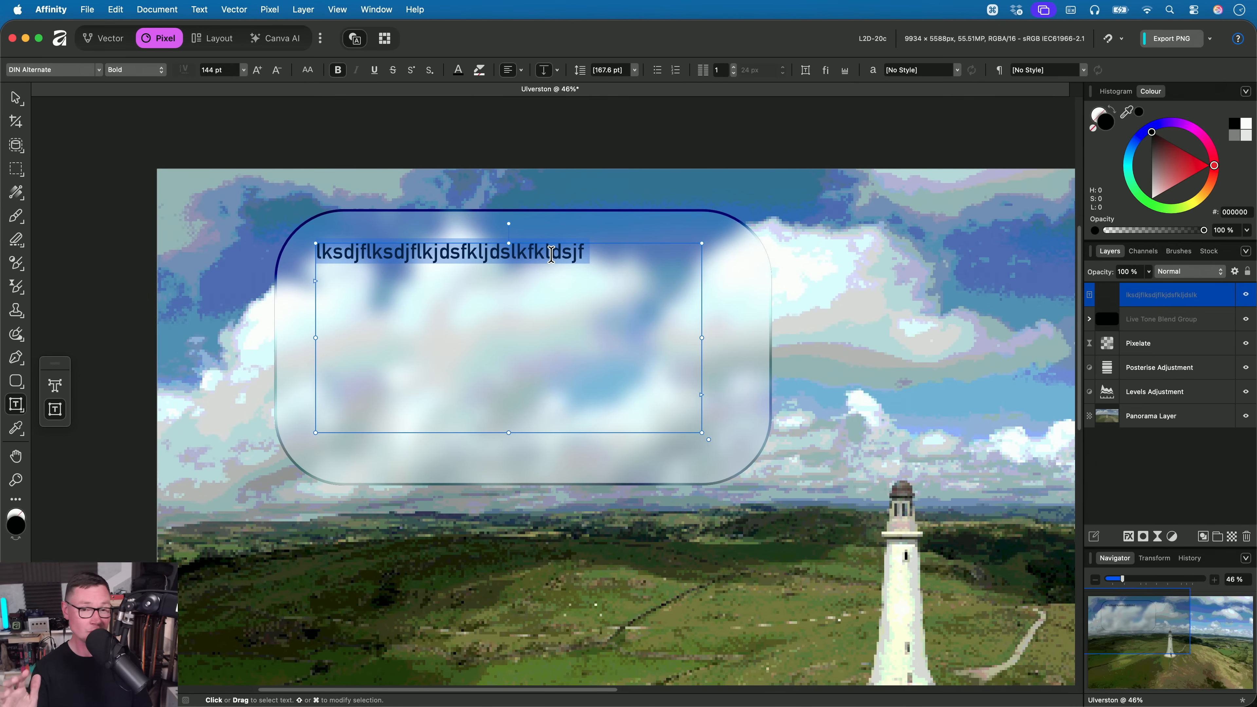
{"action": "type", "text": "The"}
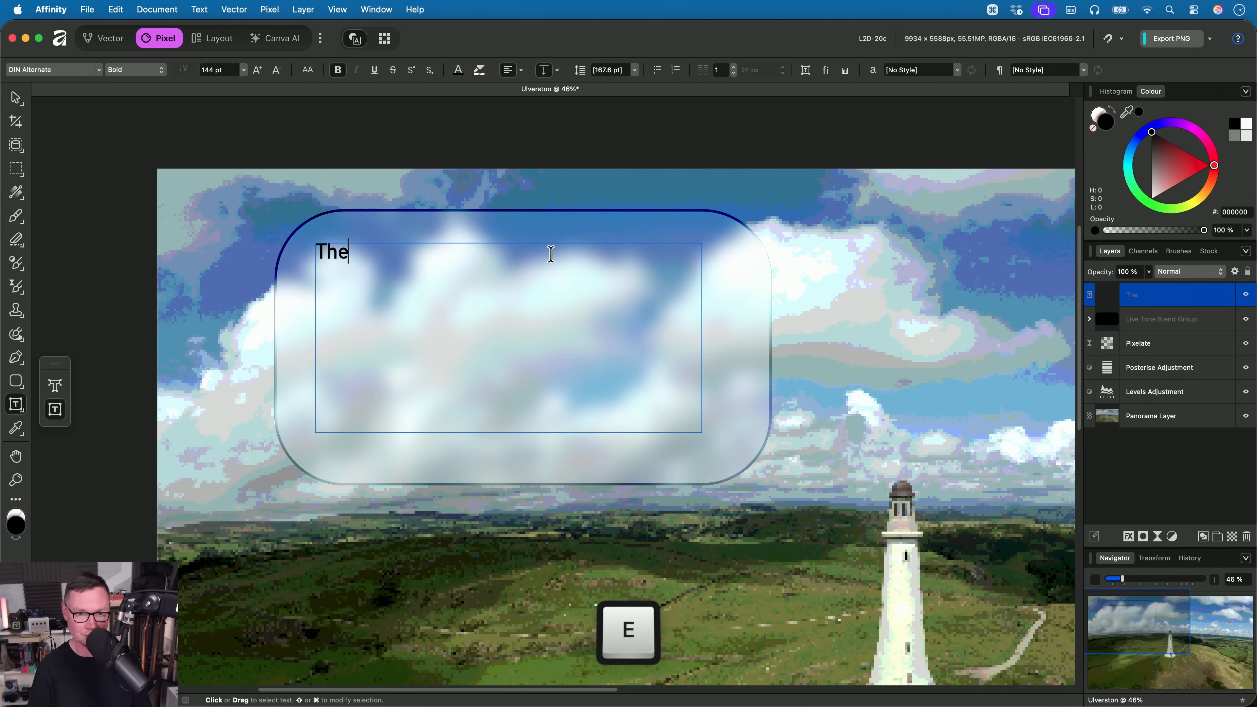
{"action": "type", "text": " Lighthouse., "}
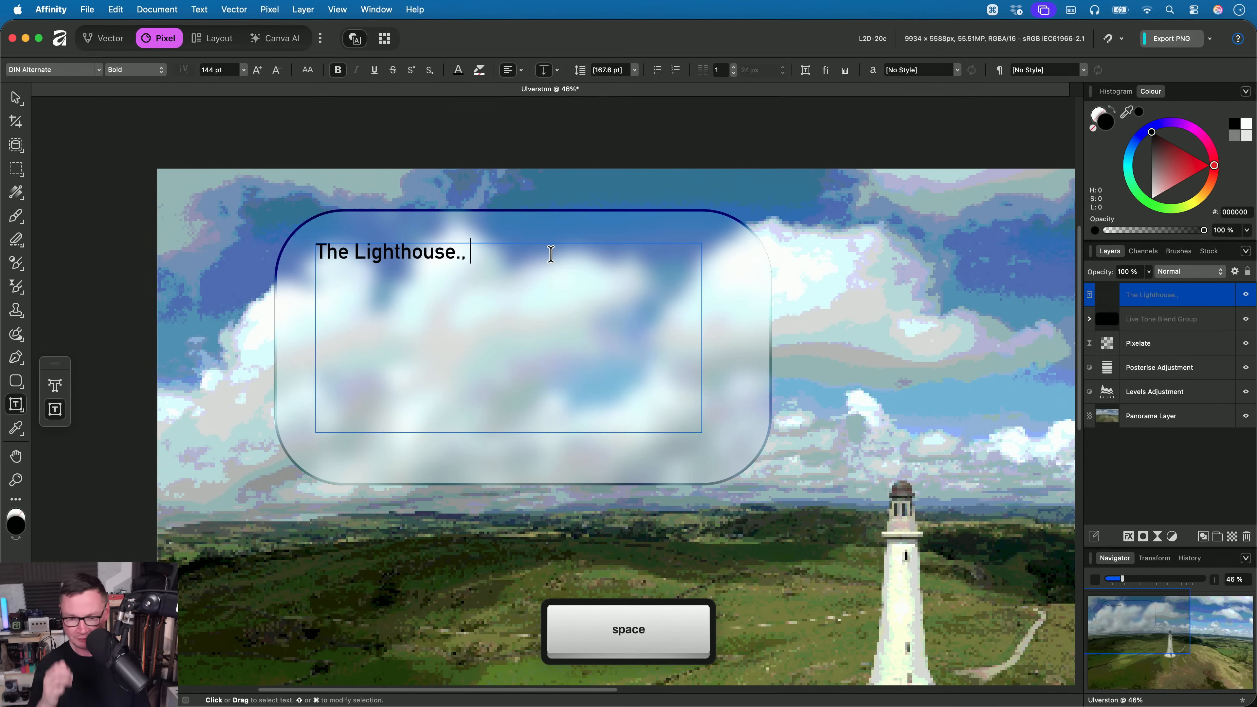
{"action": "type", "text": "That"}
{"action": "key", "text": "BackSpace"}
{"action": "key", "text": "BackSpace"}
{"action": "key", "text": "BackSpace"}
{"action": "key", "text": "BackSpace"}
{"action": "key", "text": "BackSpace"}
{"action": "key", "text": "BackSpace"}
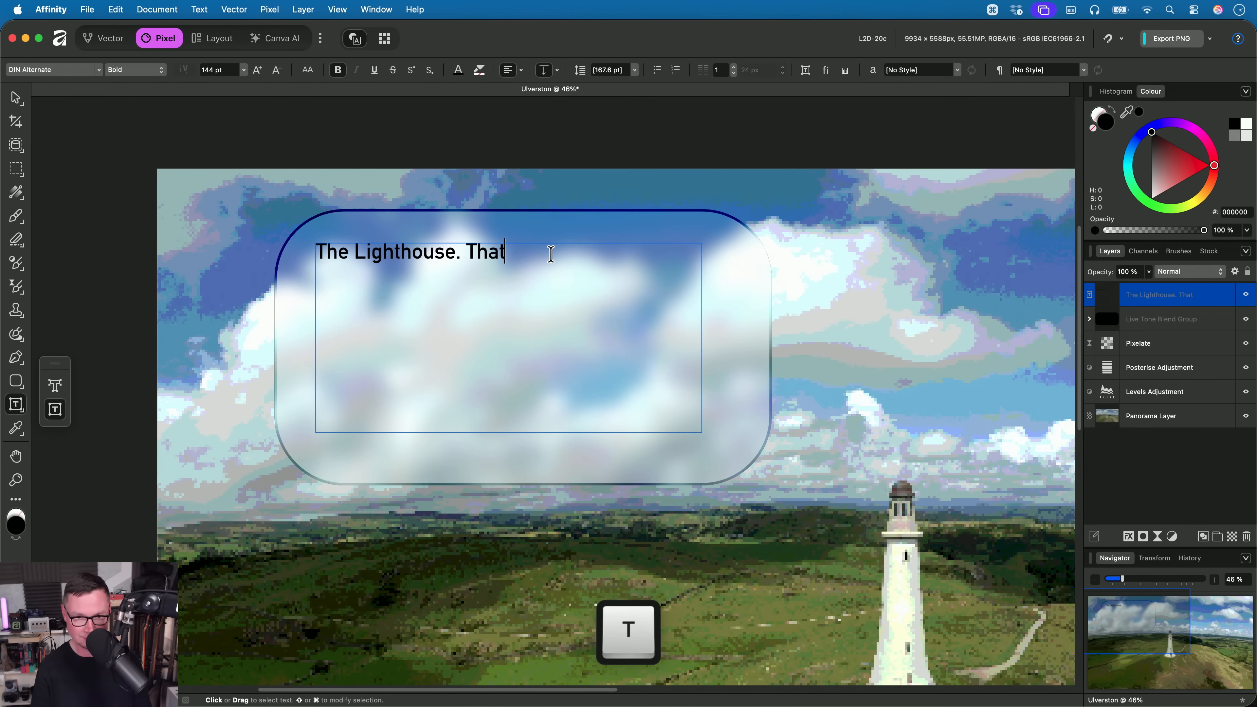
{"action": "type", "text": "That's where I"}
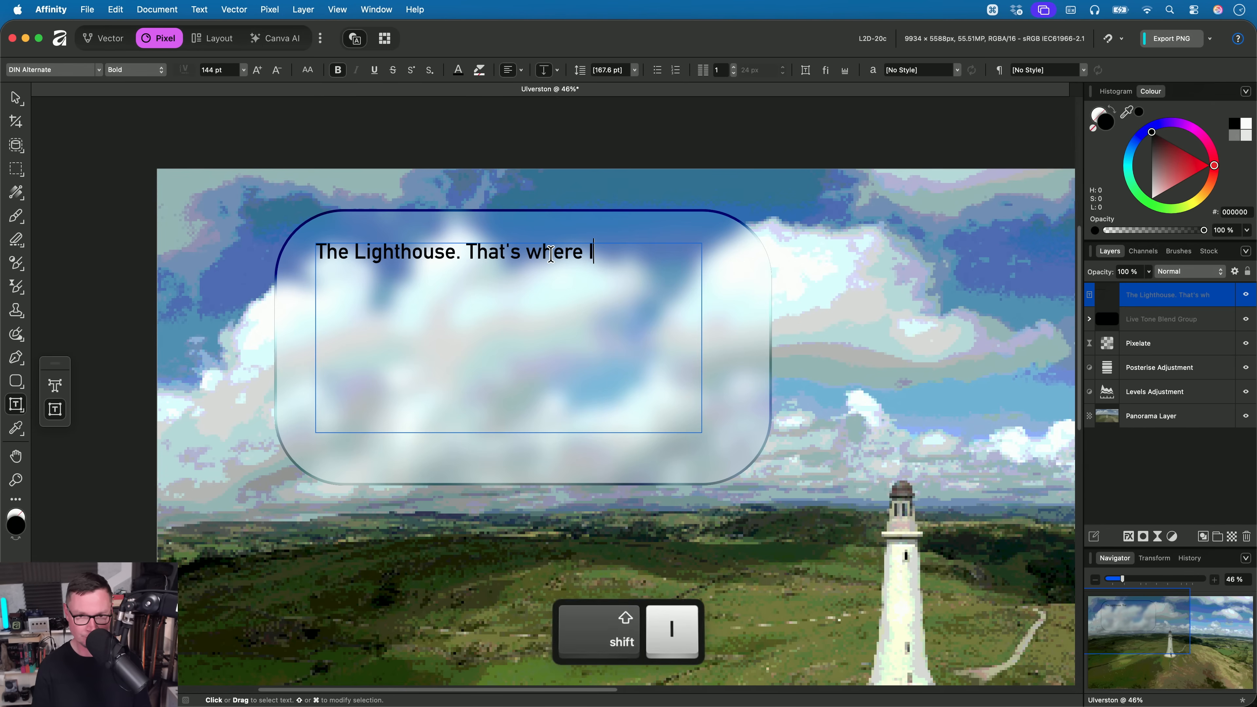
{"action": "type", "text": "'ll find ther ar"}
{"action": "key", "text": "BackSpace"}
{"action": "key", "text": "BackSpace"}
{"action": "key", "text": "BackSpace"}
{"action": "key", "text": "BackSpace"}
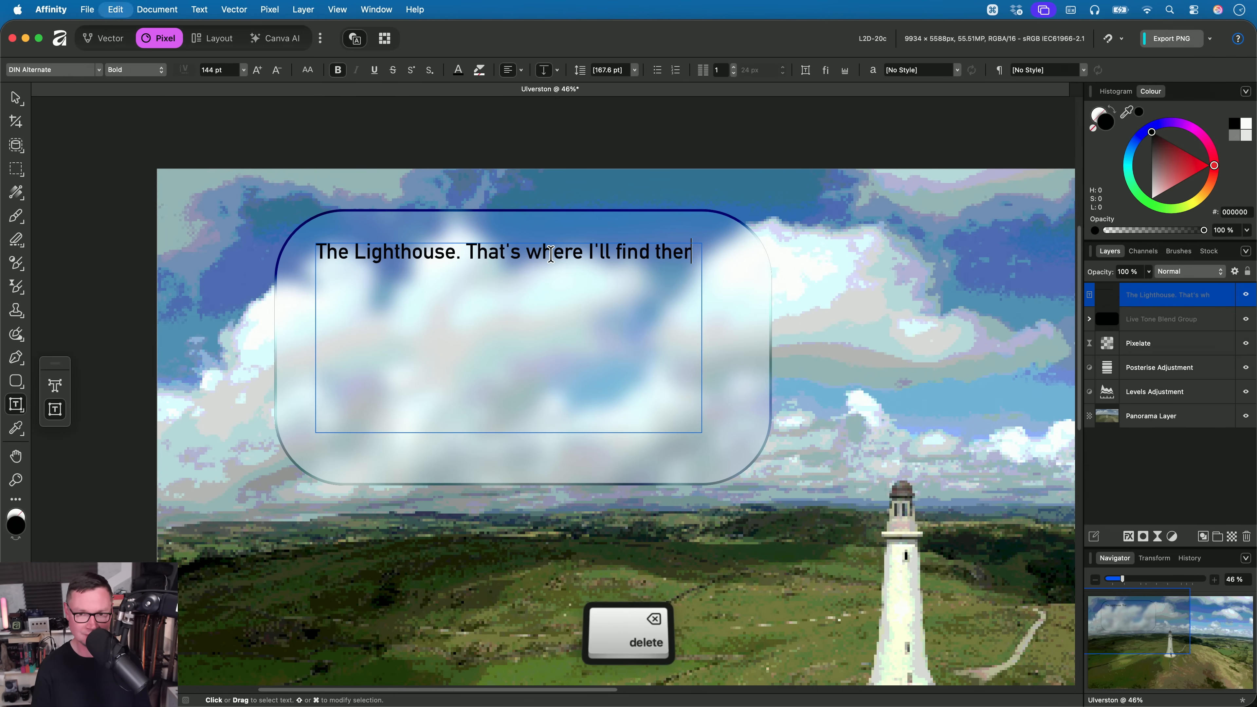
{"action": "type", "text": "artefact."}
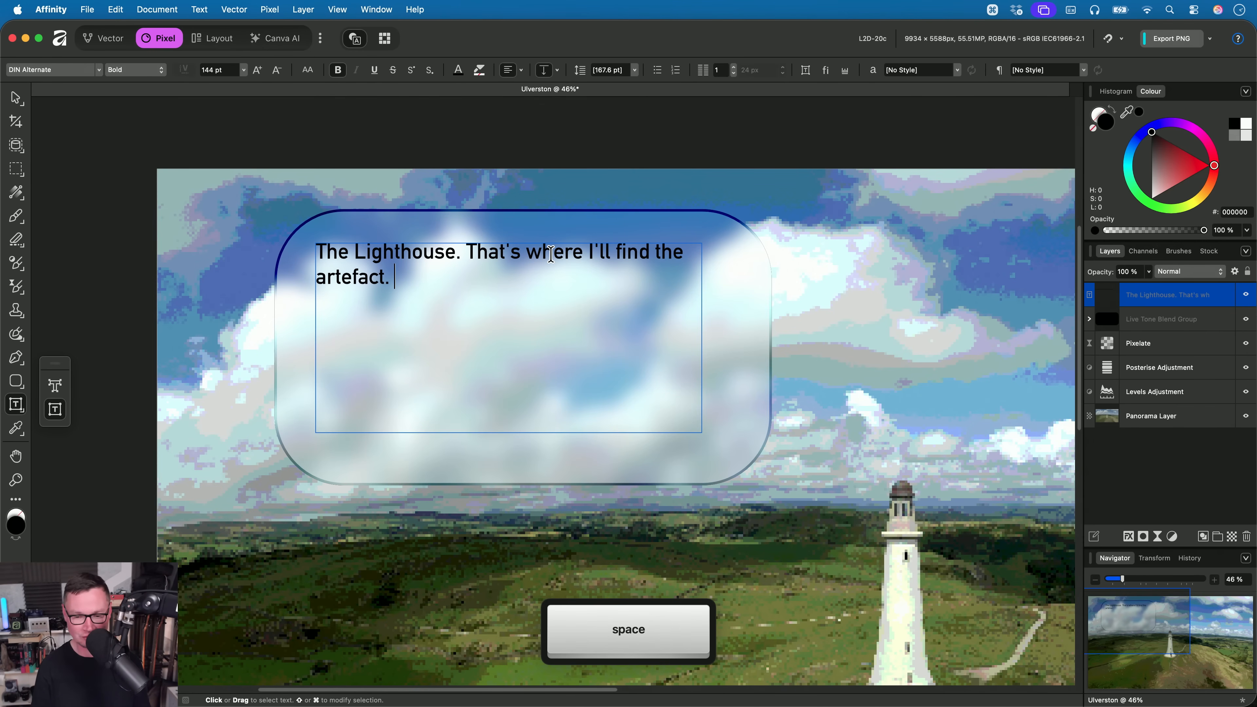
{"action": "type", "text": " The oth"}
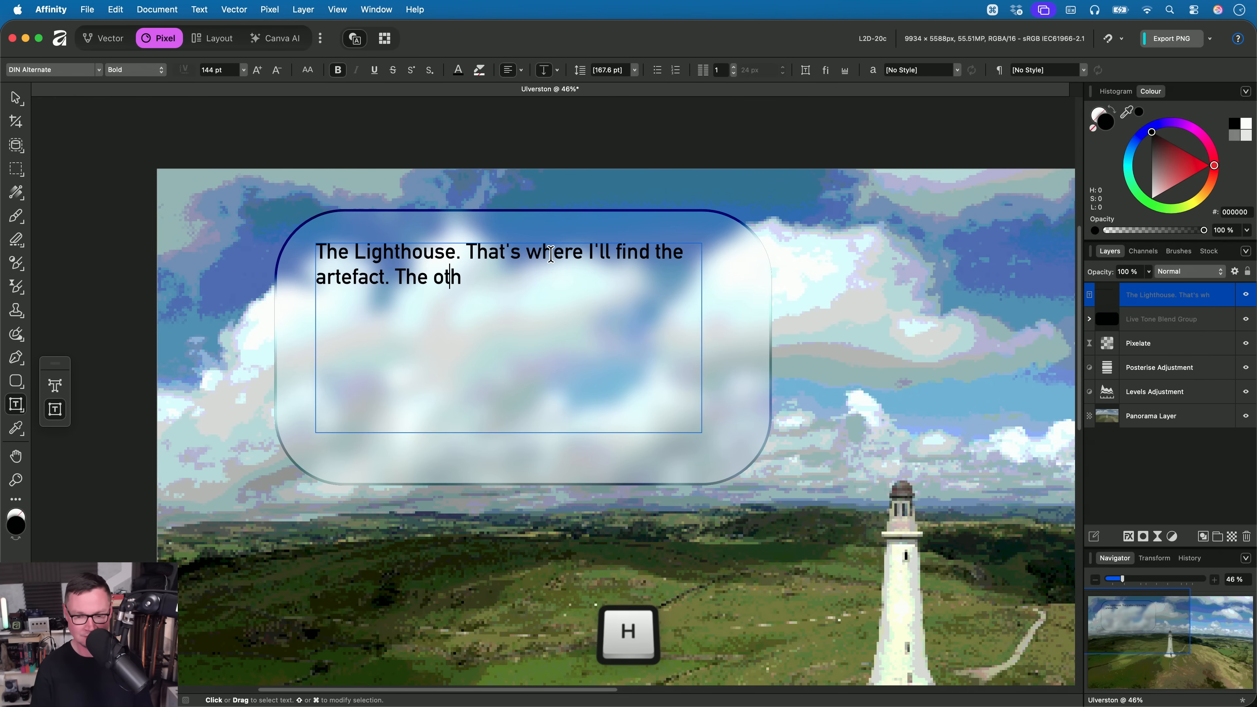
{"action": "type", "text": "ers will hacv"}
- Continue the text with "The others will have the same idea. I'll have to be quick if I want to get to it first."
{"action": "key", "text": "BackSpace"}
{"action": "key", "text": "BackSpace"}
{"action": "type", "text": "v"}
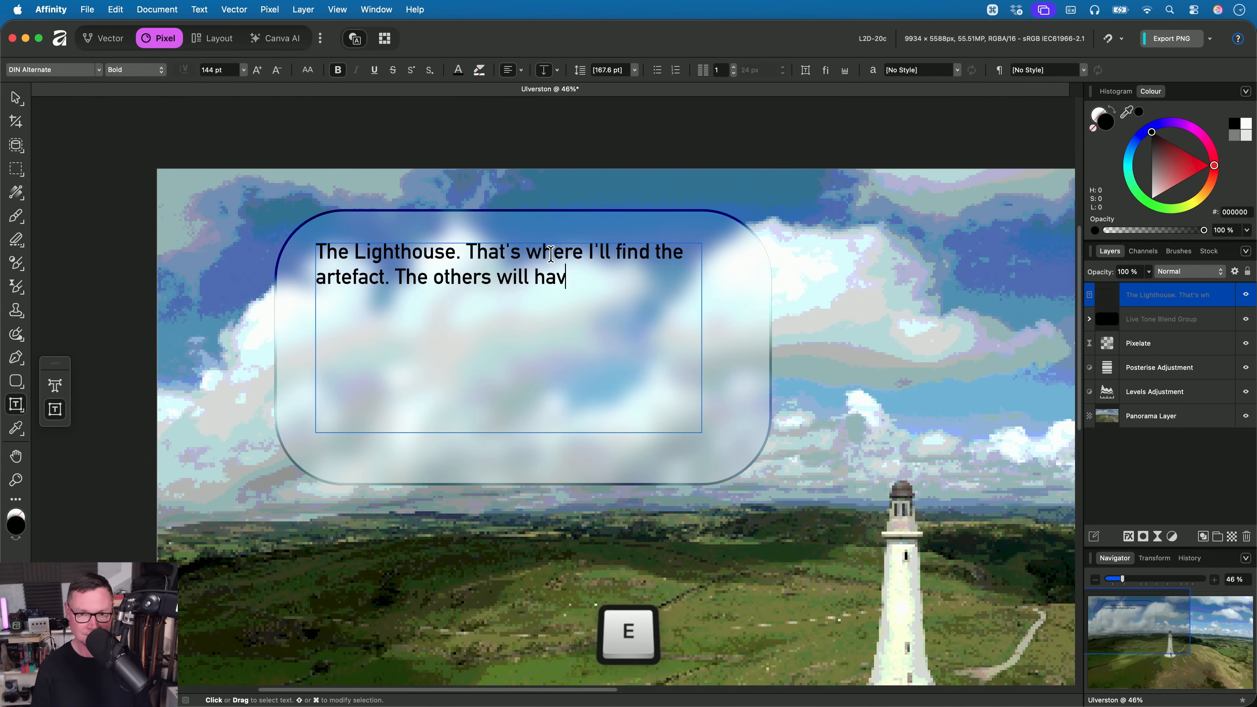
{"action": "type", "text": "e the same idea"}
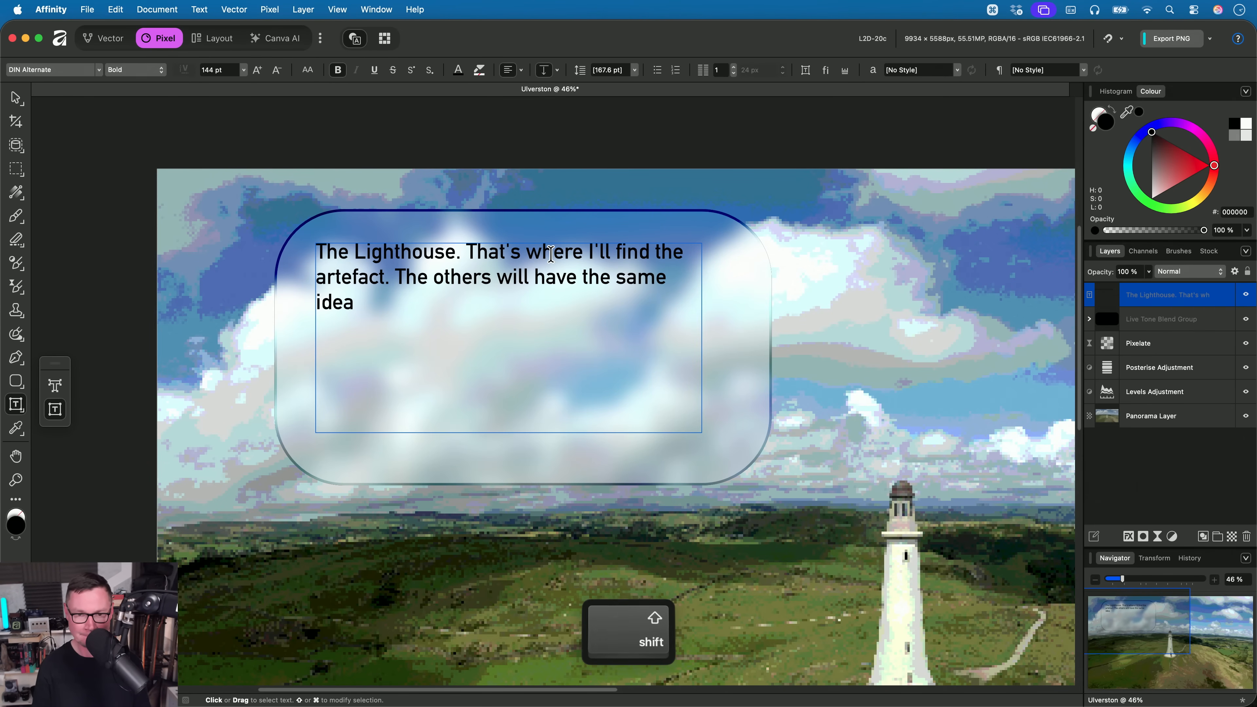
{"action": "type", "text": ". I'll have to b"}
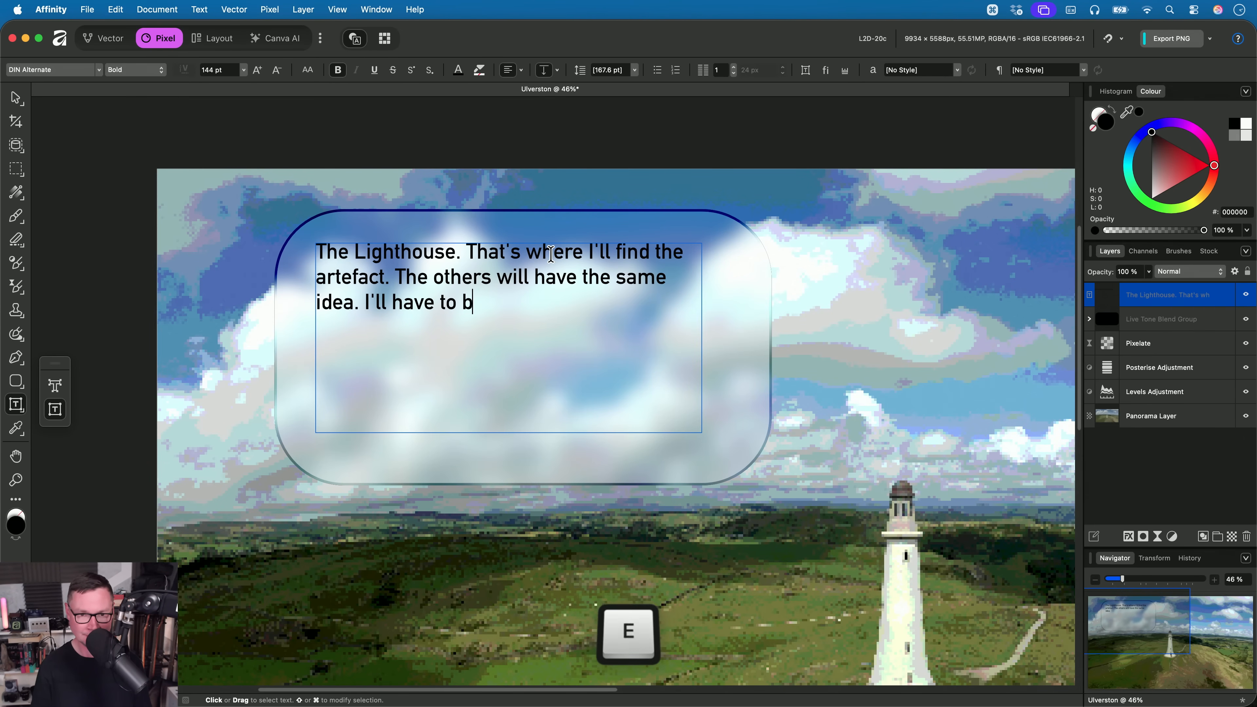
{"action": "type", "text": "e quick if I want to get"}
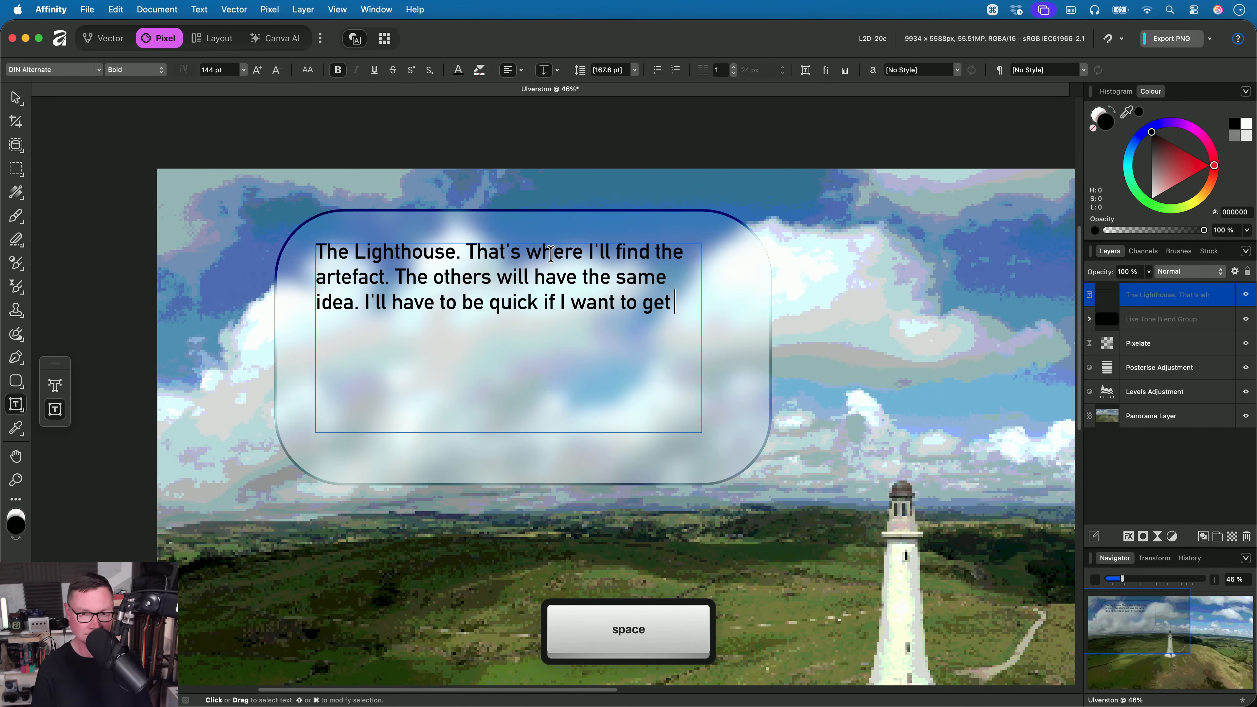
{"action": "type", "text": " to it first."}
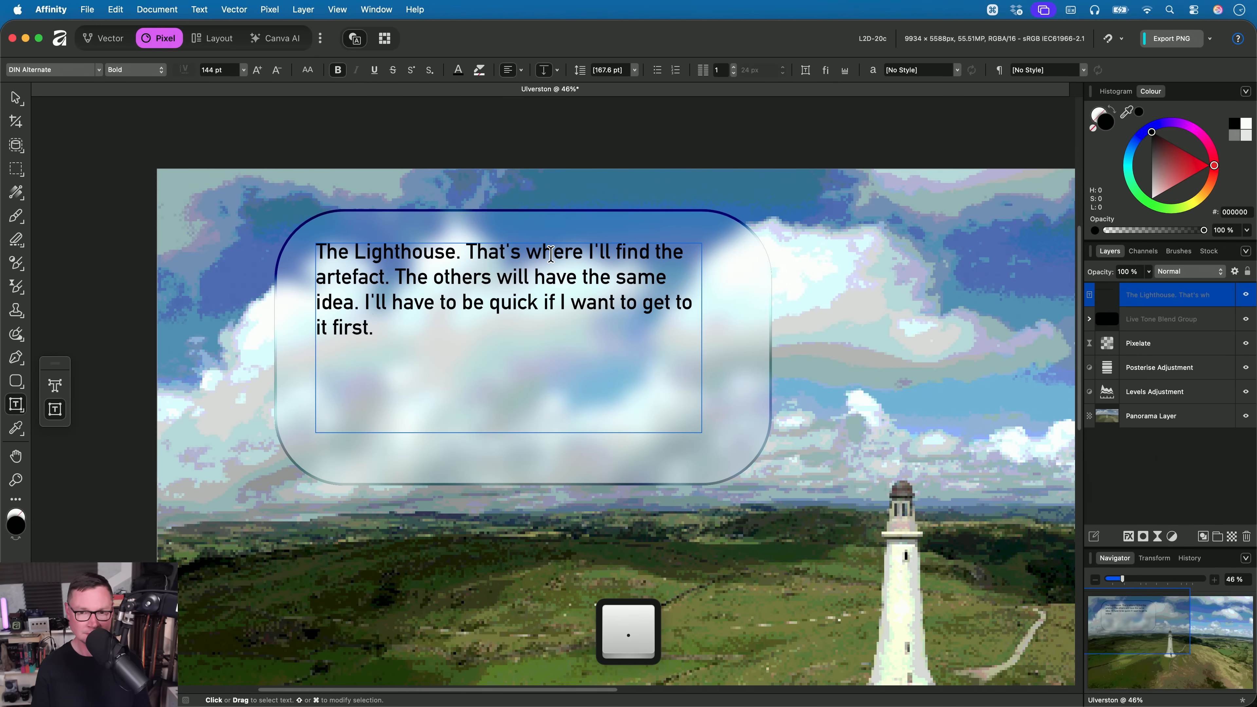
{"action": "key", "text": "super+Return"}
- Shorten the text frame to fit its four lines and centre it within the rounded rectangle
{"action": "scroll", "coordinate": [509, 297], "scroll_direction": "down", "scroll_amount": 2}
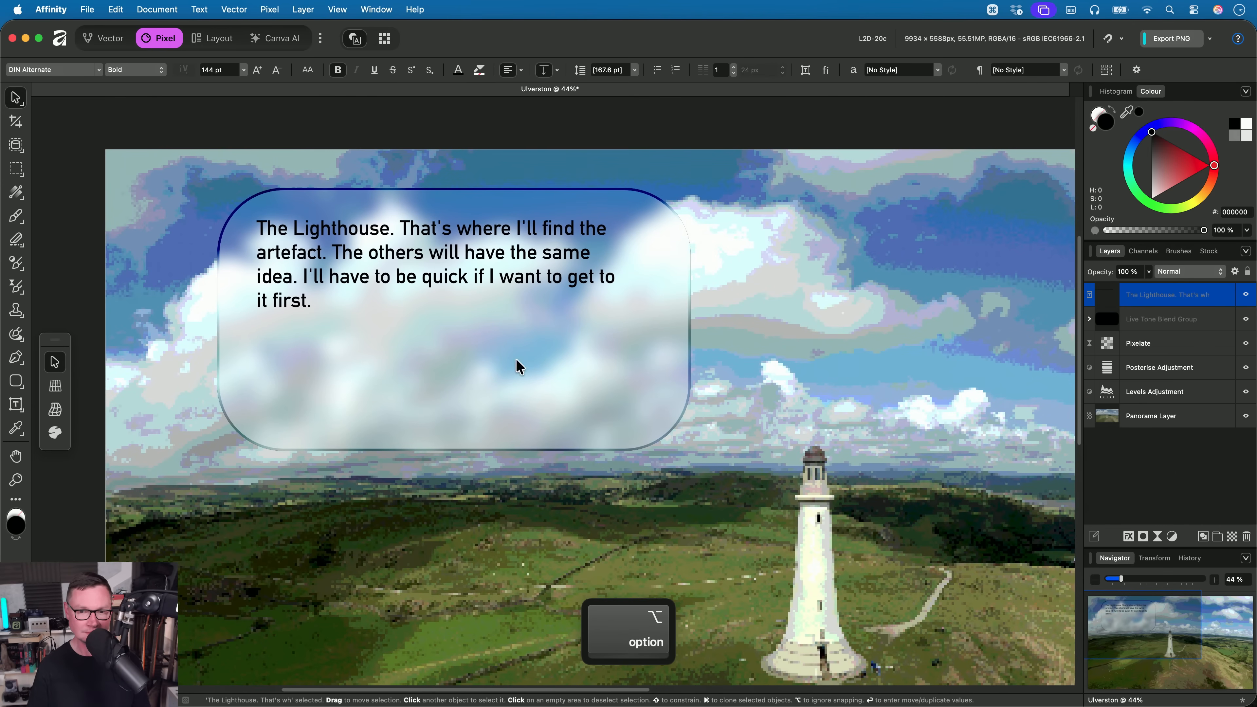
{"action": "left_click_drag", "start_coordinate": [440, 399], "coordinate": [440, 320]}
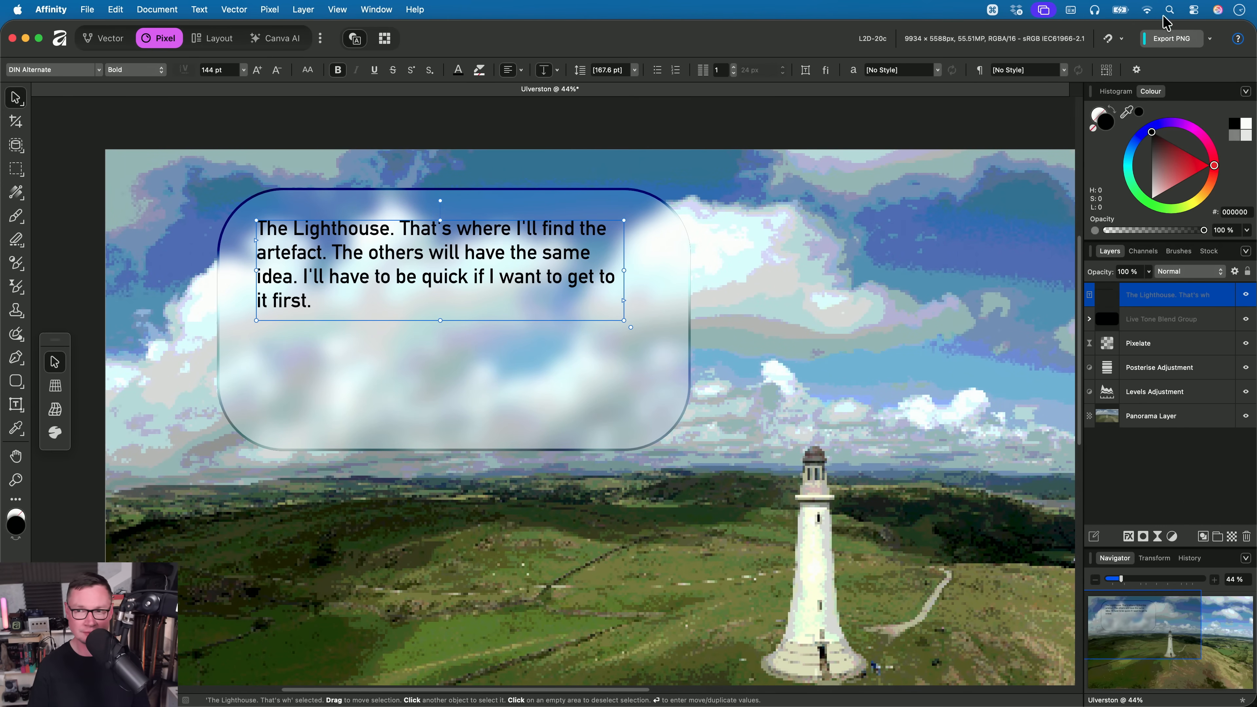
{"action": "left_click_drag", "start_coordinate": [461, 266], "coordinate": [504, 319]}
- Group the text frame together with the Live Tone Blend Group
{"action": "scroll", "coordinate": [532, 333], "scroll_direction": "down", "scroll_amount": 3}
{"action": "key", "text": "h"}
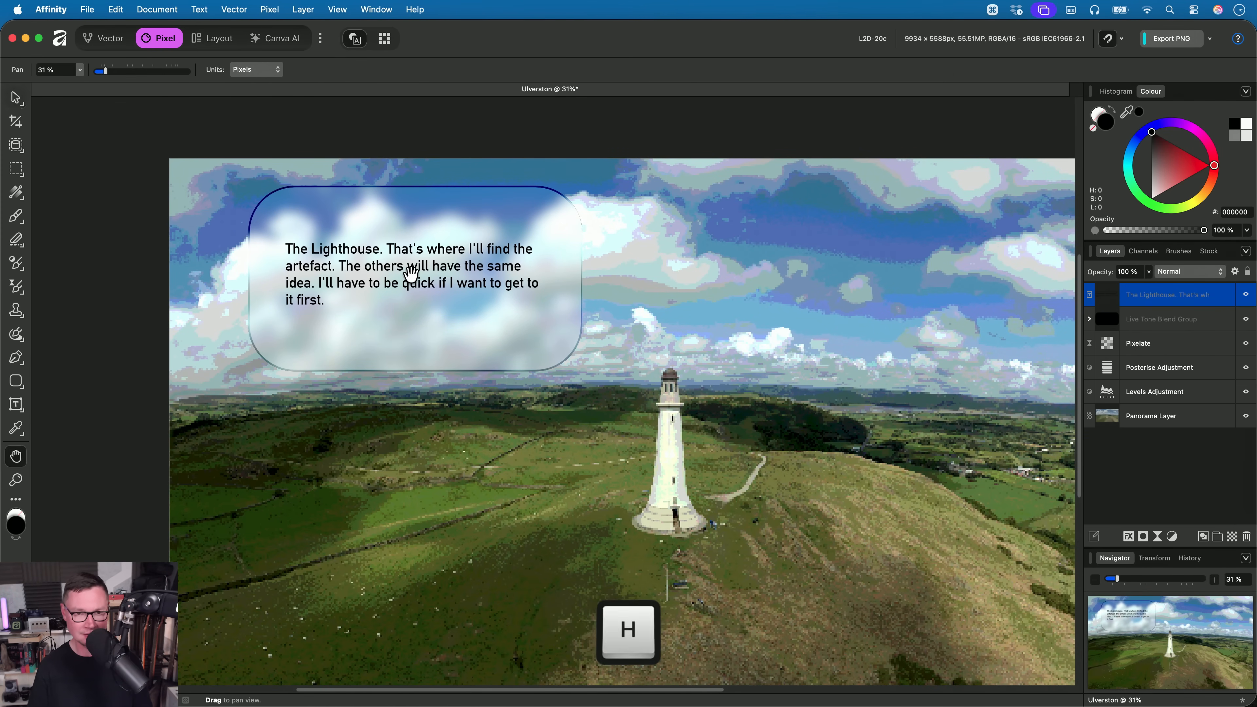
{"action": "scroll", "coordinate": [410, 269], "scroll_direction": "up", "scroll_amount": 1}
{"action": "scroll", "coordinate": [411, 269], "scroll_direction": "up", "scroll_amount": 2}
{"action": "key", "text": "v"}
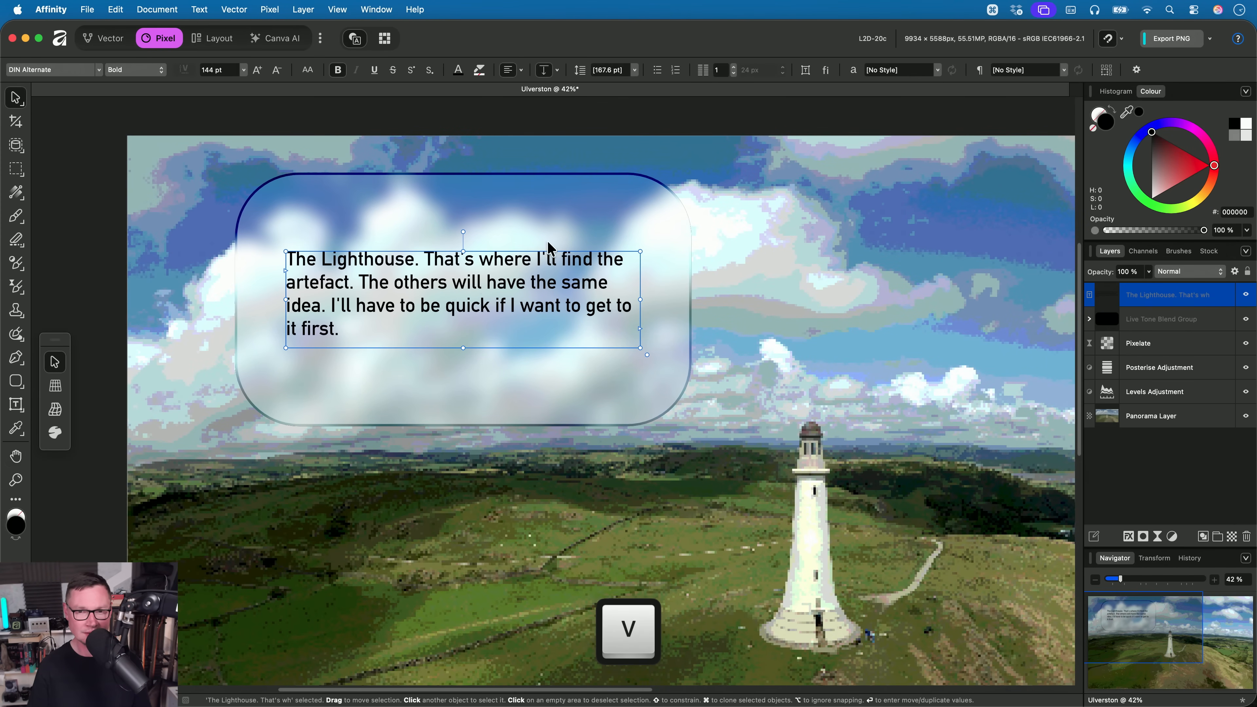
{"action": "left_click", "coordinate": [561, 237]}
{"action": "left_click", "coordinate": [1163, 294], "text": "shift"}
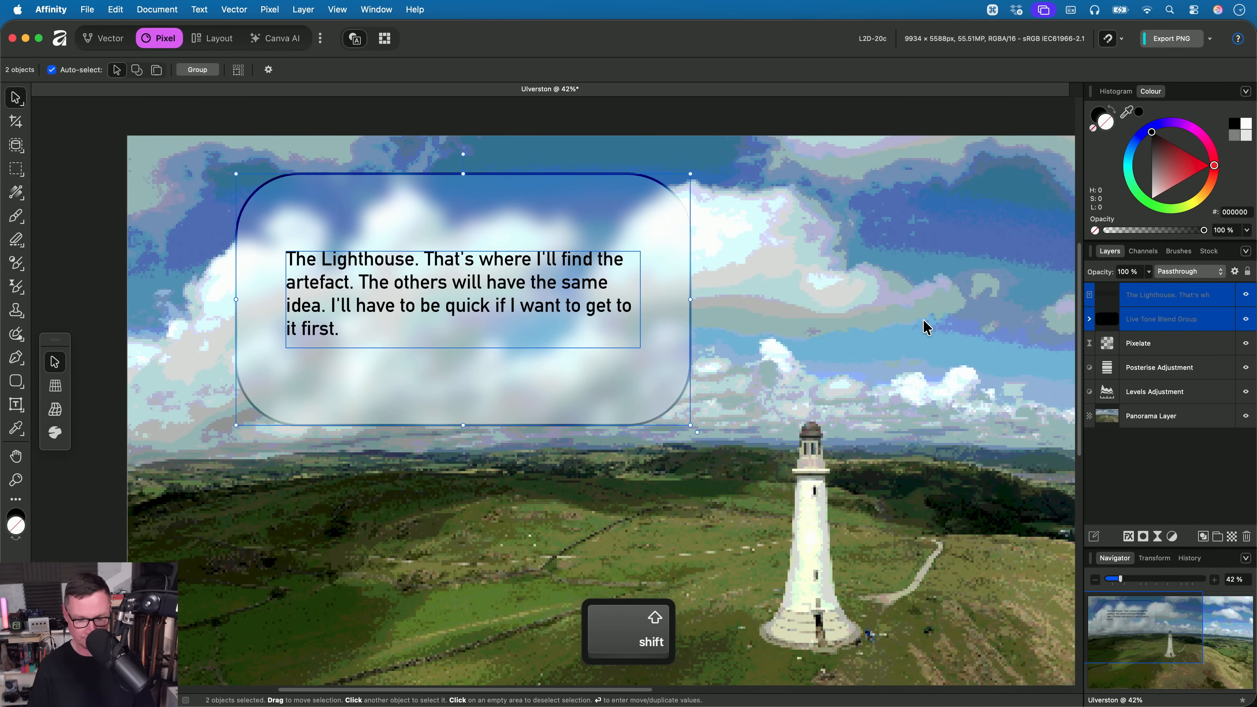
{"action": "key", "text": "cmd+g"}
- Add a live Pixelate filter to the new group and enable Preserve Alpha
{"action": "left_click", "coordinate": [269, 10]}
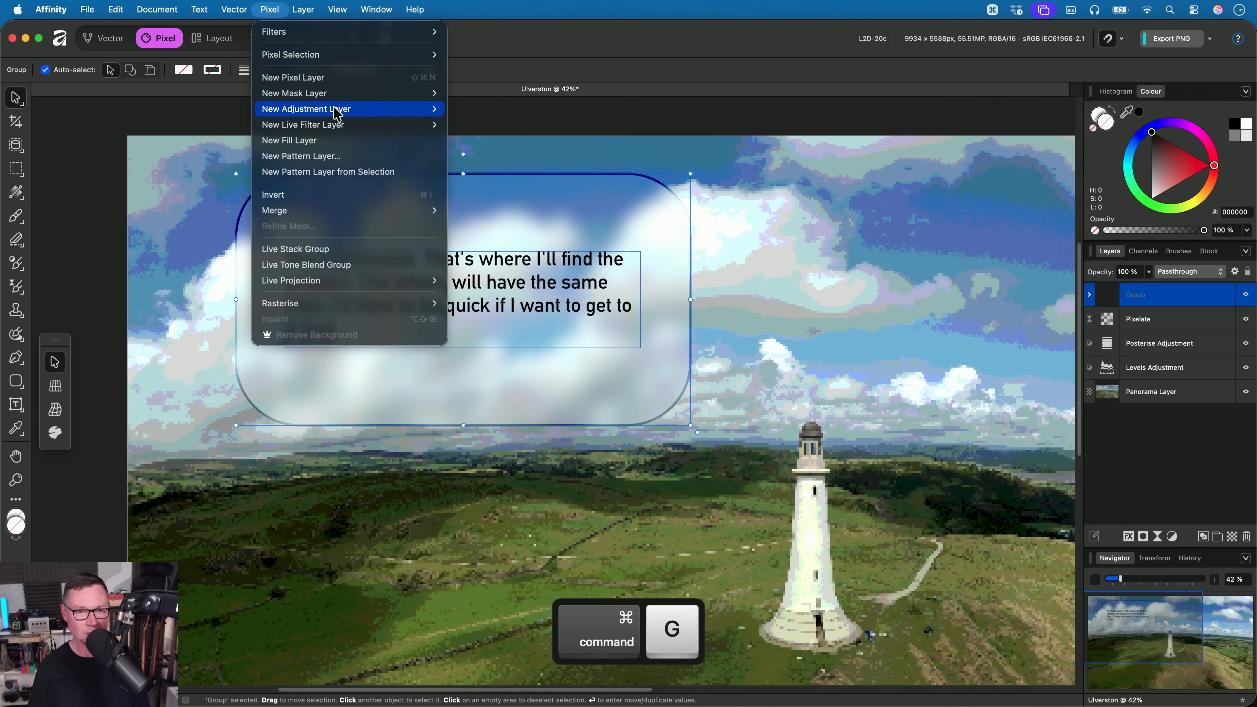
{"action": "mouse_move", "coordinate": [376, 125]}
{"action": "mouse_move", "coordinate": [490, 156]}
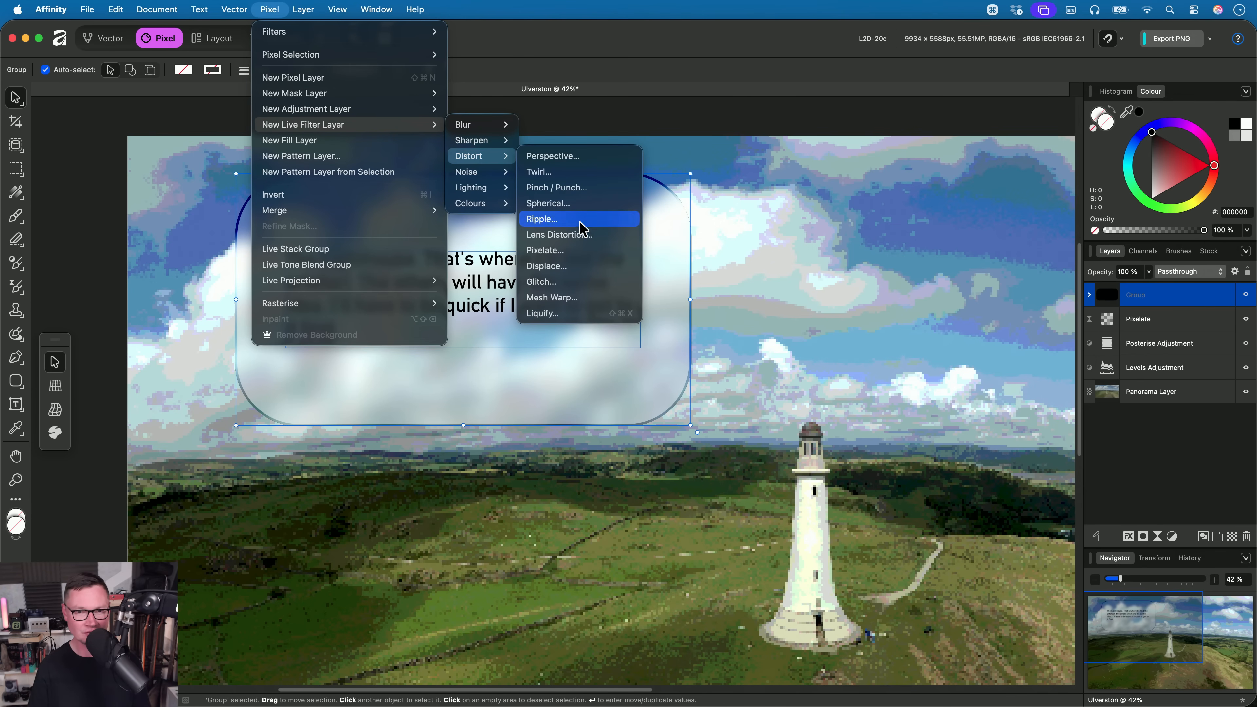
{"action": "left_click", "coordinate": [580, 251]}
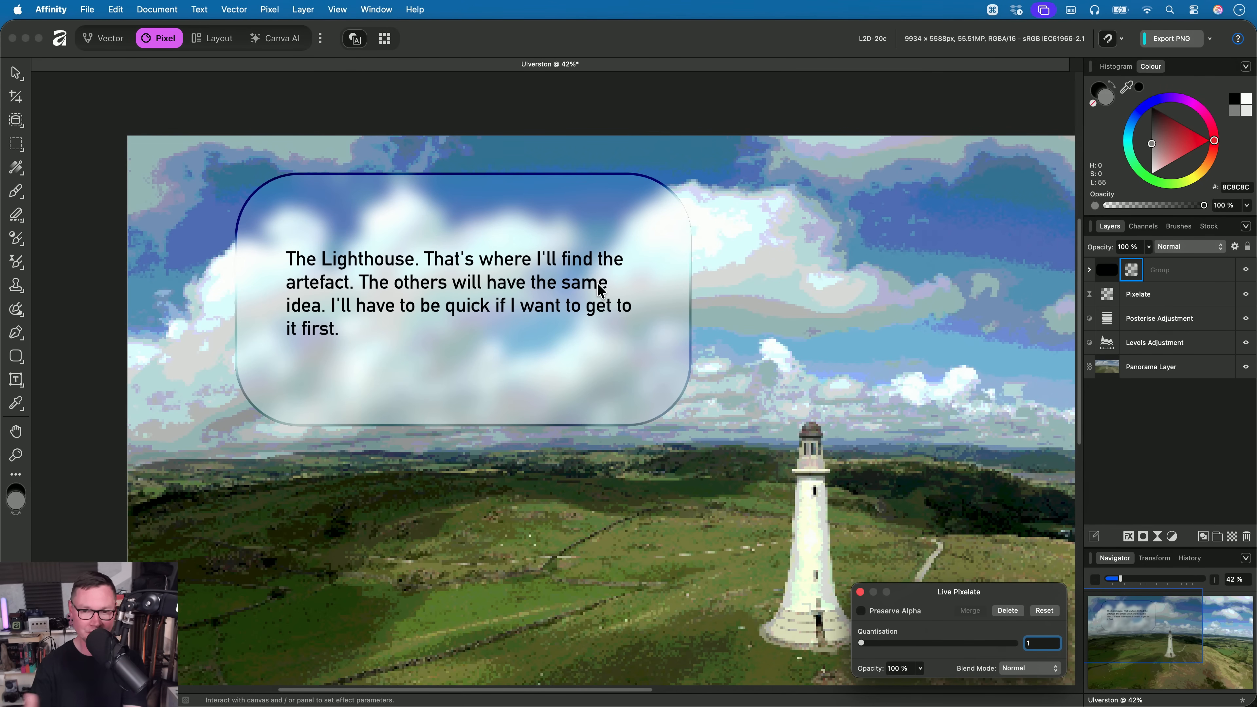
{"action": "left_click", "coordinate": [872, 614]}
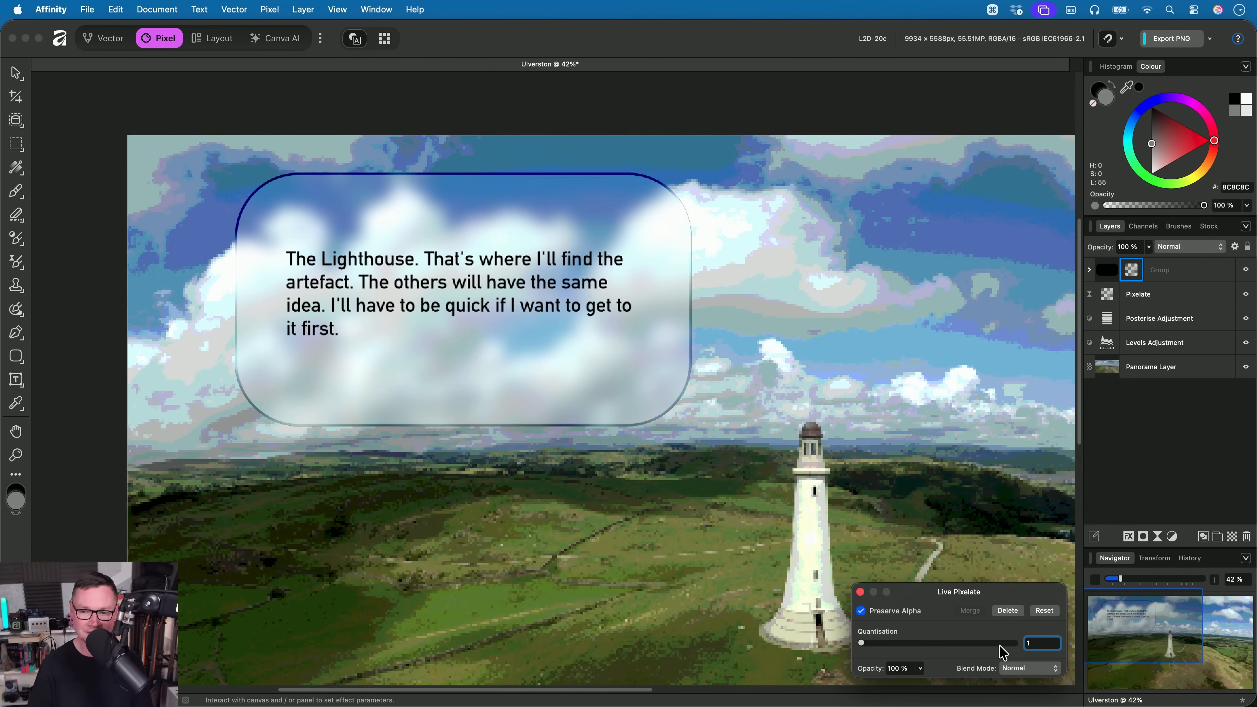
- Try different Quantisation values for the group's live Pixelate filter, finishing at 4
{"action": "scroll", "coordinate": [1042, 645], "scroll_direction": "up", "scroll_amount": 2}
{"action": "scroll", "coordinate": [1045, 650], "scroll_direction": "up", "scroll_amount": 3}
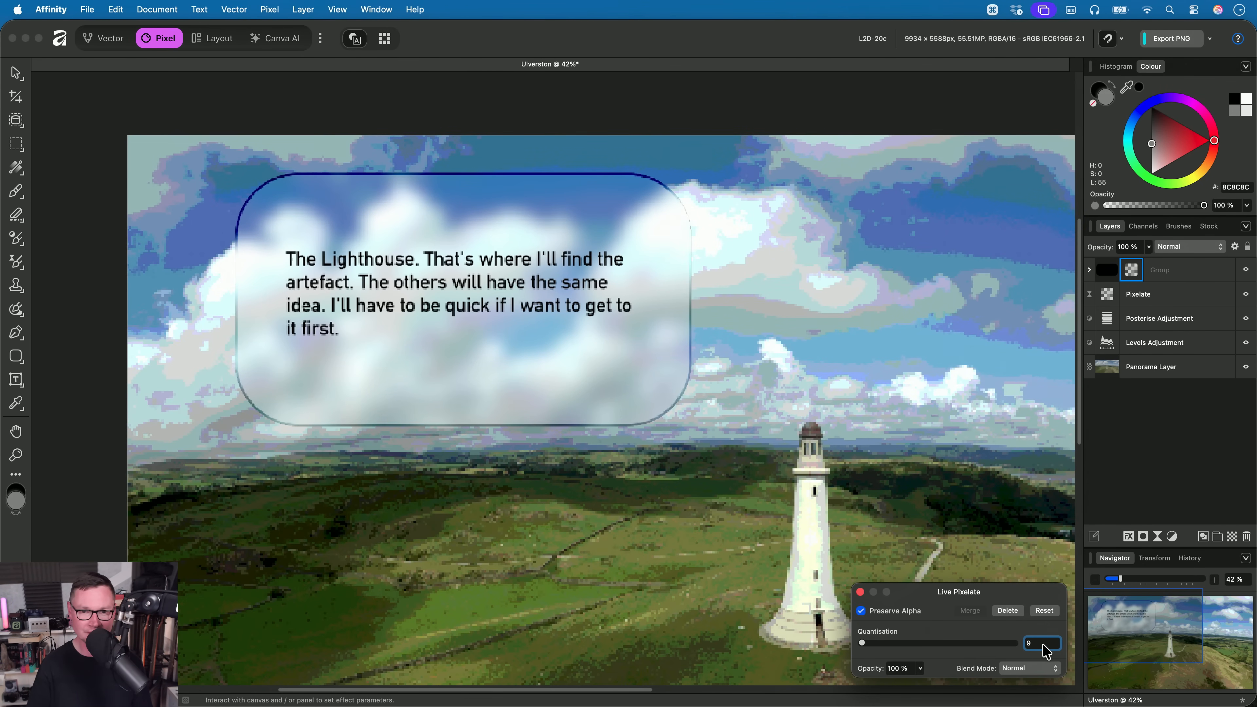
{"action": "scroll", "coordinate": [1045, 649], "scroll_direction": "down", "scroll_amount": 2}
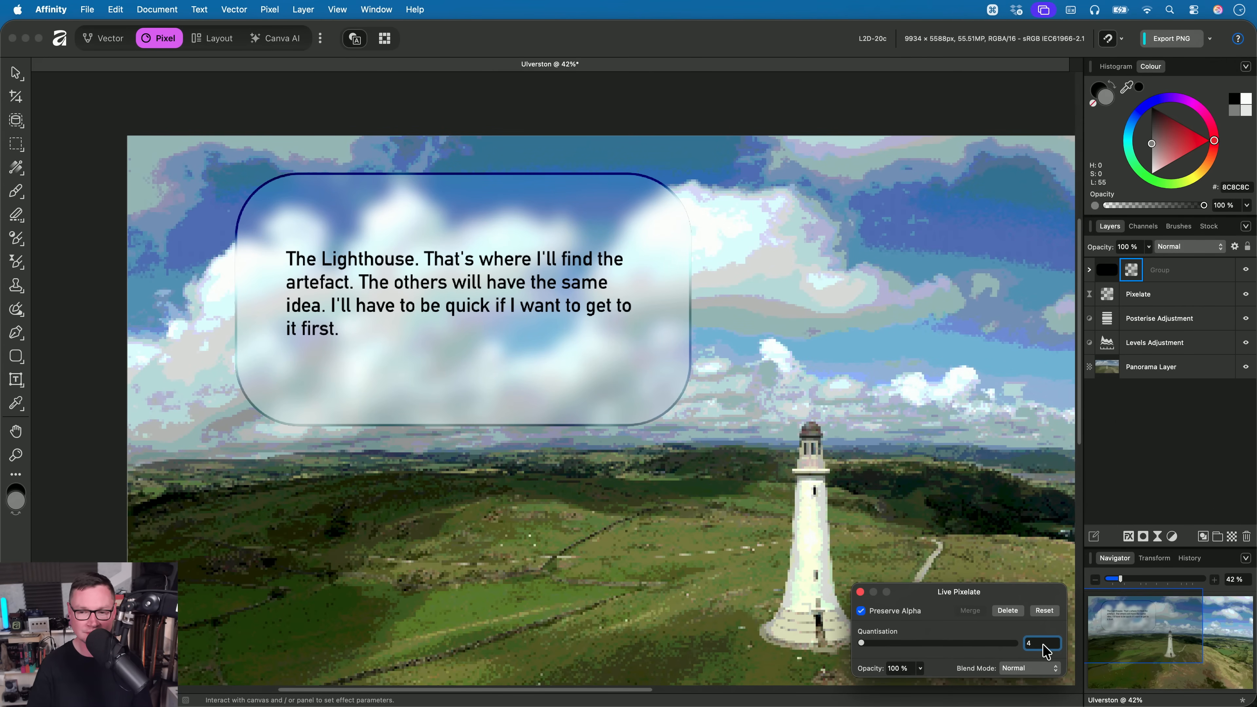
{"action": "scroll", "coordinate": [1045, 650], "scroll_direction": "up", "scroll_amount": 3}
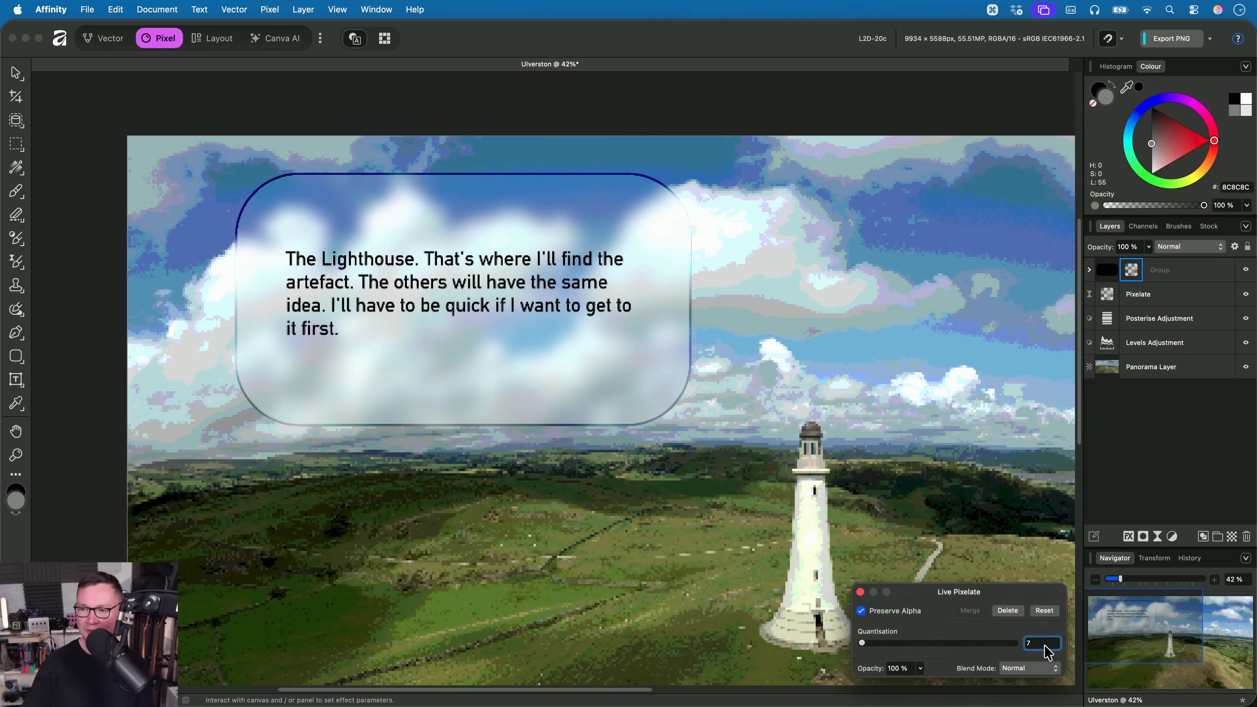
{"action": "scroll", "coordinate": [1047, 651], "scroll_direction": "down", "scroll_amount": 3}
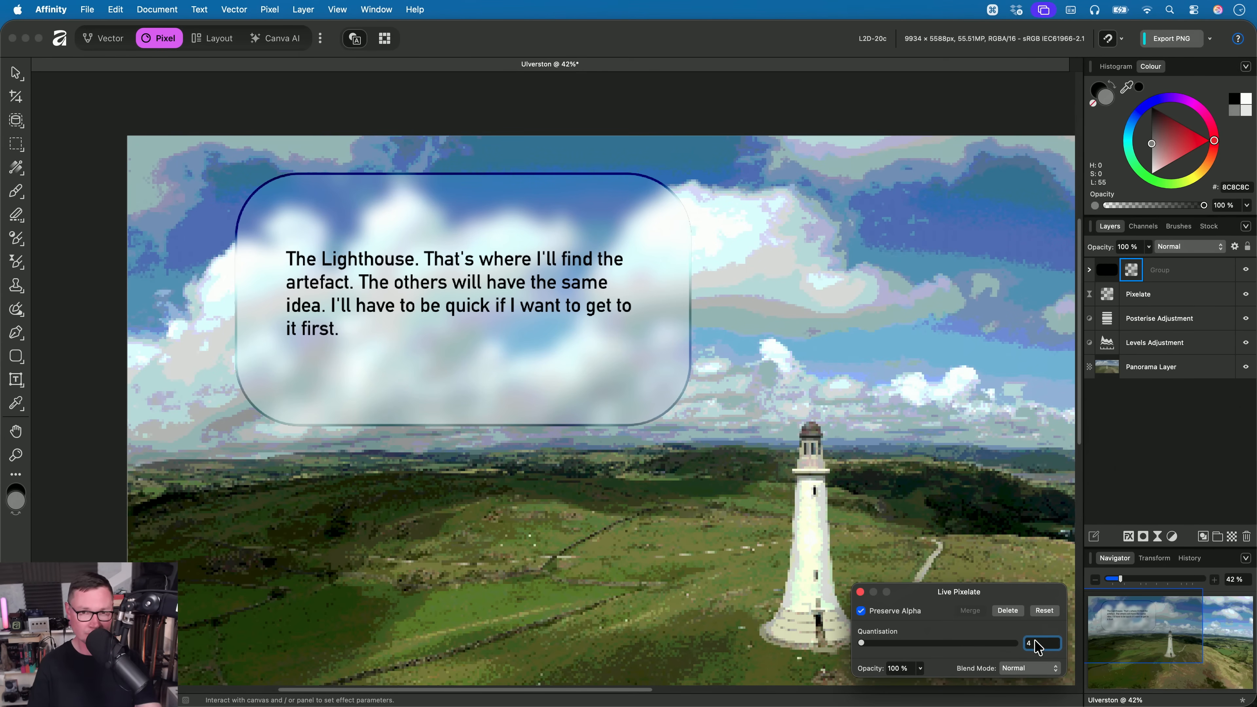
- Try higher Quantisation values for the group's live Pixelate filter, settle on 6, and close the filter settings
{"action": "scroll", "coordinate": [1041, 649], "scroll_direction": "up", "scroll_amount": 4}
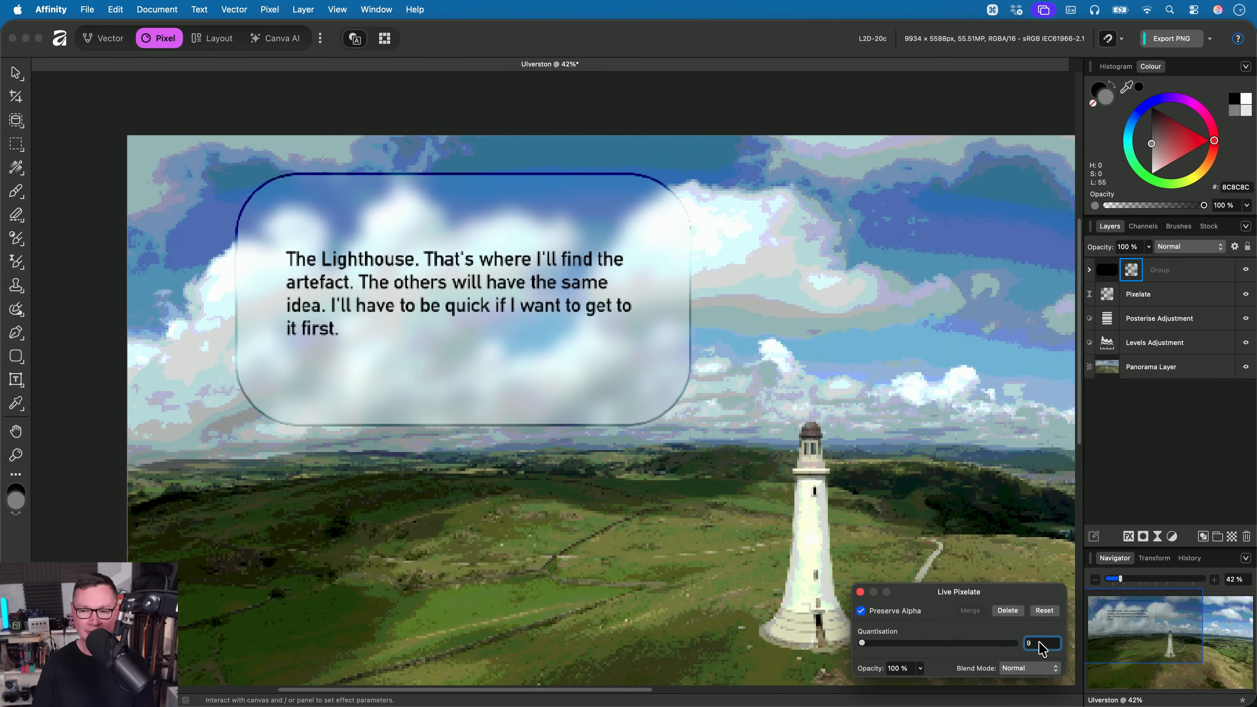
{"action": "scroll", "coordinate": [1041, 648], "scroll_direction": "up", "scroll_amount": 3}
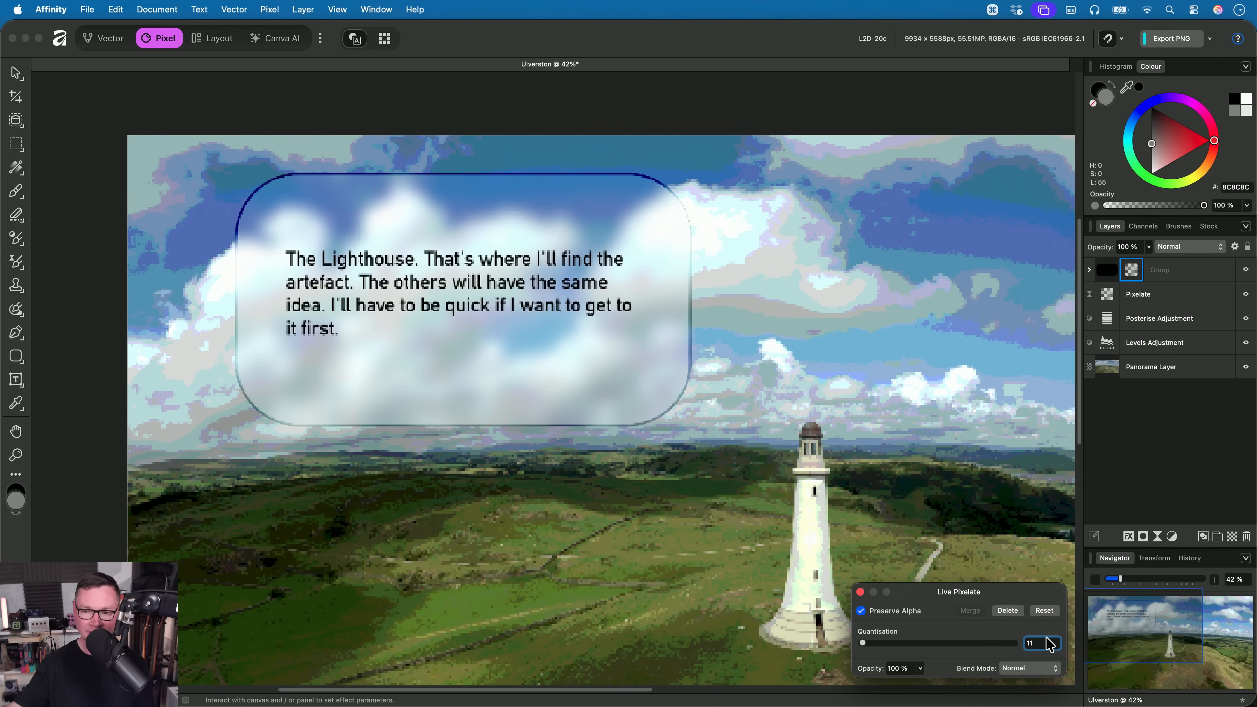
{"action": "scroll", "coordinate": [1047, 642], "scroll_direction": "down", "scroll_amount": 8}
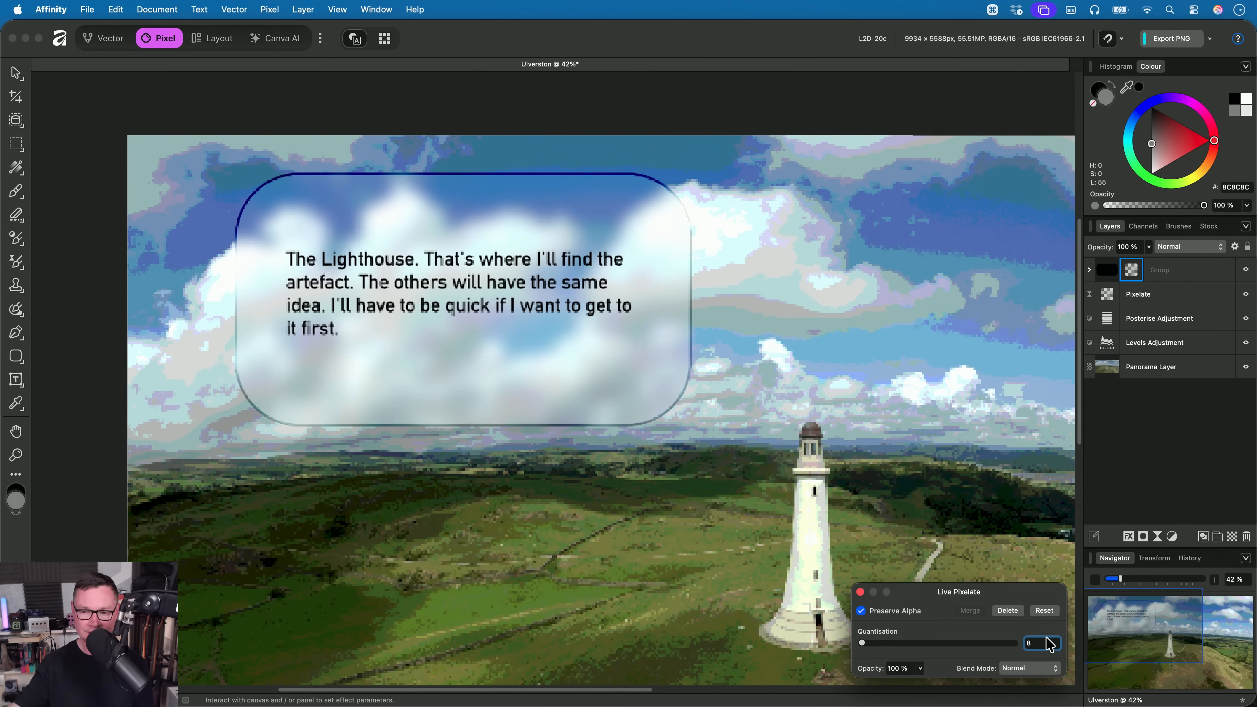
{"action": "scroll", "coordinate": [1049, 643], "scroll_direction": "up", "scroll_amount": 2}
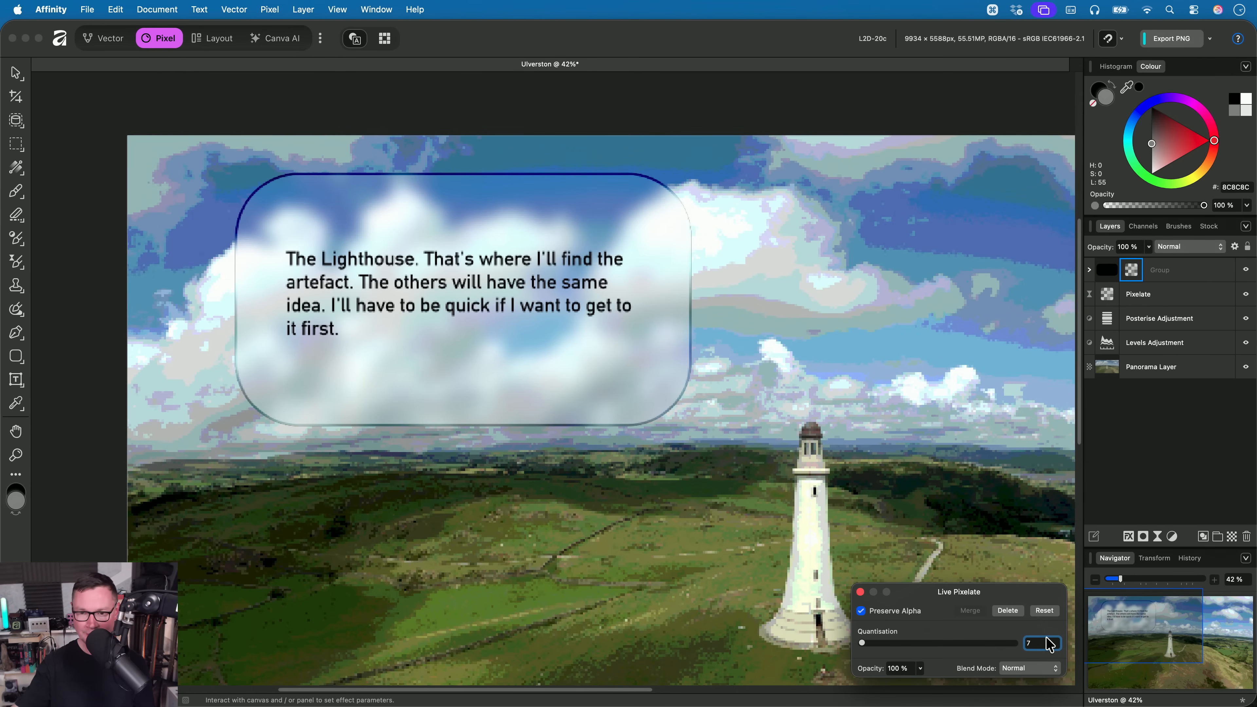
{"action": "scroll", "coordinate": [1050, 644], "scroll_direction": "up", "scroll_amount": 2}
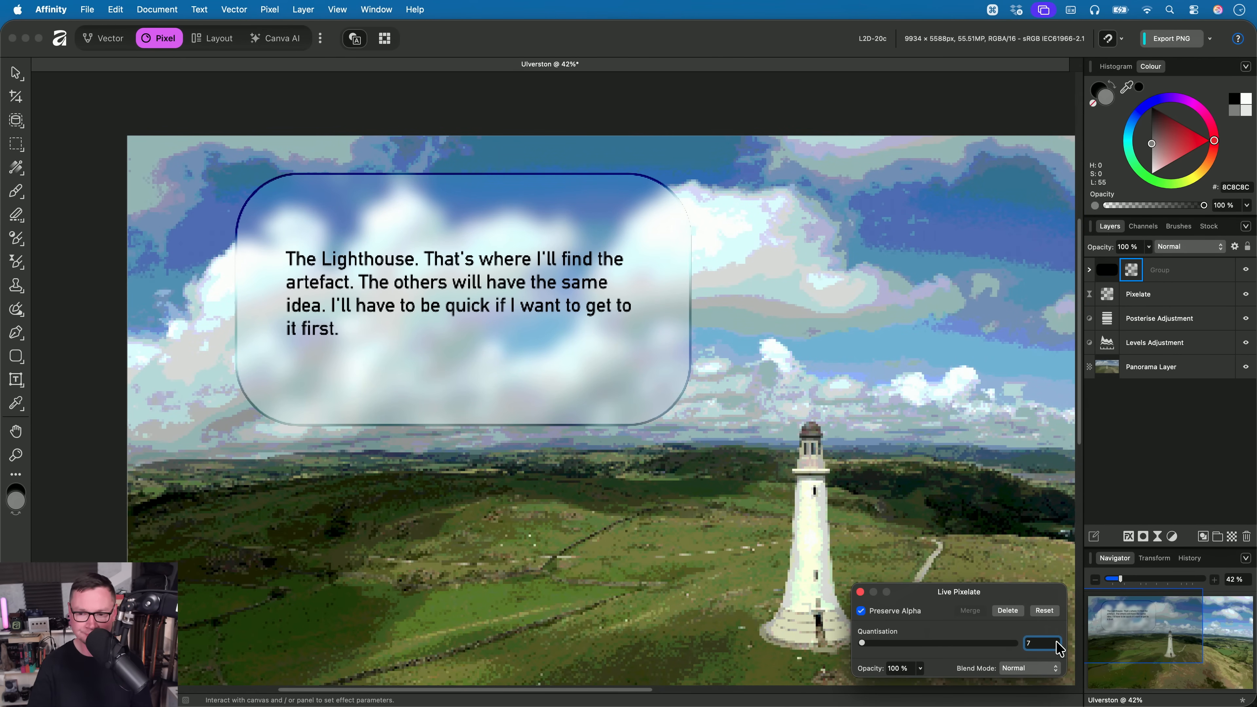
{"action": "scroll", "coordinate": [1048, 644], "scroll_direction": "down", "scroll_amount": 1}
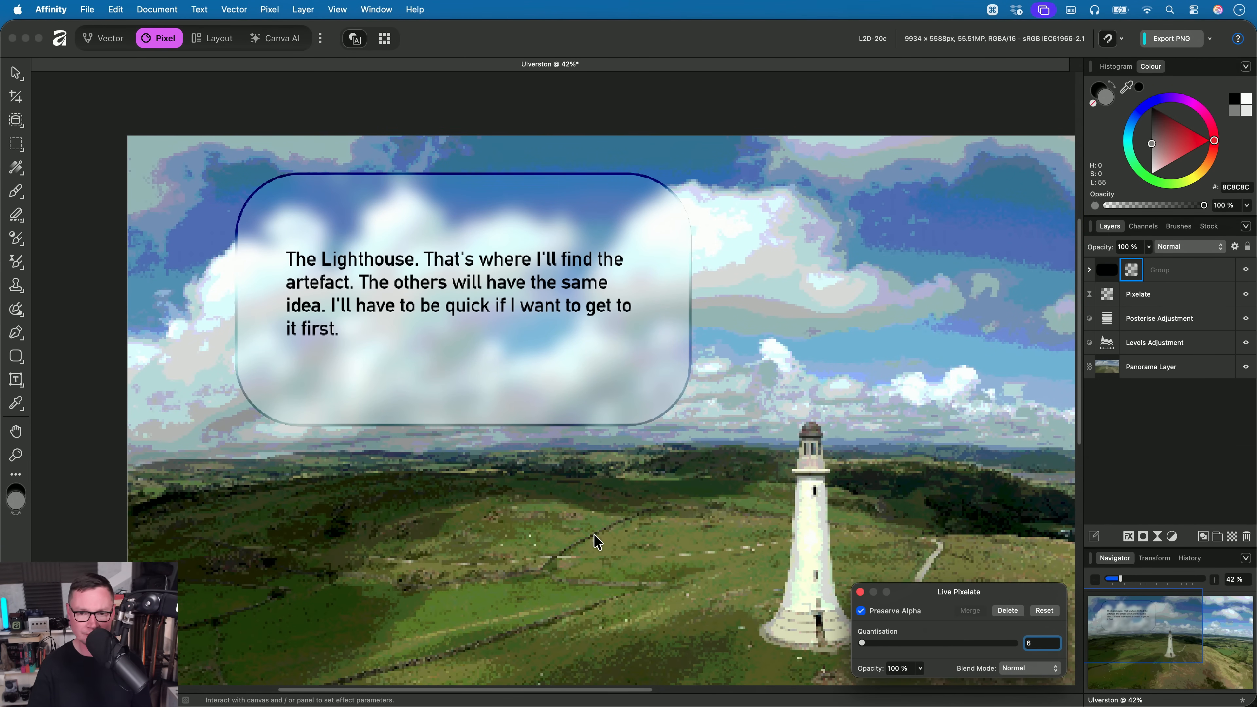
{"action": "left_click_drag", "start_coordinate": [595, 539], "coordinate": [511, 489]}
{"action": "key", "text": "cmd+1"}
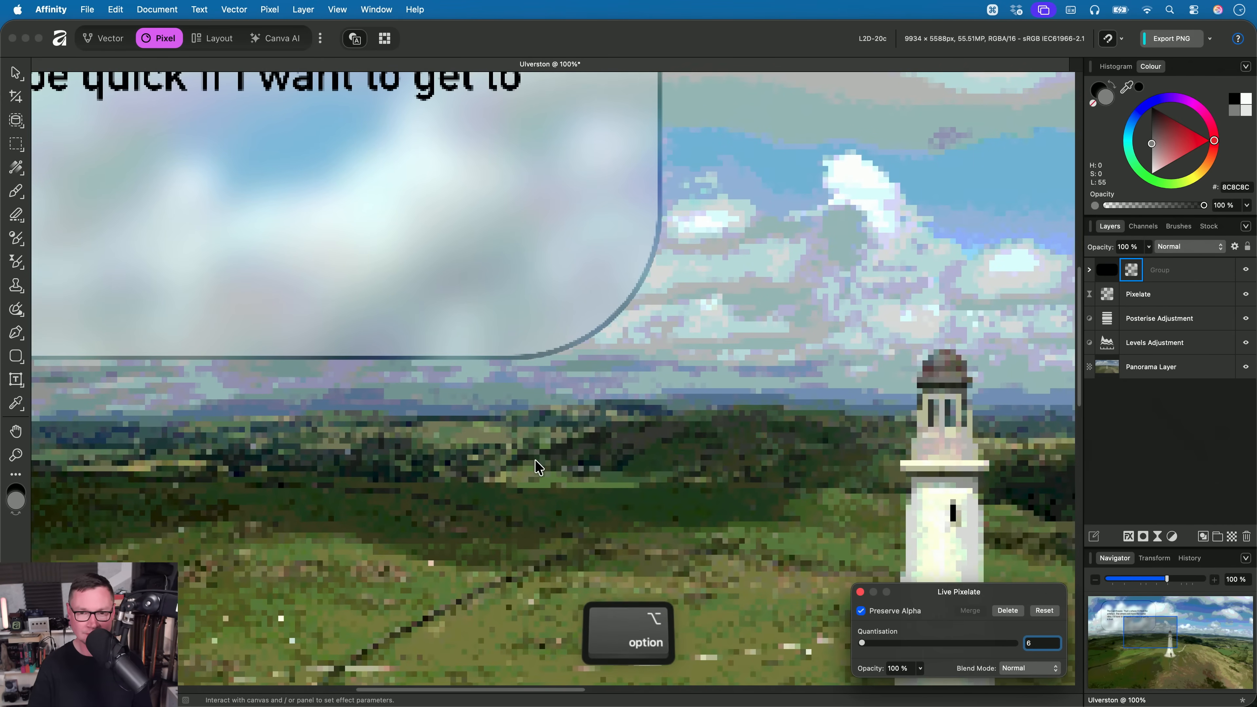
{"action": "scroll", "coordinate": [570, 488], "scroll_direction": "down", "scroll_amount": 5}
{"action": "scroll", "coordinate": [570, 488], "scroll_direction": "down", "scroll_amount": 2}
{"action": "left_click", "coordinate": [860, 591]}
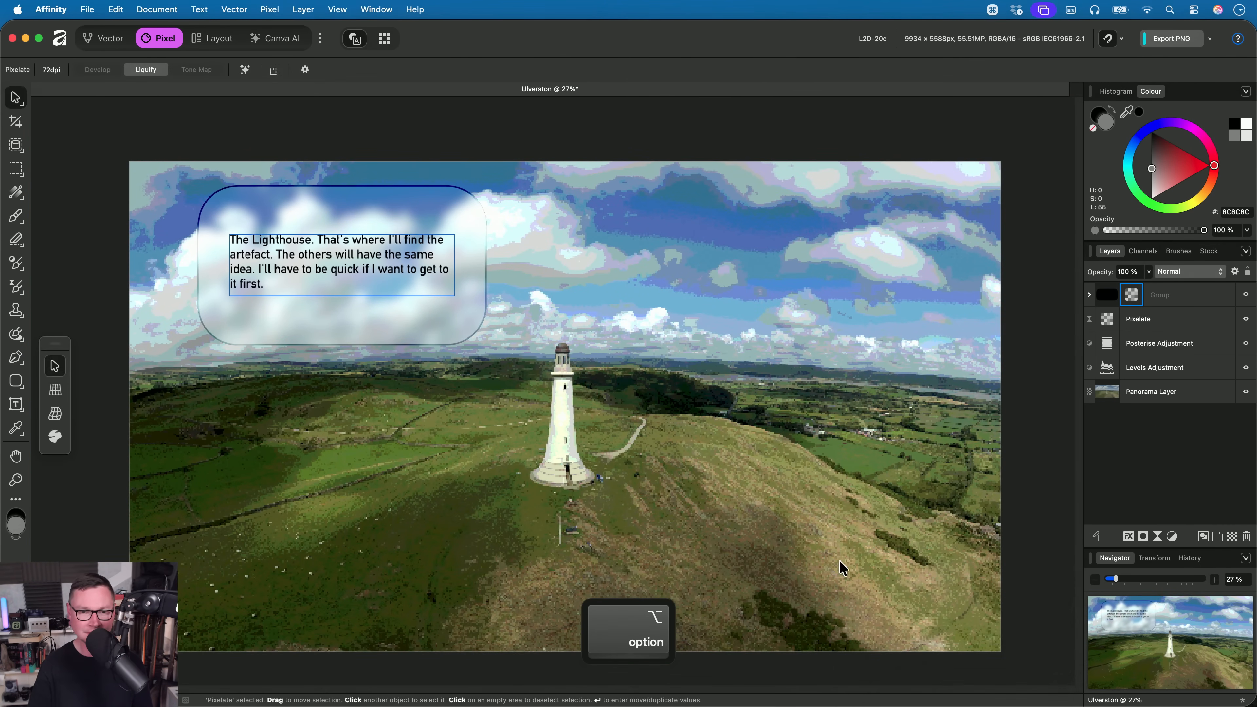
- Select the whole text box group and move it across to the sky on the right side of the lighthouse
{"action": "left_click", "coordinate": [1159, 294]}
{"action": "left_click_drag", "start_coordinate": [396, 274], "coordinate": [849, 322]}
{"action": "scroll", "coordinate": [849, 321], "scroll_direction": "up", "scroll_amount": 3}
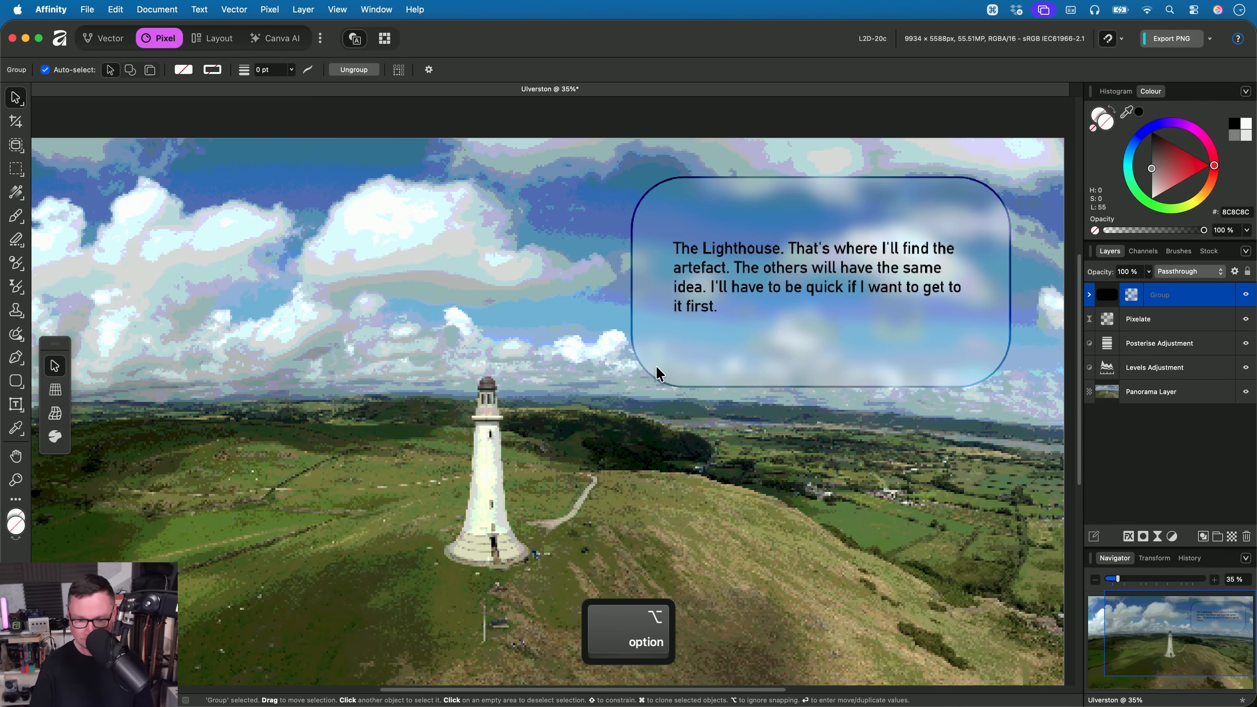
- Review the finished composition as a whole and close the Ulverston document without saving it
{"action": "key", "text": "h"}
{"action": "scroll", "coordinate": [635, 407], "scroll_direction": "down", "scroll_amount": 3}
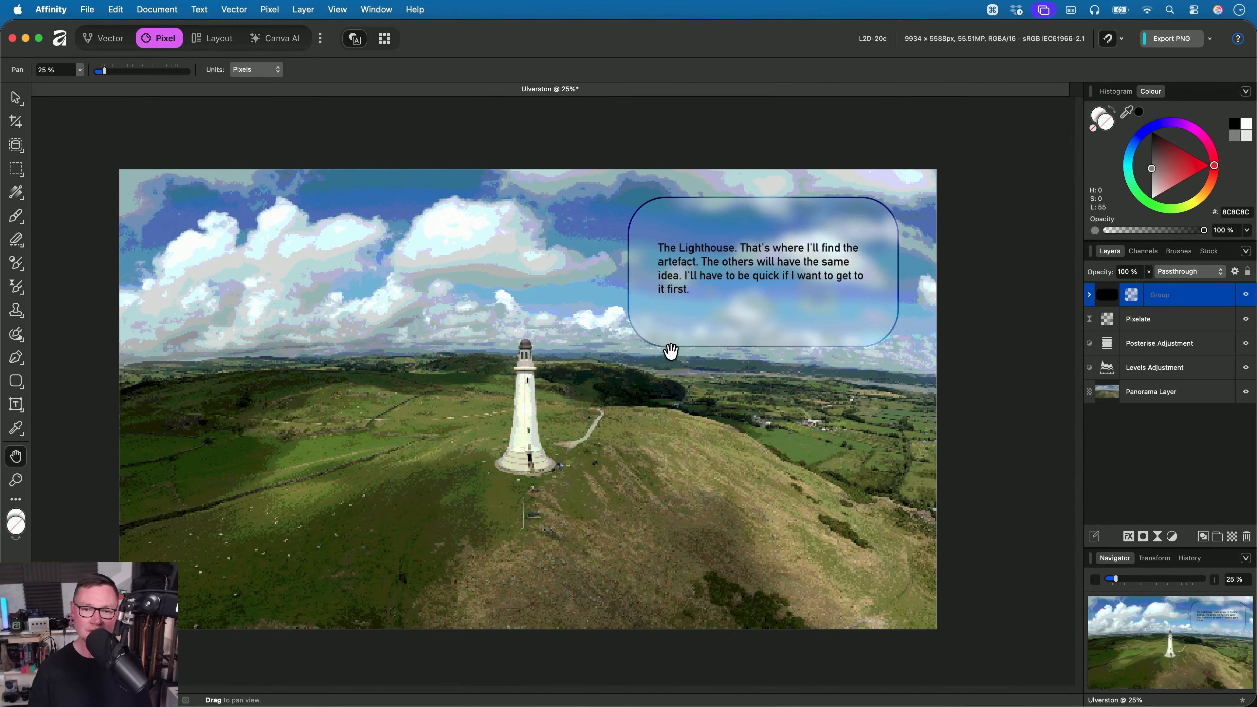
{"action": "scroll", "coordinate": [623, 359], "scroll_direction": "up", "scroll_amount": 3}
{"action": "key", "text": "super+w"}
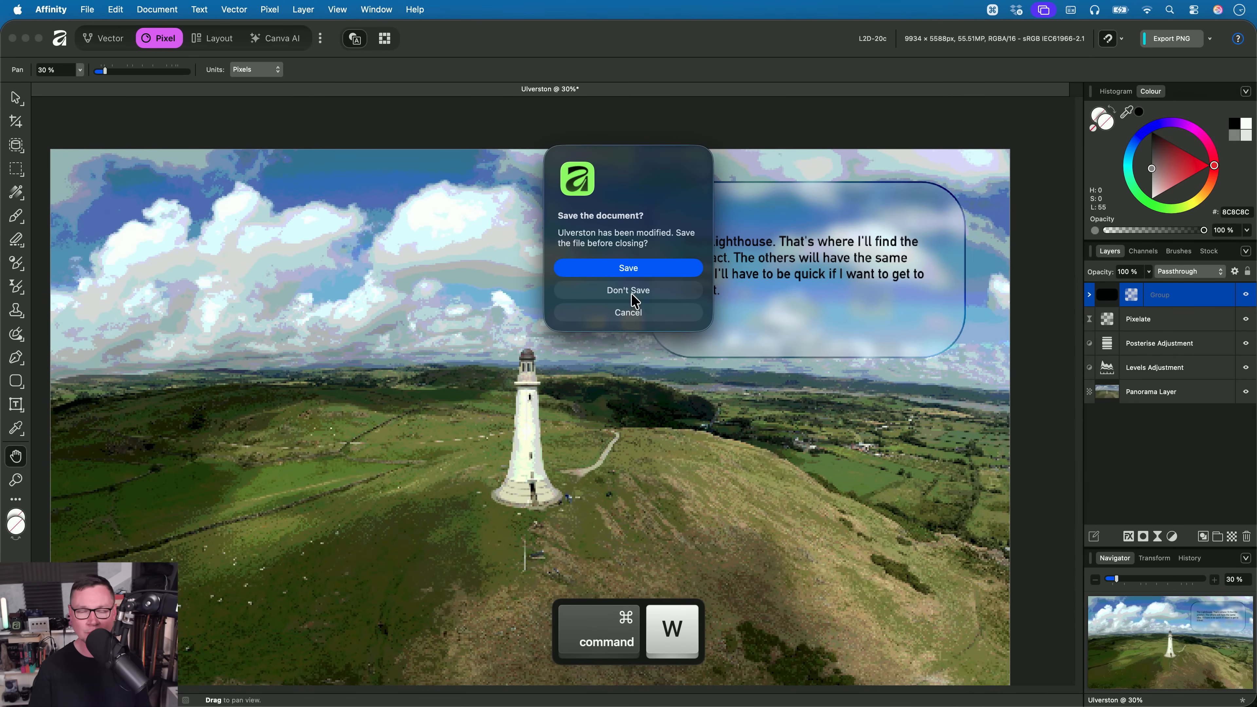
{"action": "left_click", "coordinate": [635, 292]}
- Switch to Finder and open _1030837.af from the 02. Texture Filter folder in Affinity
{"action": "key", "text": "super+Tab"}
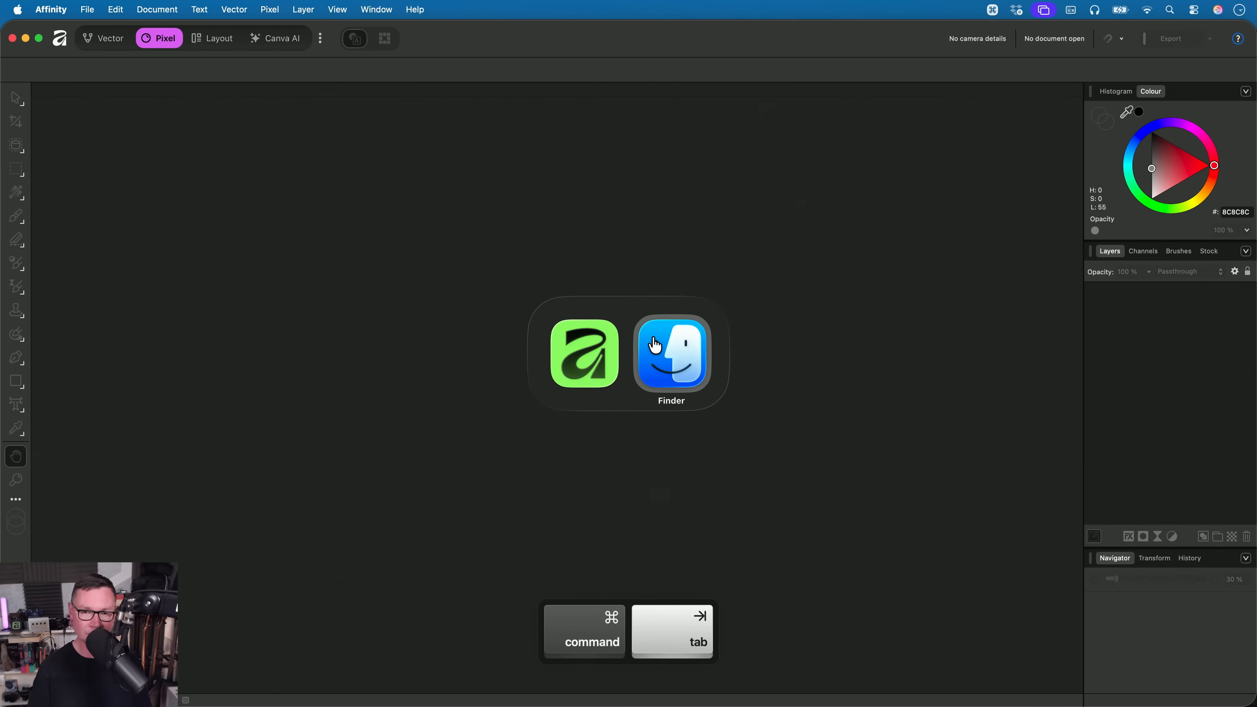
{"action": "left_click_drag", "start_coordinate": [547, 84], "coordinate": [552, 78]}
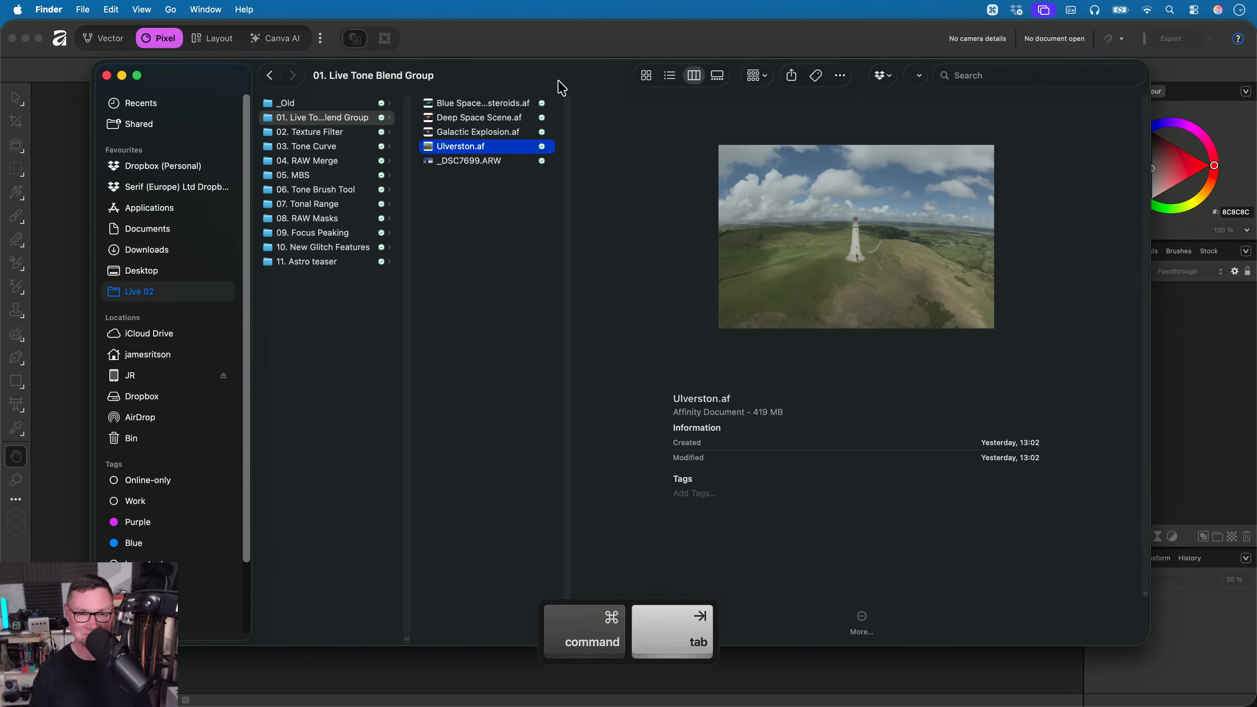
{"action": "key", "text": "Left"}
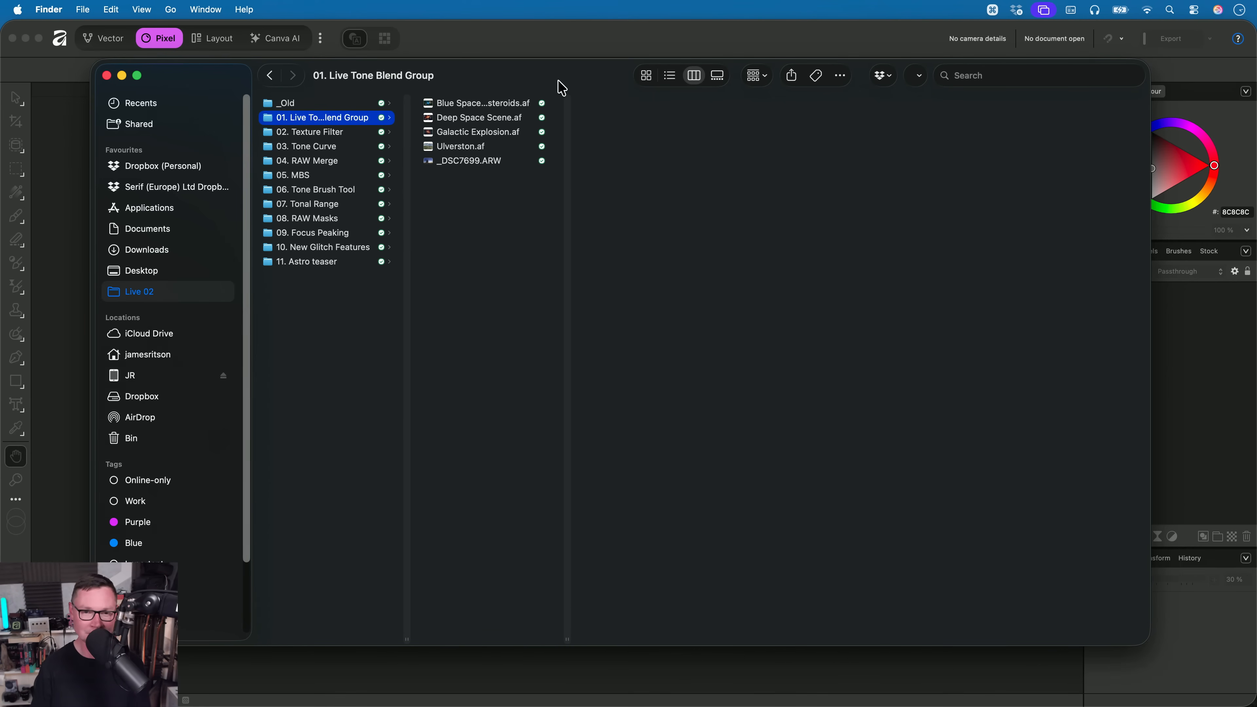
{"action": "key", "text": "Down"}
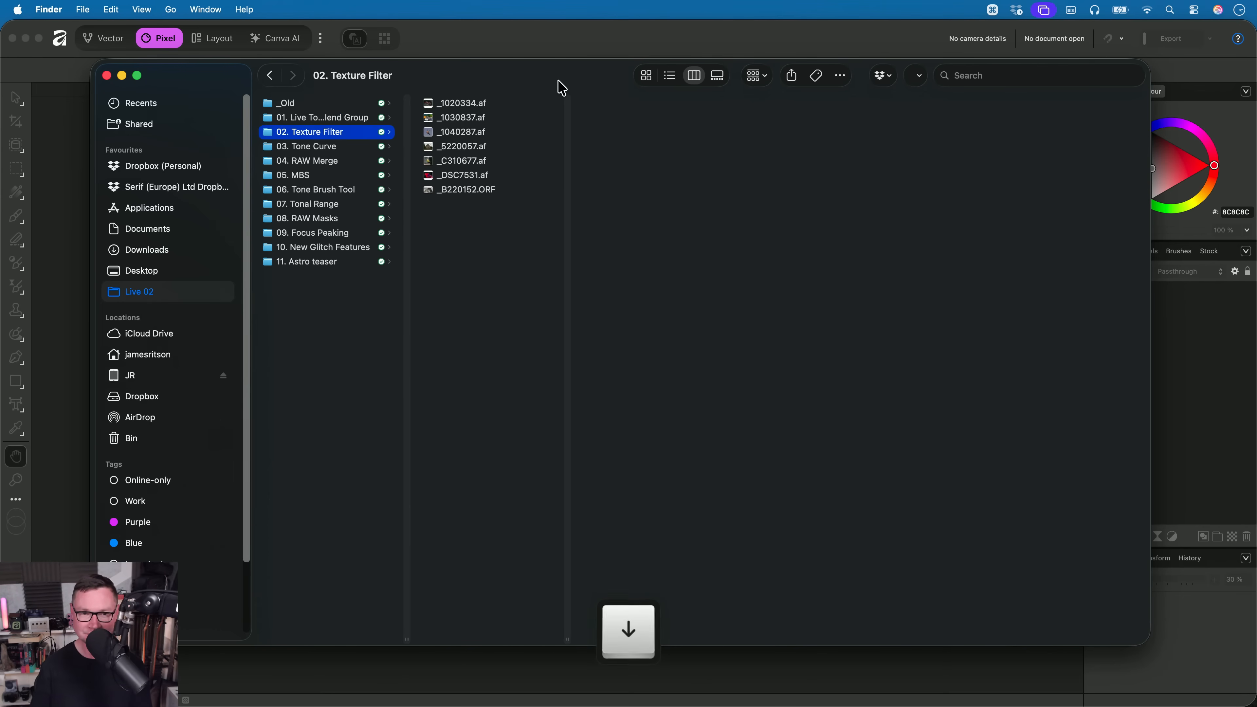
{"action": "key", "text": "Right"}
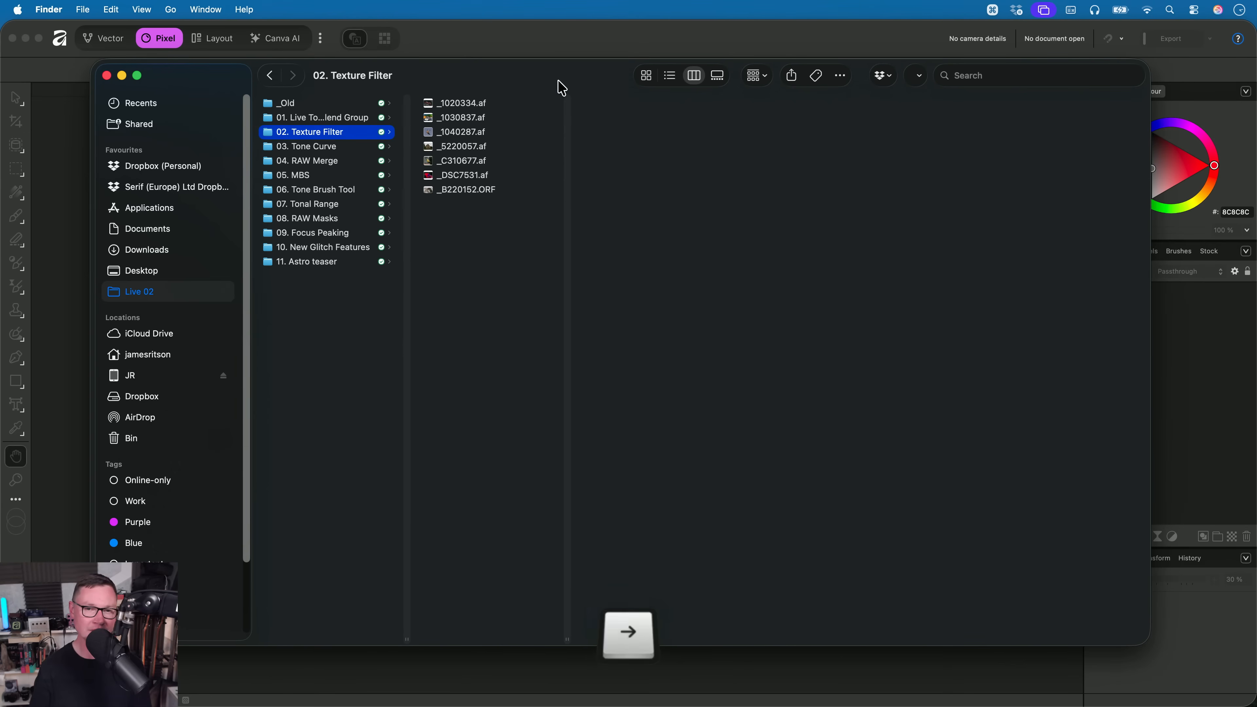
{"action": "key", "text": "Down"}
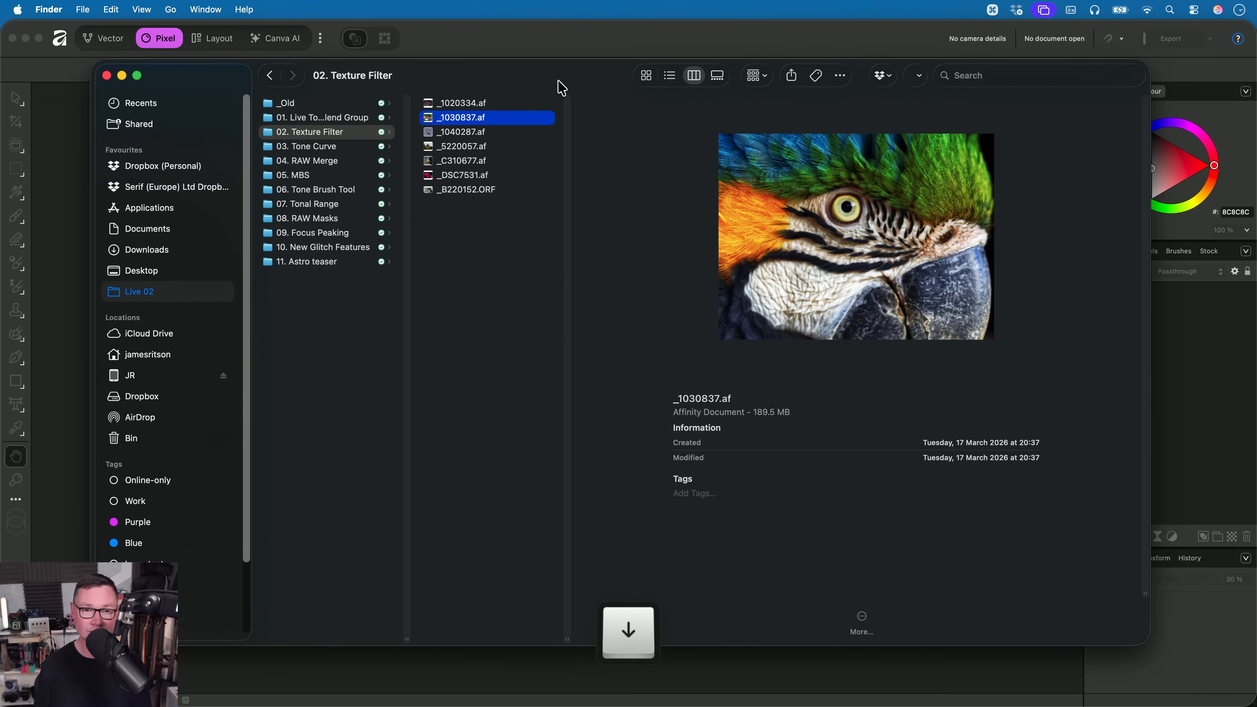
{"action": "key", "text": "cmd+Tab"}
{"action": "left_click_drag", "start_coordinate": [477, 117], "coordinate": [585, 357]}
- Add a live Texture sharpening filter layer above the other layers of the parrot image
{"action": "key", "text": "h"}
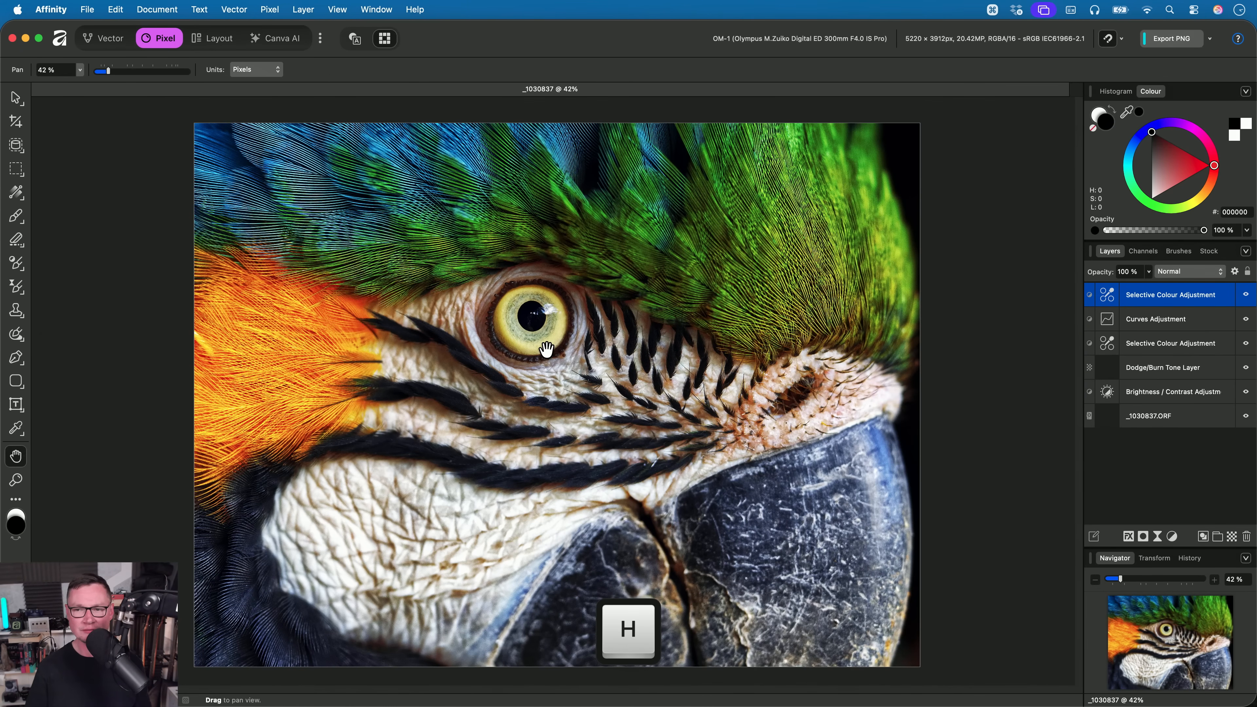
{"action": "scroll", "coordinate": [568, 365], "scroll_direction": "up", "scroll_amount": 4}
{"action": "scroll", "coordinate": [568, 365], "scroll_direction": "up", "scroll_amount": 2}
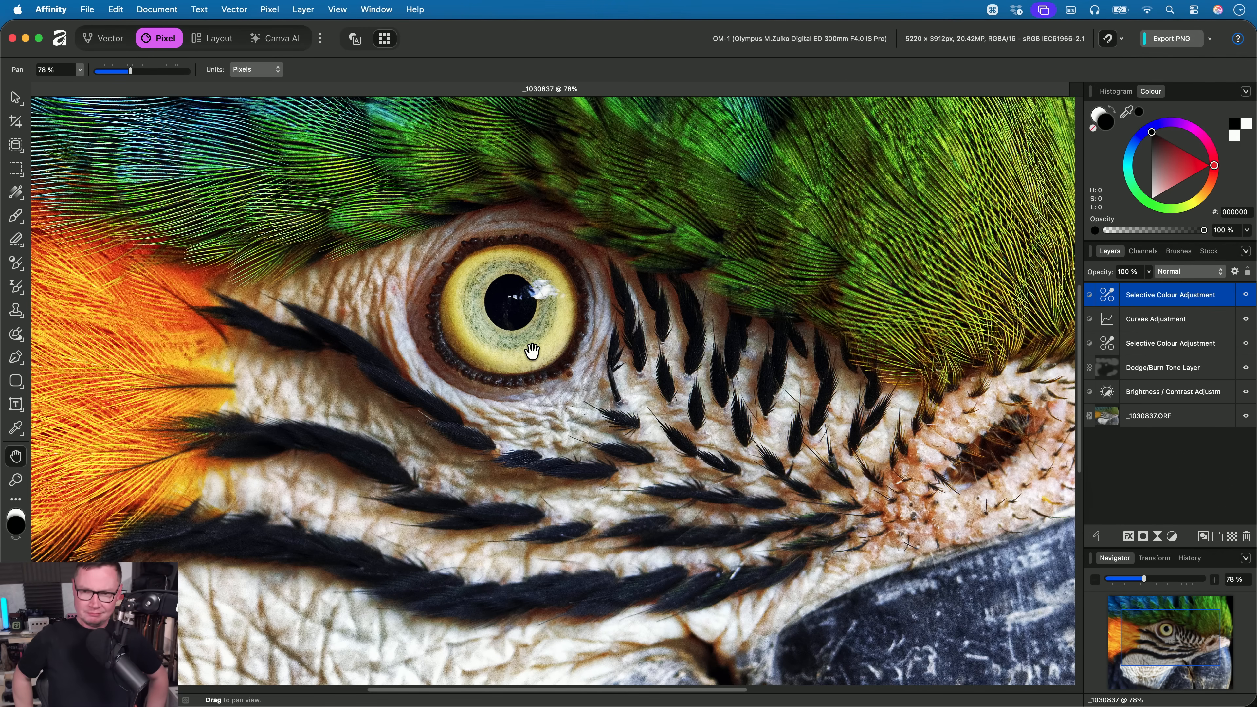
{"action": "left_click", "coordinate": [270, 10]}
{"action": "mouse_move", "coordinate": [331, 124]}
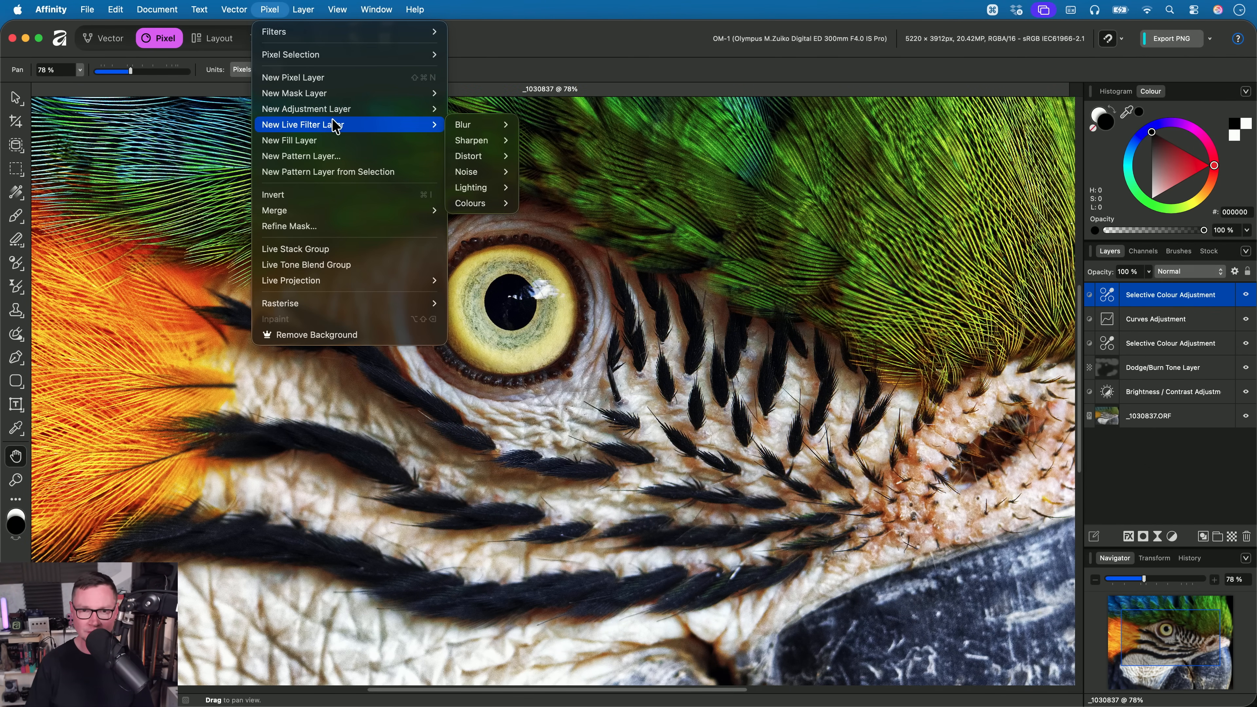
{"action": "mouse_move", "coordinate": [495, 140]}
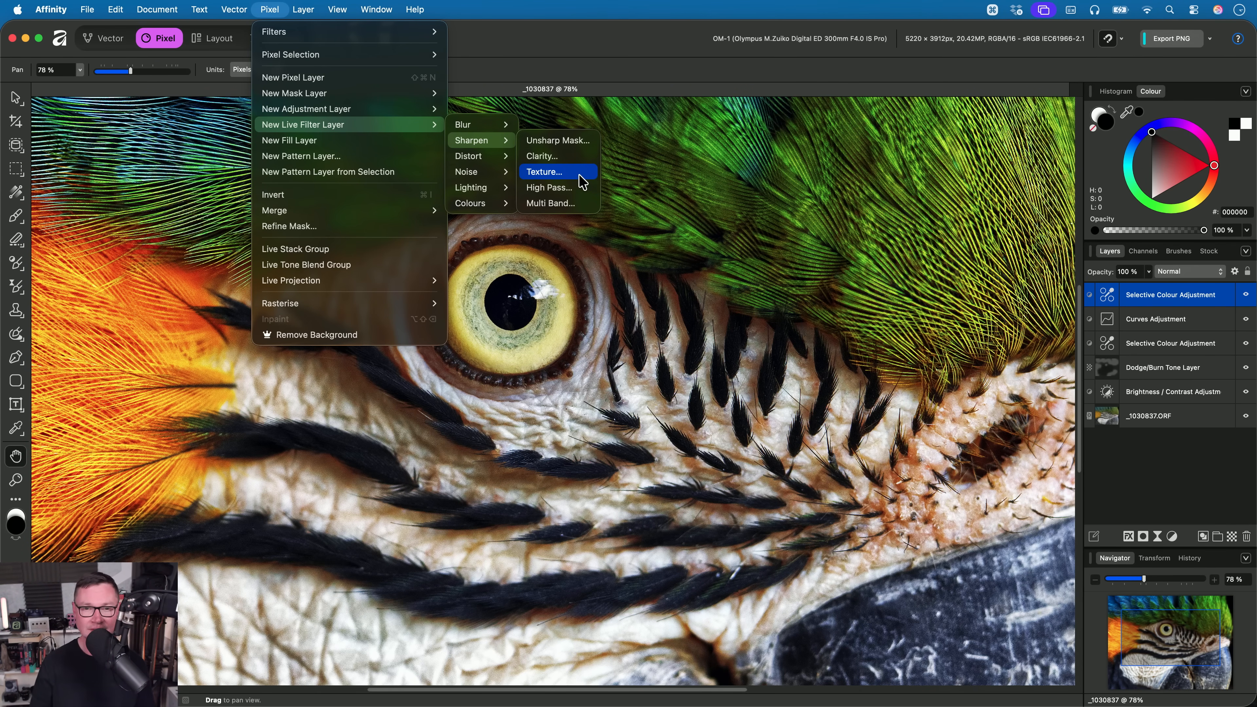
{"action": "left_click", "coordinate": [580, 177]}
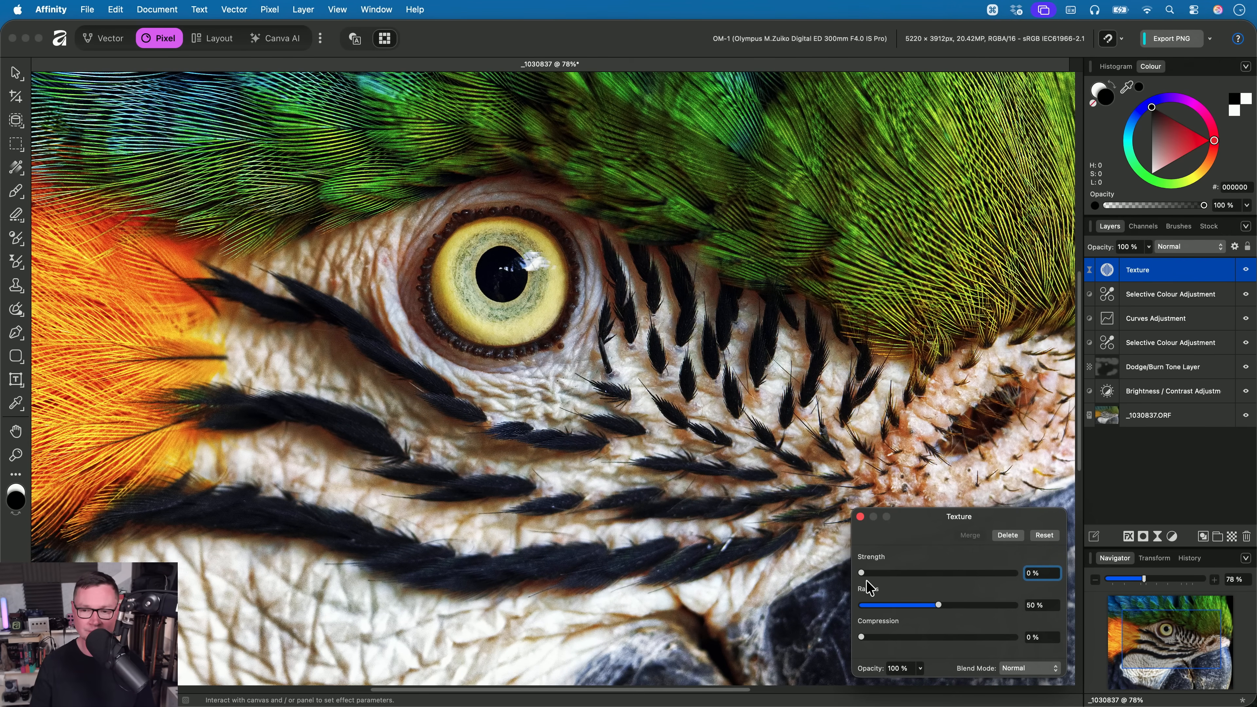
- Set the Texture filter's Strength to 100% and check the detail in the feathers around the eye
{"action": "left_click_drag", "start_coordinate": [865, 579], "coordinate": [1089, 589]}
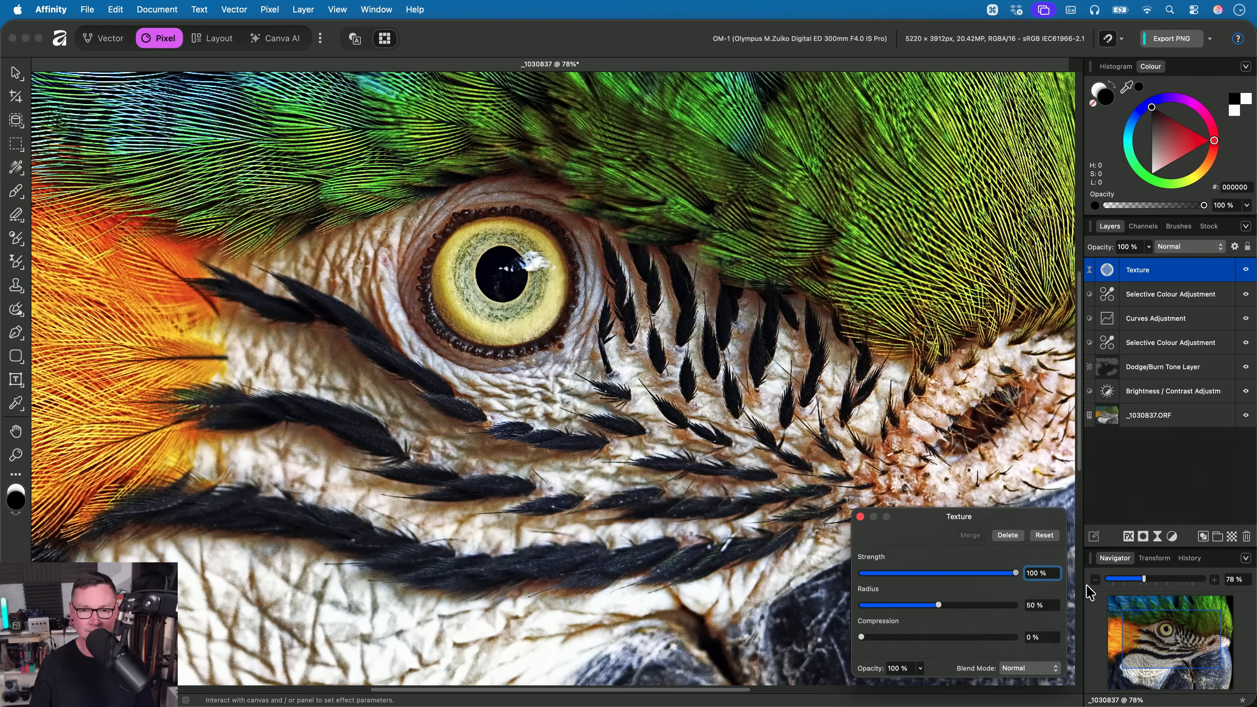
{"action": "left_click_drag", "start_coordinate": [730, 246], "coordinate": [749, 293]}
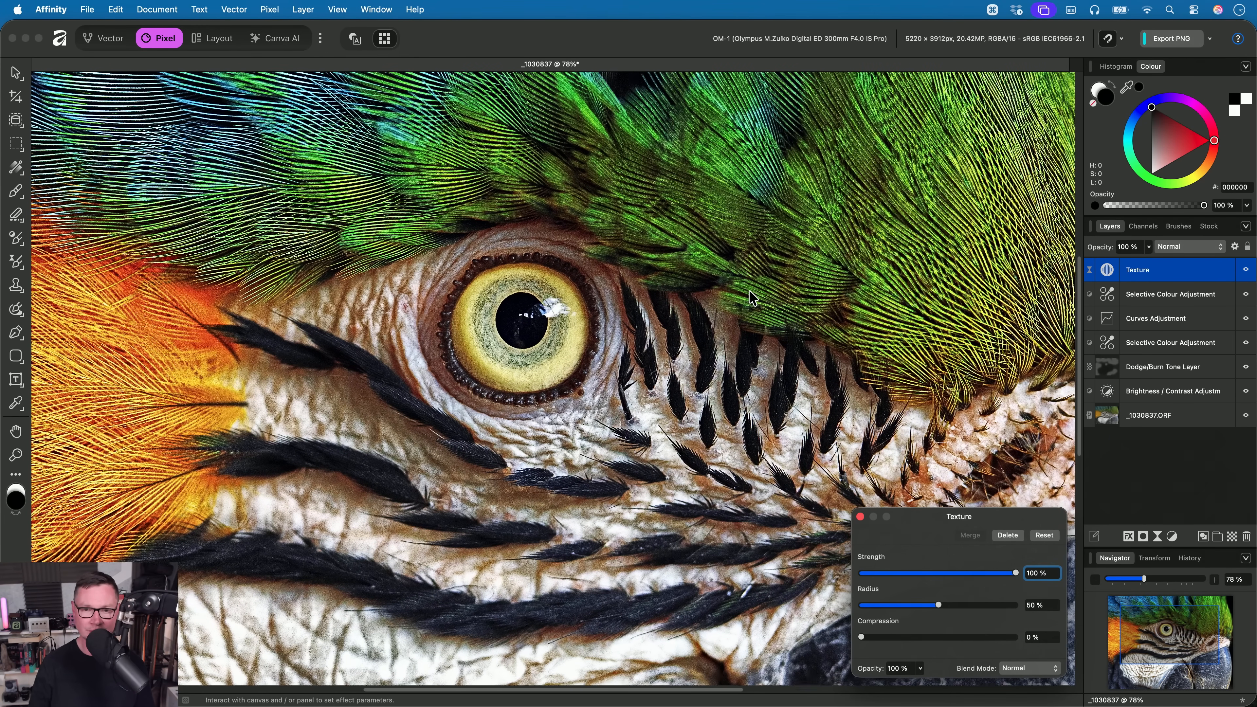
{"action": "left_click_drag", "start_coordinate": [1013, 576], "coordinate": [1168, 584]}
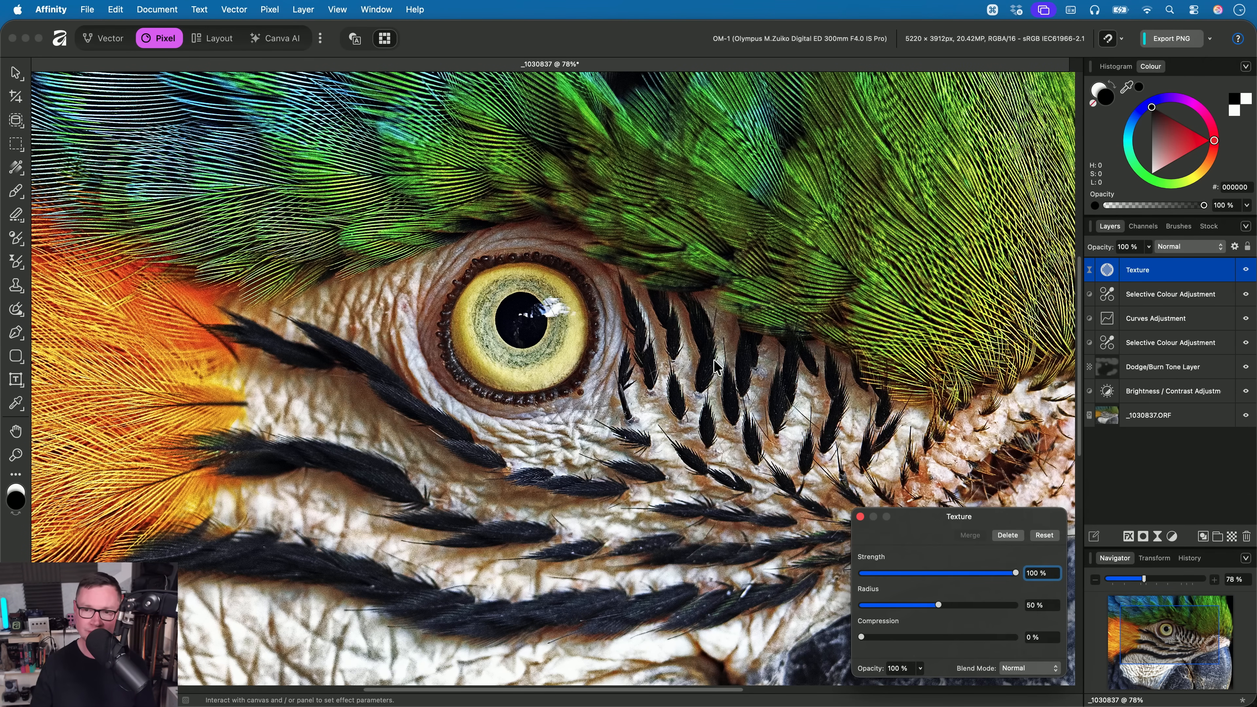
- Compare the Texture filter's Radius at 0% and 100% on the close-up facial feathers, finishing at 0%
{"action": "scroll", "coordinate": [792, 480], "scroll_direction": "up", "scroll_amount": 5}
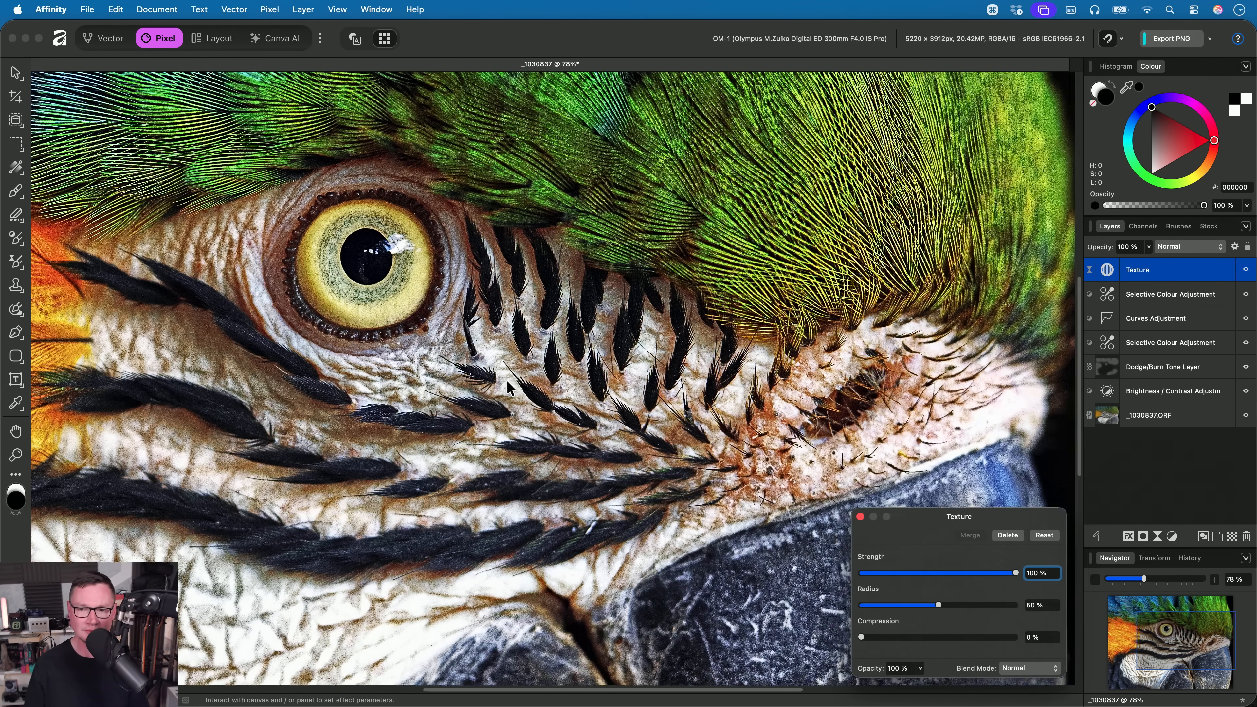
{"action": "scroll", "coordinate": [685, 405], "scroll_direction": "up", "scroll_amount": 2}
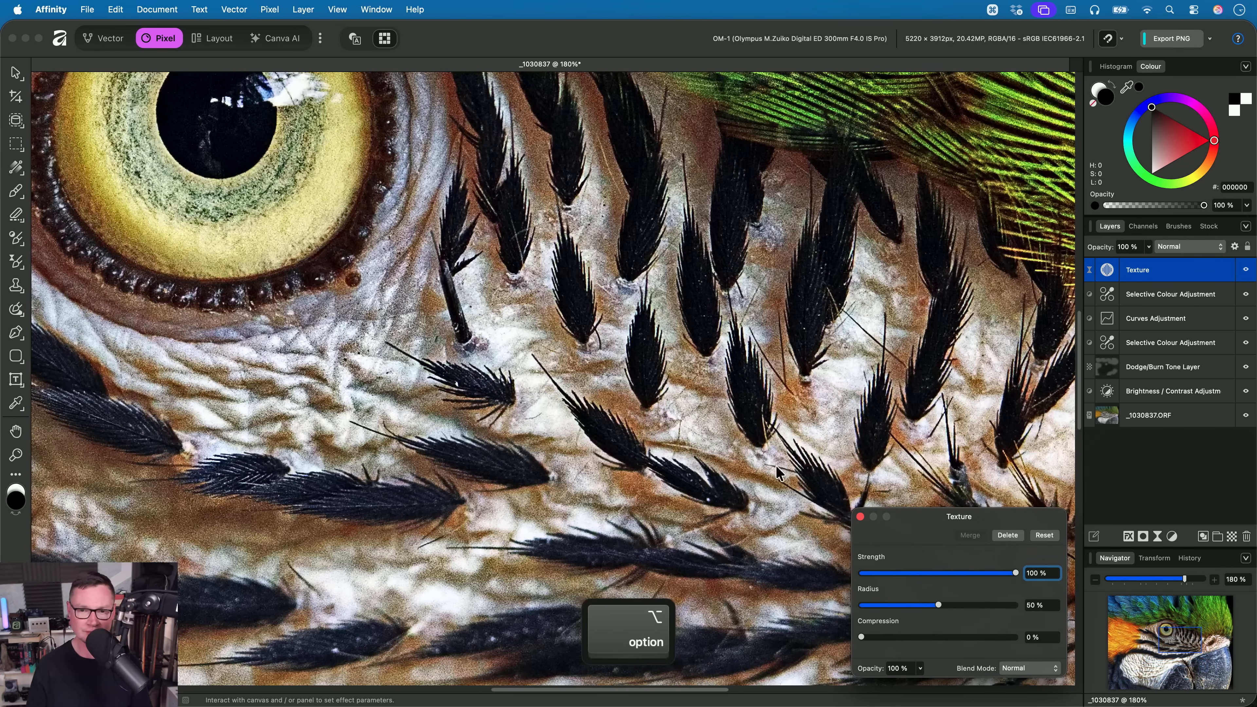
{"action": "left_click_drag", "start_coordinate": [940, 606], "coordinate": [780, 623]}
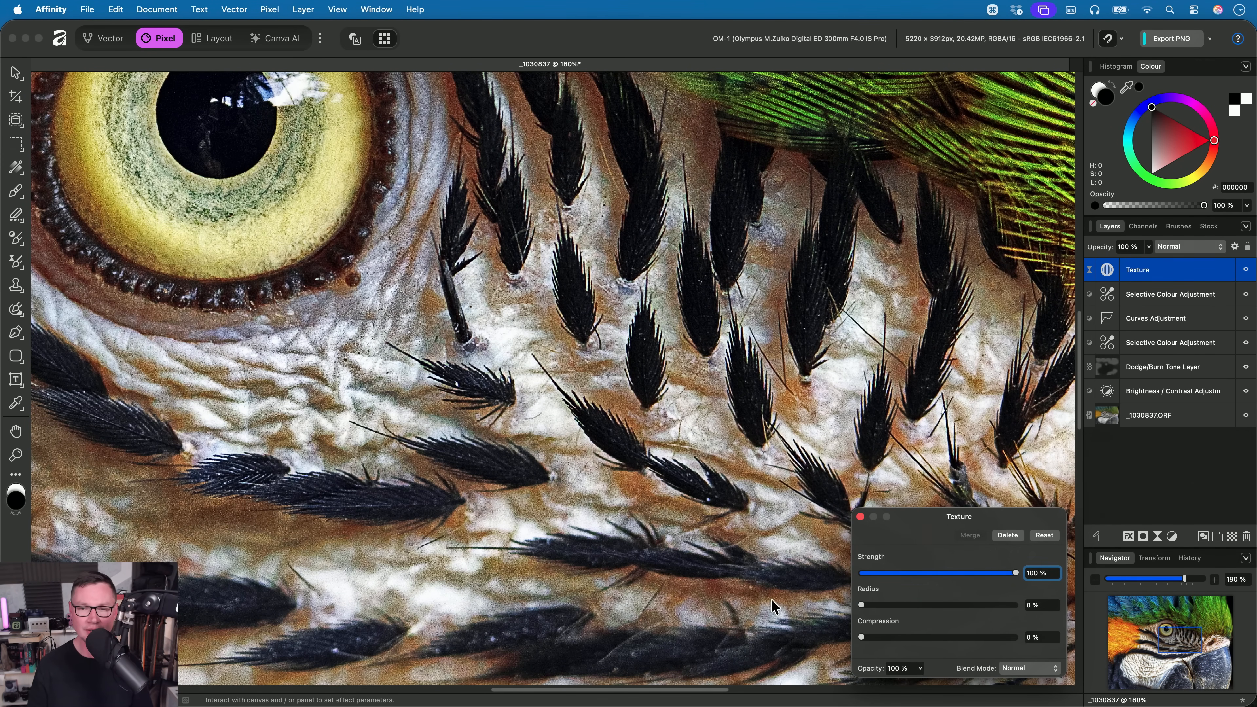
{"action": "scroll", "coordinate": [774, 603], "scroll_direction": "up", "scroll_amount": 4}
{"action": "left_click_drag", "start_coordinate": [862, 605], "coordinate": [1094, 622]}
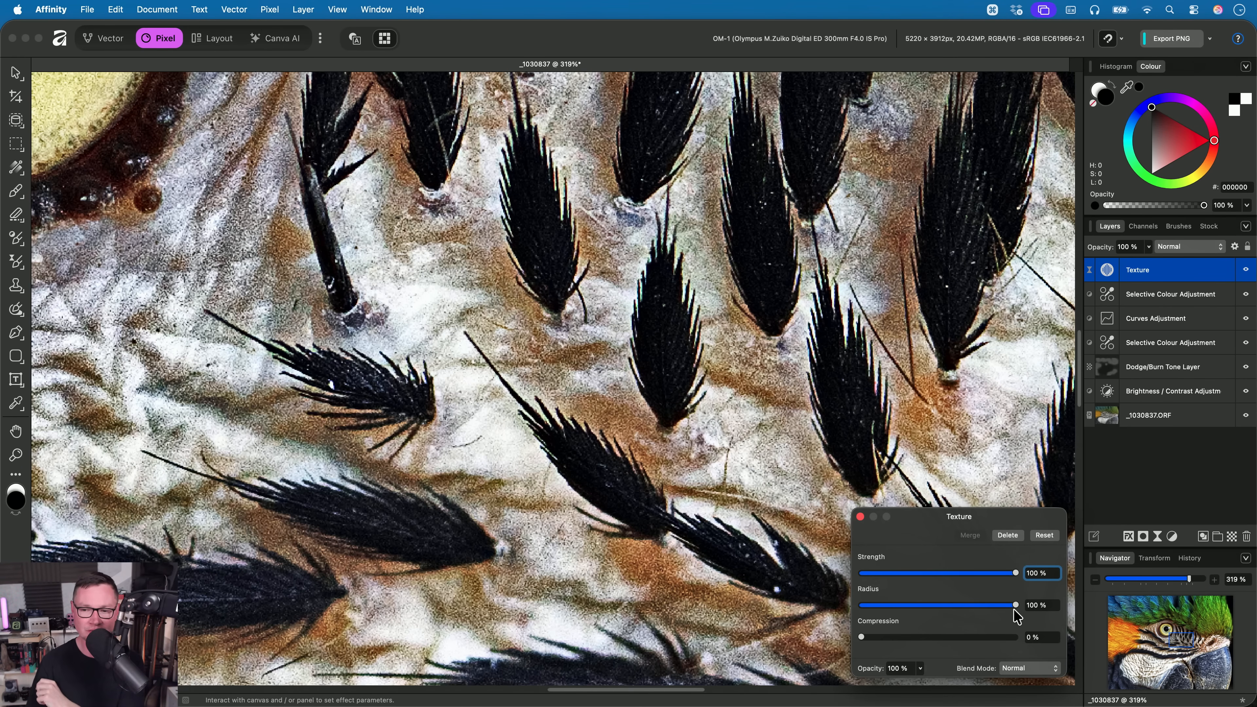
{"action": "left_click_drag", "start_coordinate": [1017, 611], "coordinate": [861, 605]}
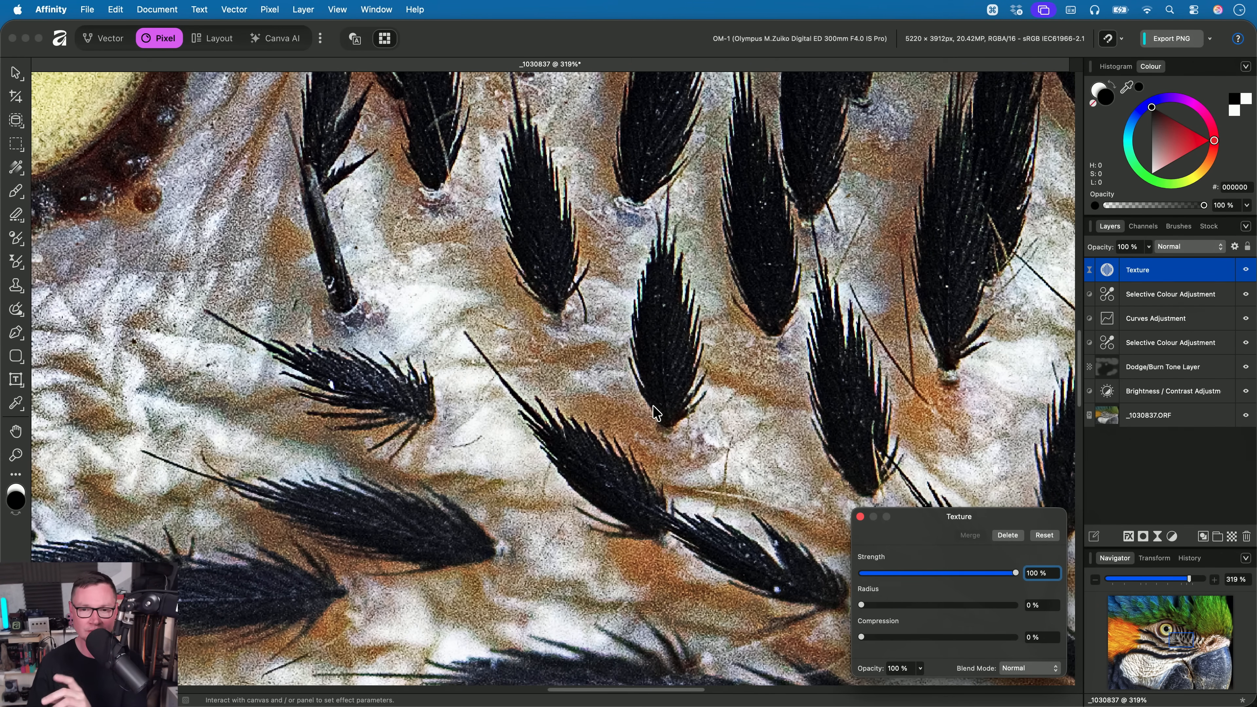
- Set the Texture filter's Compression to 100% with most of the parrot's head in view
{"action": "scroll", "coordinate": [656, 414], "scroll_direction": "down", "scroll_amount": 6}
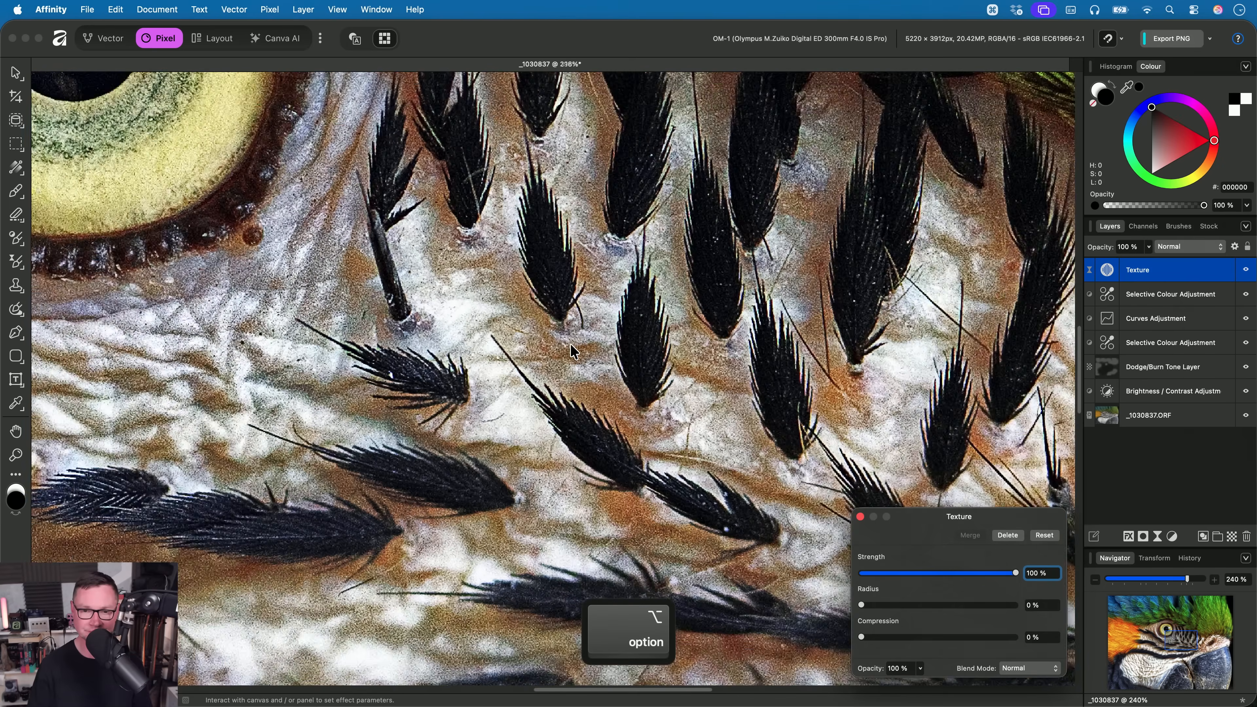
{"action": "scroll", "coordinate": [708, 434], "scroll_direction": "down", "scroll_amount": 3}
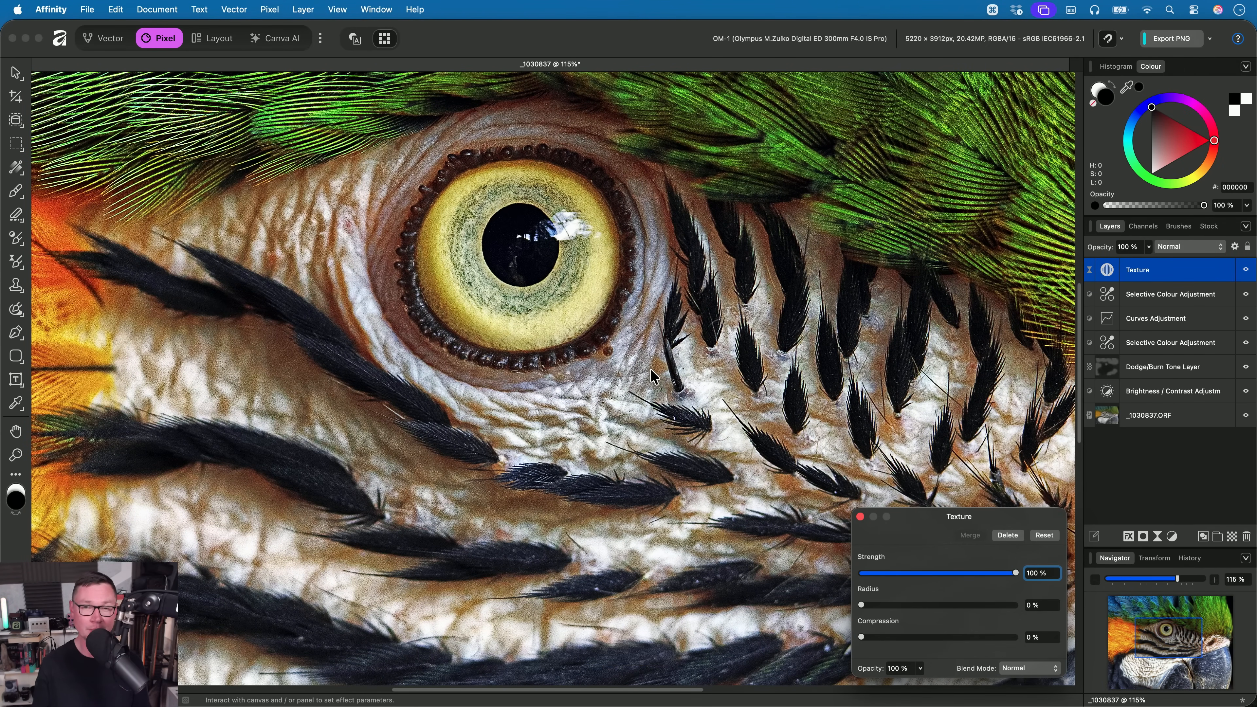
{"action": "scroll", "coordinate": [662, 390], "scroll_direction": "up", "scroll_amount": 1}
{"action": "scroll", "coordinate": [664, 396], "scroll_direction": "down", "scroll_amount": 5}
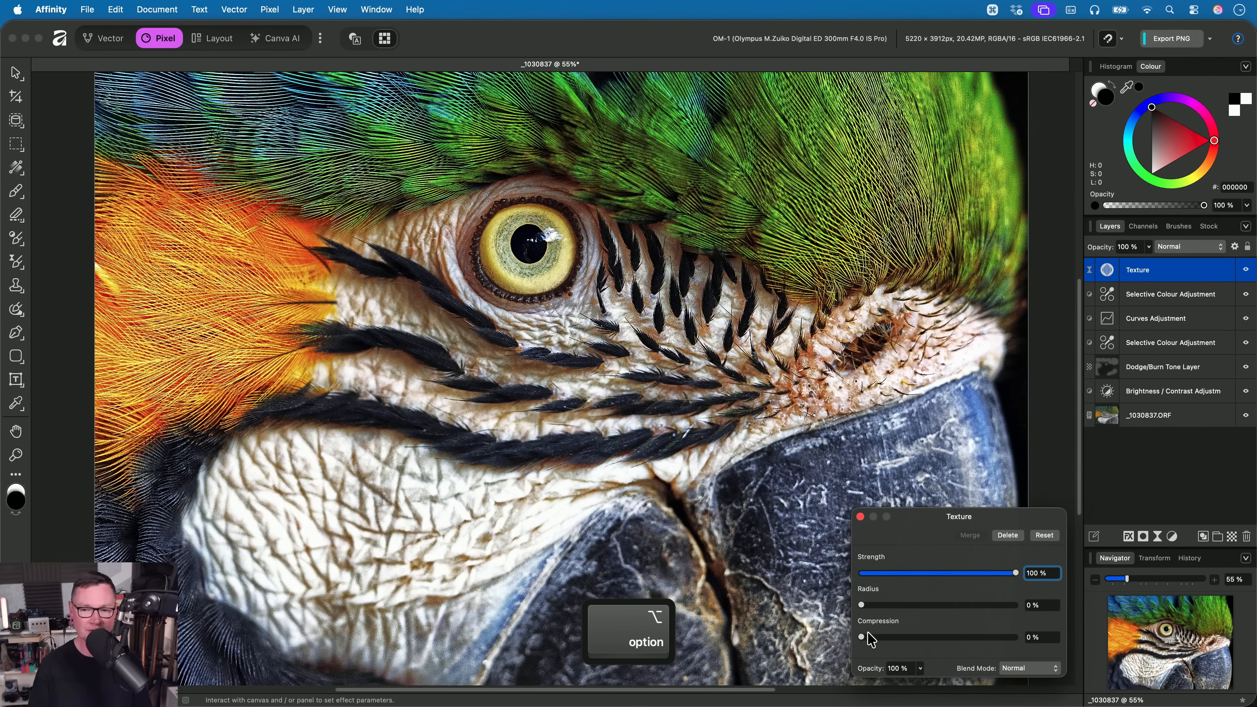
{"action": "left_click_drag", "start_coordinate": [868, 635], "coordinate": [1088, 660]}
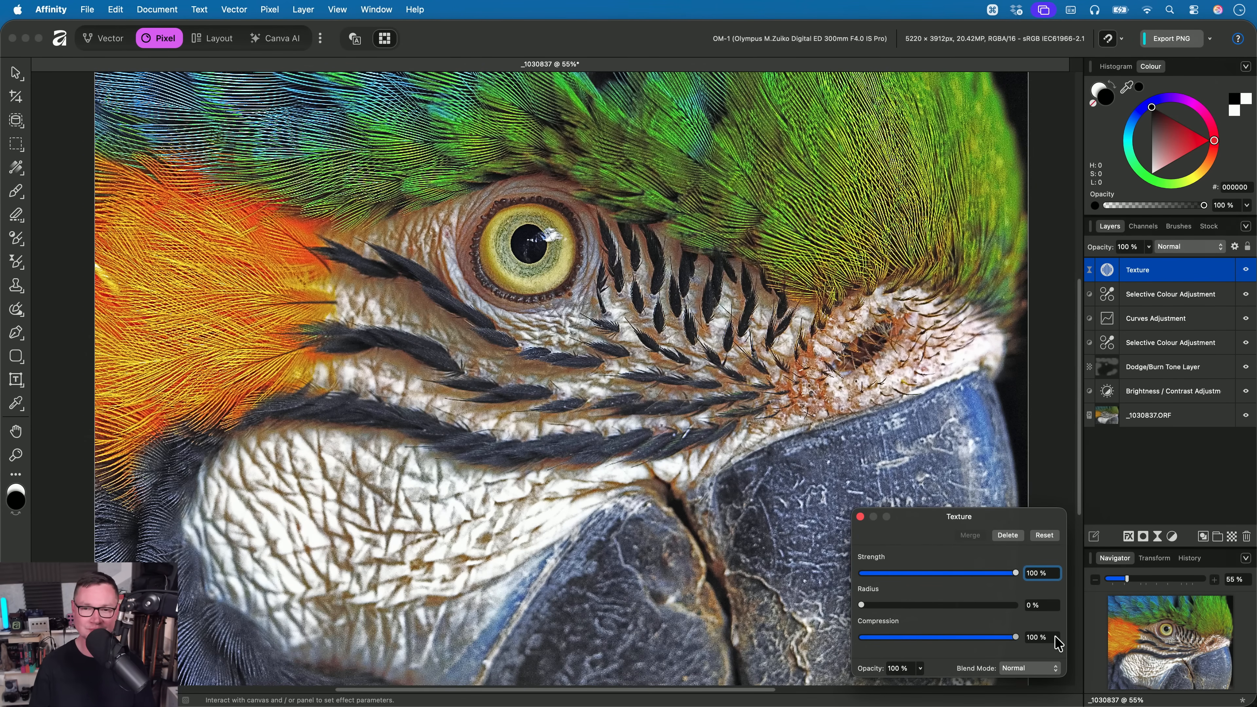
{"action": "mouse_move", "coordinate": [1014, 637]}
{"action": "left_mouse_down"}
{"action": "mouse_move", "coordinate": [875, 642]}
{"action": "mouse_move", "coordinate": [1024, 640]}
{"action": "left_mouse_up"}
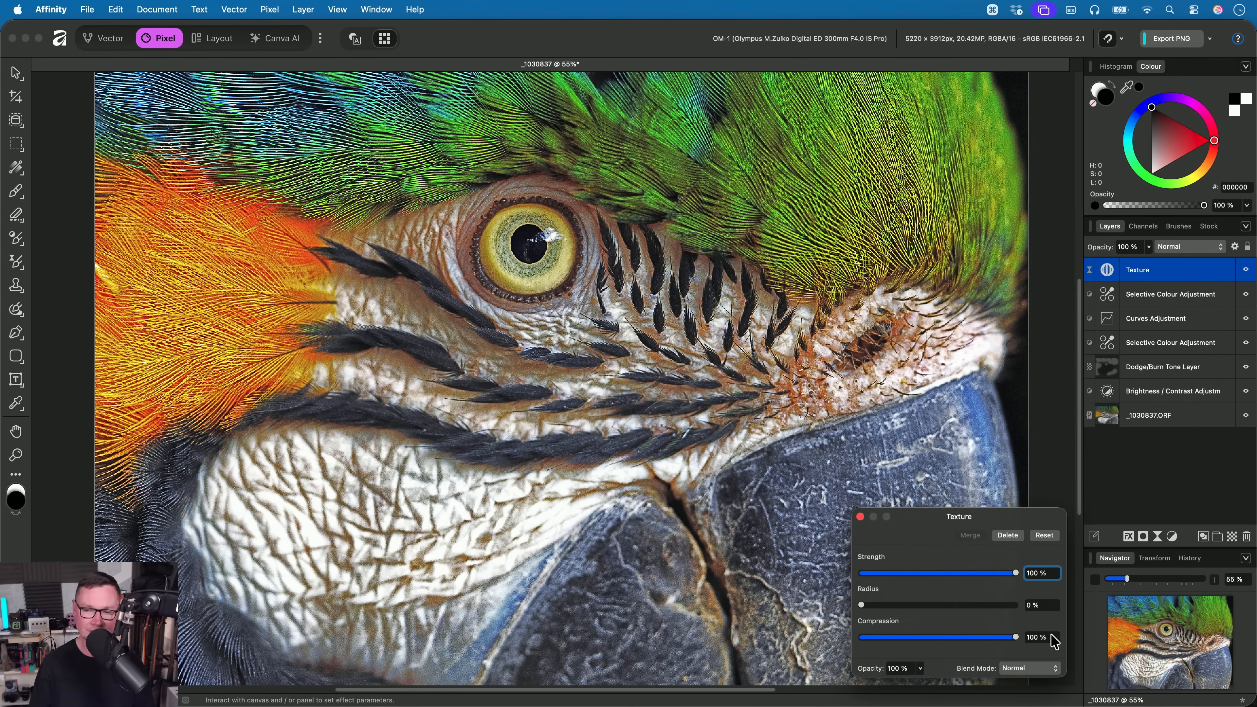
- Reduce the Texture filter's Strength to 42% on the parrot photo and close the filter settings
{"action": "left_click_drag", "start_coordinate": [1015, 574], "coordinate": [926, 574]}
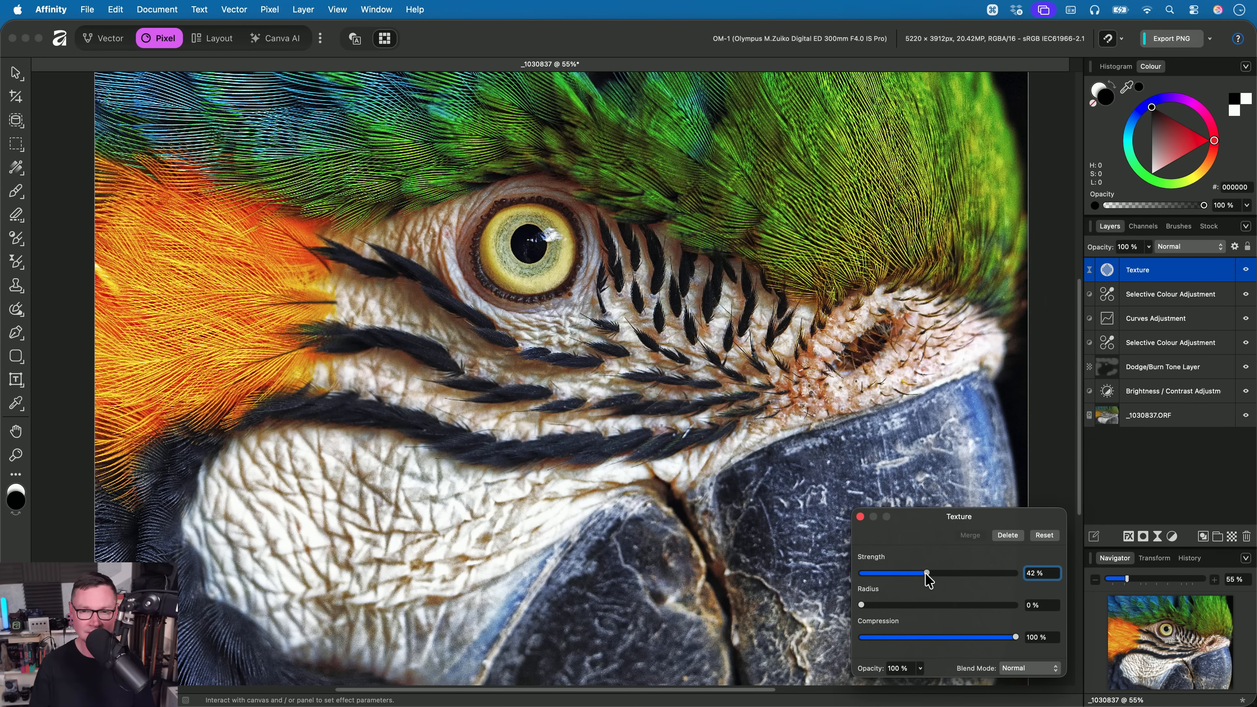
{"action": "scroll", "coordinate": [626, 525], "scroll_direction": "left", "scroll_amount": 2}
{"action": "scroll", "coordinate": [626, 525], "scroll_direction": "up", "scroll_amount": 2}
{"action": "scroll", "coordinate": [633, 514], "scroll_direction": "down", "scroll_amount": 1}
{"action": "key", "text": "Escape"}
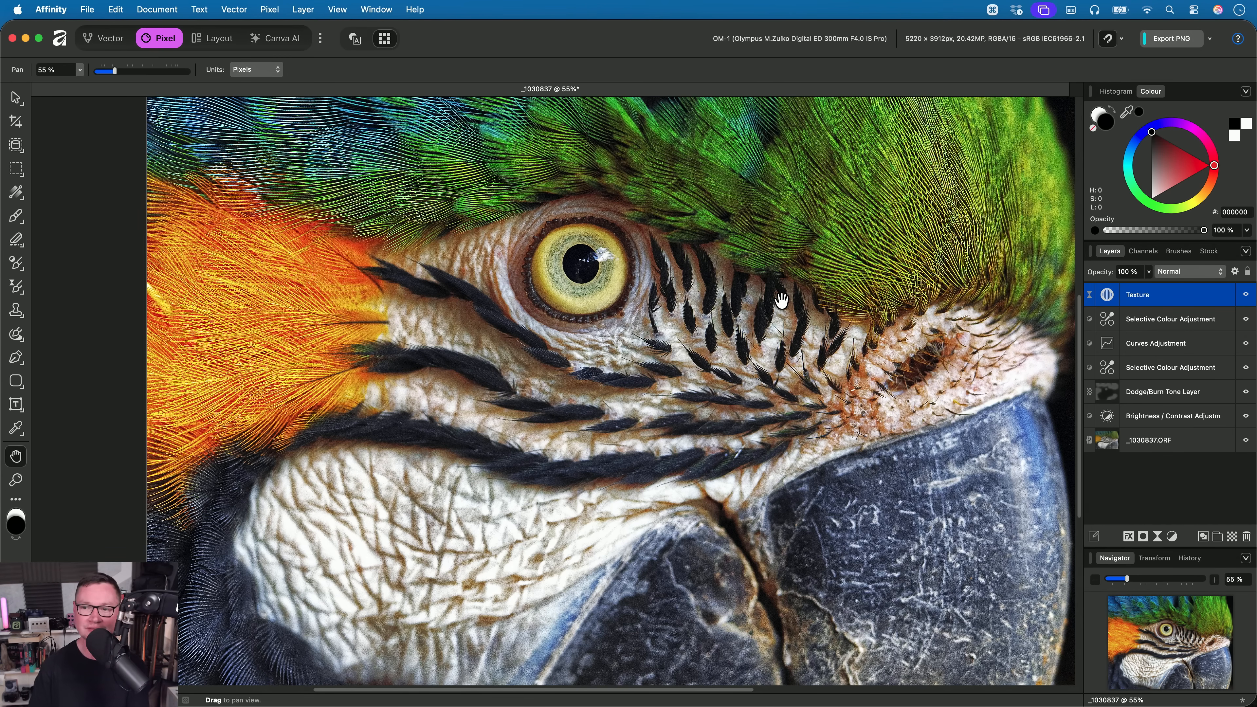
- Compare the parrot's head with the Texture layer hidden and shown, leaving the layer visible
{"action": "left_click", "coordinate": [1245, 295]}
{"action": "left_click_drag", "start_coordinate": [669, 267], "coordinate": [713, 396]}
{"action": "left_click", "coordinate": [1246, 294]}
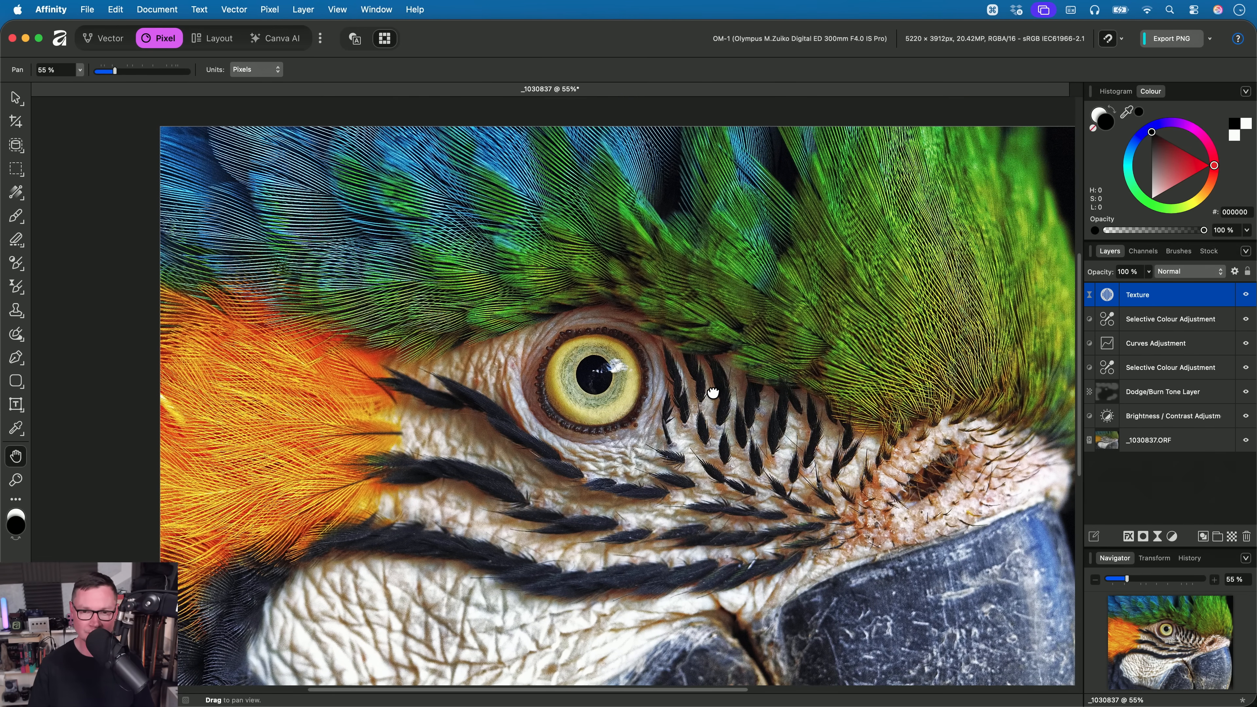
{"action": "left_click_drag", "start_coordinate": [618, 410], "coordinate": [609, 347]}
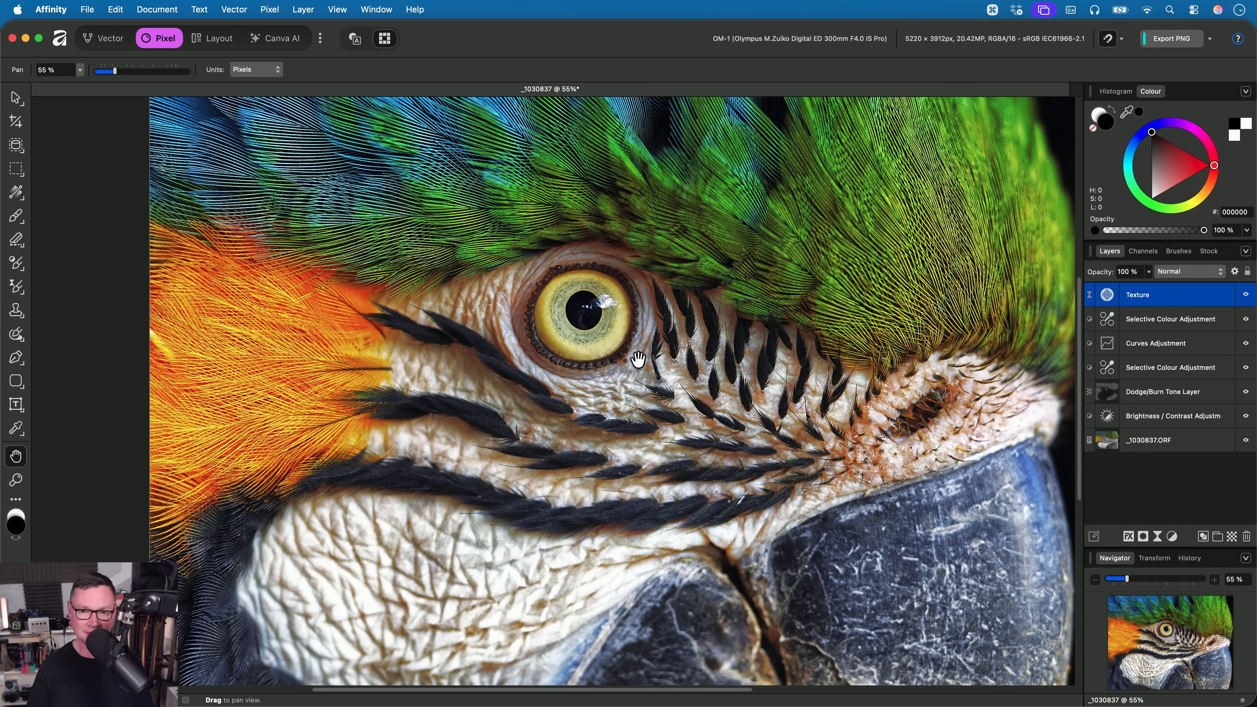
- Close the parrot document without saving and open _5220057.af from the 02. Texture Filter folder in Finder
{"action": "key", "text": "cmd+w"}
{"action": "left_click", "coordinate": [654, 292]}
{"action": "key", "text": "super+Tab"}
{"action": "key", "text": "Down"}
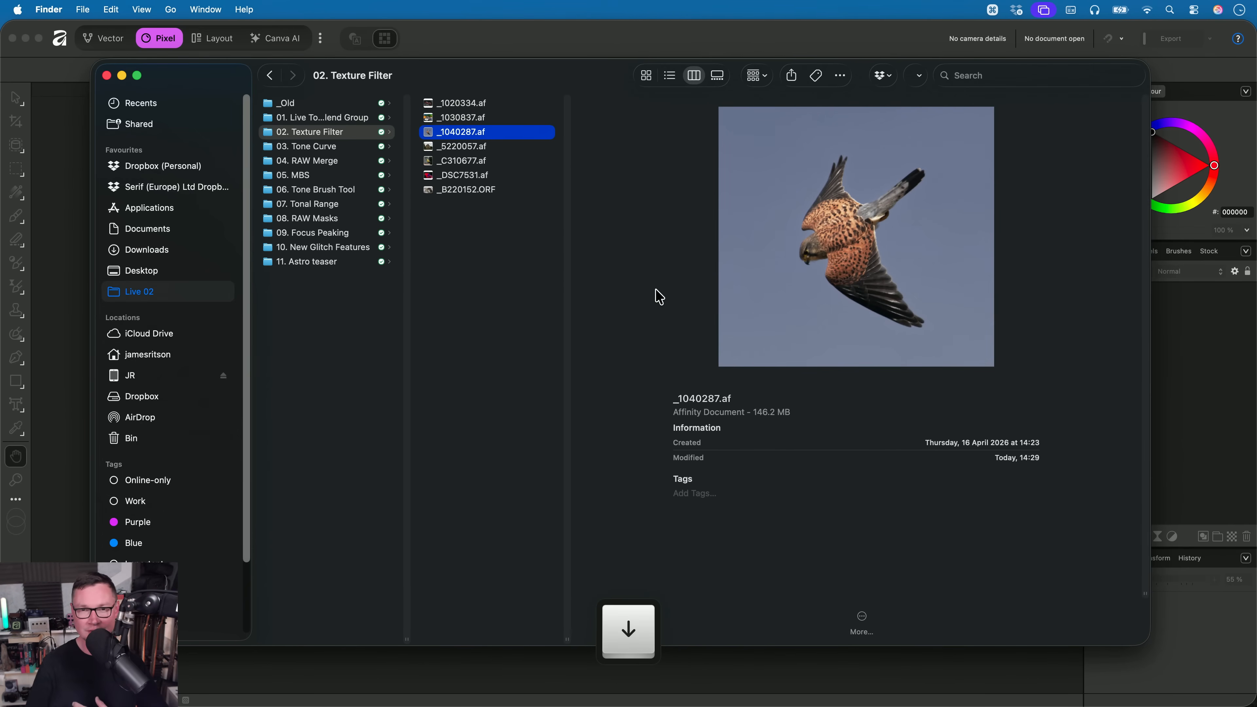
{"action": "key", "text": "Down"}
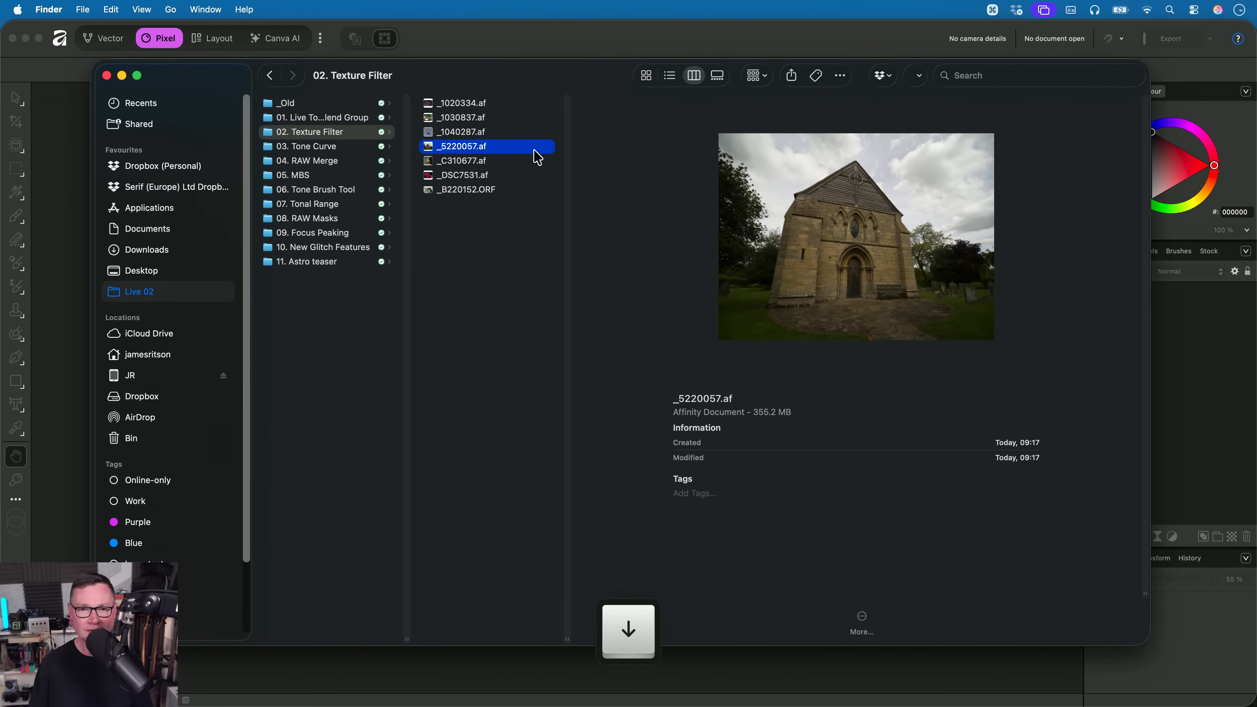
{"action": "left_click_drag", "start_coordinate": [537, 157], "coordinate": [650, 312]}
{"action": "key", "text": "cmd+Tab"}
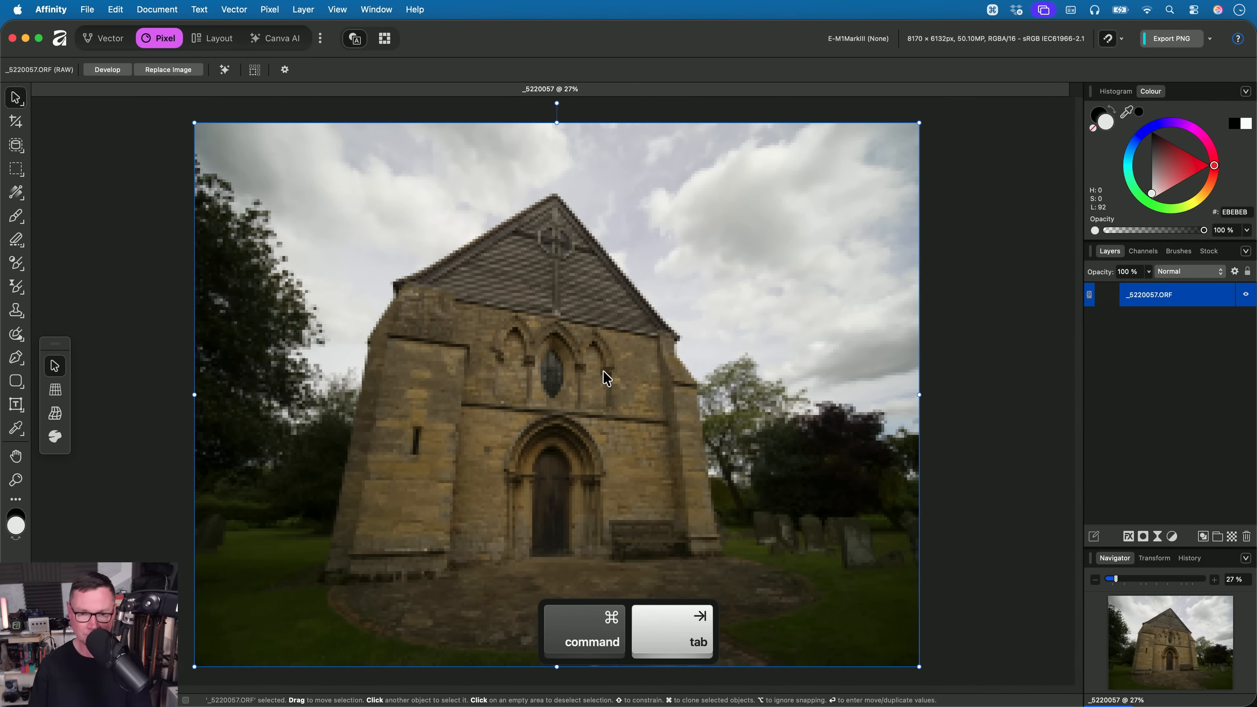
- Add a live Texture sharpening filter to the _5220057.ORF church photo
{"action": "key", "text": "h"}
{"action": "scroll", "coordinate": [581, 390], "scroll_direction": "up", "scroll_amount": 5}
{"action": "left_click_drag", "start_coordinate": [581, 390], "coordinate": [640, 339]}
{"action": "scroll", "coordinate": [619, 333], "scroll_direction": "up", "scroll_amount": 4}
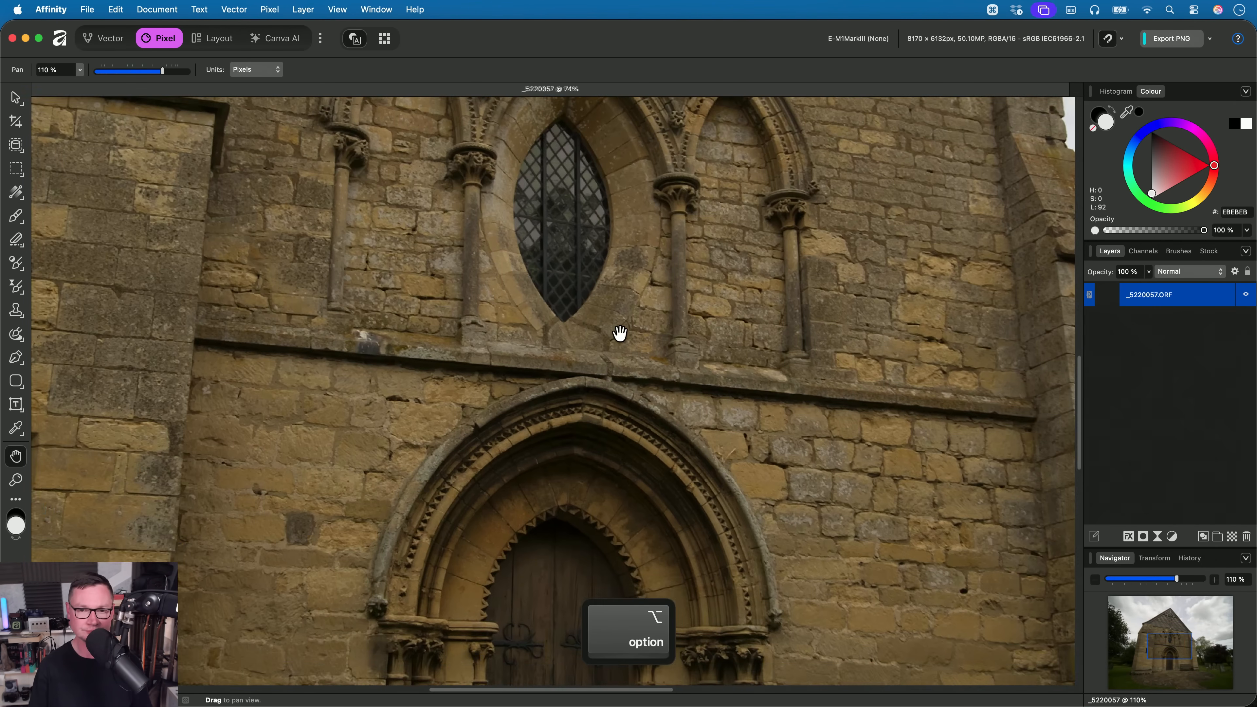
{"action": "left_click", "coordinate": [270, 10]}
{"action": "mouse_move", "coordinate": [425, 125]}
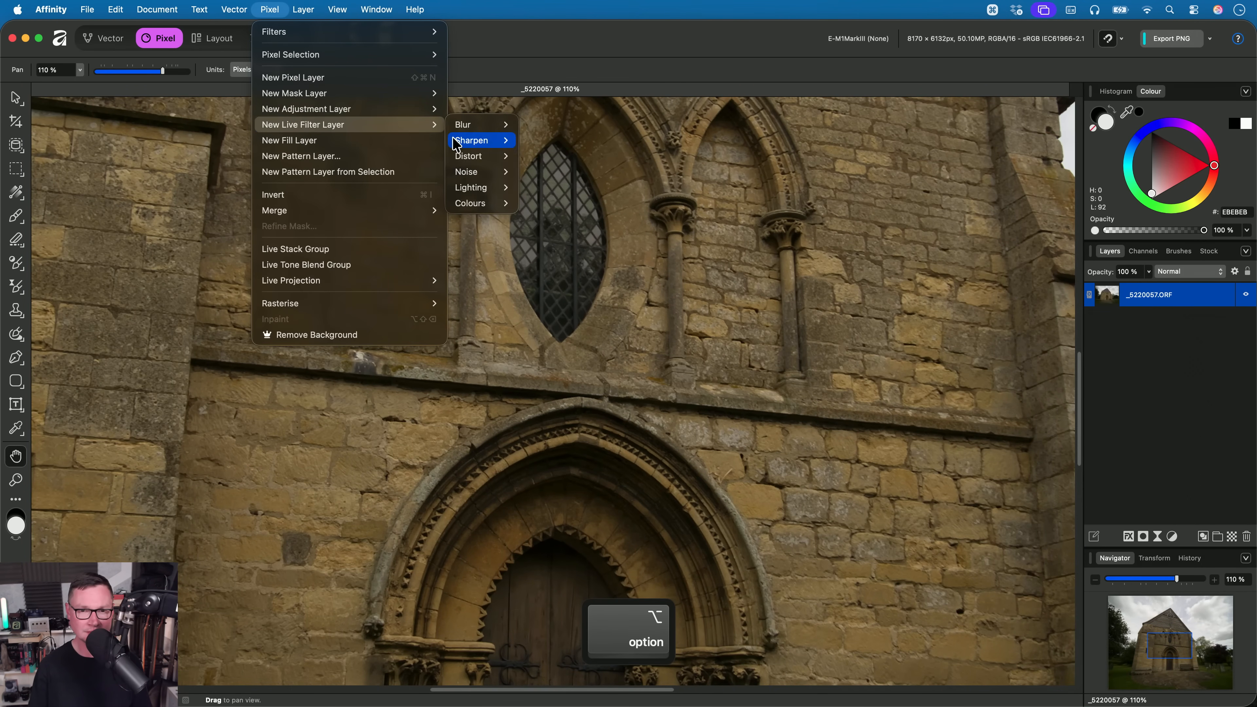
{"action": "mouse_move", "coordinate": [458, 143]}
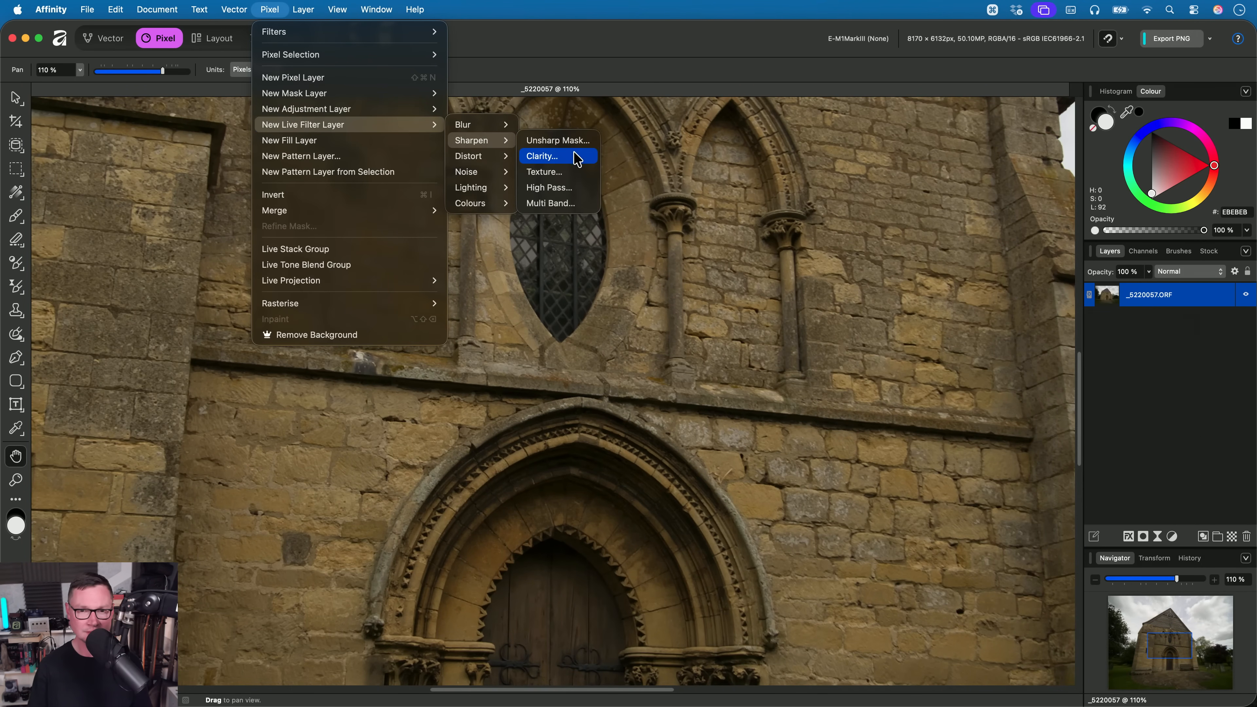
{"action": "left_click", "coordinate": [570, 172]}
- Set the Texture filter's Strength to 100% and check the stonework around the church window and doorway arch
{"action": "mouse_move", "coordinate": [623, 477]}
{"action": "left_mouse_down"}
{"action": "mouse_move", "coordinate": [642, 568]}
{"action": "mouse_move", "coordinate": [617, 485]}
{"action": "left_mouse_up"}
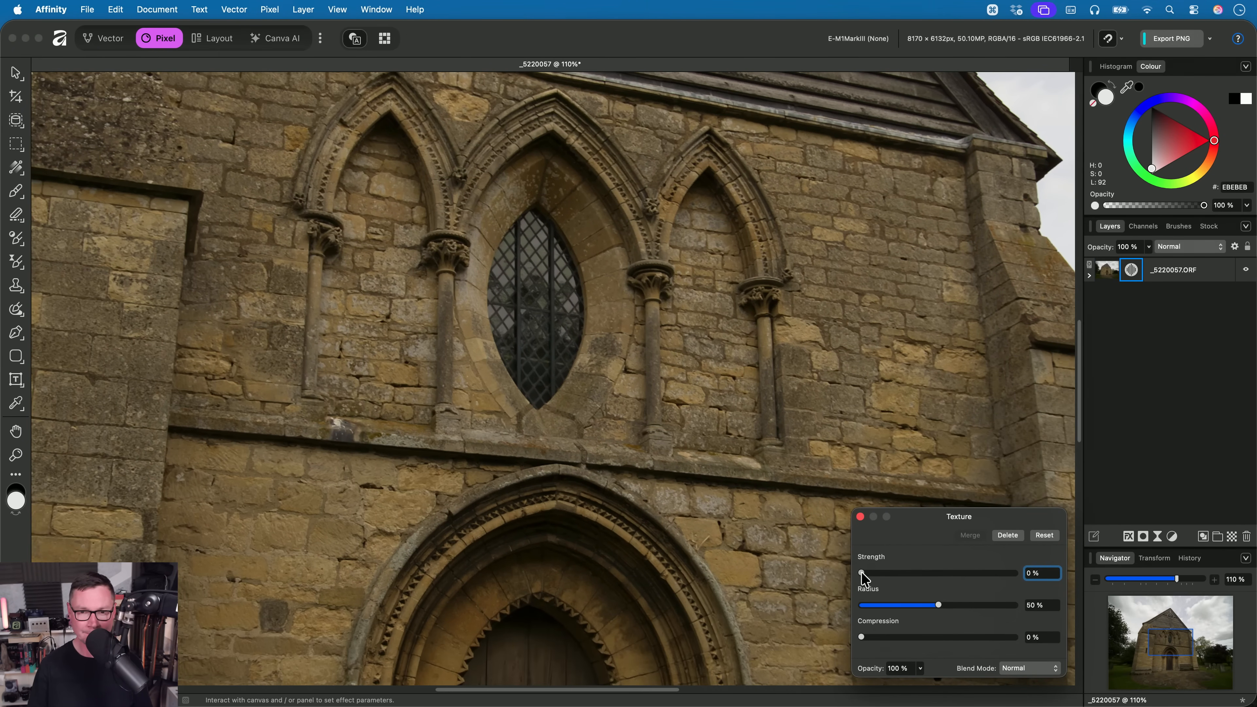
{"action": "left_click_drag", "start_coordinate": [861, 572], "coordinate": [1085, 586]}
{"action": "scroll", "coordinate": [705, 278], "scroll_direction": "up", "scroll_amount": 5}
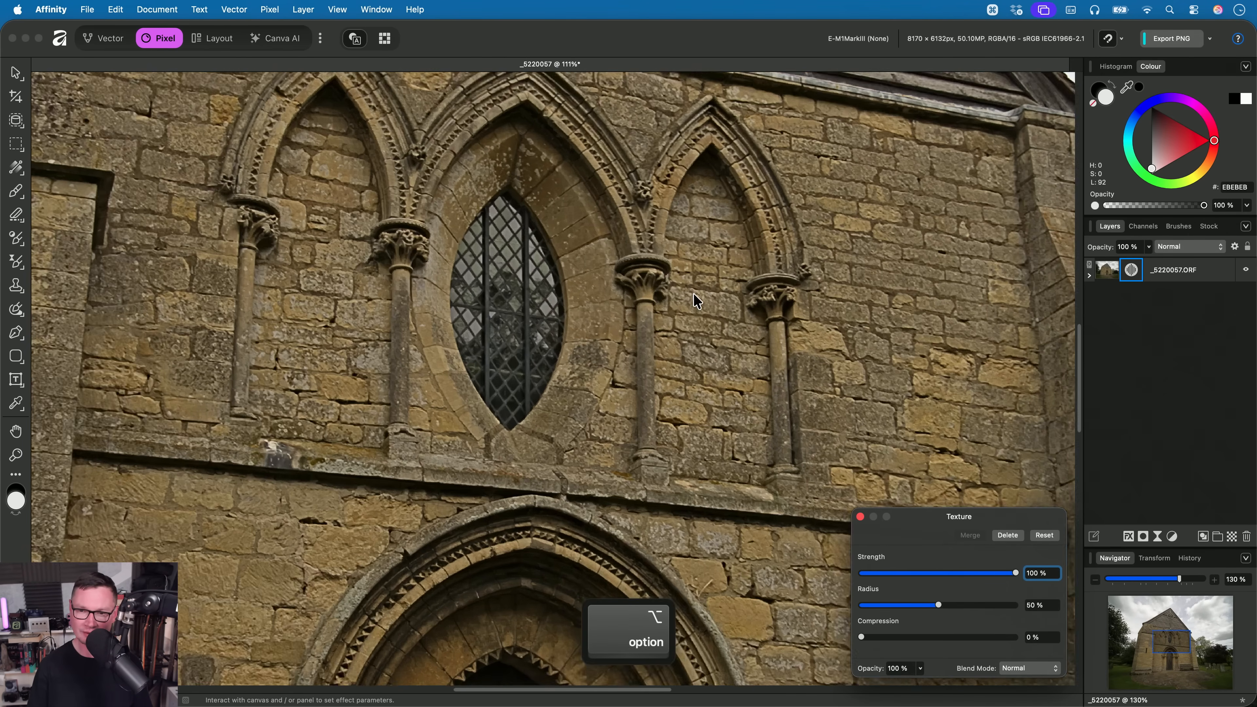
{"action": "left_click_drag", "start_coordinate": [695, 294], "coordinate": [620, 128]}
{"action": "left_click_drag", "start_coordinate": [572, 508], "coordinate": [658, 297]}
{"action": "scroll", "coordinate": [569, 364], "scroll_direction": "up", "scroll_amount": 5}
{"action": "left_click_drag", "start_coordinate": [567, 369], "coordinate": [660, 530]}
- Compare the Texture filter's Radius at 100% and 0% on the close-up doorway arch, finishing at 0%
{"action": "left_click_drag", "start_coordinate": [940, 610], "coordinate": [1079, 605]}
{"action": "scroll", "coordinate": [618, 376], "scroll_direction": "up", "scroll_amount": 3}
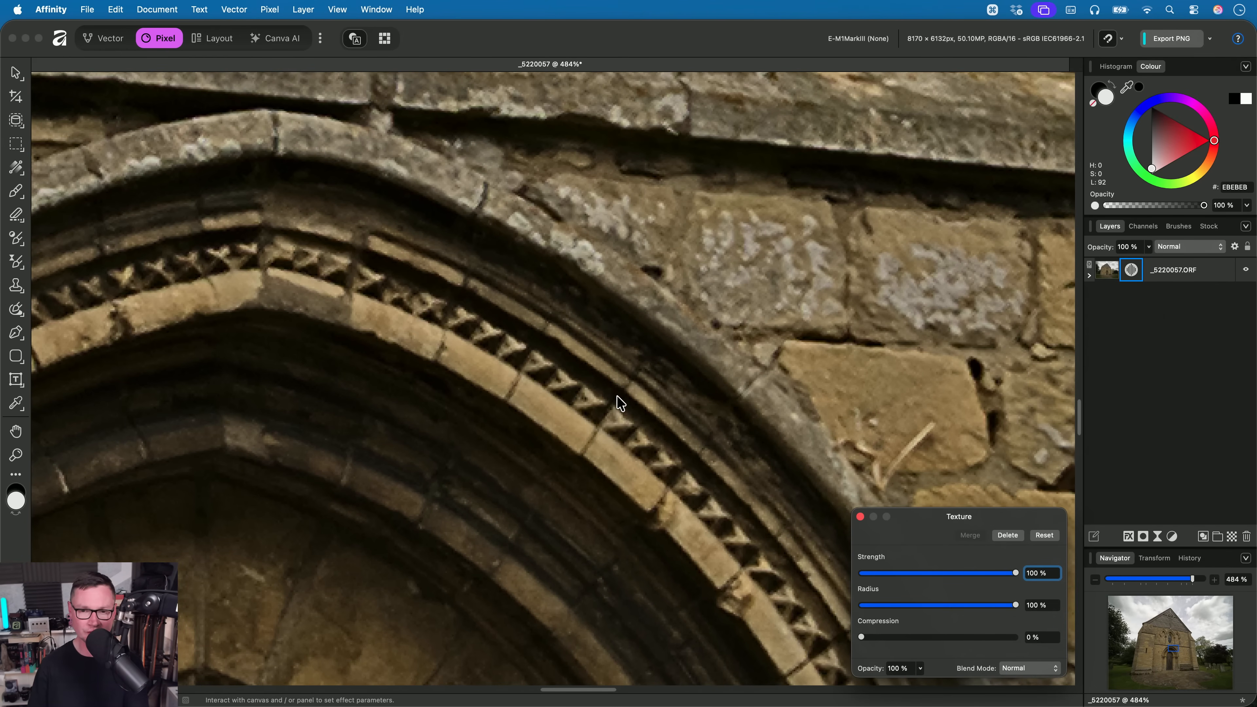
{"action": "left_click_drag", "start_coordinate": [951, 607], "coordinate": [645, 592]}
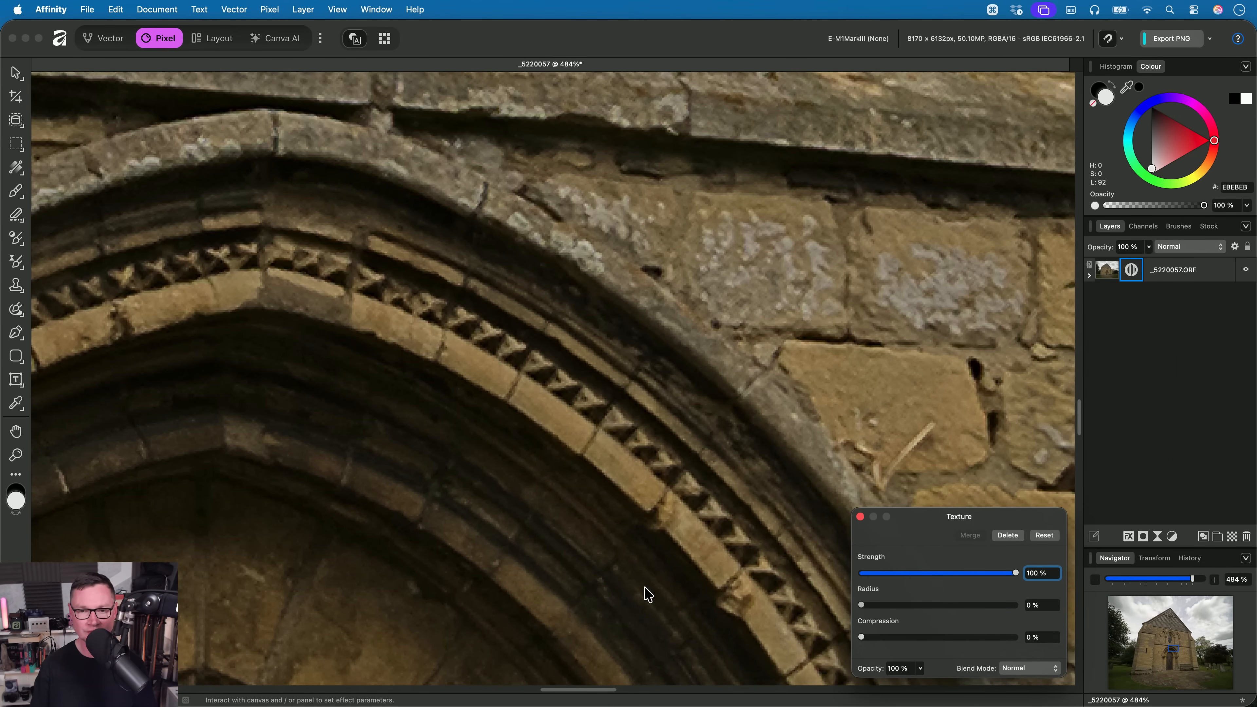
- Set the Texture filter's Radius and Compression to 100% and its Strength to 44% on the church facade
{"action": "scroll", "coordinate": [623, 449], "scroll_direction": "down", "scroll_amount": 10}
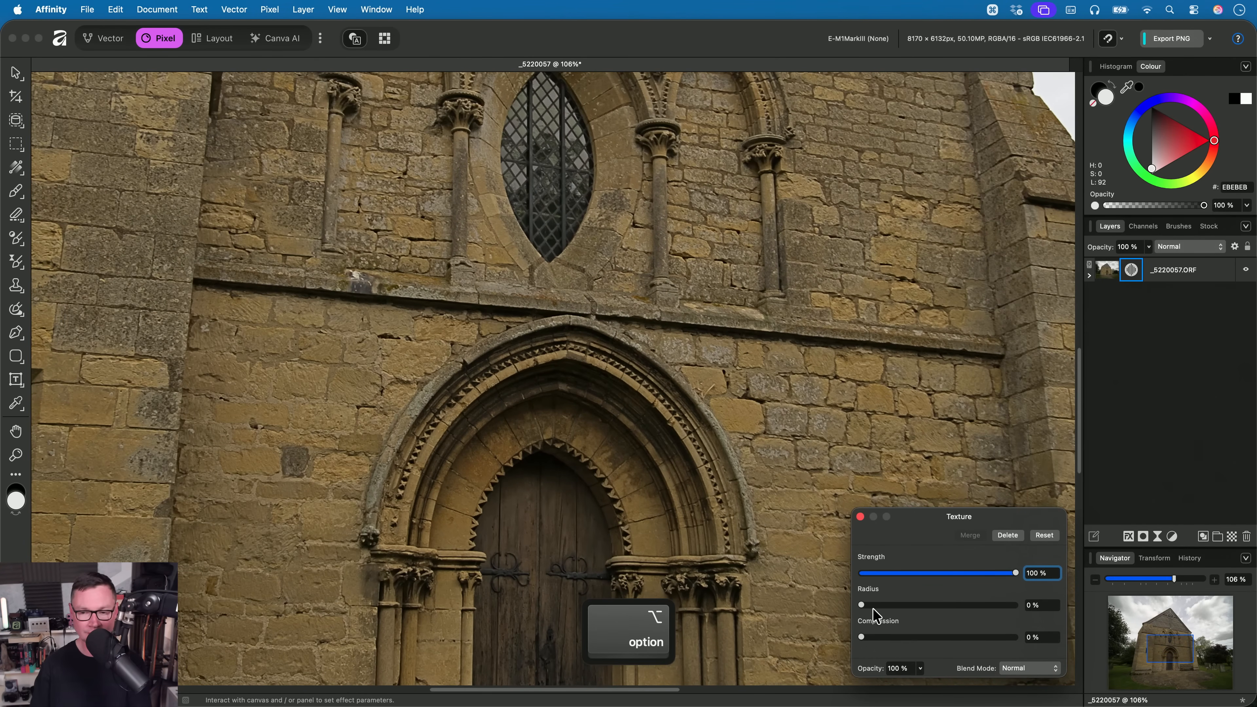
{"action": "left_click_drag", "start_coordinate": [865, 606], "coordinate": [1022, 607]}
{"action": "left_click_drag", "start_coordinate": [869, 637], "coordinate": [1066, 643]}
{"action": "scroll", "coordinate": [628, 330], "scroll_direction": "down", "scroll_amount": 4}
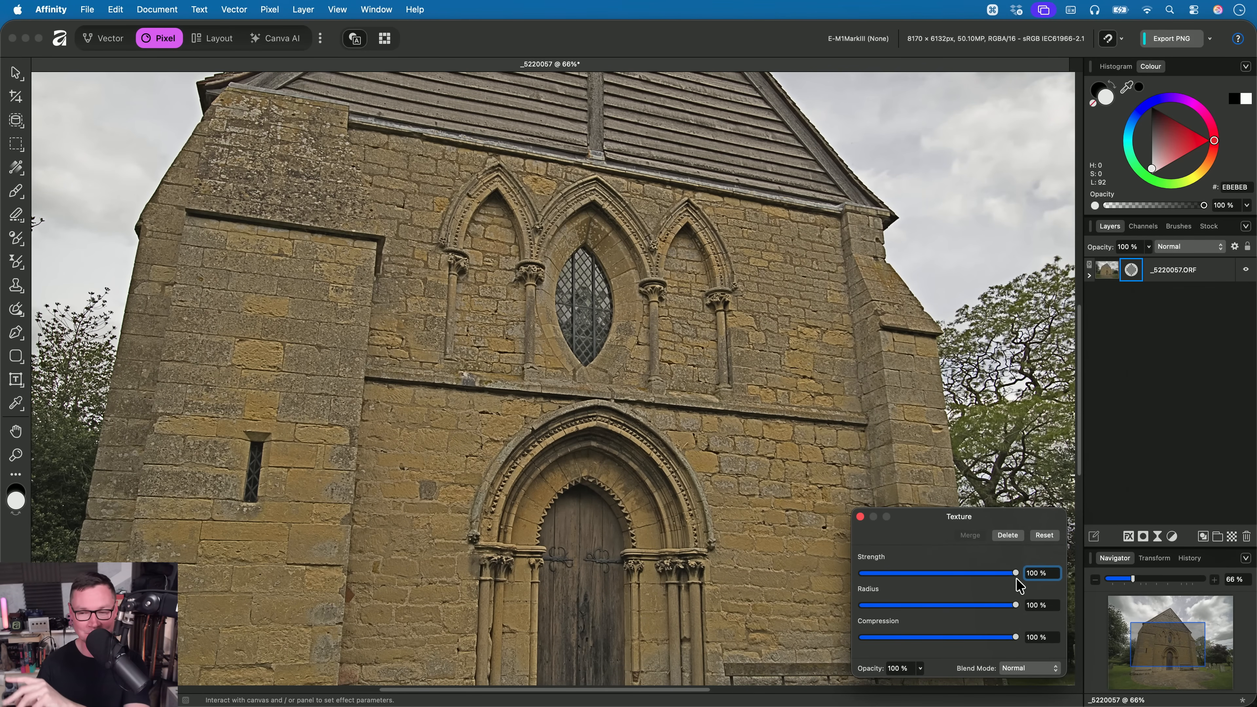
{"action": "left_click_drag", "start_coordinate": [1015, 573], "coordinate": [932, 587]}
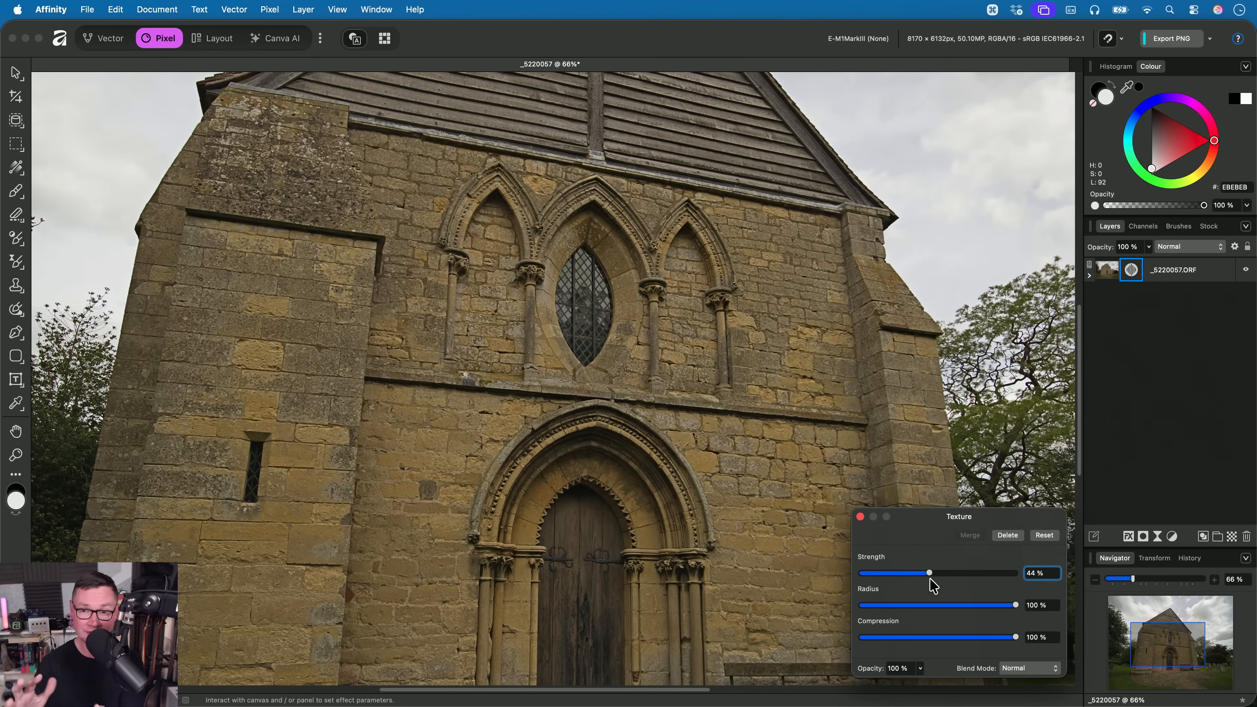
{"action": "scroll", "coordinate": [698, 421], "scroll_direction": "down", "scroll_amount": 3}
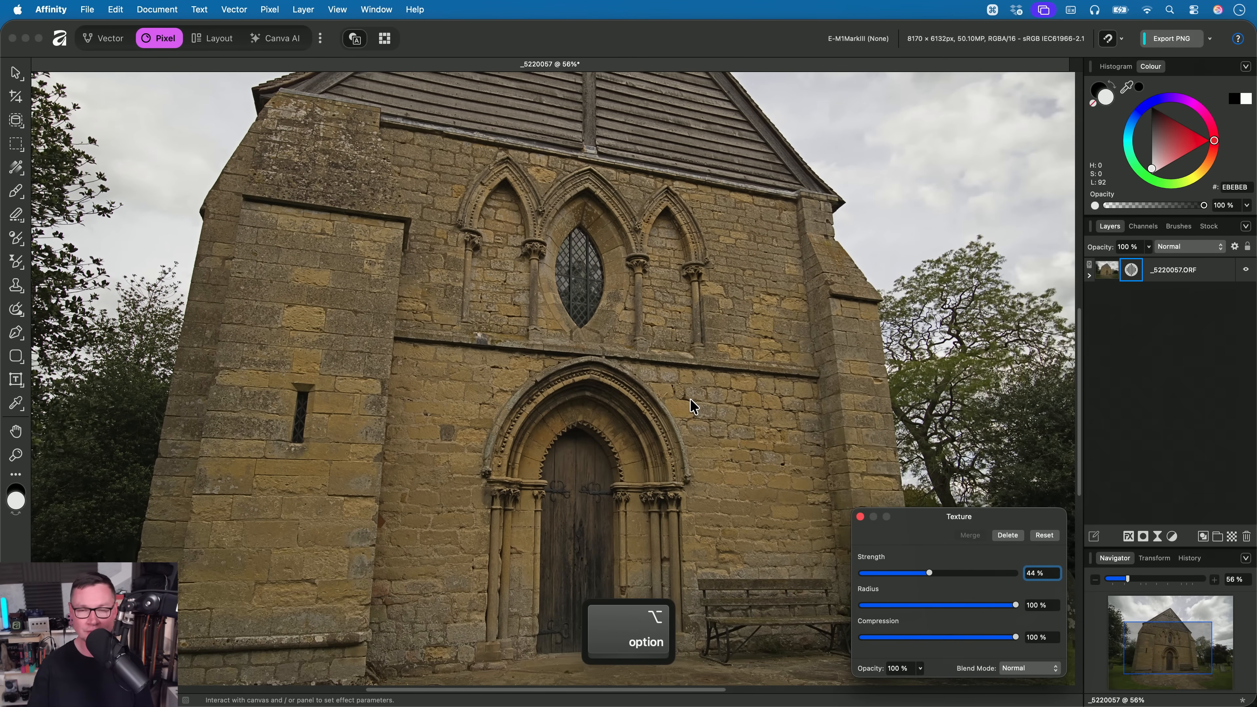
- Close the church document without saving and open _1020334.af from the 02. Texture Filter folder in Finder
{"action": "key", "text": "super+w"}
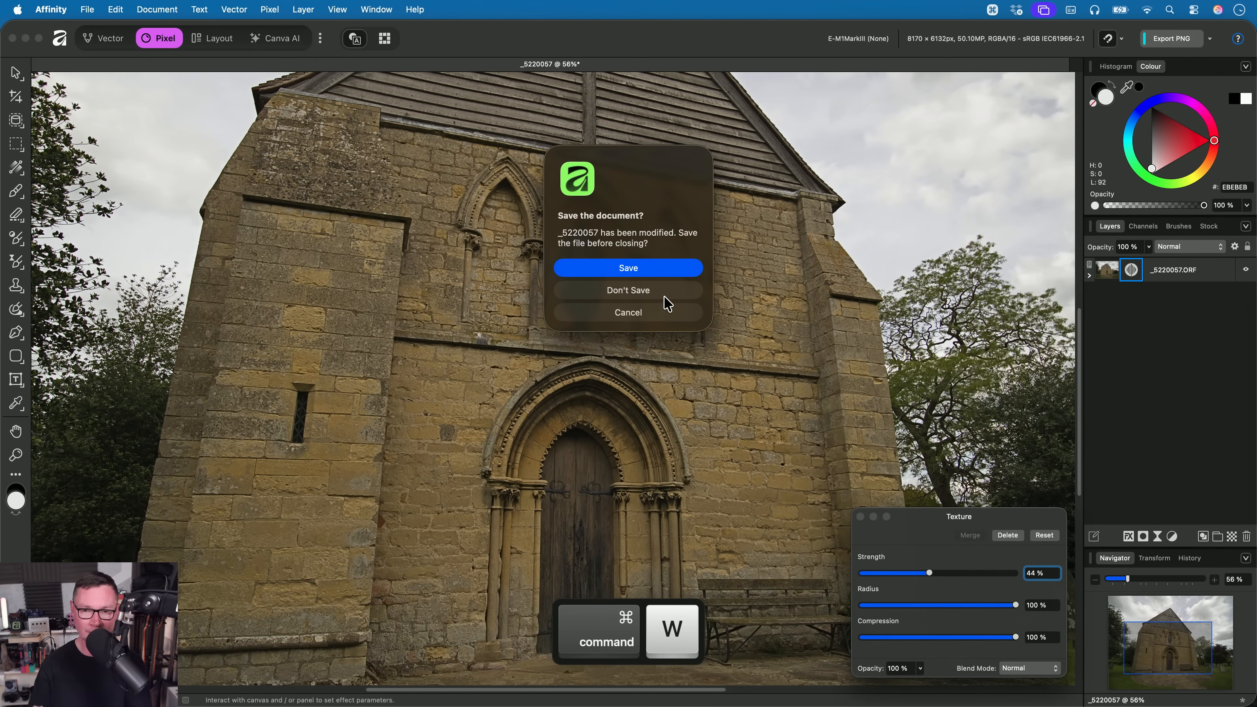
{"action": "left_click", "coordinate": [668, 293]}
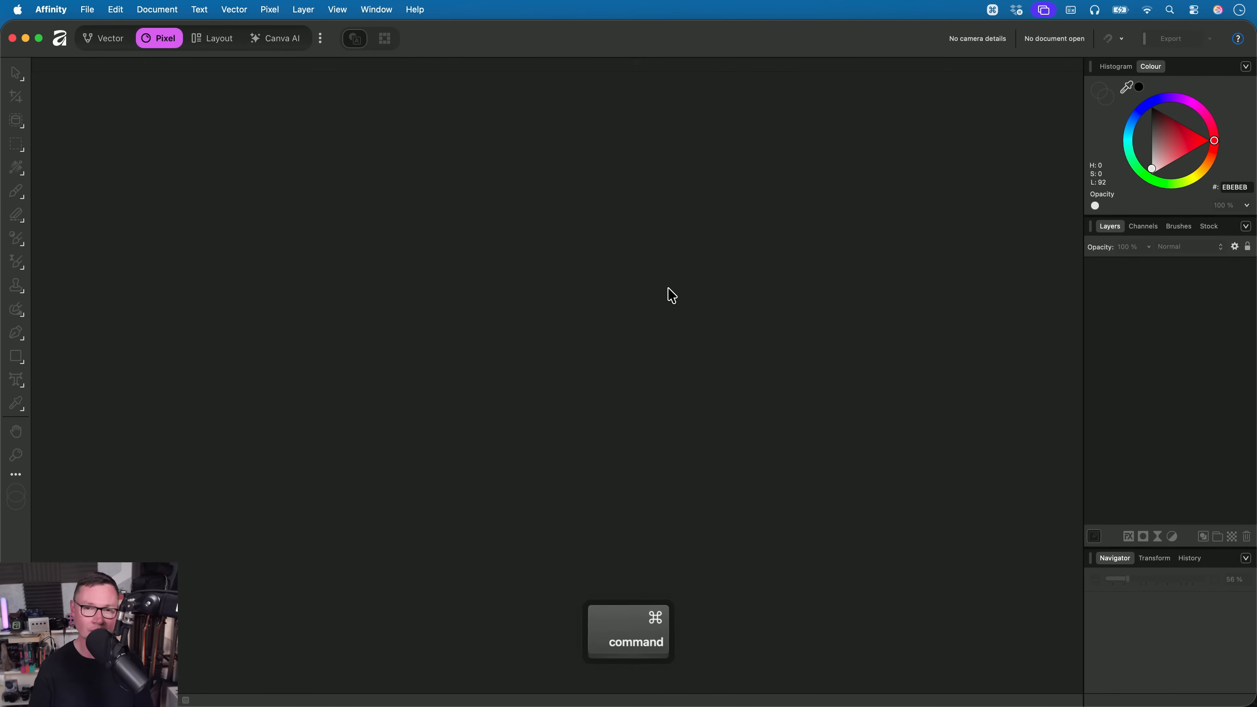
{"action": "key", "text": "super+Tab"}
{"action": "key", "text": "Up"}
{"action": "key", "text": "Up"}
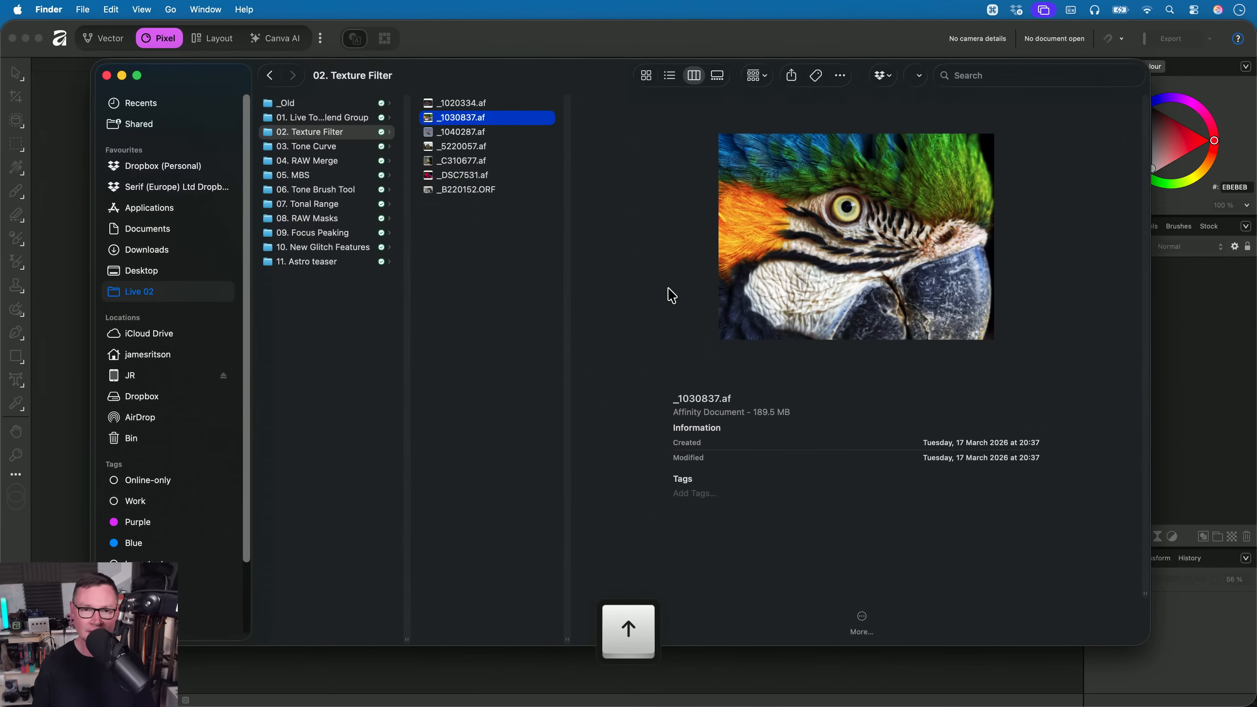
{"action": "key", "text": "Up"}
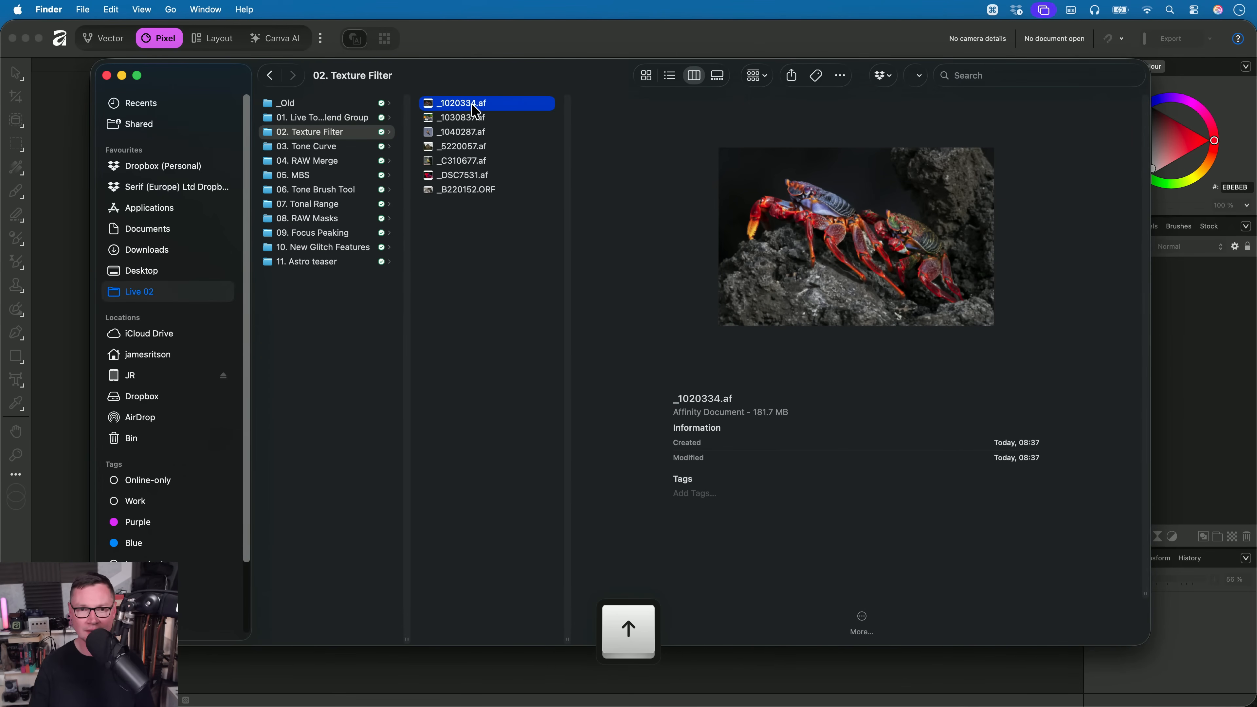
{"action": "key", "text": "super+Tab"}
{"action": "left_click_drag", "start_coordinate": [475, 111], "coordinate": [581, 303]}
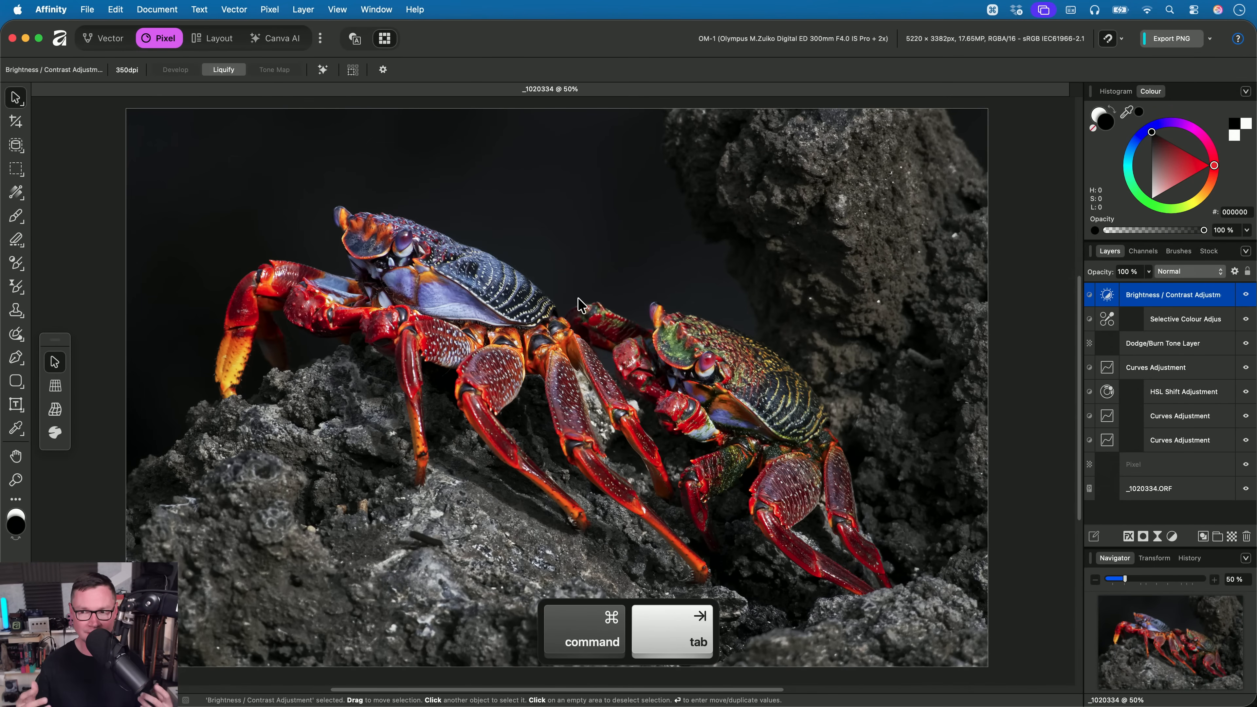
- Examine the detail in the crabs' shells and legs before any texture sharpening is applied
{"action": "key", "text": "h"}
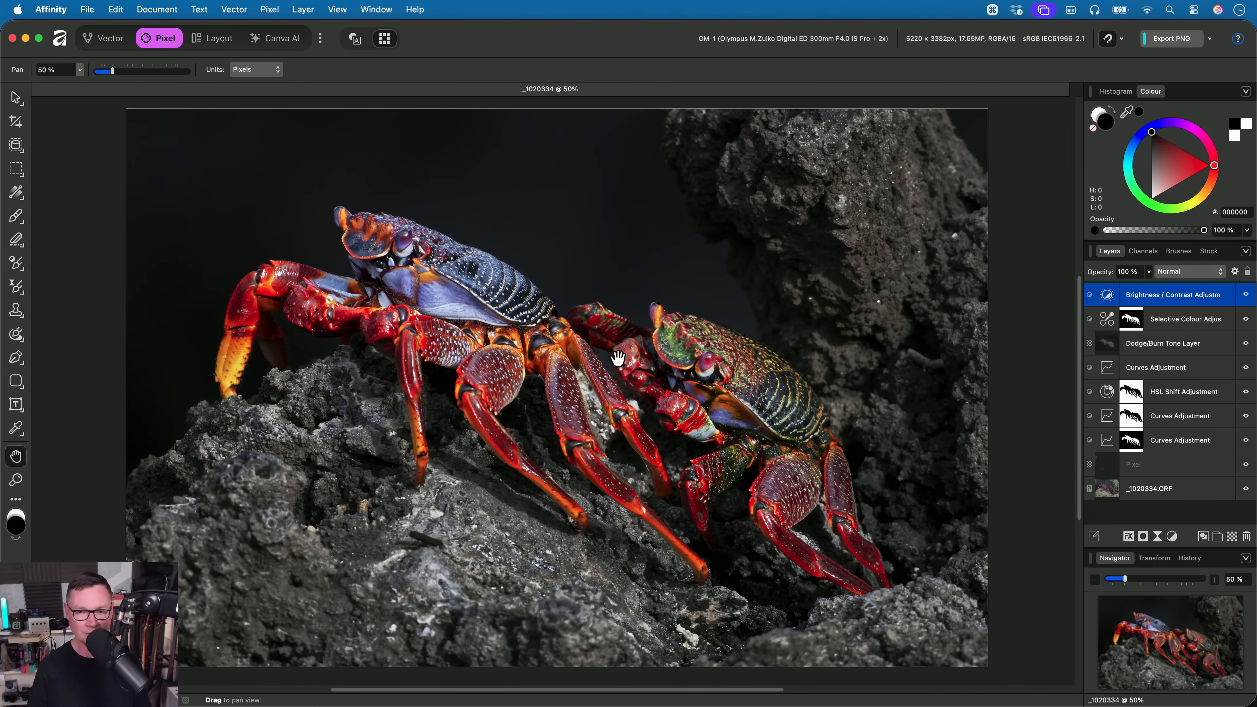
{"action": "scroll", "coordinate": [618, 359], "scroll_direction": "up", "scroll_amount": 8}
{"action": "scroll", "coordinate": [725, 428], "scroll_direction": "up", "scroll_amount": 5}
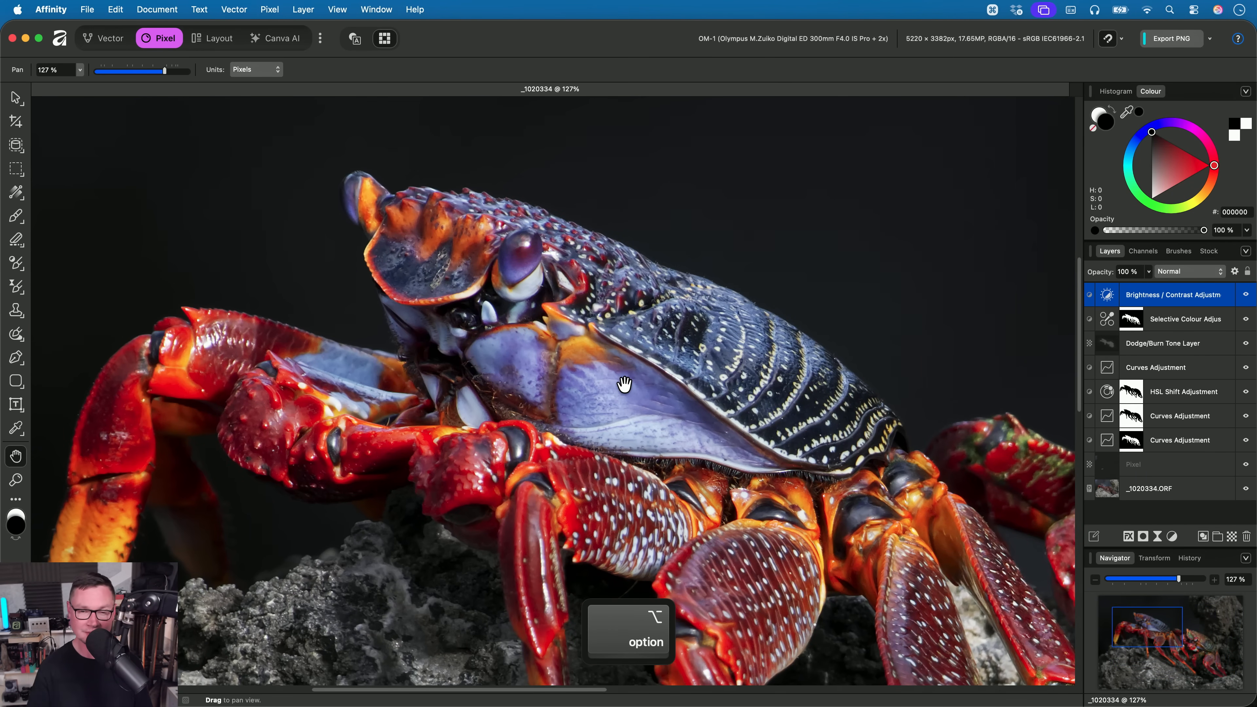
{"action": "left_click_drag", "start_coordinate": [601, 354], "coordinate": [366, 232]}
{"action": "scroll", "coordinate": [640, 389], "scroll_direction": "down", "scroll_amount": 1}
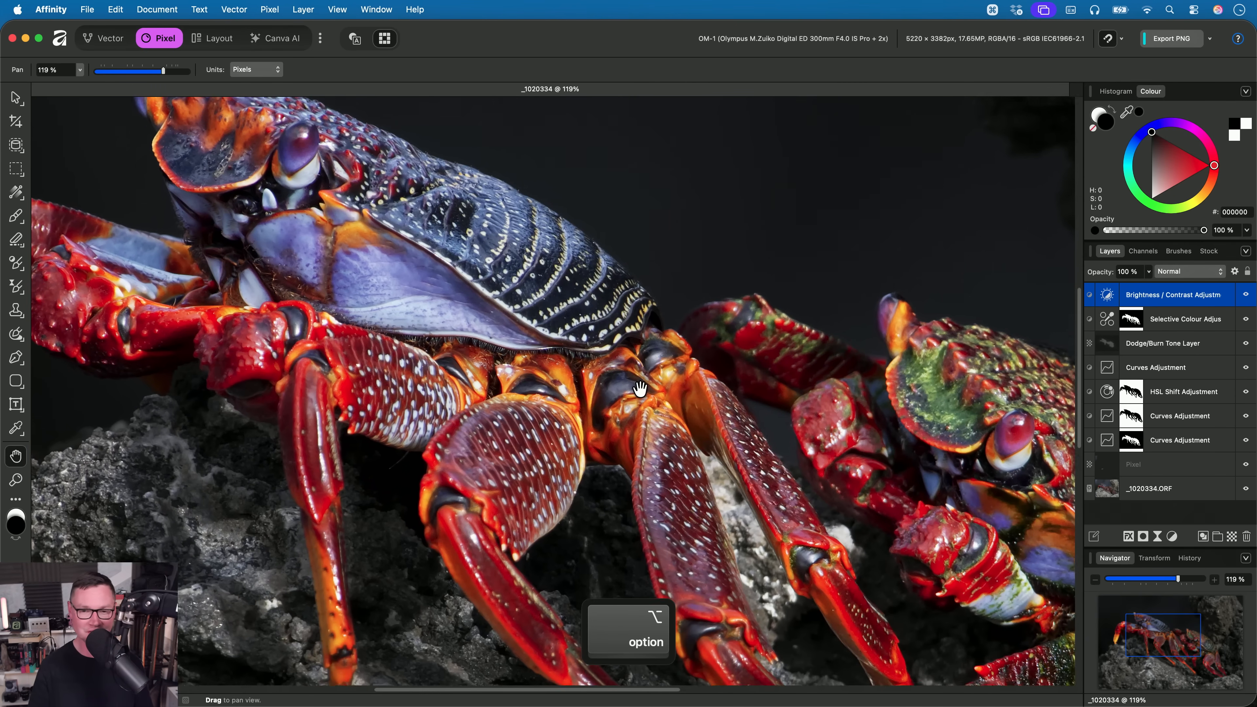
{"action": "scroll", "coordinate": [641, 390], "scroll_direction": "up", "scroll_amount": 1}
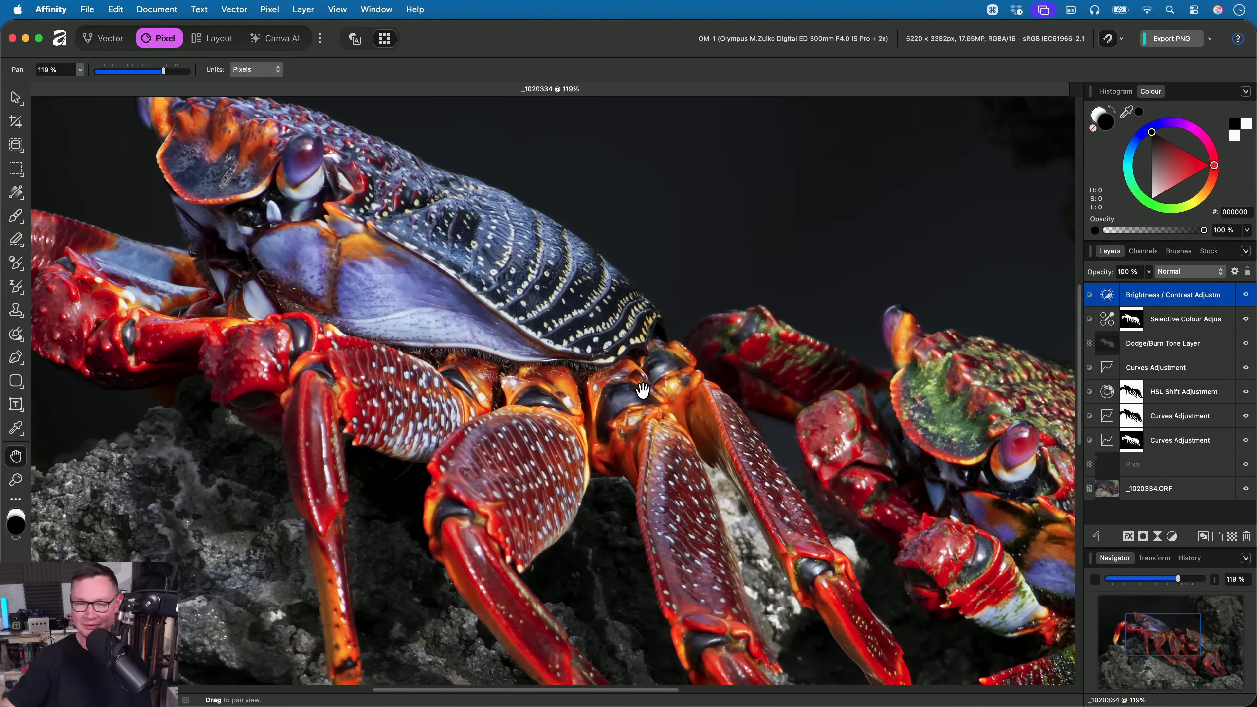
{"action": "scroll", "coordinate": [660, 432], "scroll_direction": "down", "scroll_amount": 3}
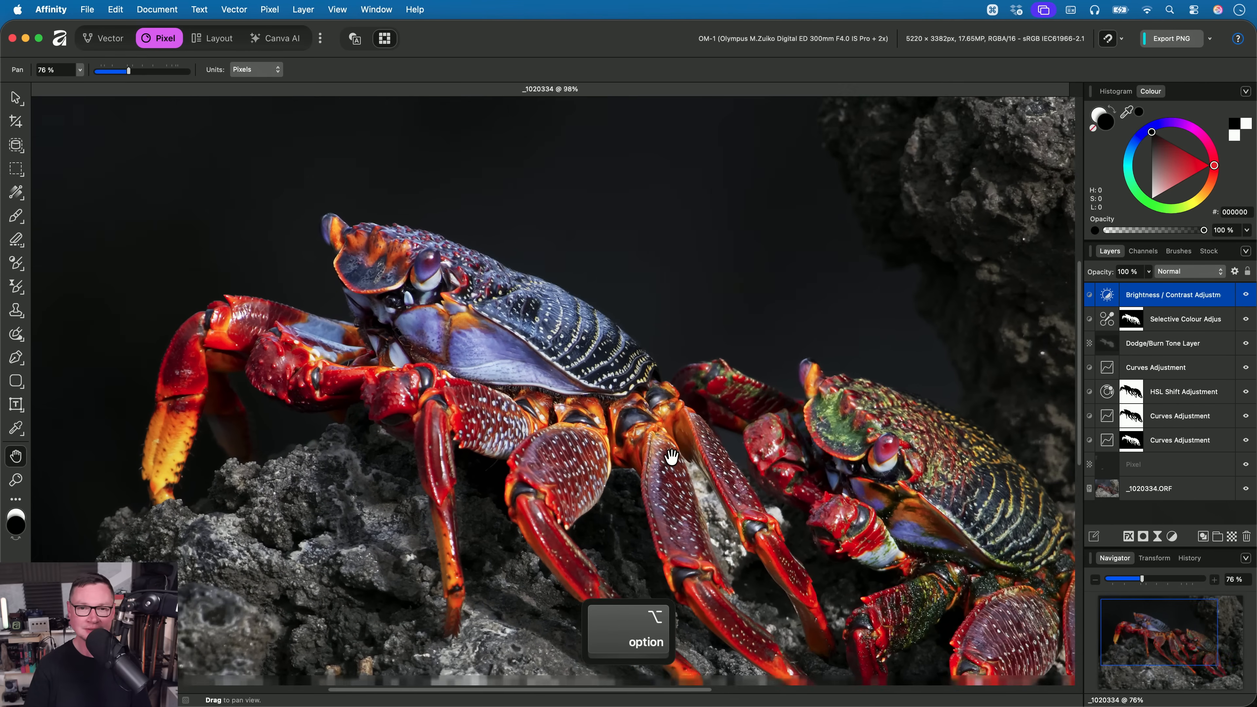
{"action": "scroll", "coordinate": [660, 432], "scroll_direction": "down", "scroll_amount": 2}
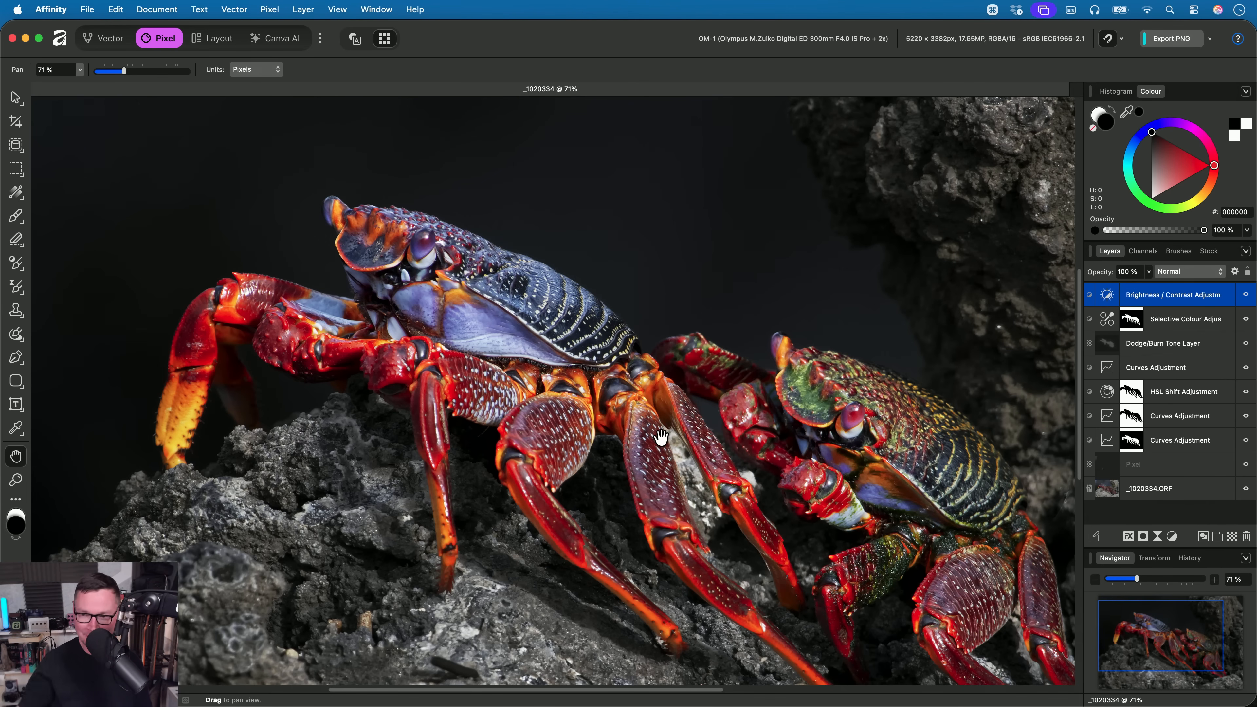
{"action": "left_click_drag", "start_coordinate": [736, 409], "coordinate": [737, 380]}
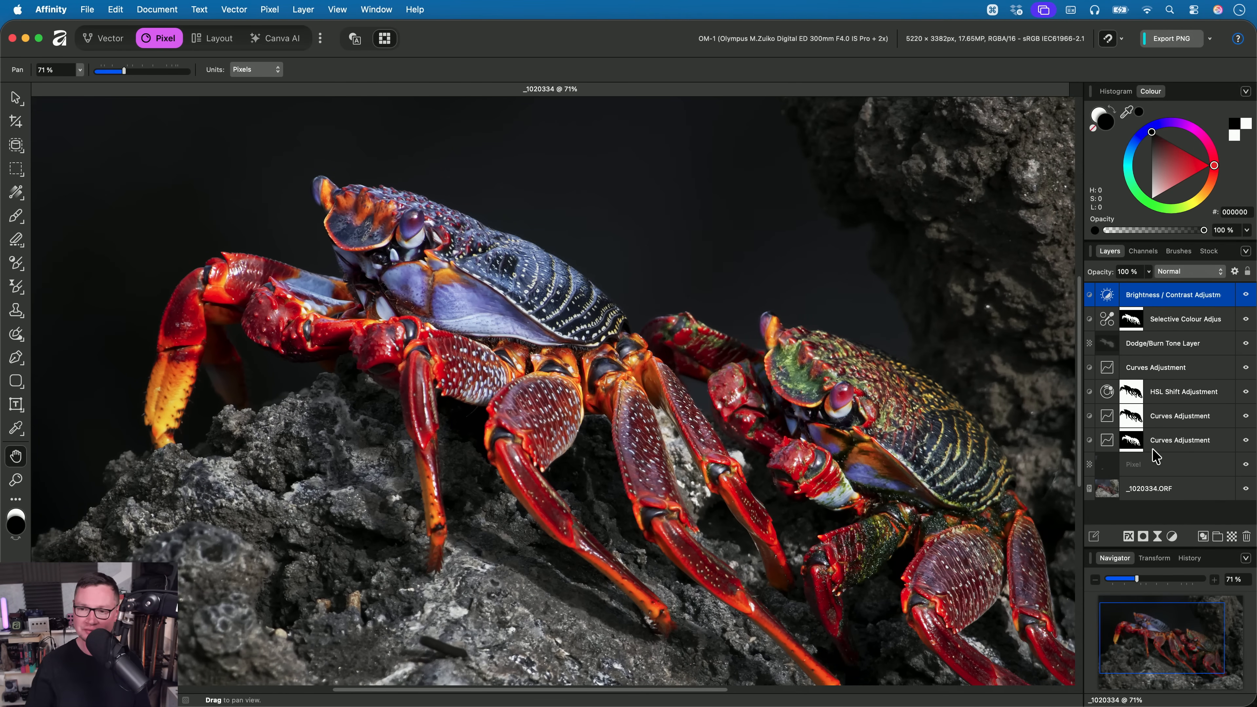
- Load the lowest Curves Adjustment's crab mask as a selection and add a live Texture filter masked to it
{"action": "left_click", "coordinate": [1135, 448], "text": "super"}
{"action": "left_click", "coordinate": [246, 8]}
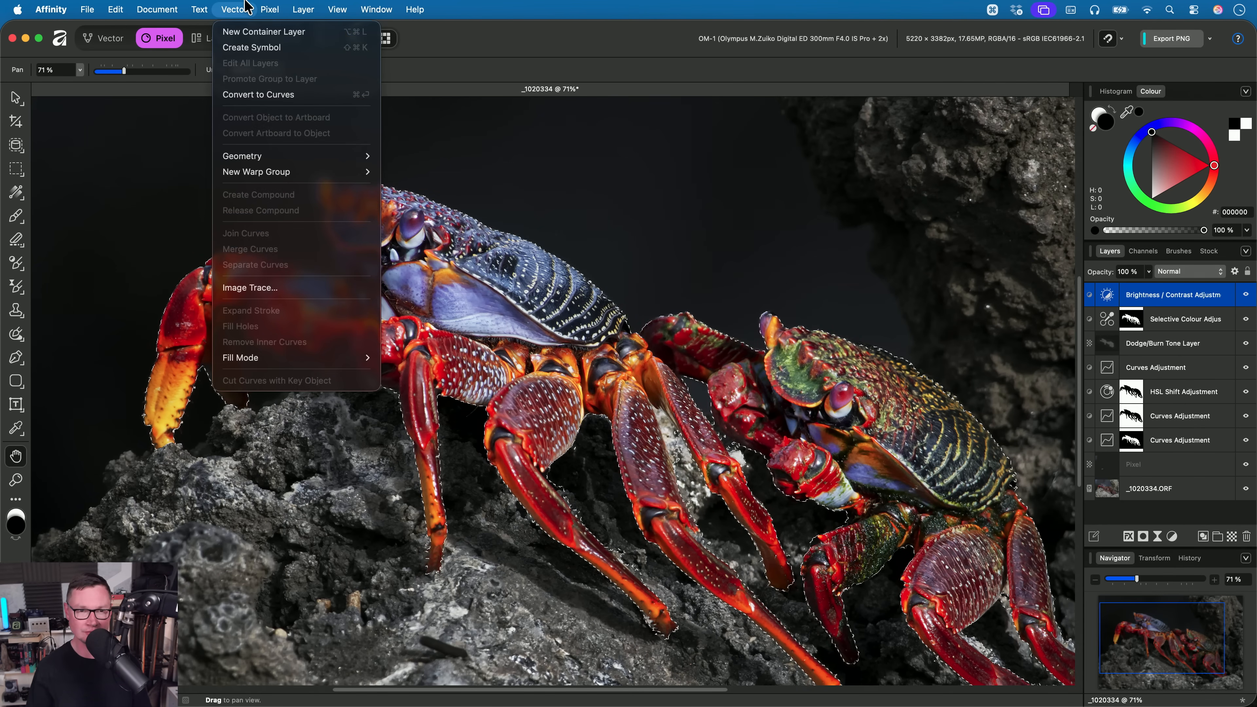
{"action": "mouse_move", "coordinate": [269, 10]}
{"action": "mouse_move", "coordinate": [347, 124]}
{"action": "mouse_move", "coordinate": [480, 140]}
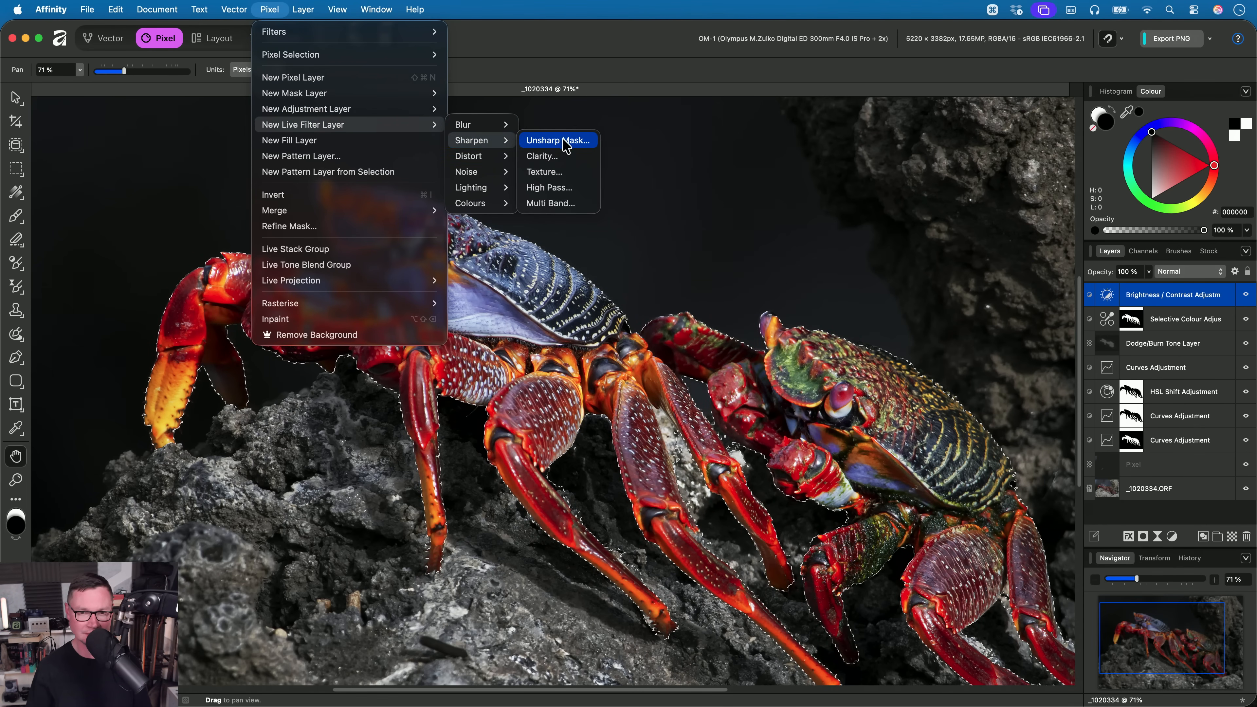
{"action": "left_click", "coordinate": [568, 171]}
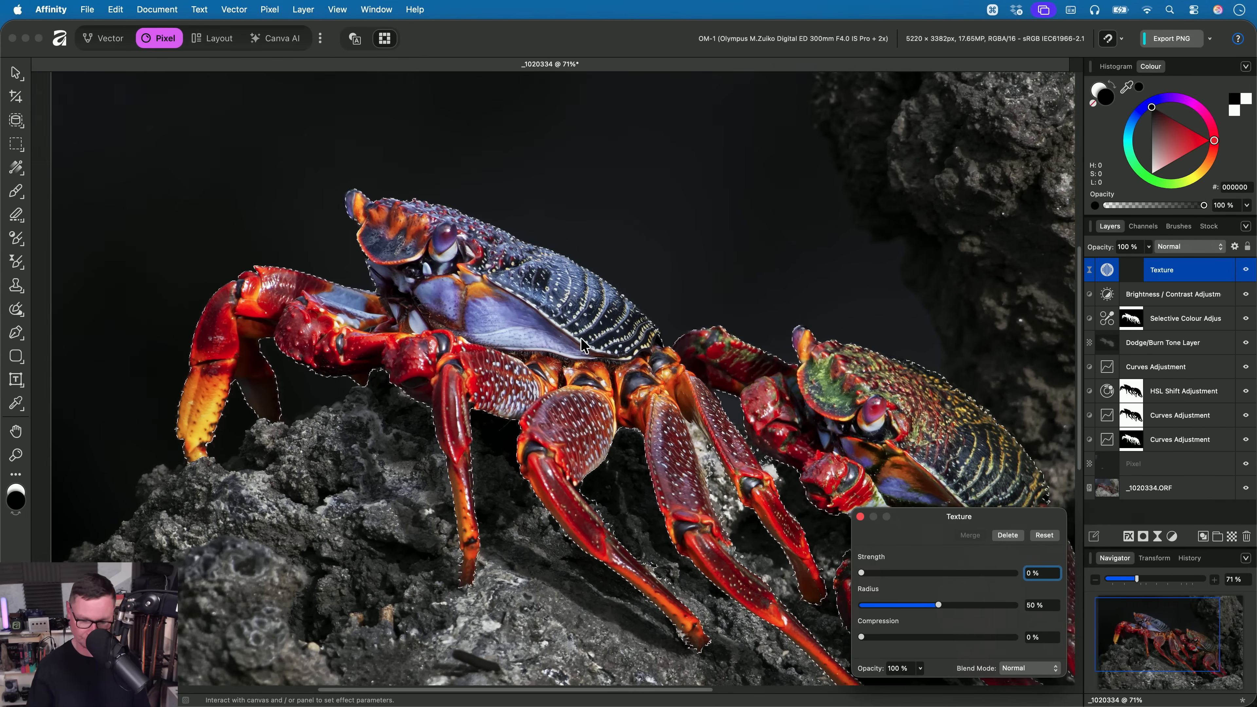
- Deselect the crabs and set the Texture filter's Strength to 100%
{"action": "scroll", "coordinate": [581, 339], "scroll_direction": "left", "scroll_amount": 2}
{"action": "scroll", "coordinate": [581, 339], "scroll_direction": "up", "scroll_amount": 2}
{"action": "key", "text": "super+d"}
{"action": "scroll", "coordinate": [528, 339], "scroll_direction": "up", "scroll_amount": 3}
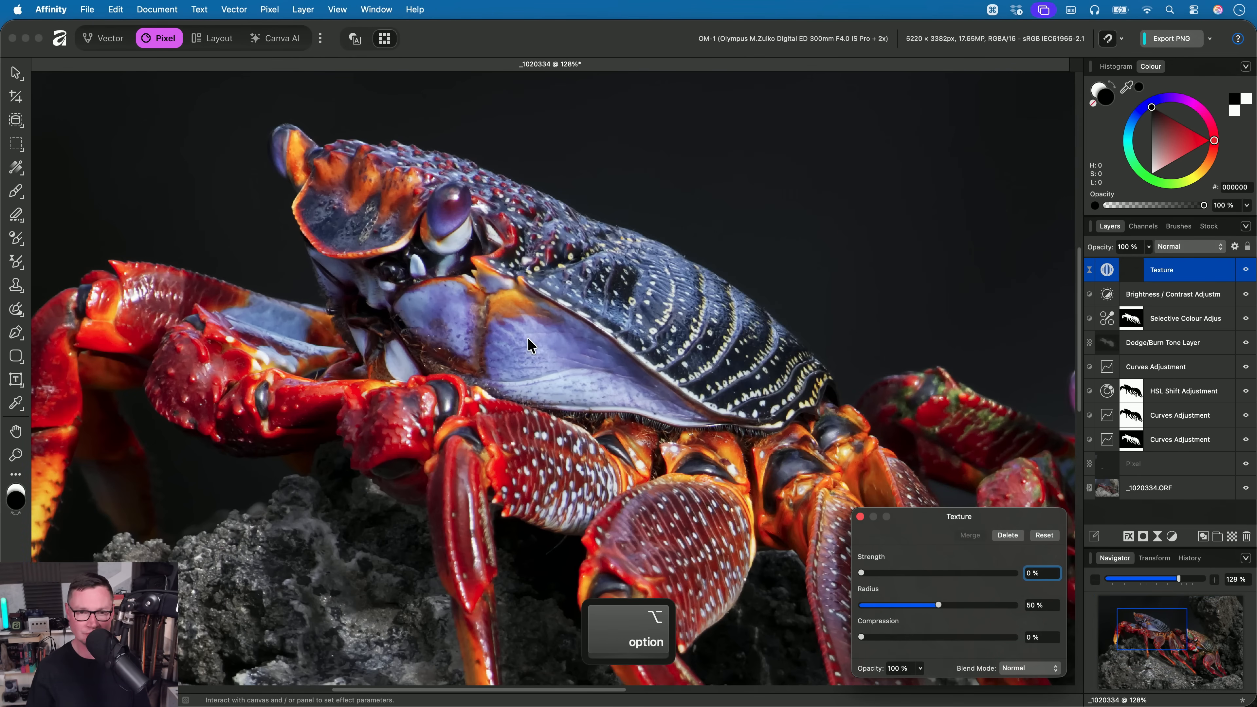
{"action": "left_click_drag", "start_coordinate": [527, 339], "coordinate": [492, 335]}
{"action": "left_click_drag", "start_coordinate": [861, 572], "coordinate": [1049, 585]}
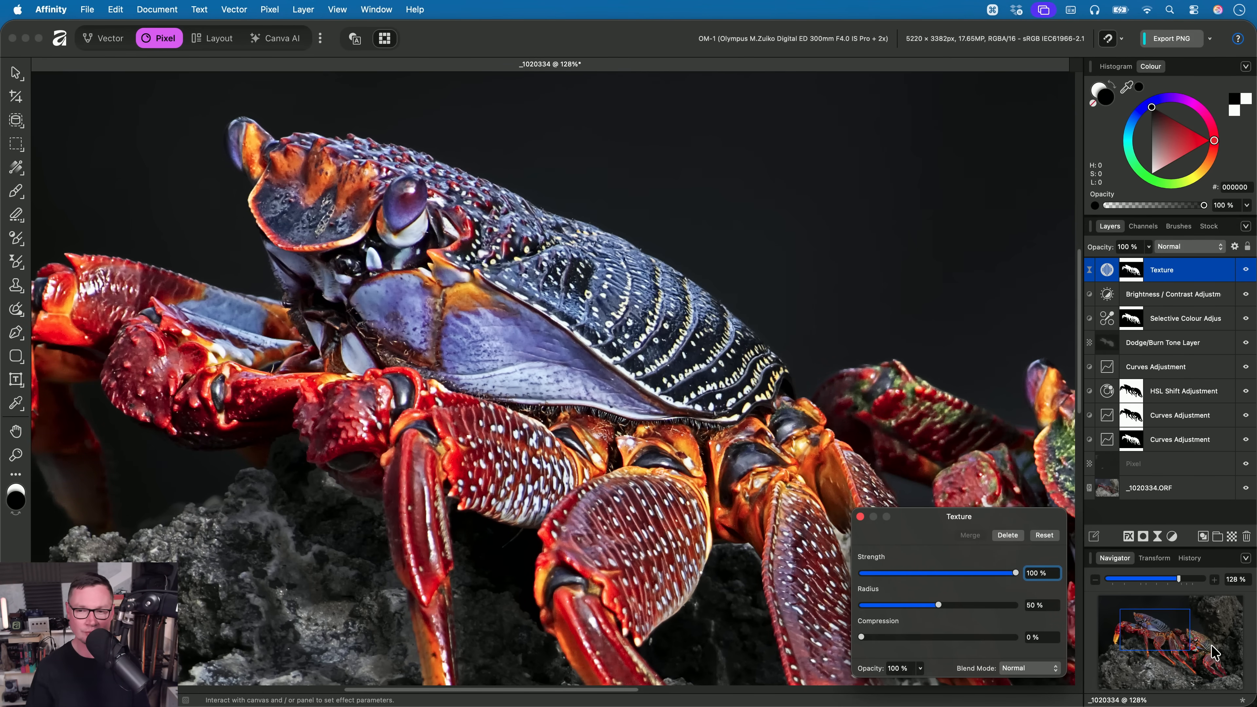
- Try varying the Texture filter's Radius and Compression on the crabs, returning them to 50% and 0%
{"action": "scroll", "coordinate": [696, 520], "scroll_direction": "down", "scroll_amount": 3}
{"action": "left_click_drag", "start_coordinate": [695, 515], "coordinate": [551, 370]}
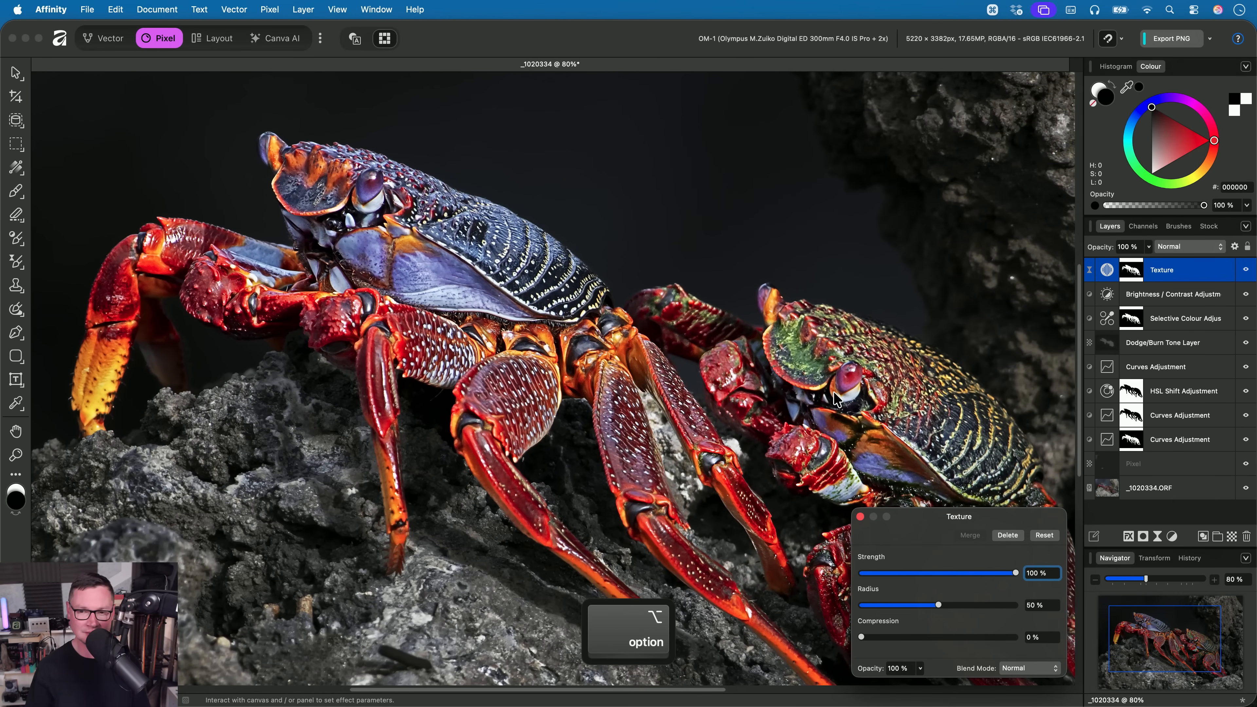
{"action": "left_click_drag", "start_coordinate": [675, 406], "coordinate": [635, 405]}
{"action": "left_click_drag", "start_coordinate": [483, 354], "coordinate": [575, 396]}
{"action": "scroll", "coordinate": [569, 399], "scroll_direction": "up", "scroll_amount": 2}
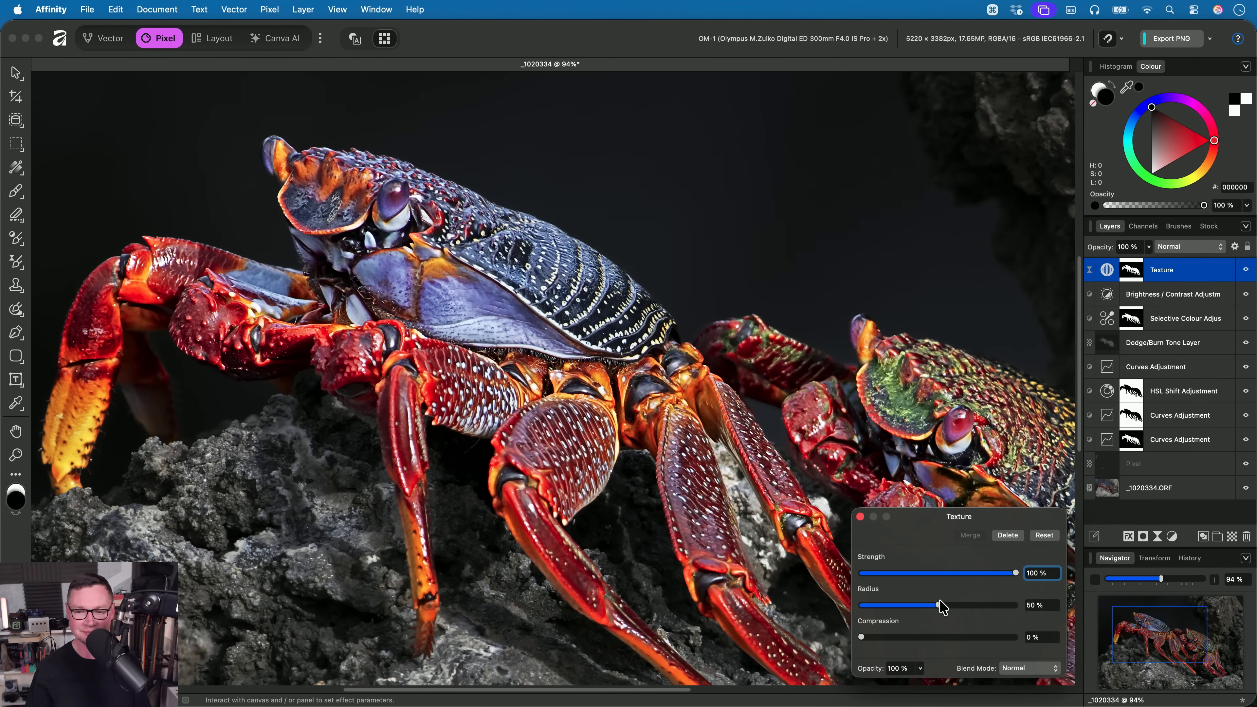
{"action": "mouse_move", "coordinate": [937, 605]}
{"action": "left_mouse_down"}
{"action": "mouse_move", "coordinate": [827, 621]}
{"action": "mouse_move", "coordinate": [1009, 619]}
{"action": "mouse_move", "coordinate": [807, 622]}
{"action": "mouse_move", "coordinate": [939, 614]}
{"action": "left_mouse_up"}
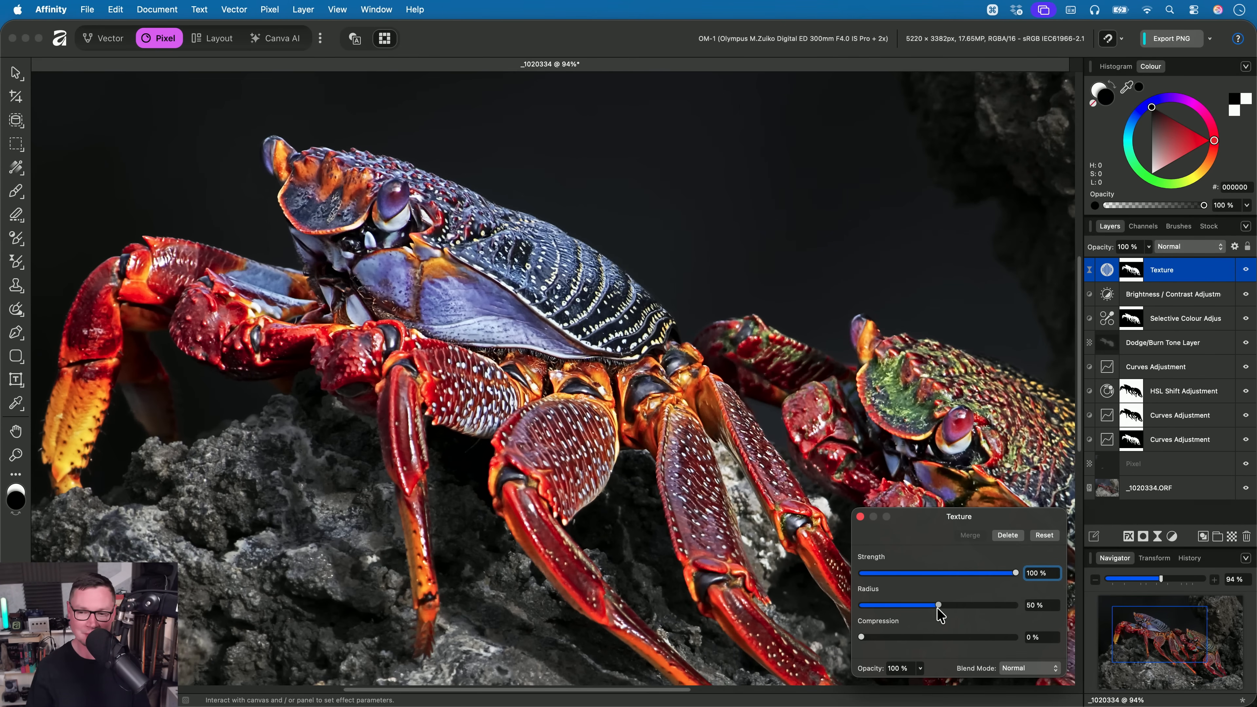
{"action": "left_click_drag", "start_coordinate": [861, 637], "coordinate": [1040, 649]}
{"action": "left_click_drag", "start_coordinate": [863, 637], "coordinate": [797, 667]}
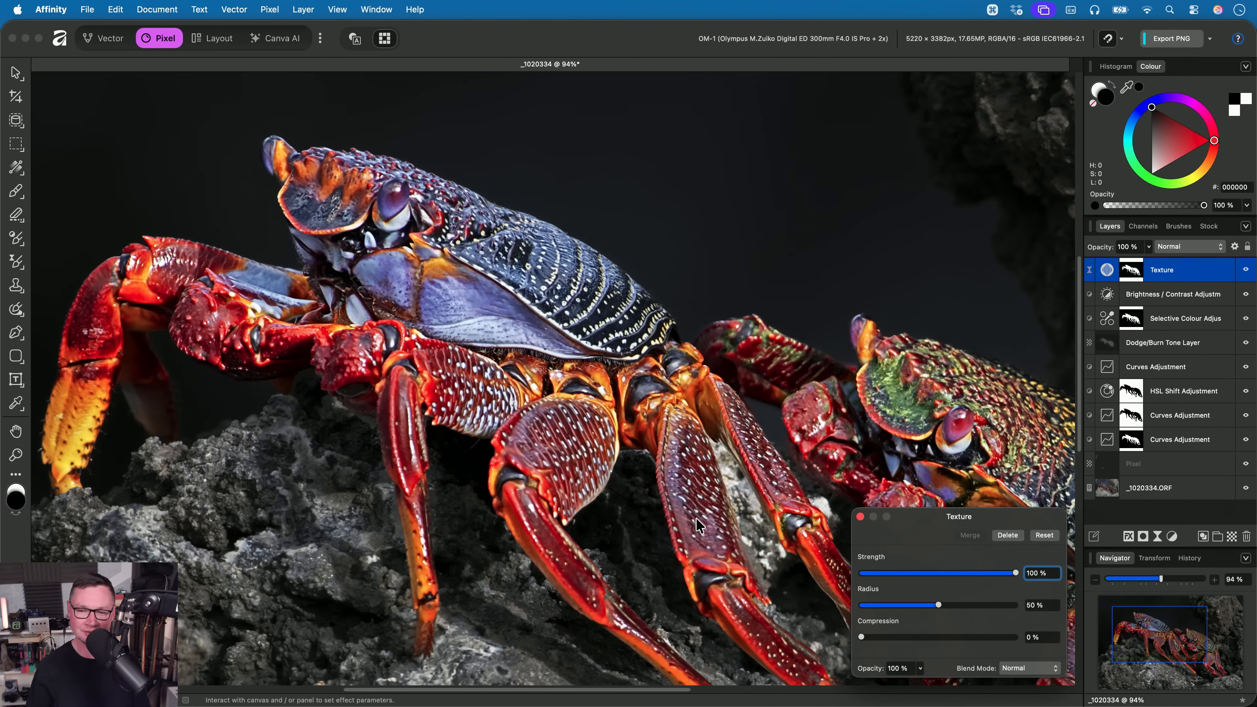
- Close the Texture filter settings and toggle the filter's visibility to compare the crabs before and after sharpening
{"action": "key", "text": "Escape"}
{"action": "left_click", "coordinate": [1238, 295]}
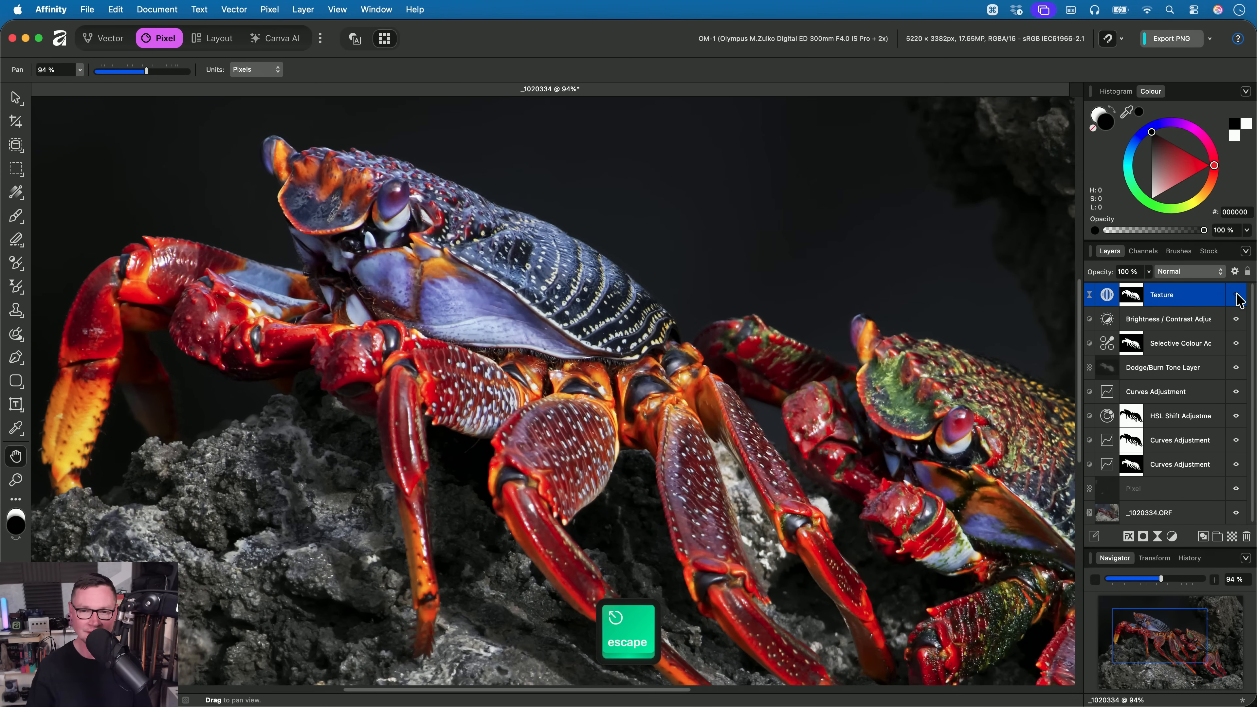
{"action": "left_click", "coordinate": [1239, 294]}
{"action": "left_click", "coordinate": [1238, 294]}
{"action": "left_click", "coordinate": [1238, 295]}
{"action": "scroll", "coordinate": [580, 439], "scroll_direction": "down", "scroll_amount": 3}
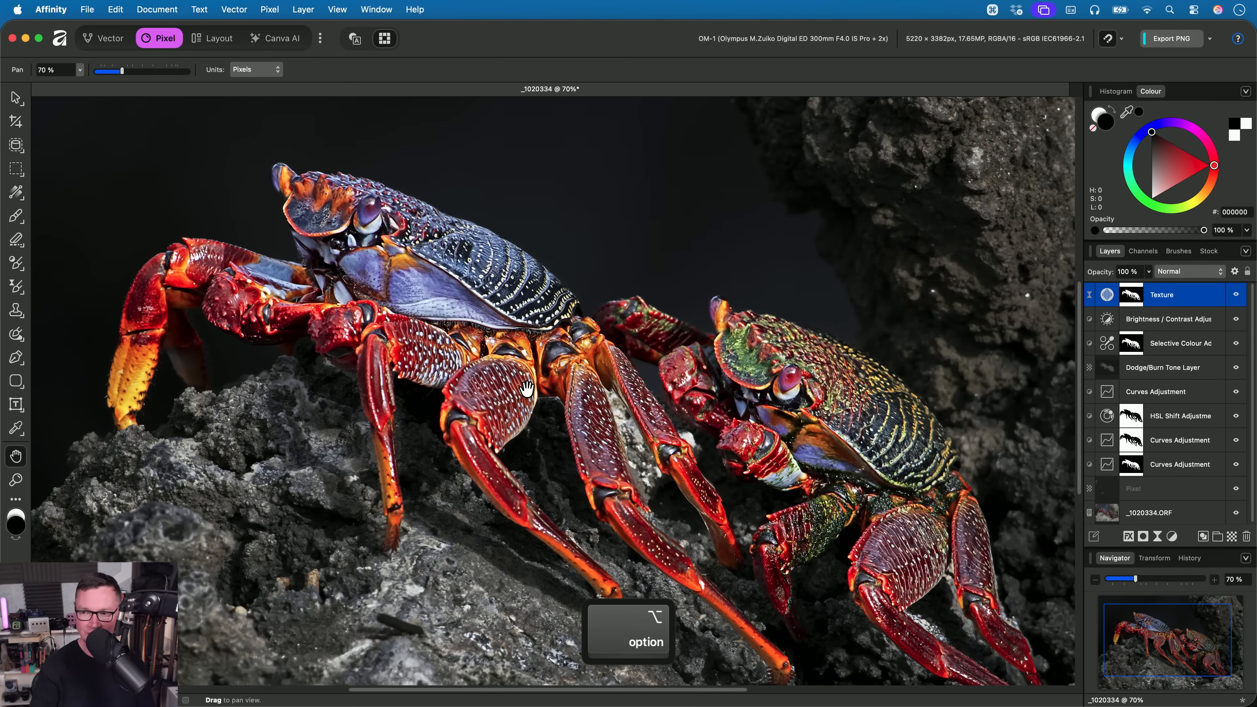
- Close the crab document without saving and open _1040287.af from the 02. Texture Filter folder in Finder
{"action": "key", "text": "super+w"}
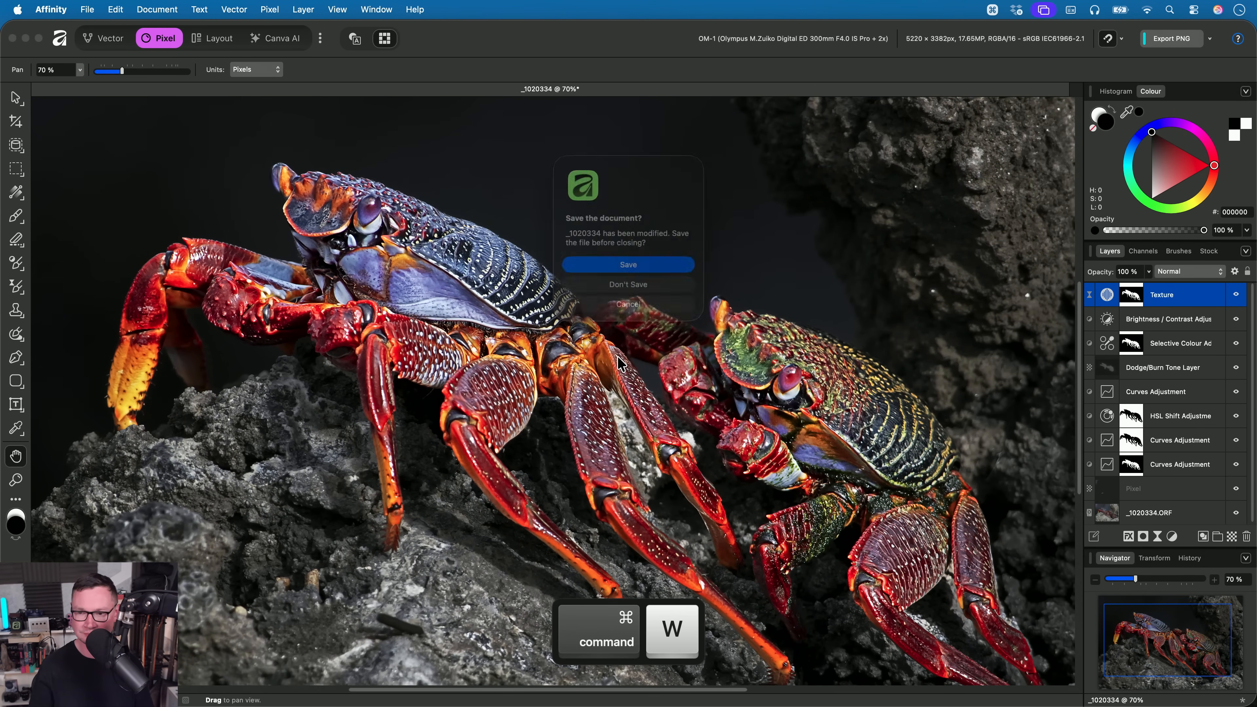
{"action": "left_click", "coordinate": [632, 297]}
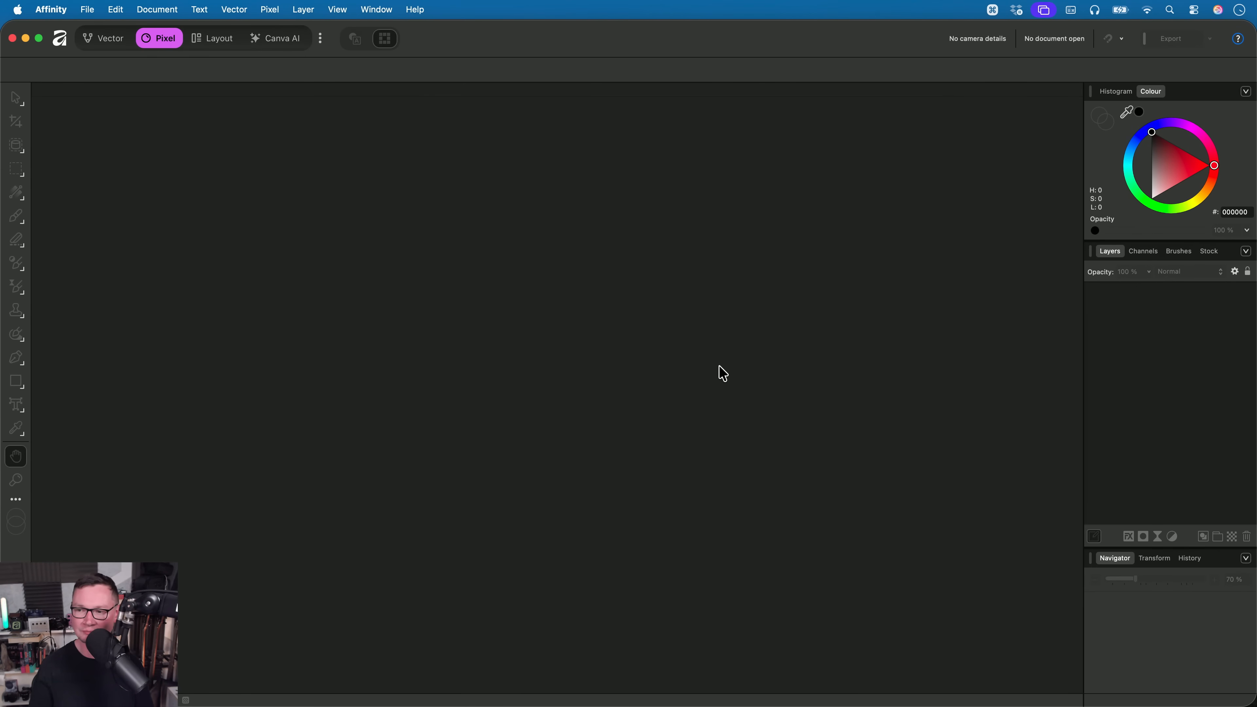
{"action": "key", "text": "super+Tab"}
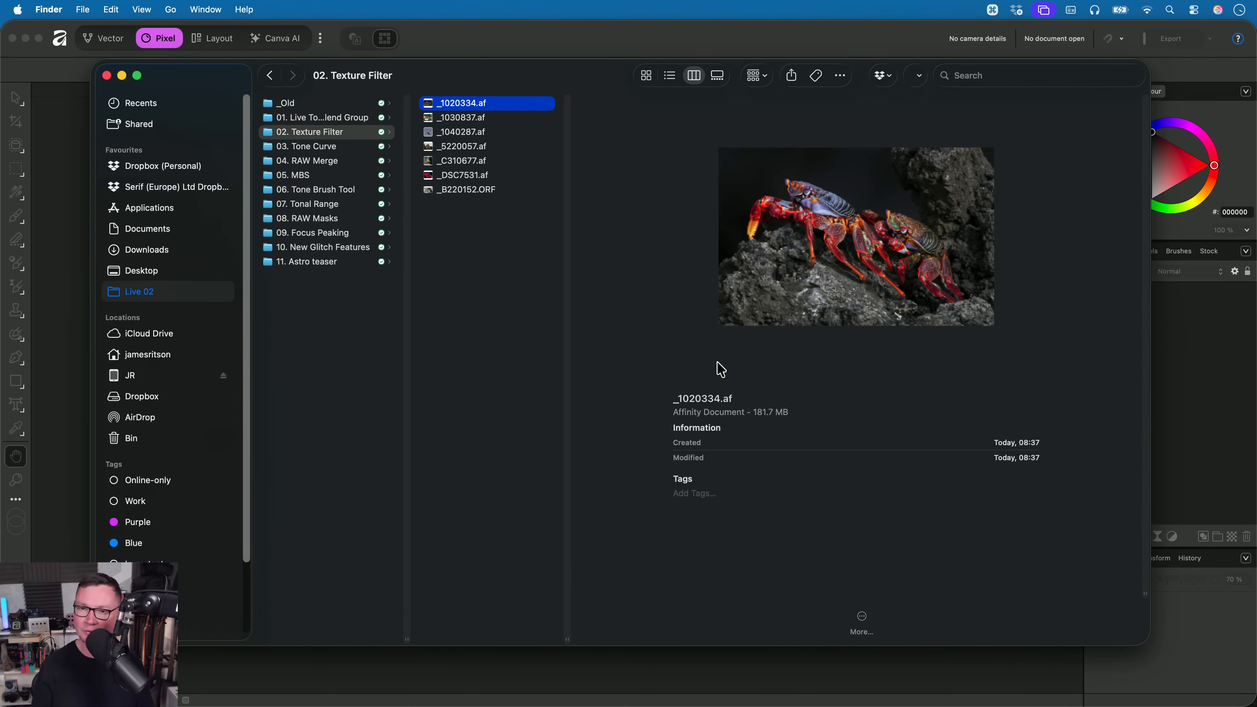
{"action": "key", "text": "Down"}
{"action": "key", "text": "Down"}
{"action": "key", "text": "Down"}
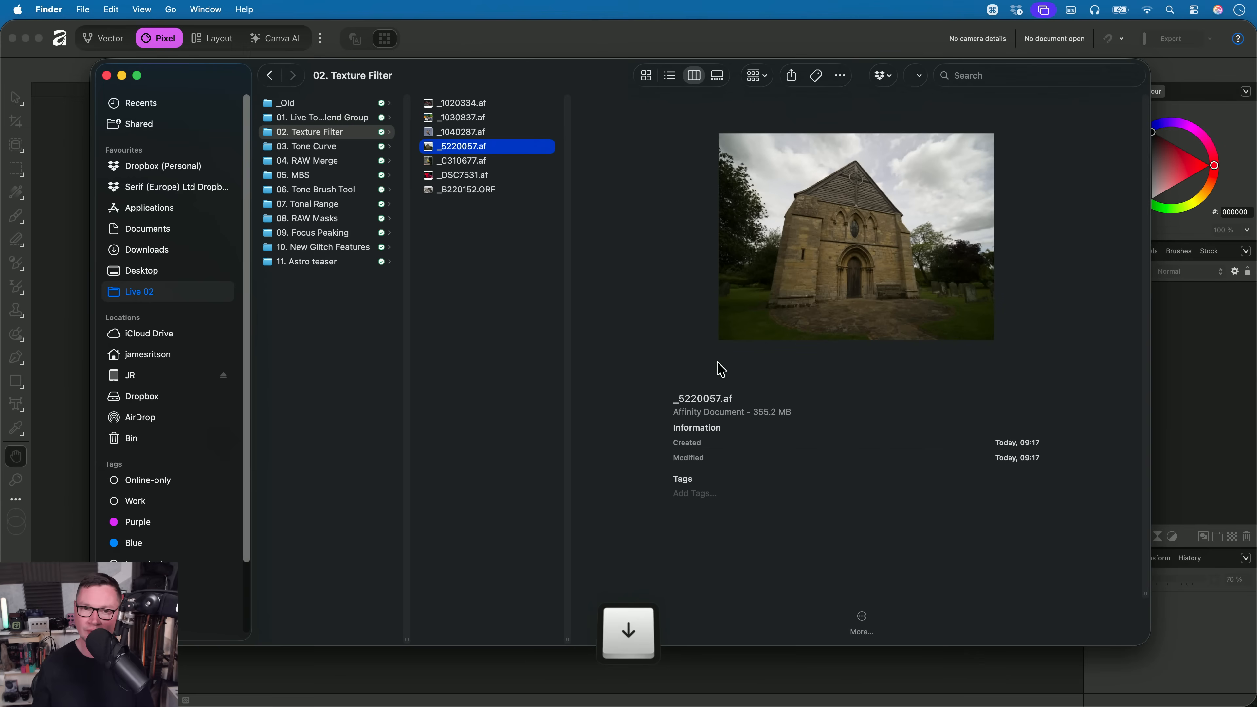
{"action": "key", "text": "Up"}
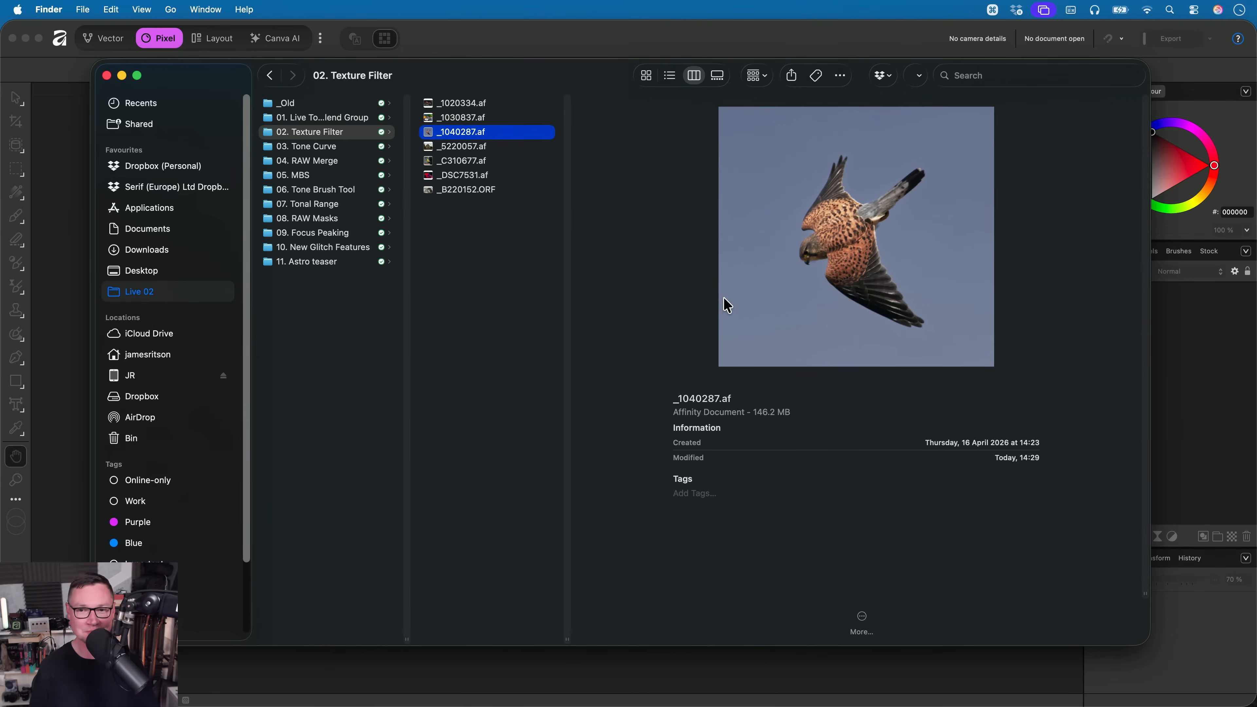
{"action": "key", "text": "Down"}
{"action": "key", "text": "Up"}
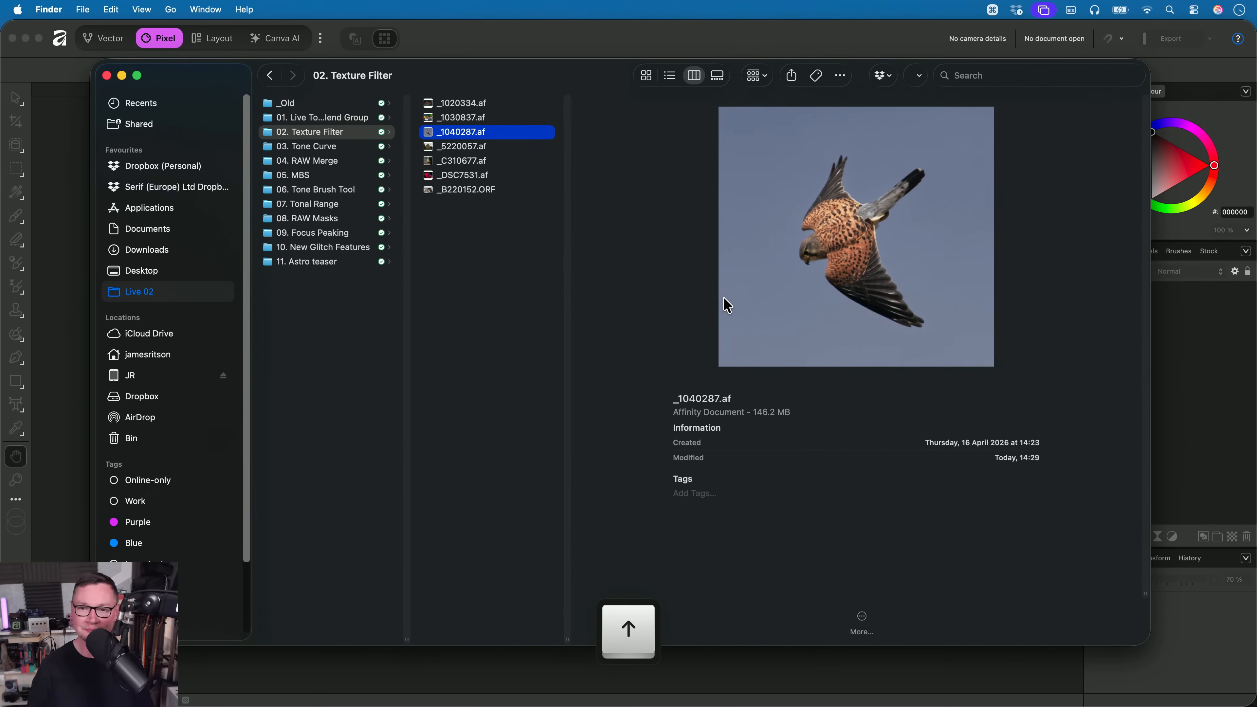
{"action": "key", "text": "super+Down"}
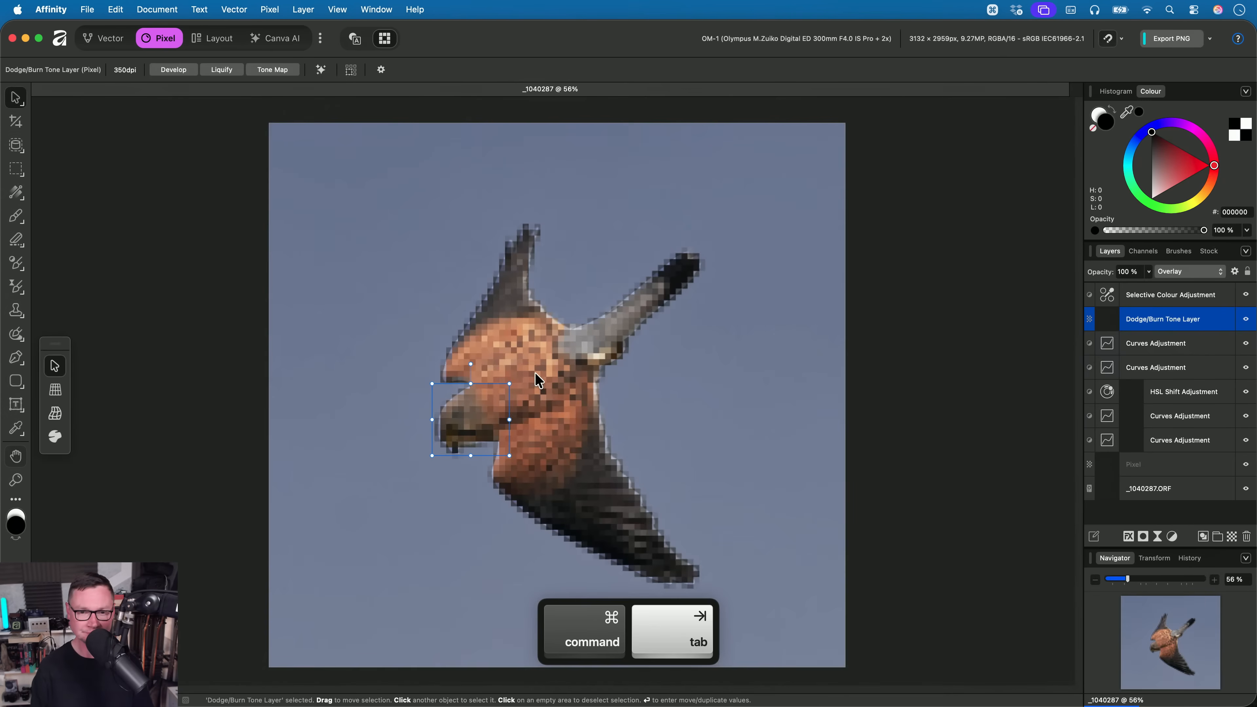
- Examine the kestrel's head and feather detail up close before any texture sharpening is applied
{"action": "key", "text": "h"}
{"action": "scroll", "coordinate": [491, 419], "scroll_direction": "up", "scroll_amount": 10}
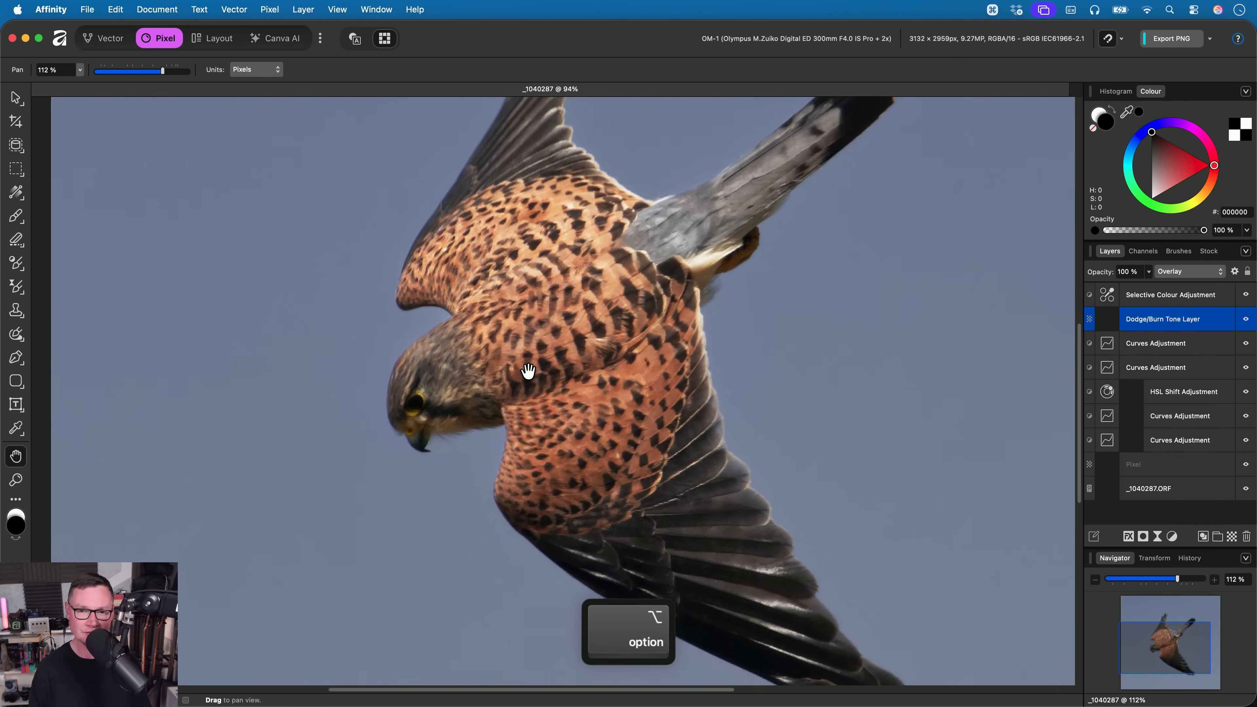
{"action": "left_click_drag", "start_coordinate": [575, 370], "coordinate": [556, 407]}
{"action": "scroll", "coordinate": [573, 360], "scroll_direction": "up", "scroll_amount": 10}
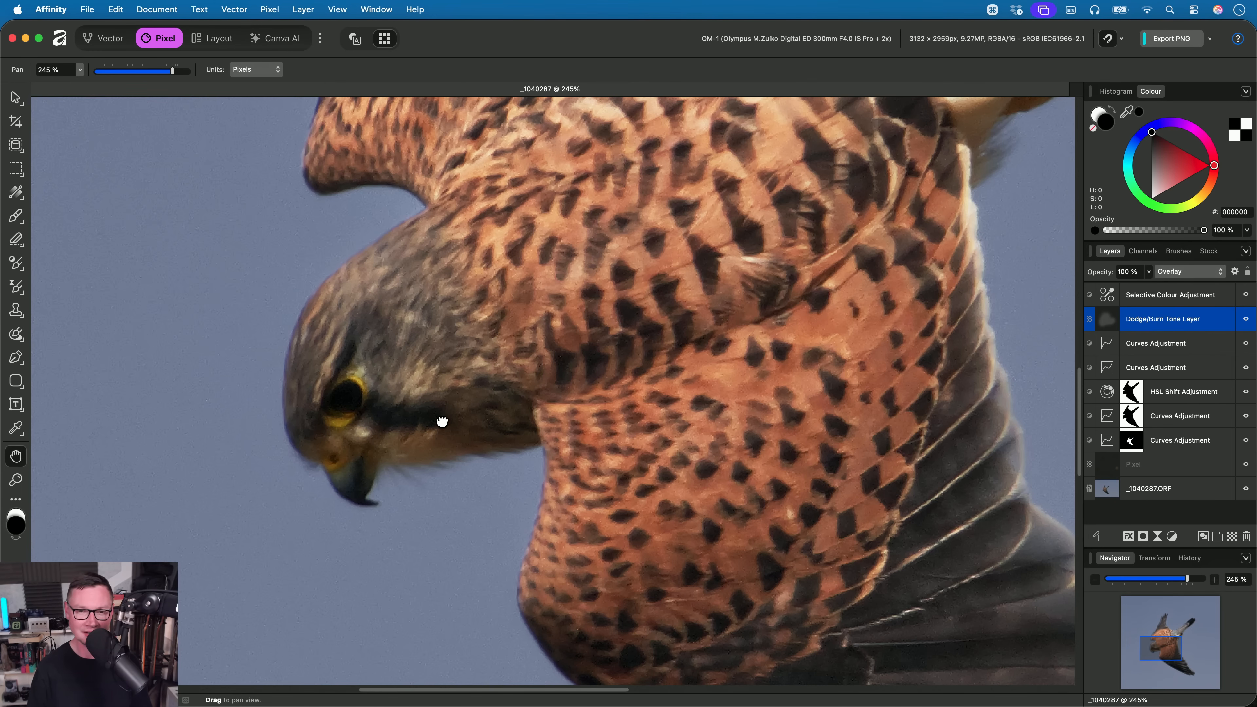
{"action": "left_click_drag", "start_coordinate": [442, 421], "coordinate": [511, 397]}
{"action": "scroll", "coordinate": [482, 444], "scroll_direction": "down", "scroll_amount": 5, "text": "alt"}
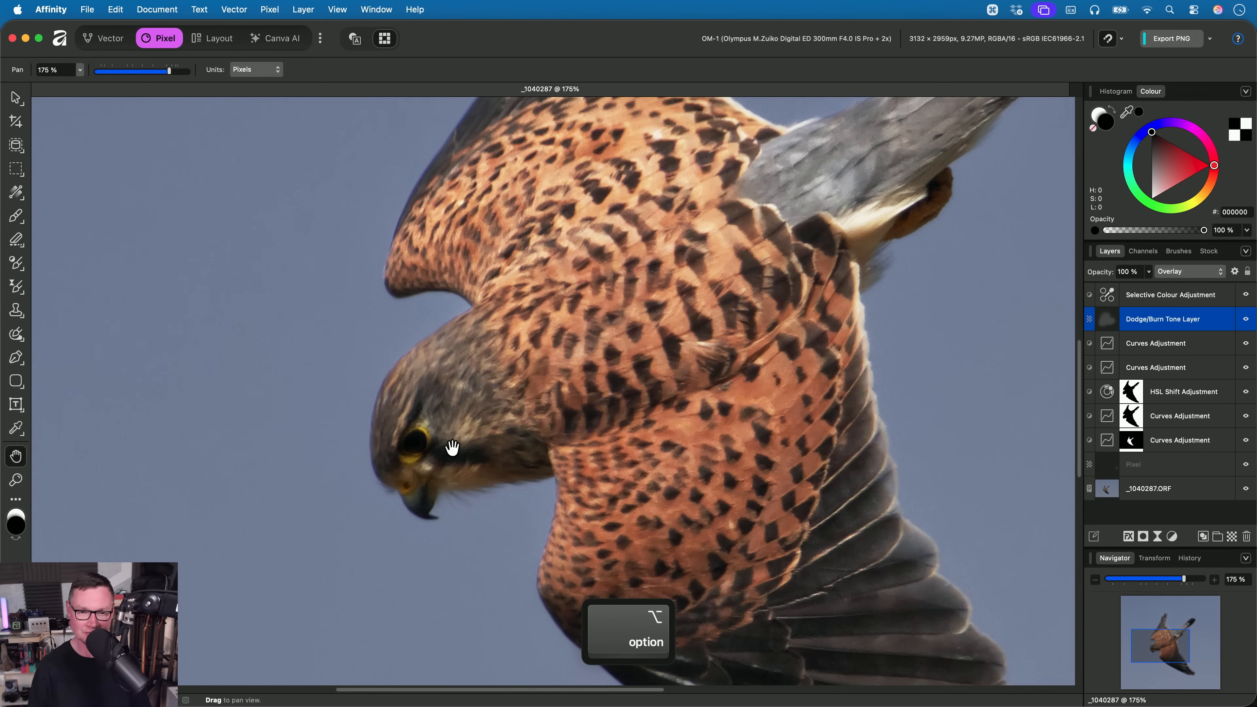
{"action": "scroll", "coordinate": [466, 479], "scroll_direction": "up", "scroll_amount": 1, "text": "alt"}
{"action": "left_click_drag", "start_coordinate": [466, 479], "coordinate": [510, 403]}
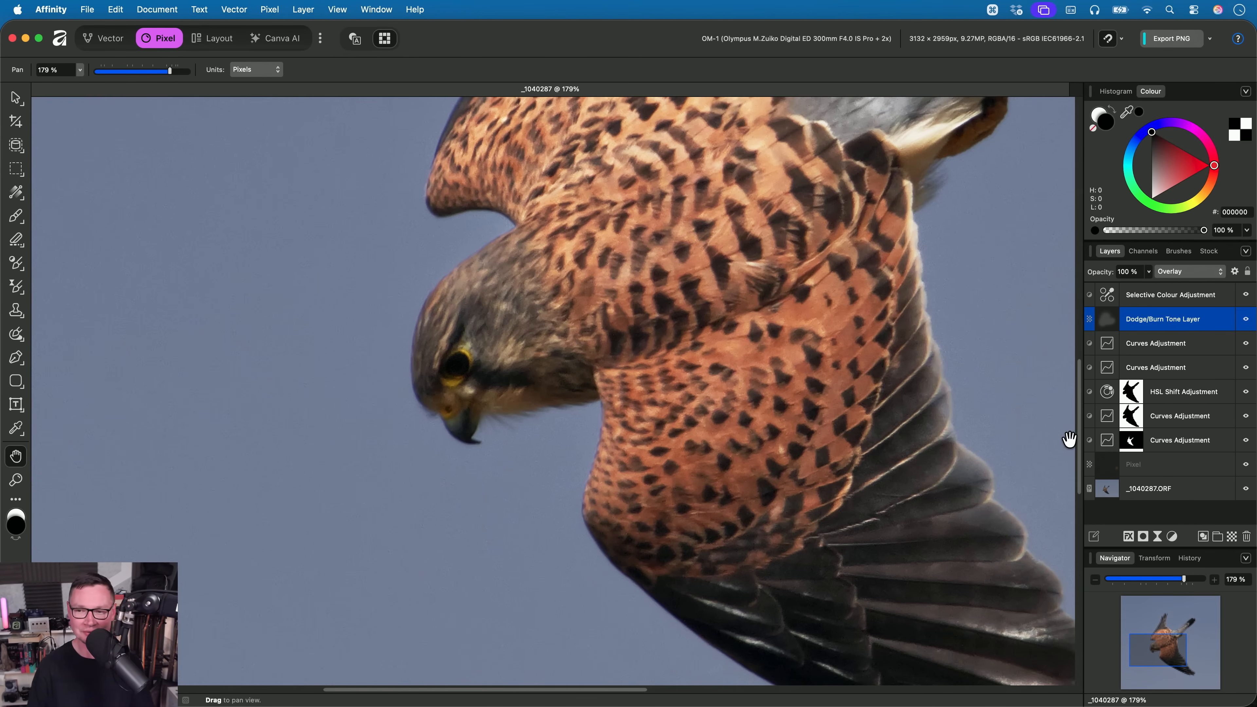
- Hide and show all layers above the raw image together to compare the kestrel with and without its edits
{"action": "left_click", "coordinate": [1153, 287]}
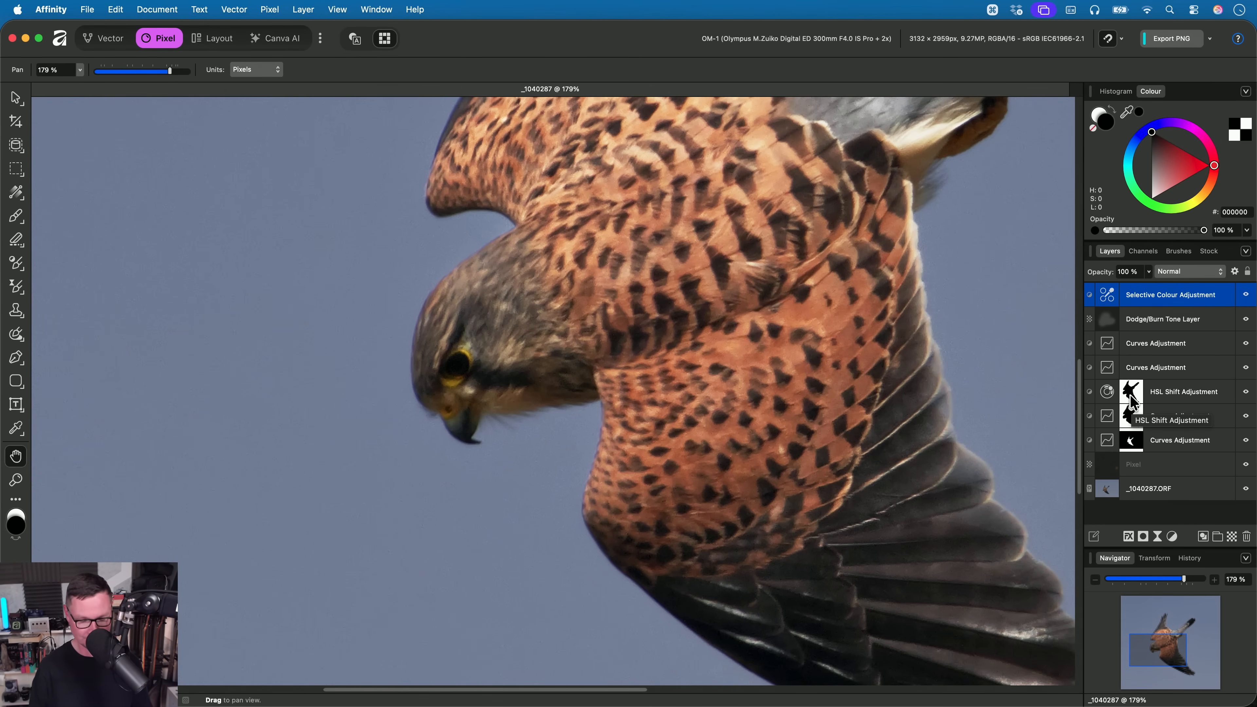
{"action": "scroll", "coordinate": [687, 417], "scroll_direction": "down", "scroll_amount": 5, "text": "alt"}
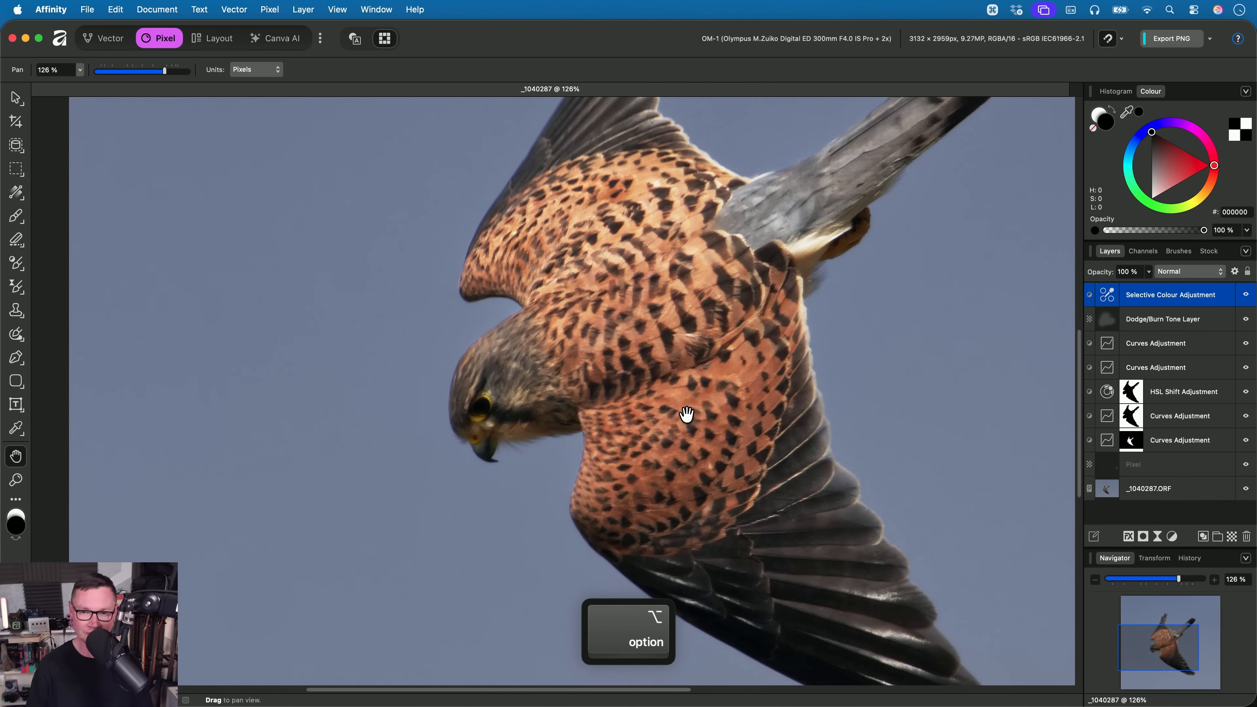
{"action": "left_click", "coordinate": [1206, 464], "text": "shift"}
{"action": "left_click", "coordinate": [1246, 295]}
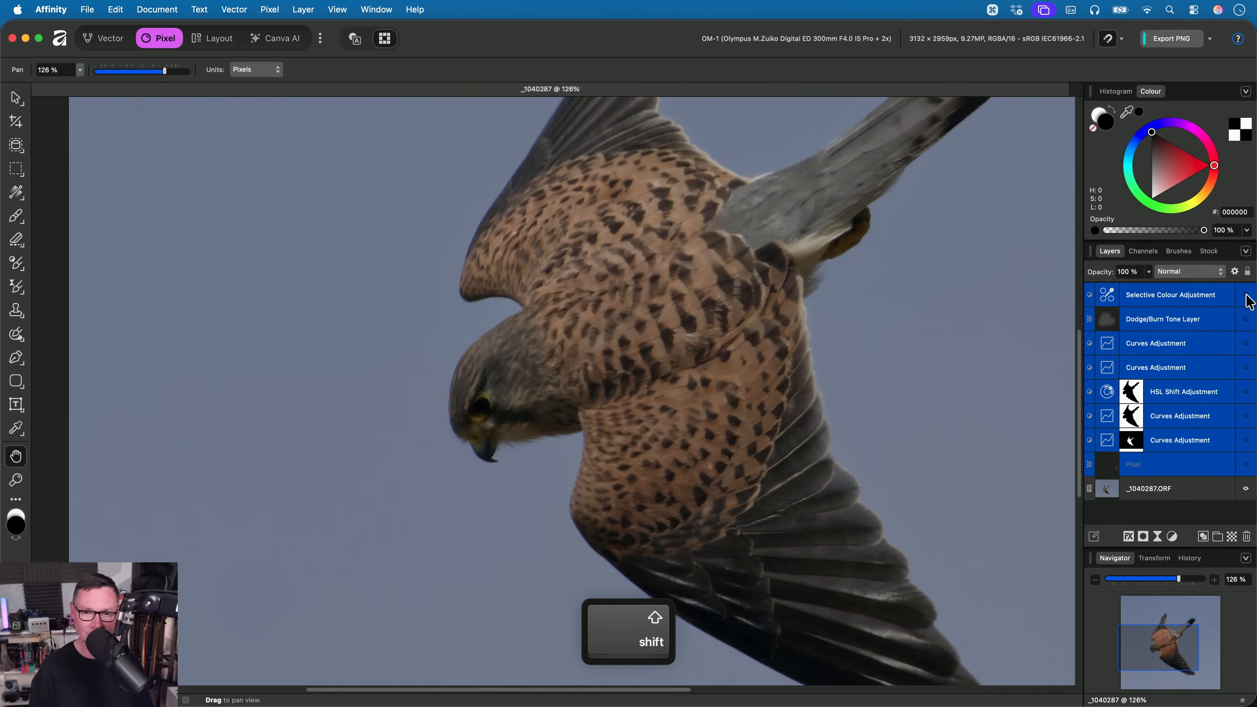
{"action": "left_click_drag", "start_coordinate": [863, 346], "coordinate": [784, 388]}
{"action": "scroll", "coordinate": [768, 373], "scroll_direction": "down", "scroll_amount": 1, "text": "alt"}
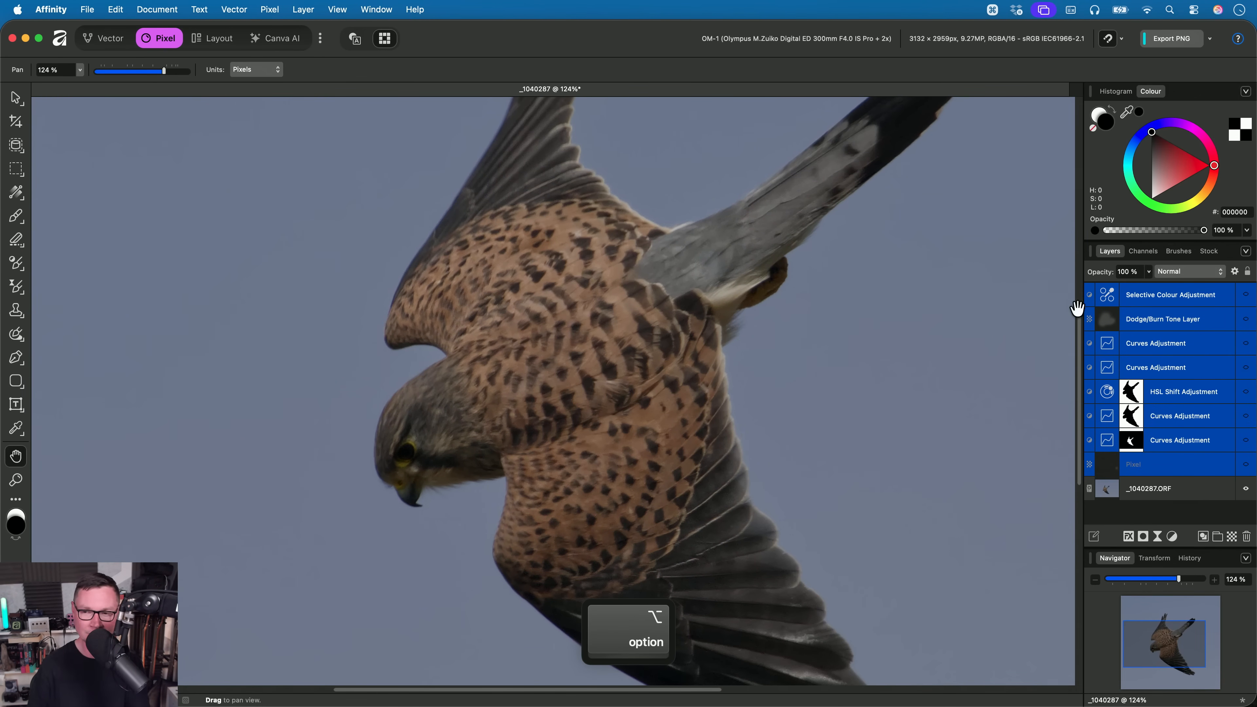
{"action": "left_click", "coordinate": [1246, 295]}
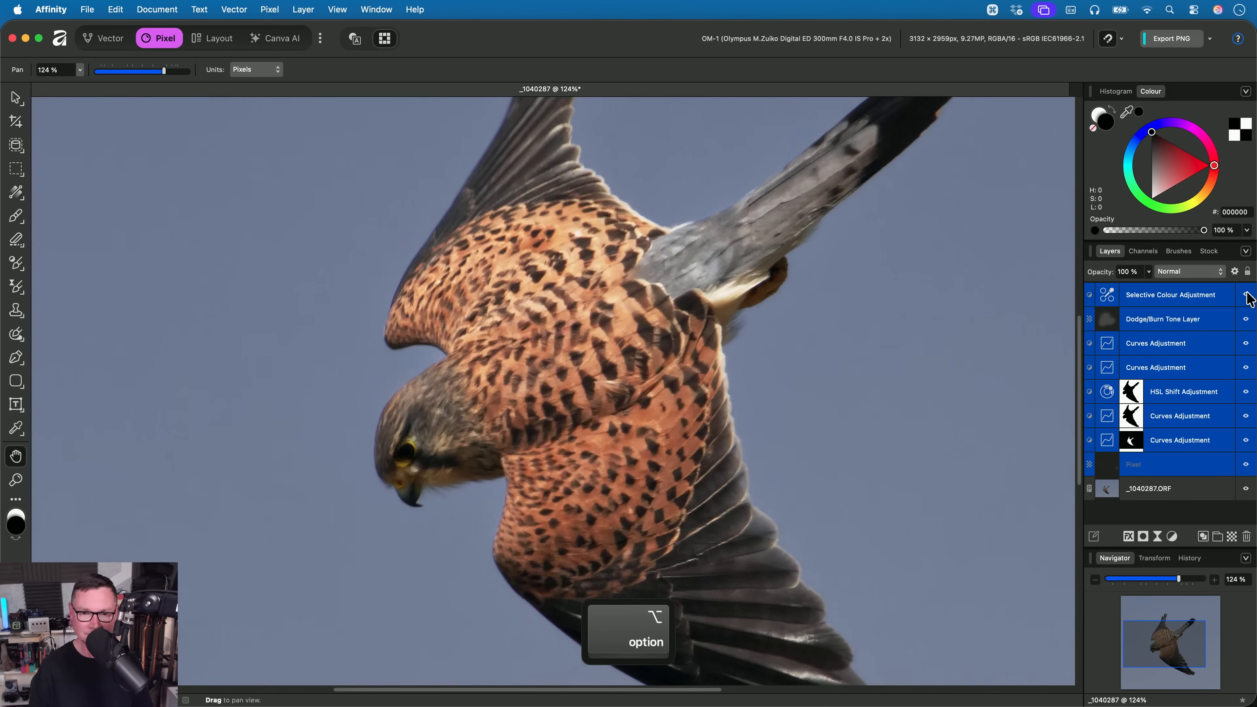
- Load the lowest Curves Adjustment's bird mask as a selection and add a live Texture filter above the Selective Colour Adjustment
{"action": "left_click", "coordinate": [1187, 303]}
{"action": "left_click", "coordinate": [1132, 445], "text": "super"}
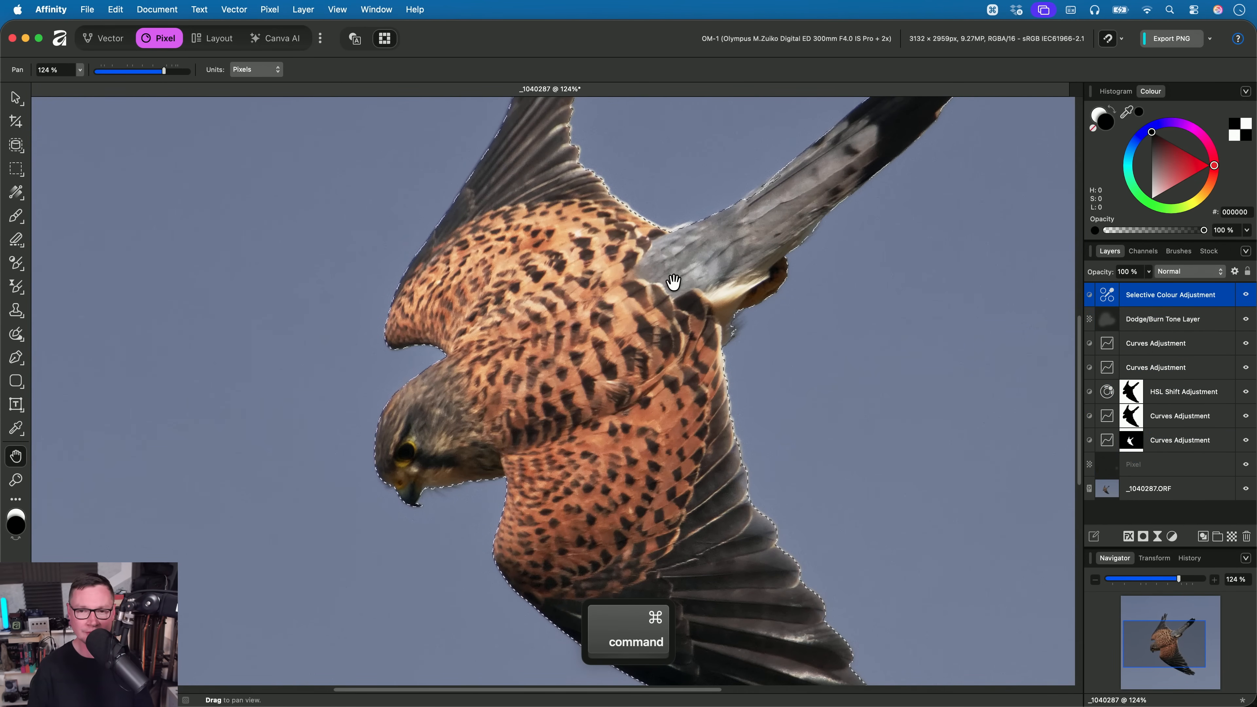
{"action": "left_click", "coordinate": [270, 10]}
{"action": "mouse_move", "coordinate": [421, 124]}
{"action": "mouse_move", "coordinate": [475, 140]}
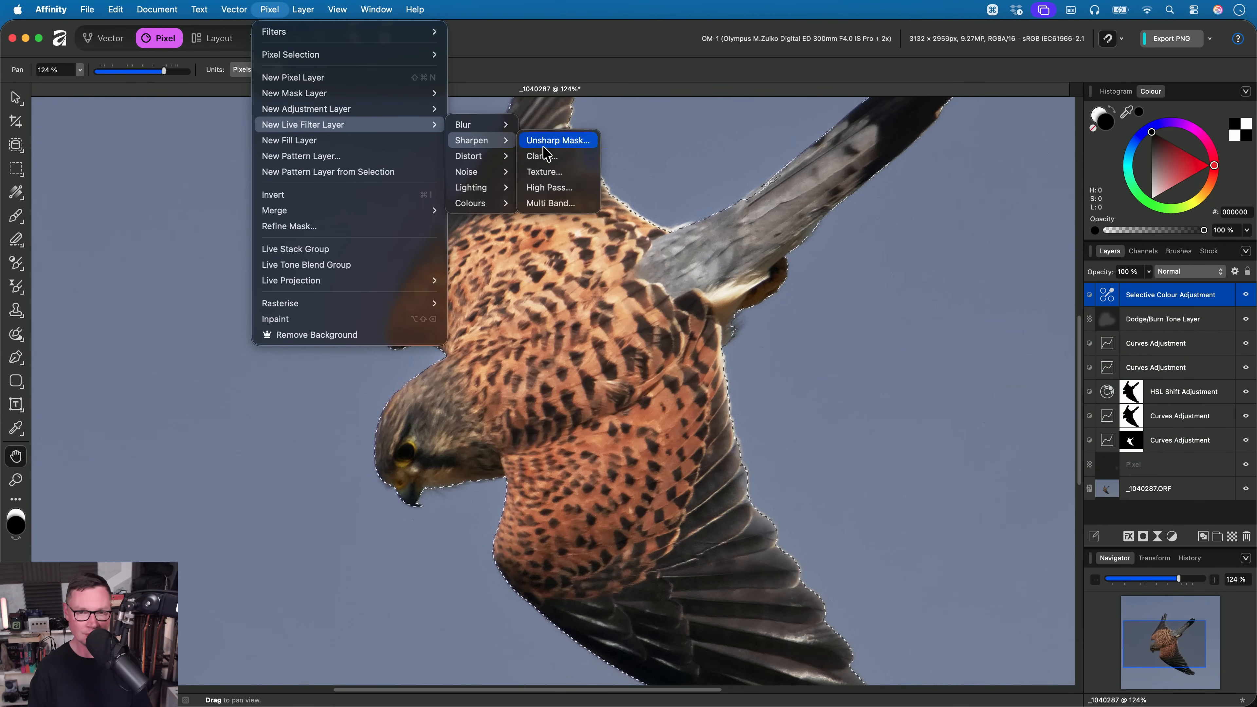
{"action": "left_click", "coordinate": [554, 171]}
{"action": "scroll", "coordinate": [542, 337], "scroll_direction": "up", "scroll_amount": 2}
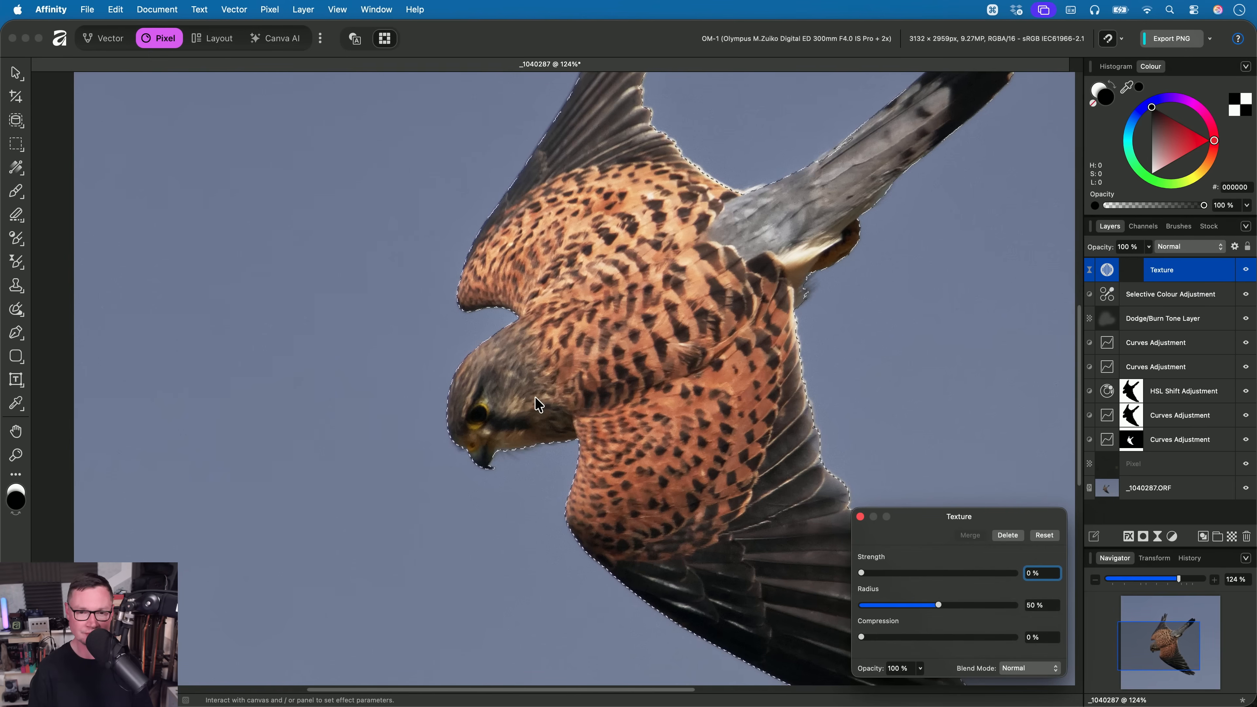
- Deselect the kestrel and set the Texture filter to 58% Strength, 27% Radius and 24% Compression
{"action": "key", "text": "super+d"}
{"action": "left_click_drag", "start_coordinate": [886, 575], "coordinate": [1022, 585]}
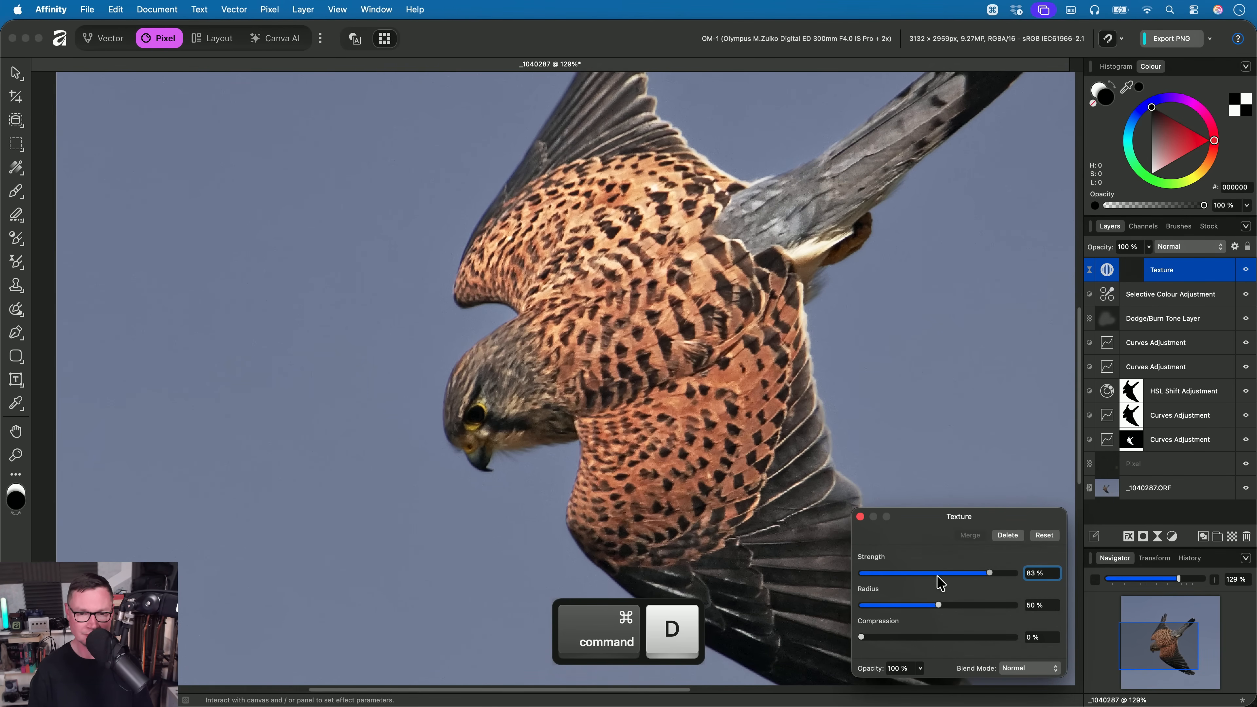
{"action": "left_click_drag", "start_coordinate": [867, 639], "coordinate": [903, 608]}
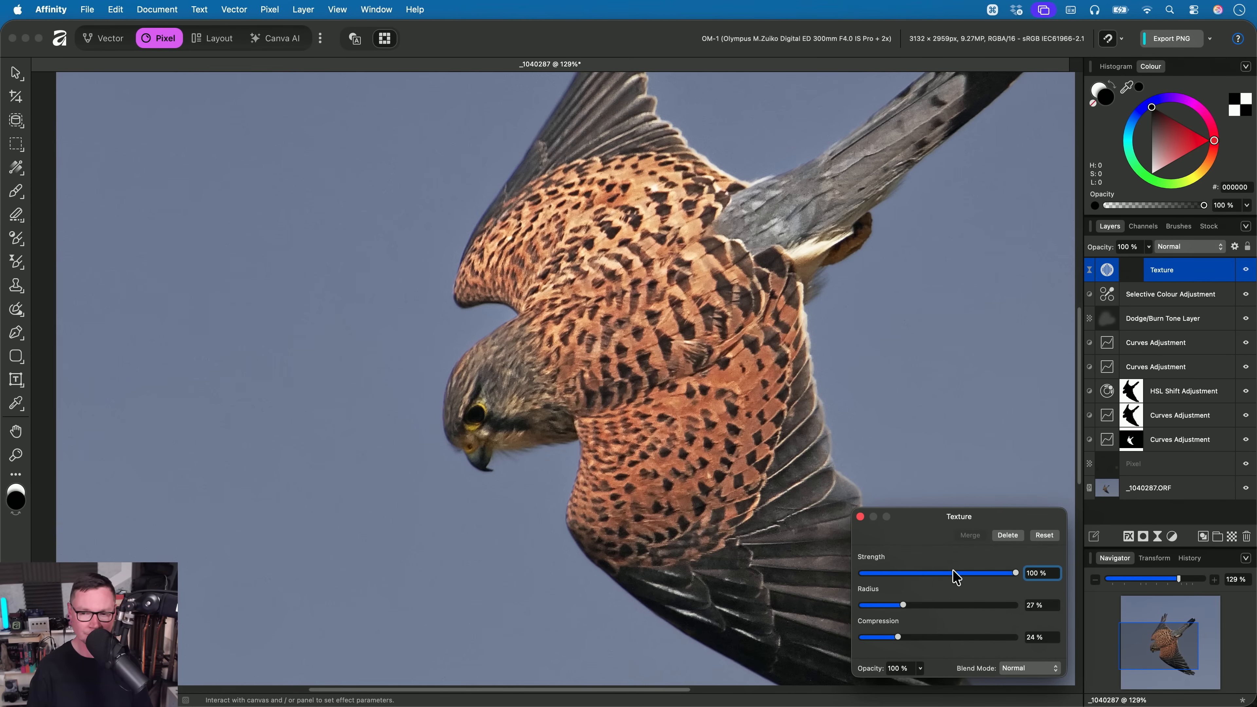
{"action": "left_click_drag", "start_coordinate": [975, 573], "coordinate": [954, 599]}
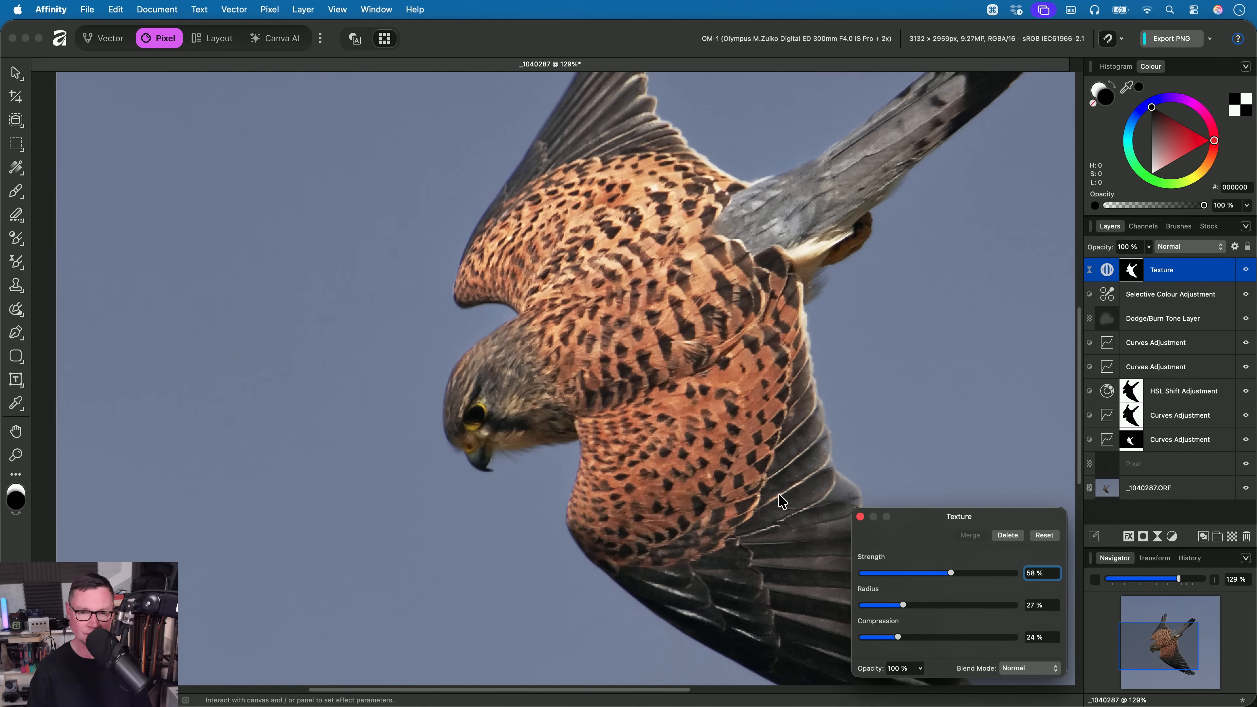
- Close the Texture filter settings and toggle the filter's visibility to compare the kestrel's feather detail
{"action": "key", "text": "h"}
{"action": "scroll", "coordinate": [639, 363], "scroll_direction": "up", "scroll_amount": 4}
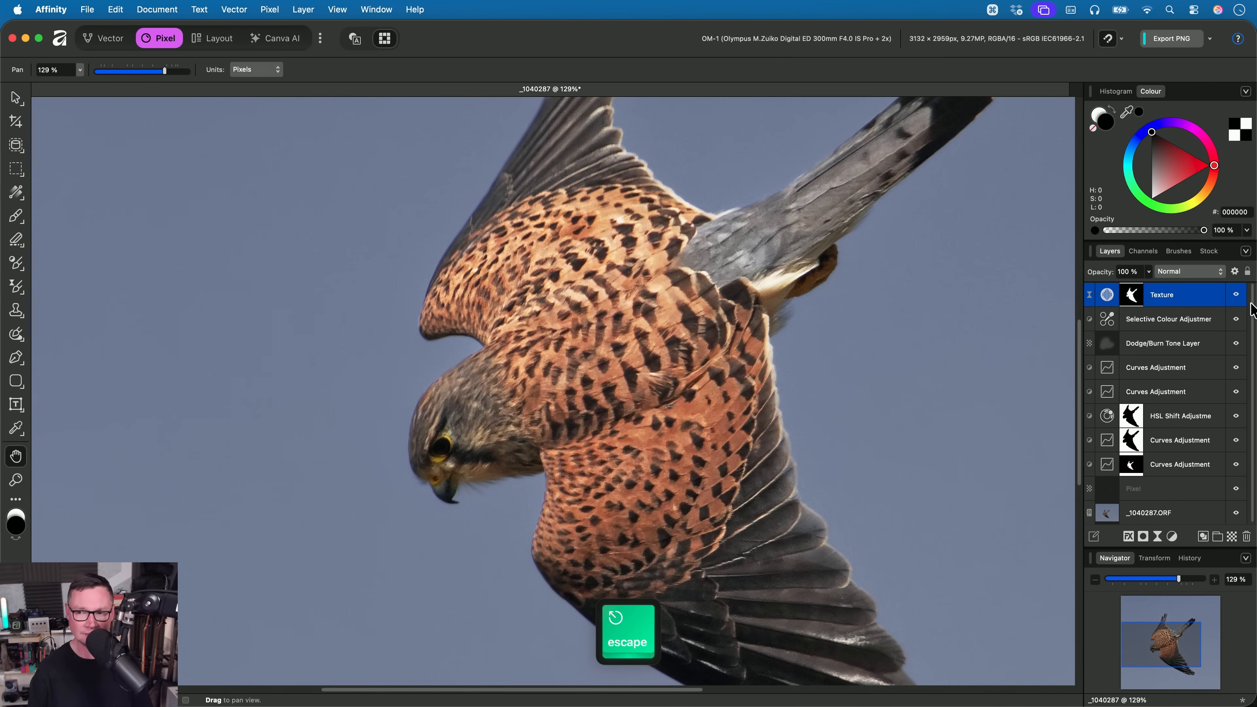
{"action": "left_click_drag", "start_coordinate": [640, 363], "coordinate": [639, 458]}
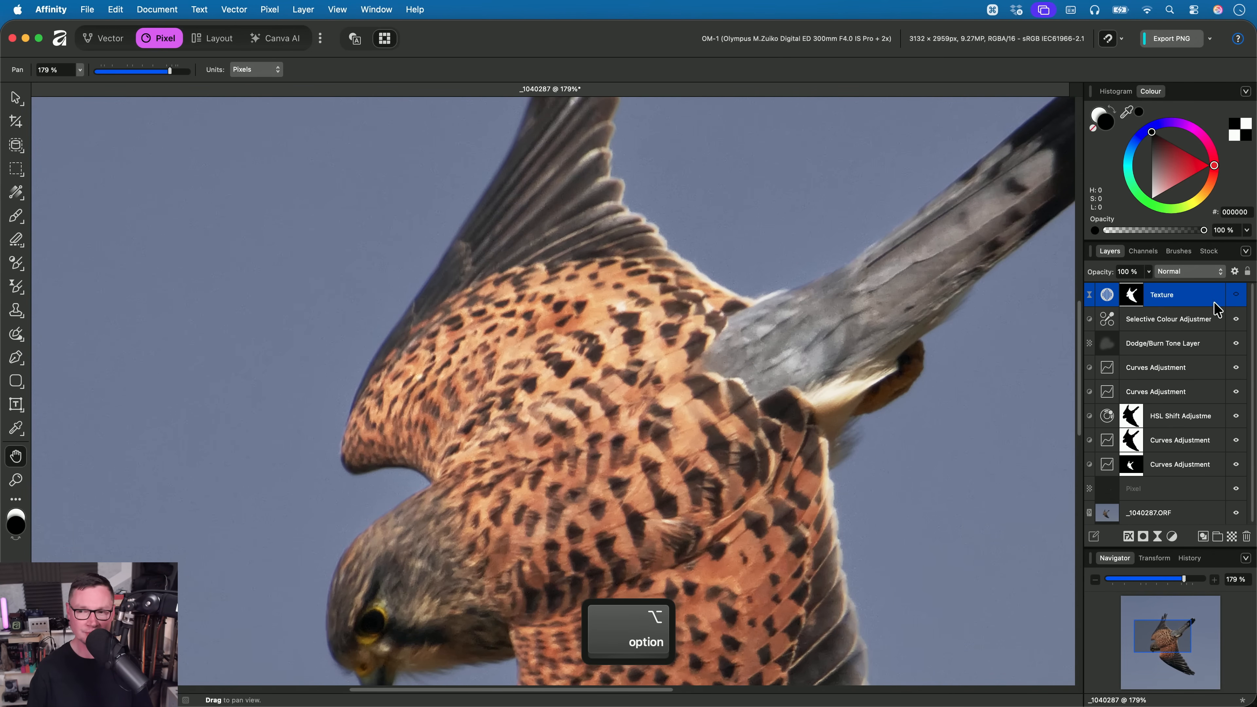
{"action": "left_click", "coordinate": [1236, 295]}
{"action": "left_click_drag", "start_coordinate": [704, 230], "coordinate": [702, 415]}
{"action": "left_click_drag", "start_coordinate": [572, 482], "coordinate": [595, 272]}
{"action": "scroll", "coordinate": [596, 272], "scroll_direction": "down", "scroll_amount": 5}
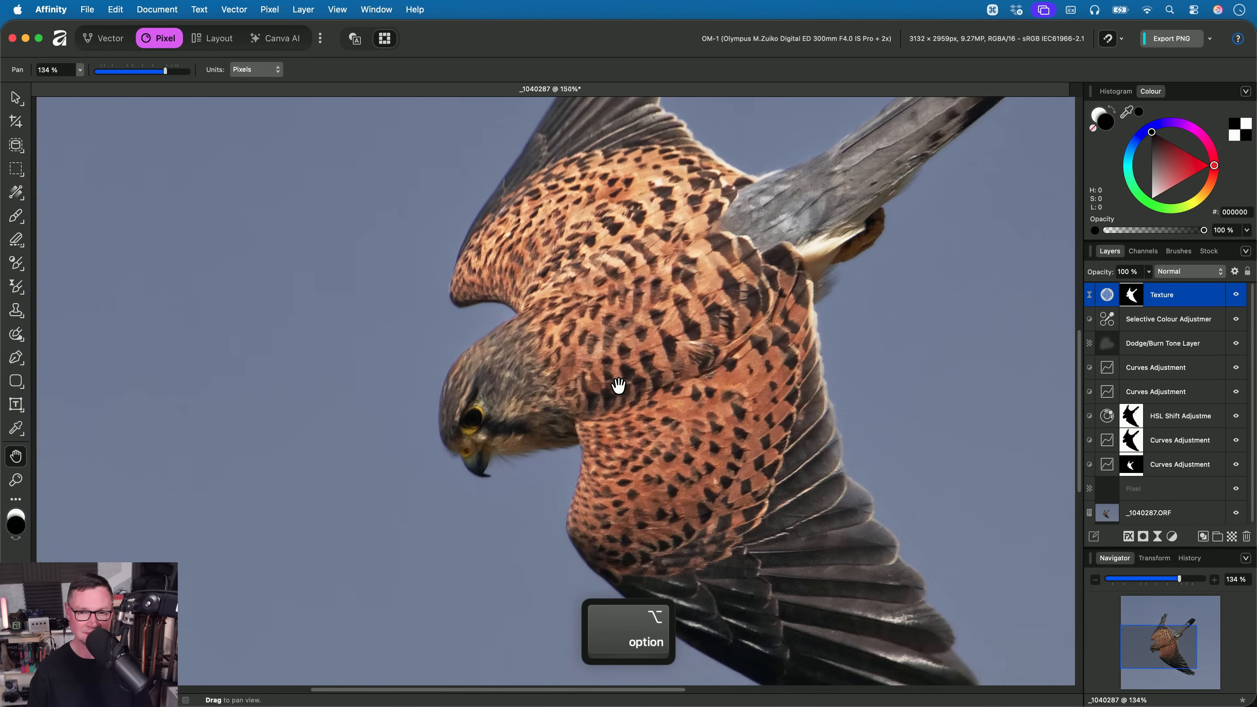
- Close the kestrel document without saving and open _C310677.af from the 02. Texture Filter folder in Finder
{"action": "key", "text": "super+w"}
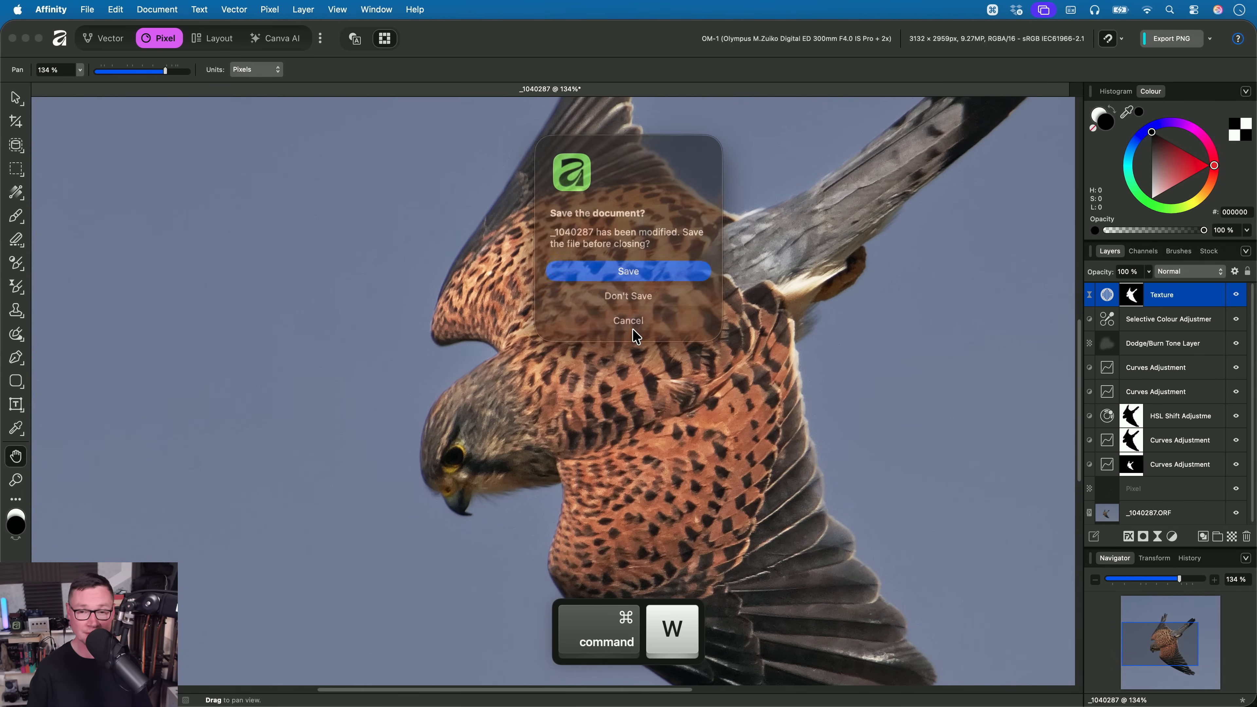
{"action": "left_click", "coordinate": [636, 293]}
{"action": "key", "text": "super+Tab"}
{"action": "key", "text": "Down"}
{"action": "key", "text": "Down"}
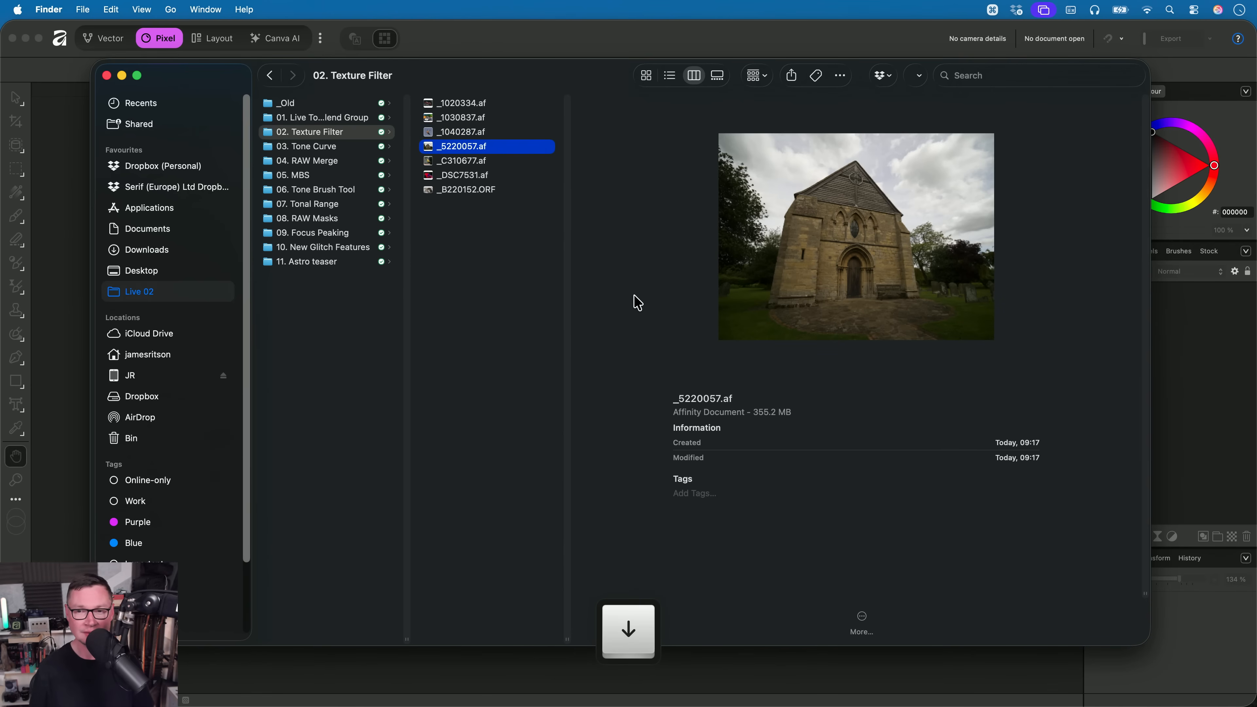
{"action": "key", "text": "Up"}
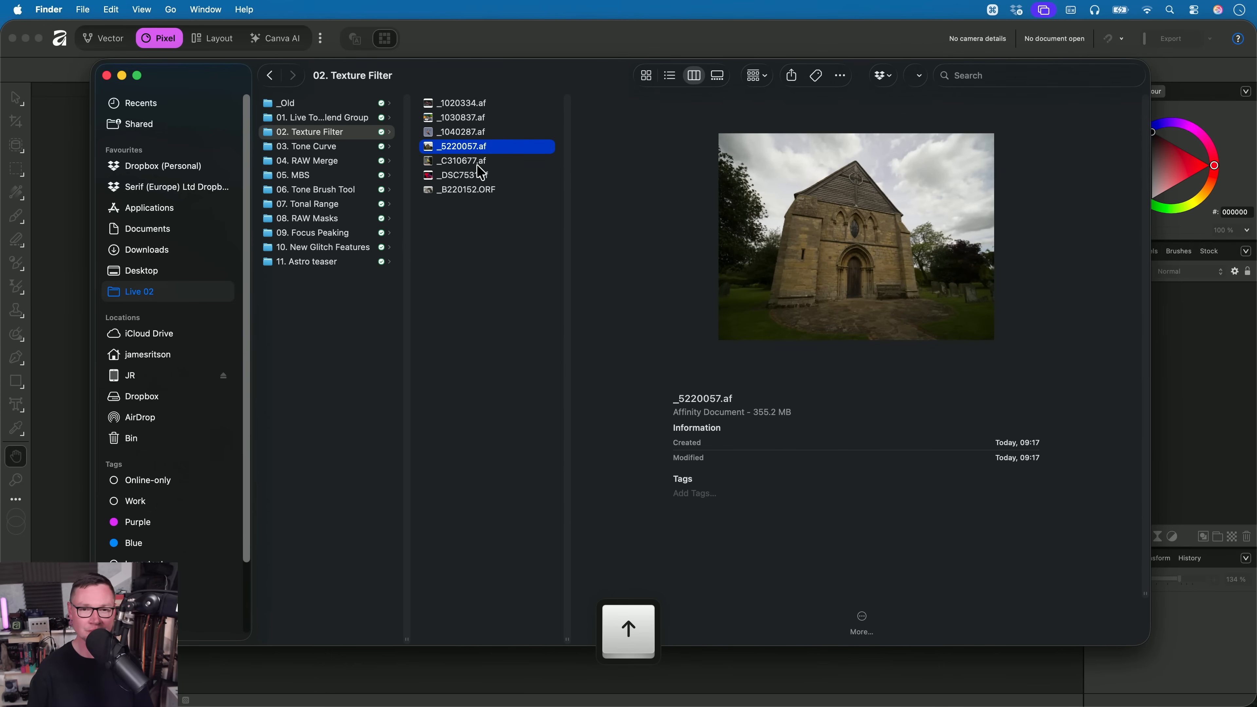
{"action": "left_click_drag", "start_coordinate": [463, 159], "coordinate": [600, 383]}
{"action": "key", "text": "super+Tab"}
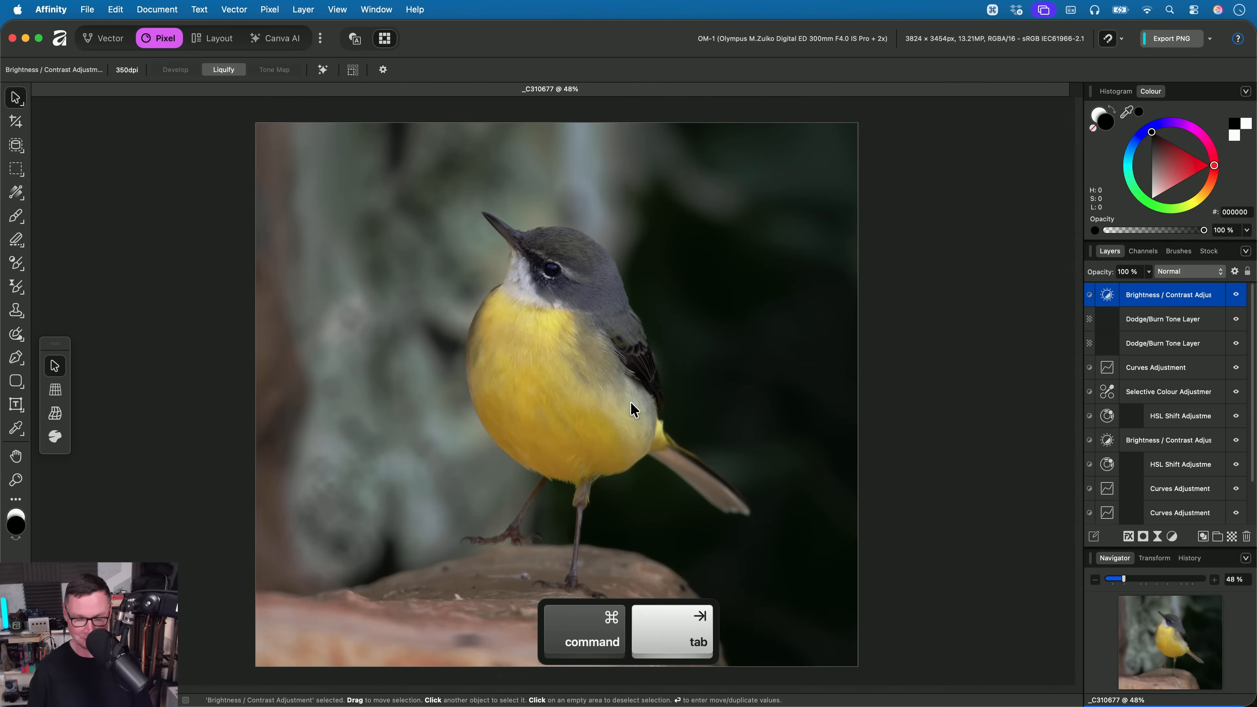
- Load the lowest Curves Adjustment's bird mask as a selection and add a live Texture filter above the Brightness / Contrast Adjustment
{"action": "key", "text": "h"}
{"action": "scroll", "coordinate": [634, 370], "scroll_direction": "up", "scroll_amount": 5}
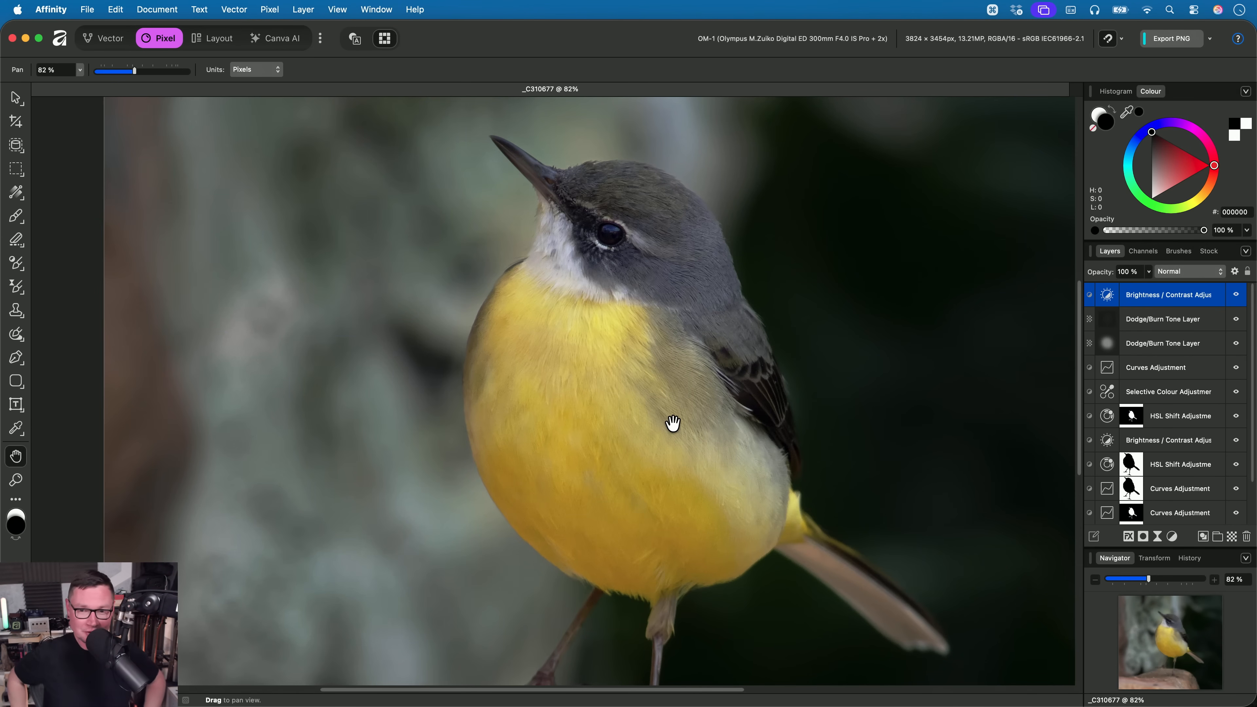
{"action": "scroll", "coordinate": [1231, 424], "scroll_direction": "down", "scroll_amount": 1}
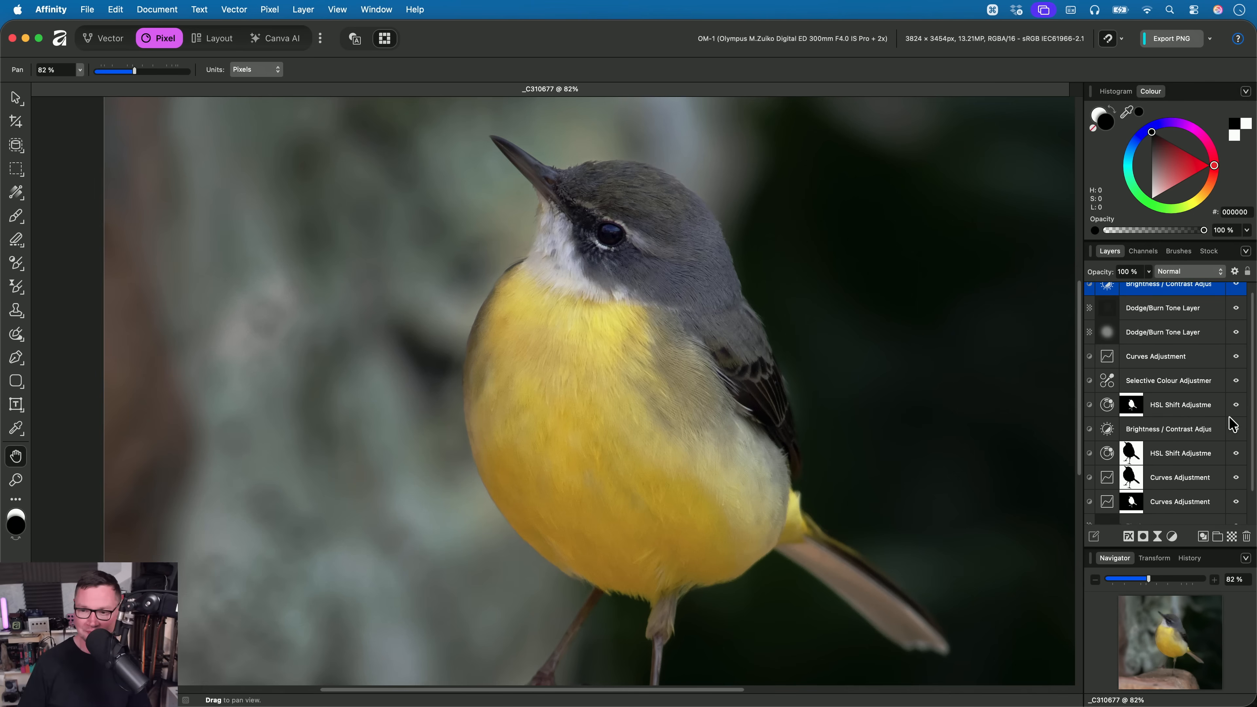
{"action": "scroll", "coordinate": [1229, 418], "scroll_direction": "down", "scroll_amount": 2}
{"action": "left_click", "coordinate": [1134, 472], "text": "super"}
{"action": "scroll", "coordinate": [1169, 470], "scroll_direction": "up", "scroll_amount": 2}
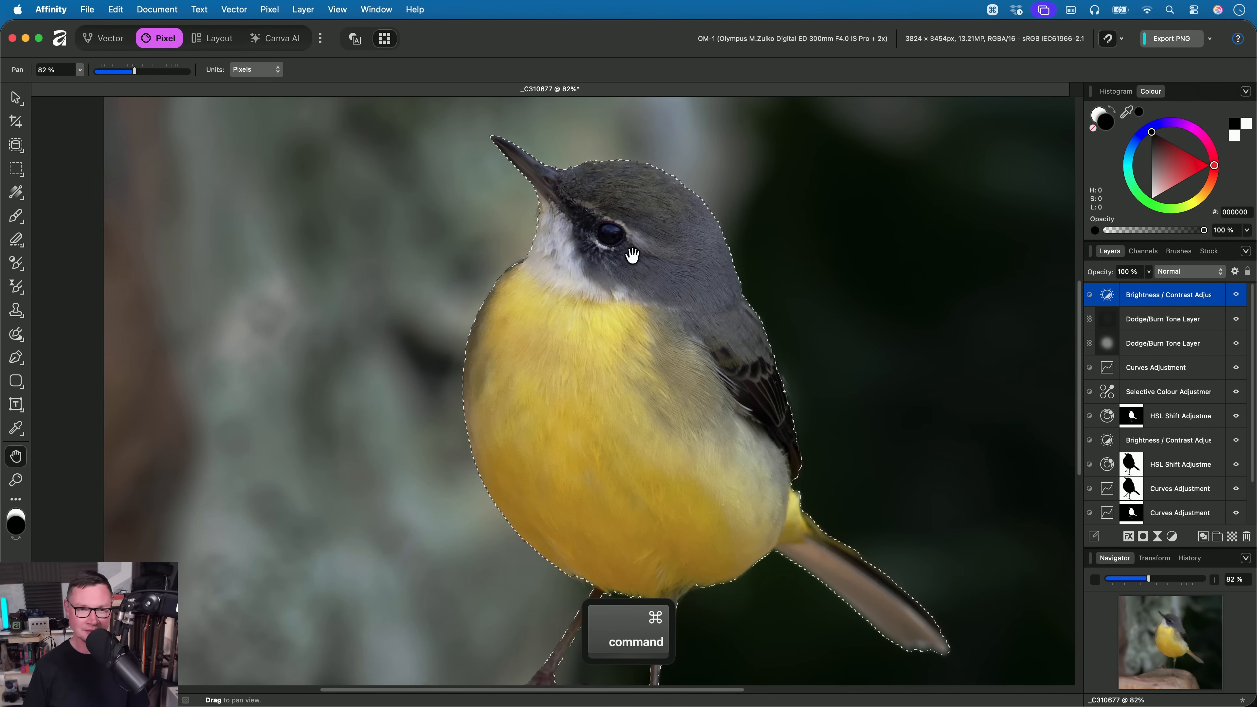
{"action": "left_click", "coordinate": [269, 9]}
{"action": "mouse_move", "coordinate": [346, 124]}
{"action": "mouse_move", "coordinate": [474, 140]}
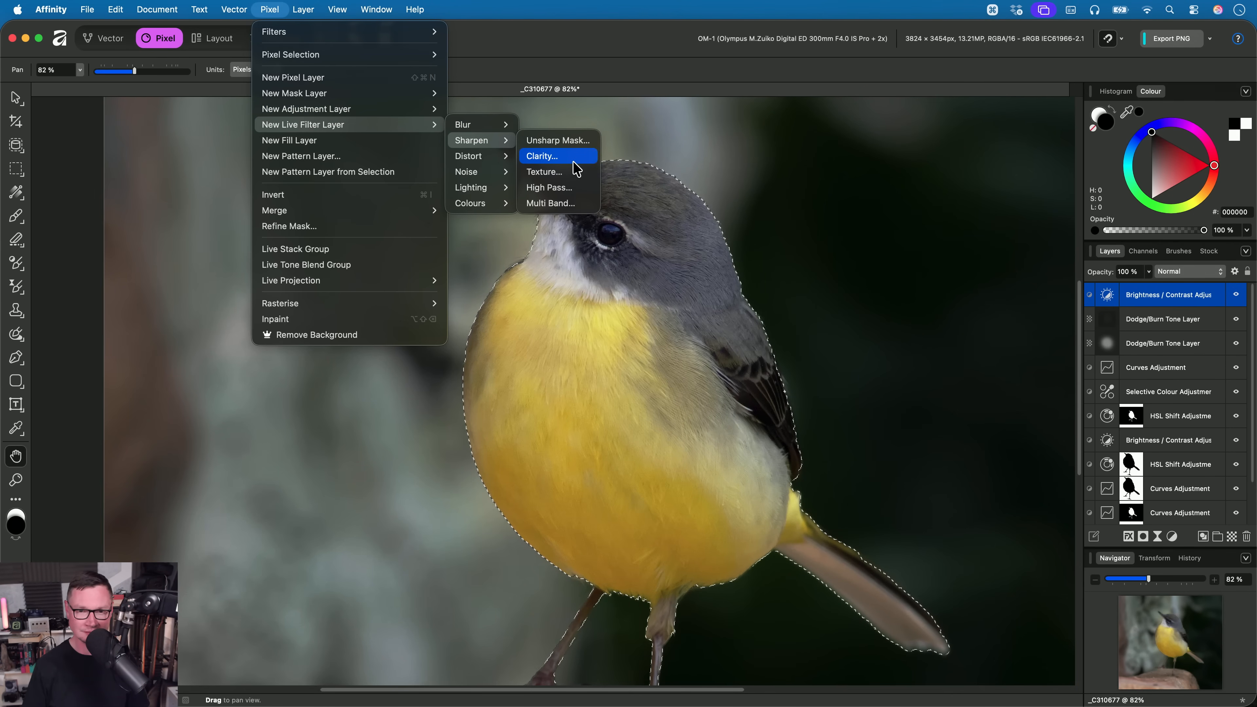
{"action": "left_click", "coordinate": [577, 172]}
- Deselect the yellow bird and set the Texture filter's Strength to 100%
{"action": "key", "text": "super+d"}
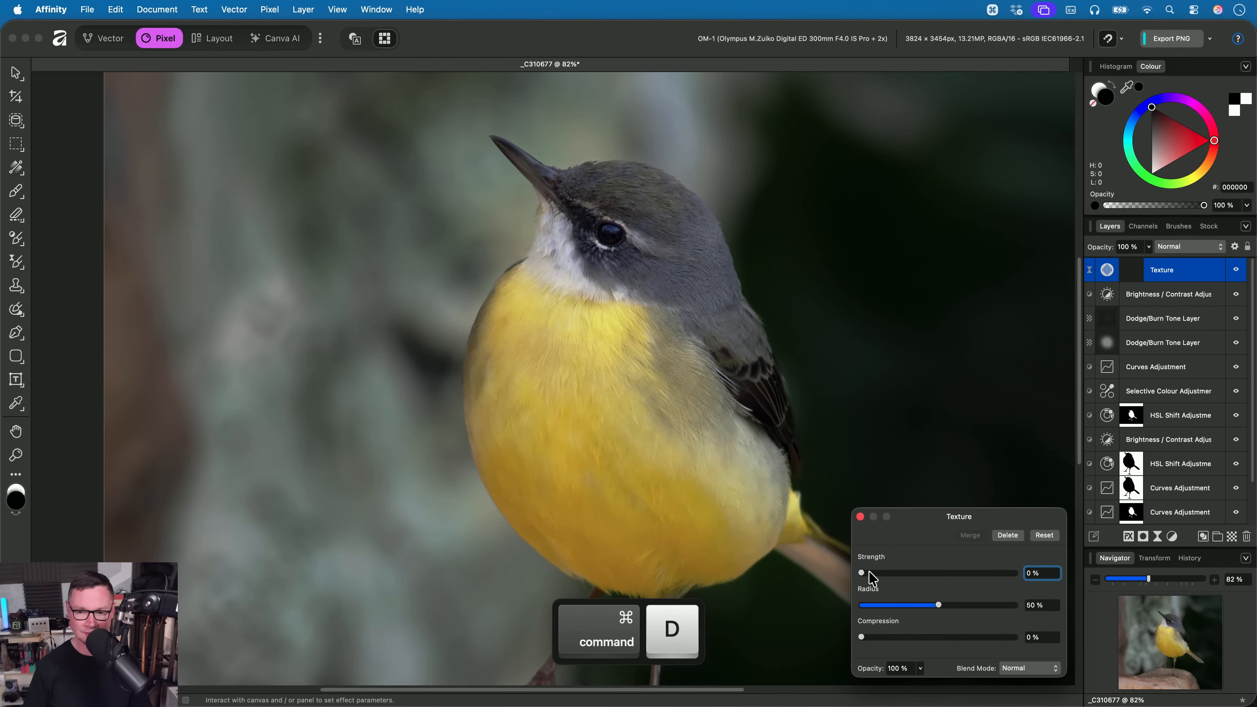
{"action": "left_click_drag", "start_coordinate": [870, 573], "coordinate": [1059, 585]}
{"action": "scroll", "coordinate": [743, 347], "scroll_direction": "right", "scroll_amount": 3}
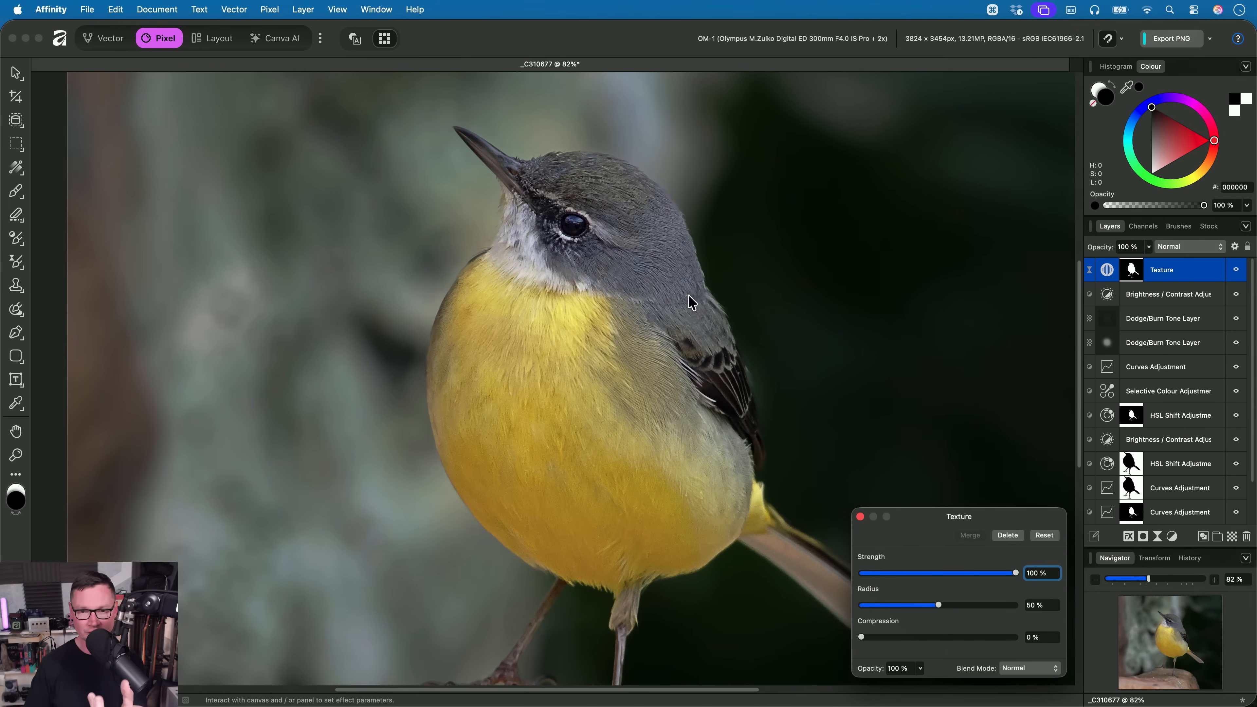
- Toggle the Texture filter's visibility to compare the yellow bird's plumage, and close the filter settings
{"action": "left_click", "coordinate": [1236, 270]}
{"action": "left_click", "coordinate": [1236, 271]}
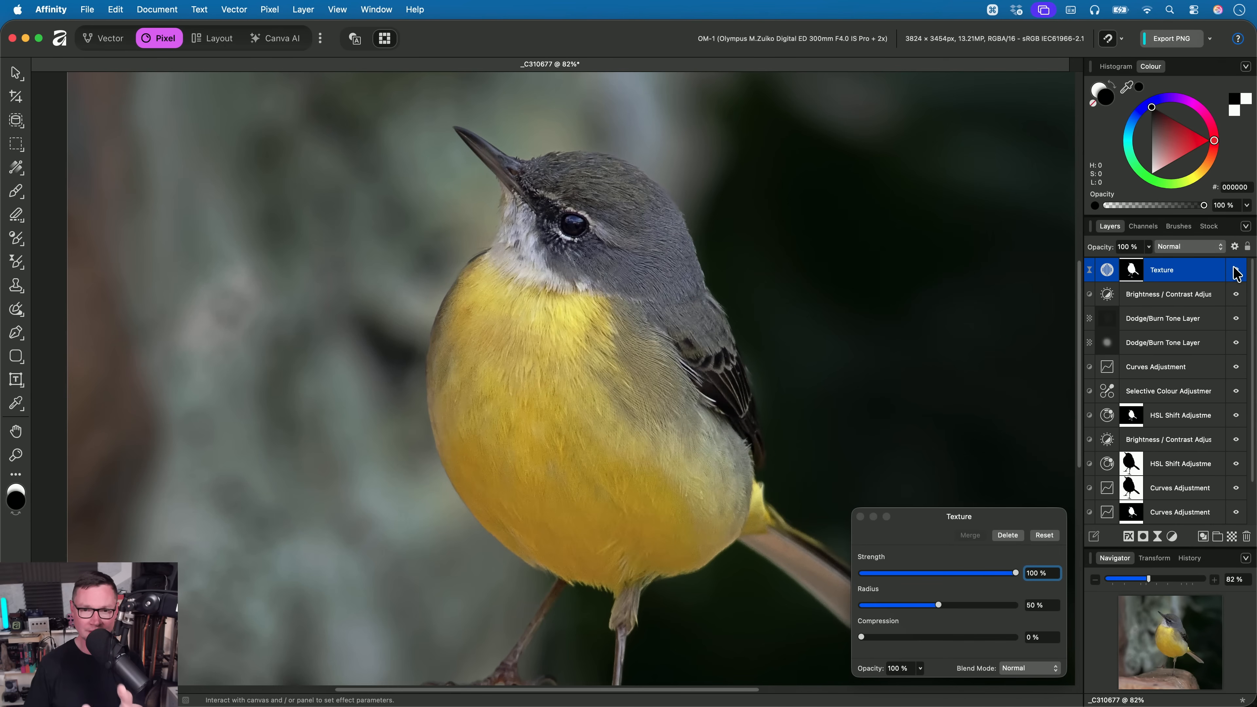
{"action": "left_click", "coordinate": [1236, 271]}
{"action": "left_click", "coordinate": [1236, 271]}
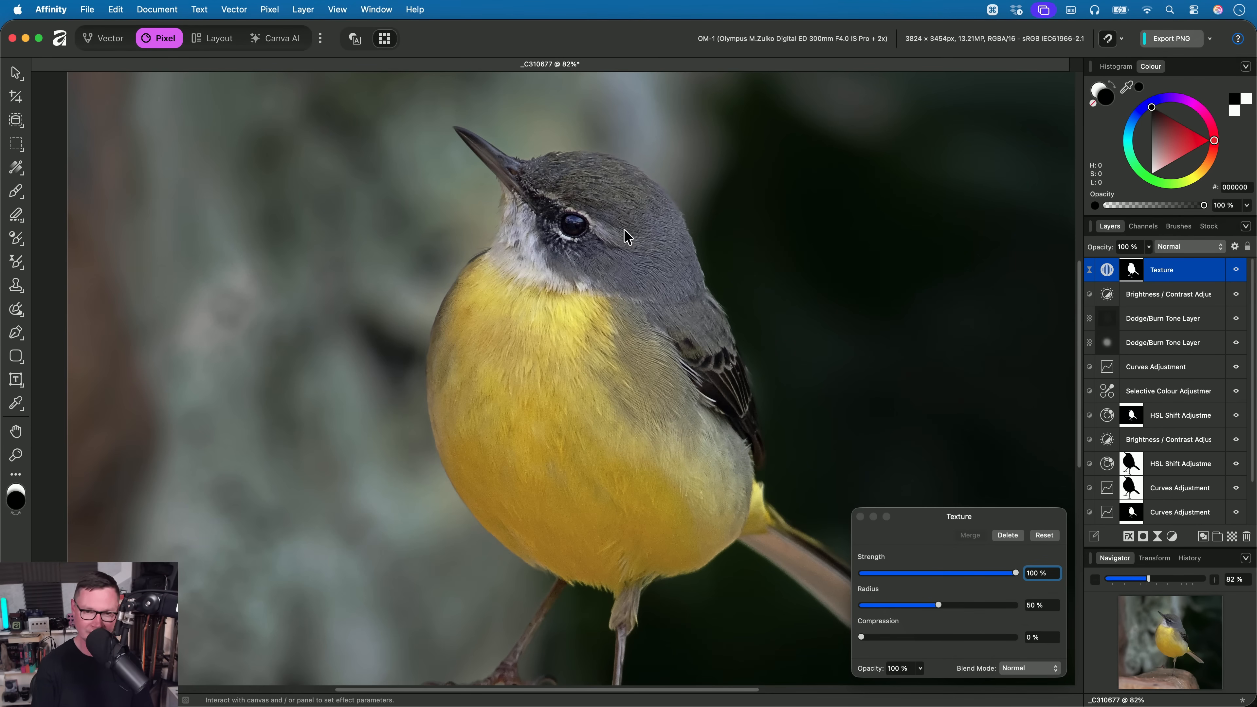
{"action": "key", "text": "Escape"}
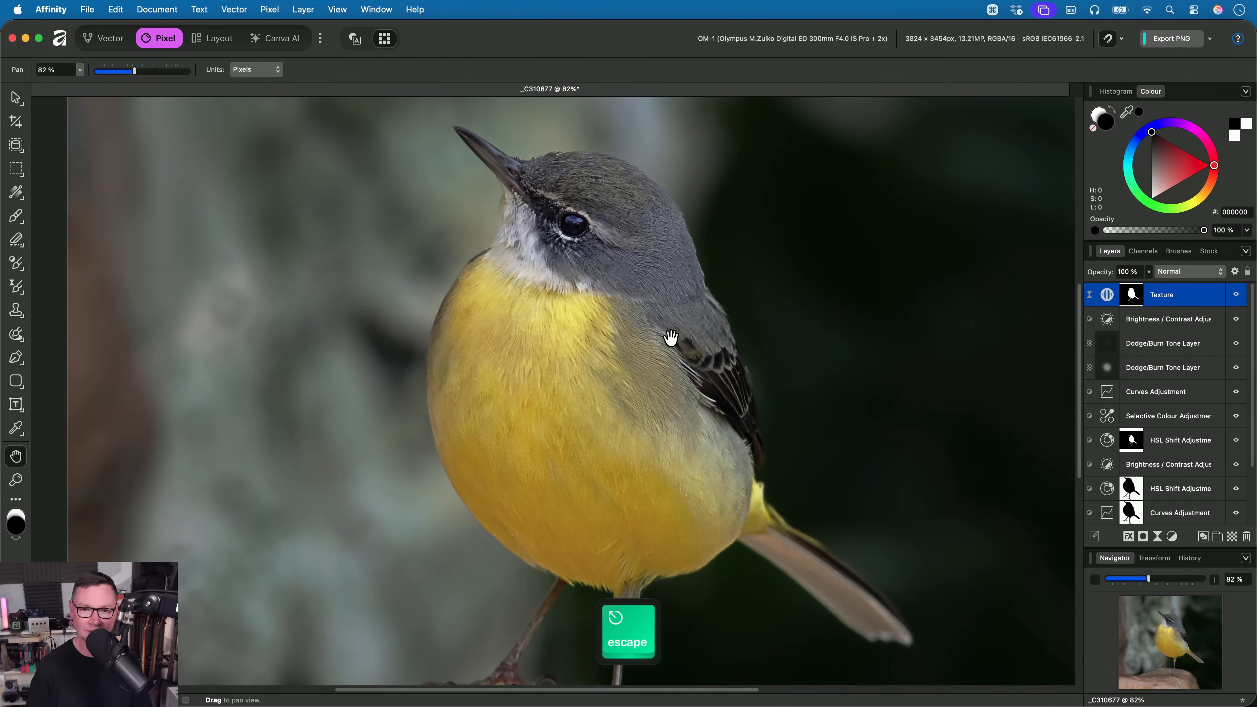
- Close the yellow bird document without saving and open _DSC7531.af from the 02. Texture Filter folder in Finder
{"action": "key", "text": "super+w"}
{"action": "left_click", "coordinate": [635, 292]}
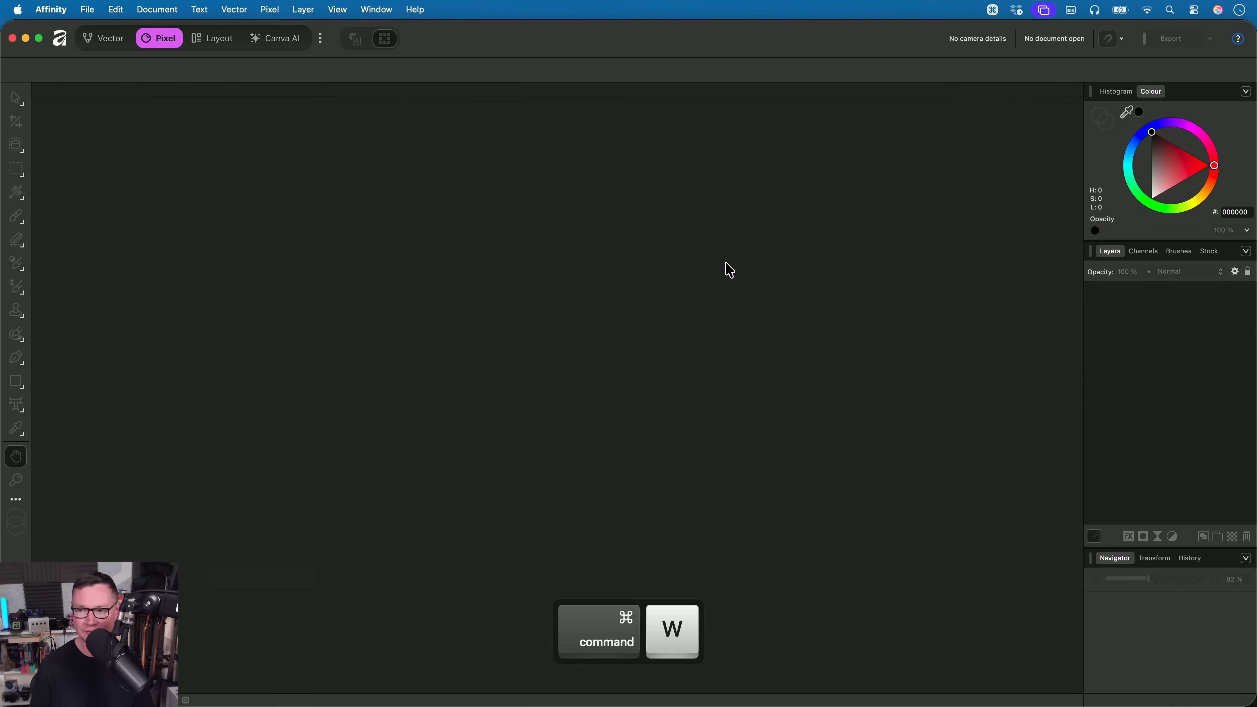
{"action": "key", "text": "super+Tab"}
{"action": "key", "text": "Down"}
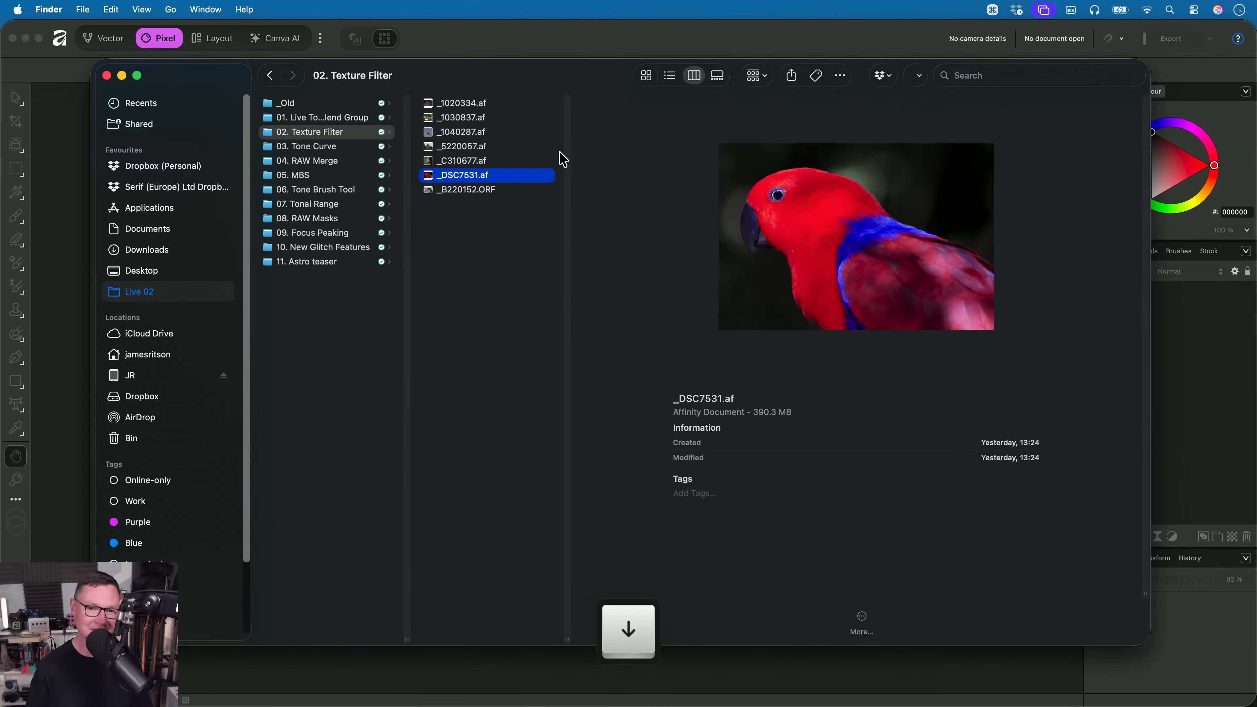
{"action": "key", "text": "super+Tab"}
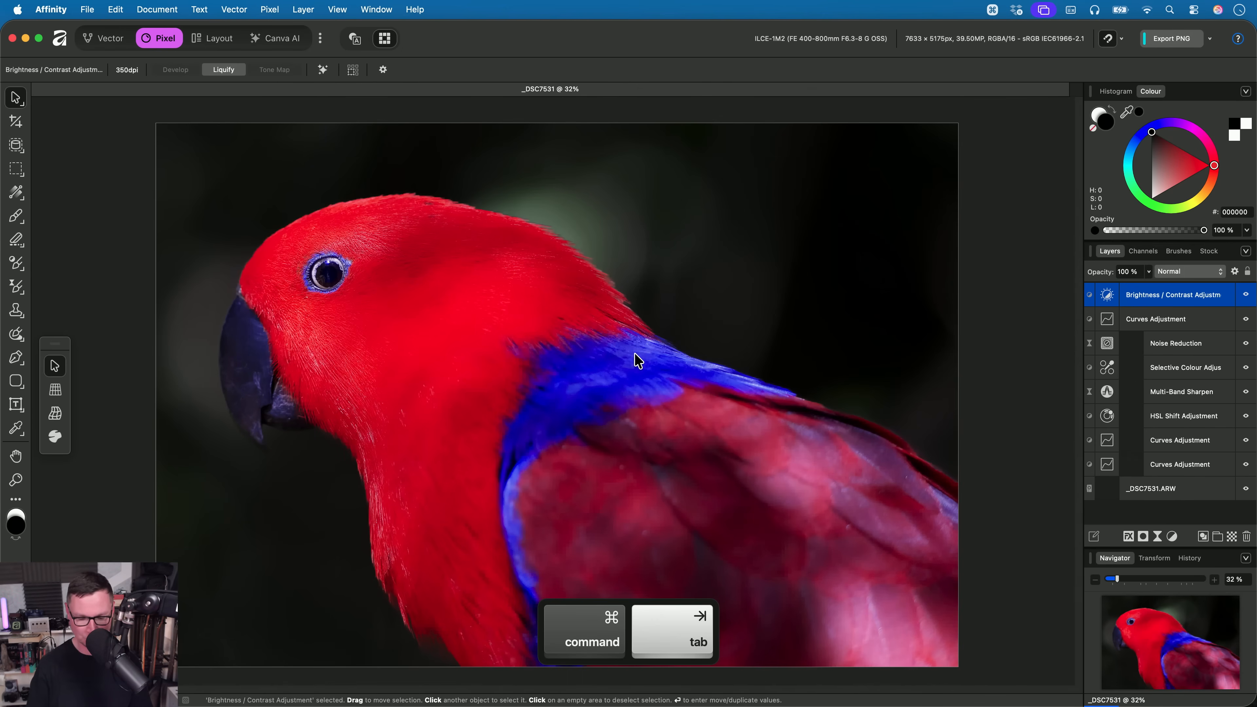
- Load the lowest Curves Adjustment's parrot mask as a selection and add a live Texture filter at the top of the layer stack
{"action": "key", "text": "h"}
{"action": "left_click_drag", "start_coordinate": [579, 337], "coordinate": [654, 331]}
{"action": "scroll", "coordinate": [654, 331], "scroll_direction": "up", "scroll_amount": 3}
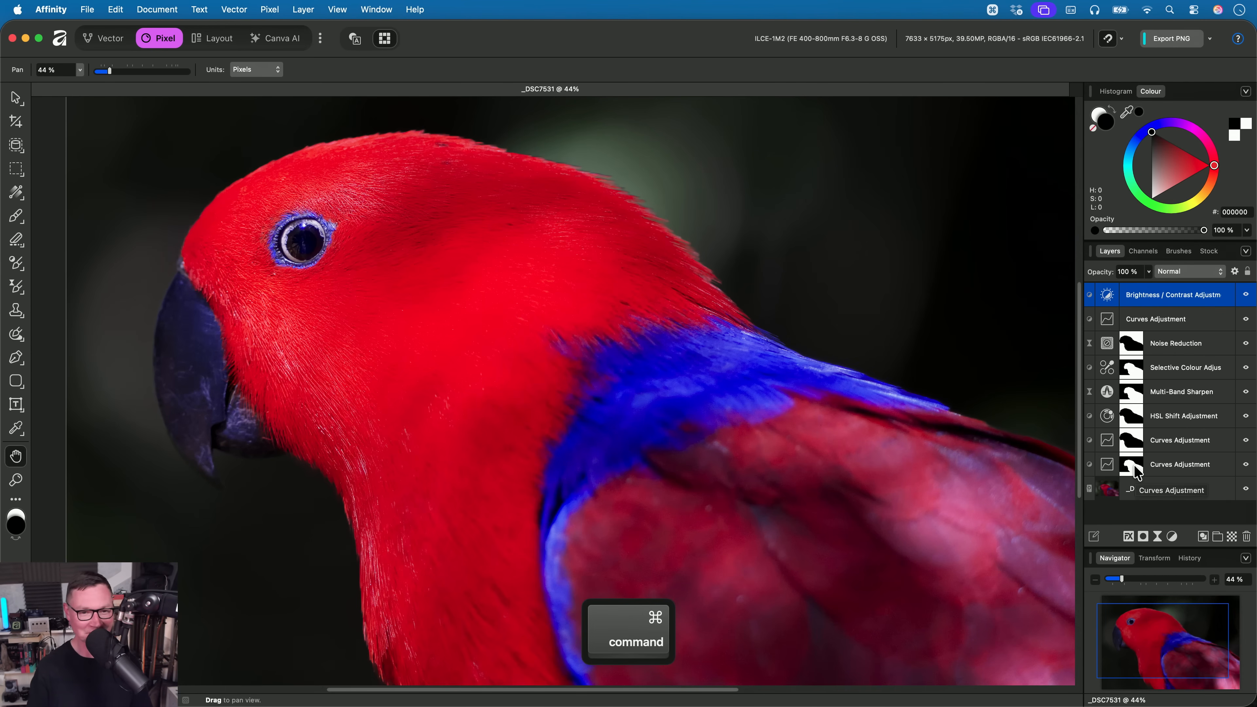
{"action": "left_click", "coordinate": [1143, 471], "text": "super"}
{"action": "left_click_drag", "start_coordinate": [594, 365], "coordinate": [651, 424]}
{"action": "left_click", "coordinate": [270, 10]}
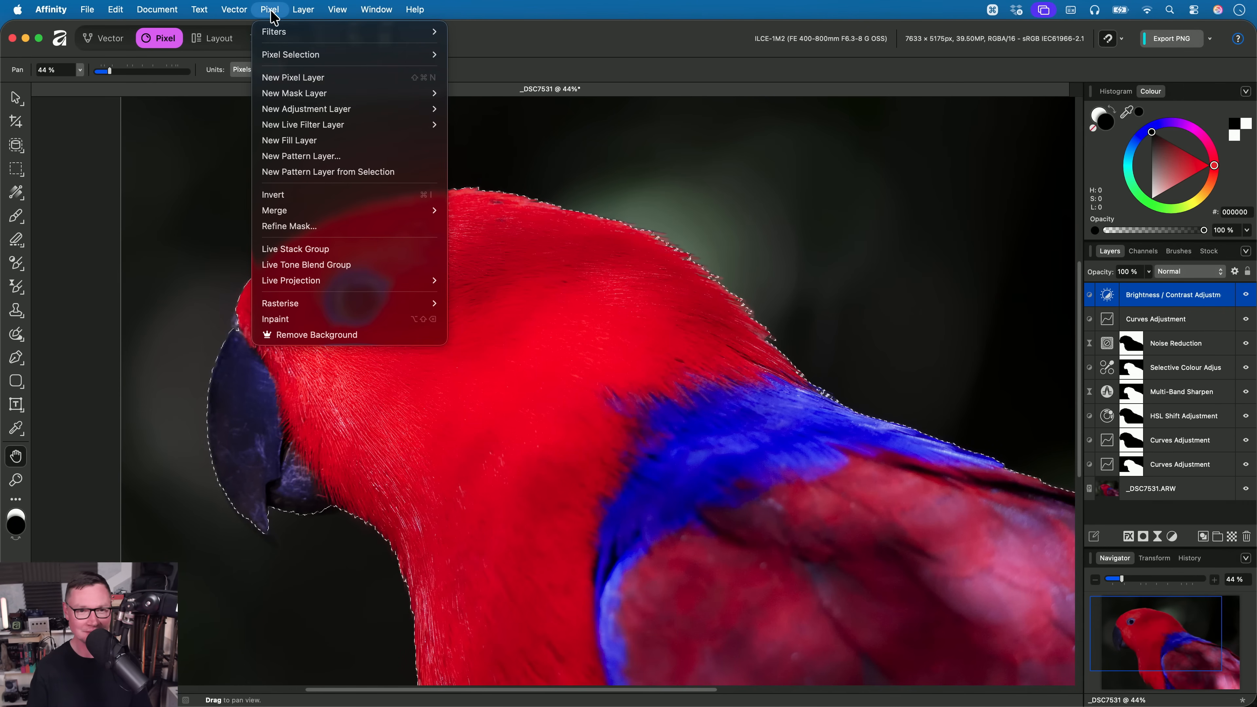
{"action": "mouse_move", "coordinate": [420, 124]}
{"action": "mouse_move", "coordinate": [475, 140]}
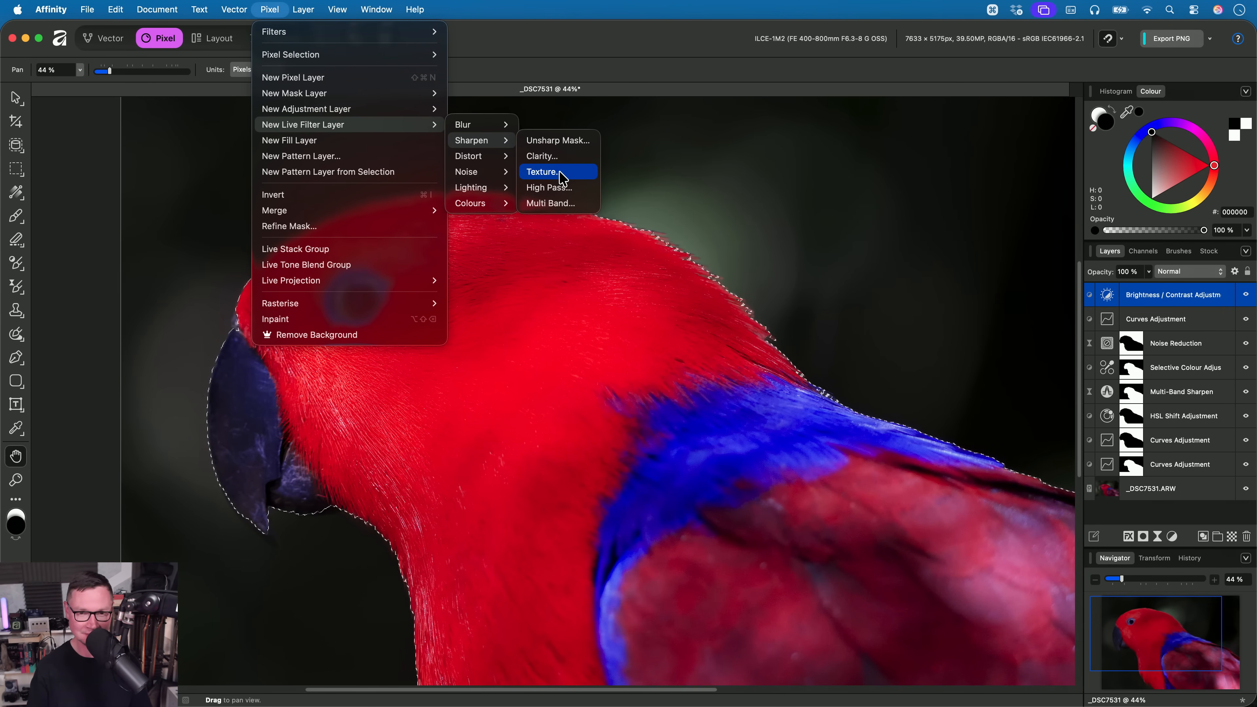
{"action": "left_click", "coordinate": [544, 172]}
- Deselect the parrot and raise the Texture filter's Strength to 100%
{"action": "key", "text": "super+d"}
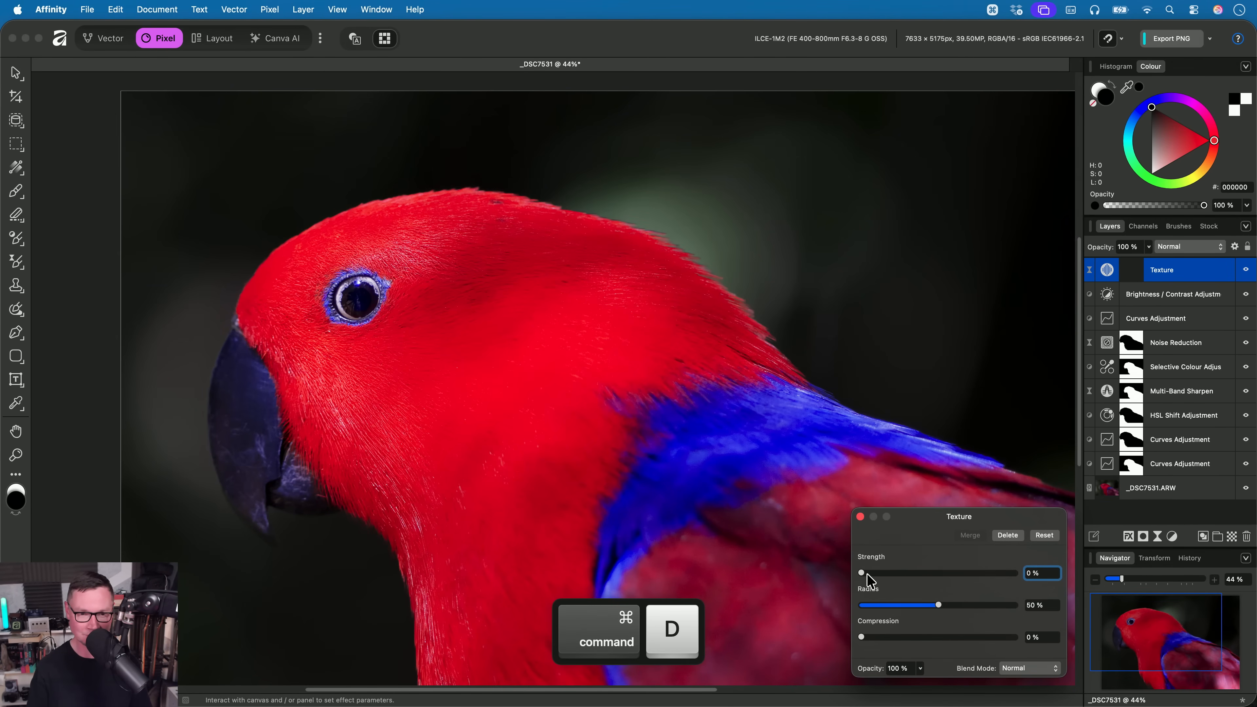
{"action": "left_click_drag", "start_coordinate": [862, 573], "coordinate": [1209, 592]}
{"action": "left_click_drag", "start_coordinate": [576, 409], "coordinate": [551, 380]}
{"action": "scroll", "coordinate": [582, 406], "scroll_direction": "up", "scroll_amount": 5}
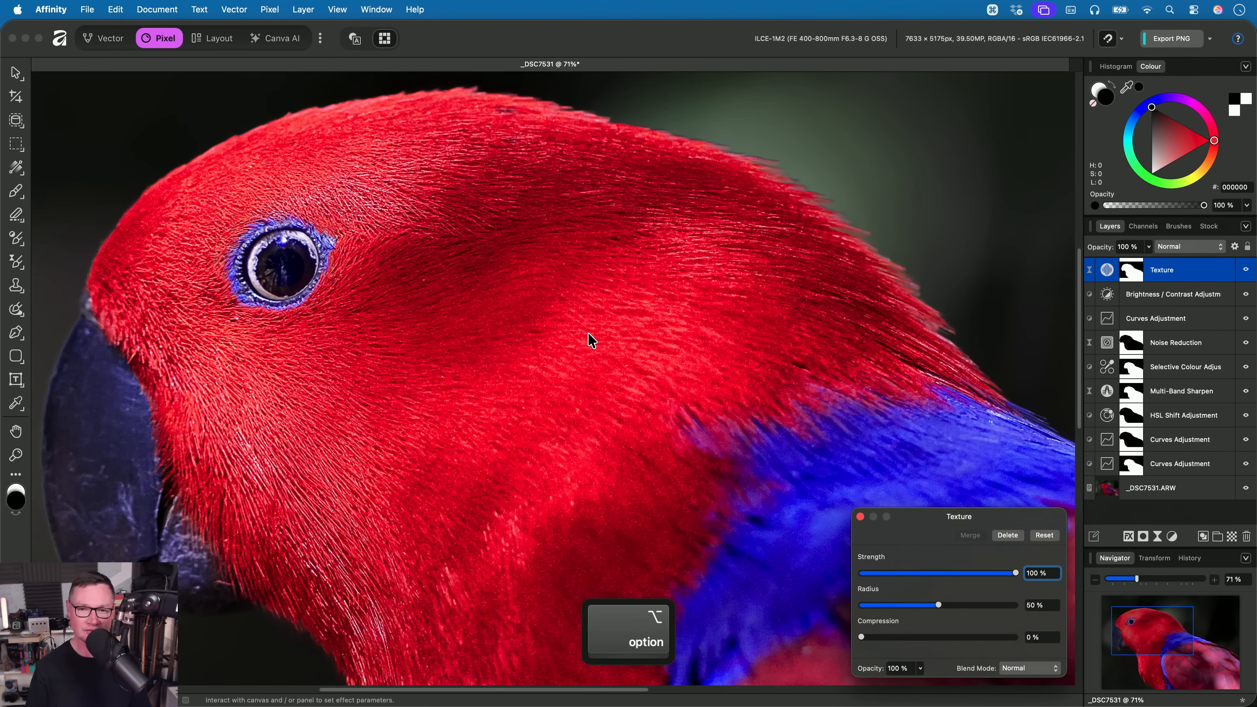
- Compare the parrot's head and neck feathers up close with the Texture filter hidden and shown
{"action": "scroll", "coordinate": [566, 373], "scroll_direction": "up", "scroll_amount": 4}
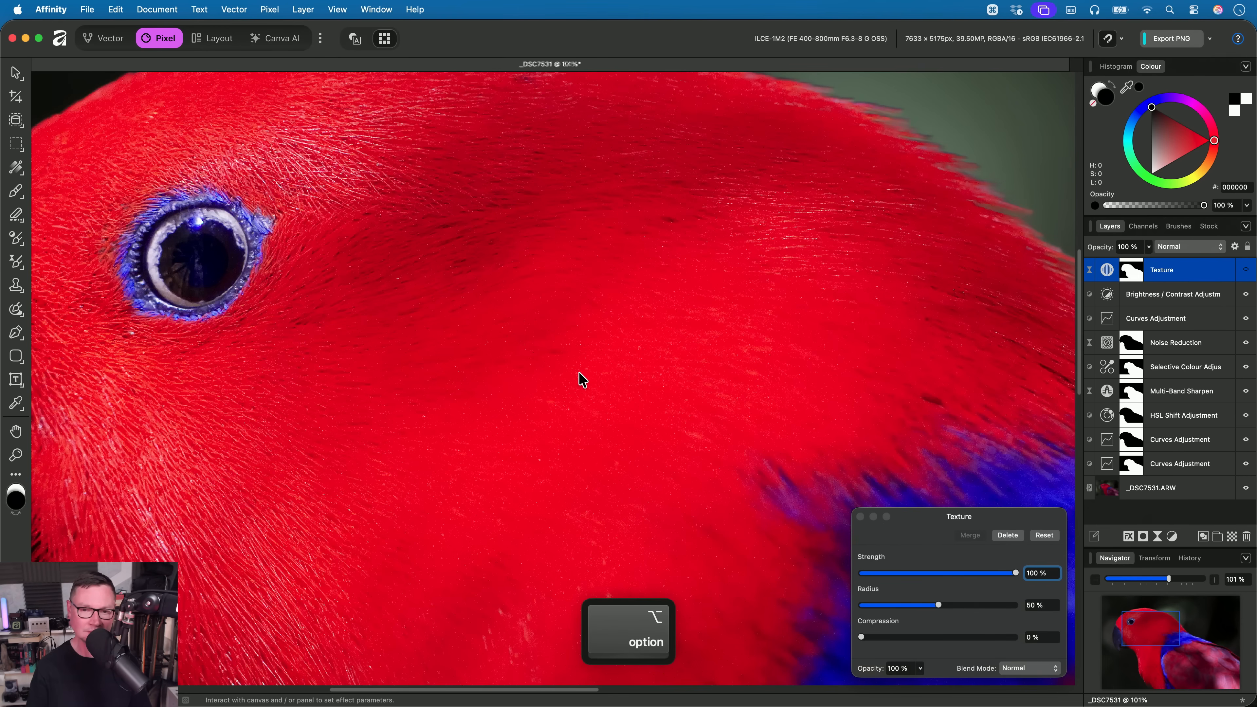
{"action": "left_click_drag", "start_coordinate": [601, 363], "coordinate": [312, 158]}
{"action": "scroll", "coordinate": [654, 406], "scroll_direction": "down", "scroll_amount": 4}
{"action": "left_click_drag", "start_coordinate": [781, 474], "coordinate": [609, 489]}
{"action": "scroll", "coordinate": [612, 495], "scroll_direction": "left", "scroll_amount": 10}
{"action": "scroll", "coordinate": [612, 495], "scroll_direction": "up", "scroll_amount": 5}
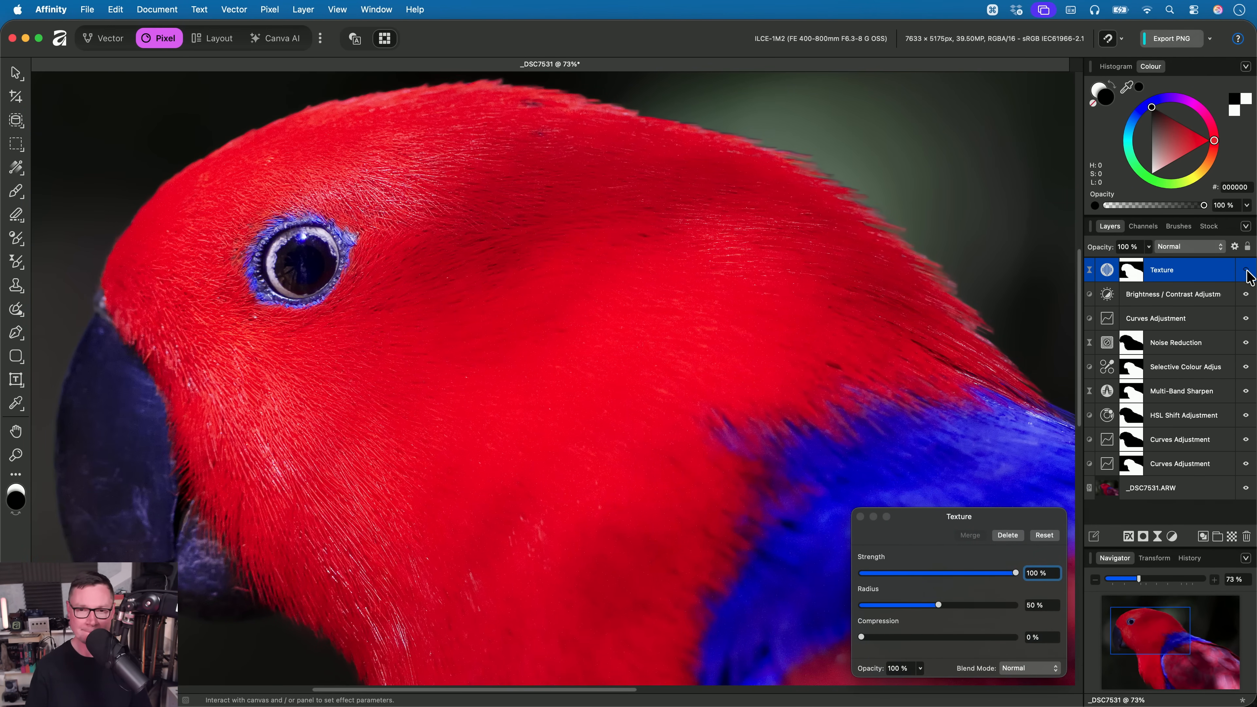
{"action": "left_click", "coordinate": [1246, 270]}
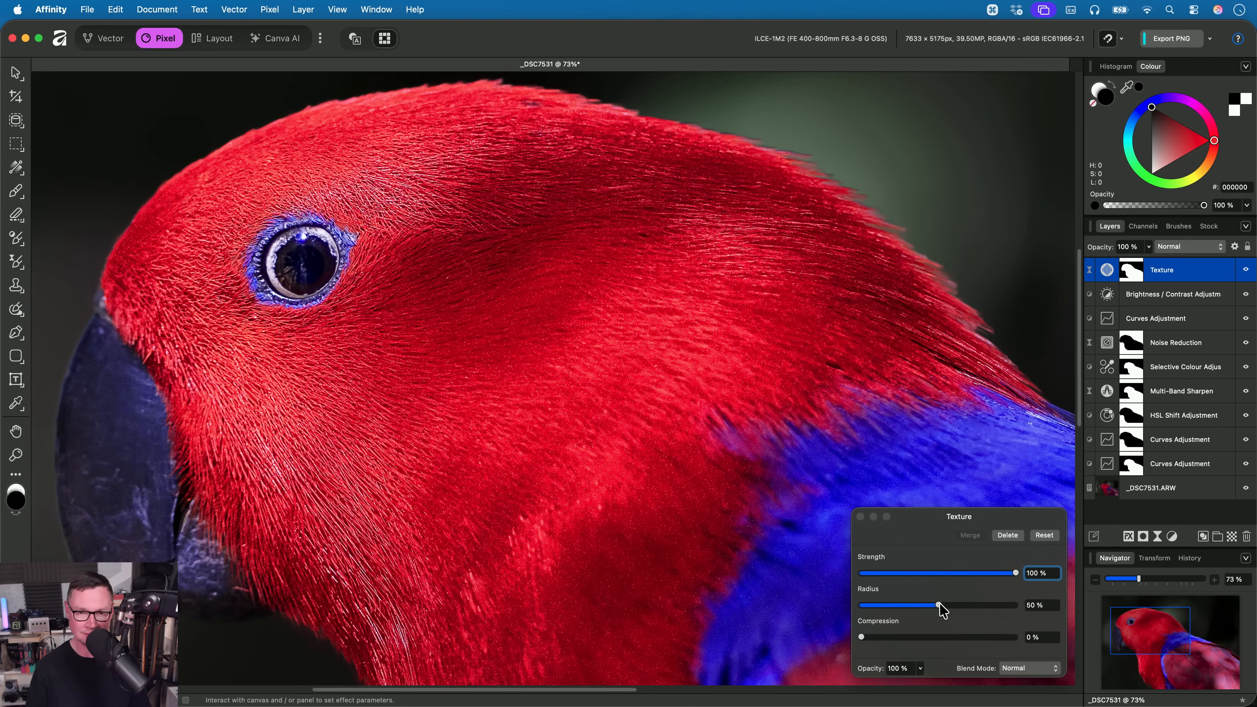
- Set the Texture filter's Radius to 0% for finer feather detail and close the filter settings
{"action": "left_click_drag", "start_coordinate": [938, 605], "coordinate": [794, 607]}
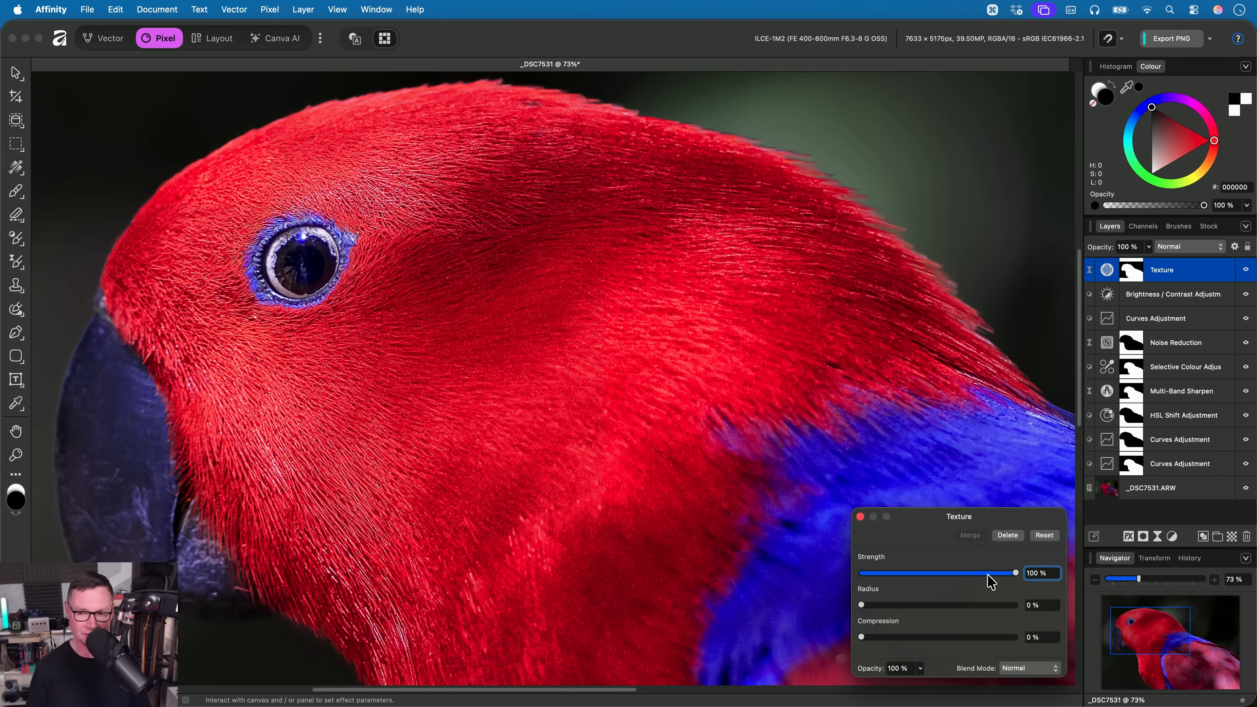
{"action": "key", "text": "Escape"}
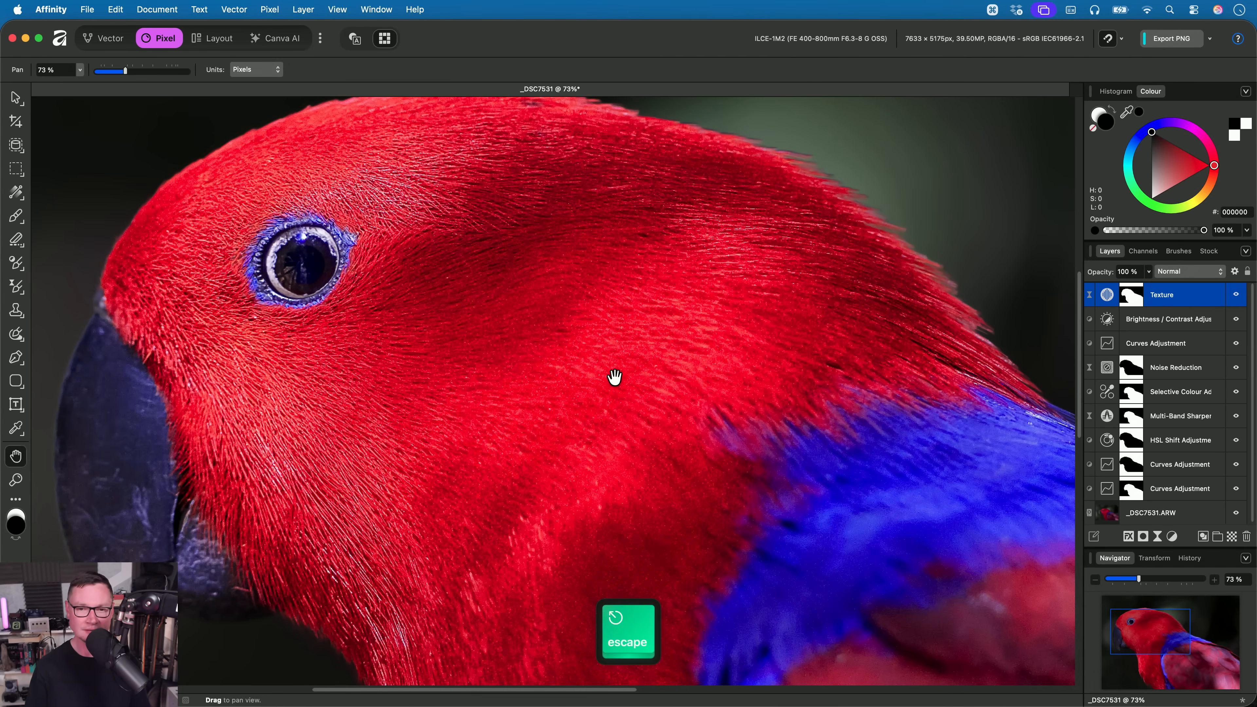
{"action": "scroll", "coordinate": [614, 379], "scroll_direction": "down", "scroll_amount": 3}
{"action": "mouse_move", "coordinate": [614, 422]}
{"action": "left_mouse_down"}
{"action": "mouse_move", "coordinate": [592, 359]}
{"action": "mouse_move", "coordinate": [612, 440]}
{"action": "left_mouse_up"}
{"action": "scroll", "coordinate": [593, 360], "scroll_direction": "down", "scroll_amount": 1}
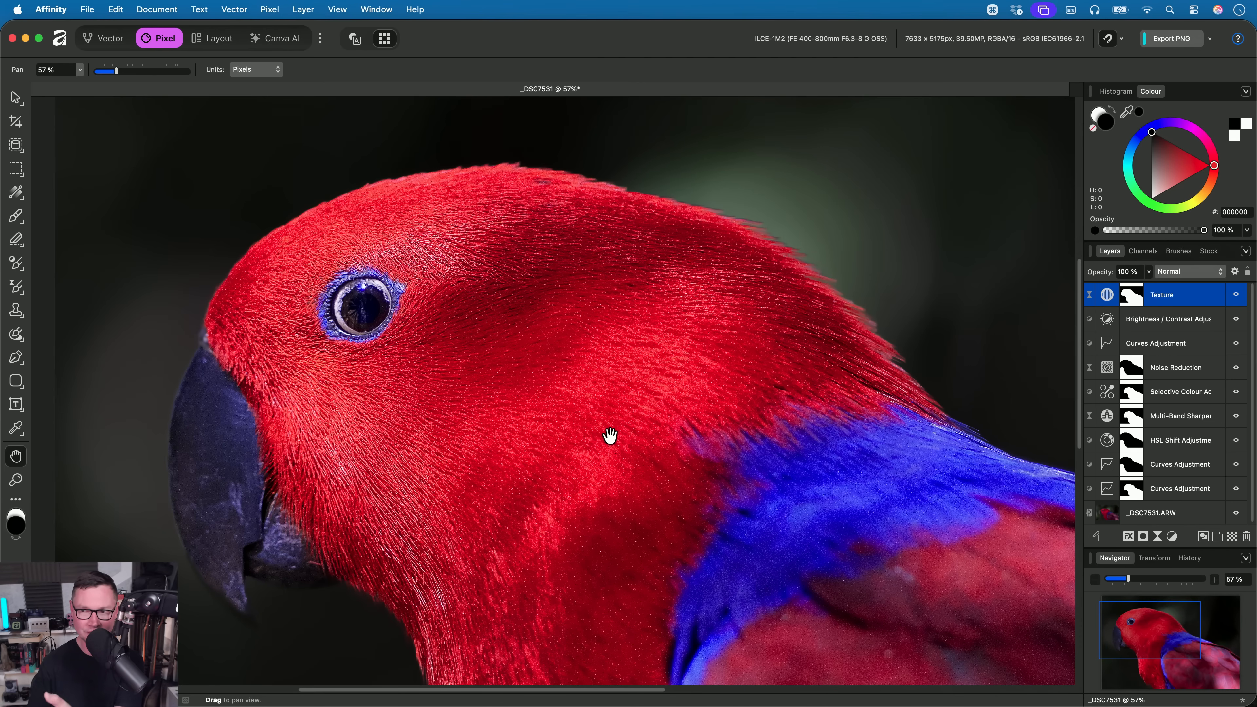
- Close the parrot document without saving and open the raw file _B220152.ORF from Finder in Affinity
{"action": "key", "text": "super+w"}
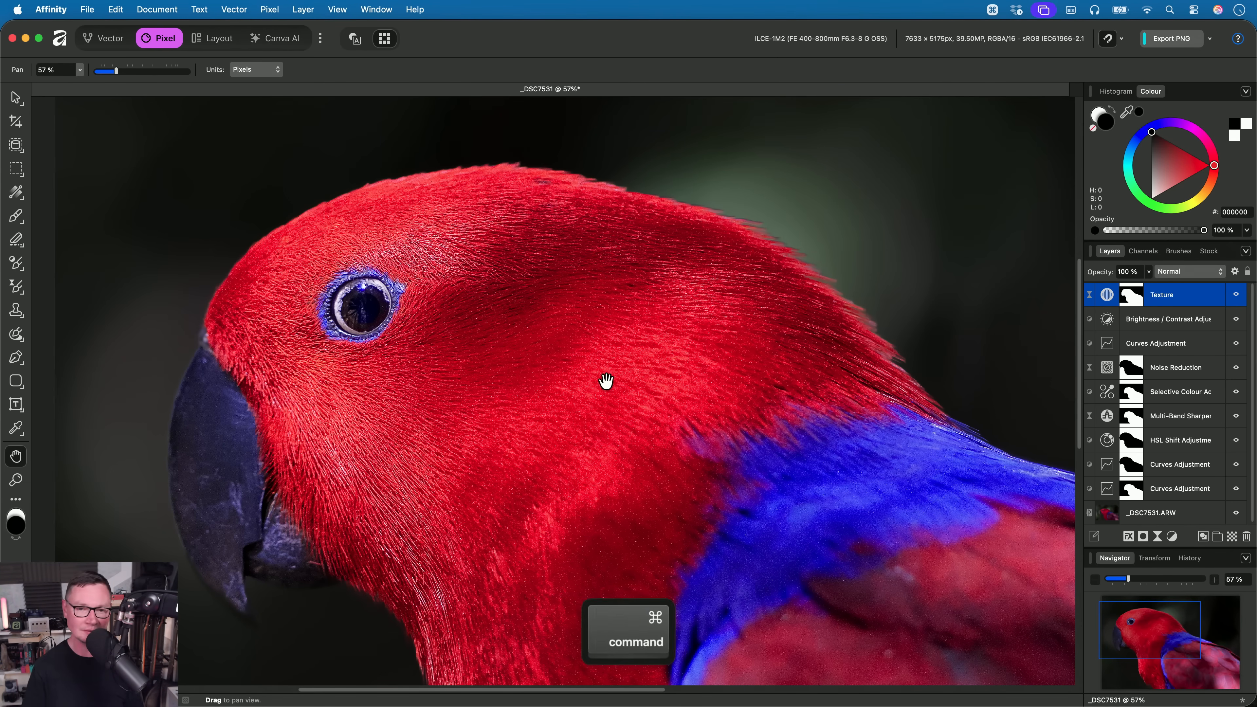
{"action": "left_click", "coordinate": [643, 290]}
{"action": "key", "text": "super+Tab"}
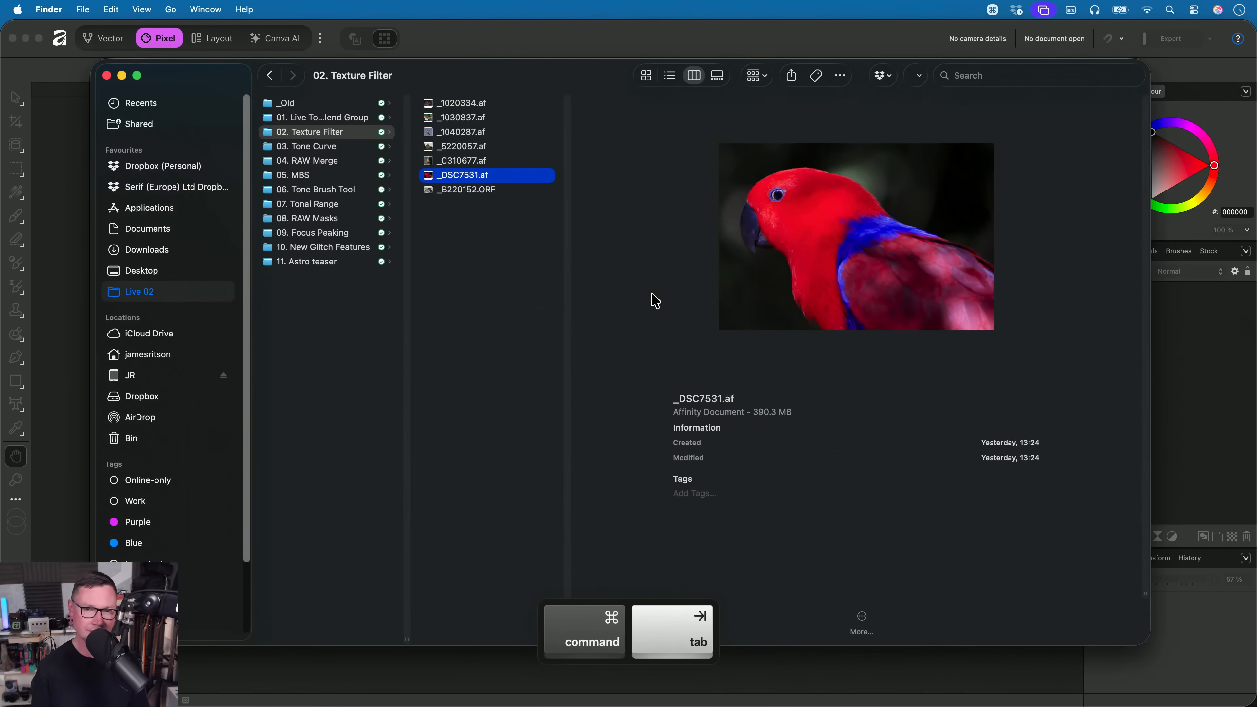
{"action": "key", "text": "Down"}
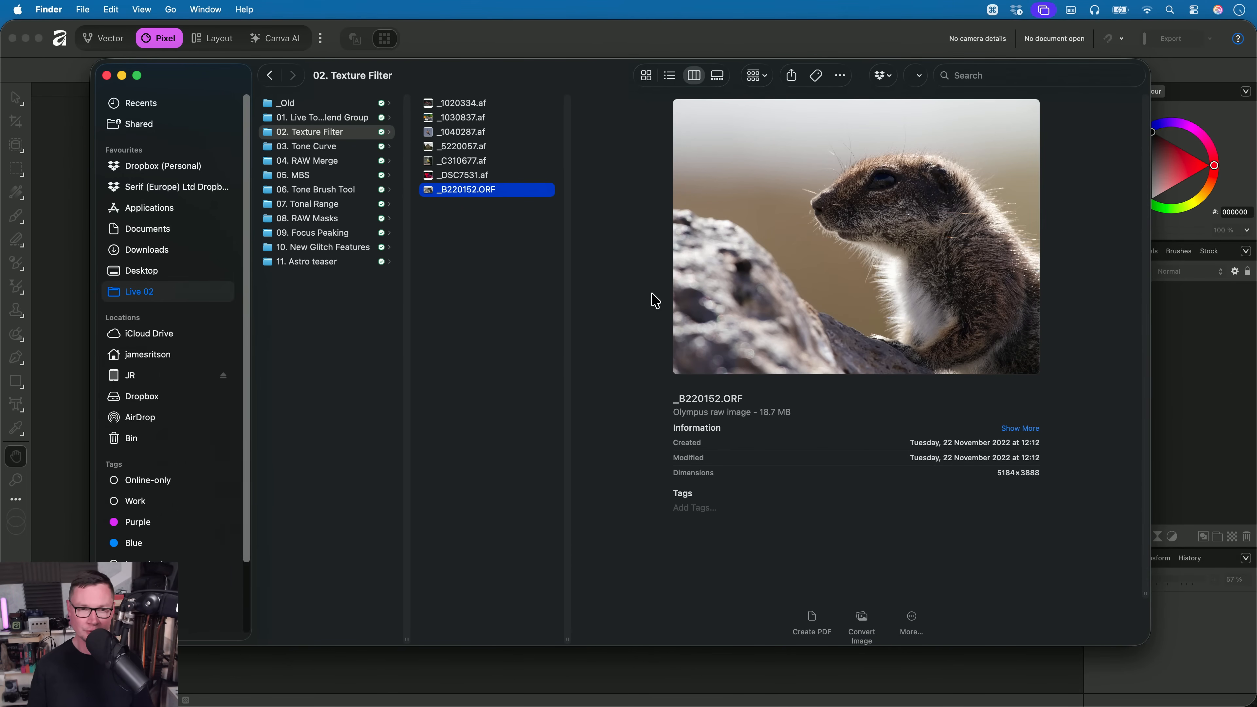
{"action": "left_click_drag", "start_coordinate": [485, 192], "coordinate": [616, 350]}
{"action": "key", "text": "super+Tab"}
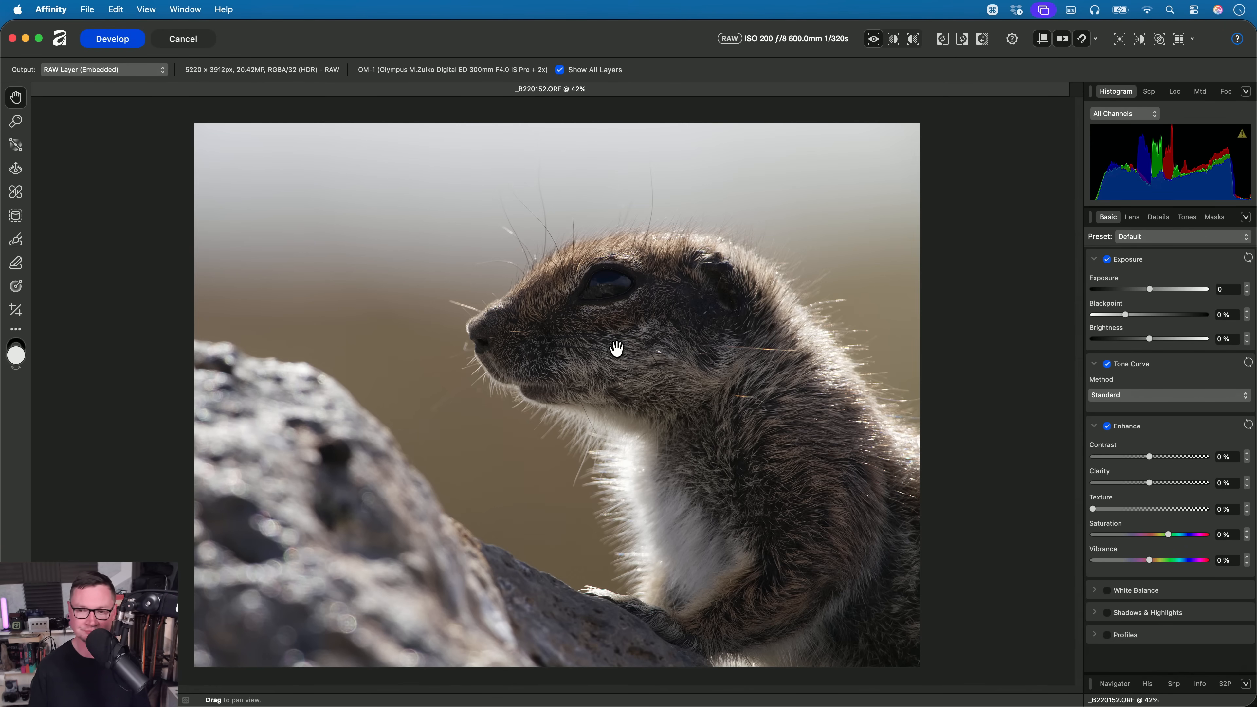
- Set the raw image's Texture enhancement to 68% and inspect the fur detail on the animal's head
{"action": "scroll", "coordinate": [617, 348], "scroll_direction": "up", "scroll_amount": 3}
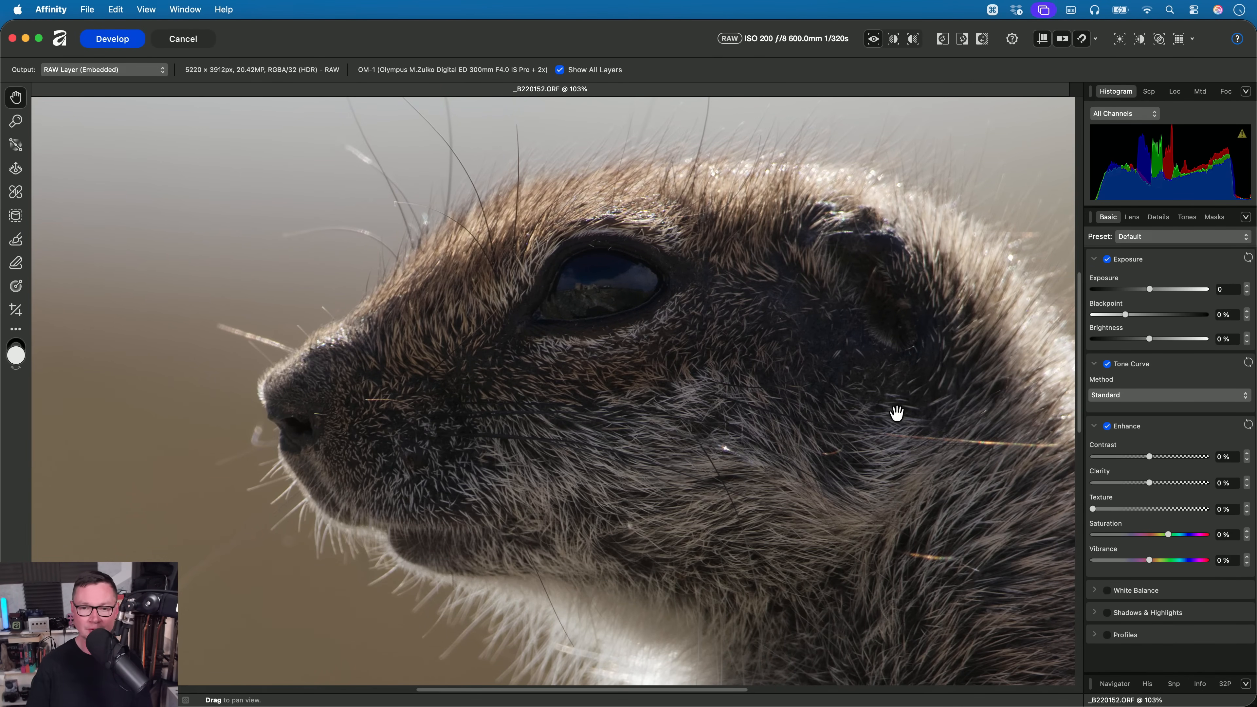
{"action": "left_click_drag", "start_coordinate": [897, 413], "coordinate": [841, 398]}
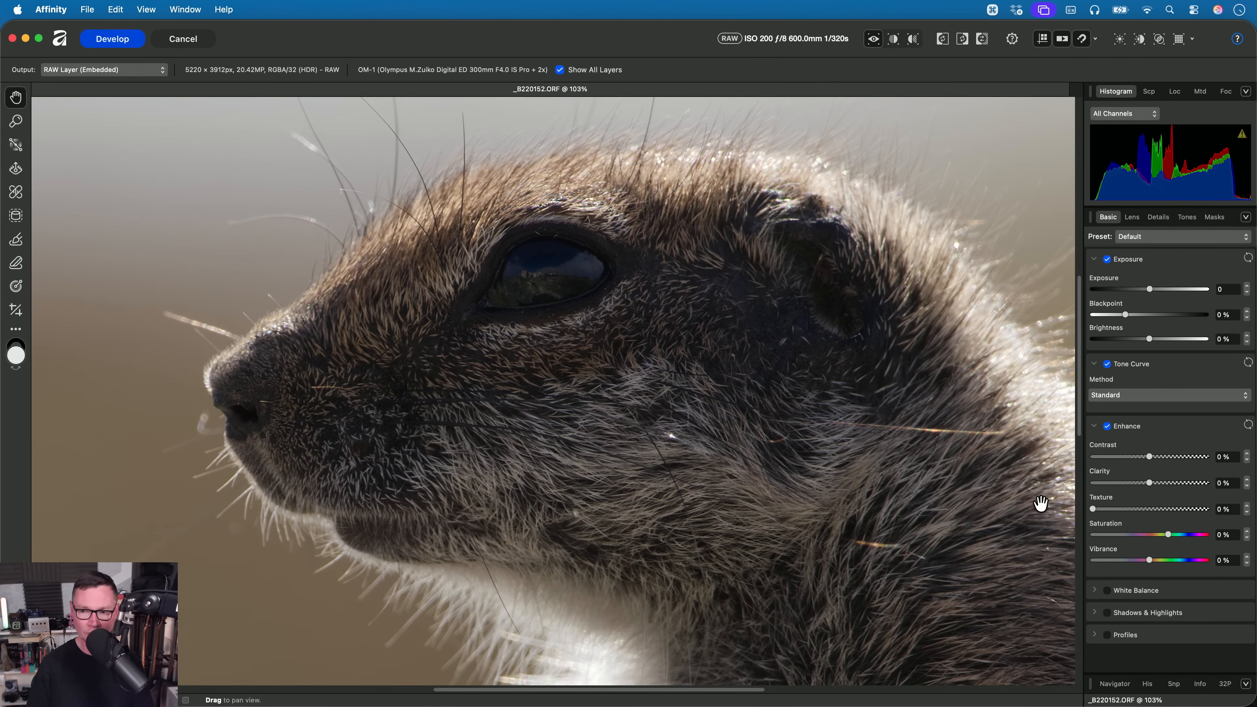
{"action": "left_click_drag", "start_coordinate": [1093, 508], "coordinate": [1167, 520]}
{"action": "left_click_drag", "start_coordinate": [769, 436], "coordinate": [781, 404]}
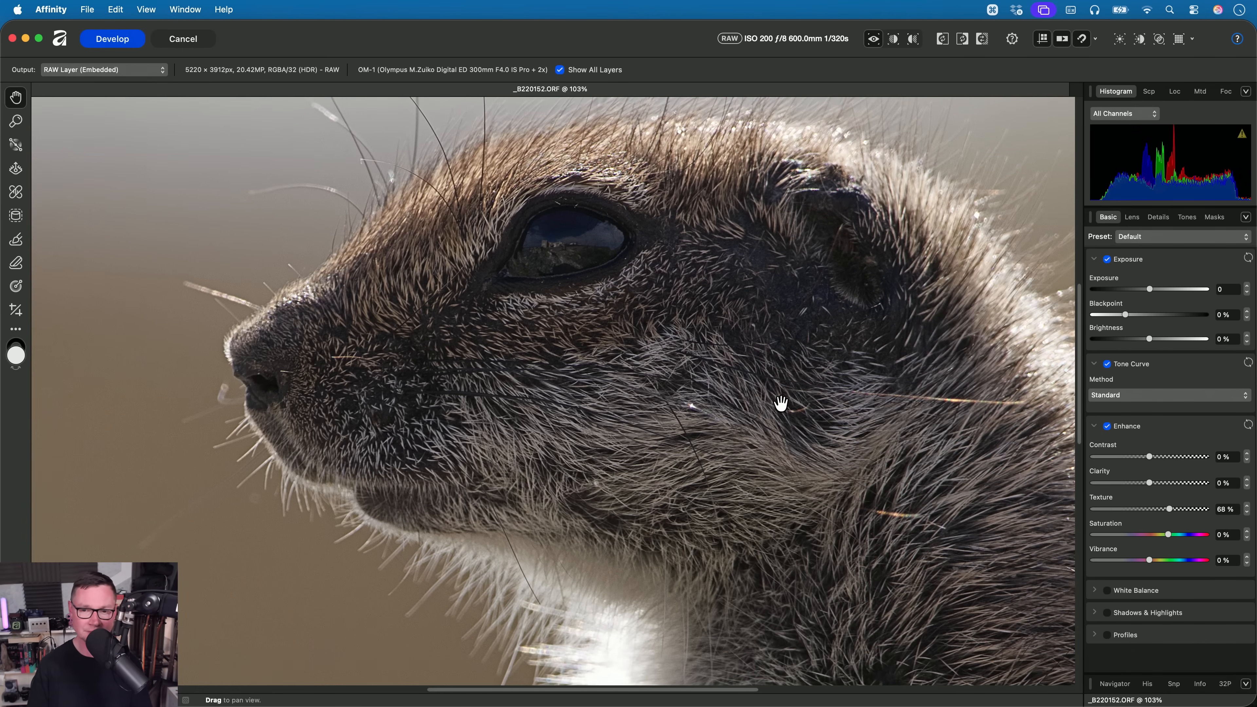
{"action": "scroll", "coordinate": [762, 401], "scroll_direction": "down", "scroll_amount": 4}
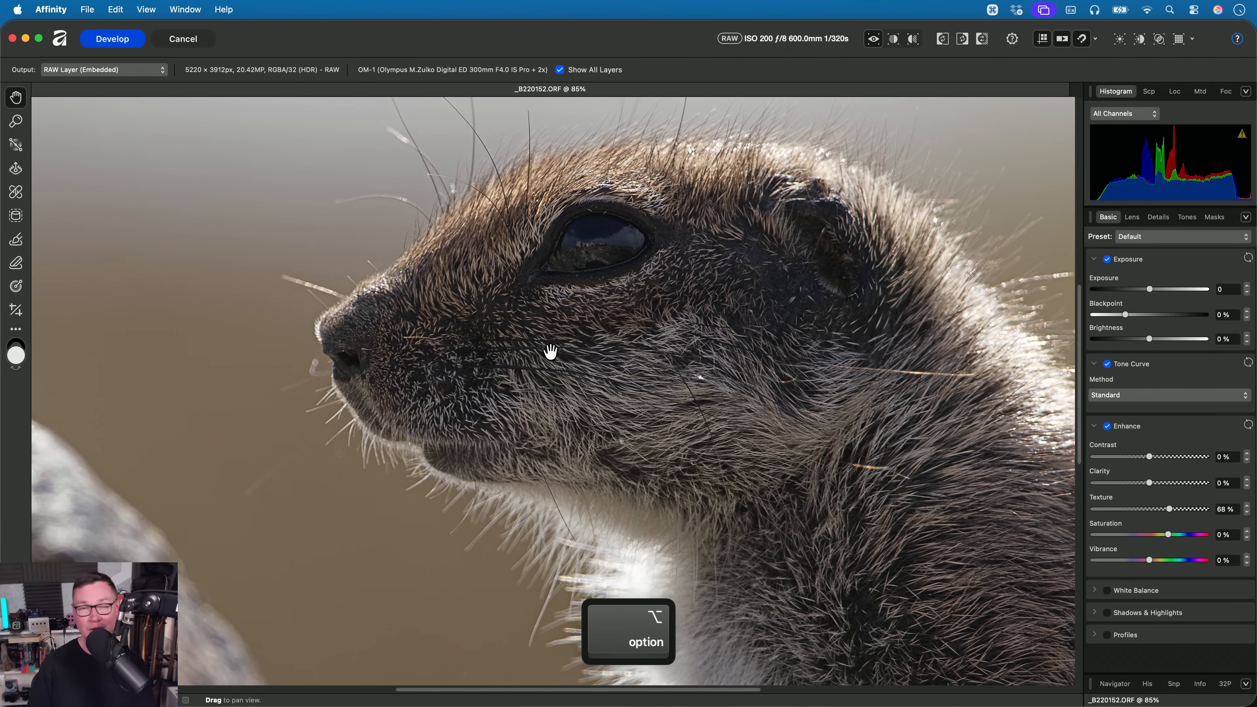
- Cancel the RAW develop of the furry animal photo and go to the 03. Tone Curve folder in Finder
{"action": "left_click", "coordinate": [200, 41]}
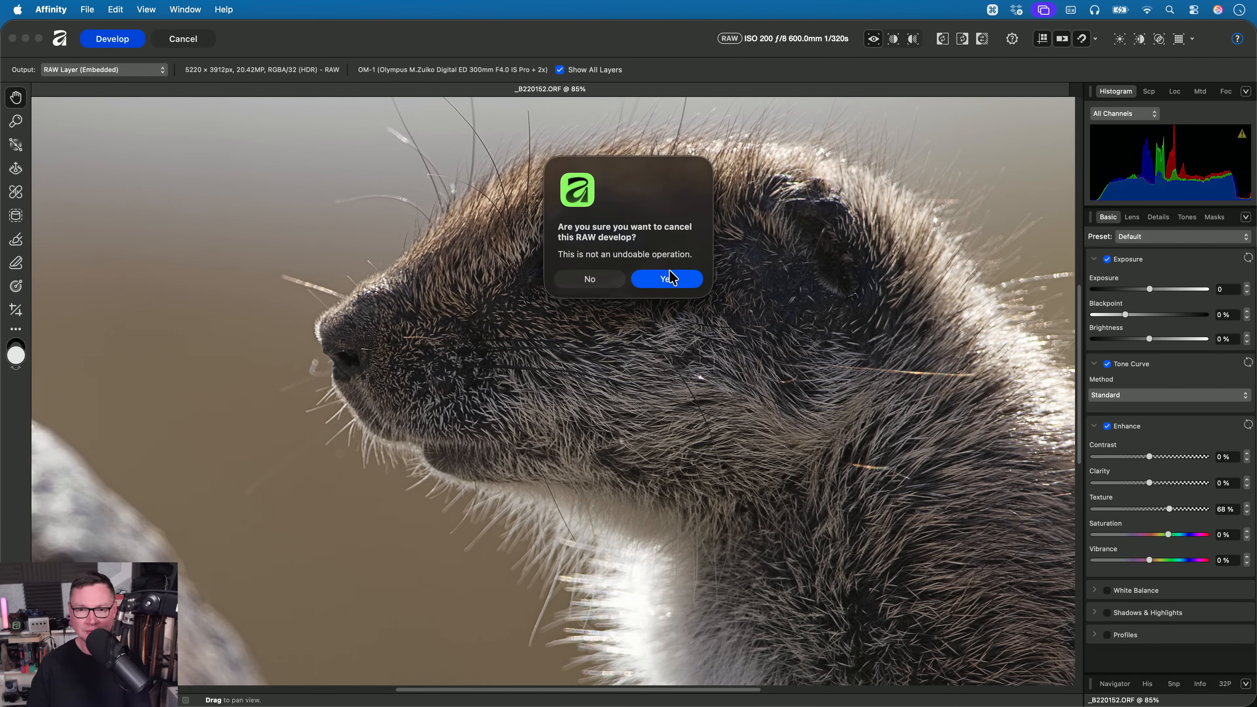
{"action": "left_click", "coordinate": [669, 279]}
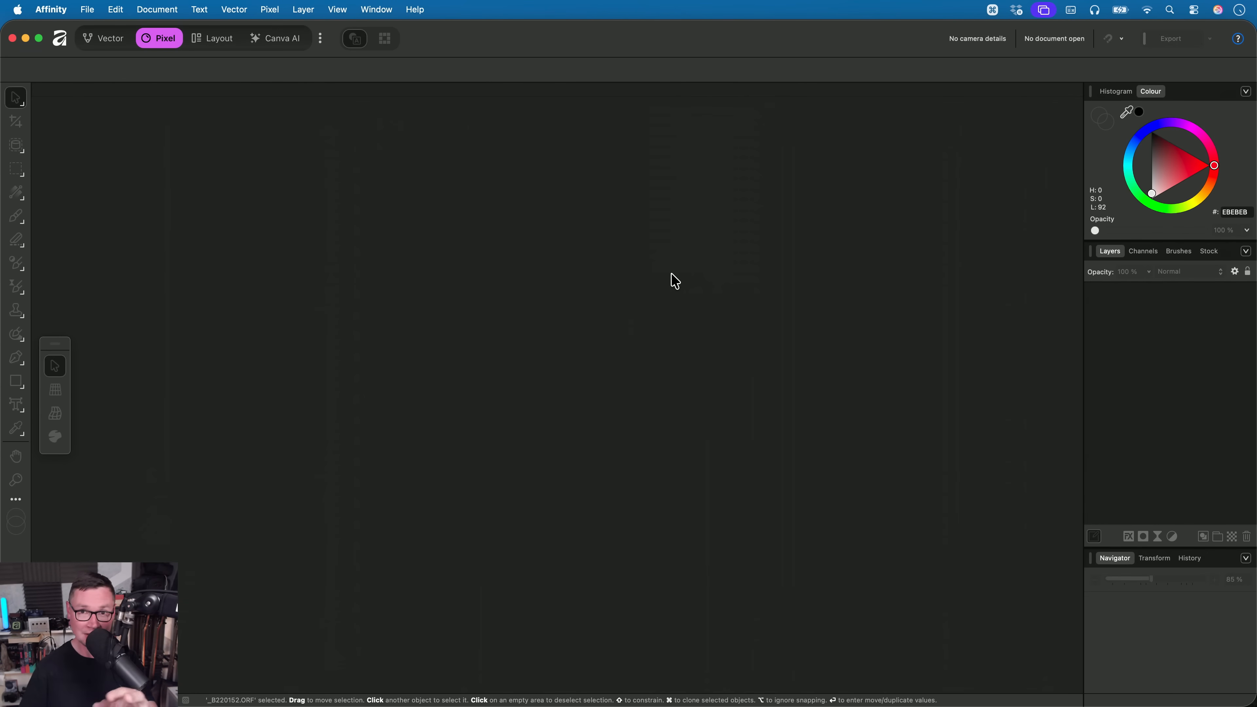
{"action": "key", "text": "super+Tab"}
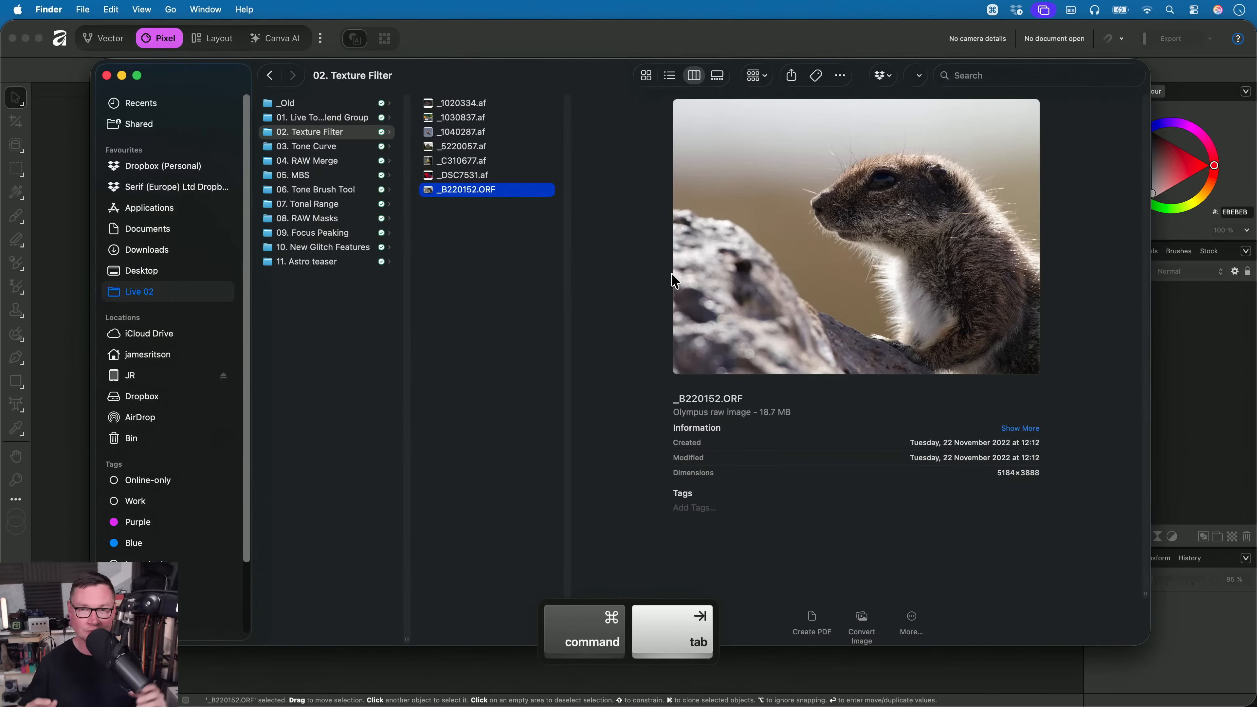
{"action": "key", "text": "Left"}
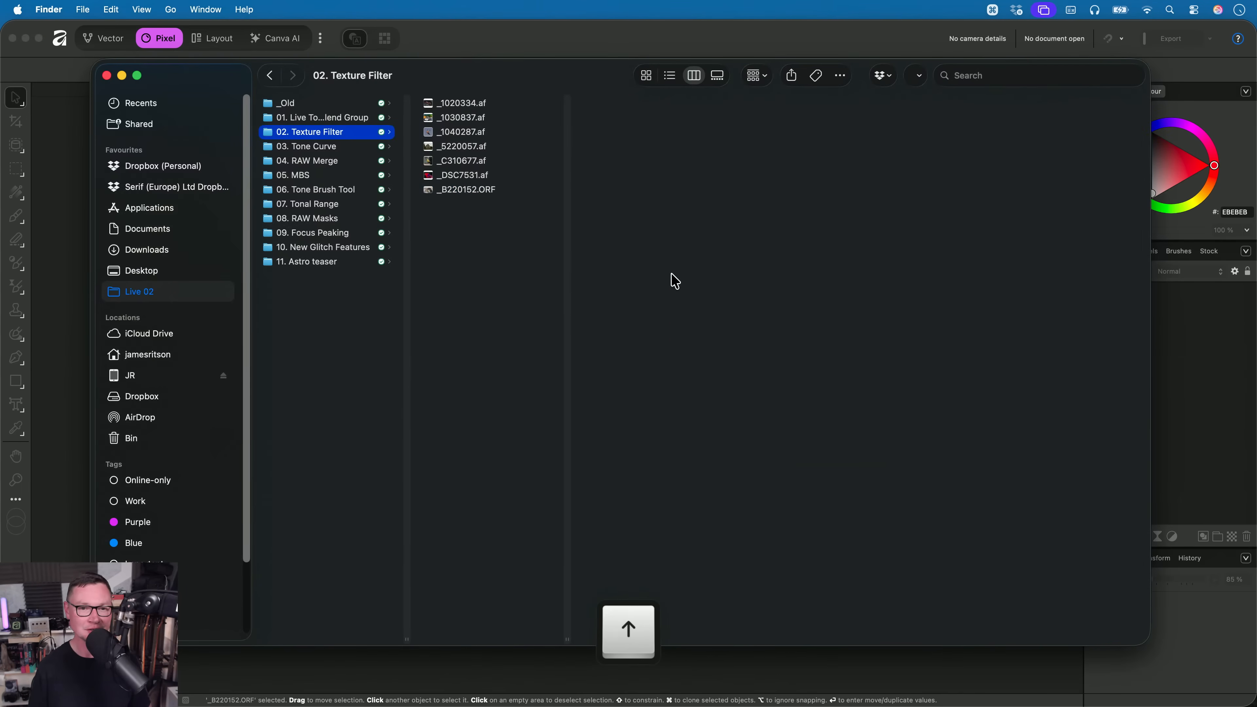
{"action": "key", "text": "Down"}
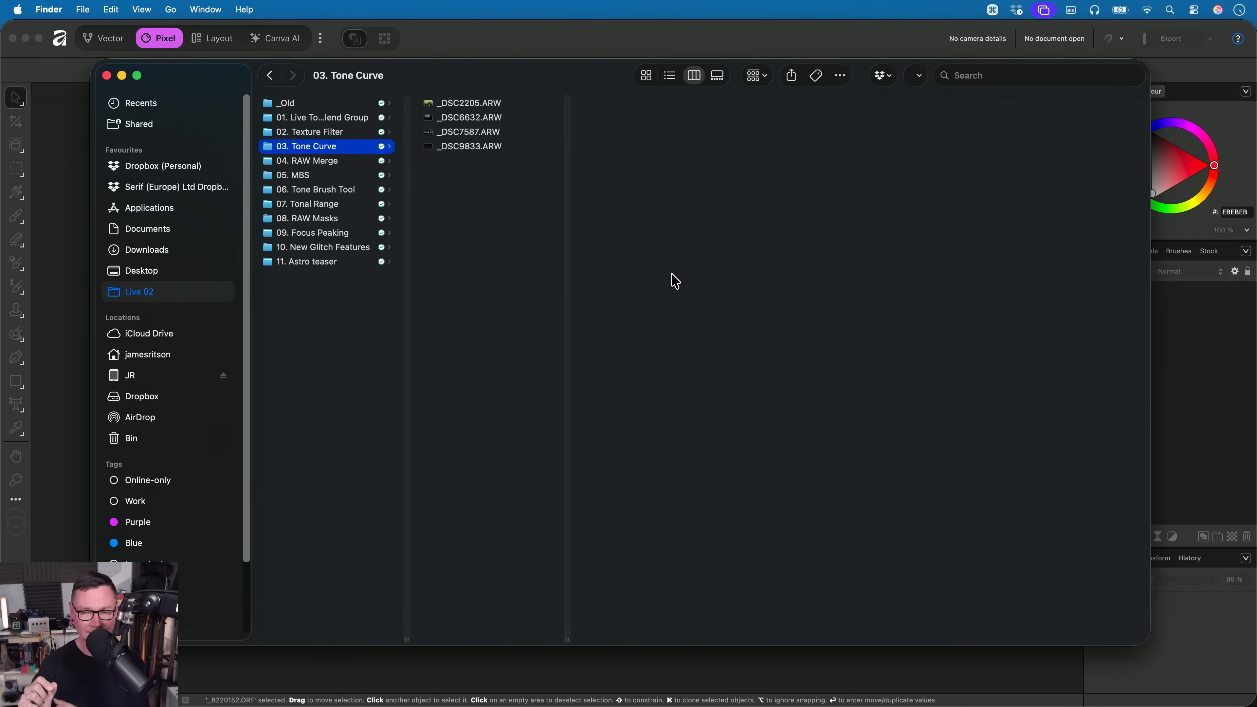
- Preview the raw files in the 03. Tone Curve folder and open _DSC9833.ARW in Affinity
{"action": "key", "text": "Right"}
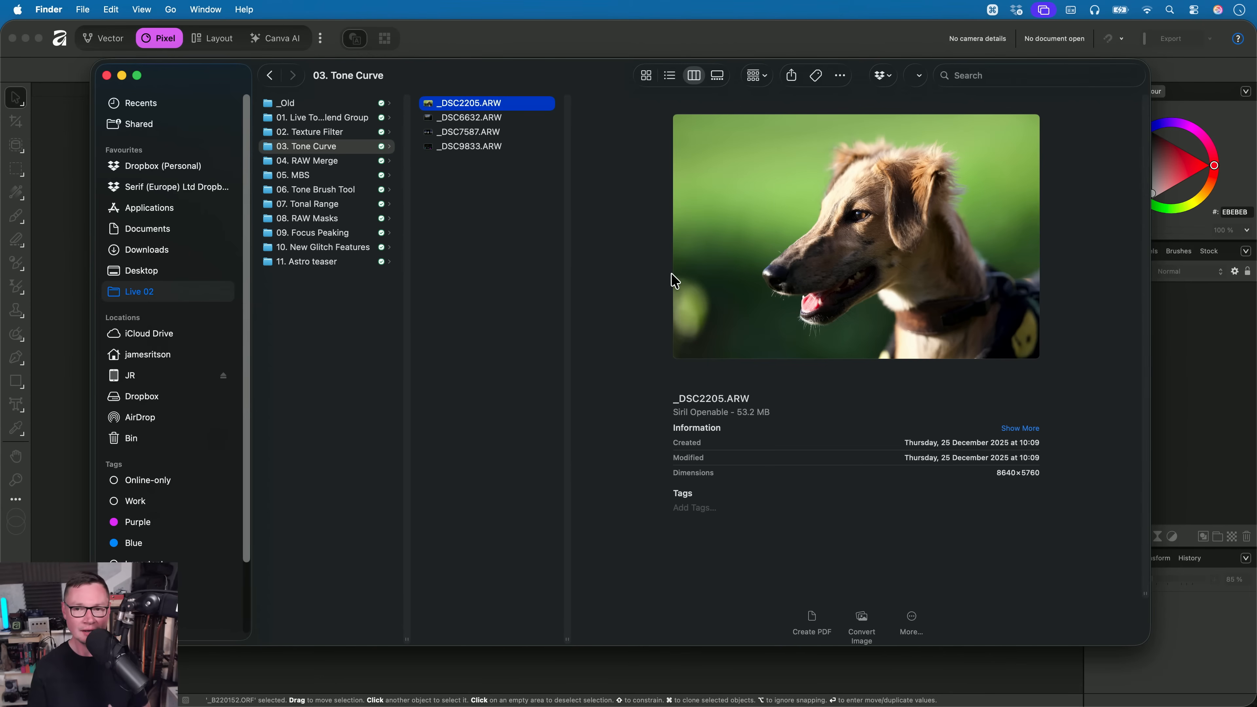
{"action": "key", "text": "Down"}
{"action": "key", "text": "Down"}
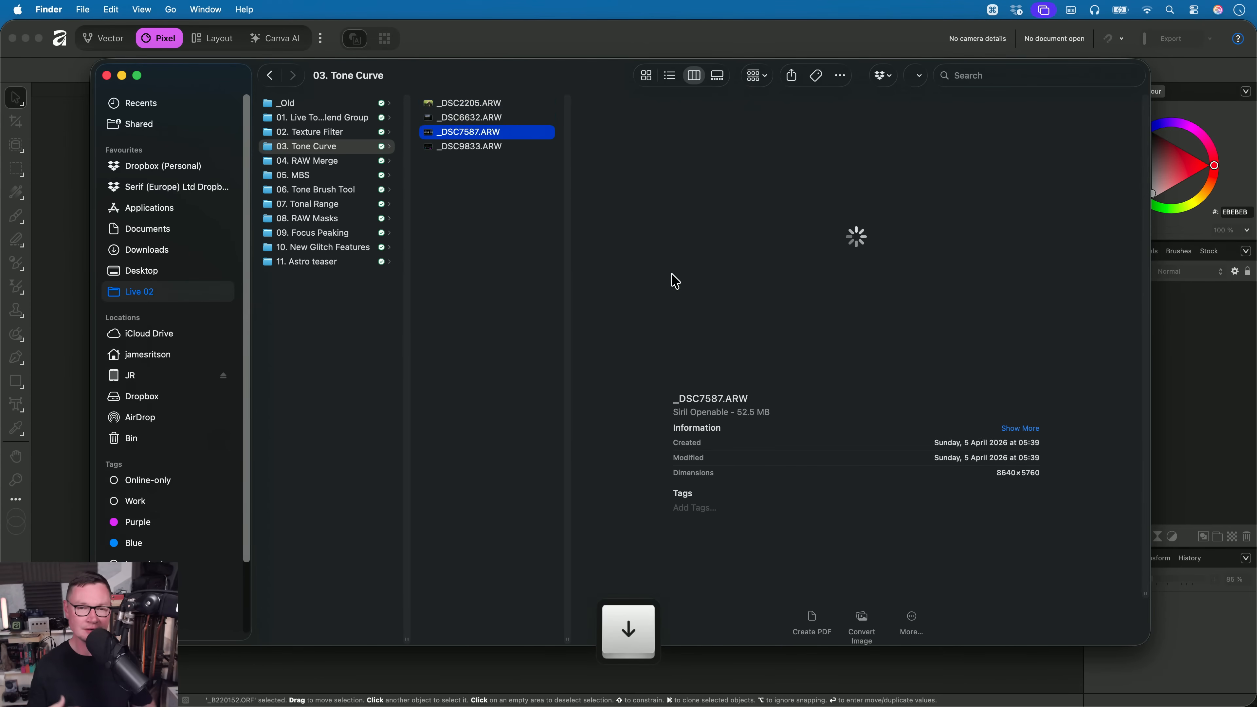
{"action": "key", "text": "Down"}
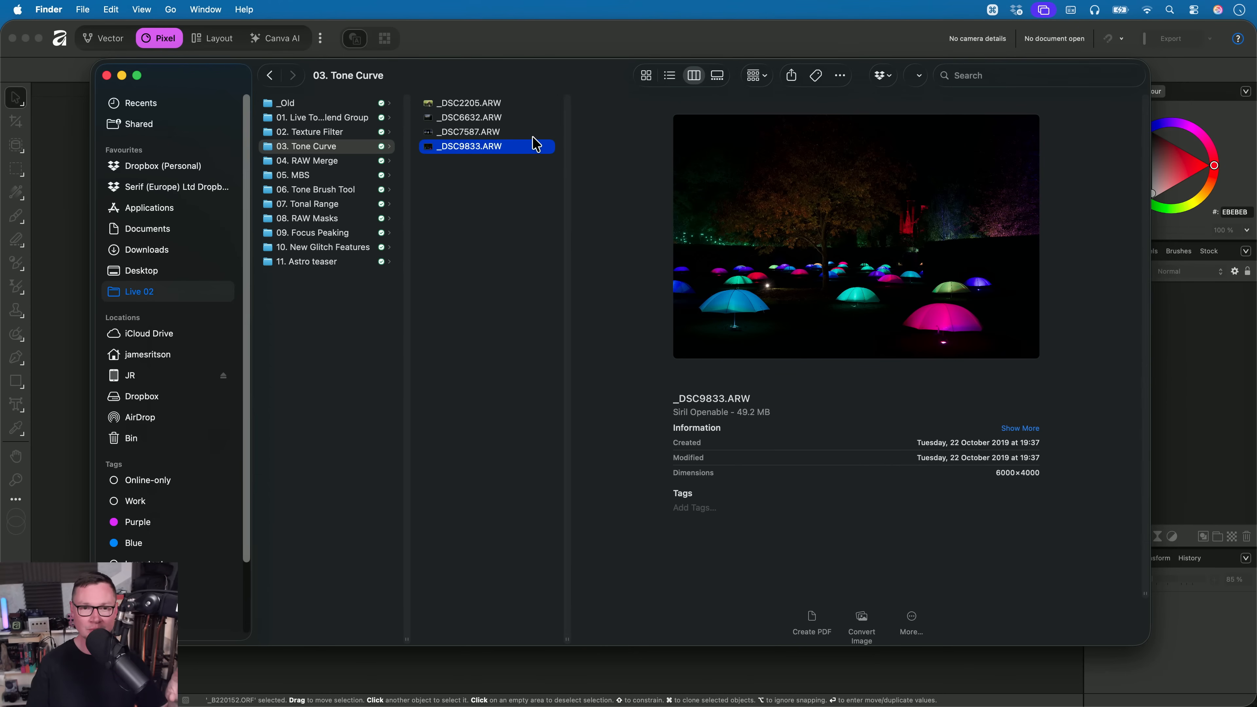
{"action": "left_click_drag", "start_coordinate": [474, 146], "coordinate": [606, 326]}
{"action": "key", "text": "super+Tab"}
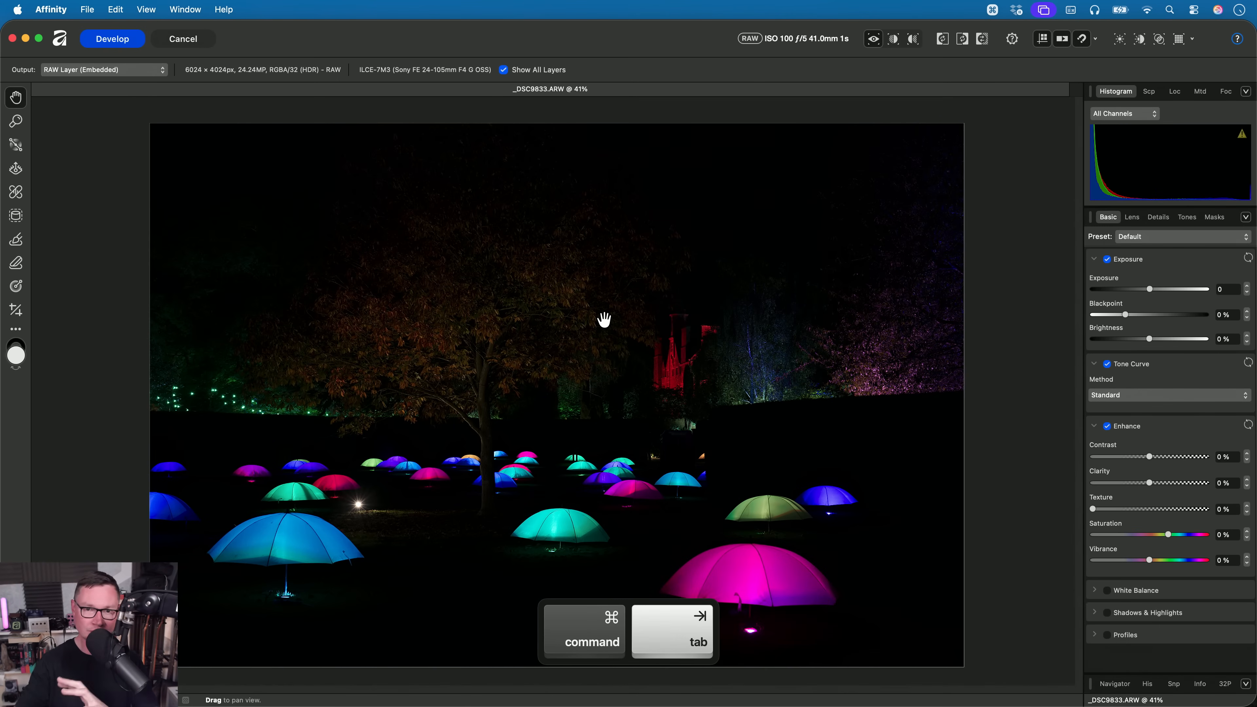
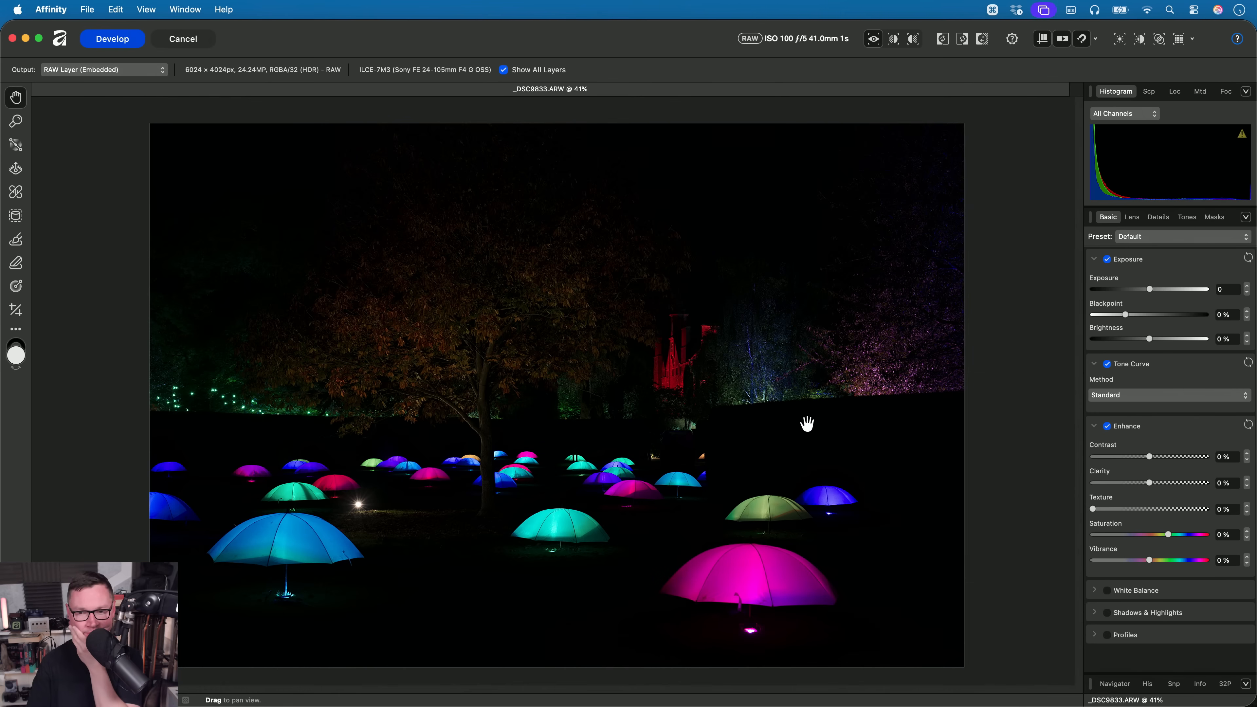
- Enable Shadows & Highlights, try Shadows at 91% and Highlights at -100%, and reset both values
{"action": "left_click", "coordinate": [1158, 614]}
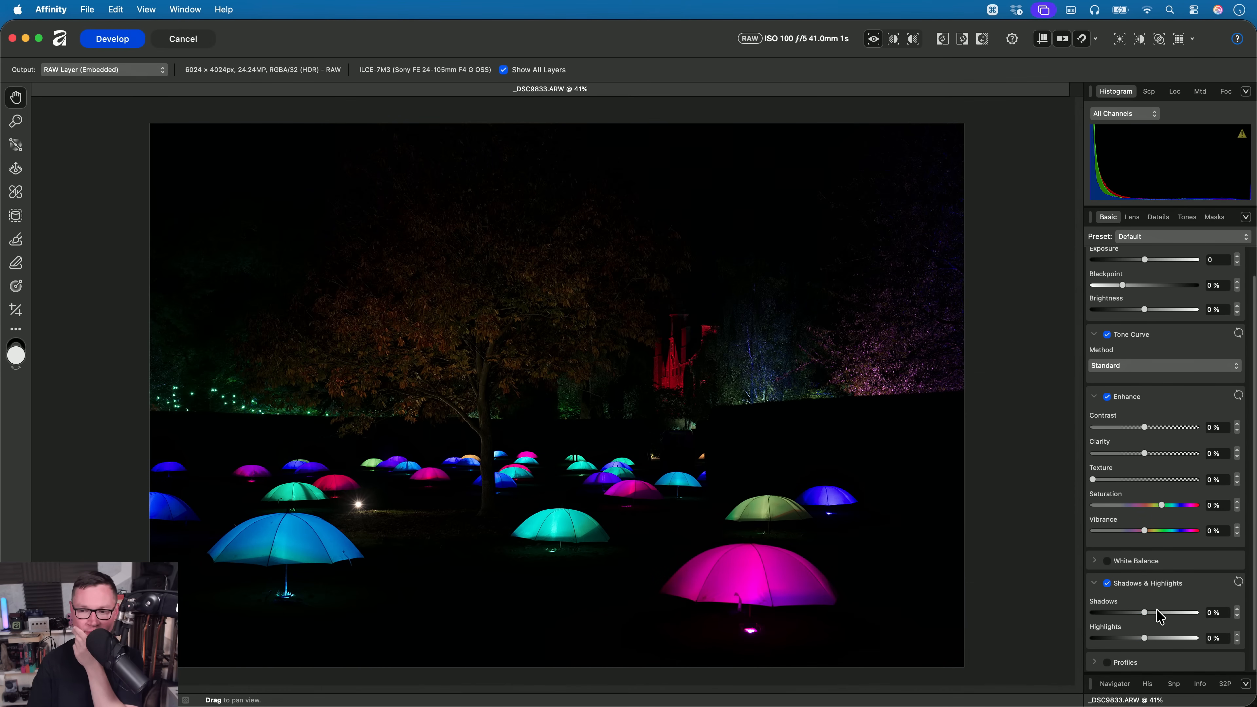
{"action": "left_click_drag", "start_coordinate": [1147, 617], "coordinate": [1071, 646]}
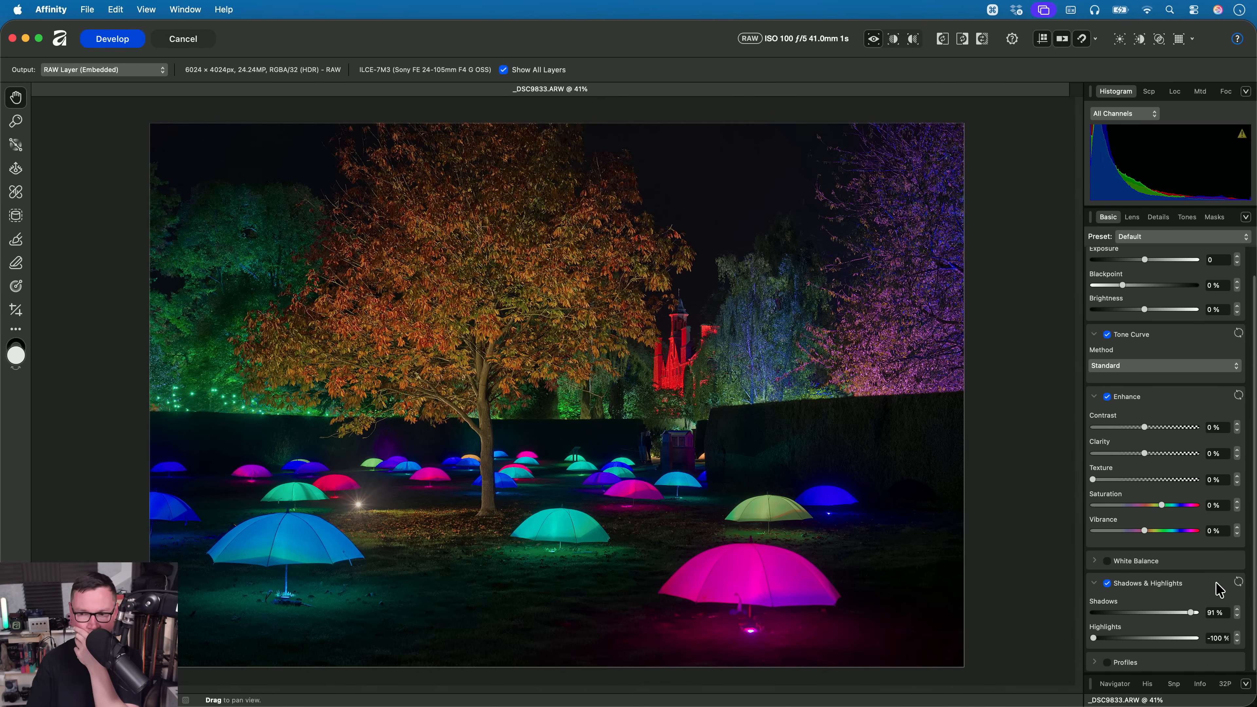
{"action": "left_click", "coordinate": [1239, 582]}
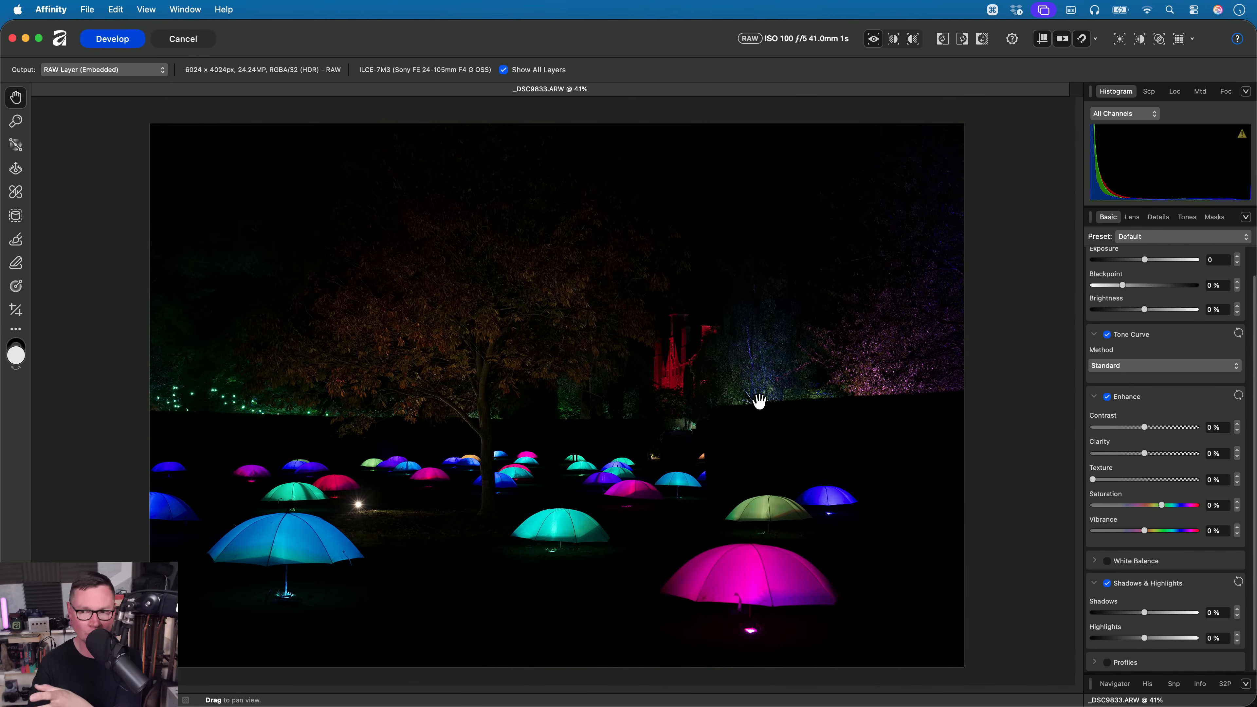
- Raise Exposure to 3.65, lower Highlights to -100%, and inspect the tones on the large pink umbrella
{"action": "scroll", "coordinate": [1133, 352], "scroll_direction": "up", "scroll_amount": 2}
{"action": "left_click_drag", "start_coordinate": [1144, 289], "coordinate": [1182, 289]}
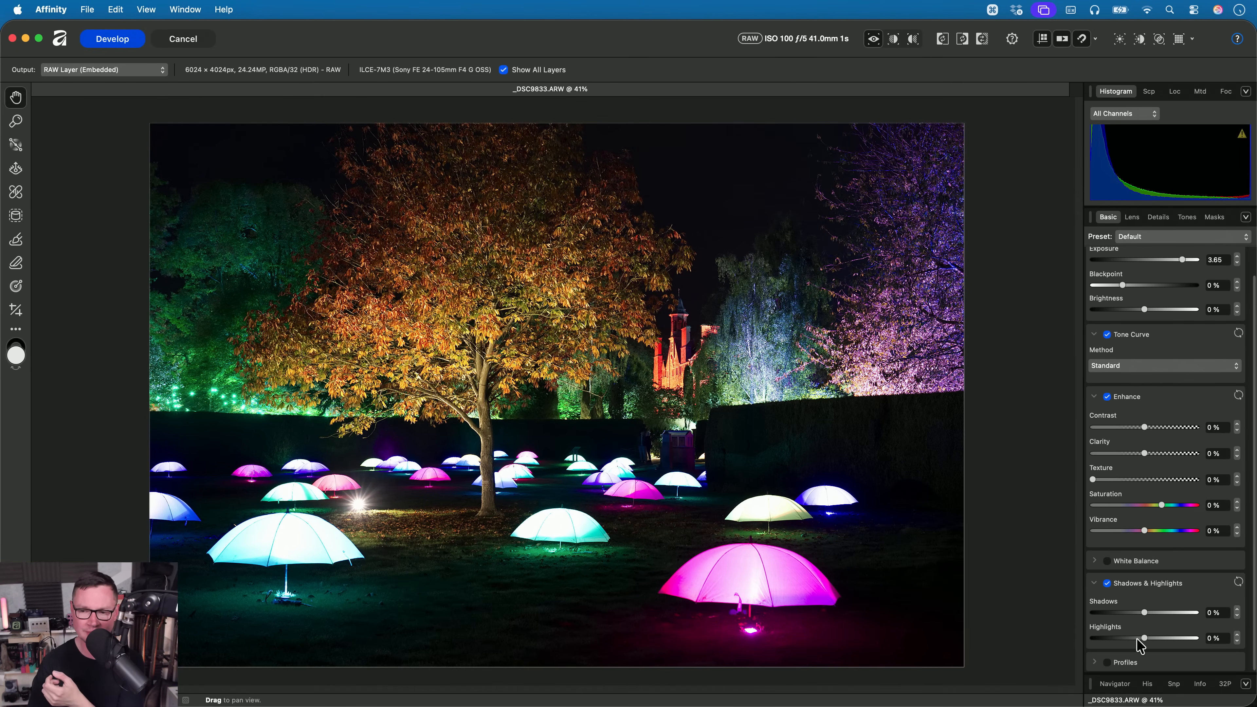
{"action": "left_click_drag", "start_coordinate": [1144, 638], "coordinate": [1030, 641]}
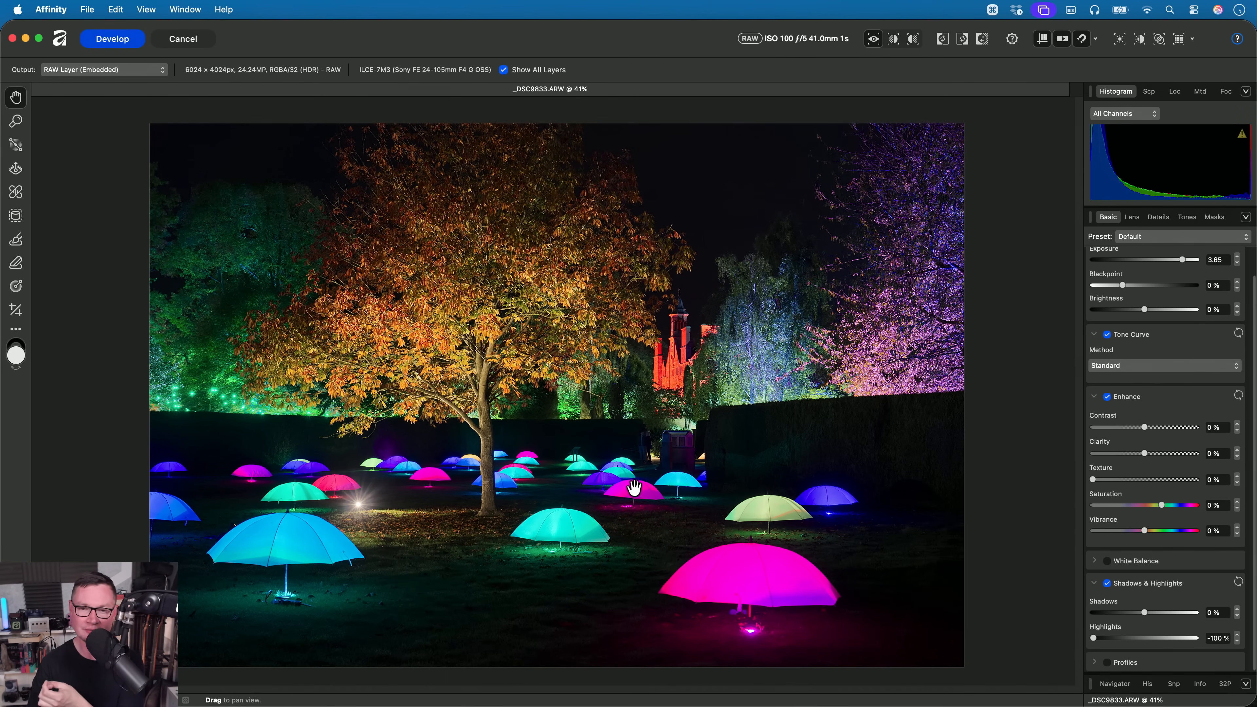
{"action": "scroll", "coordinate": [774, 588], "scroll_direction": "up", "scroll_amount": 6}
{"action": "left_click_drag", "start_coordinate": [749, 574], "coordinate": [738, 406]}
{"action": "scroll", "coordinate": [739, 405], "scroll_direction": "up", "scroll_amount": 4}
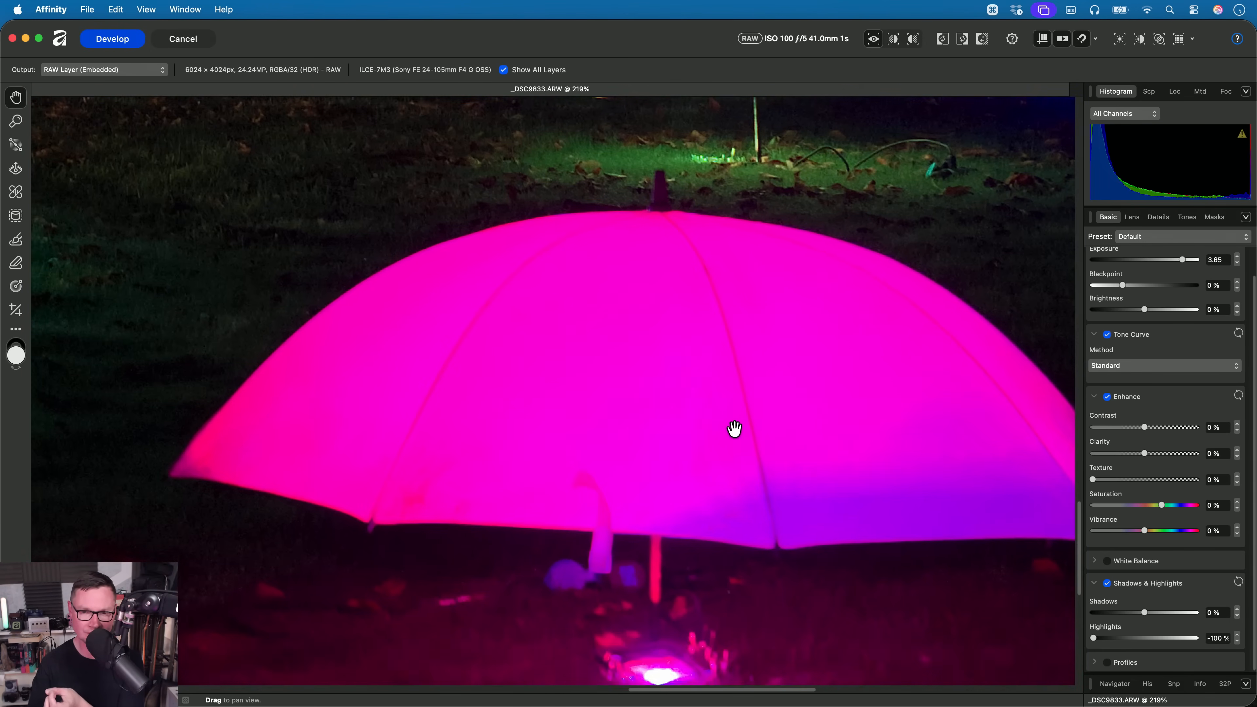
{"action": "scroll", "coordinate": [516, 432], "scroll_direction": "up", "scroll_amount": 1}
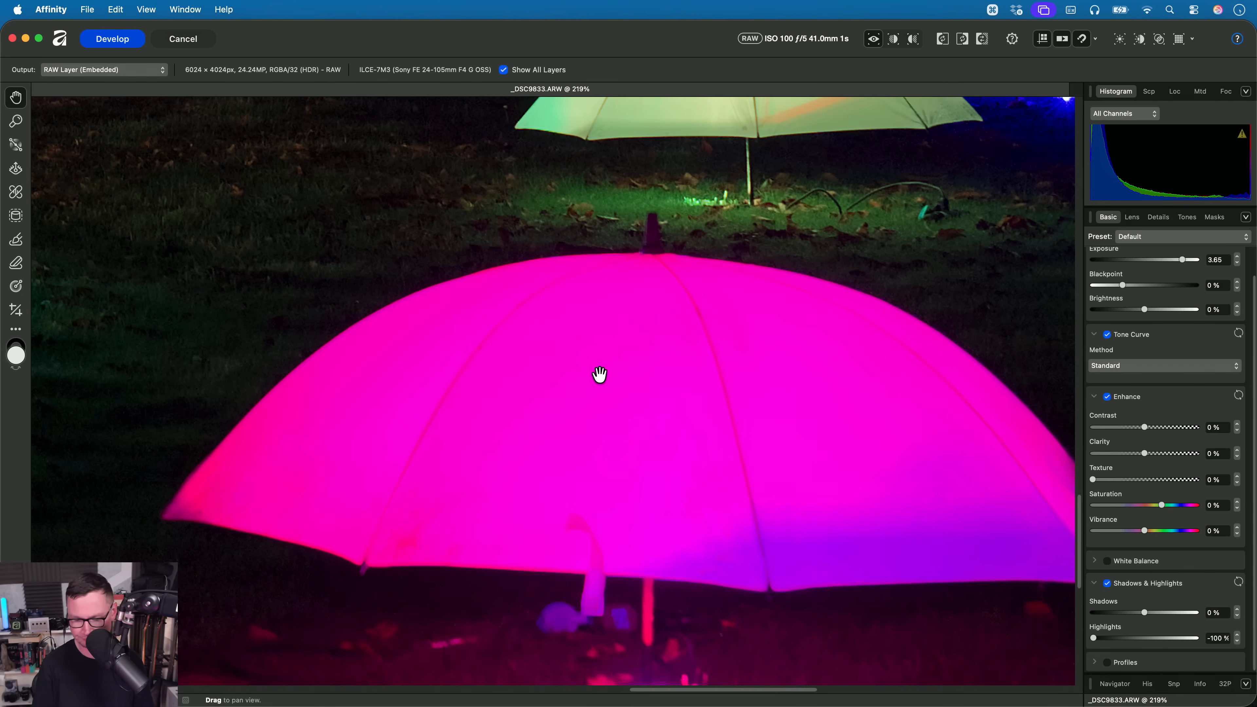
{"action": "key", "text": "super+0"}
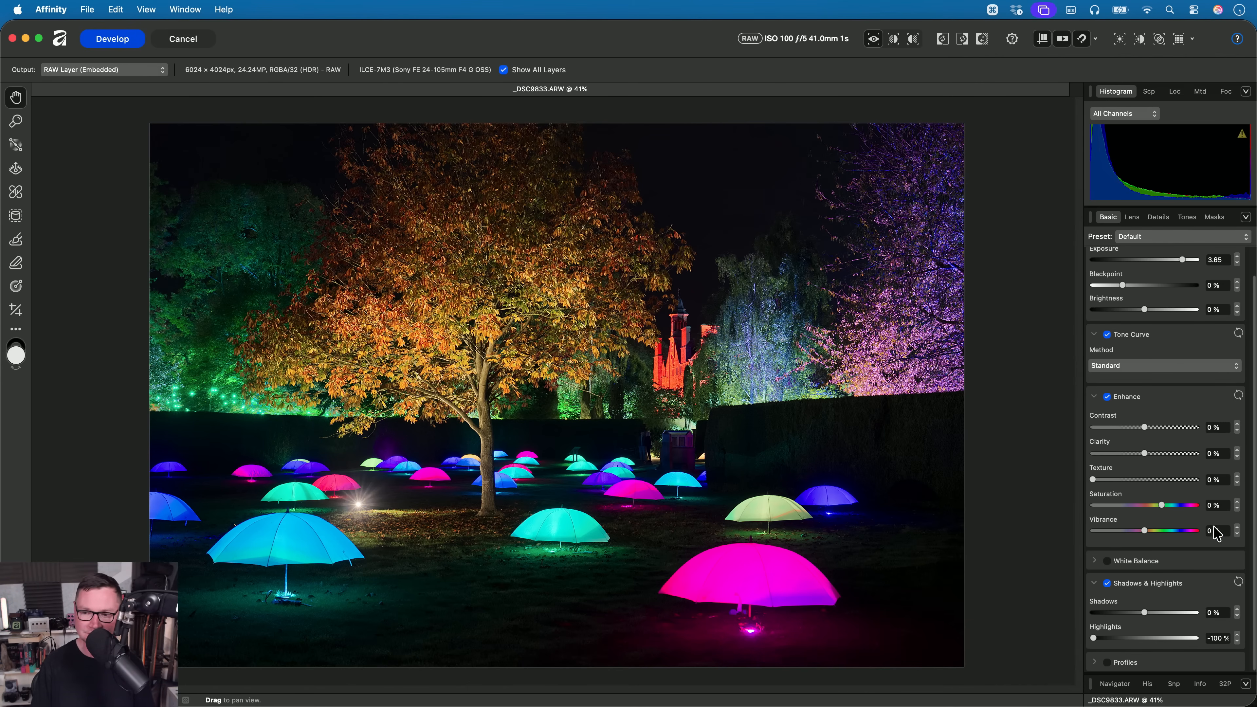
- Reset the Shadows & Highlights and Exposure adjustments, and raise Exposure to 3.537
{"action": "left_click", "coordinate": [1238, 582]}
{"action": "scroll", "coordinate": [1153, 520], "scroll_direction": "up", "scroll_amount": 2}
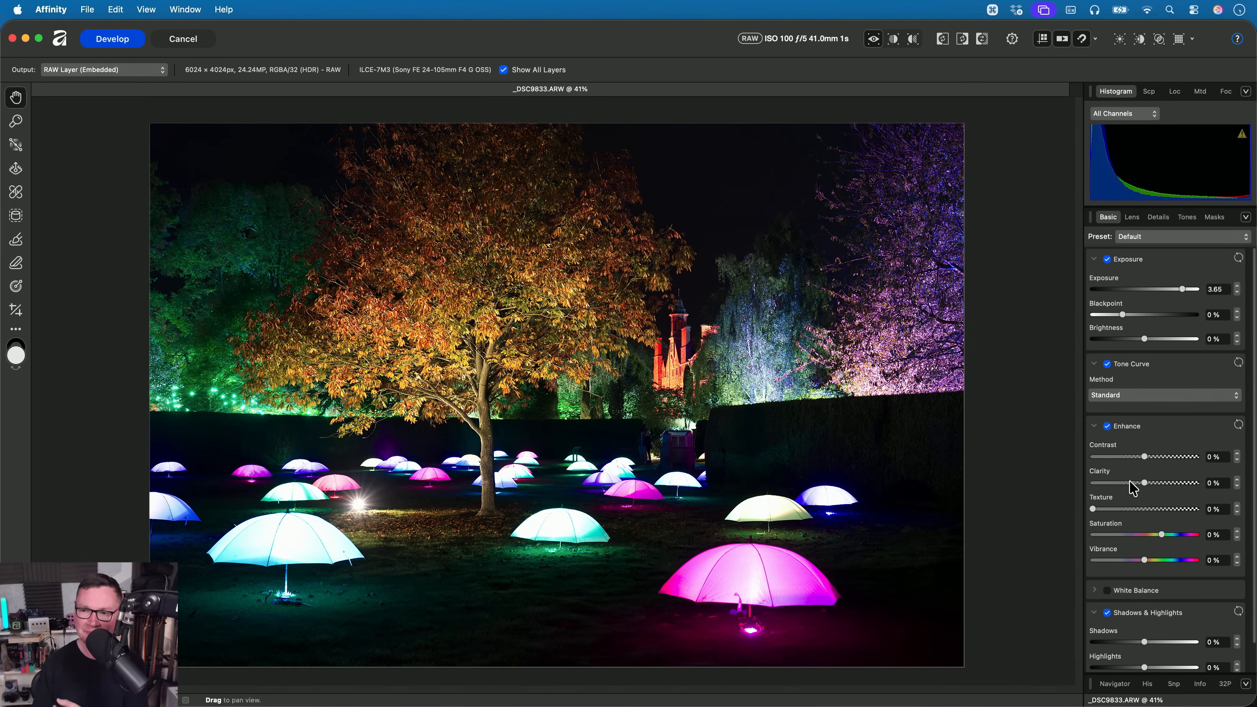
{"action": "left_click", "coordinate": [1238, 258]}
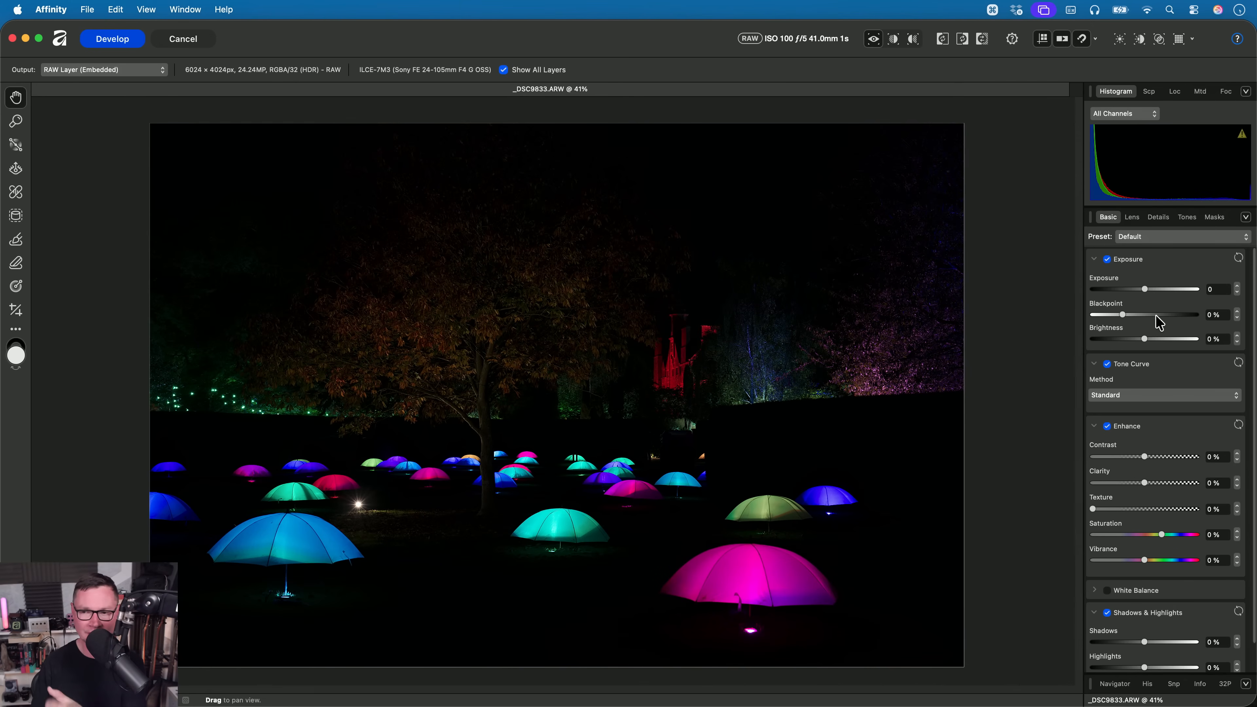
{"action": "left_click_drag", "start_coordinate": [1145, 289], "coordinate": [1186, 294]}
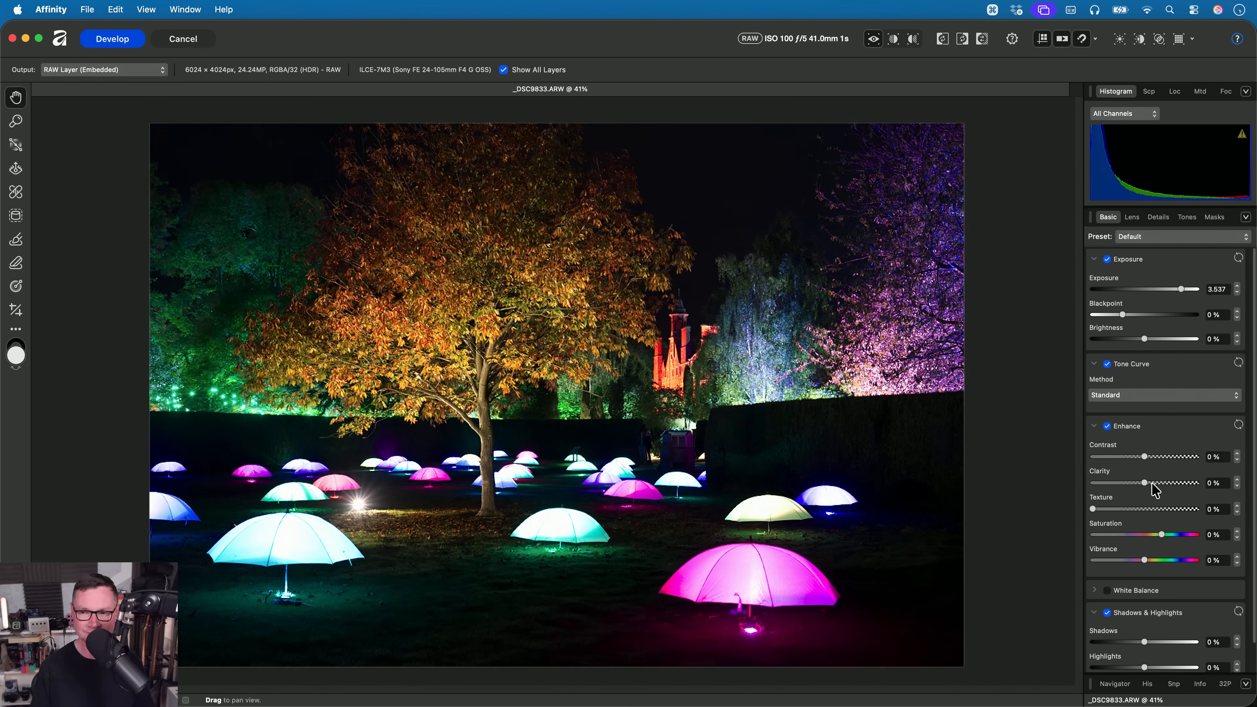
- Set the Tone Curve method to Compressed and inspect the highlight detail on the large pink umbrella
{"action": "left_click", "coordinate": [1160, 396]}
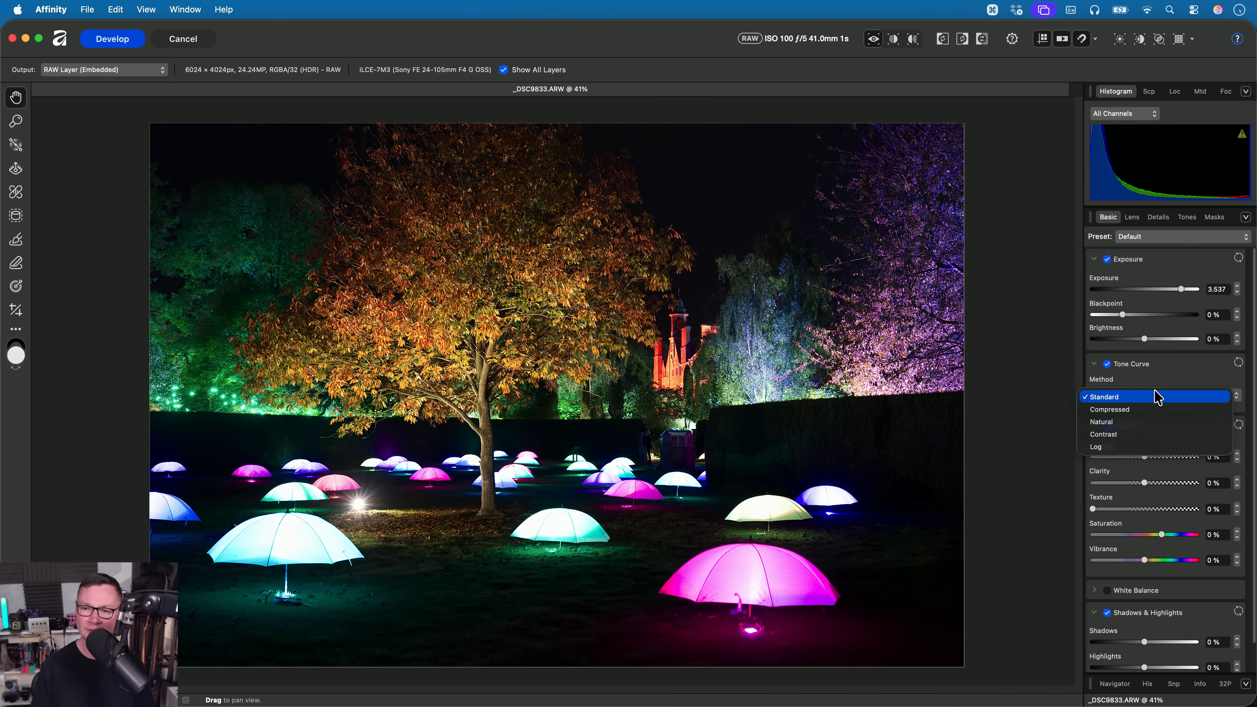
{"action": "left_click", "coordinate": [1152, 410]}
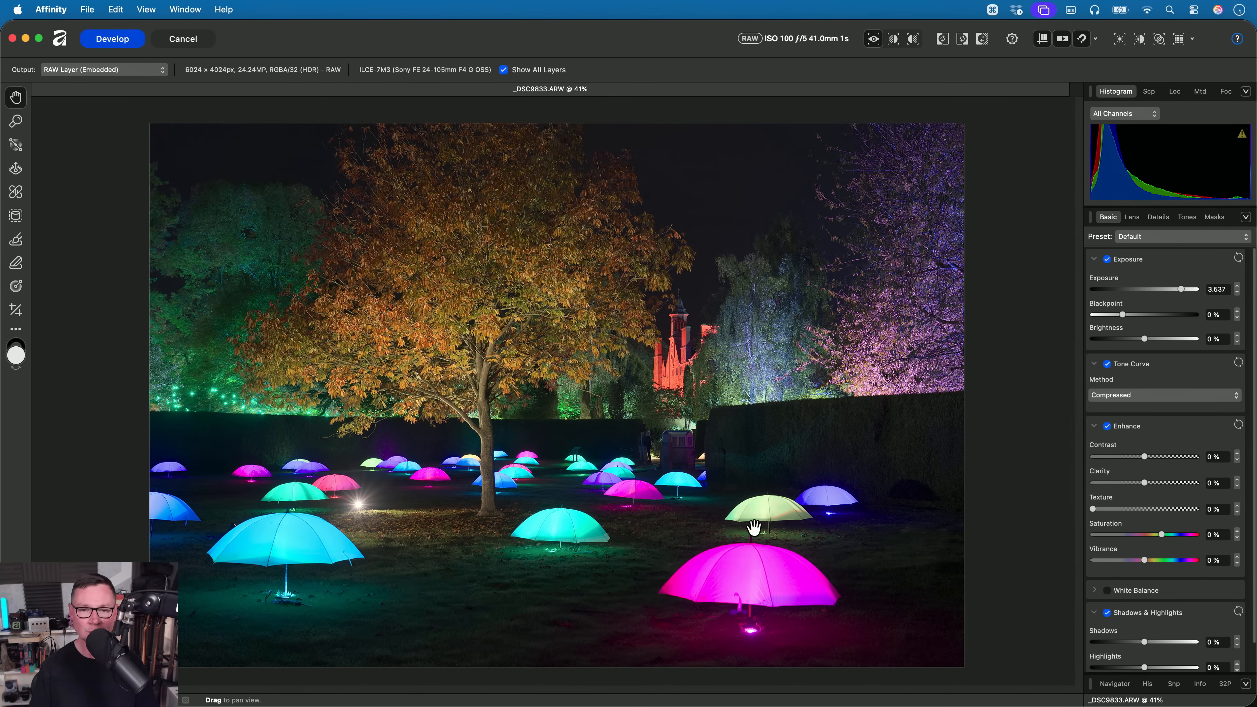
{"action": "scroll", "coordinate": [751, 545], "scroll_direction": "up", "scroll_amount": 5}
{"action": "scroll", "coordinate": [634, 398], "scroll_direction": "up", "scroll_amount": 5}
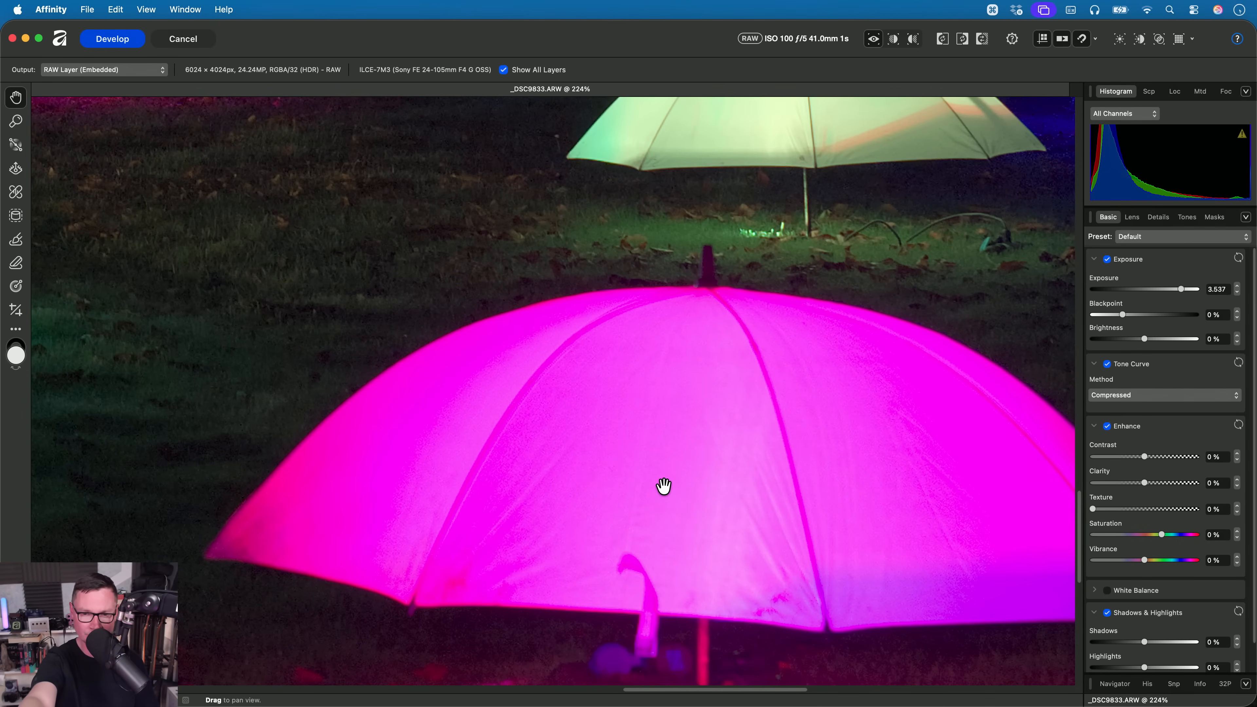
{"action": "left_click_drag", "start_coordinate": [789, 375], "coordinate": [651, 325]}
{"action": "left_click_drag", "start_coordinate": [365, 402], "coordinate": [772, 466]}
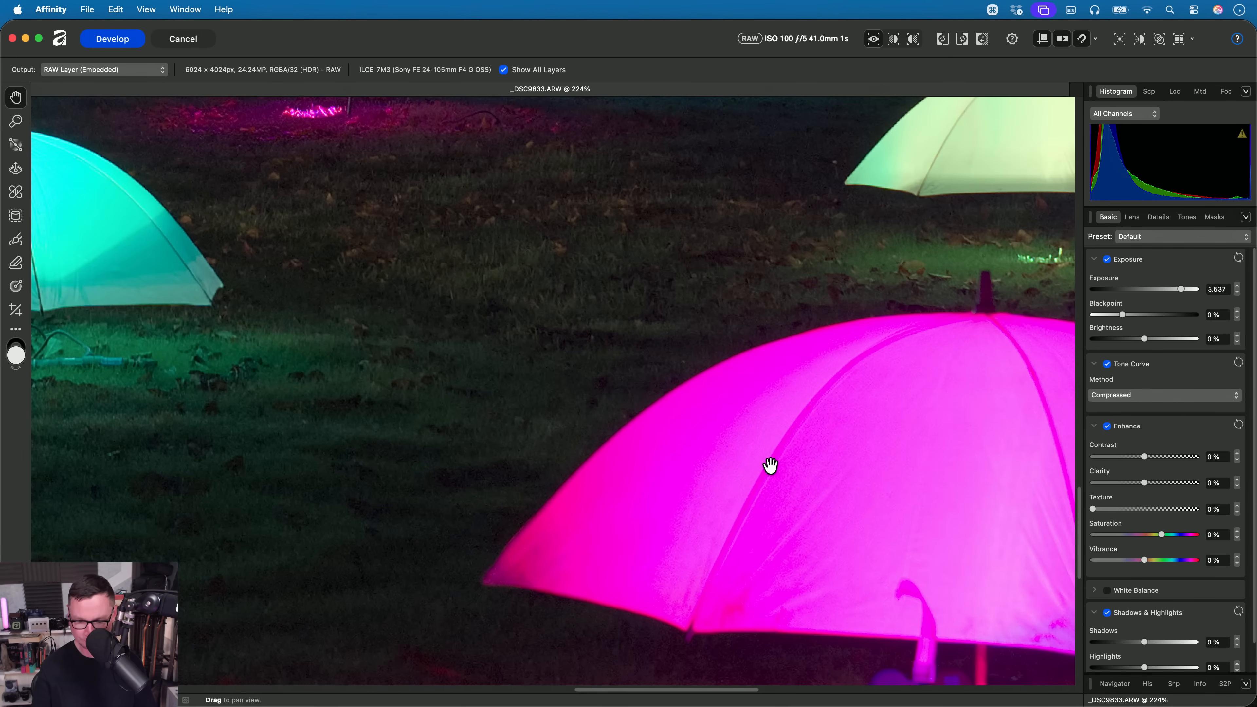
{"action": "key", "text": "cmd+0"}
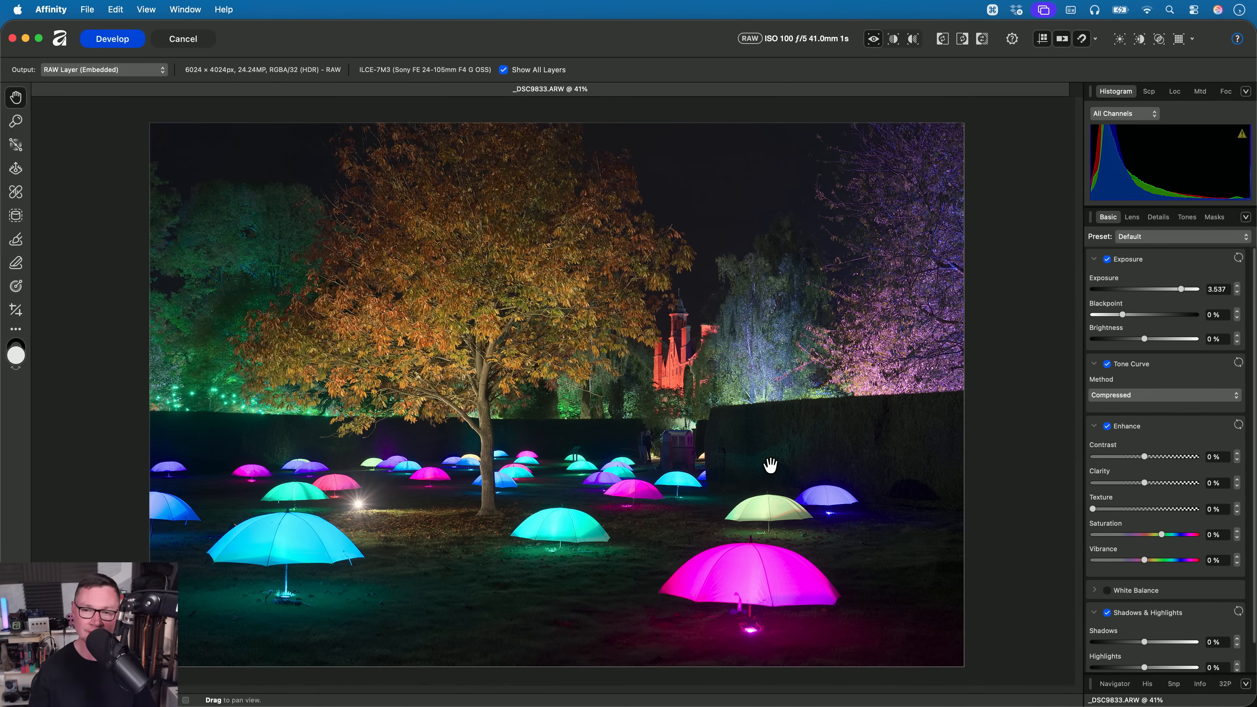
- Set the Tone Curve method to Natural and look closely at the umbrellas
{"action": "left_click", "coordinate": [1169, 396]}
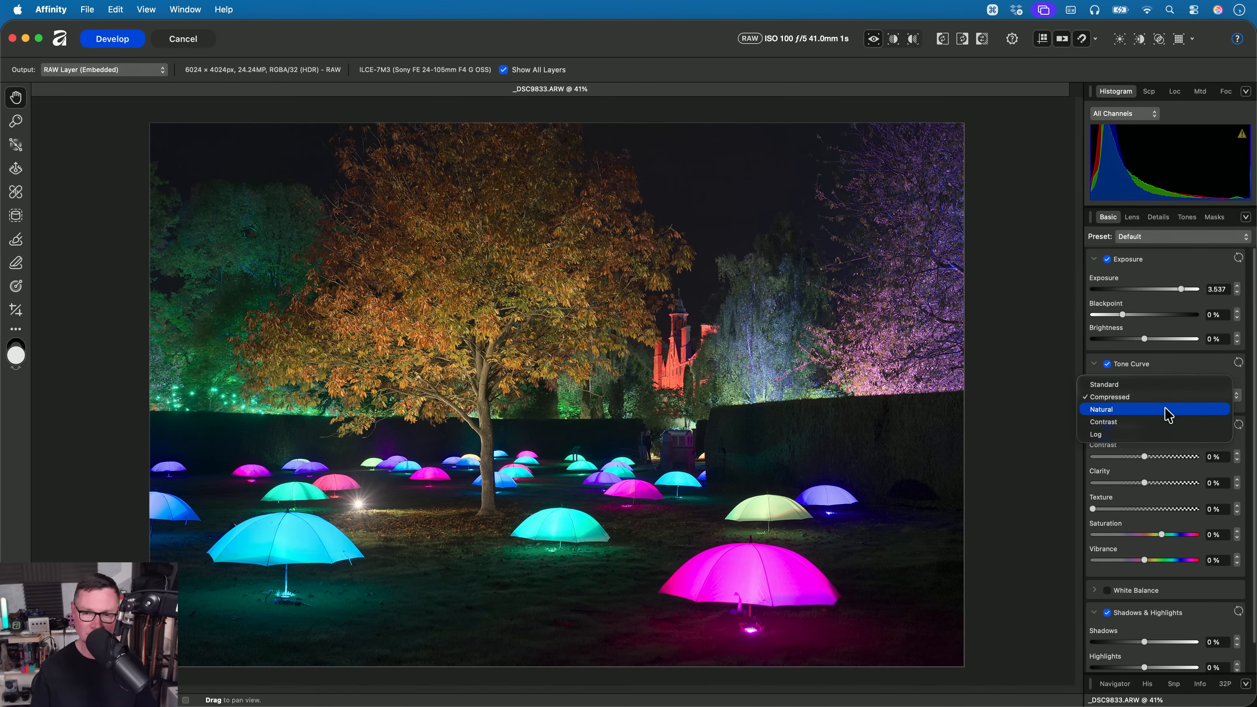
{"action": "left_click", "coordinate": [1168, 410]}
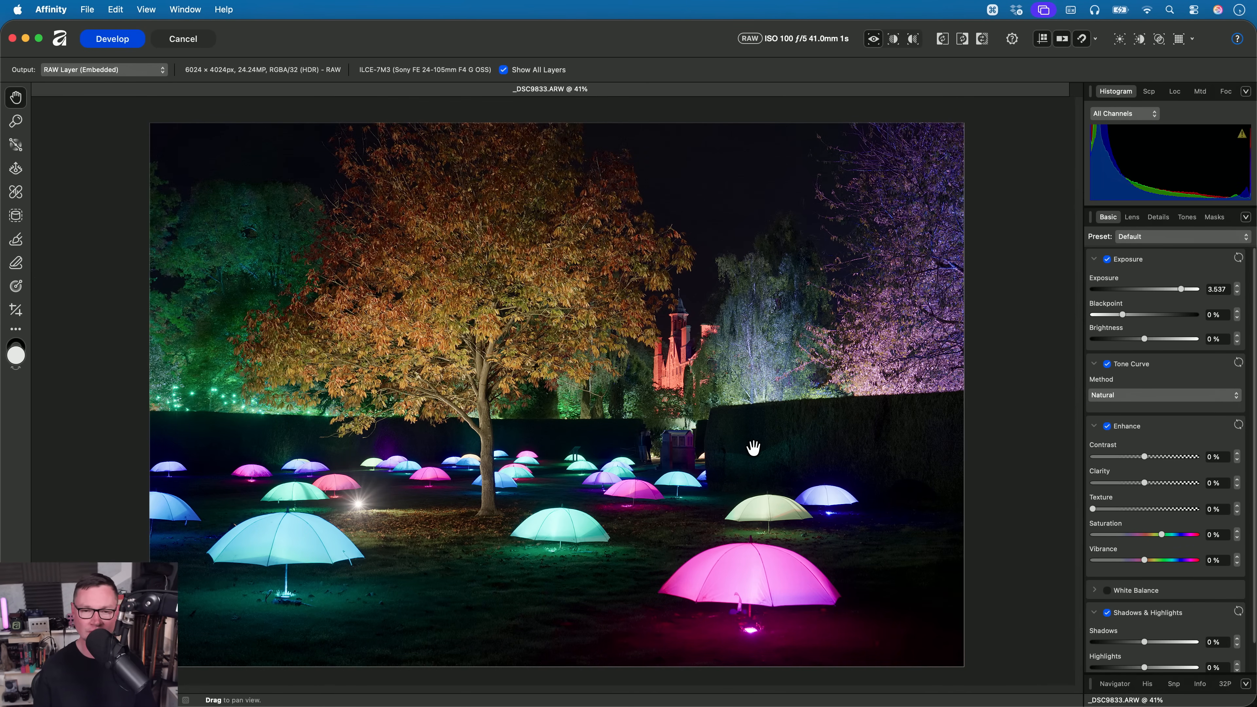
{"action": "scroll", "coordinate": [753, 448], "scroll_direction": "up", "scroll_amount": 5}
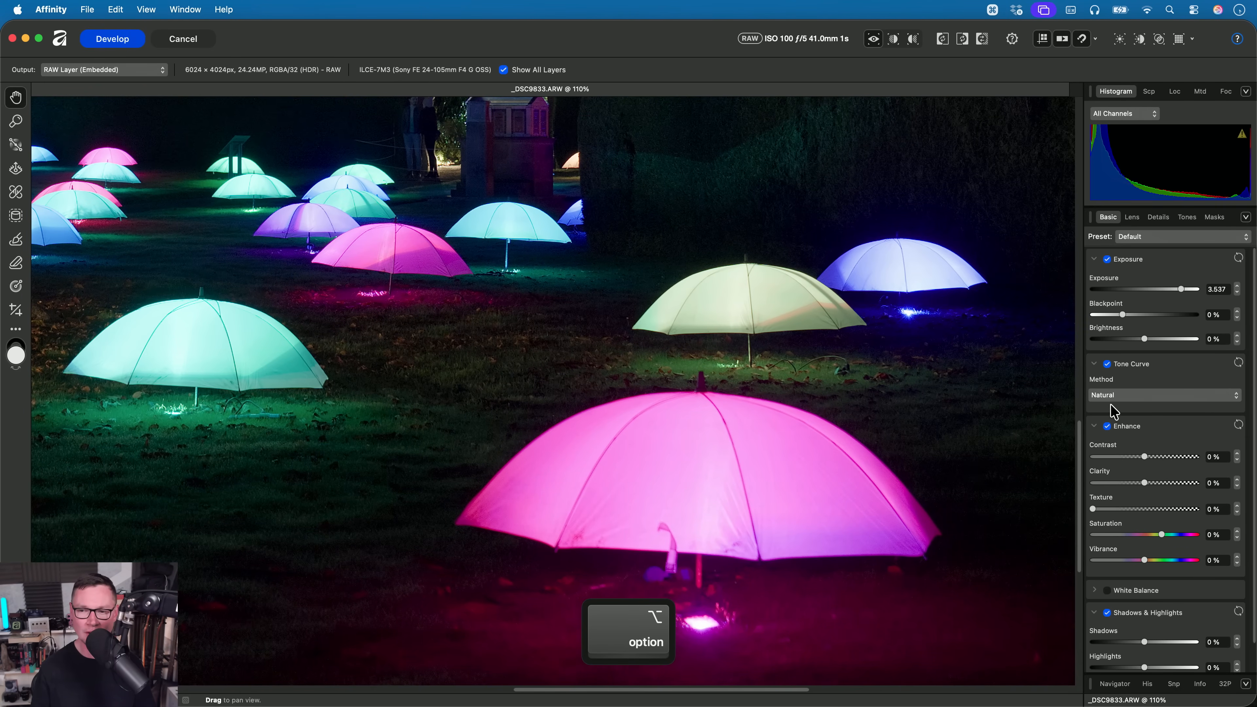
- Switch the Tone Curve to Compressed and back to Natural to compare the umbrella colours, and inspect the surrounding scene
{"action": "left_click", "coordinate": [1116, 398]}
{"action": "left_click", "coordinate": [1114, 384]}
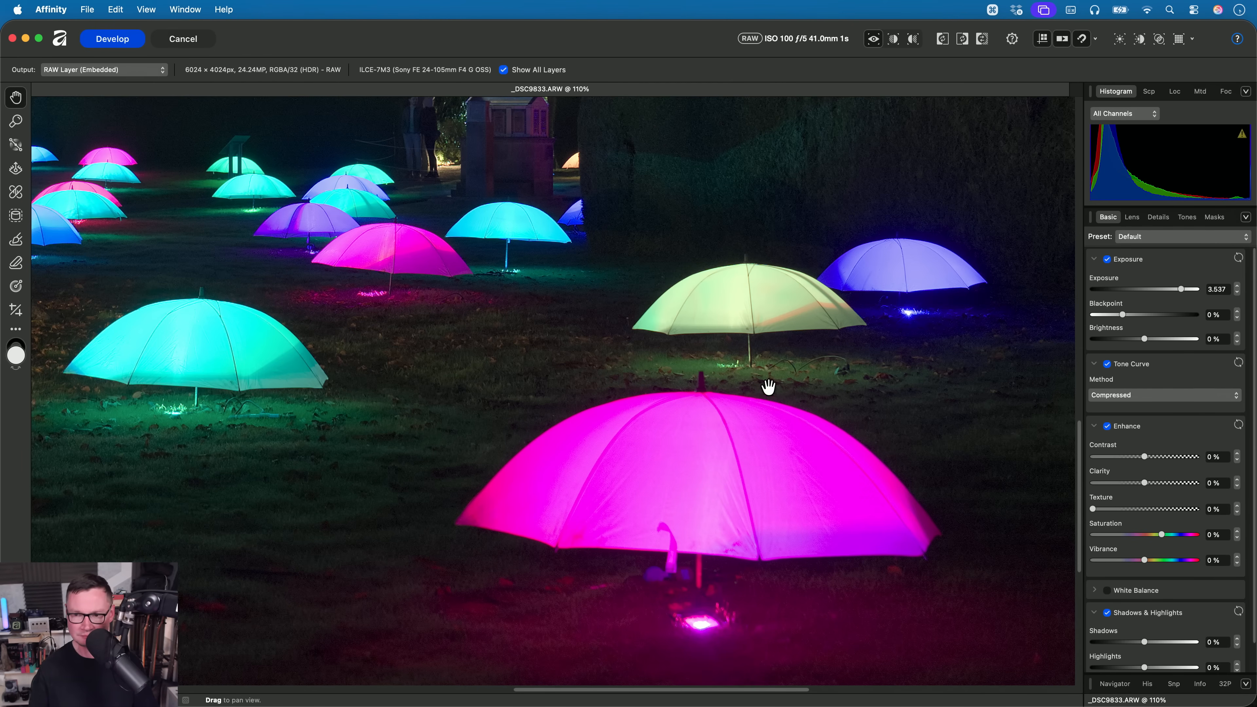
{"action": "left_click", "coordinate": [1155, 394]}
{"action": "left_click", "coordinate": [1151, 409]}
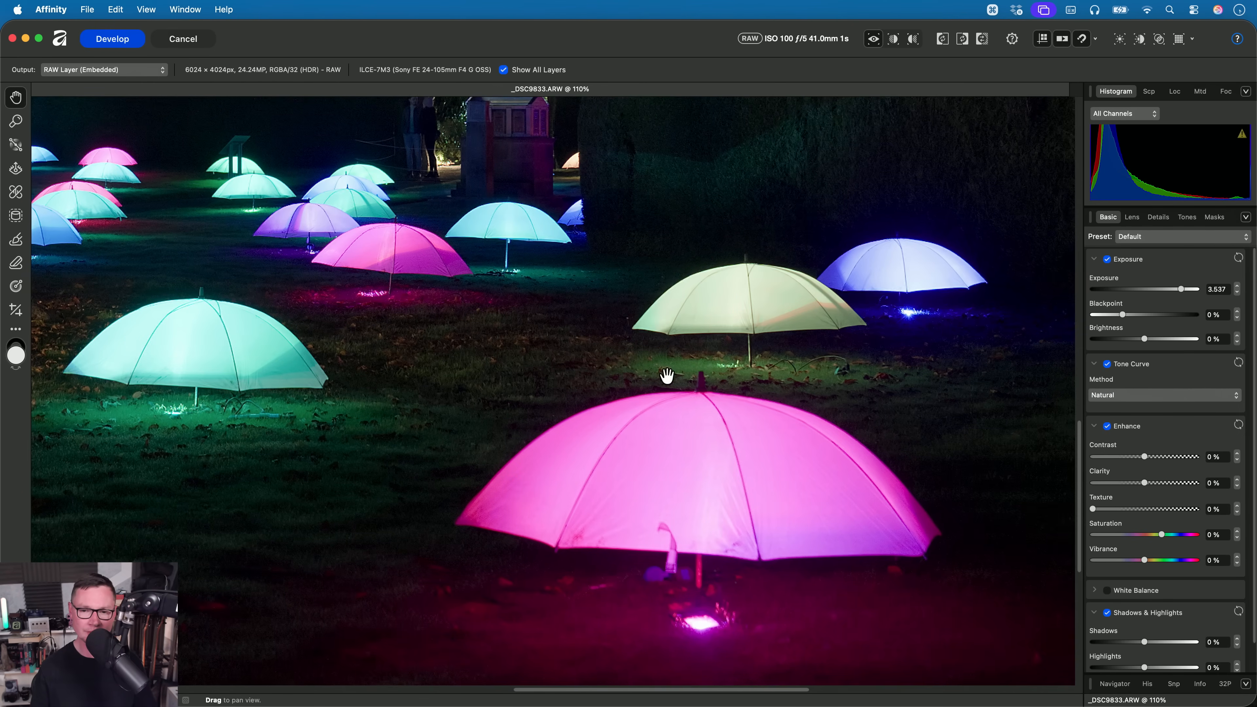
{"action": "scroll", "coordinate": [665, 373], "scroll_direction": "down", "scroll_amount": 2}
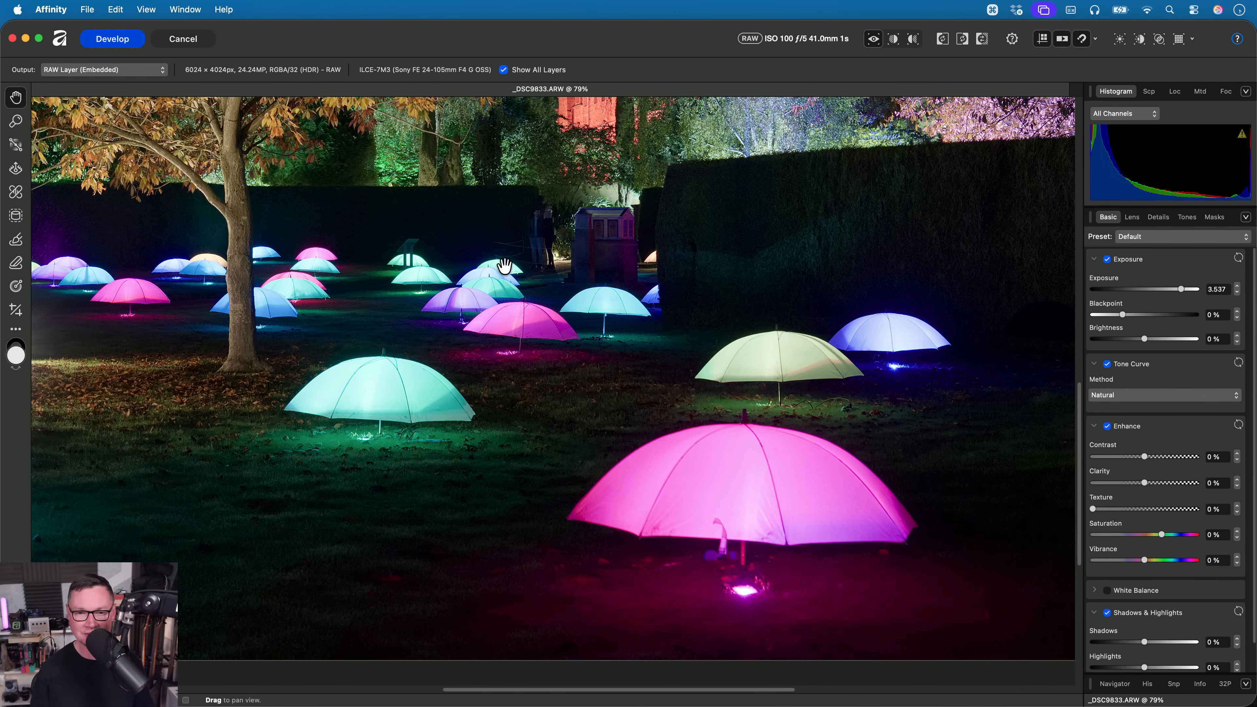
{"action": "left_click_drag", "start_coordinate": [504, 268], "coordinate": [684, 404]}
{"action": "left_click_drag", "start_coordinate": [566, 331], "coordinate": [647, 311]}
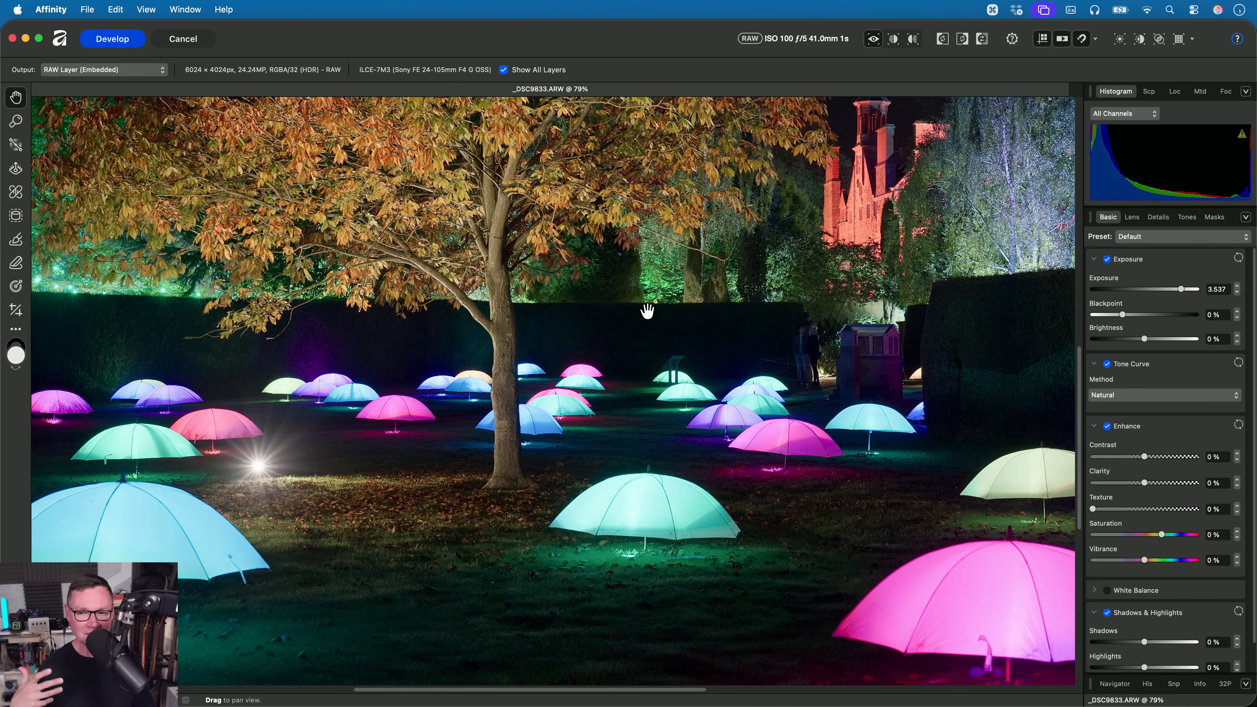
{"action": "key", "text": "cmd+0"}
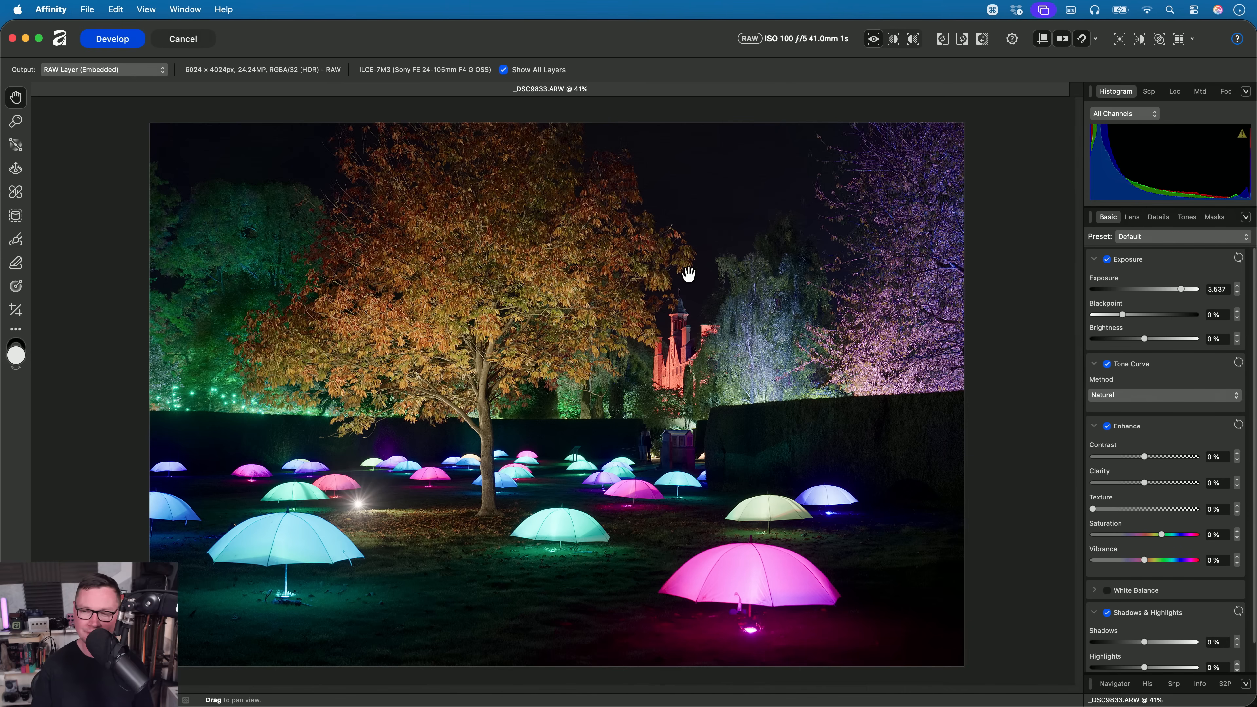
- Try the Contrast tone curve, switch the method to Standard, and inspect the large pink umbrella
{"action": "left_click", "coordinate": [1130, 395]}
{"action": "left_click", "coordinate": [1133, 410]}
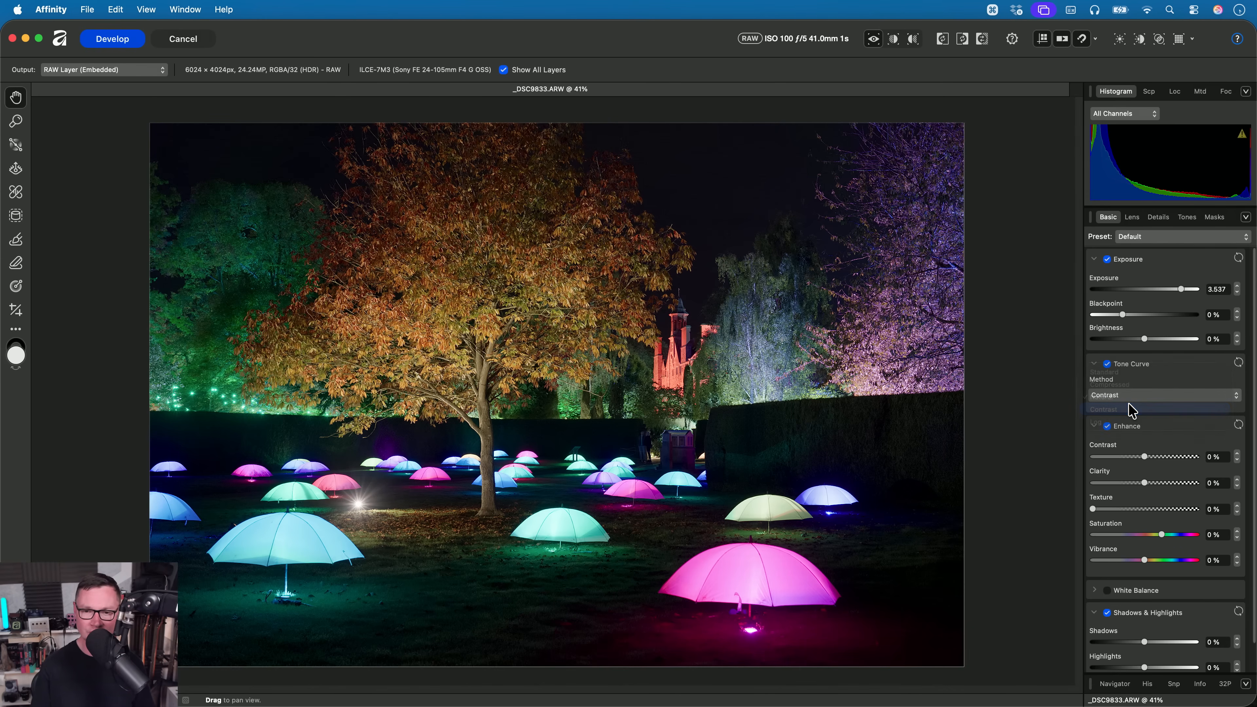
{"action": "left_click", "coordinate": [1148, 396]}
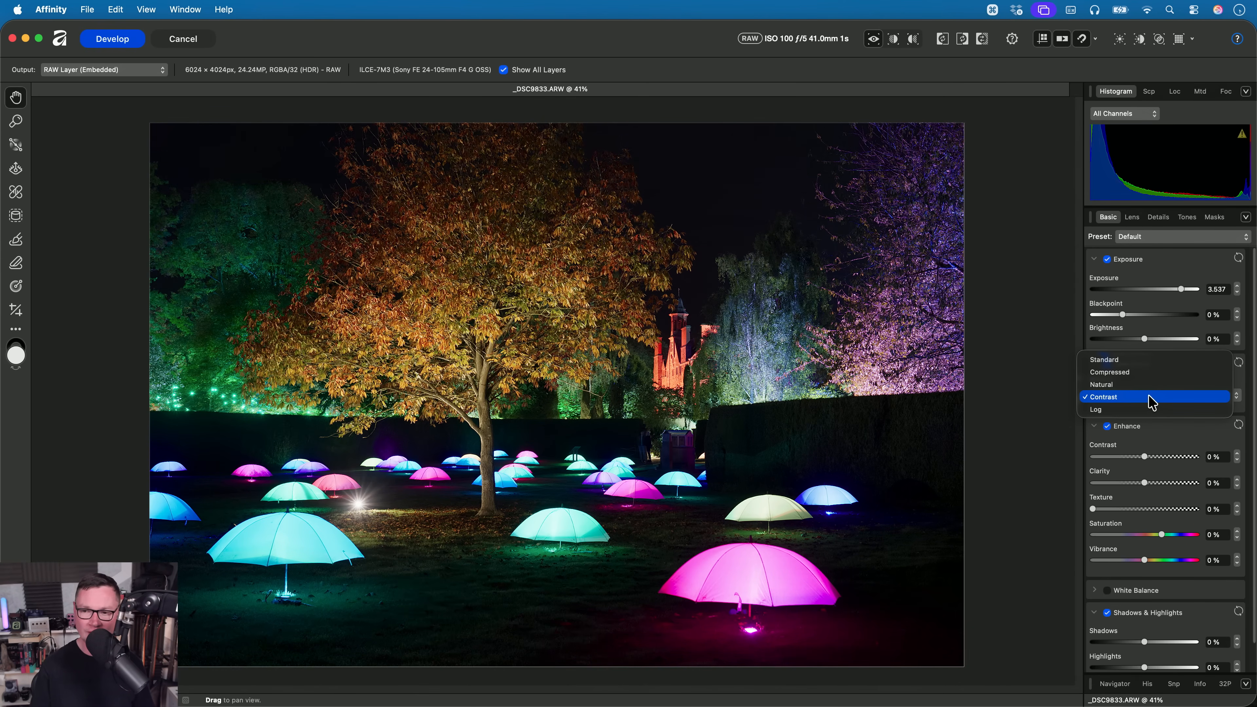
{"action": "left_click", "coordinate": [1134, 366]}
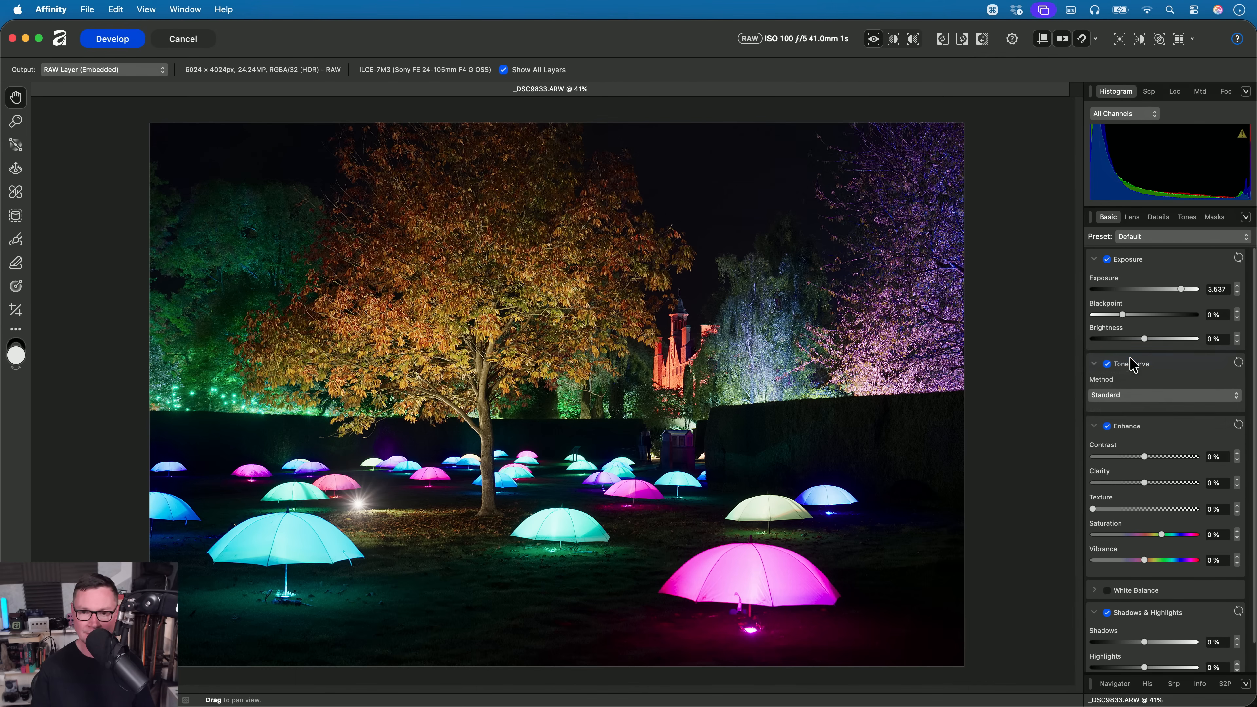
{"action": "scroll", "coordinate": [654, 479], "scroll_direction": "up", "scroll_amount": 10}
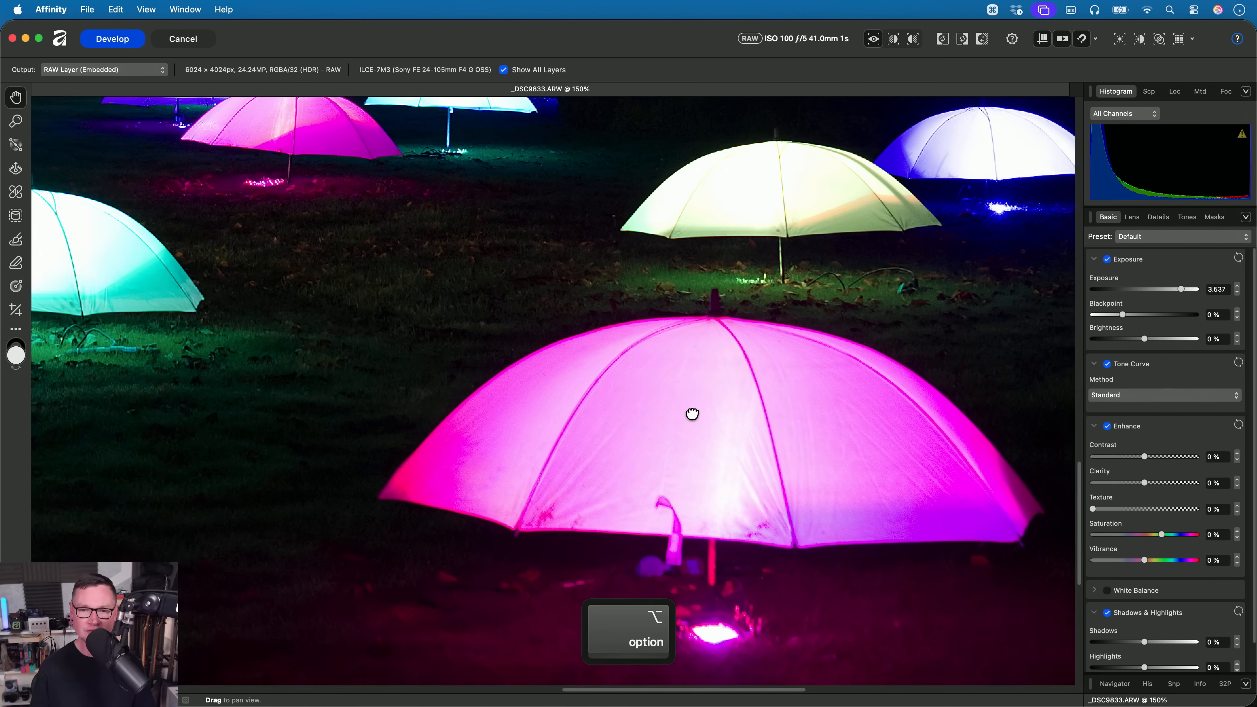
{"action": "left_click_drag", "start_coordinate": [692, 414], "coordinate": [692, 415]}
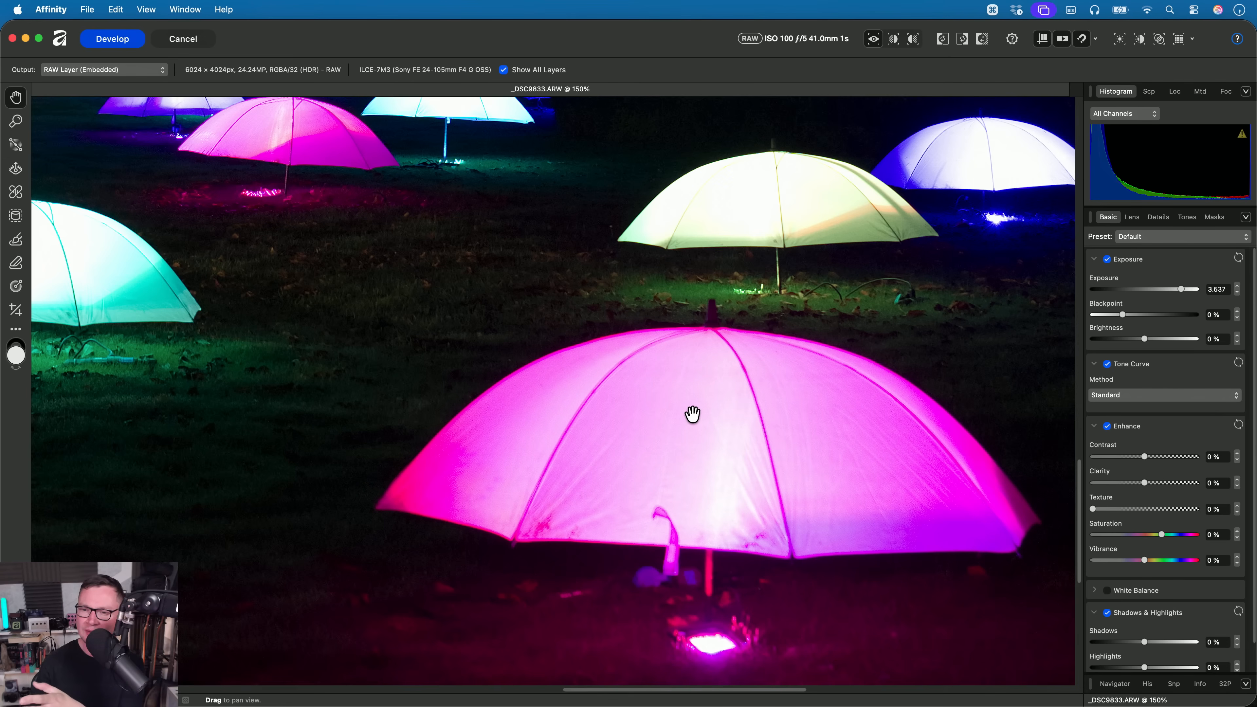
- Change the Tone Curve method from Standard to Contrast and inspect the umbrellas
{"action": "left_click", "coordinate": [1159, 395]}
{"action": "left_click", "coordinate": [1153, 438]}
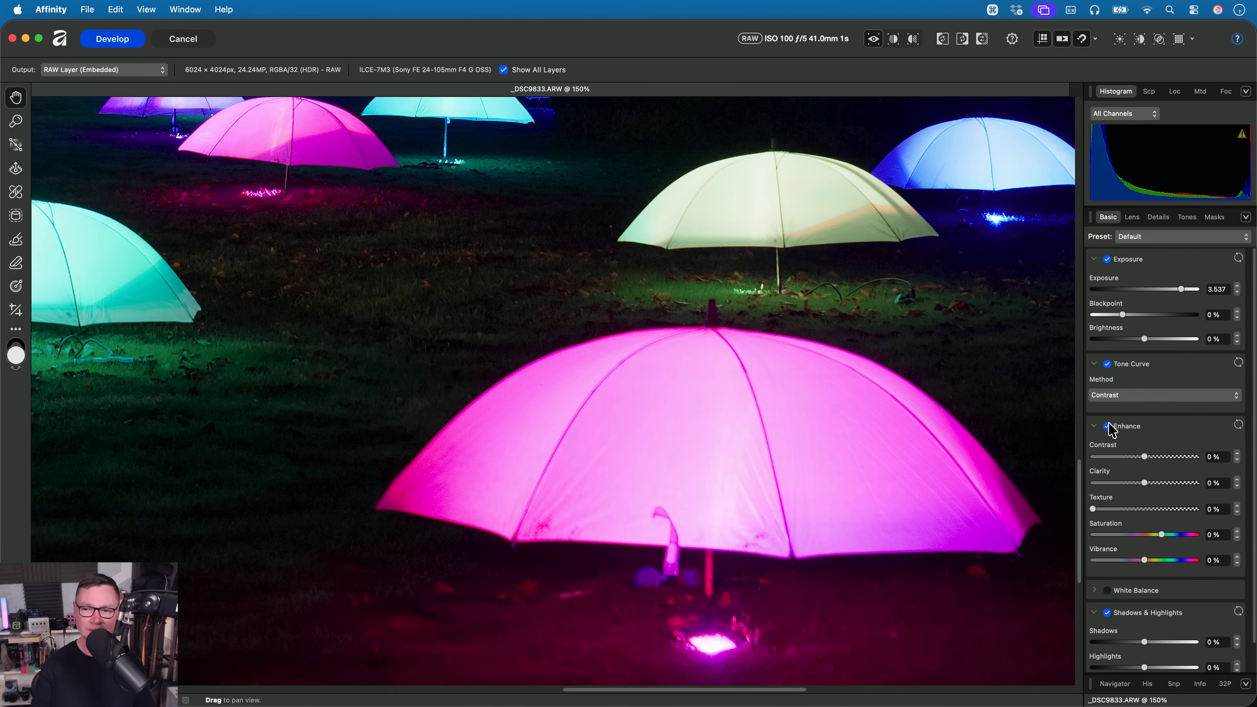
{"action": "left_click", "coordinate": [1133, 396]}
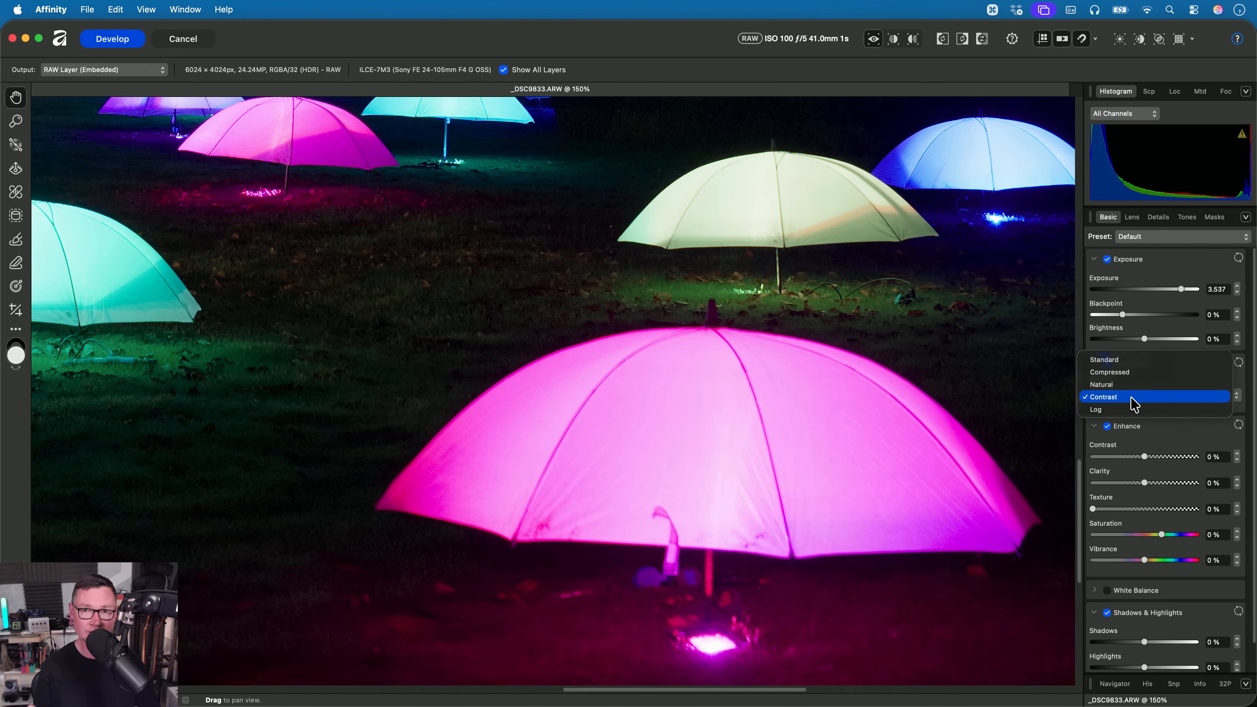
{"action": "left_click", "coordinate": [1134, 405]}
{"action": "scroll", "coordinate": [561, 360], "scroll_direction": "down", "scroll_amount": 2}
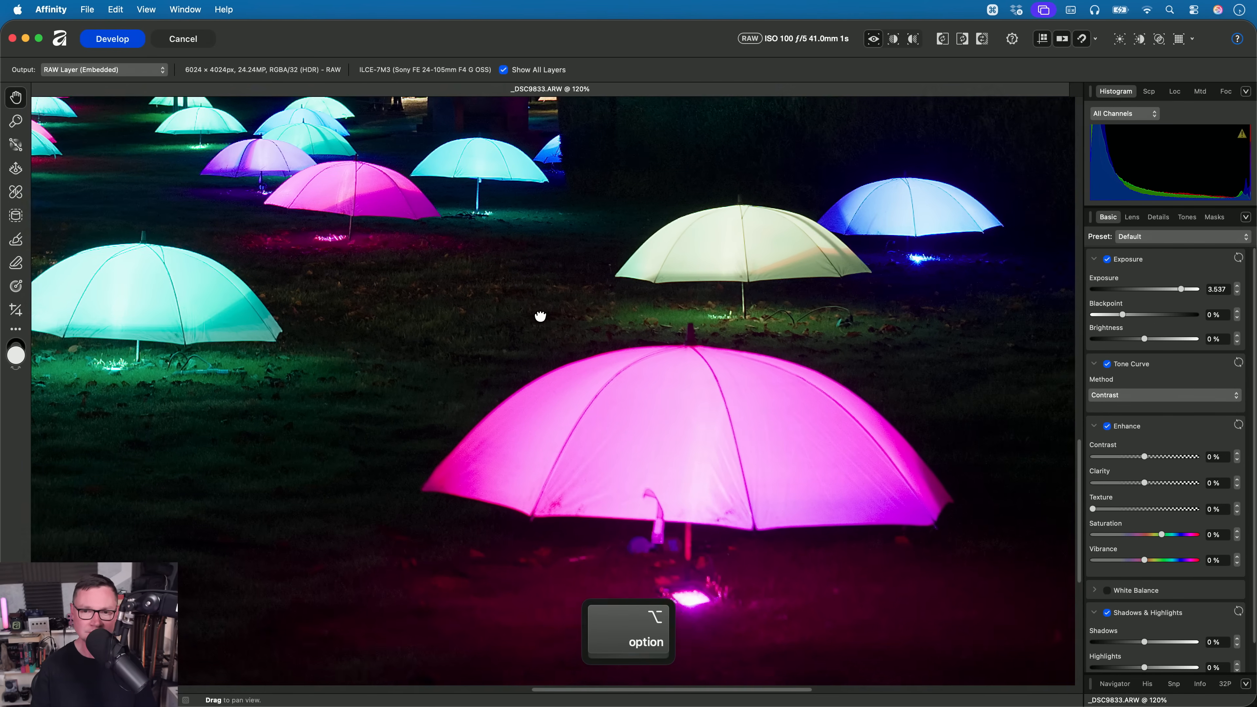
- Set the Tone Curve method to Log and review the umbrellas and the whole image
{"action": "left_click", "coordinate": [1147, 398]}
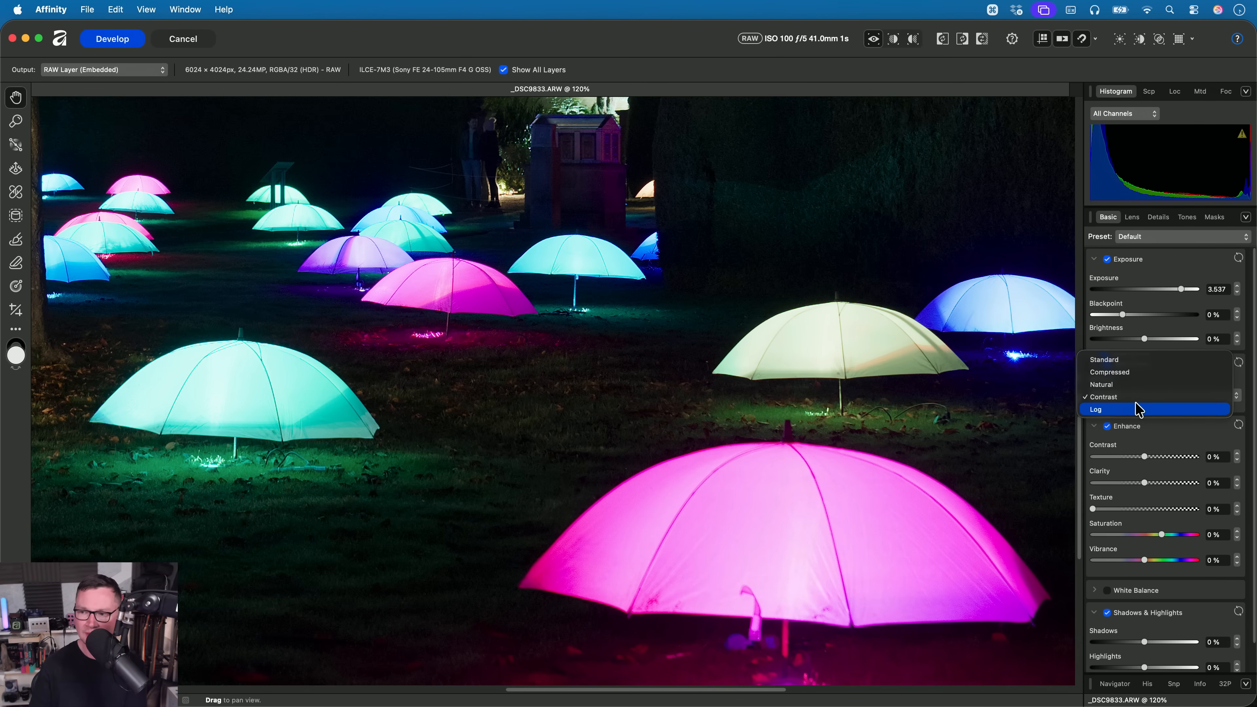
{"action": "left_click", "coordinate": [1135, 410]}
{"action": "left_click_drag", "start_coordinate": [586, 317], "coordinate": [606, 365]}
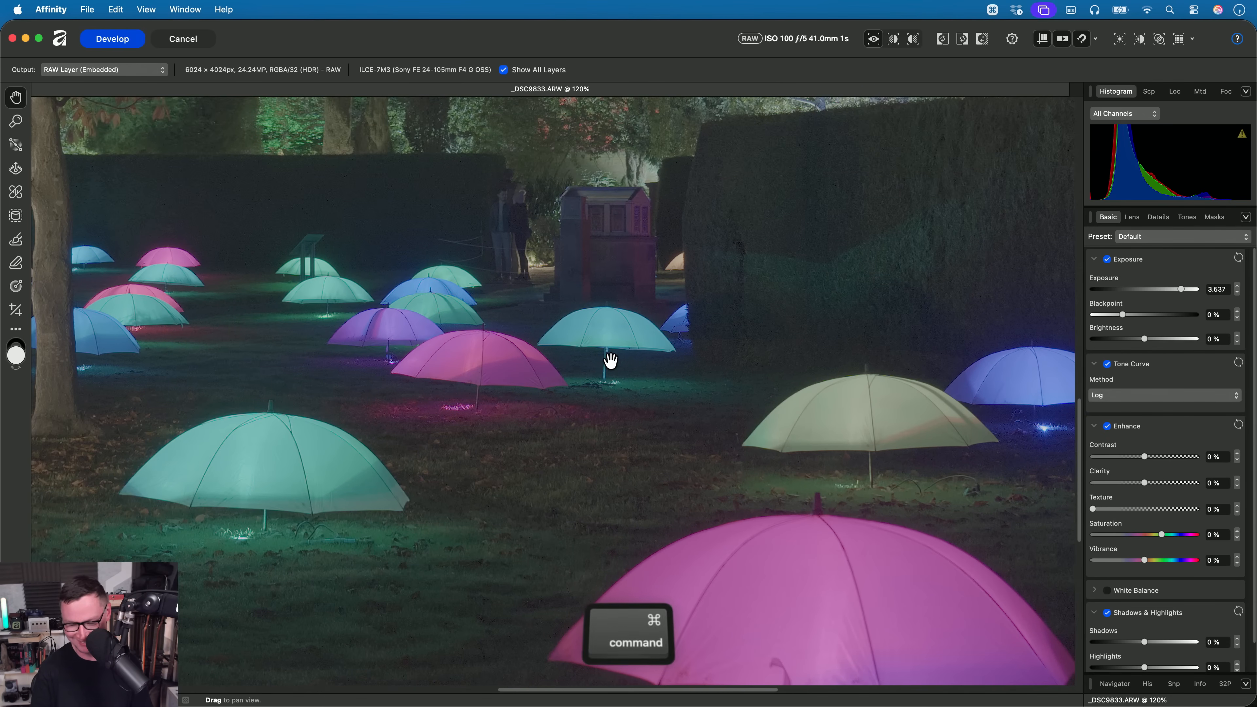
{"action": "key", "text": "super+0"}
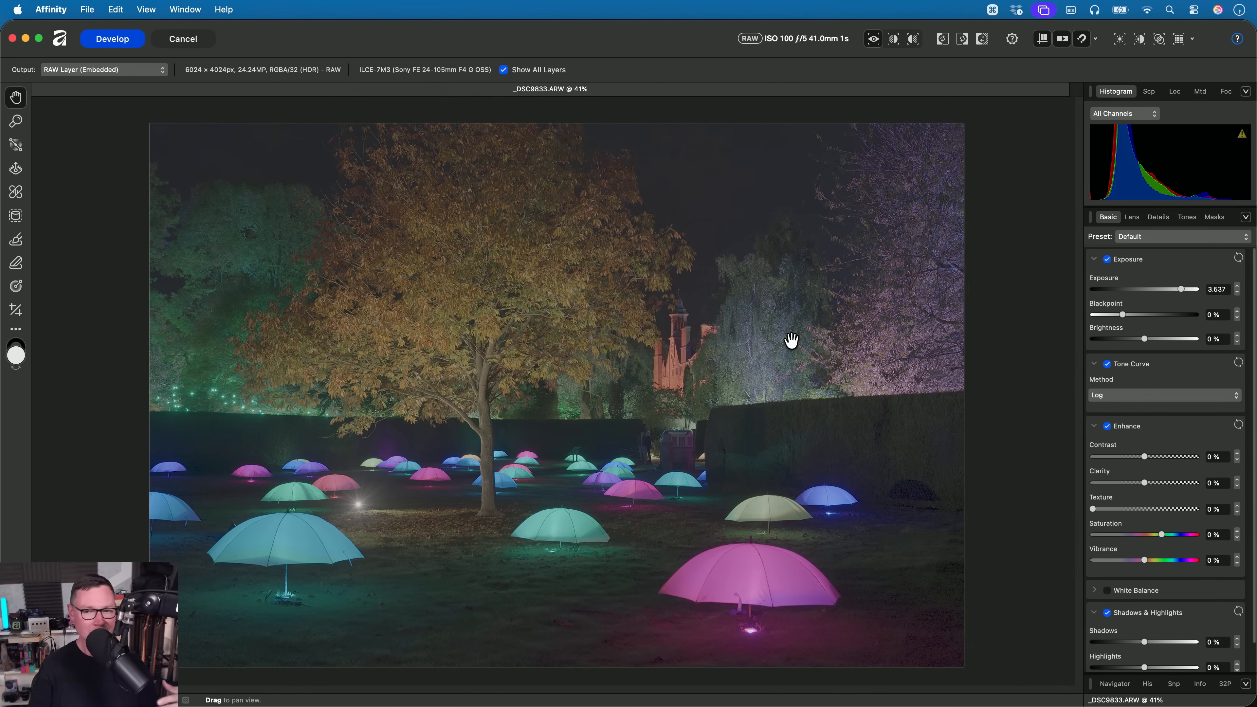
- Shape a custom multi-point contrast S-curve on the Master channel in Curves over the Log-rendered photo
{"action": "left_click", "coordinate": [1185, 218]}
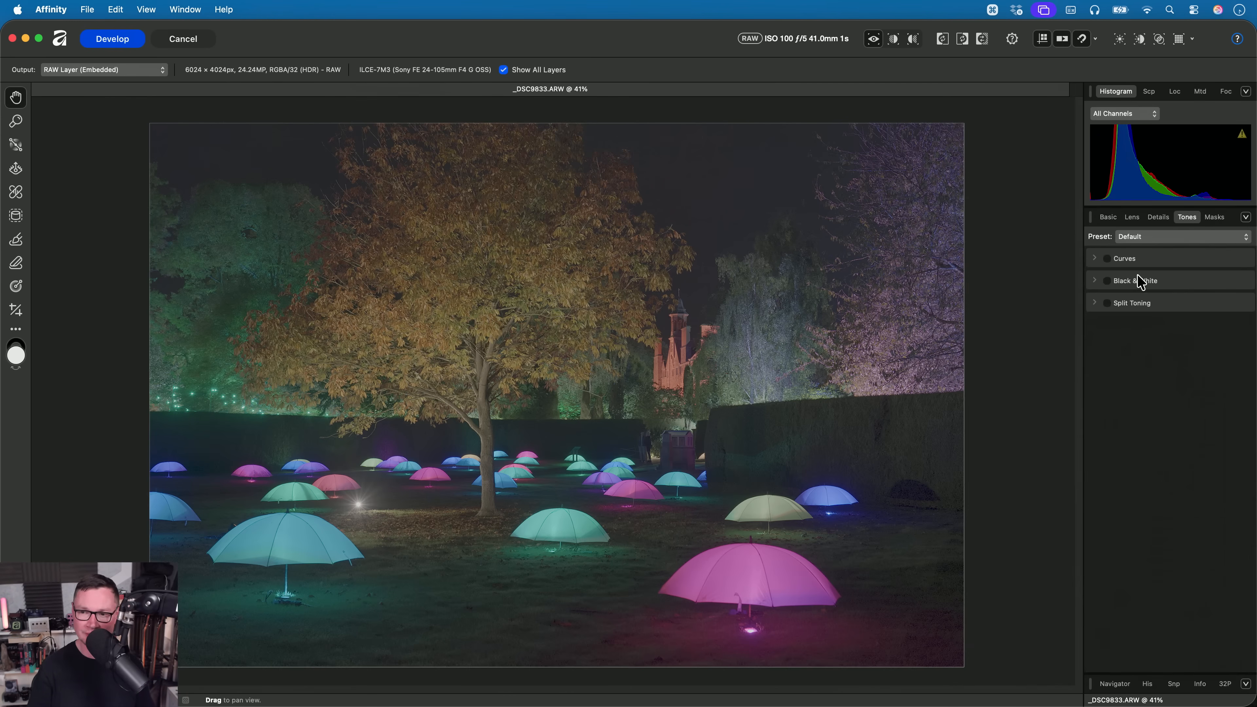
{"action": "left_click", "coordinate": [1124, 259]}
{"action": "left_click_drag", "start_coordinate": [1118, 421], "coordinate": [1140, 375]}
{"action": "left_click_drag", "start_coordinate": [1193, 324], "coordinate": [1184, 305]}
{"action": "left_click_drag", "start_coordinate": [1107, 424], "coordinate": [1118, 414]}
{"action": "mouse_move", "coordinate": [1184, 306]}
{"action": "left_mouse_down"}
{"action": "mouse_move", "coordinate": [1197, 309]}
{"action": "mouse_move", "coordinate": [1183, 307]}
{"action": "left_mouse_up"}
{"action": "left_click_drag", "start_coordinate": [1140, 376], "coordinate": [1142, 377]}
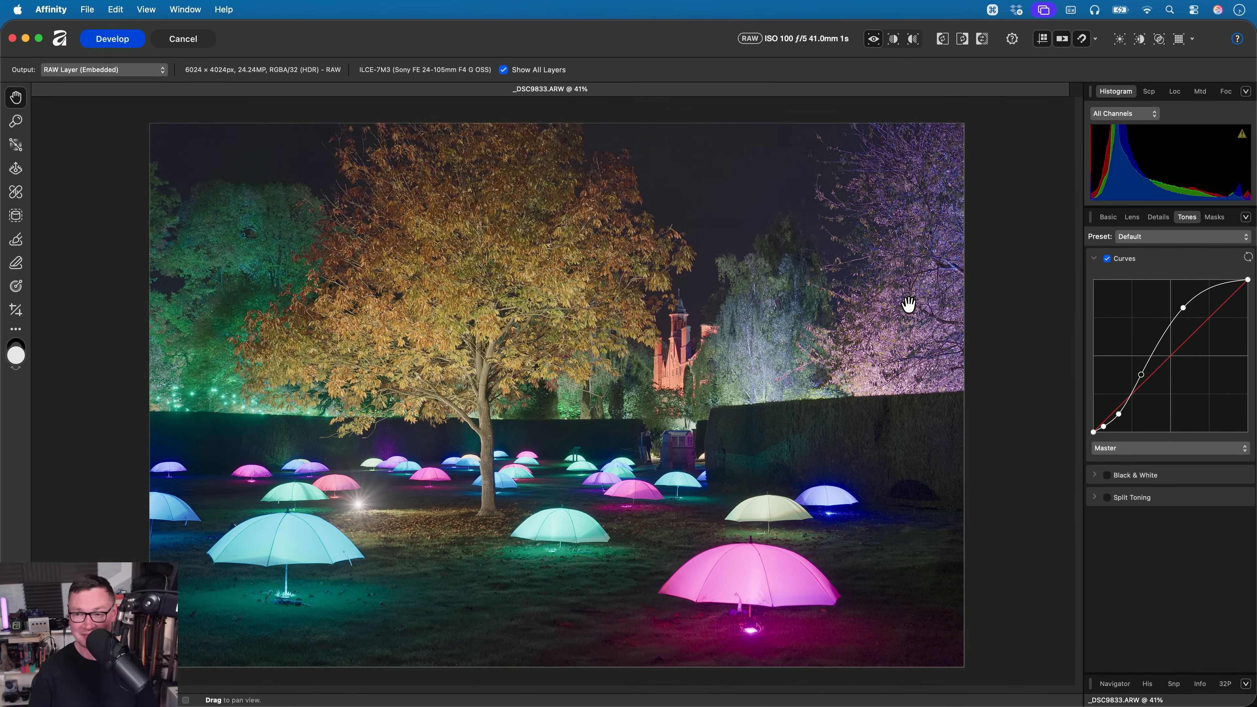
- Disable the Curves adjustment and set the Tone Curve method to Compressed
{"action": "left_click", "coordinate": [1107, 258]}
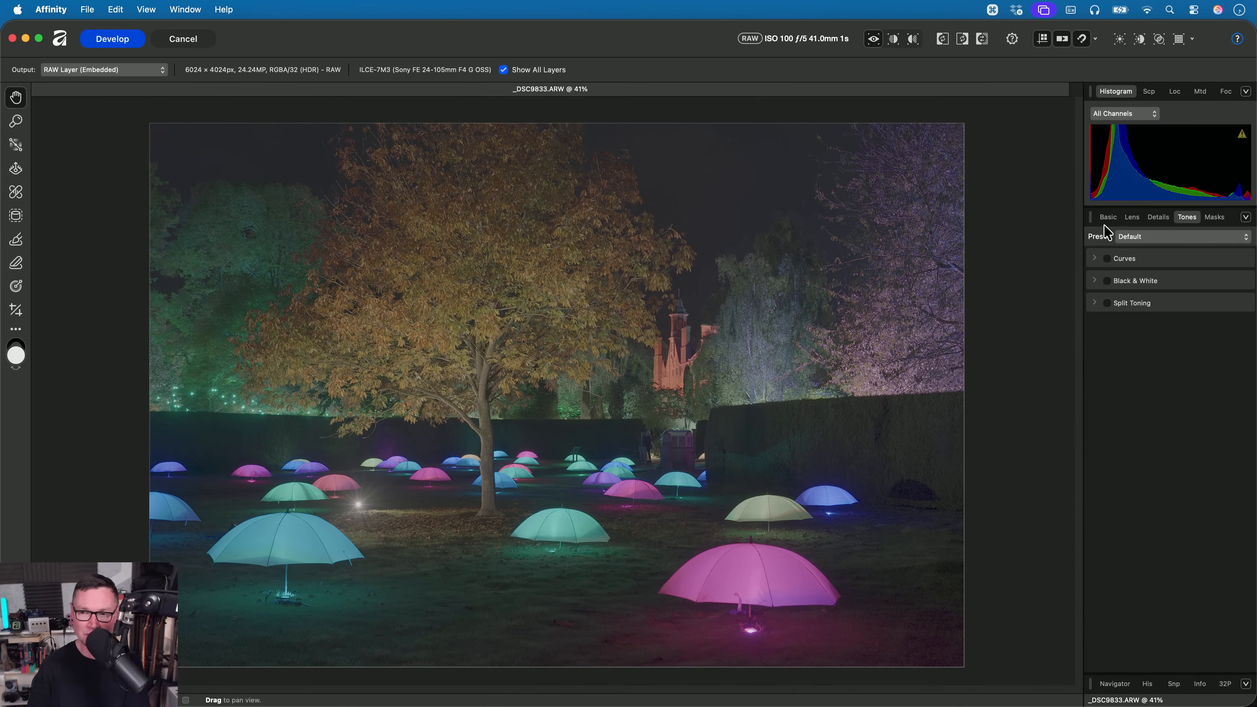
{"action": "left_click", "coordinate": [1108, 217]}
{"action": "left_click", "coordinate": [1130, 395]}
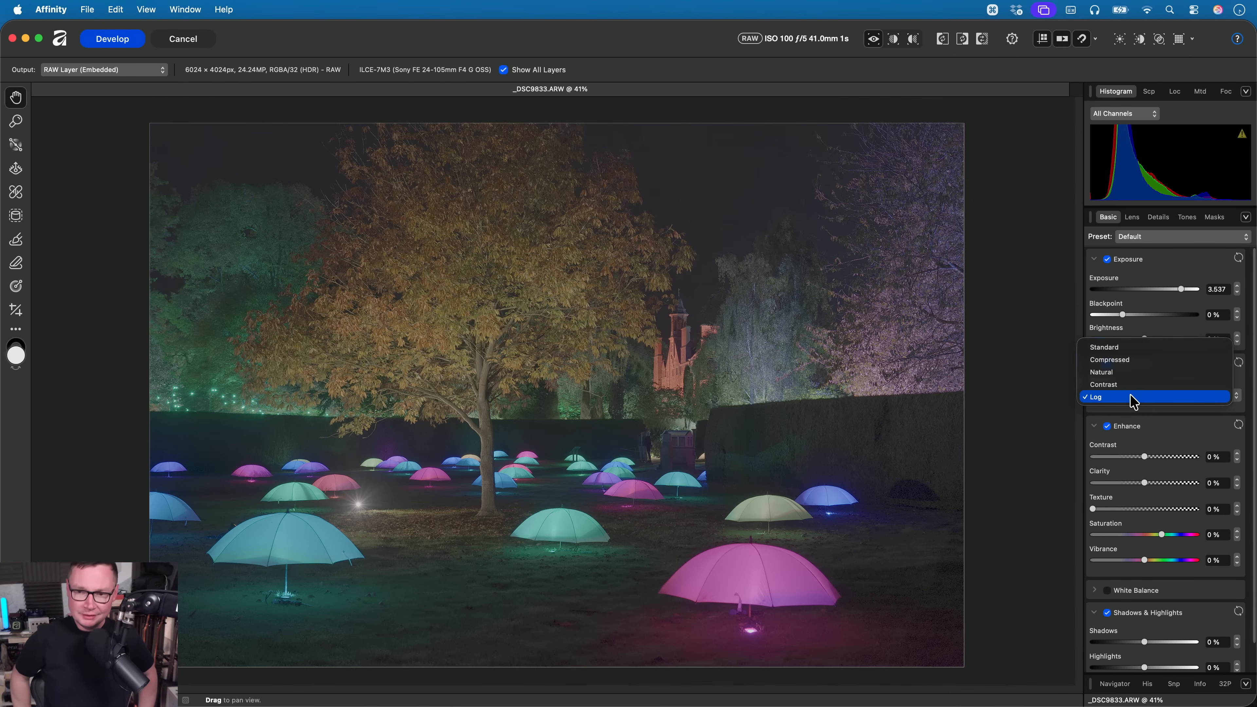
{"action": "left_click", "coordinate": [1125, 364]}
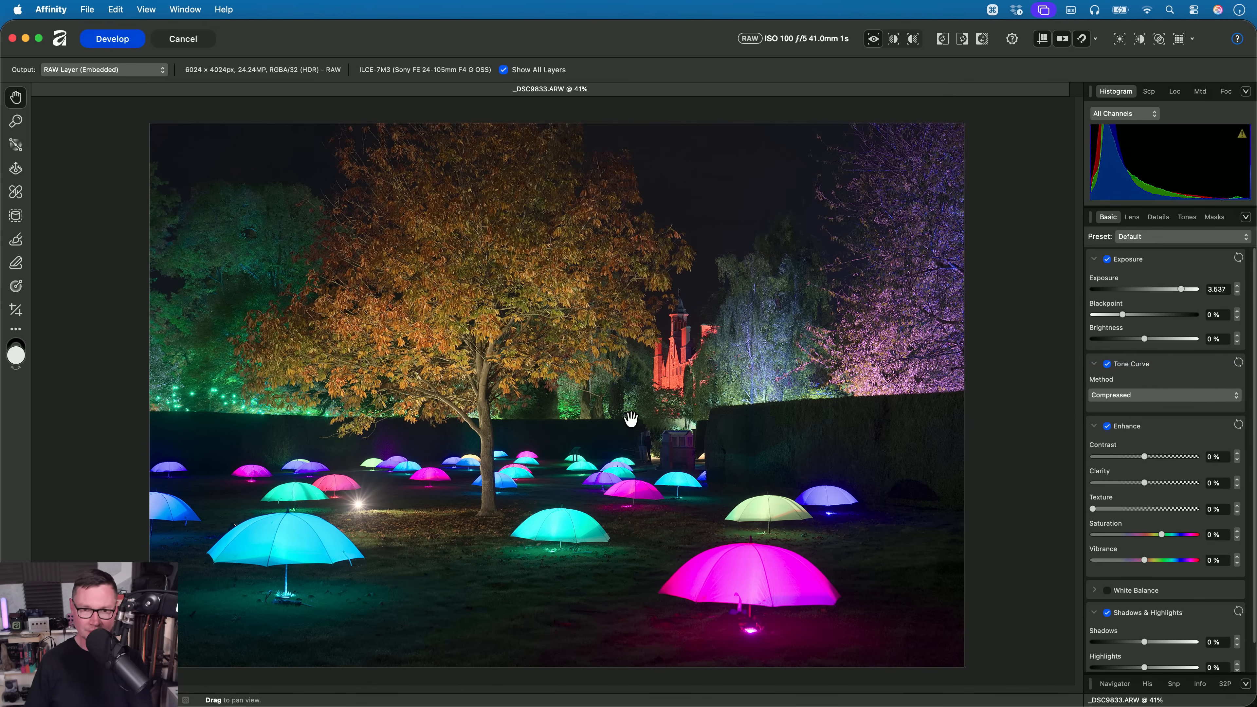
- Cancel the RAW develop of the umbrella photo and open _DSC2205.ARW from the 03. Tone Curve folder in Affinity
{"action": "left_click", "coordinate": [183, 39]}
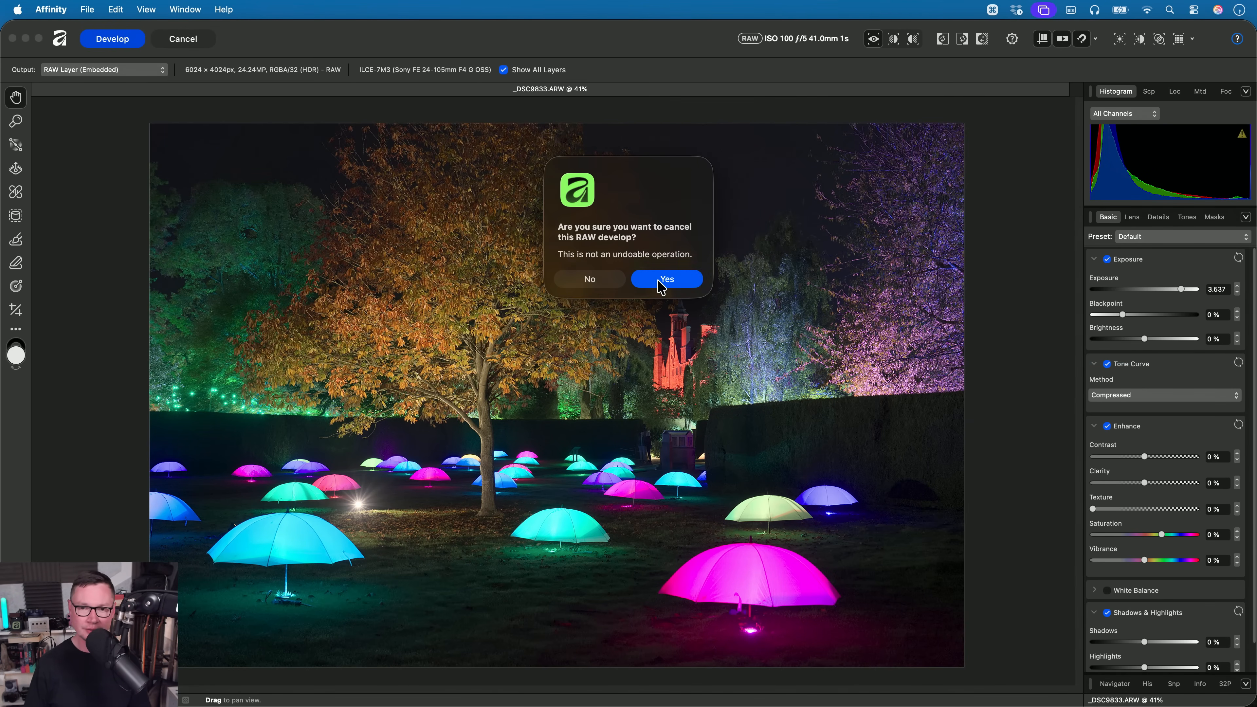
{"action": "left_click", "coordinate": [661, 282]}
{"action": "key", "text": "cmd+Tab"}
{"action": "key", "text": "Up"}
{"action": "key", "text": "Up"}
{"action": "key", "text": "Up"}
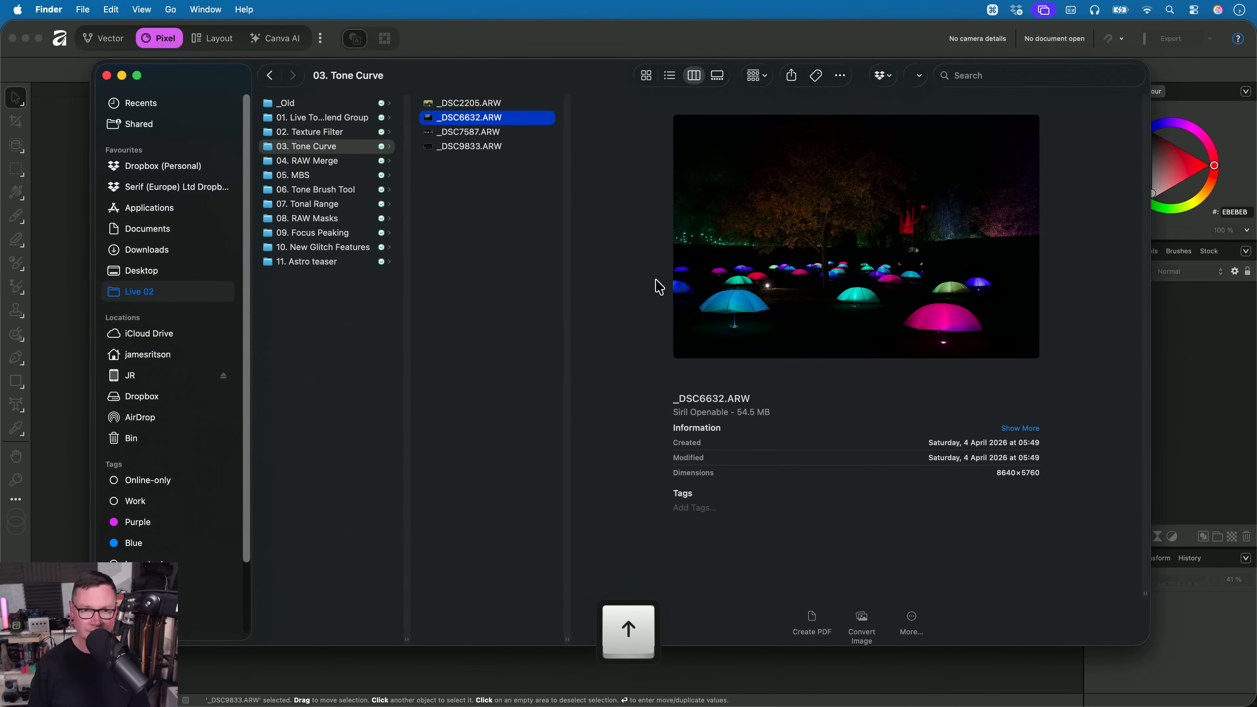
{"action": "key", "text": "super+Tab"}
{"action": "left_click_drag", "start_coordinate": [485, 106], "coordinate": [700, 404]}
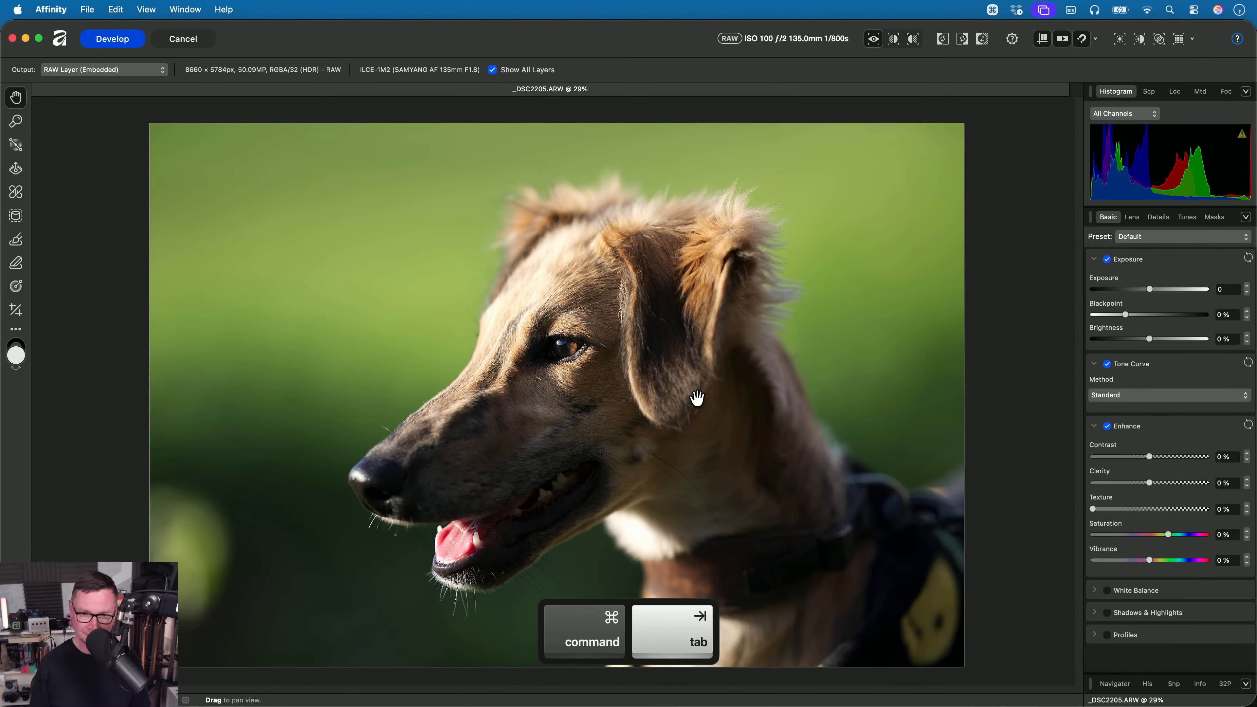
- Examine the dog's head, fur highlights and shadows with the Tone Curve method kept on Standard
{"action": "scroll", "coordinate": [571, 361], "scroll_direction": "up", "scroll_amount": 2}
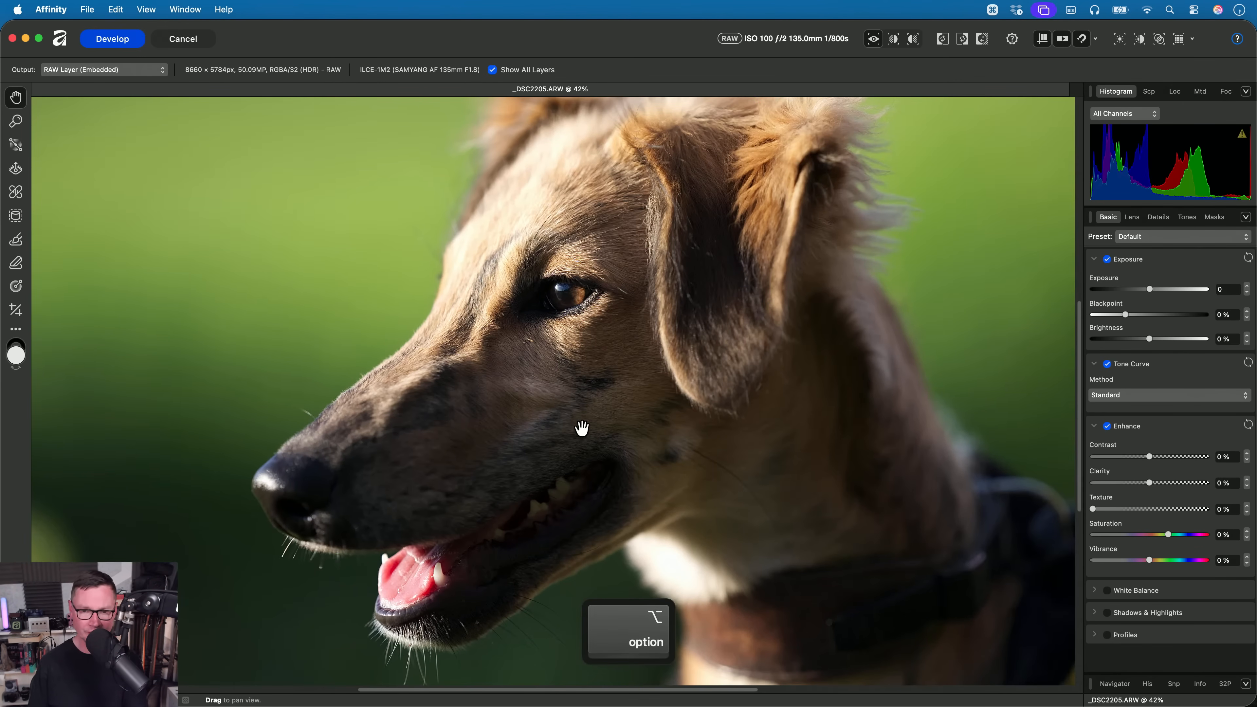
{"action": "left_click_drag", "start_coordinate": [589, 396], "coordinate": [586, 487]}
{"action": "scroll", "coordinate": [598, 435], "scroll_direction": "down", "scroll_amount": 3}
{"action": "scroll", "coordinate": [584, 471], "scroll_direction": "up", "scroll_amount": 1}
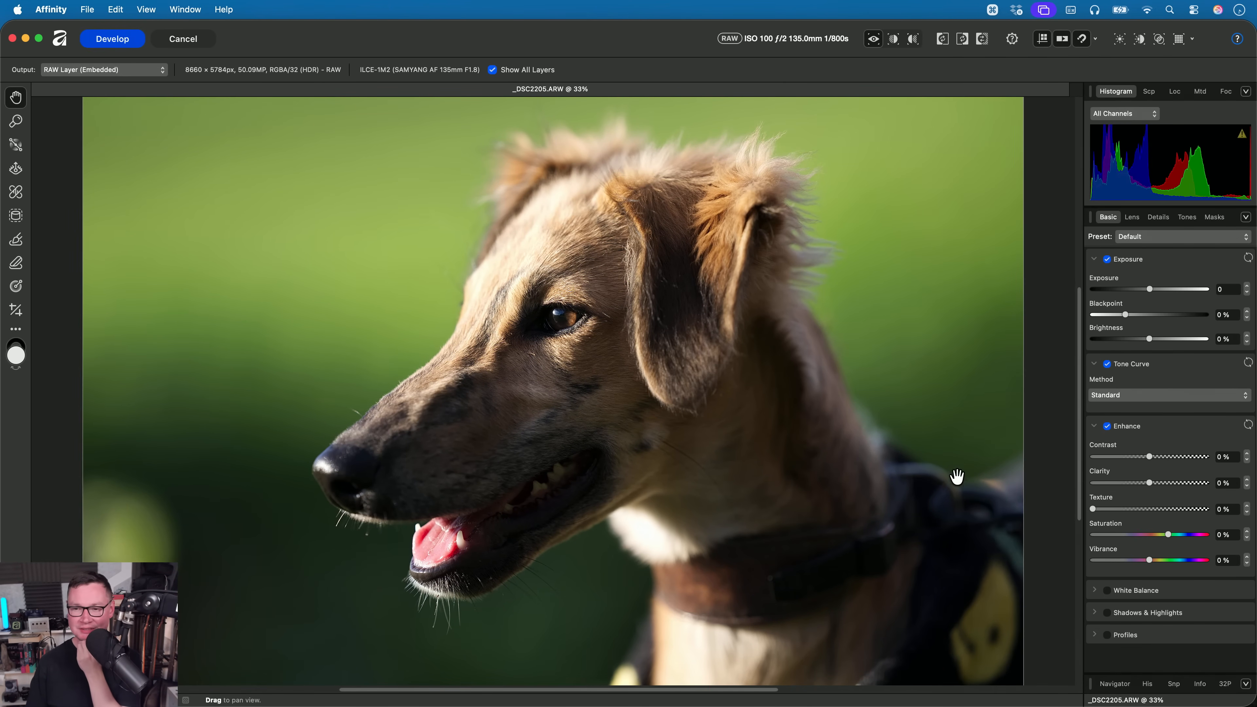
{"action": "left_click", "coordinate": [1144, 396]}
{"action": "left_click", "coordinate": [1147, 398]}
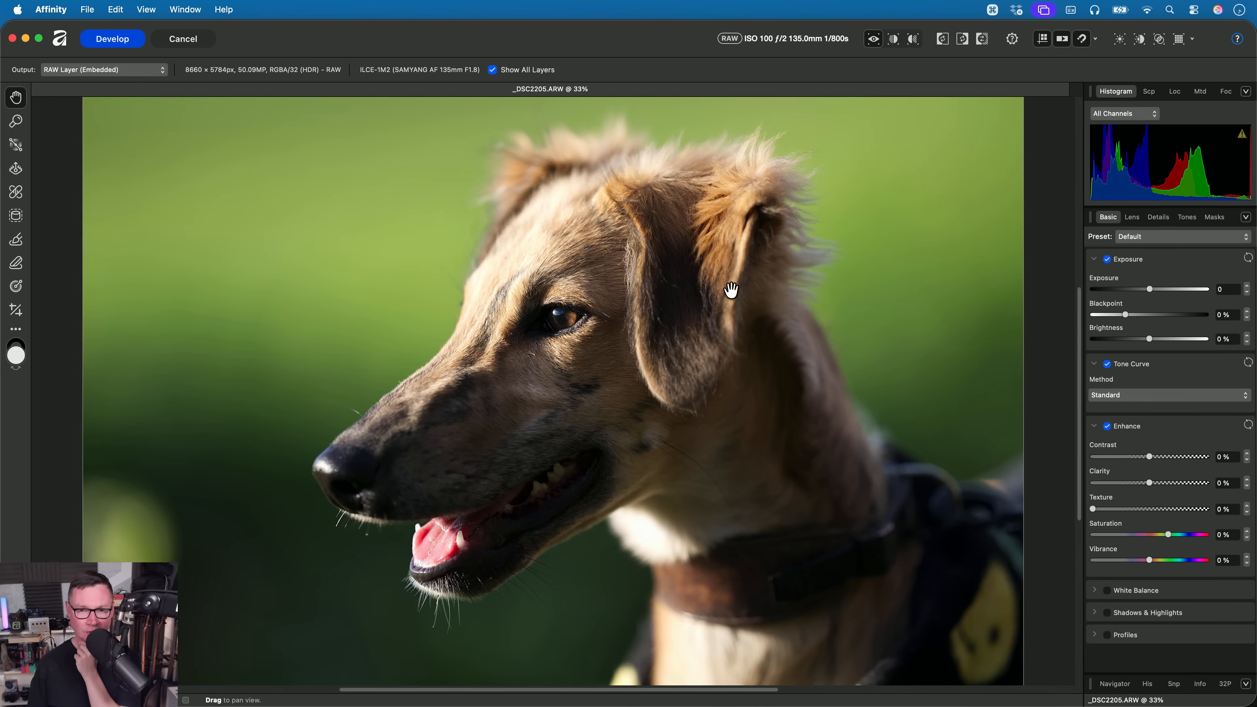
{"action": "scroll", "coordinate": [581, 373], "scroll_direction": "up", "scroll_amount": 2}
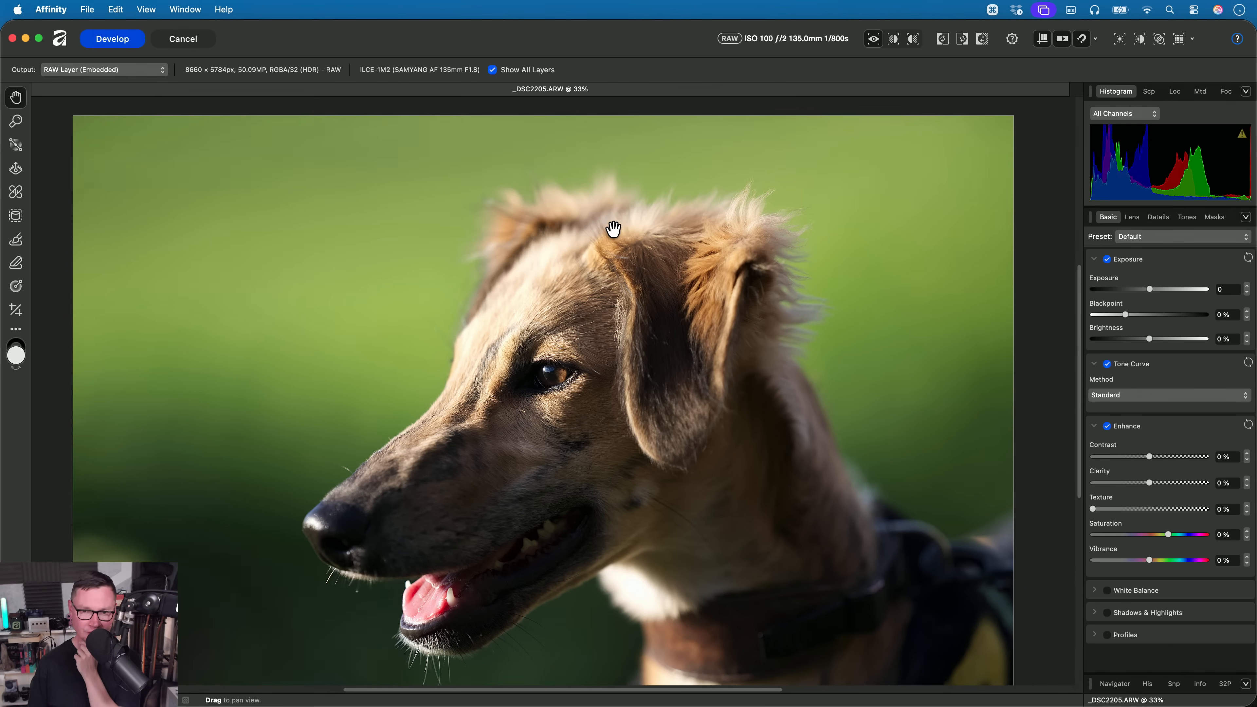
{"action": "left_click_drag", "start_coordinate": [507, 314], "coordinate": [533, 268]}
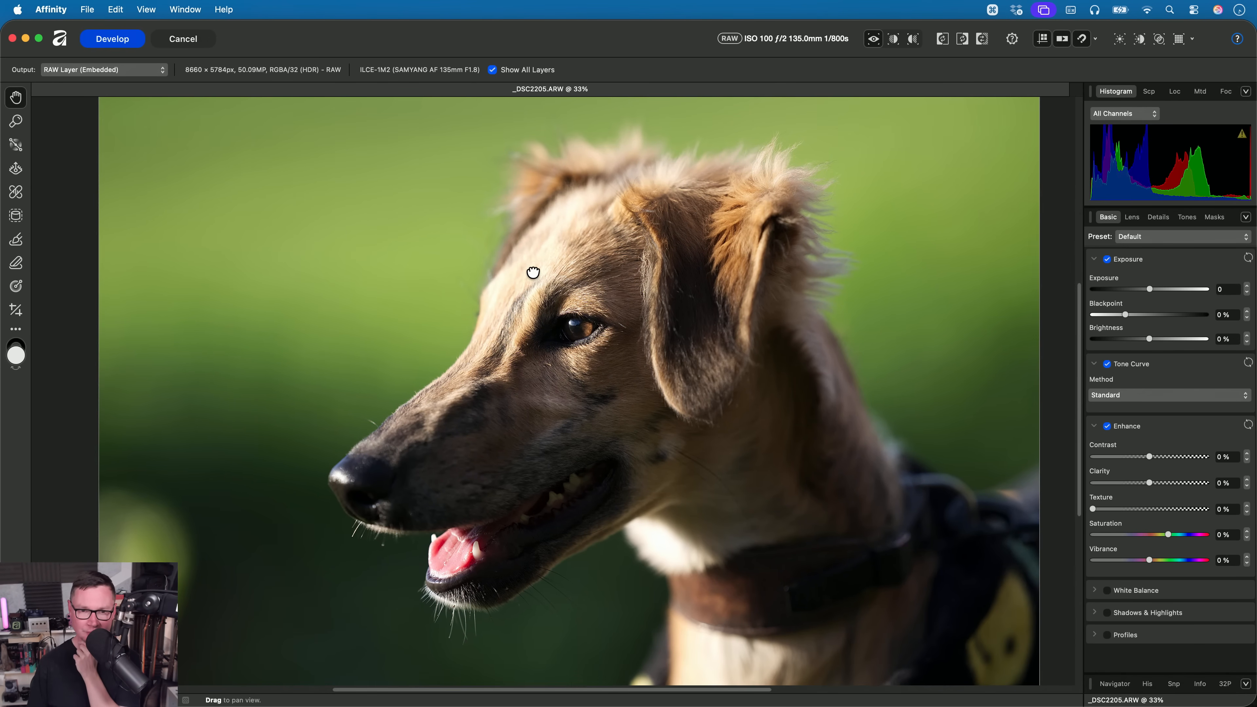
- Set the dog photo's Tone Curve method to Compressed and inspect the face up close
{"action": "left_click", "coordinate": [1158, 396]}
{"action": "left_click", "coordinate": [1157, 410]}
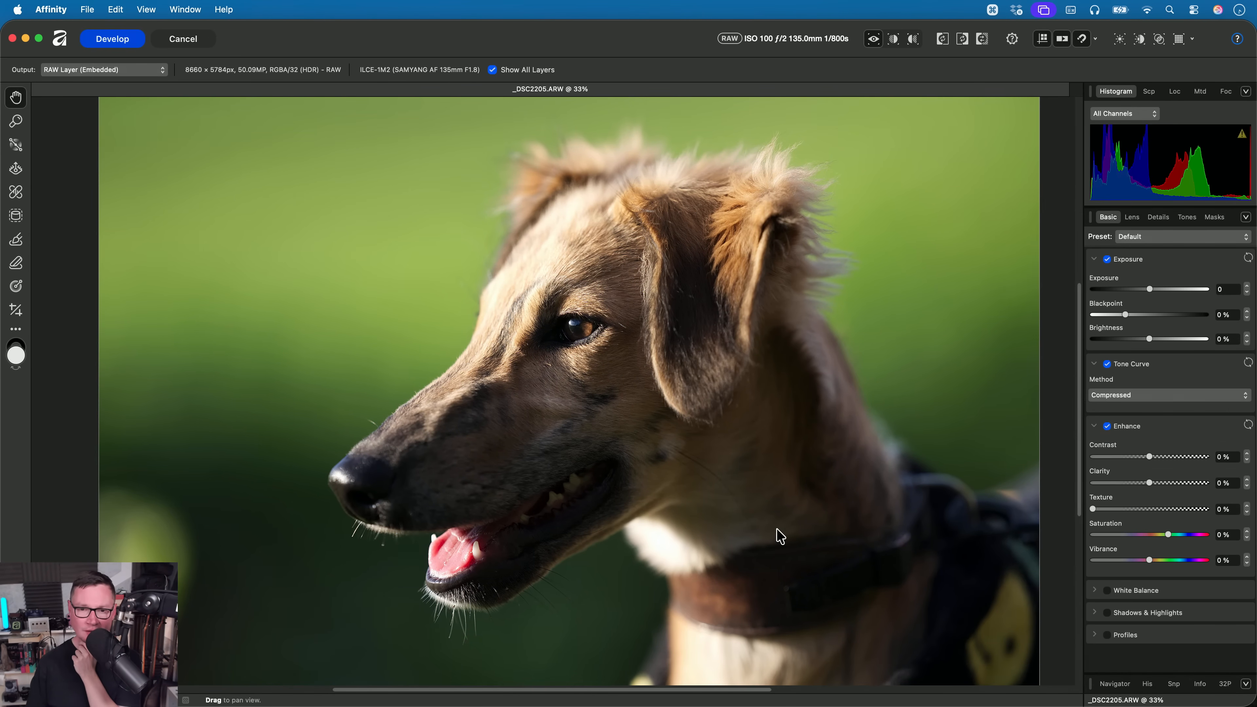
{"action": "left_click_drag", "start_coordinate": [758, 407], "coordinate": [758, 434]}
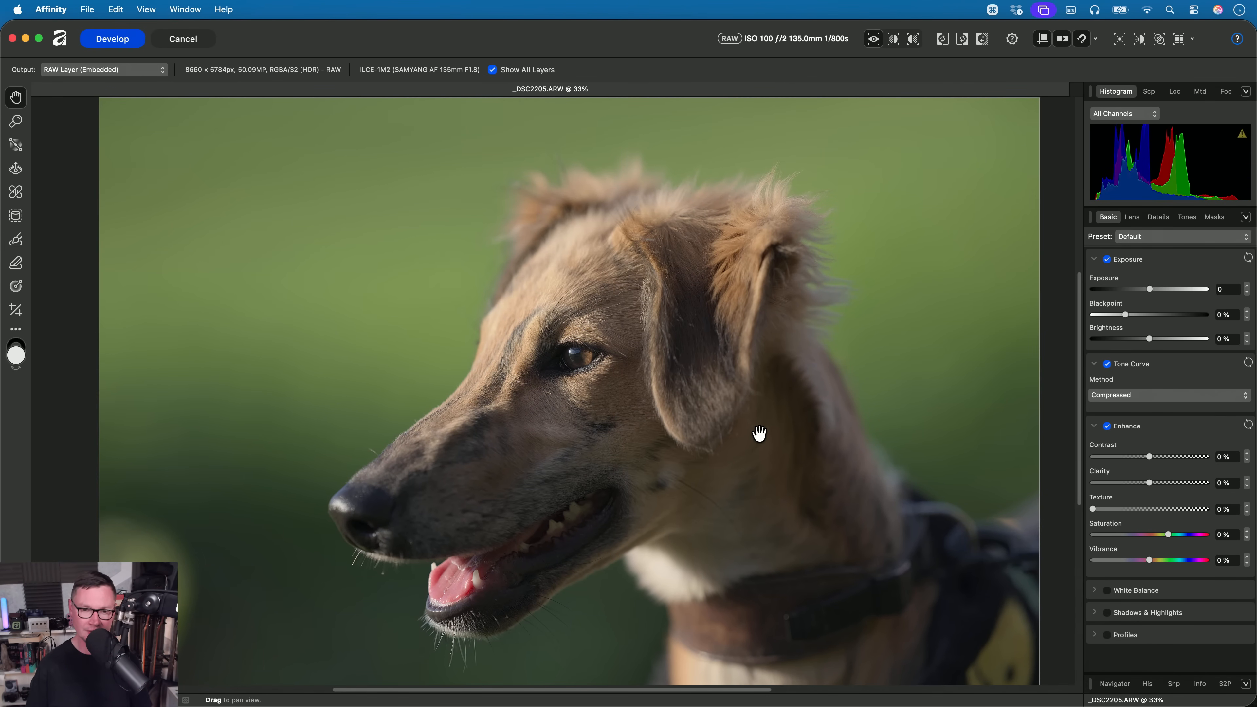
{"action": "scroll", "coordinate": [545, 455], "scroll_direction": "up", "scroll_amount": 3}
{"action": "left_click_drag", "start_coordinate": [544, 454], "coordinate": [555, 404]}
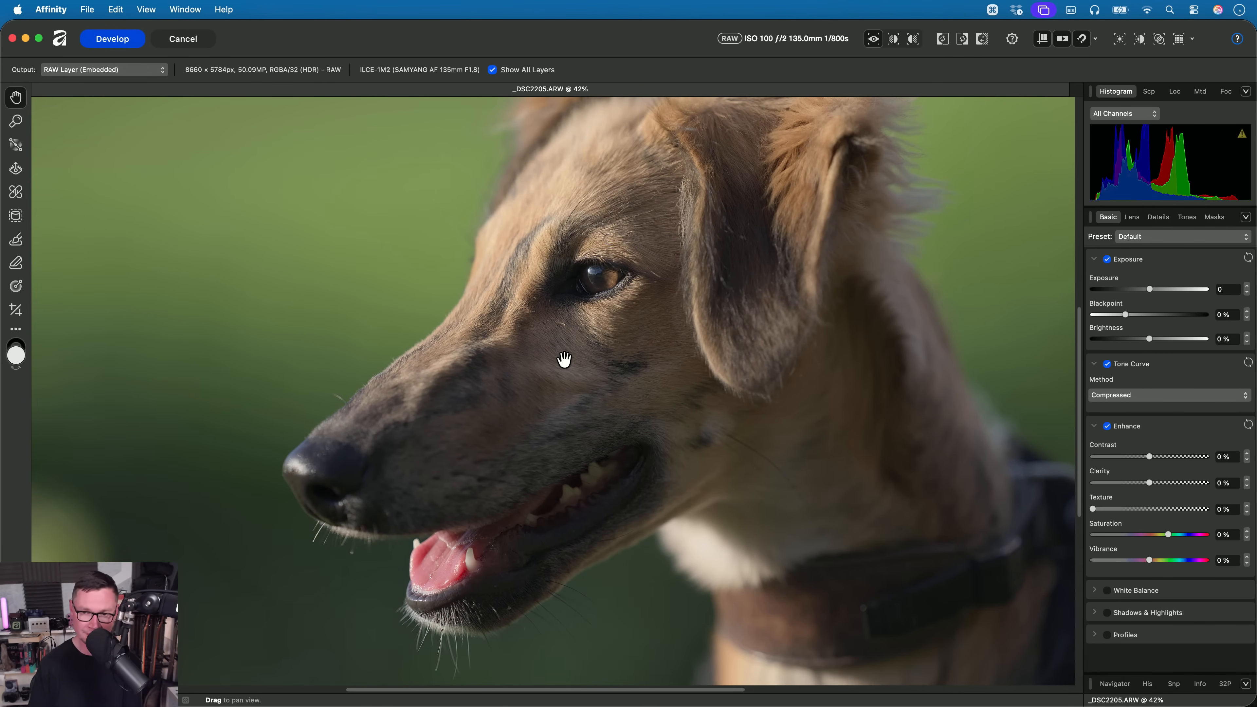
{"action": "scroll", "coordinate": [743, 356], "scroll_direction": "up", "scroll_amount": 2}
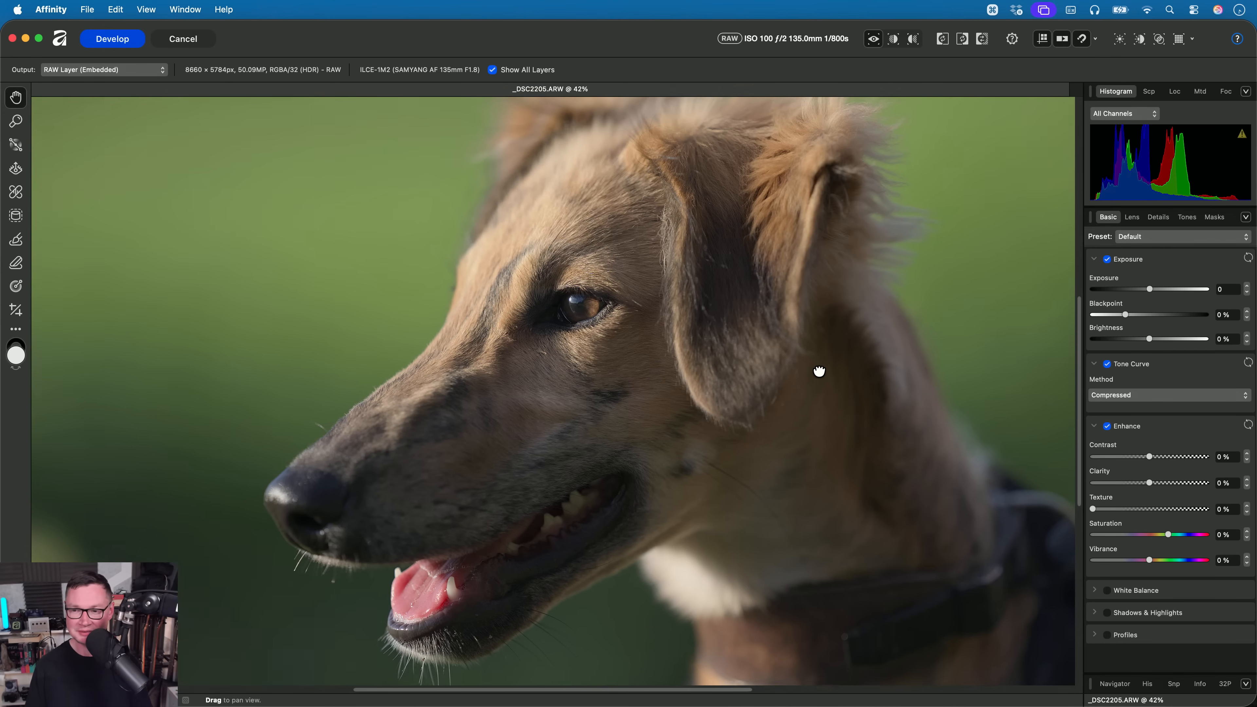
- Set the Tone Curve method to Natural and inspect the dog's face against the green background
{"action": "left_click", "coordinate": [1167, 396]}
{"action": "left_click", "coordinate": [1167, 409]}
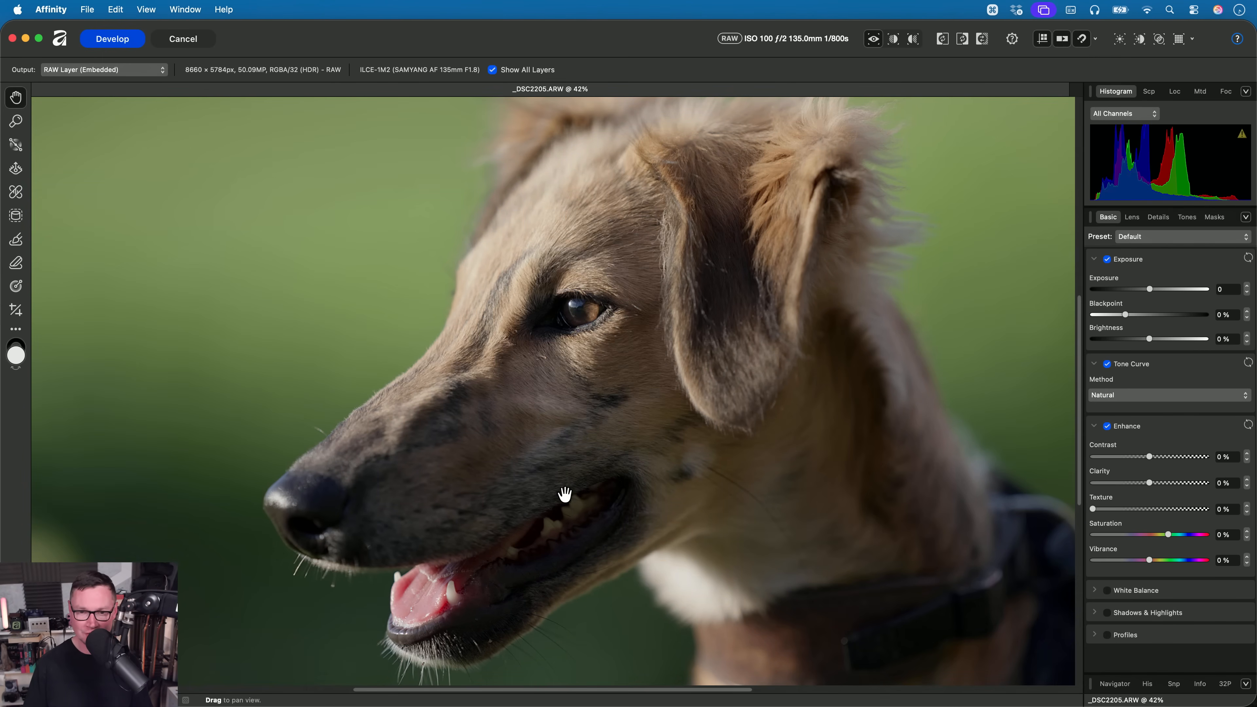
{"action": "scroll", "coordinate": [851, 379], "scroll_direction": "up", "scroll_amount": 3}
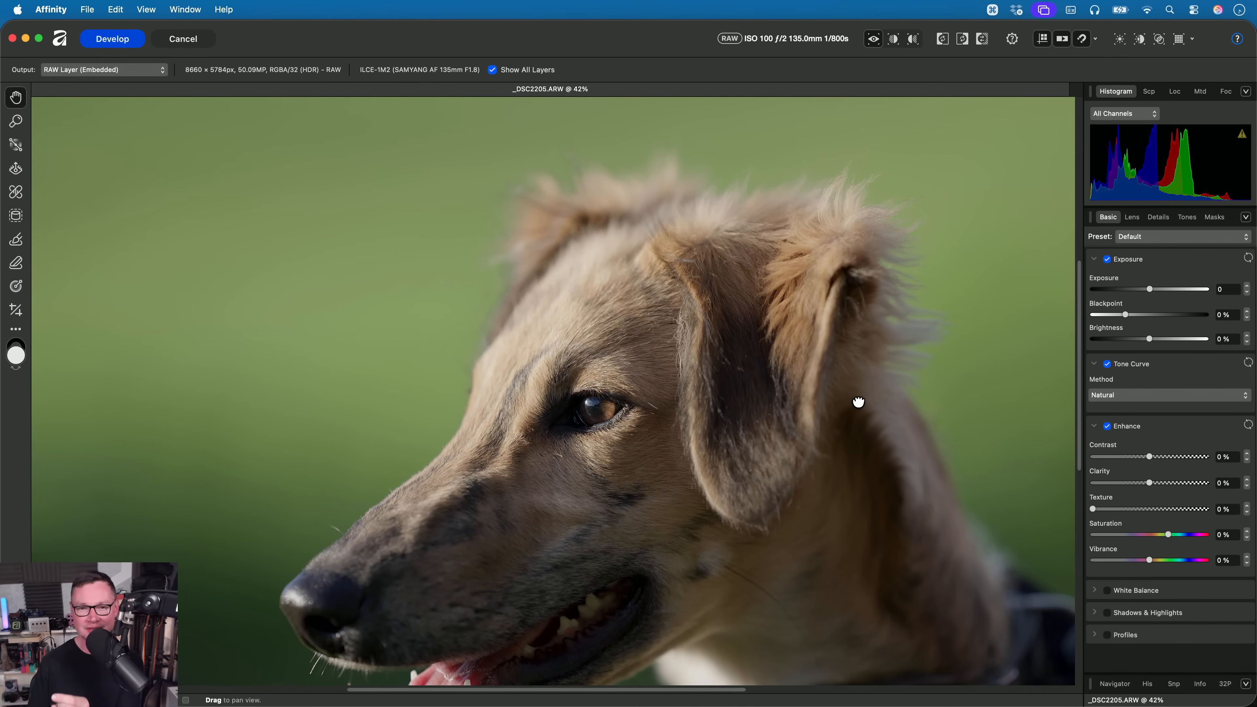
{"action": "left_click_drag", "start_coordinate": [393, 448], "coordinate": [496, 404]}
{"action": "scroll", "coordinate": [496, 404], "scroll_direction": "up", "scroll_amount": 2}
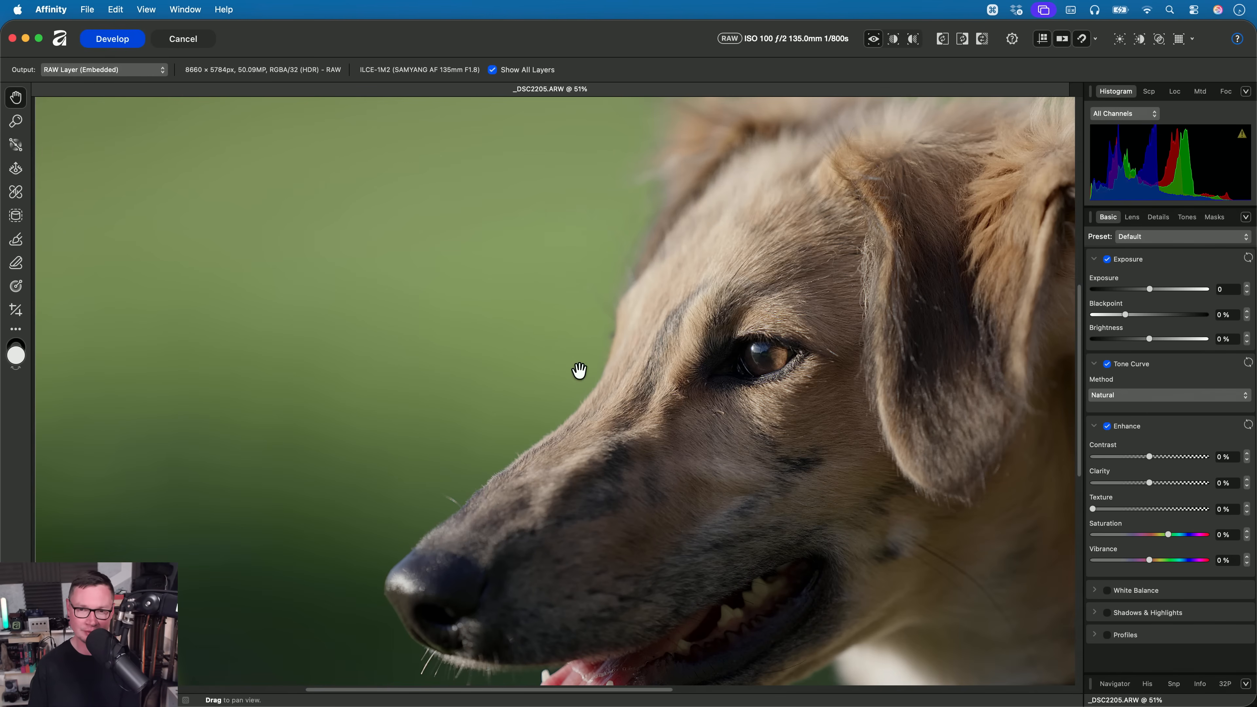
{"action": "left_click_drag", "start_coordinate": [615, 344], "coordinate": [619, 397]}
- Return the Tone Curve method to Compressed and compare the green background, ear and forehead fur
{"action": "left_click", "coordinate": [1142, 396]}
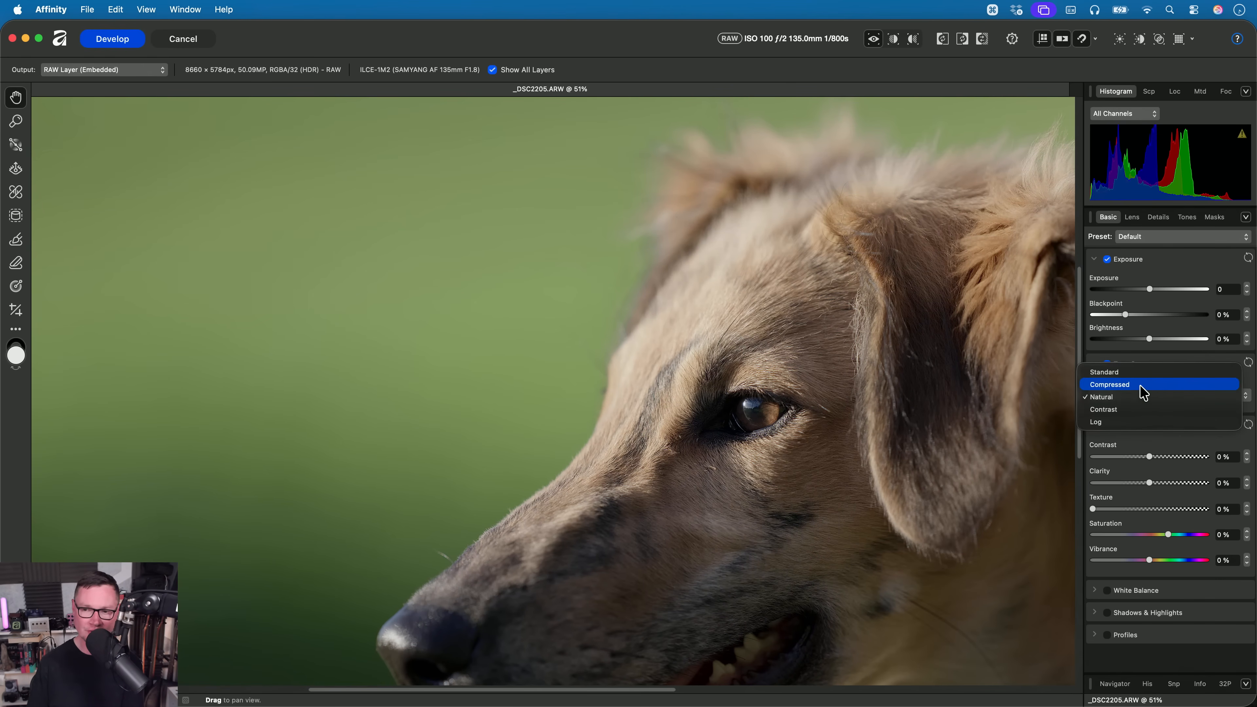
{"action": "left_click", "coordinate": [1144, 393]}
{"action": "left_click_drag", "start_coordinate": [544, 429], "coordinate": [593, 338]}
{"action": "left_click_drag", "start_coordinate": [499, 199], "coordinate": [468, 354]}
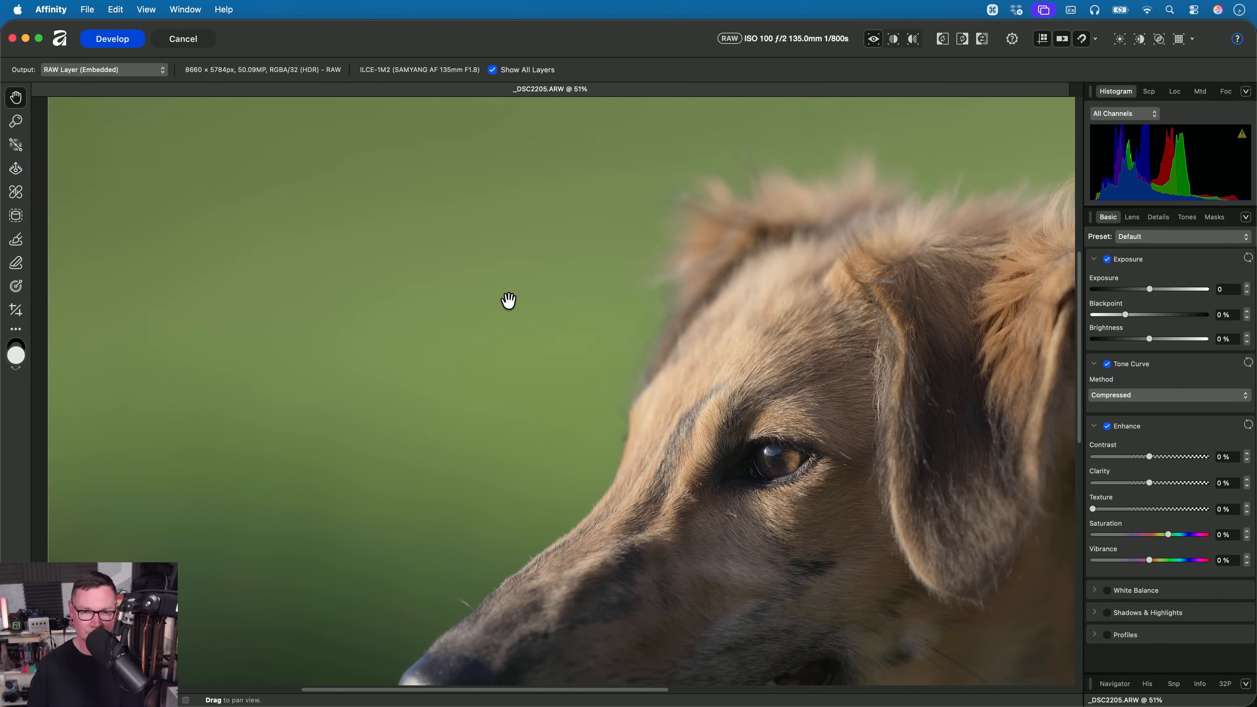
{"action": "left_click_drag", "start_coordinate": [500, 404], "coordinate": [395, 297]}
{"action": "left_click_drag", "start_coordinate": [622, 312], "coordinate": [529, 283]}
{"action": "left_click_drag", "start_coordinate": [592, 197], "coordinate": [553, 289]}
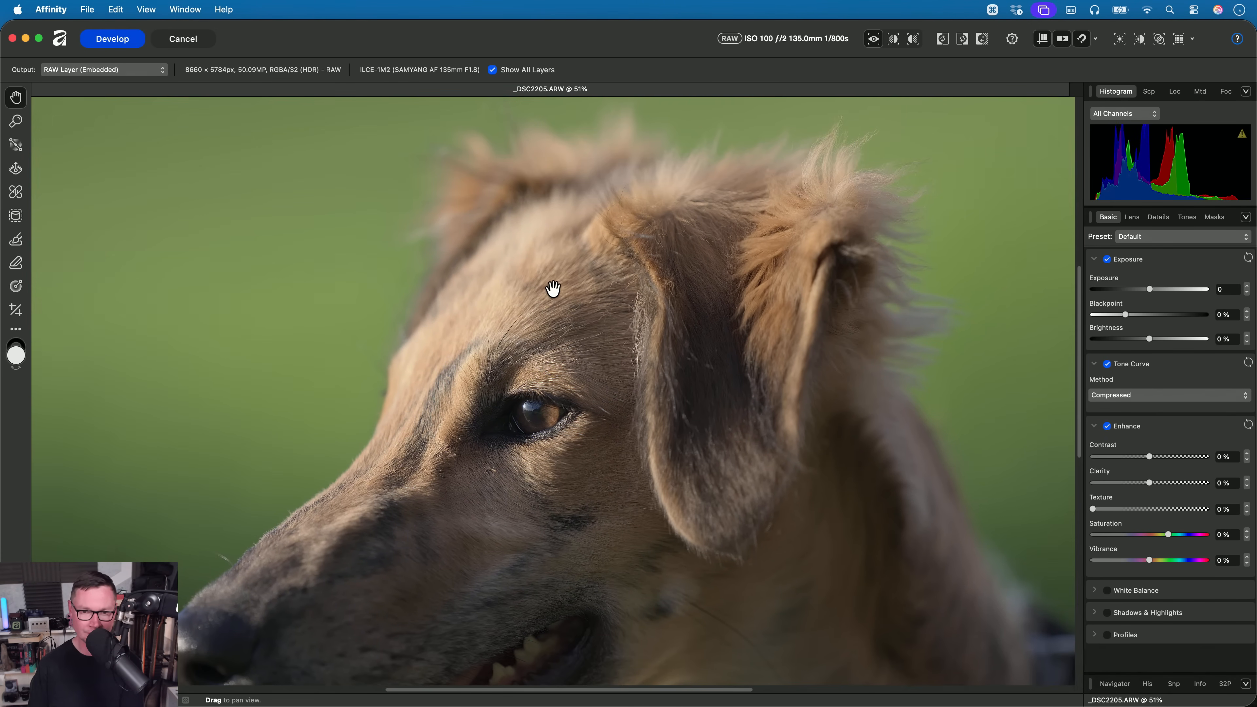
{"action": "mouse_move", "coordinate": [640, 278]}
{"action": "left_mouse_down"}
{"action": "mouse_move", "coordinate": [717, 213]}
{"action": "mouse_move", "coordinate": [649, 253]}
{"action": "left_mouse_up"}
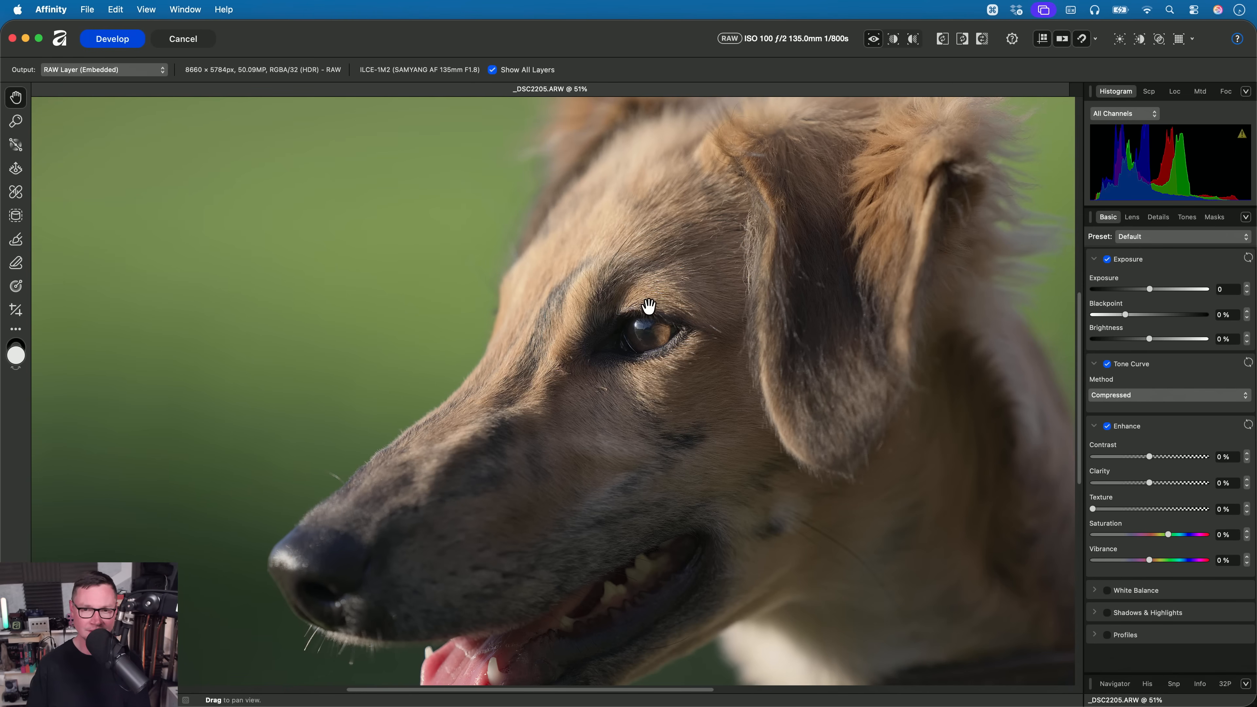
- Set the Tone Curve method back to Natural and review the dog's face and the wider photo
{"action": "left_click", "coordinate": [1136, 396]}
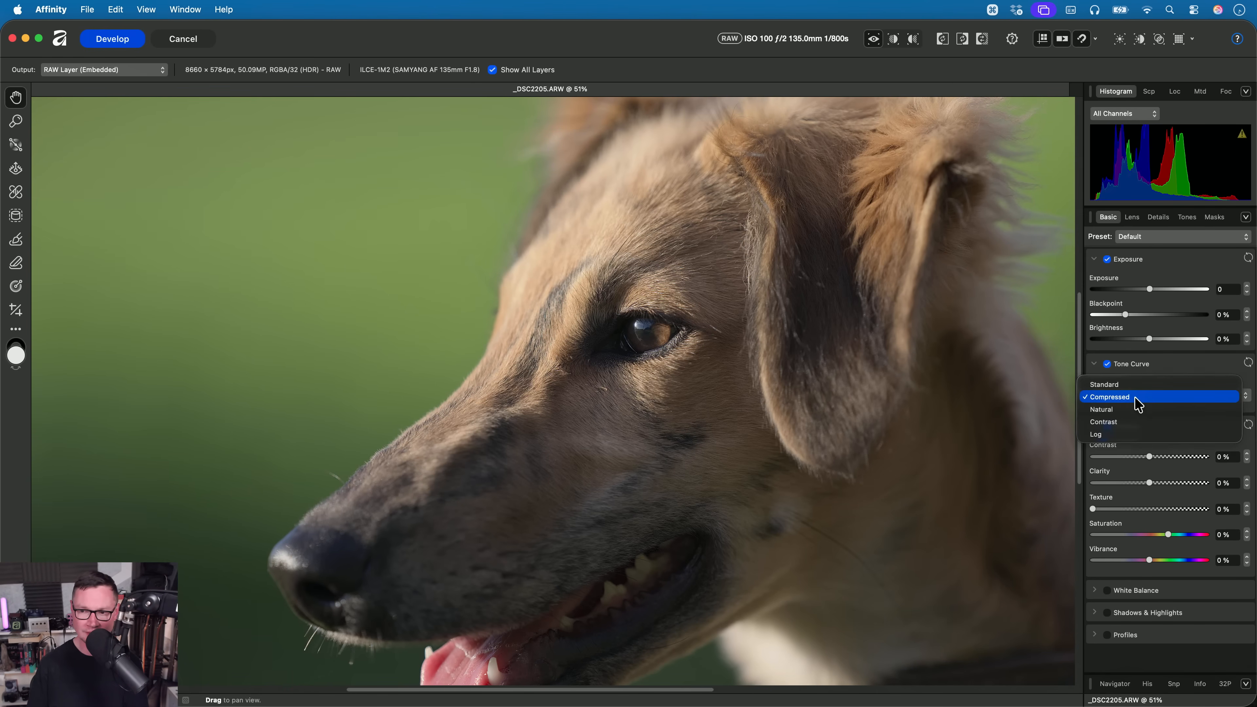
{"action": "left_click", "coordinate": [1104, 409]}
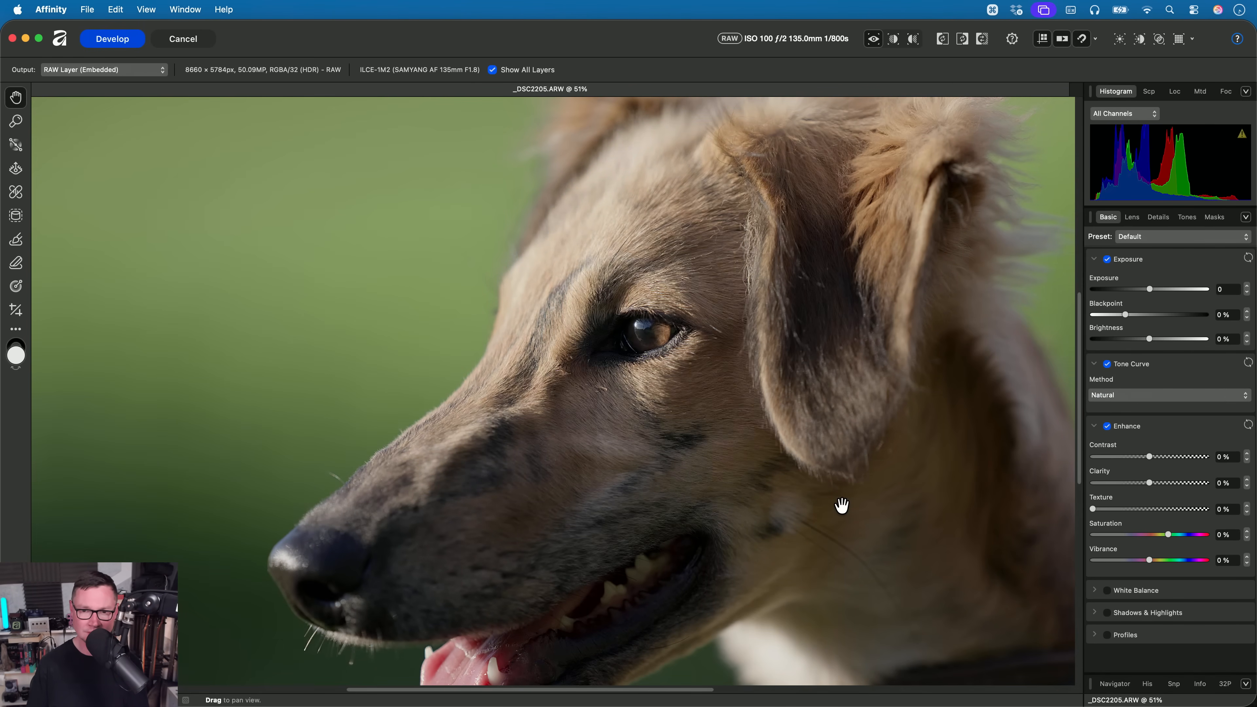
{"action": "left_click_drag", "start_coordinate": [819, 365], "coordinate": [810, 289]}
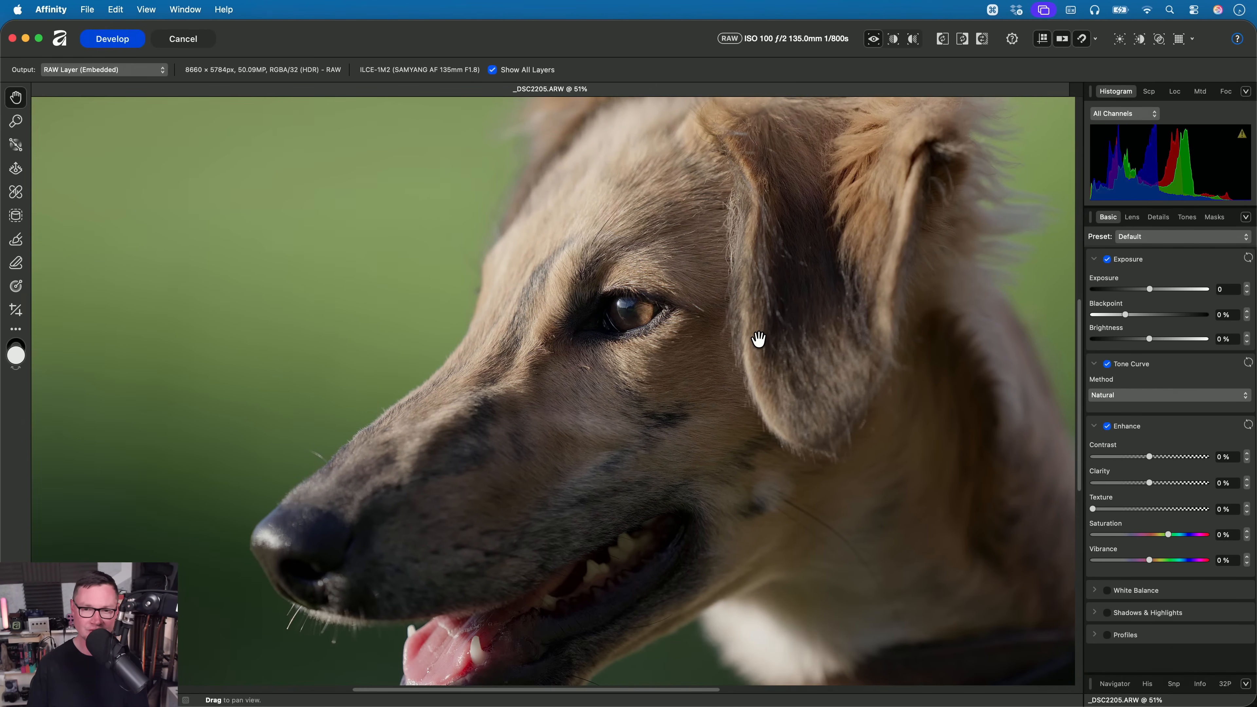
{"action": "scroll", "coordinate": [757, 342], "scroll_direction": "down", "scroll_amount": 5}
{"action": "left_click_drag", "start_coordinate": [753, 355], "coordinate": [663, 358]}
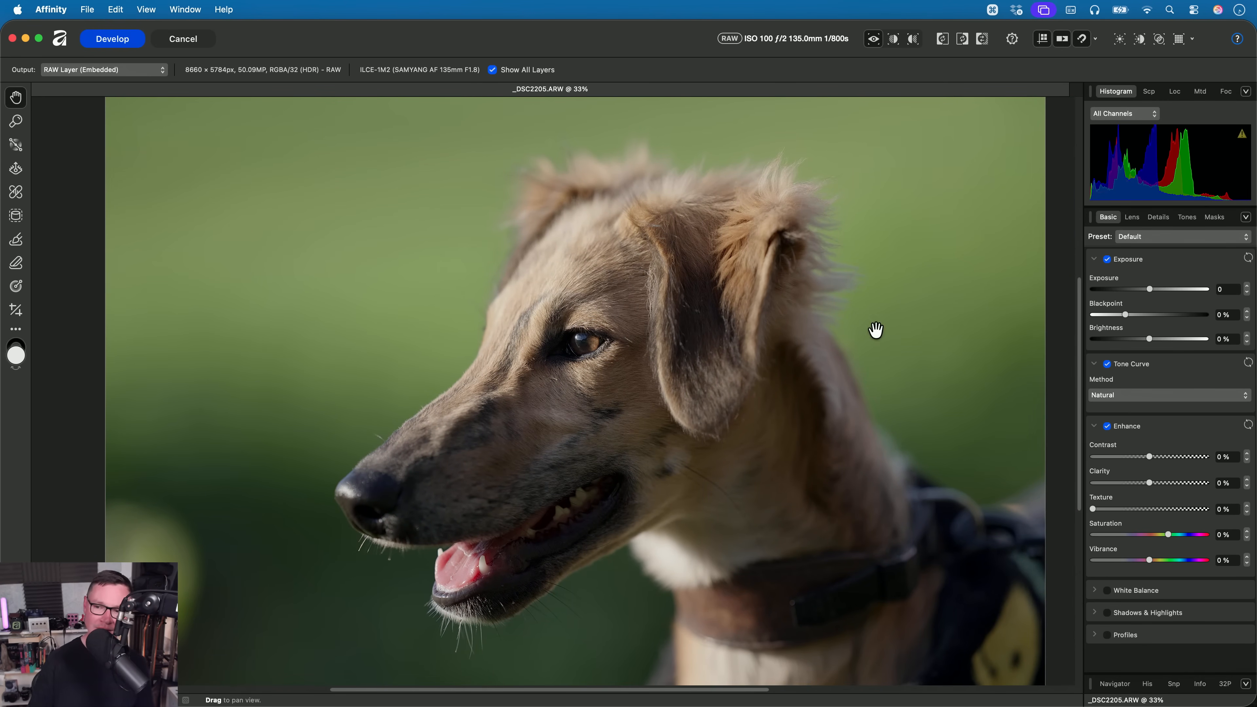
- Raise Clarity to 71% and Texture to 62% on the dog photo
{"action": "left_click_drag", "start_coordinate": [1157, 485], "coordinate": [1182, 484]}
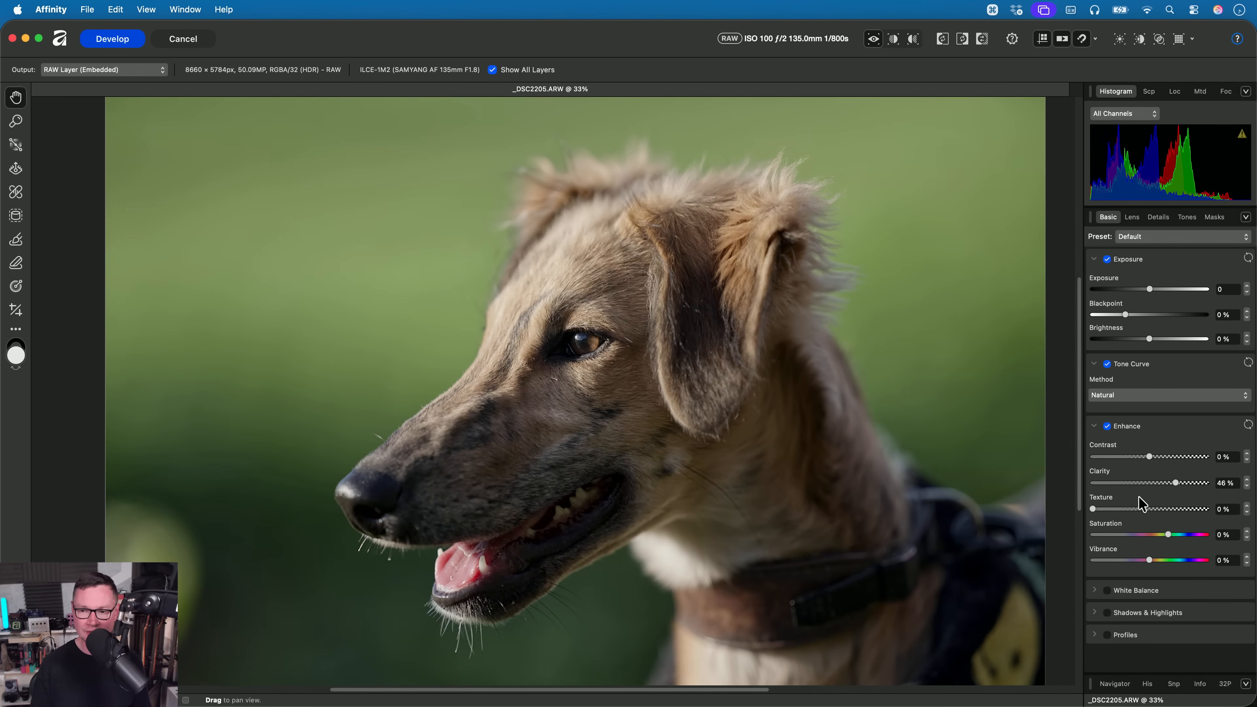
{"action": "mouse_move", "coordinate": [1094, 510]}
{"action": "left_mouse_down"}
{"action": "mouse_move", "coordinate": [1155, 511]}
{"action": "mouse_move", "coordinate": [1093, 513]}
{"action": "left_mouse_up"}
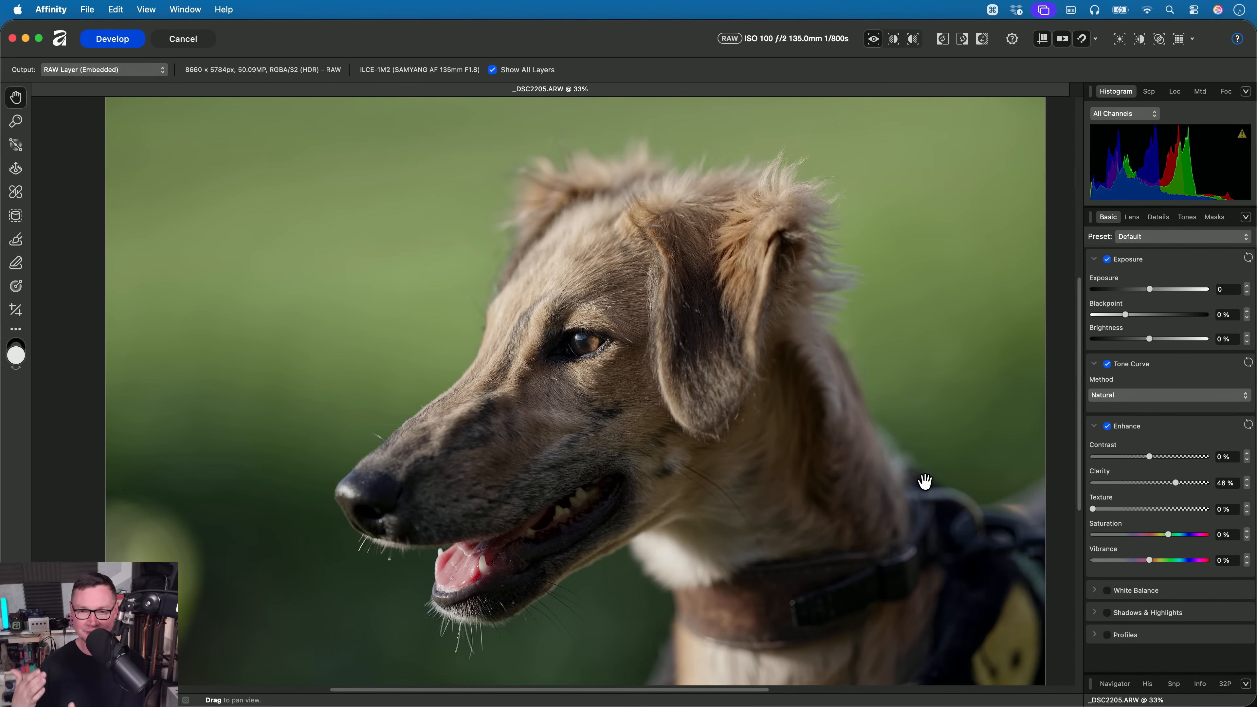
{"action": "scroll", "coordinate": [564, 402], "scroll_direction": "up", "scroll_amount": 5}
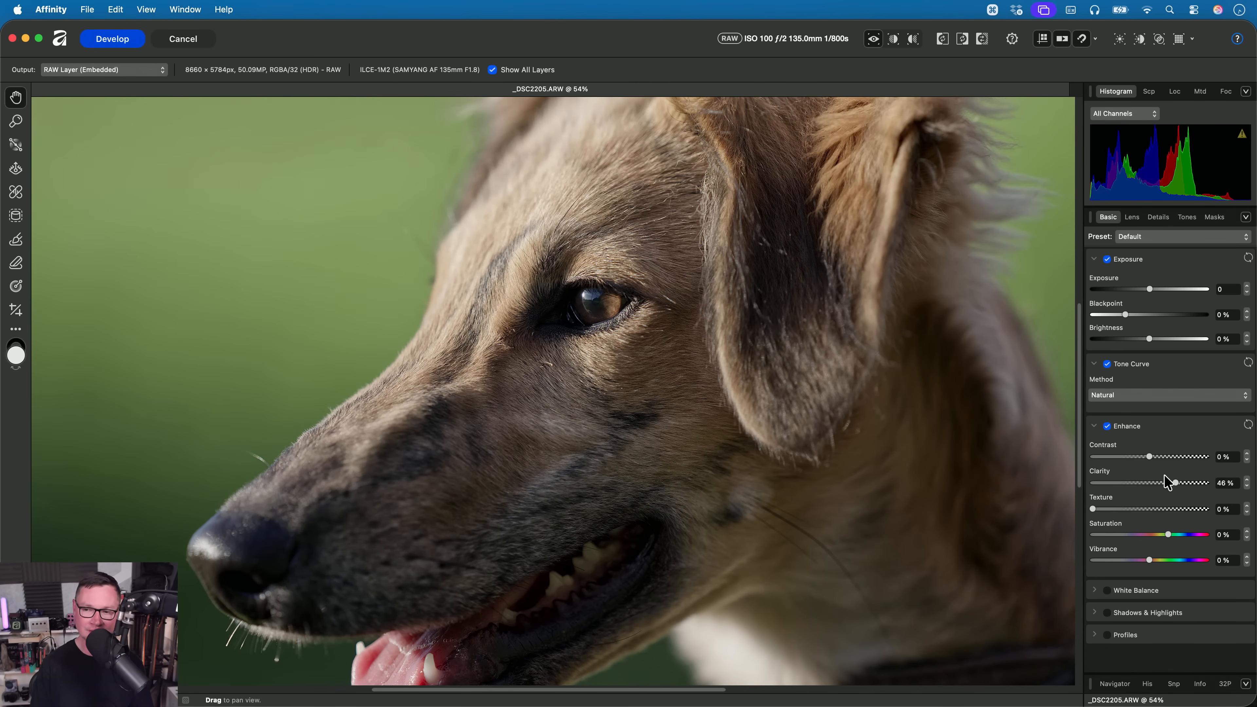
{"action": "mouse_move", "coordinate": [1168, 483]}
{"action": "left_mouse_down"}
{"action": "mouse_move", "coordinate": [1150, 483]}
{"action": "mouse_move", "coordinate": [1184, 482]}
{"action": "mouse_move", "coordinate": [1145, 483]}
{"action": "mouse_move", "coordinate": [1188, 482]}
{"action": "left_mouse_up"}
{"action": "left_click_drag", "start_coordinate": [1094, 509], "coordinate": [1162, 517]}
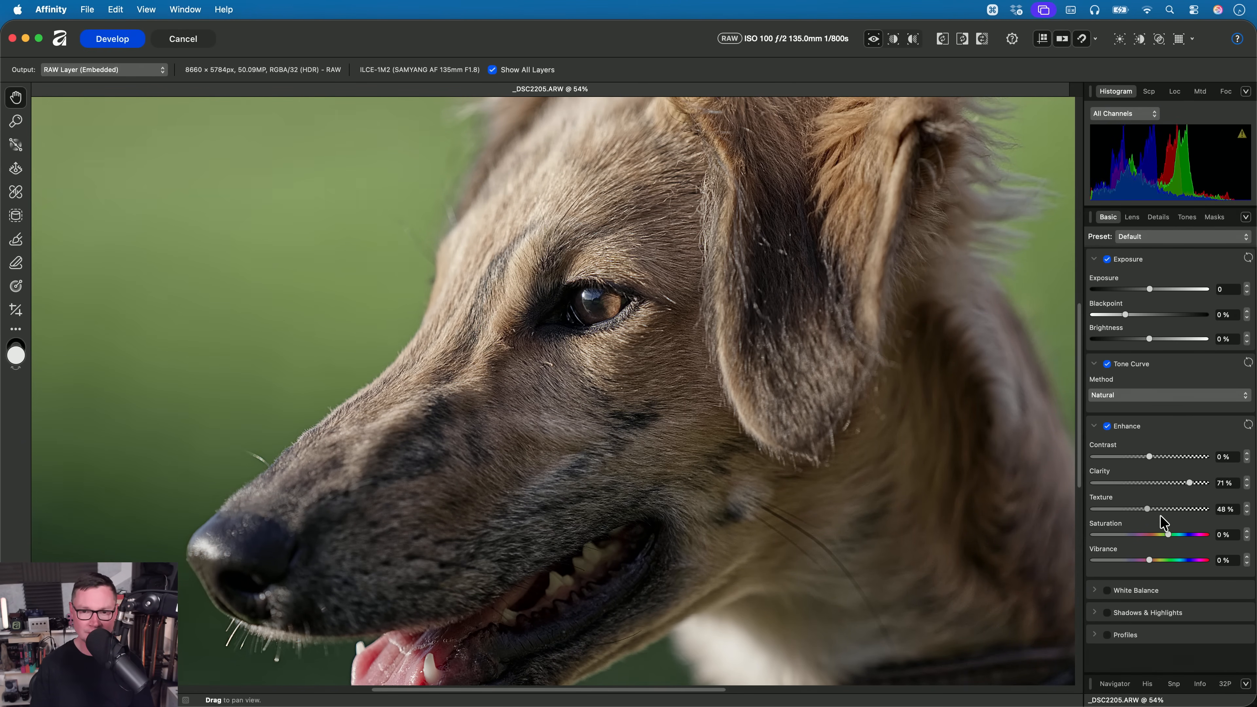
- Inspect the fur detail around the dog's eye, set Clarity to 78%, and review the whole photo
{"action": "scroll", "coordinate": [580, 294], "scroll_direction": "up", "scroll_amount": 6}
{"action": "left_click_drag", "start_coordinate": [603, 282], "coordinate": [666, 336]}
{"action": "scroll", "coordinate": [666, 337], "scroll_direction": "up", "scroll_amount": 2}
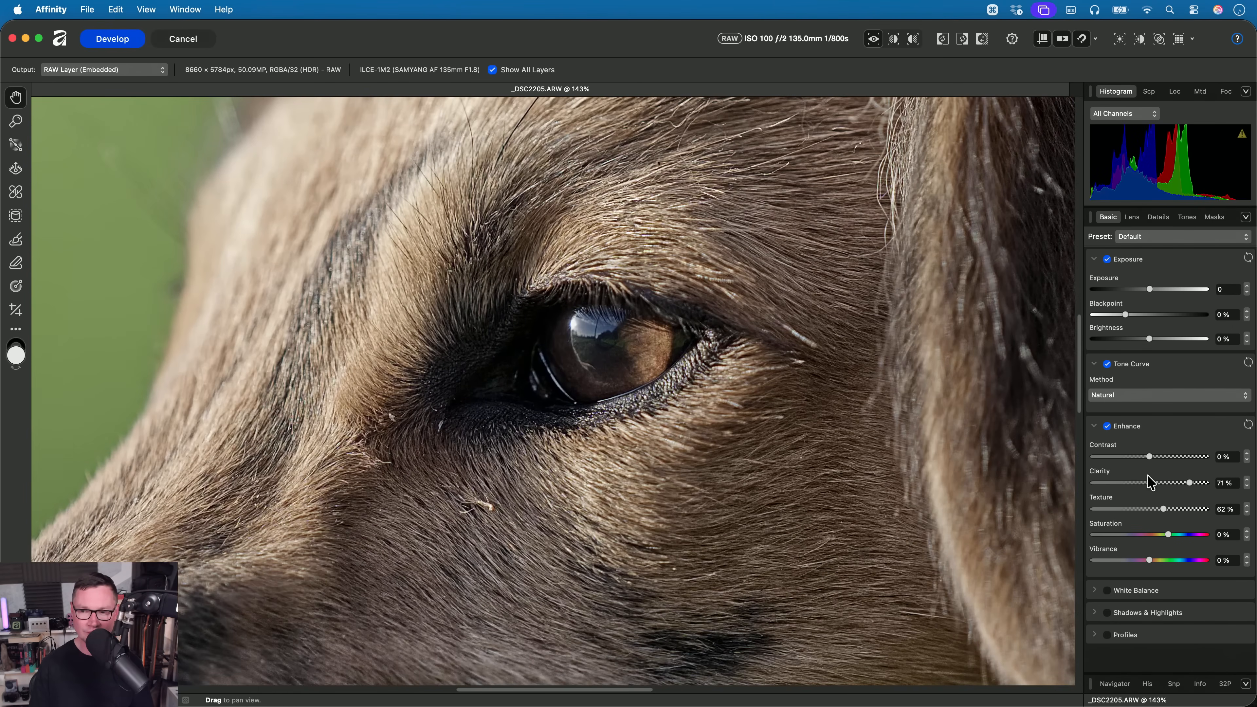
{"action": "mouse_move", "coordinate": [1191, 489]}
{"action": "left_mouse_down"}
{"action": "mouse_move", "coordinate": [1153, 484]}
{"action": "mouse_move", "coordinate": [1201, 483]}
{"action": "mouse_move", "coordinate": [1167, 483]}
{"action": "mouse_move", "coordinate": [1184, 483]}
{"action": "left_mouse_up"}
{"action": "scroll", "coordinate": [729, 427], "scroll_direction": "down", "scroll_amount": 5}
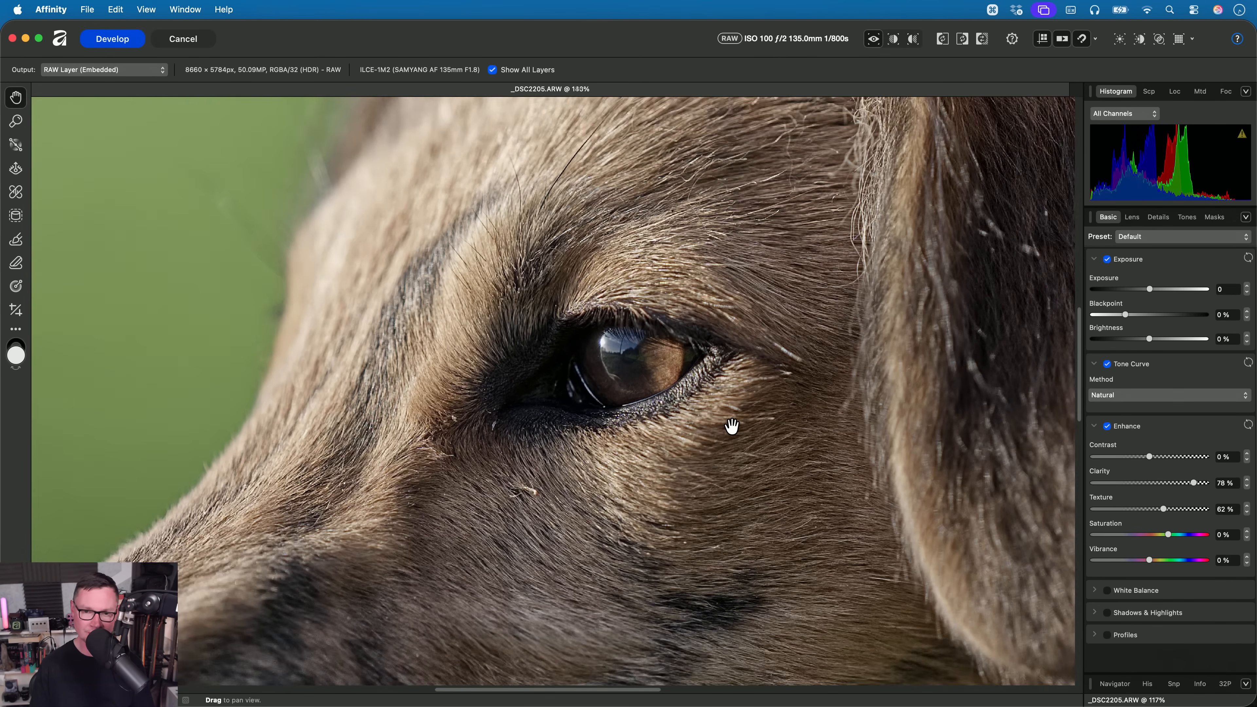
{"action": "scroll", "coordinate": [739, 425], "scroll_direction": "down", "scroll_amount": 8}
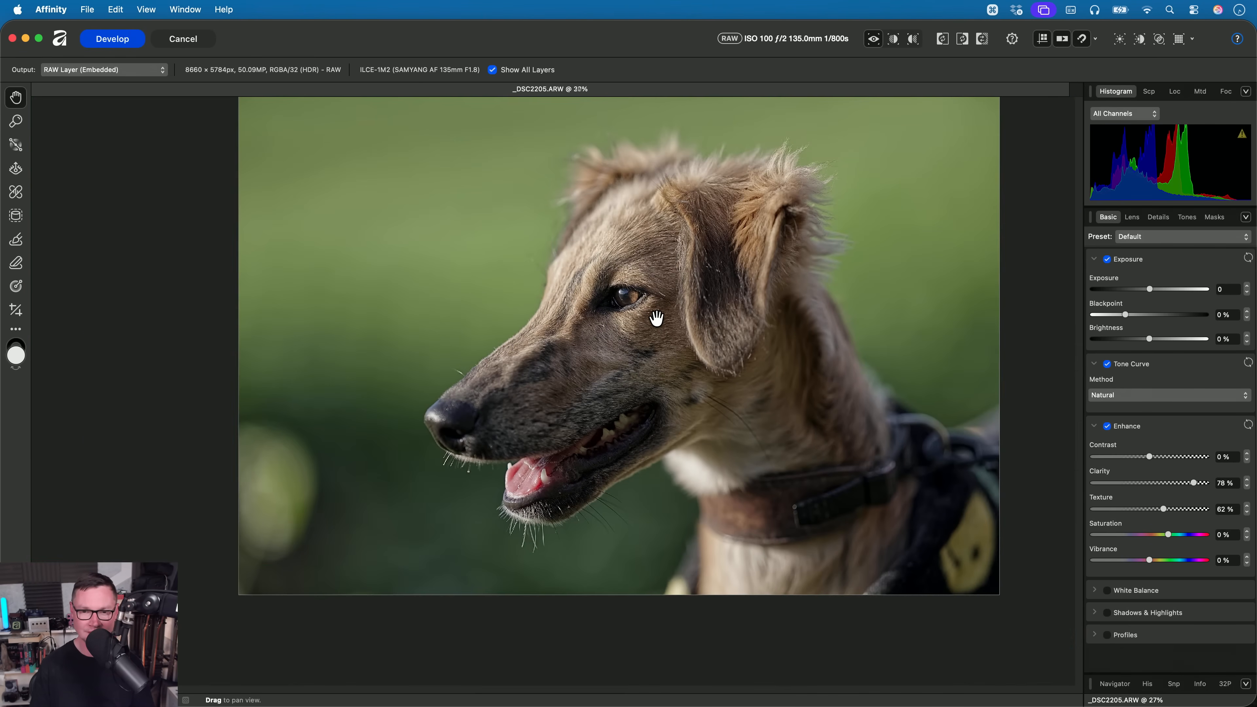
- Cancel the dog photo's RAW development and open _DSC6632.ARW from the 03. Tone Curve folder for developing
{"action": "scroll", "coordinate": [644, 370], "scroll_direction": "up", "scroll_amount": 2}
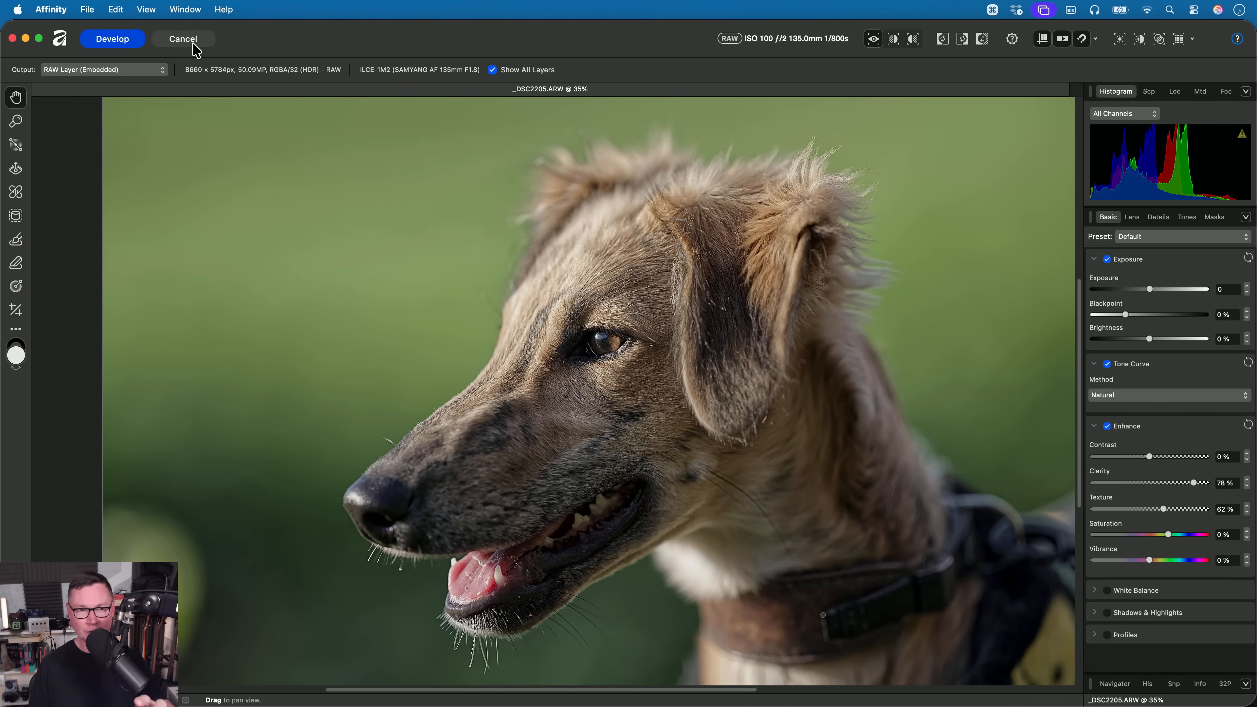
{"action": "left_click", "coordinate": [183, 38]}
{"action": "left_click", "coordinate": [671, 280]}
{"action": "key", "text": "super+Tab"}
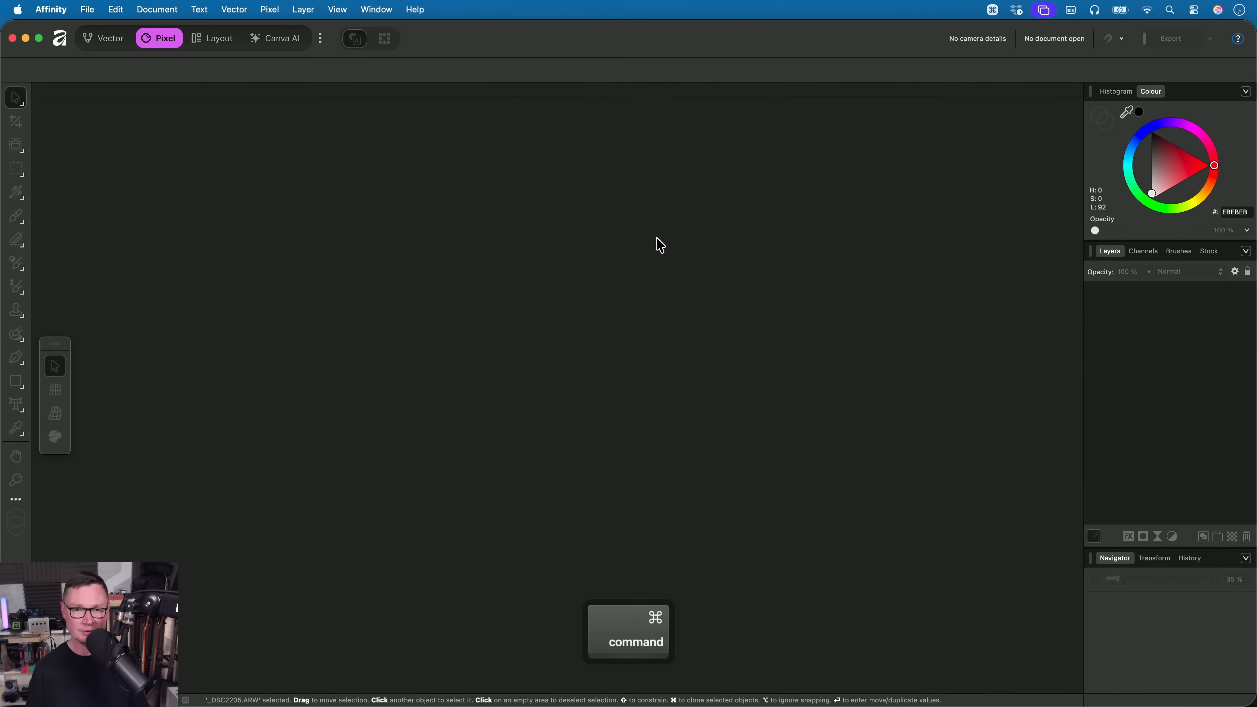
{"action": "key", "text": "Down"}
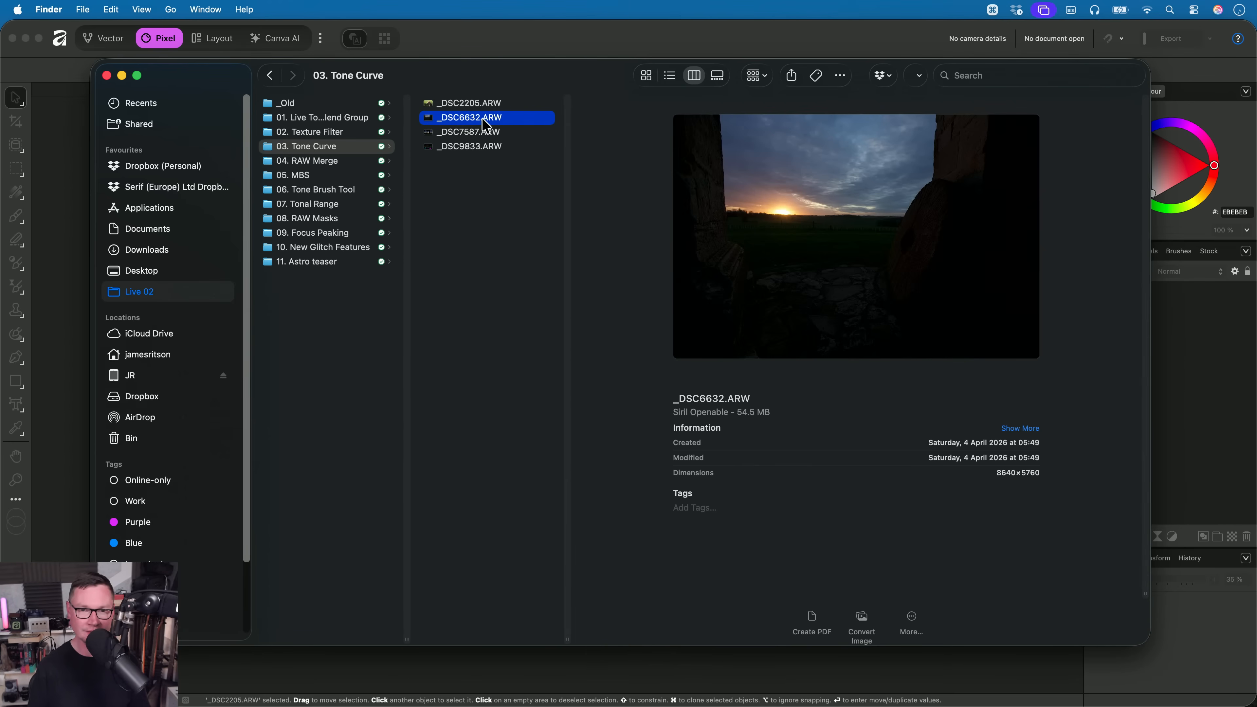
{"action": "key", "text": "super+Tab"}
{"action": "left_click_drag", "start_coordinate": [487, 124], "coordinate": [639, 314]}
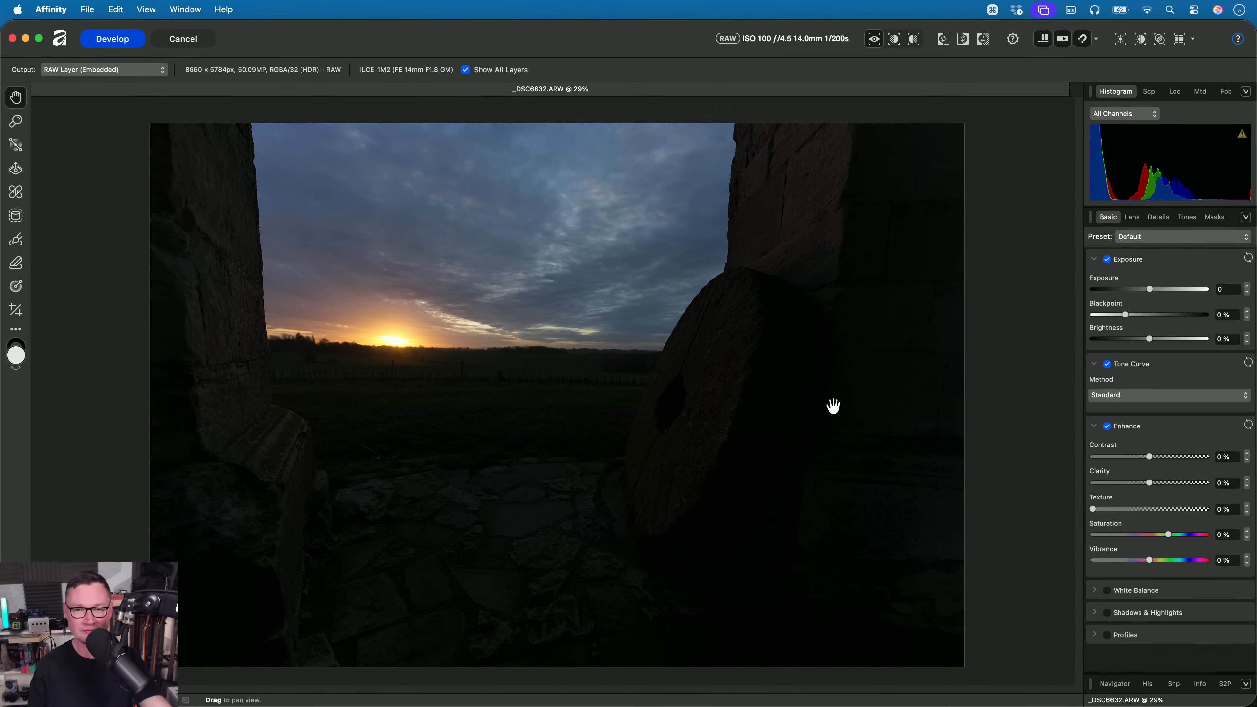
- Raise Exposure to 2.274, try Highlights at -100%, and reset the Shadows & Highlights adjustments
{"action": "left_click_drag", "start_coordinate": [1148, 289], "coordinate": [1173, 292]}
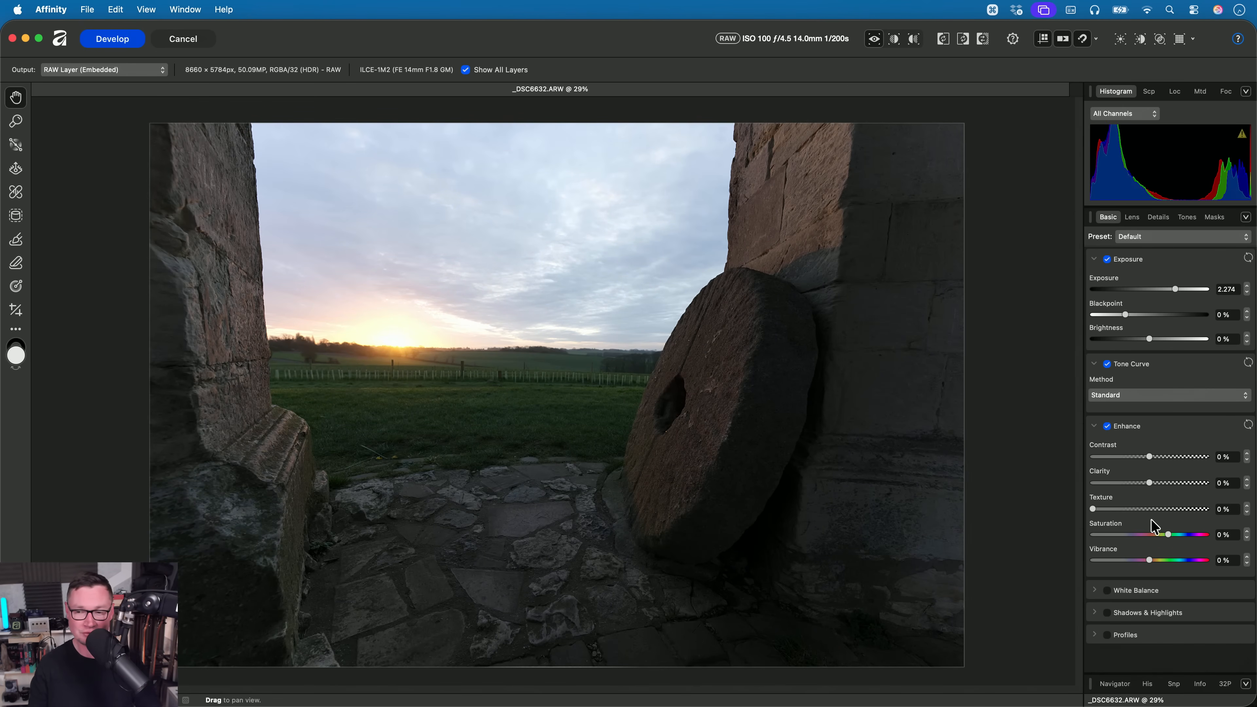
{"action": "left_click", "coordinate": [1144, 612]}
{"action": "left_click_drag", "start_coordinate": [1145, 640], "coordinate": [1088, 646]}
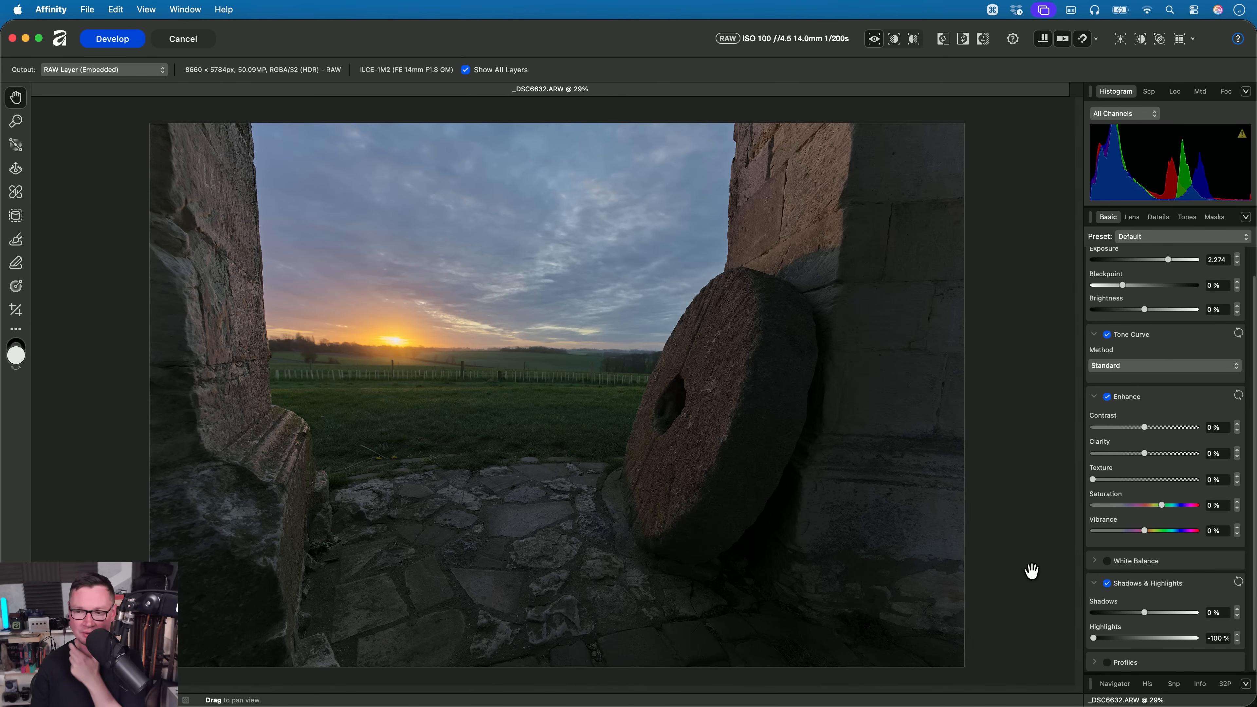
{"action": "left_click", "coordinate": [1238, 582]}
{"action": "scroll", "coordinate": [1139, 438], "scroll_direction": "up", "scroll_amount": 2}
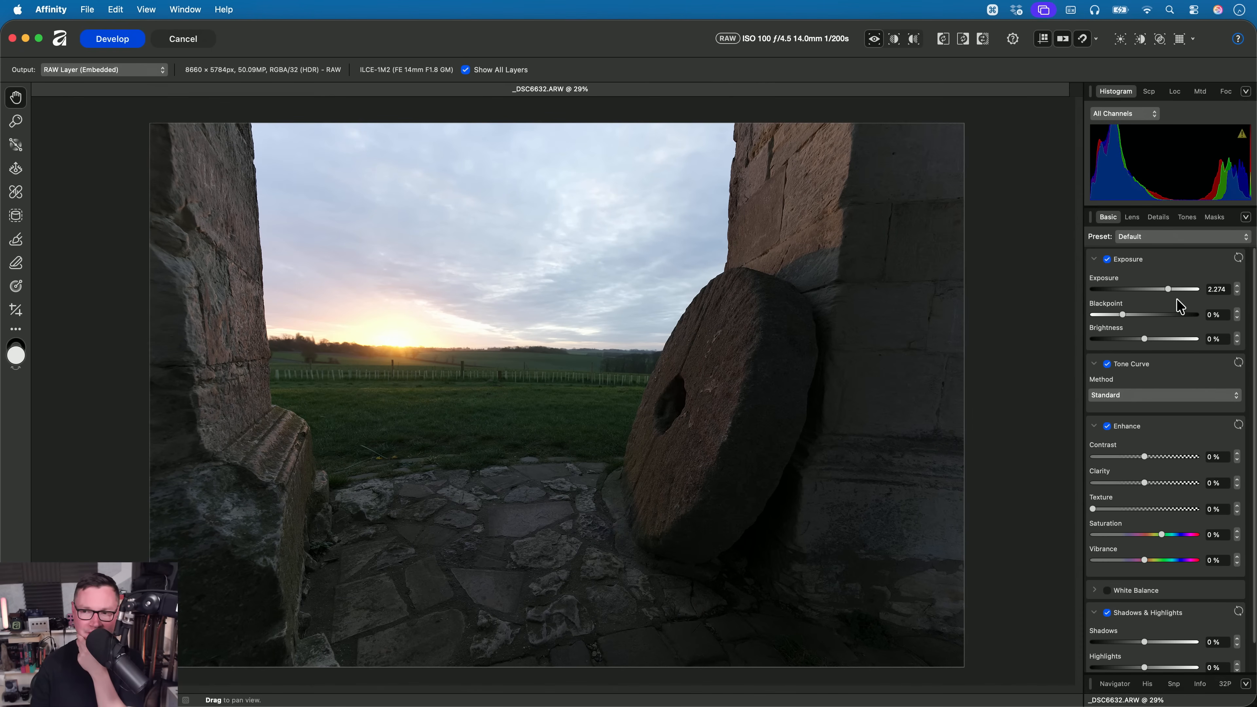
- Set Exposure to 2.312 and the Tone Curve method to Natural, and inspect the sun on the horizon
{"action": "left_click_drag", "start_coordinate": [1168, 290], "coordinate": [1172, 295]}
{"action": "left_click", "coordinate": [1133, 395]}
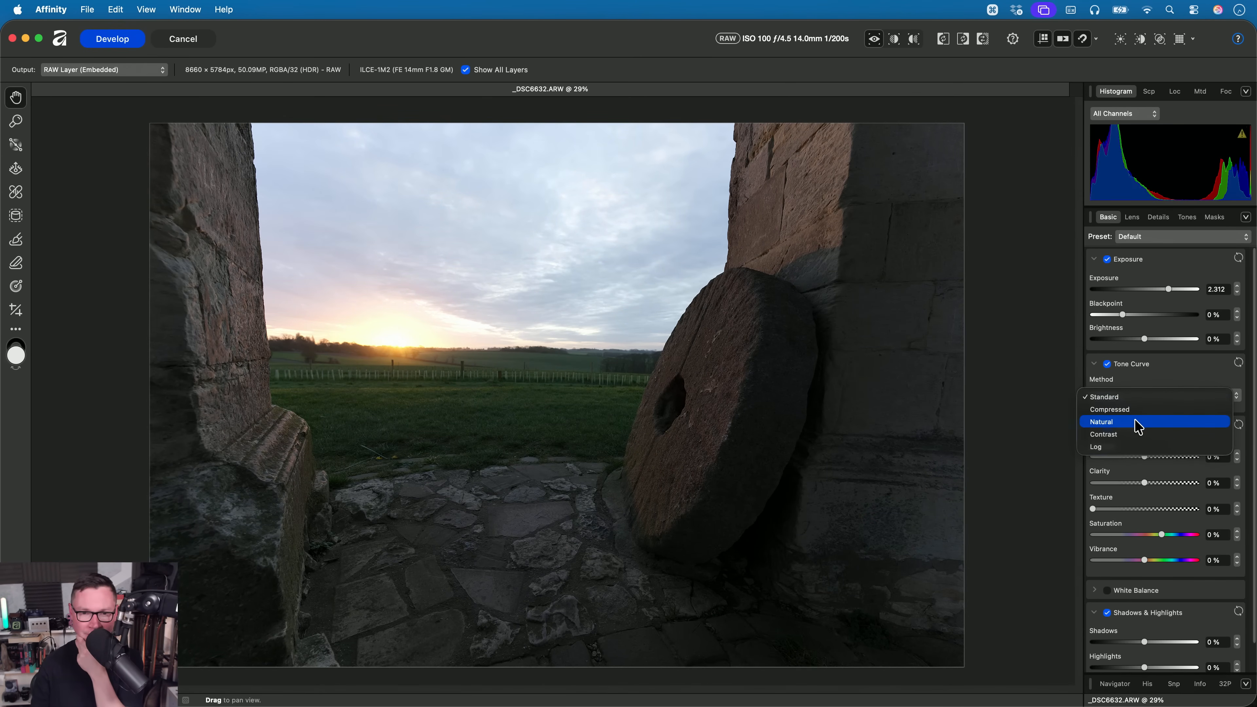
{"action": "left_click", "coordinate": [1138, 427]}
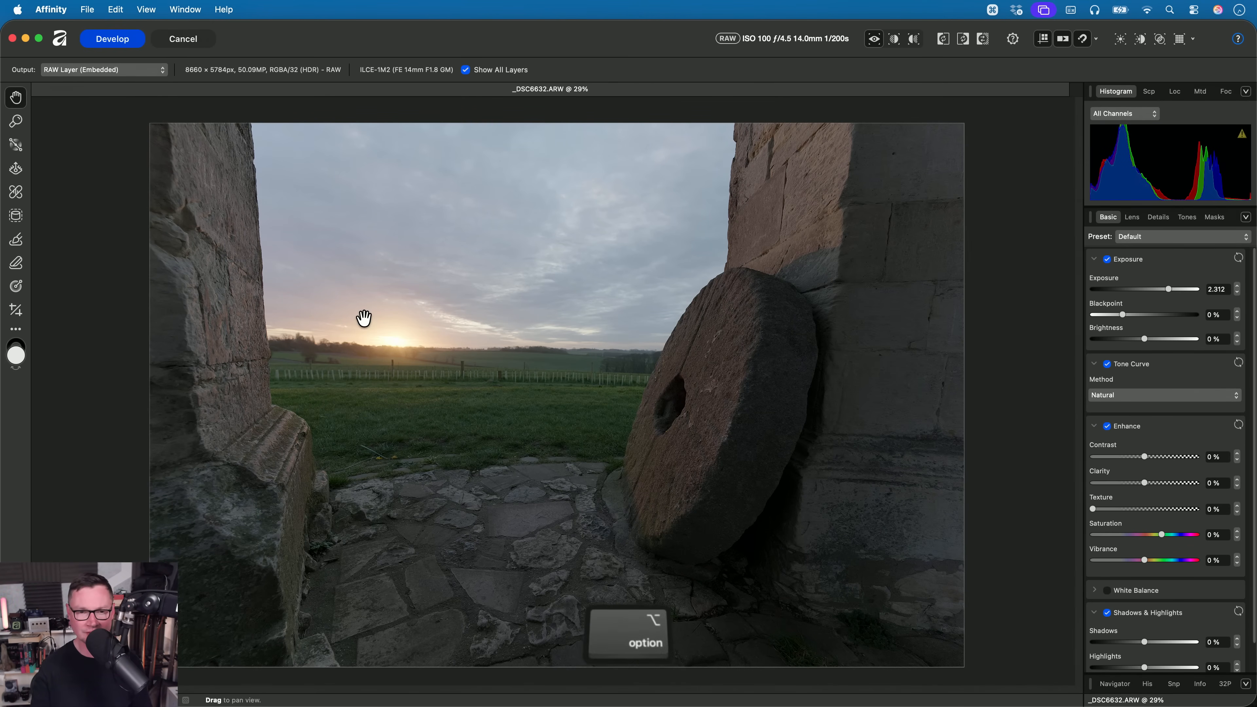
{"action": "scroll", "coordinate": [366, 322], "scroll_direction": "up", "scroll_amount": 5}
{"action": "scroll", "coordinate": [398, 349], "scroll_direction": "up", "scroll_amount": 5}
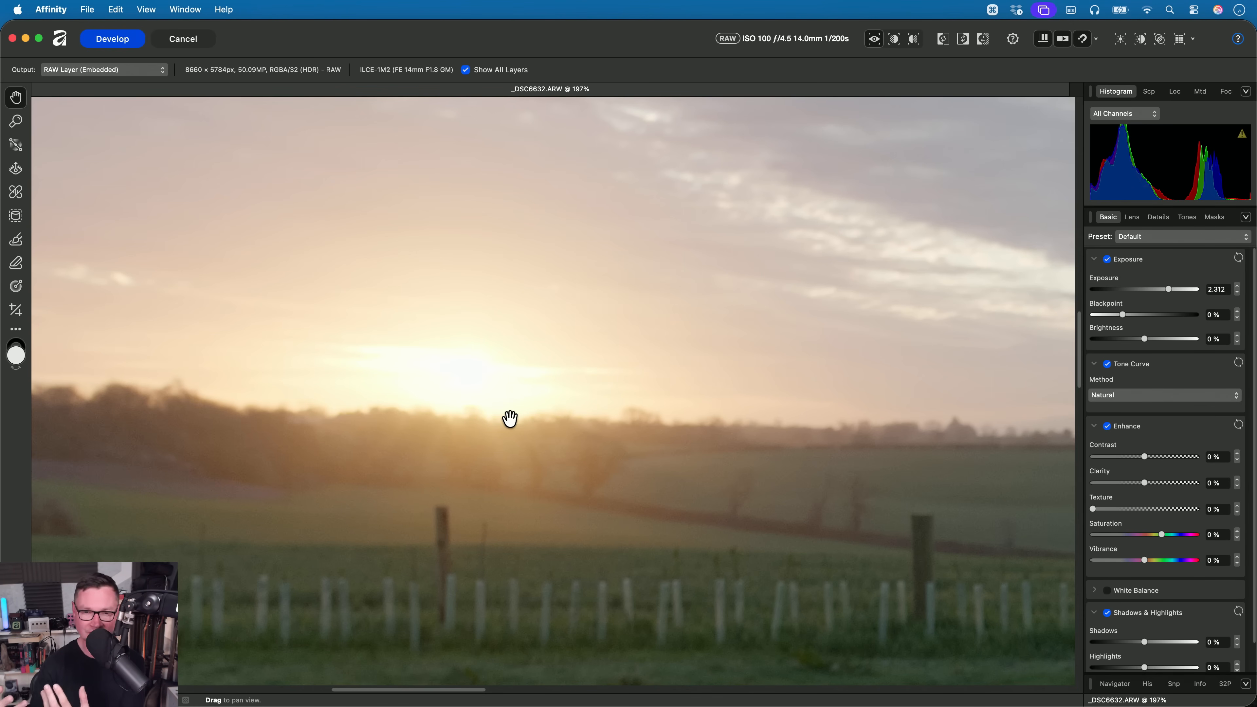
{"action": "key", "text": "super+0"}
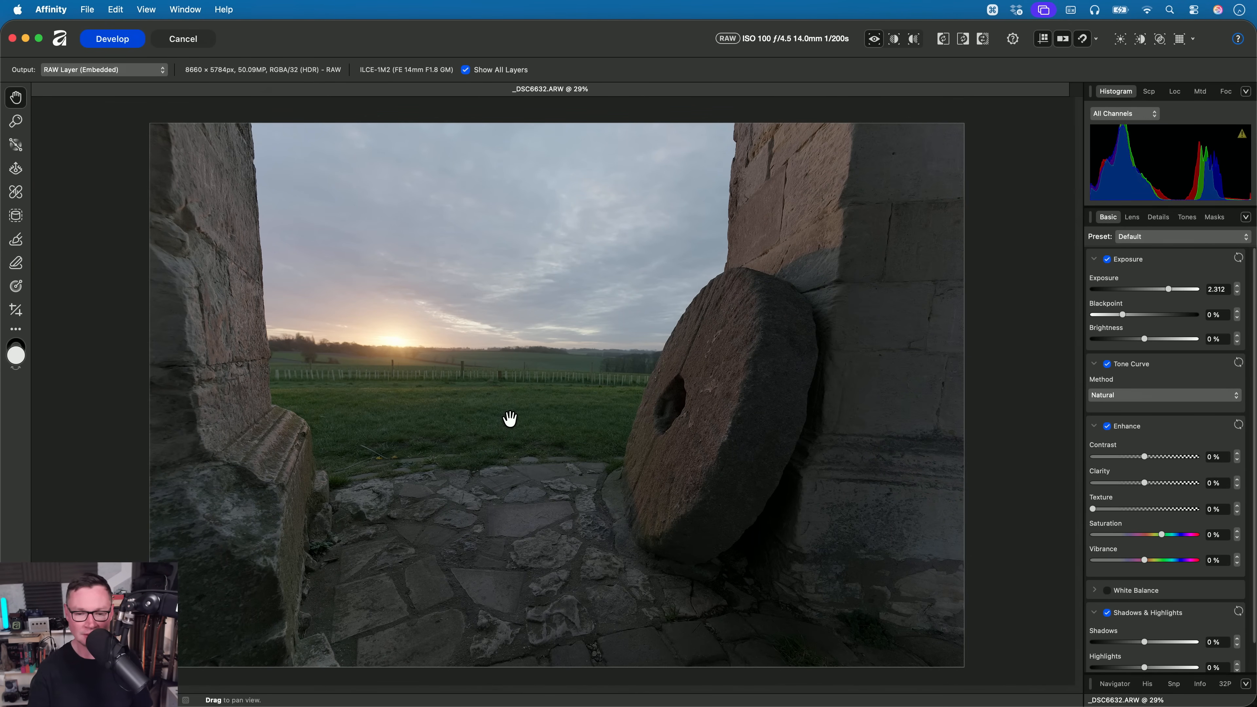
- Switch the Tone Curve method to Compressed and inspect the same sunset area for comparison
{"action": "left_click", "coordinate": [1132, 395]}
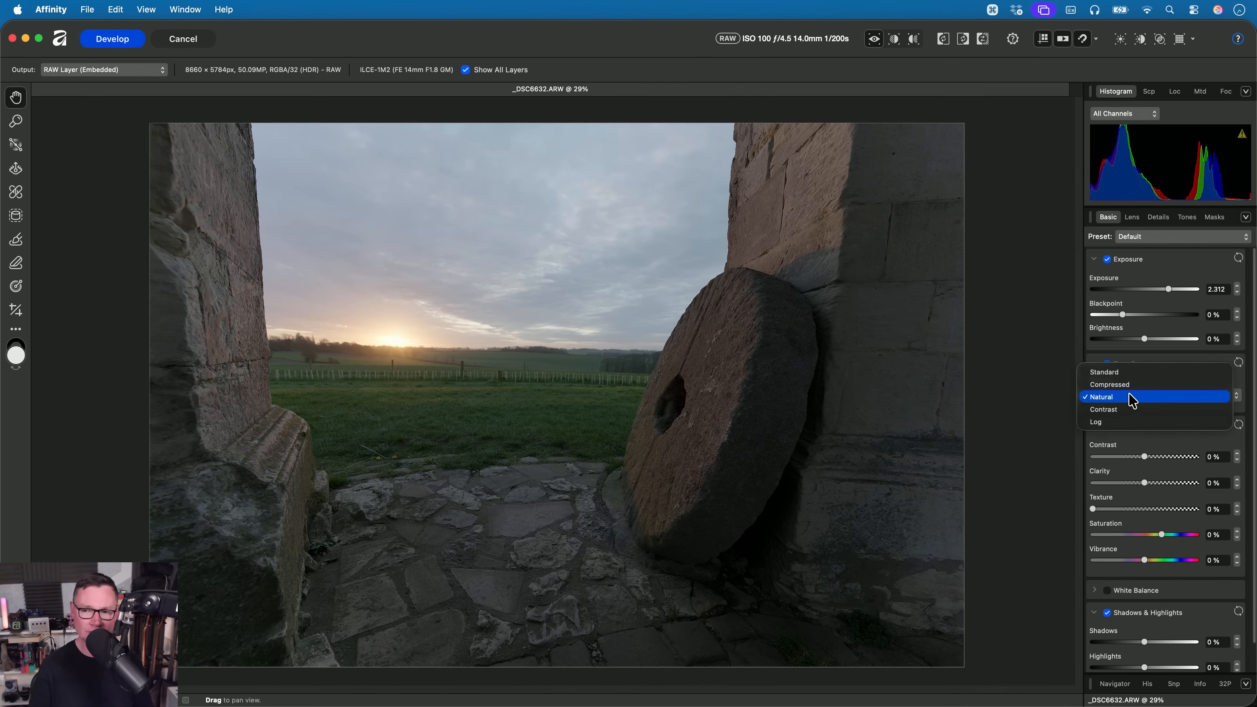
{"action": "left_click", "coordinate": [1130, 385]}
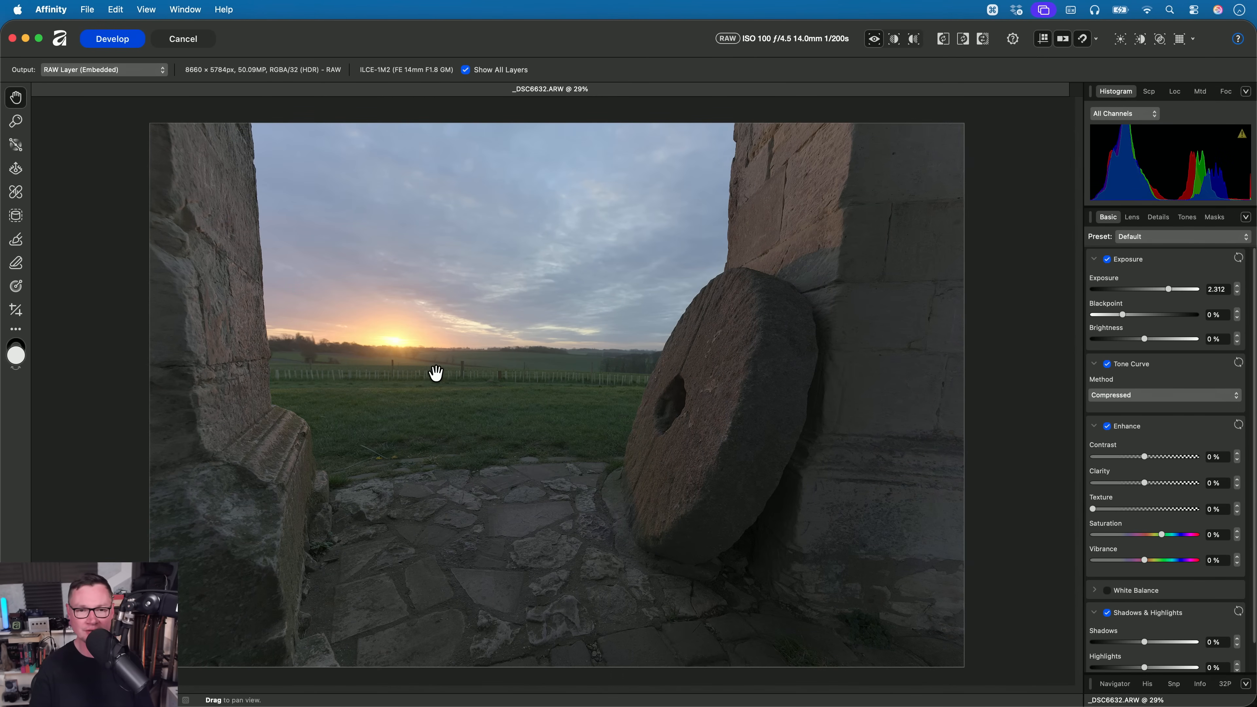
{"action": "scroll", "coordinate": [435, 371], "scroll_direction": "up", "scroll_amount": 10}
{"action": "scroll", "coordinate": [583, 444], "scroll_direction": "down", "scroll_amount": 4}
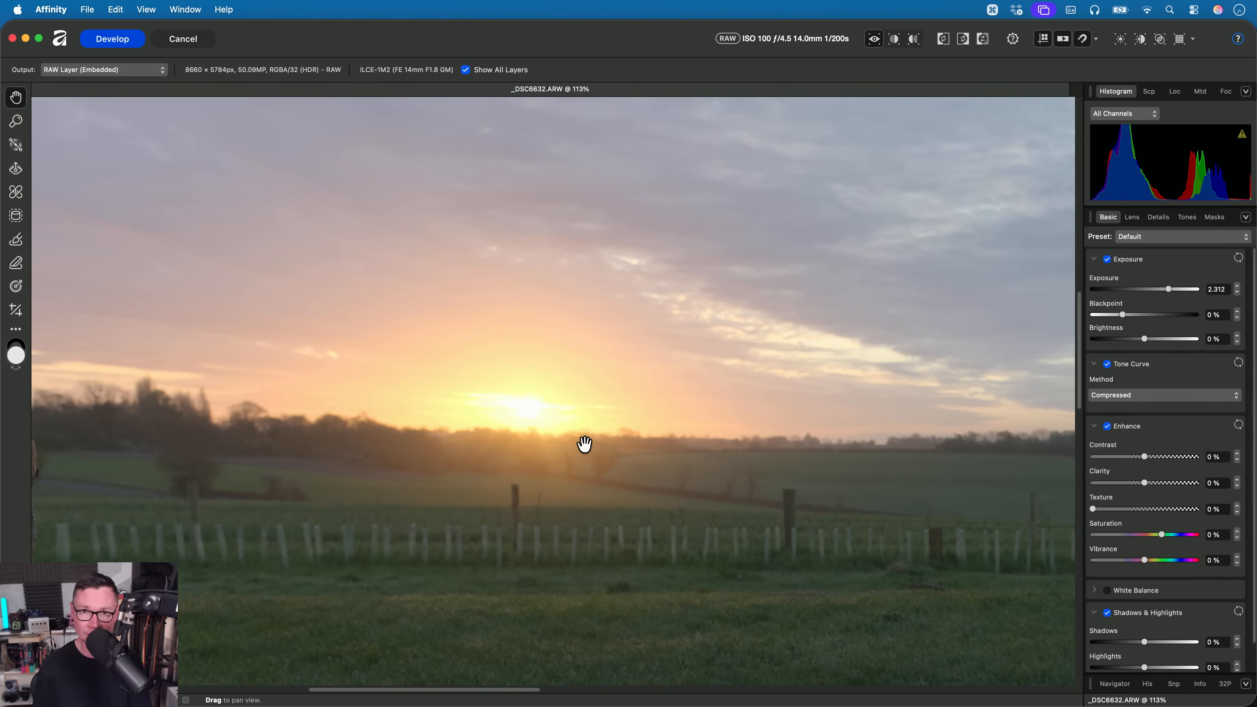
{"action": "key", "text": "super+0"}
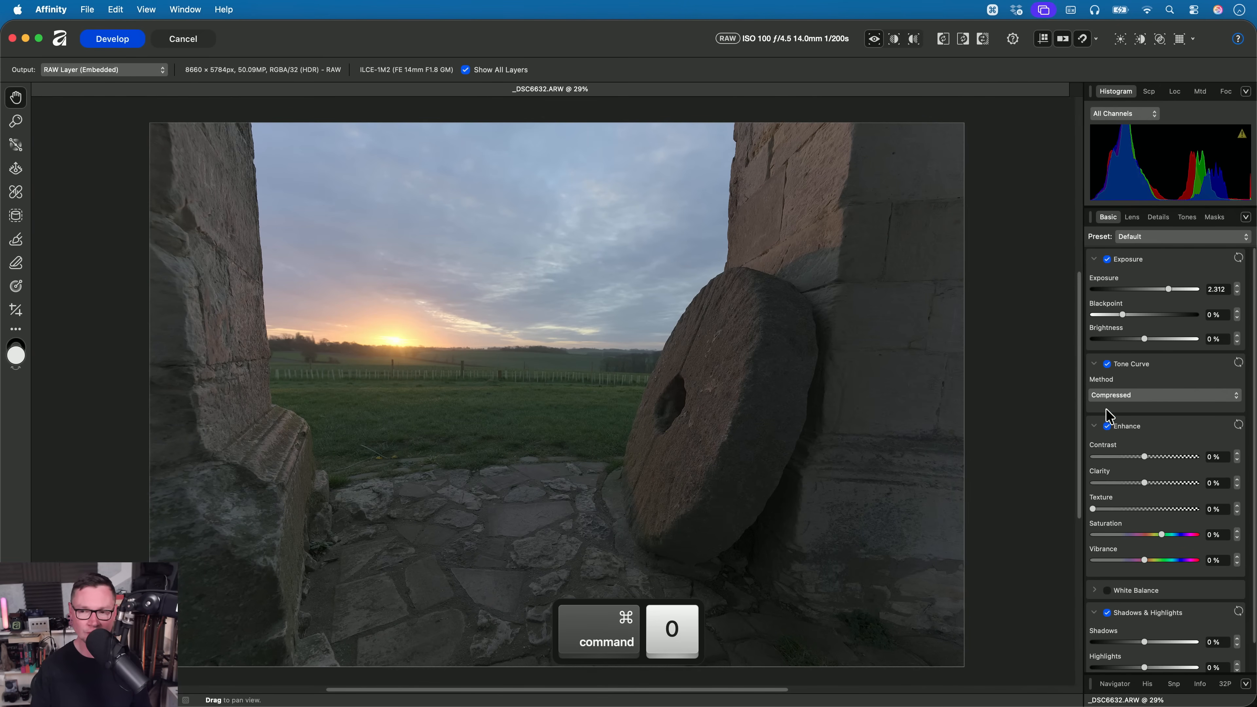
- Switch the Tone Curve method to Natural and back to Compressed, and inspect the sunlit stone wall above the millstone
{"action": "left_click", "coordinate": [1114, 396]}
{"action": "left_click", "coordinate": [1159, 410]}
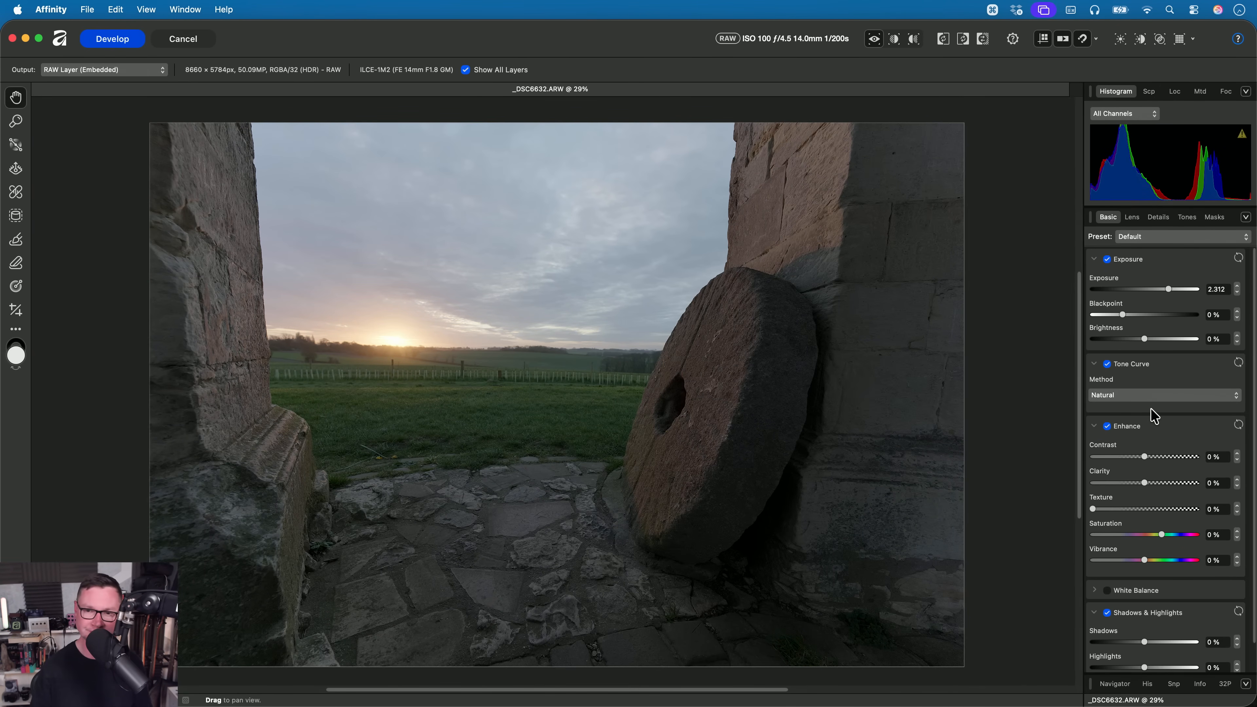
{"action": "left_click", "coordinate": [1143, 396]}
{"action": "left_click", "coordinate": [1142, 386]}
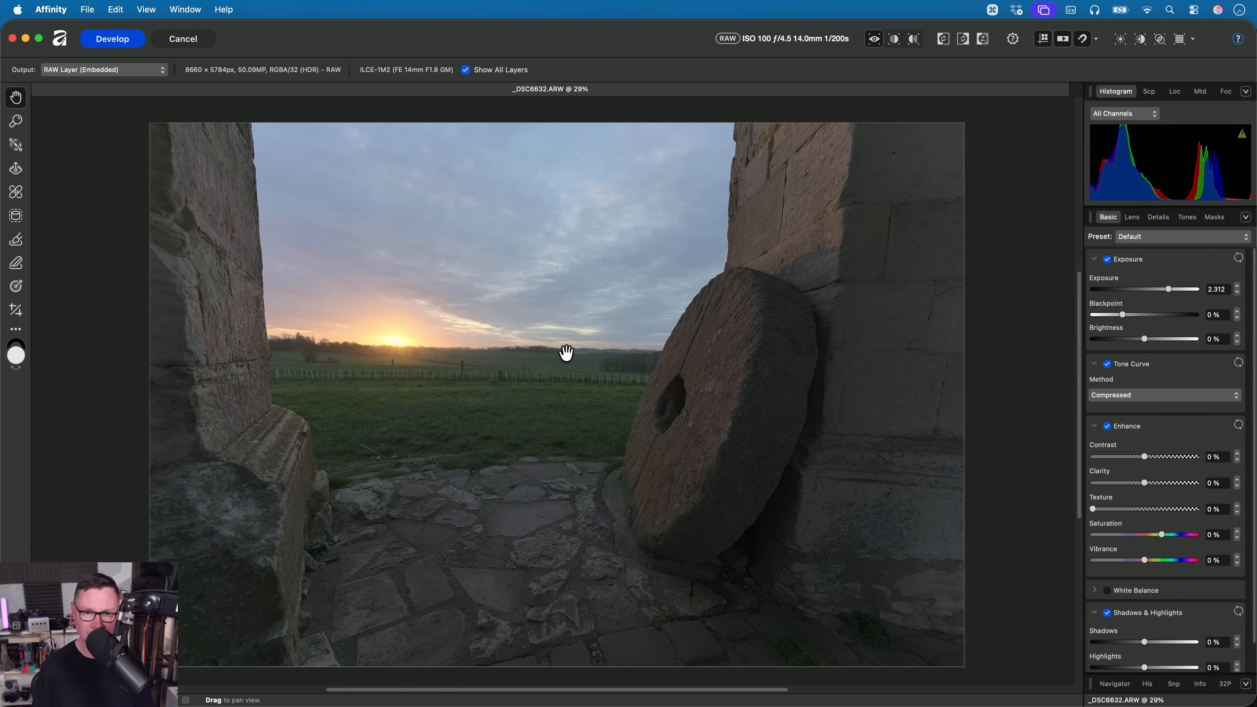
{"action": "left_click_drag", "start_coordinate": [555, 351], "coordinate": [623, 359]}
{"action": "scroll", "coordinate": [663, 230], "scroll_direction": "up", "scroll_amount": 5}
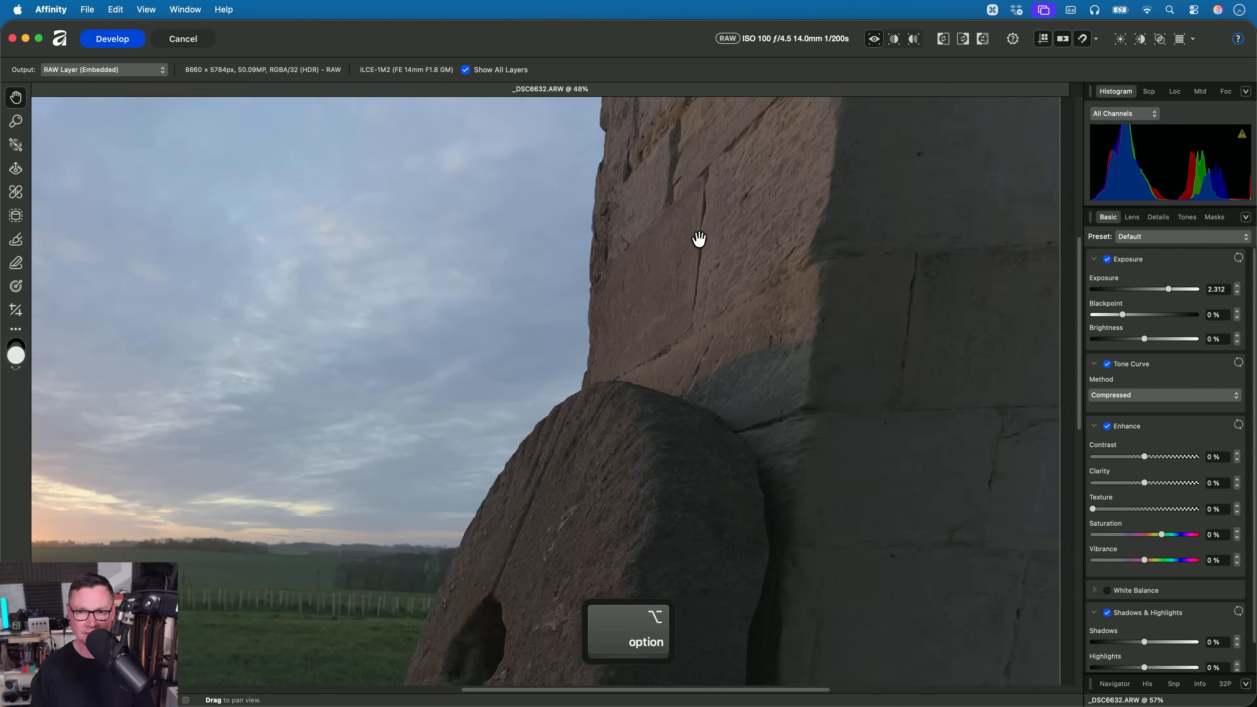
{"action": "scroll", "coordinate": [701, 323], "scroll_direction": "up", "scroll_amount": 2}
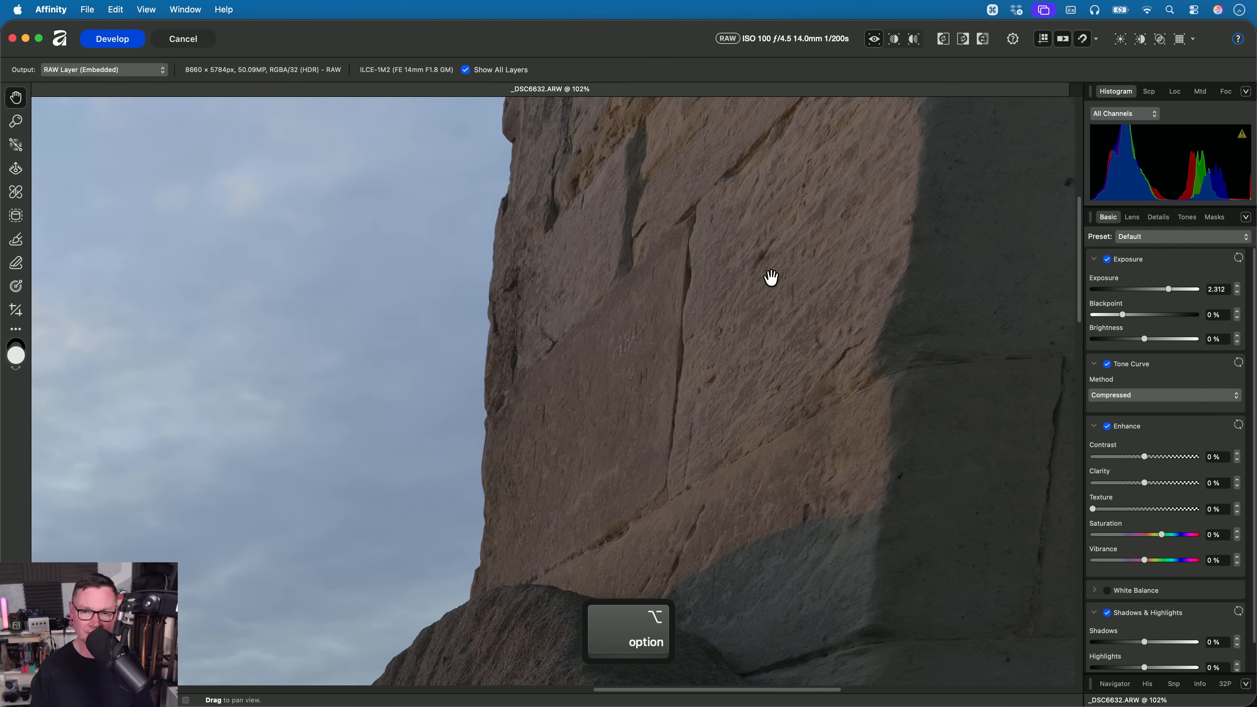
- Set the Tone Curve method to Natural, compare the stone wall and sky, and review the whole photo
{"action": "left_click", "coordinate": [1162, 396]}
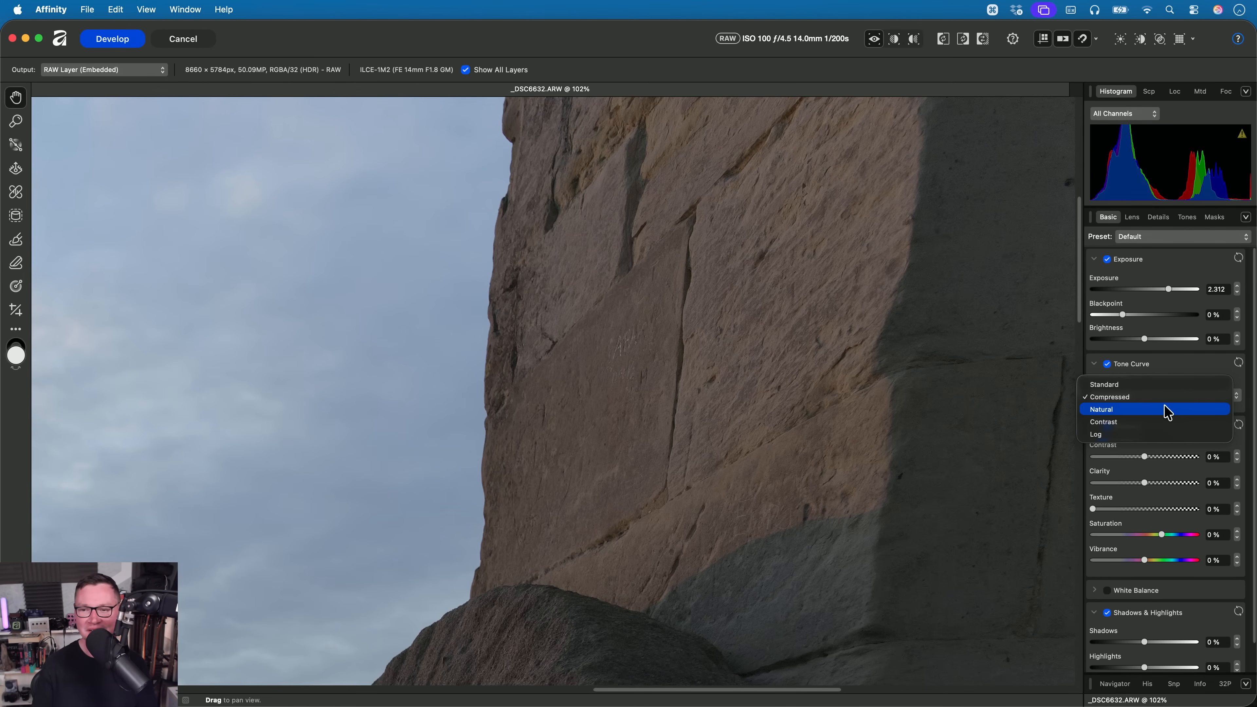
{"action": "left_click", "coordinate": [1132, 413]}
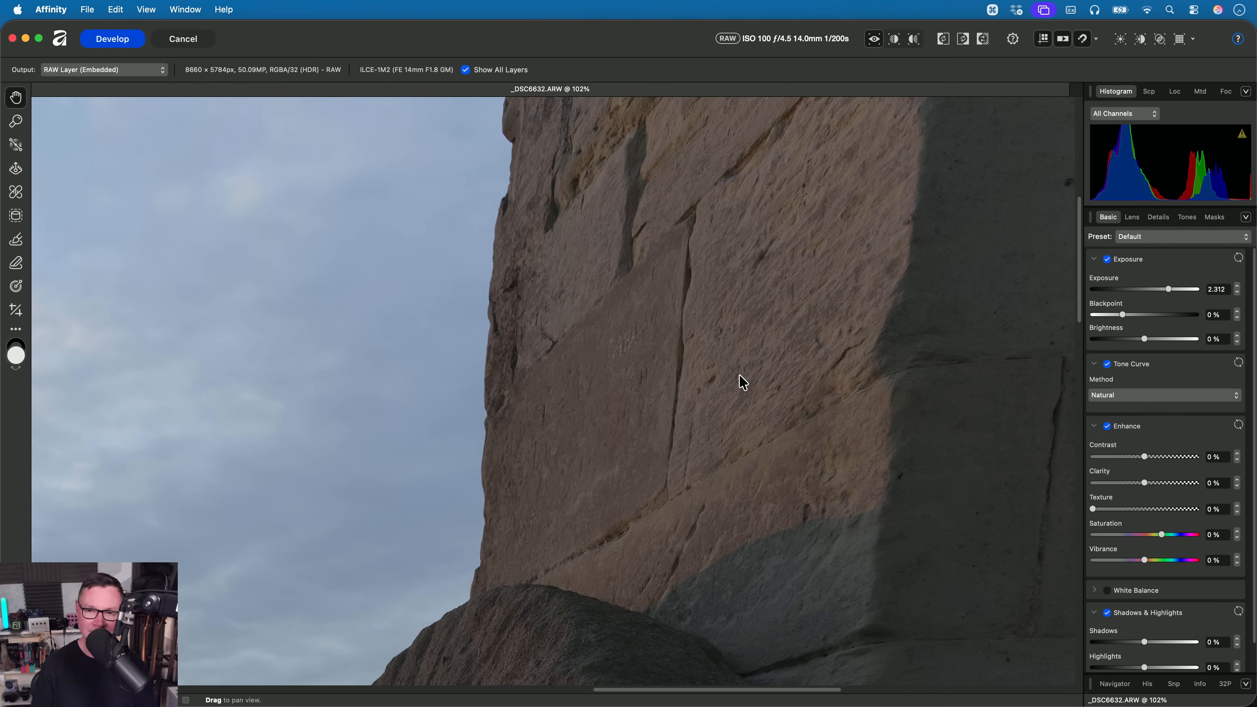
{"action": "left_click_drag", "start_coordinate": [693, 365], "coordinate": [693, 339]}
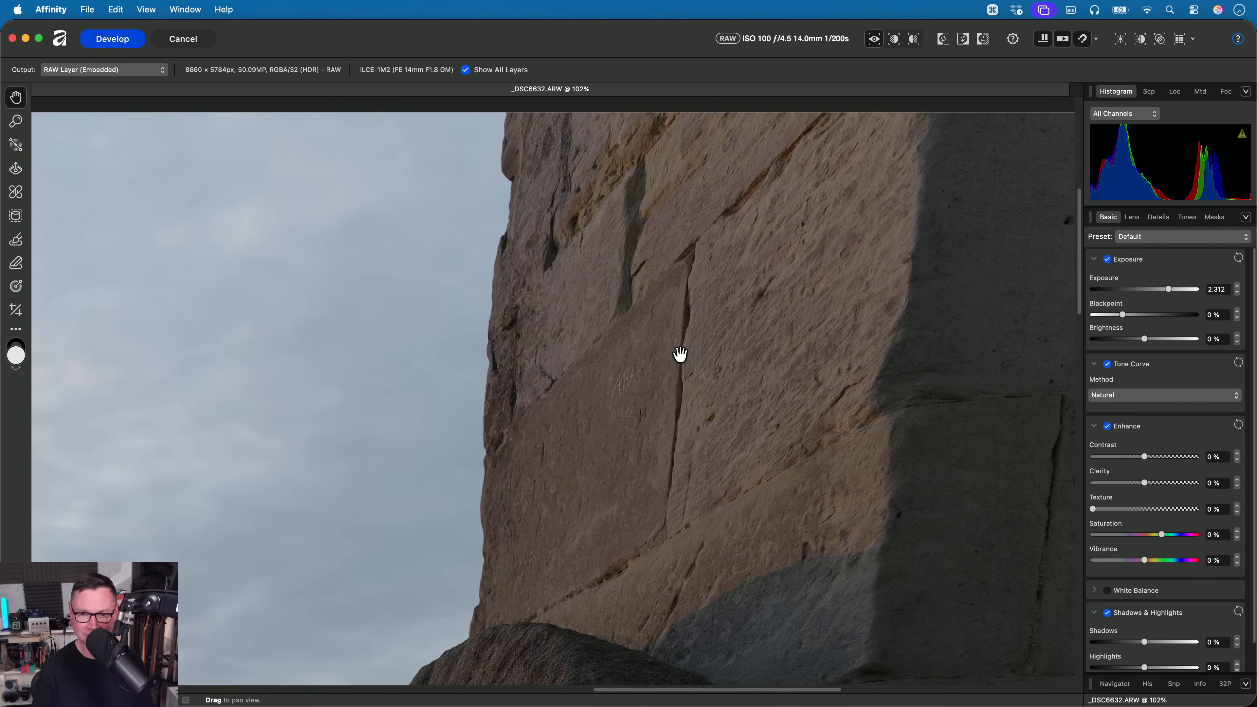
{"action": "key", "text": "super+0"}
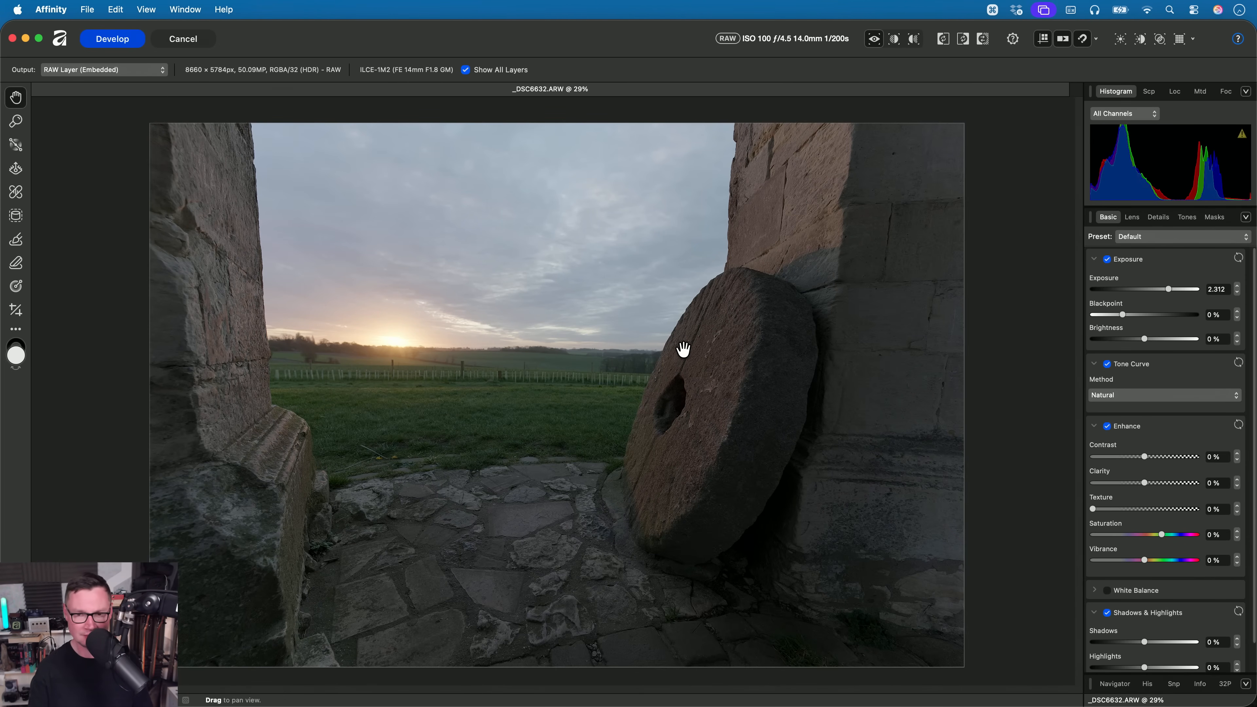
- Raise Clarity to 24%, Texture to 14% and Saturation to 27% on the millstone sunset photo
{"action": "left_click_drag", "start_coordinate": [1143, 482], "coordinate": [1156, 484]}
{"action": "left_click_drag", "start_coordinate": [1093, 510], "coordinate": [1180, 534]}
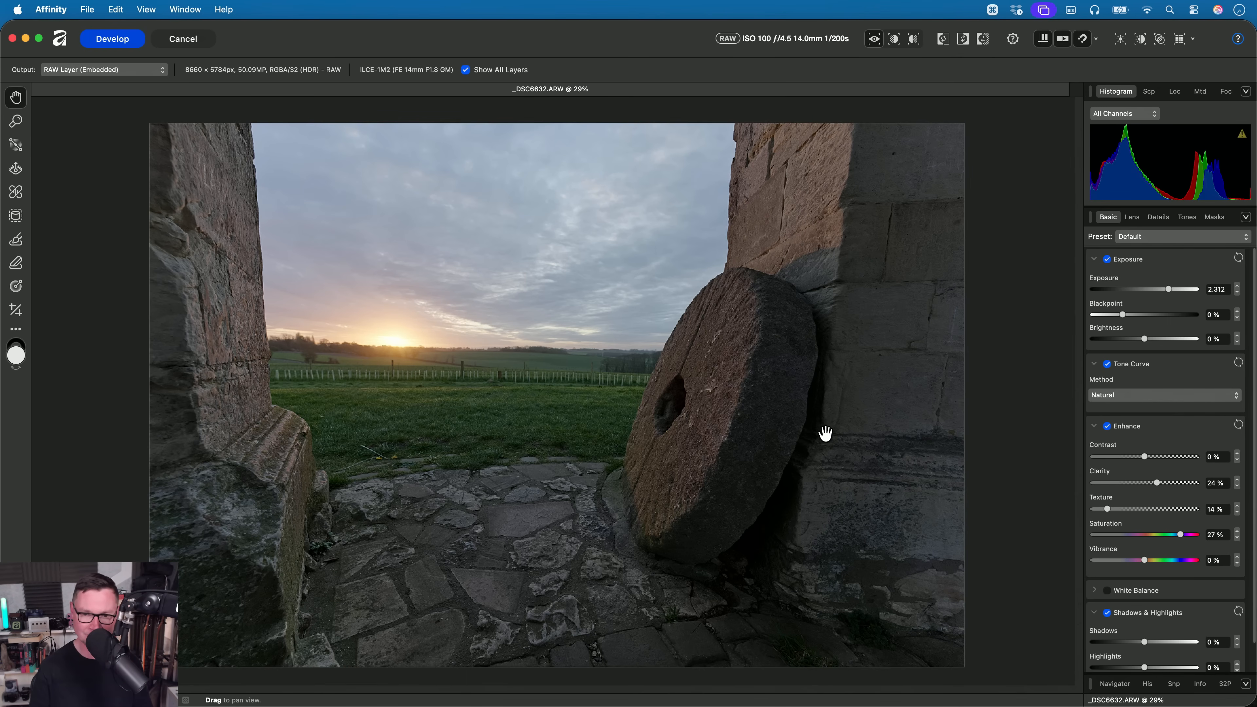
{"action": "scroll", "coordinate": [668, 352], "scroll_direction": "left", "scroll_amount": 3}
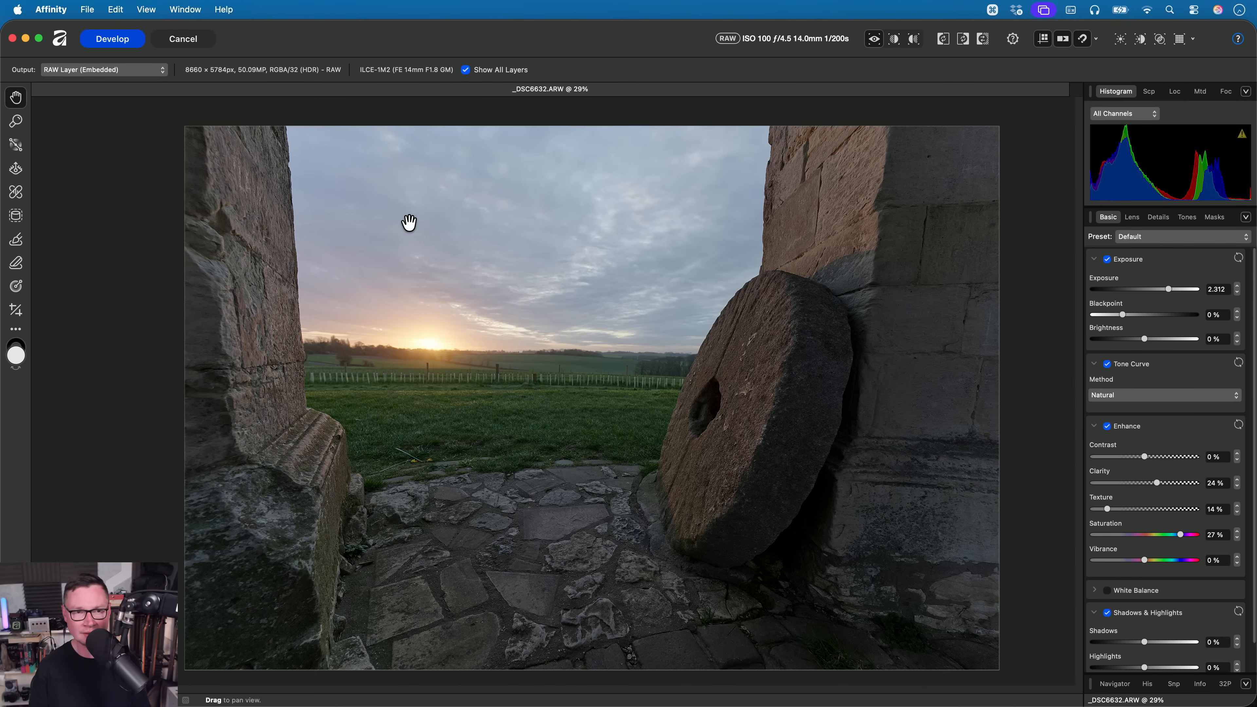
- Cancel the current RAW development and open _DSC7587.ARW from the 03. Tone Curve folder
{"action": "left_click", "coordinate": [190, 45]}
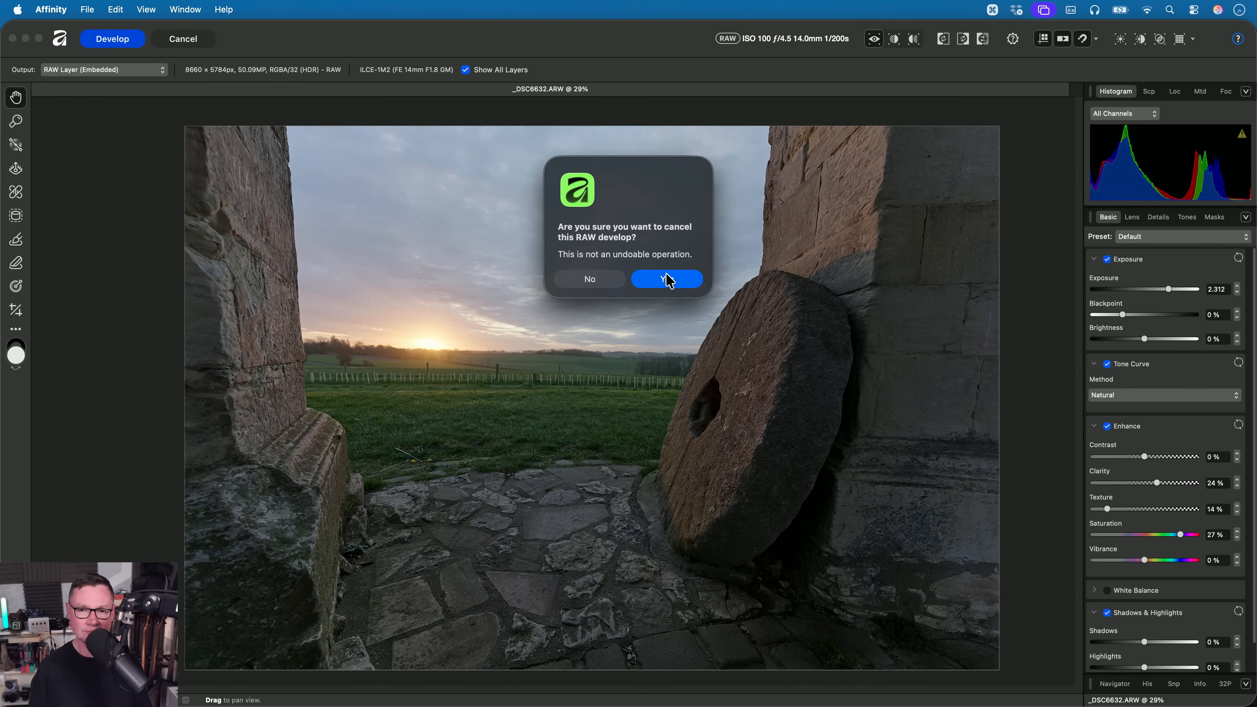
{"action": "left_click", "coordinate": [664, 278]}
{"action": "key", "text": "super+Tab"}
{"action": "left_click", "coordinate": [487, 133]}
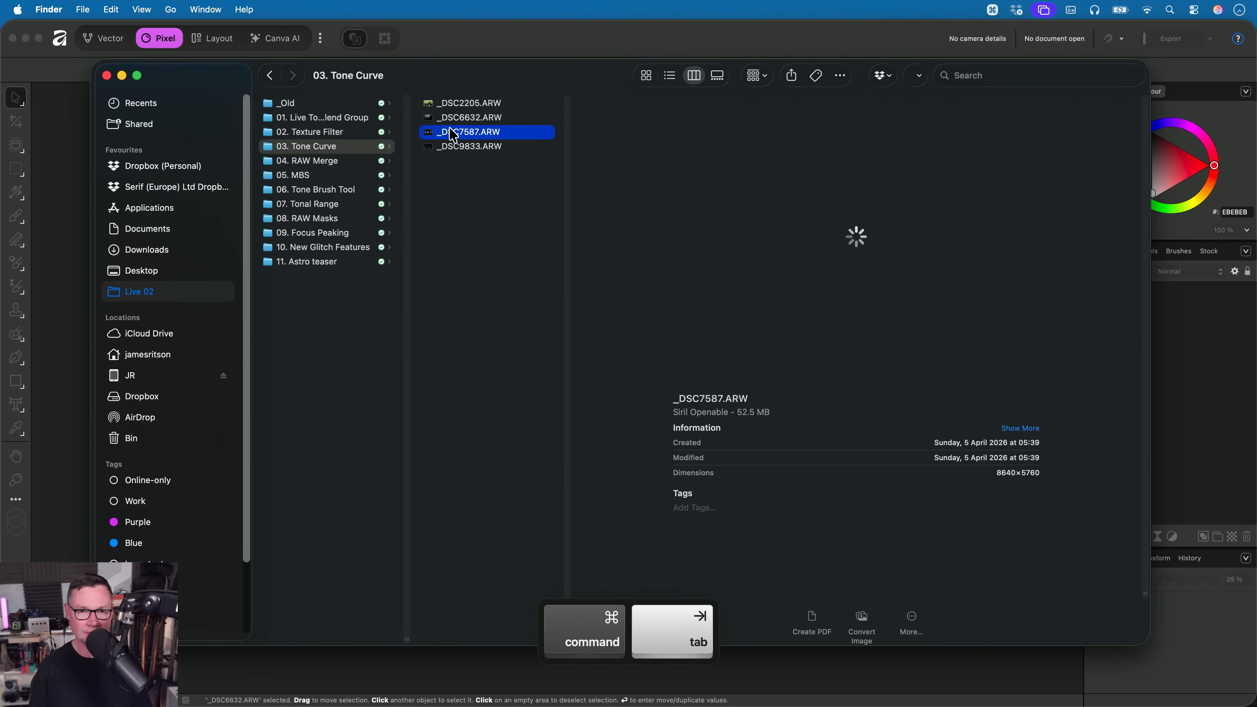
{"action": "left_click_drag", "start_coordinate": [452, 136], "coordinate": [610, 367]}
{"action": "key", "text": "super+Tab"}
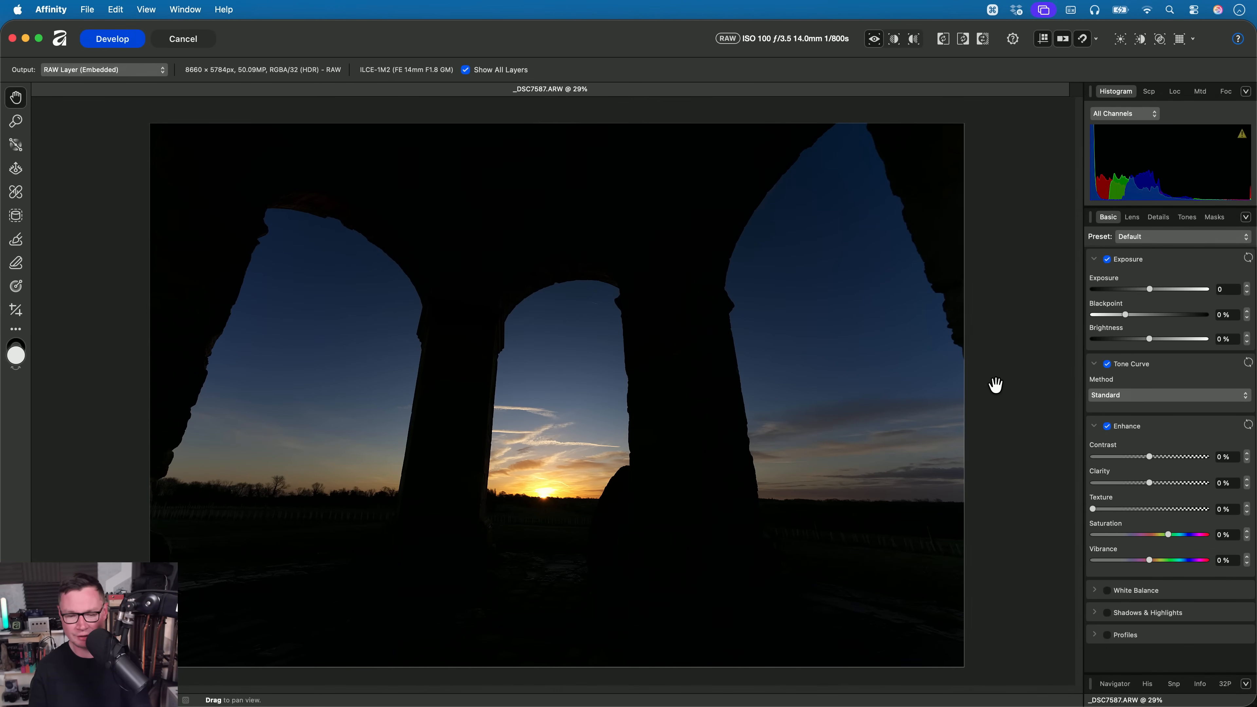
- Set the Tone Curve method to Natural and raise Shadows to 59% on the silhouetted arches photo
{"action": "left_click", "coordinate": [1156, 396]}
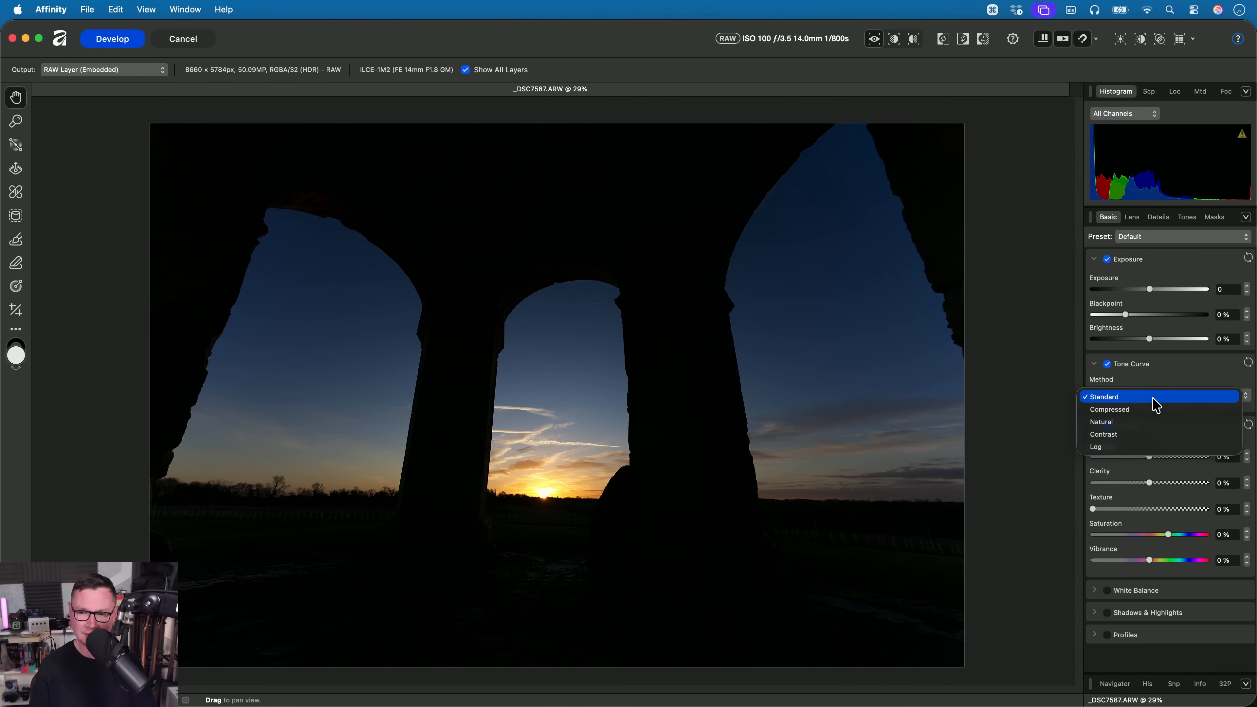
{"action": "left_click", "coordinate": [1149, 425]}
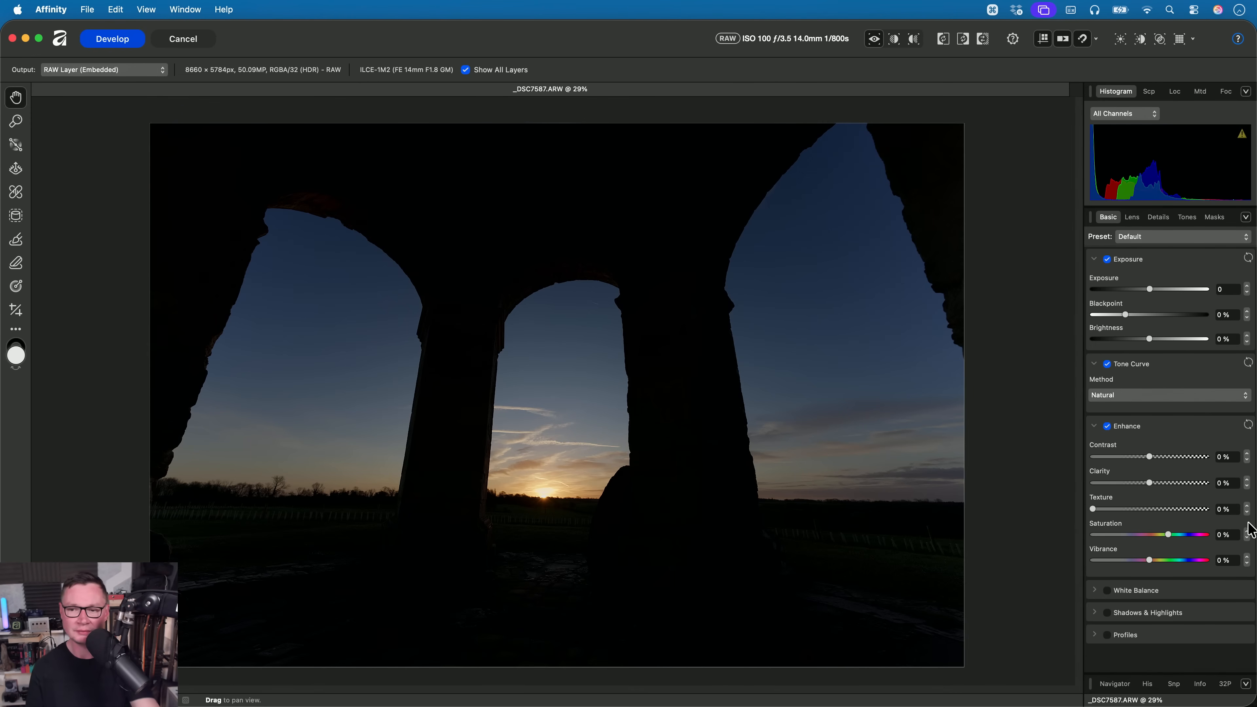
{"action": "left_click", "coordinate": [1144, 611]}
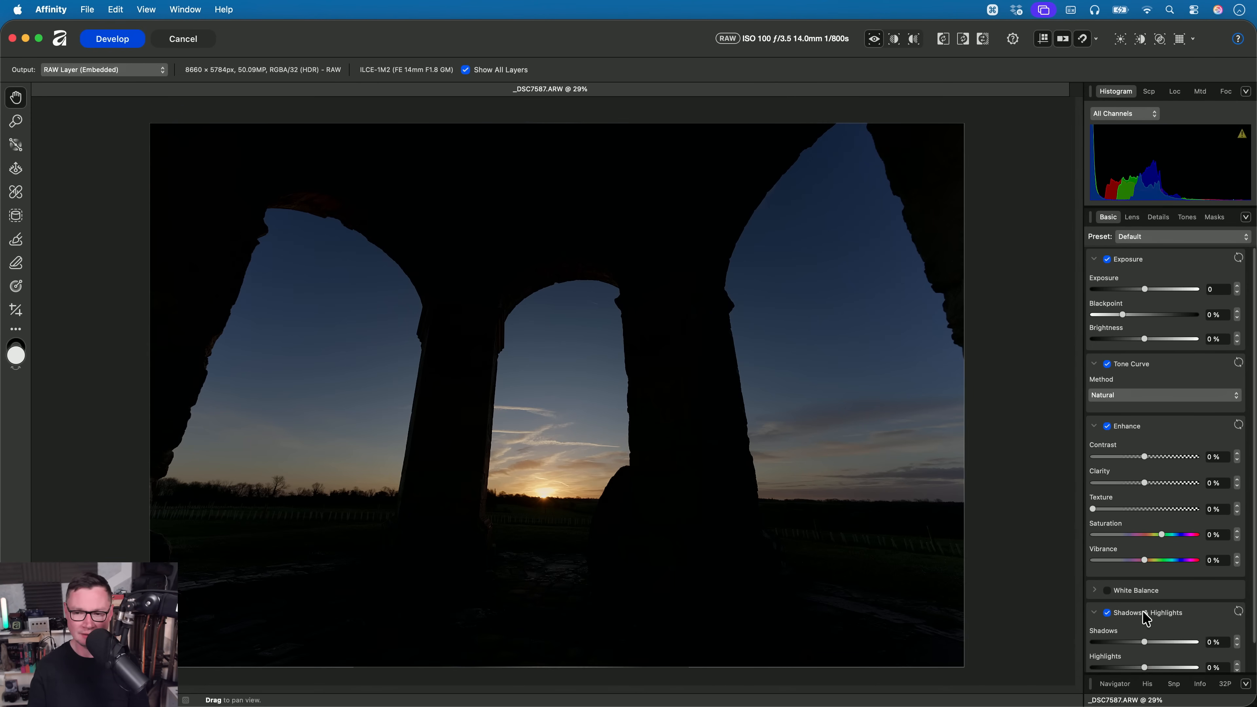
{"action": "left_click_drag", "start_coordinate": [1144, 613], "coordinate": [1176, 617]}
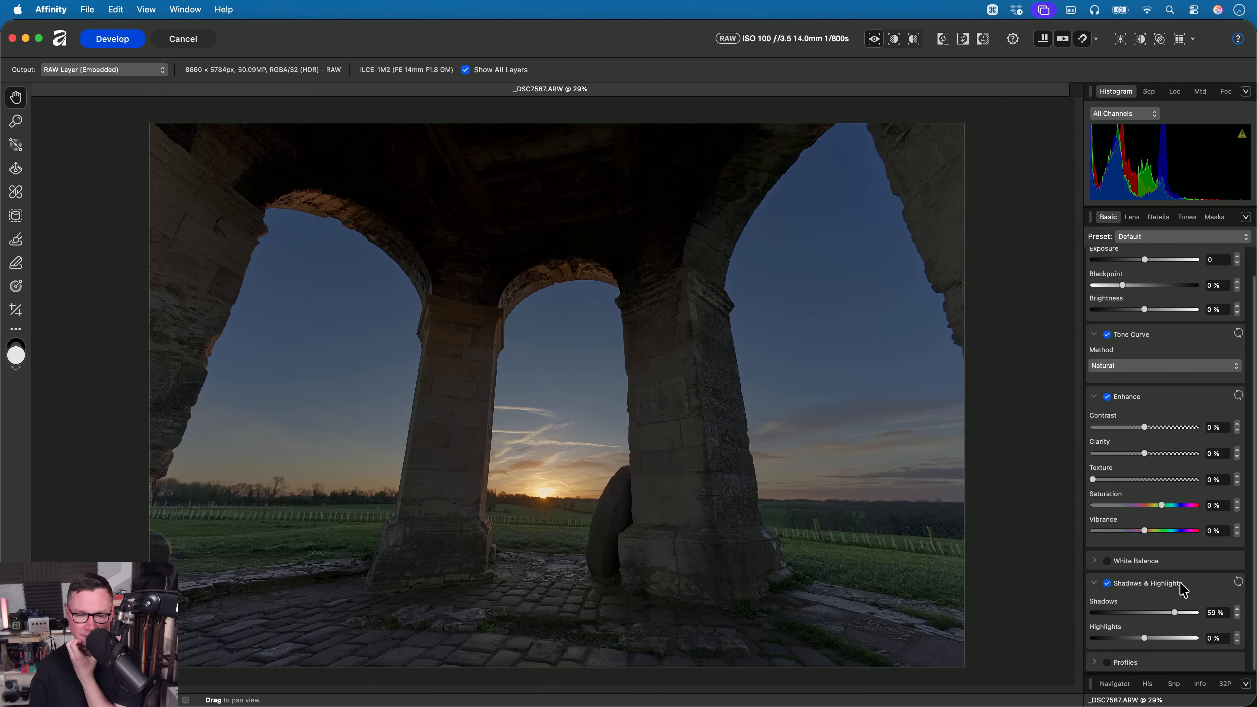
- Set Clarity and Texture to 19% each, inspect the stone pillars, and review the whole photo
{"action": "left_click_drag", "start_coordinate": [1145, 455], "coordinate": [1154, 454]}
{"action": "mouse_move", "coordinate": [1093, 480]}
{"action": "left_mouse_down"}
{"action": "mouse_move", "coordinate": [1160, 482]}
{"action": "mouse_move", "coordinate": [1112, 483]}
{"action": "left_mouse_up"}
{"action": "scroll", "coordinate": [649, 464], "scroll_direction": "up", "scroll_amount": 3}
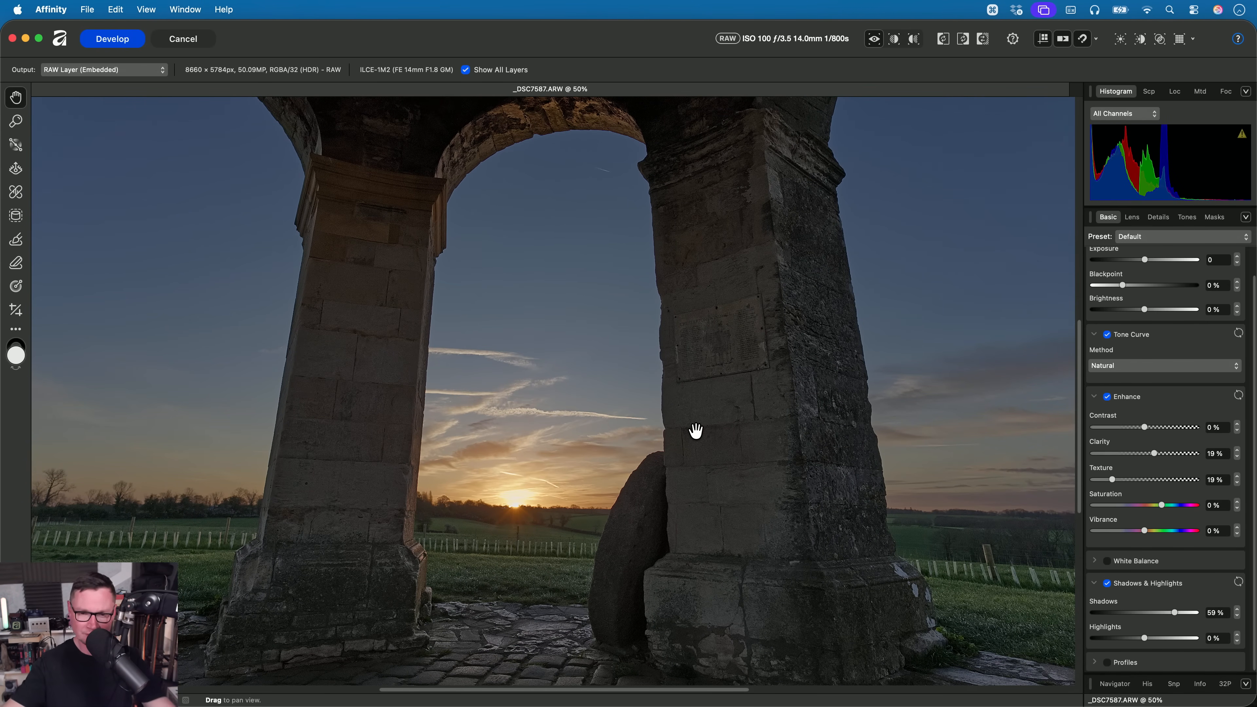
{"action": "key", "text": "super+0"}
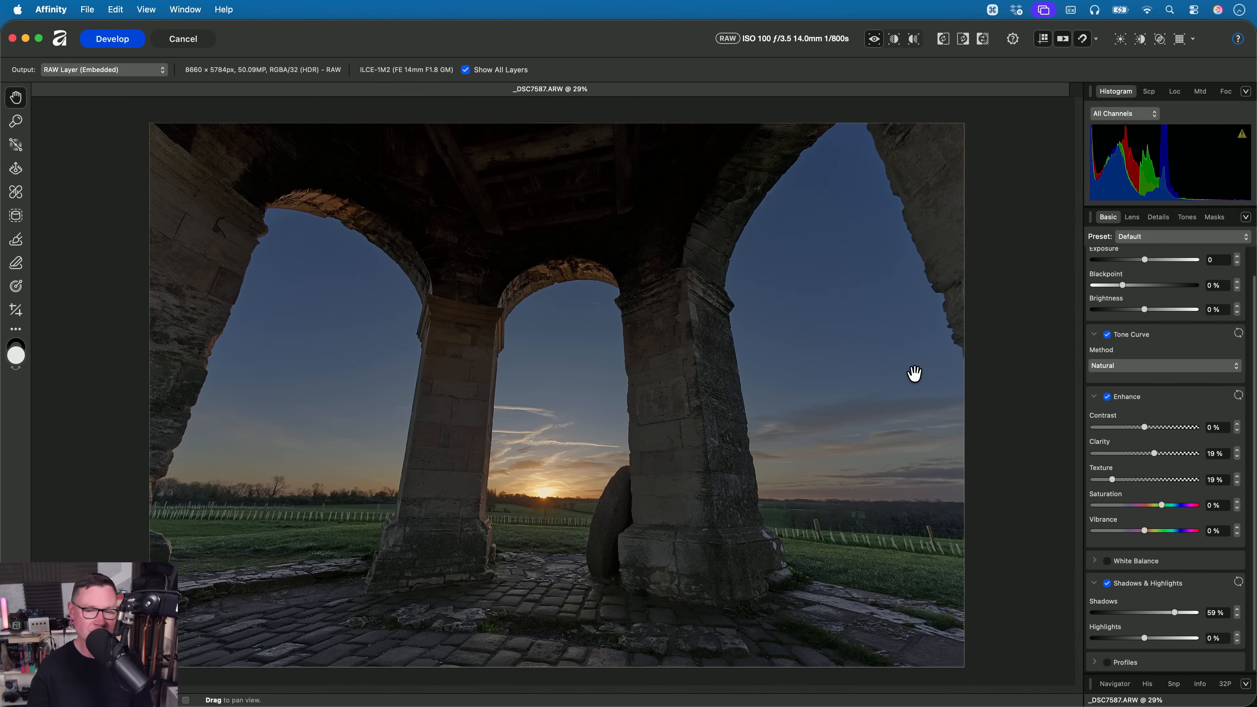
- Shape a gentle contrast curve on the arches photo's master Curves and reduce Clarity to 16% and Texture to 10%
{"action": "left_click", "coordinate": [1187, 219]}
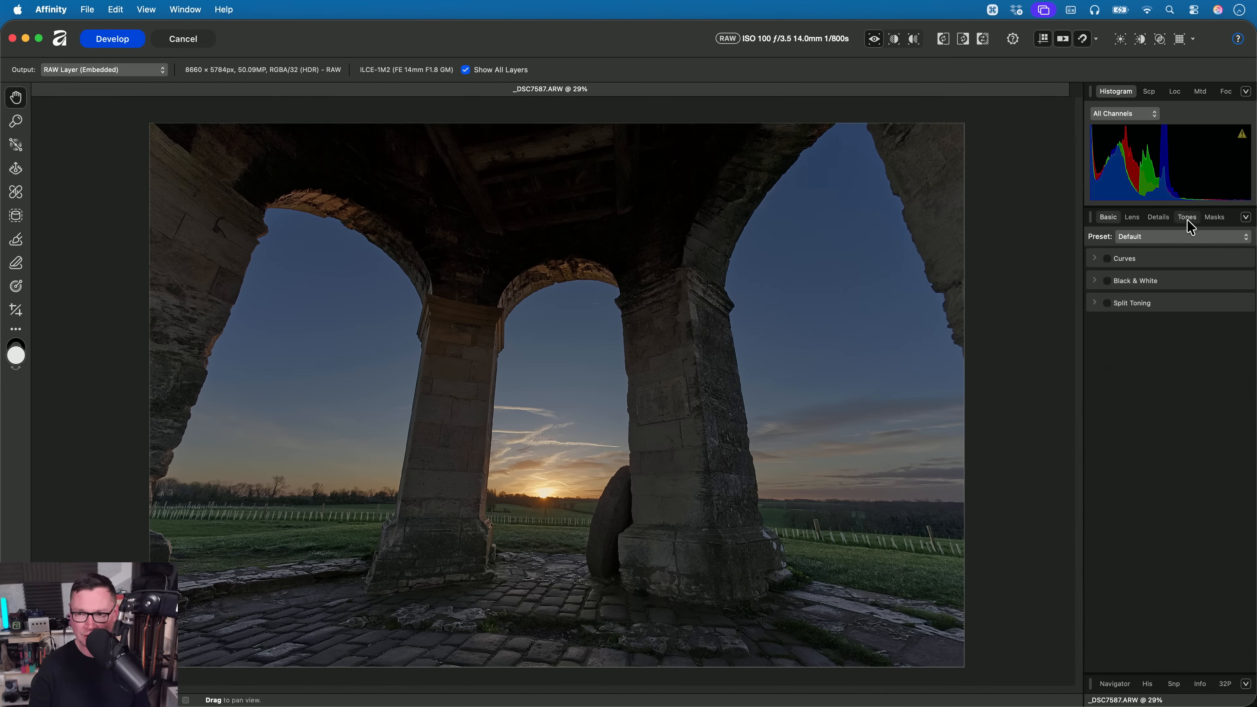
{"action": "left_click", "coordinate": [1124, 259]}
{"action": "left_click_drag", "start_coordinate": [1114, 420], "coordinate": [1131, 397]}
{"action": "left_click_drag", "start_coordinate": [1170, 356], "coordinate": [1168, 350]}
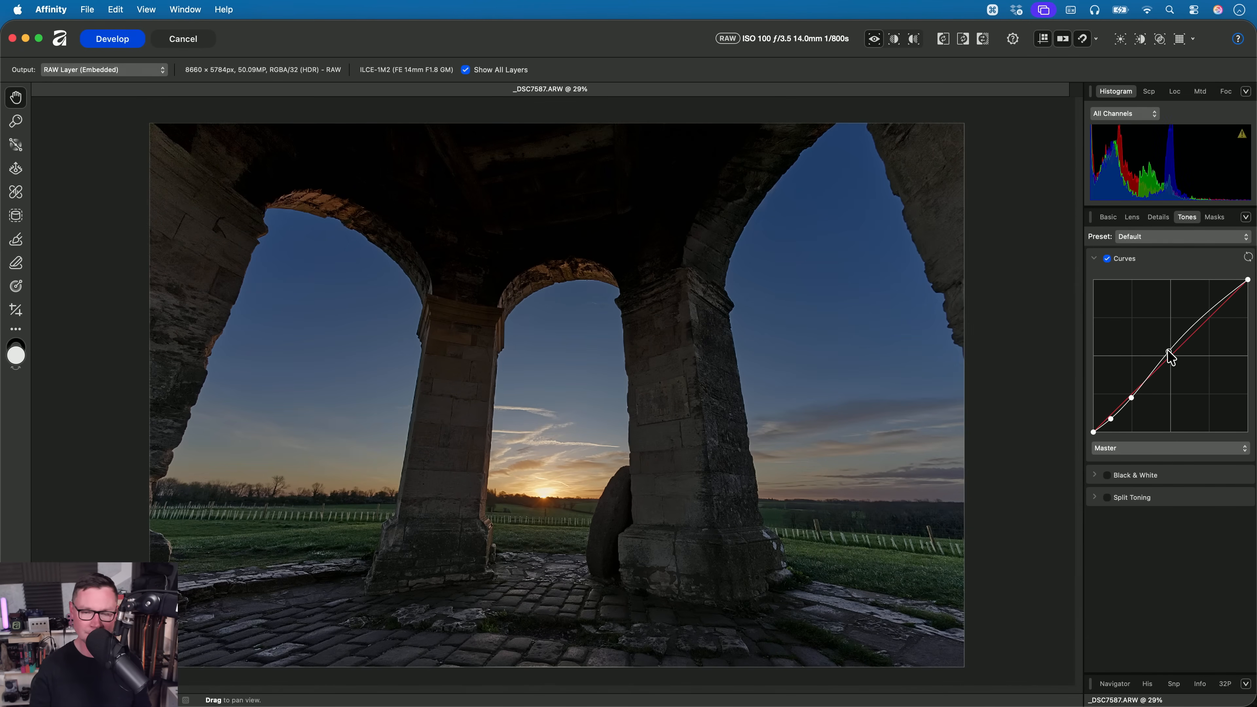
{"action": "mouse_move", "coordinate": [1208, 307]}
{"action": "left_mouse_down"}
{"action": "mouse_move", "coordinate": [1208, 293]}
{"action": "mouse_move", "coordinate": [1206, 304]}
{"action": "left_mouse_up"}
{"action": "left_click", "coordinate": [1106, 218]}
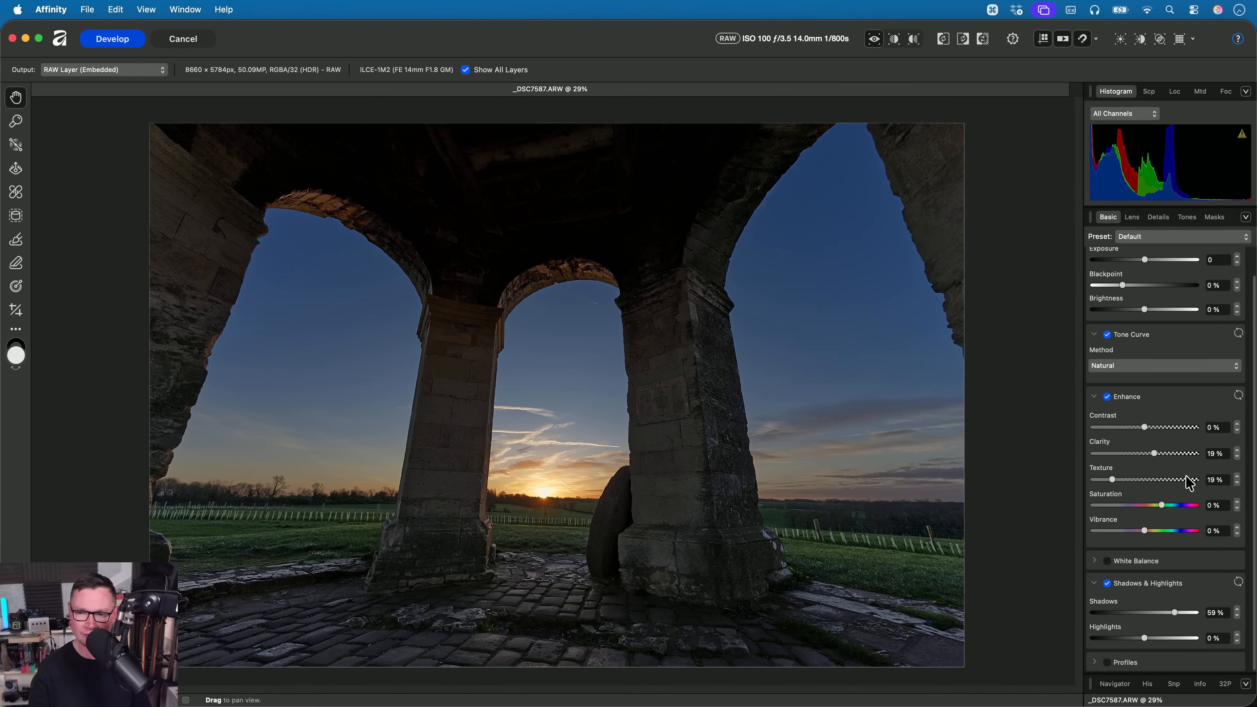
{"action": "left_click_drag", "start_coordinate": [1154, 453], "coordinate": [1103, 480]}
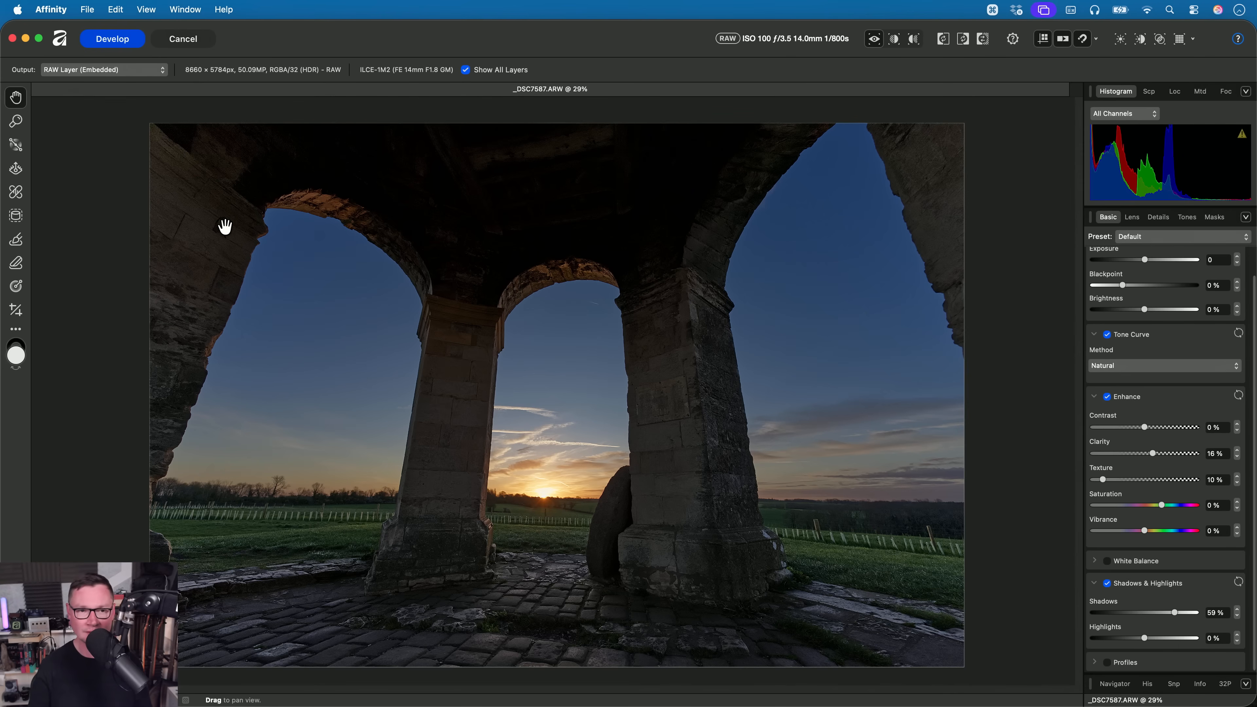
- Cancel the arches photo's RAW development and switch to Finder to browse the 04. RAW Merge folder
{"action": "left_click", "coordinate": [182, 47]}
{"action": "left_click", "coordinate": [666, 281]}
{"action": "key", "text": "super+Tab"}
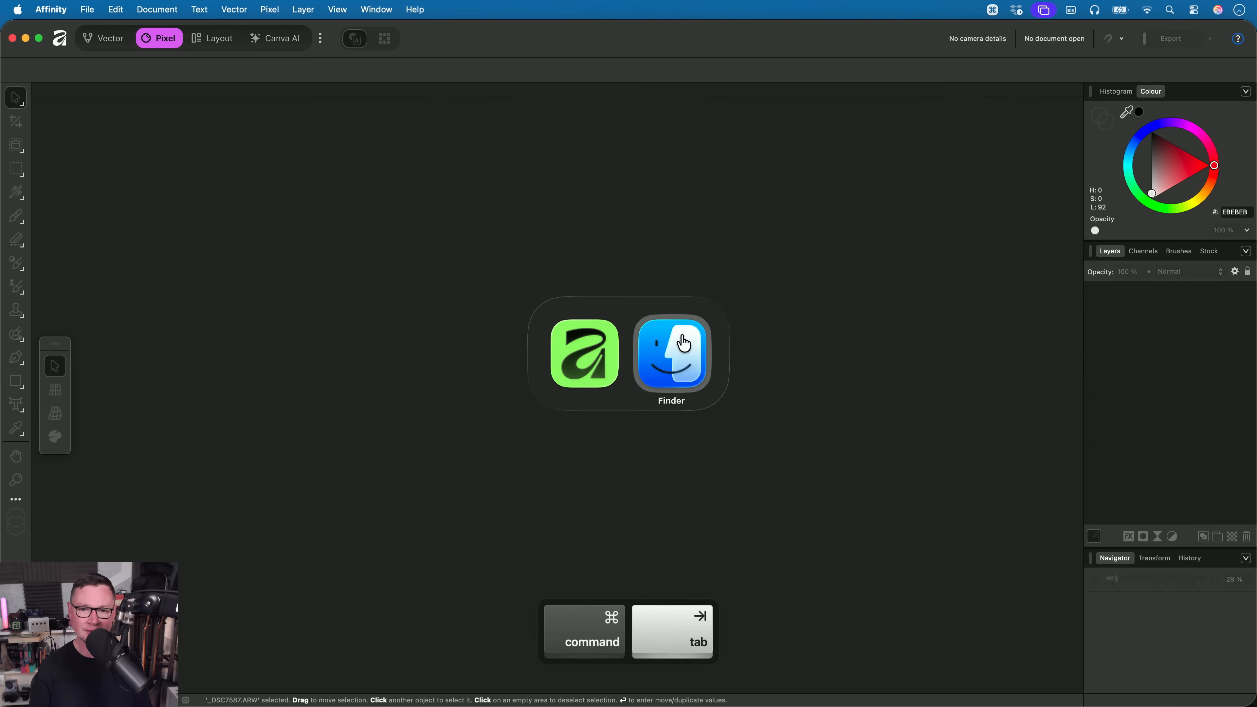
{"action": "key", "text": "Left"}
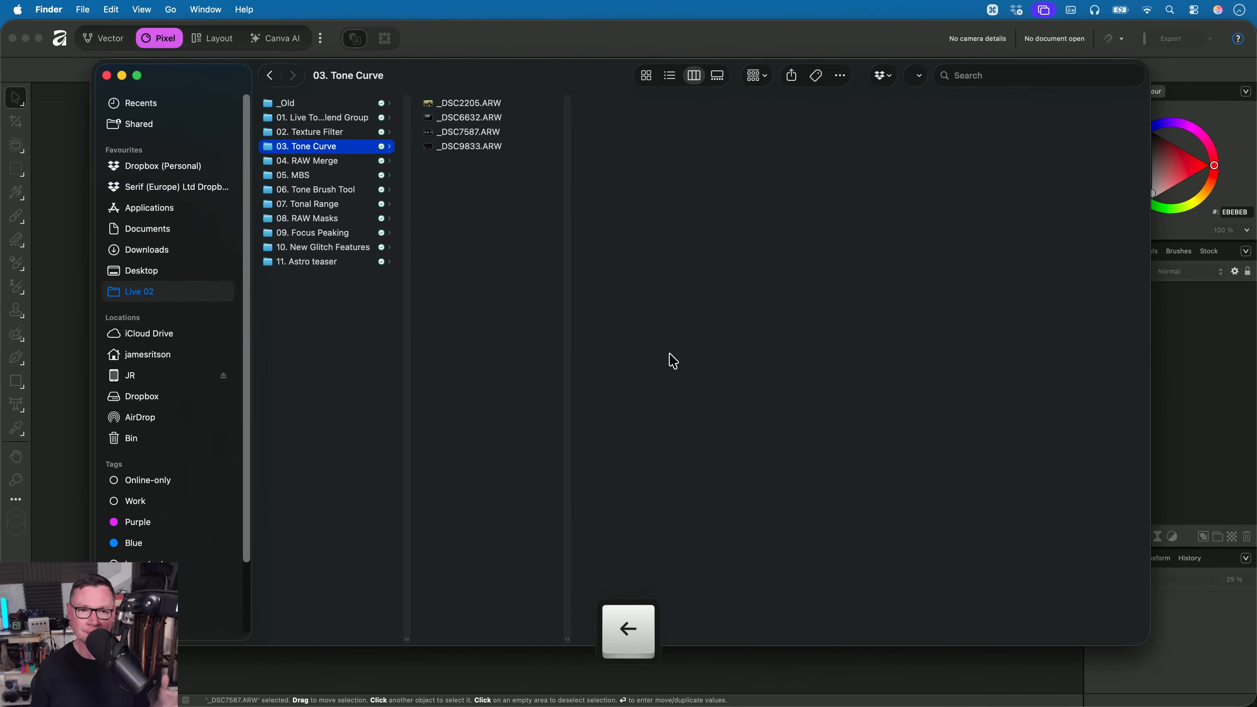
{"action": "key", "text": "Down"}
{"action": "key", "text": "Right"}
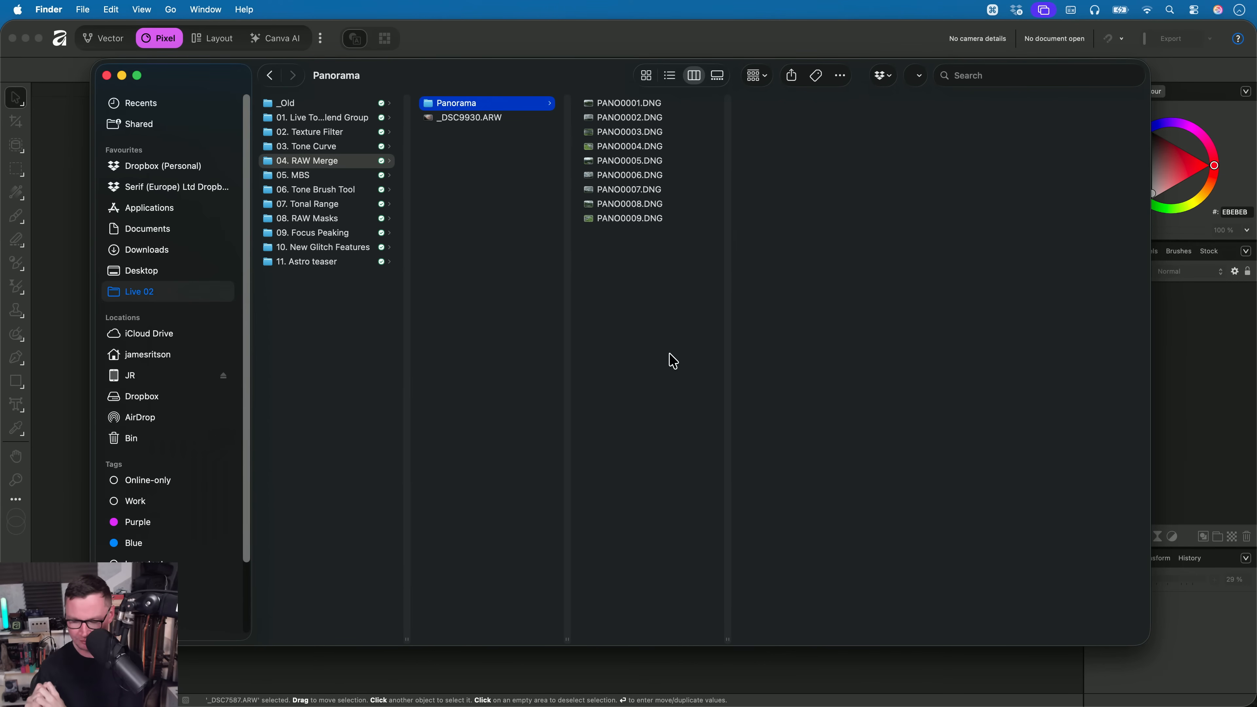
- Switch back to Affinity and set the Develop Assistant's default tone curve to Compressed
{"action": "key", "text": "super+Tab"}
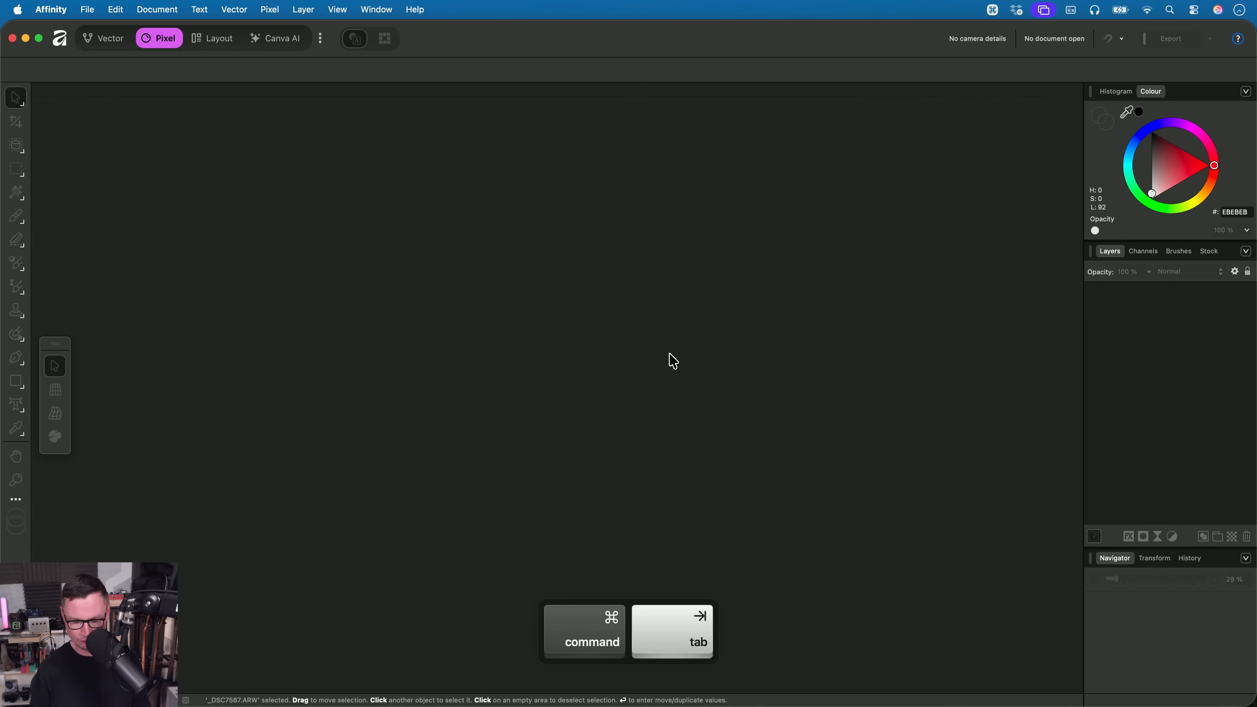
{"action": "key", "text": "super+comma"}
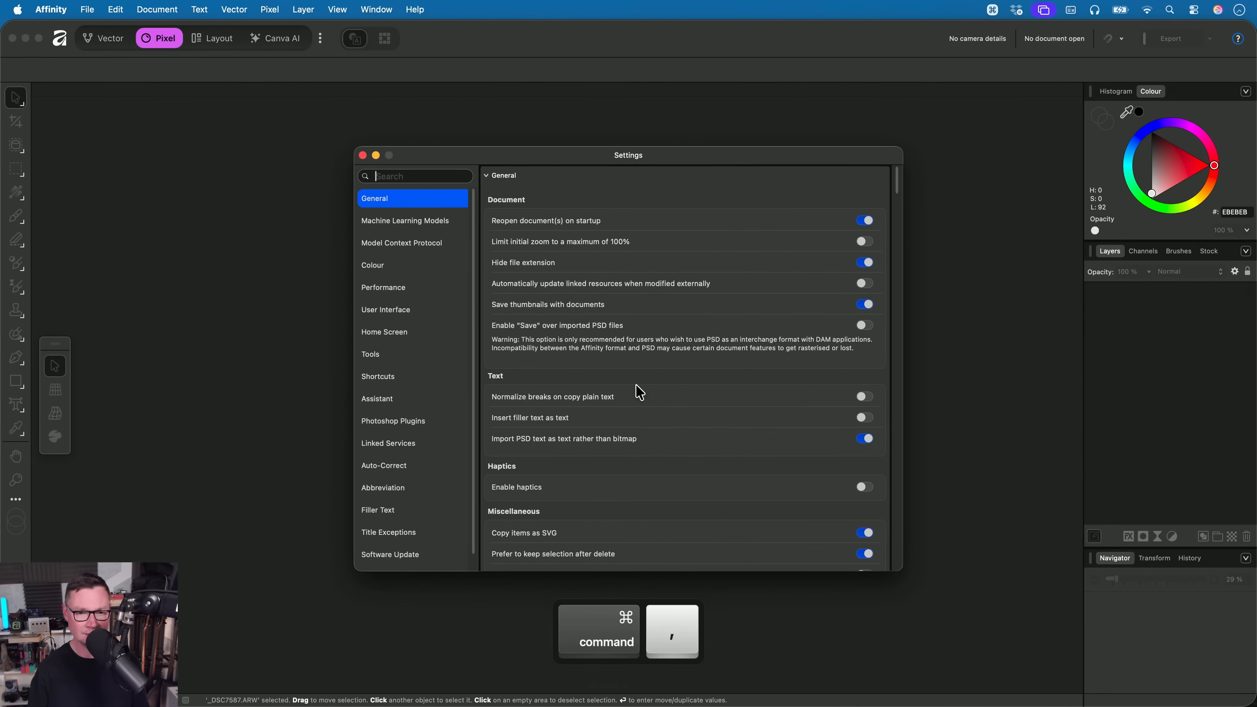
{"action": "left_click", "coordinate": [395, 400]}
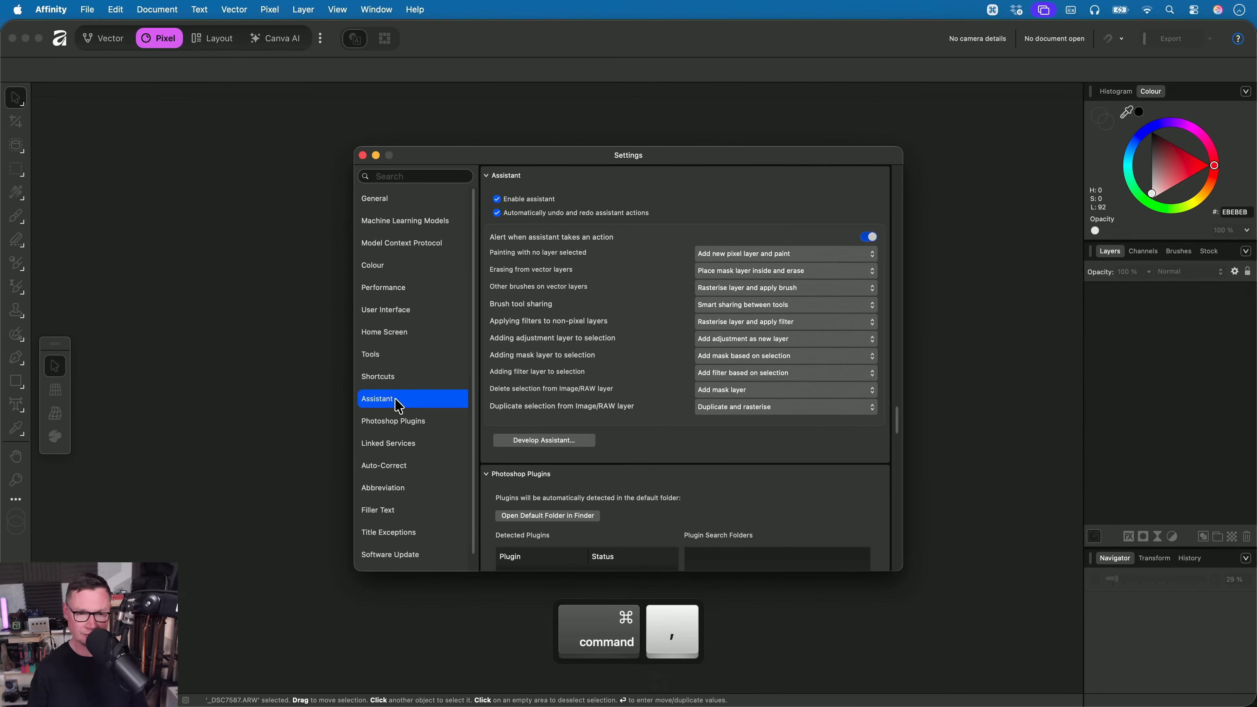
{"action": "left_click", "coordinate": [574, 441]}
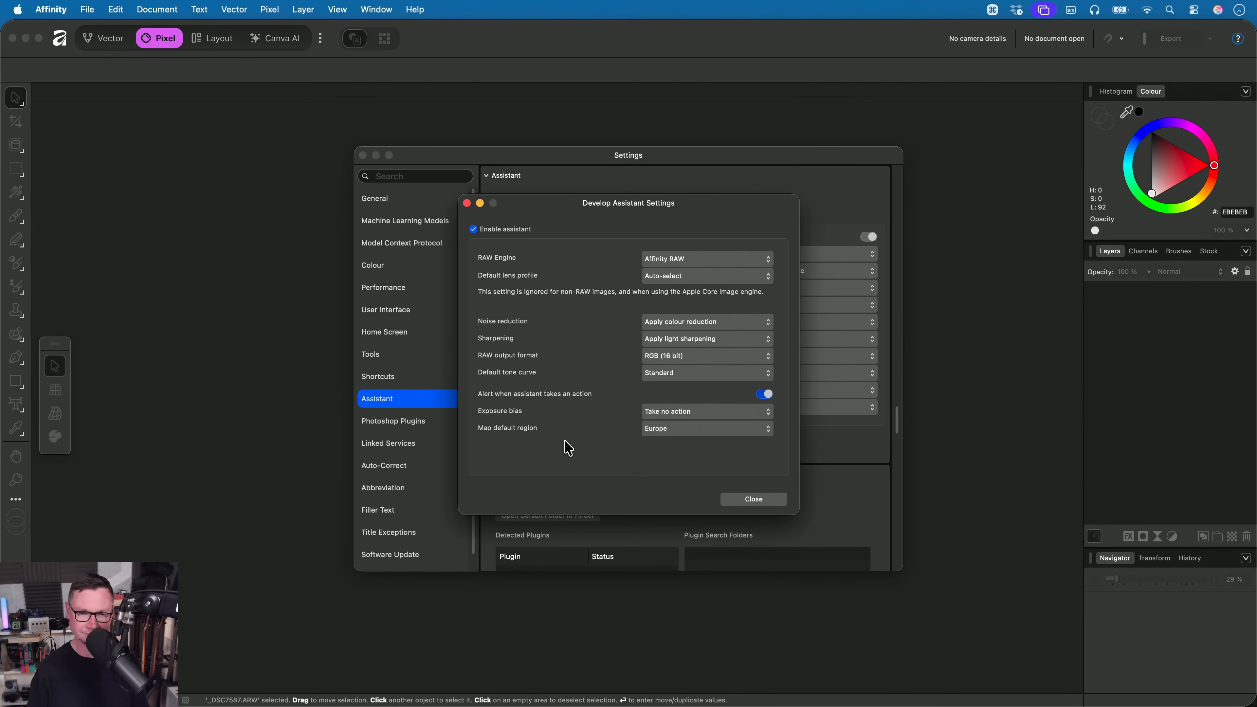
{"action": "left_click", "coordinate": [720, 373]}
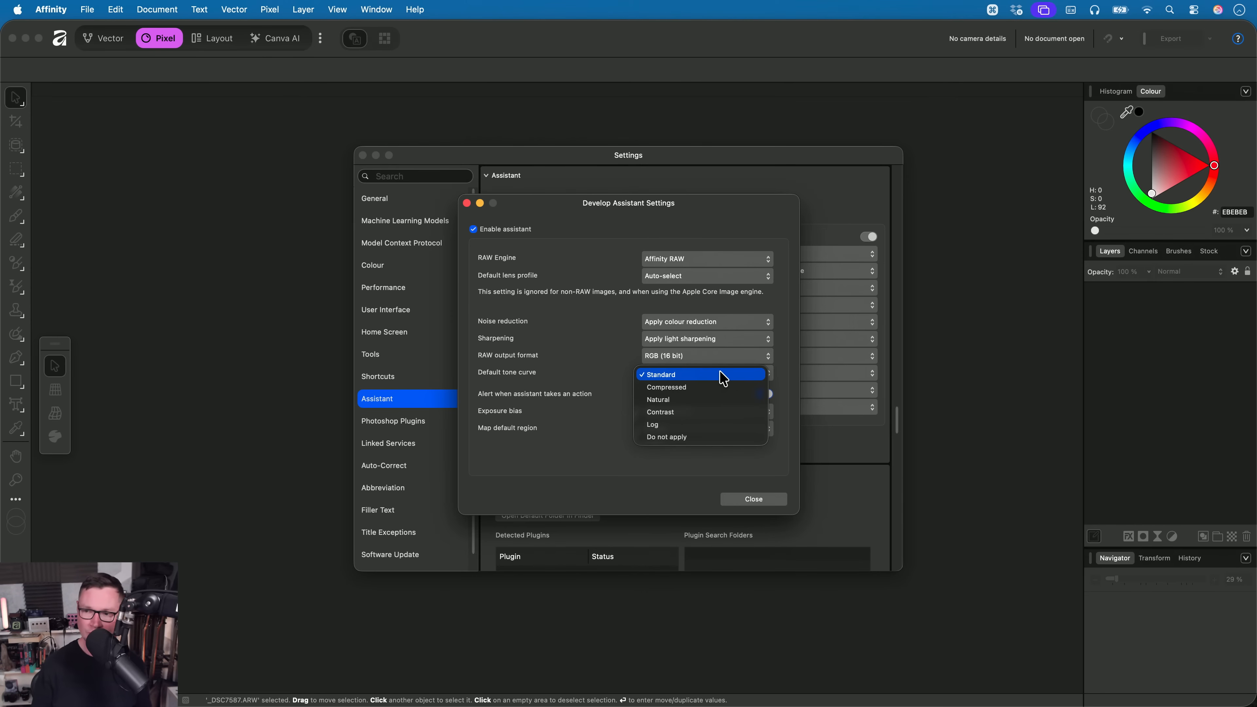
{"action": "left_click", "coordinate": [718, 389]}
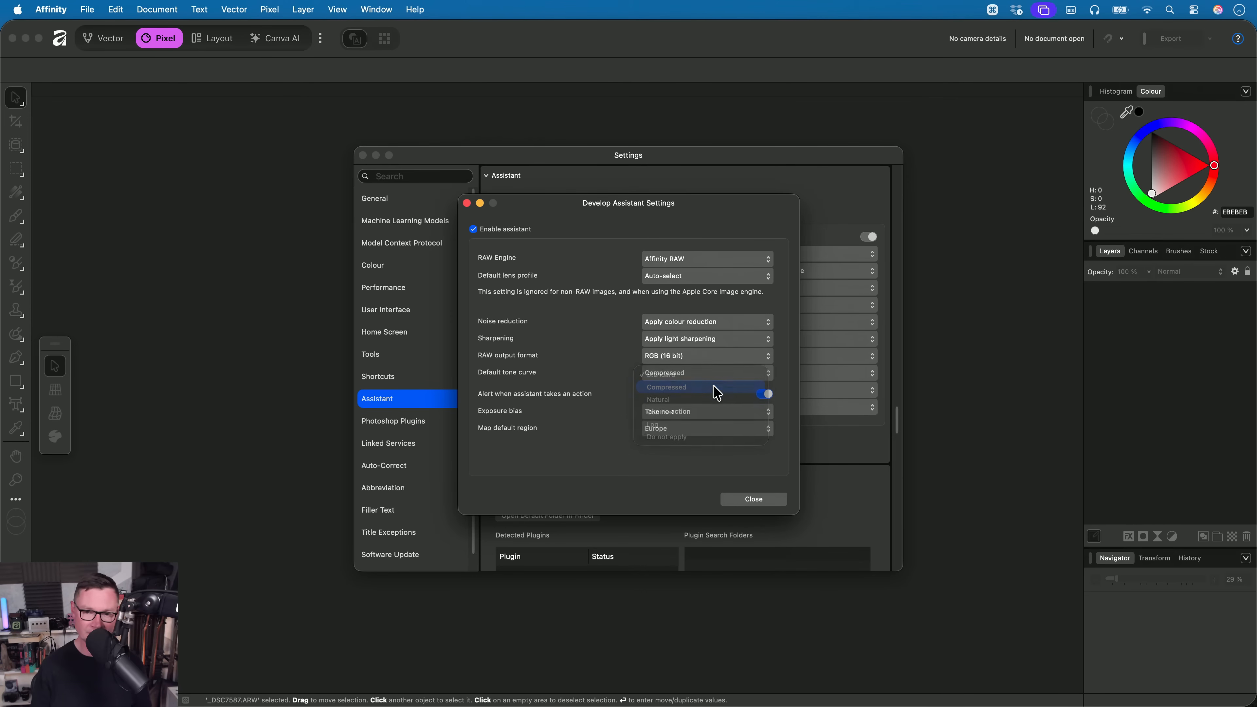
{"action": "left_click", "coordinate": [746, 501]}
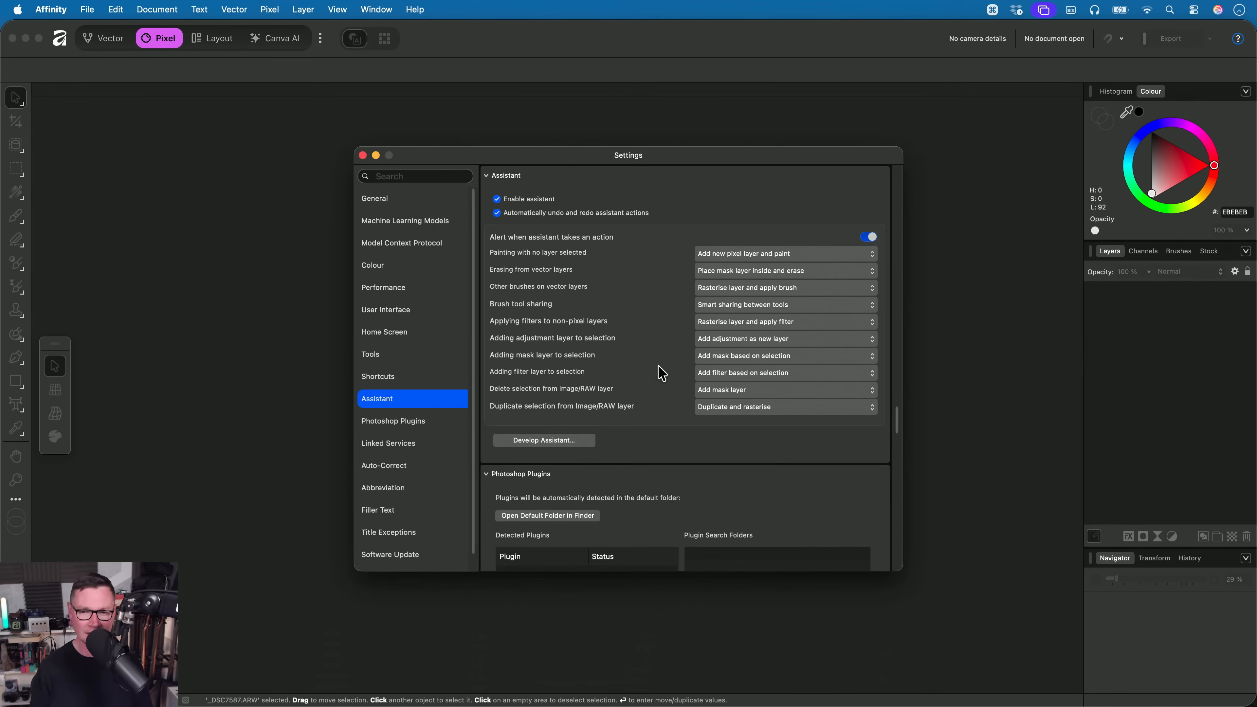
{"action": "key", "text": "Escape"}
- Open _DSC9930.ARW from the 04. RAW Merge folder to check its Tone Curve method, and cancel the development
{"action": "key", "text": "super+Tab"}
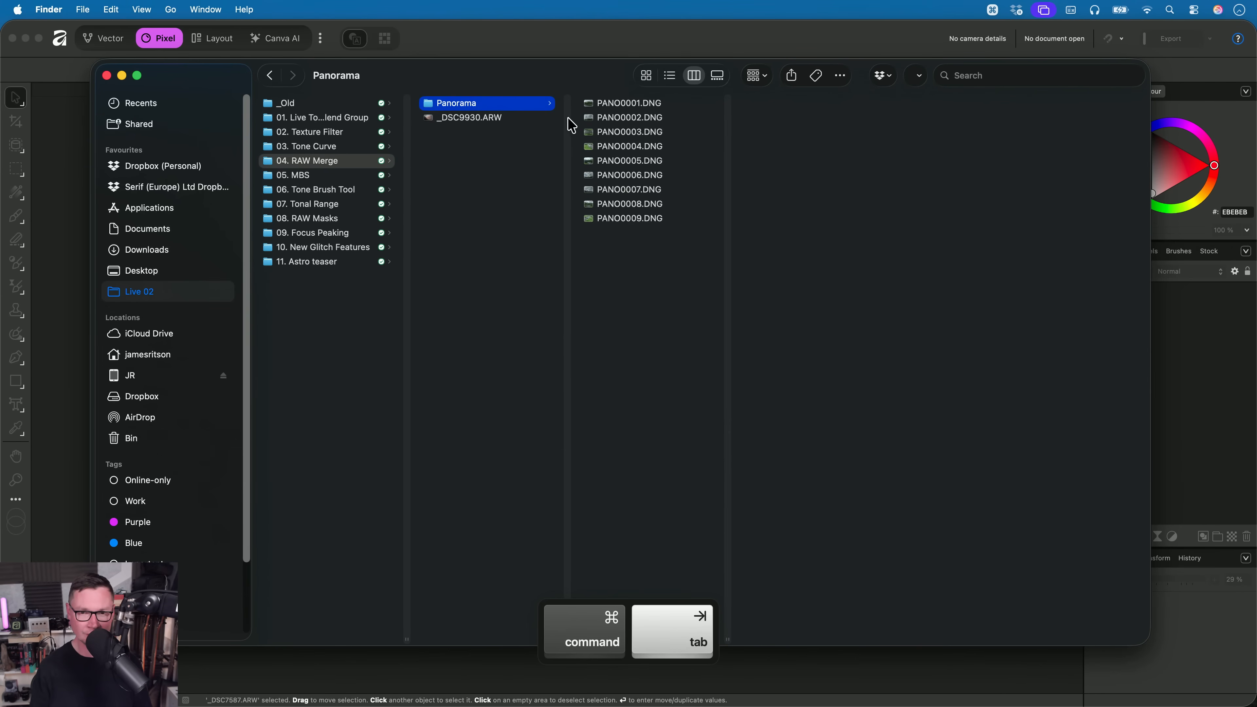
{"action": "left_click_drag", "start_coordinate": [463, 119], "coordinate": [608, 312]}
{"action": "key", "text": "super+Tab"}
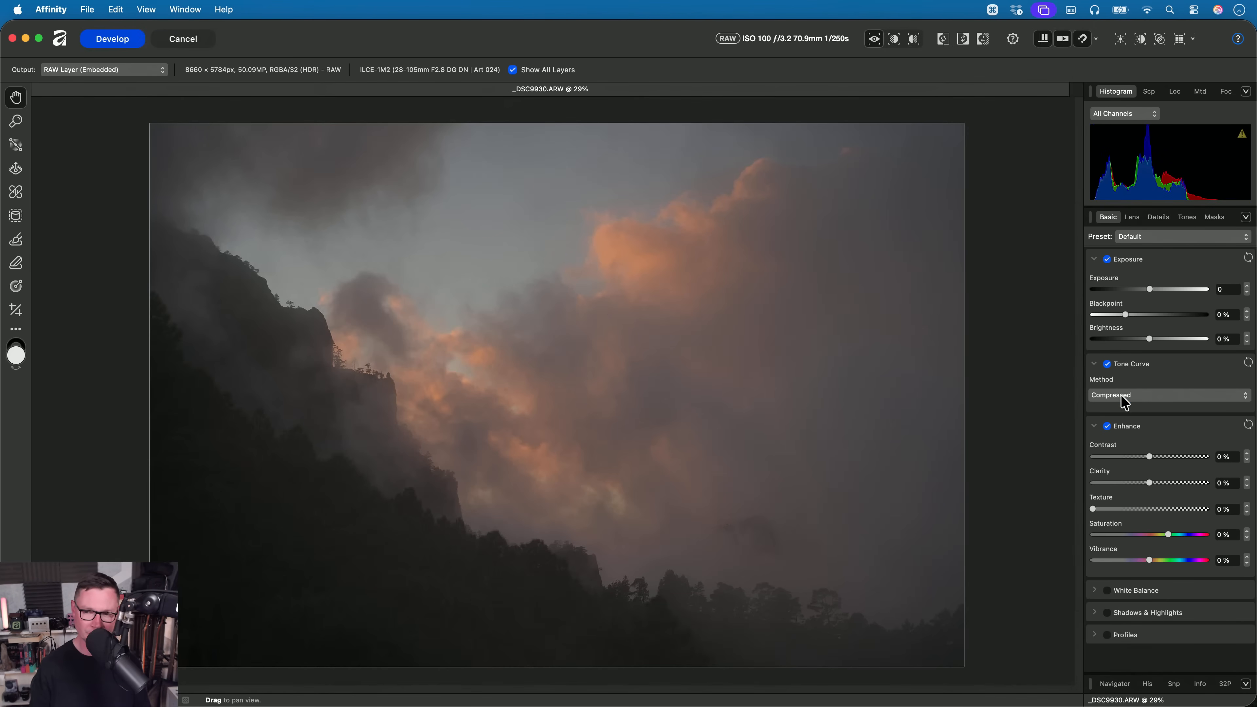
{"action": "left_click", "coordinate": [1124, 399]}
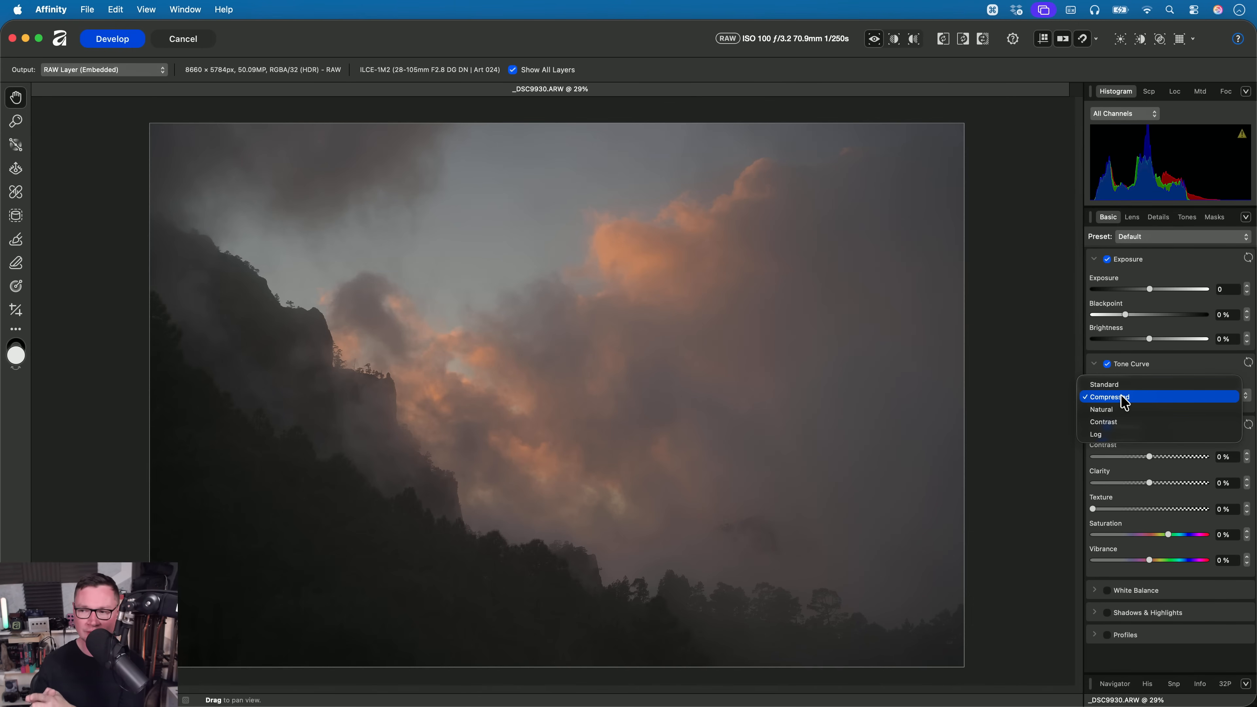
{"action": "left_click", "coordinate": [352, 297]}
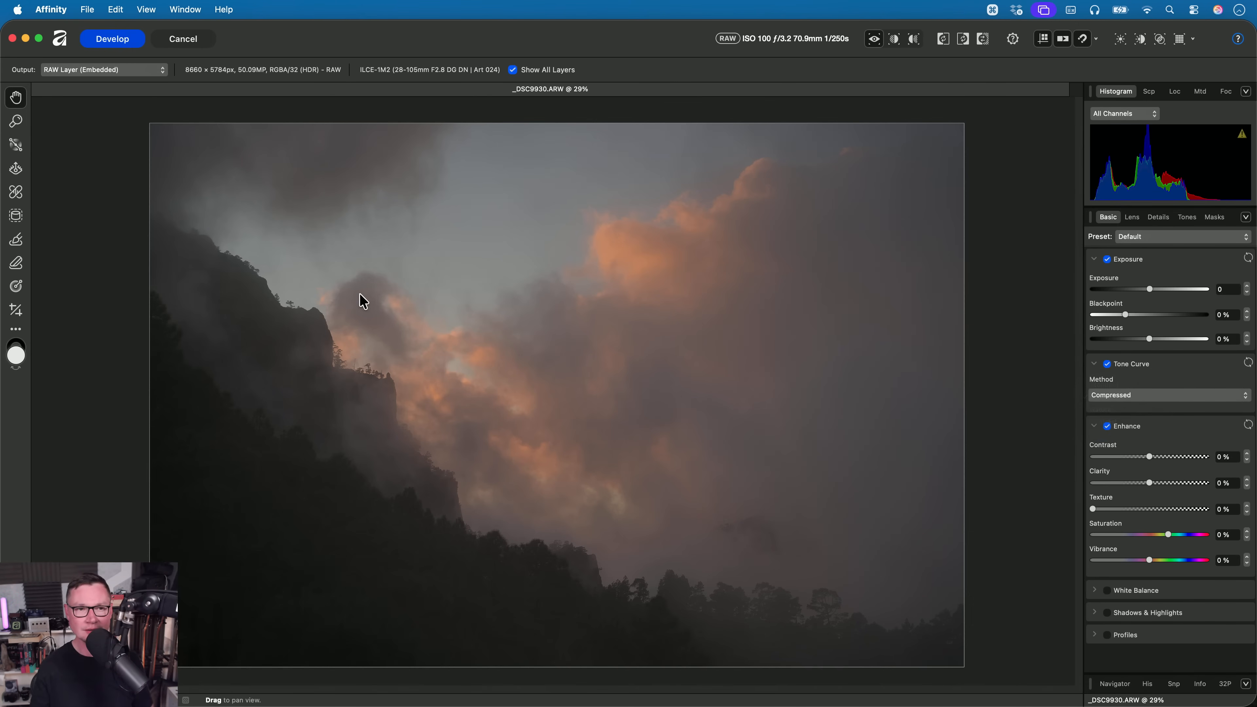
{"action": "left_click", "coordinate": [180, 44]}
{"action": "left_click", "coordinate": [673, 281]}
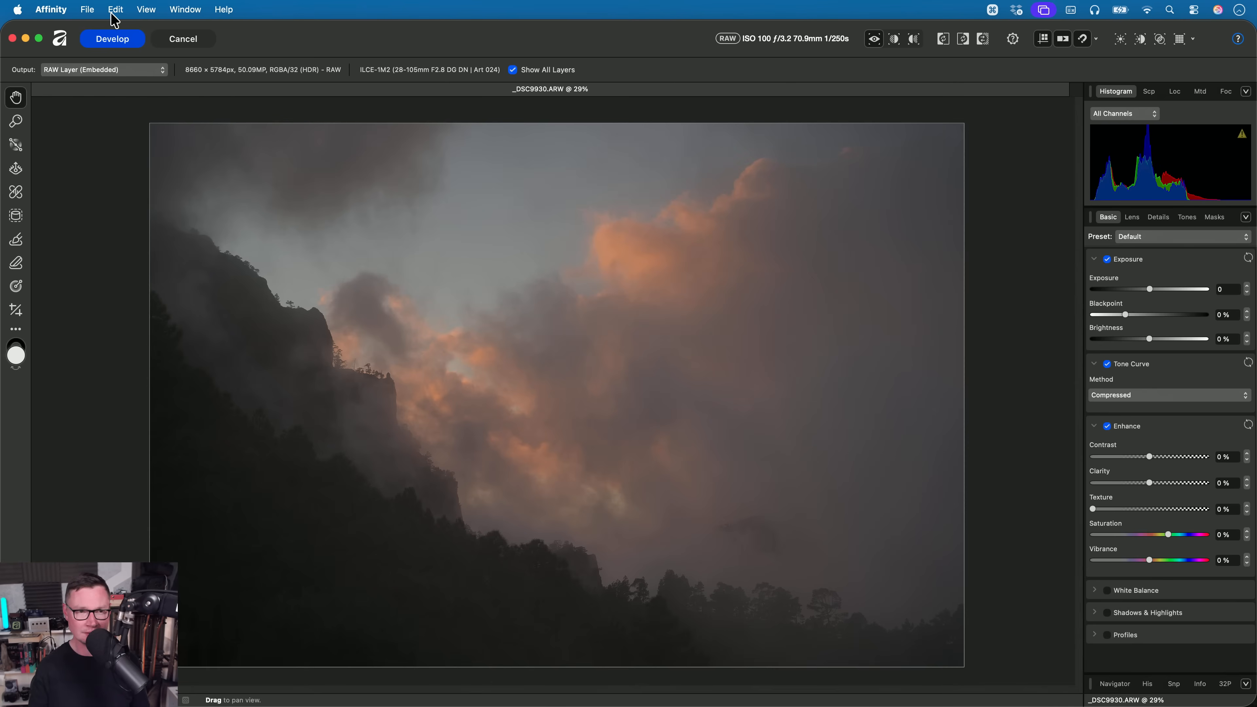
{"action": "left_click", "coordinate": [87, 9]}
{"action": "mouse_move", "coordinate": [173, 95]}
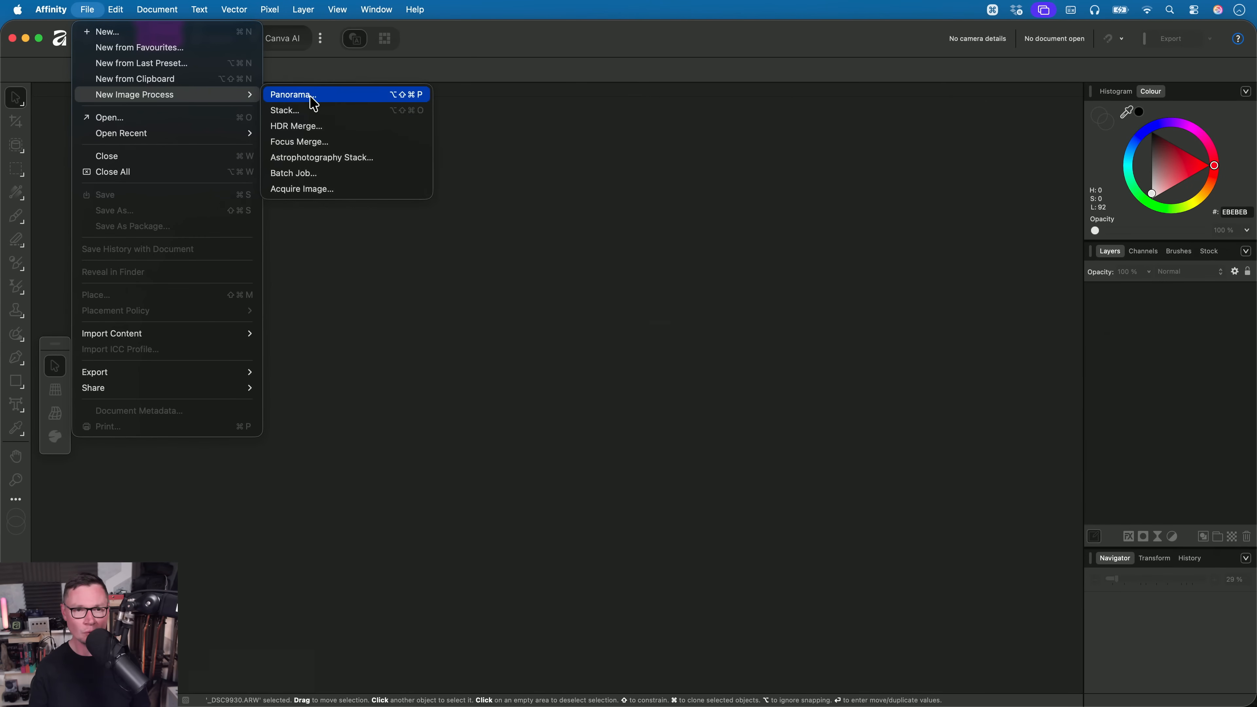
{"action": "key", "text": "Down"}
{"action": "key", "text": "Down"}
{"action": "key", "text": "Down"}
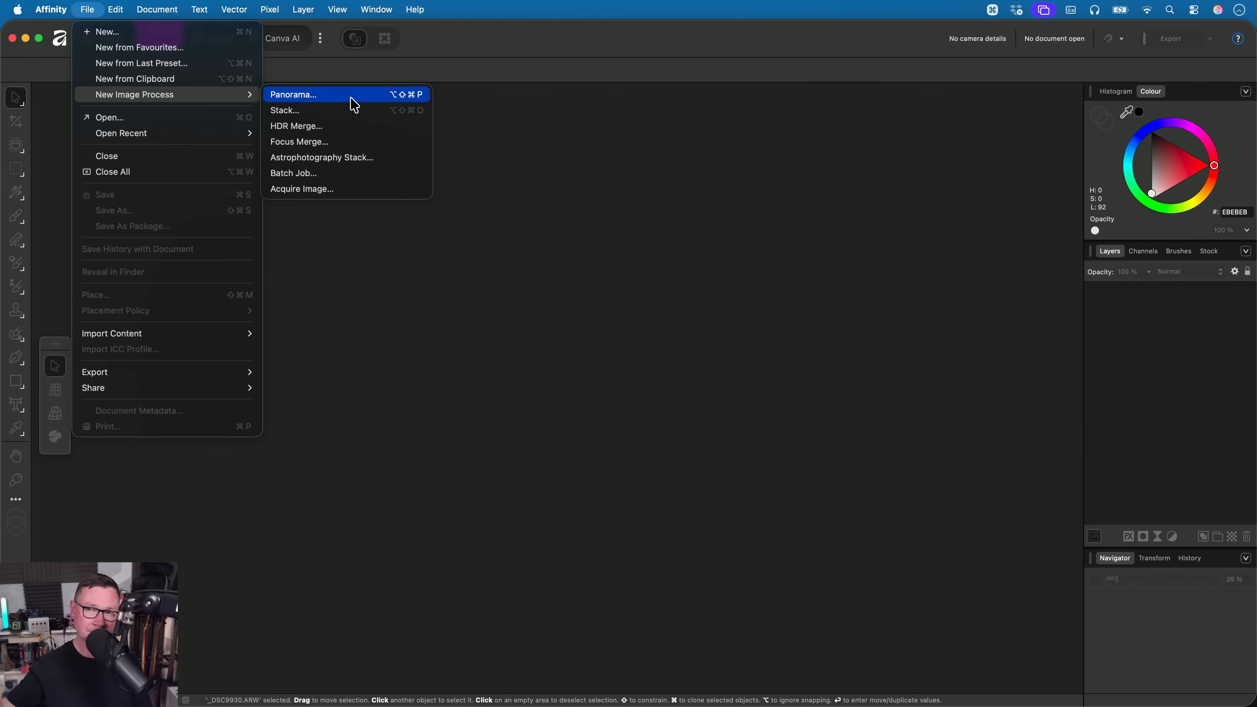
{"action": "left_click", "coordinate": [788, 242]}
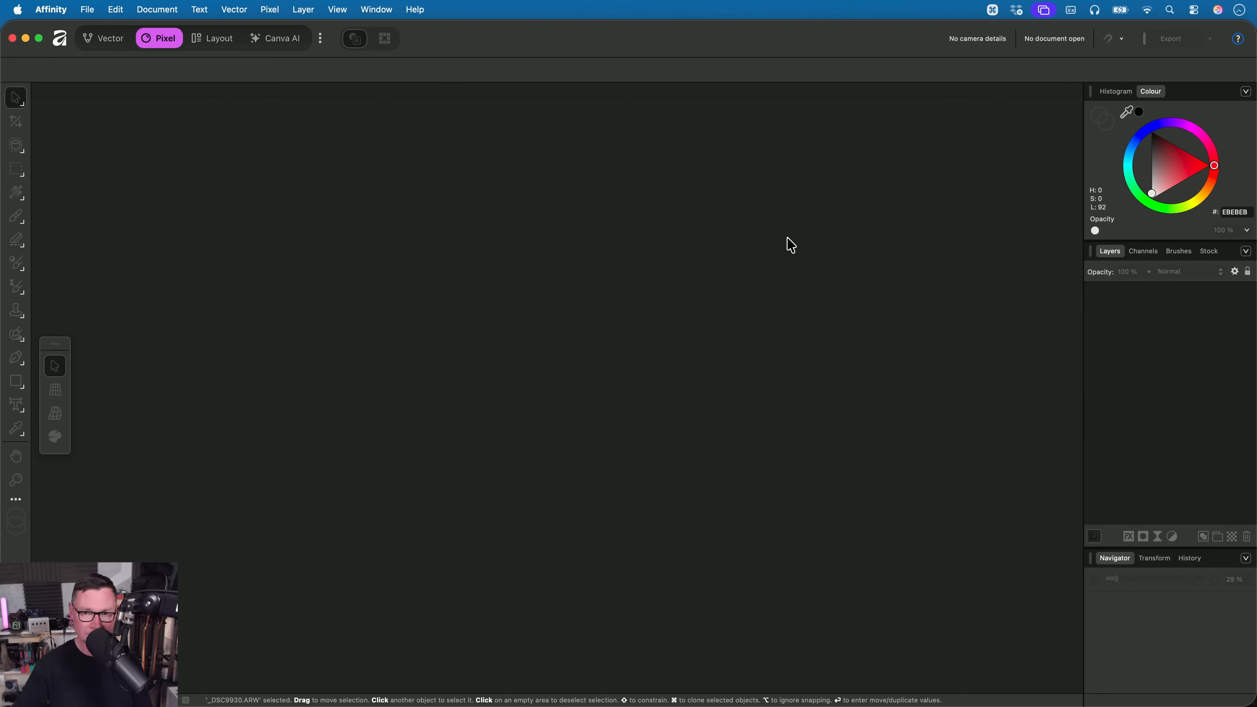
- Launch Affinity Beta, postponing the software update and dismissing the welcome window
{"action": "mouse_move", "coordinate": [885, 703]}
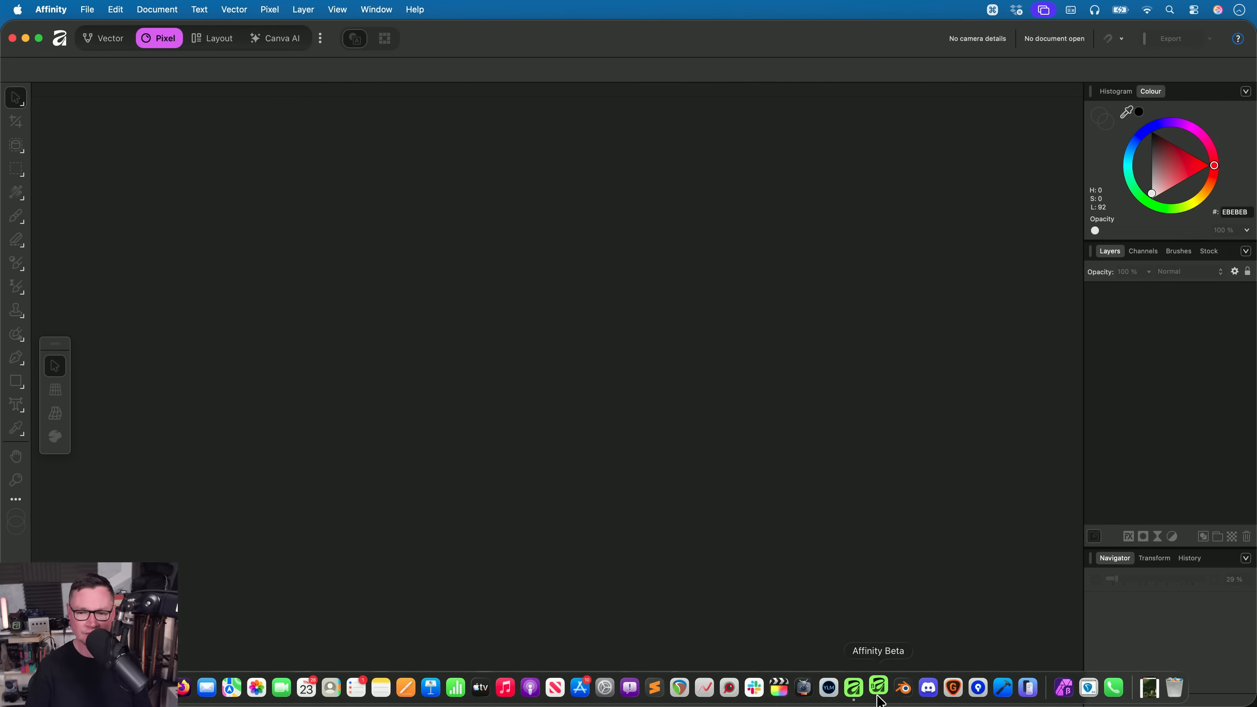
{"action": "left_click", "coordinate": [879, 700]}
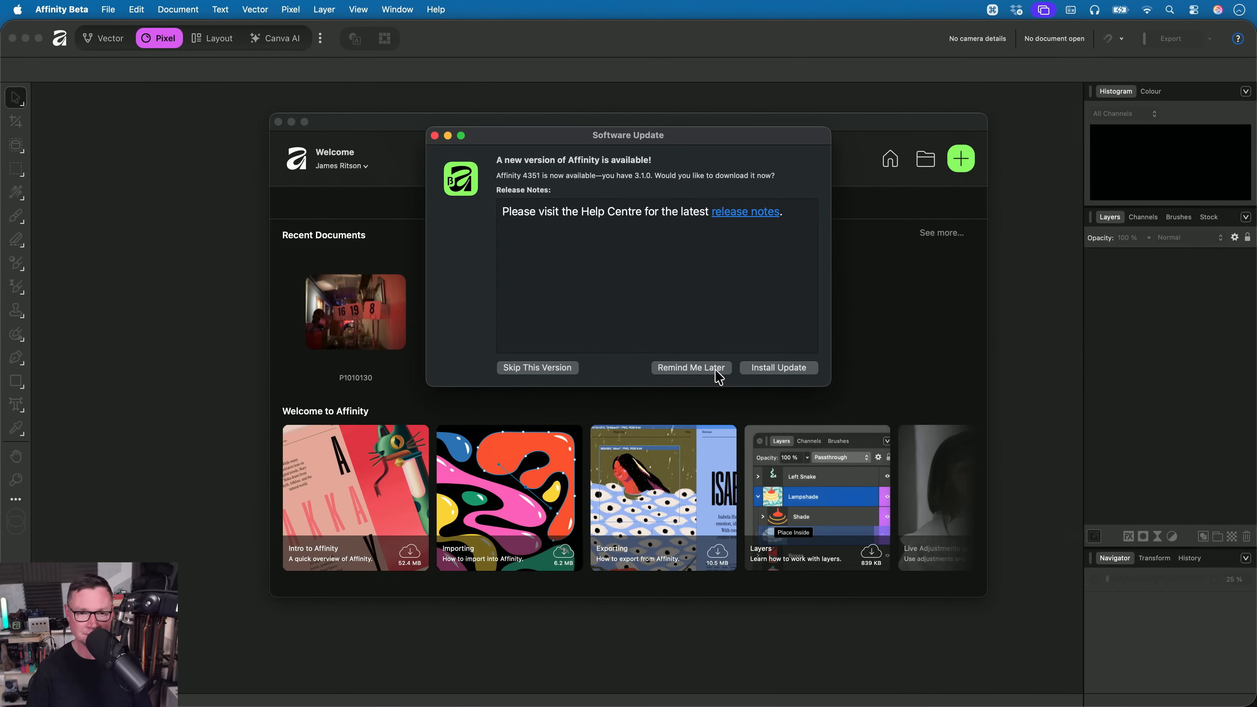
{"action": "left_click", "coordinate": [715, 371]}
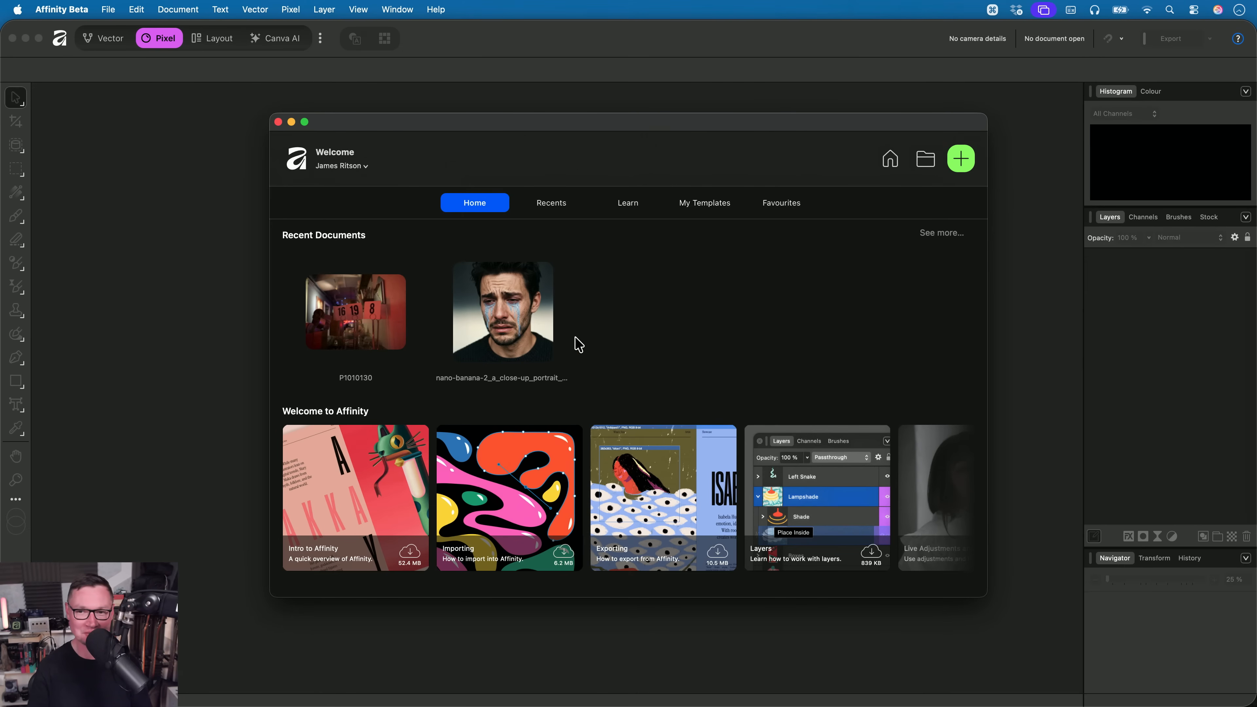
{"action": "key", "text": "Escape"}
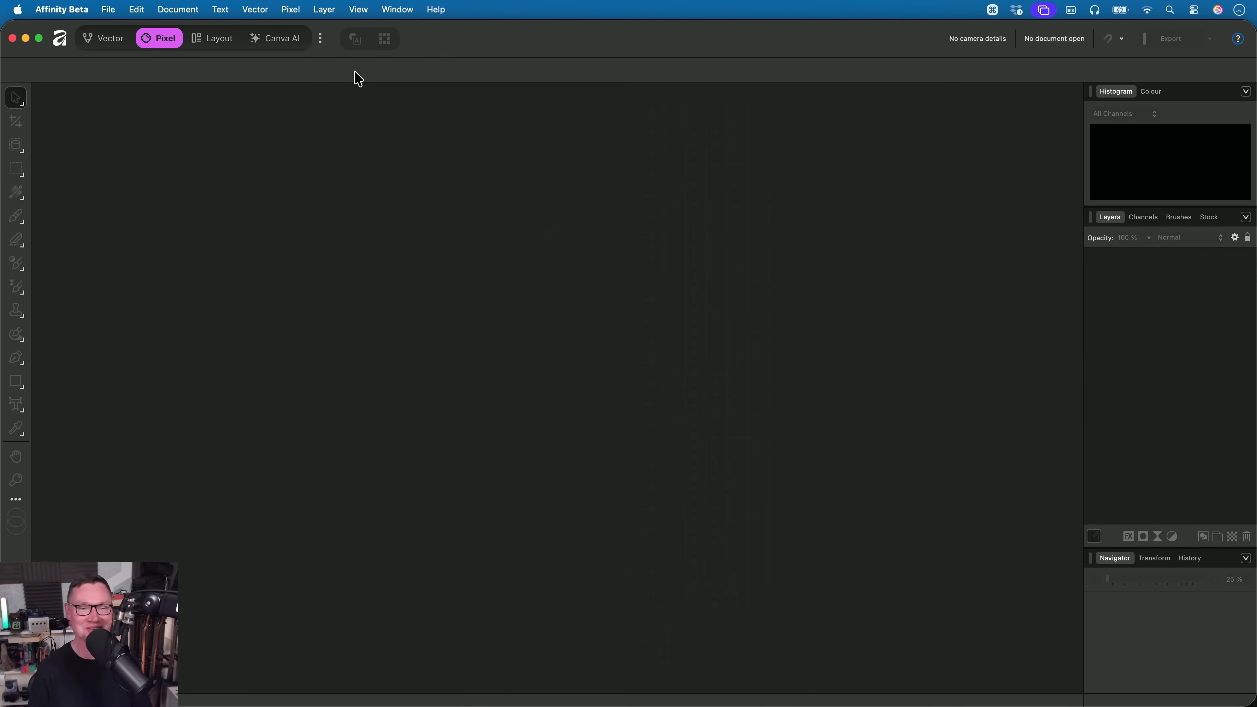
- Start a new panorama and add PANO0001.DNG through PANO0009.DNG from the Panorama folder as its source images
{"action": "left_click", "coordinate": [108, 9]}
{"action": "mouse_move", "coordinate": [202, 95]}
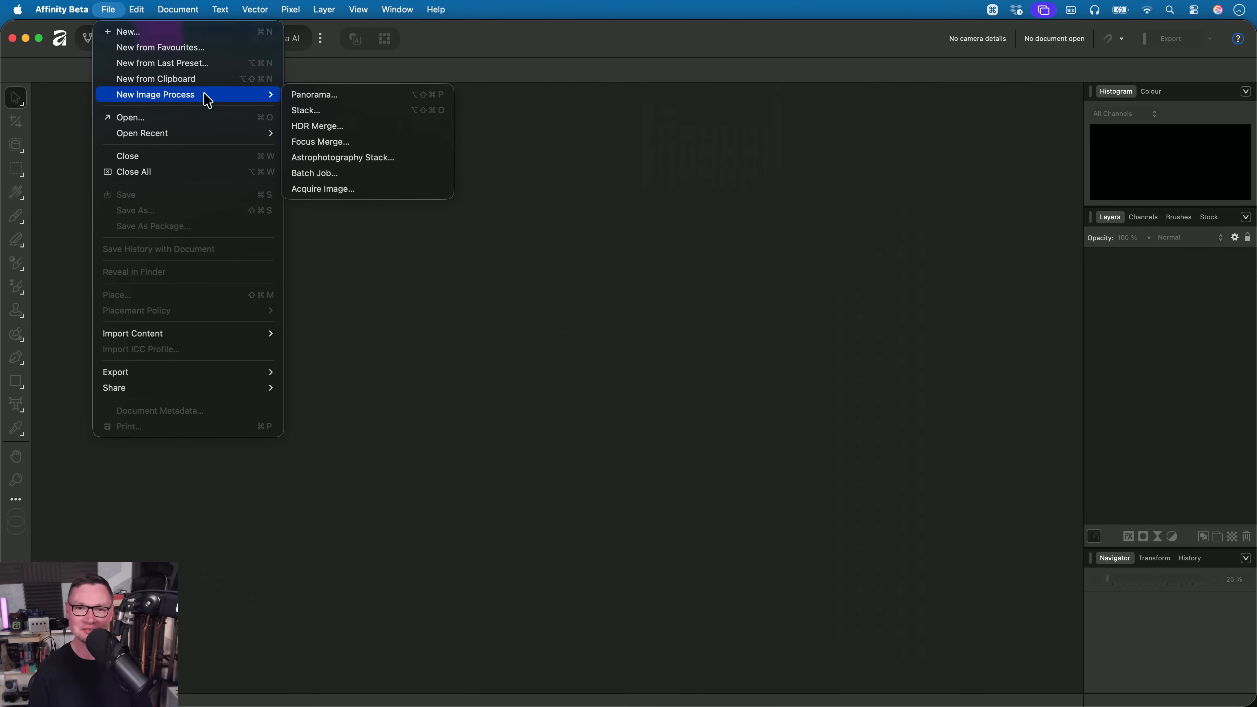
{"action": "left_click", "coordinate": [331, 102]}
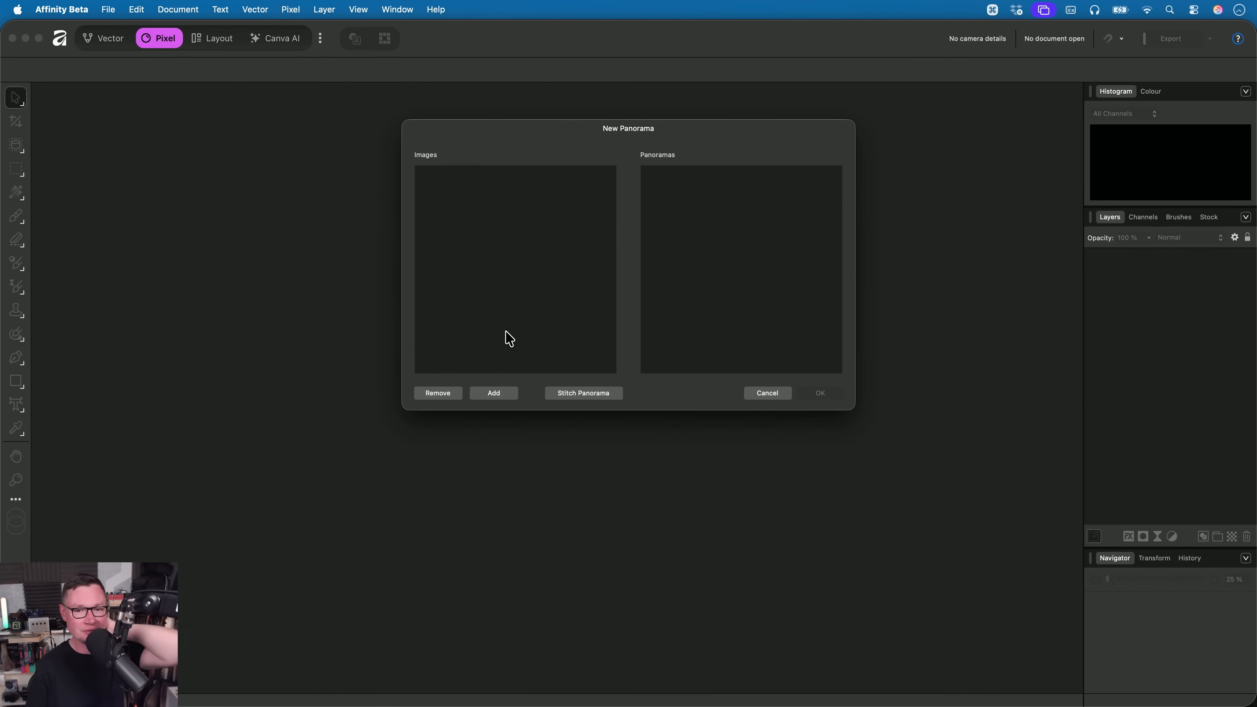
{"action": "left_click", "coordinate": [500, 393]}
{"action": "left_click", "coordinate": [724, 159]}
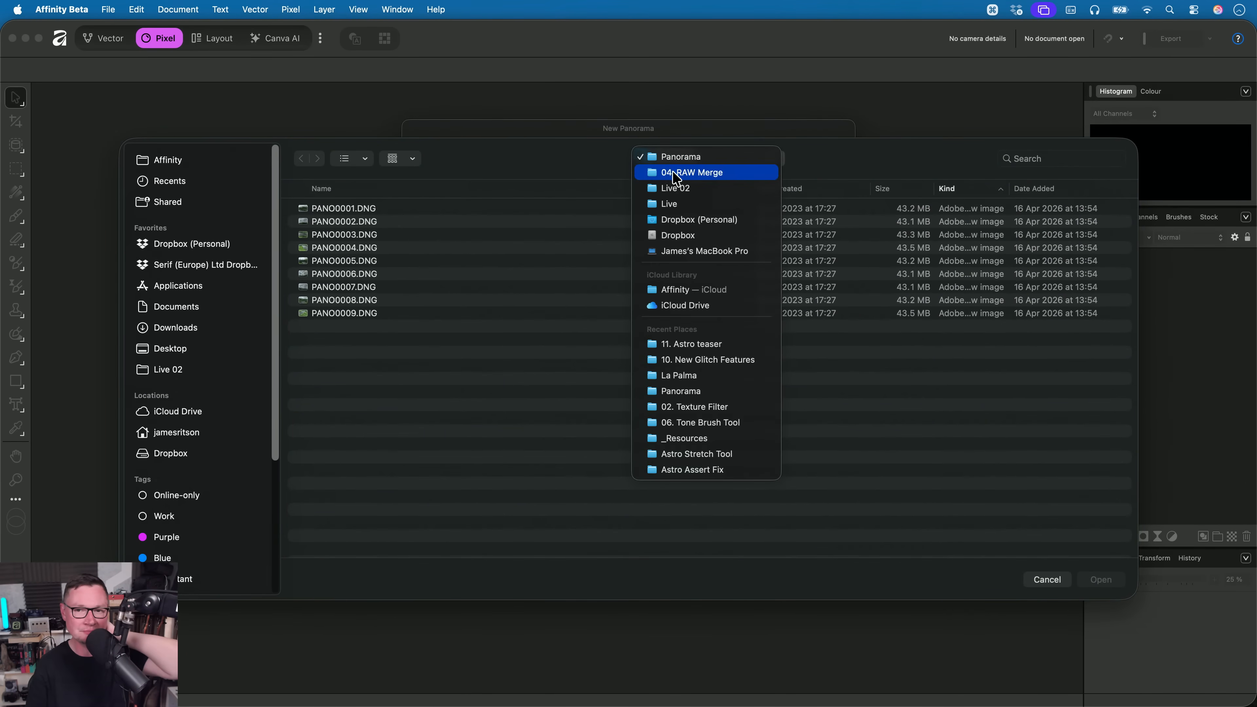
{"action": "left_click", "coordinate": [597, 168]}
{"action": "left_click", "coordinate": [402, 206]}
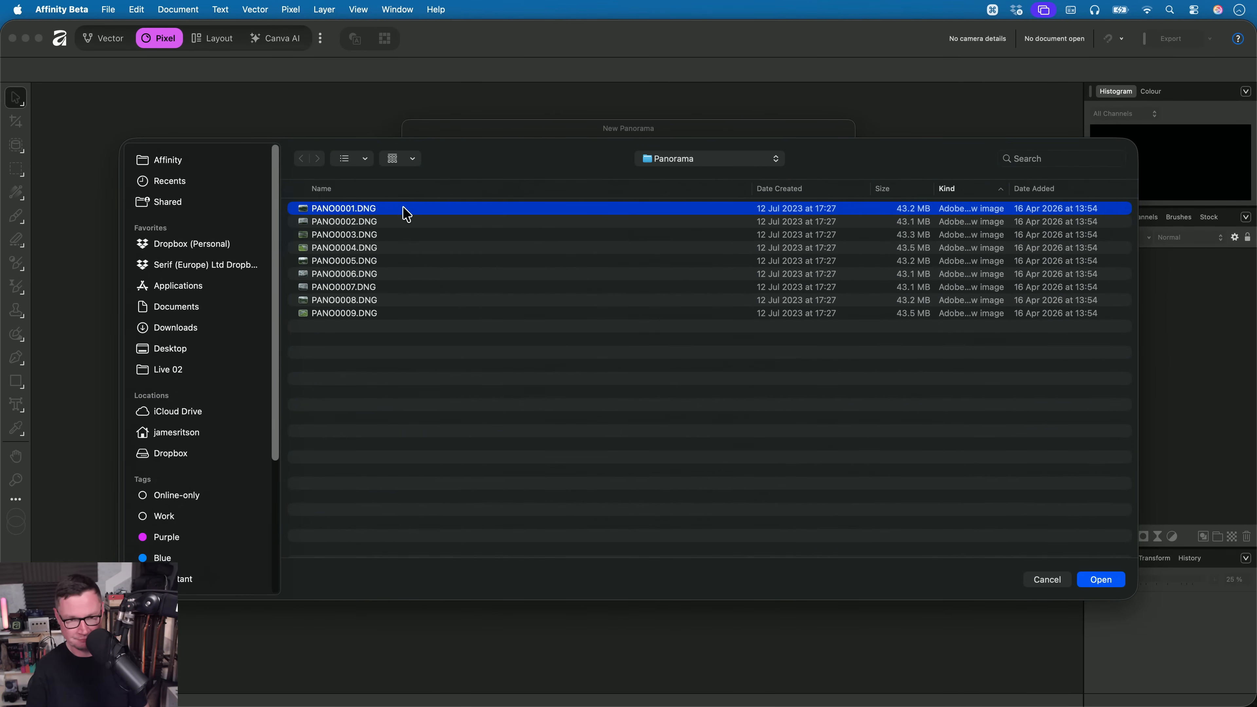
{"action": "key", "text": "super+a"}
{"action": "left_click", "coordinate": [1107, 581]}
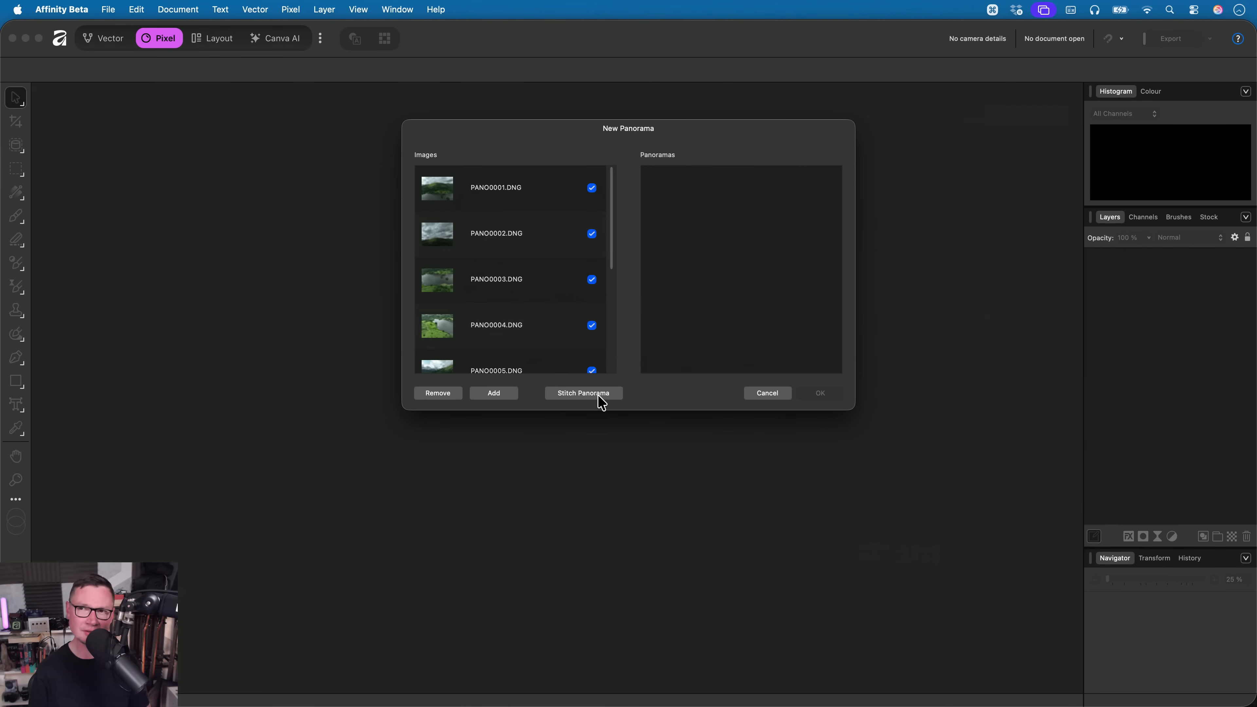
- Stitch the added DNG images and render the resulting panorama for editing
{"action": "left_click", "coordinate": [597, 396]}
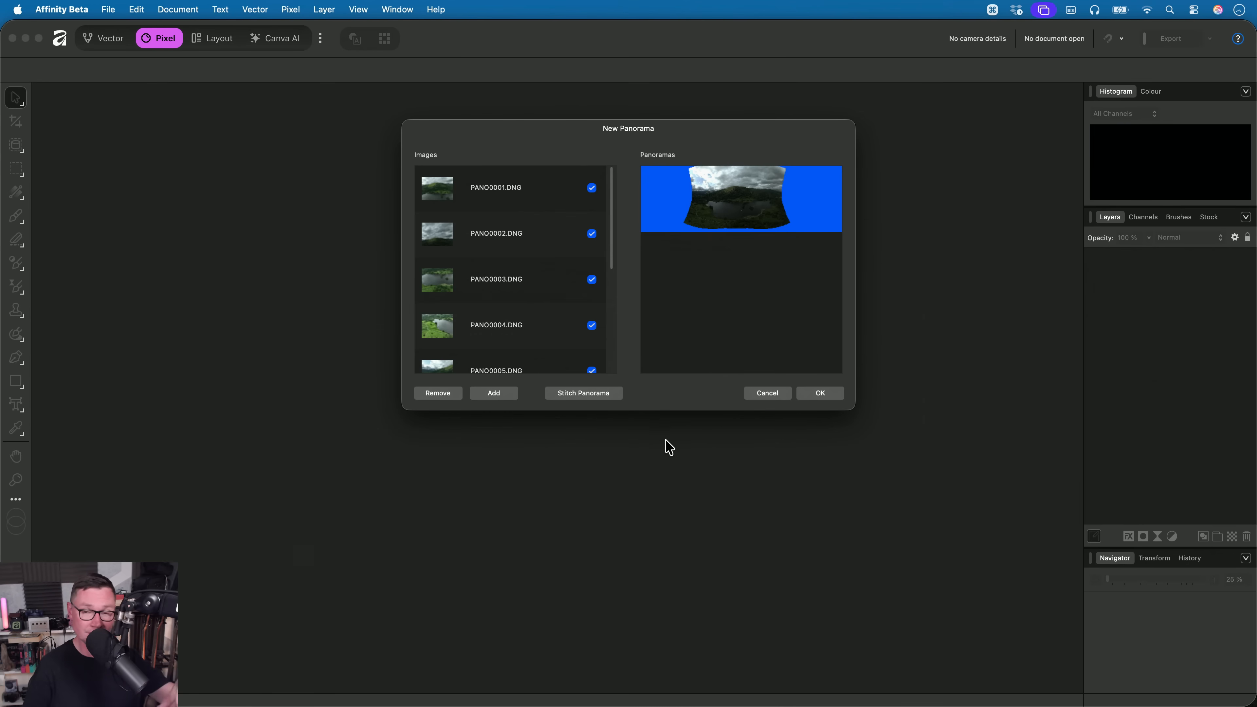
{"action": "left_click", "coordinate": [823, 396]}
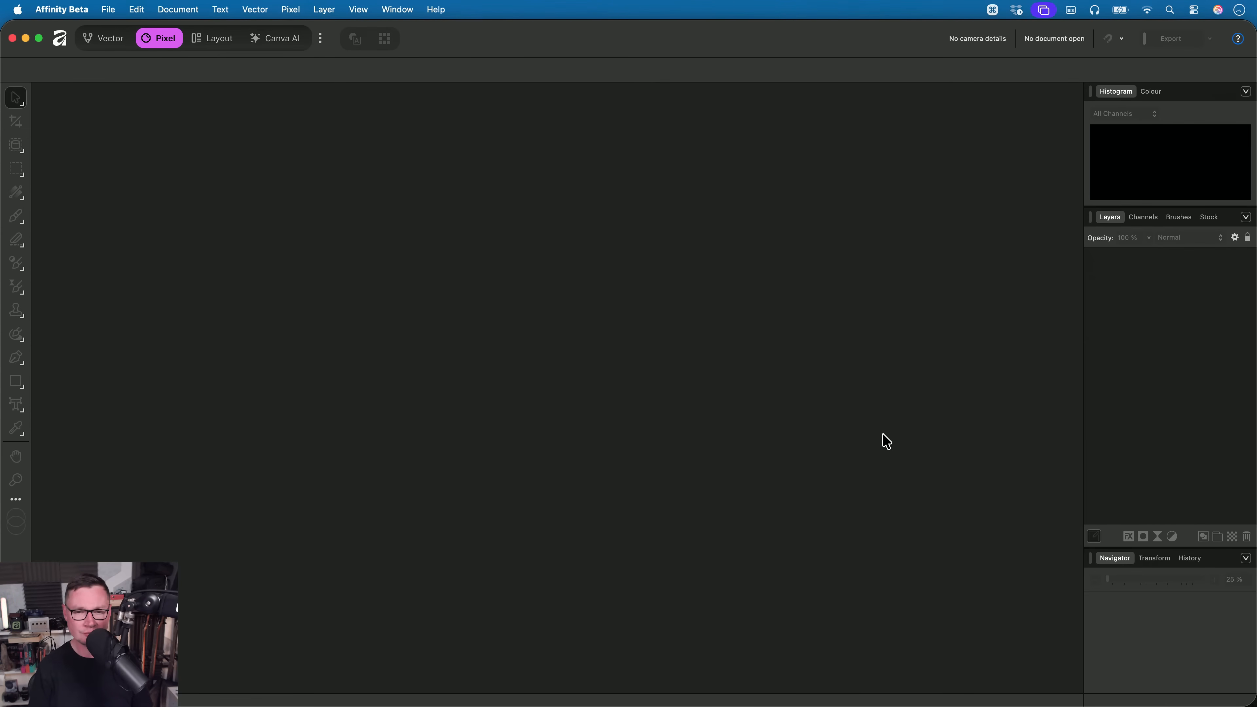
{"action": "key", "text": "Return"}
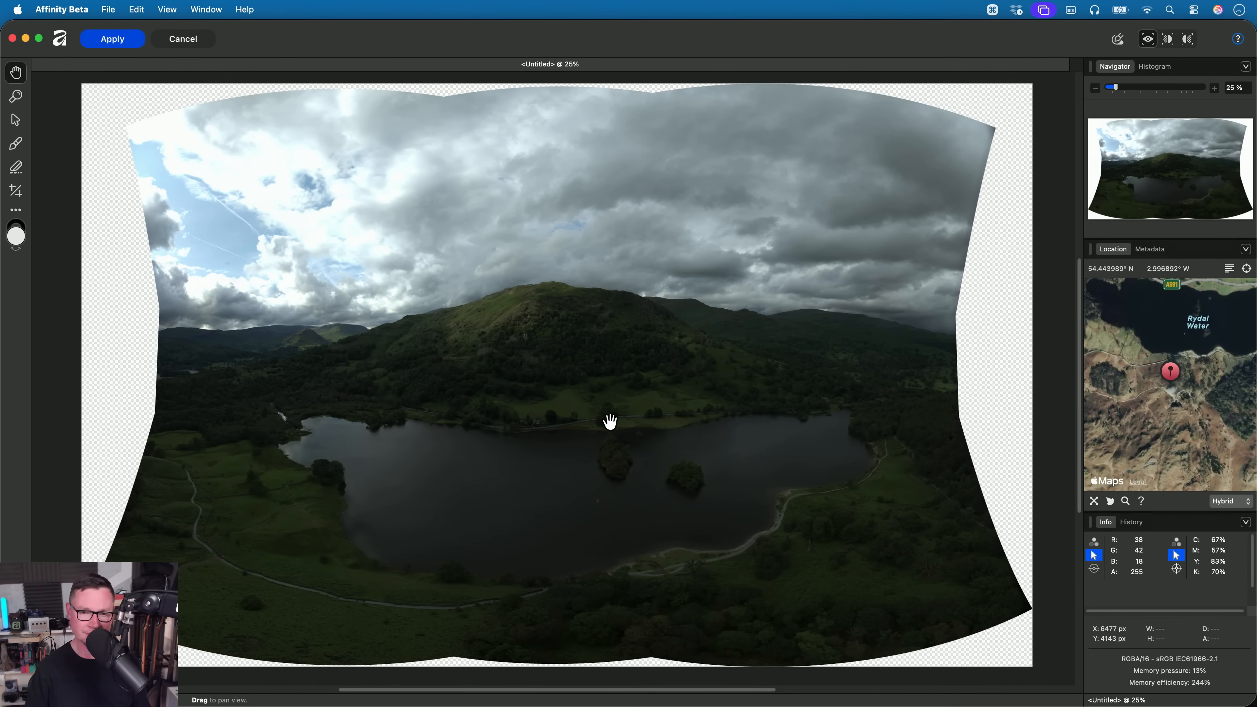
- Examine the stitched panorama up close, checking the highlight detail in the bright clouds
{"action": "scroll", "coordinate": [536, 435], "scroll_direction": "up", "scroll_amount": 5}
{"action": "left_click_drag", "start_coordinate": [589, 392], "coordinate": [504, 440]}
{"action": "left_click_drag", "start_coordinate": [528, 247], "coordinate": [593, 334]}
{"action": "left_click_drag", "start_coordinate": [517, 379], "coordinate": [716, 498]}
{"action": "left_click_drag", "start_coordinate": [357, 254], "coordinate": [585, 405]}
{"action": "scroll", "coordinate": [439, 329], "scroll_direction": "up", "scroll_amount": 5}
{"action": "scroll", "coordinate": [439, 329], "scroll_direction": "up", "scroll_amount": 5}
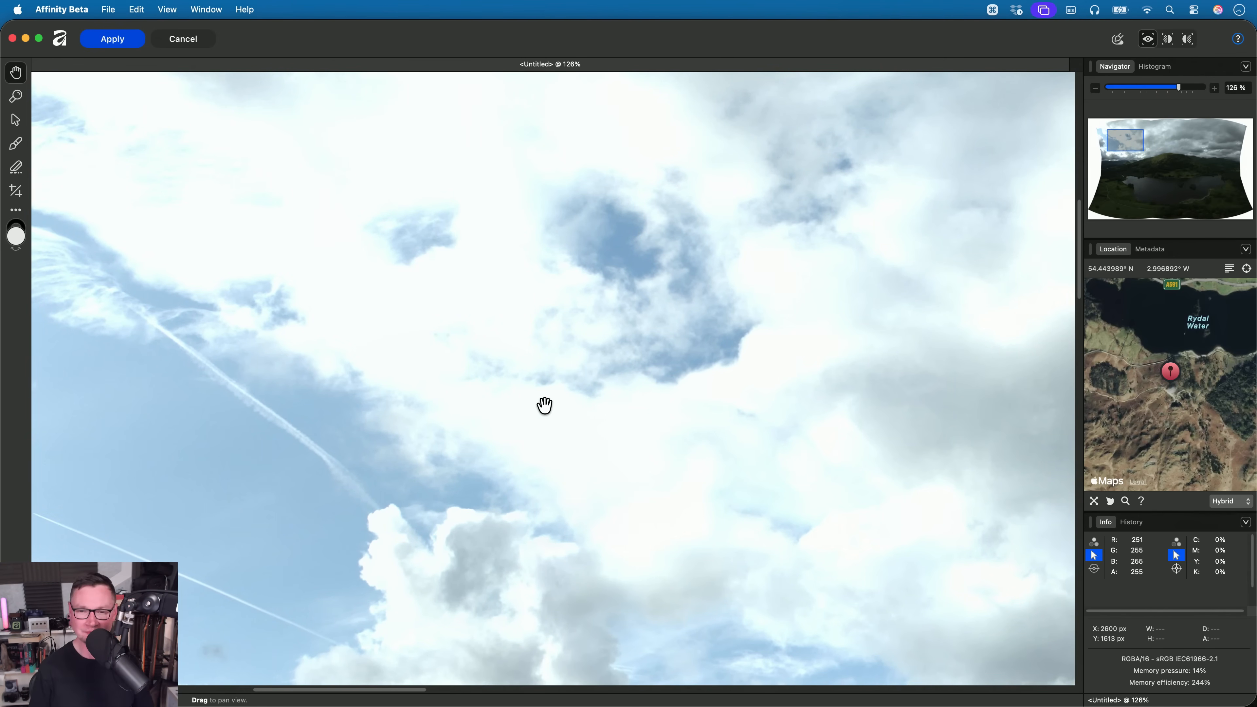
- Switch to Affinity, start a new panorama, and add PANO0001.DNG through PANO0009.DNG from the Panorama folder in 04. RAW Merge
{"action": "key", "text": "super+0"}
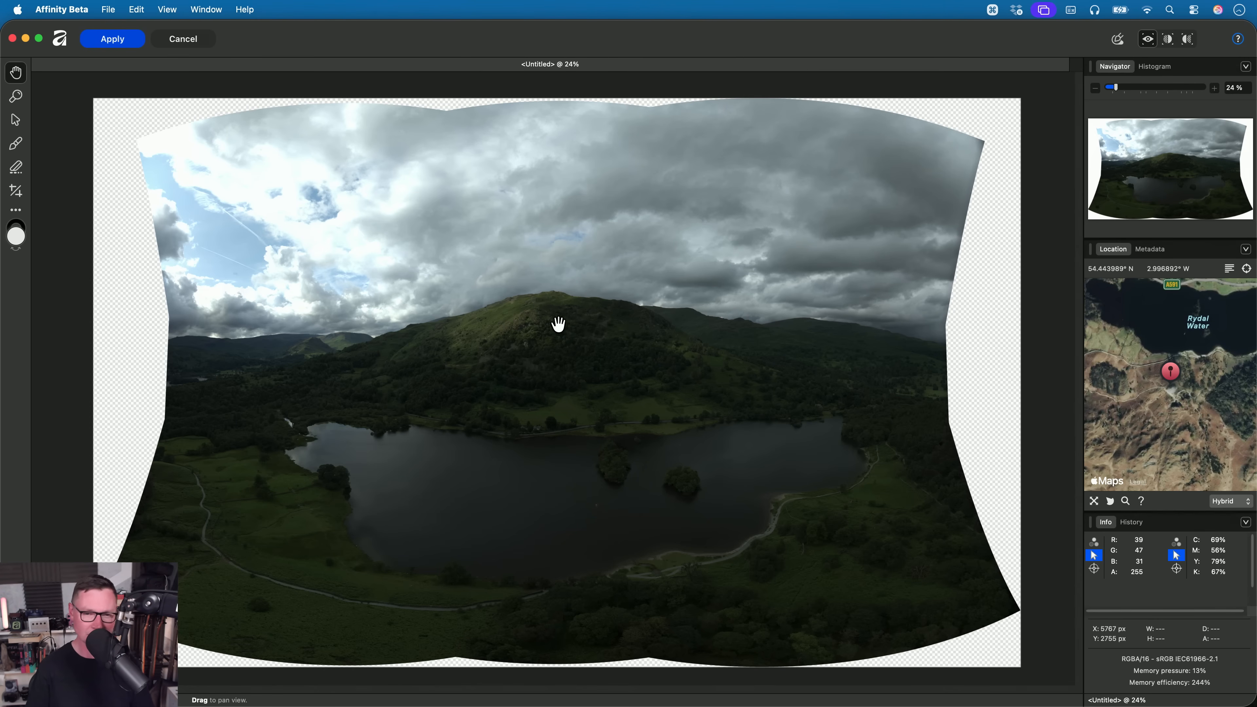
{"action": "key", "text": "super+Tab"}
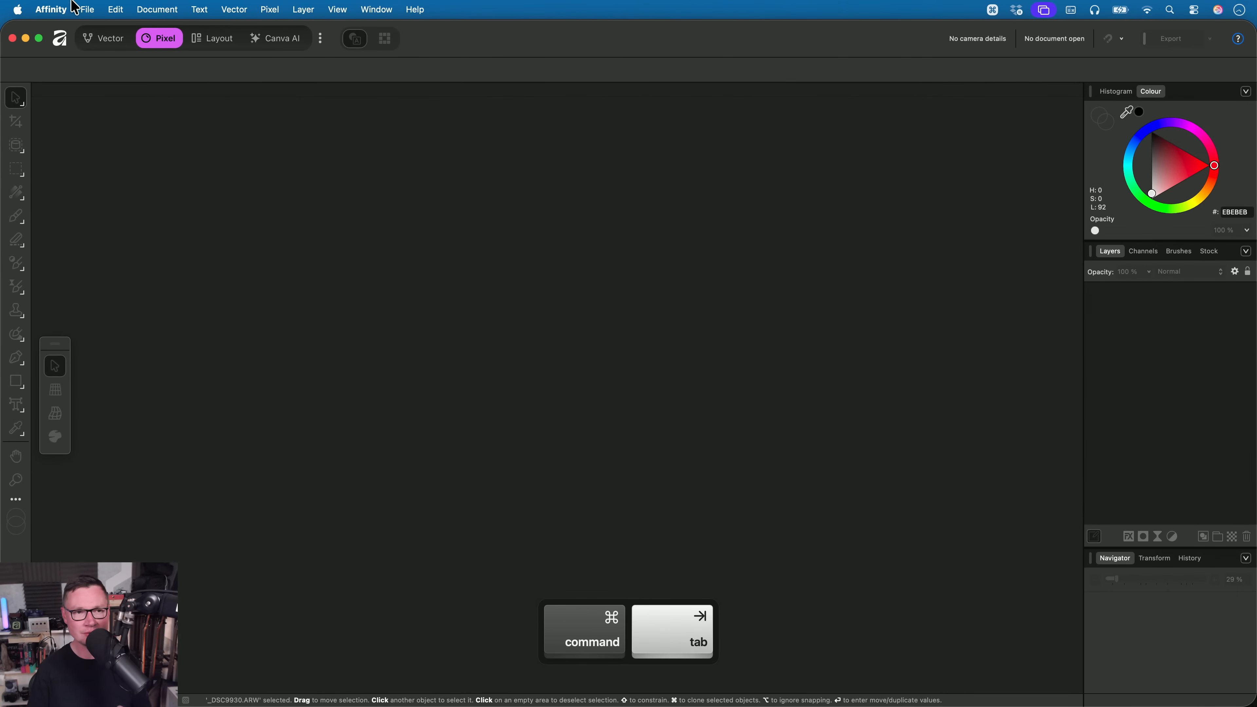
{"action": "left_click", "coordinate": [87, 10]}
{"action": "mouse_move", "coordinate": [148, 94]}
{"action": "left_click", "coordinate": [284, 94]}
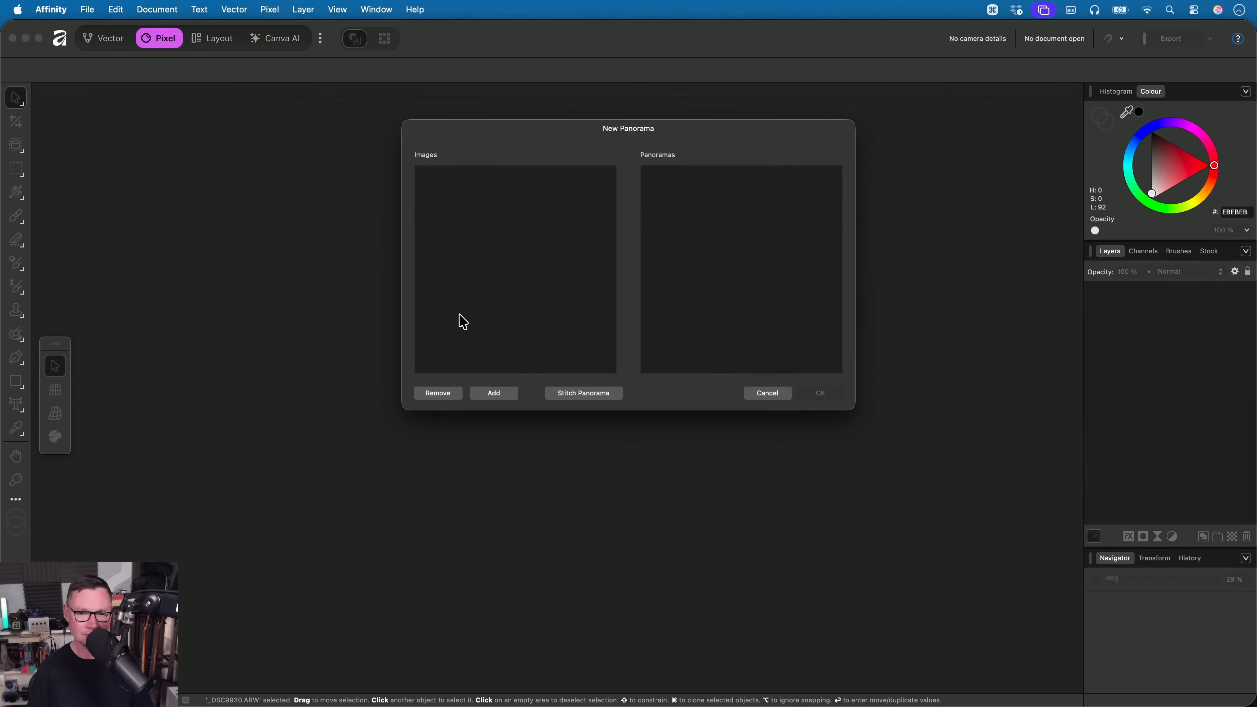
{"action": "left_click", "coordinate": [507, 394]}
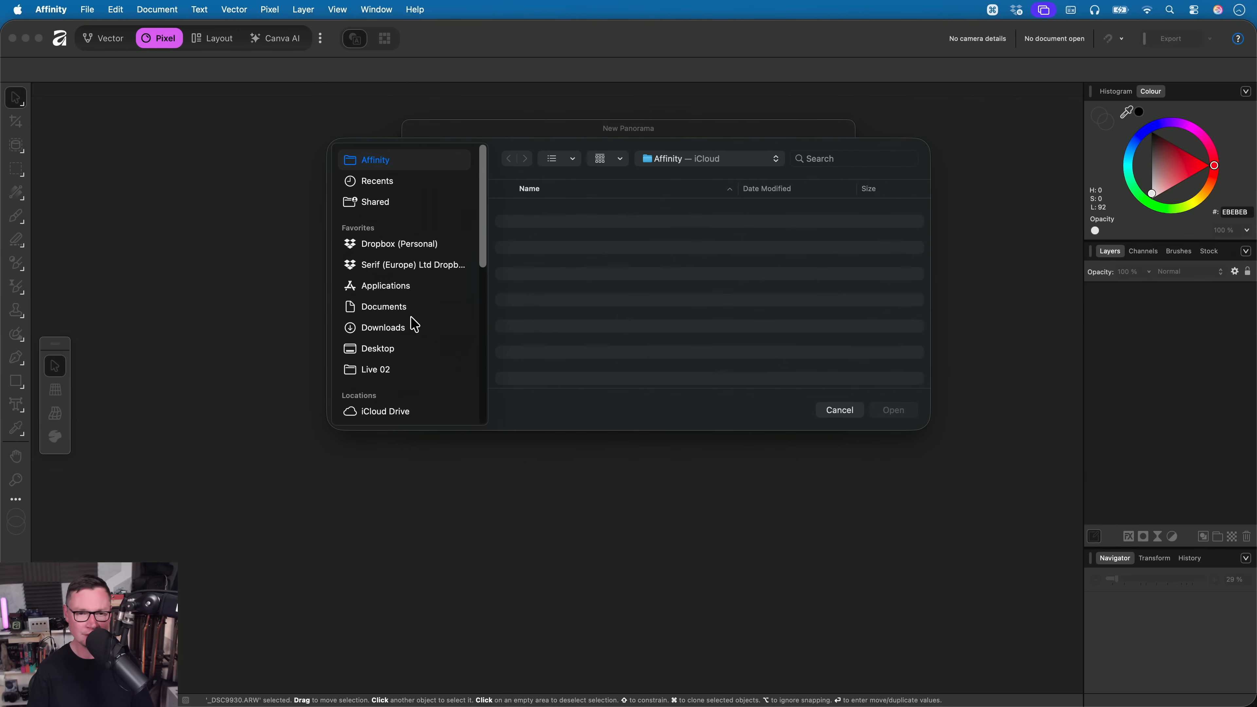
{"action": "left_click", "coordinate": [411, 369]}
{"action": "double_click", "coordinate": [580, 274]}
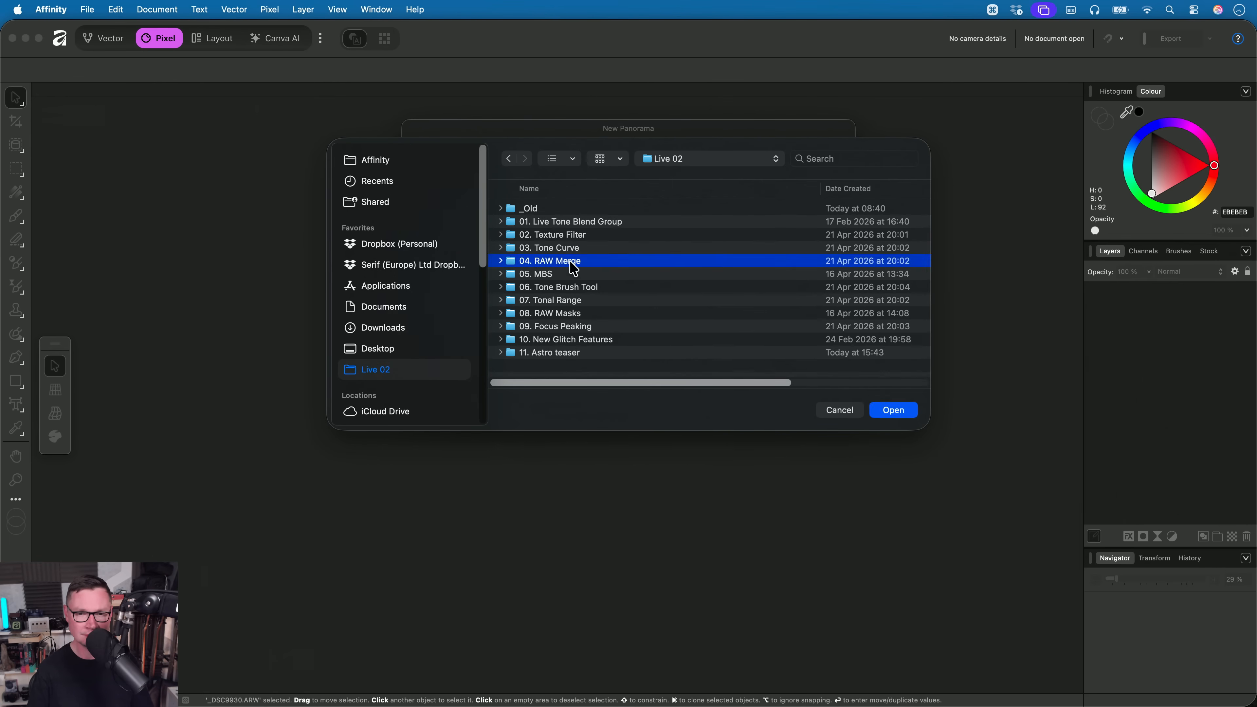
{"action": "double_click", "coordinate": [545, 208]}
{"action": "key", "text": "super+a"}
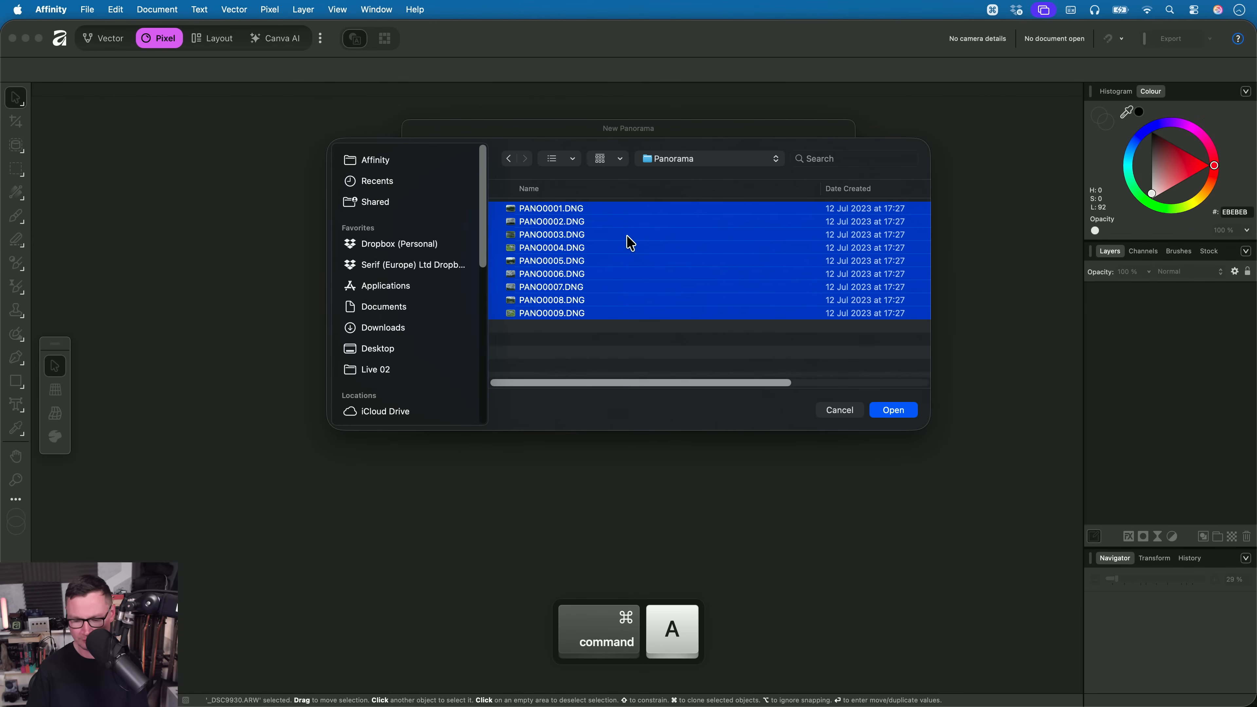
{"action": "key", "text": "Return"}
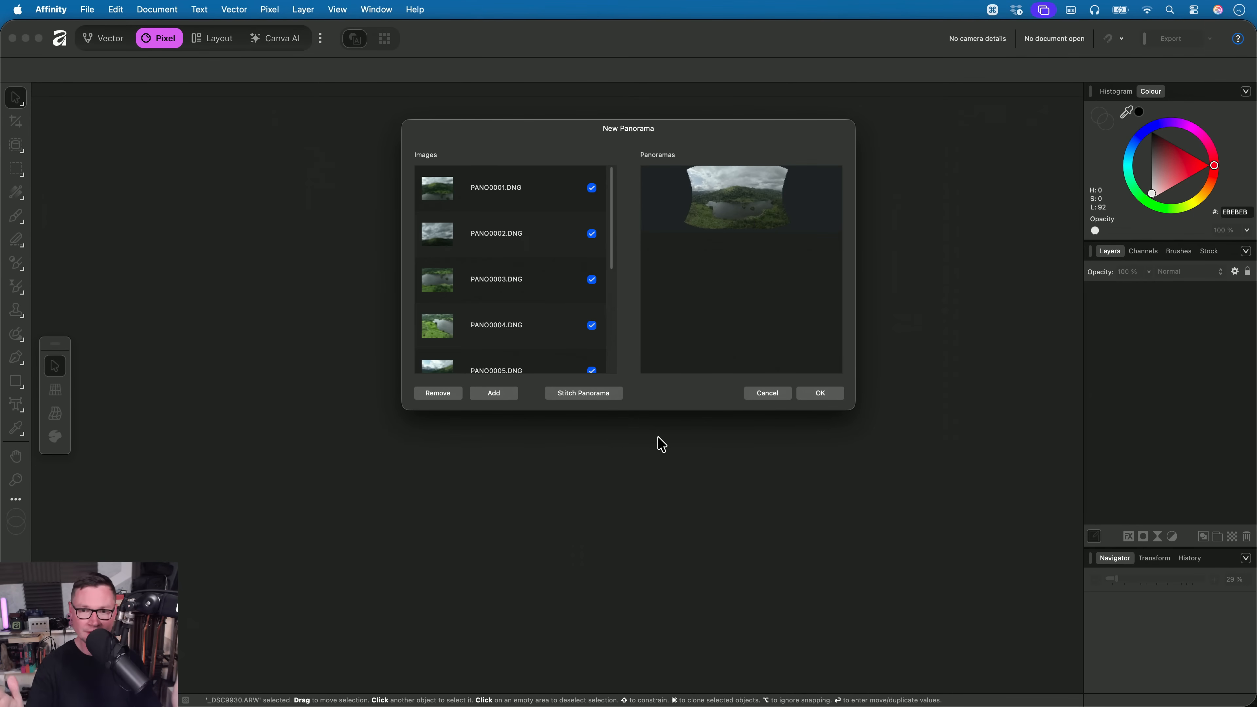
- Select the stitched panorama of the DNG images and render it for editing
{"action": "left_click", "coordinate": [712, 226]}
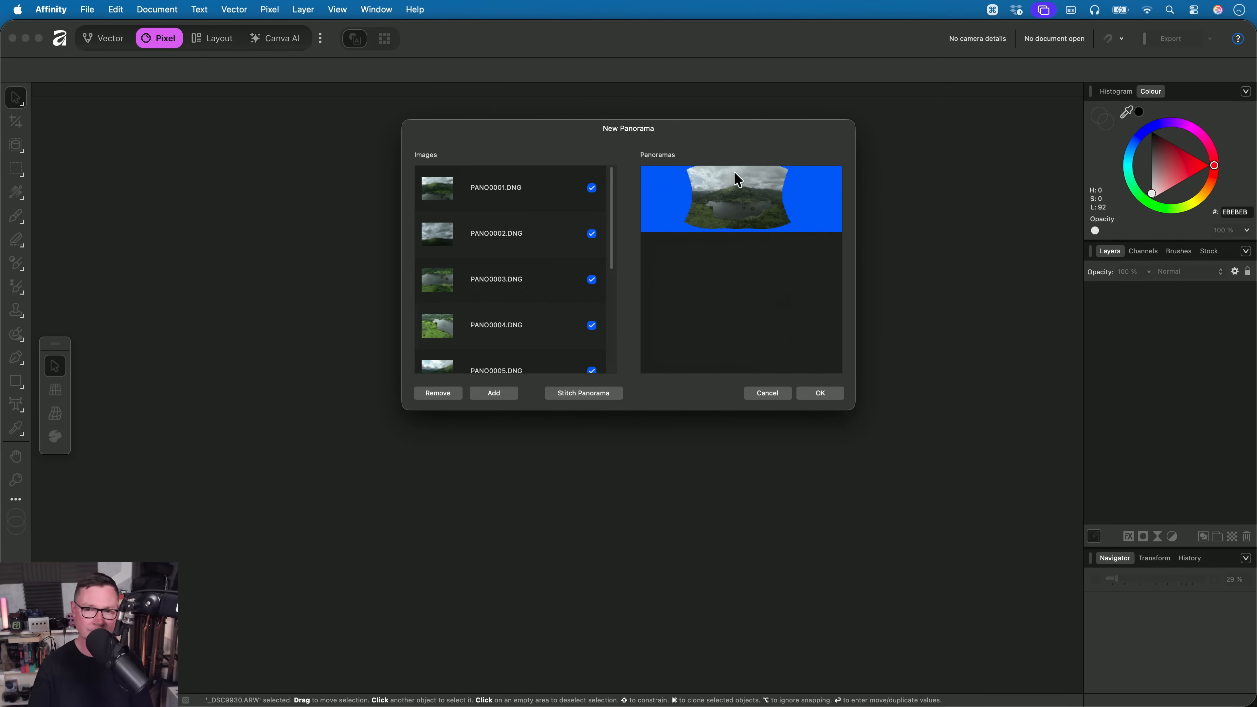
{"action": "left_click", "coordinate": [820, 394]}
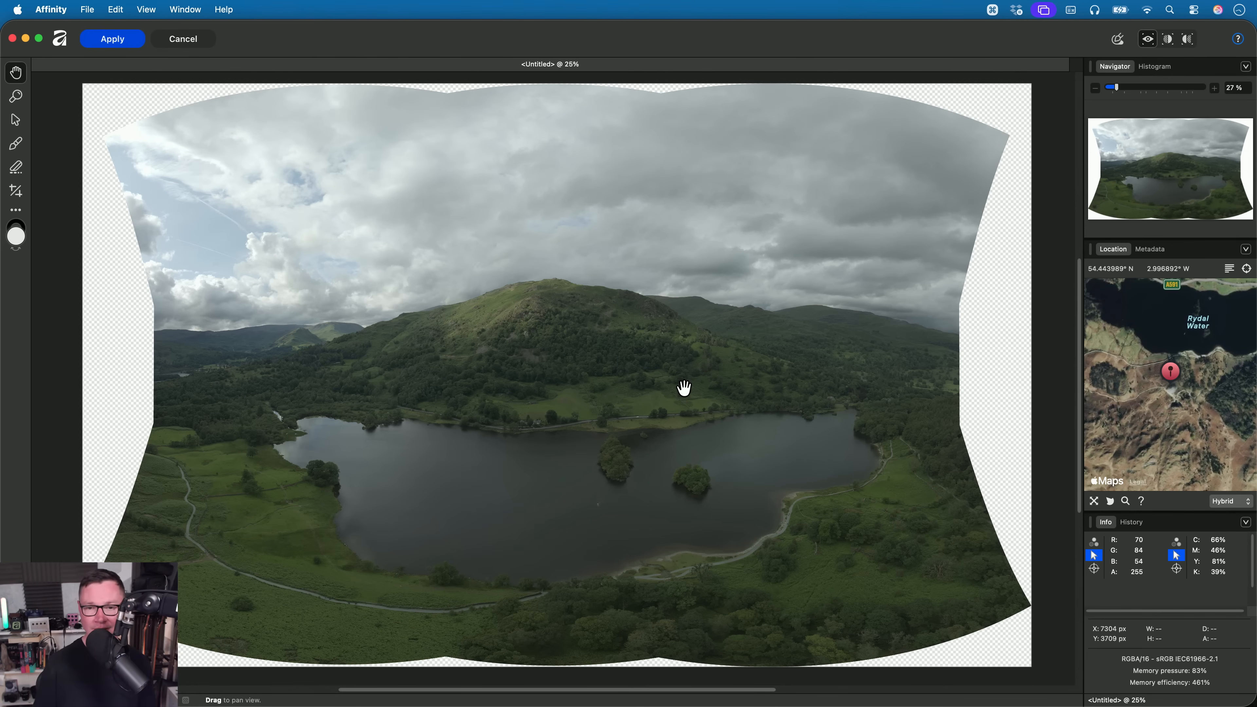
- Compare the overall tones of the rendered panorama in Affinity with the version in Affinity Beta
{"action": "key", "text": "super+Tab"}
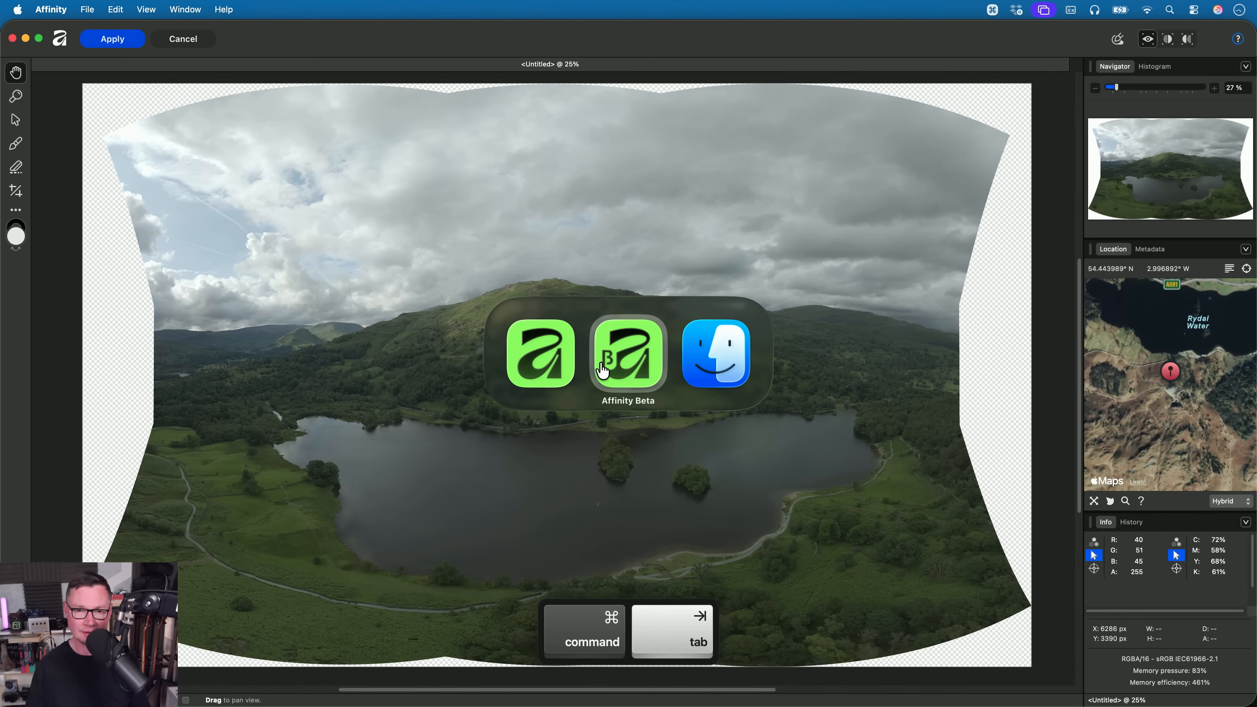
{"action": "key", "text": "super+Tab"}
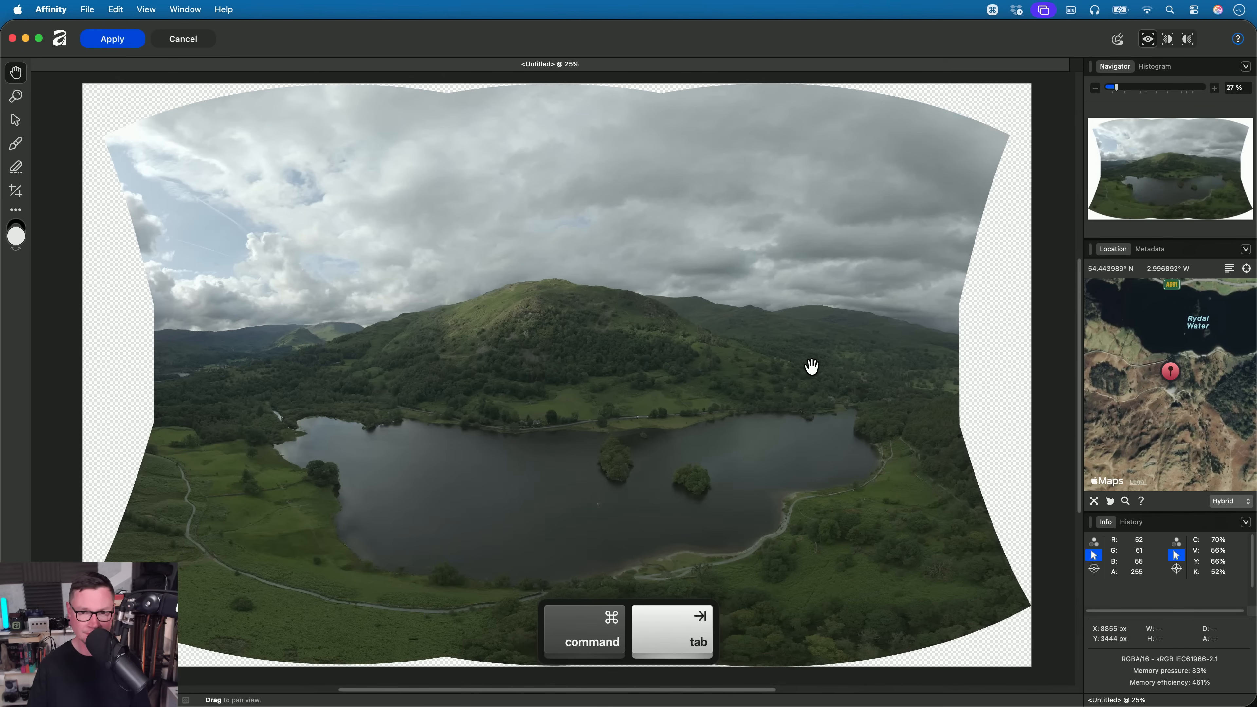
{"action": "key", "text": "super+Tab"}
{"action": "key", "text": "super+Tab"}
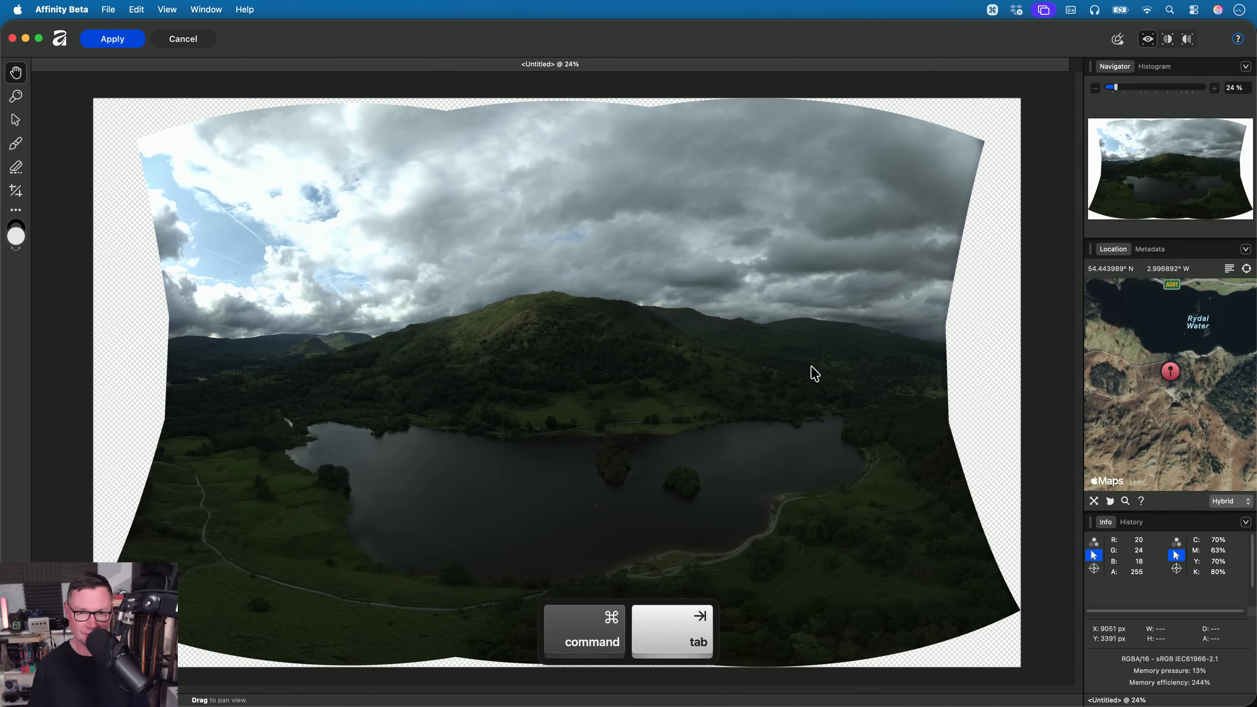
{"action": "key", "text": "super+Tab"}
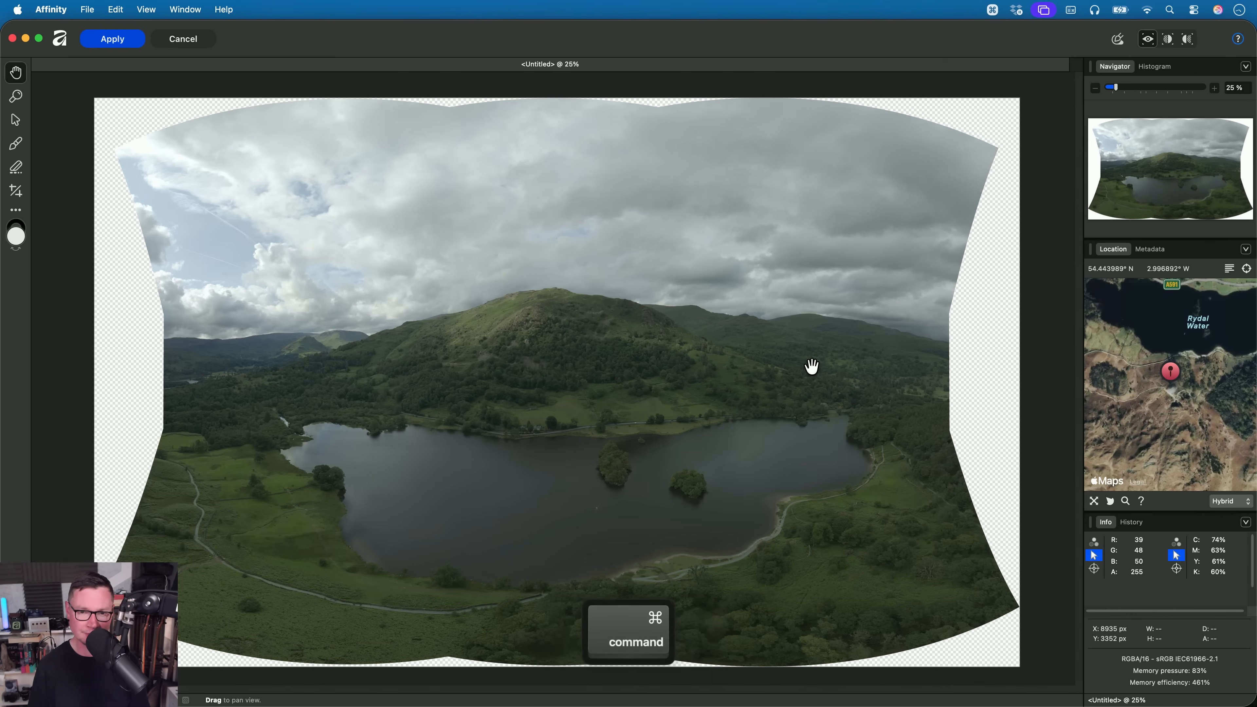
{"action": "key", "text": "super+Tab"}
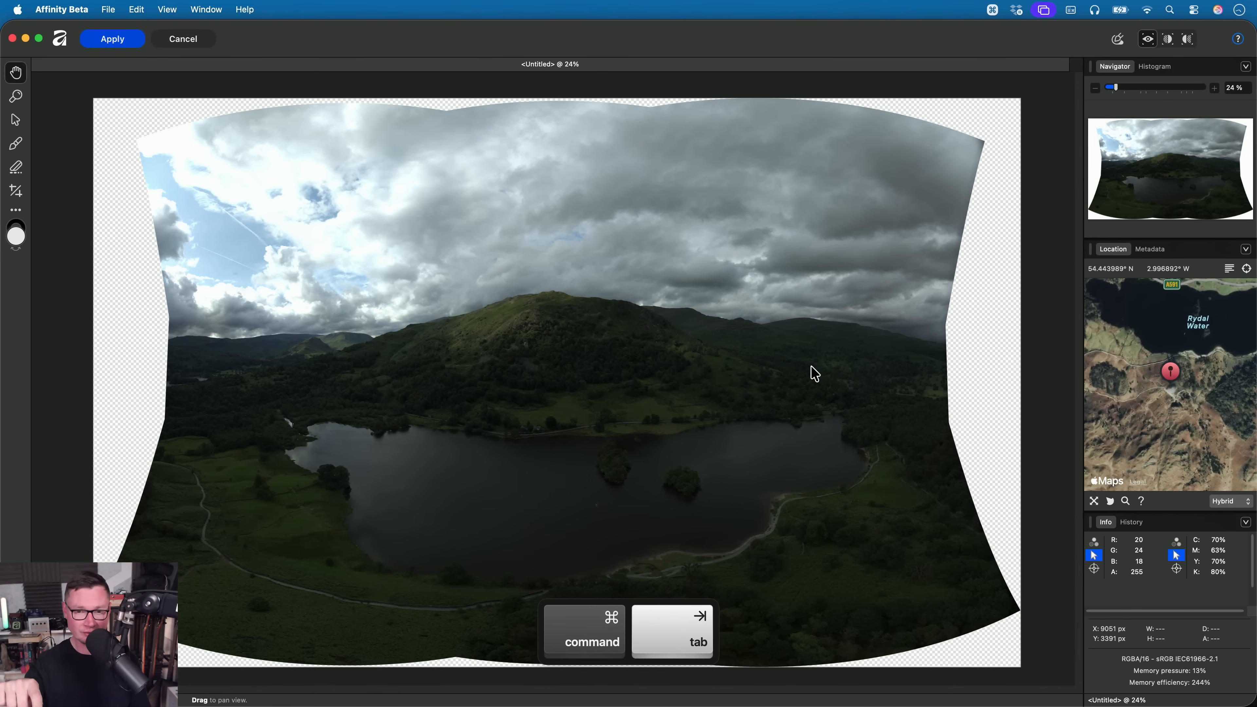
{"action": "key", "text": "super+Tab"}
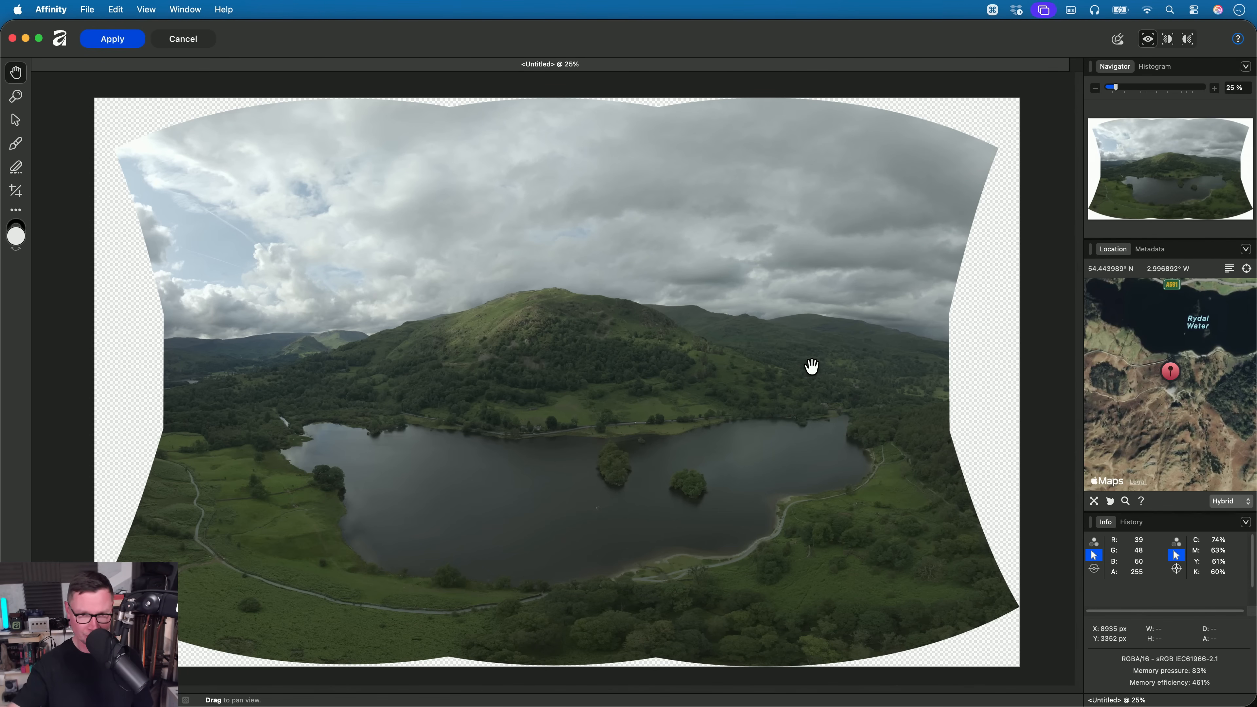
- Examine the bright clouds of the Affinity panorama up close for highlight detail, ending on the whole image
{"action": "scroll", "coordinate": [342, 274], "scroll_direction": "up", "scroll_amount": 10}
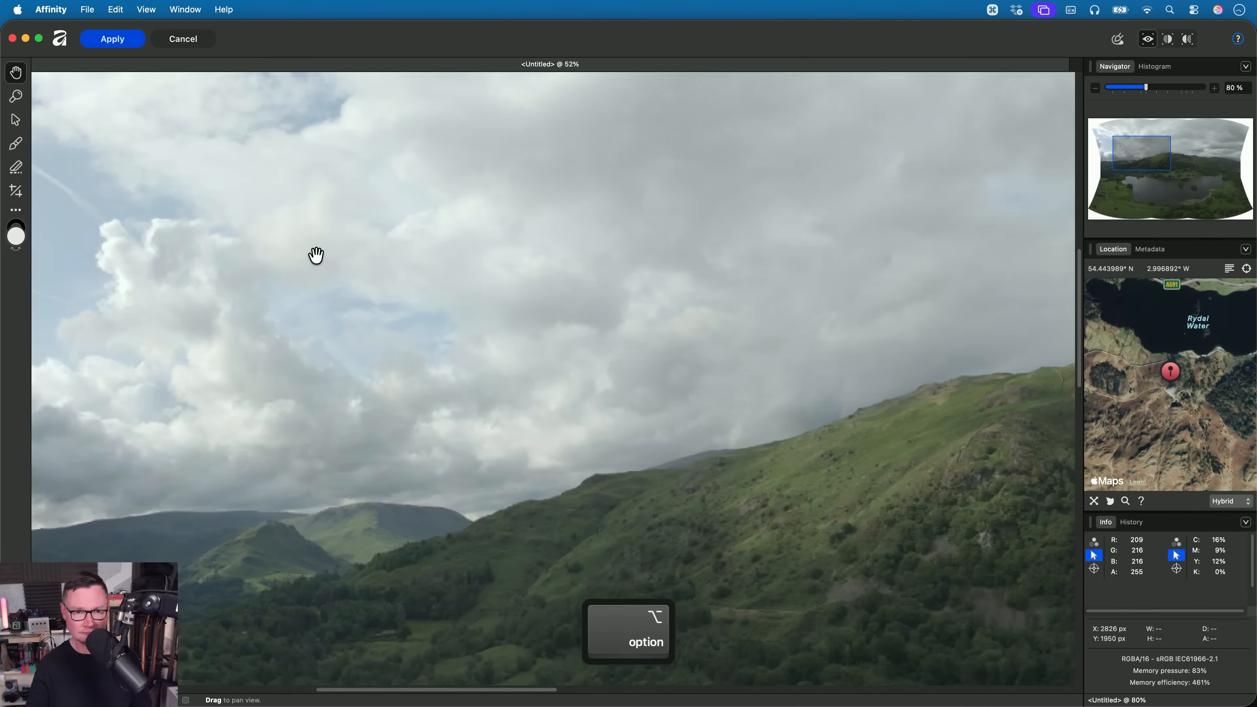
{"action": "scroll", "coordinate": [421, 191], "scroll_direction": "left", "scroll_amount": 5}
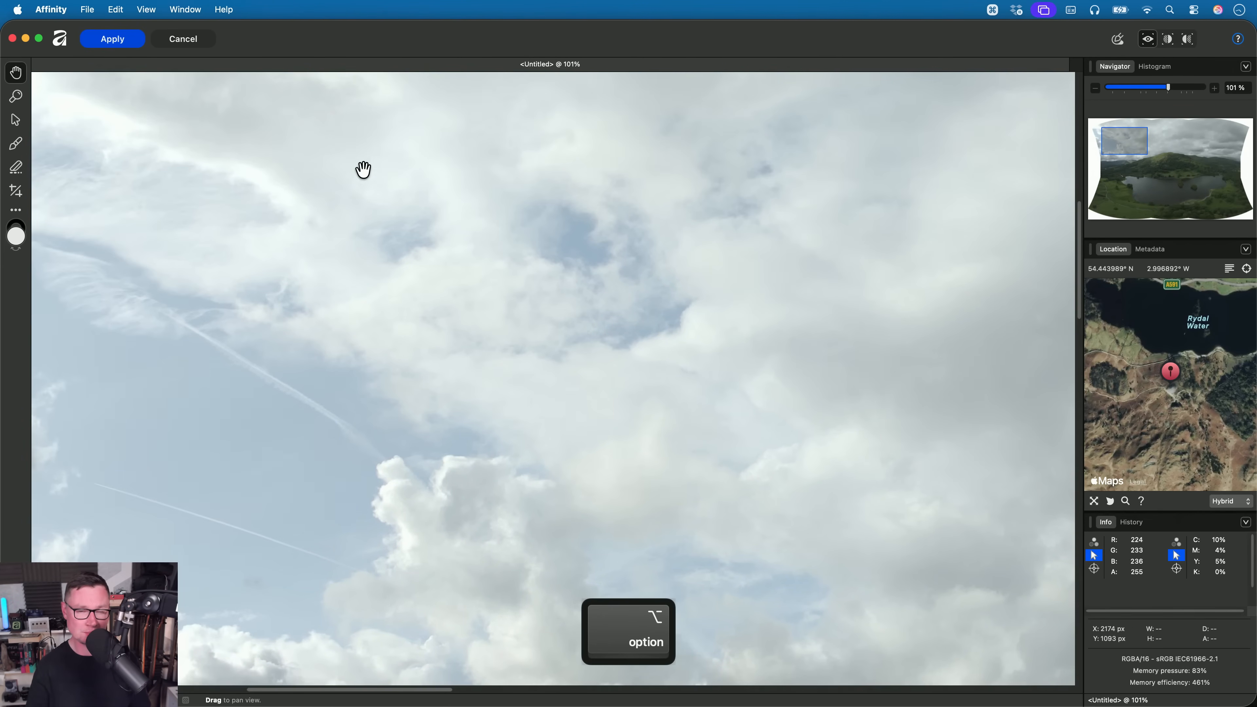
{"action": "scroll", "coordinate": [577, 350], "scroll_direction": "down", "scroll_amount": 5}
{"action": "scroll", "coordinate": [577, 350], "scroll_direction": "right", "scroll_amount": 5}
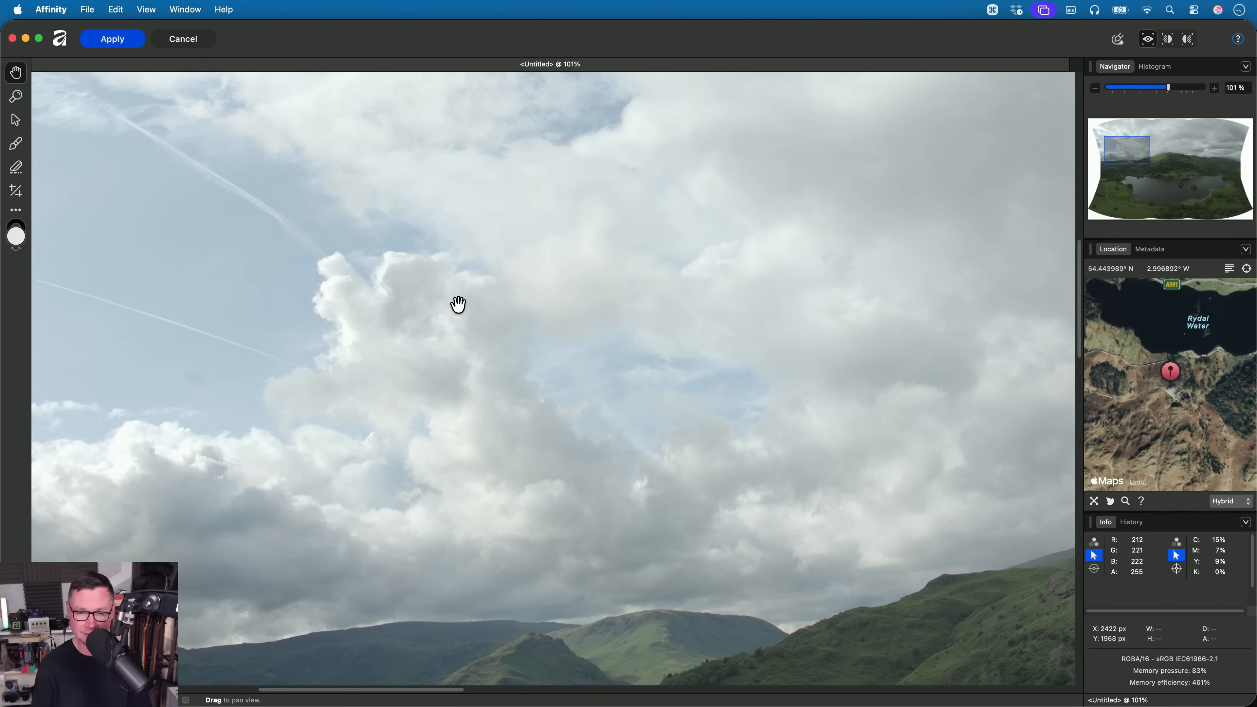
{"action": "key", "text": "super+0"}
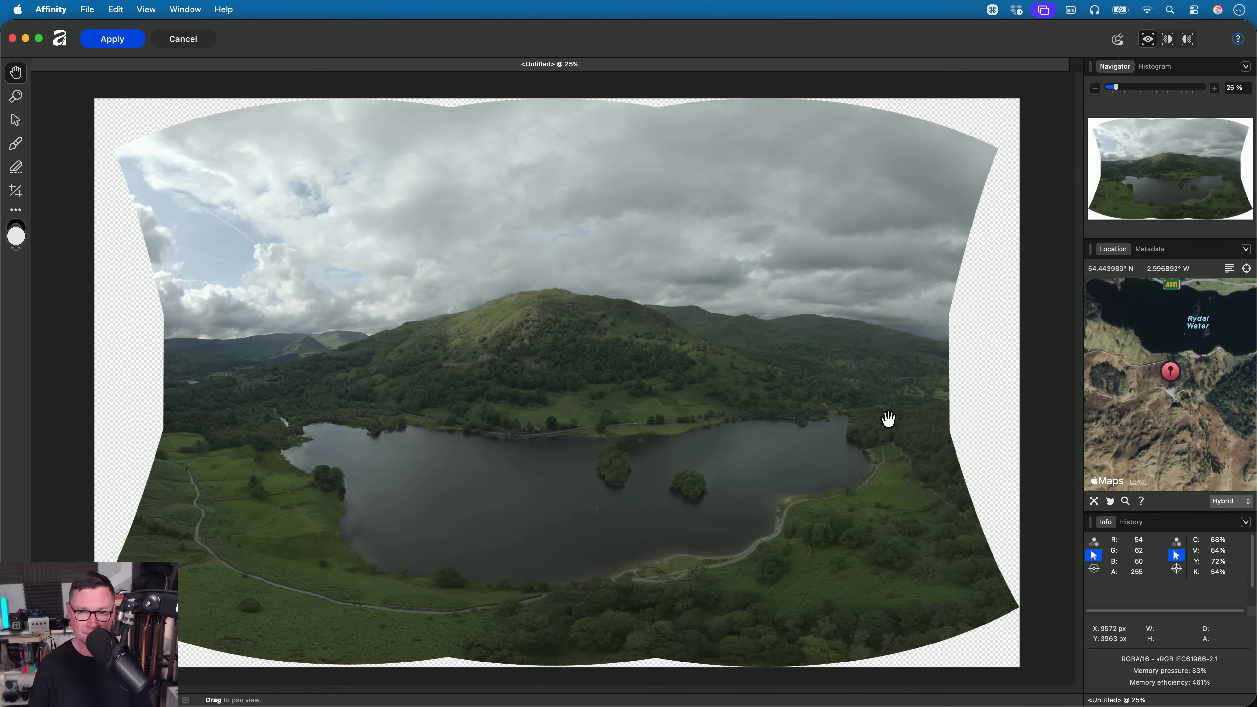
- Alternate between the whole panoramas in Affinity Beta and Affinity, comparing their sky highlights and land shadows
{"action": "key", "text": "super+Tab"}
{"action": "key", "text": "super+Tab"}
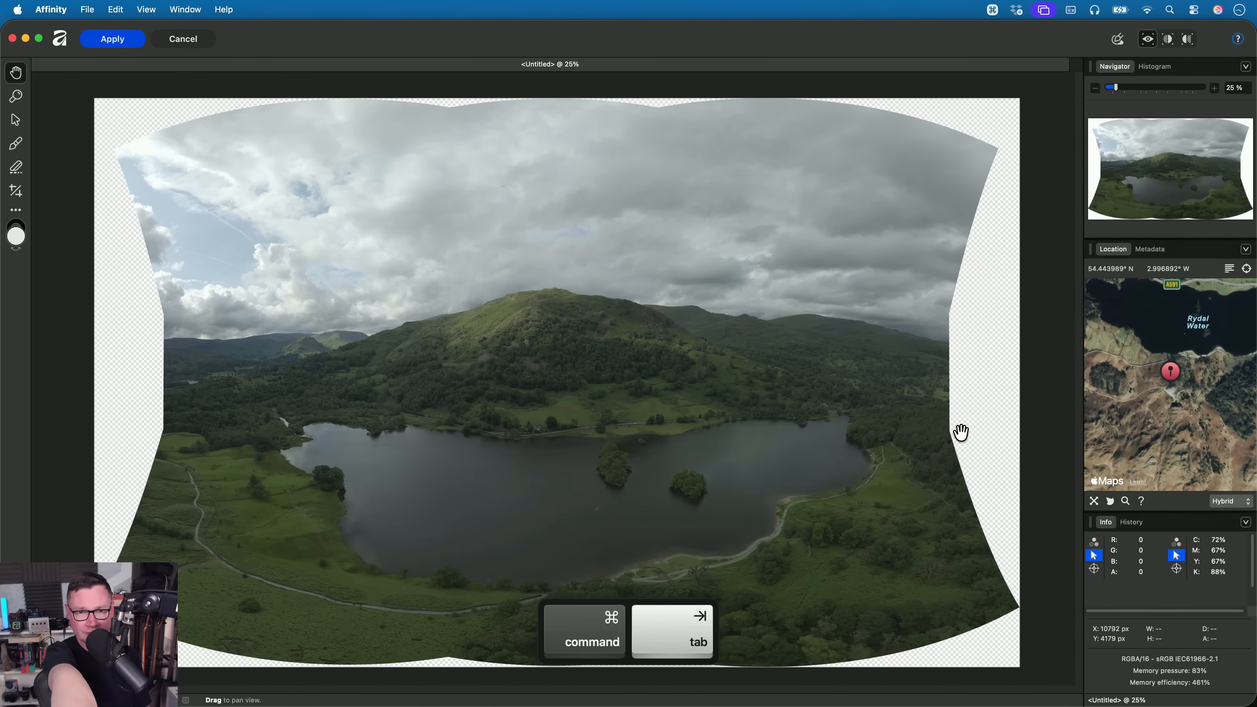
{"action": "key", "text": "super+Tab"}
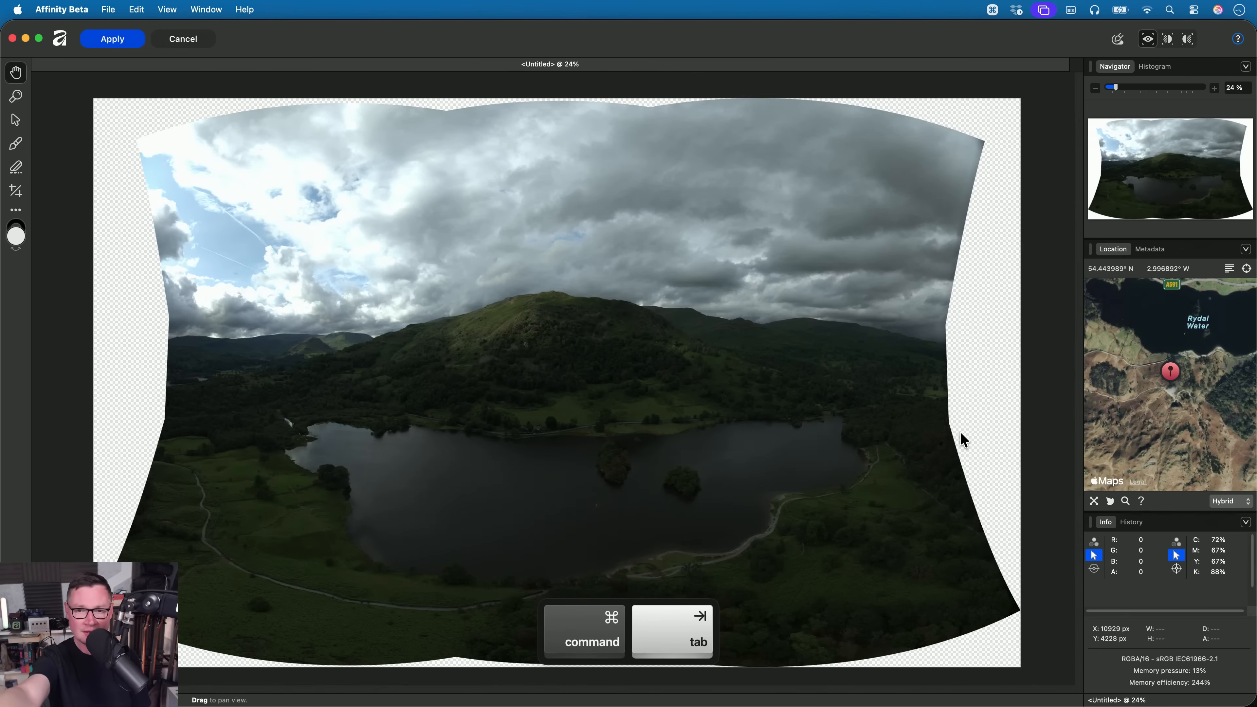
{"action": "key", "text": "super+Tab"}
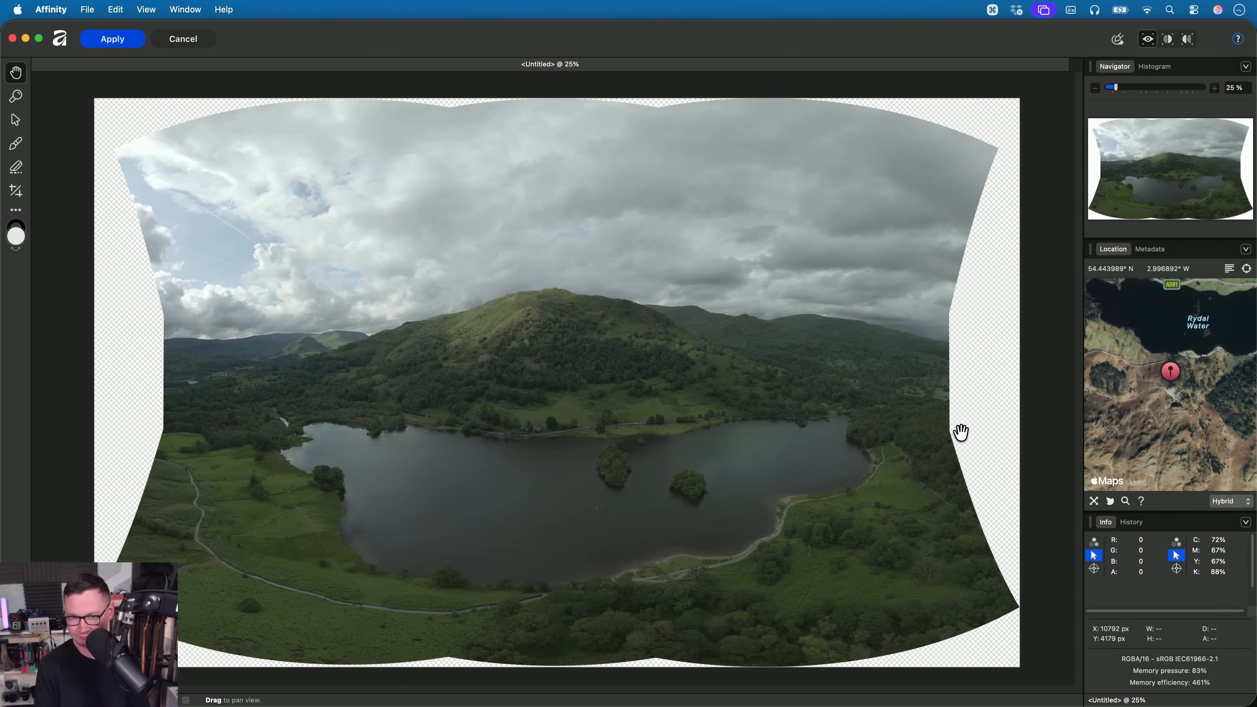
{"action": "key", "text": "super+Tab"}
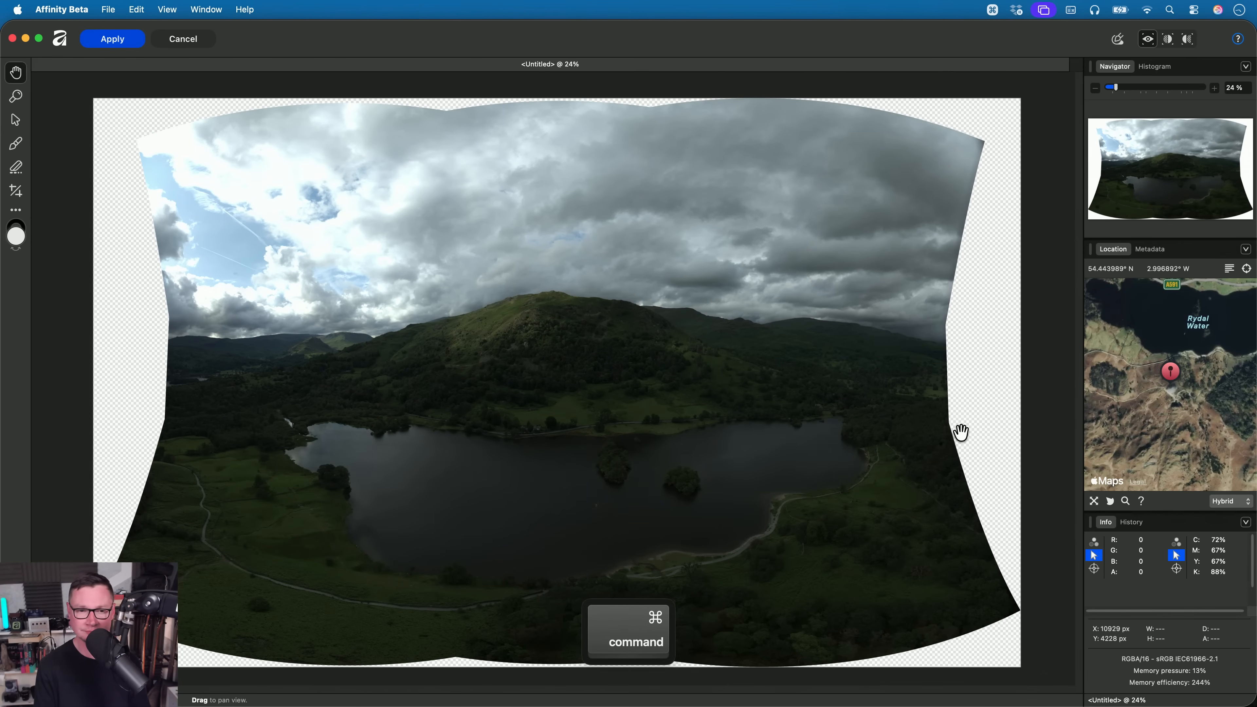
{"action": "key", "text": "super+Tab"}
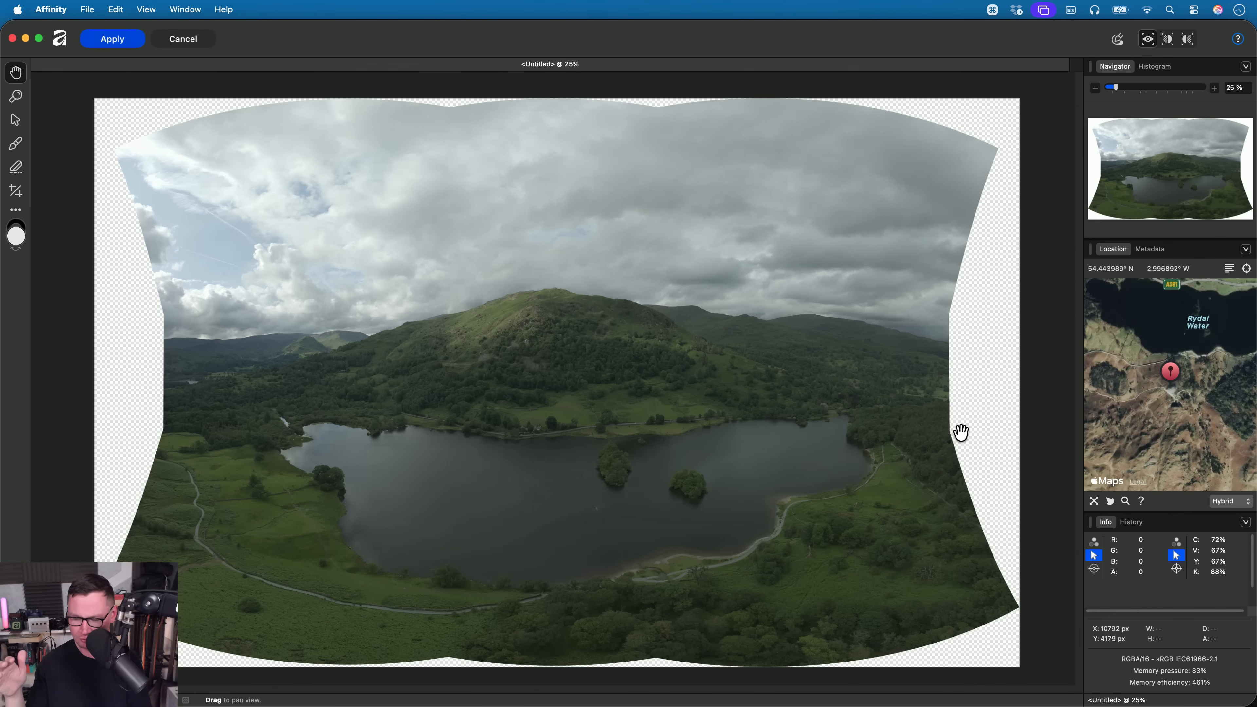
{"action": "key", "text": "super+Tab"}
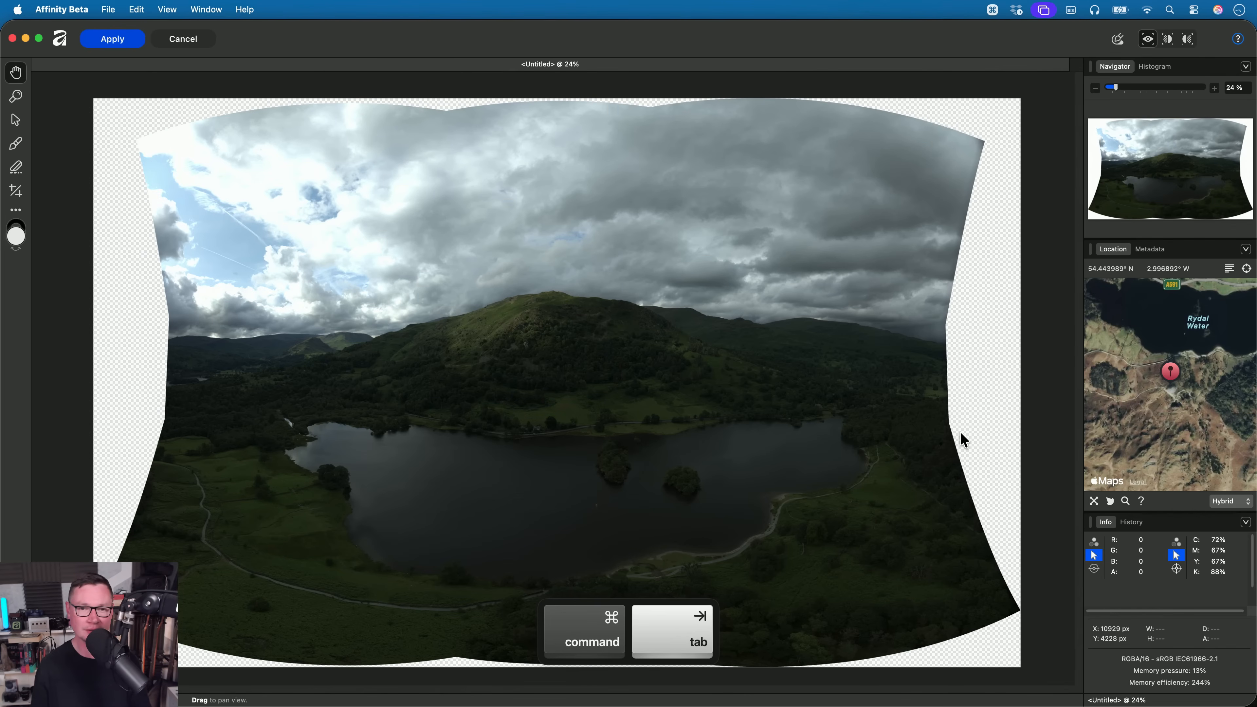
- Switch to Finder, preview Ulverston.af in the 01. Live Tone Blend Group folder, and return to Affinity Beta
{"action": "left_click", "coordinate": [685, 370]}
{"action": "left_click", "coordinate": [358, 118]}
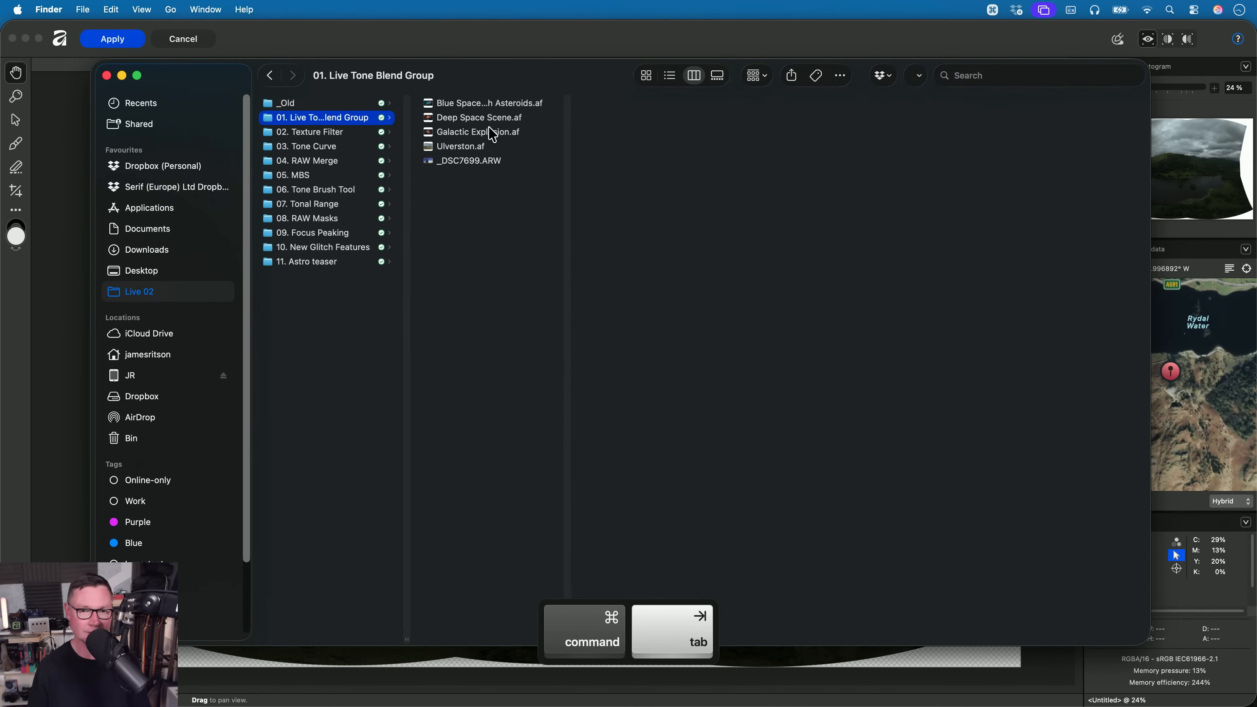
{"action": "left_click", "coordinate": [489, 131]}
{"action": "key", "text": "Down"}
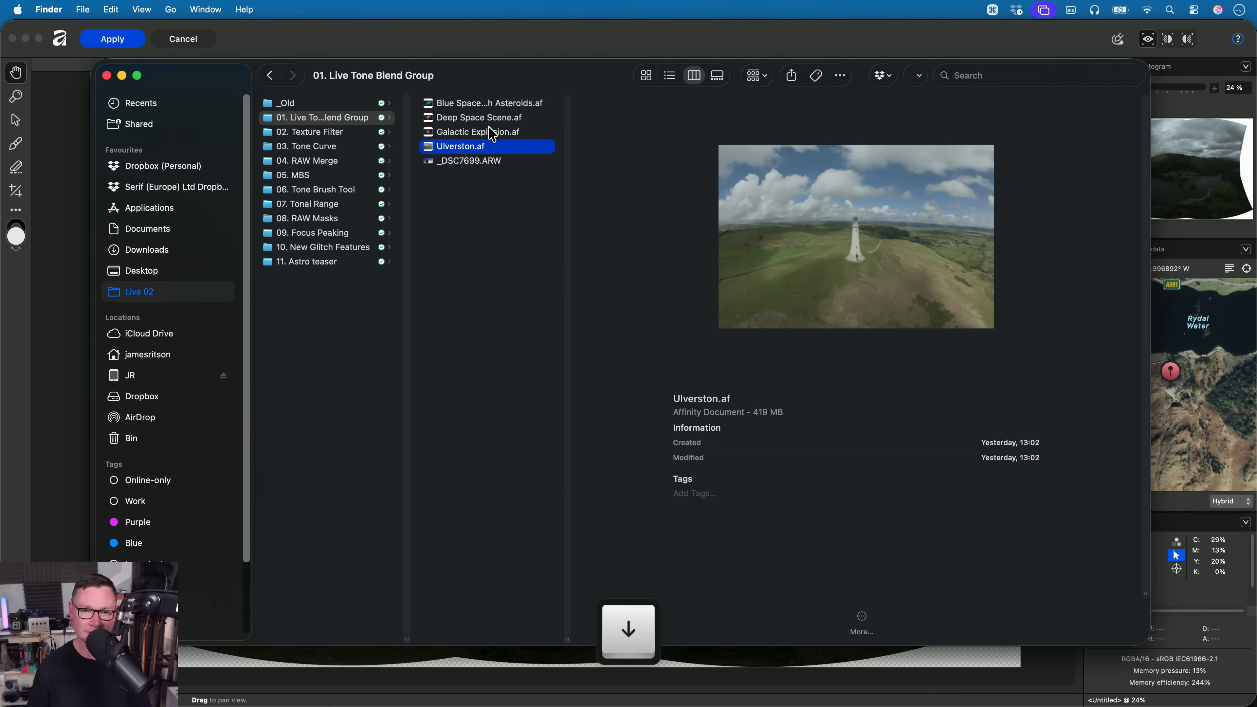
{"action": "key", "text": "space"}
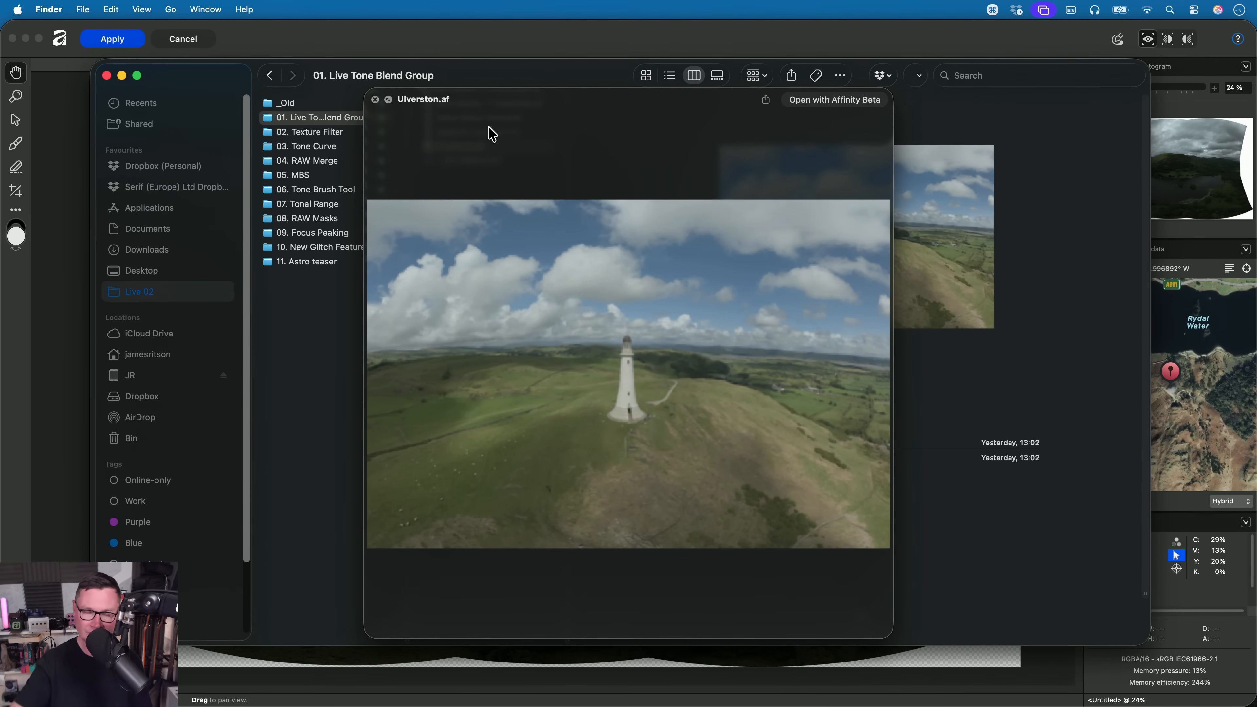
{"action": "key", "text": "space"}
{"action": "key", "text": "super+Tab"}
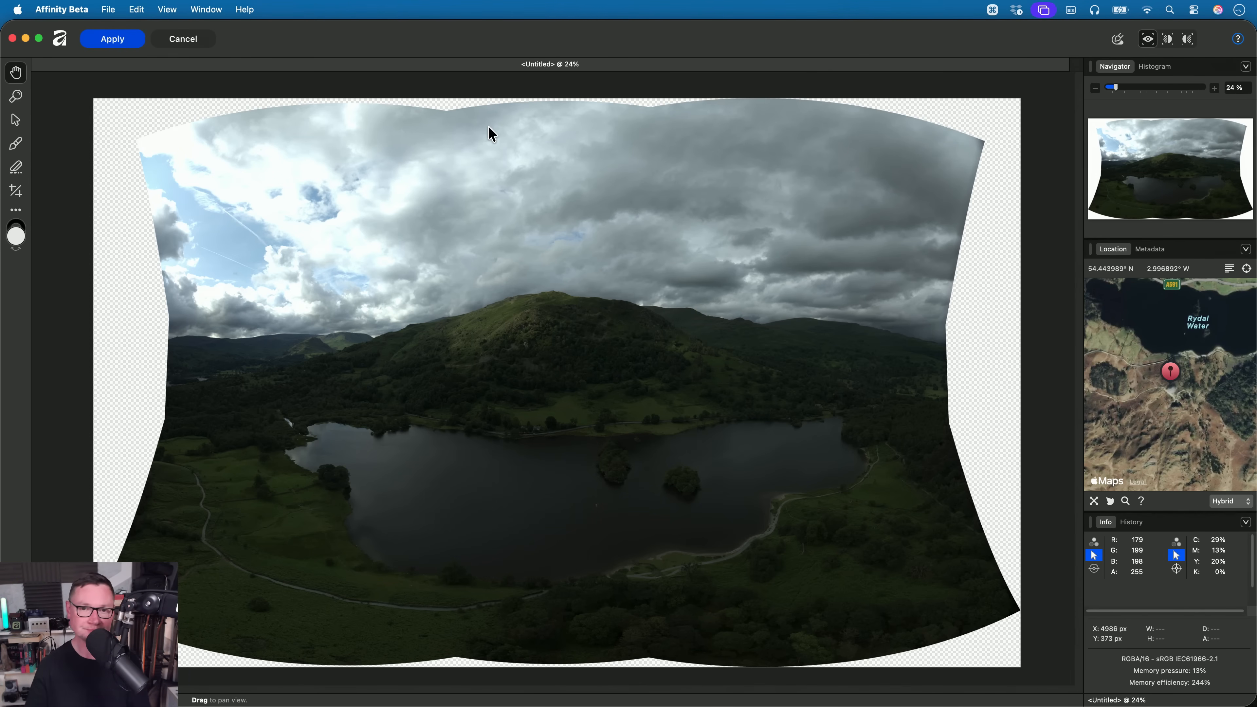
- Cancel the panorama's RAW development in Affinity and close its document without saving, and quit Affinity Beta
{"action": "key", "text": "super+Tab"}
{"action": "key", "text": "super+Tab"}
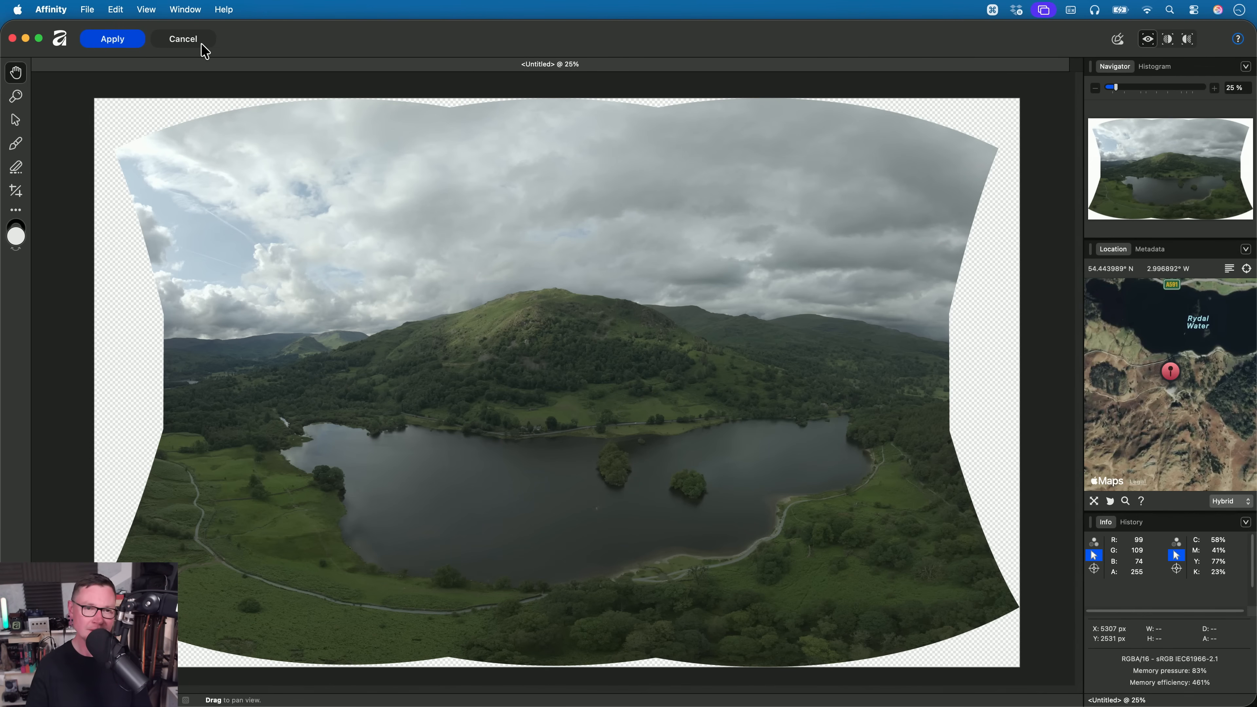
{"action": "left_click", "coordinate": [190, 42]}
{"action": "left_click", "coordinate": [659, 284]}
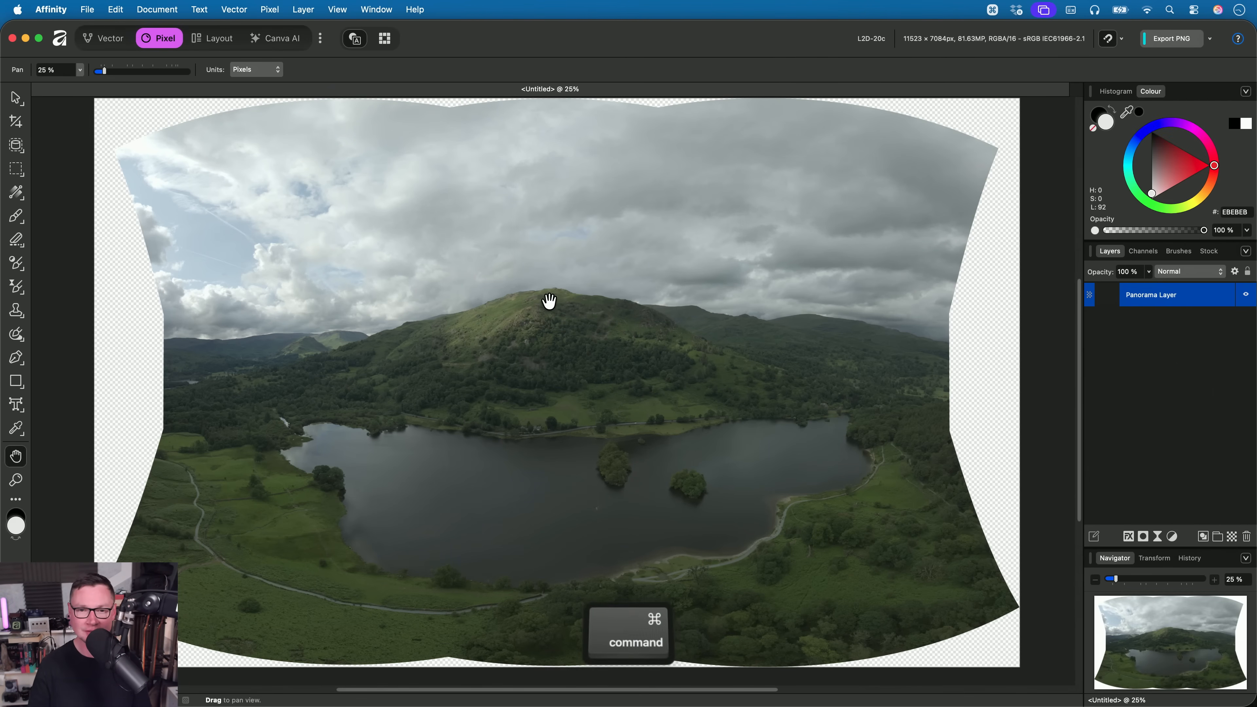
{"action": "key", "text": "super+w"}
{"action": "key", "text": "super+Tab"}
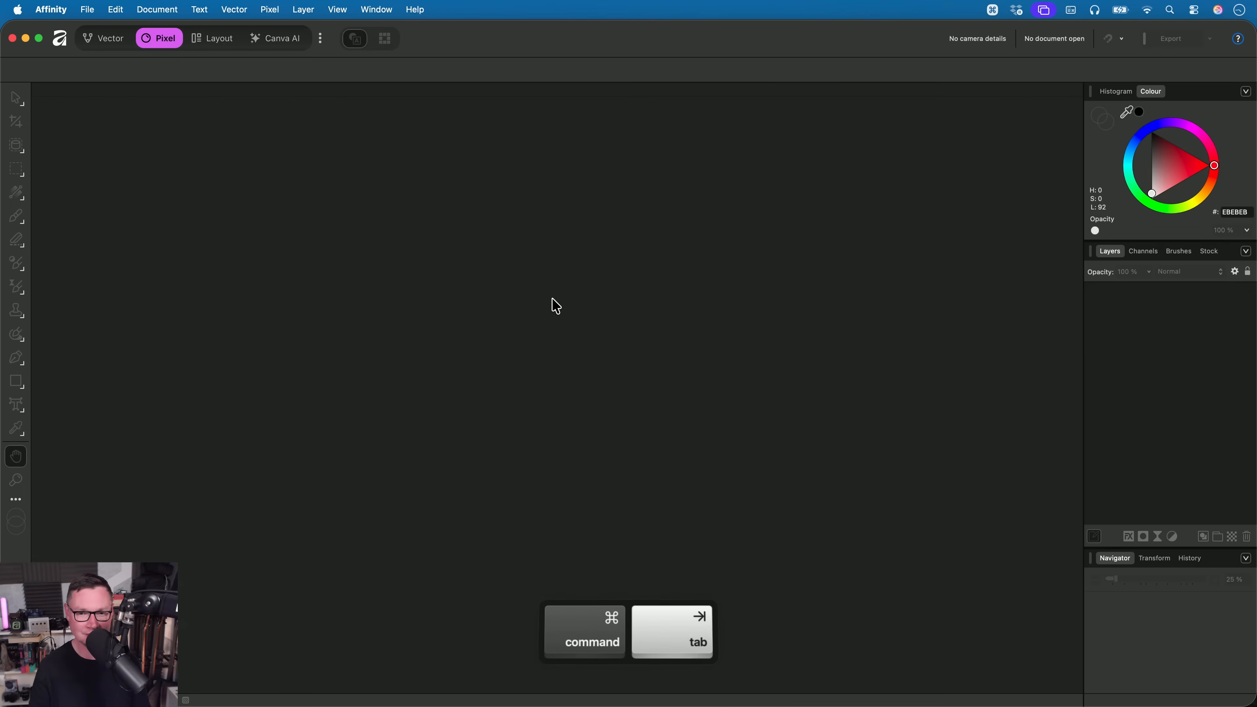
- Switch to Finder and select _1030962.af in the 05. MBS folder
{"action": "key", "text": "super+Tab"}
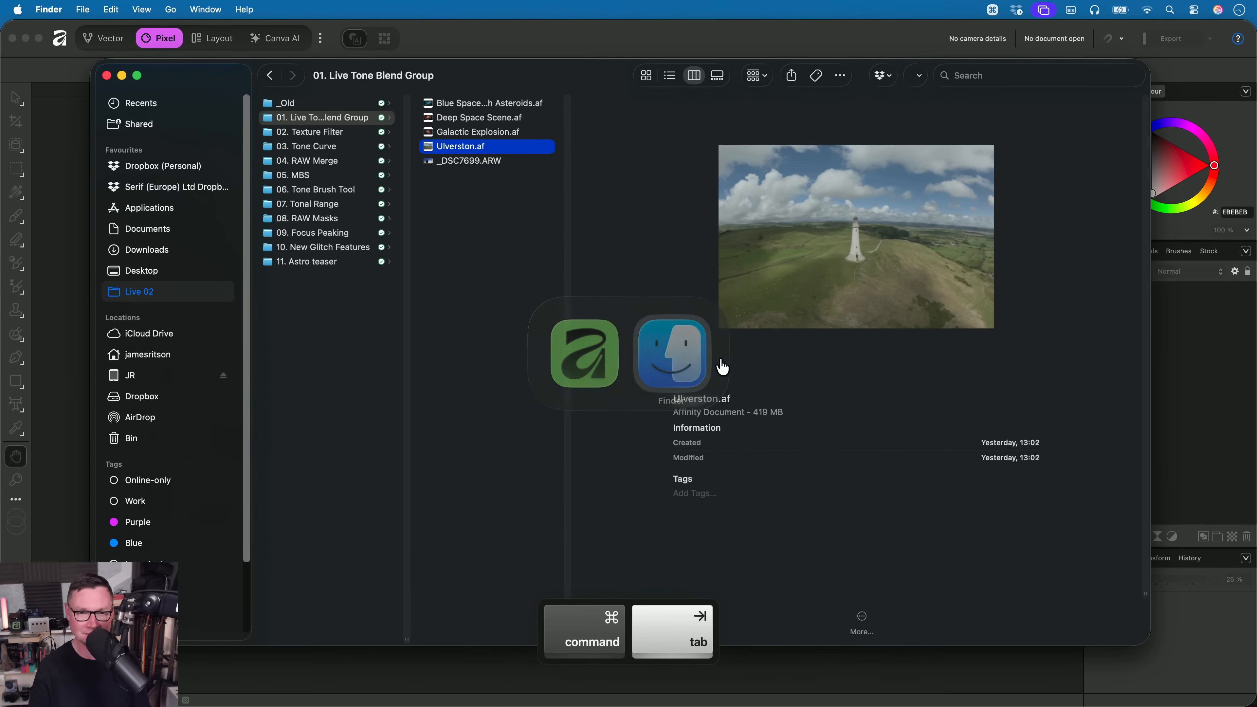
{"action": "key", "text": "Left"}
{"action": "key", "text": "Down"}
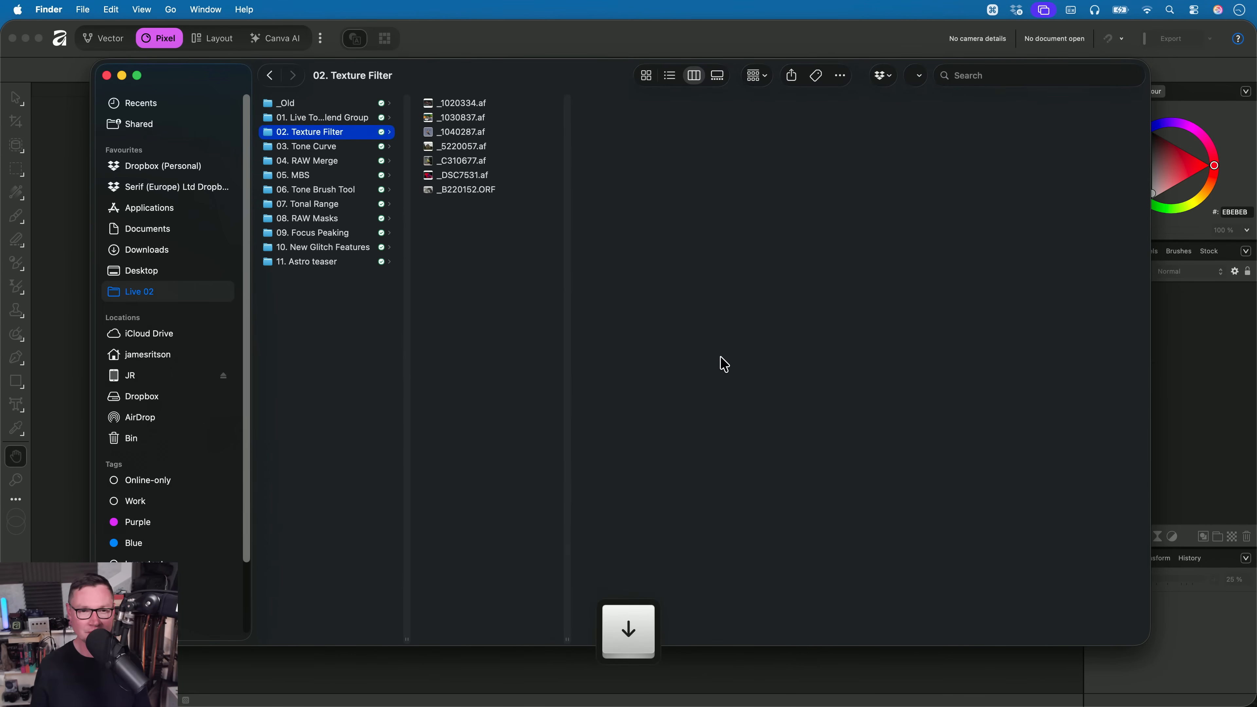
{"action": "key", "text": "Down"}
{"action": "key", "text": "Down"}
{"action": "key", "text": "Down"}
{"action": "key", "text": "Right"}
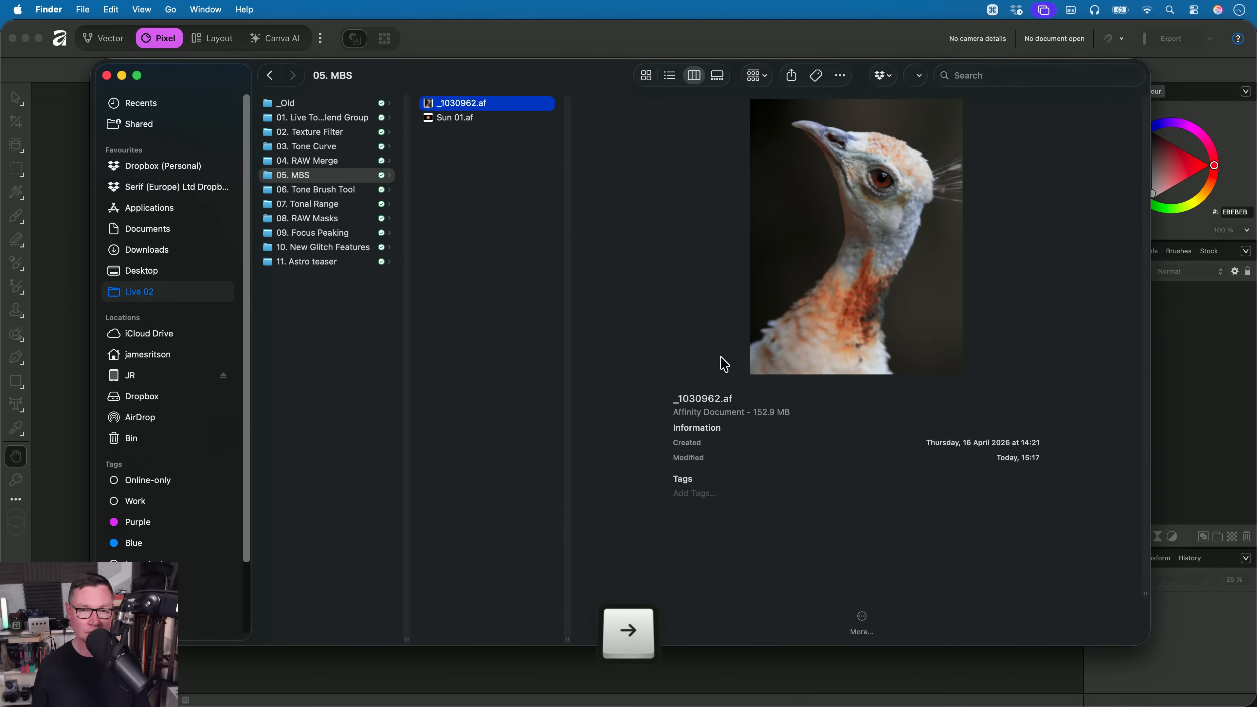
- Open Sun 01.af from the 05. MBS folder in Affinity
{"action": "key", "text": "Down"}
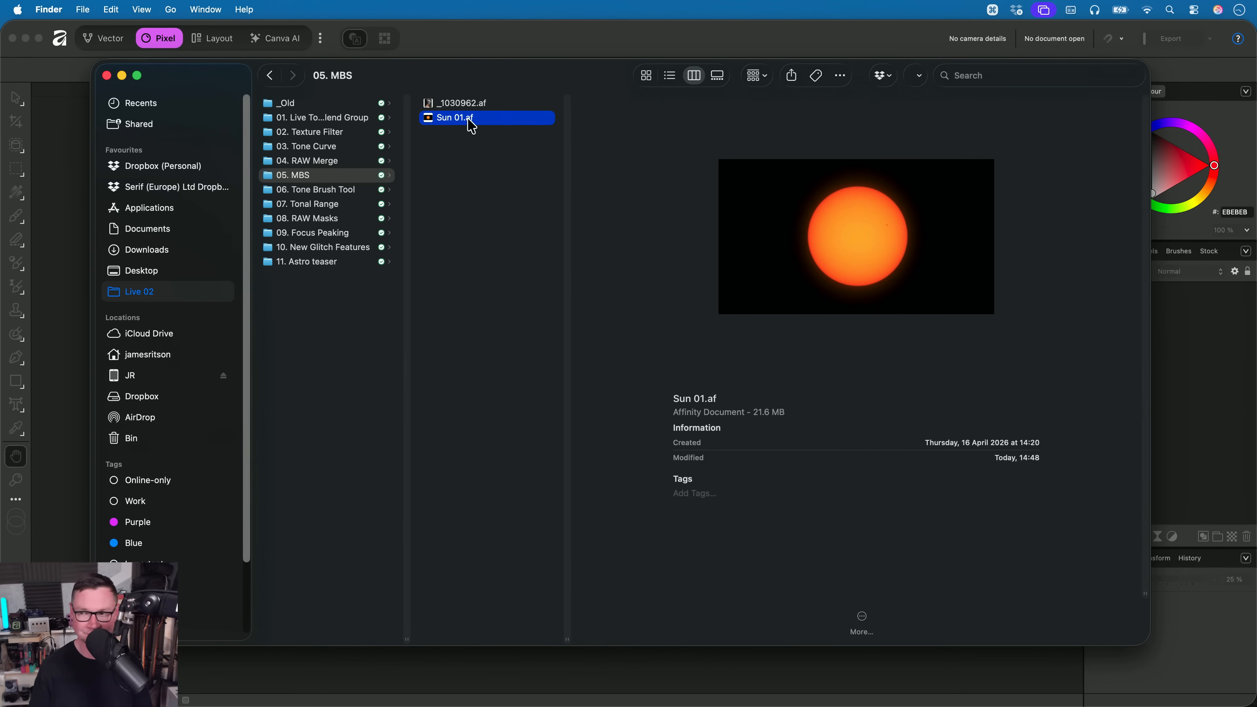
{"action": "key", "text": "super+Tab"}
{"action": "left_click_drag", "start_coordinate": [471, 126], "coordinate": [608, 343]}
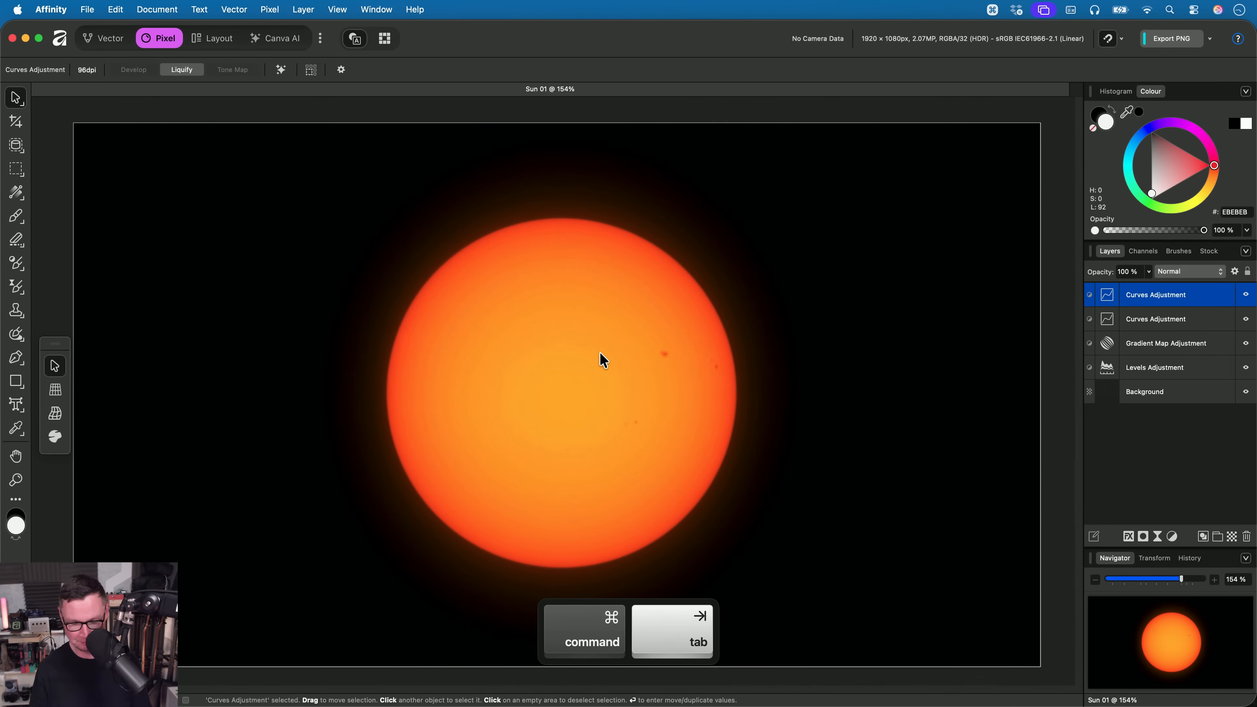
{"action": "key", "text": "h"}
{"action": "scroll", "coordinate": [600, 362], "scroll_direction": "up", "scroll_amount": 5}
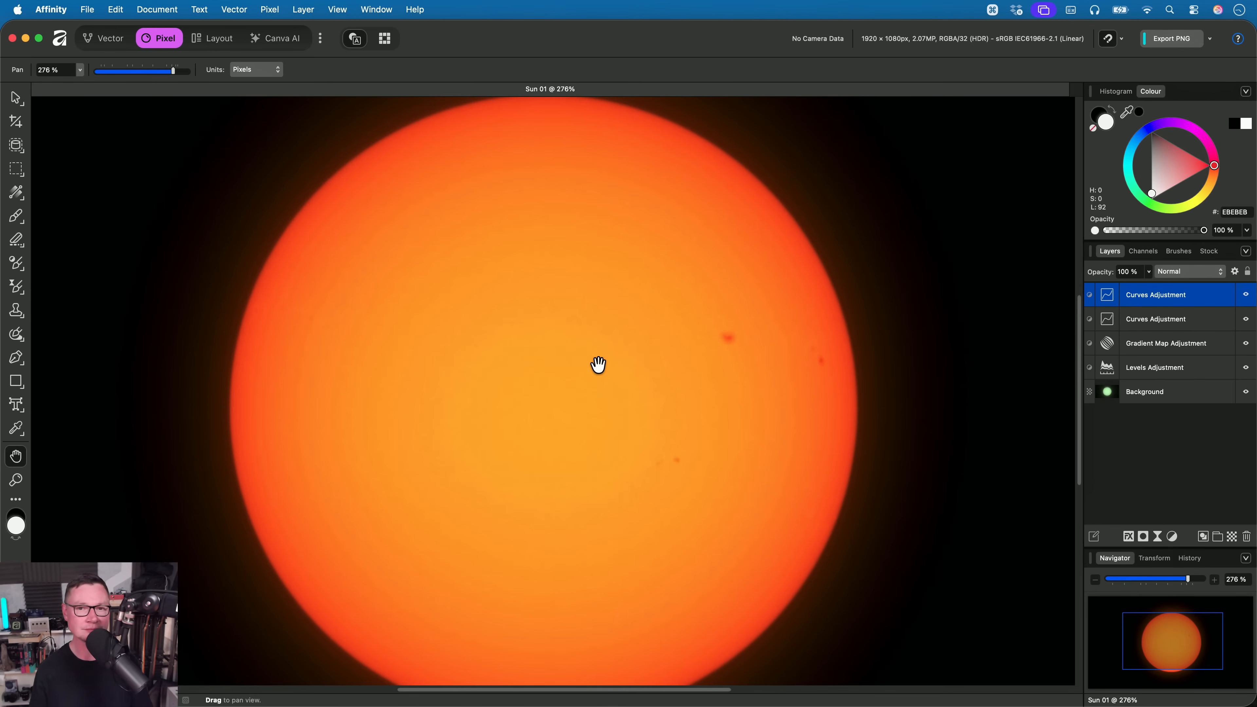
{"action": "left_click", "coordinate": [267, 10]}
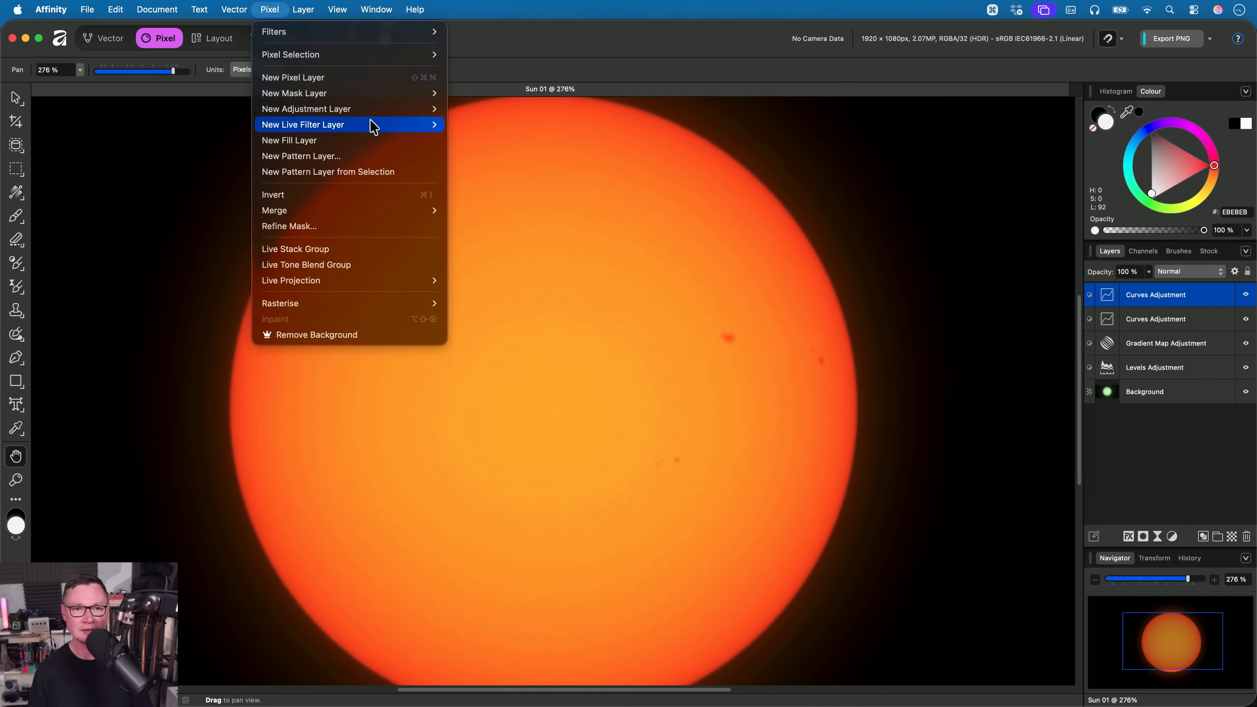
{"action": "mouse_move", "coordinate": [371, 124]}
{"action": "mouse_move", "coordinate": [468, 141]}
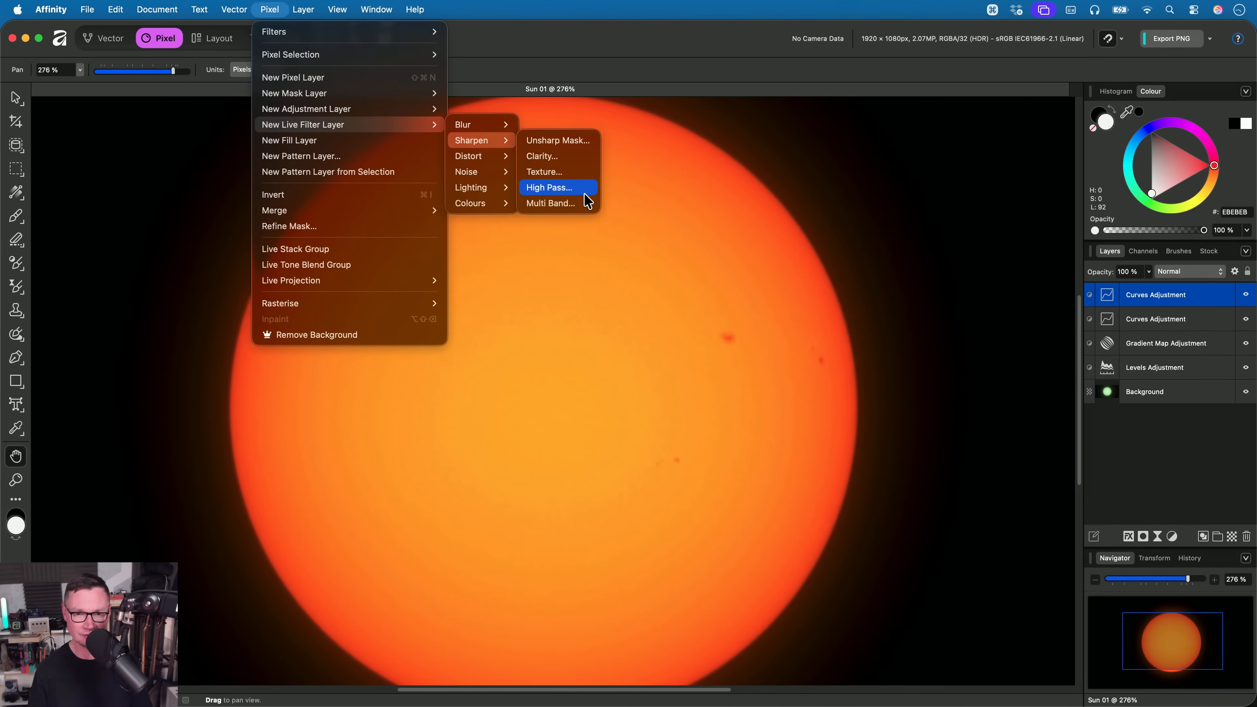
{"action": "left_click", "coordinate": [651, 312]}
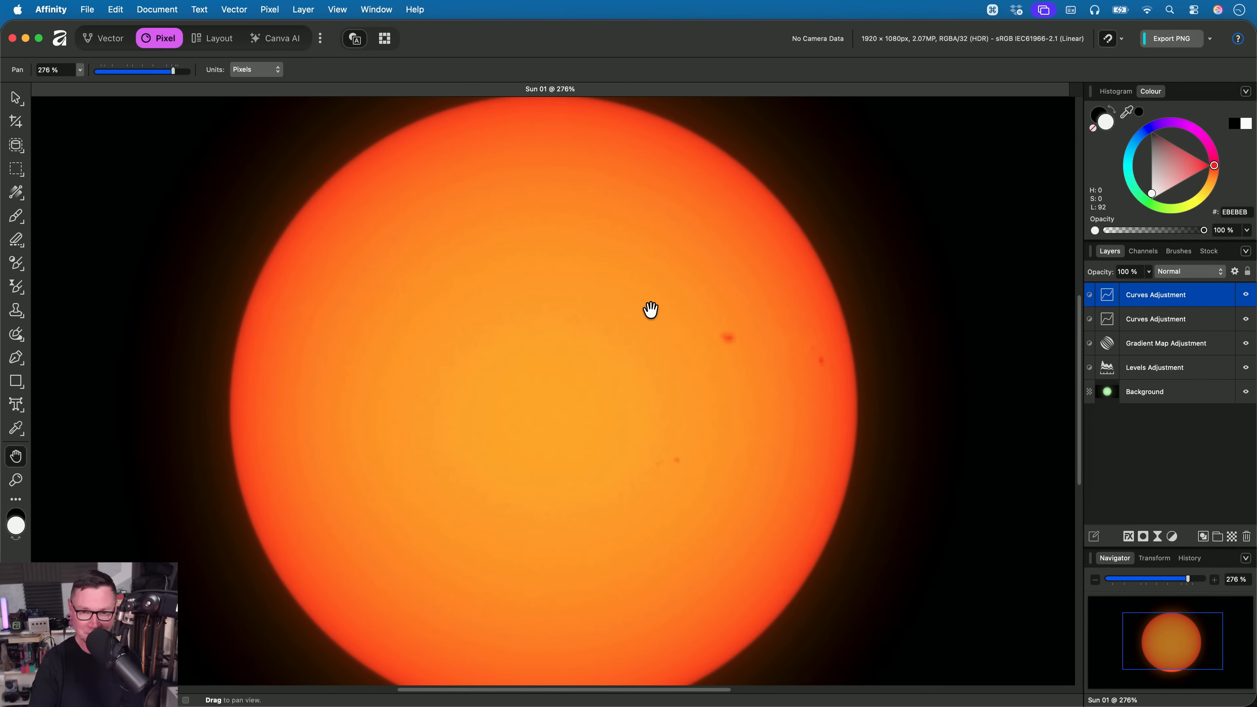
- Select the sun's disc on the Background layer using object selection
{"action": "scroll", "coordinate": [643, 302], "scroll_direction": "down", "scroll_amount": 1}
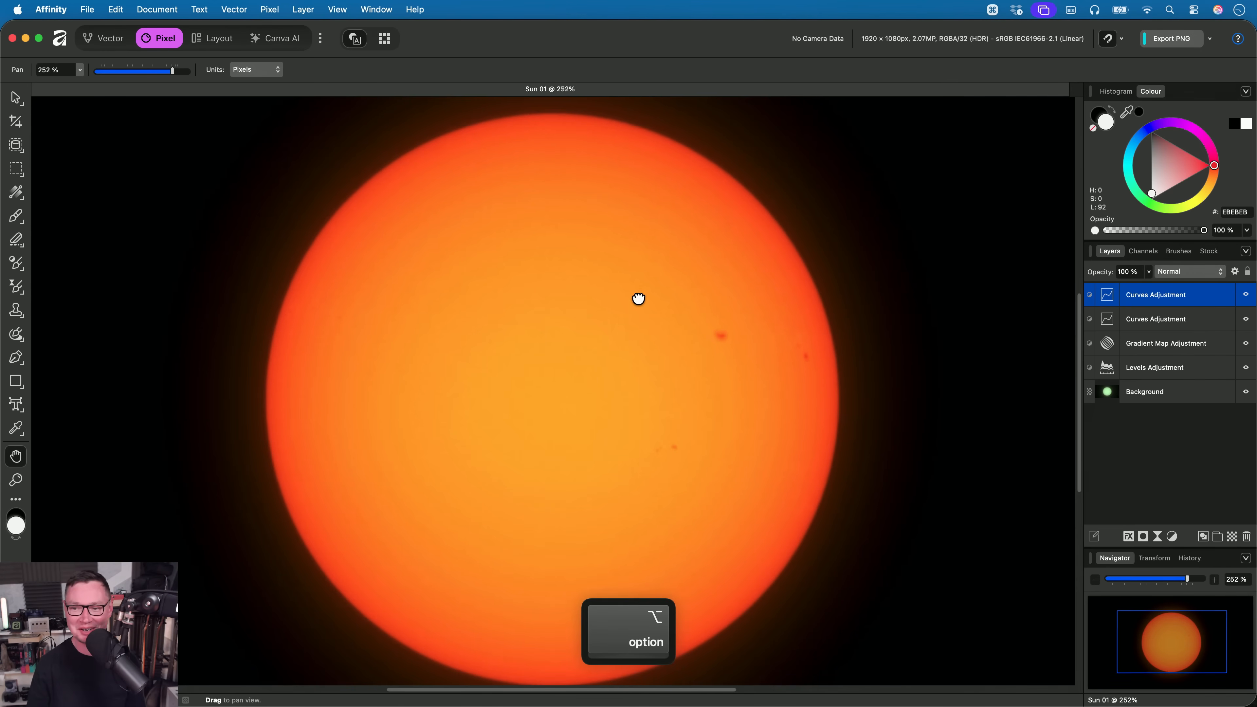
{"action": "left_click", "coordinate": [1156, 391]}
{"action": "left_click", "coordinate": [18, 146]}
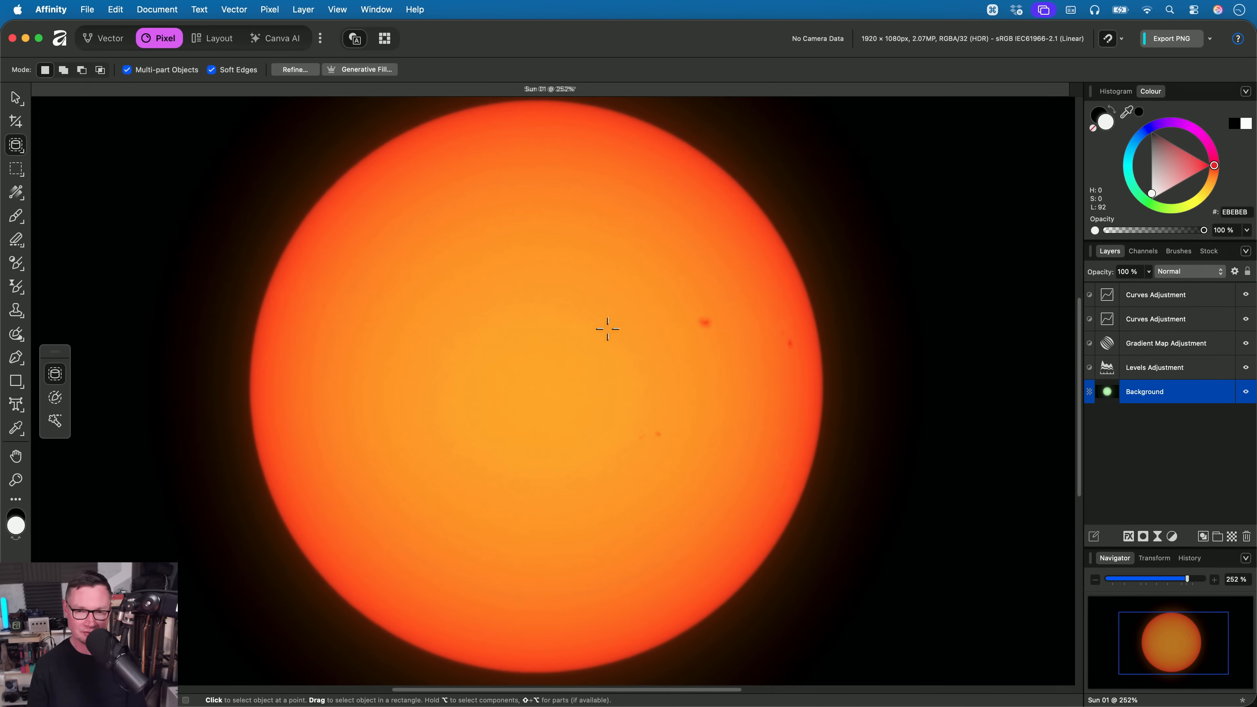
{"action": "left_click", "coordinate": [664, 325]}
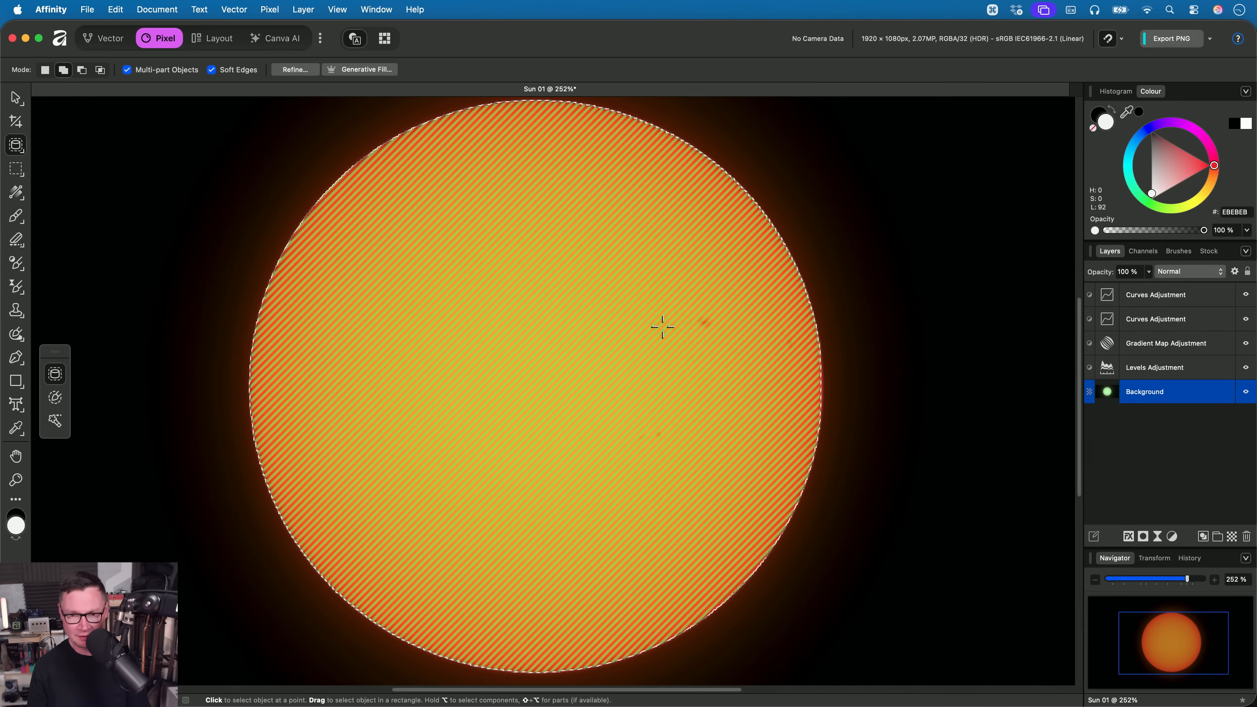
{"action": "key", "text": "h"}
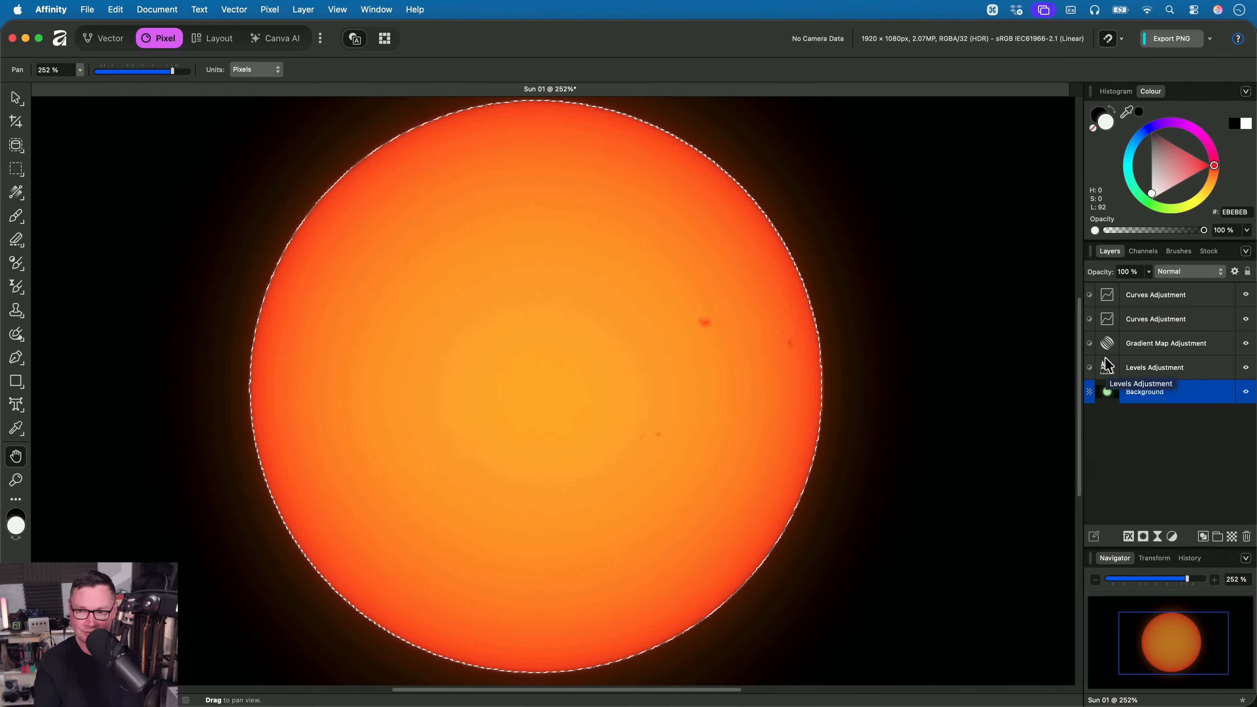
- Add a live Multi Band Sharpen filter above the top Curves Adjustment, masked to the sun selection, and deselect
{"action": "left_click", "coordinate": [1185, 295]}
{"action": "scroll", "coordinate": [620, 315], "scroll_direction": "up", "scroll_amount": 2}
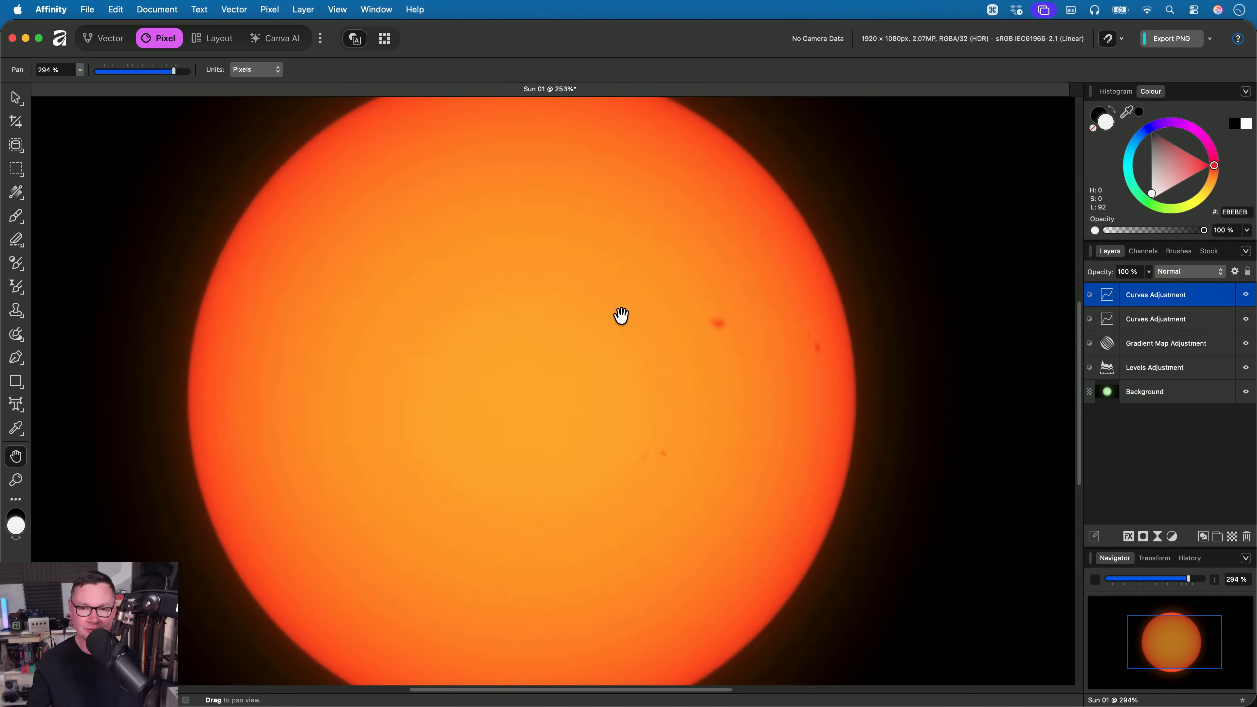
{"action": "scroll", "coordinate": [642, 355], "scroll_direction": "up", "scroll_amount": 1}
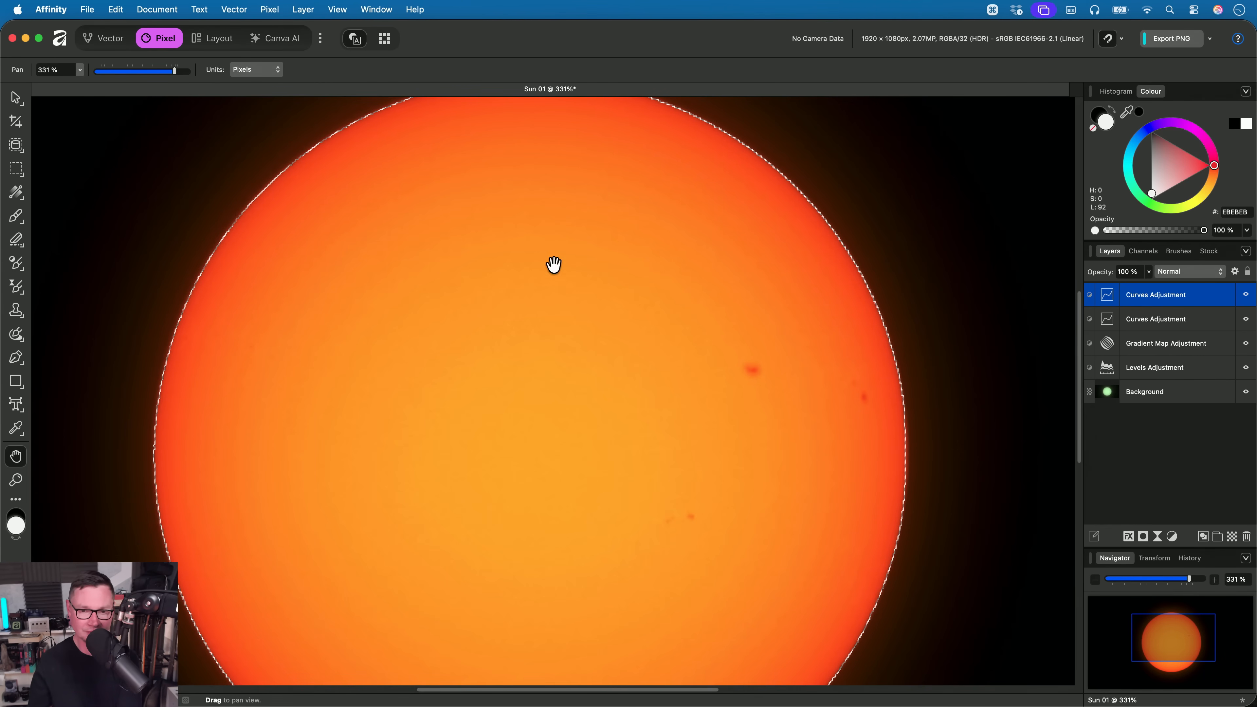
{"action": "left_click", "coordinate": [269, 9]}
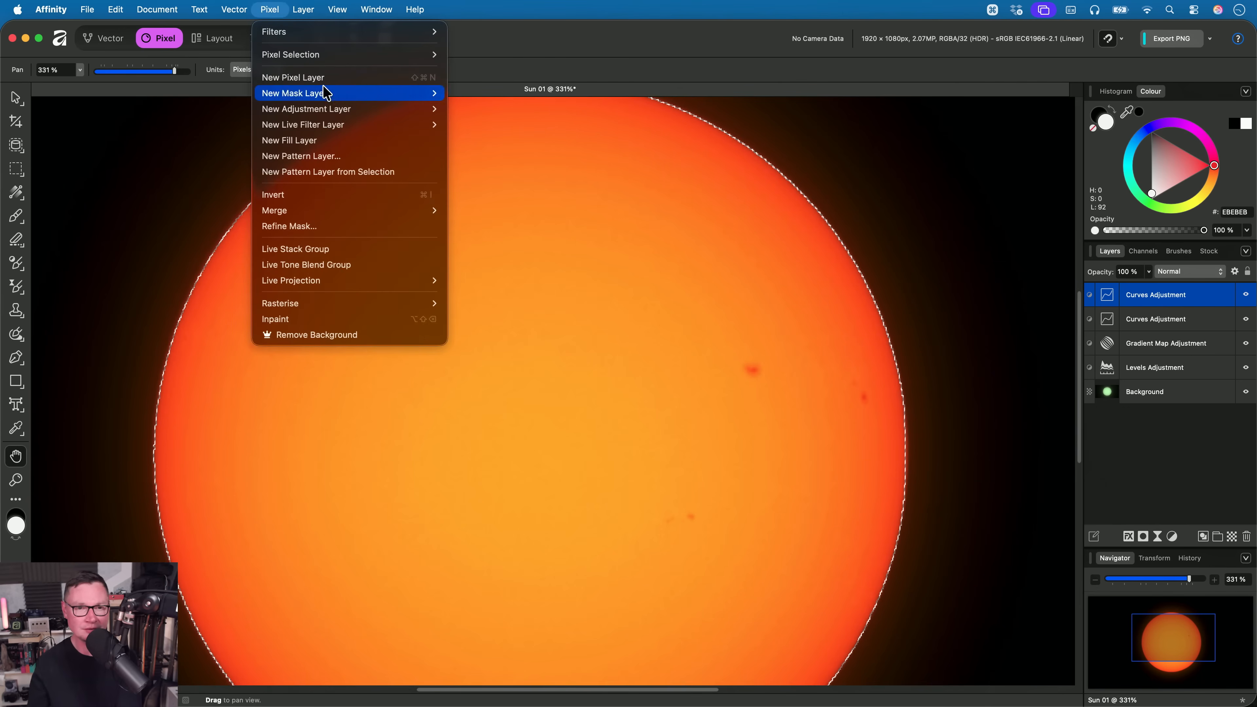
{"action": "mouse_move", "coordinate": [426, 125]}
{"action": "mouse_move", "coordinate": [492, 140]}
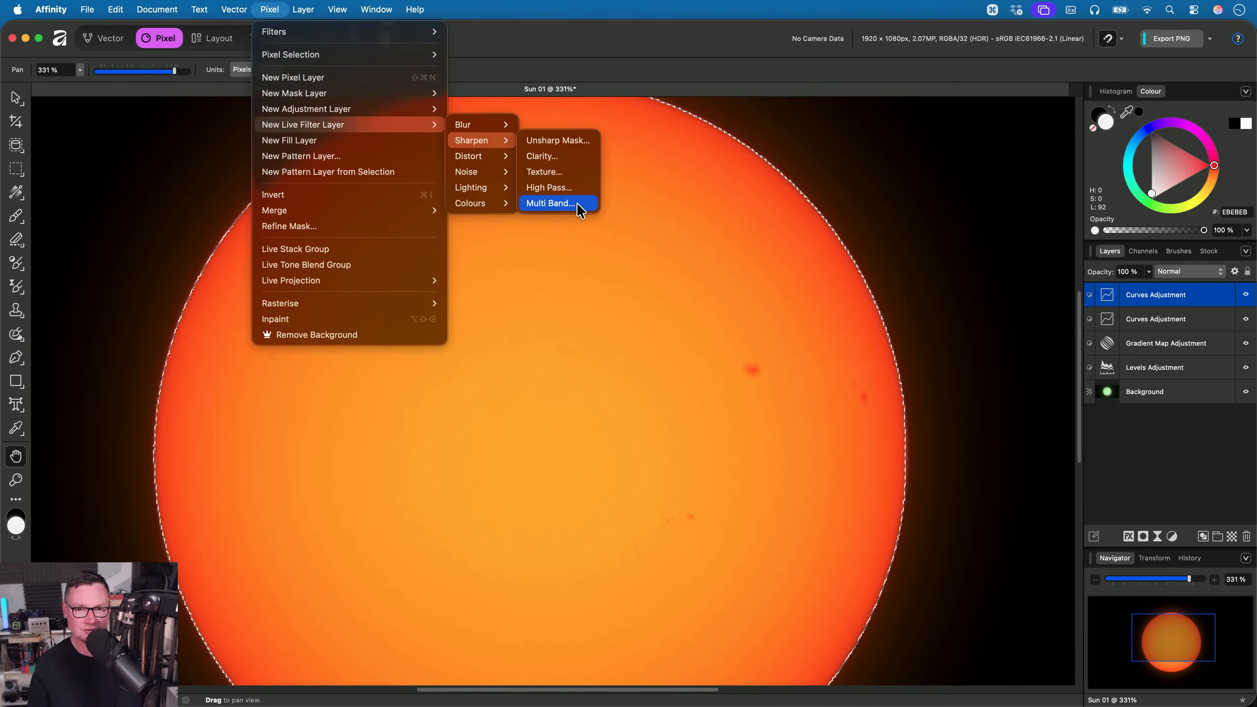
{"action": "left_click", "coordinate": [551, 203]}
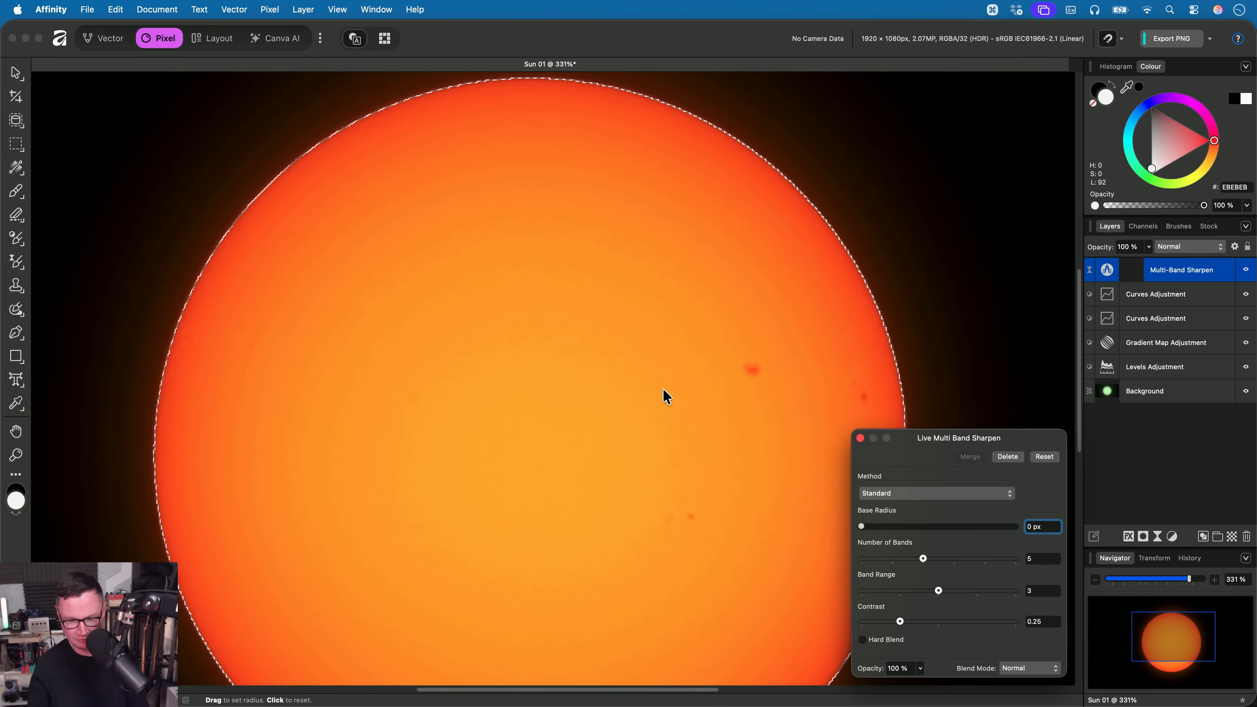
{"action": "key", "text": "super+d"}
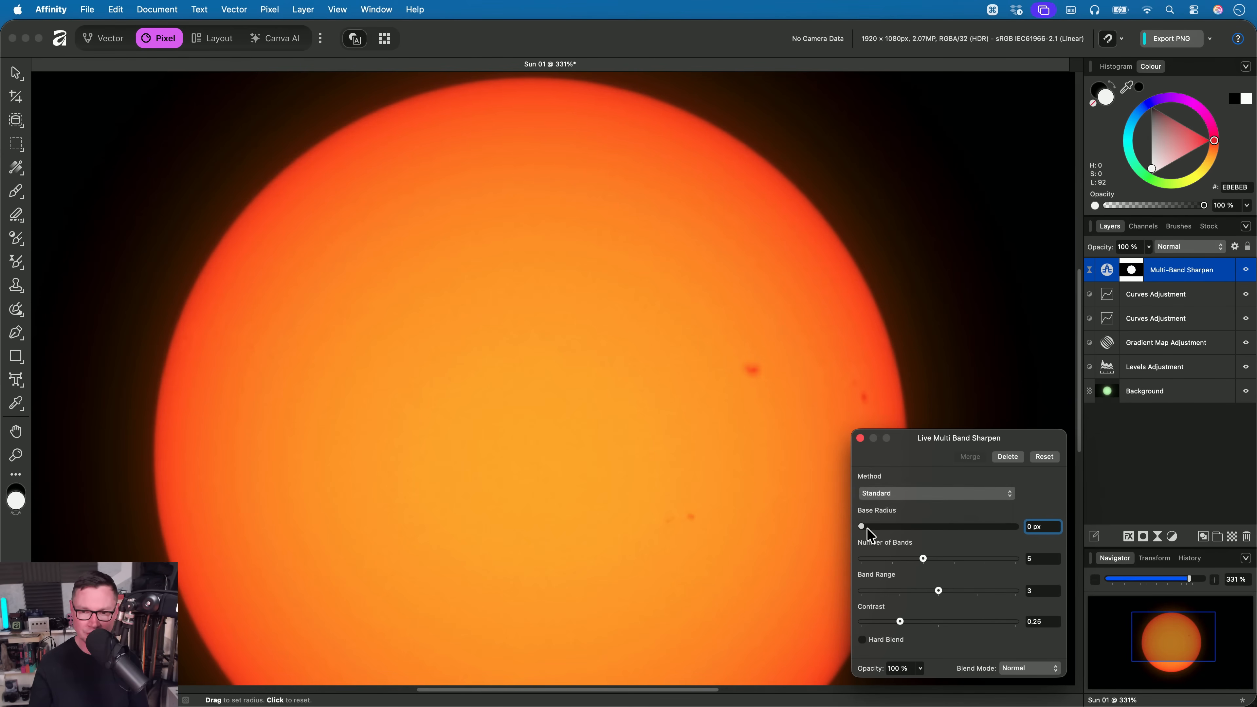
- Try a Base Radius of 2 px with the Standard sharpening method and inspect the sun's surface
{"action": "left_click_drag", "start_coordinate": [861, 527], "coordinate": [1089, 541]}
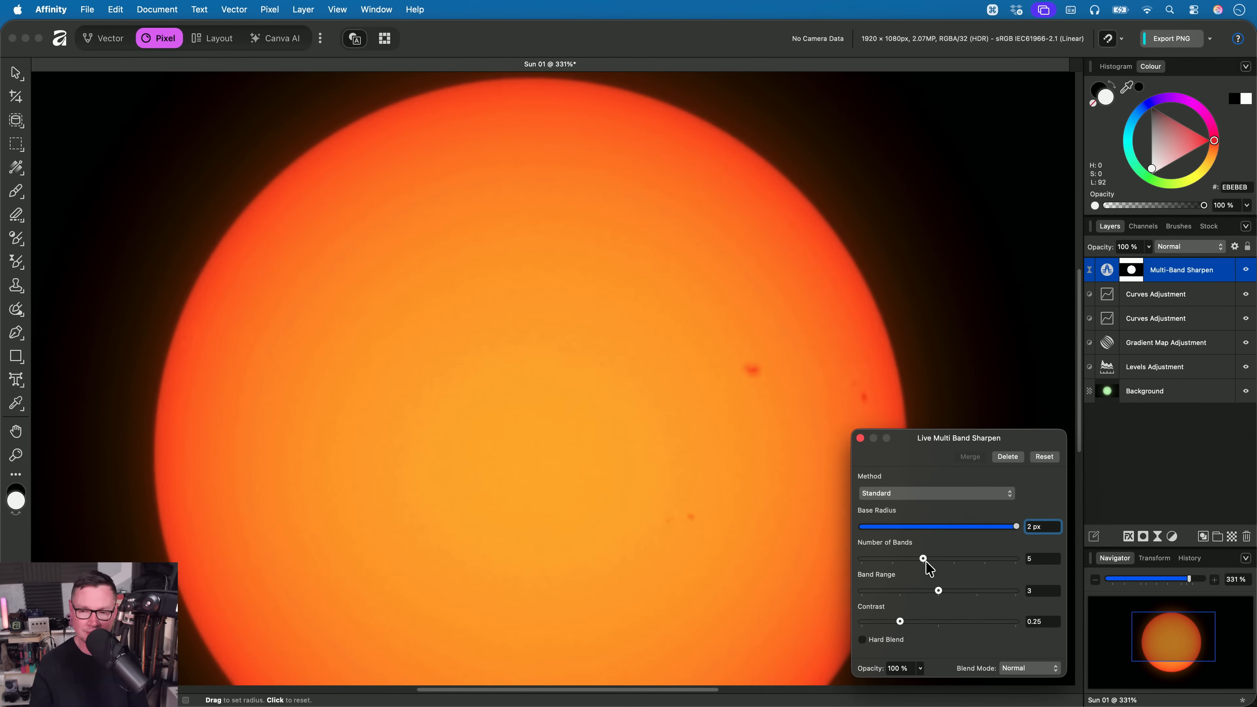
{"action": "scroll", "coordinate": [653, 428], "scroll_direction": "up", "scroll_amount": 4}
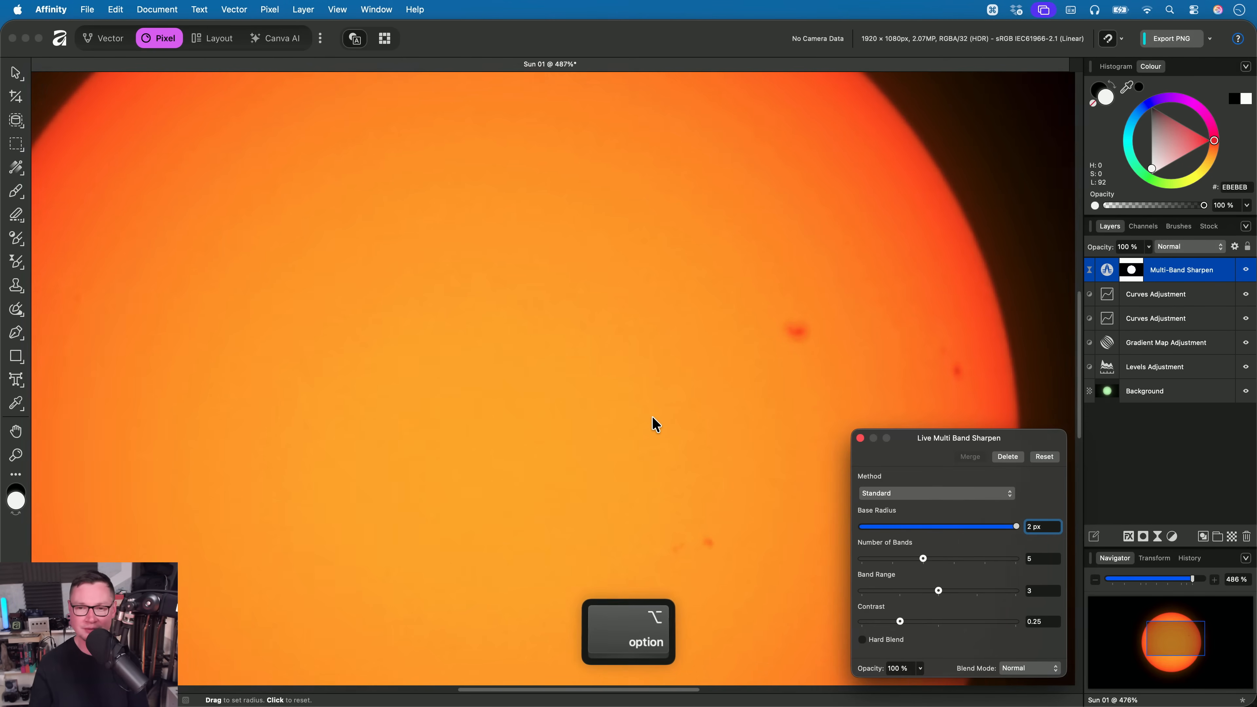
{"action": "scroll", "coordinate": [655, 419], "scroll_direction": "down", "scroll_amount": 4}
- Set the sharpening to Fine Detail with Base Radius 1 px, Number of Bands 5, Band Range 5, Contrast 1 and Hard Blend enabled
{"action": "left_click", "coordinate": [942, 493]}
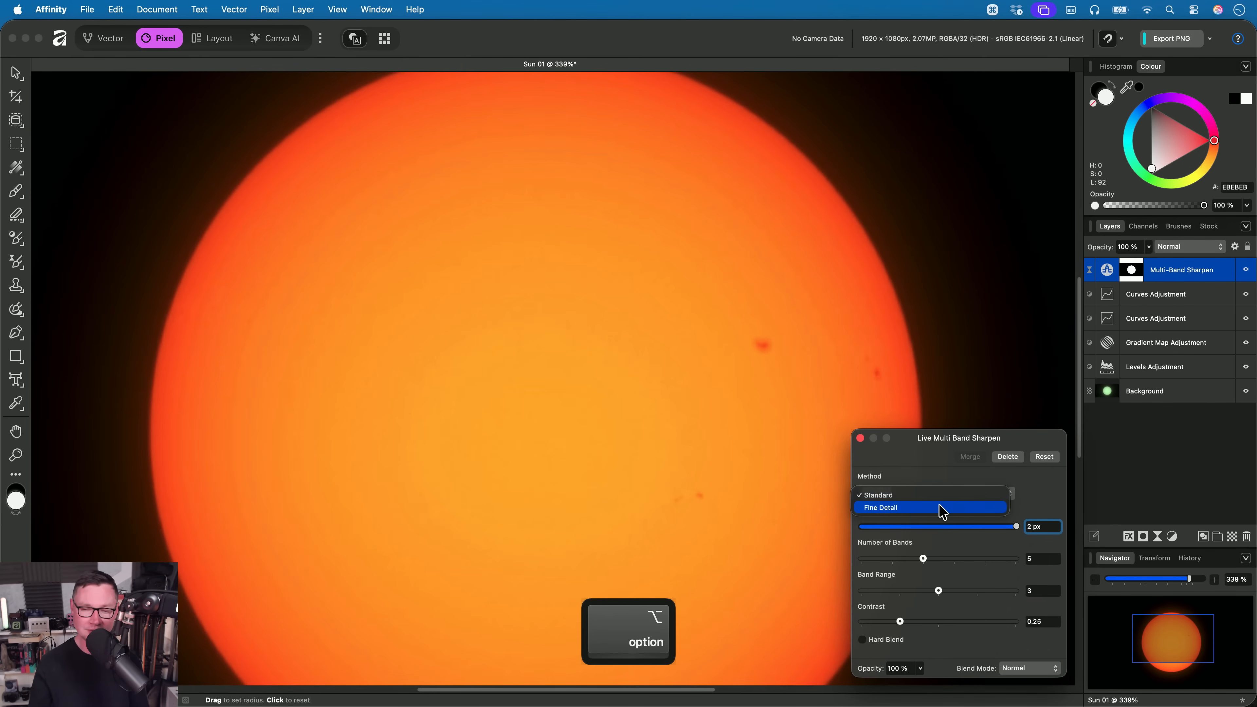
{"action": "left_click", "coordinate": [930, 507]}
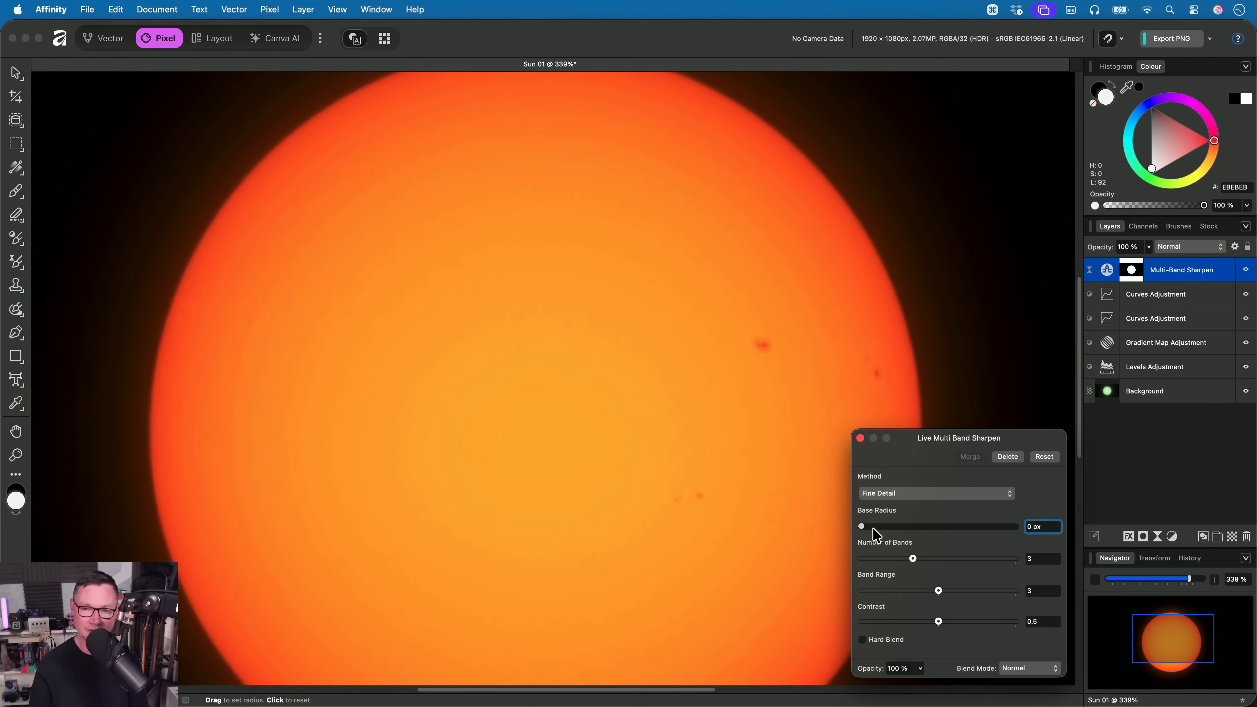
{"action": "left_click_drag", "start_coordinate": [864, 529], "coordinate": [1016, 527]}
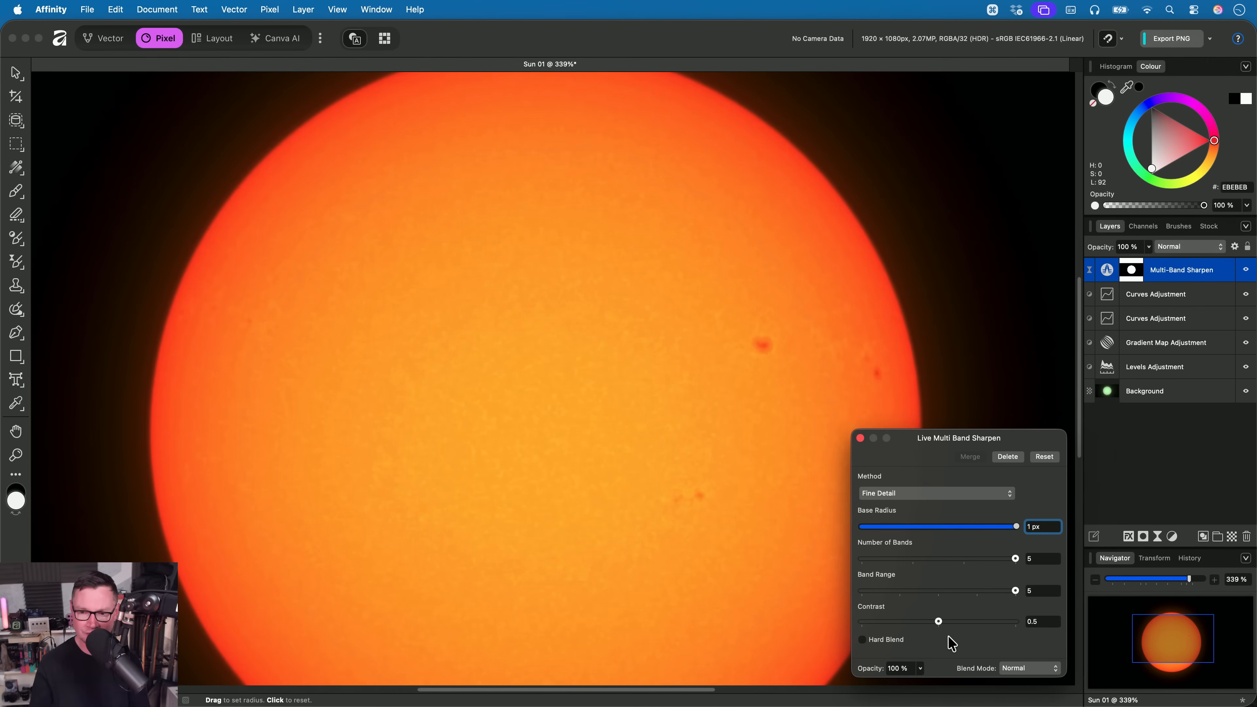
{"action": "left_click_drag", "start_coordinate": [938, 622], "coordinate": [1038, 627]}
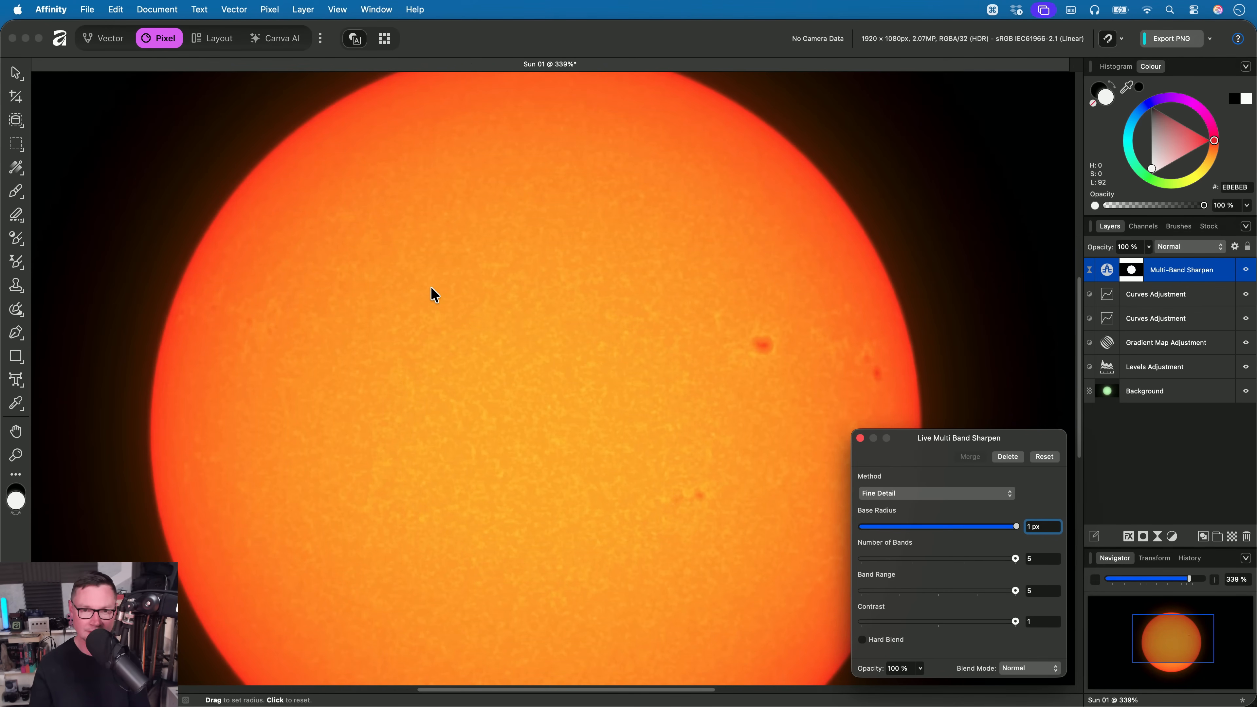
{"action": "left_click_drag", "start_coordinate": [566, 443], "coordinate": [583, 423]}
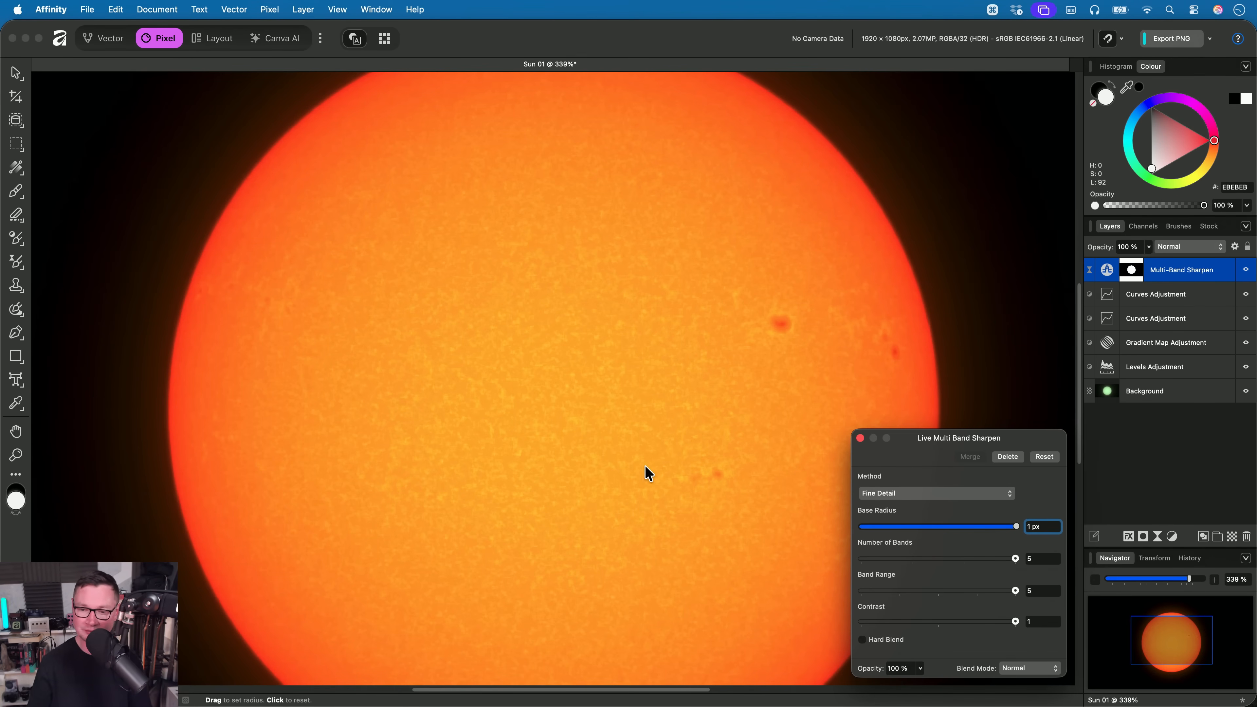
{"action": "left_click", "coordinate": [898, 643]}
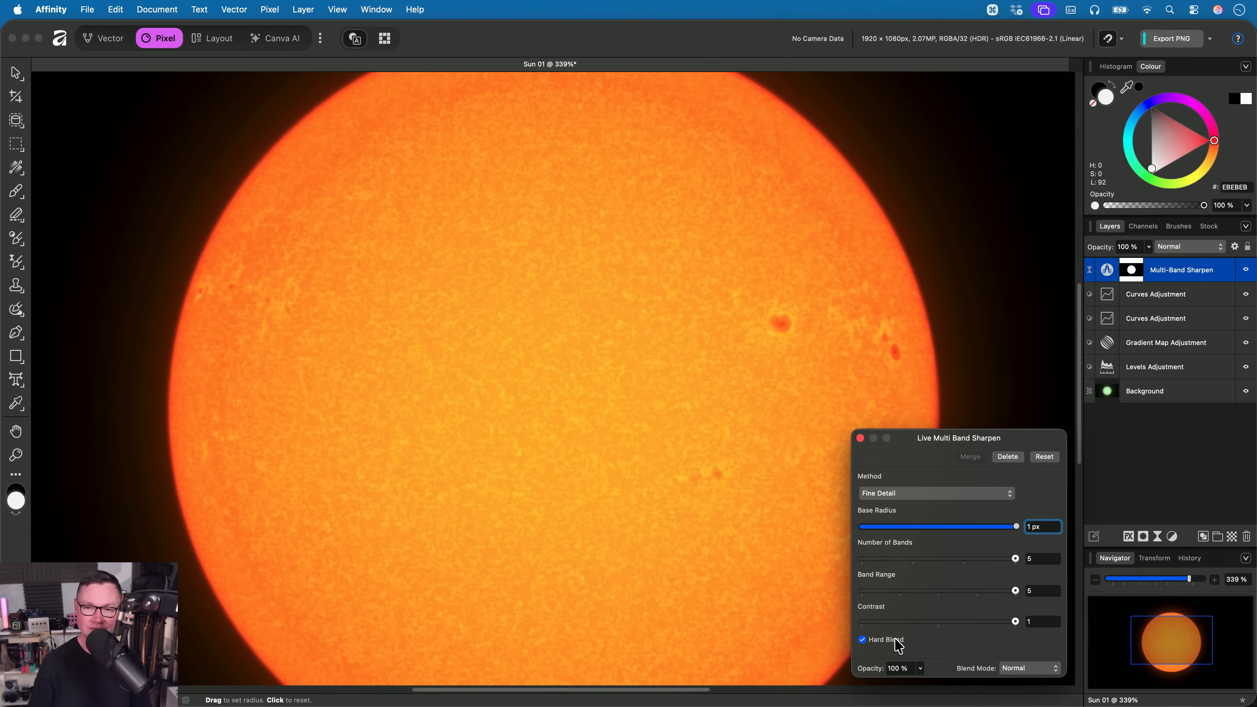
{"action": "scroll", "coordinate": [659, 454], "scroll_direction": "down", "scroll_amount": 3}
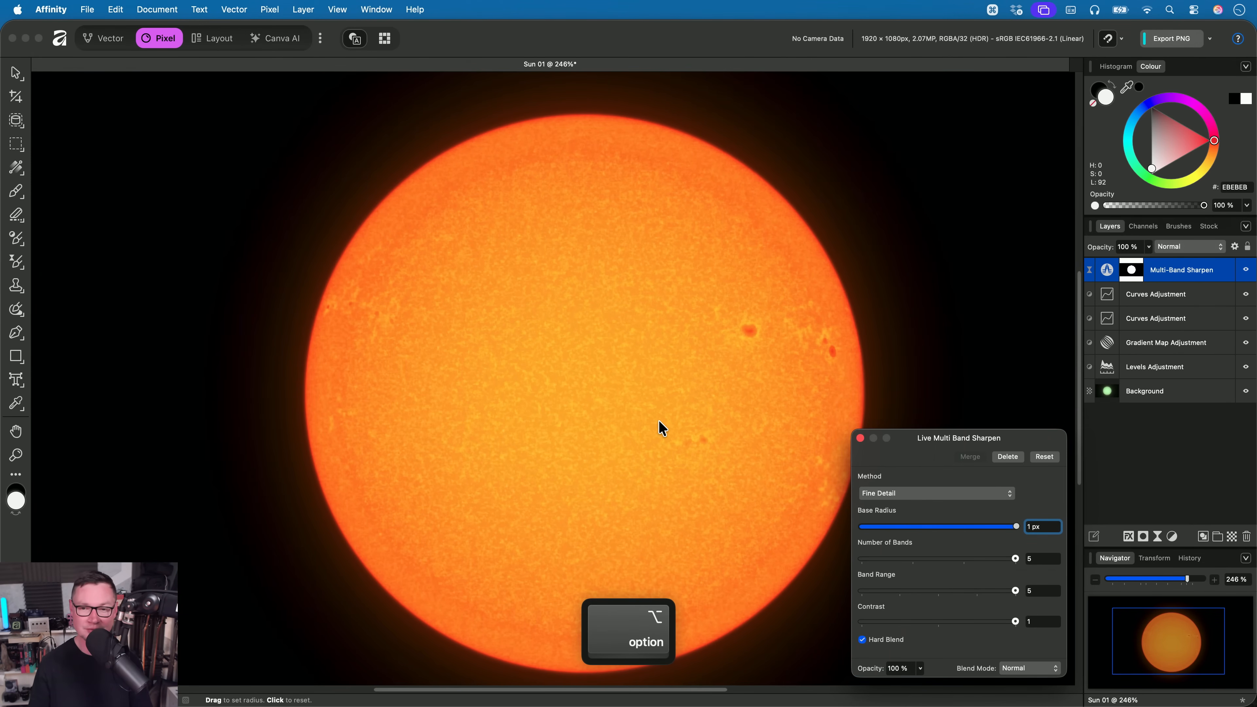
- Compare the sun with the Multi-Band Sharpen layer hidden and shown, and close the filter's settings
{"action": "left_click", "coordinate": [1246, 269]}
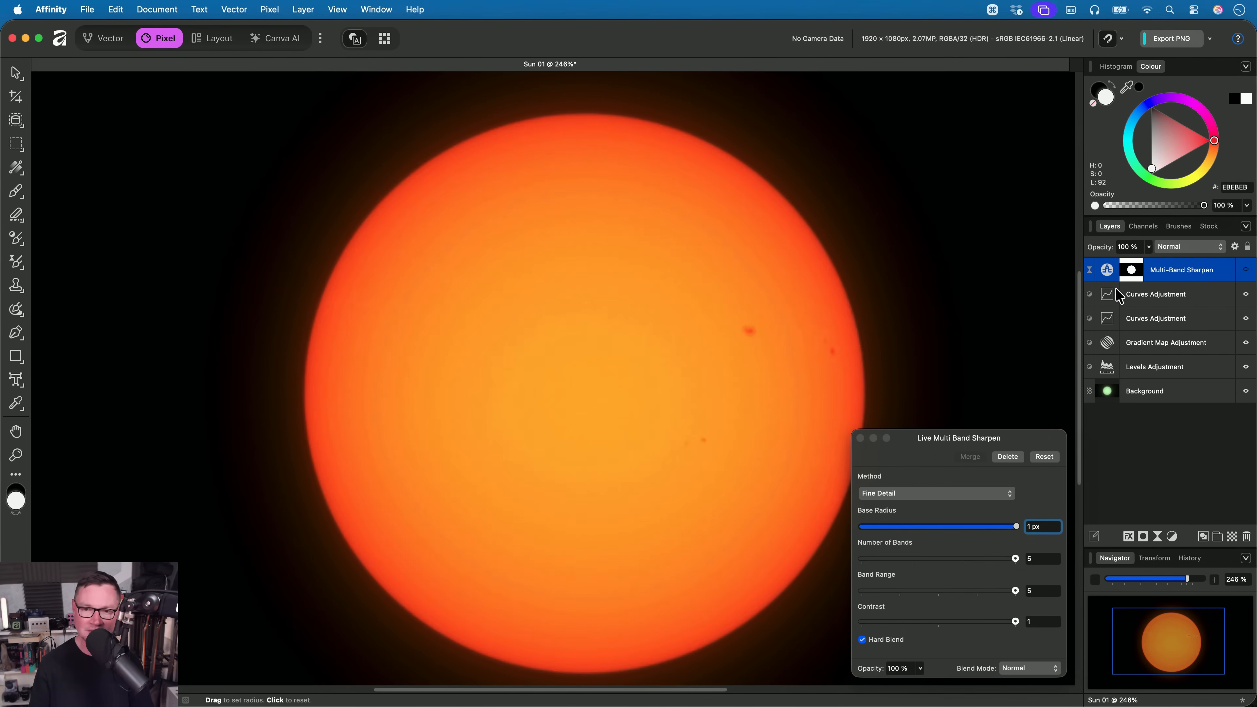
{"action": "left_click", "coordinate": [1245, 269]}
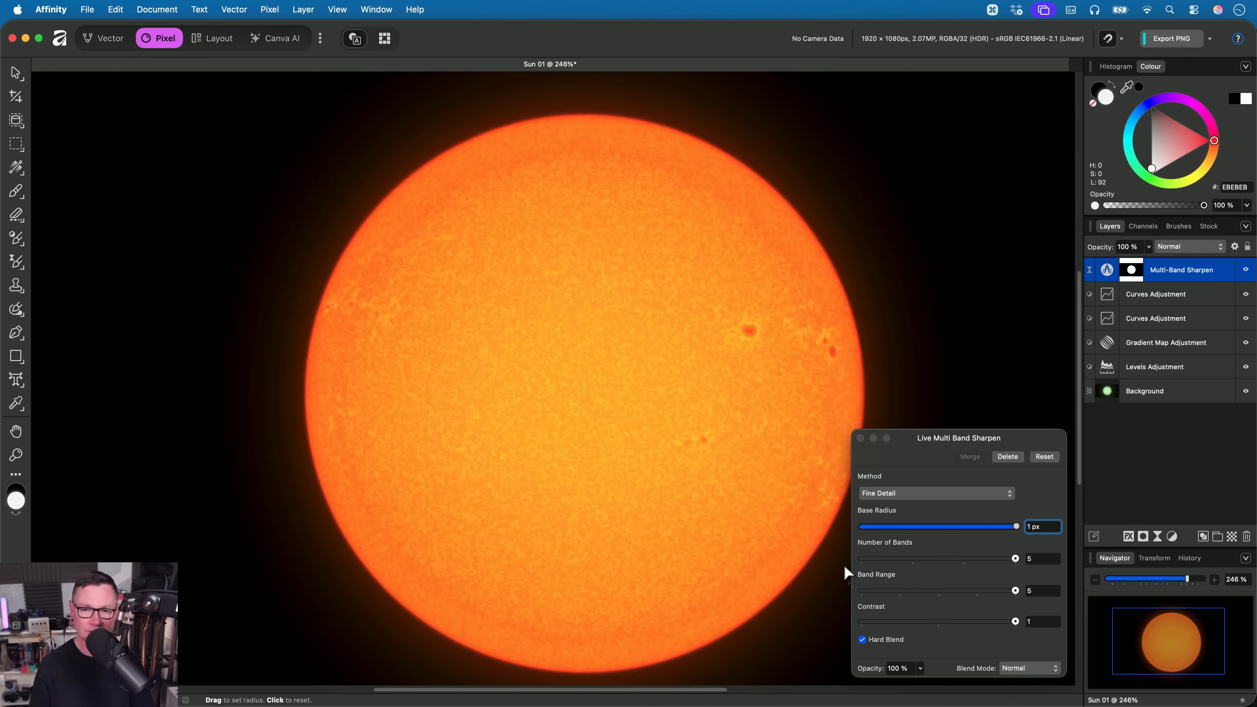
{"action": "left_click", "coordinate": [943, 437]}
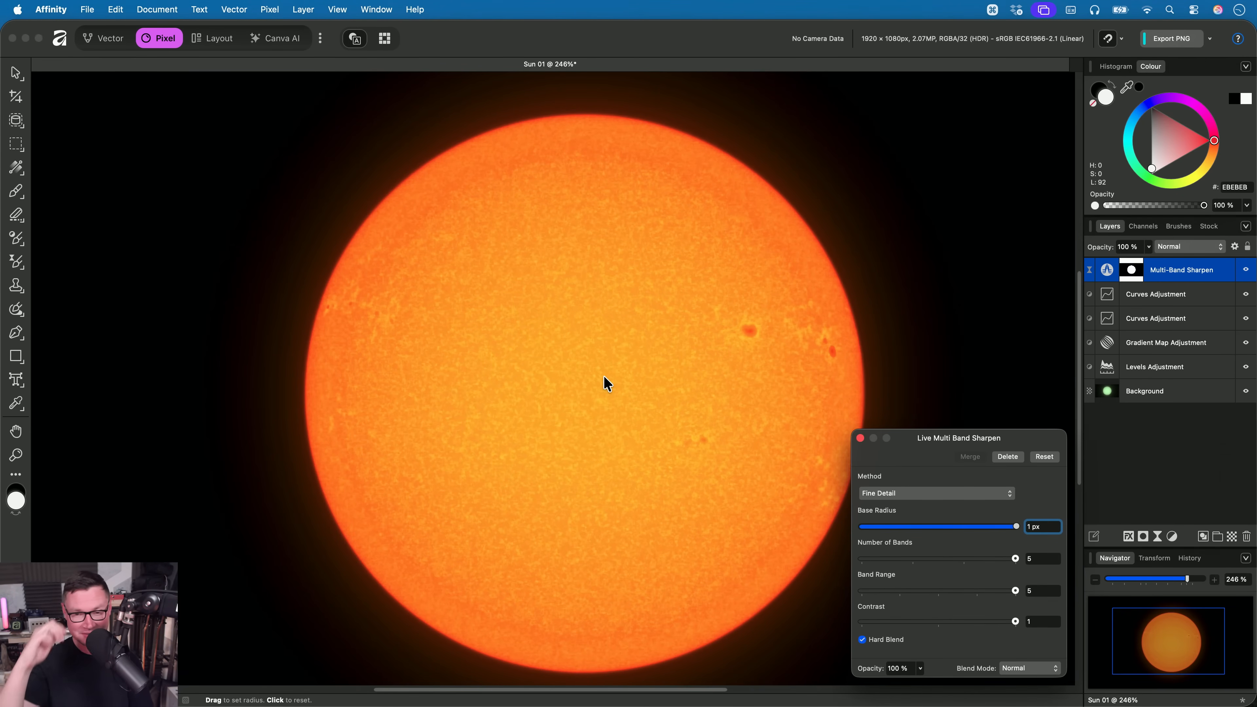
{"action": "left_click", "coordinate": [860, 437]}
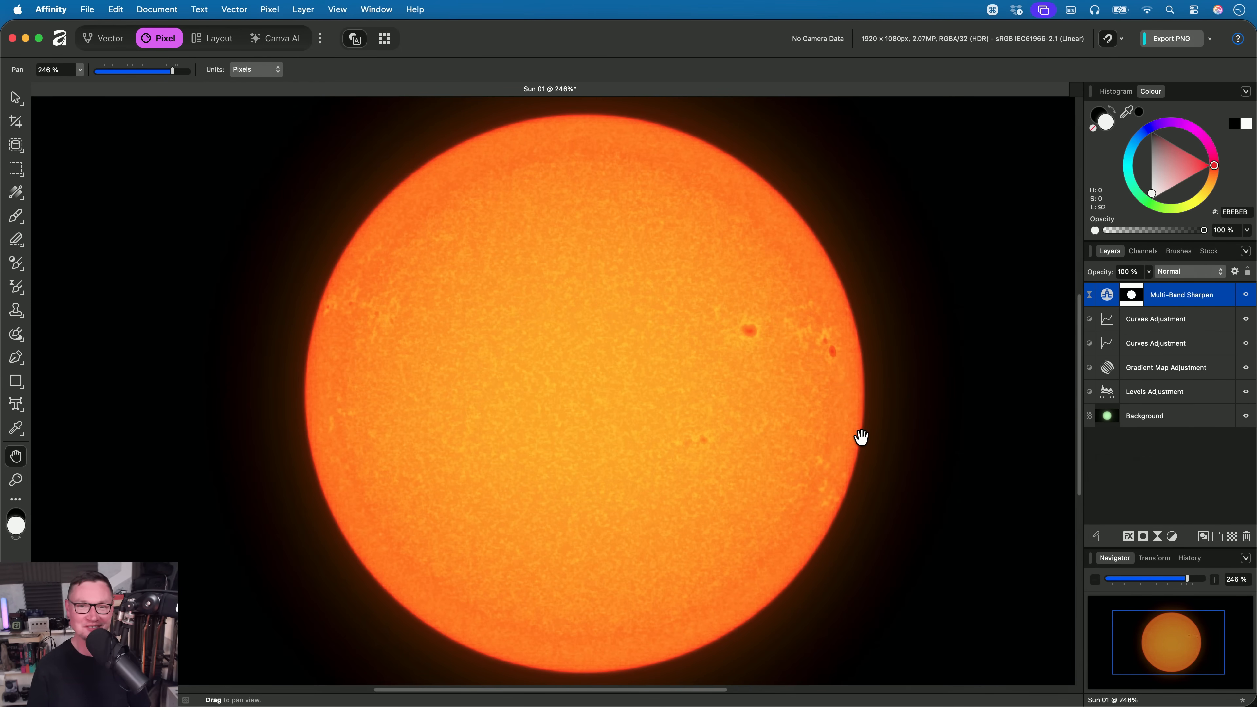
- Close the Sun 01 document without saving and open _1030962.af from Finder in Affinity
{"action": "key", "text": "super+w"}
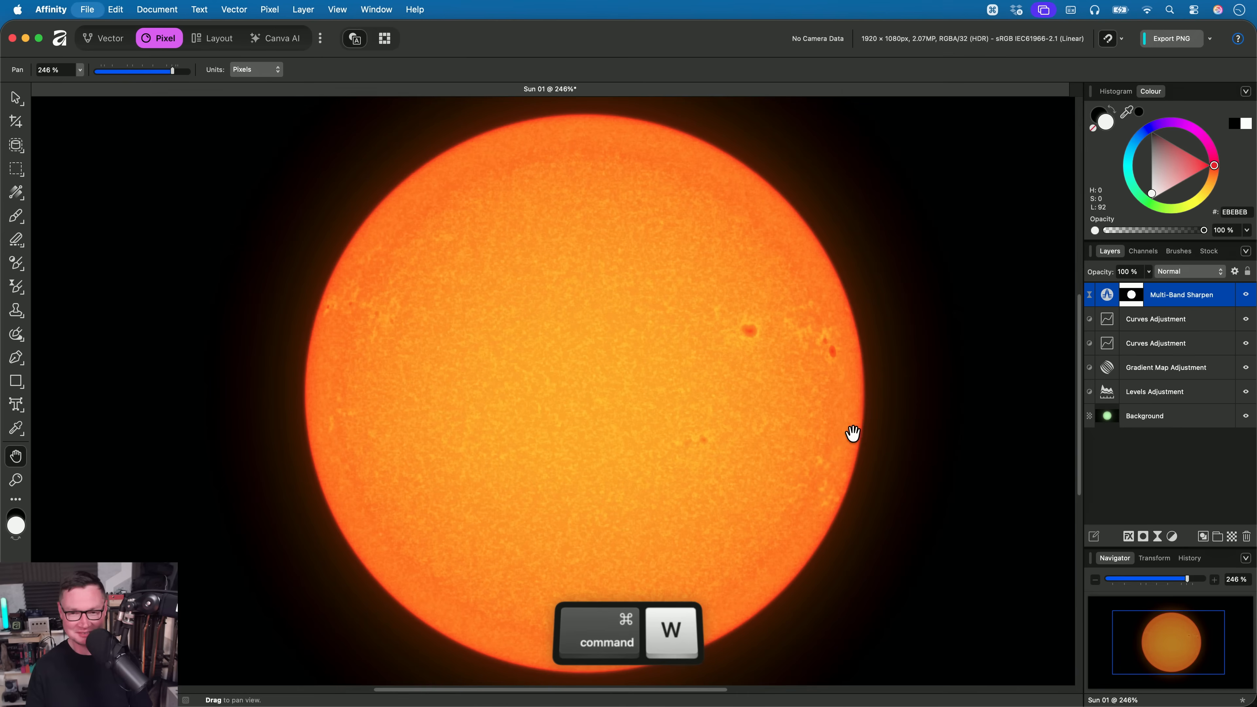
{"action": "left_click", "coordinate": [611, 292]}
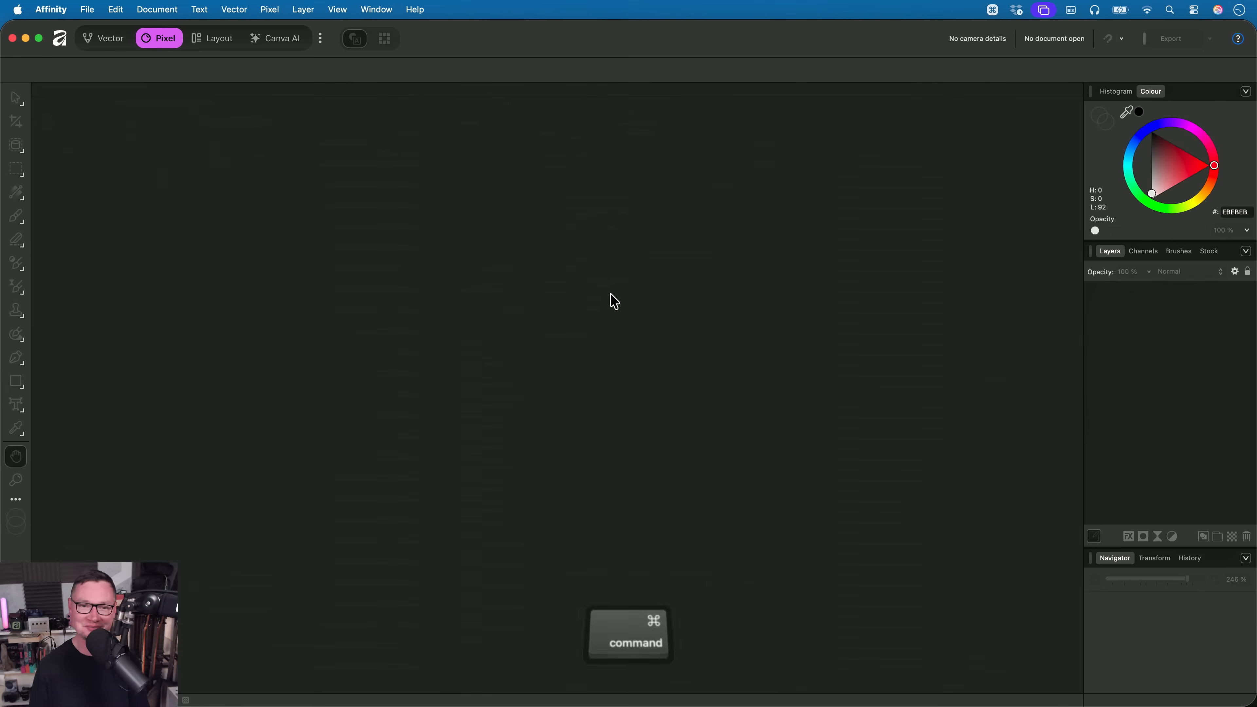
{"action": "key", "text": "super+Tab"}
{"action": "key", "text": "Up"}
{"action": "key", "text": "cmd+Tab"}
{"action": "left_click_drag", "start_coordinate": [492, 117], "coordinate": [597, 423]}
{"action": "key", "text": "h"}
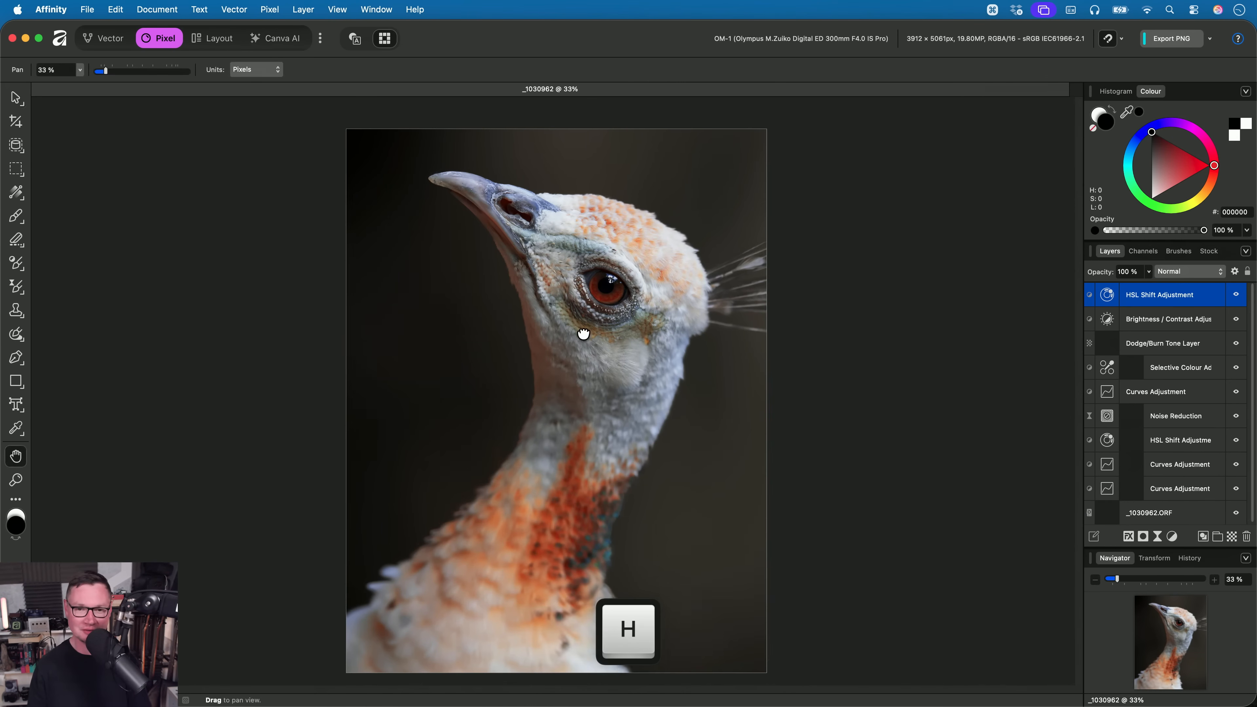
- Select the bird from the lowest Curves Adjustment's mask, add a live Multi Band Sharpen filter masked to it, and deselect
{"action": "scroll", "coordinate": [586, 342], "scroll_direction": "up", "scroll_amount": 6}
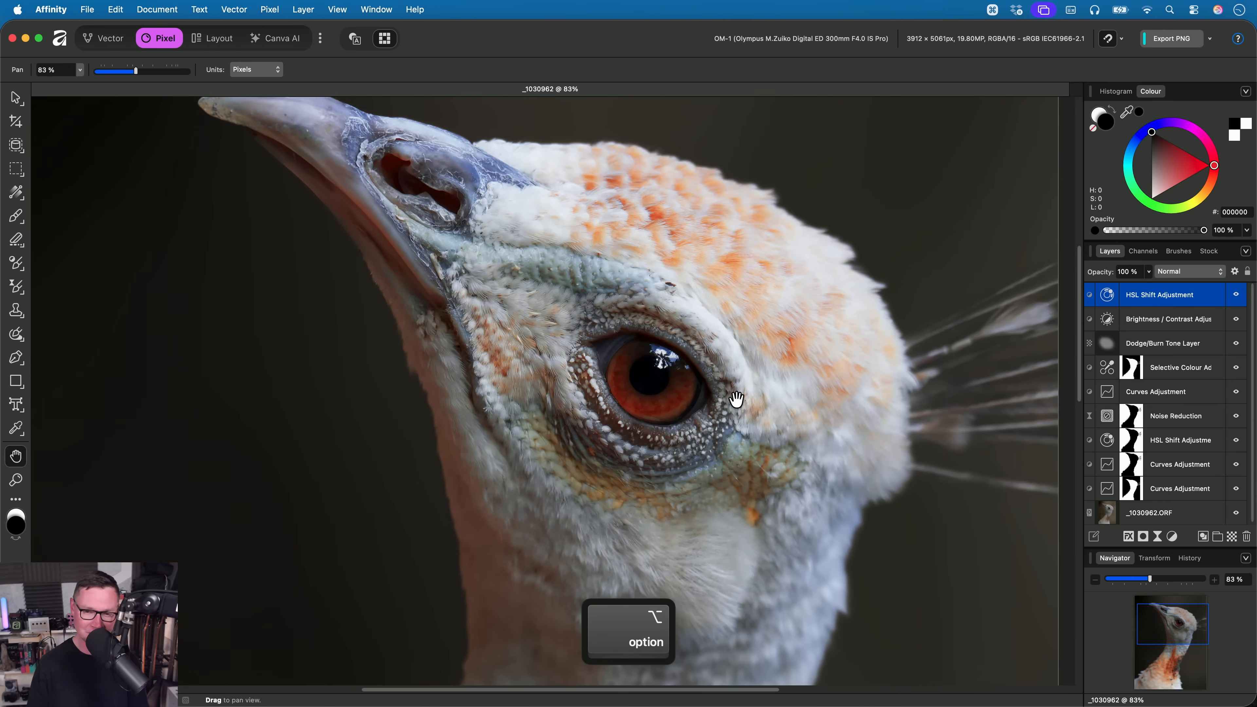
{"action": "left_click", "coordinate": [1130, 488], "text": "super"}
{"action": "left_click_drag", "start_coordinate": [763, 348], "coordinate": [718, 305]}
{"action": "scroll", "coordinate": [725, 327], "scroll_direction": "up", "scroll_amount": 3}
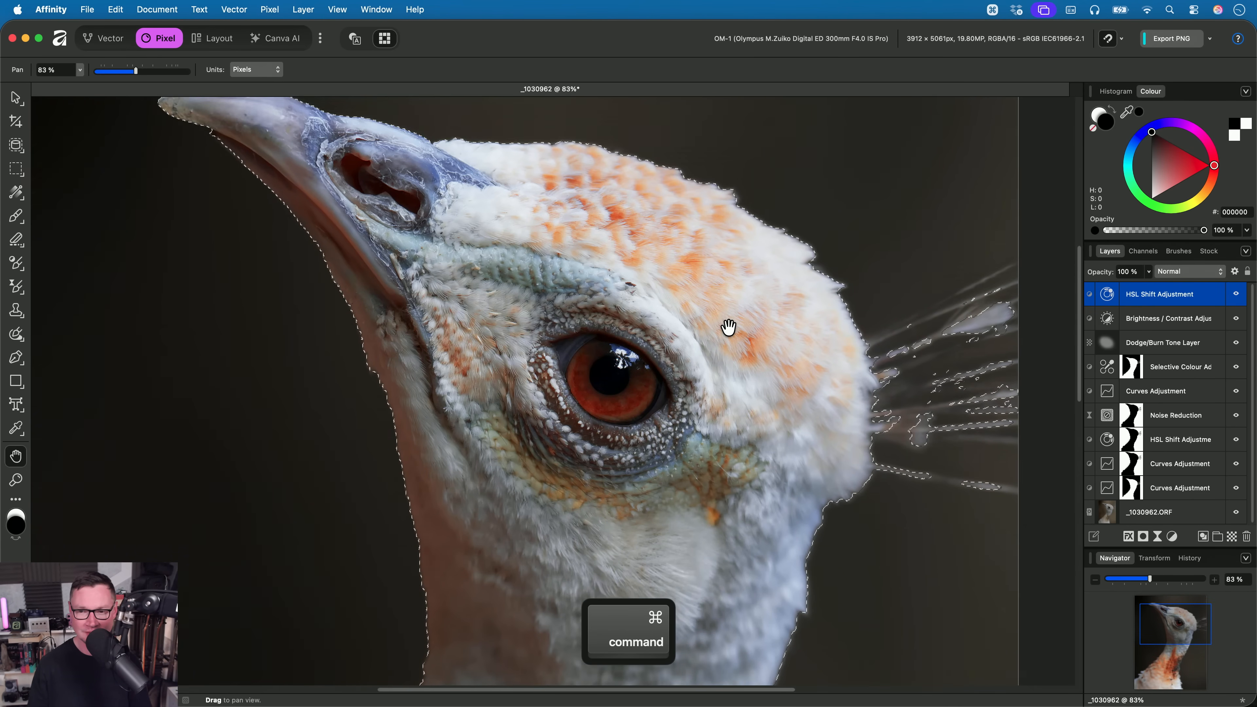
{"action": "left_click", "coordinate": [270, 10]}
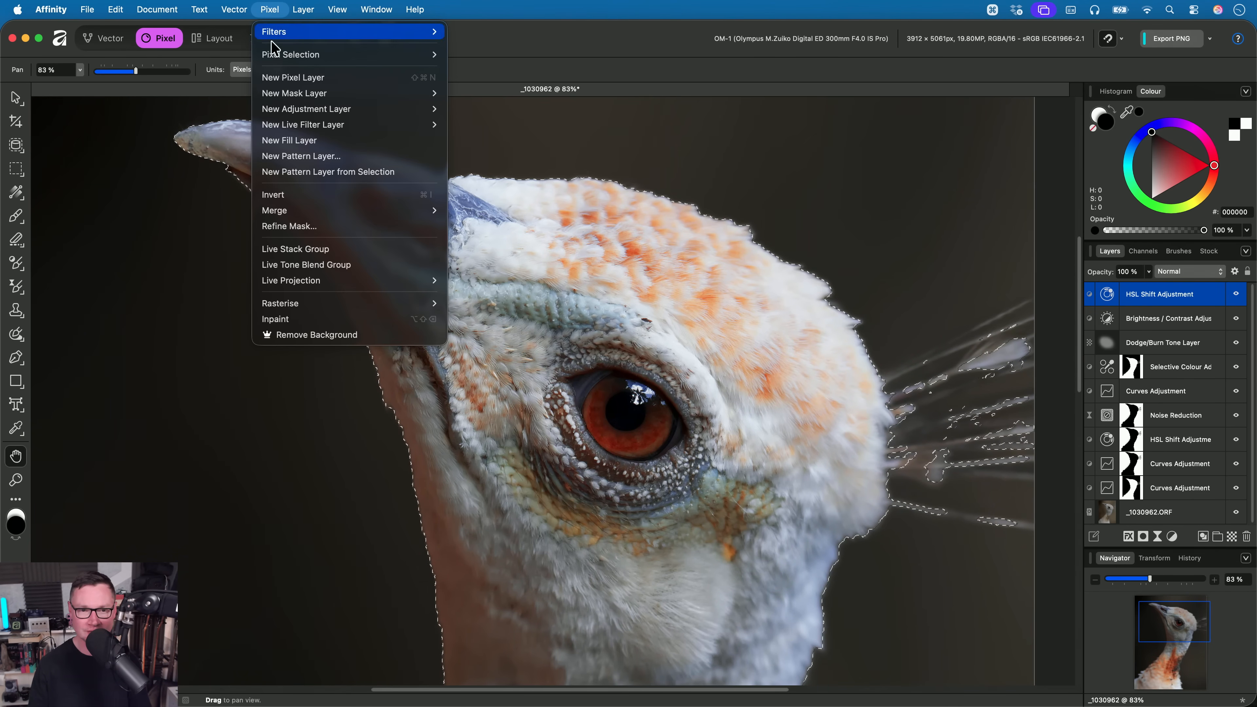
{"action": "mouse_move", "coordinate": [359, 126]}
{"action": "mouse_move", "coordinate": [474, 140]}
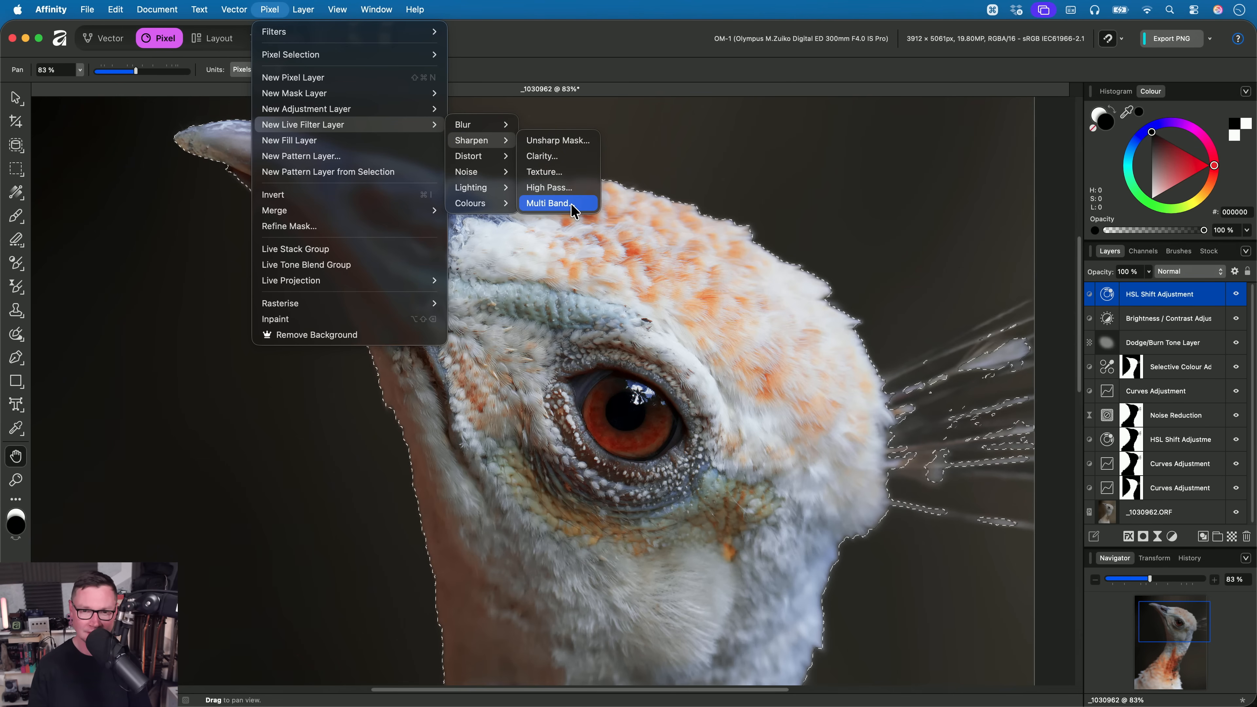
{"action": "left_click", "coordinate": [552, 203]}
{"action": "key", "text": "cmd+d"}
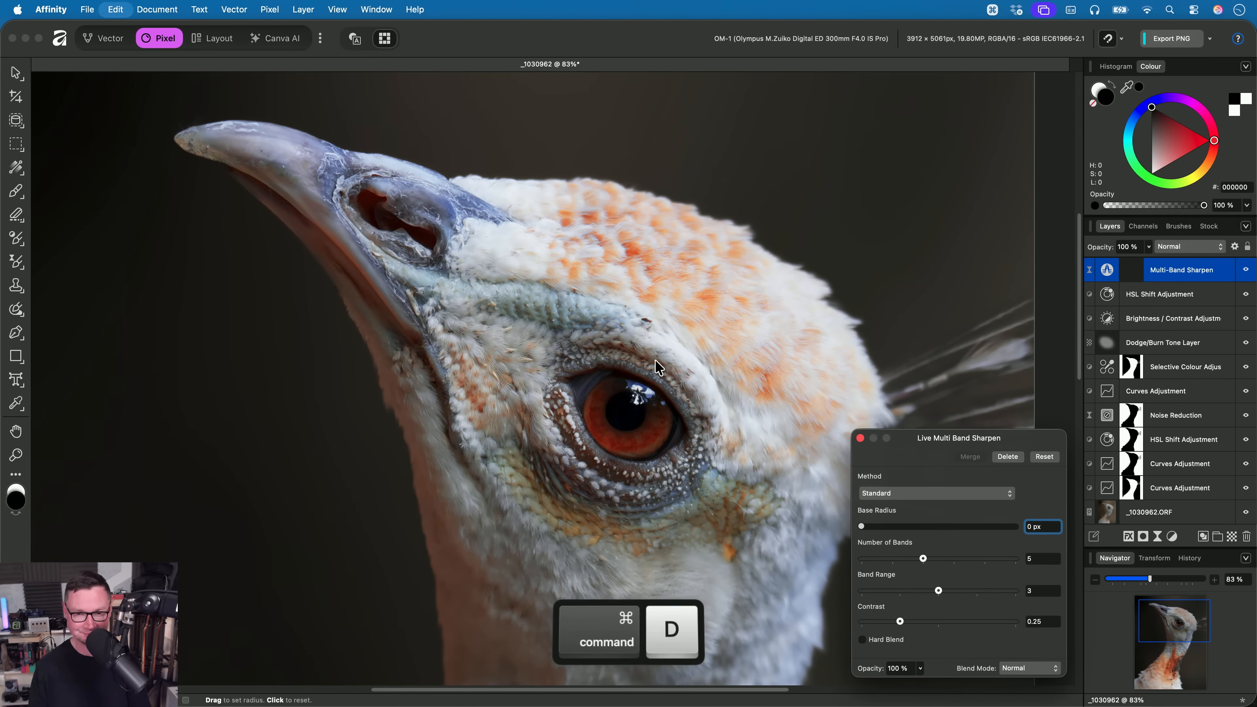
- Try the Standard method on the bird with a Base Radius of 2 px and the maximum Number of Bands
{"action": "left_click", "coordinate": [943, 494]}
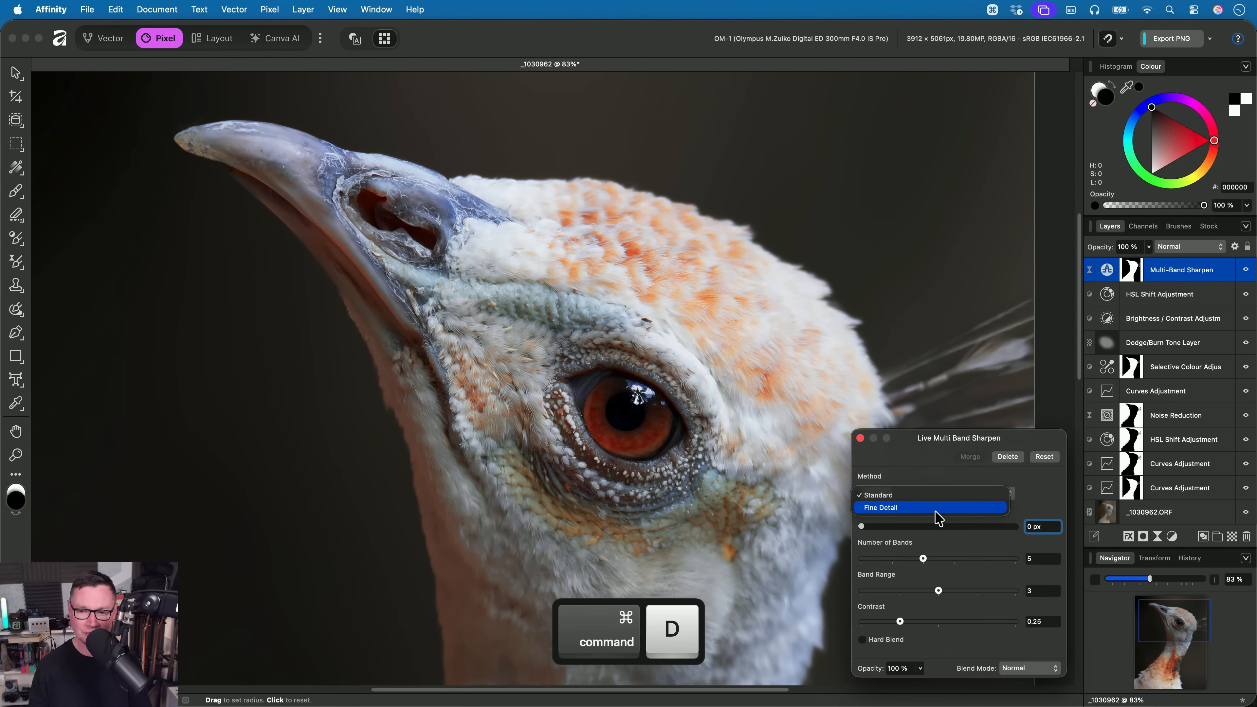
{"action": "left_click", "coordinate": [919, 495]}
{"action": "scroll", "coordinate": [633, 376], "scroll_direction": "up", "scroll_amount": 3}
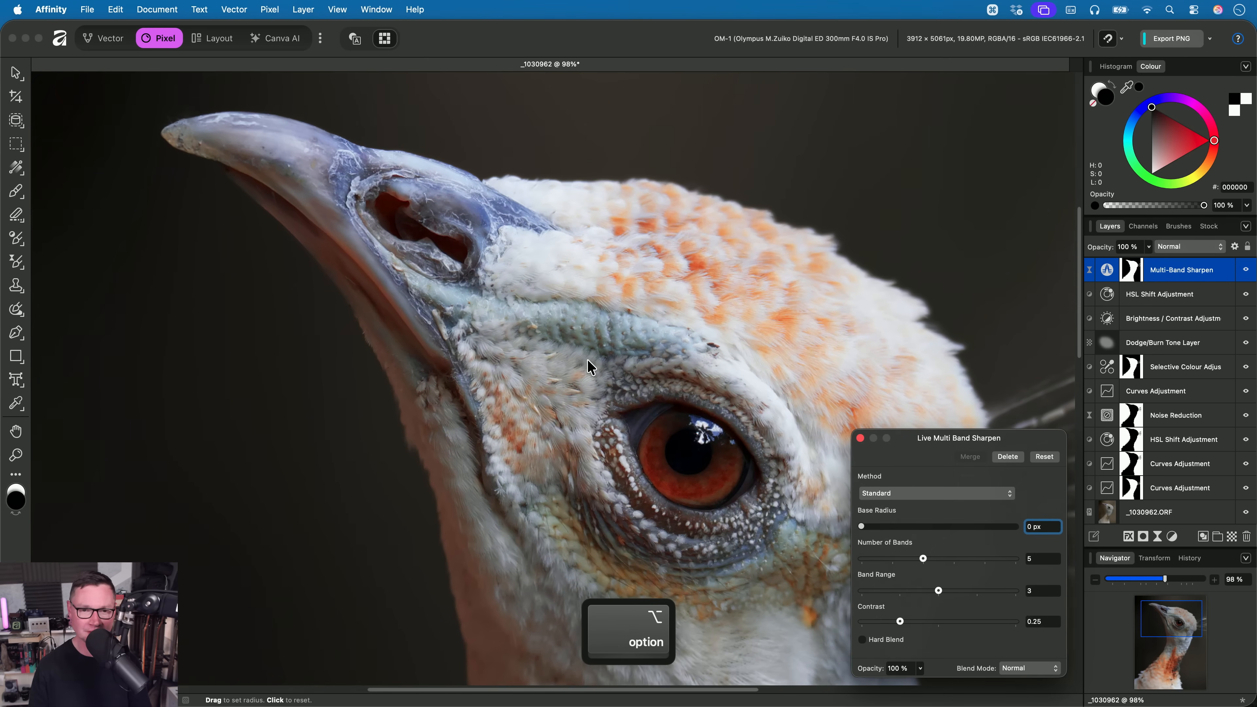
{"action": "left_click_drag", "start_coordinate": [862, 527], "coordinate": [1074, 550]}
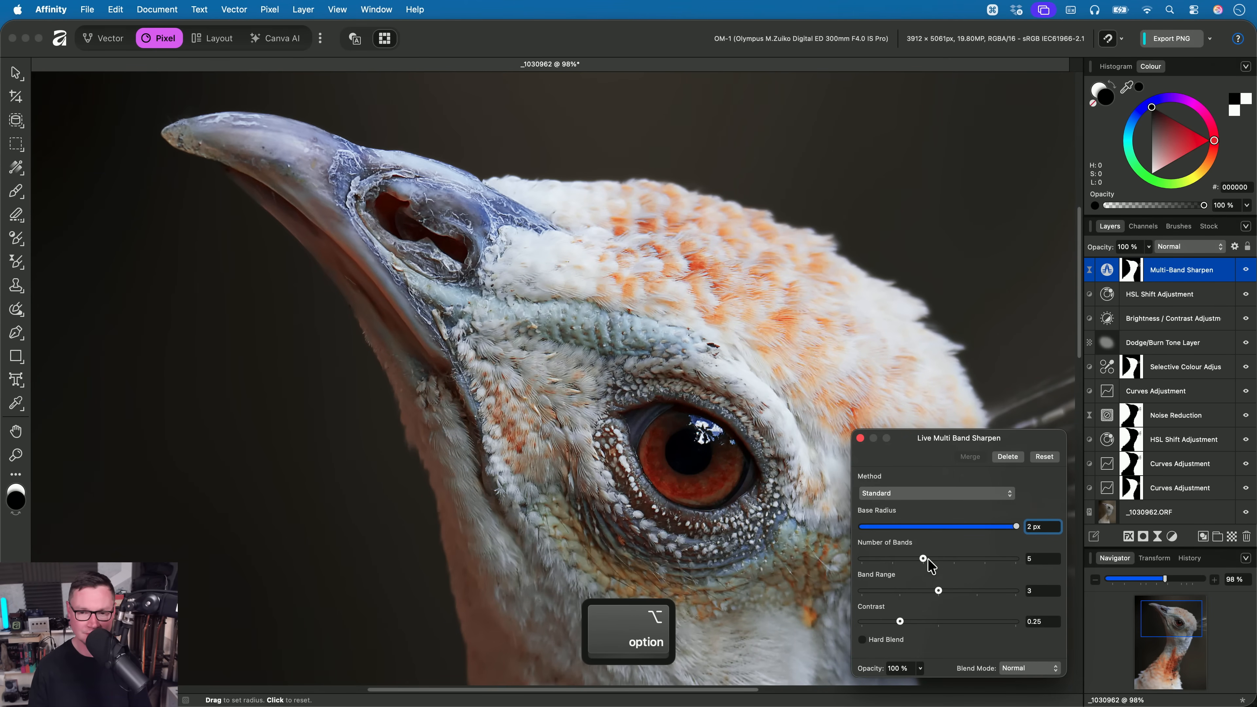
{"action": "left_click_drag", "start_coordinate": [924, 558], "coordinate": [1117, 572]}
{"action": "scroll", "coordinate": [691, 392], "scroll_direction": "down", "scroll_amount": 1}
{"action": "scroll", "coordinate": [691, 392], "scroll_direction": "right", "scroll_amount": 1}
{"action": "scroll", "coordinate": [691, 399], "scroll_direction": "down", "scroll_amount": 1}
{"action": "scroll", "coordinate": [691, 398], "scroll_direction": "right", "scroll_amount": 1}
- Set the Number of Bands to 5 and the Base Radius to 0.9 px, and inspect the bird's head
{"action": "left_click_drag", "start_coordinate": [1015, 559], "coordinate": [922, 559]}
{"action": "left_click_drag", "start_coordinate": [1004, 528], "coordinate": [933, 549]}
{"action": "scroll", "coordinate": [603, 370], "scroll_direction": "up", "scroll_amount": 3}
{"action": "scroll", "coordinate": [538, 471], "scroll_direction": "down", "scroll_amount": 3}
{"action": "left_click_drag", "start_coordinate": [536, 465], "coordinate": [606, 465]}
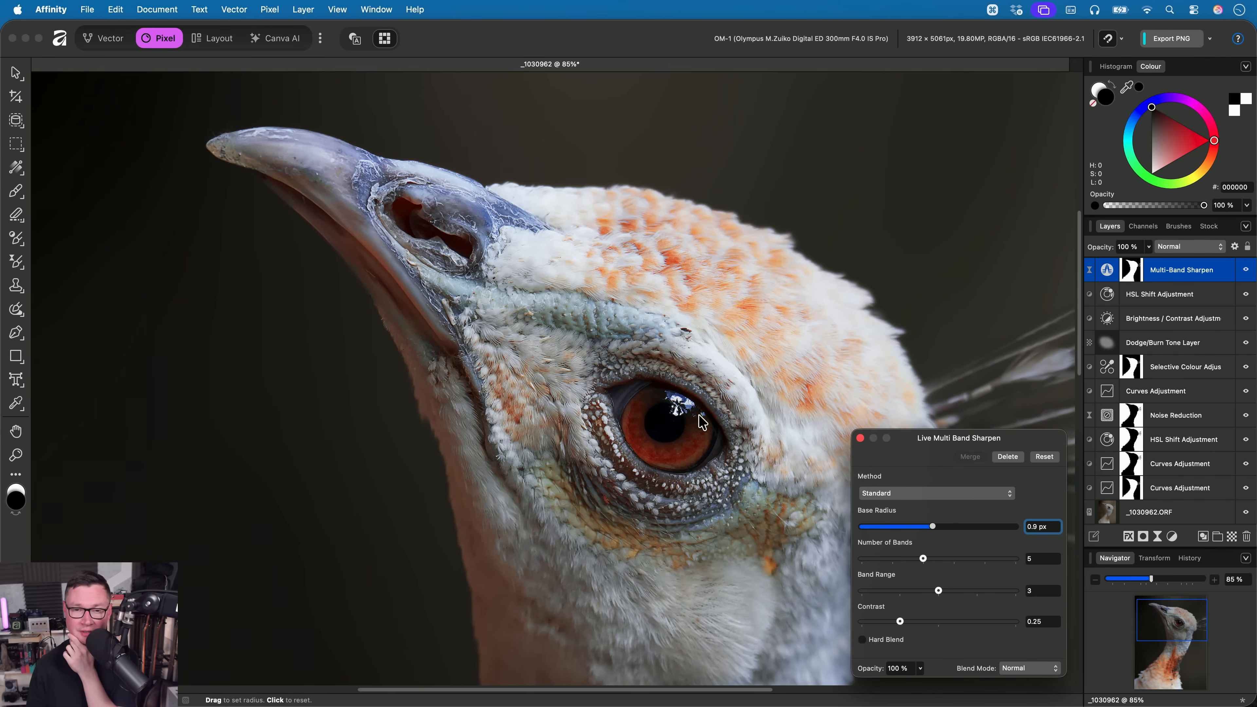
{"action": "left_click_drag", "start_coordinate": [698, 414], "coordinate": [667, 418]}
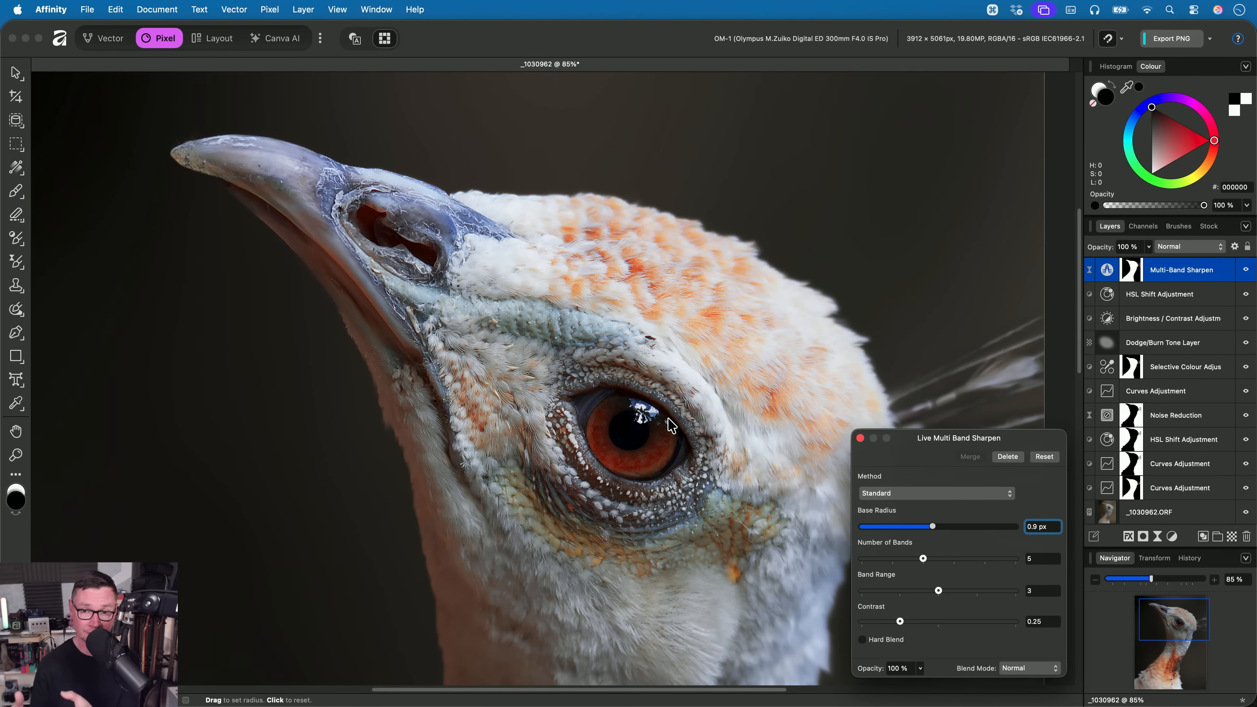
- Set the bird's sharpening to Fine Detail with Base Radius 0.5 px, 4 bands, Band Range 2 and Contrast 0.515, and close the filter's settings
{"action": "left_click", "coordinate": [930, 494]}
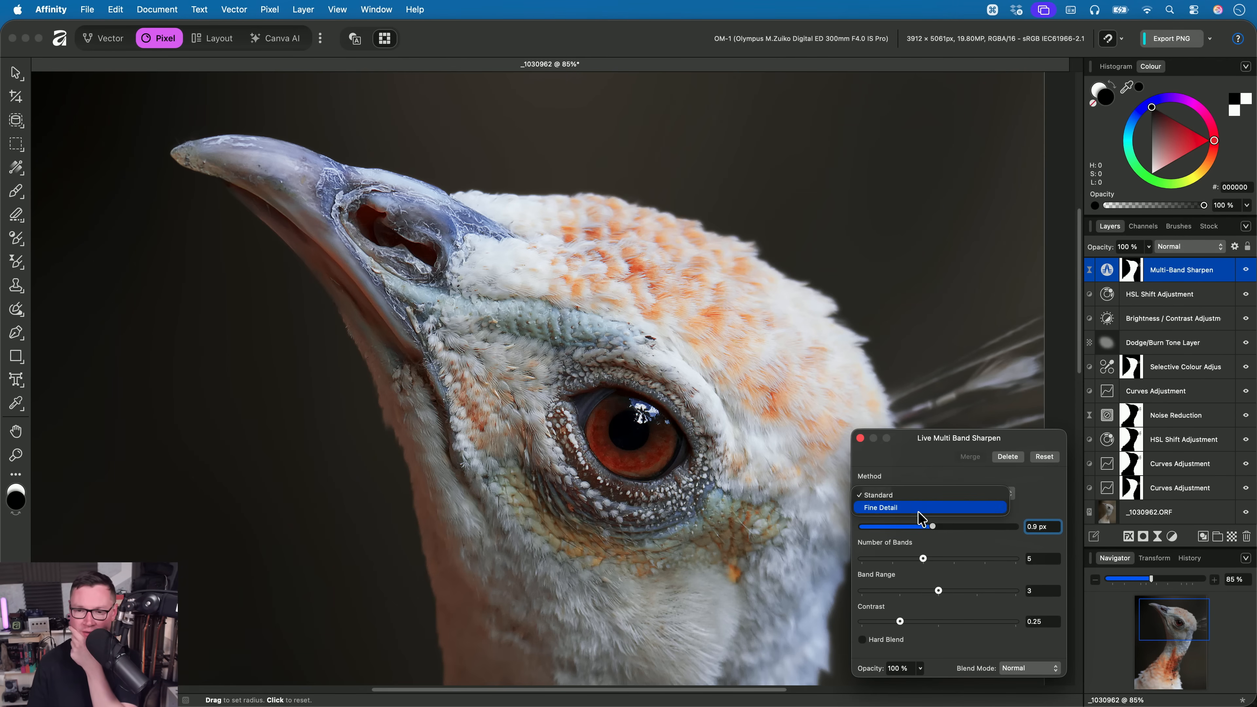
{"action": "left_click", "coordinate": [917, 508]}
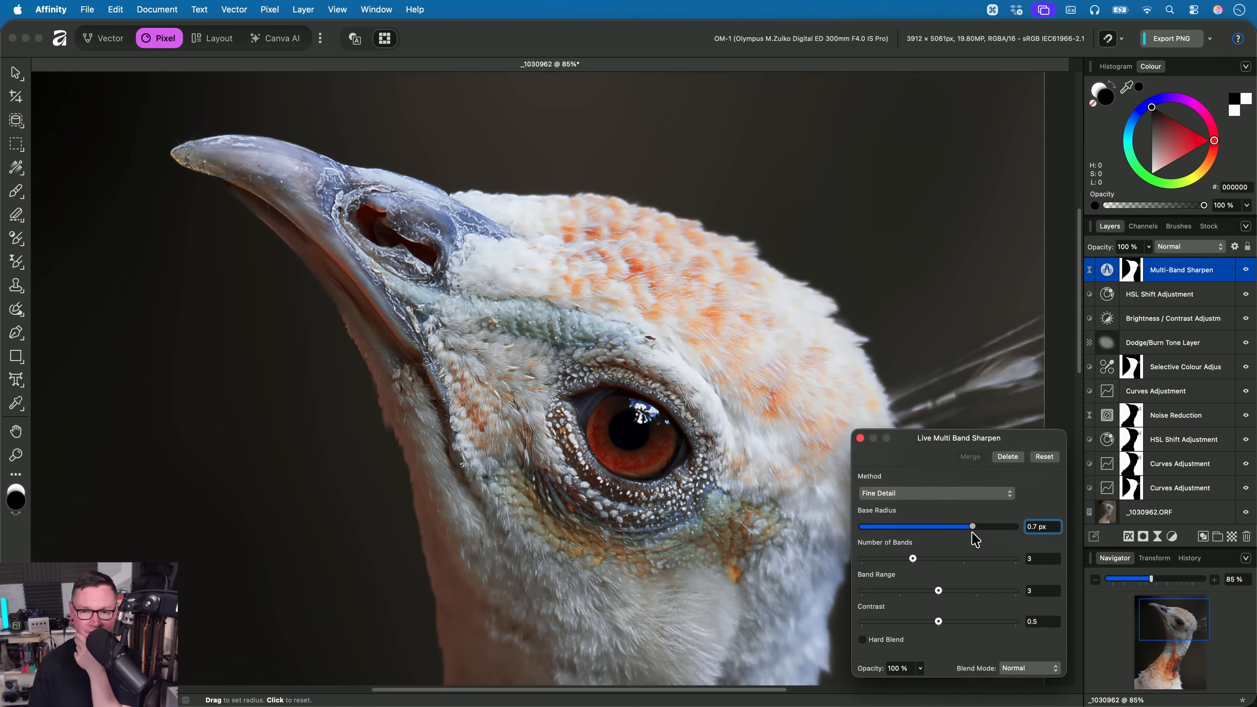
{"action": "left_click_drag", "start_coordinate": [971, 532], "coordinate": [943, 628]}
{"action": "scroll", "coordinate": [565, 389], "scroll_direction": "up", "scroll_amount": 3}
{"action": "scroll", "coordinate": [566, 375], "scroll_direction": "up", "scroll_amount": 2}
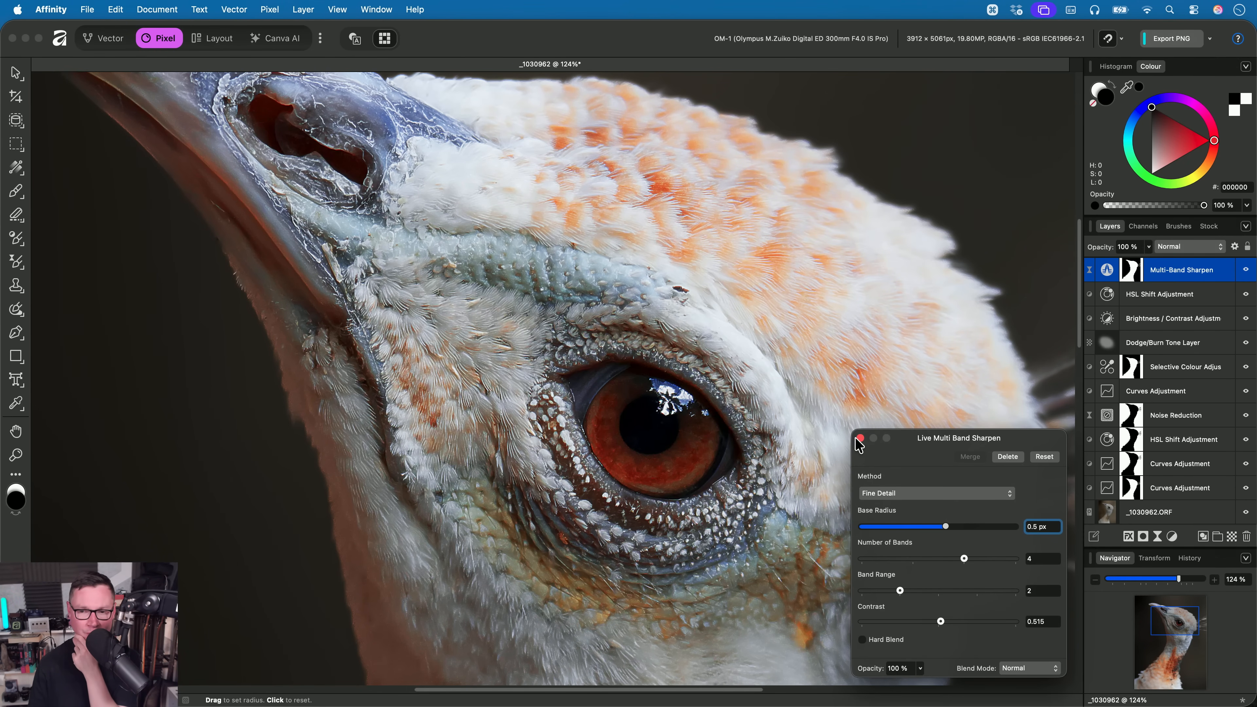
{"action": "left_click", "coordinate": [860, 438]}
- Compare the bird's eye and feathers with the Multi-Band Sharpen layer hidden and shown, and view the whole image
{"action": "left_click_drag", "start_coordinate": [674, 281], "coordinate": [698, 369]}
{"action": "left_click_drag", "start_coordinate": [782, 502], "coordinate": [869, 442]}
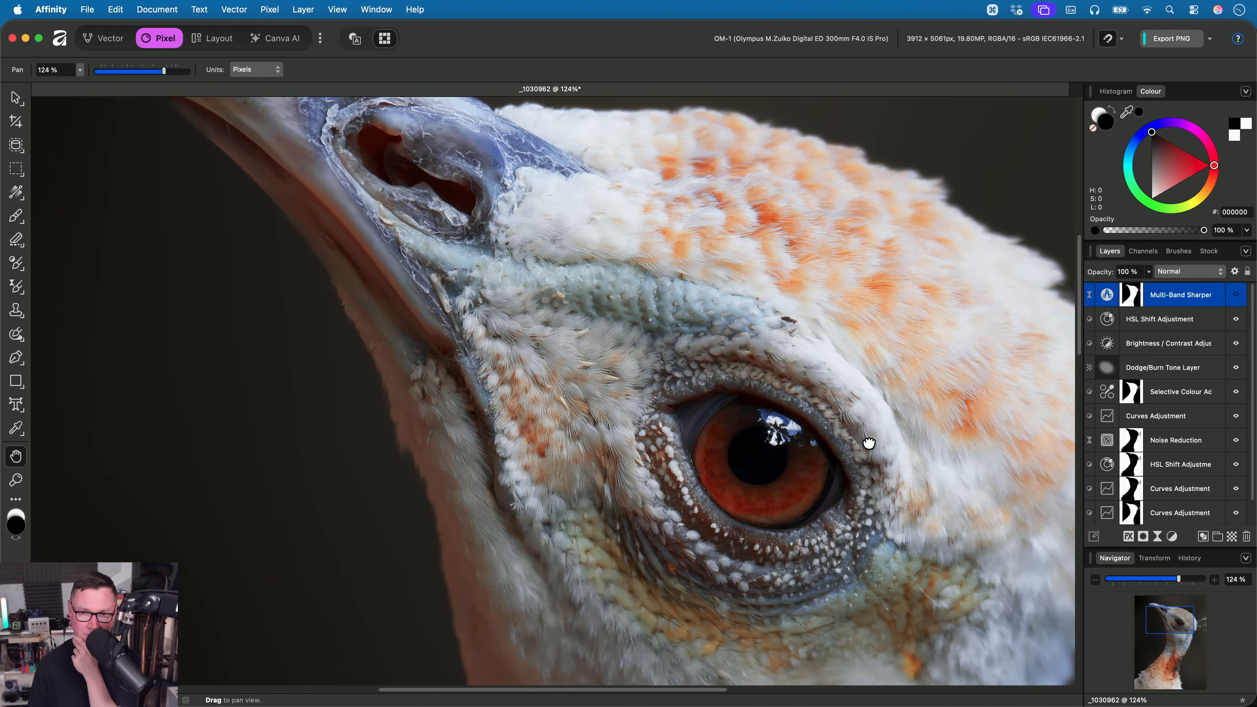
{"action": "left_click", "coordinate": [1236, 295]}
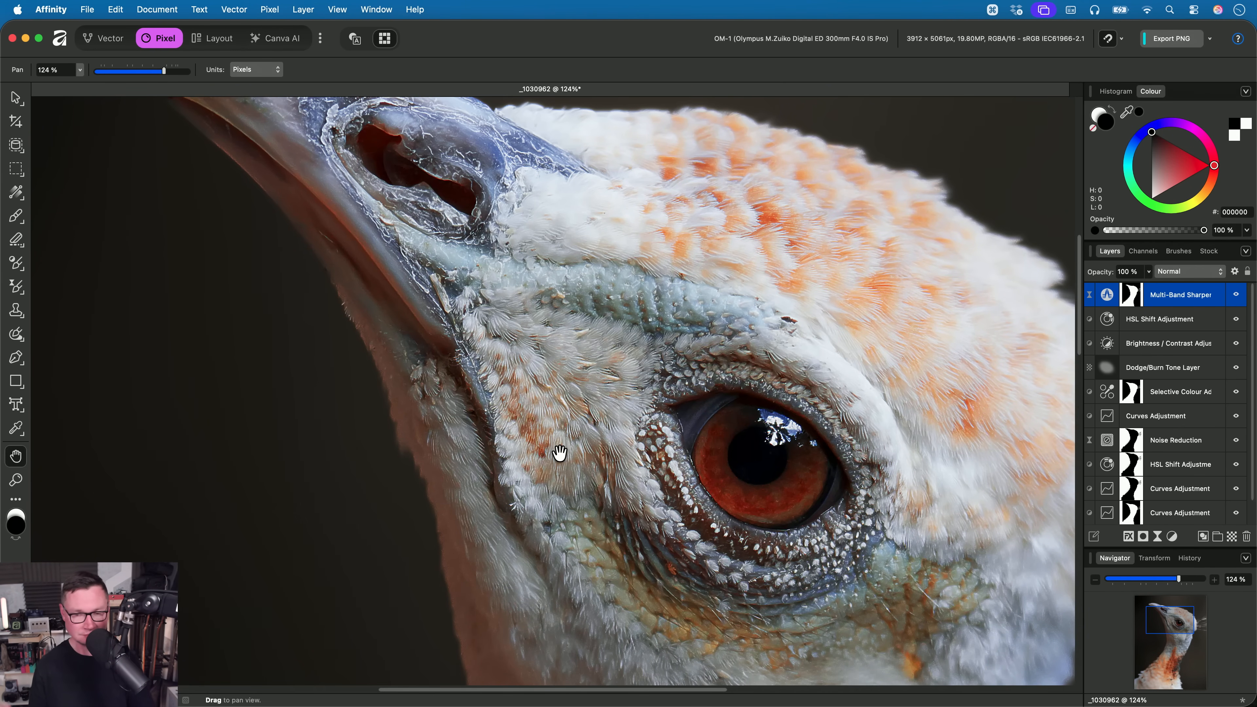
{"action": "key", "text": "super+0"}
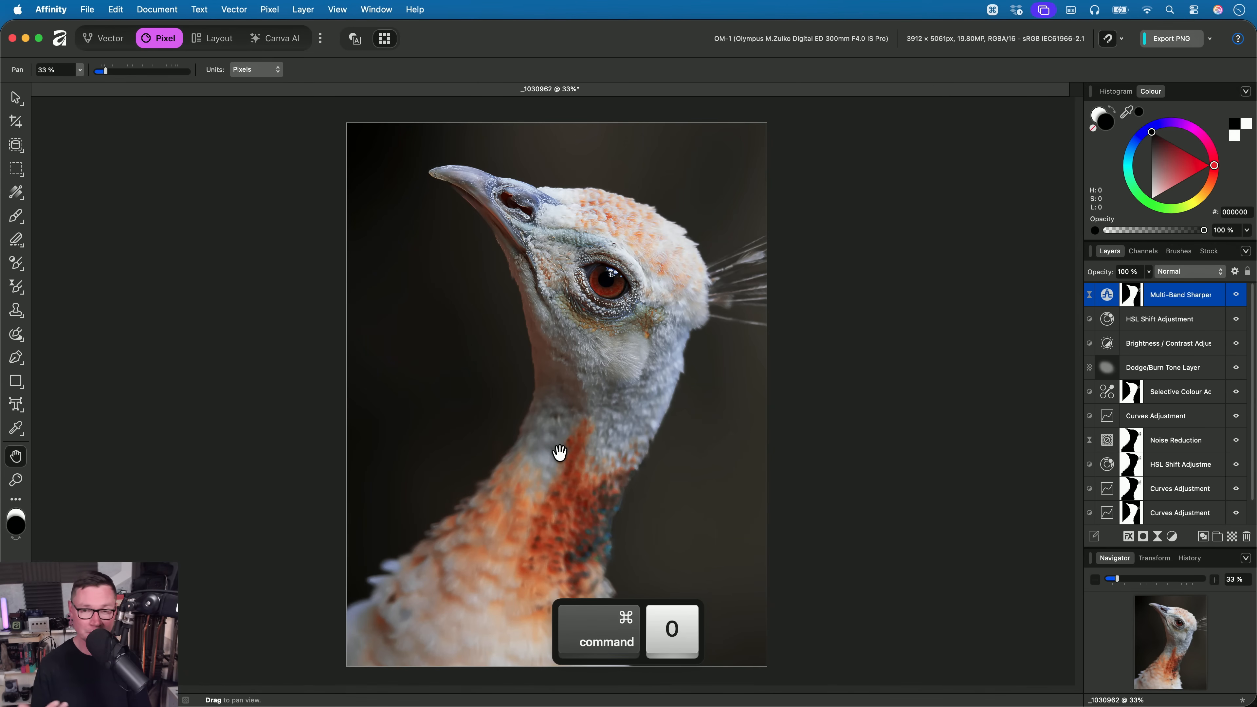
- Close the _1030962 document without saving and open Fox on Pedestal.af from Finder's 06. Tone Brush Tool folder in Affinity
{"action": "key", "text": "super+w"}
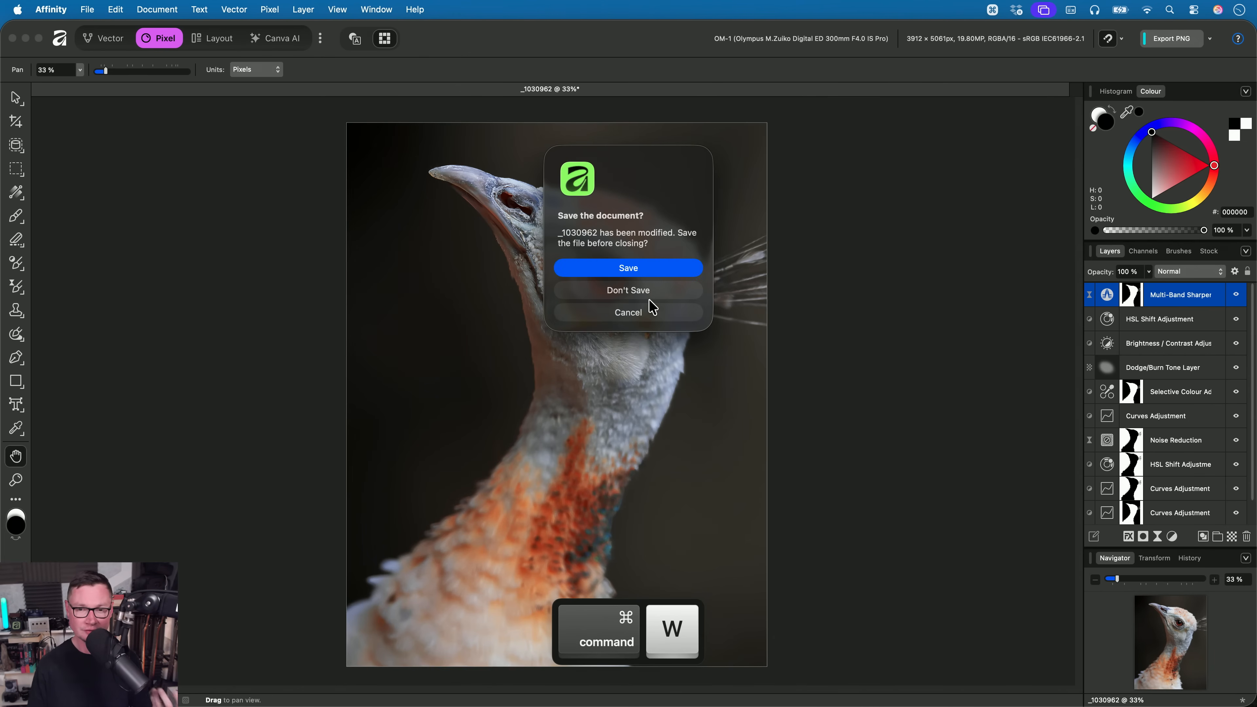
{"action": "left_click", "coordinate": [650, 297]}
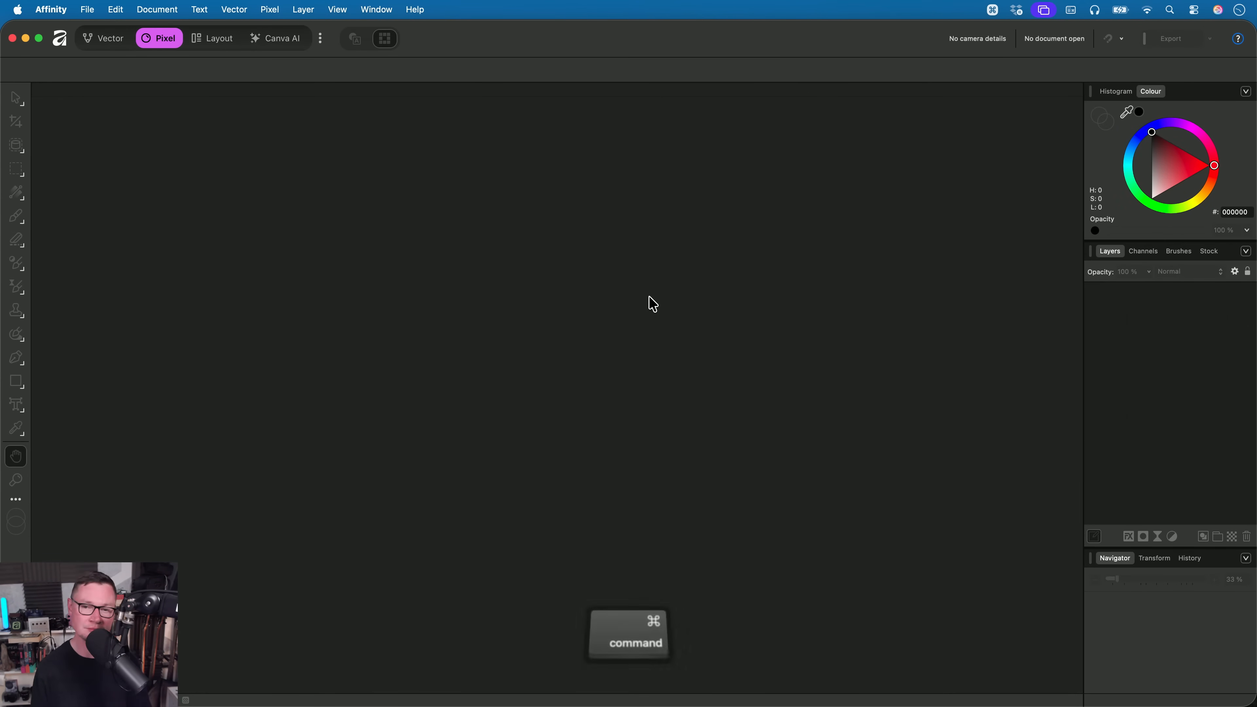
{"action": "key", "text": "super+Tab"}
{"action": "left_click", "coordinate": [372, 190]}
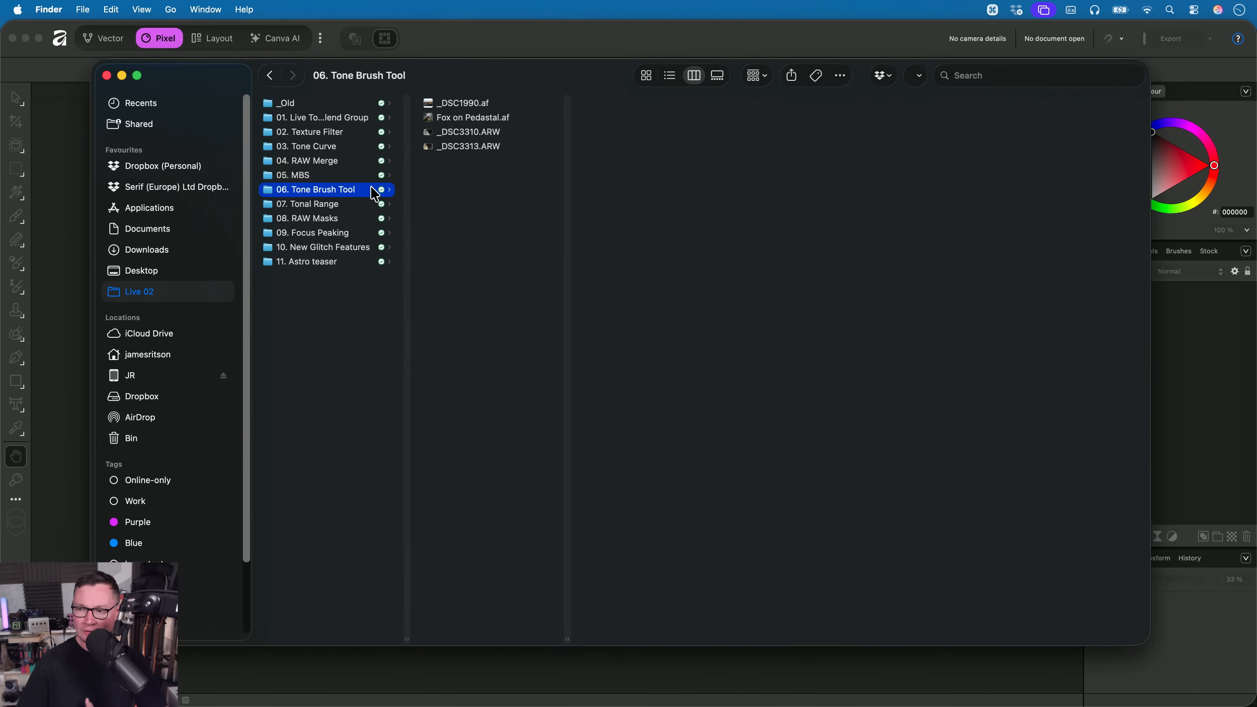
{"action": "key", "text": "Right"}
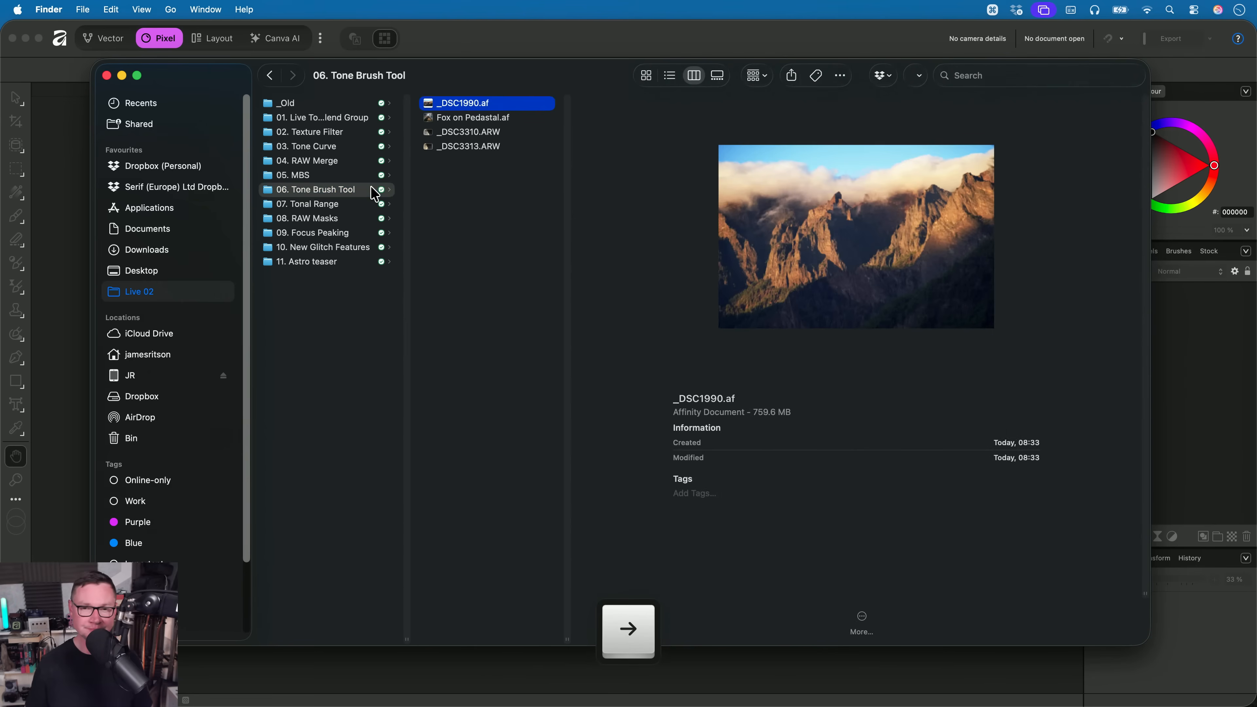
{"action": "key", "text": "Down"}
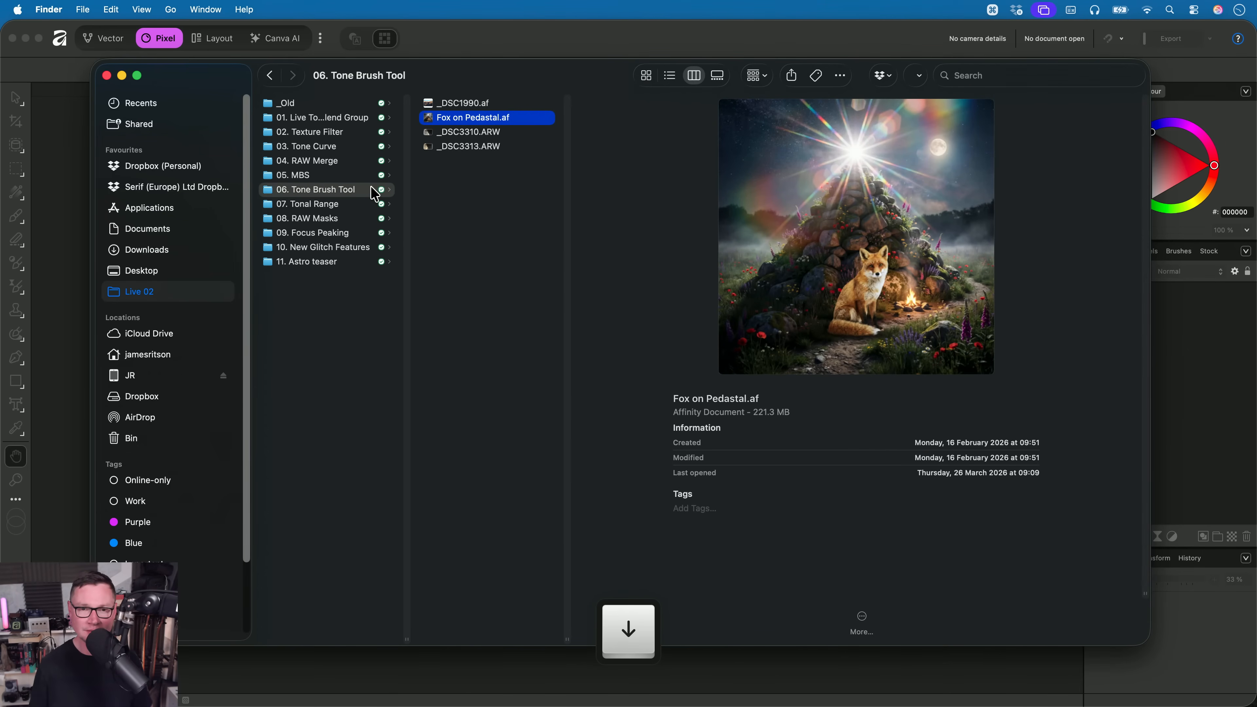
{"action": "left_click_drag", "start_coordinate": [457, 122], "coordinate": [579, 355]}
{"action": "key", "text": "super+Tab"}
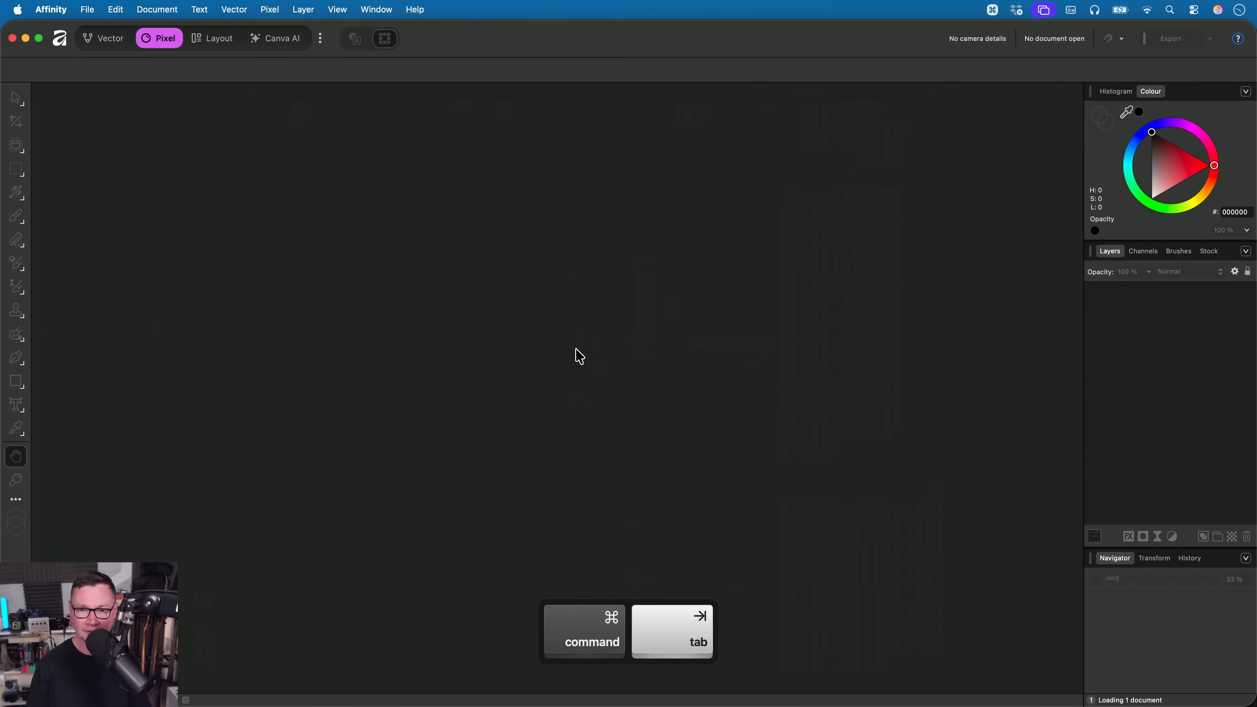
{"action": "key", "text": "h"}
{"action": "scroll", "coordinate": [584, 420], "scroll_direction": "up", "scroll_amount": 2}
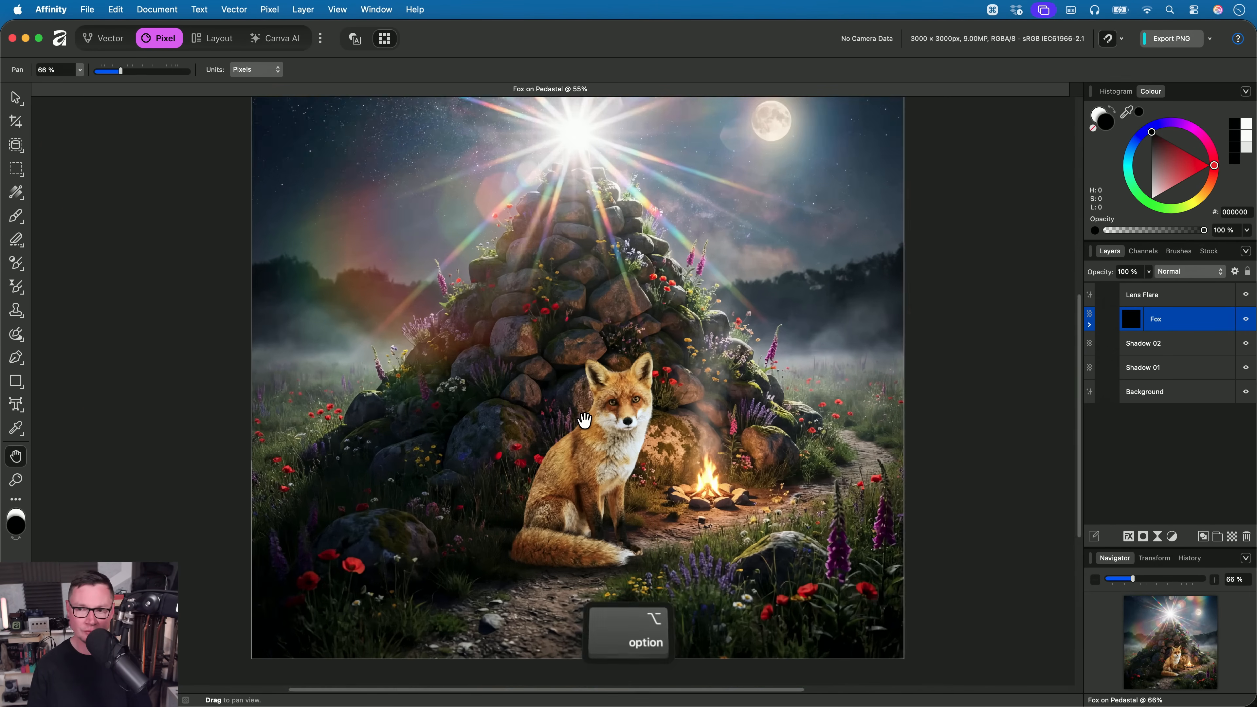
{"action": "scroll", "coordinate": [584, 420], "scroll_direction": "up", "scroll_amount": 3}
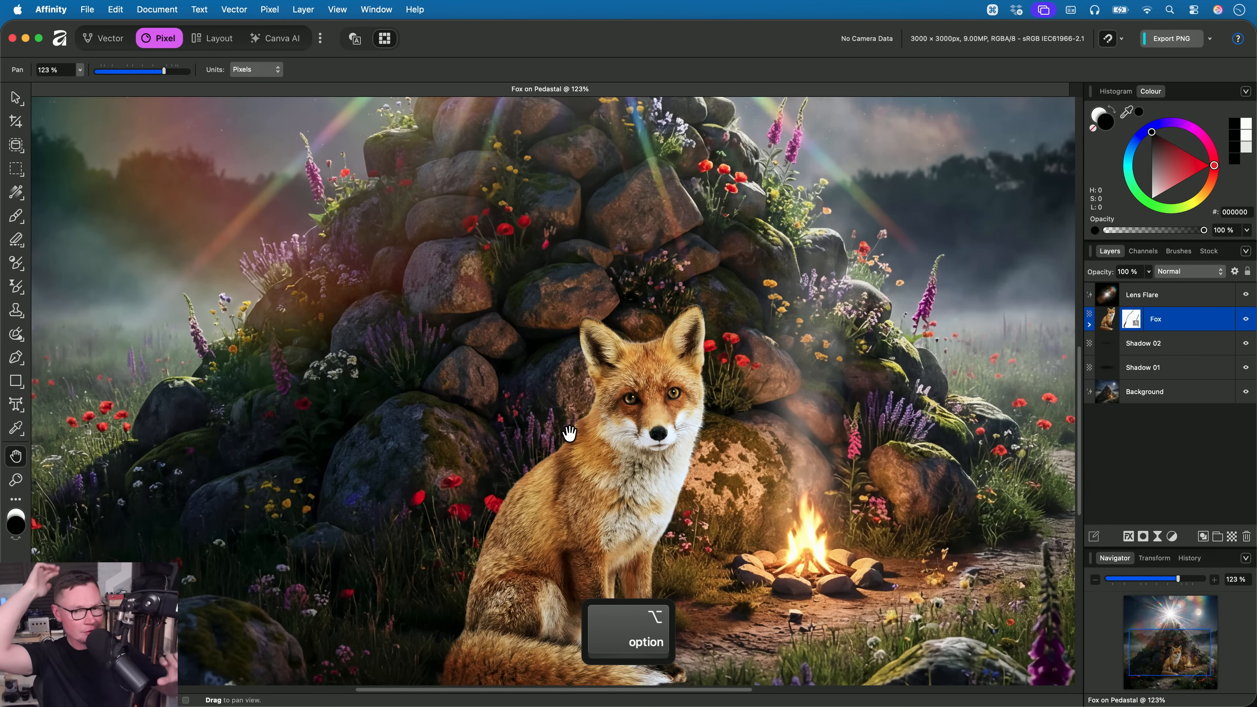
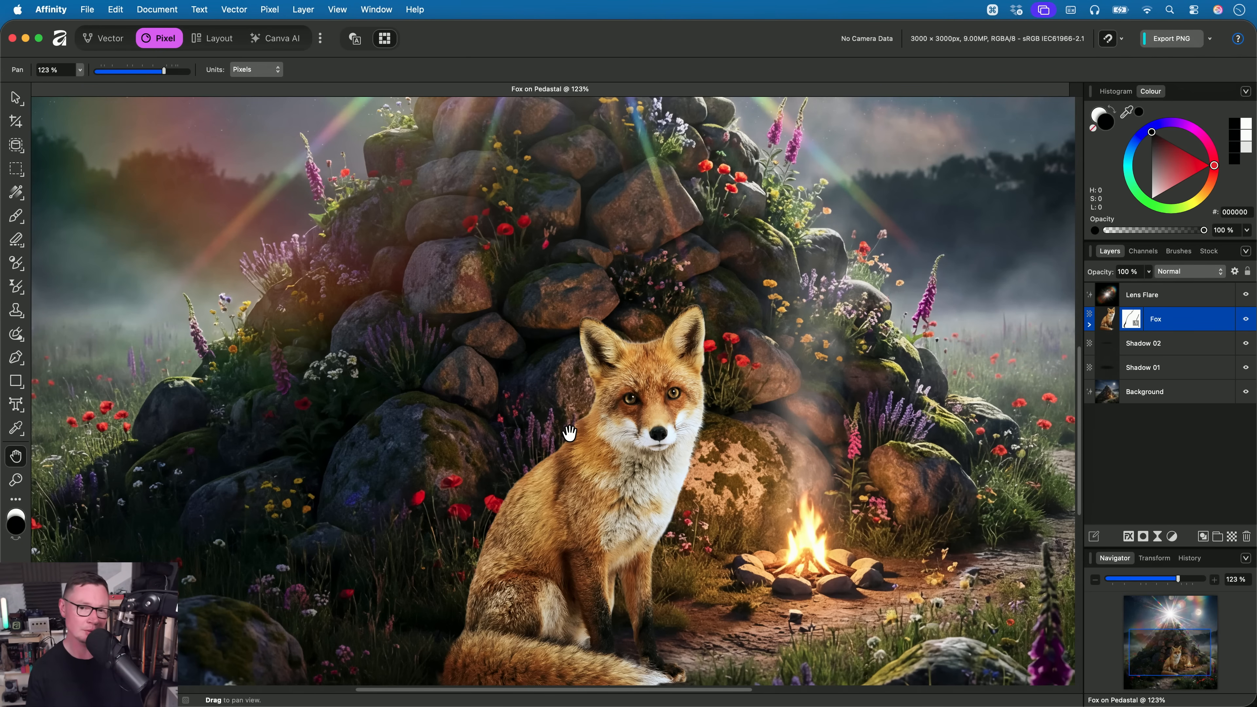
- Activate the Tone Brush Tool for the Fox layer with its mode set to Blend and its insertion set to Clip Then Sibling
{"action": "scroll", "coordinate": [920, 292], "scroll_direction": "down", "scroll_amount": 5}
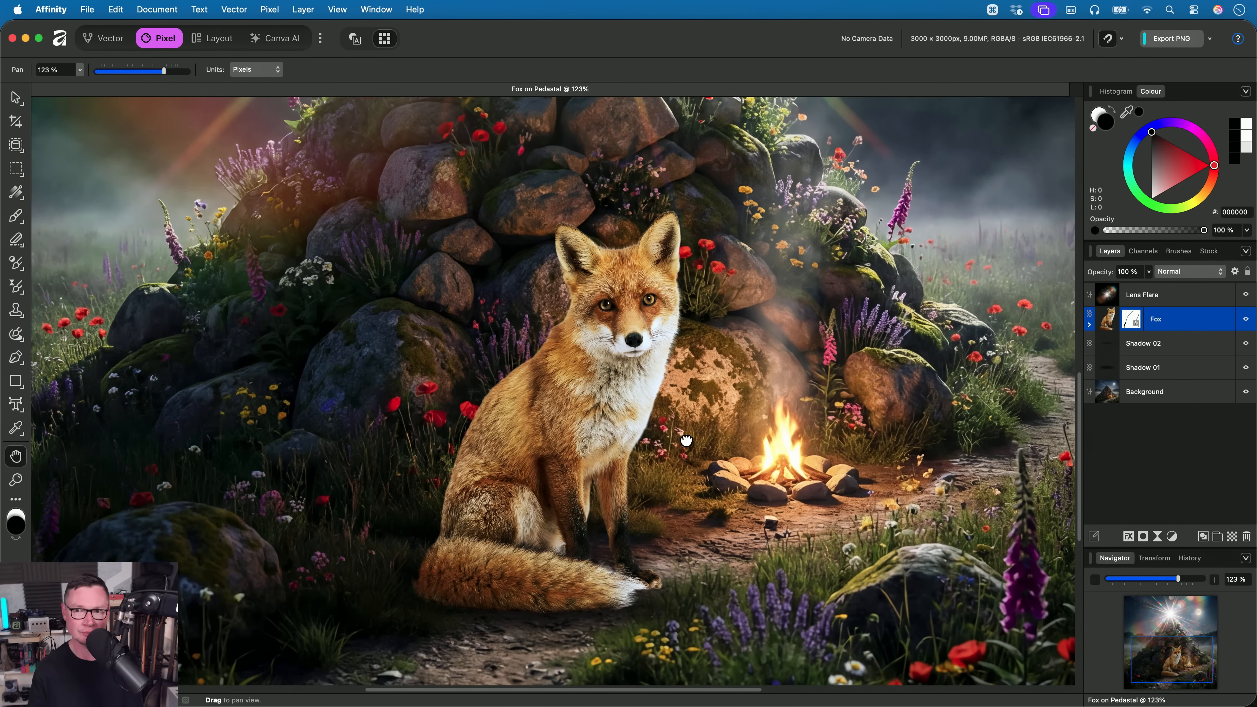
{"action": "scroll", "coordinate": [686, 440], "scroll_direction": "up", "scroll_amount": 1}
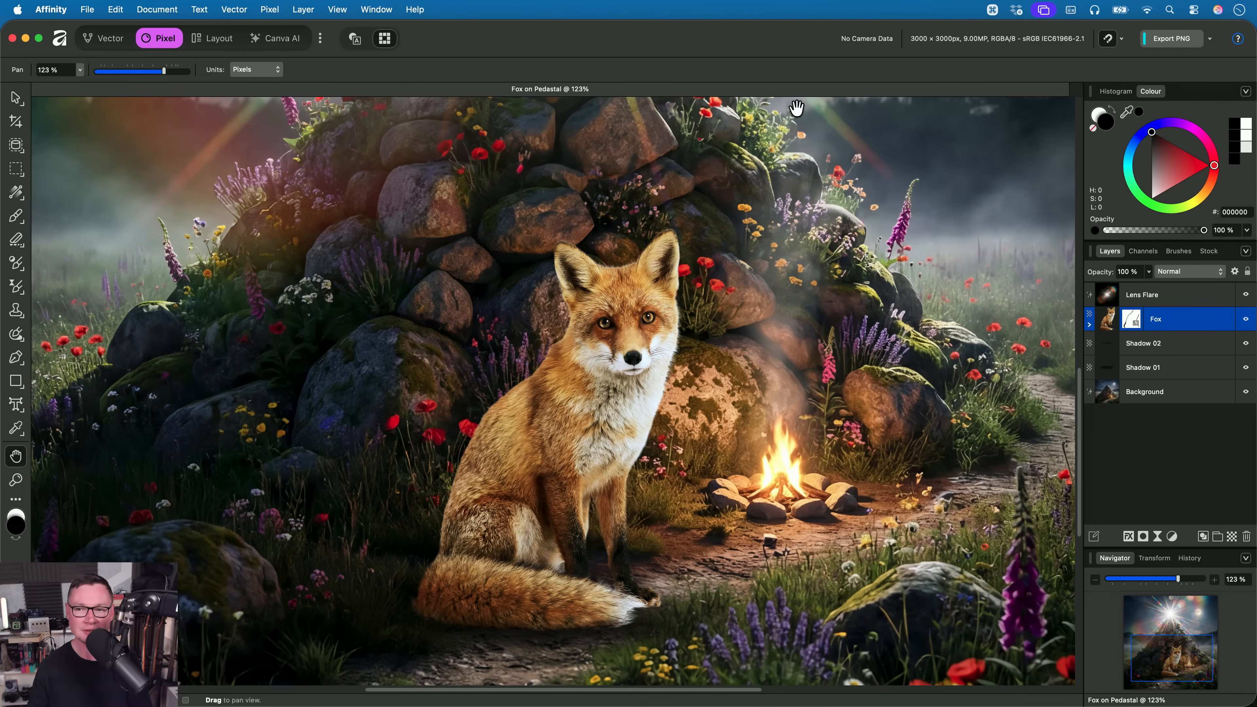
{"action": "left_click", "coordinate": [19, 289]}
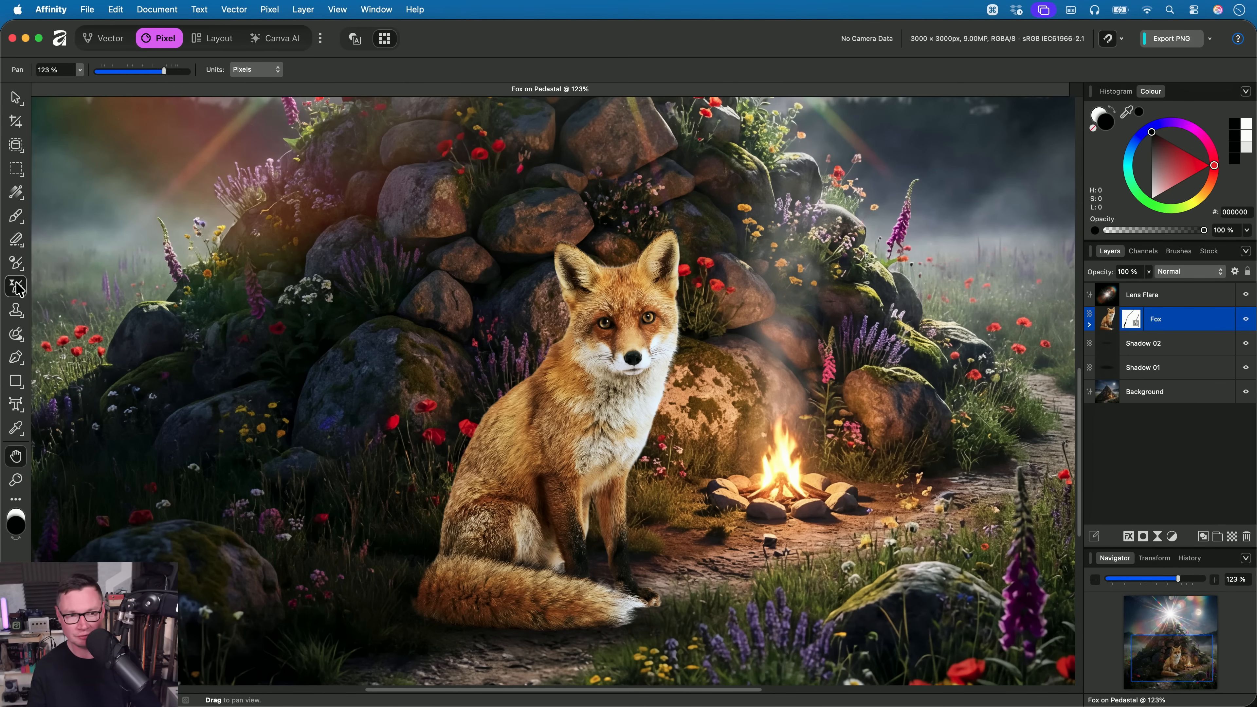
{"action": "left_click", "coordinate": [18, 267]}
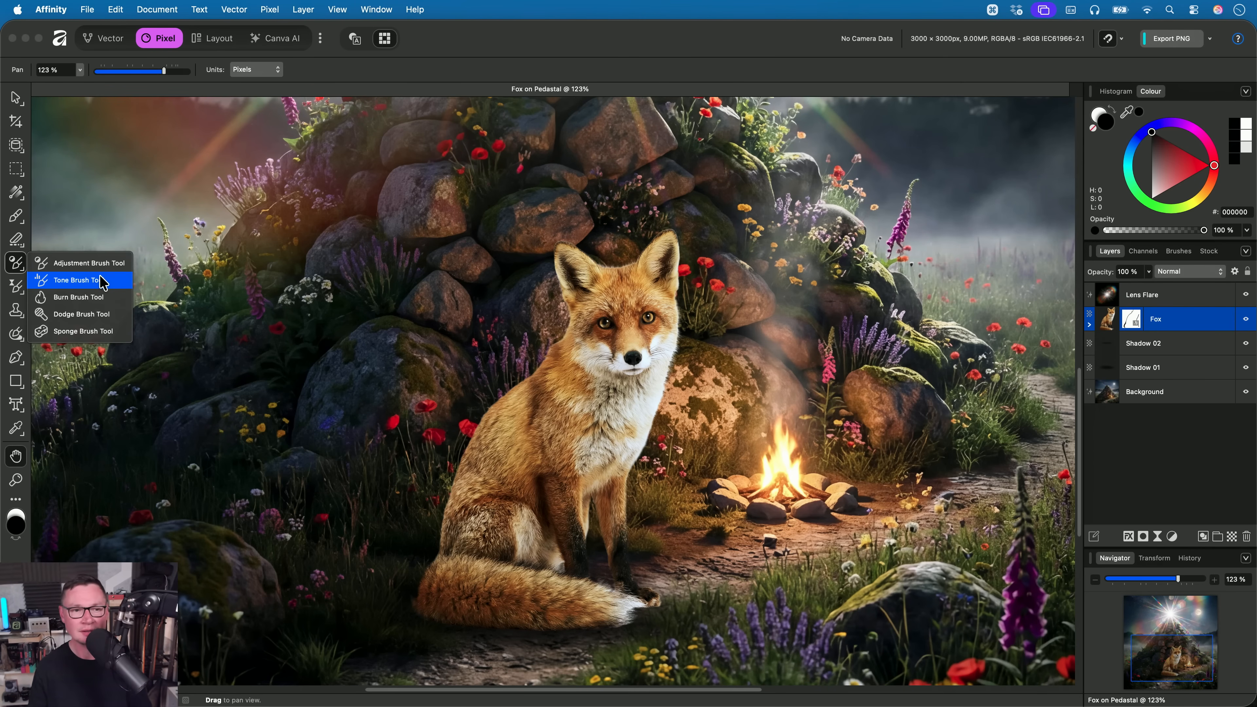
{"action": "left_click", "coordinate": [79, 280]}
{"action": "left_click", "coordinate": [361, 69]}
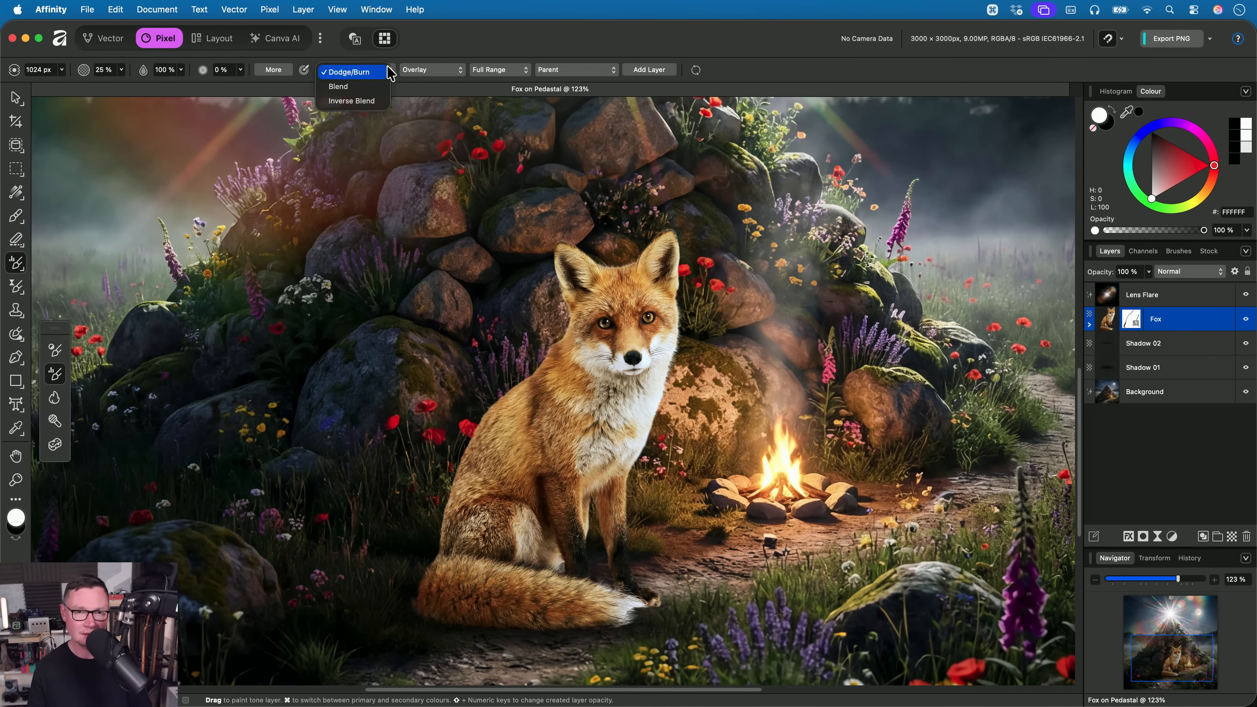
{"action": "left_click", "coordinate": [379, 87]}
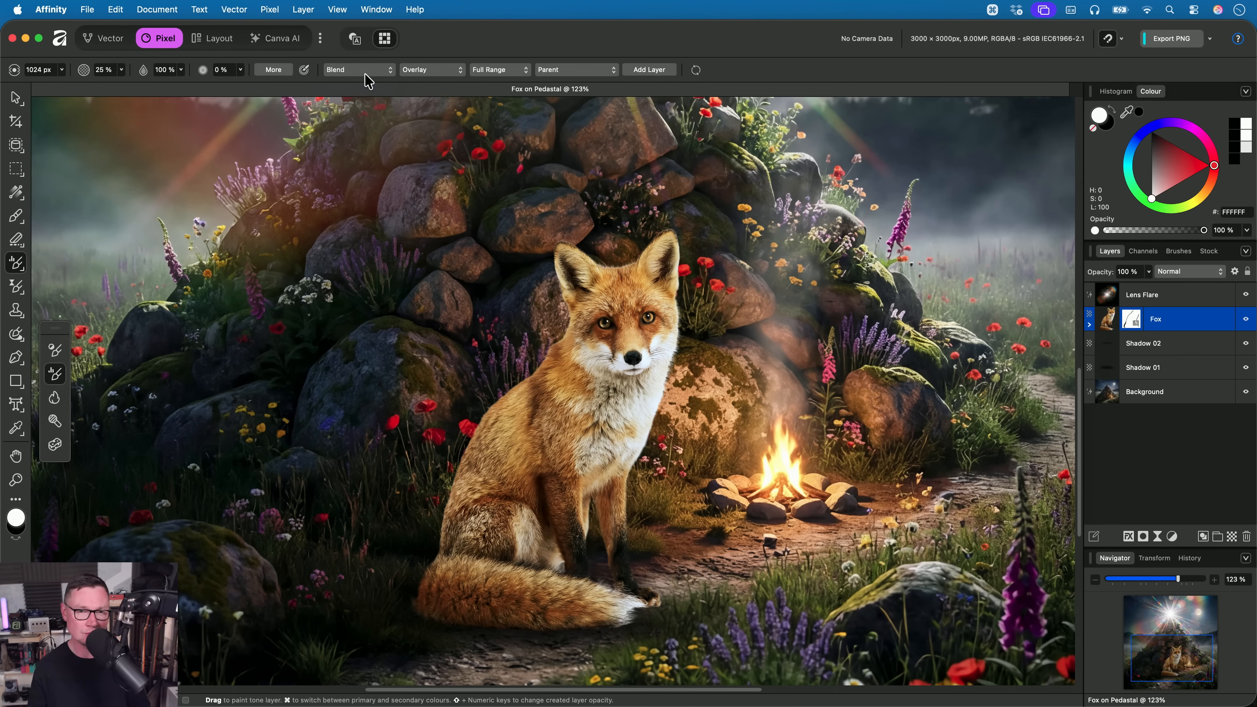
{"action": "left_click", "coordinate": [605, 72]}
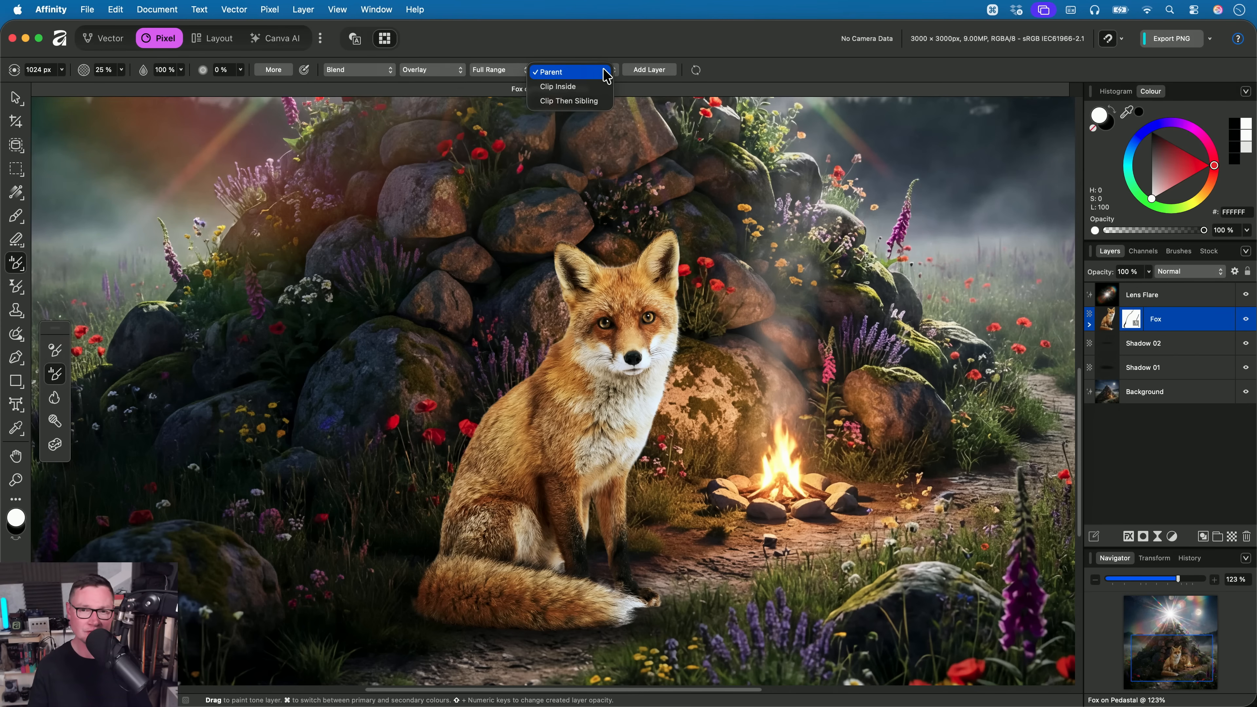
{"action": "left_click", "coordinate": [597, 102]}
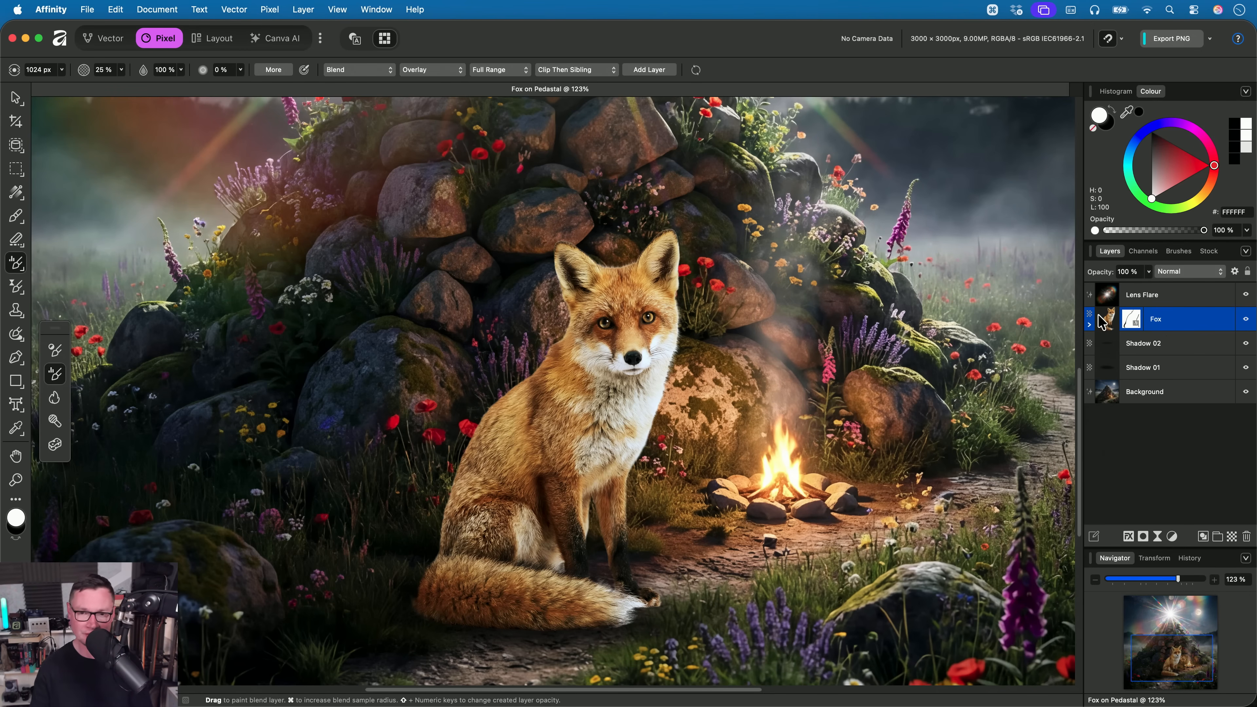
- Set the Tone Brush width to 273.6 px and paint Overlay blending around the fox's outline, from neck and back over the ears
{"action": "scroll", "coordinate": [845, 384], "scroll_direction": "down", "scroll_amount": 5}
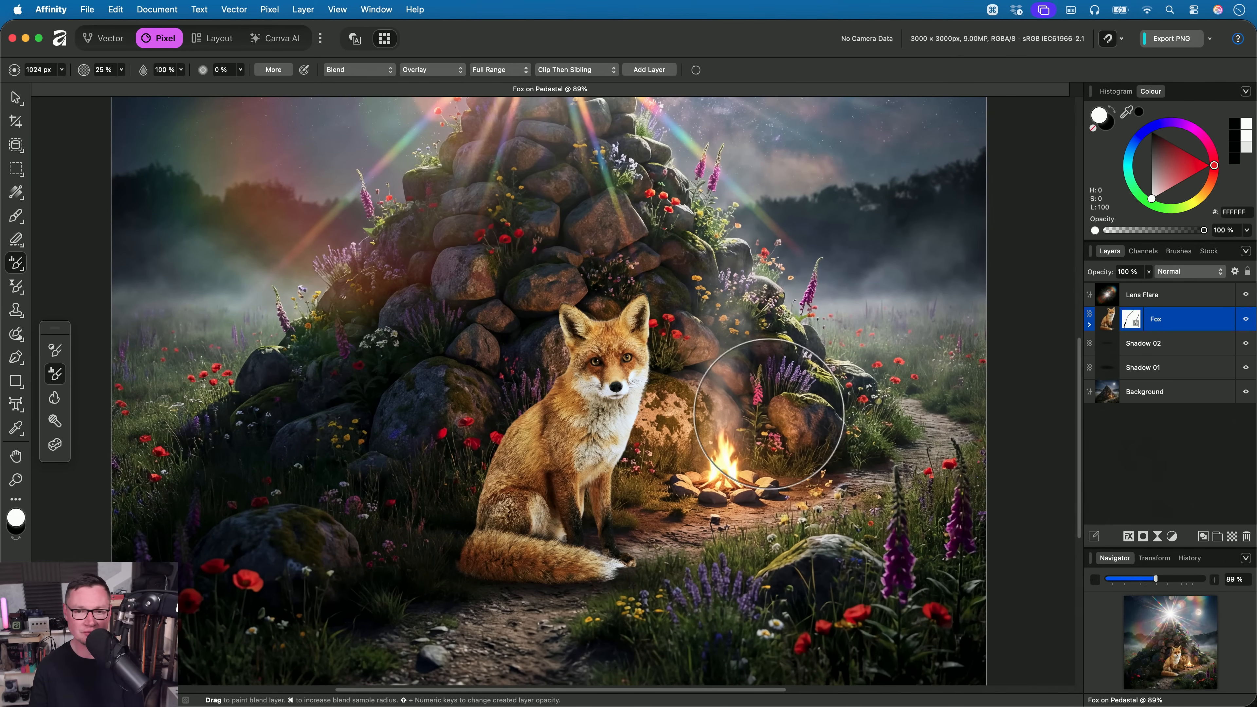
{"action": "key", "text": "bracketleft"}
{"action": "key", "text": "bracketleft"}
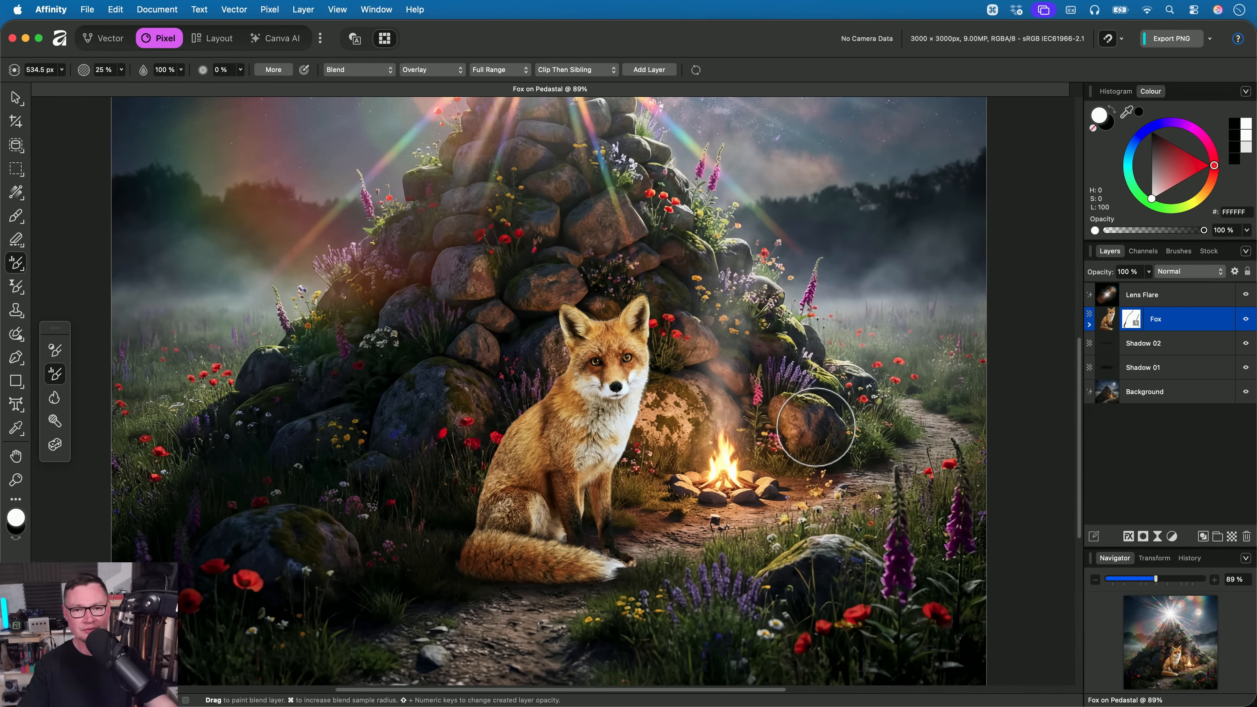
{"action": "scroll", "coordinate": [650, 411], "scroll_direction": "up", "scroll_amount": 5}
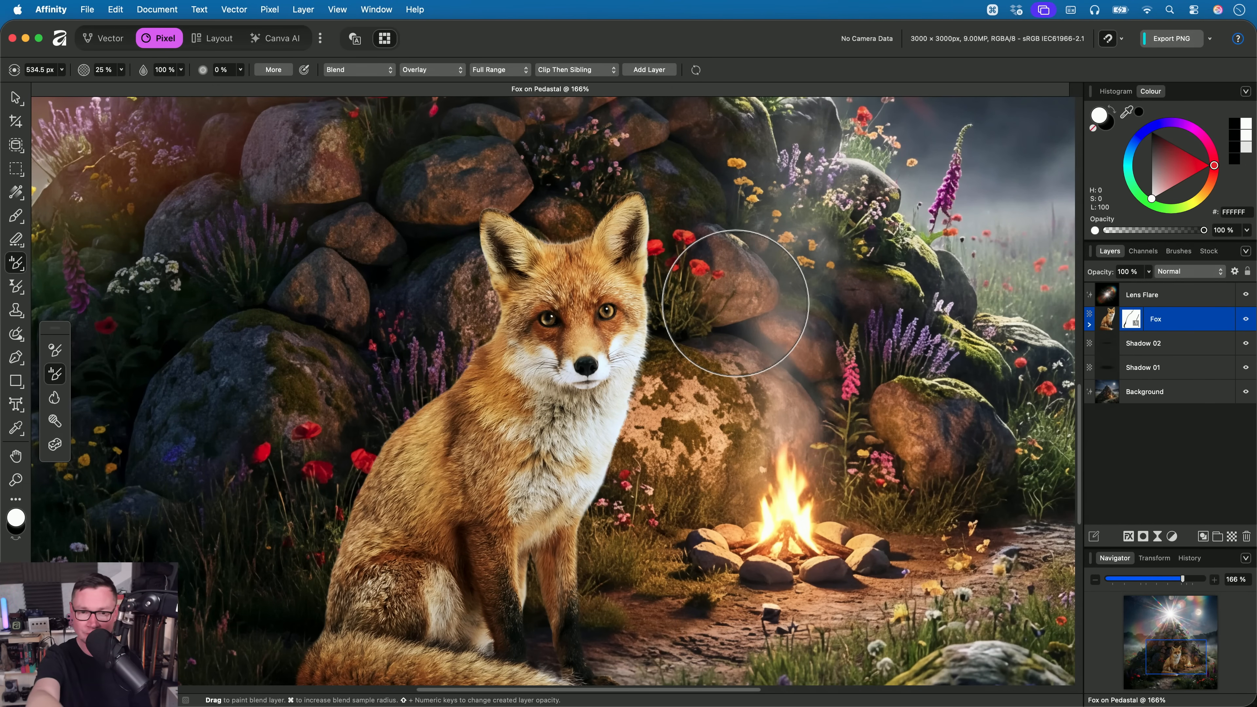
{"action": "key", "text": "bracketleft"}
{"action": "key", "text": "bracketleft"}
{"action": "key", "text": "bracketleft"}
{"action": "key", "text": "bracketleft"}
{"action": "key", "text": "bracketleft"}
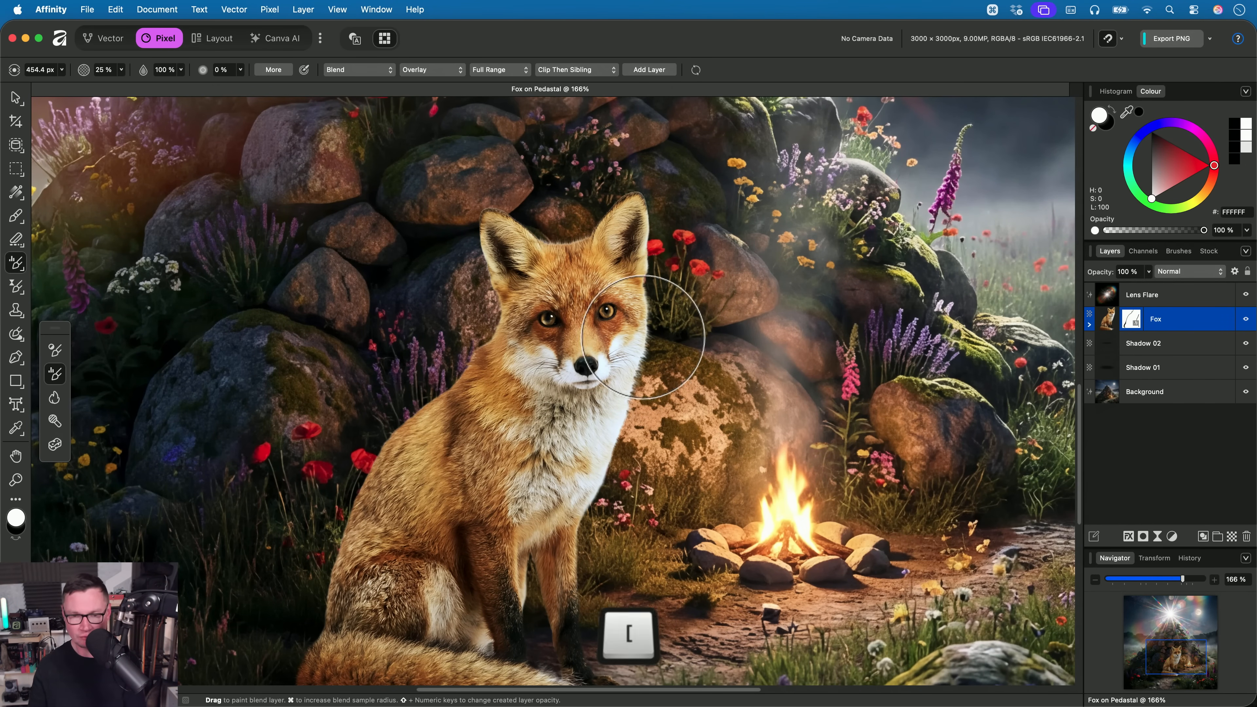
{"action": "scroll", "coordinate": [570, 291], "scroll_direction": "left", "scroll_amount": 3}
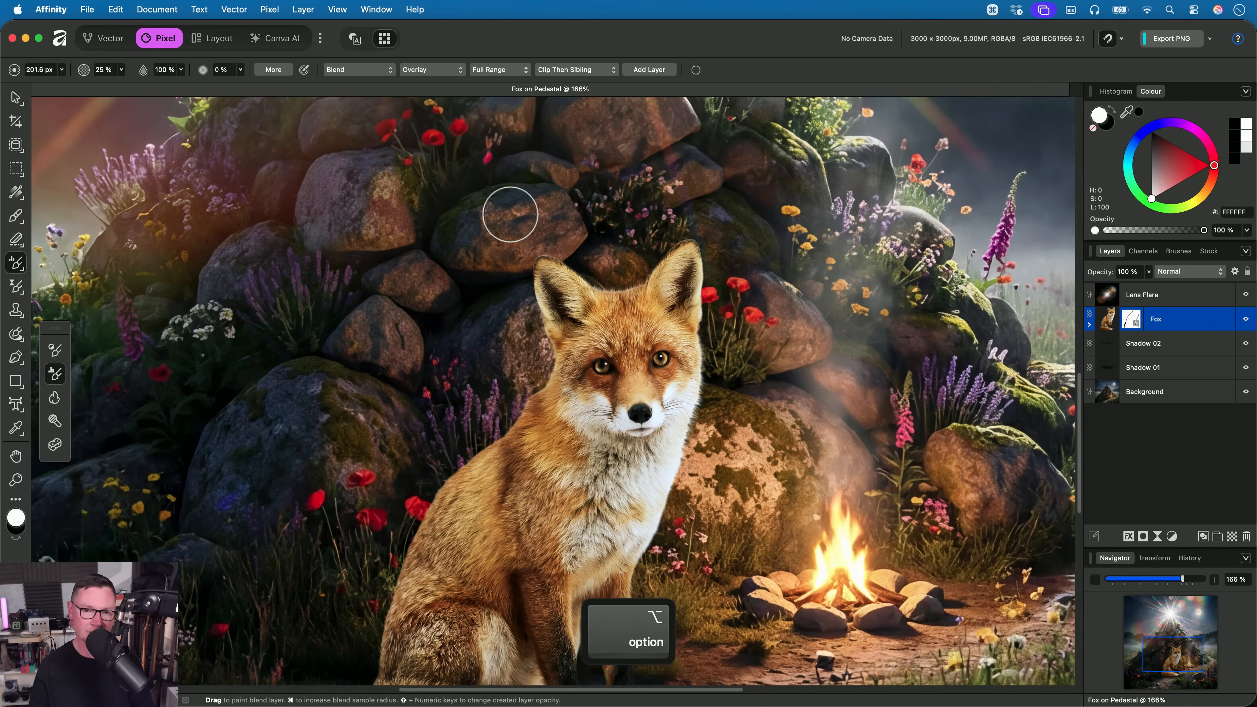
{"action": "scroll", "coordinate": [474, 271], "scroll_direction": "up", "scroll_amount": 2}
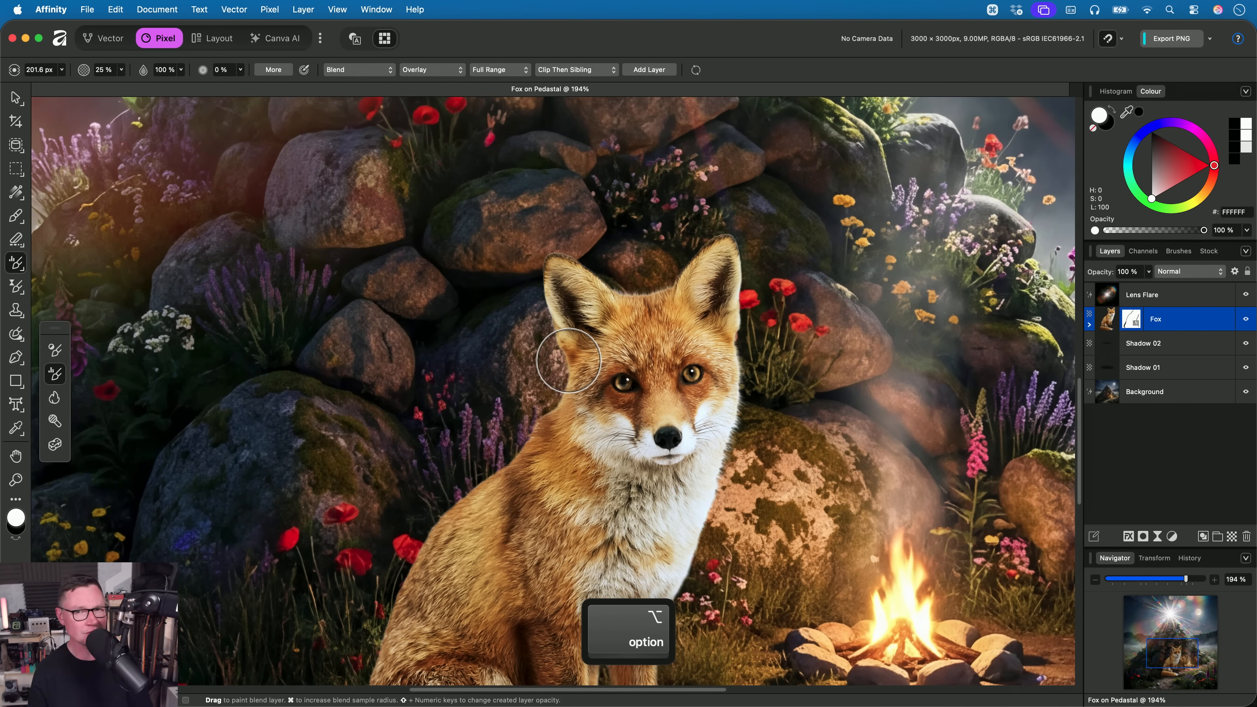
{"action": "scroll", "coordinate": [569, 361], "scroll_direction": "up", "scroll_amount": 2}
{"action": "key", "text": "bracketleft"}
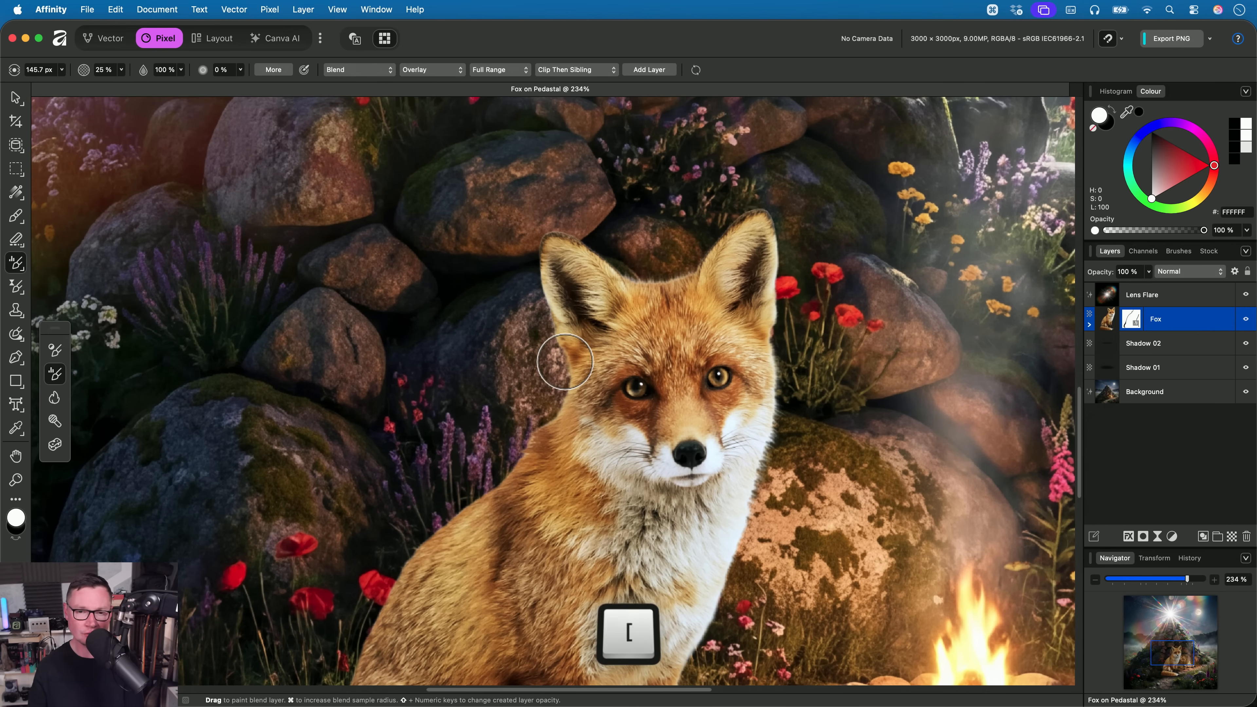
{"action": "key", "text": "bracketright"}
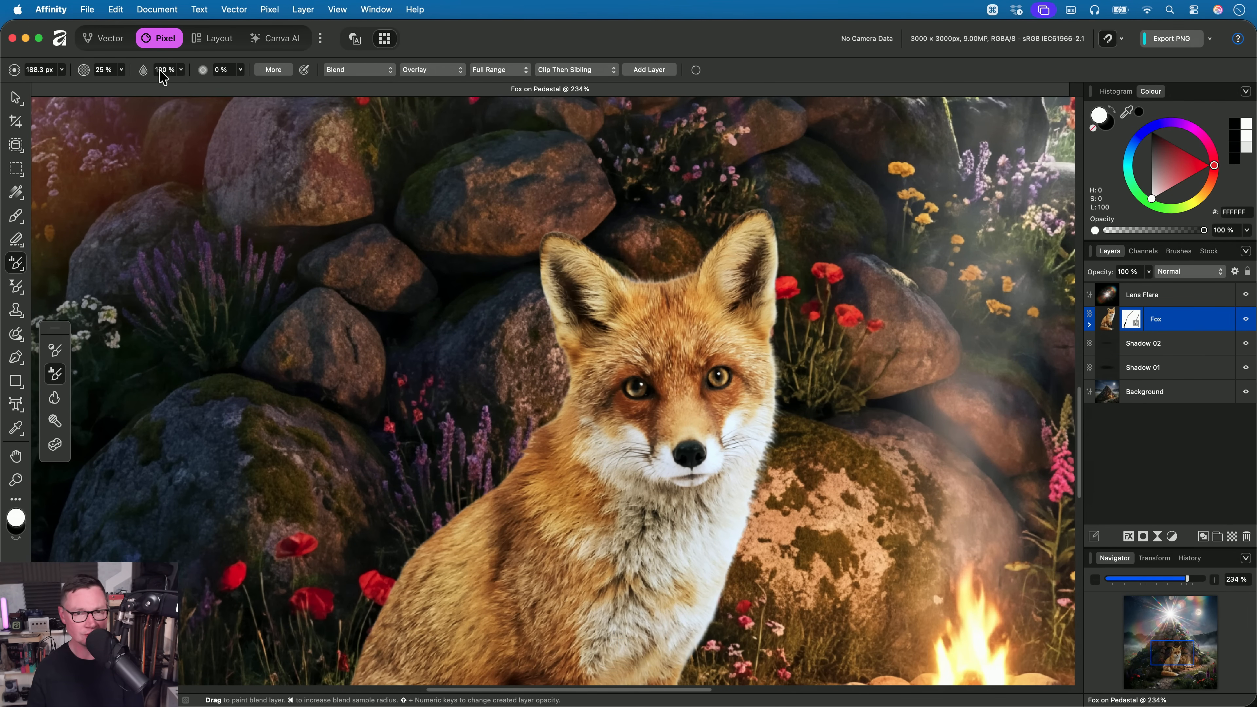
{"action": "scroll", "coordinate": [496, 202], "scroll_direction": "down", "scroll_amount": 2}
{"action": "key", "text": "bracketright"}
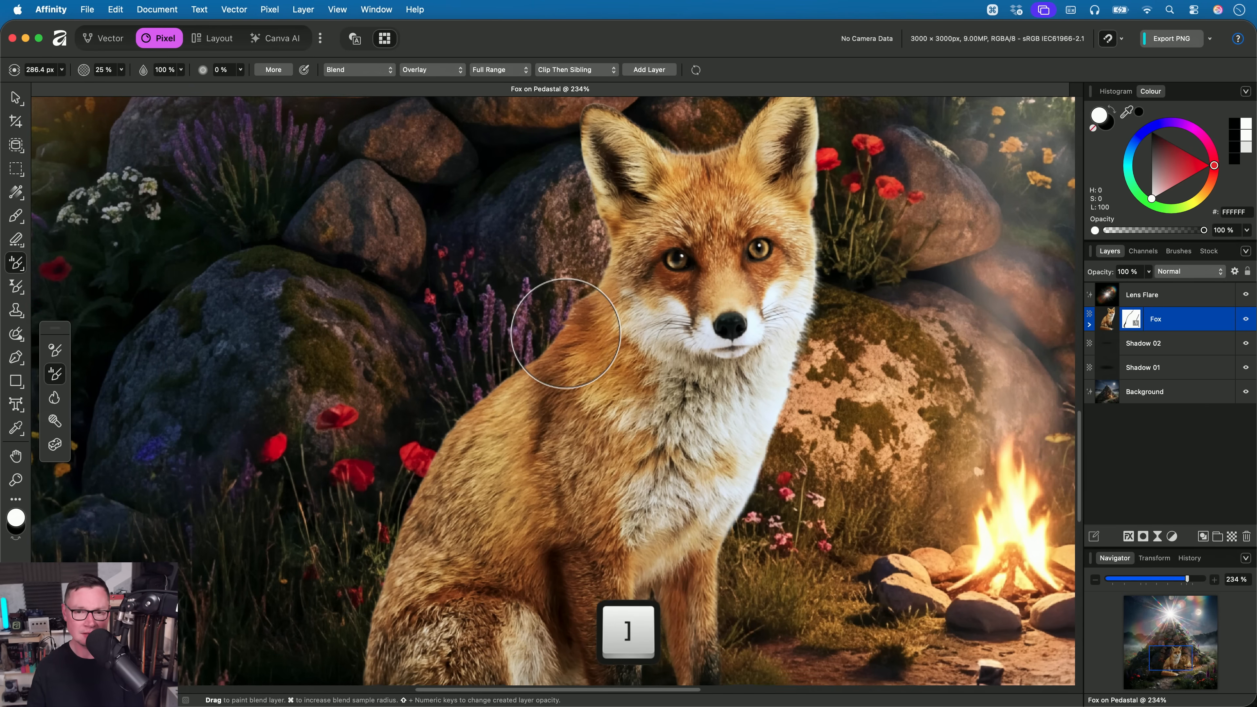
{"action": "scroll", "coordinate": [553, 317], "scroll_direction": "down", "scroll_amount": 3}
{"action": "key", "text": "bracketleft"}
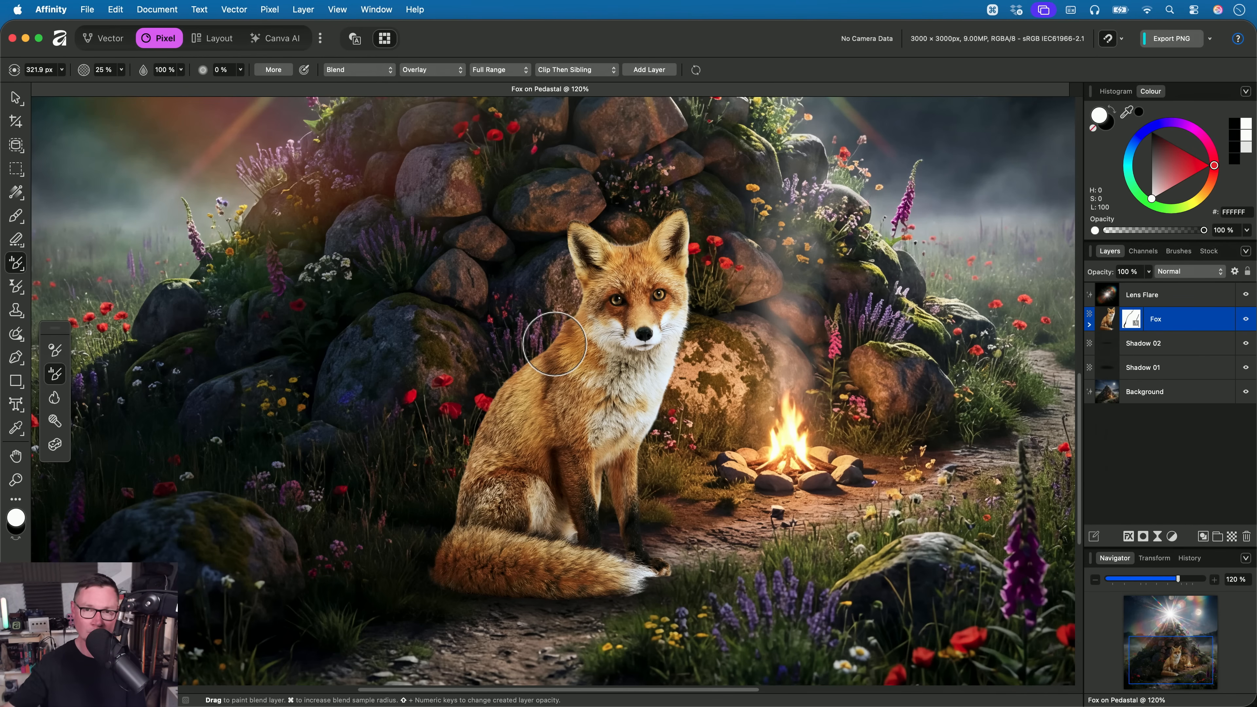
{"action": "key", "text": "bracketleft"}
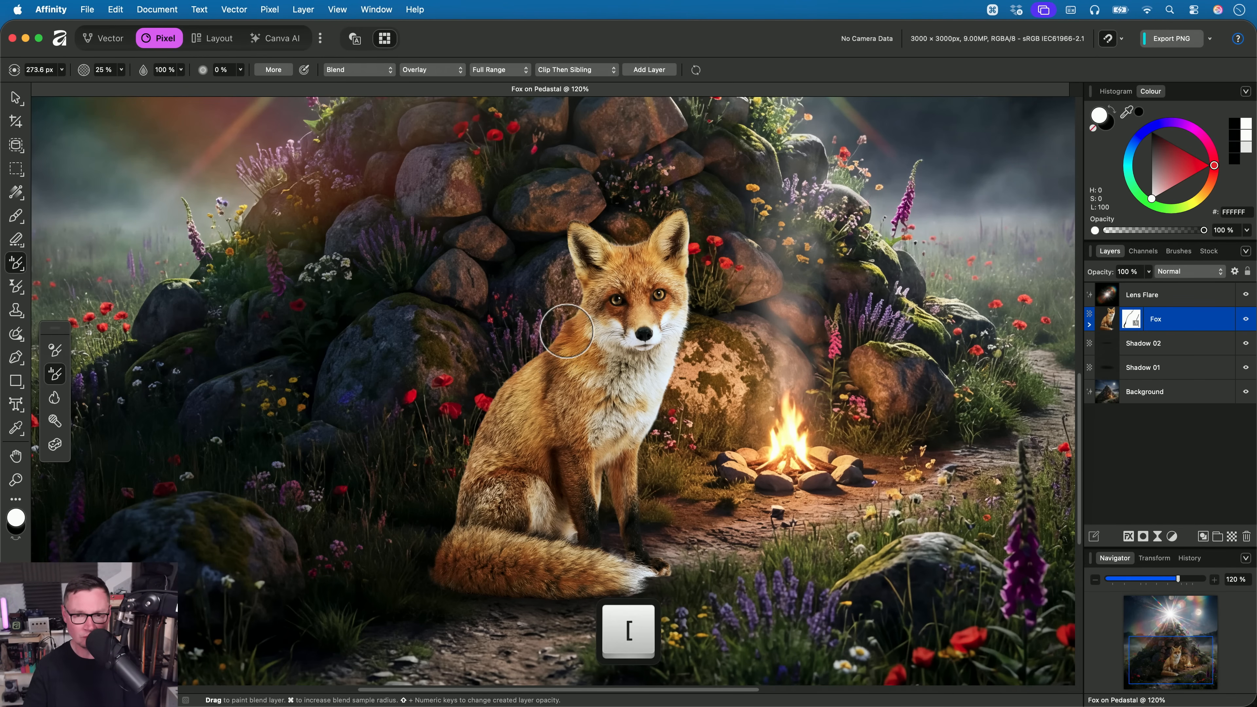
{"action": "mouse_move", "coordinate": [566, 330]}
{"action": "left_mouse_down"}
{"action": "mouse_move", "coordinate": [459, 418]}
{"action": "mouse_move", "coordinate": [507, 386]}
{"action": "mouse_move", "coordinate": [442, 554]}
{"action": "mouse_move", "coordinate": [530, 587]}
{"action": "mouse_move", "coordinate": [656, 568]}
{"action": "mouse_move", "coordinate": [634, 505]}
{"action": "mouse_move", "coordinate": [690, 307]}
{"action": "mouse_move", "coordinate": [691, 236]}
{"action": "mouse_move", "coordinate": [675, 210]}
{"action": "mouse_move", "coordinate": [613, 233]}
{"action": "mouse_move", "coordinate": [569, 219]}
{"action": "mouse_move", "coordinate": [590, 278]}
{"action": "mouse_move", "coordinate": [581, 324]}
{"action": "mouse_move", "coordinate": [535, 352]}
{"action": "mouse_move", "coordinate": [471, 433]}
{"action": "left_mouse_up"}
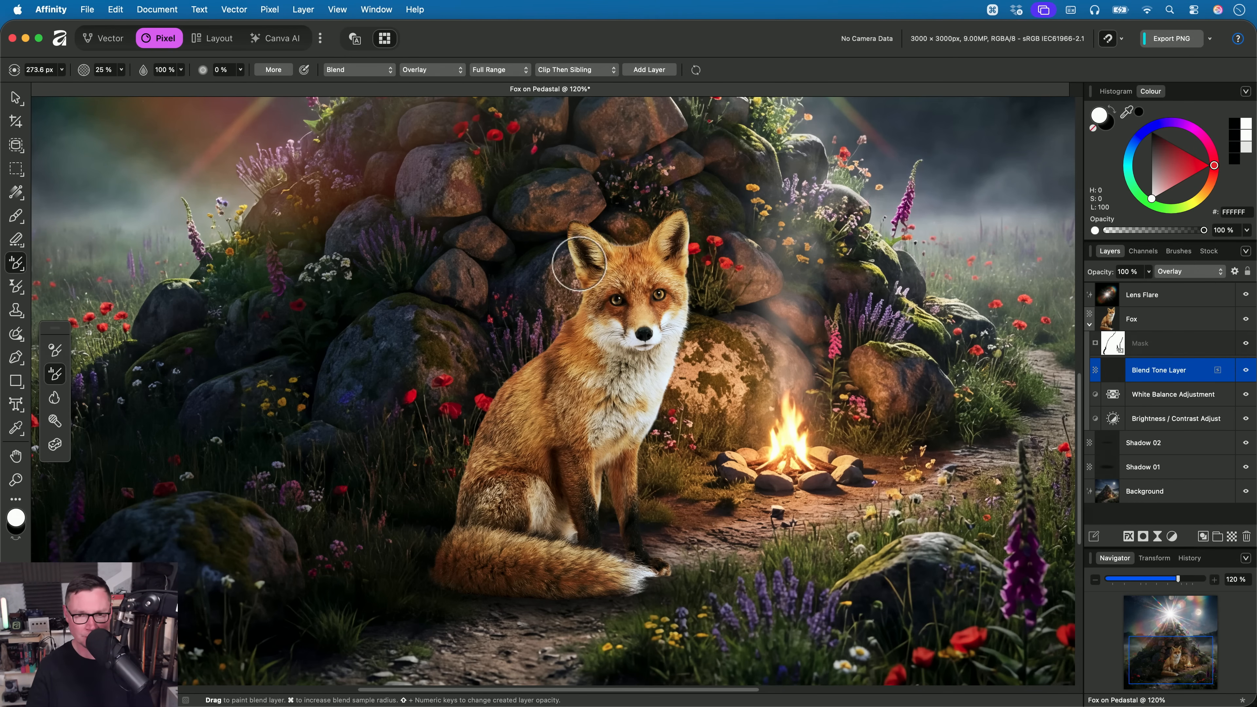
{"action": "mouse_move", "coordinate": [580, 264]}
{"action": "left_mouse_down"}
{"action": "mouse_move", "coordinate": [541, 366]}
{"action": "mouse_move", "coordinate": [456, 490]}
{"action": "mouse_move", "coordinate": [533, 590]}
{"action": "mouse_move", "coordinate": [645, 524]}
{"action": "mouse_move", "coordinate": [670, 332]}
{"action": "mouse_move", "coordinate": [666, 206]}
{"action": "left_mouse_up"}
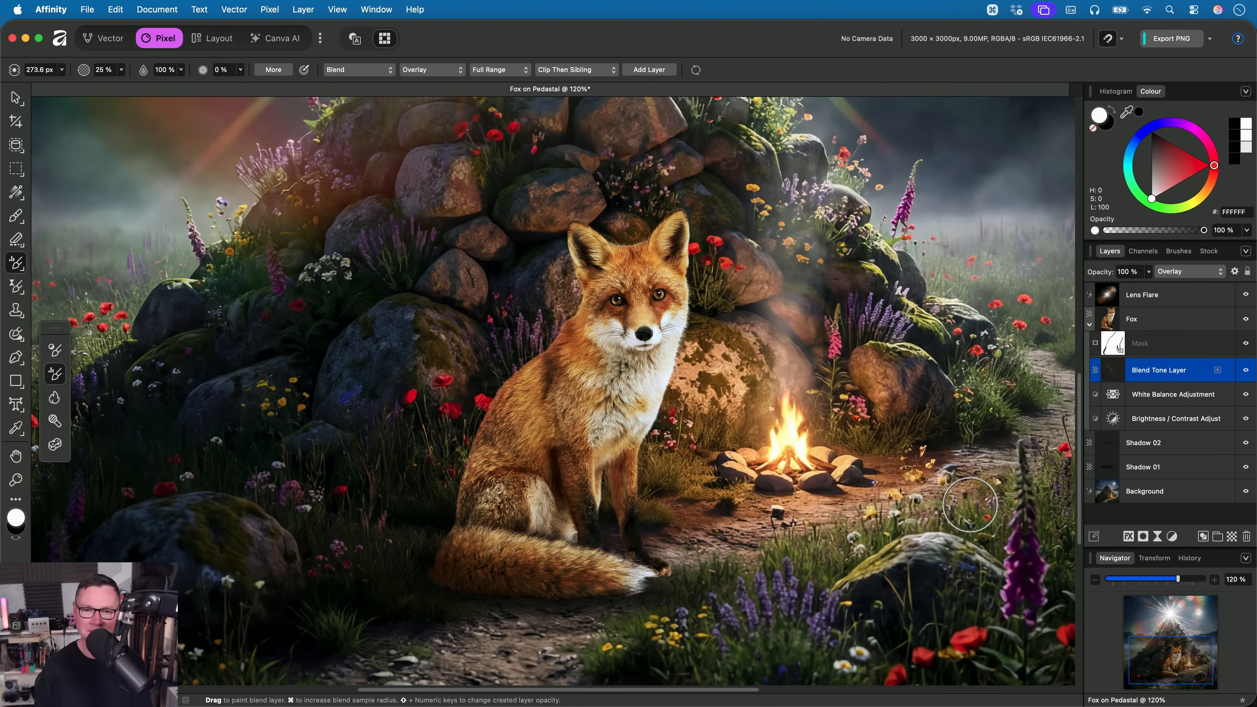
- Compare the fox's edges and fur with the Blend Tone Layer hidden and shown
{"action": "scroll", "coordinate": [836, 446], "scroll_direction": "up", "scroll_amount": 5}
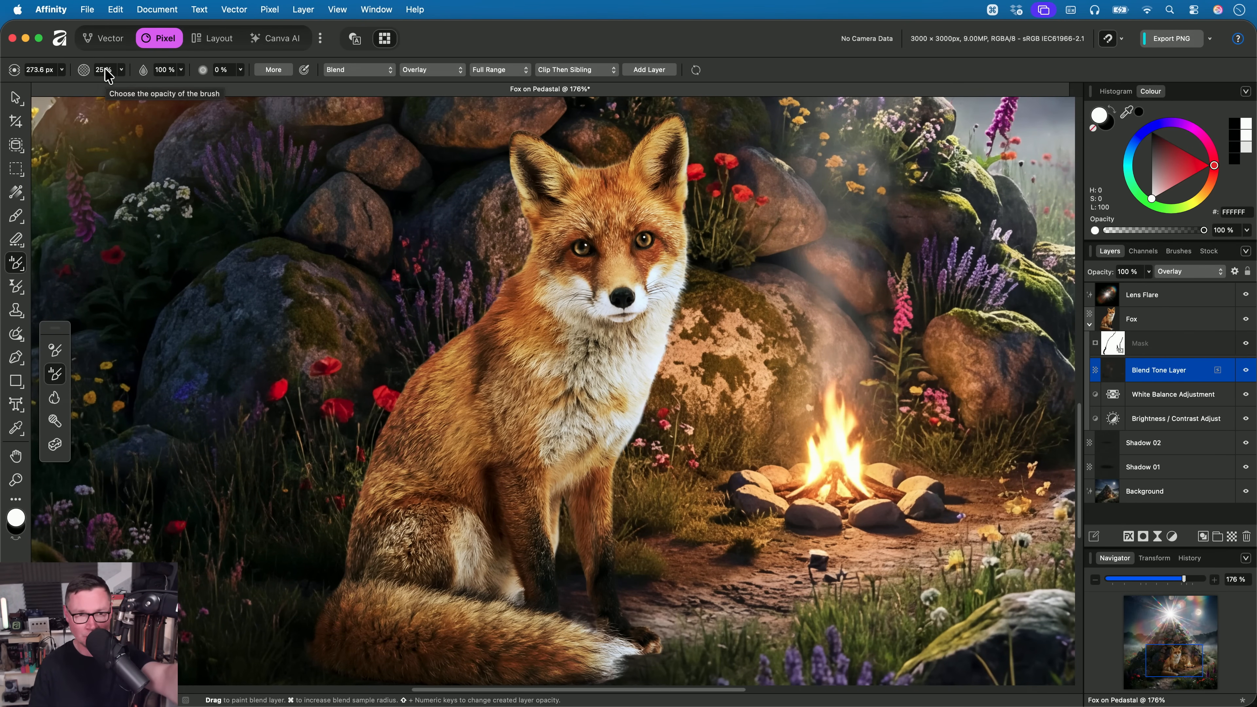
{"action": "left_click", "coordinate": [1245, 371]}
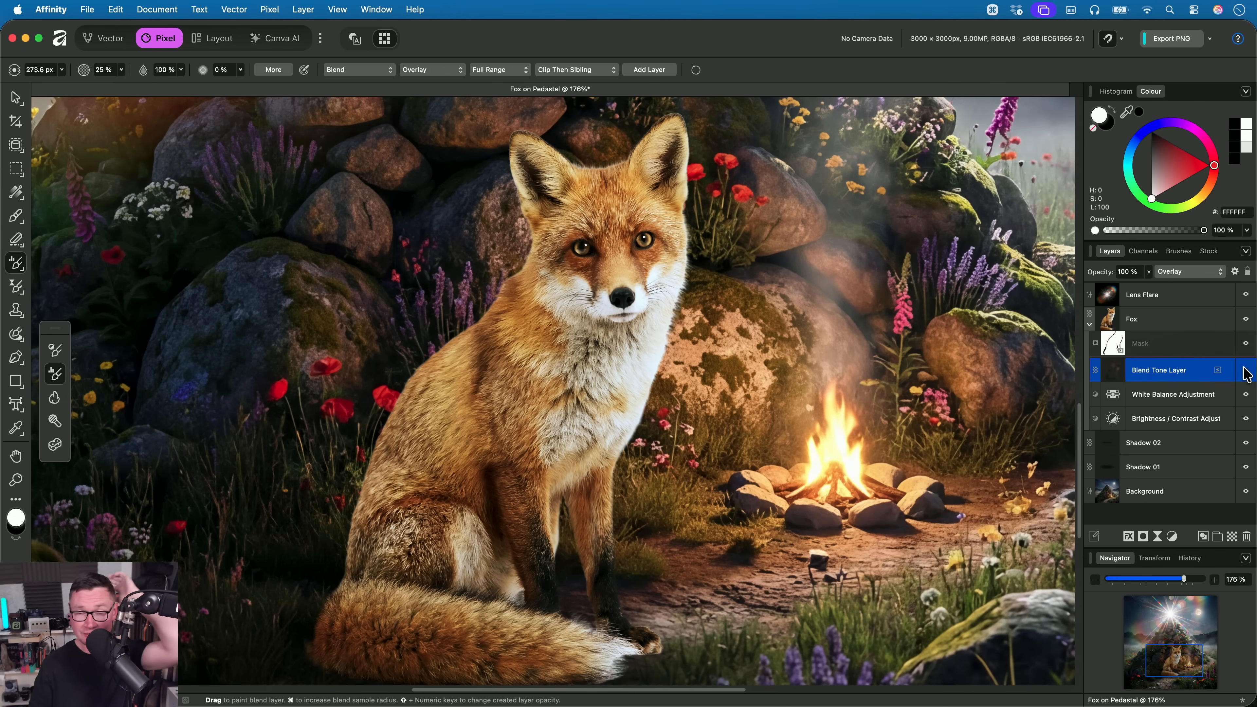
{"action": "left_click", "coordinate": [1244, 368]}
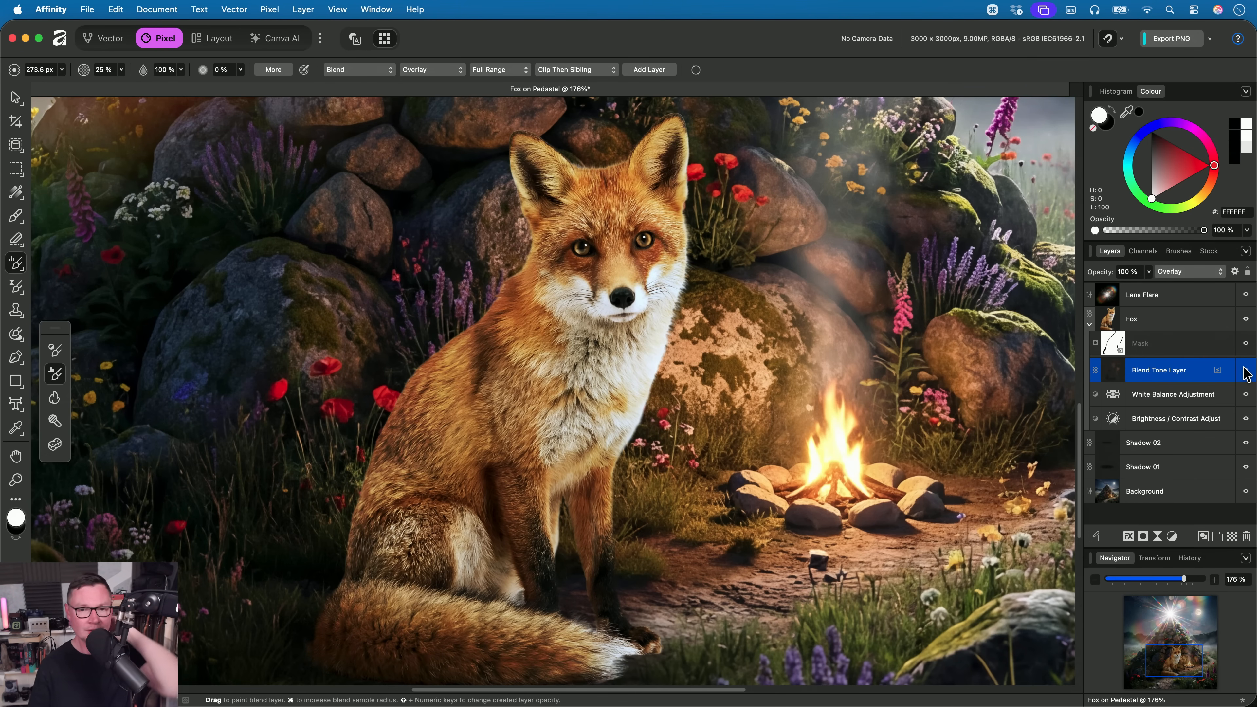
- Isolate the Blend Tone Layer to examine the sampled colours in its painted strokes, and return to the full composite
{"action": "left_click", "coordinate": [1113, 371], "text": "alt"}
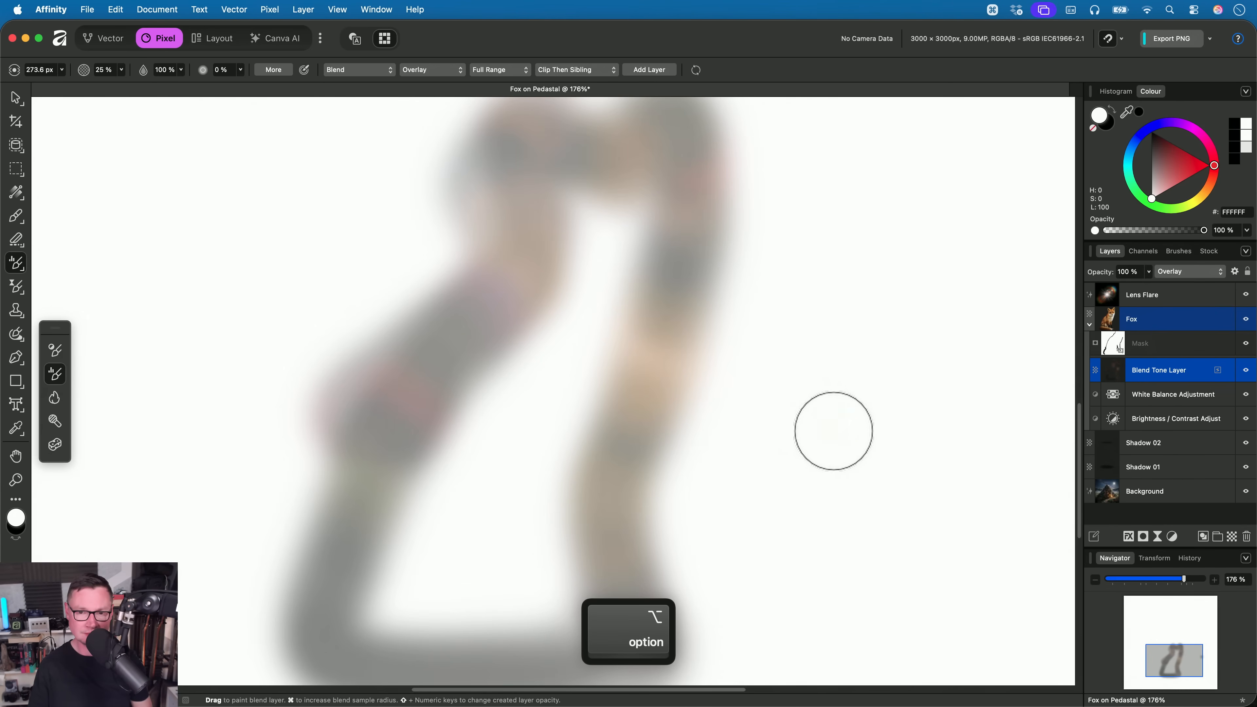
{"action": "scroll", "coordinate": [833, 430], "scroll_direction": "up", "scroll_amount": 5}
{"action": "scroll", "coordinate": [820, 341], "scroll_direction": "up", "scroll_amount": 4}
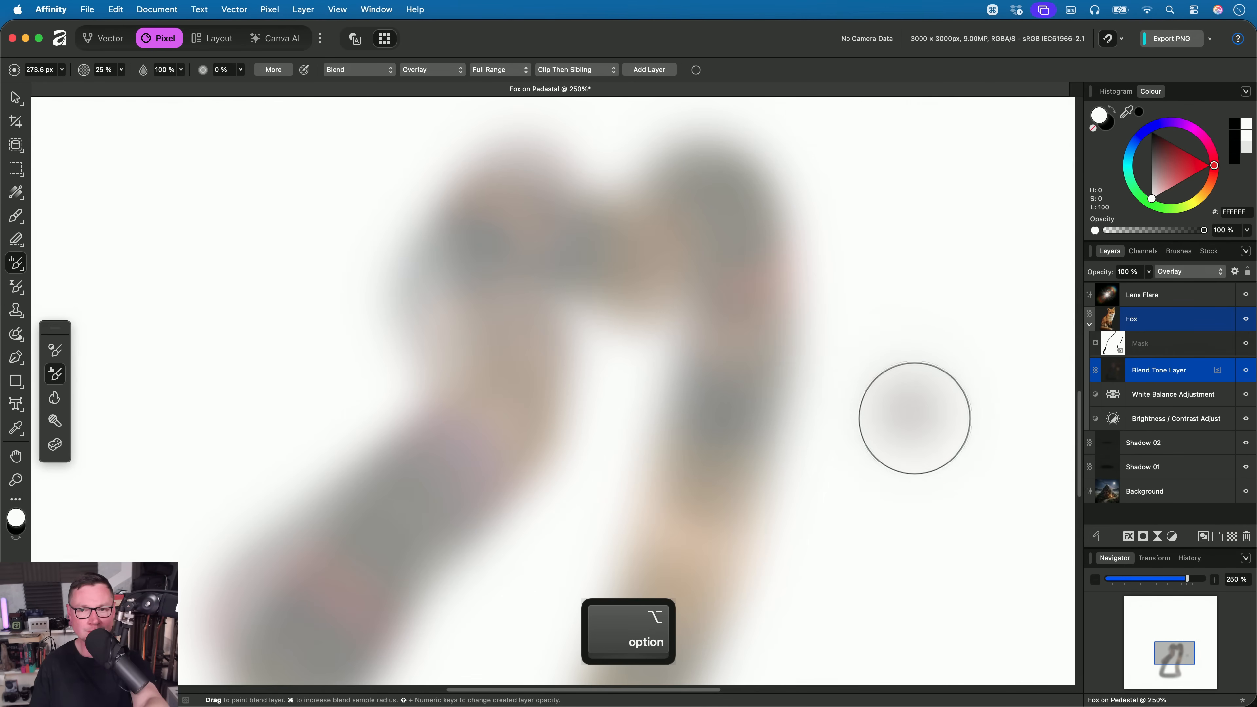
{"action": "scroll", "coordinate": [917, 424], "scroll_direction": "down", "scroll_amount": 5}
{"action": "left_click_drag", "start_coordinate": [918, 322], "coordinate": [925, 281]}
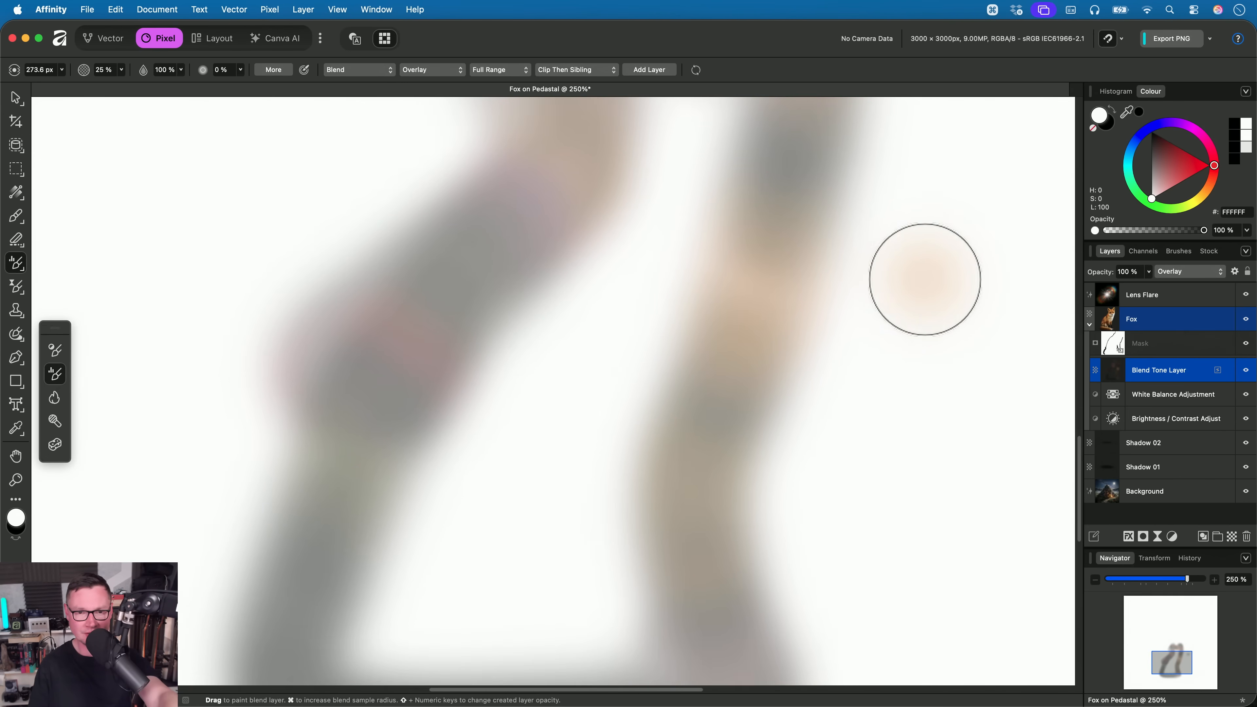
{"action": "mouse_move", "coordinate": [880, 395]}
{"action": "left_mouse_down"}
{"action": "mouse_move", "coordinate": [894, 343]}
{"action": "mouse_move", "coordinate": [888, 418]}
{"action": "left_mouse_up"}
{"action": "left_click_drag", "start_coordinate": [574, 375], "coordinate": [547, 452]}
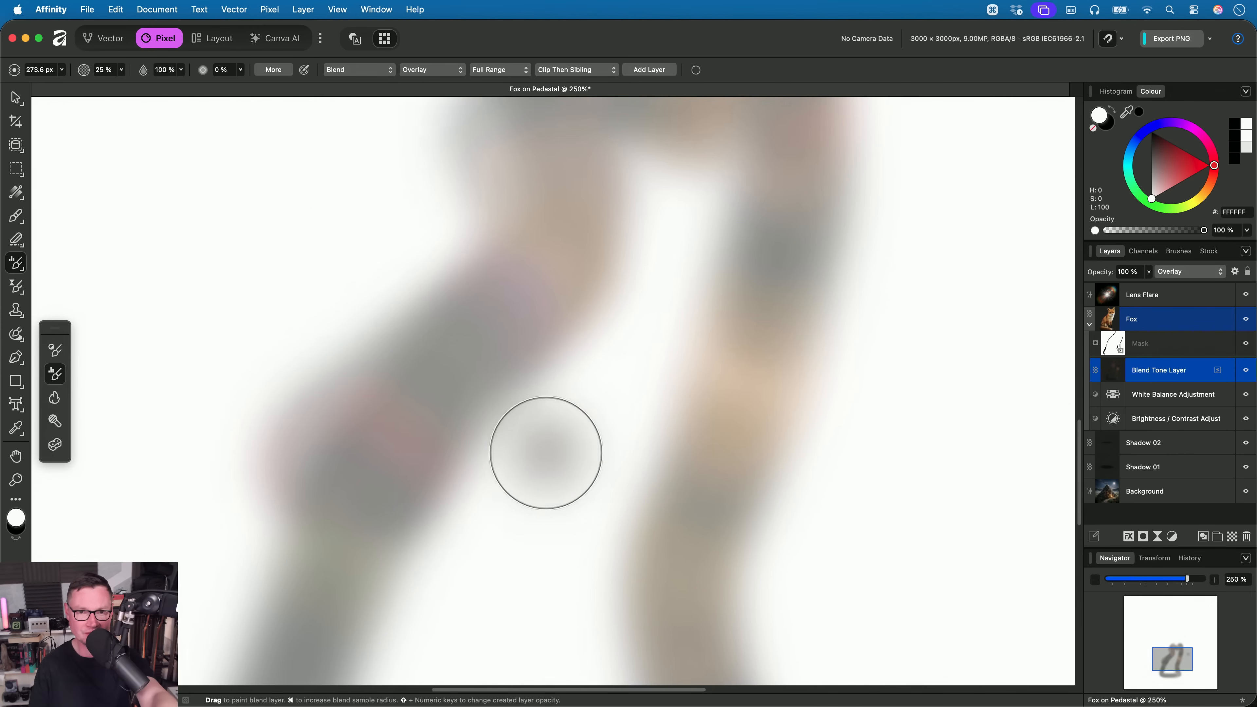
{"action": "left_click_drag", "start_coordinate": [860, 485], "coordinate": [861, 374]}
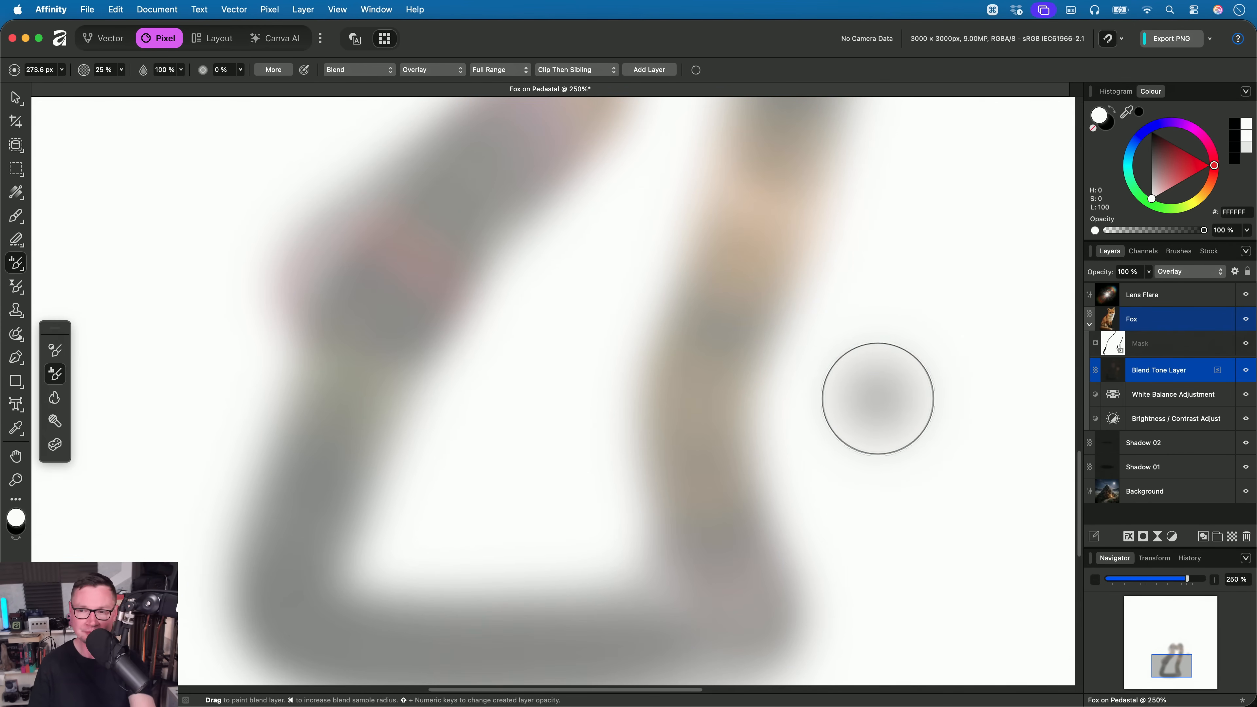
{"action": "left_click", "coordinate": [1113, 368], "text": "alt"}
{"action": "scroll", "coordinate": [811, 436], "scroll_direction": "down", "scroll_amount": 4, "text": "alt"}
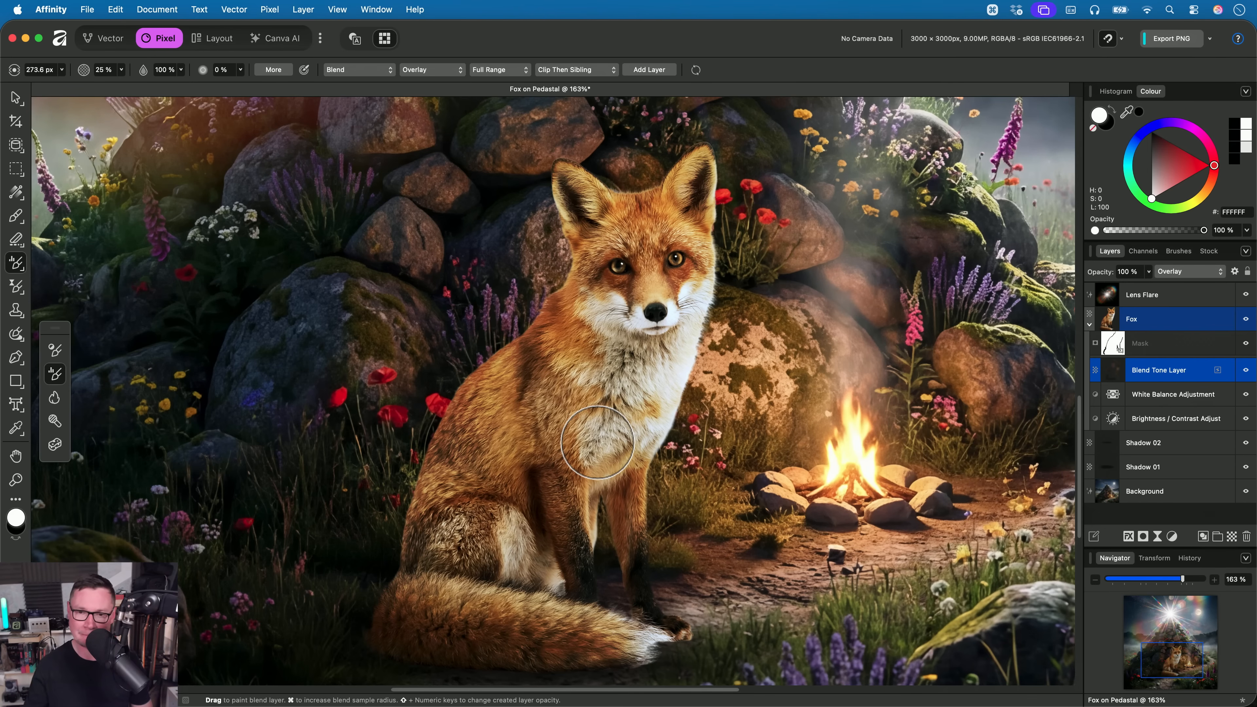
{"action": "scroll", "coordinate": [583, 445], "scroll_direction": "down", "scroll_amount": 3}
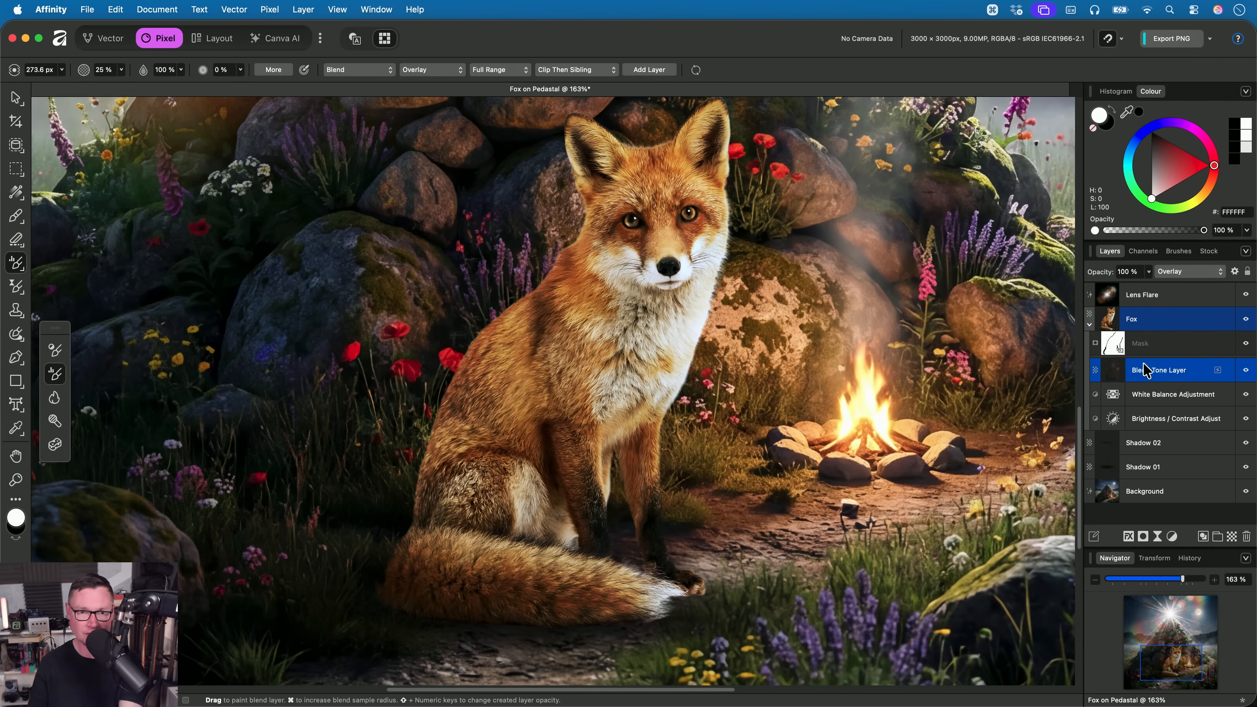
- Change the Tone Brush's blend mode to Reflect and paint a new blend tone along the fox's edges, starting at the ear and neck
{"action": "left_click", "coordinate": [444, 70]}
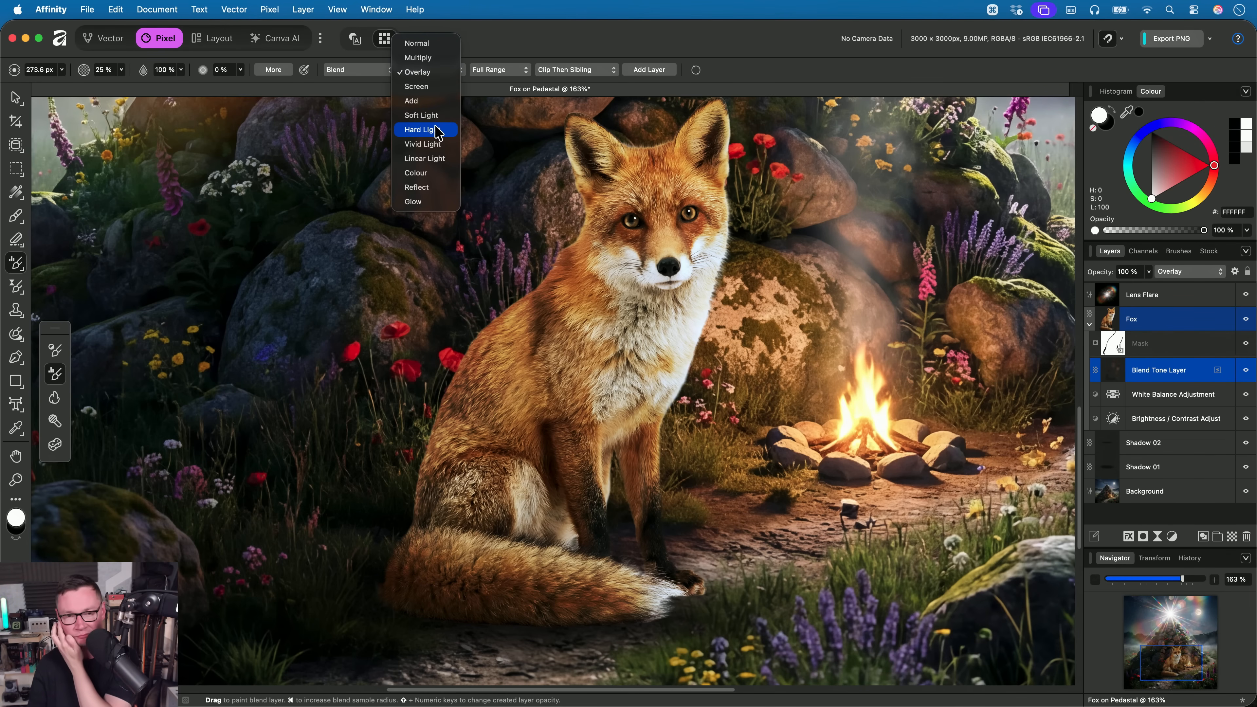
{"action": "left_click", "coordinate": [426, 188]}
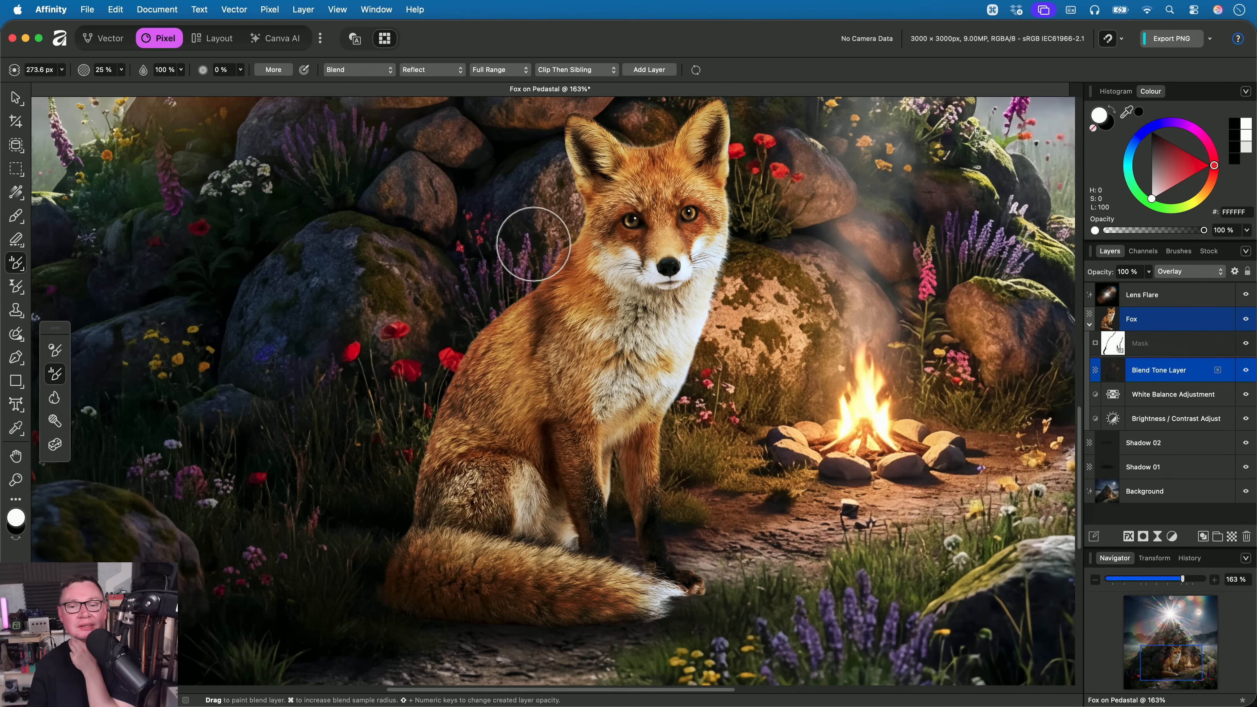
{"action": "scroll", "coordinate": [592, 262], "scroll_direction": "up", "scroll_amount": 2}
{"action": "scroll", "coordinate": [588, 295], "scroll_direction": "left", "scroll_amount": 1}
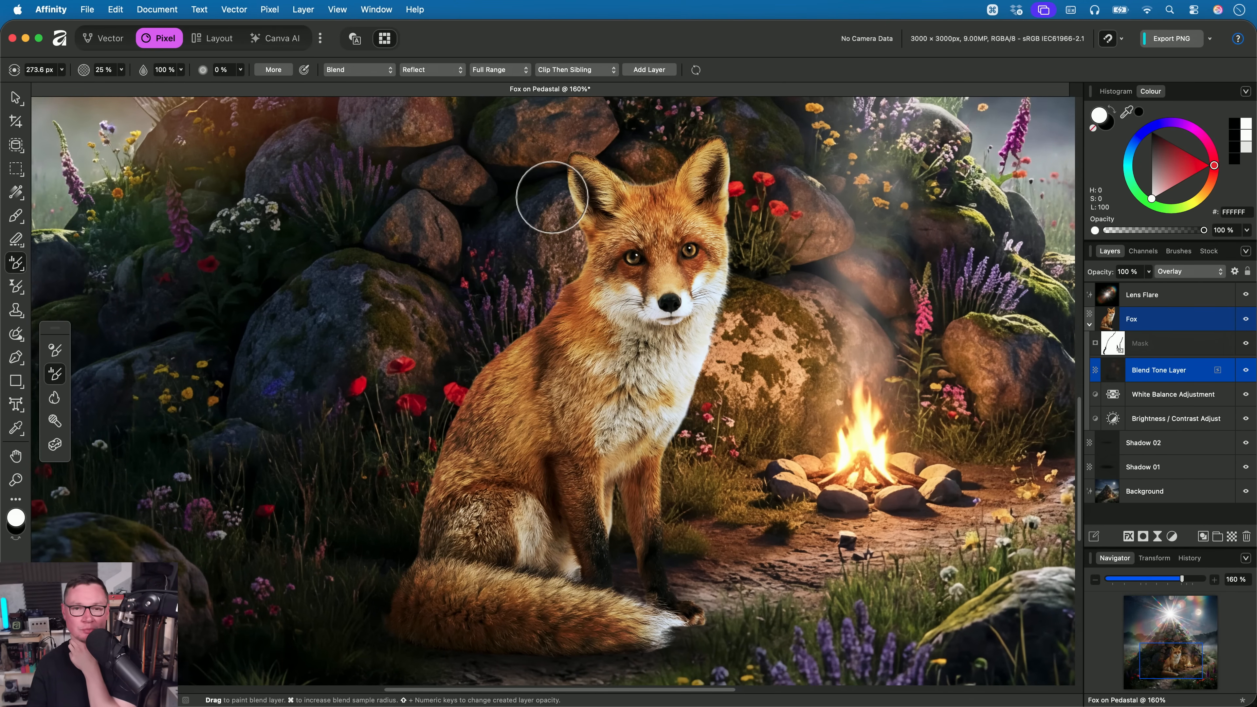
{"action": "mouse_move", "coordinate": [575, 210]}
{"action": "left_mouse_down"}
{"action": "mouse_move", "coordinate": [546, 330]}
{"action": "mouse_move", "coordinate": [440, 436]}
{"action": "mouse_move", "coordinate": [385, 623]}
{"action": "mouse_move", "coordinate": [673, 623]}
{"action": "mouse_move", "coordinate": [687, 443]}
{"action": "mouse_move", "coordinate": [731, 240]}
{"action": "mouse_move", "coordinate": [662, 140]}
{"action": "mouse_move", "coordinate": [552, 174]}
{"action": "mouse_move", "coordinate": [561, 239]}
{"action": "left_mouse_up"}
- Set the Tone Brush's blend mode to Multiply and paint blend tone along the fox's back edge towards the tail
{"action": "left_click", "coordinate": [434, 70]}
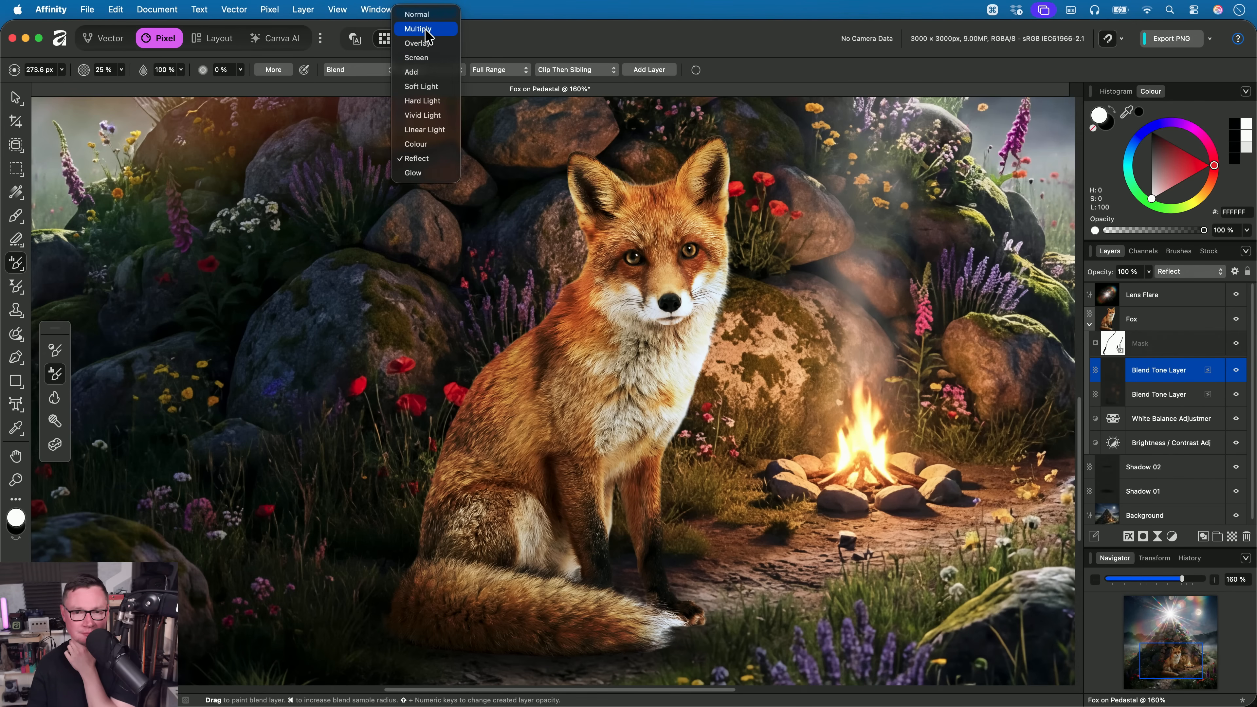
{"action": "left_click", "coordinate": [426, 31]}
{"action": "scroll", "coordinate": [421, 196], "scroll_direction": "down", "scroll_amount": 3}
{"action": "mouse_move", "coordinate": [463, 303]}
{"action": "left_mouse_down"}
{"action": "mouse_move", "coordinate": [505, 261]}
{"action": "mouse_move", "coordinate": [414, 450]}
{"action": "mouse_move", "coordinate": [384, 567]}
{"action": "left_mouse_up"}
{"action": "scroll", "coordinate": [367, 409], "scroll_direction": "up", "scroll_amount": 4}
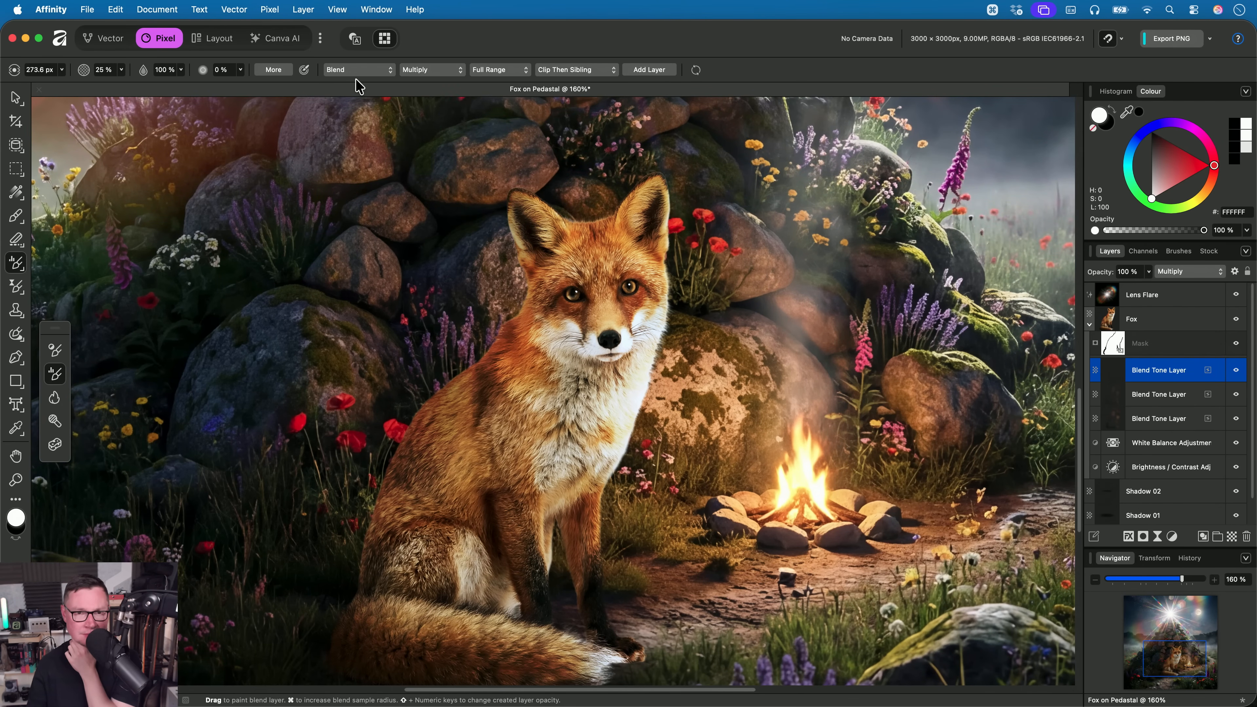
- Change the Tone Brush's blend mode to Overlay and paint blend tone over the edge of the fox's left ear
{"action": "left_click", "coordinate": [420, 75]}
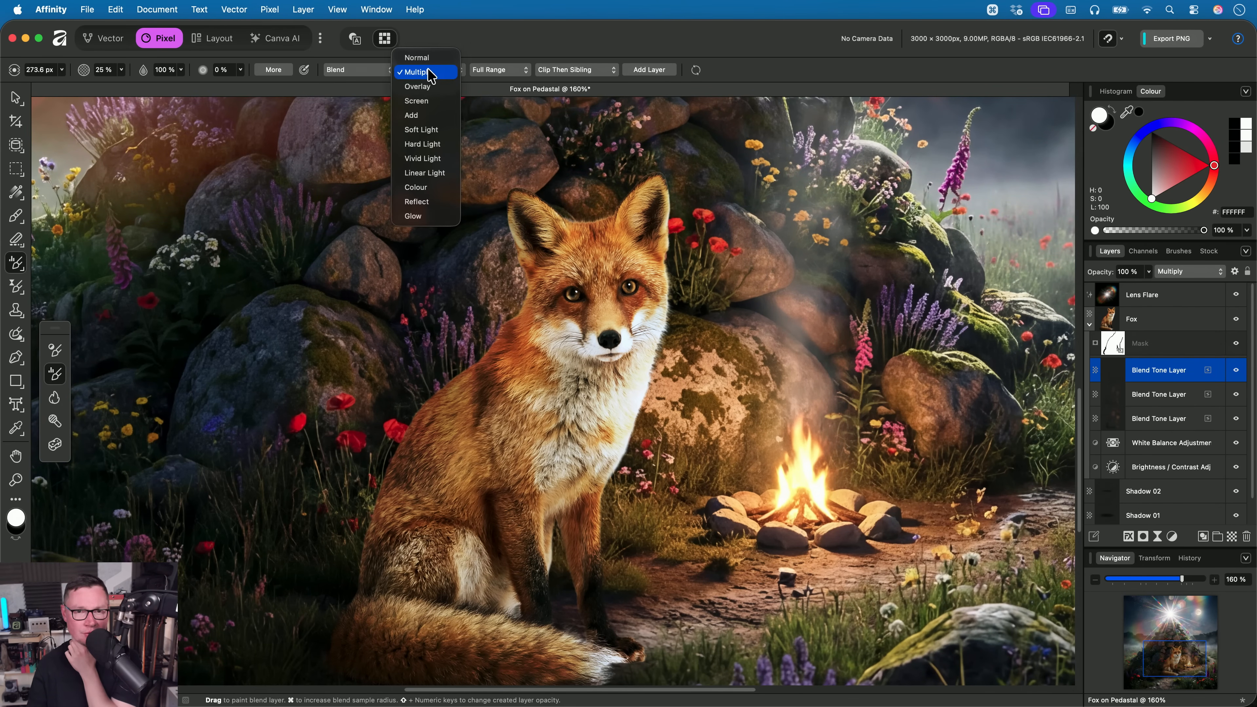
{"action": "left_click", "coordinate": [438, 86]}
{"action": "scroll", "coordinate": [490, 269], "scroll_direction": "up", "scroll_amount": 3}
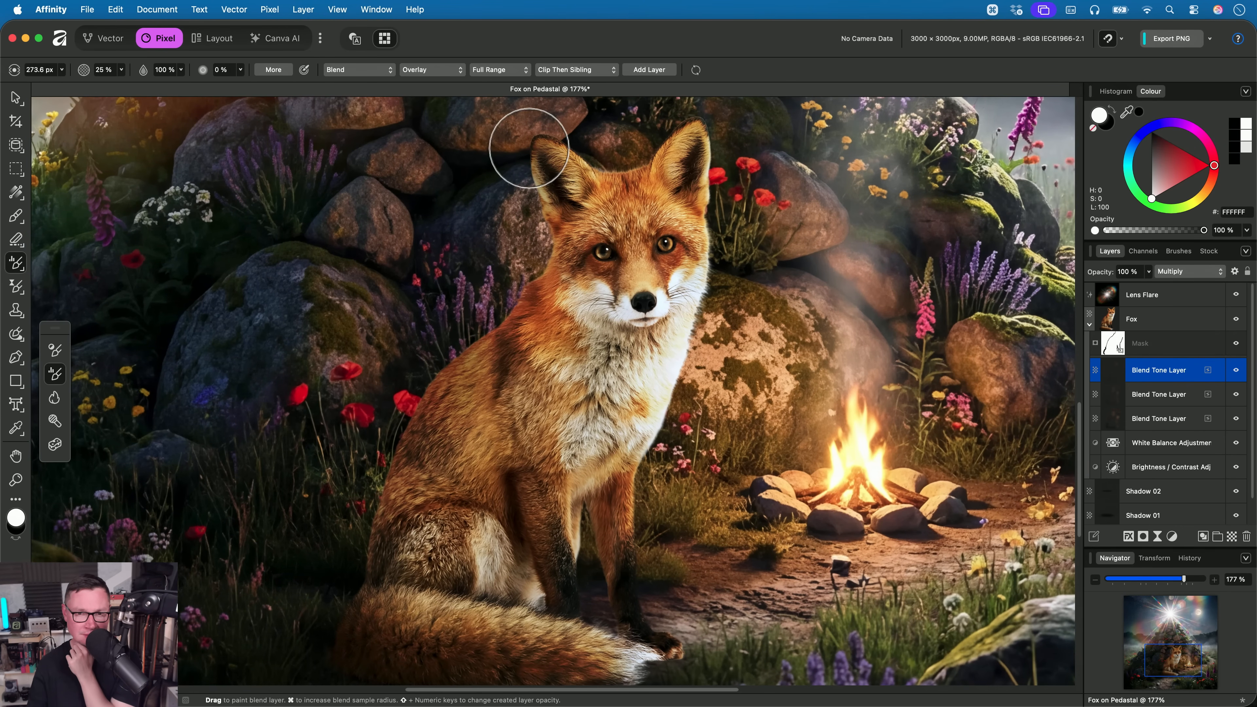
{"action": "mouse_move", "coordinate": [528, 148]}
{"action": "left_mouse_down"}
{"action": "mouse_move", "coordinate": [499, 314]}
{"action": "mouse_move", "coordinate": [407, 457]}
{"action": "mouse_move", "coordinate": [351, 662]}
{"action": "mouse_move", "coordinate": [688, 643]}
{"action": "mouse_move", "coordinate": [654, 472]}
{"action": "mouse_move", "coordinate": [720, 220]}
{"action": "mouse_move", "coordinate": [659, 124]}
{"action": "mouse_move", "coordinate": [538, 155]}
{"action": "left_mouse_up"}
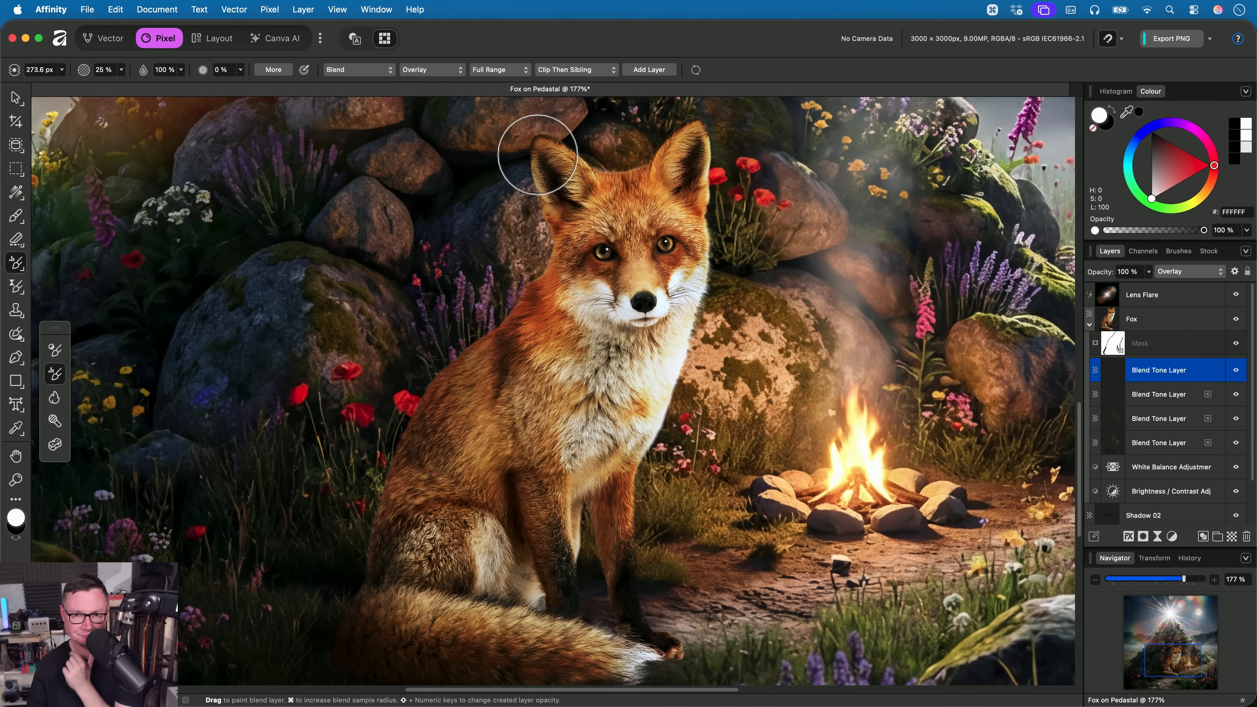
- Select all four Blend Tone Layers and compare the fox with them hidden and shown
{"action": "key", "text": "h"}
{"action": "left_click", "coordinate": [1188, 443], "text": "shift"}
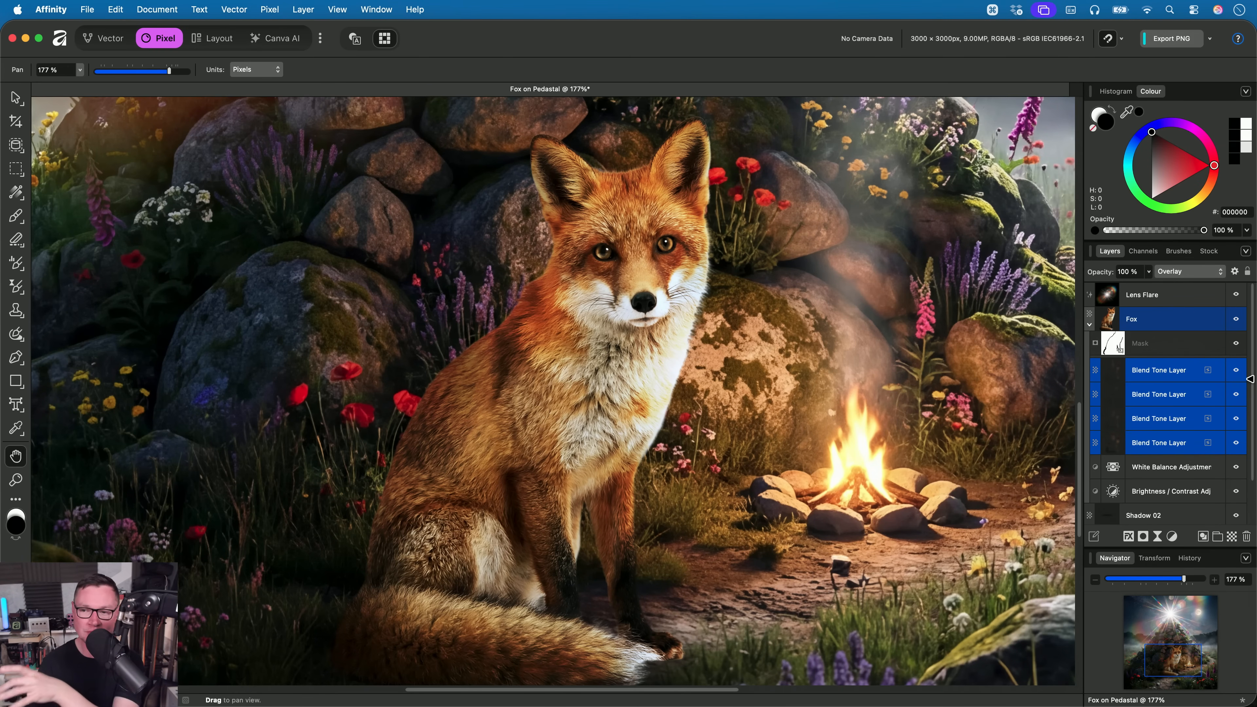
{"action": "left_click", "coordinate": [1240, 371]}
{"action": "scroll", "coordinate": [908, 435], "scroll_direction": "down", "scroll_amount": 3}
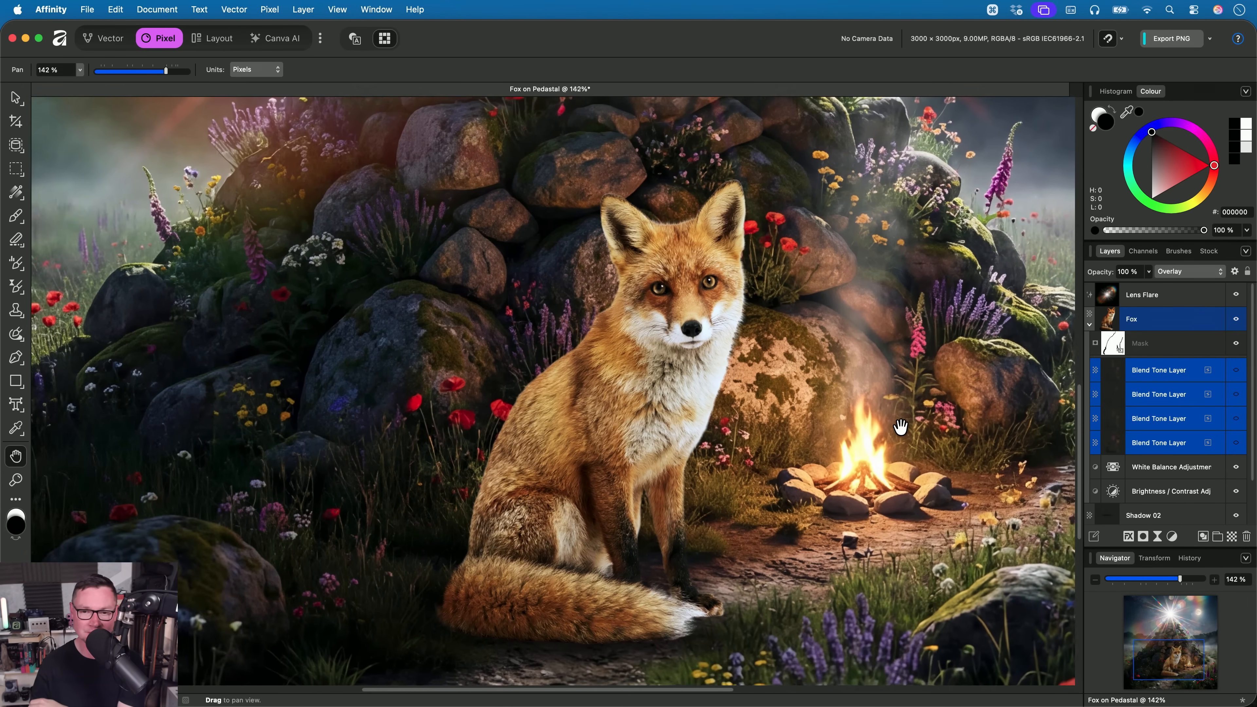
{"action": "left_click", "coordinate": [1237, 371]}
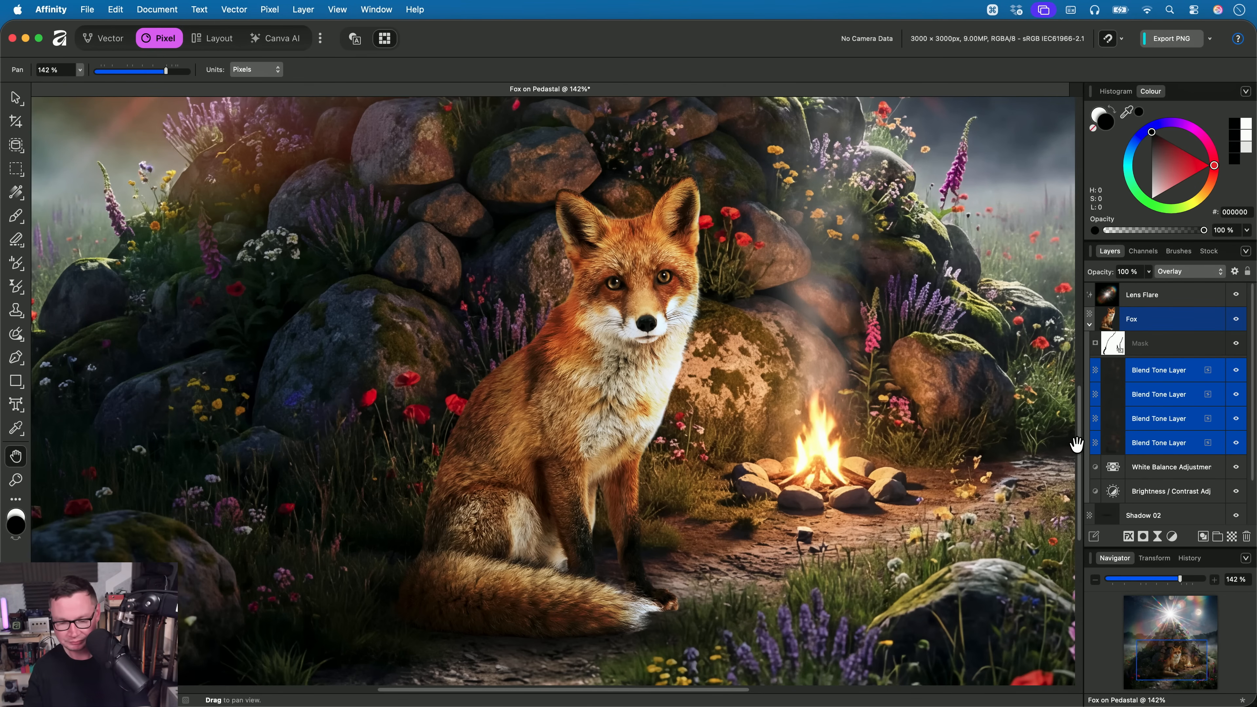
- Switch to Finder and open the mountain landscape document _DSC1990.af from the 06. Tone Brush Tool folder in Affinity
{"action": "key", "text": "super+Tab"}
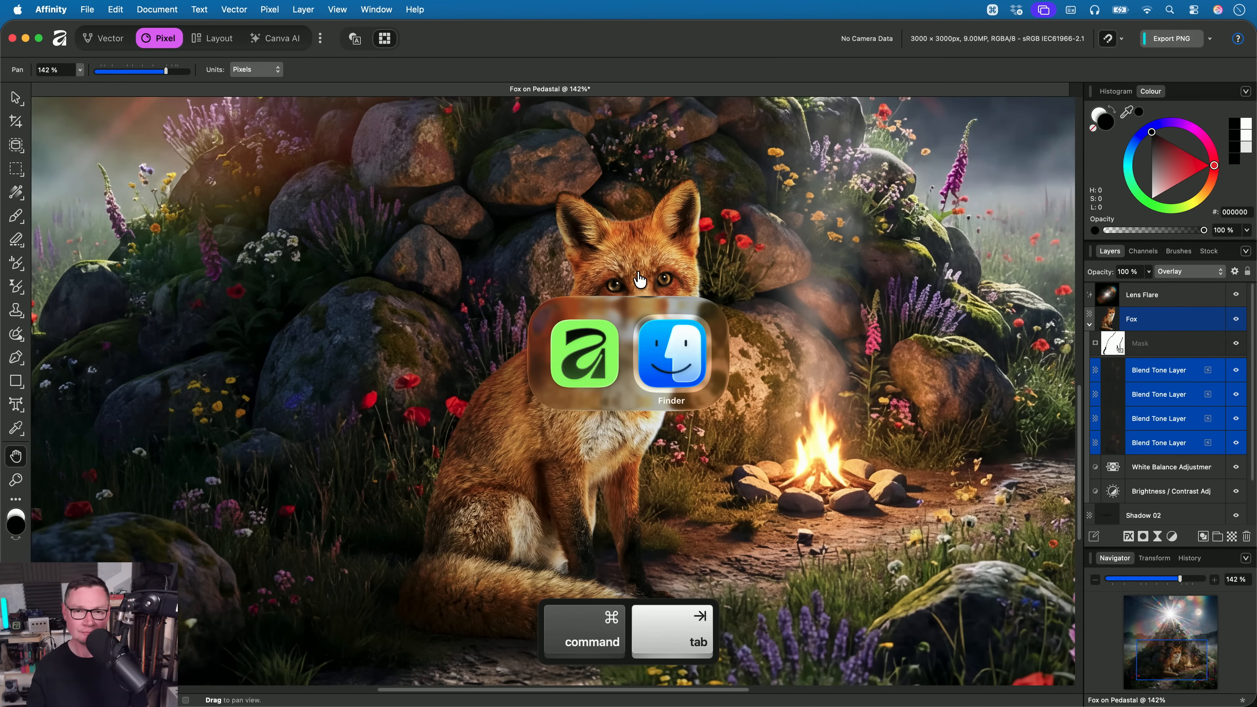
{"action": "left_click", "coordinate": [664, 333]}
{"action": "key", "text": "Up"}
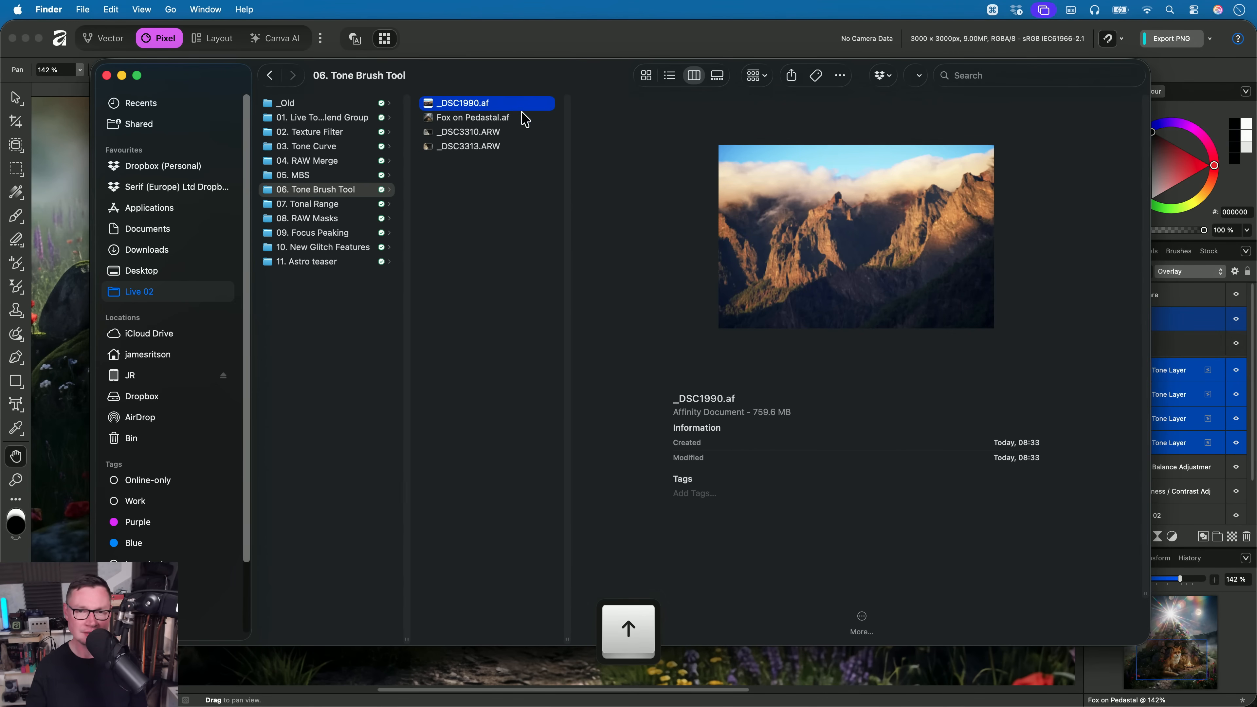
{"action": "key", "text": "super+Tab"}
{"action": "left_click_drag", "start_coordinate": [524, 103], "coordinate": [581, 452]}
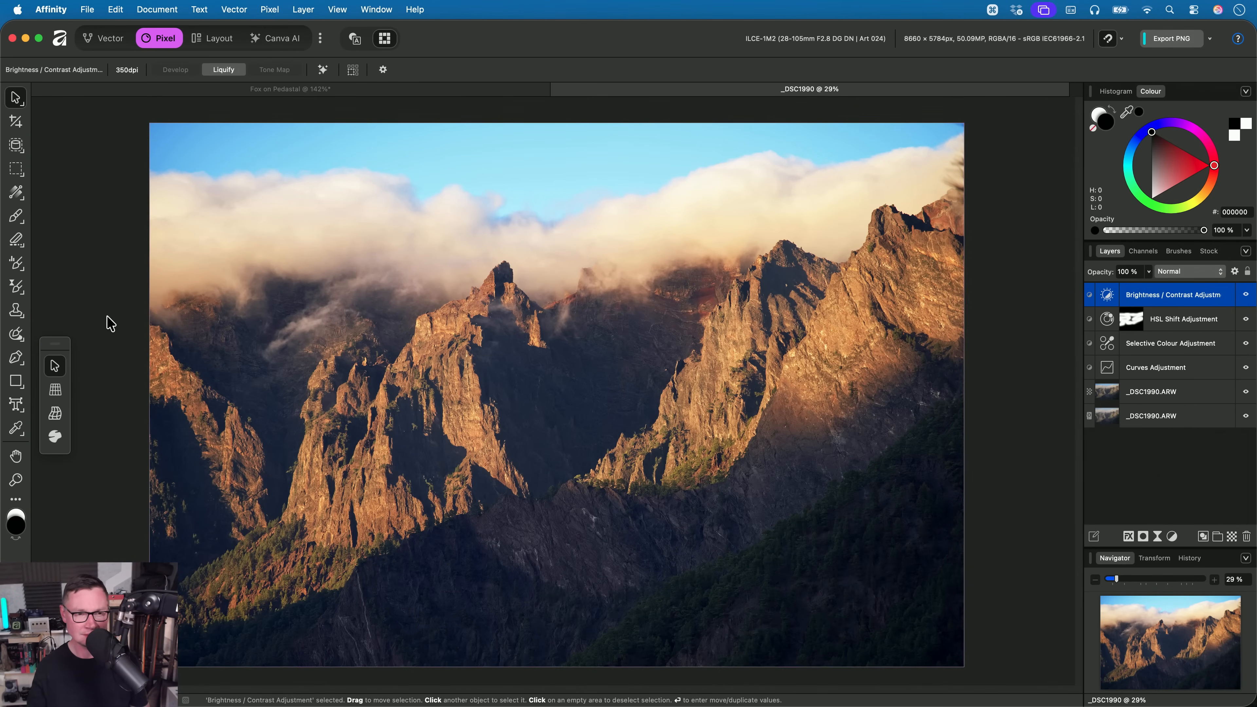
- Activate the Tone Brush in Blend mode, with a width of 3481.6 px and layer placement set to Parent
{"action": "left_click", "coordinate": [17, 266]}
{"action": "left_click", "coordinate": [380, 70]}
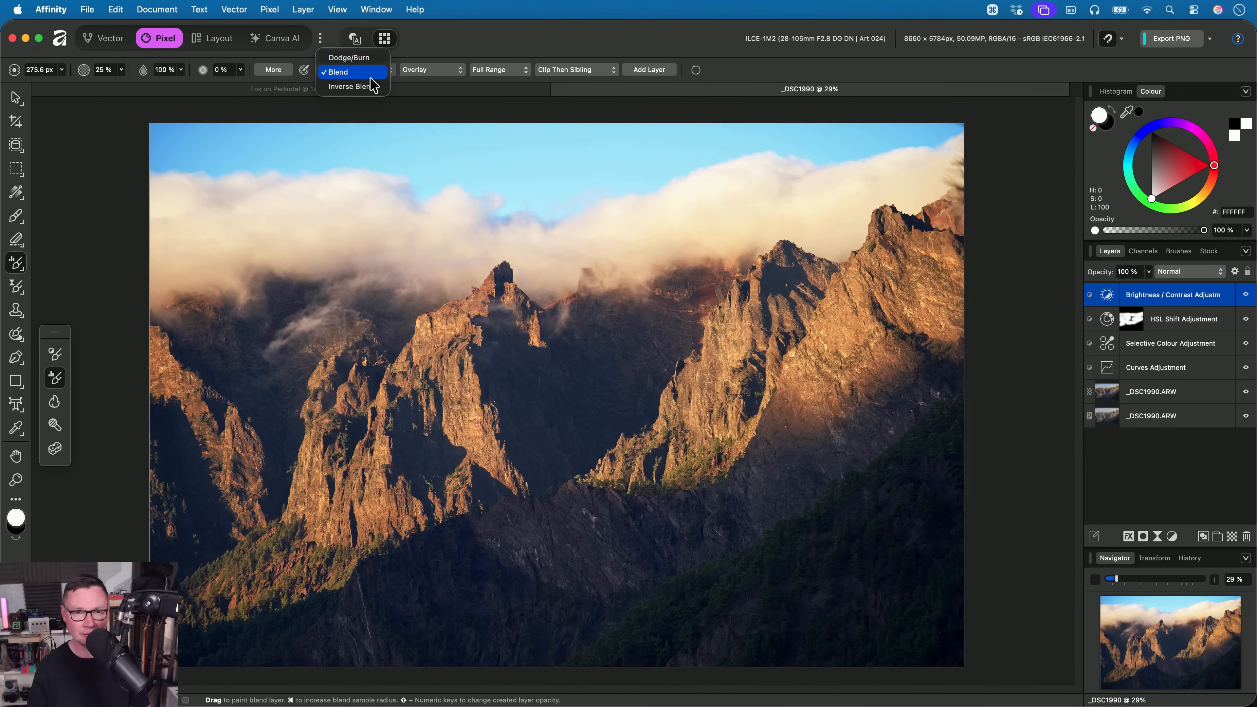
{"action": "left_click", "coordinate": [448, 48]}
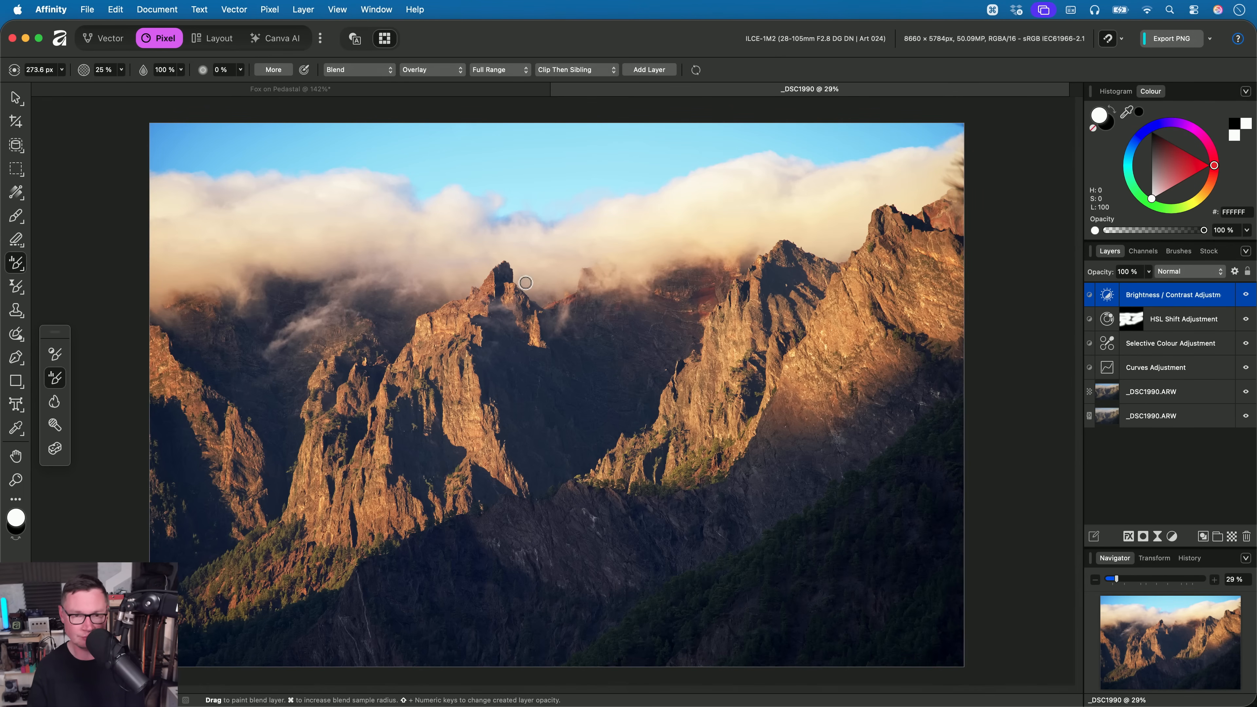
{"action": "key", "text": "bracketright"}
{"action": "key", "text": "bracketright"}
{"action": "key", "text": "bracketright"}
{"action": "key", "text": "bracketright"}
{"action": "key", "text": "bracketright"}
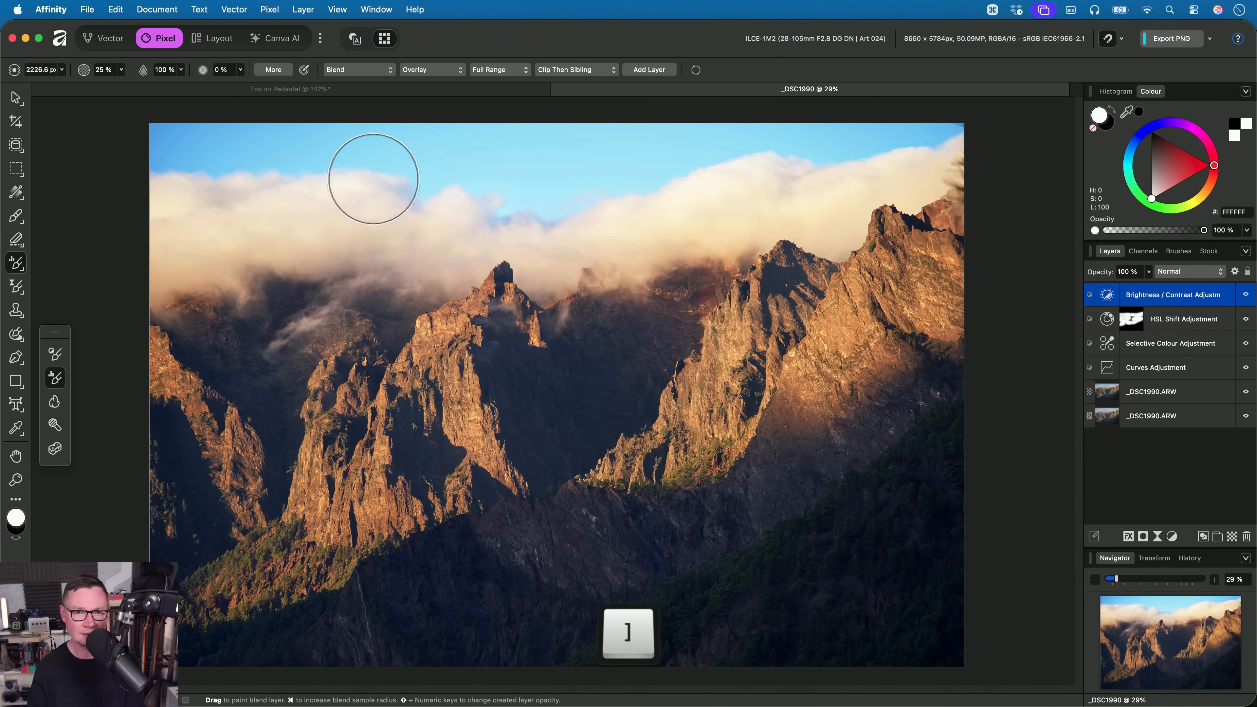
{"action": "left_click", "coordinate": [585, 71]}
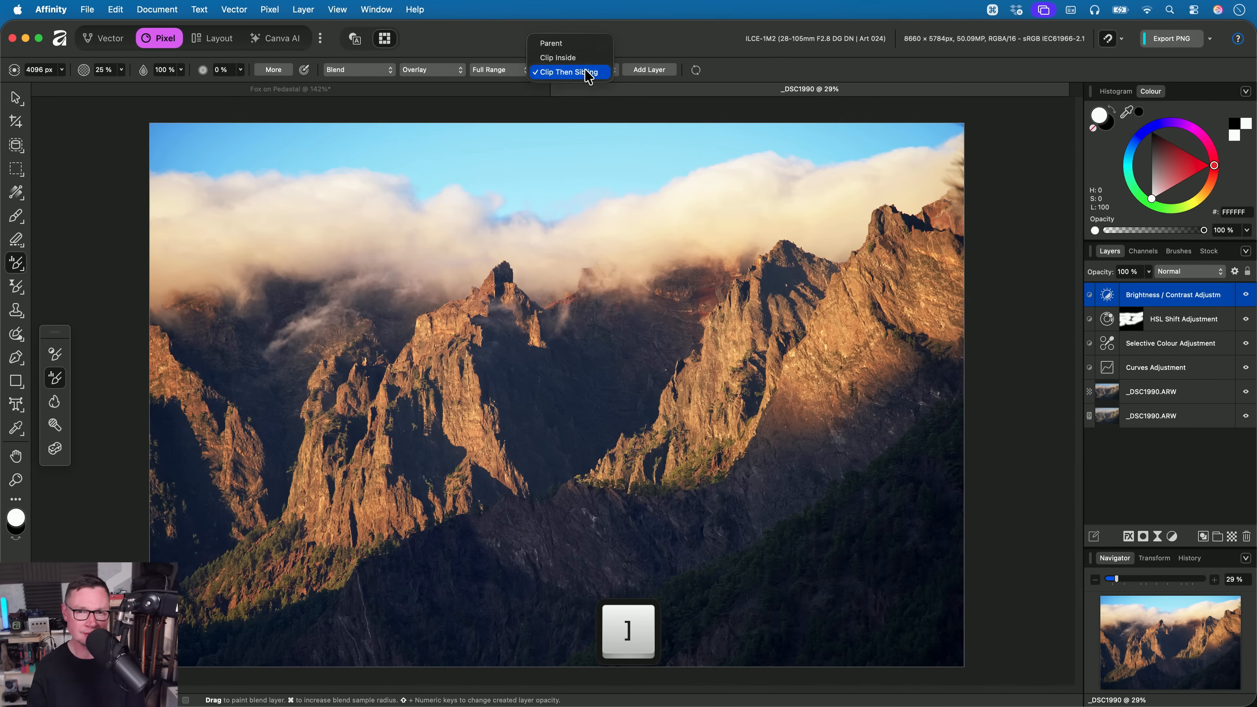
{"action": "left_click", "coordinate": [581, 44]}
{"action": "key", "text": "bracketleft"}
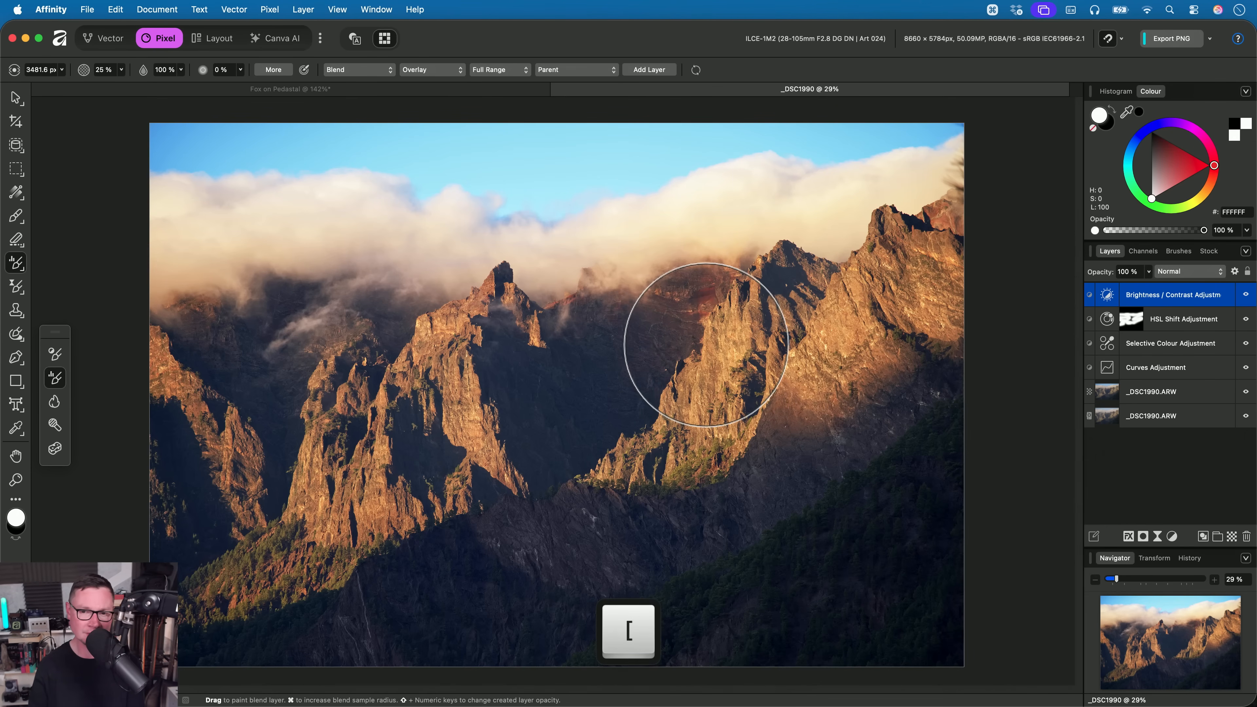
- Paint Overlay blend tone across the sunlit mountain ridges, from the large slope on the right to the peaks on the left
{"action": "left_click_drag", "start_coordinate": [752, 356], "coordinate": [856, 331]}
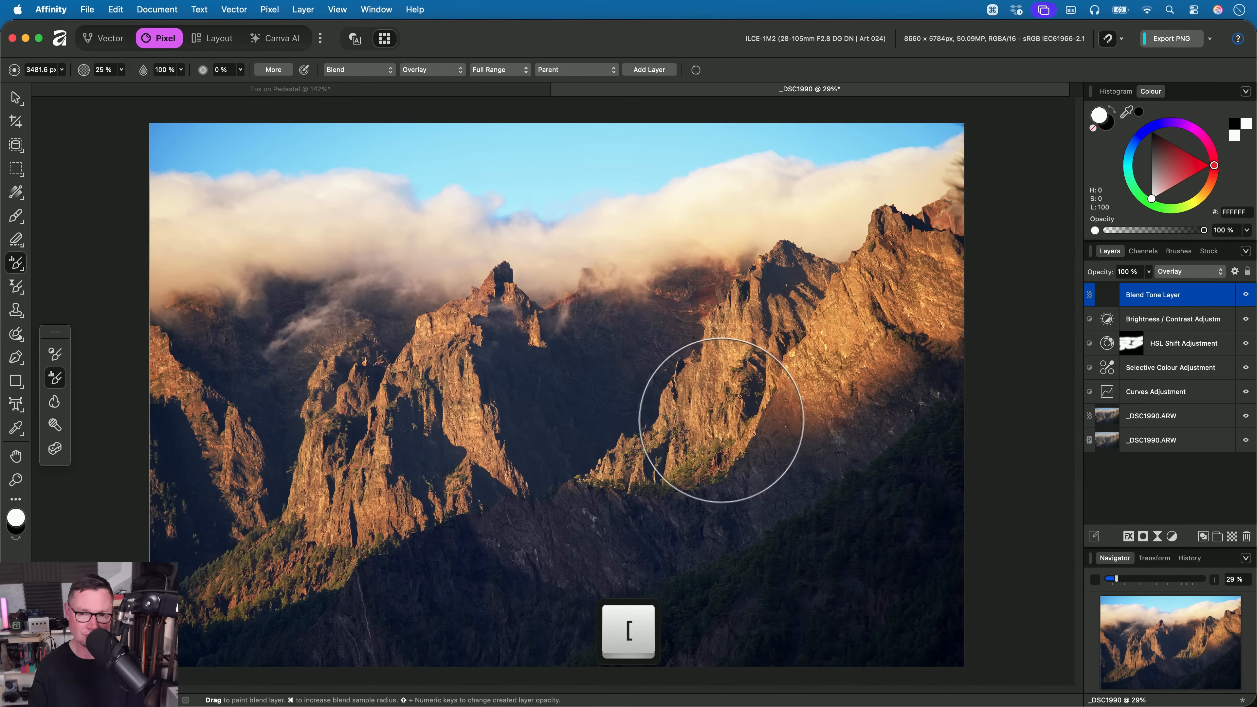
{"action": "mouse_move", "coordinate": [641, 398]}
{"action": "left_mouse_down"}
{"action": "mouse_move", "coordinate": [485, 354]}
{"action": "mouse_move", "coordinate": [391, 484]}
{"action": "mouse_move", "coordinate": [337, 447]}
{"action": "mouse_move", "coordinate": [142, 484]}
{"action": "mouse_move", "coordinate": [230, 561]}
{"action": "mouse_move", "coordinate": [246, 594]}
{"action": "left_mouse_up"}
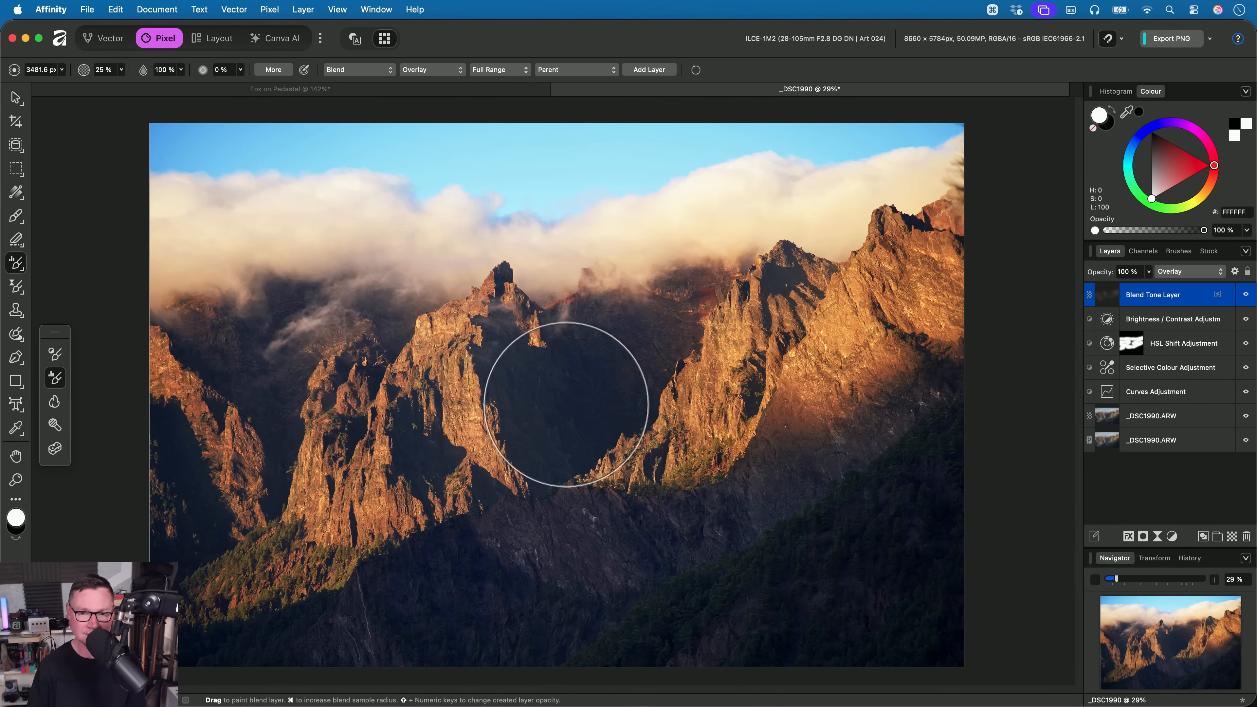
{"action": "mouse_move", "coordinate": [441, 501]}
{"action": "left_mouse_down"}
{"action": "mouse_move", "coordinate": [383, 388]}
{"action": "mouse_move", "coordinate": [338, 546]}
{"action": "mouse_move", "coordinate": [190, 434]}
{"action": "mouse_move", "coordinate": [211, 390]}
{"action": "left_mouse_up"}
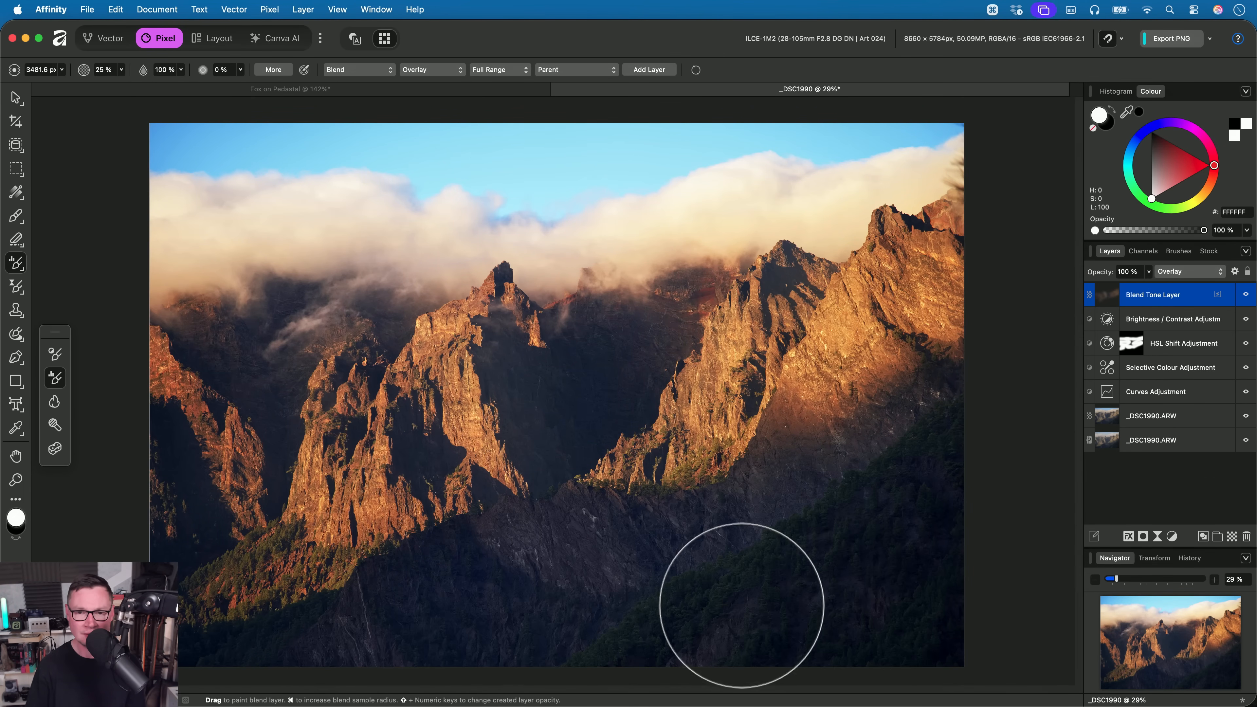
- Compare the mountain landscape with its Blend Tone Layer hidden and shown
{"action": "scroll", "coordinate": [742, 593], "scroll_direction": "up", "scroll_amount": 1}
{"action": "scroll", "coordinate": [741, 593], "scroll_direction": "up", "scroll_amount": 1}
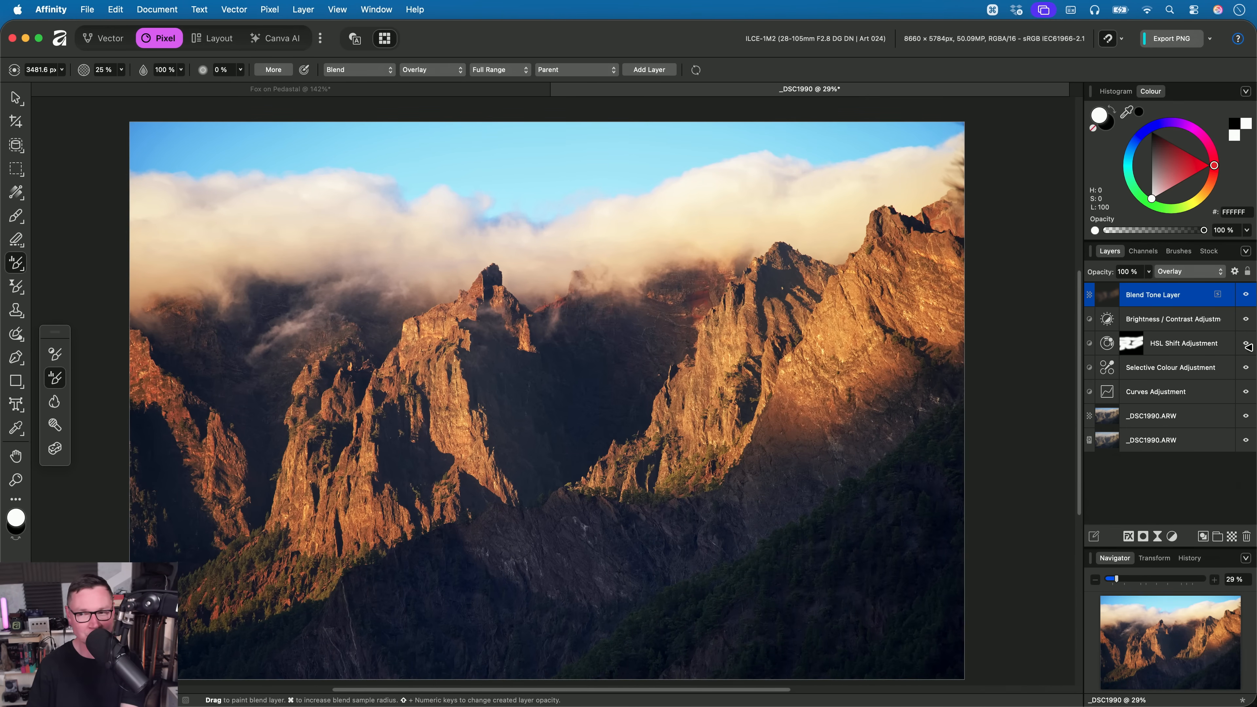
{"action": "left_click", "coordinate": [1247, 295]}
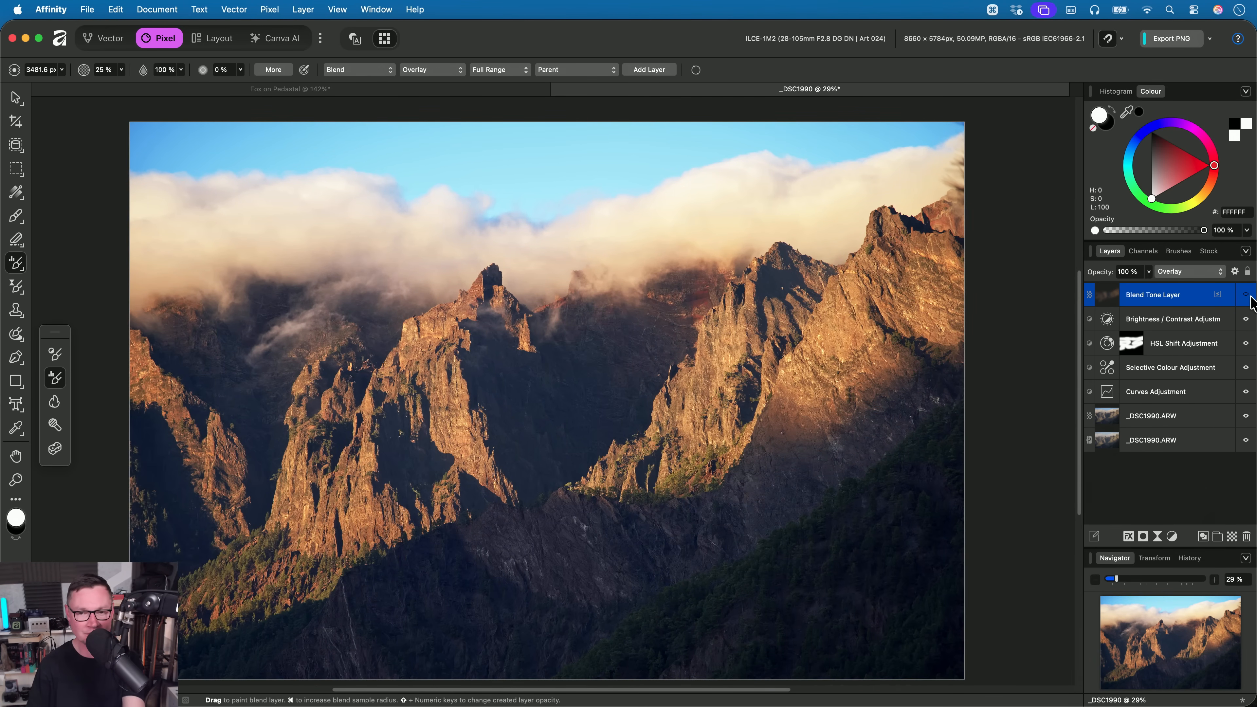
{"action": "left_click", "coordinate": [1247, 296]}
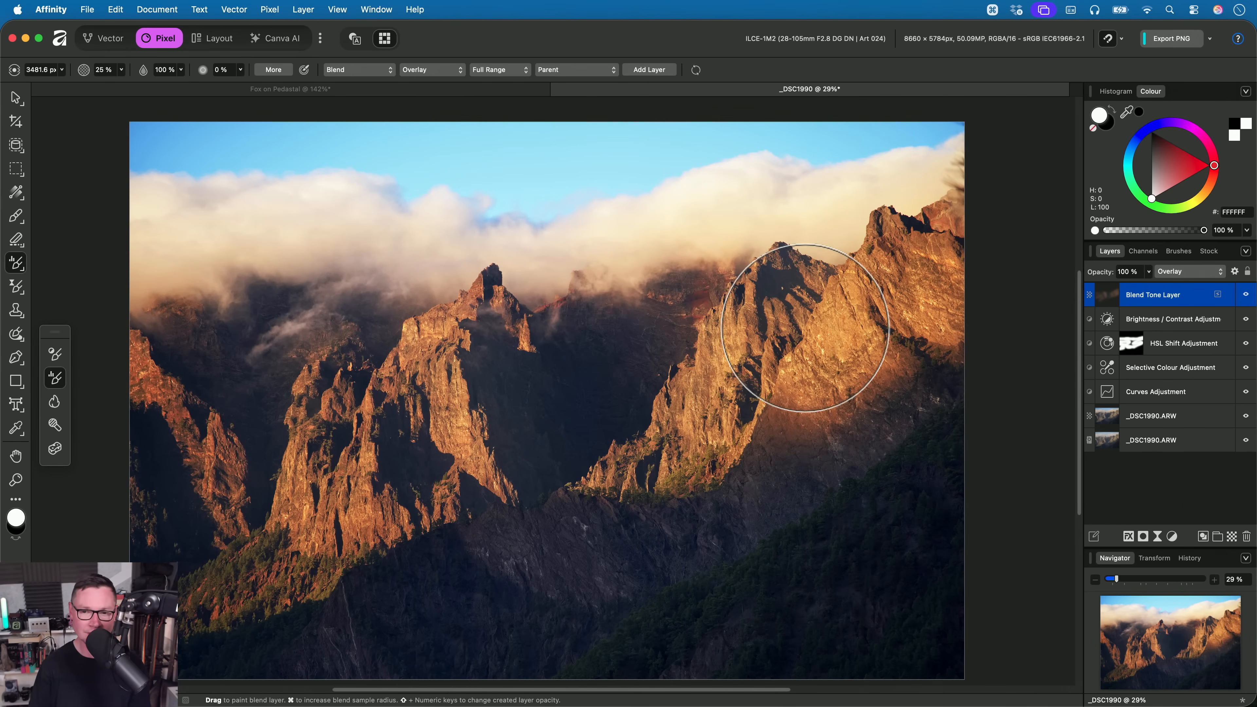
- Change the Tone Brush's blend mode to Reflect and paint a new blend tone over the sunlit mountain ridges
{"action": "left_click", "coordinate": [452, 75]}
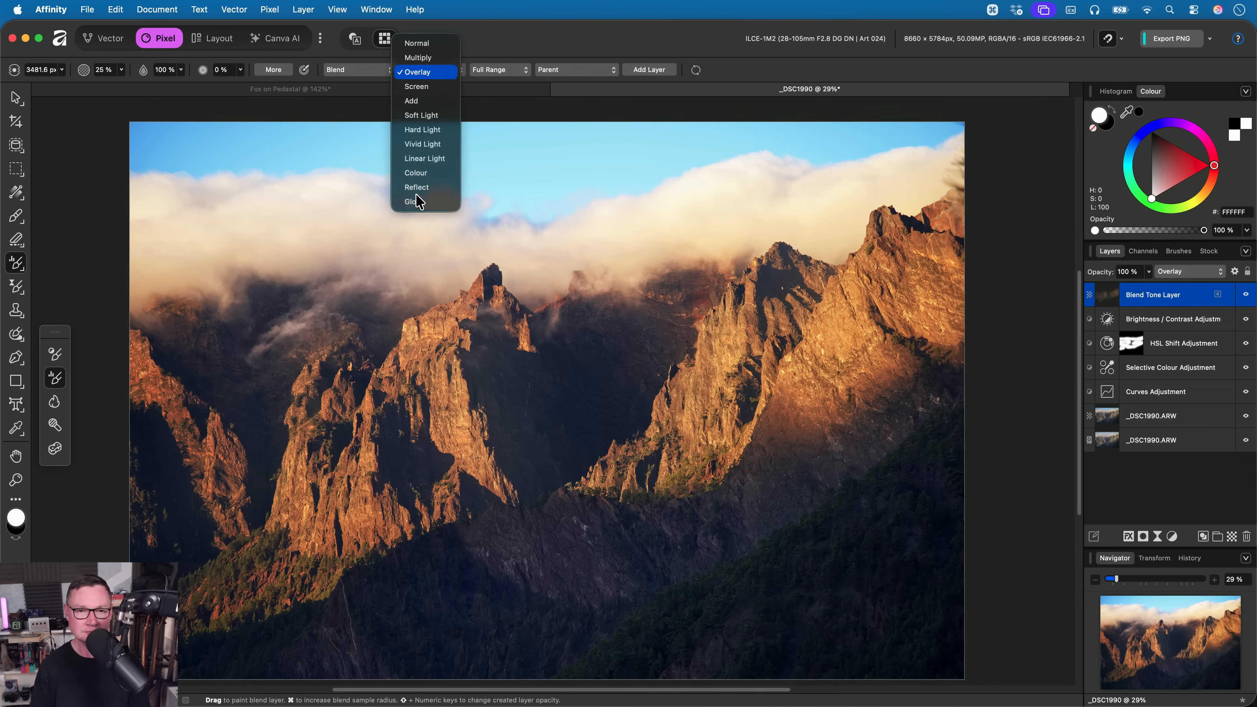
{"action": "left_click", "coordinate": [443, 191]}
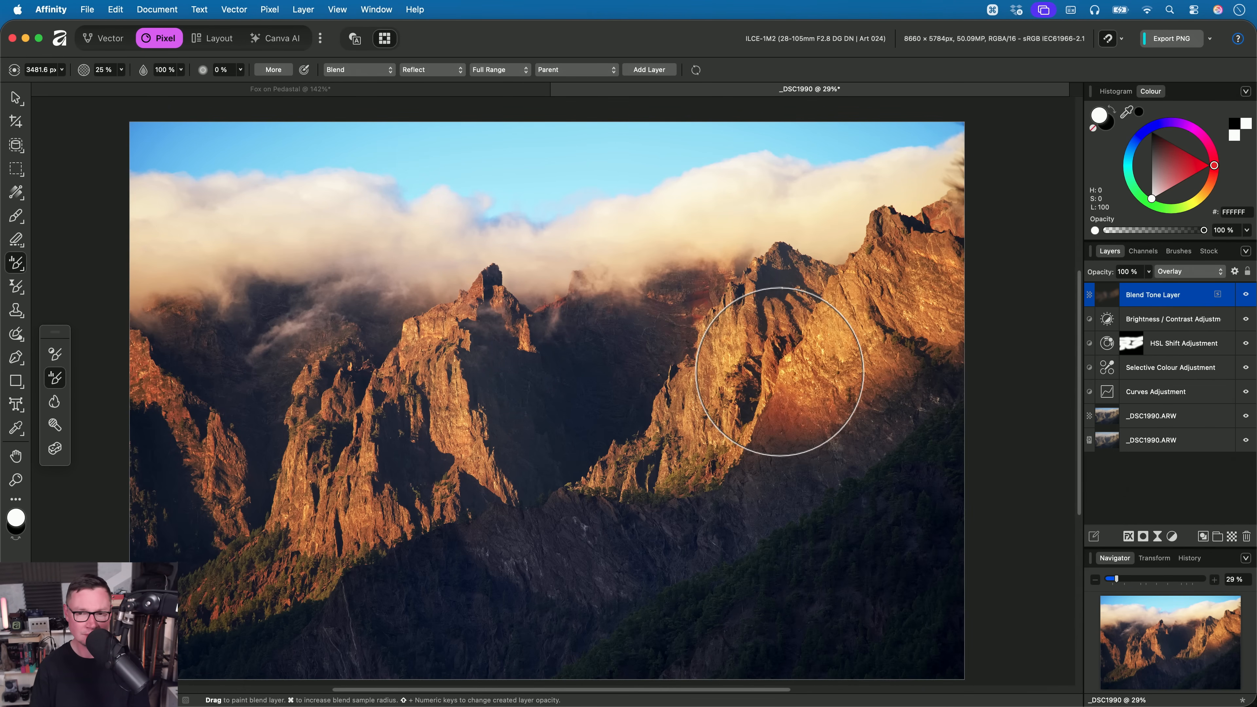
{"action": "mouse_move", "coordinate": [779, 371]}
{"action": "left_mouse_down"}
{"action": "mouse_move", "coordinate": [875, 275]}
{"action": "mouse_move", "coordinate": [977, 258]}
{"action": "left_mouse_up"}
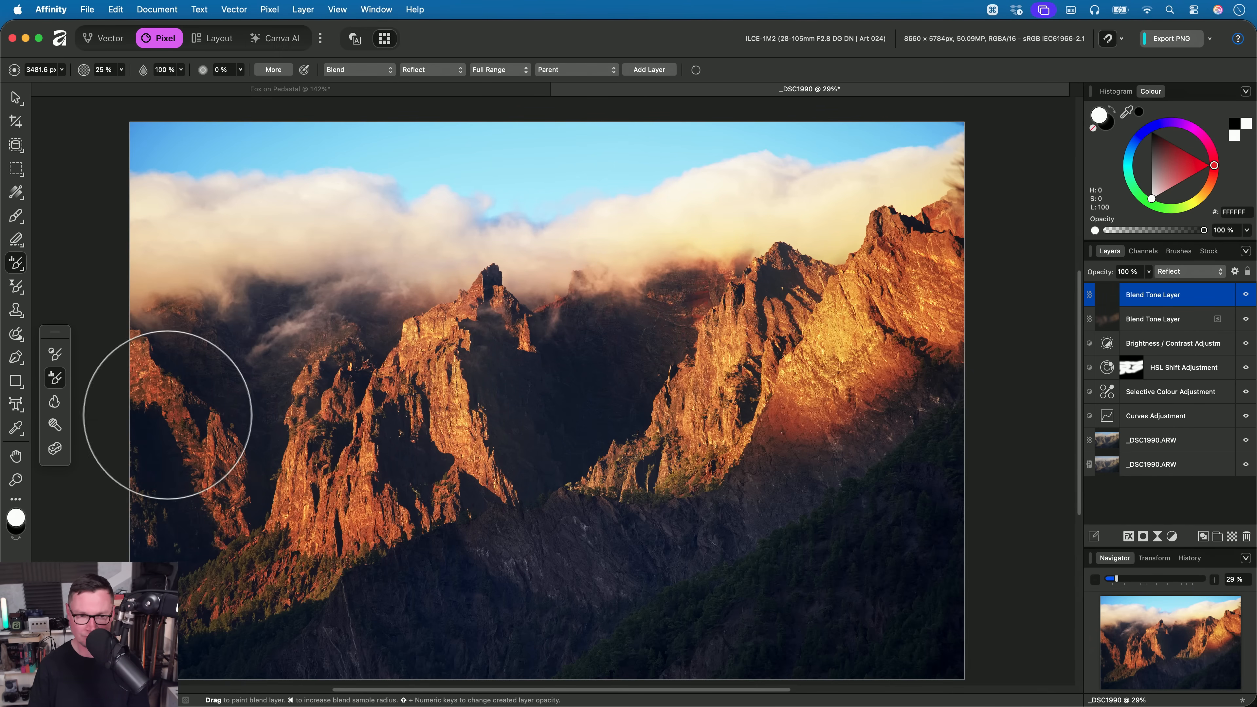
- Lower the Reflect Blend Tone Layer's opacity to 25% and switch to the Pan tool to view the landscape
{"action": "left_click", "coordinate": [1149, 272]}
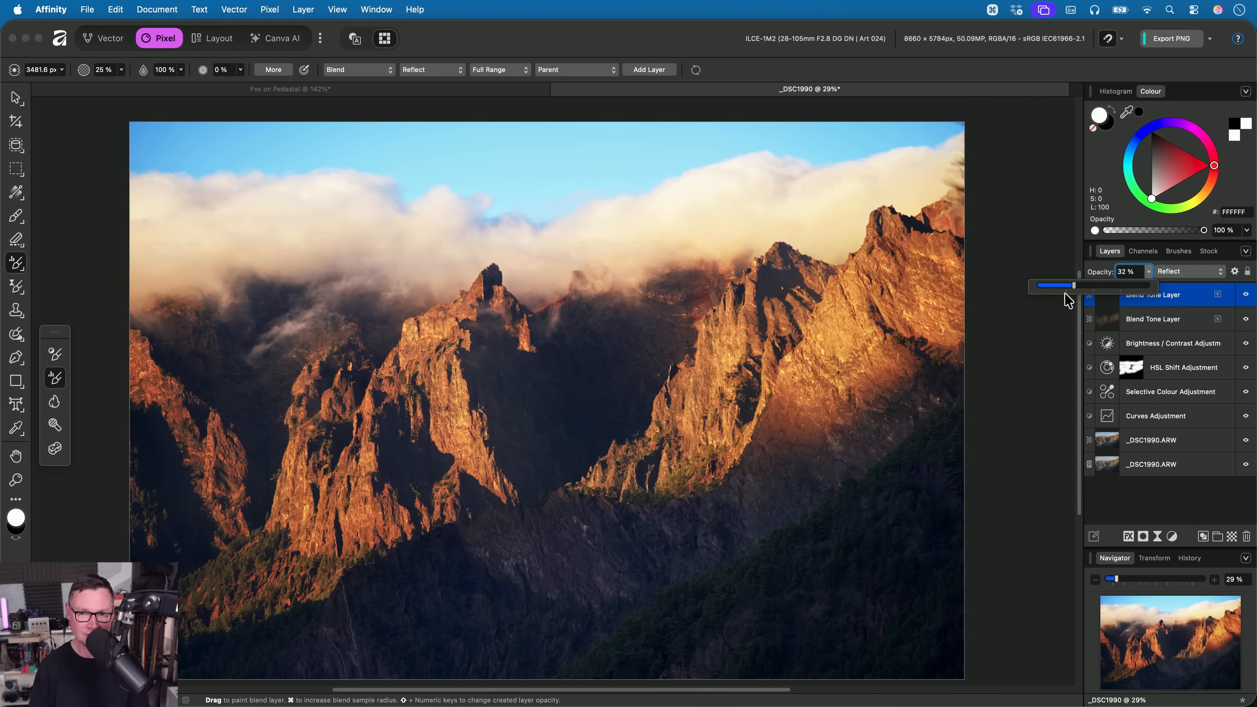
{"action": "left_click_drag", "start_coordinate": [1147, 286], "coordinate": [1066, 300]}
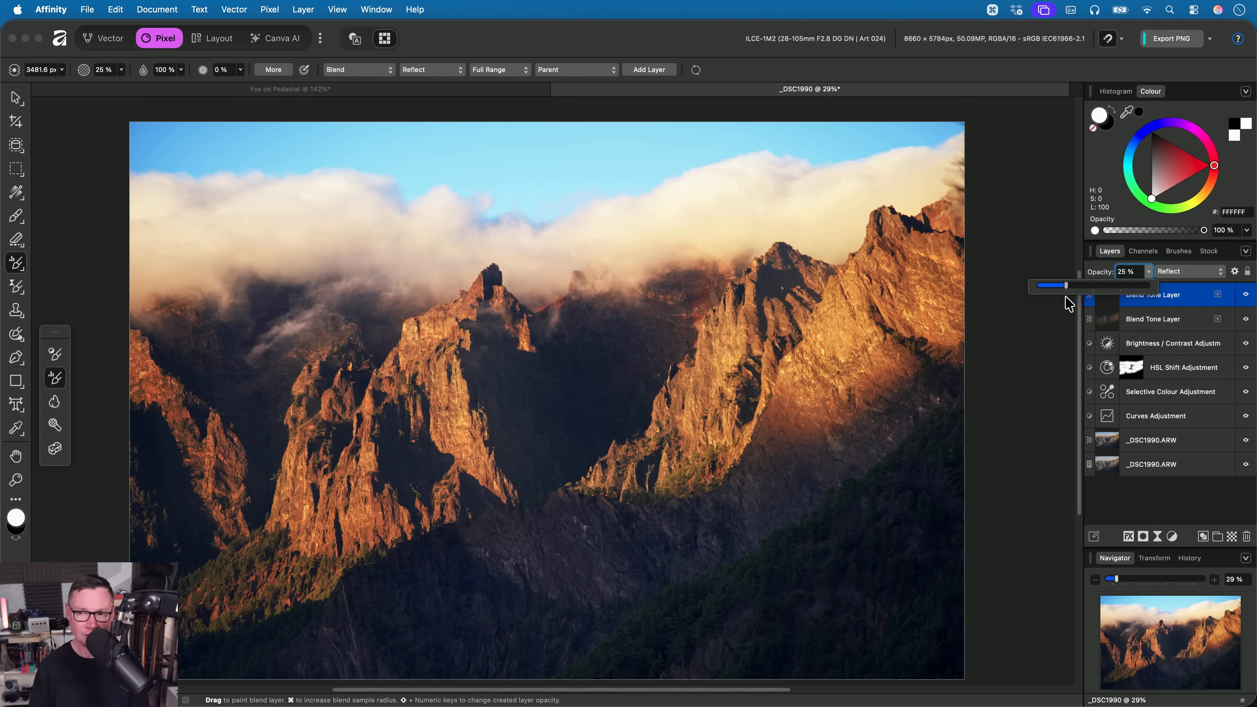
{"action": "key", "text": "h"}
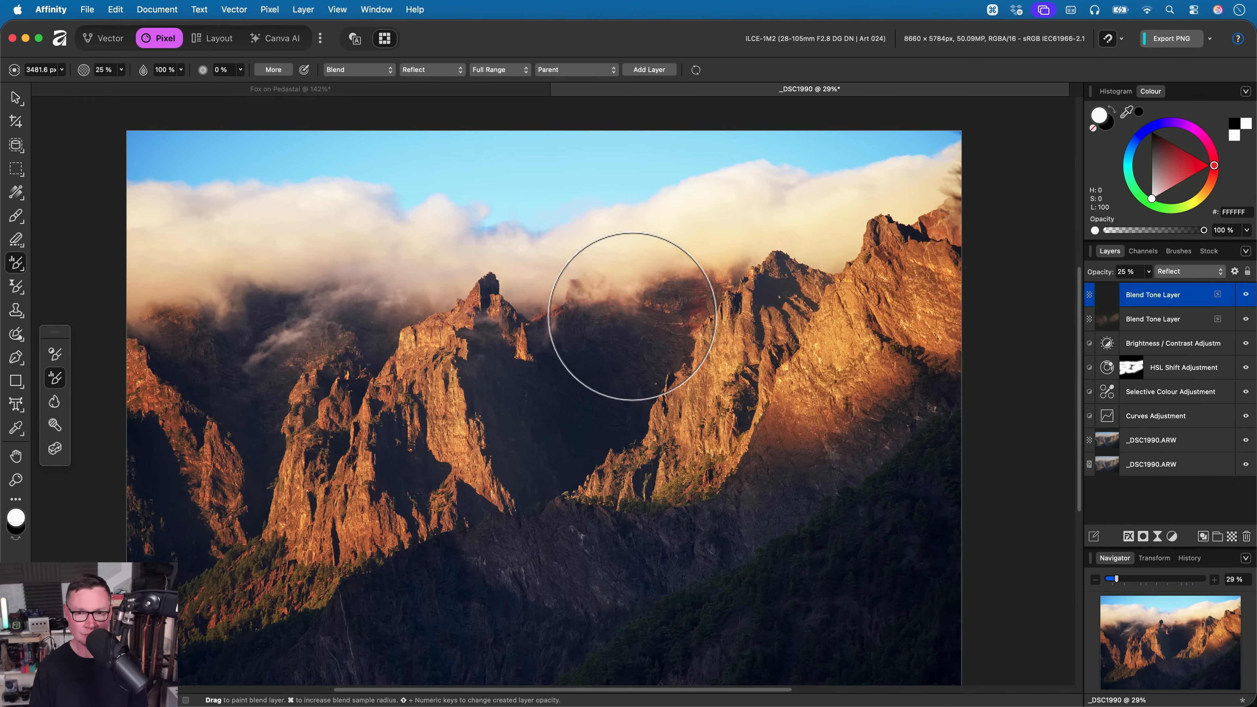
{"action": "key", "text": "h"}
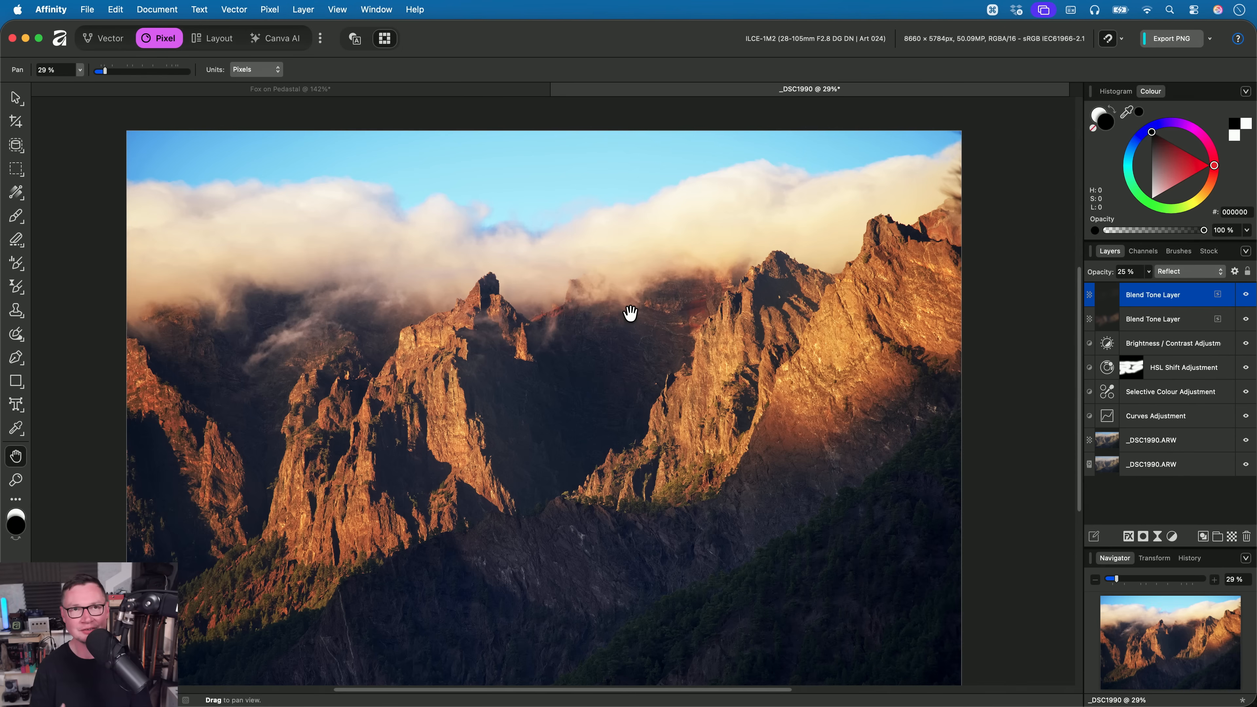
{"action": "left_click_drag", "start_coordinate": [630, 313], "coordinate": [671, 281]}
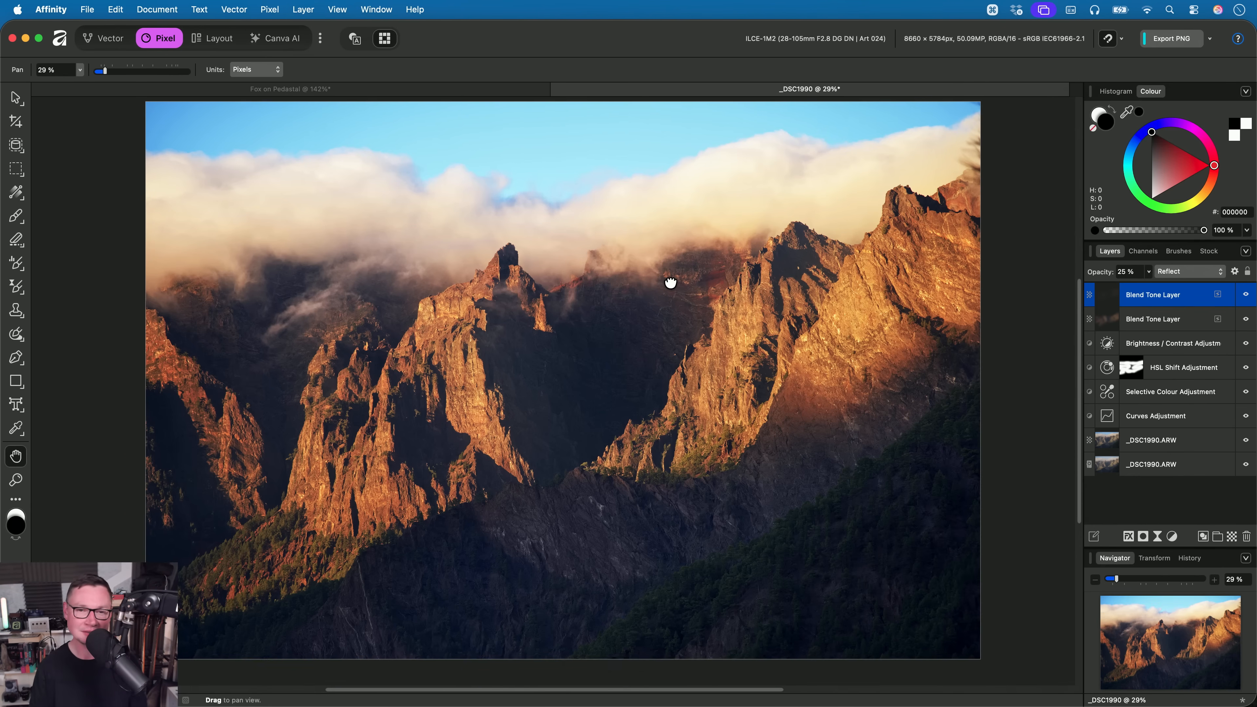
- Close the mountain landscape and fox documents without saving their changes
{"action": "key", "text": "super+w"}
{"action": "left_click", "coordinate": [644, 288]}
{"action": "key", "text": "super+w"}
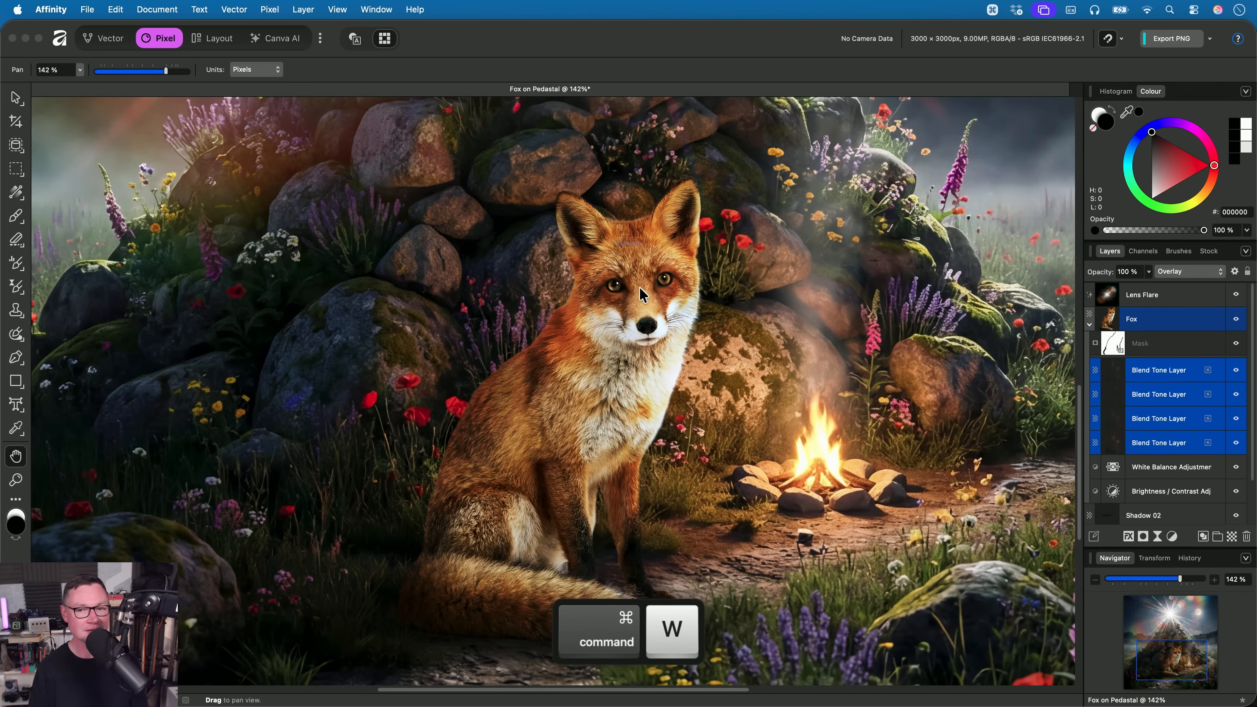
{"action": "left_click", "coordinate": [628, 290]}
- Switch to Finder and open the RAW photo of the stone arches, _DSC3310.ARW, in Affinity
{"action": "key", "text": "super+Tab"}
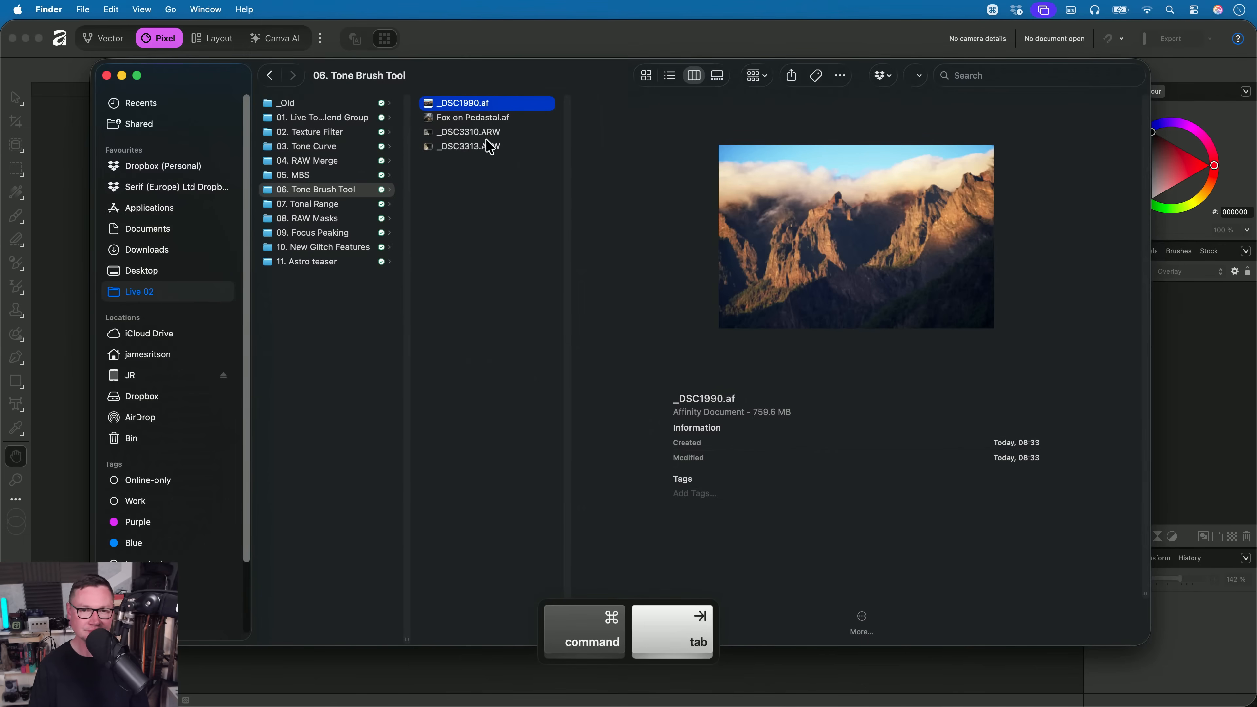
{"action": "left_click", "coordinate": [487, 133]}
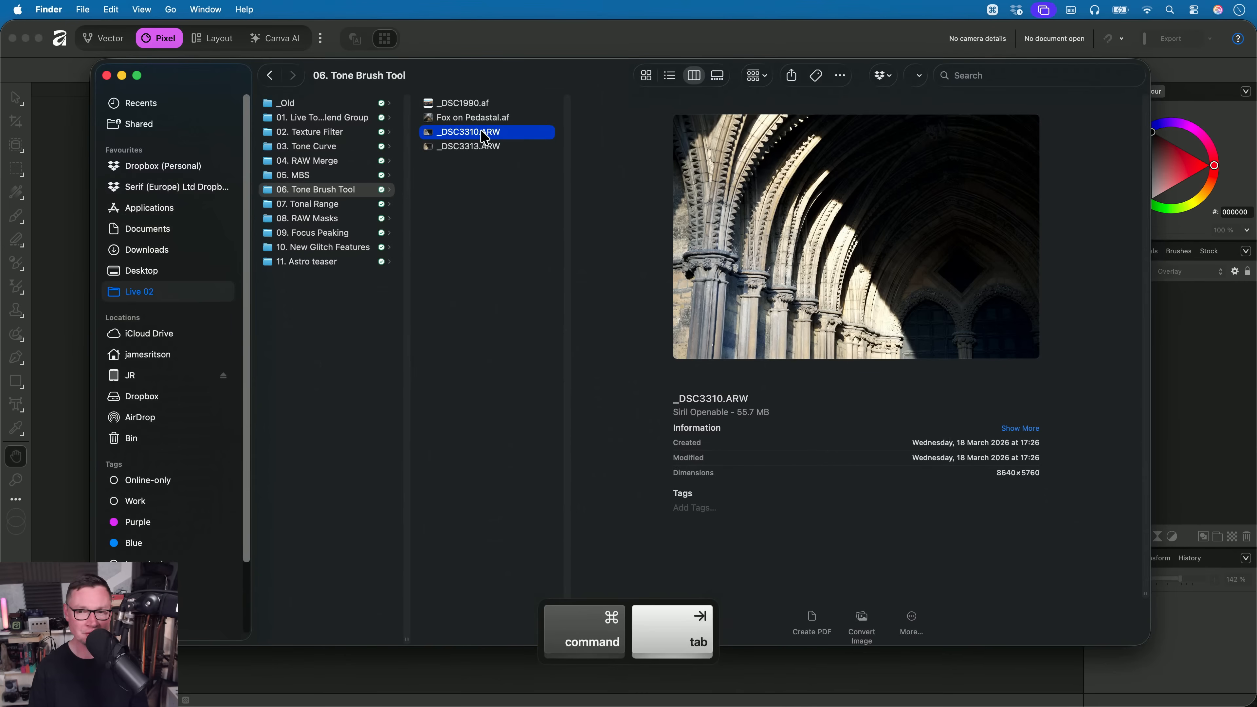
{"action": "left_click_drag", "start_coordinate": [487, 134], "coordinate": [564, 351]}
{"action": "key", "text": "super+Tab"}
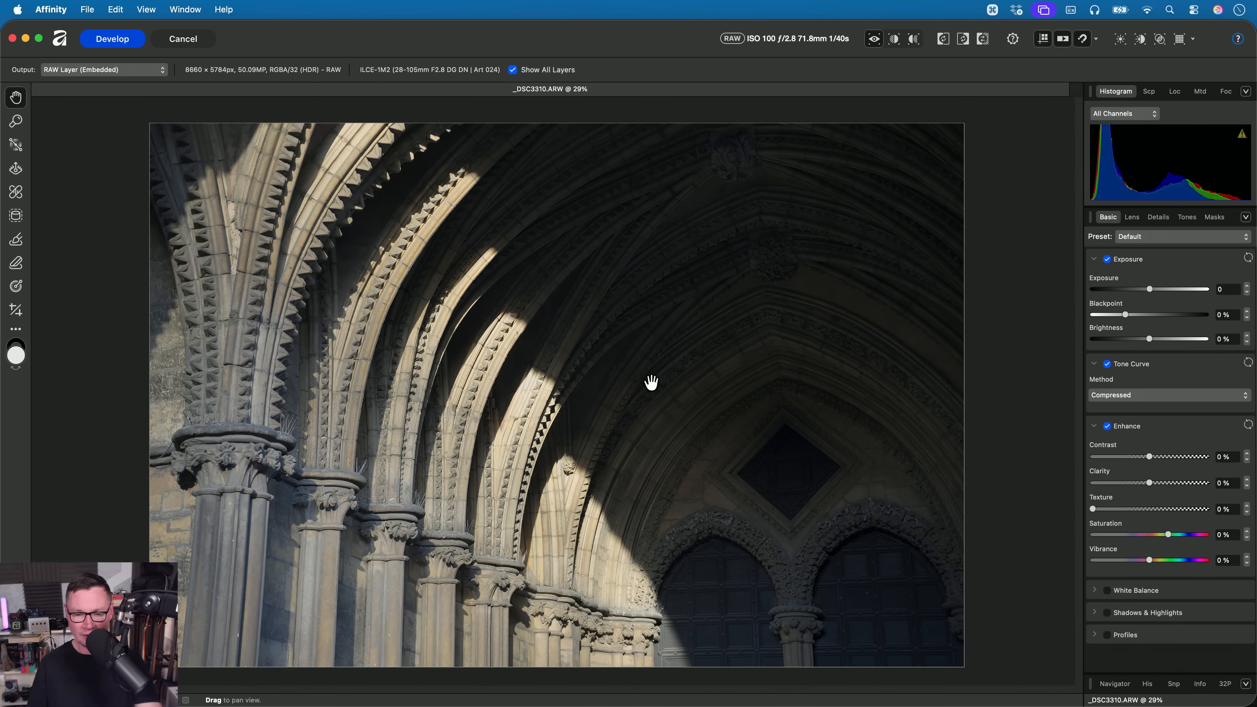
- Raise the RAW photo's clarity to 45% and texture to 22%, keep the Compressed tone curve, and develop the image
{"action": "left_click", "coordinate": [1133, 396]}
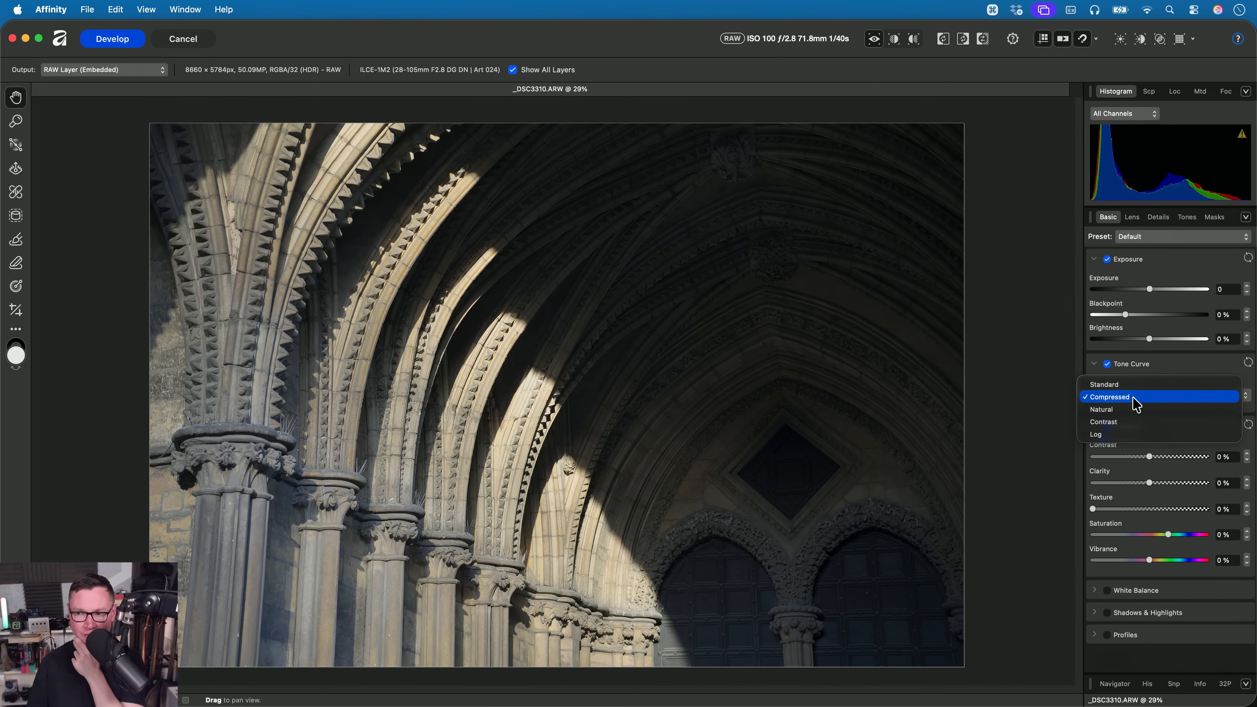
{"action": "left_click", "coordinate": [1162, 369]}
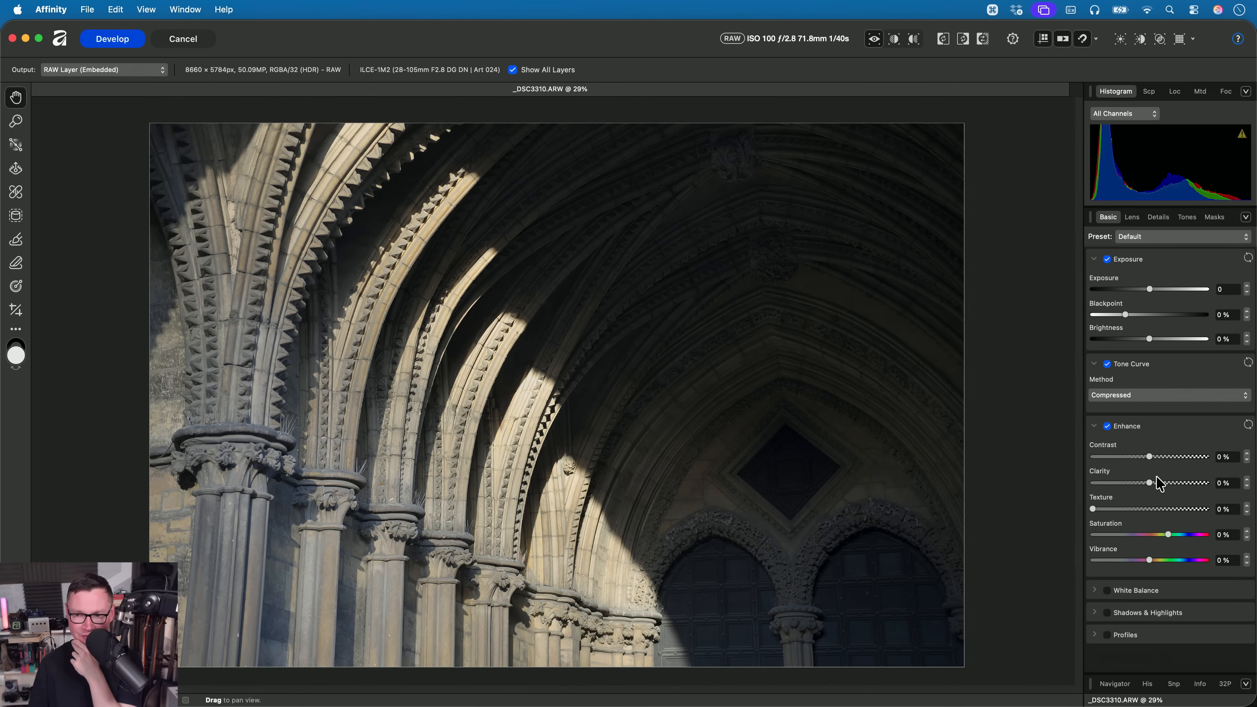
{"action": "mouse_move", "coordinate": [1150, 483]}
{"action": "left_mouse_down"}
{"action": "mouse_move", "coordinate": [1190, 488]}
{"action": "mouse_move", "coordinate": [1174, 489]}
{"action": "left_mouse_up"}
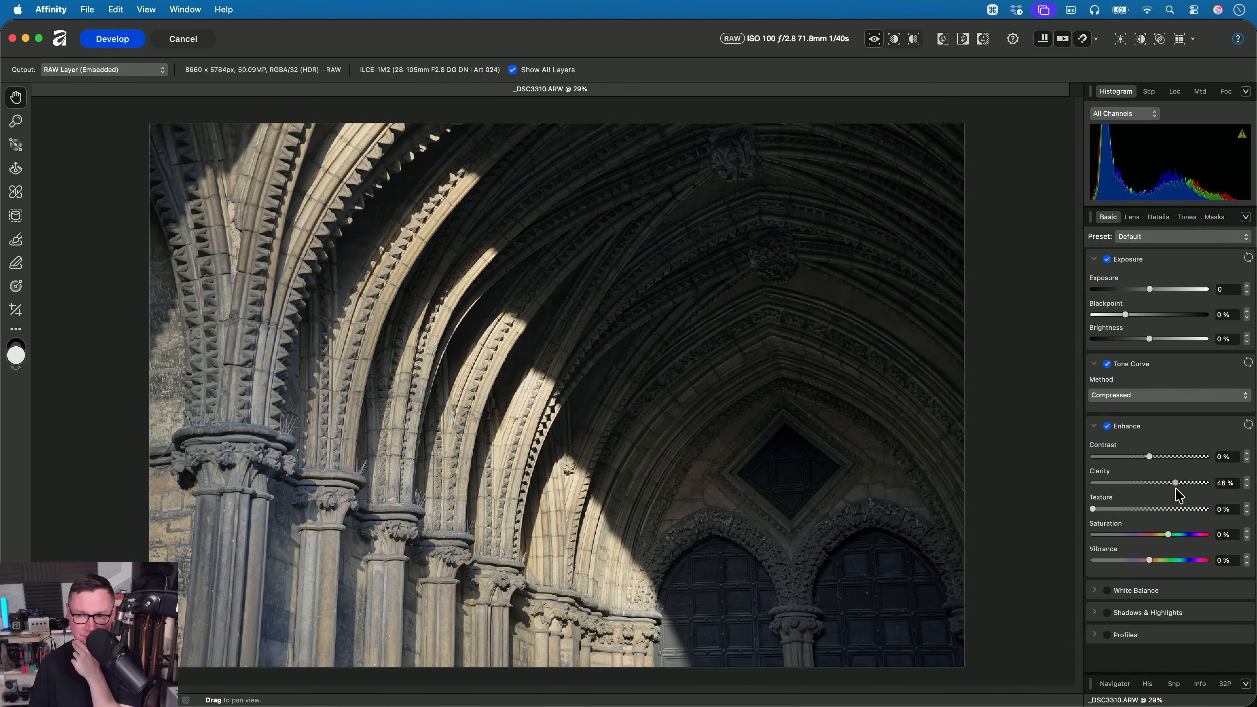
{"action": "left_click_drag", "start_coordinate": [1109, 514], "coordinate": [1117, 511]}
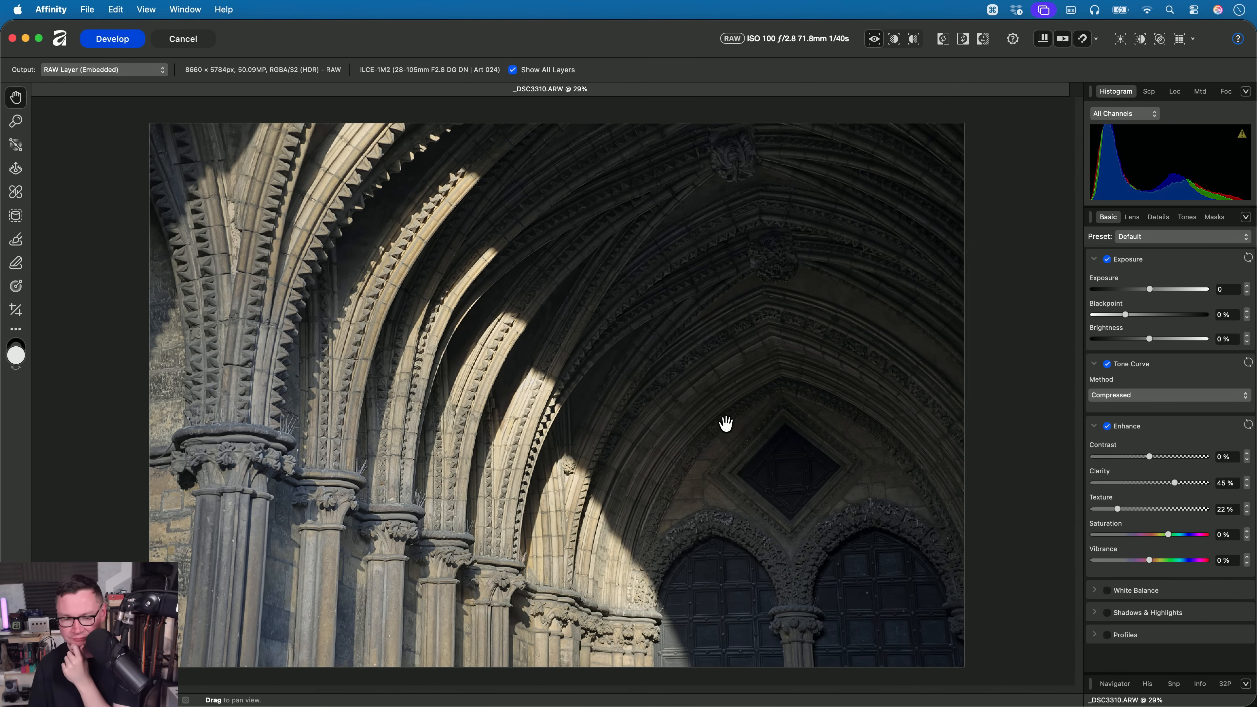
{"action": "left_click", "coordinate": [106, 40]}
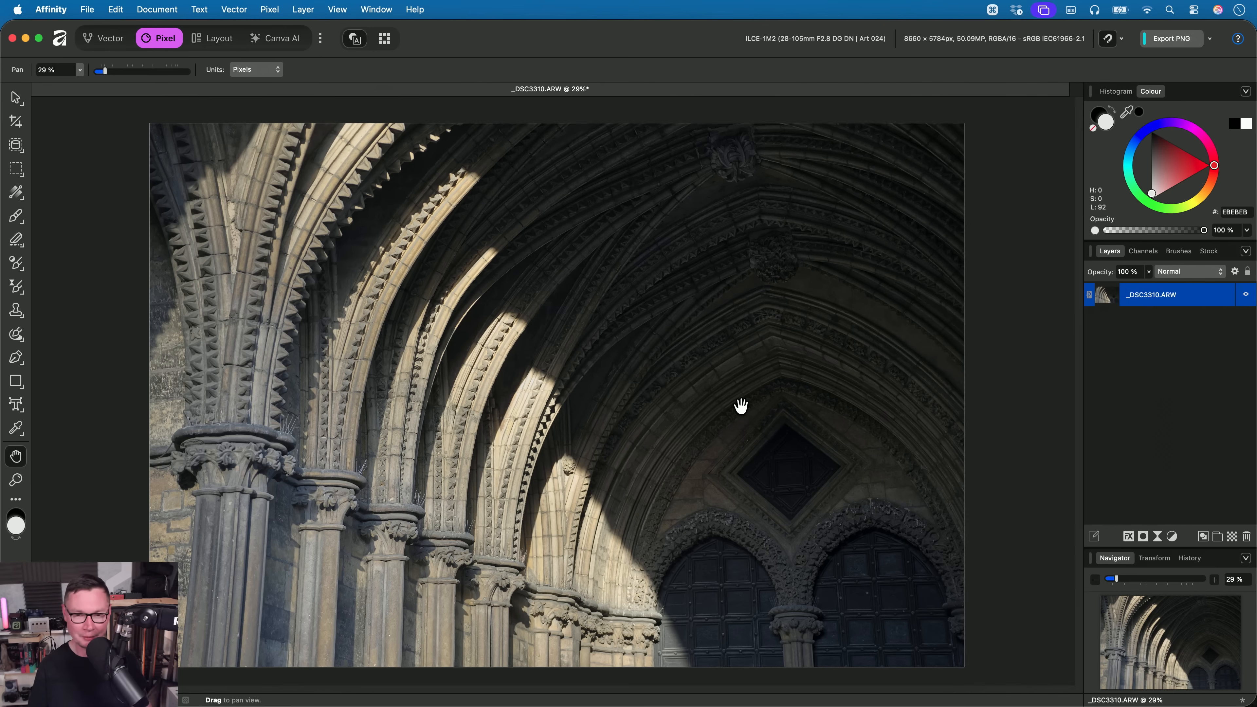
- Add a Channel Mixer adjustment layer with Gray output to convert the stone arches photo to monochrome
{"action": "left_click", "coordinate": [277, 11]}
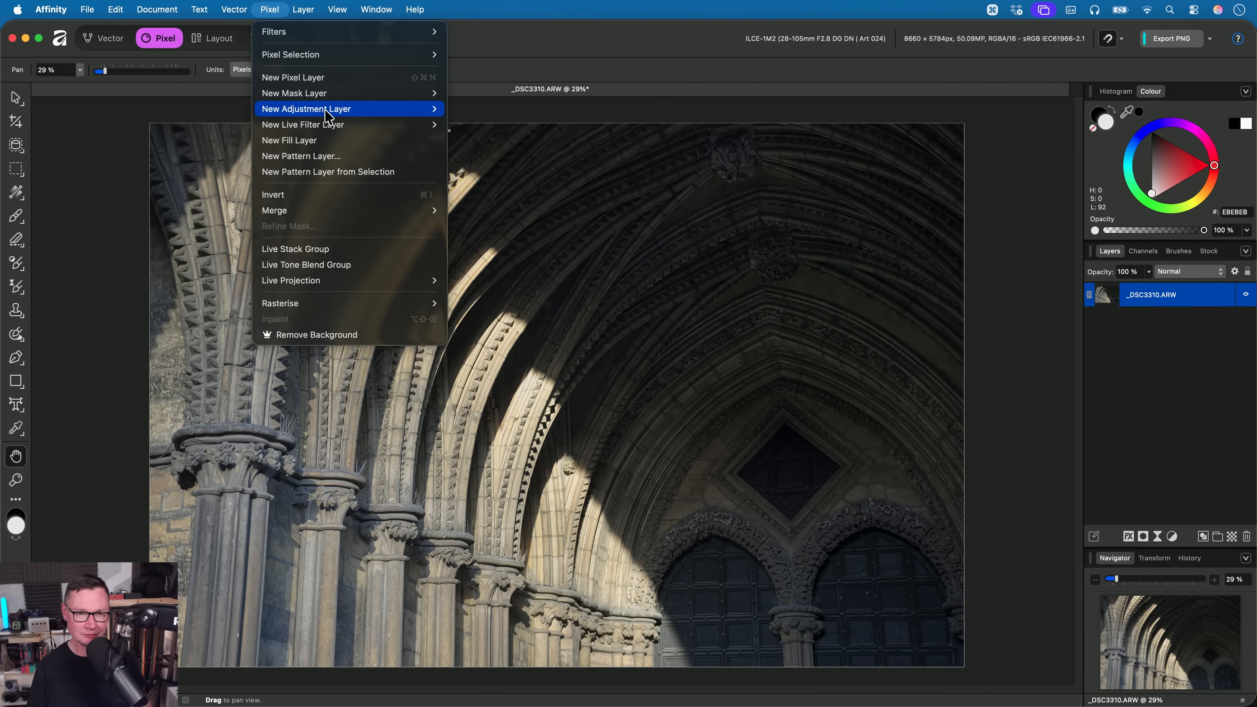
{"action": "mouse_move", "coordinate": [327, 113]}
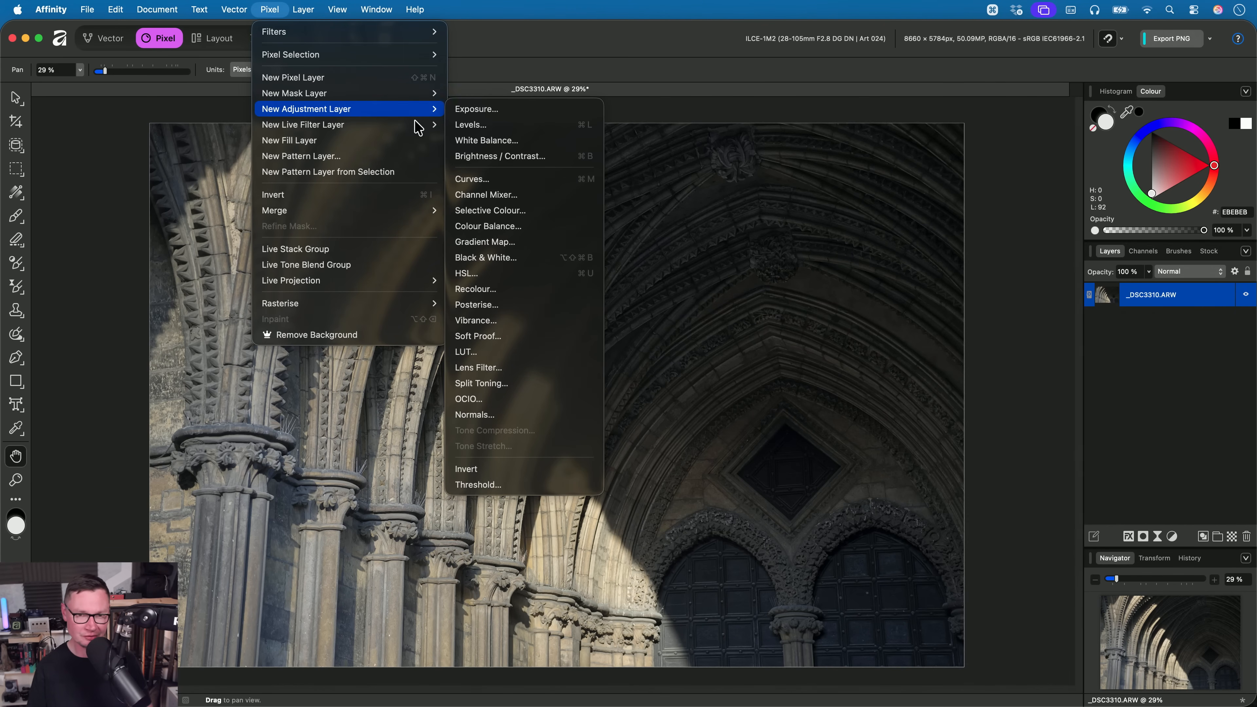
{"action": "left_click", "coordinate": [549, 195]}
{"action": "left_click", "coordinate": [861, 481]}
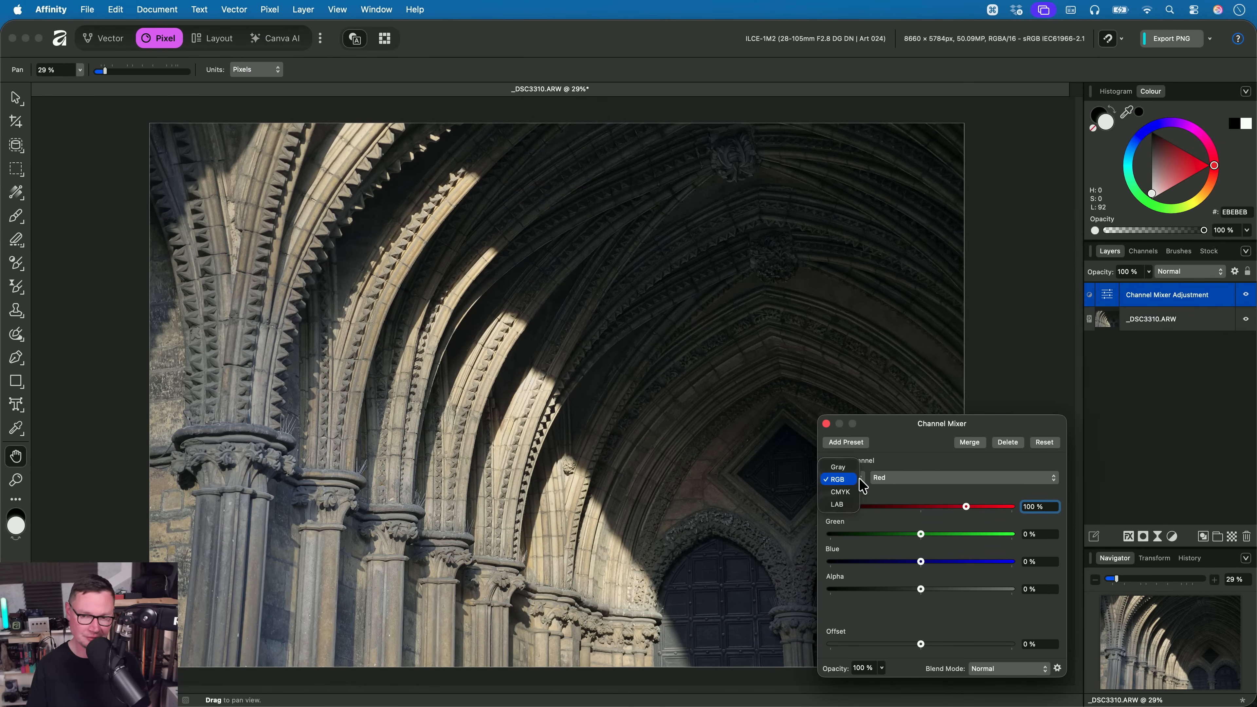
{"action": "left_click", "coordinate": [854, 467]}
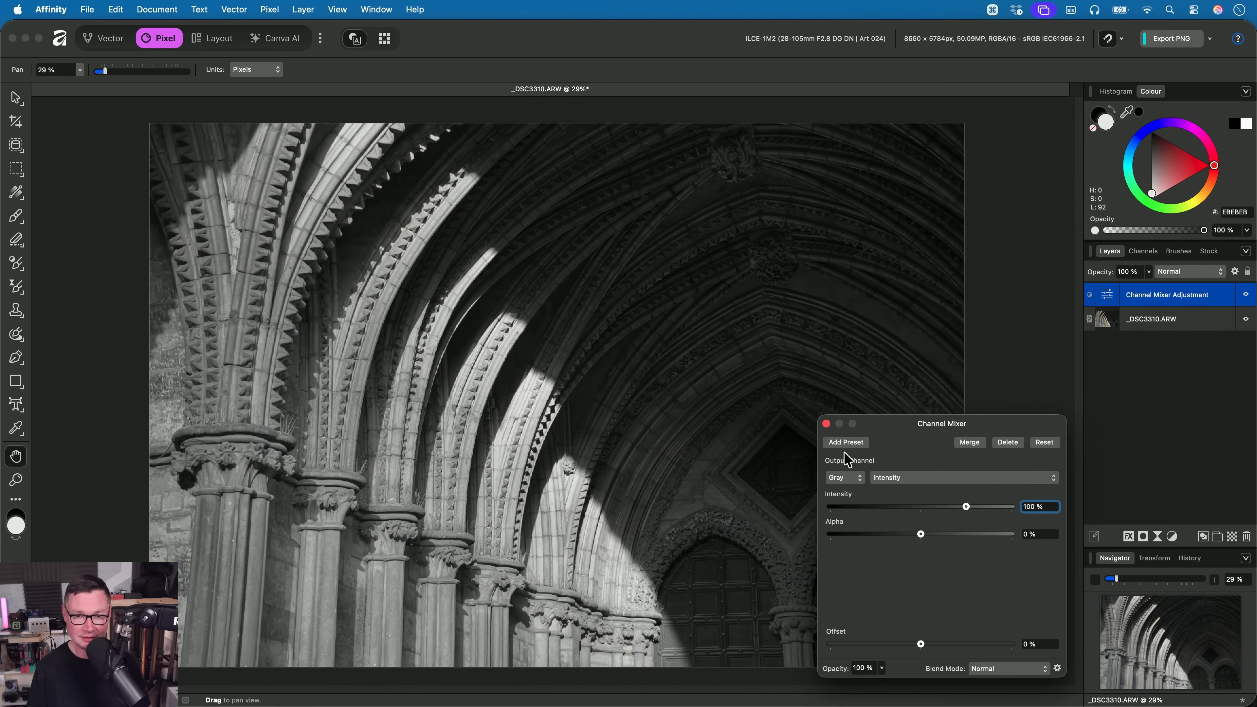
{"action": "left_click", "coordinate": [826, 423]}
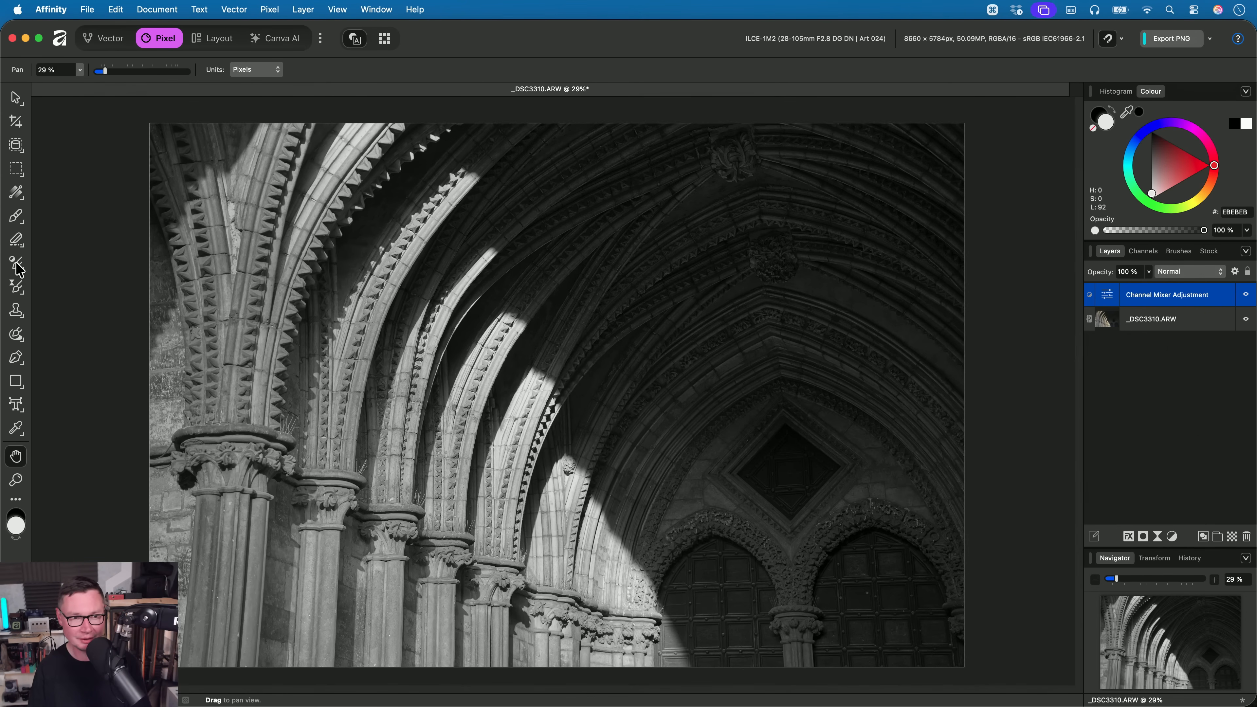
- Set the Tone Brush to Dodge/Burn with Overlay blending and paint white over the dark upper vaulting to lighten it
{"action": "left_click_drag", "start_coordinate": [15, 263], "coordinate": [74, 281]}
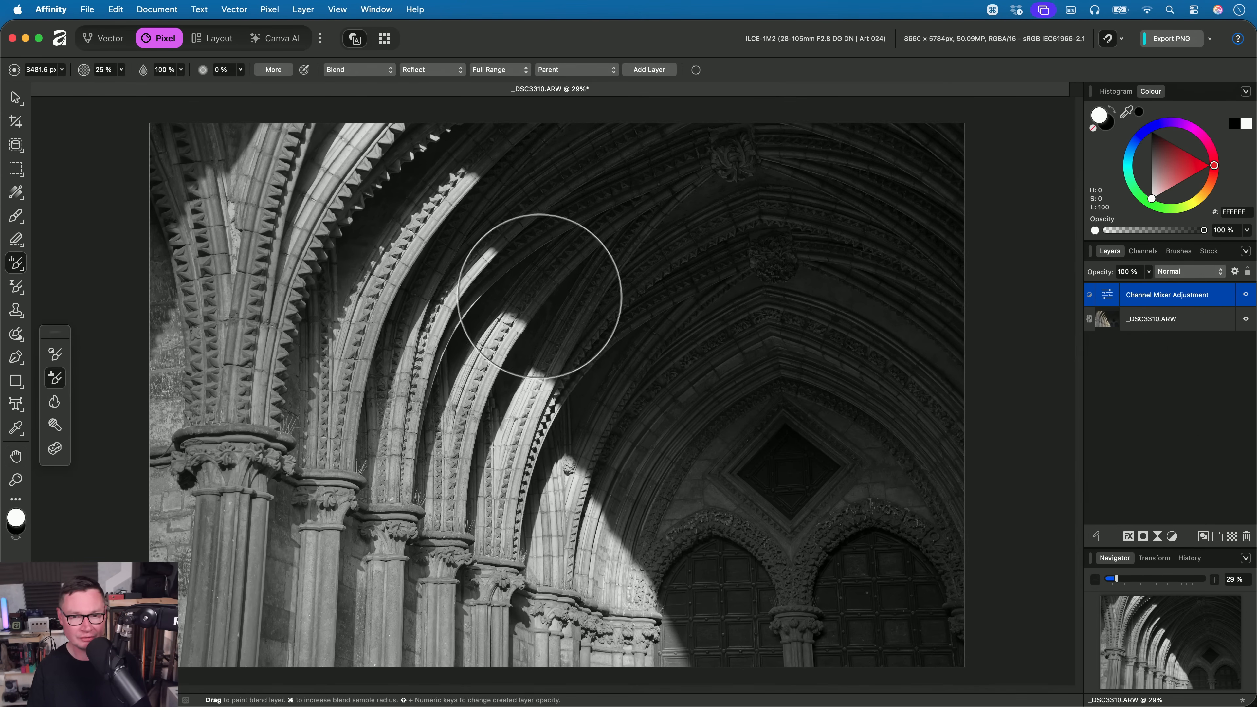
{"action": "left_click", "coordinate": [347, 70]}
{"action": "left_click", "coordinate": [369, 69]}
{"action": "left_click", "coordinate": [416, 74]}
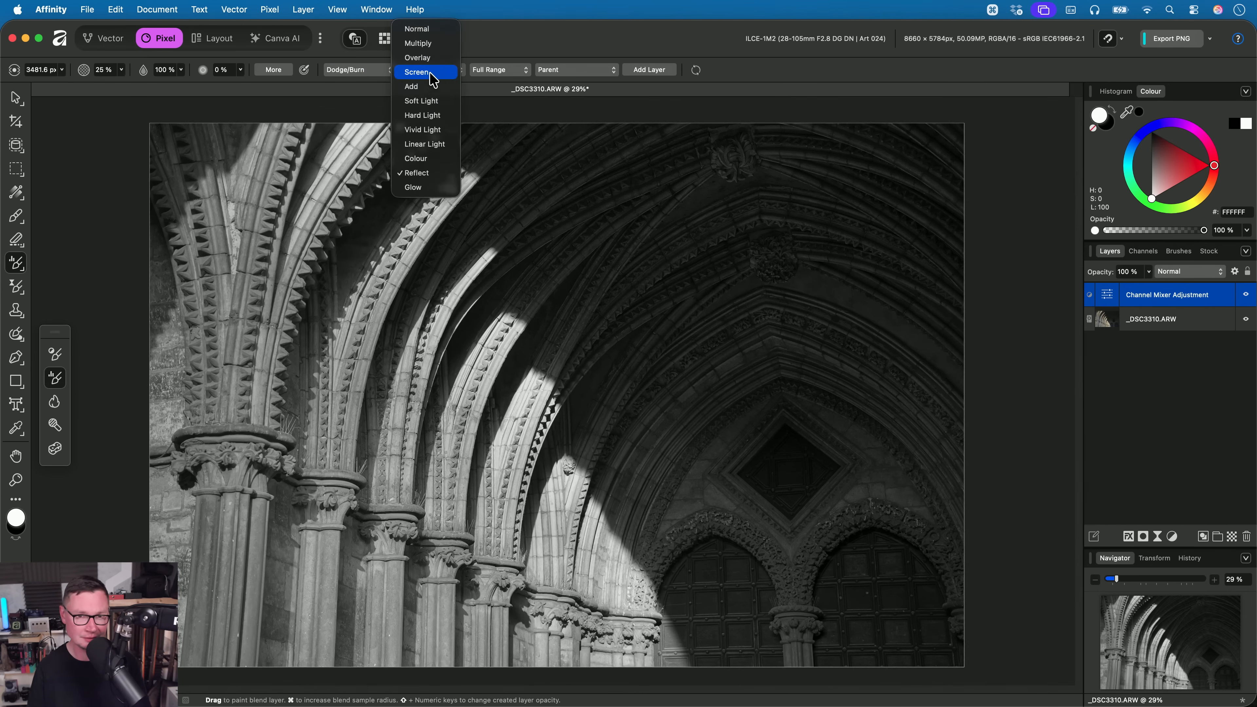
{"action": "left_click", "coordinate": [435, 74]}
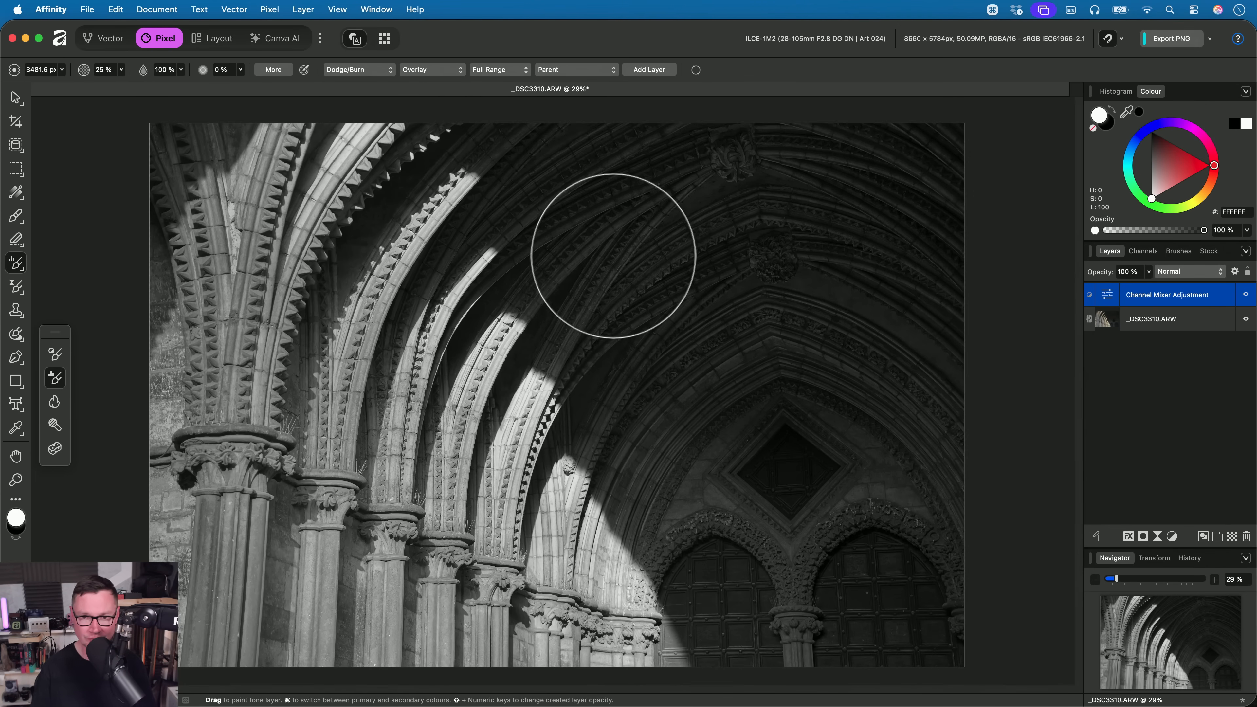
{"action": "mouse_move", "coordinate": [550, 191]}
{"action": "left_mouse_down"}
{"action": "mouse_move", "coordinate": [620, 254]}
{"action": "mouse_move", "coordinate": [602, 213]}
{"action": "mouse_move", "coordinate": [649, 179]}
{"action": "mouse_move", "coordinate": [619, 238]}
{"action": "mouse_move", "coordinate": [697, 397]}
{"action": "mouse_move", "coordinate": [646, 469]}
{"action": "mouse_move", "coordinate": [787, 513]}
{"action": "mouse_move", "coordinate": [876, 587]}
{"action": "mouse_move", "coordinate": [843, 548]}
{"action": "mouse_move", "coordinate": [932, 395]}
{"action": "mouse_move", "coordinate": [873, 303]}
{"action": "mouse_move", "coordinate": [860, 175]}
{"action": "mouse_move", "coordinate": [793, 171]}
{"action": "left_mouse_up"}
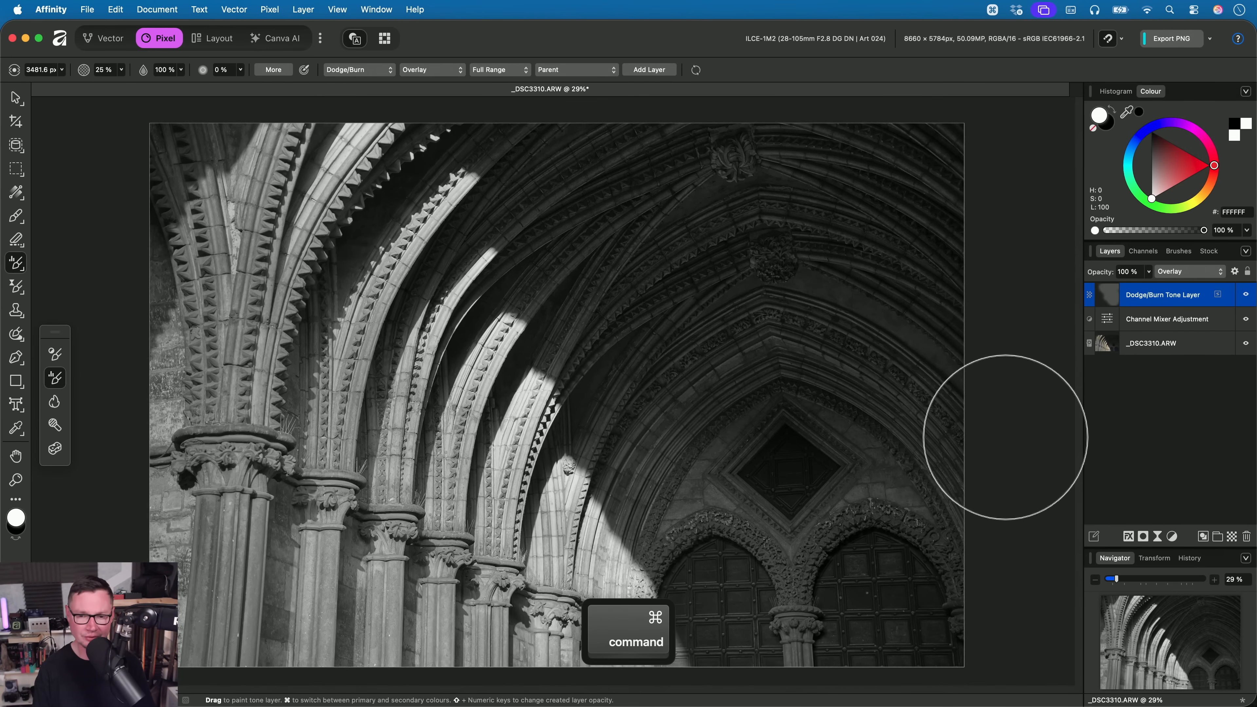
- Add a Brightness / Contrast adjustment above the tone layer with contrast set to 38%
{"action": "key", "text": "super+b"}
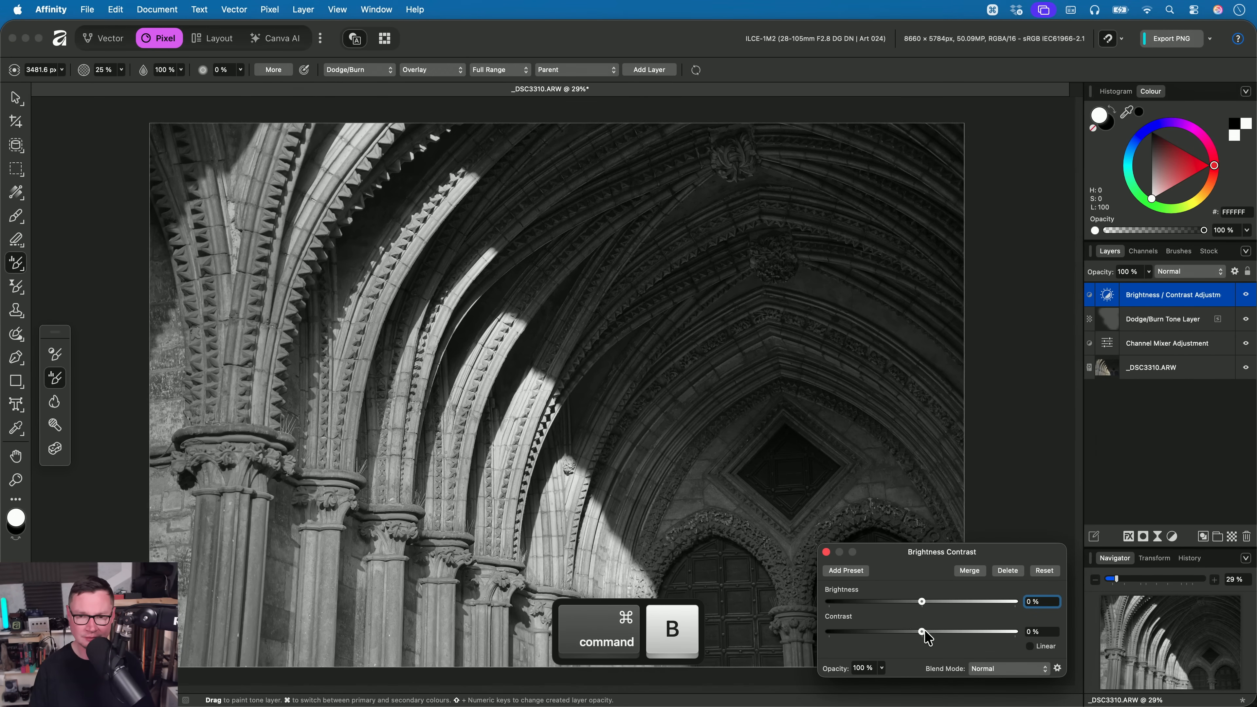
{"action": "left_click_drag", "start_coordinate": [921, 632], "coordinate": [960, 634]}
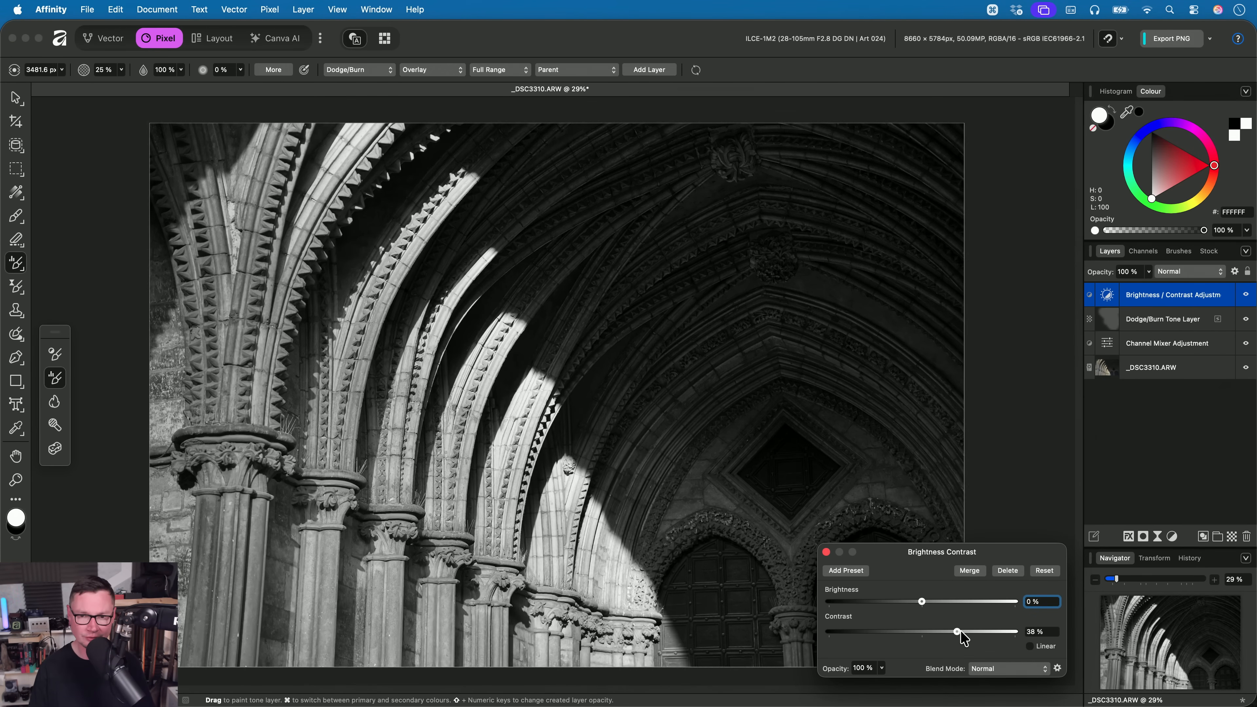
{"action": "left_click", "coordinate": [825, 551]}
- Paint a second Dodge/Burn tone layer over the inner arches and dark doorways, swap the colours and return to the Pan tool
{"action": "mouse_move", "coordinate": [657, 302]}
{"action": "left_mouse_down"}
{"action": "mouse_move", "coordinate": [765, 202]}
{"action": "mouse_move", "coordinate": [603, 161]}
{"action": "mouse_move", "coordinate": [642, 373]}
{"action": "mouse_move", "coordinate": [763, 565]}
{"action": "mouse_move", "coordinate": [818, 371]}
{"action": "mouse_move", "coordinate": [852, 158]}
{"action": "mouse_move", "coordinate": [578, 179]}
{"action": "mouse_move", "coordinate": [783, 591]}
{"action": "left_mouse_up"}
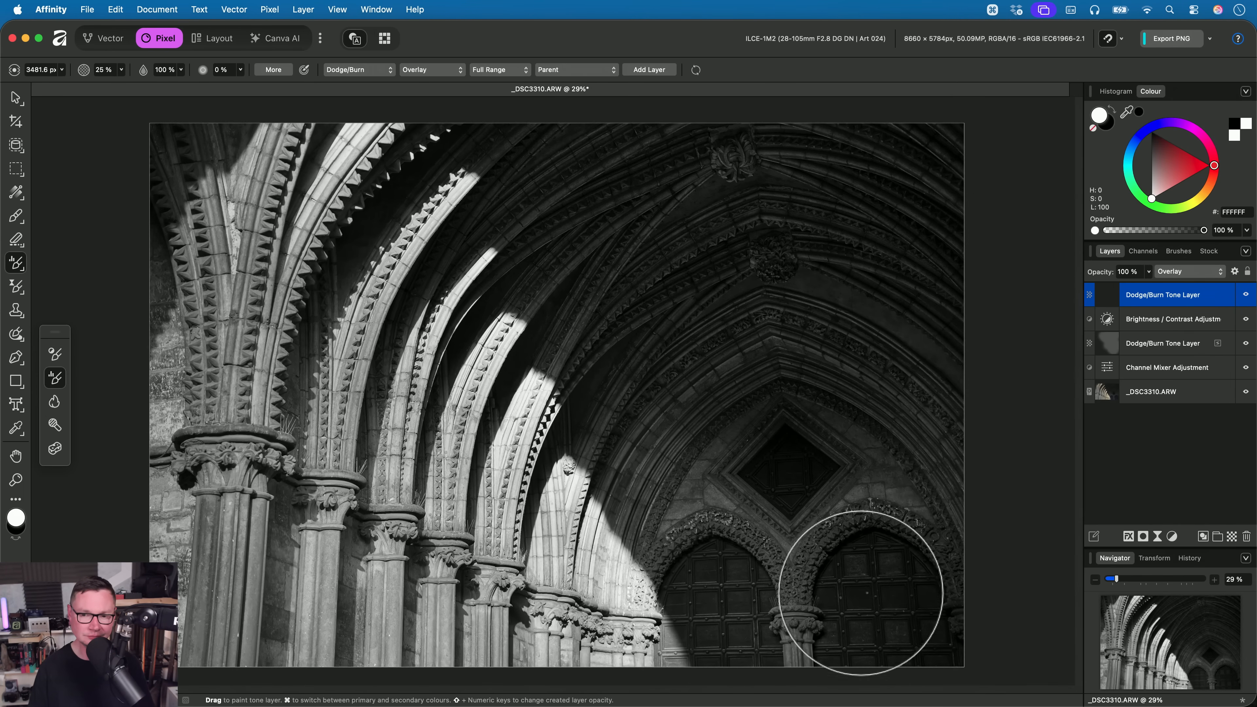
{"action": "key", "text": "x"}
{"action": "key", "text": "h"}
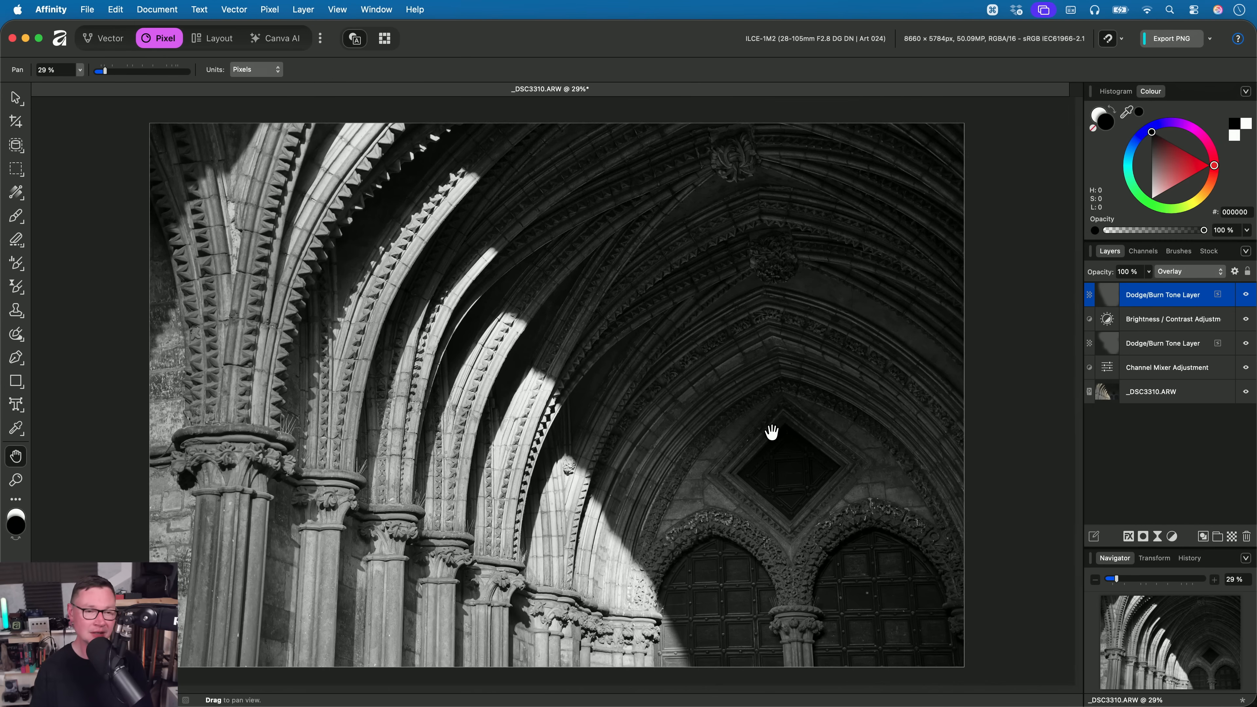
- Set the Paint Brush to 3916.1 px wide with 0% hardness over the dark arches, and return to the Pan tool
{"action": "mouse_move", "coordinate": [16, 216]}
{"action": "left_mouse_down"}
{"action": "mouse_move", "coordinate": [93, 234]}
{"action": "mouse_move", "coordinate": [93, 216]}
{"action": "left_mouse_up"}
{"action": "left_click", "coordinate": [90, 211]}
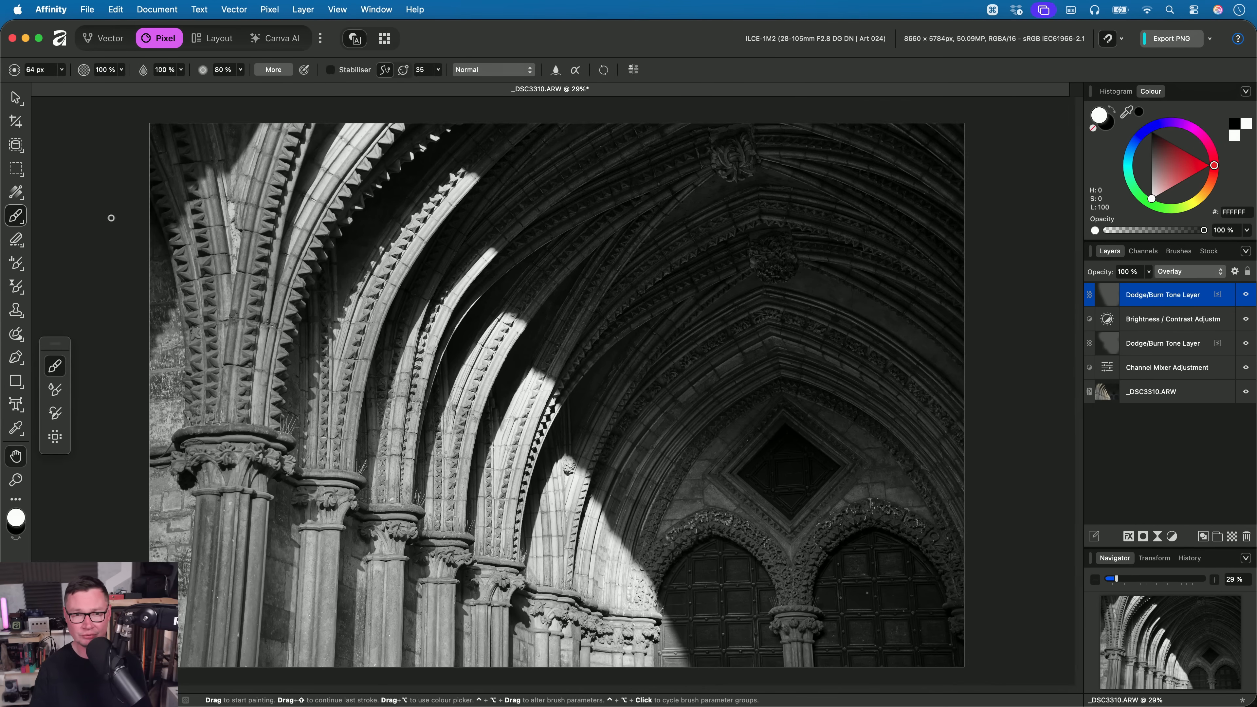
{"action": "mouse_move", "coordinate": [596, 351]}
{"action": "left_mouse_down", "text": "ctrl+alt"}
{"action": "mouse_move", "coordinate": [771, 350]}
{"action": "mouse_move", "coordinate": [763, 287]}
{"action": "mouse_move", "coordinate": [781, 287]}
{"action": "left_mouse_up", "text": "ctrl+alt"}
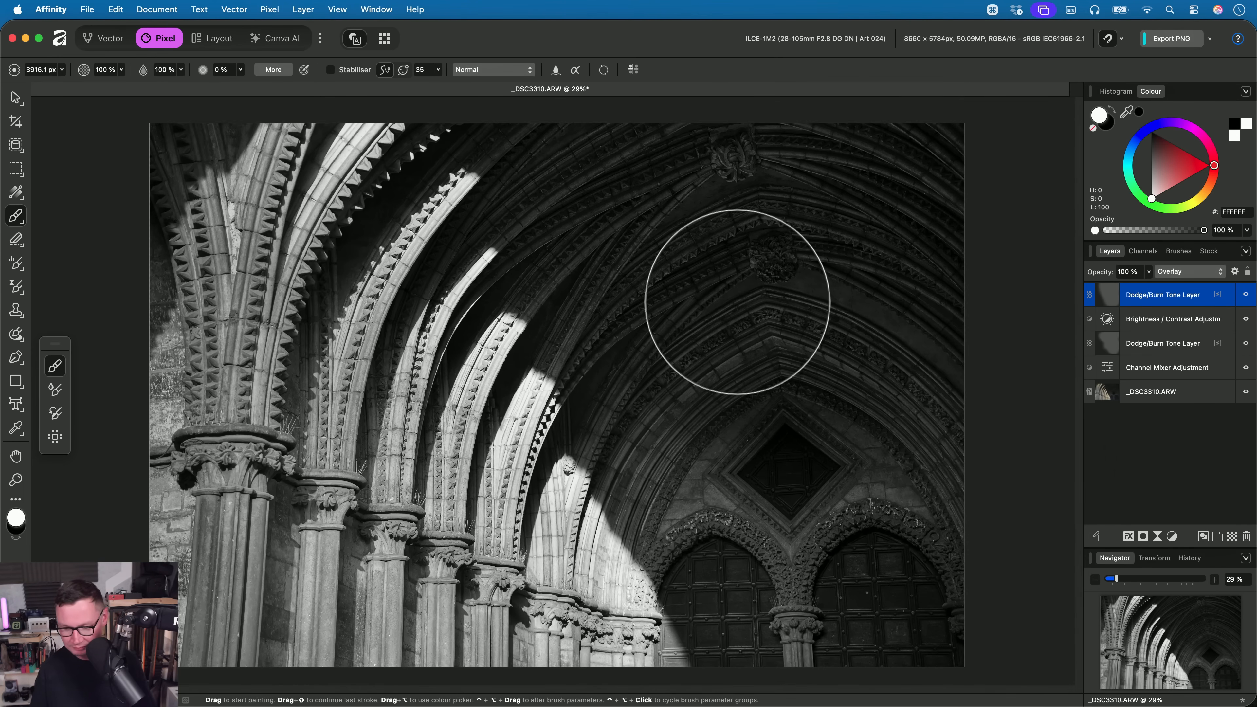
{"action": "key", "text": "h"}
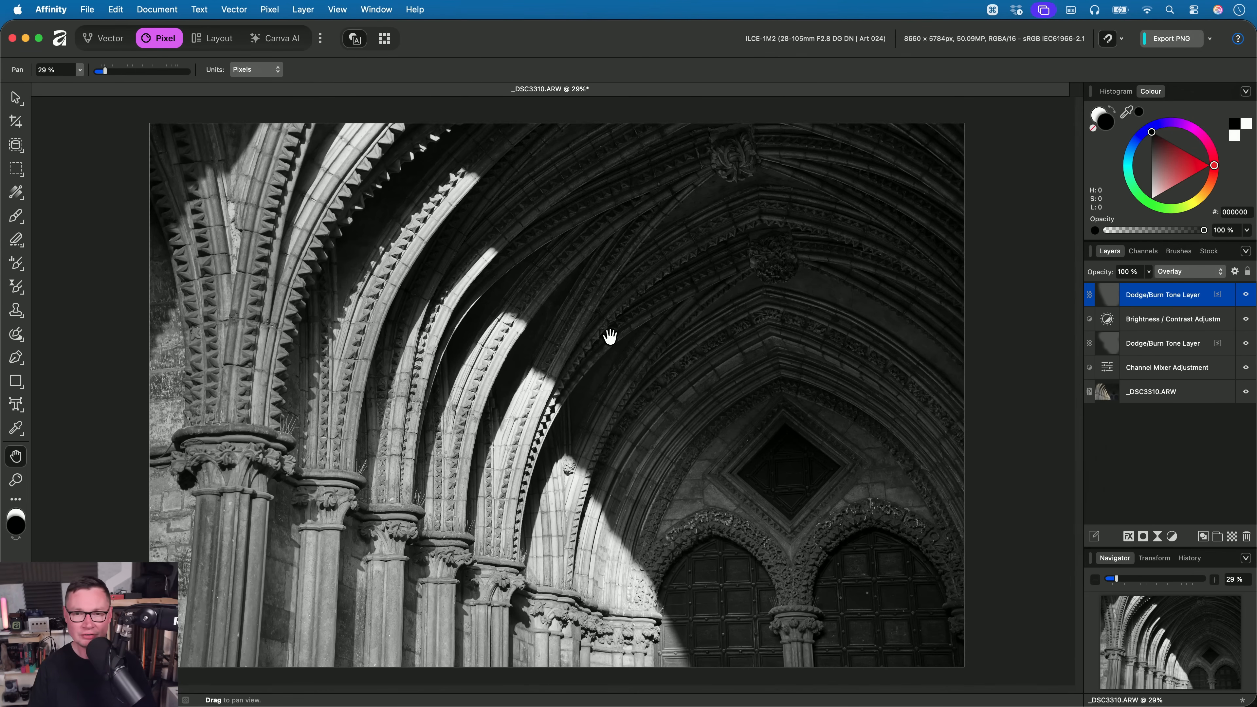
- Reselect the Tone Brush, review its mode options while keeping Dodge/Burn, and return to the Pan tool
{"action": "left_click", "coordinate": [16, 268]}
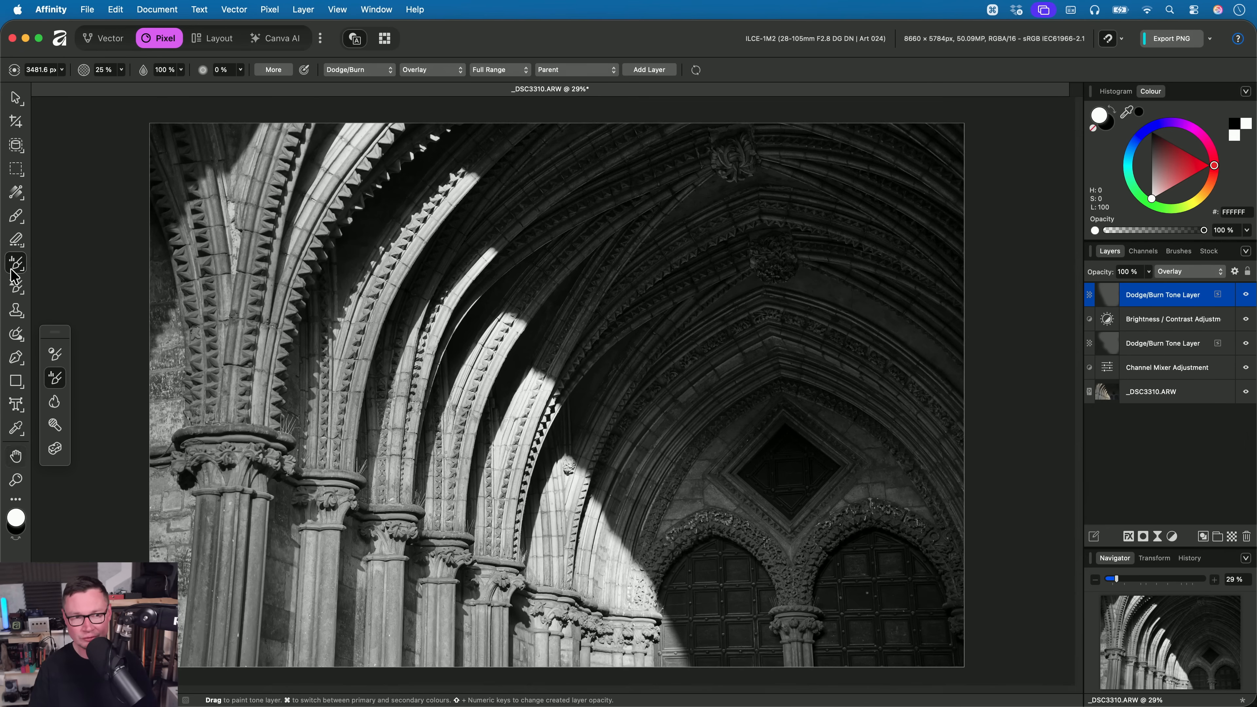
{"action": "left_click", "coordinate": [370, 72]}
{"action": "left_click", "coordinate": [430, 44]}
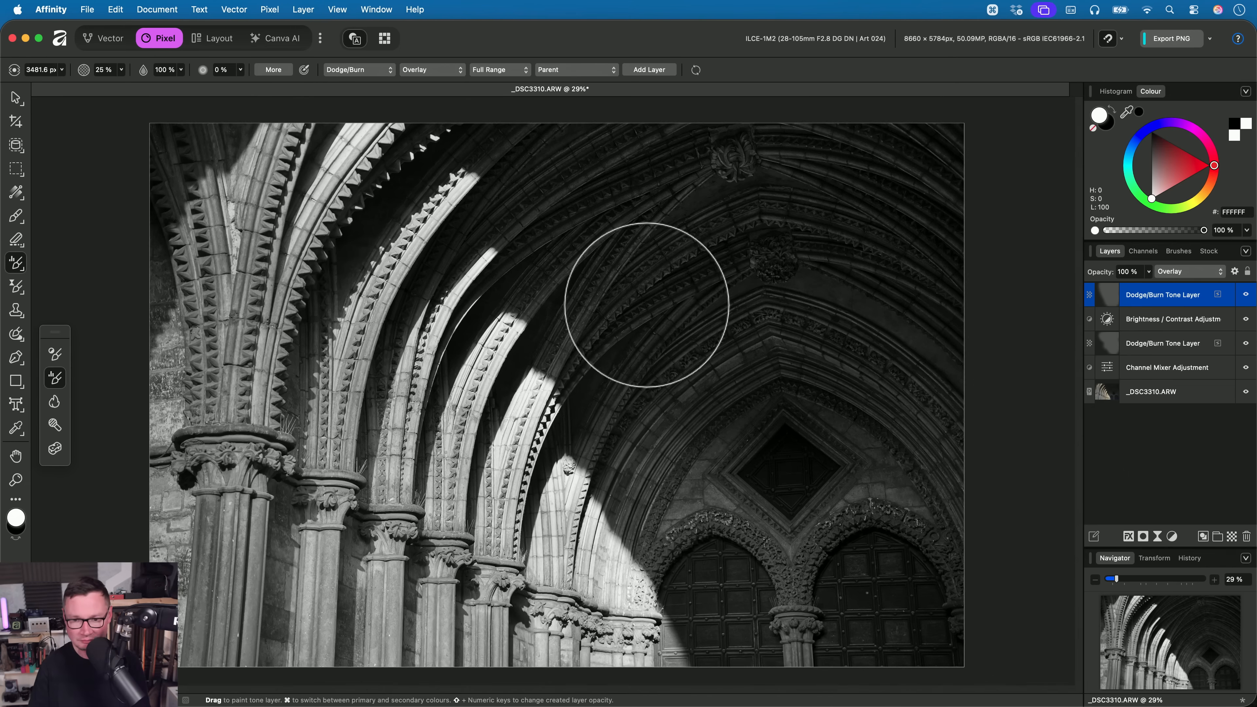
{"action": "key", "text": "h"}
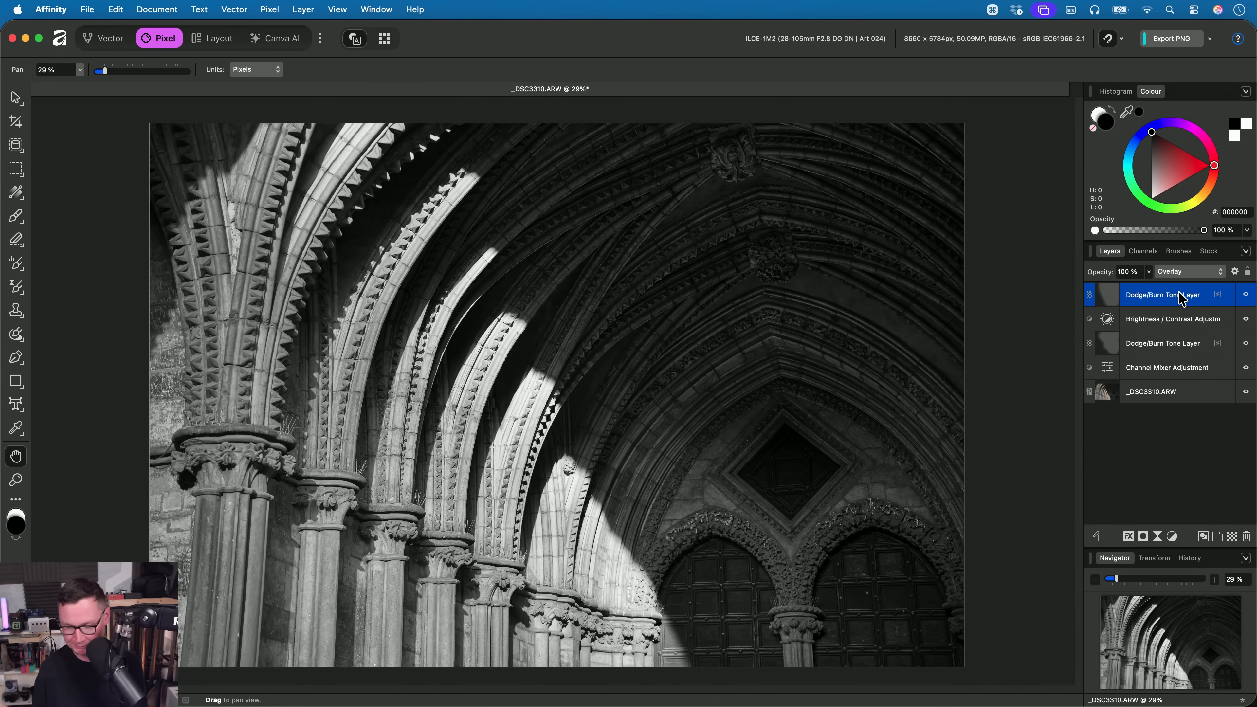
- Examine the Tone Brush's tonal range choices and the top Dodge/Burn layer's Blend Options, keeping Full Range
{"action": "left_click", "coordinate": [17, 266]}
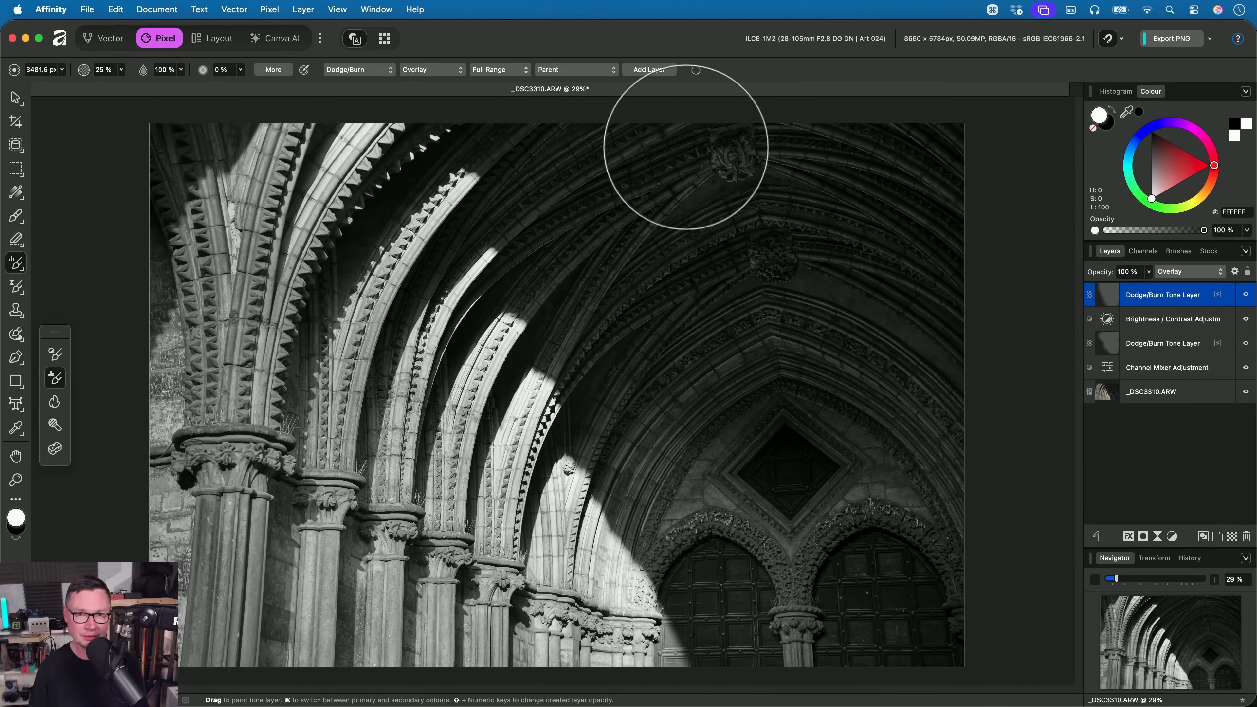
{"action": "left_click", "coordinate": [504, 75]}
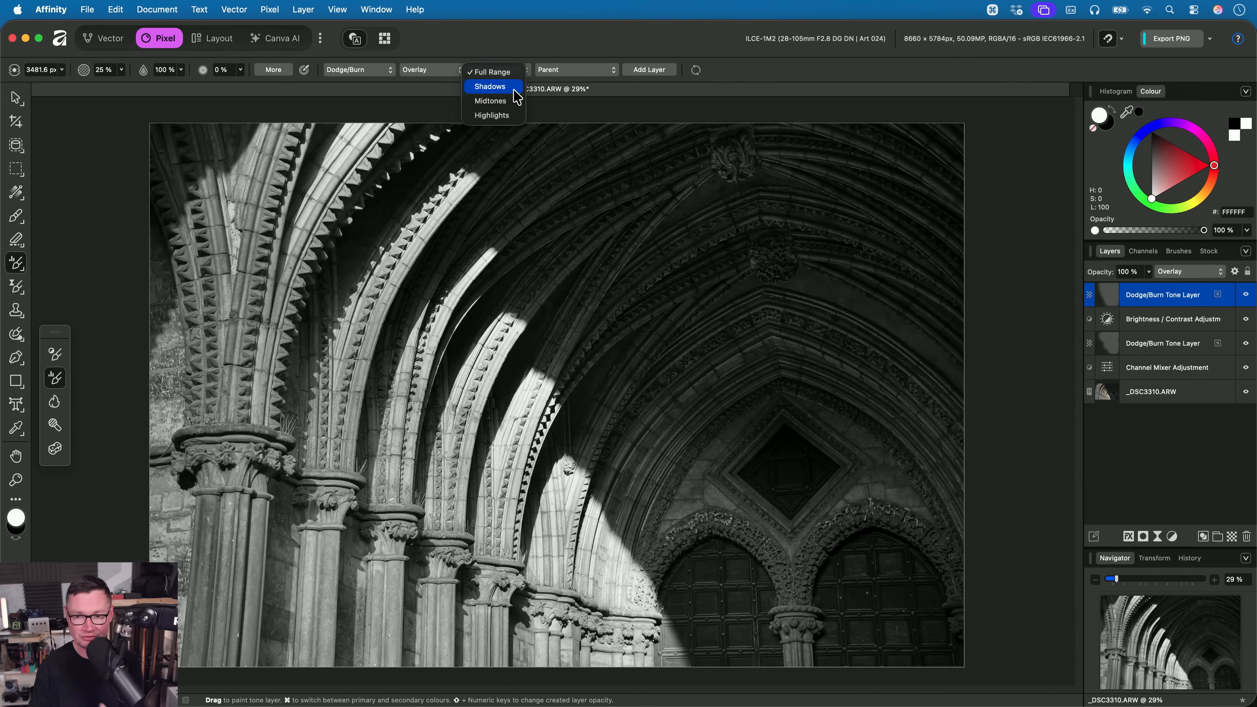
{"action": "left_click", "coordinate": [644, 36]}
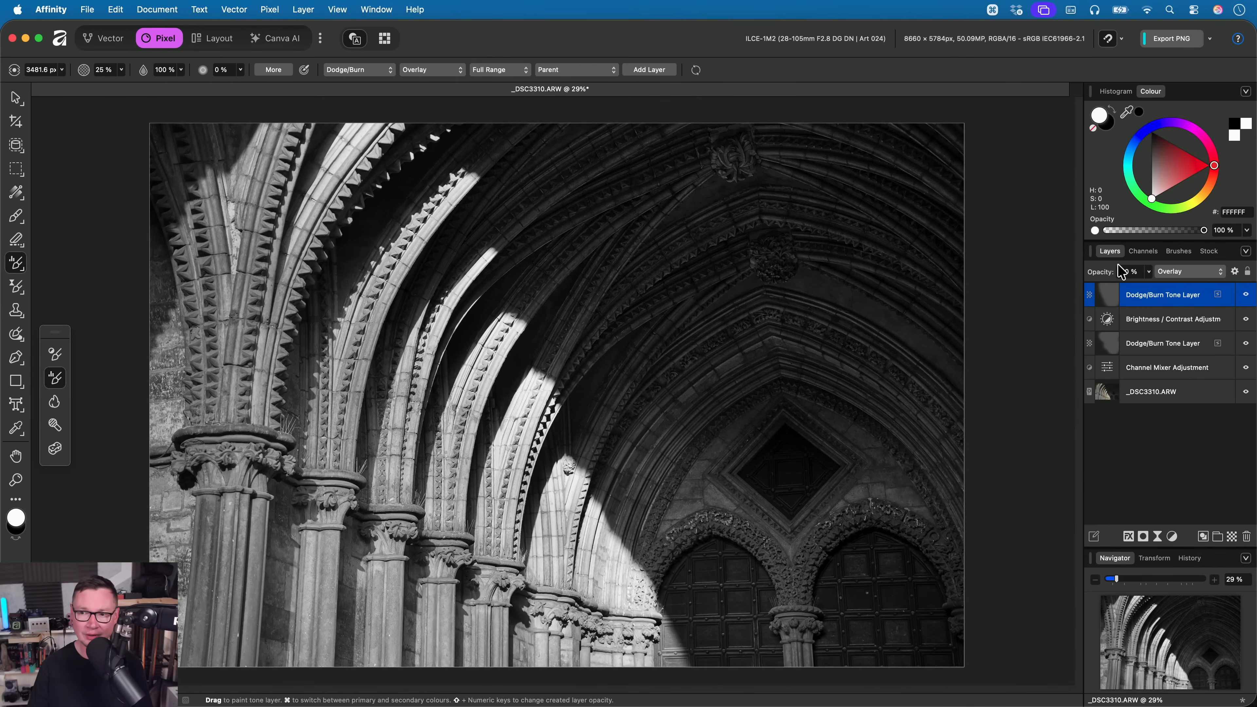
{"action": "left_click", "coordinate": [1234, 271]}
{"action": "left_click_drag", "start_coordinate": [599, 203], "coordinate": [822, 130]}
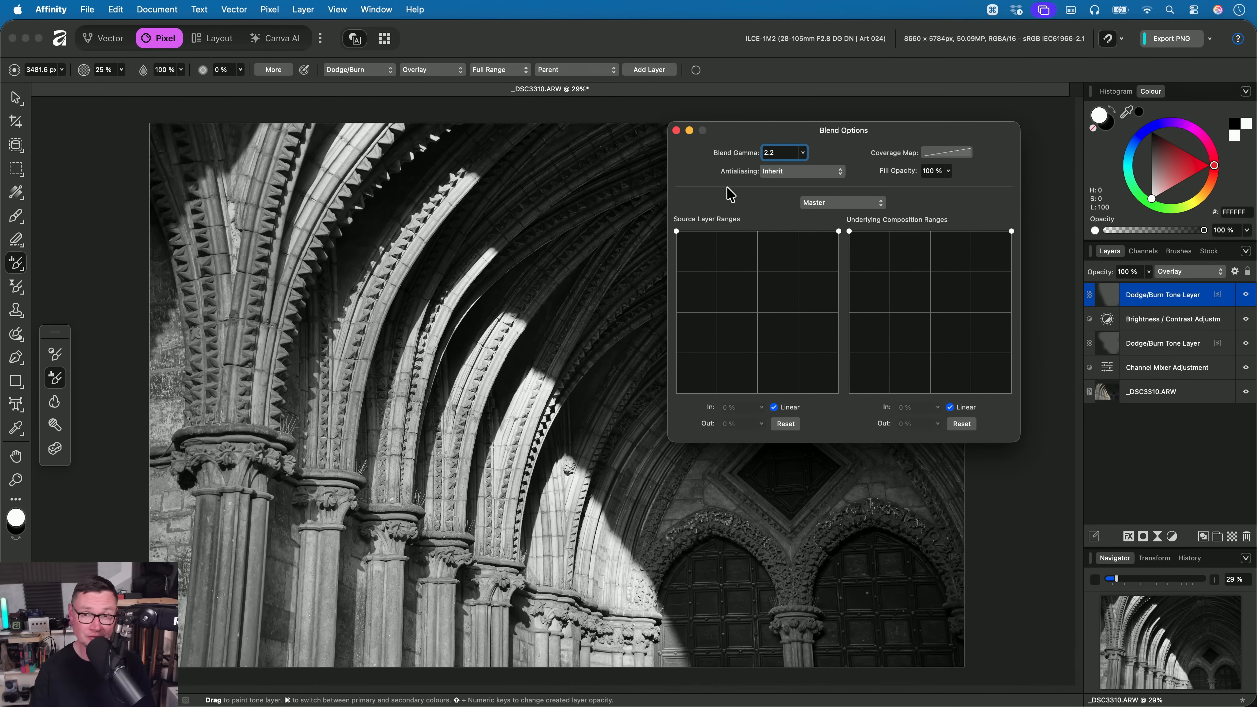
{"action": "left_click", "coordinate": [676, 130]}
{"action": "left_click", "coordinate": [490, 74]}
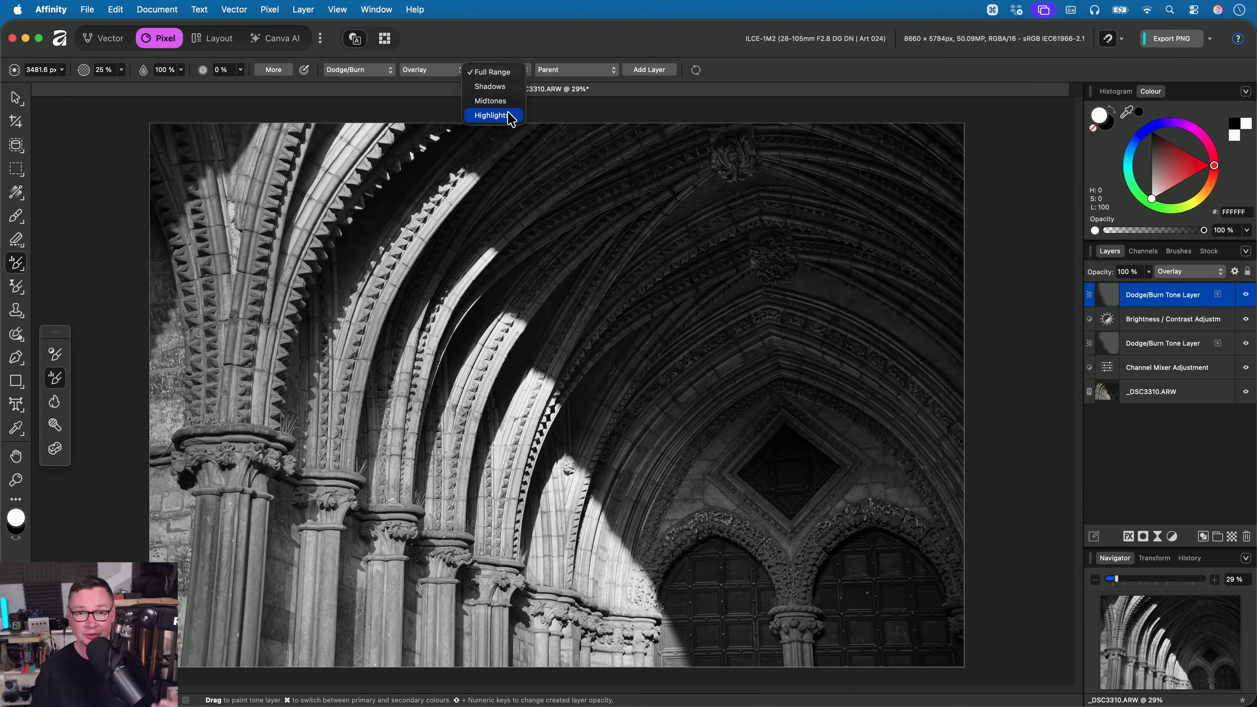
{"action": "left_click", "coordinate": [512, 42]}
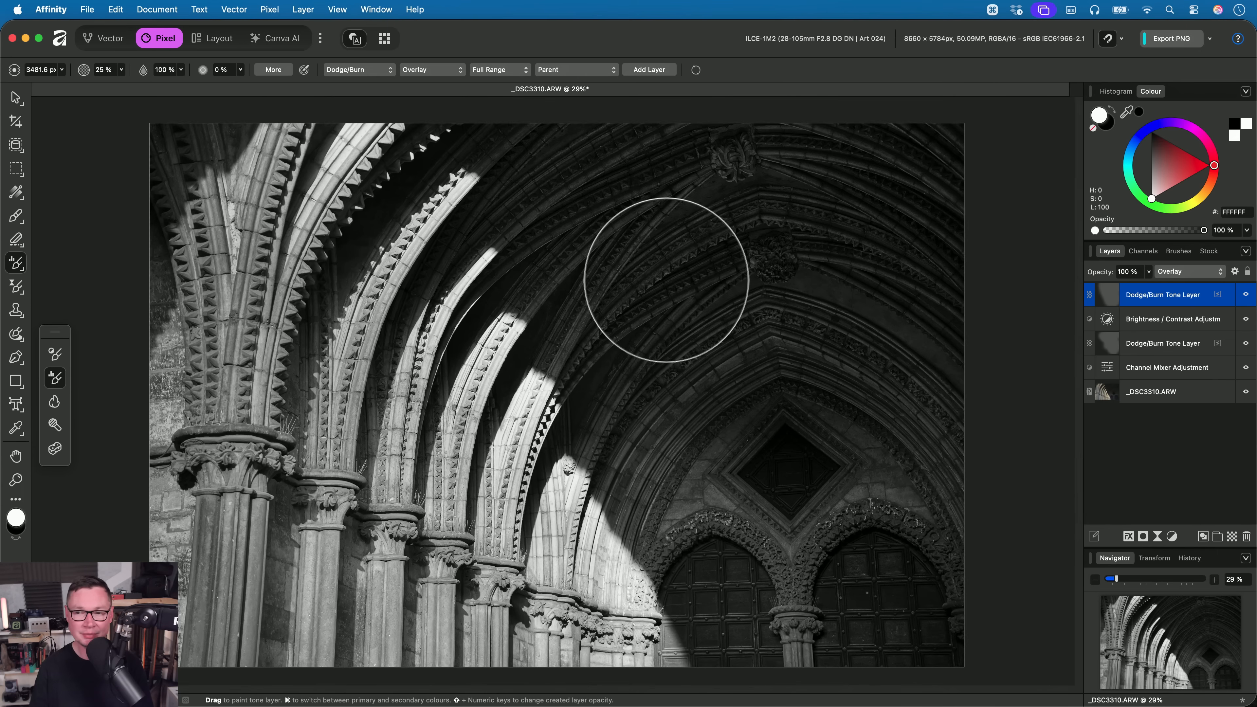
- Switch to the Pan tool and close the stone arches document without saving the changes
{"action": "key", "text": "h"}
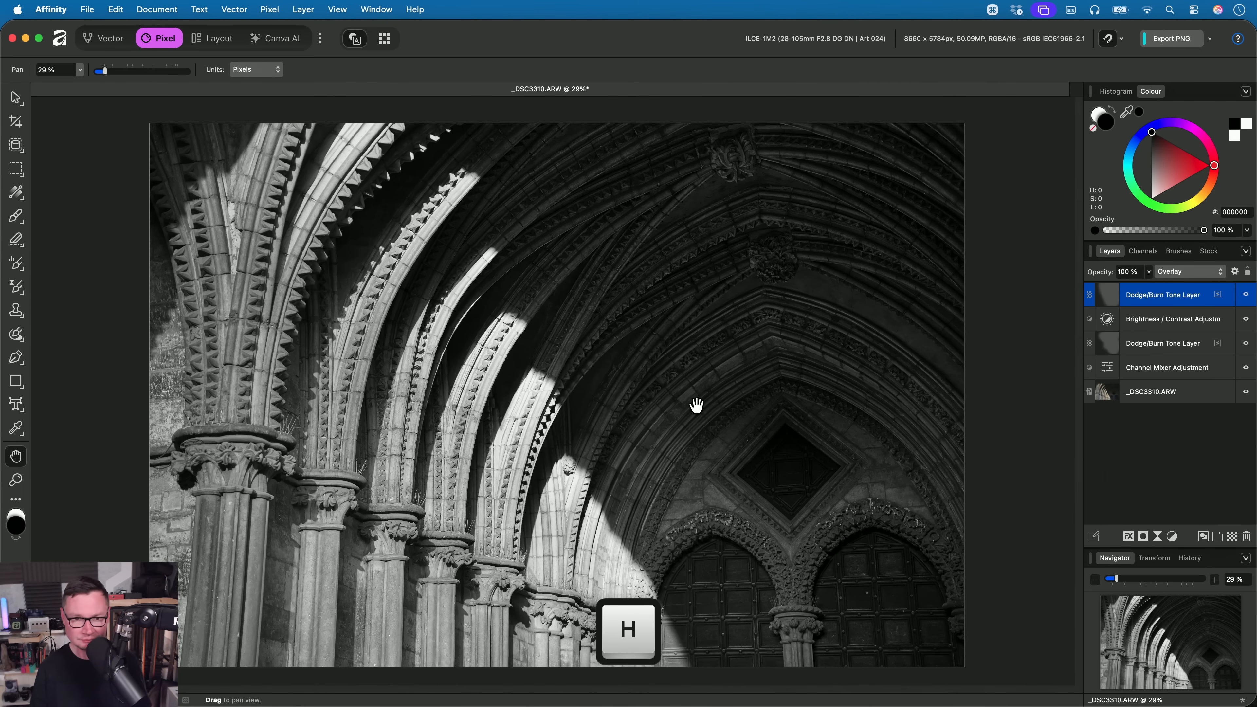
{"action": "key", "text": "ctrl+w"}
{"action": "left_click", "coordinate": [636, 283]}
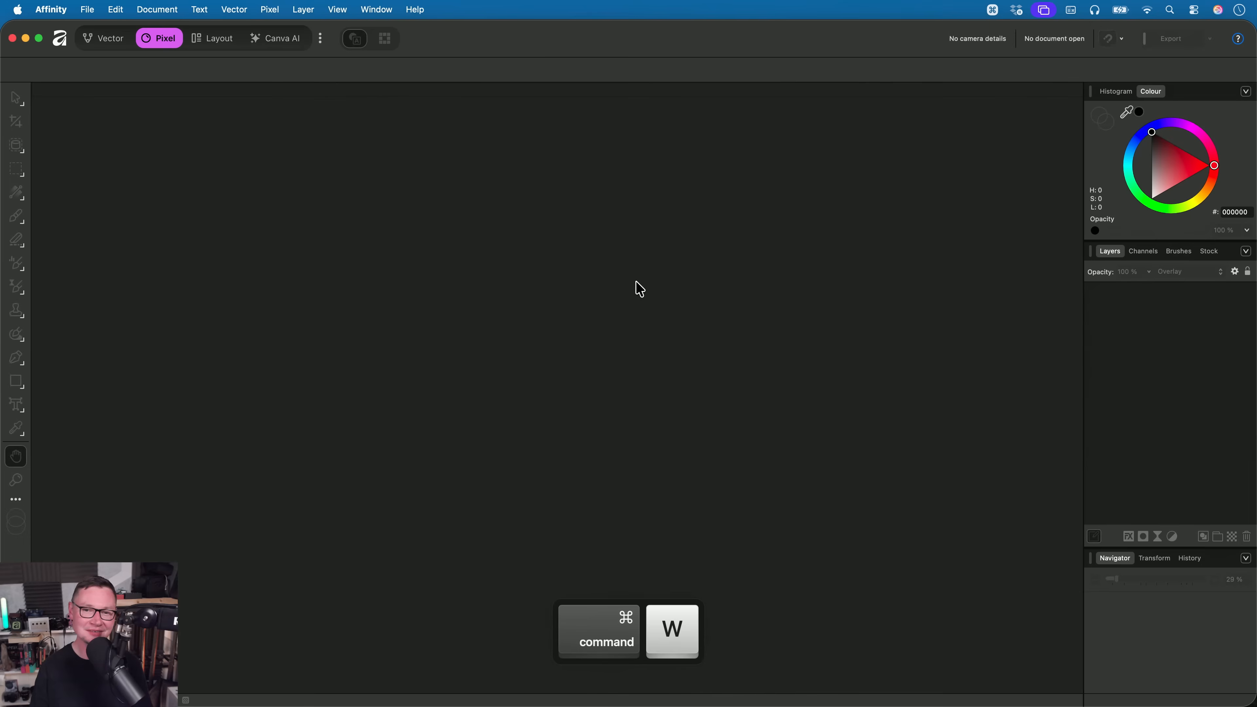
- Switch to Finder, find M42.af in the 07. Tonal Range folder, and open it in Affinity
{"action": "key", "text": "super+Tab"}
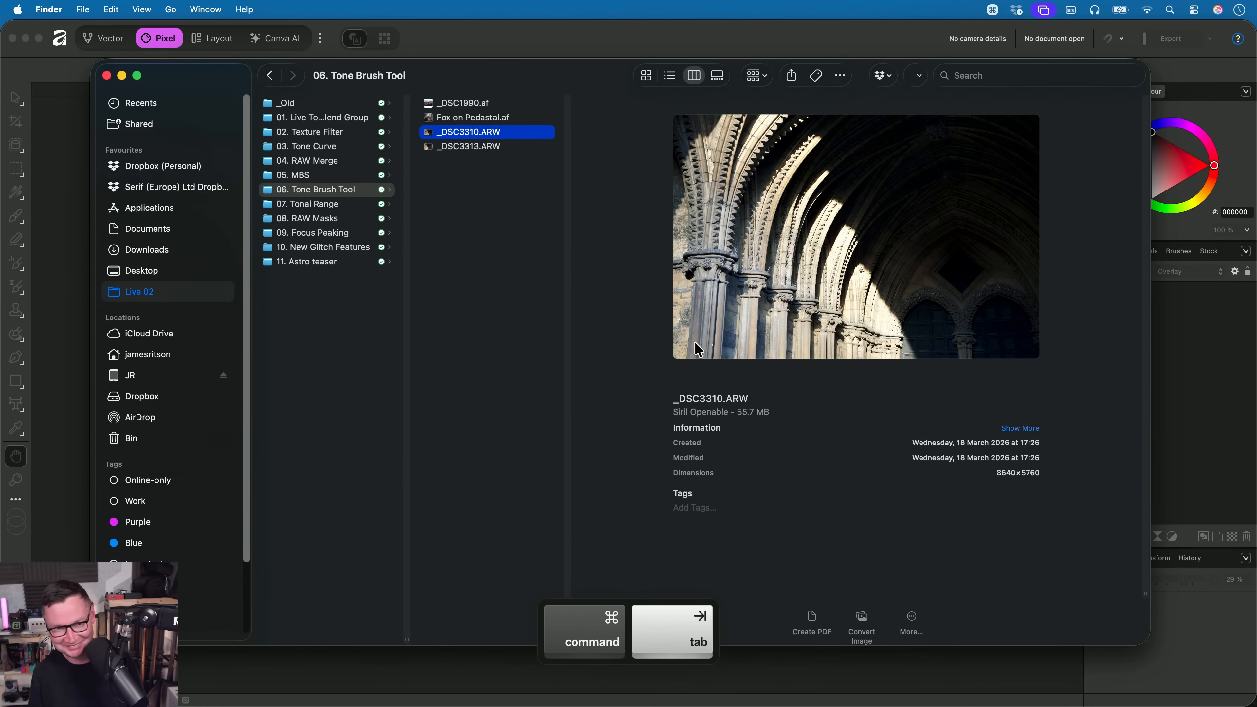
{"action": "key", "text": "Left"}
{"action": "key", "text": "Down"}
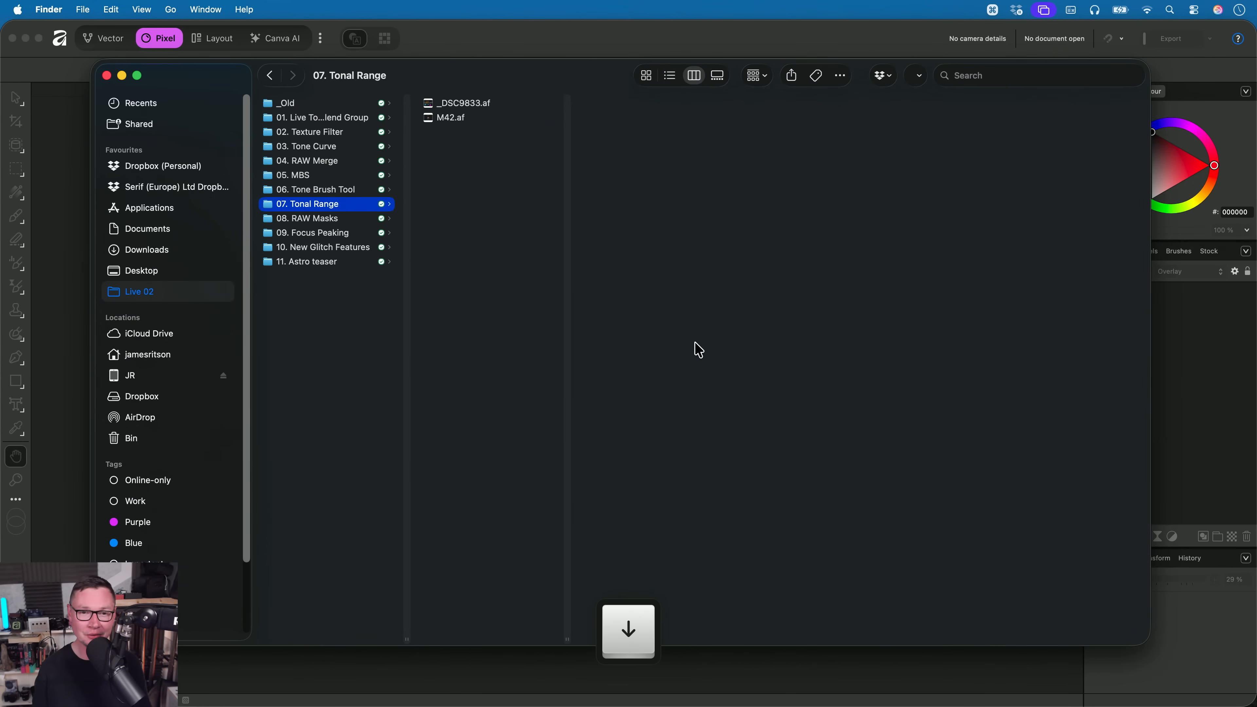
{"action": "key", "text": "Right"}
{"action": "key", "text": "Down"}
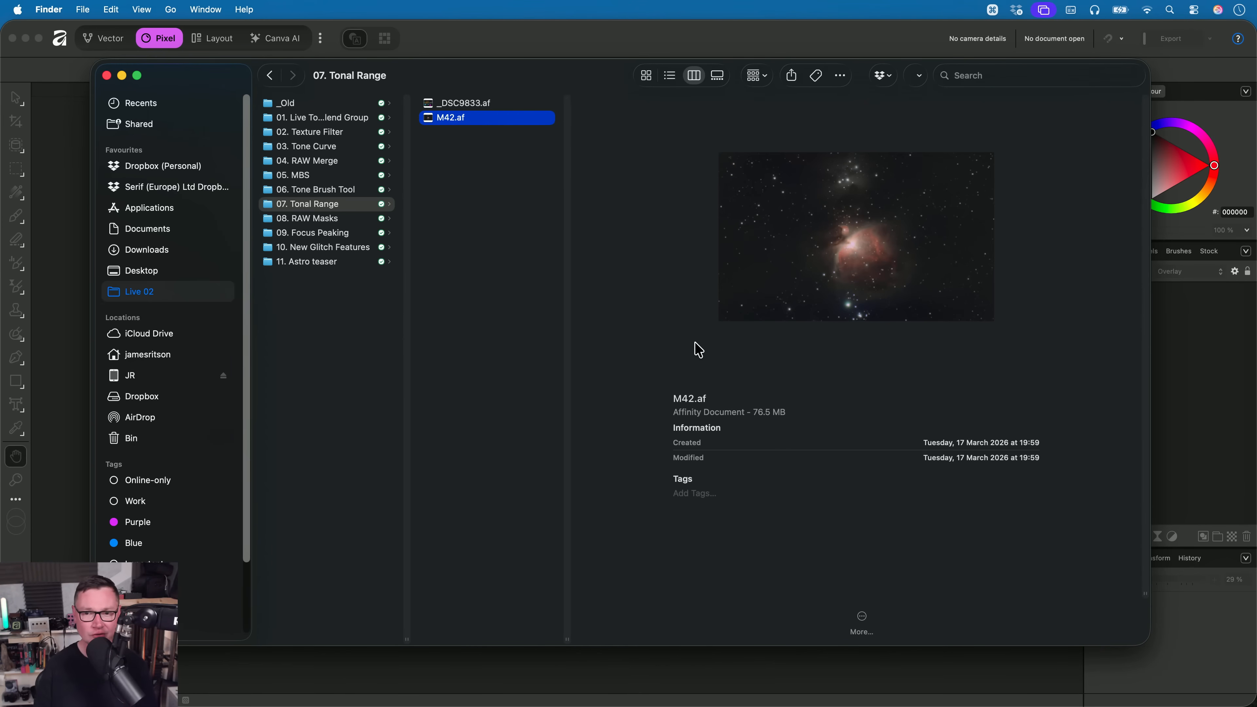
{"action": "key", "text": "super+Tab"}
{"action": "left_click_drag", "start_coordinate": [486, 120], "coordinate": [595, 422]}
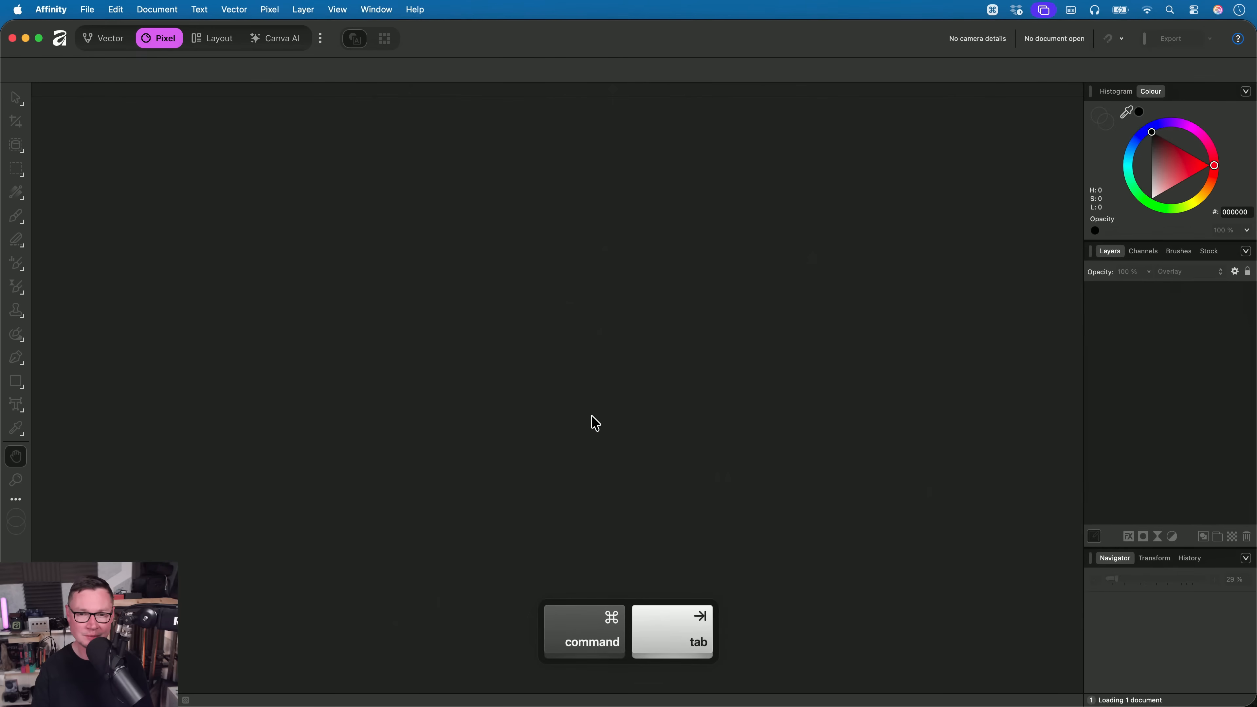
- Paint a Clarity filter across the full tonal range of the nebula with the Filter Brush Tool
{"action": "key", "text": "h"}
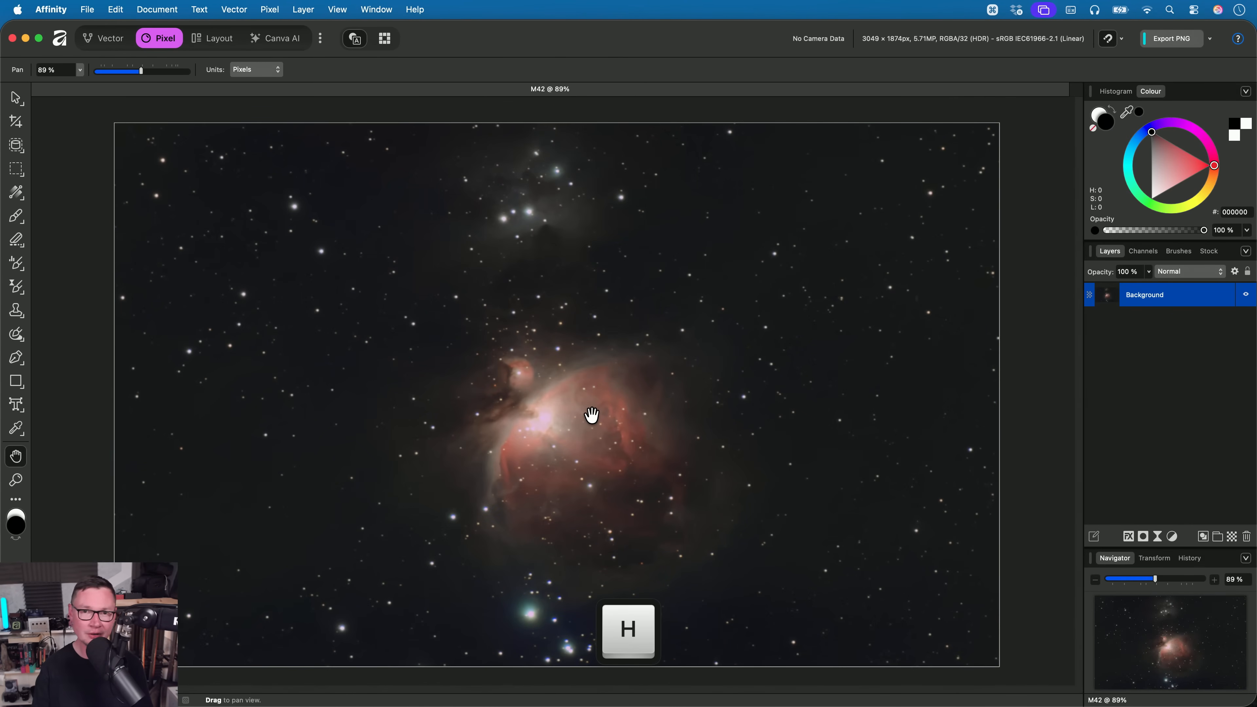
{"action": "scroll", "coordinate": [591, 415], "scroll_direction": "up", "scroll_amount": 5}
{"action": "left_click_drag", "start_coordinate": [587, 429], "coordinate": [649, 324]}
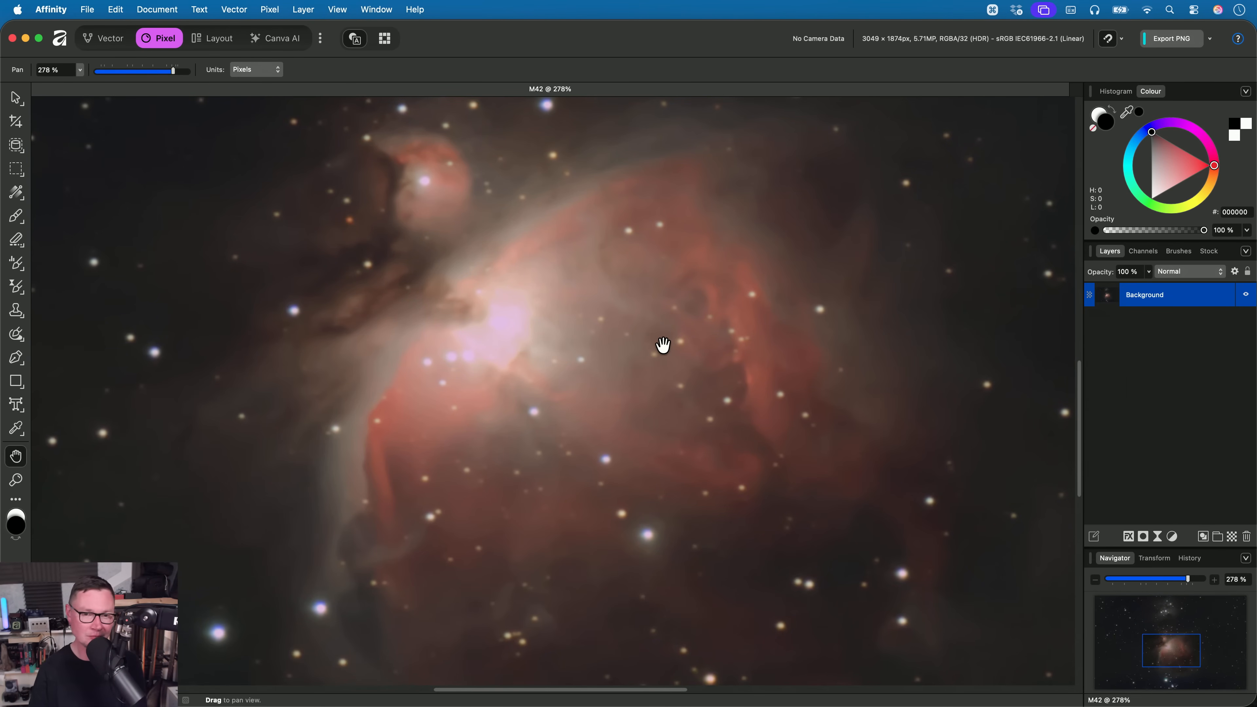
{"action": "mouse_move", "coordinate": [643, 280]}
{"action": "left_mouse_down"}
{"action": "mouse_move", "coordinate": [649, 312]}
{"action": "mouse_move", "coordinate": [649, 284]}
{"action": "left_mouse_up"}
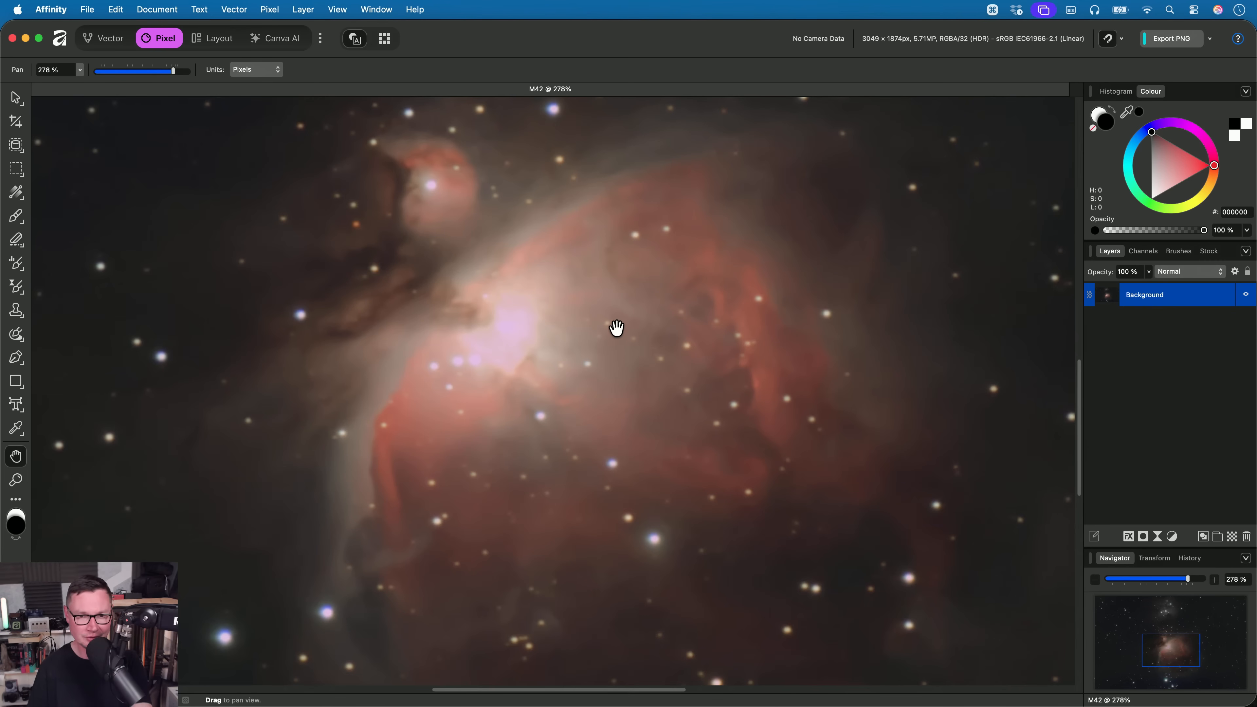
{"action": "left_click_drag", "start_coordinate": [617, 335], "coordinate": [612, 356]}
{"action": "left_click", "coordinate": [17, 287]}
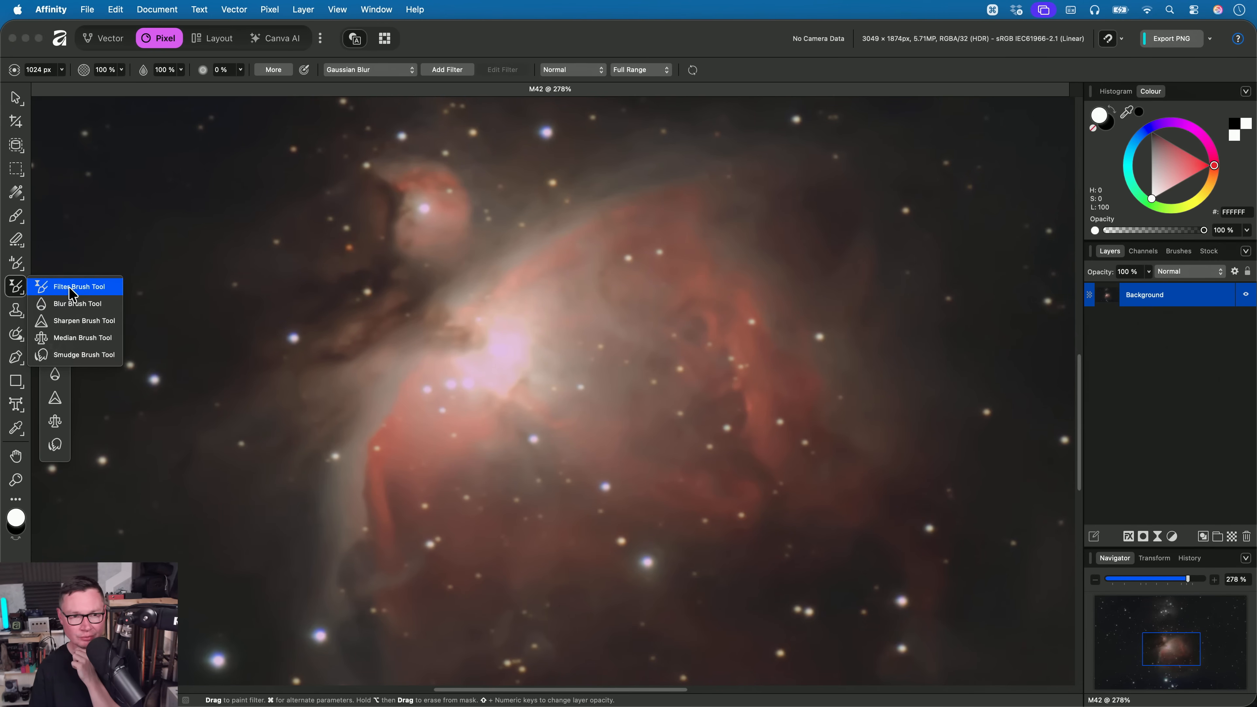
{"action": "left_click", "coordinate": [381, 71]}
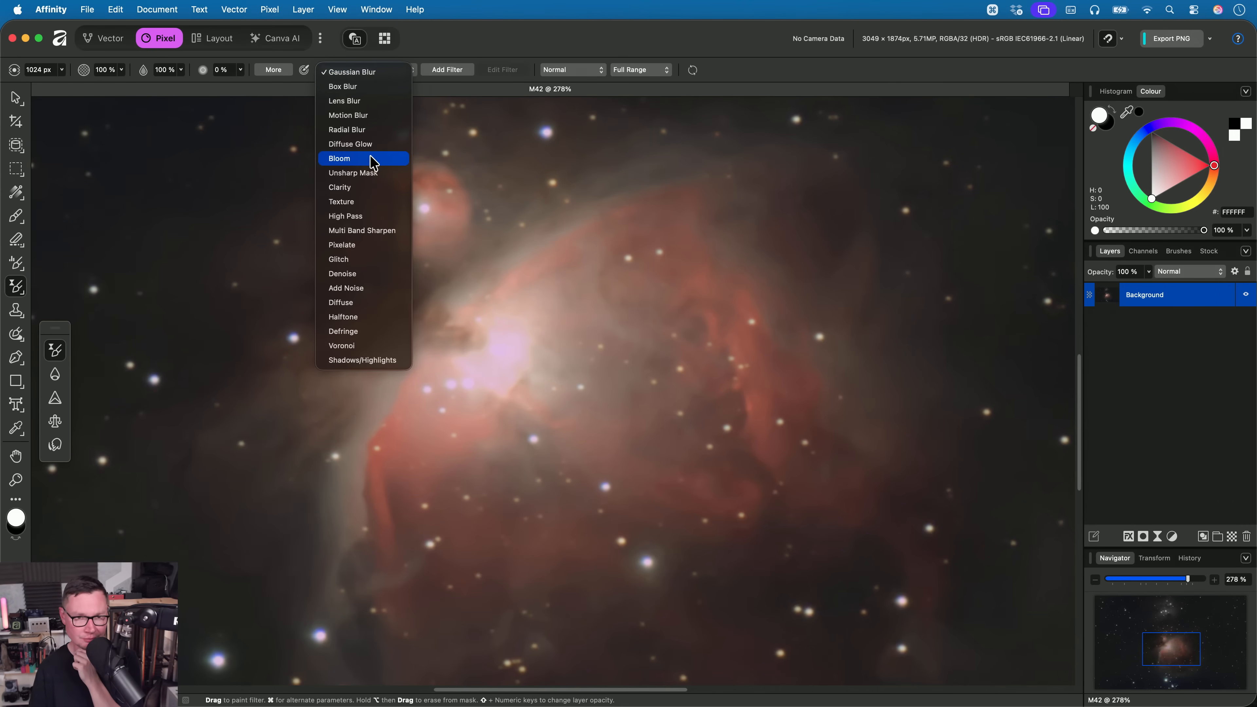
{"action": "left_click", "coordinate": [368, 188]}
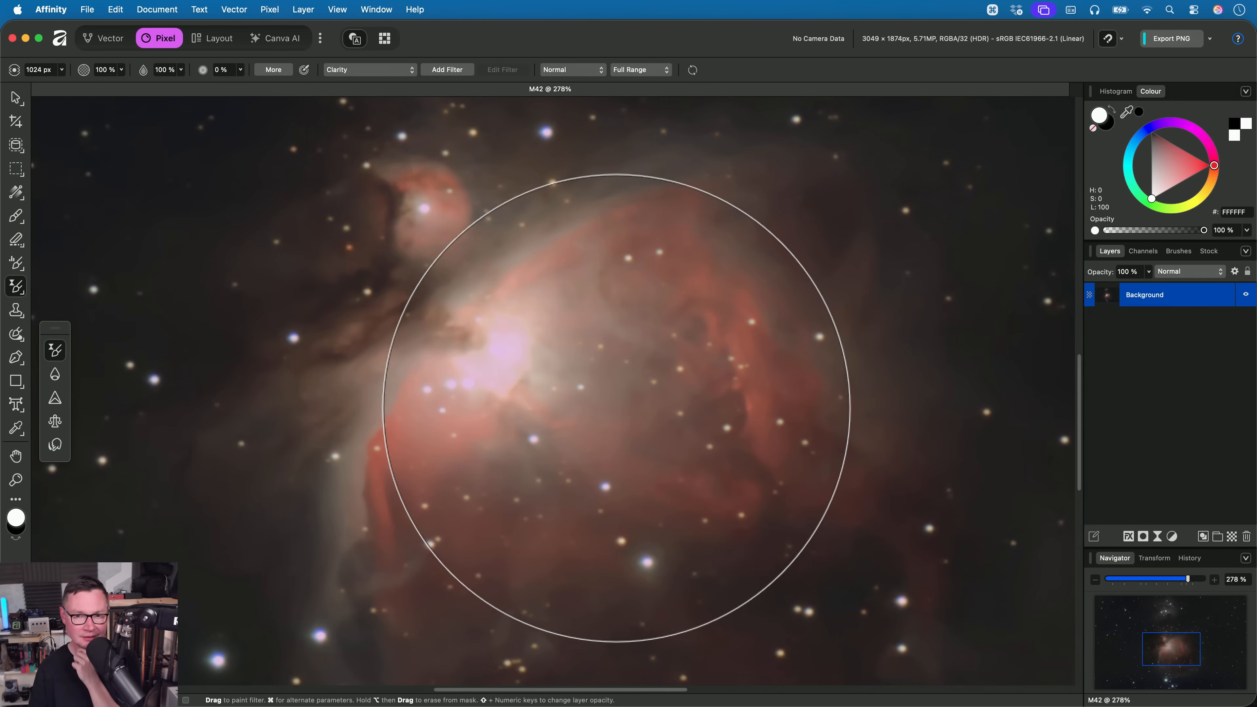
{"action": "mouse_move", "coordinate": [617, 410]}
{"action": "left_mouse_down"}
{"action": "mouse_move", "coordinate": [466, 416]}
{"action": "mouse_move", "coordinate": [534, 401]}
{"action": "mouse_move", "coordinate": [791, 460]}
{"action": "left_mouse_up"}
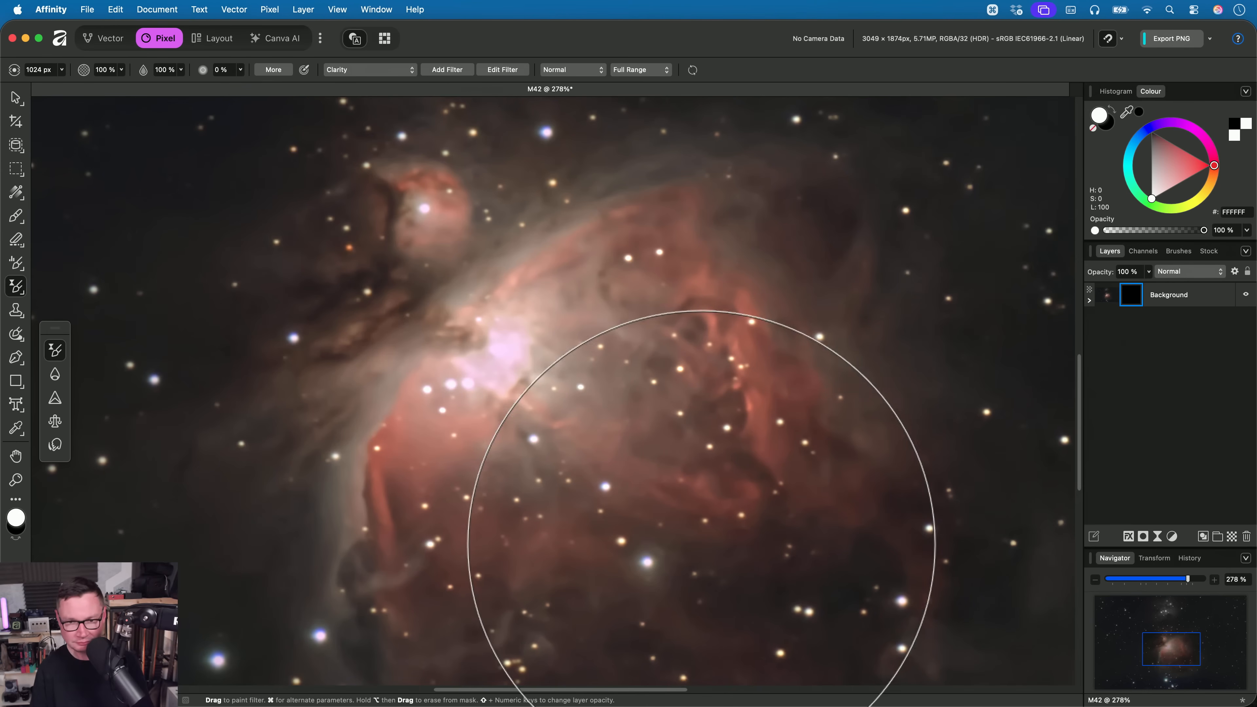
- Toggle the Clarity filter nested in the Background layer to compare the nebula's core, dust and stars, leaving it visible
{"action": "key", "text": "h"}
{"action": "left_click_drag", "start_coordinate": [633, 381], "coordinate": [581, 365]}
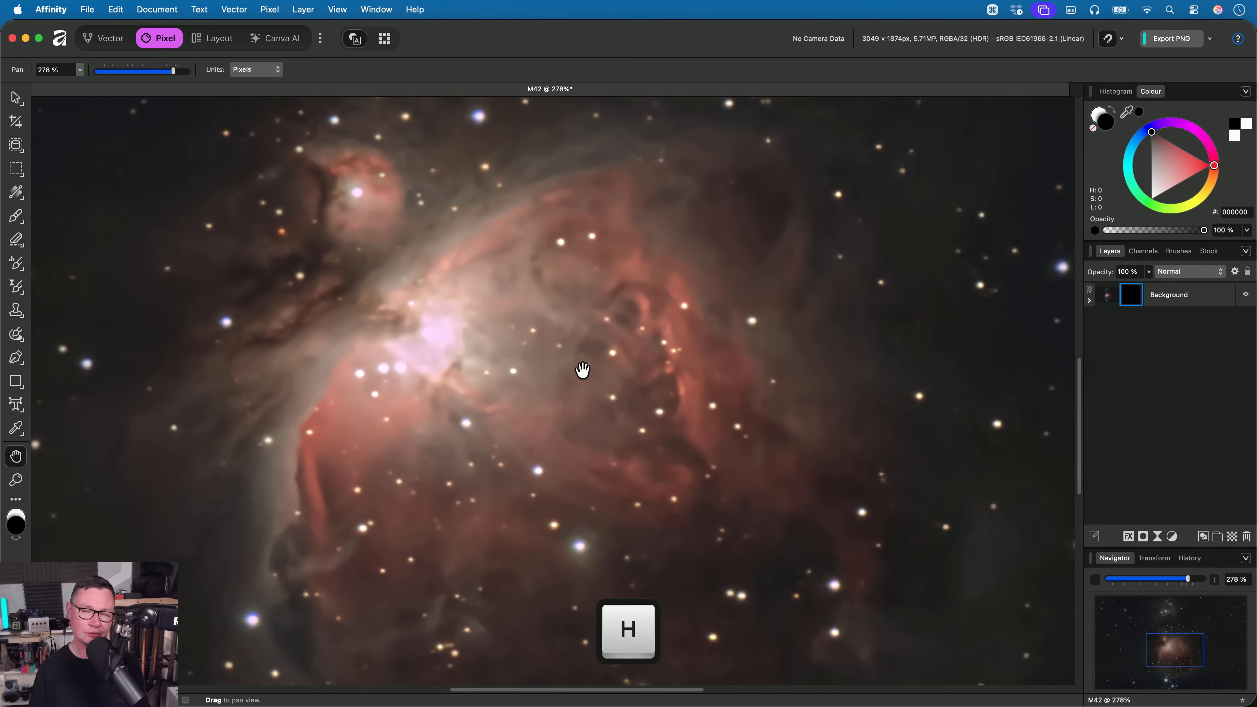
{"action": "scroll", "coordinate": [499, 429], "scroll_direction": "up", "scroll_amount": 5}
{"action": "scroll", "coordinate": [494, 421], "scroll_direction": "up", "scroll_amount": 2}
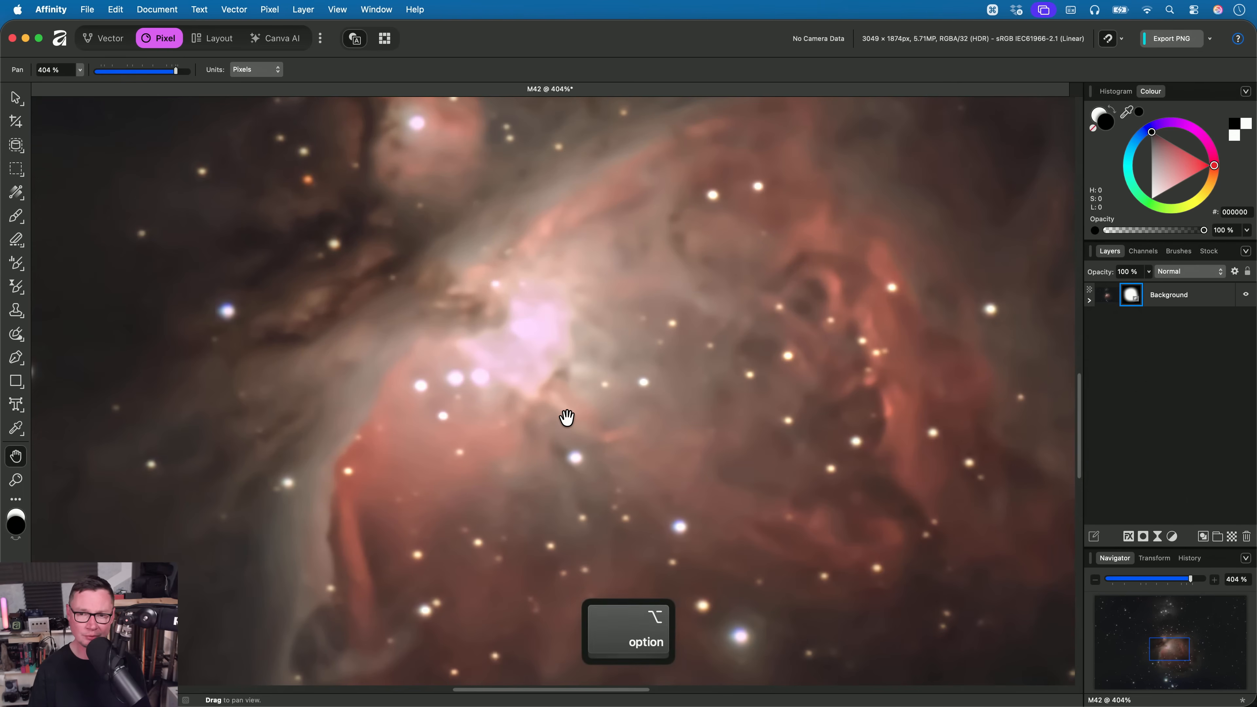
{"action": "left_click", "coordinate": [1088, 299]}
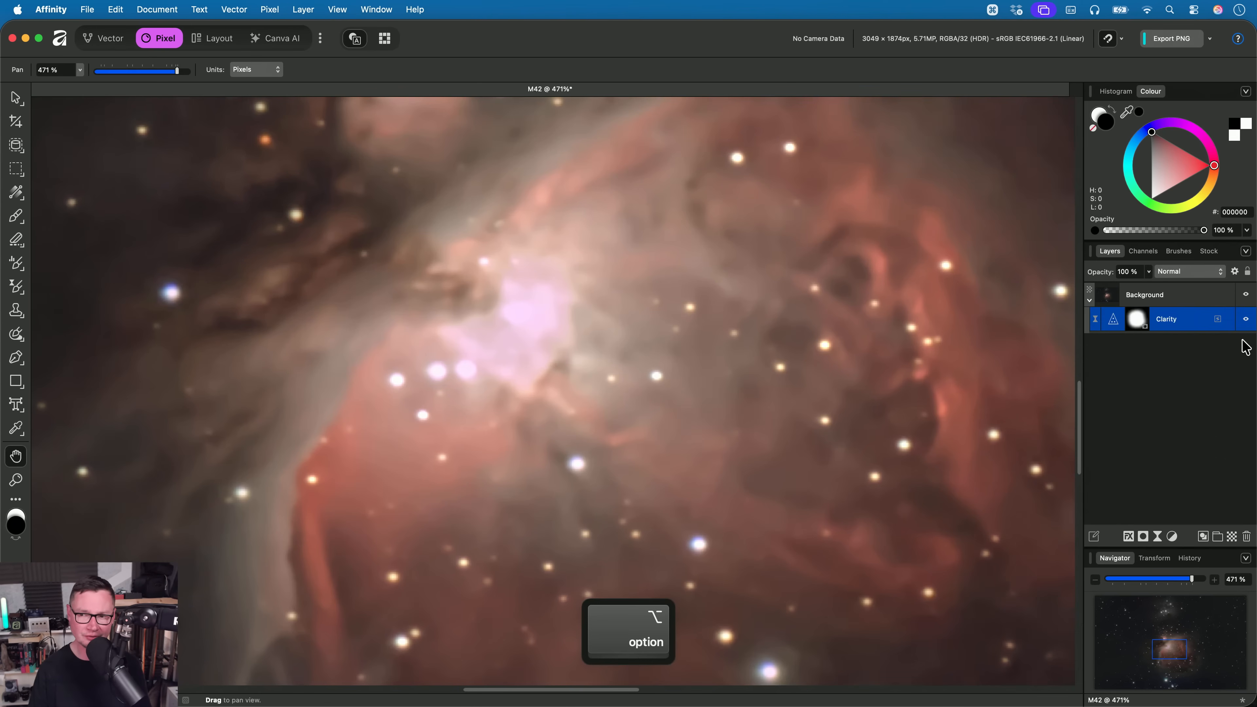
{"action": "left_click", "coordinate": [1245, 321]}
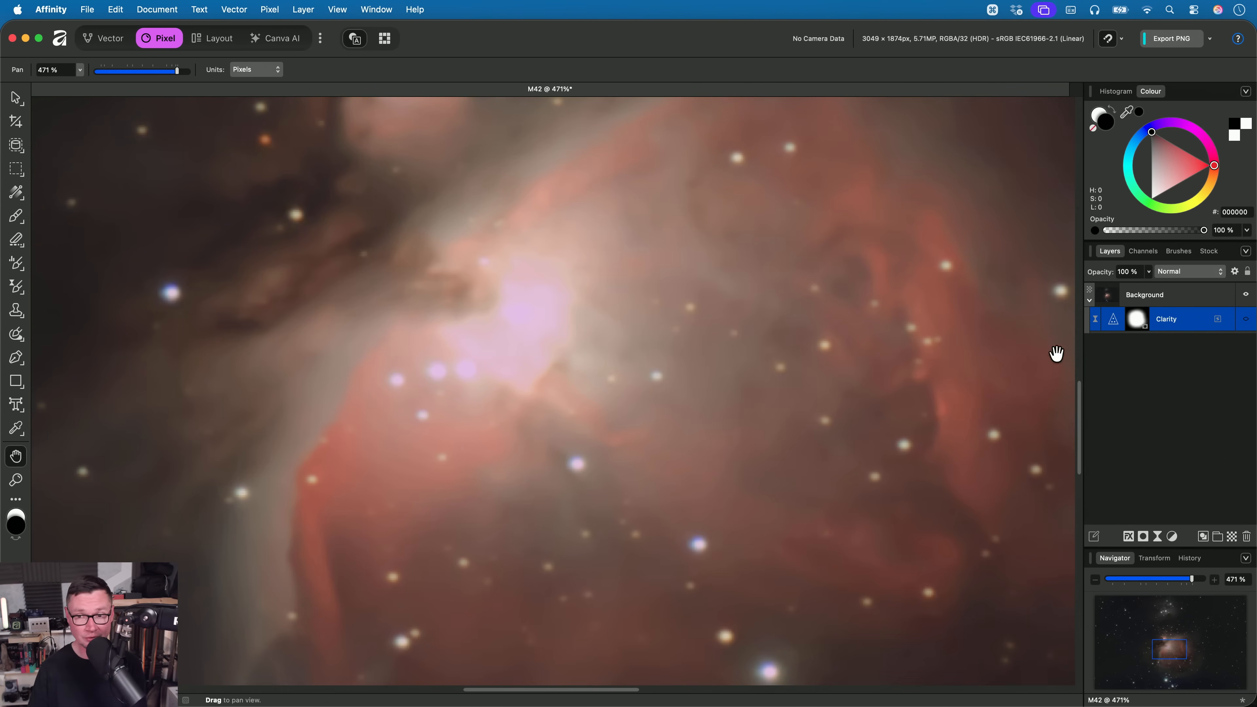
{"action": "left_click_drag", "start_coordinate": [905, 357], "coordinate": [648, 298]}
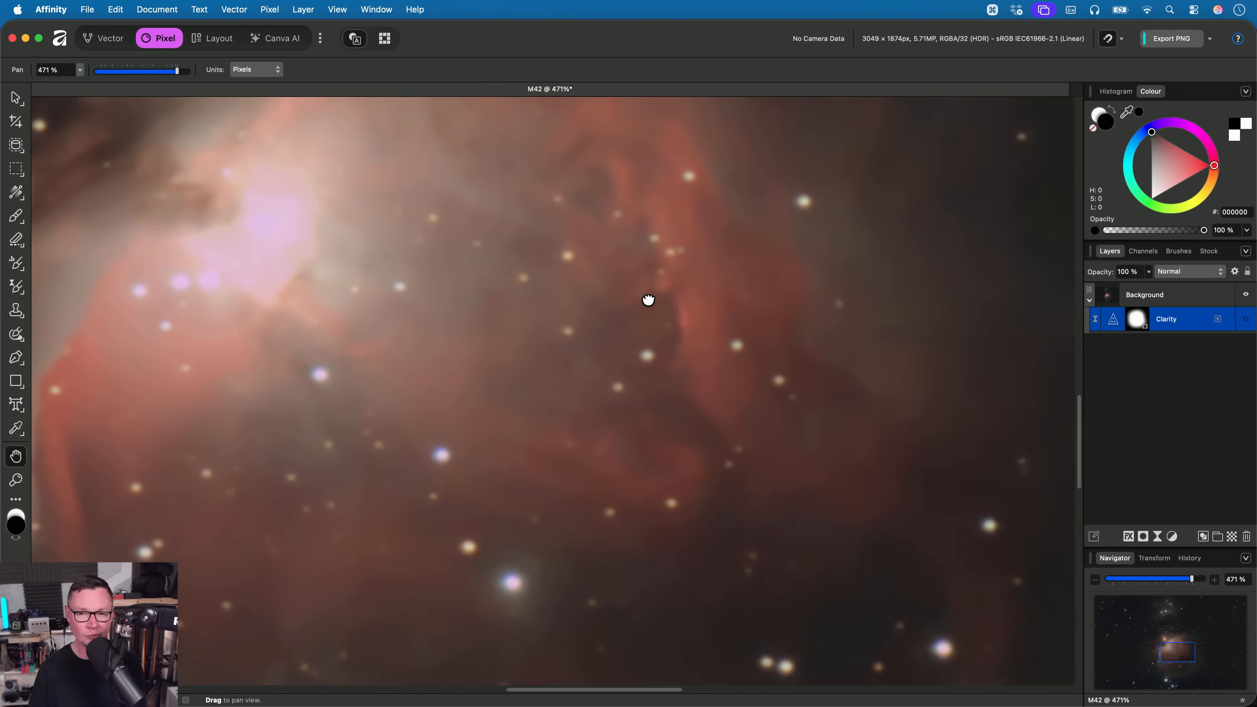
{"action": "left_click", "coordinate": [1245, 318]}
{"action": "left_click_drag", "start_coordinate": [651, 360], "coordinate": [721, 340]}
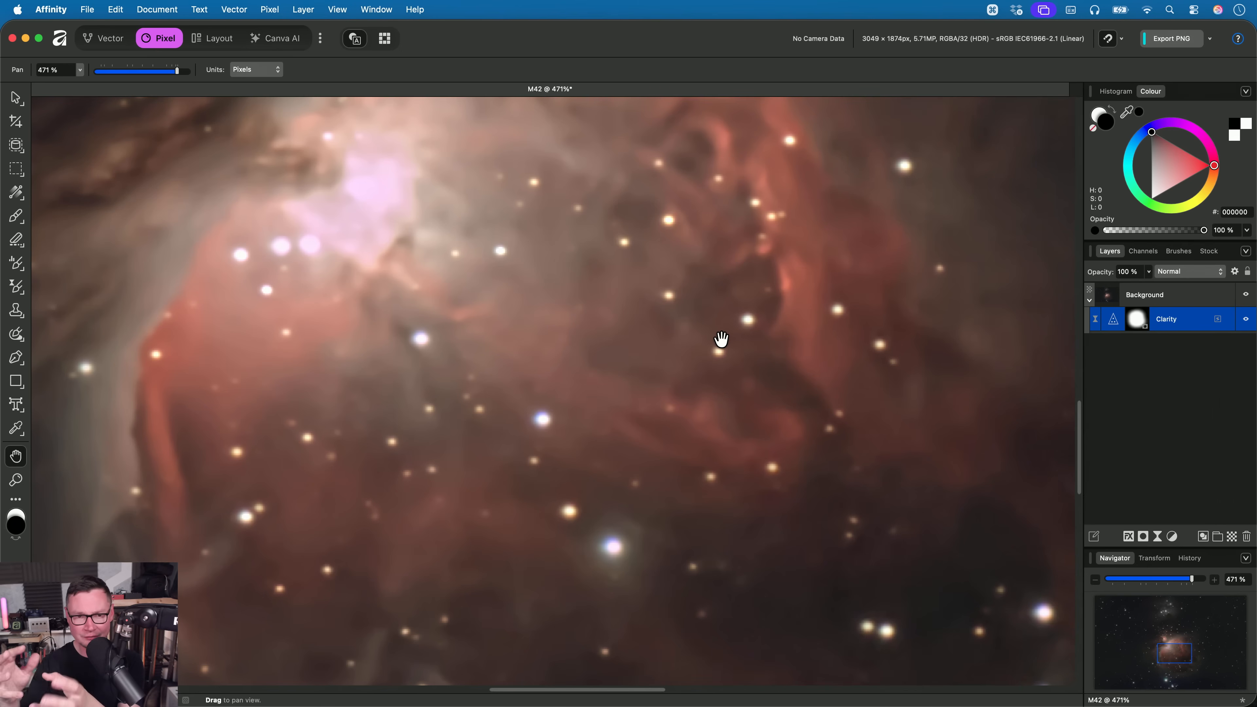
{"action": "left_click_drag", "start_coordinate": [384, 273], "coordinate": [440, 308]}
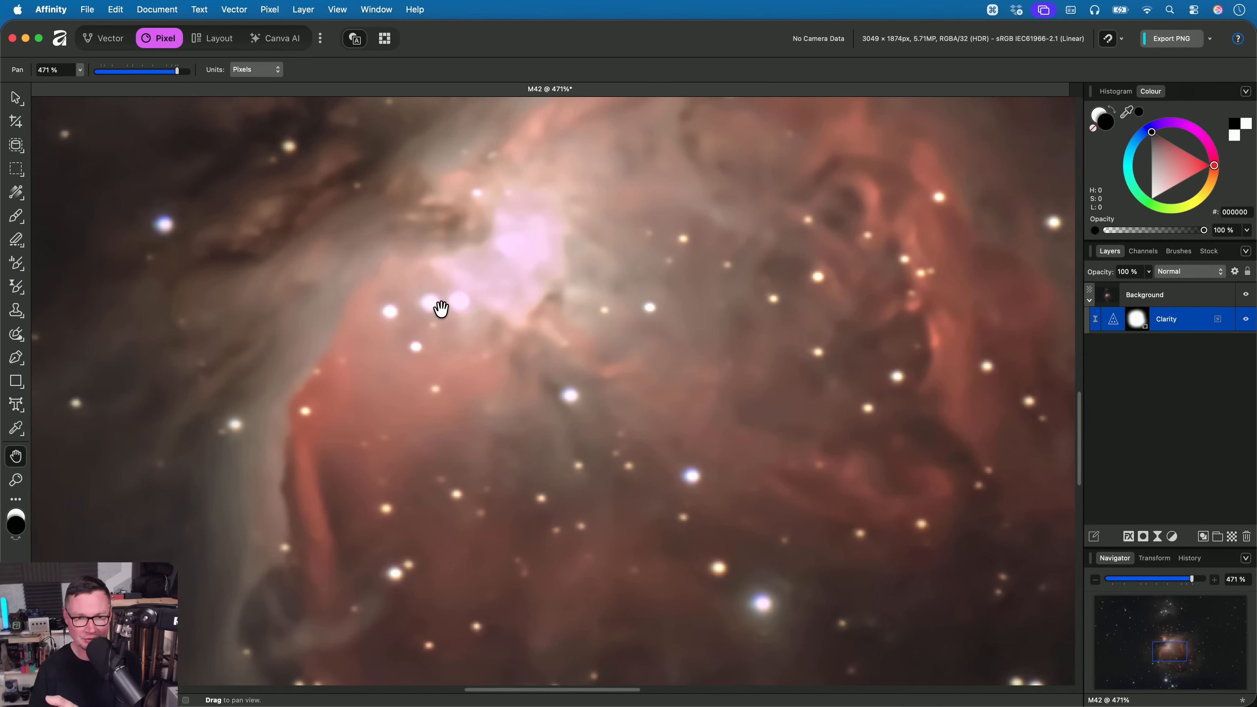
{"action": "left_click", "coordinate": [1245, 320]}
{"action": "left_click", "coordinate": [1245, 319]}
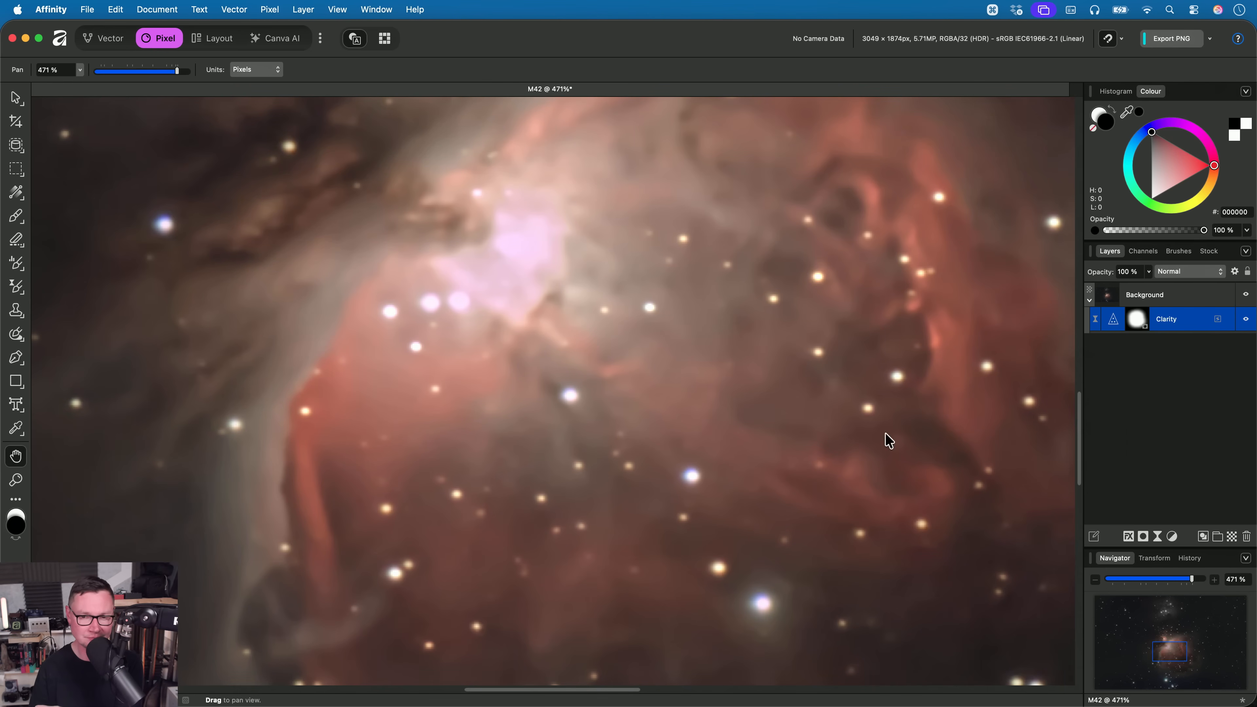
{"action": "left_click_drag", "start_coordinate": [742, 472], "coordinate": [694, 398]}
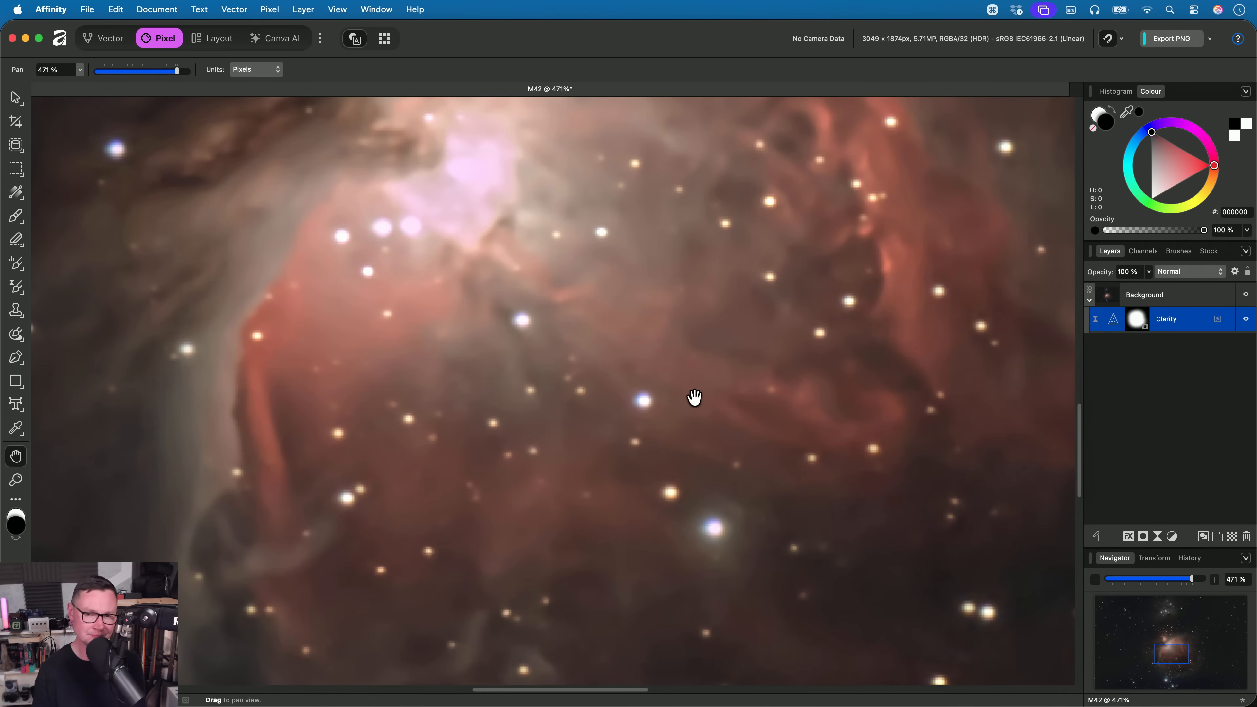
- Select the Background layer, merge the visible result into a new pixel layer above it, and hide that merged layer
{"action": "left_click", "coordinate": [1178, 296]}
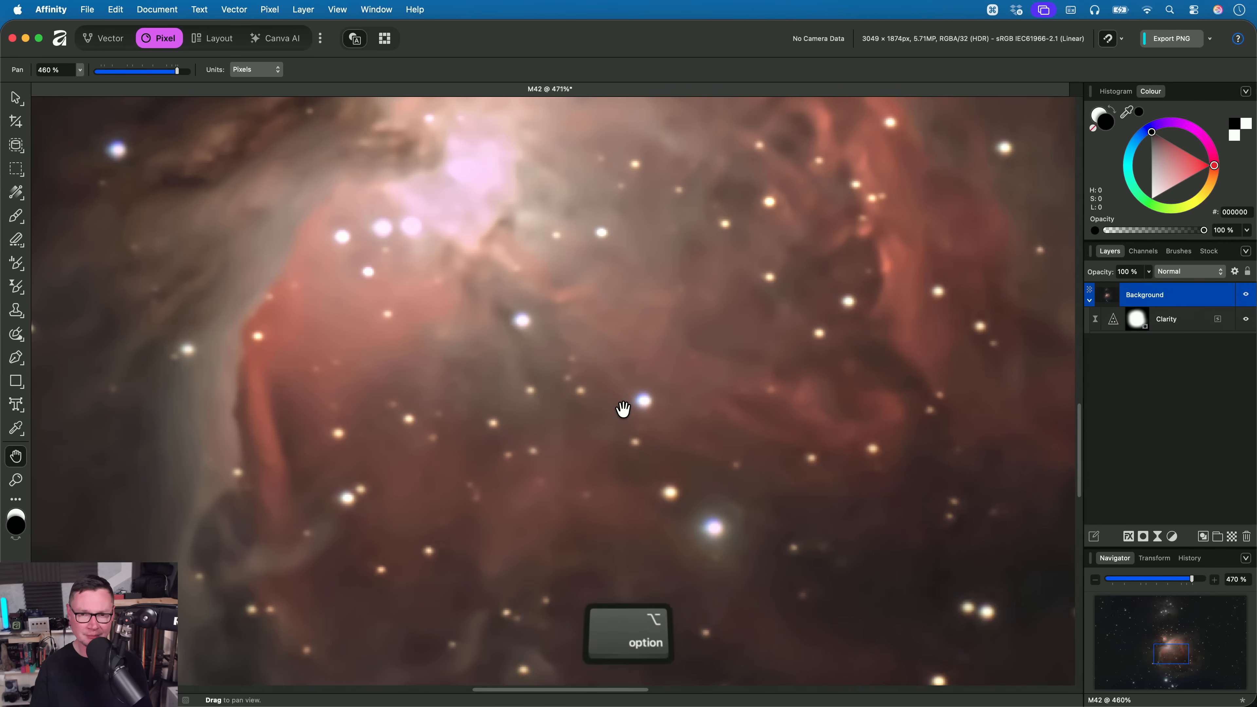
{"action": "scroll", "coordinate": [590, 490], "scroll_direction": "down", "scroll_amount": 3}
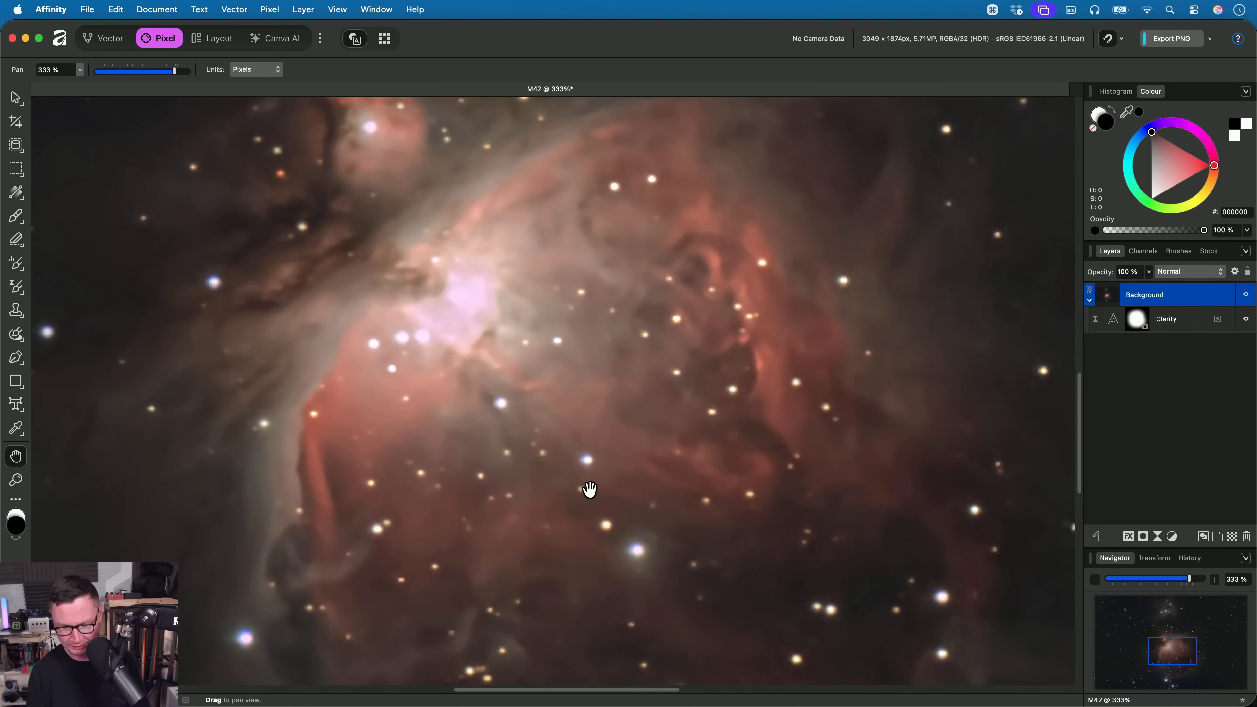
{"action": "key", "text": "shift+alt+super"}
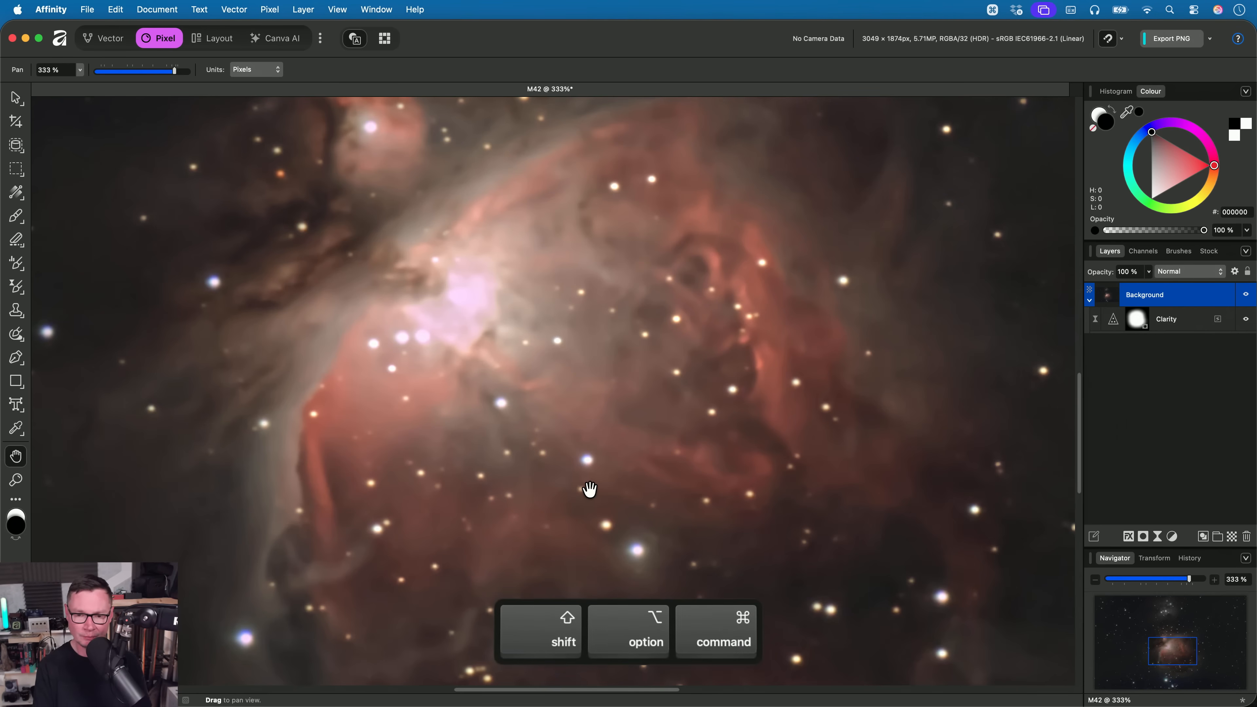
{"action": "key", "text": "shift+alt+super+e"}
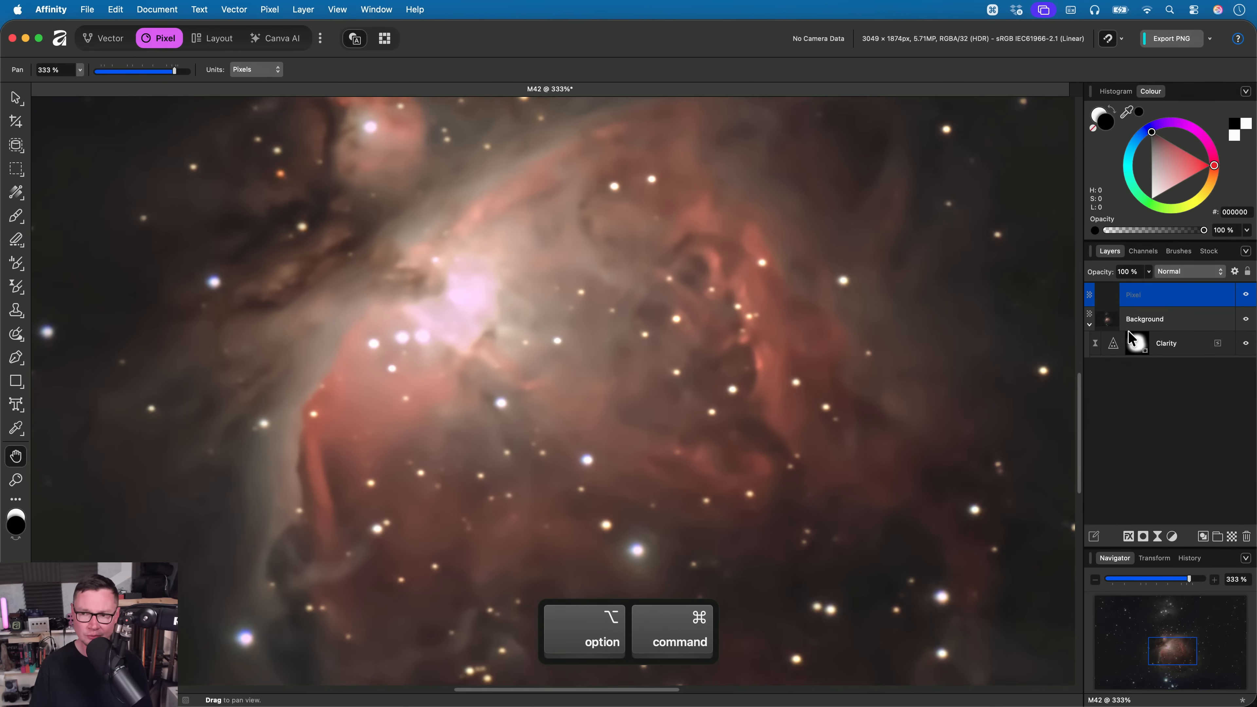
{"action": "left_click", "coordinate": [1246, 295]}
- Delete the Clarity filter and repaint Clarity over the nebula with the Filter Brush's tonal range set to Shadows
{"action": "left_click", "coordinate": [1183, 345]}
{"action": "key", "text": "BackSpace"}
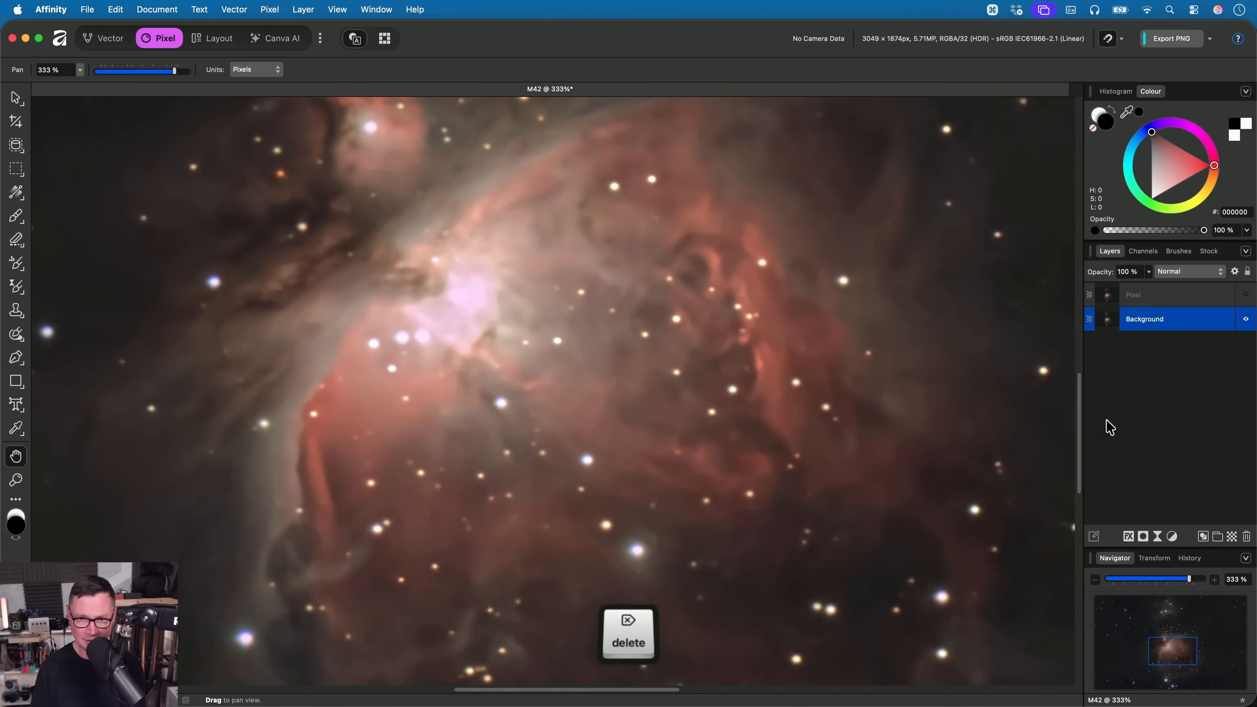
{"action": "left_click", "coordinate": [15, 287]}
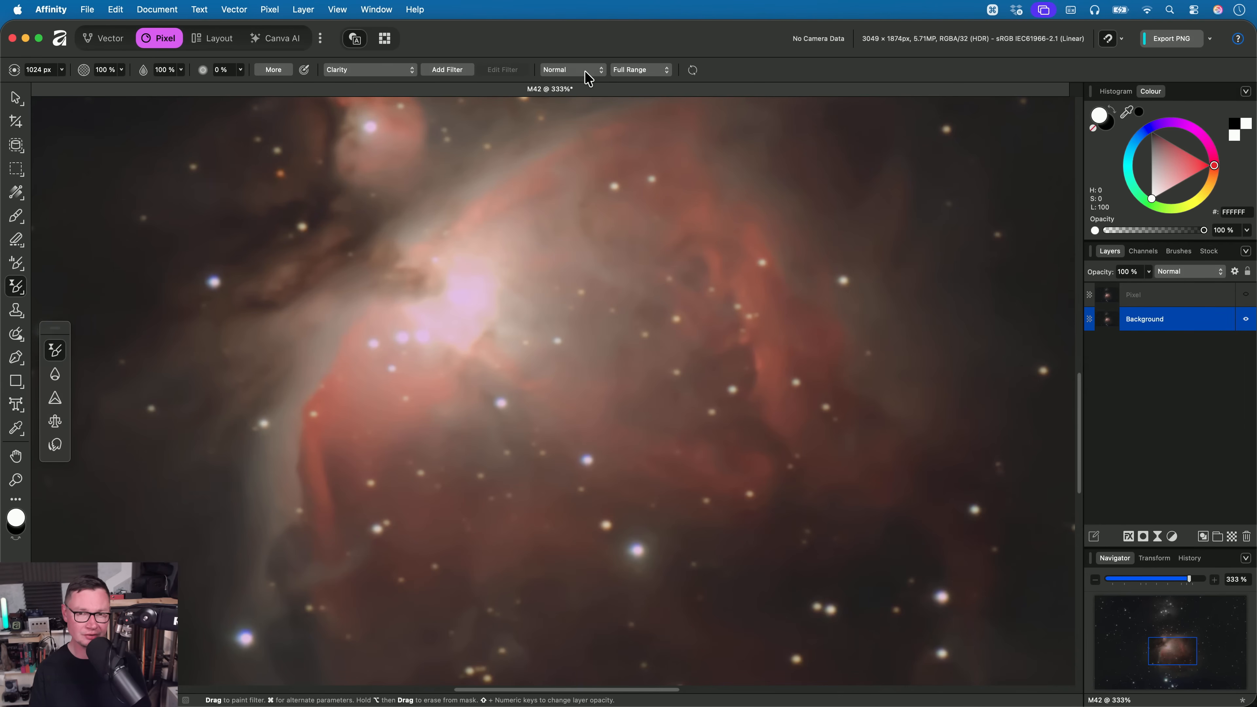
{"action": "left_click", "coordinate": [643, 71]}
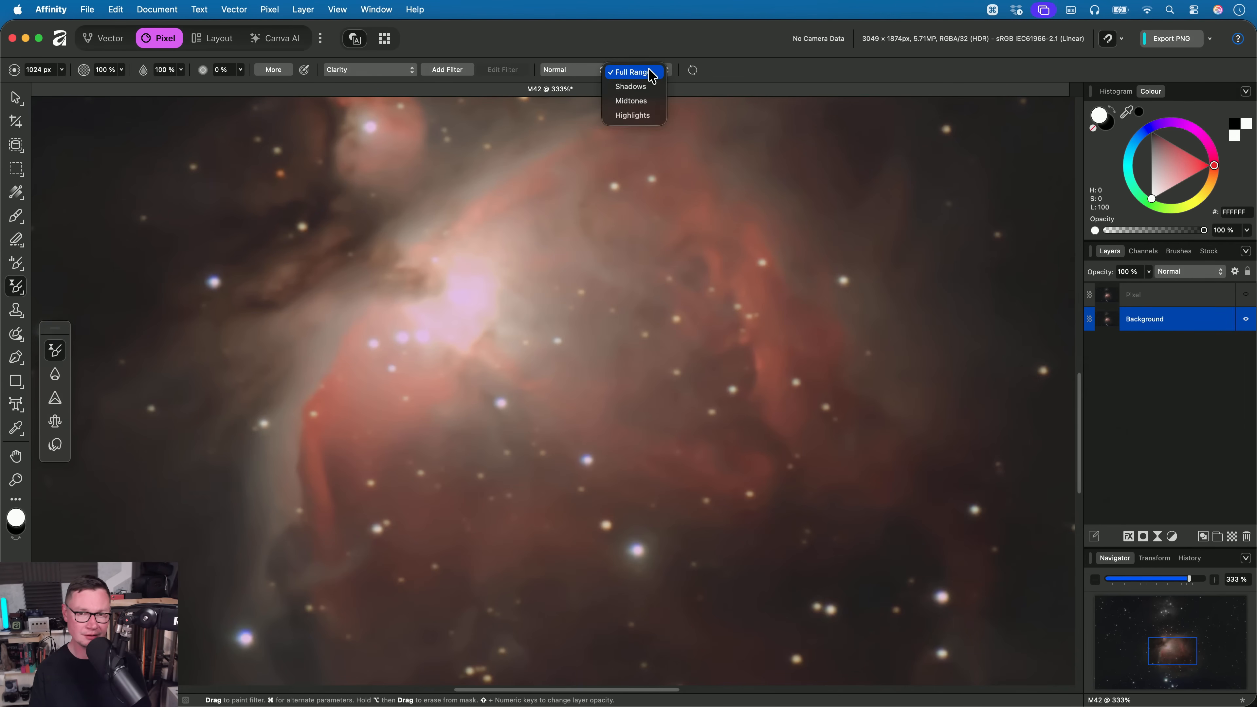
{"action": "left_click", "coordinate": [651, 87]}
{"action": "mouse_move", "coordinate": [715, 435]}
{"action": "left_mouse_down"}
{"action": "mouse_move", "coordinate": [752, 604]}
{"action": "mouse_move", "coordinate": [568, 600]}
{"action": "mouse_move", "coordinate": [897, 168]}
{"action": "mouse_move", "coordinate": [154, 281]}
{"action": "mouse_move", "coordinate": [786, 534]}
{"action": "mouse_move", "coordinate": [792, 480]}
{"action": "mouse_move", "coordinate": [704, 367]}
{"action": "mouse_move", "coordinate": [735, 441]}
{"action": "left_mouse_up"}
- Switch to the Pan tool, select the hidden merged pixel layer, and examine the stars and dust in the Shadows-only Clarity result
{"action": "key", "text": "h"}
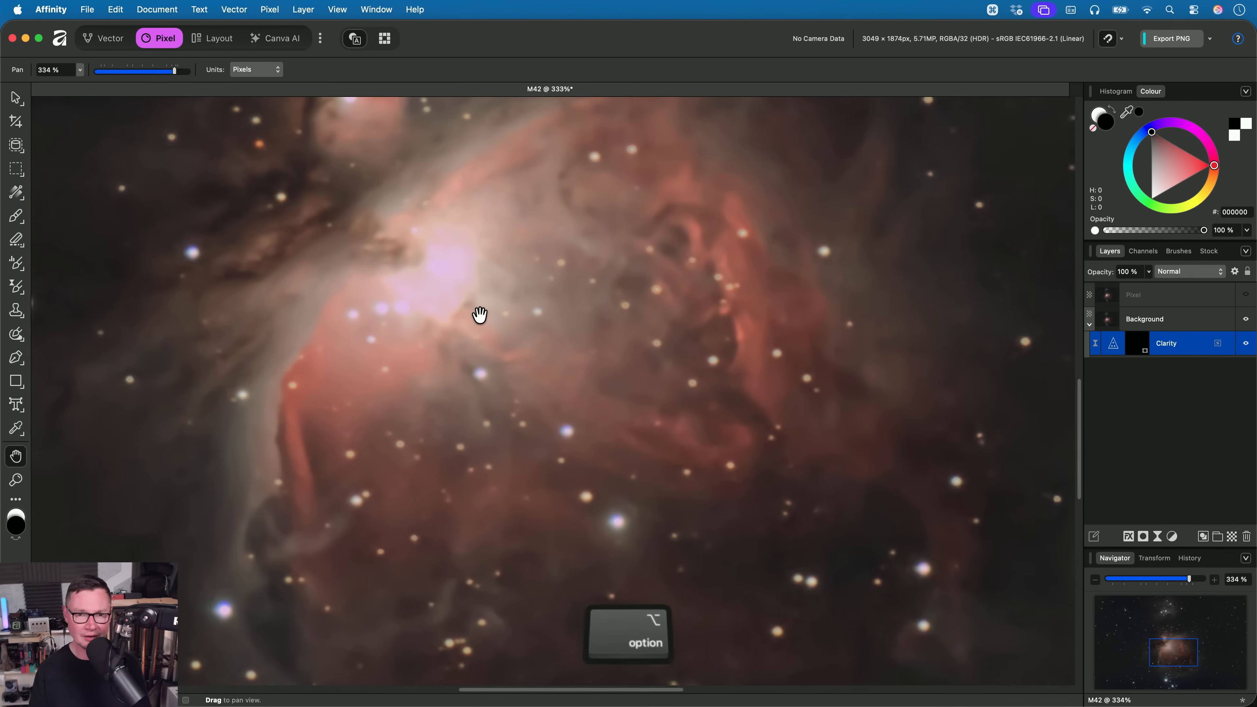
{"action": "scroll", "coordinate": [480, 317], "scroll_direction": "up", "scroll_amount": 2}
{"action": "left_click", "coordinate": [1163, 301]}
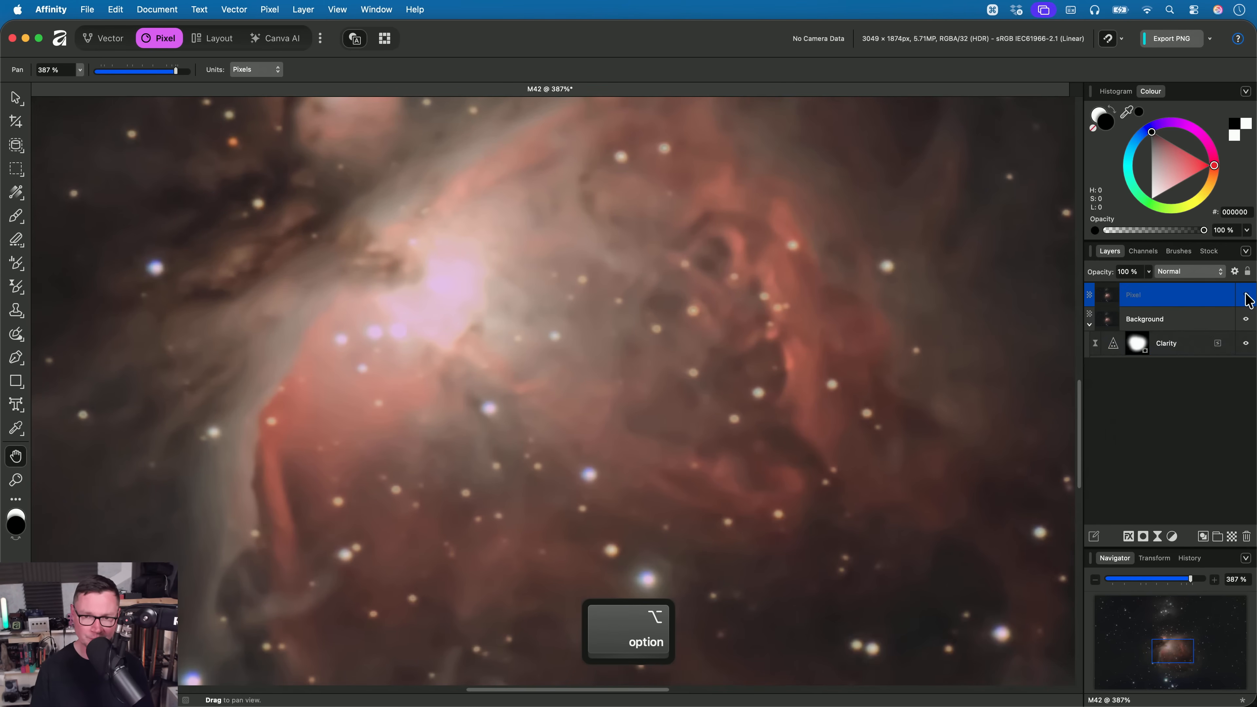
{"action": "scroll", "coordinate": [643, 342], "scroll_direction": "down", "scroll_amount": 3}
{"action": "scroll", "coordinate": [652, 337], "scroll_direction": "down", "scroll_amount": 1}
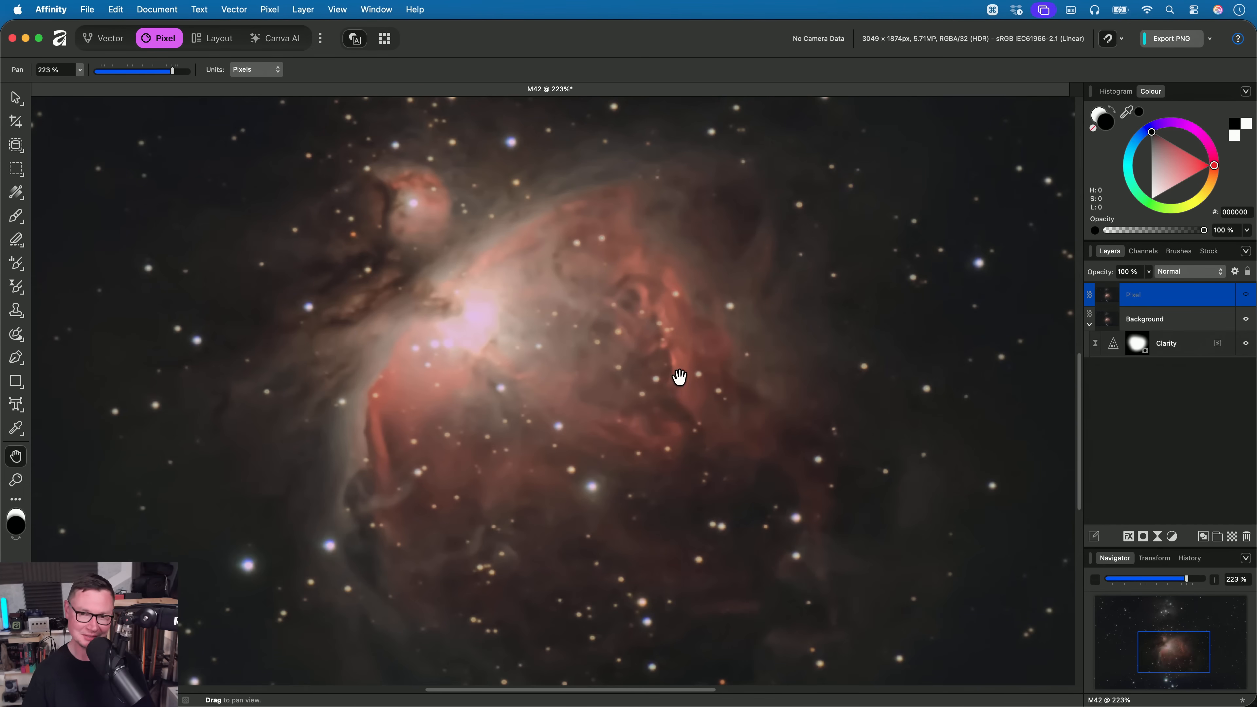
{"action": "mouse_move", "coordinate": [701, 372]}
{"action": "left_mouse_down"}
{"action": "mouse_move", "coordinate": [726, 344]}
{"action": "mouse_move", "coordinate": [714, 353]}
{"action": "left_mouse_up"}
{"action": "scroll", "coordinate": [708, 361], "scroll_direction": "up", "scroll_amount": 1}
{"action": "scroll", "coordinate": [638, 461], "scroll_direction": "down", "scroll_amount": 5}
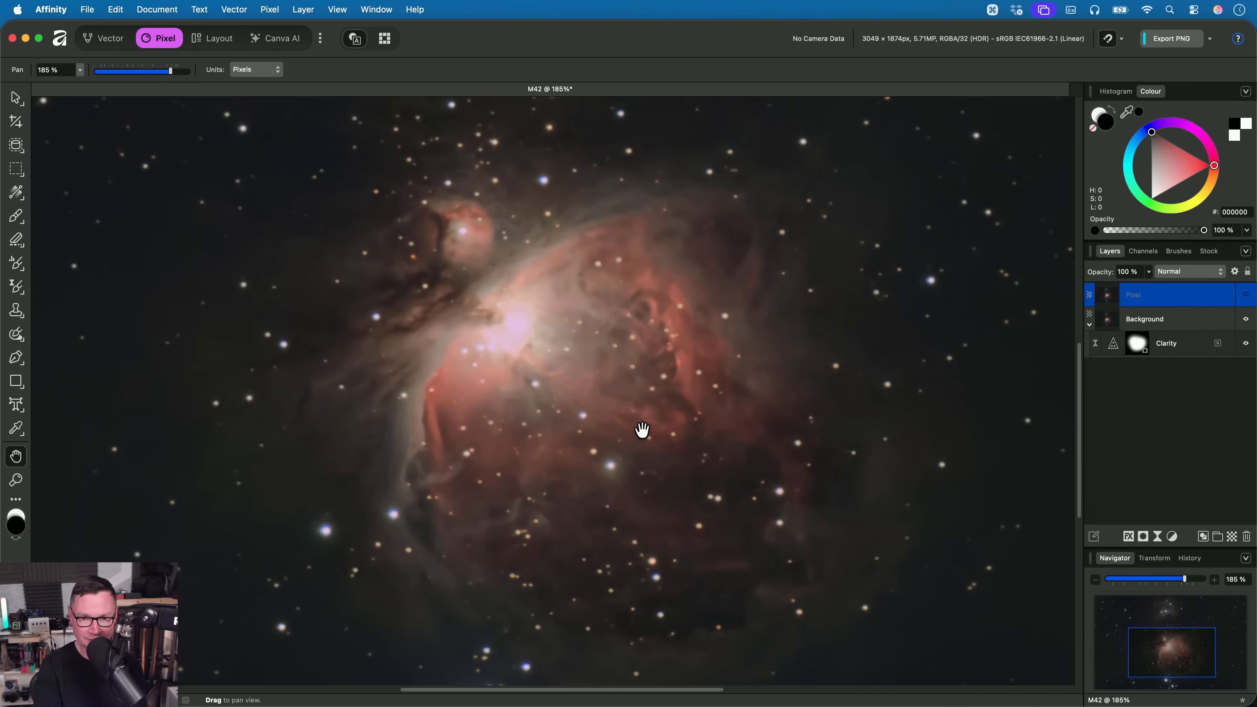
- Toggle the merged pixel layer's visibility to compare full-range with Shadows-only Clarity around the nebula, leaving it hidden
{"action": "scroll", "coordinate": [595, 353], "scroll_direction": "up", "scroll_amount": 5}
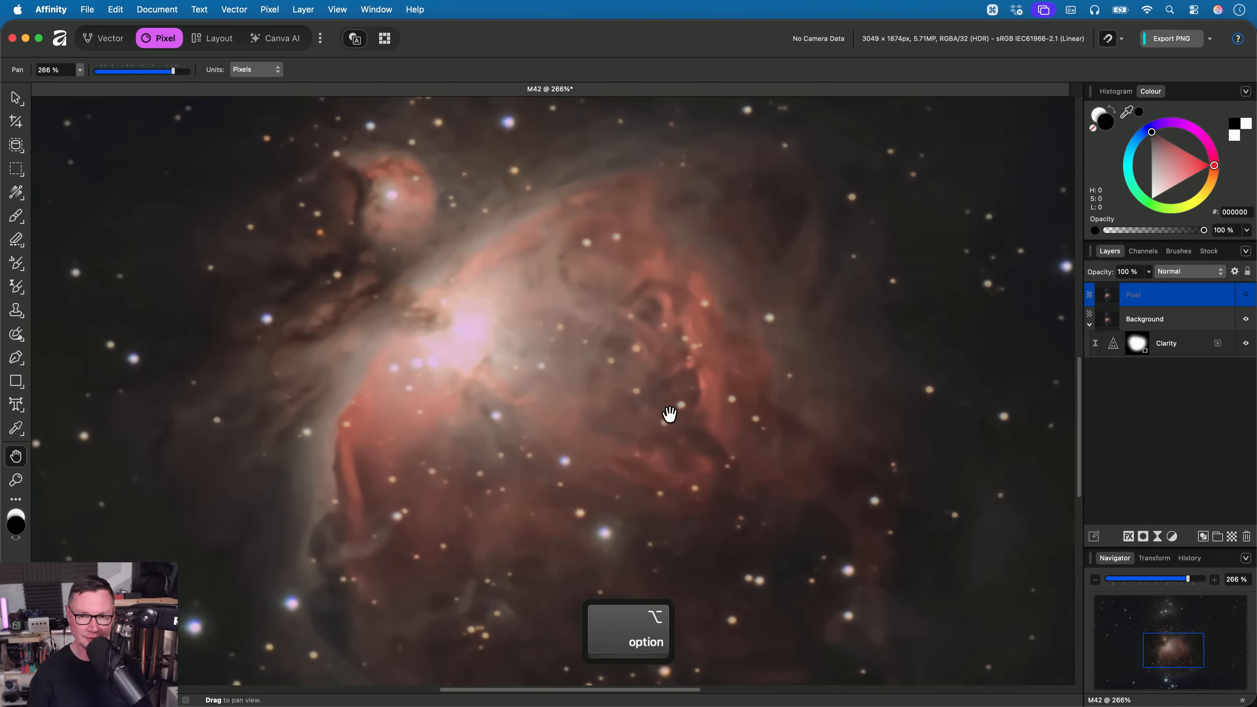
{"action": "scroll", "coordinate": [669, 414], "scroll_direction": "right", "scroll_amount": 1}
{"action": "left_click", "coordinate": [1246, 296]}
{"action": "left_click", "coordinate": [1245, 296]}
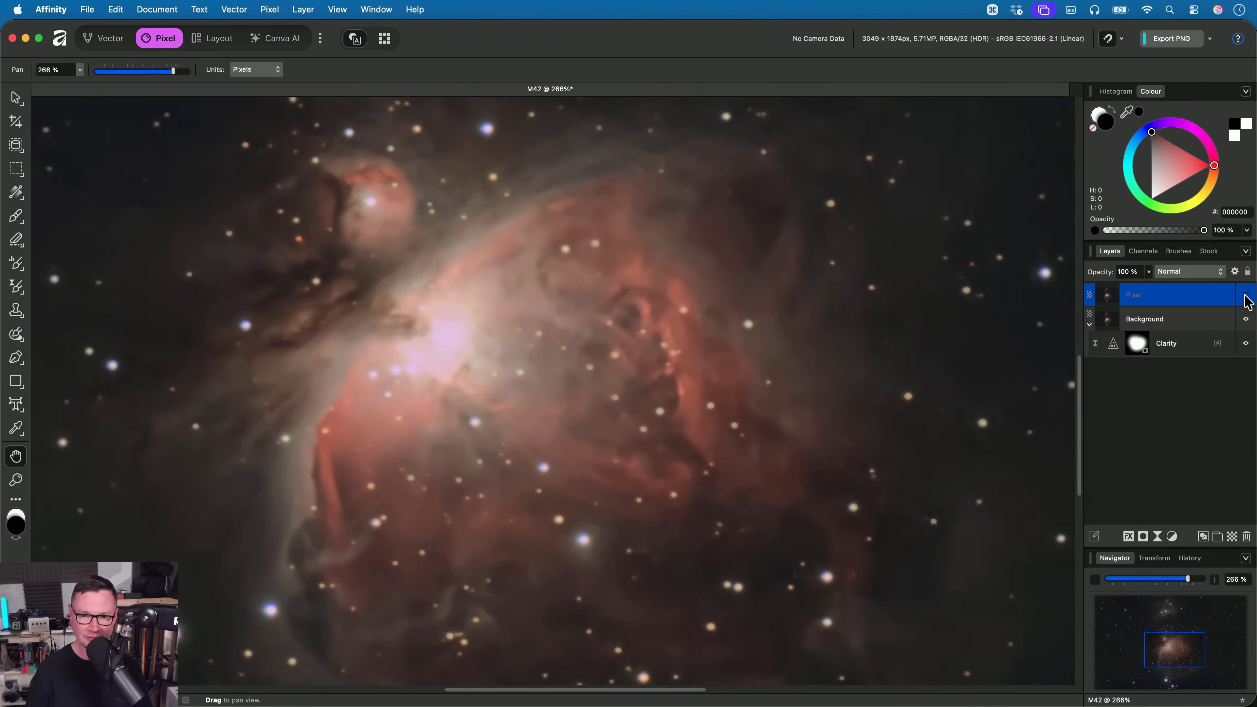
{"action": "left_click", "coordinate": [1245, 296]}
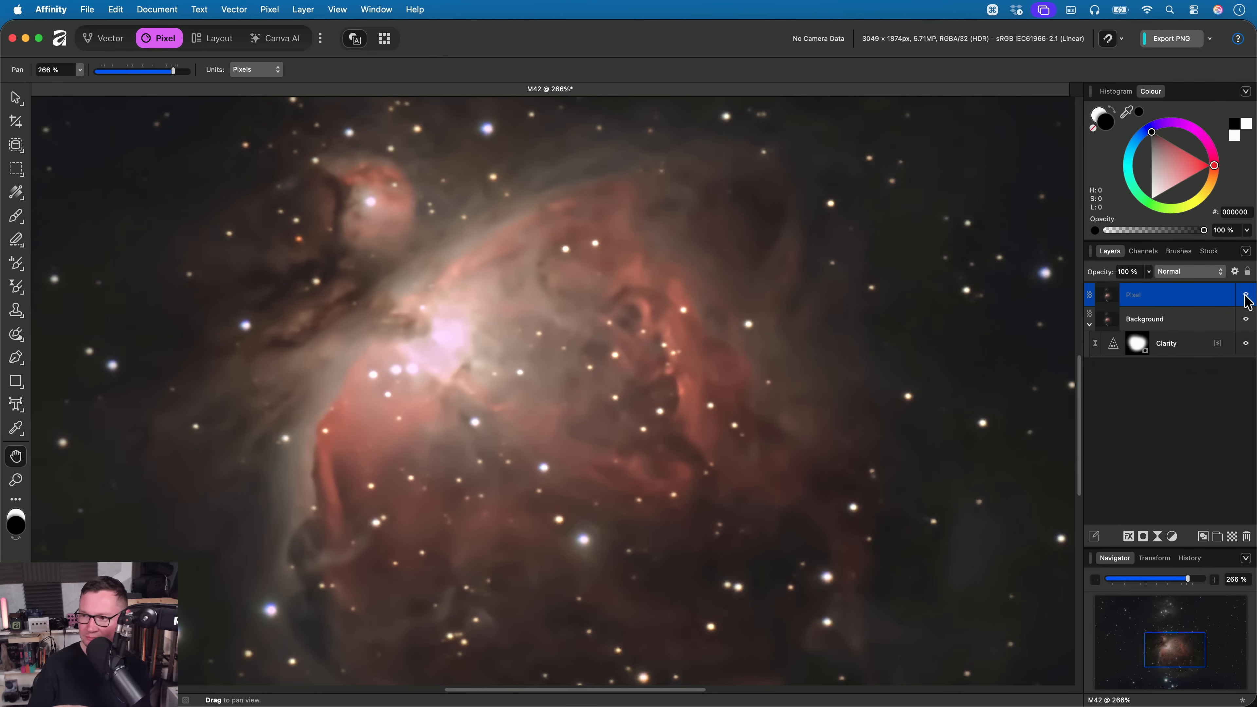
{"action": "left_click", "coordinate": [1245, 295]}
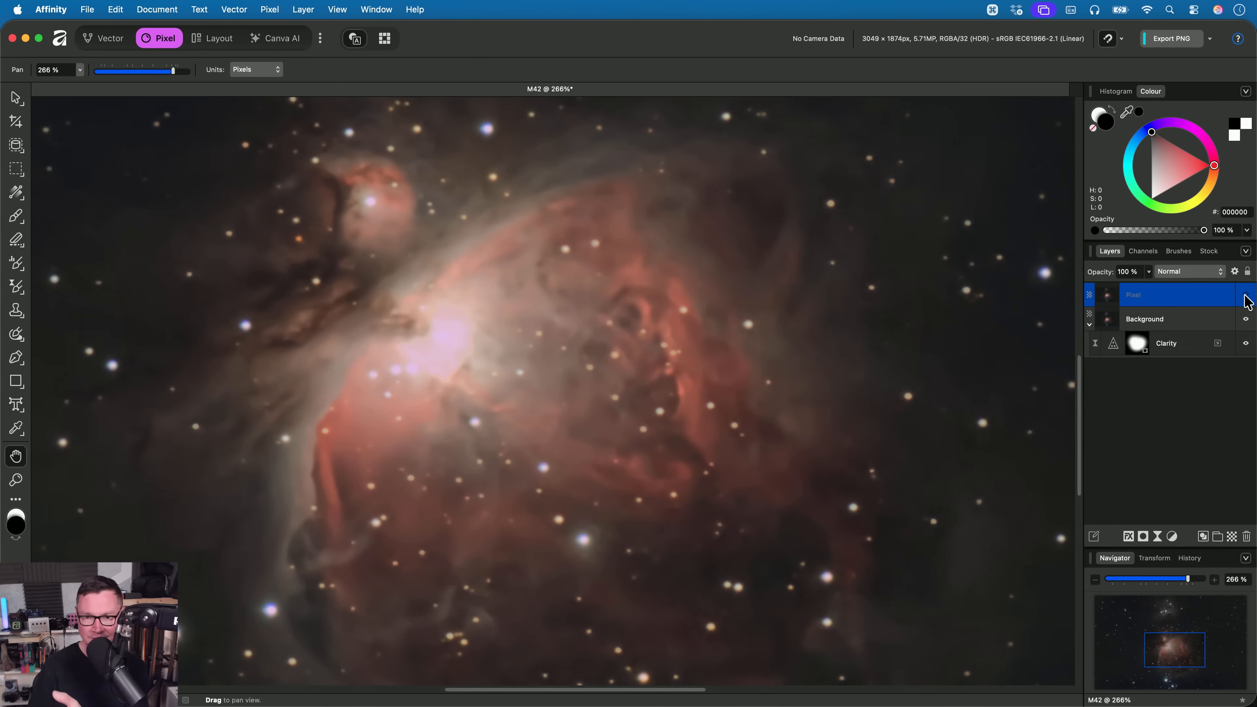
- Examine the stars and dust around the nebula's core up close, switching the merged pixel layer on and off before returning to the whole image
{"action": "left_click", "coordinate": [1245, 296]}
{"action": "left_click", "coordinate": [1246, 296]}
{"action": "scroll", "coordinate": [640, 368], "scroll_direction": "up", "scroll_amount": 5}
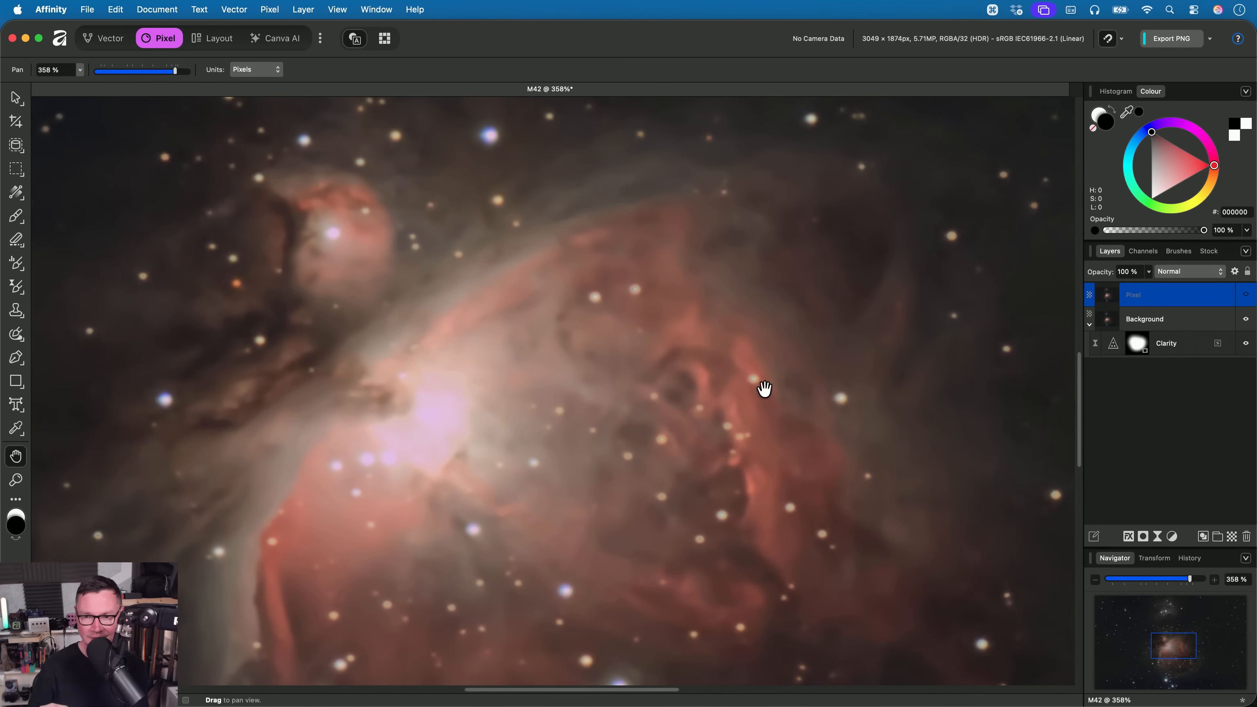
{"action": "left_click_drag", "start_coordinate": [880, 354], "coordinate": [866, 293]}
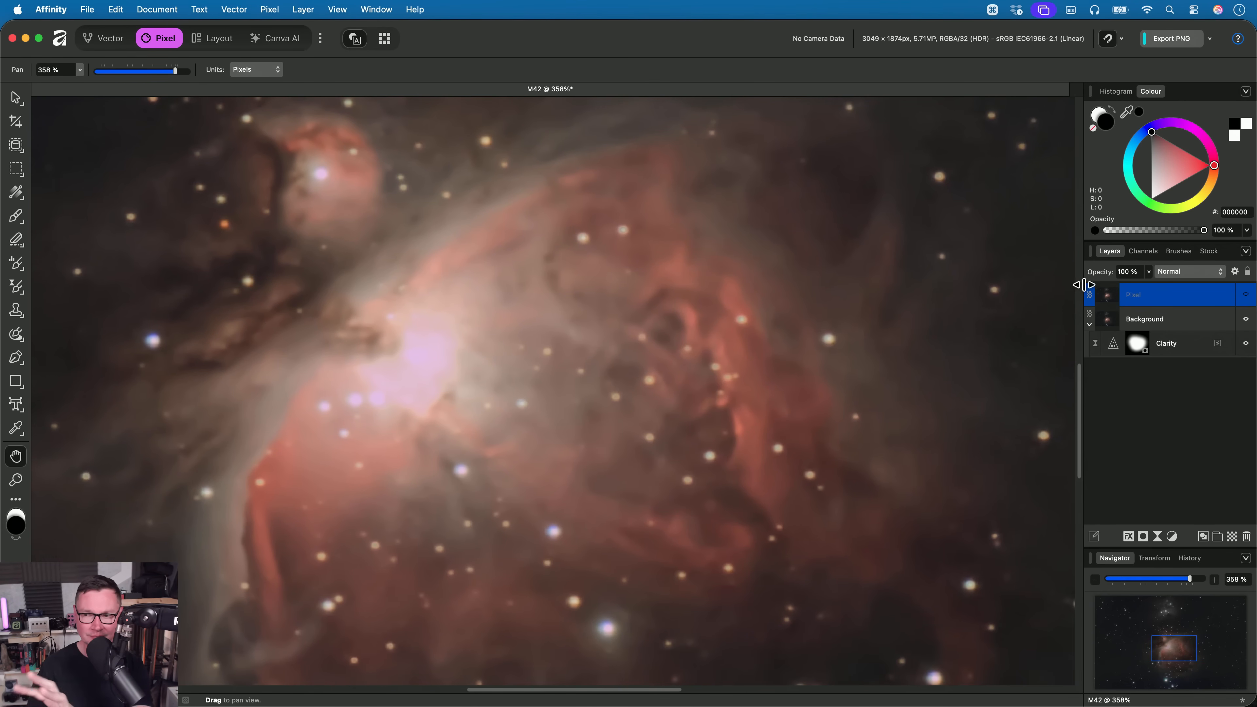
{"action": "left_click", "coordinate": [1245, 297]}
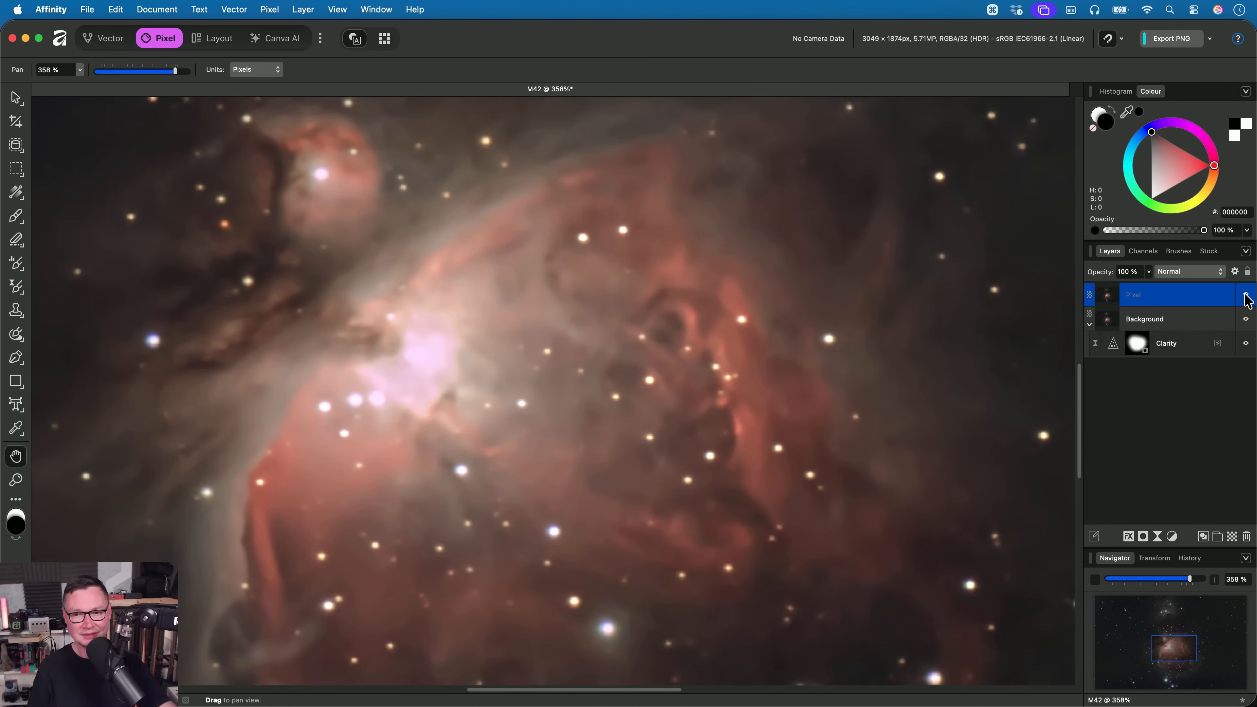
{"action": "left_click", "coordinate": [1245, 297]}
{"action": "left_click", "coordinate": [1245, 296]}
{"action": "left_click", "coordinate": [1245, 296]}
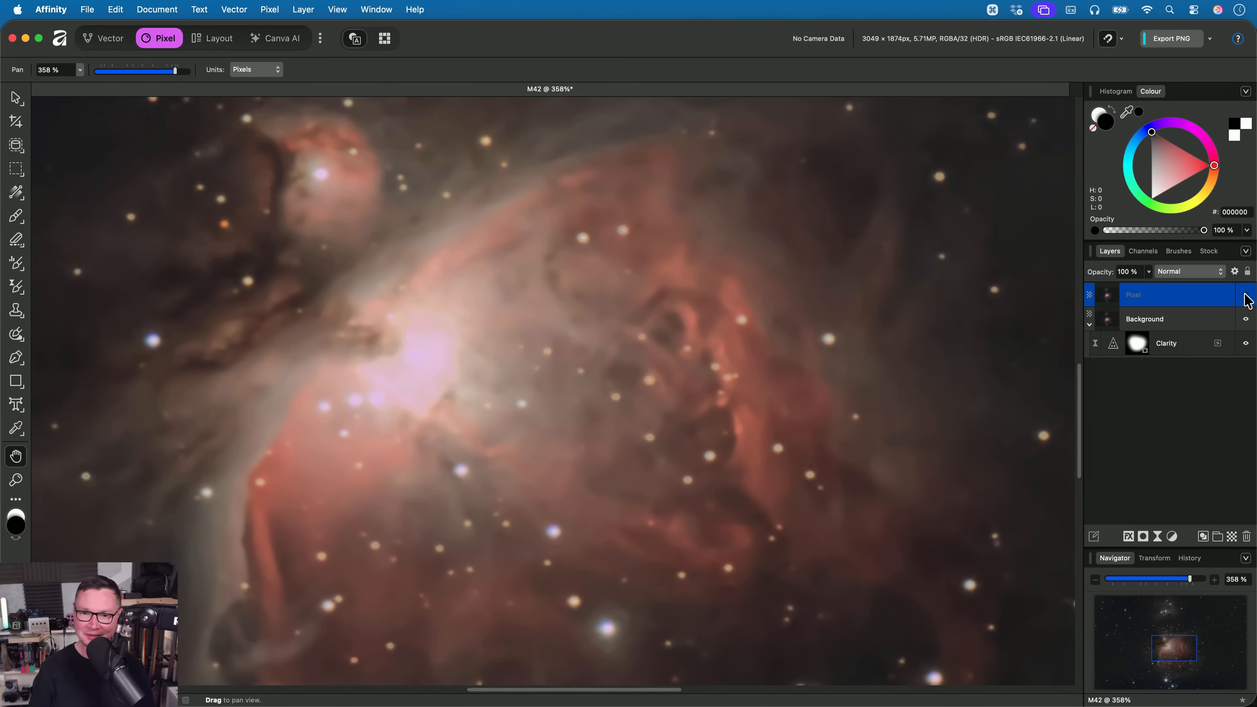
{"action": "scroll", "coordinate": [638, 307], "scroll_direction": "down", "scroll_amount": 2}
{"action": "scroll", "coordinate": [639, 307], "scroll_direction": "down", "scroll_amount": 2}
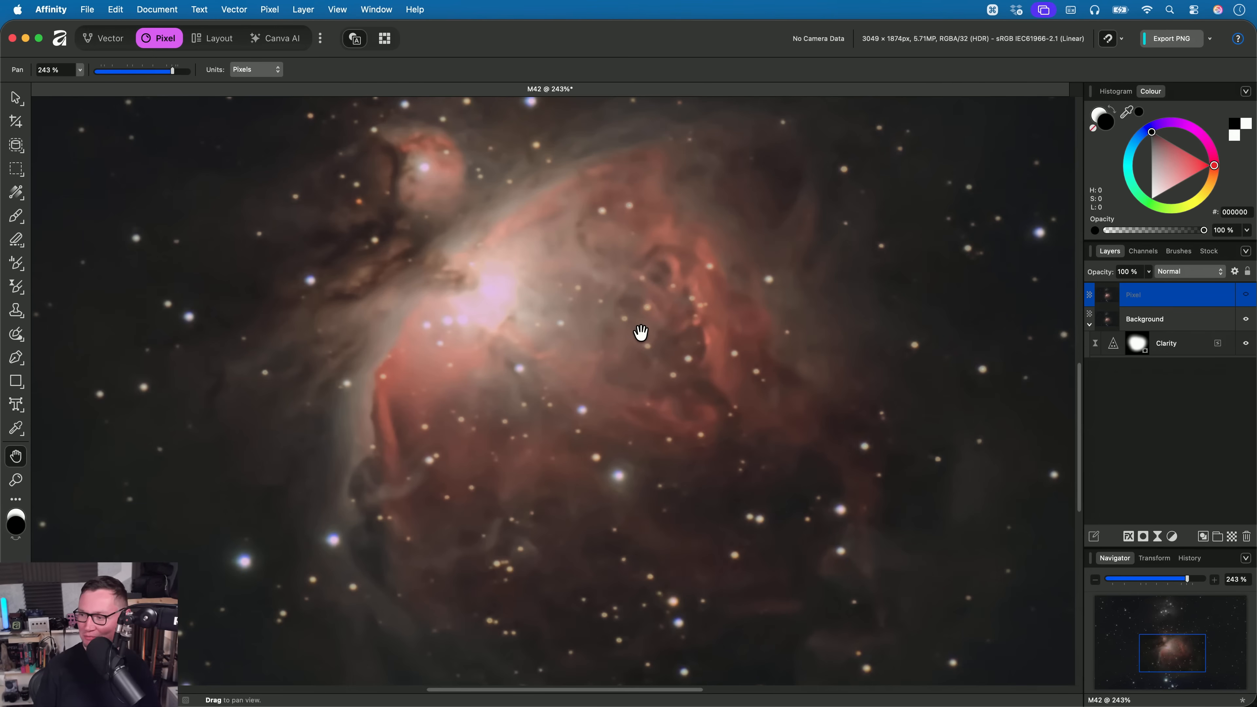
{"action": "key", "text": "super"}
{"action": "key", "text": "super+0"}
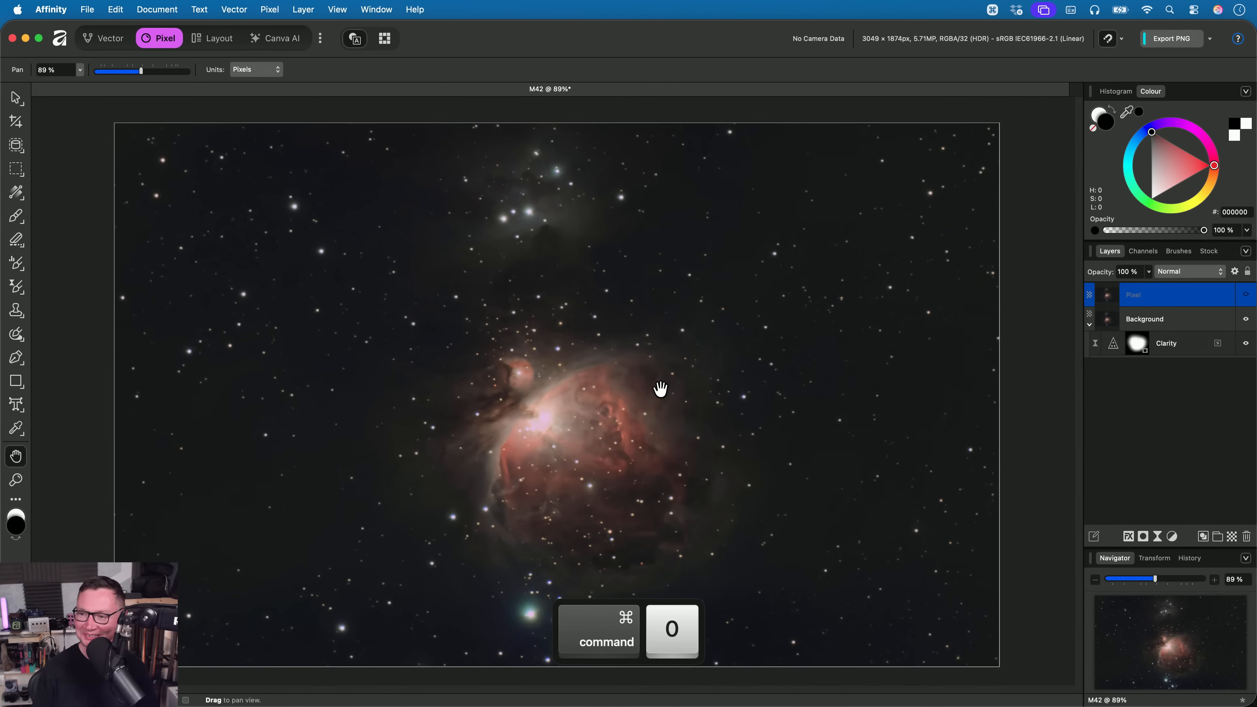
- Switch to Finder and browse the RAW files in the 08. RAW Masks folder
{"action": "key", "text": "super+Tab"}
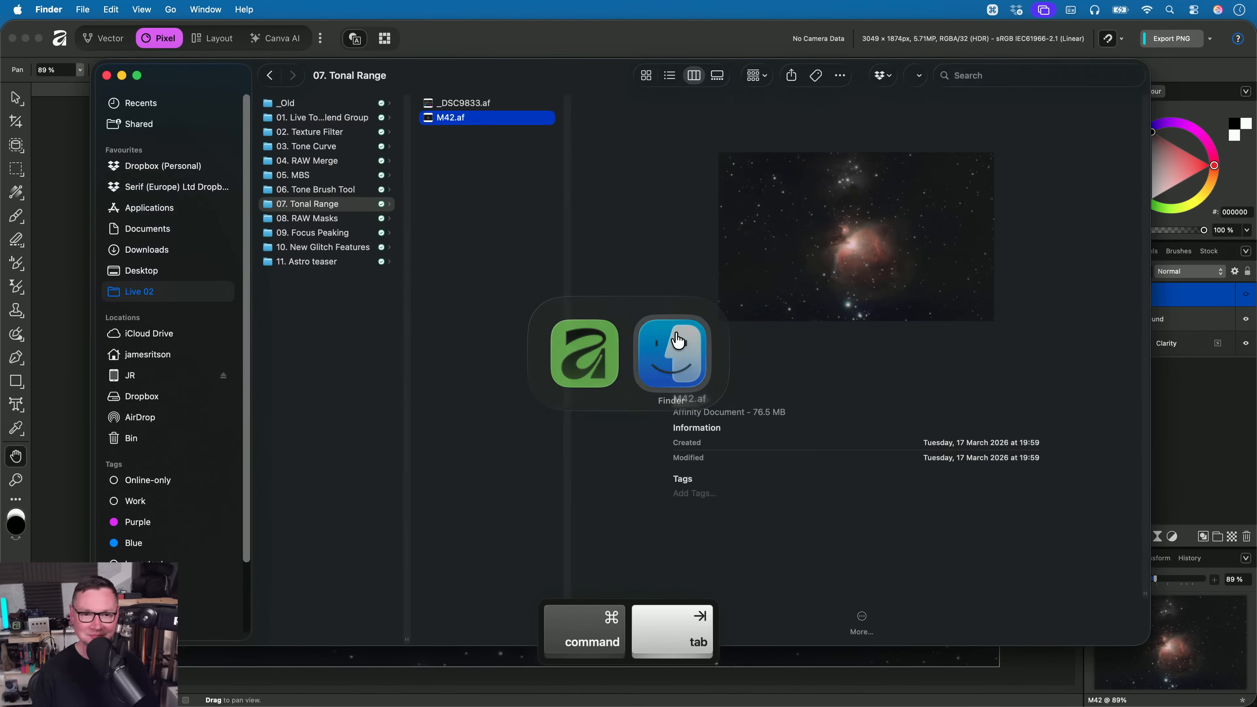
{"action": "key", "text": "Left"}
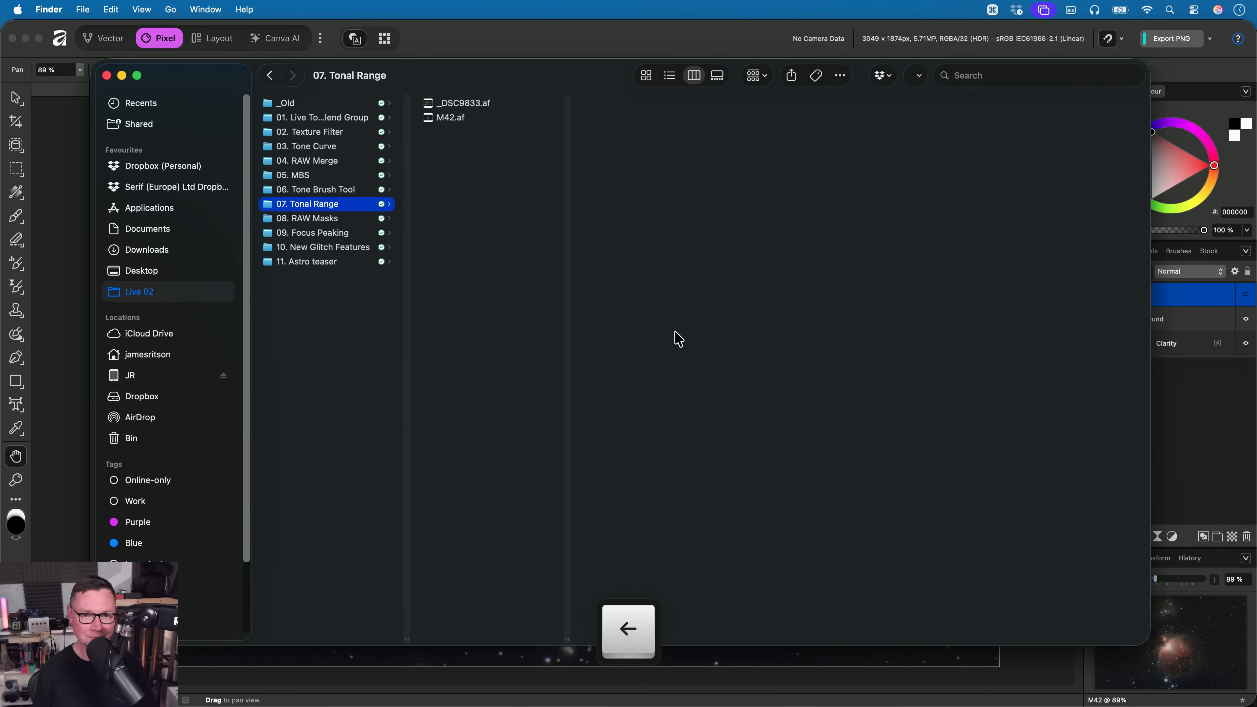
{"action": "key", "text": "Down"}
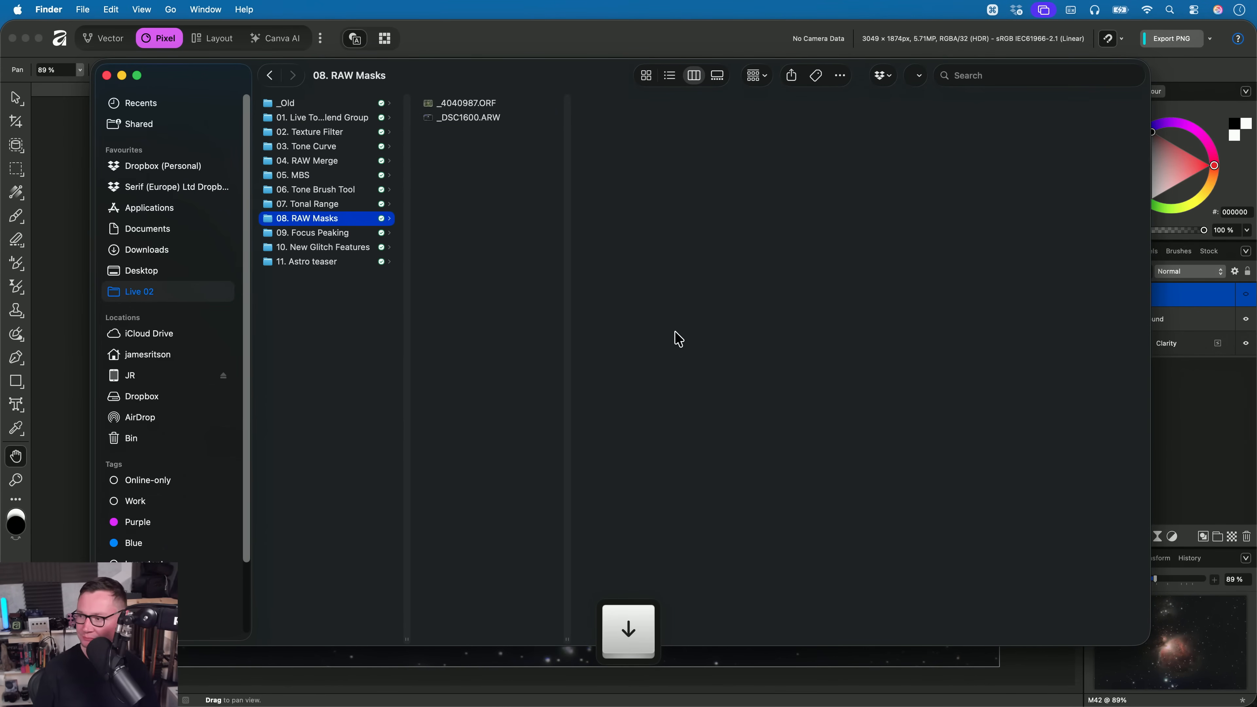
{"action": "key", "text": "Right"}
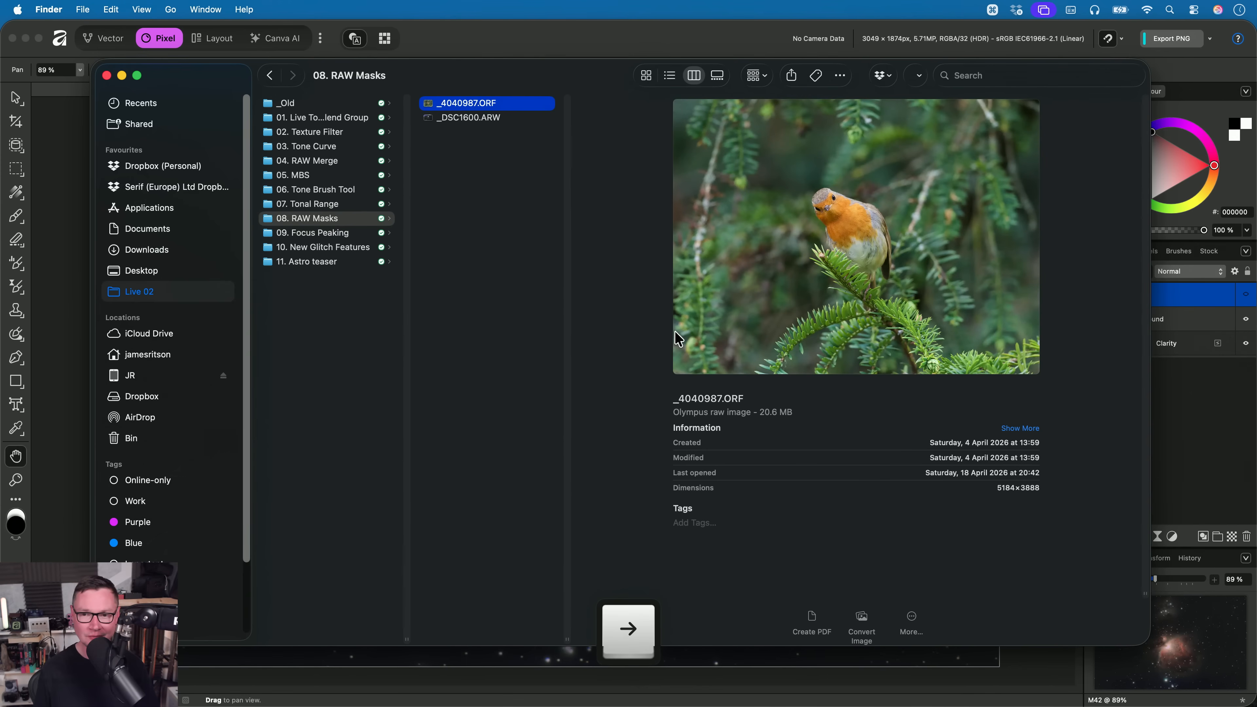
{"action": "key", "text": "Down"}
- Close the M42 document
{"action": "key", "text": "super+w"}
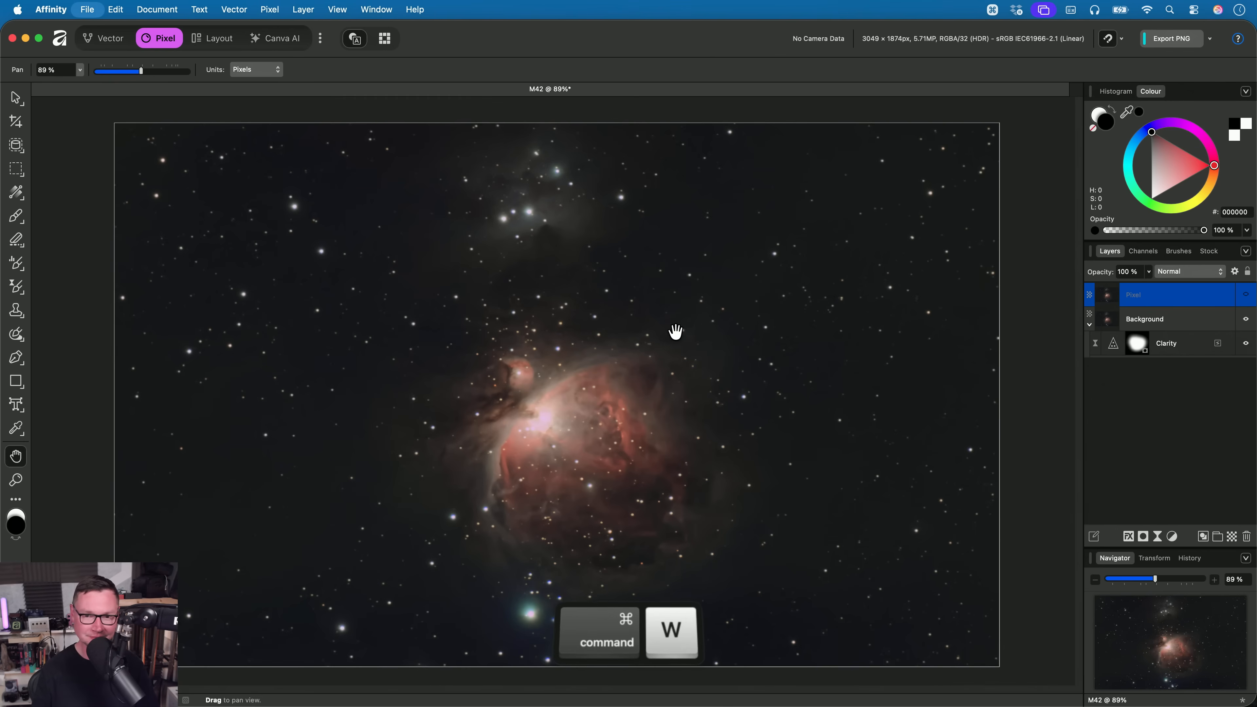
{"action": "key", "text": "super+w"}
{"action": "left_click", "coordinate": [609, 290]}
- Switch to Finder and open _4040987.ORF from the 08. RAW Masks folder in Affinity
{"action": "key", "text": "super+Tab"}
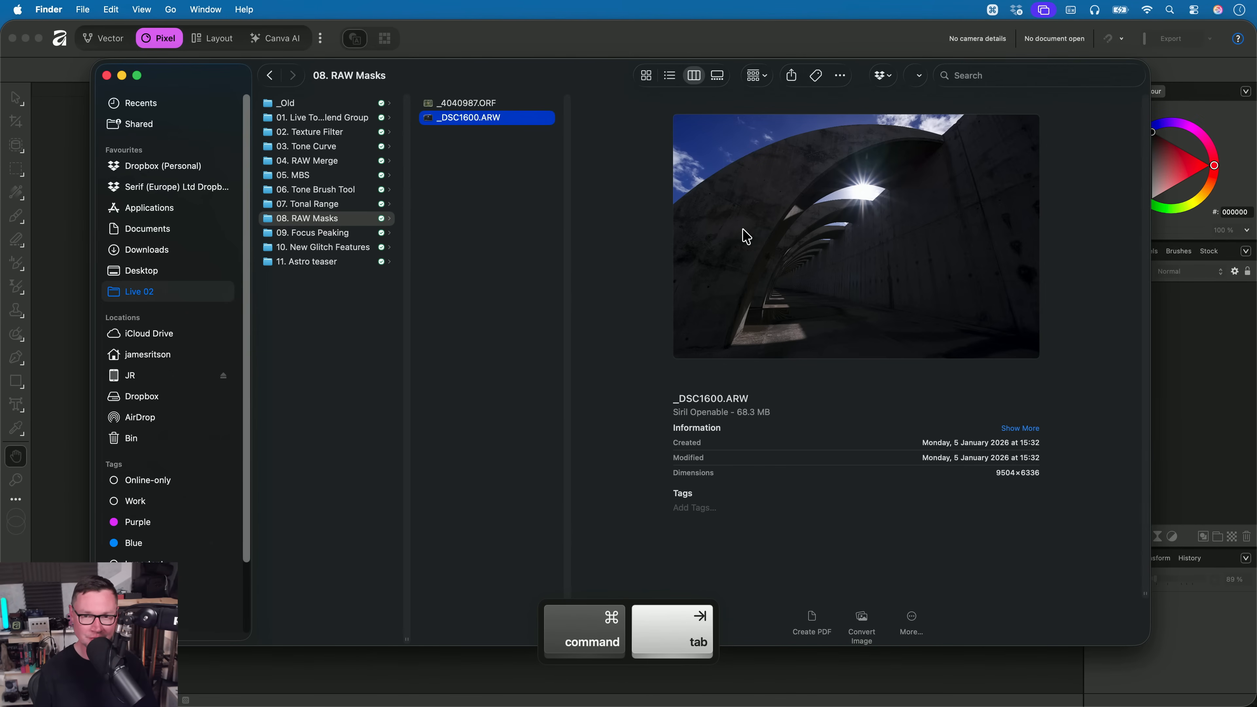
{"action": "key", "text": "Up"}
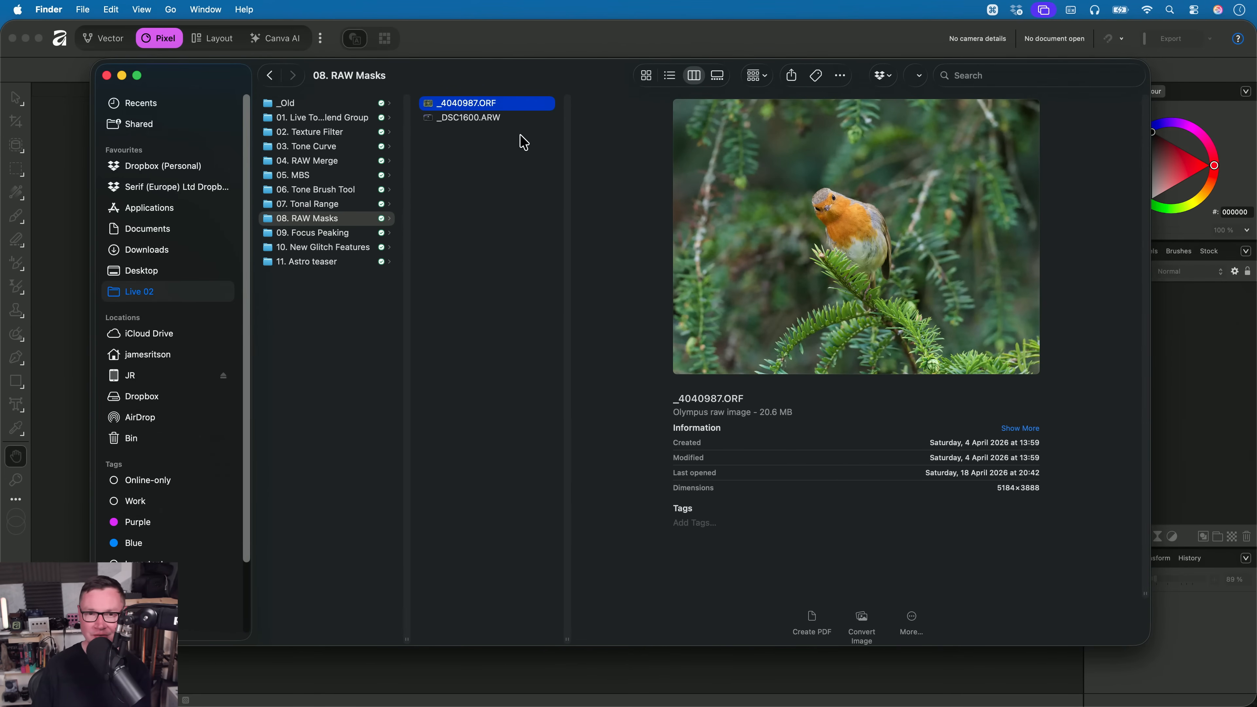
{"action": "left_click_drag", "start_coordinate": [480, 104], "coordinate": [590, 295]}
{"action": "key", "text": "super+Tab"}
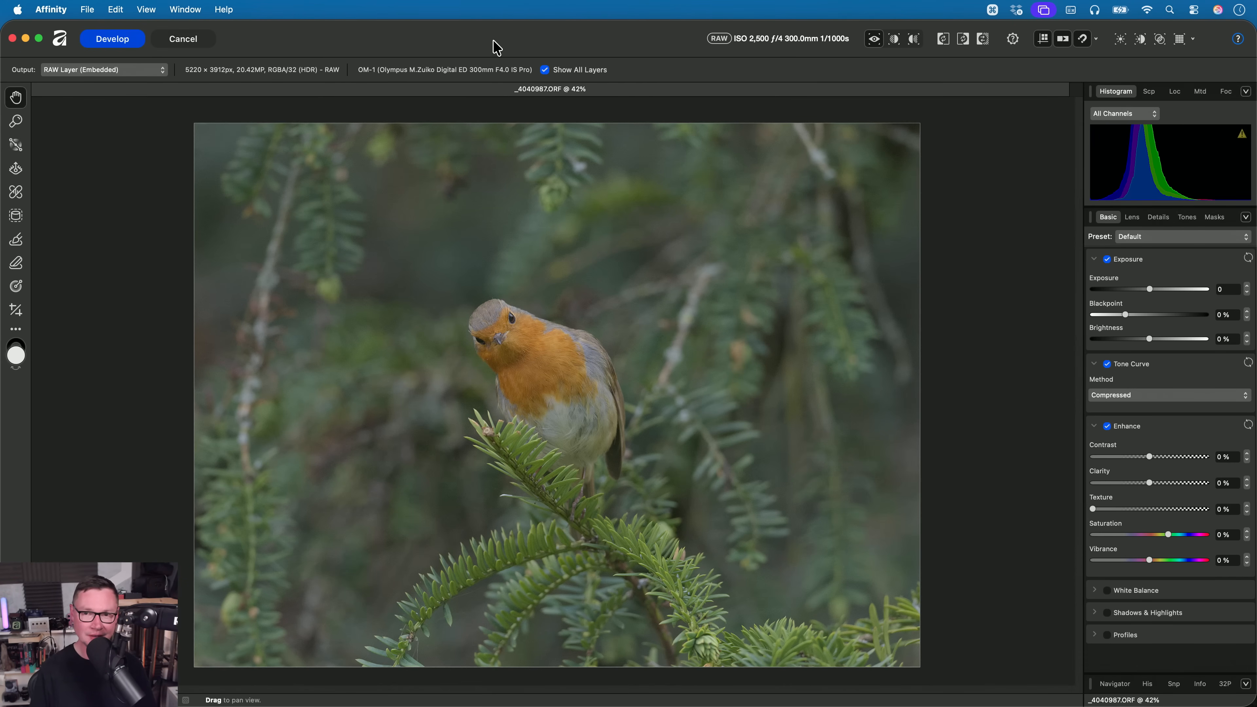
- Switch to Finder and open _DSC9833.af from the 07. Tonal Range folder in Affinity
{"action": "key", "text": "super+Tab"}
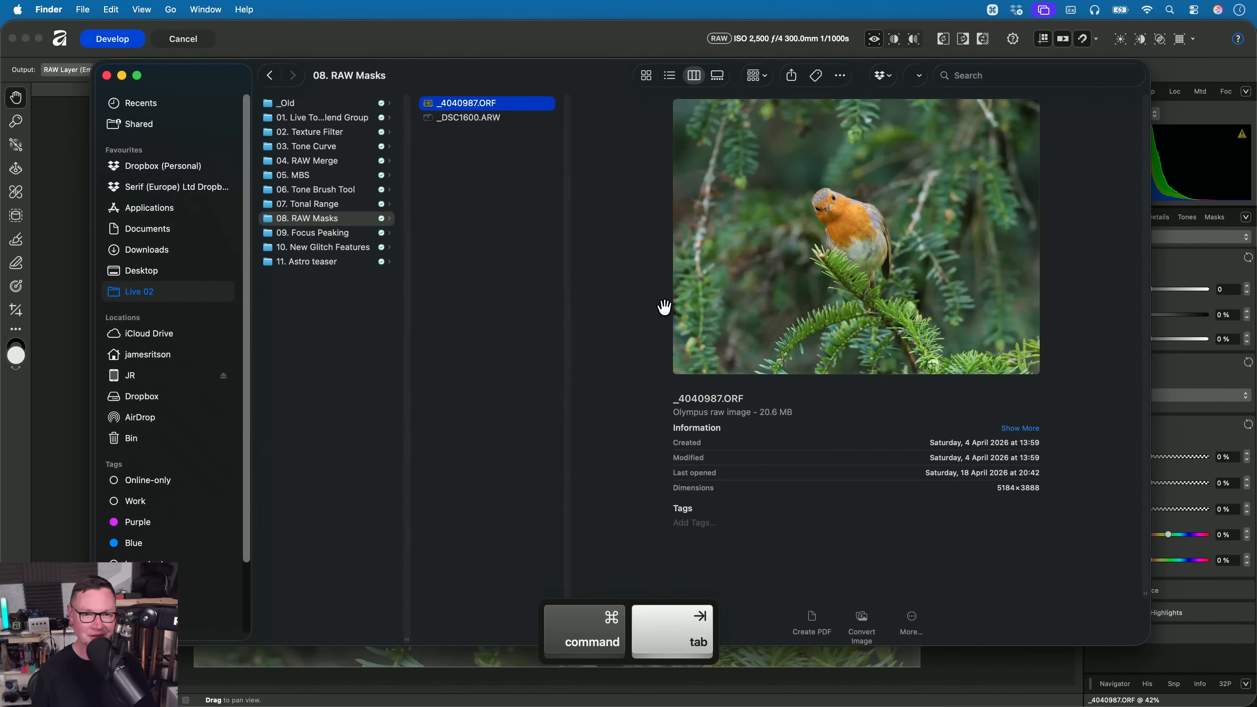
{"action": "key", "text": "Up"}
{"action": "key", "text": "Right"}
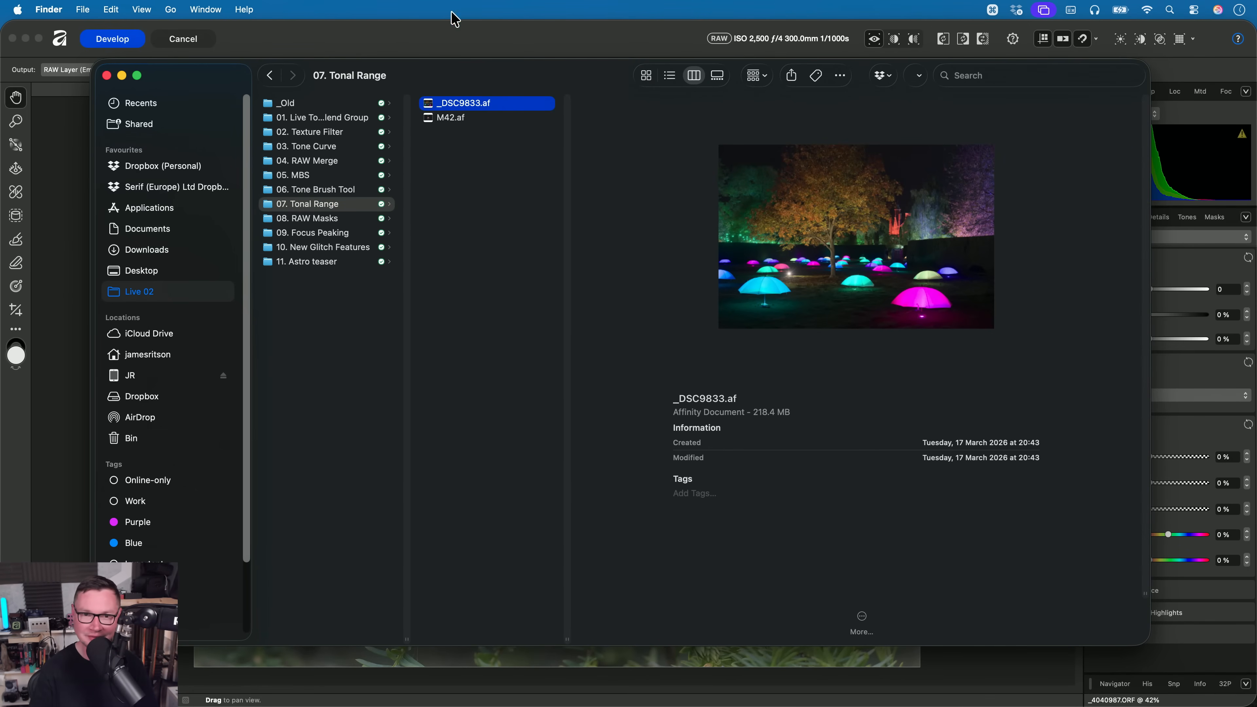
{"action": "key", "text": "super+Tab"}
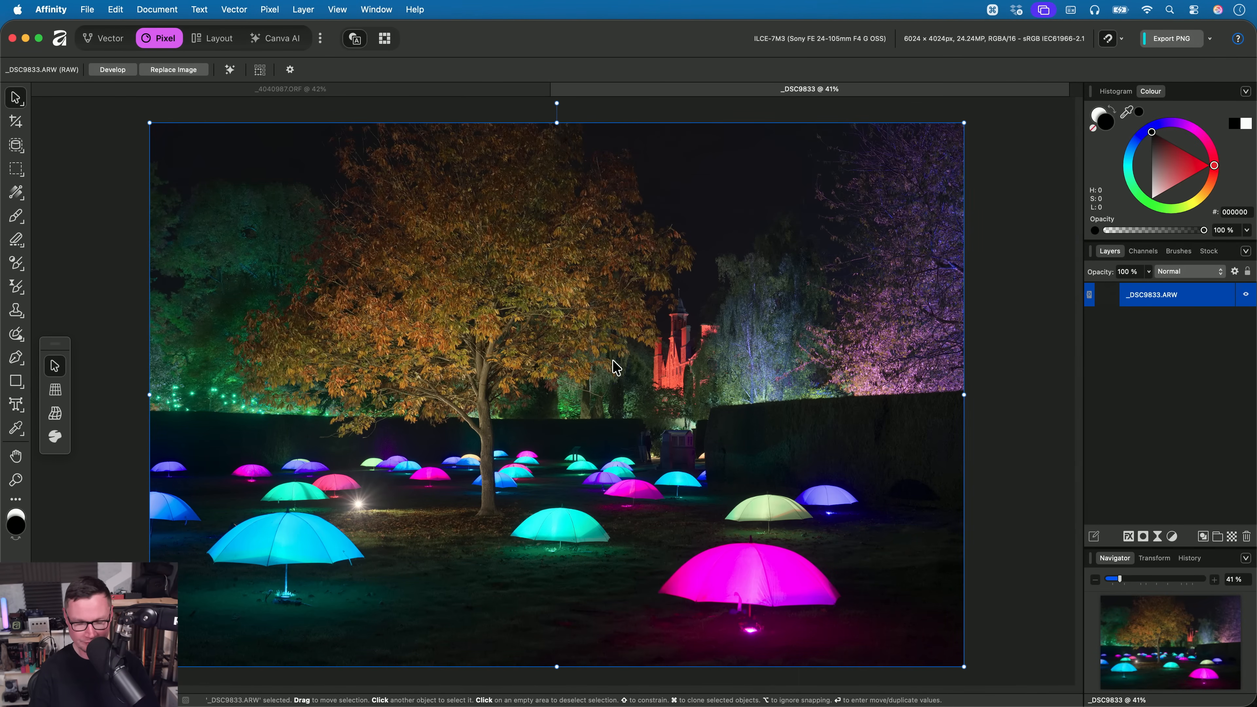
- Choose the Adjustment Brush Tool with the Brightness/Contrast adjustment and enlarge the brush to 2662.6 px
{"action": "key", "text": "h"}
{"action": "left_click_drag", "start_coordinate": [16, 265], "coordinate": [69, 266]}
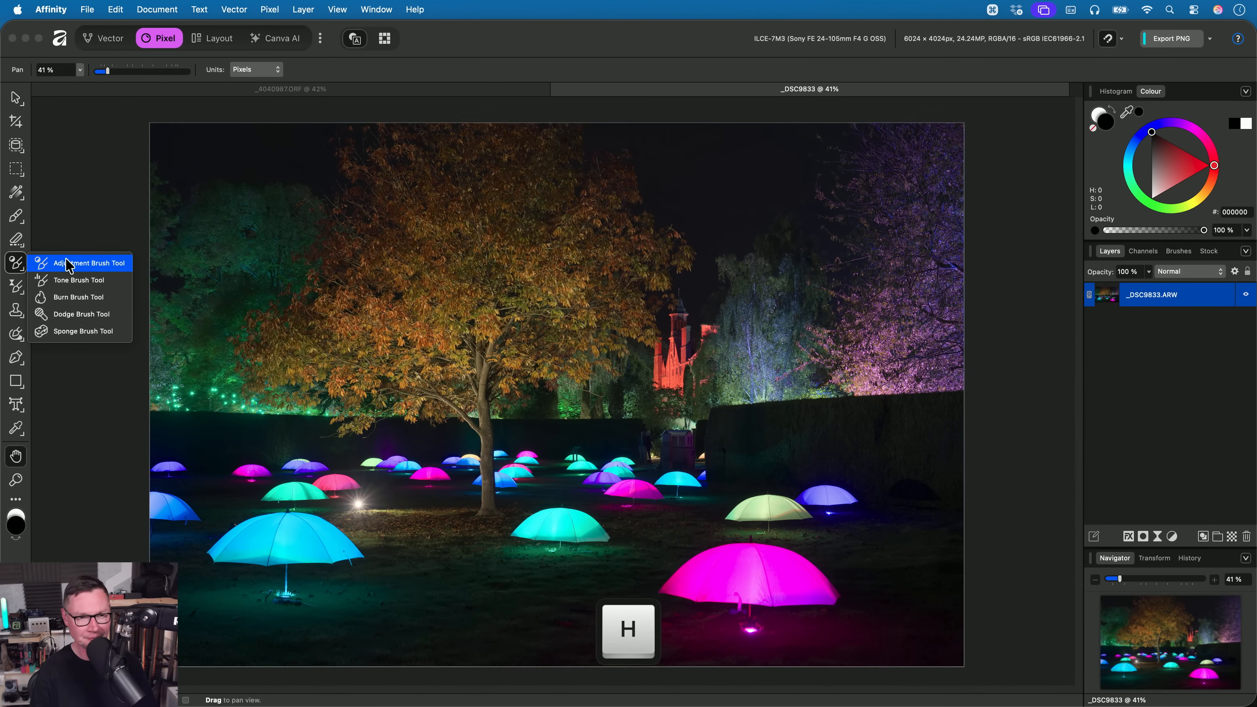
{"action": "left_click", "coordinate": [117, 263]}
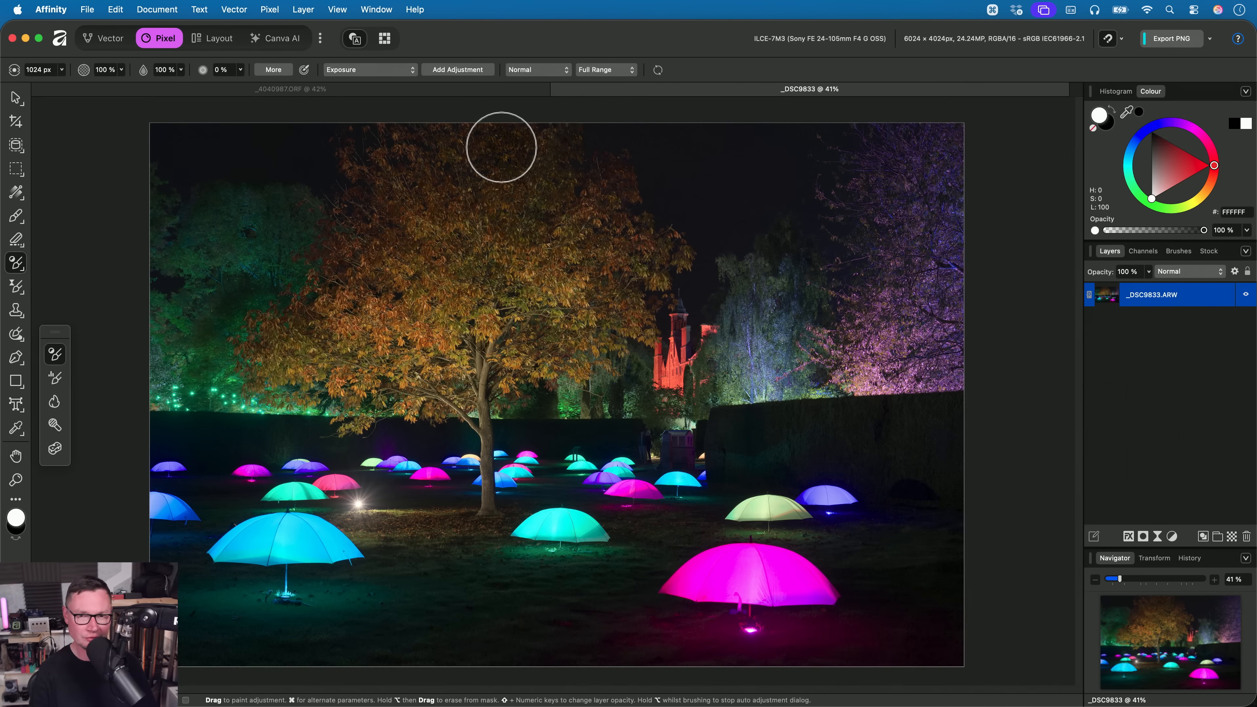
{"action": "left_click", "coordinate": [399, 71]}
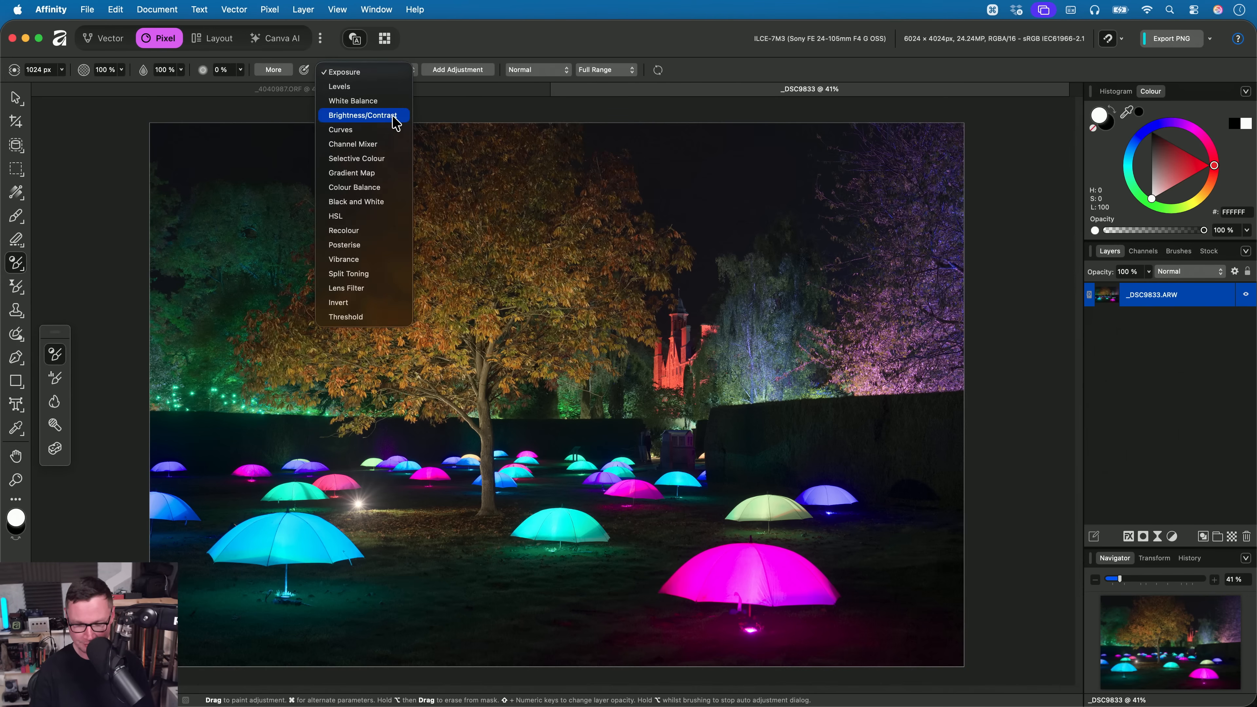
{"action": "left_click", "coordinate": [399, 115]}
{"action": "key", "text": "bracketright"}
{"action": "key", "text": "bracketright"}
{"action": "key", "text": "bracketright"}
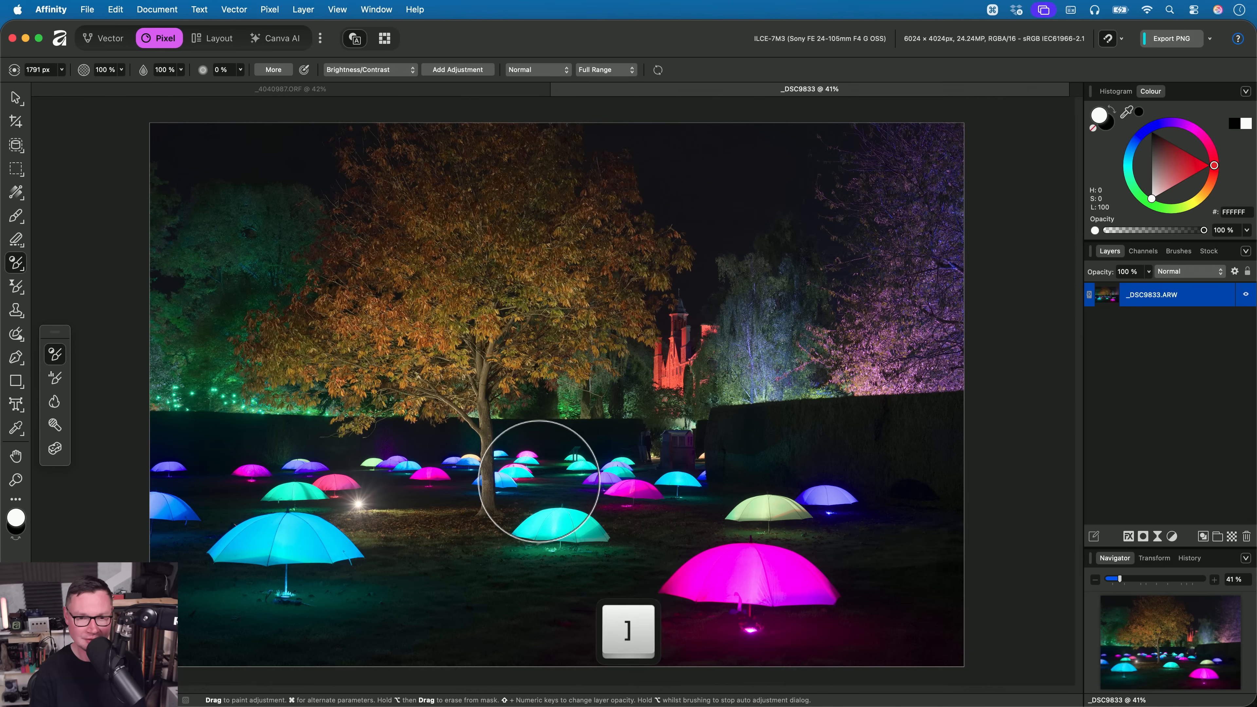
{"action": "key", "text": "bracketright"}
{"action": "key", "text": "bracketright"}
{"action": "key", "text": "bracketright"}
{"action": "key", "text": "bracketright"}
{"action": "key", "text": "bracketleft"}
- Try painting full-range Brightness/Contrast across the umbrellas and lawn, and delete the adjustment after checking it up close
{"action": "mouse_move", "coordinate": [222, 532]}
{"action": "left_mouse_down"}
{"action": "mouse_move", "coordinate": [553, 521]}
{"action": "mouse_move", "coordinate": [379, 555]}
{"action": "mouse_move", "coordinate": [644, 553]}
{"action": "mouse_move", "coordinate": [983, 509]}
{"action": "mouse_move", "coordinate": [405, 525]}
{"action": "left_mouse_up"}
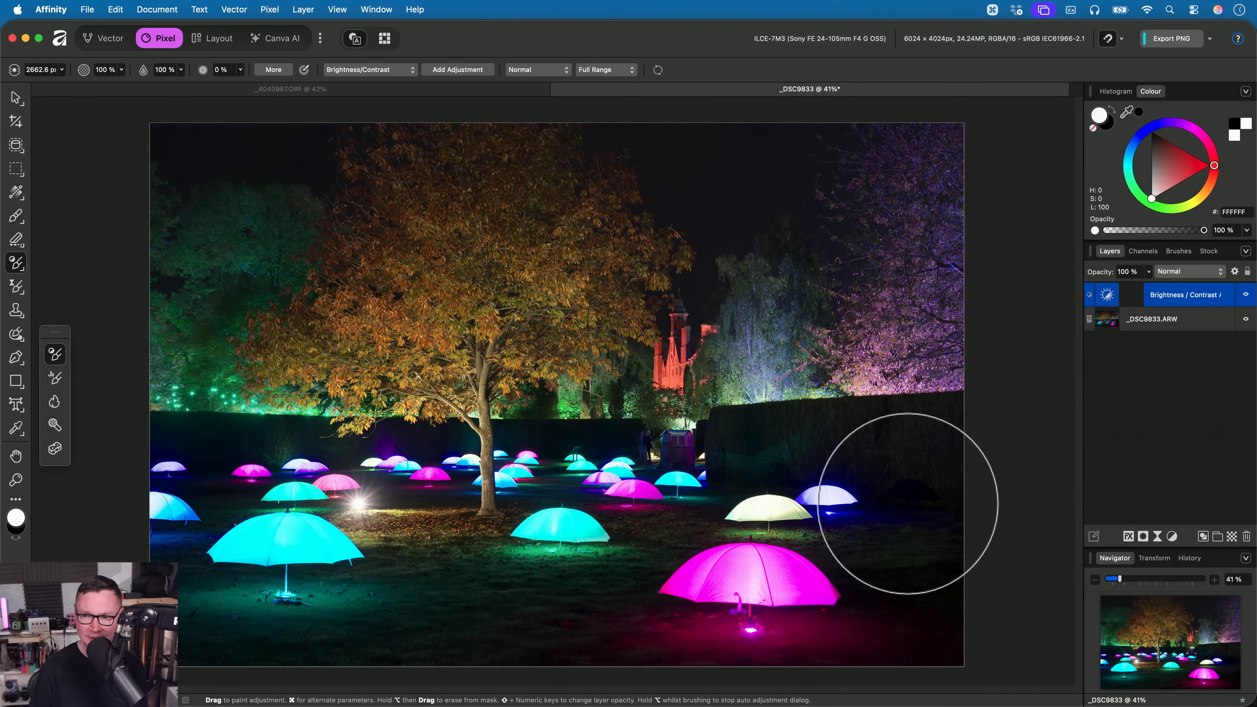
{"action": "left_click_drag", "start_coordinate": [907, 504], "coordinate": [909, 512]}
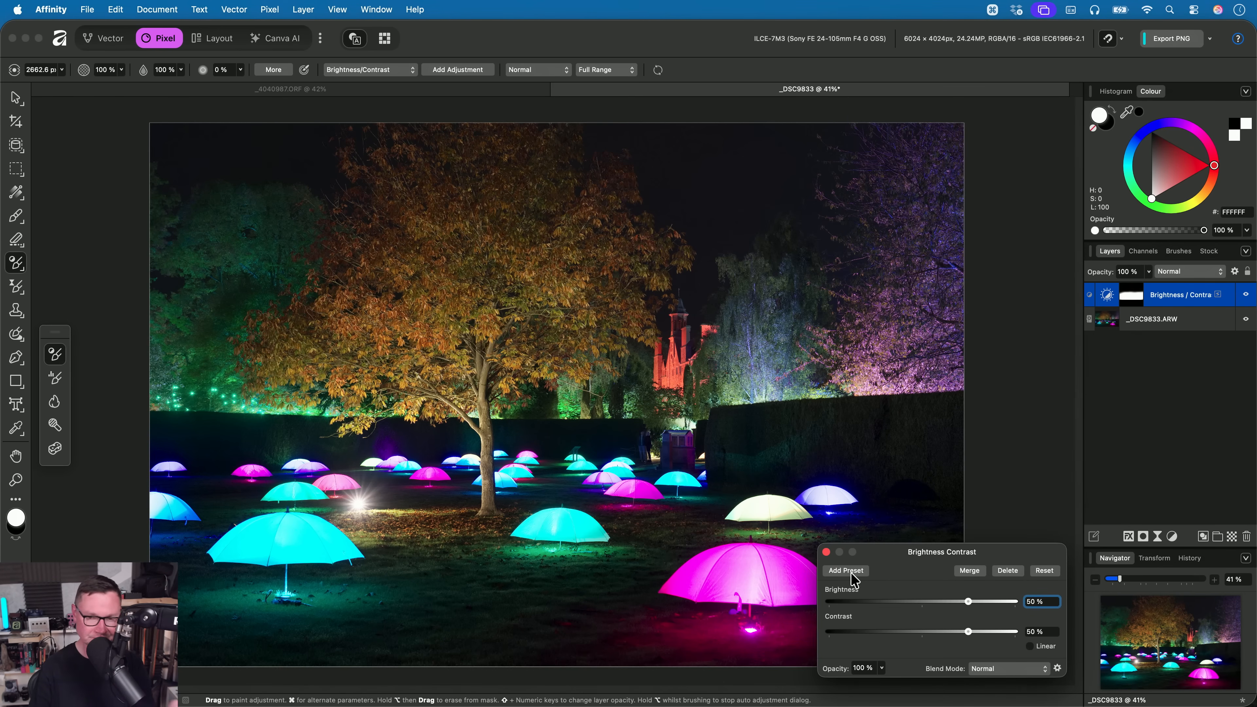
{"action": "scroll", "coordinate": [568, 443], "scroll_direction": "up", "scroll_amount": 3}
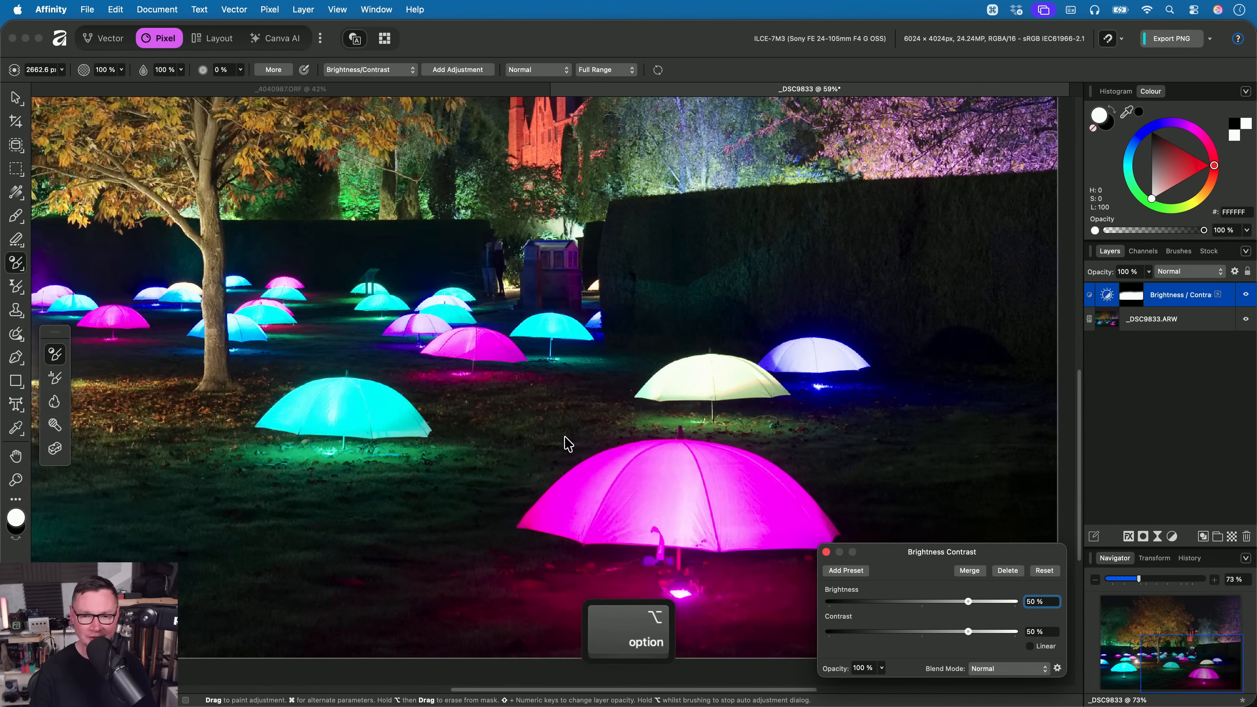
{"action": "scroll", "coordinate": [589, 448], "scroll_direction": "up", "scroll_amount": 2}
{"action": "scroll", "coordinate": [673, 517], "scroll_direction": "up", "scroll_amount": 2}
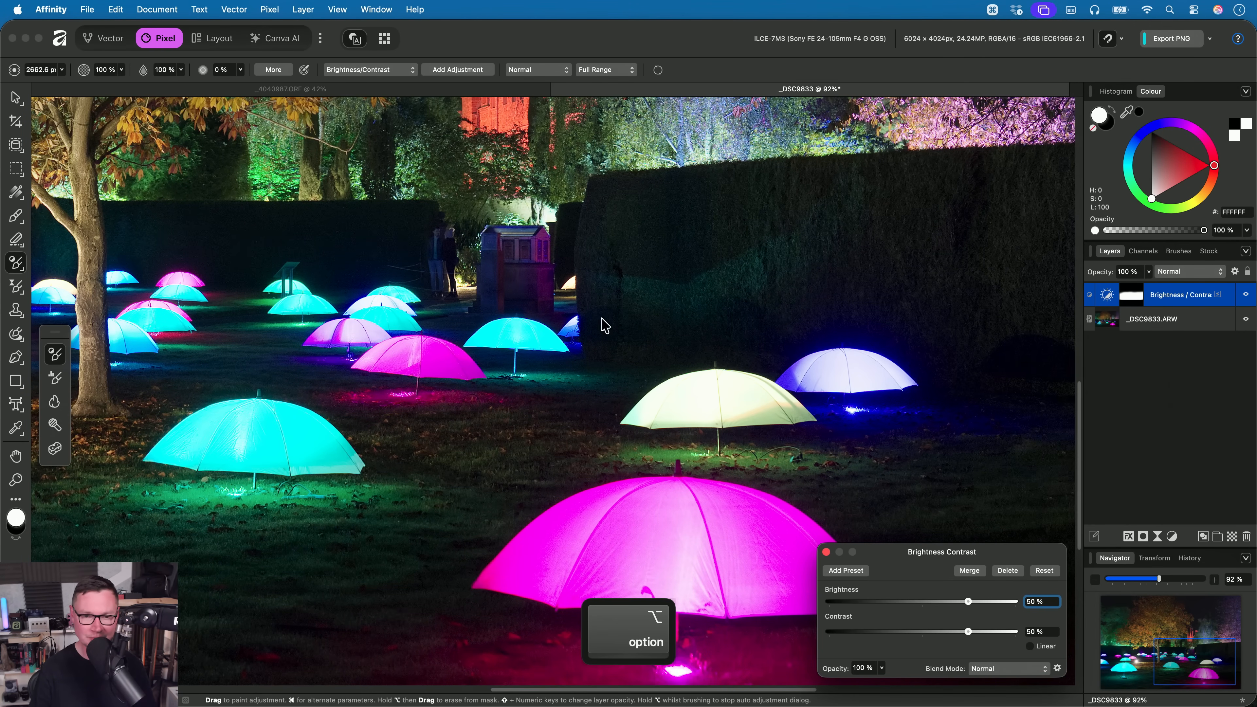
{"action": "scroll", "coordinate": [481, 415], "scroll_direction": "left", "scroll_amount": 5}
{"action": "key", "text": "super+0"}
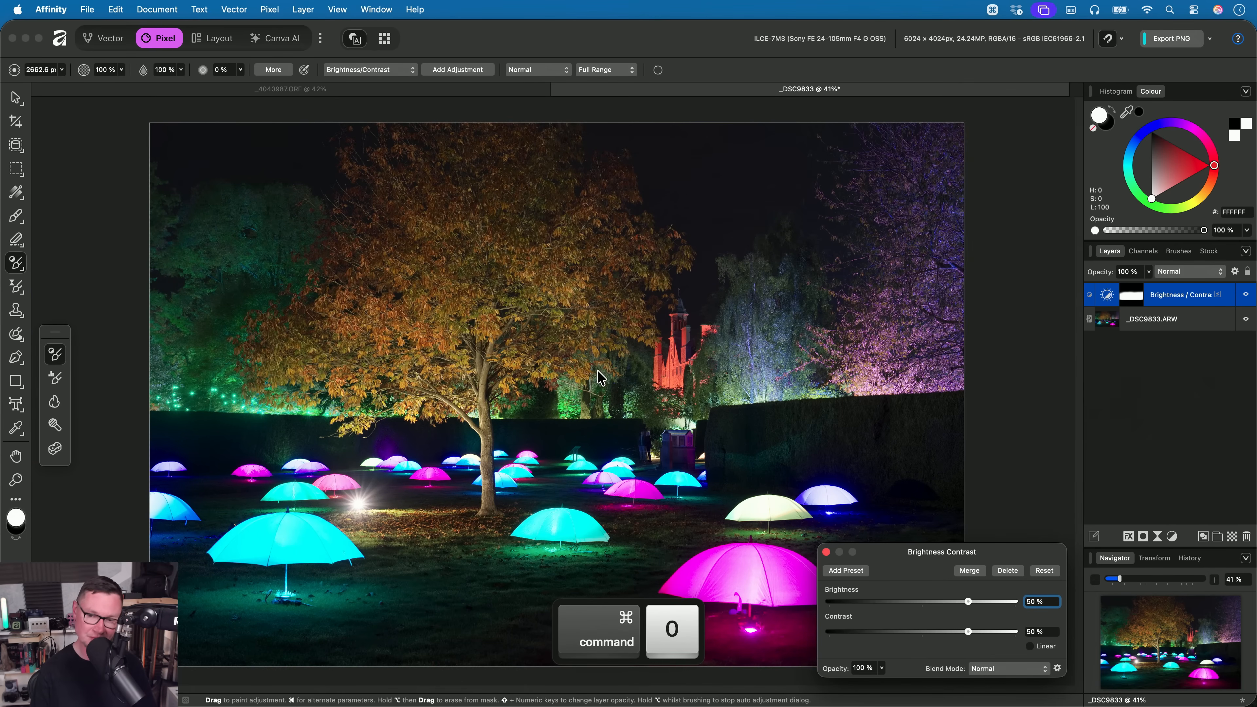
{"action": "left_click", "coordinate": [1004, 571]}
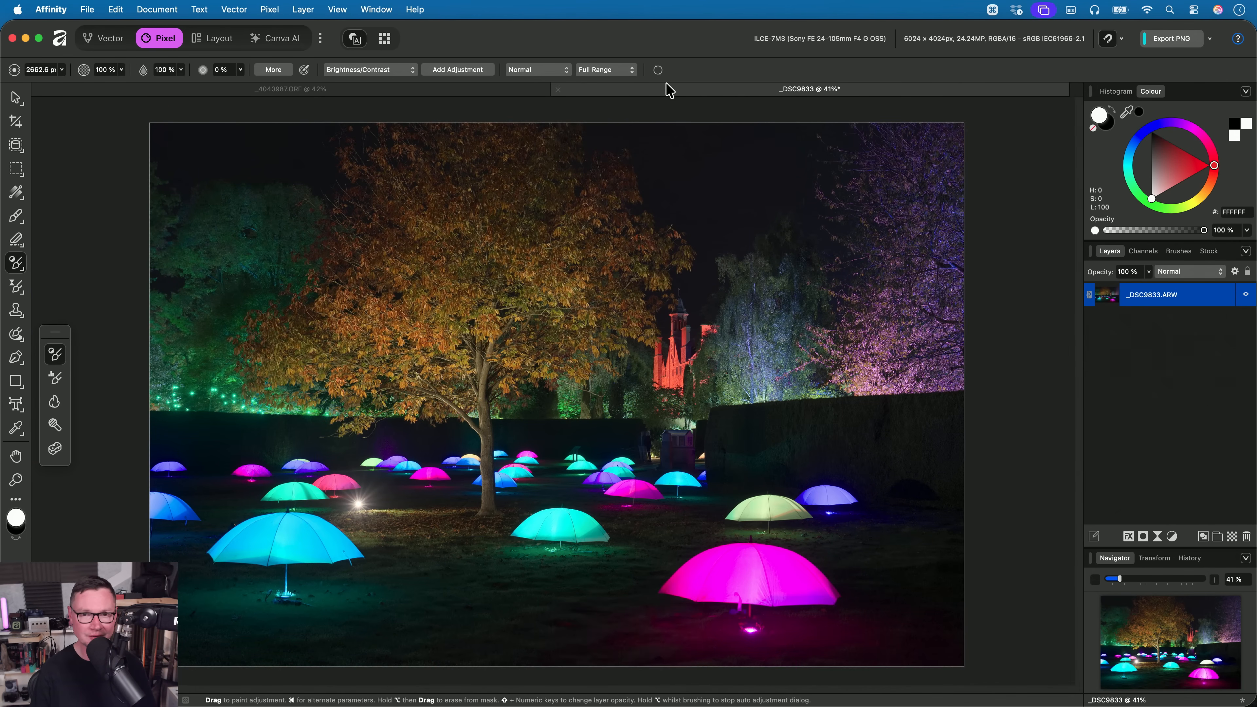
- Set the brush's tonal range to Shadows and paint Brightness/Contrast across the umbrellas and lawn, keeping both values at 50%
{"action": "left_click", "coordinate": [606, 70]}
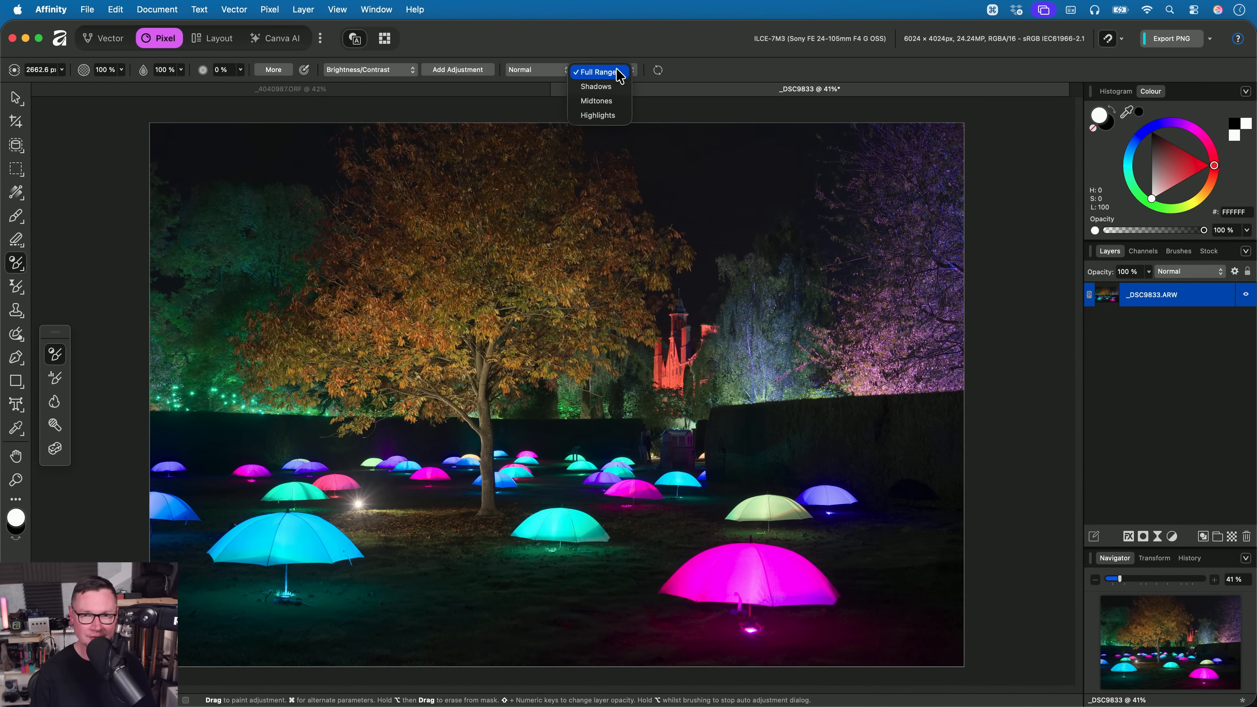
{"action": "left_click", "coordinate": [610, 92]}
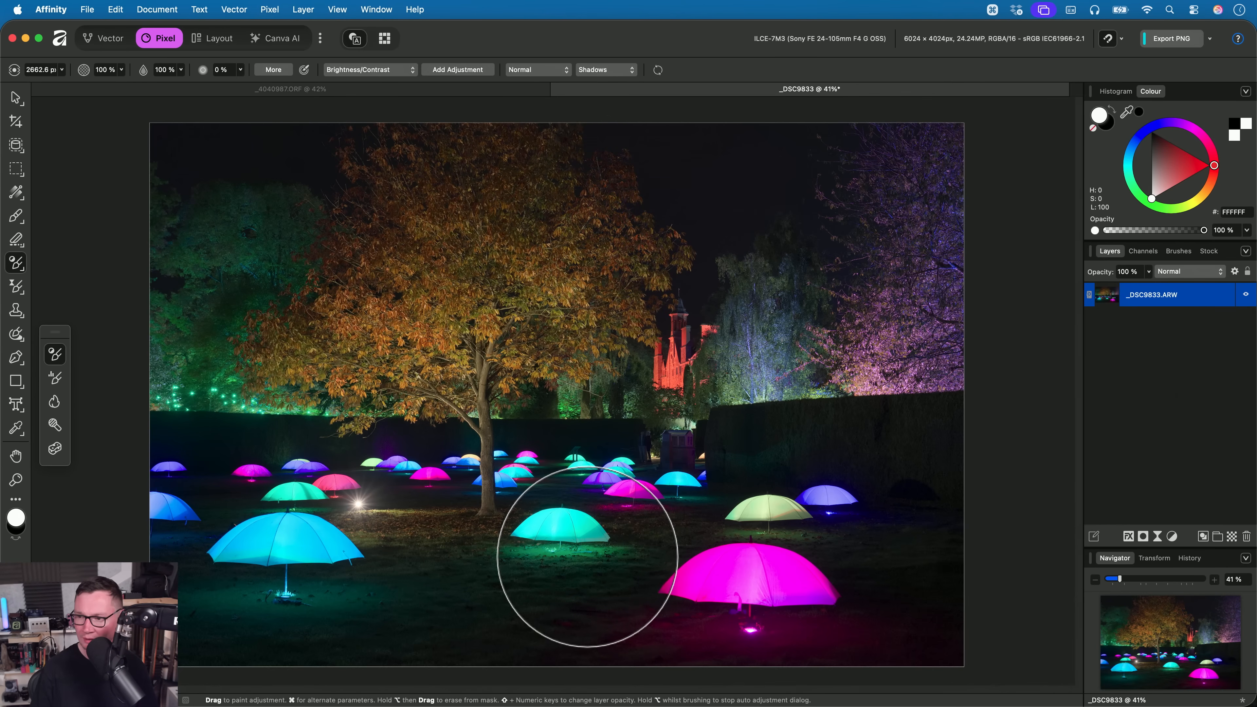
{"action": "left_click_drag", "start_coordinate": [282, 559], "coordinate": [311, 539]}
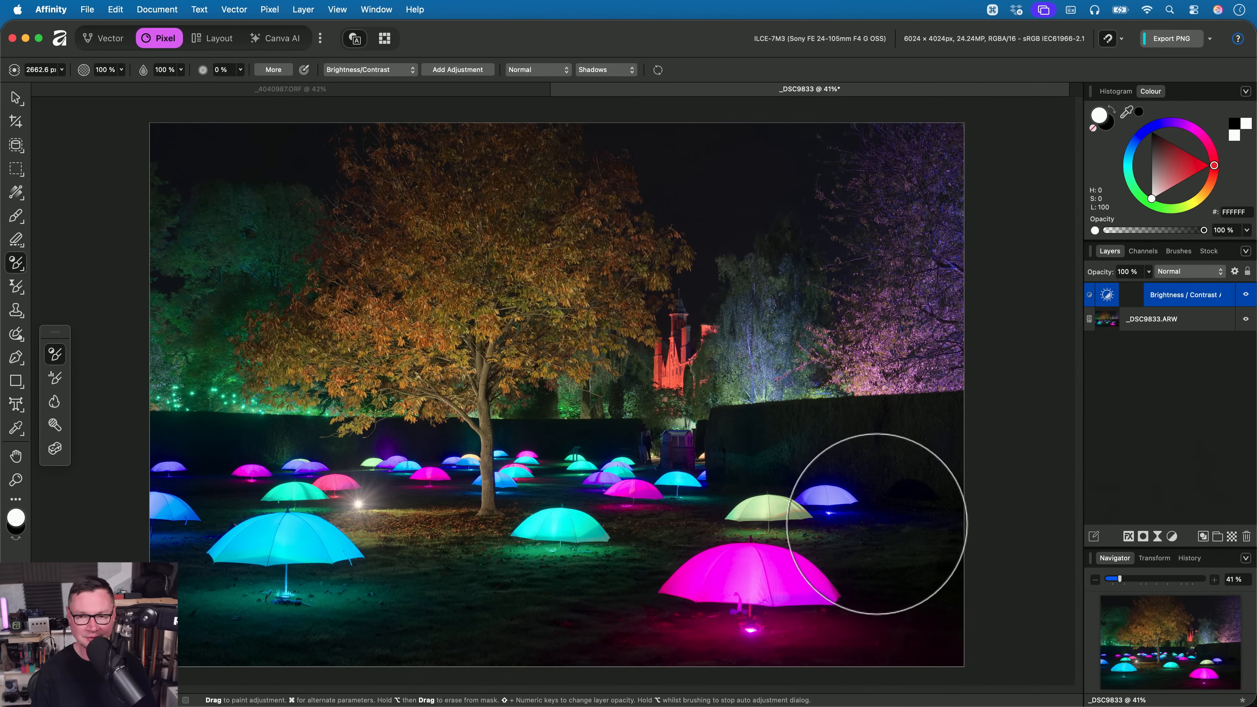
{"action": "left_click", "coordinate": [275, 547]}
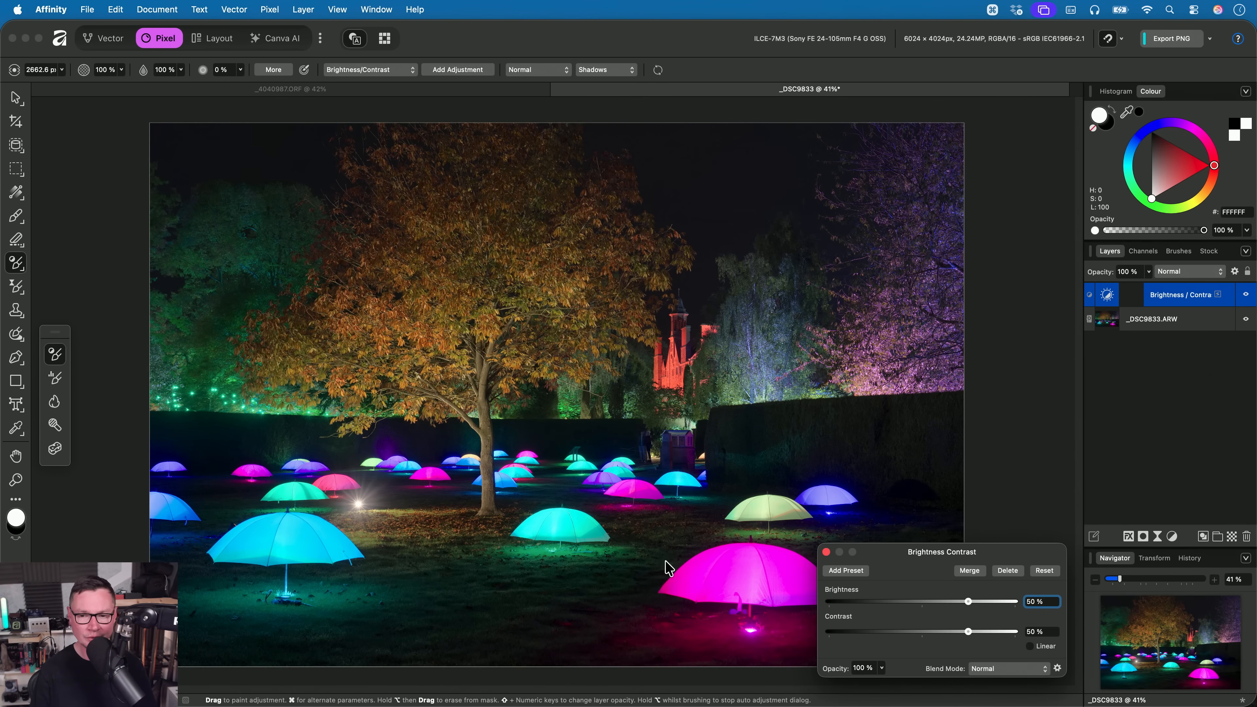
{"action": "left_click", "coordinate": [826, 553]}
- Switch to the Pan tool and compare the umbrellas and grass with the Shadows-only Brightness/Contrast adjustment on and off, leaving it on
{"action": "key", "text": "h"}
{"action": "scroll", "coordinate": [746, 561], "scroll_direction": "up", "scroll_amount": 5, "text": "alt"}
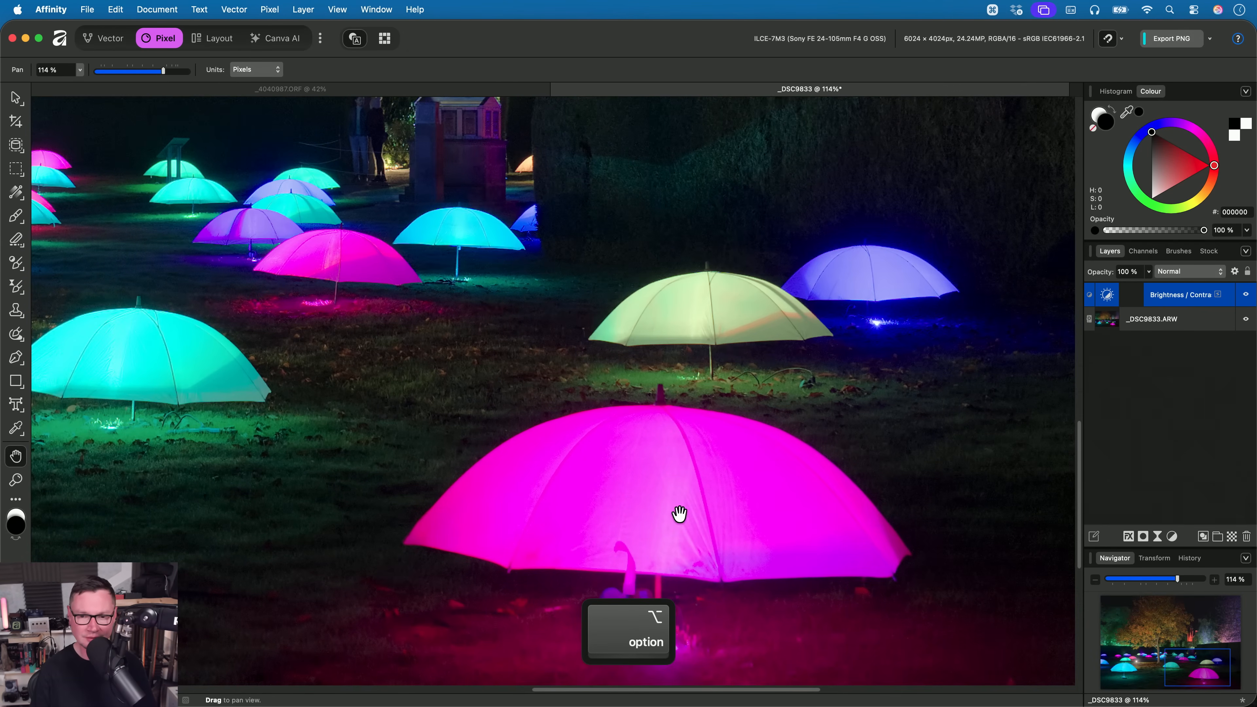
{"action": "left_click_drag", "start_coordinate": [710, 292], "coordinate": [708, 313]}
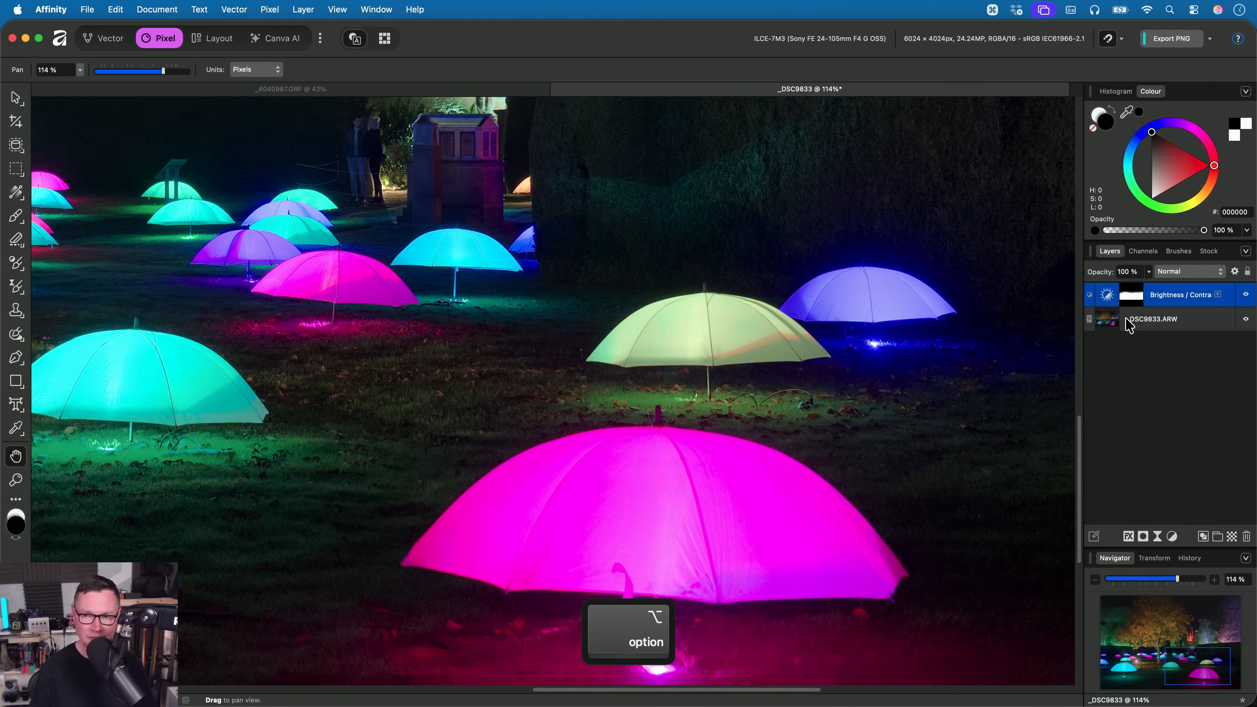
{"action": "left_click", "coordinate": [1247, 296]}
{"action": "left_click", "coordinate": [1248, 296]}
{"action": "left_click", "coordinate": [1248, 296]}
{"action": "left_click", "coordinate": [1248, 296]}
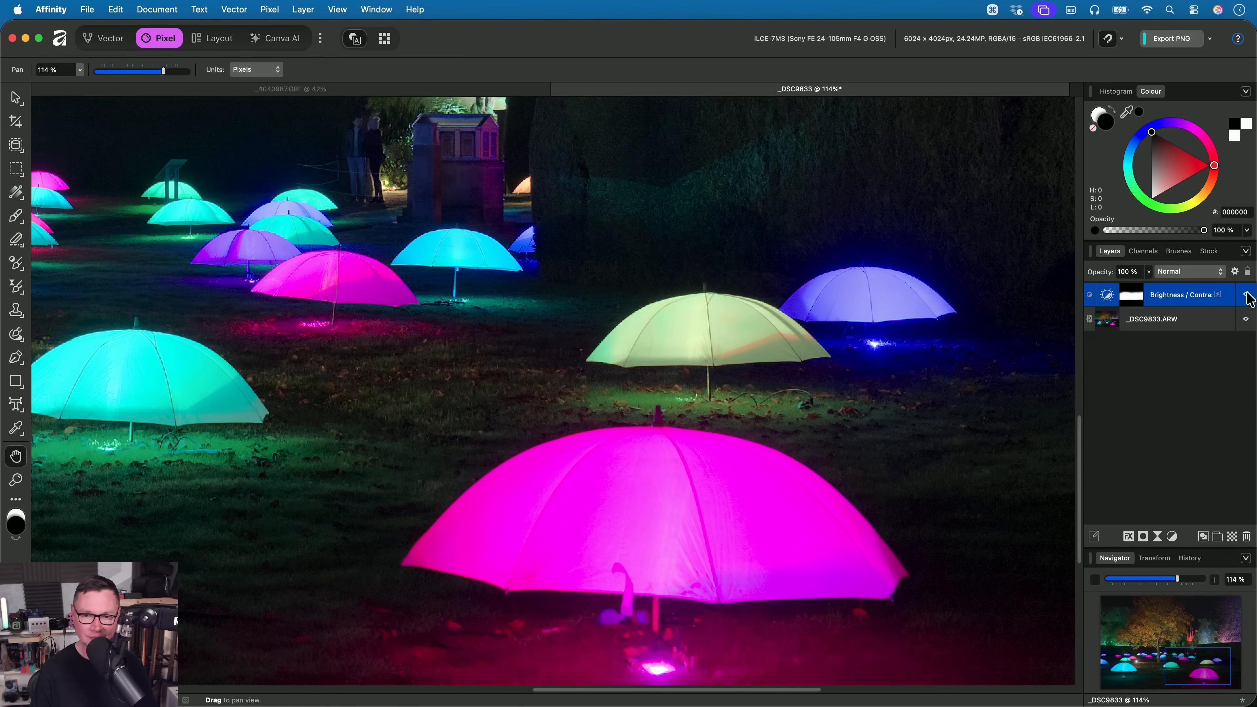
{"action": "left_click", "coordinate": [1248, 296]}
{"action": "left_click", "coordinate": [1248, 297]}
{"action": "left_click", "coordinate": [1248, 296]}
{"action": "left_click", "coordinate": [1248, 296]}
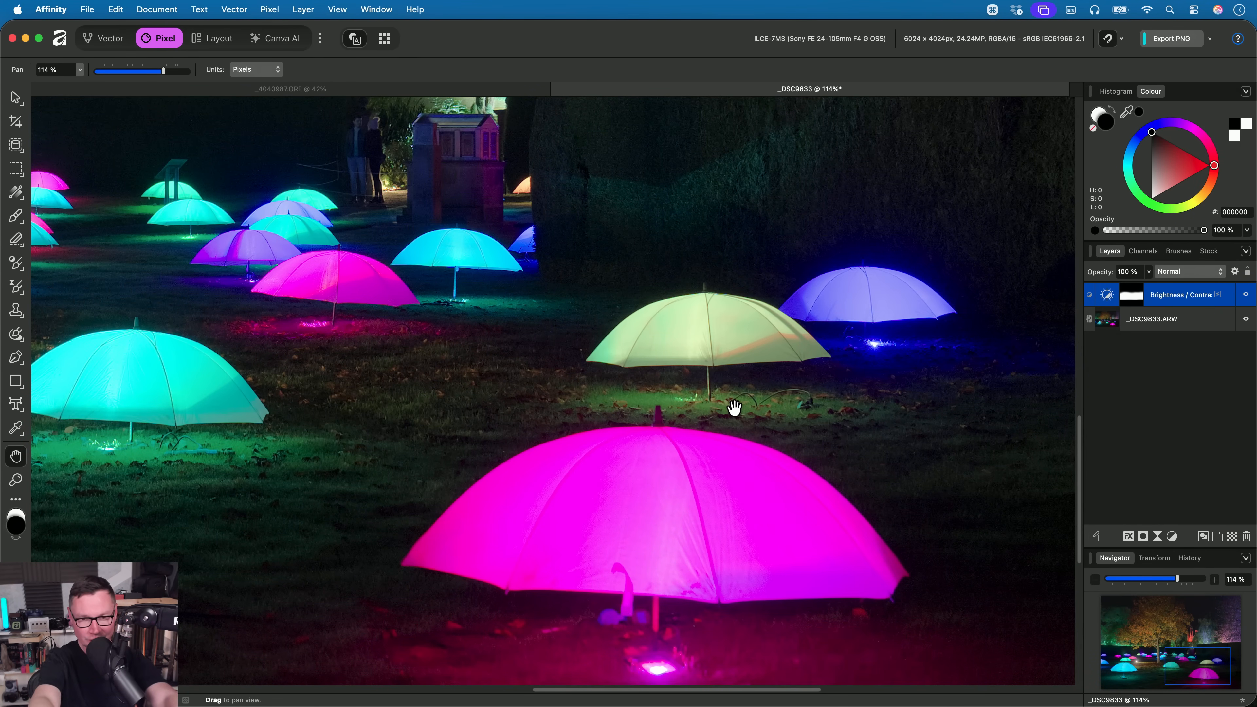
- Compare the turquoise umbrella and leaf-covered lawn with the Brightness/Contrast adjustment on and off, leaving it on
{"action": "left_click_drag", "start_coordinate": [537, 333], "coordinate": [1003, 316]}
{"action": "left_click_drag", "start_coordinate": [698, 337], "coordinate": [830, 402]}
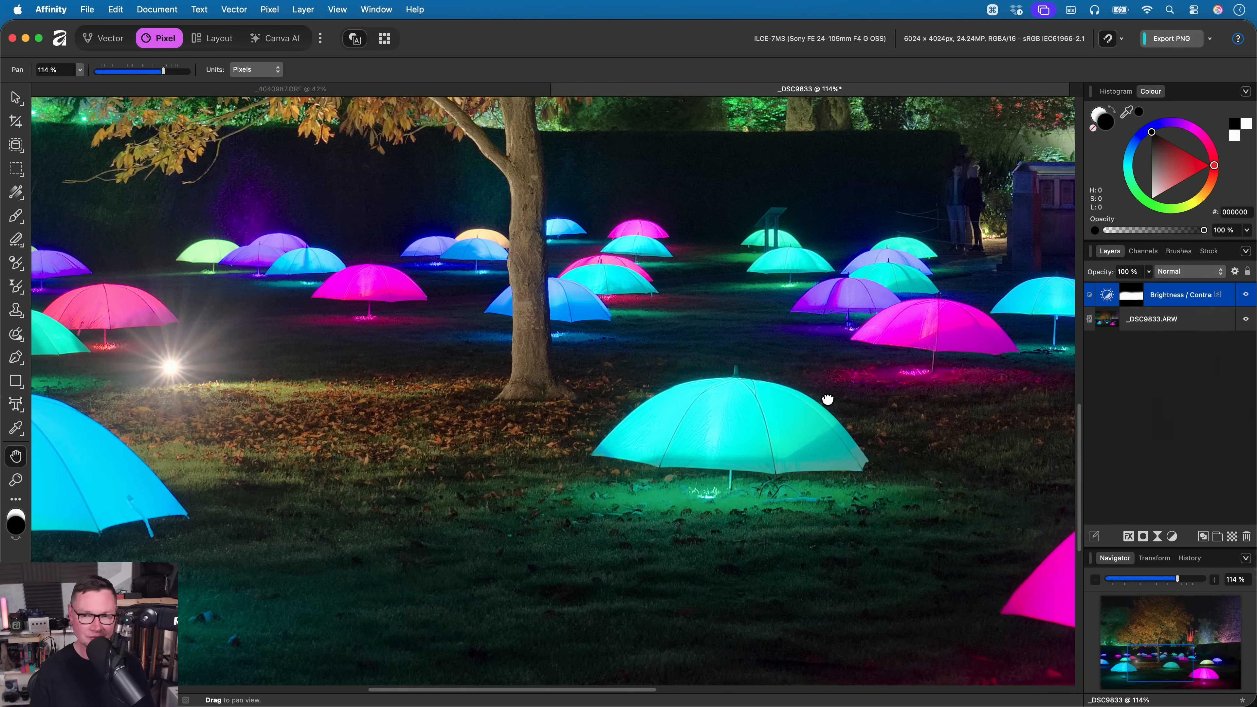
{"action": "left_click", "coordinate": [1247, 296]}
{"action": "left_click", "coordinate": [1246, 296]}
{"action": "left_click", "coordinate": [1247, 296]}
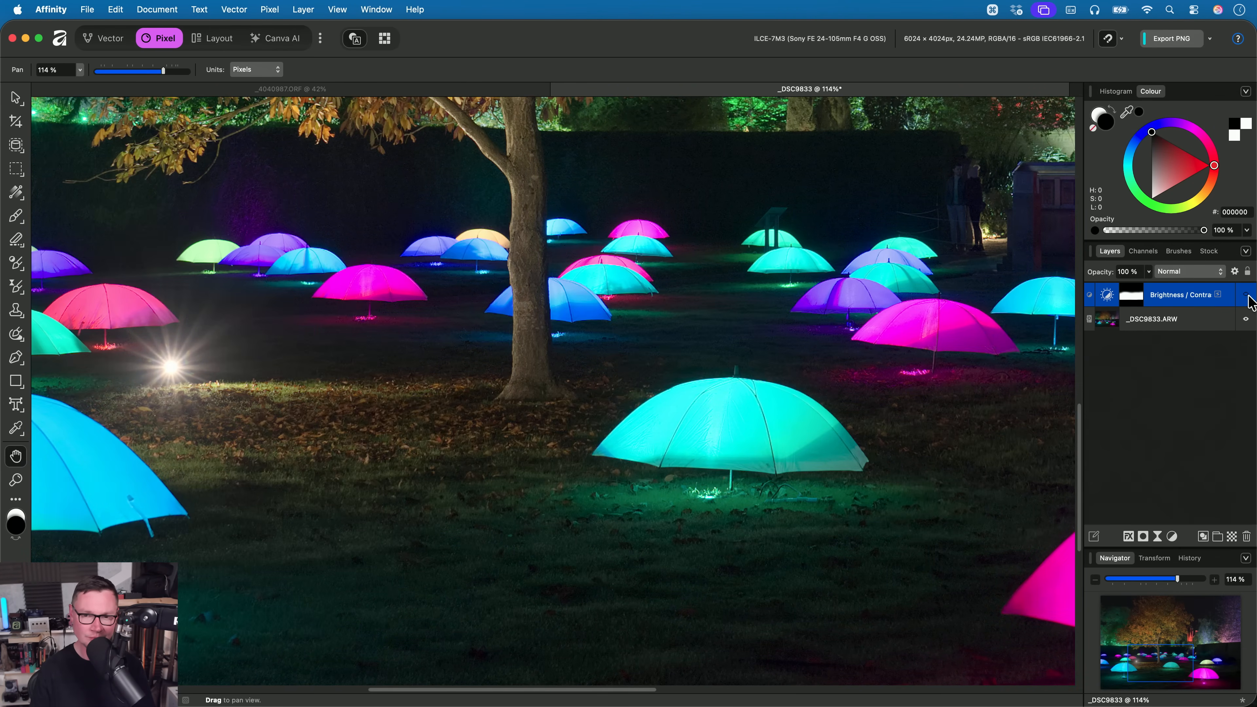
{"action": "left_click", "coordinate": [1247, 296]}
{"action": "left_click_drag", "start_coordinate": [720, 275], "coordinate": [510, 363]}
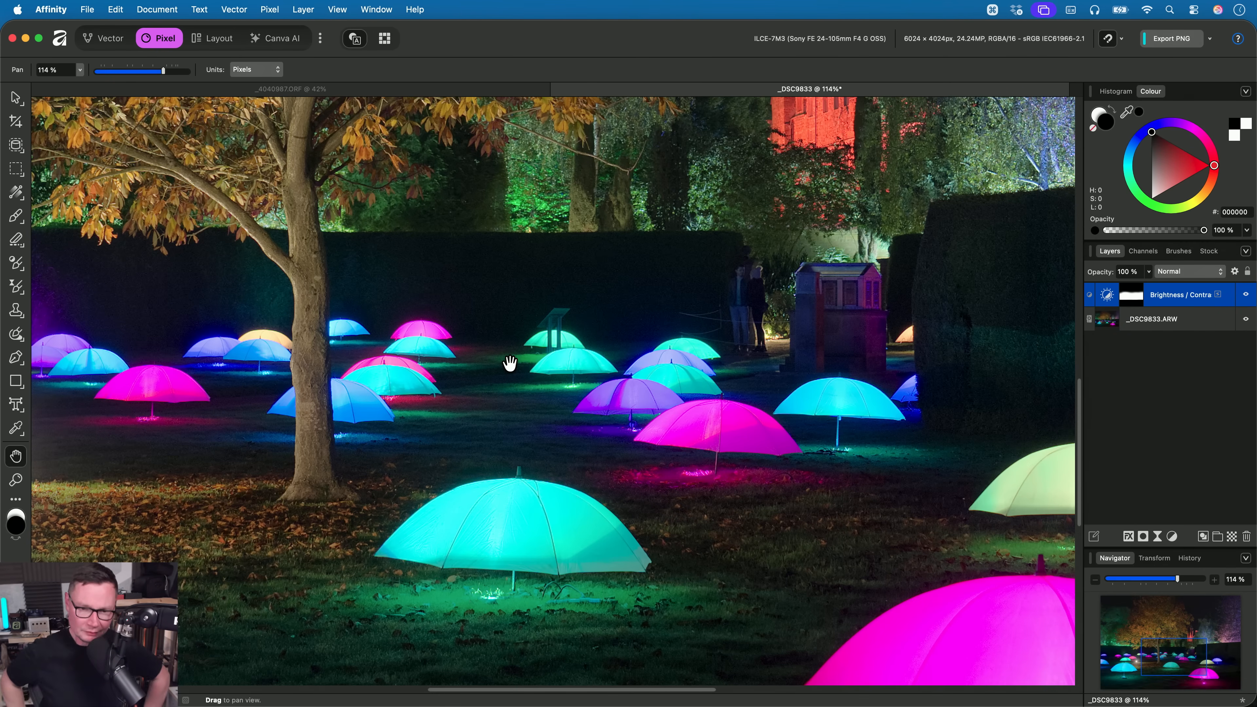
- Close the umbrellas photo without saving and check which mask types are offered for the robin RAW photo
{"action": "key", "text": "super+w"}
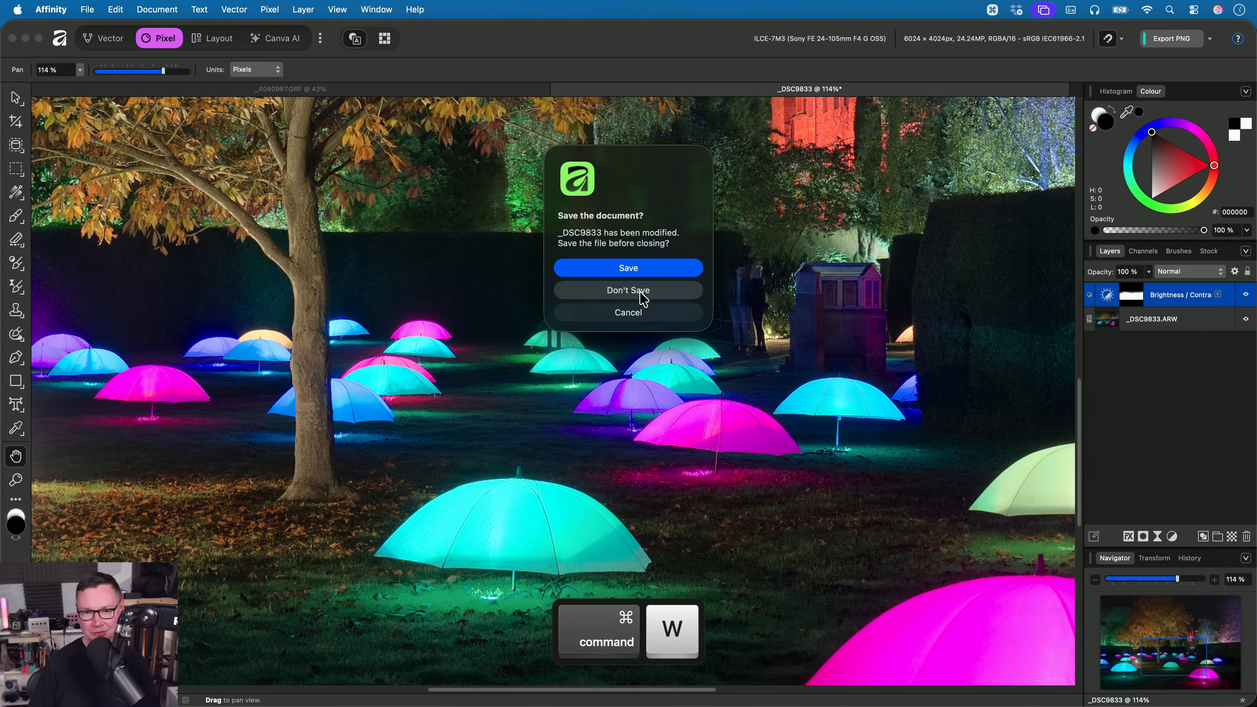
{"action": "left_click", "coordinate": [631, 287]}
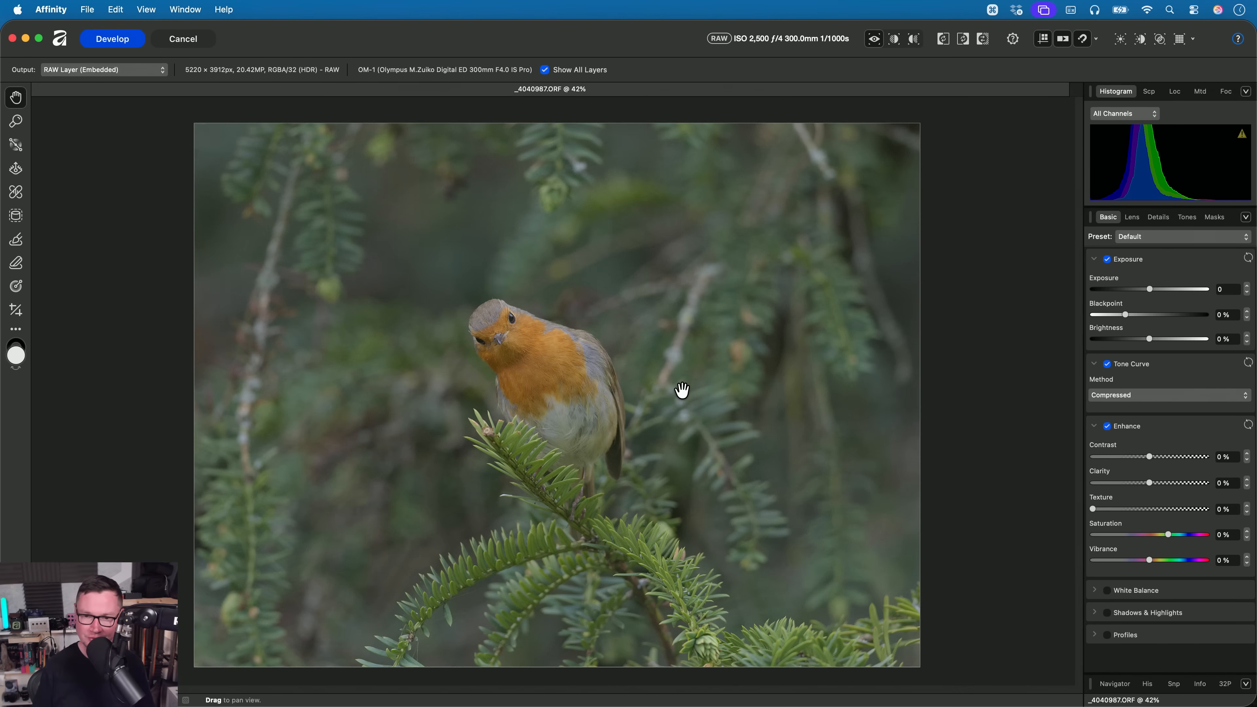
{"action": "left_click", "coordinate": [1213, 218]}
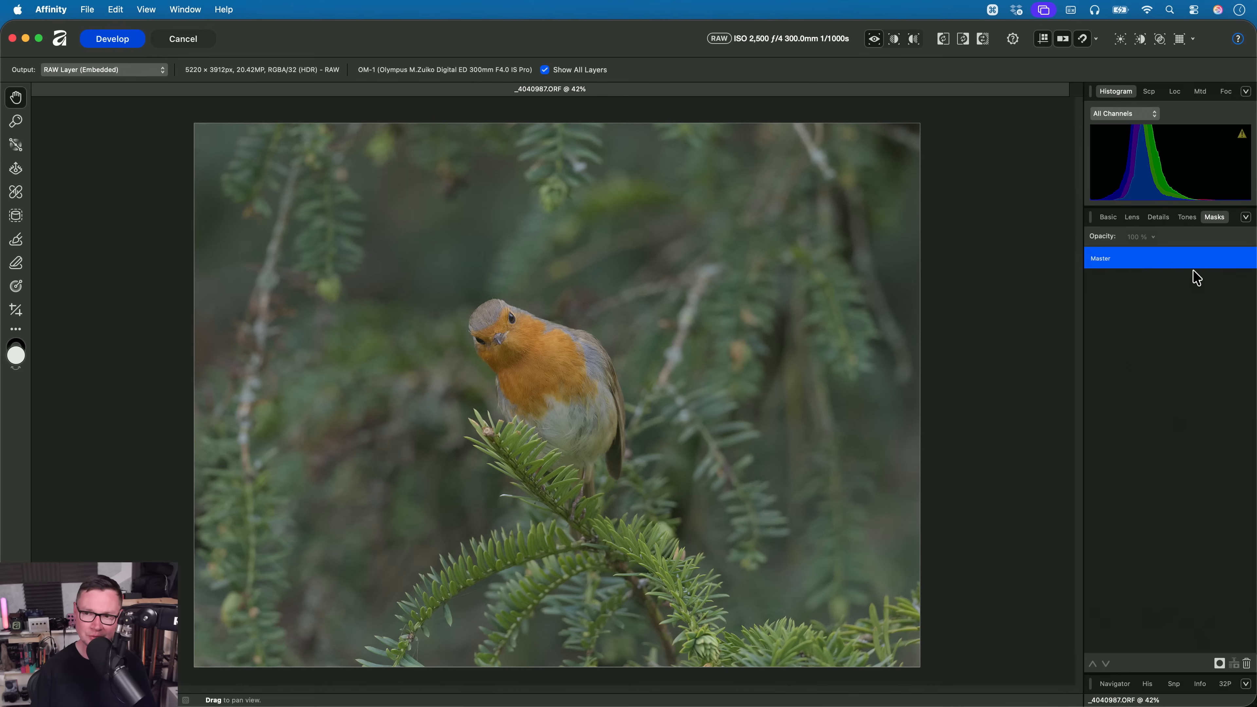
{"action": "left_click", "coordinate": [1219, 664]}
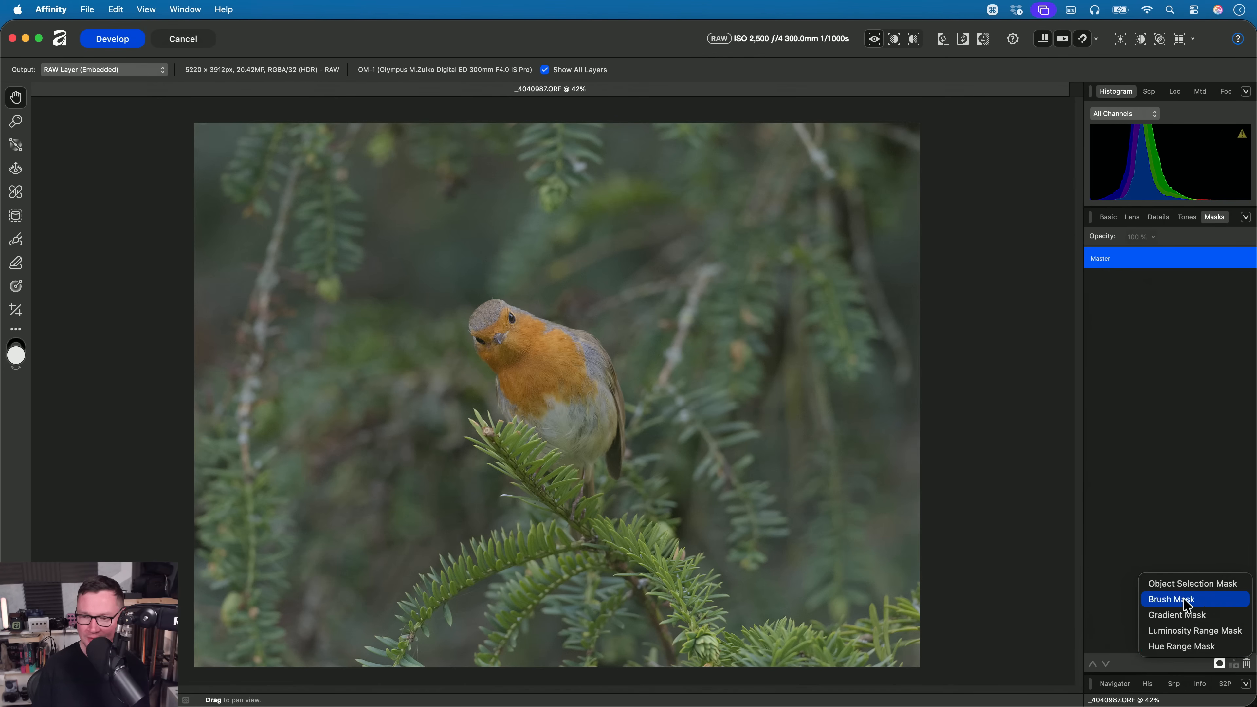
{"action": "left_click", "coordinate": [582, 374]}
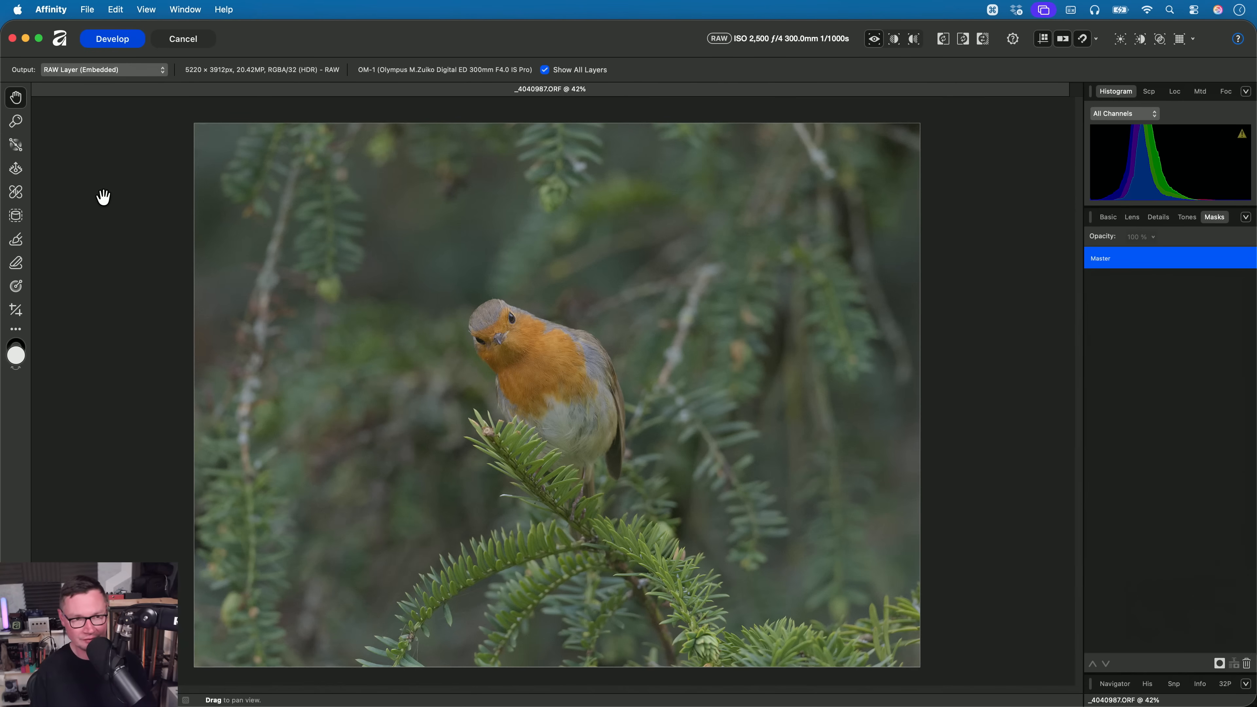
- Mask only the robin's body, without the branch, using component selection with the Object Selection Tool, and return to panning
{"action": "left_click", "coordinate": [20, 223]}
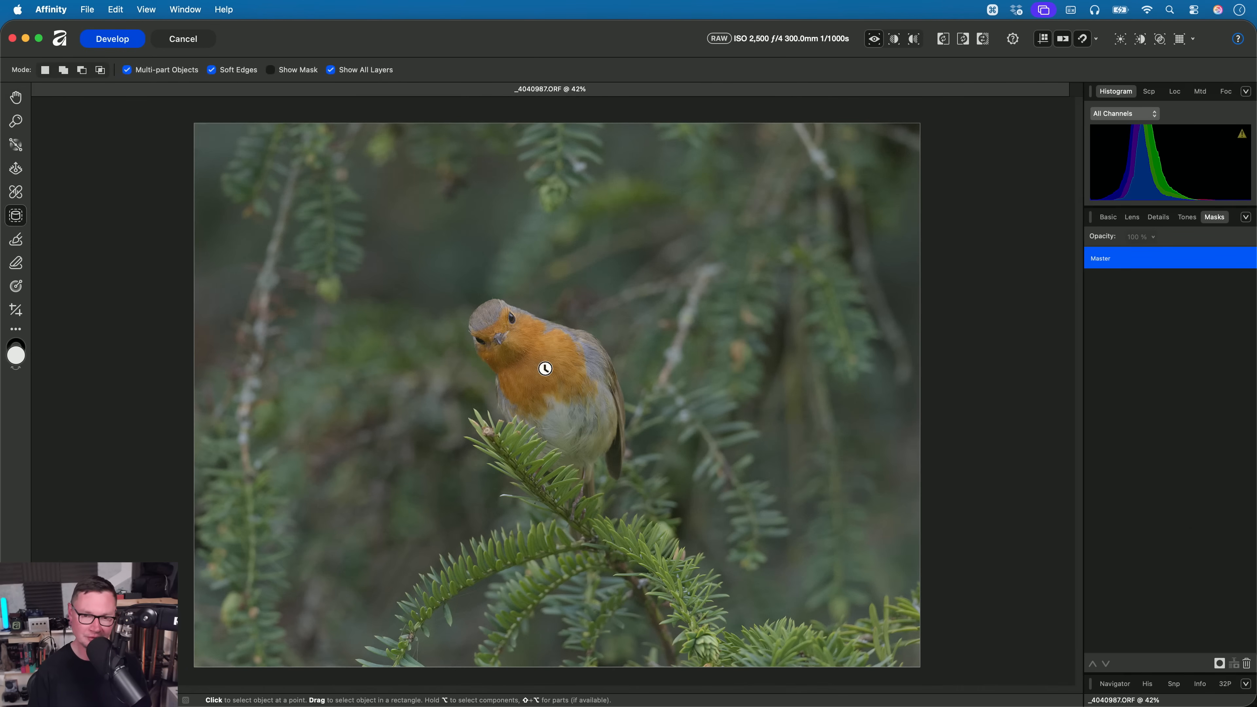
{"action": "scroll", "coordinate": [540, 361], "scroll_direction": "up", "scroll_amount": 1}
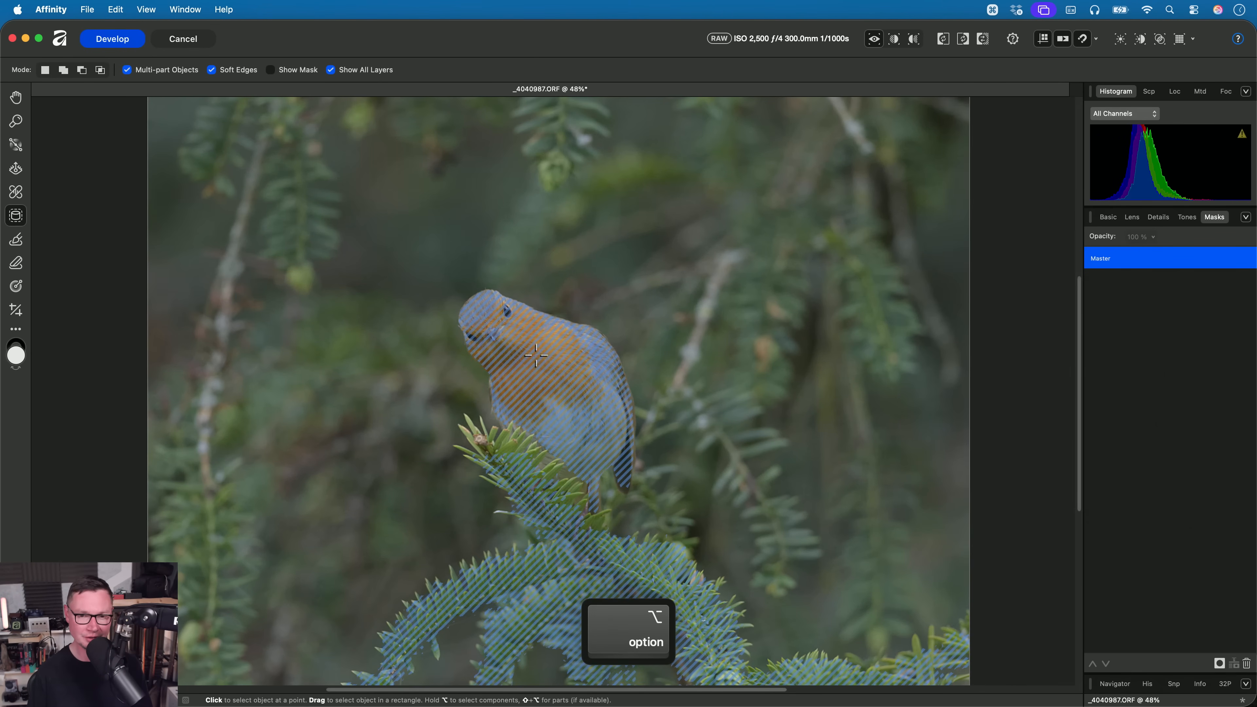
{"action": "scroll", "coordinate": [536, 356], "scroll_direction": "up", "scroll_amount": 1}
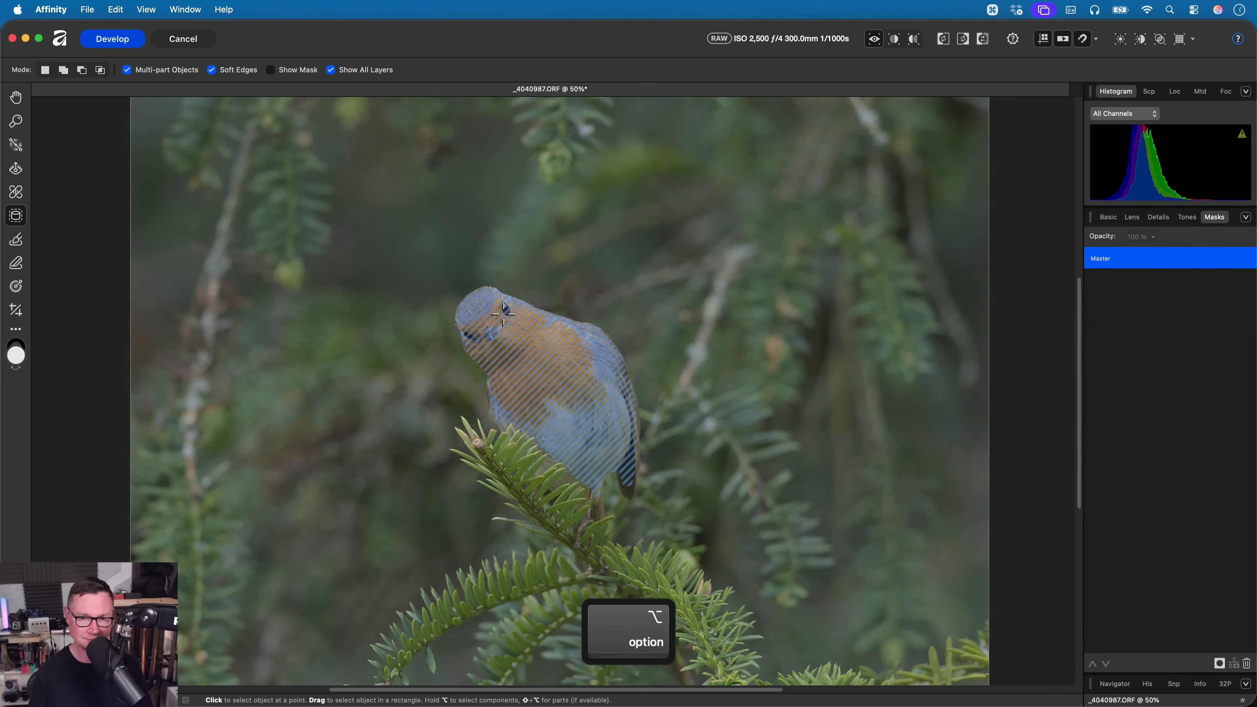
{"action": "left_click", "coordinate": [556, 401]}
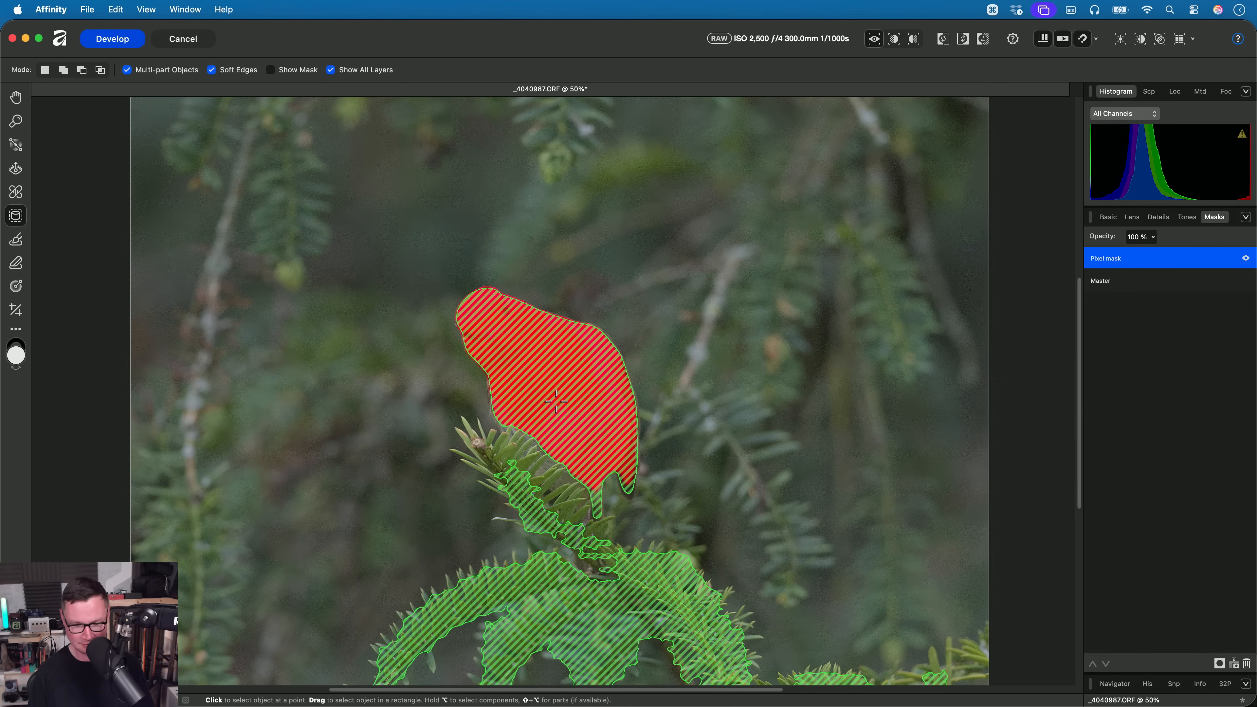
{"action": "key", "text": "h"}
- Set Texture to 99% and Saturation to 25% for the masked robin
{"action": "scroll", "coordinate": [553, 401], "scroll_direction": "up", "scroll_amount": 4}
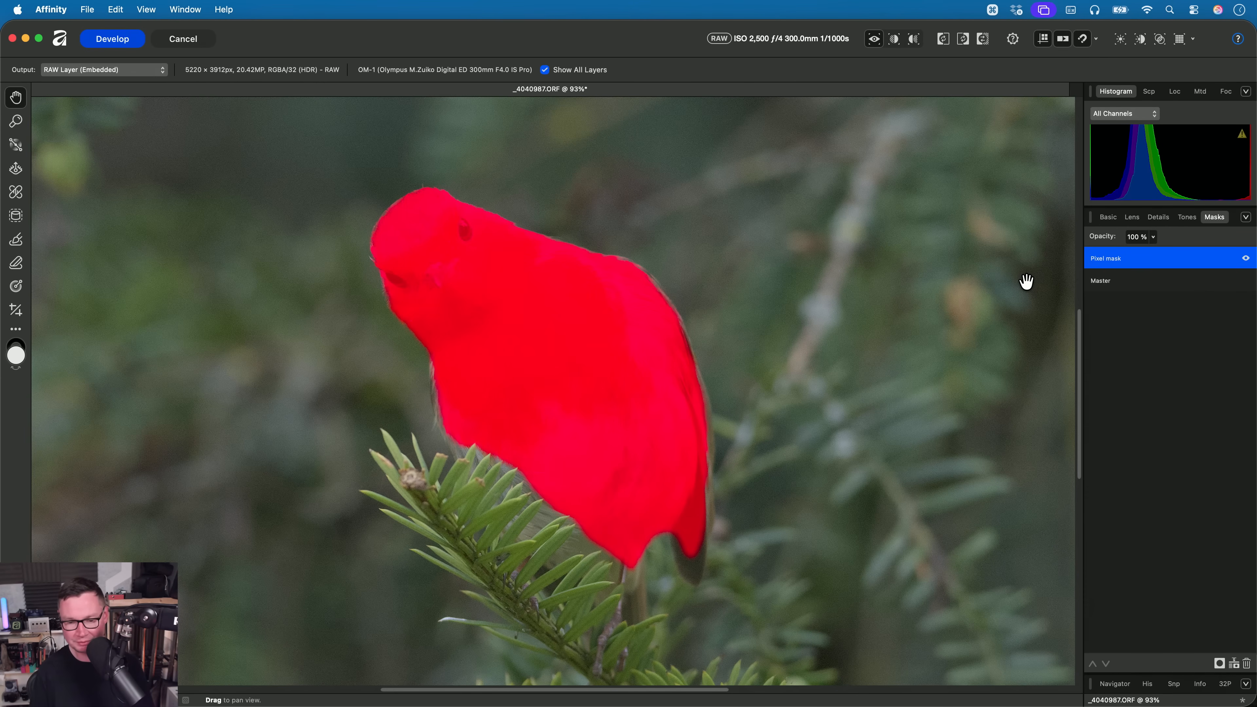
{"action": "left_click", "coordinate": [1108, 218]}
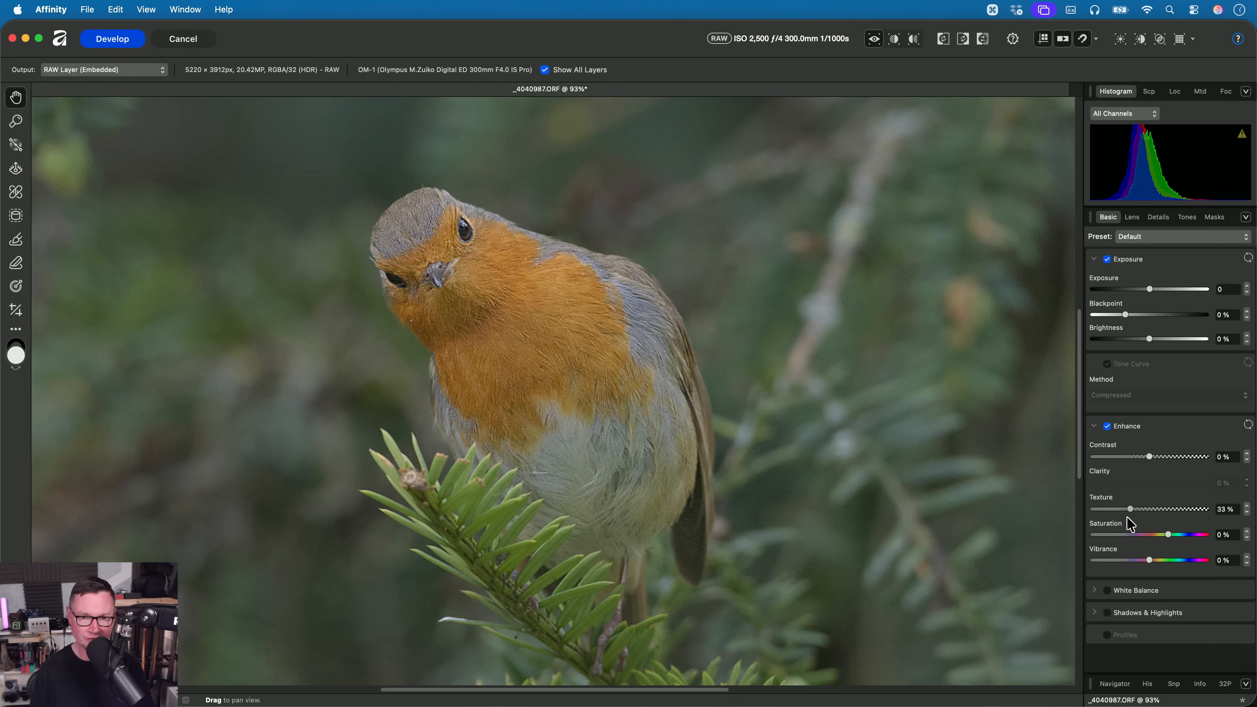
{"action": "left_click_drag", "start_coordinate": [1130, 509], "coordinate": [1188, 541]}
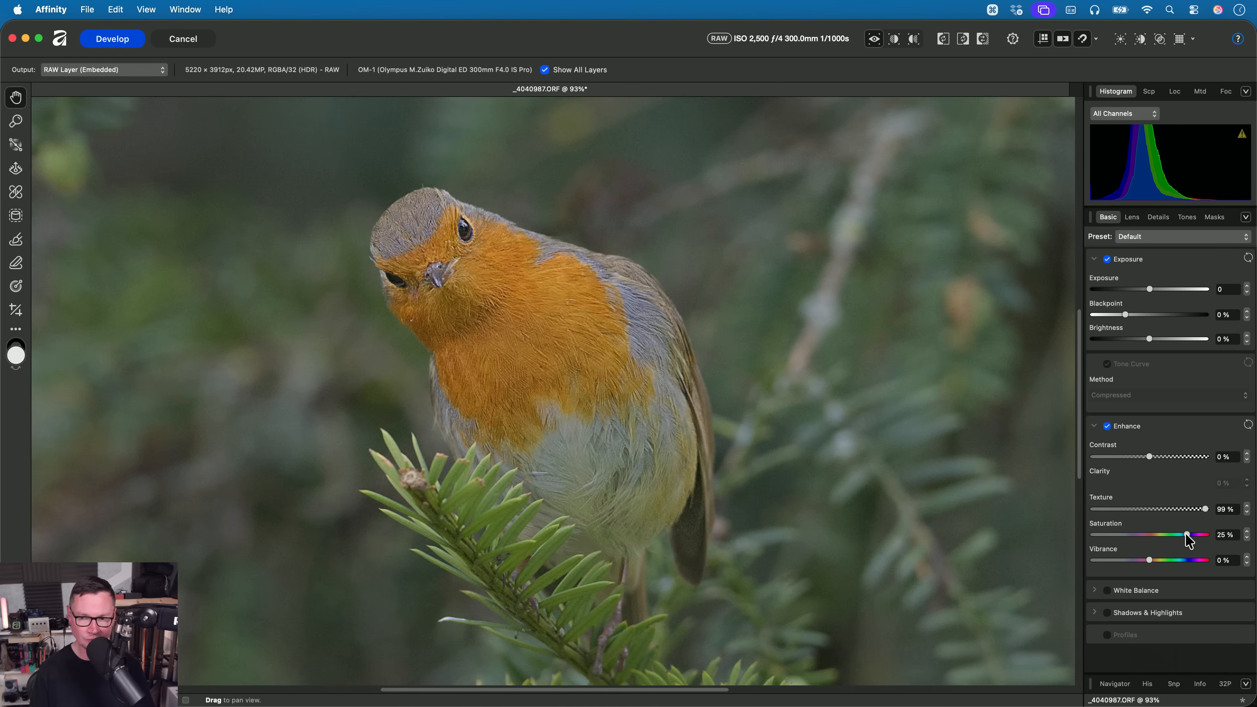
- Shape a Curves S-curve on the masked robin with darker shadows and brighter highlights, and set Contrast to 7%
{"action": "left_click", "coordinate": [1188, 218]}
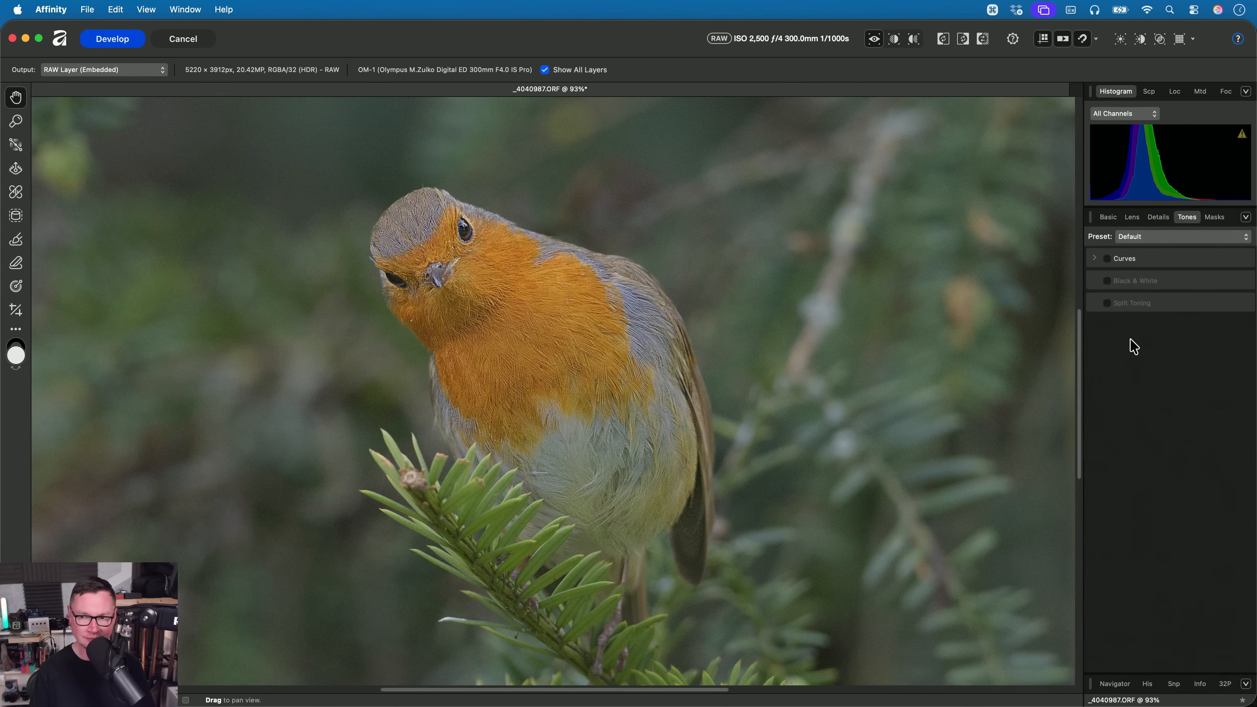
{"action": "left_click", "coordinate": [1124, 262]}
{"action": "left_click_drag", "start_coordinate": [1126, 404], "coordinate": [1114, 416]}
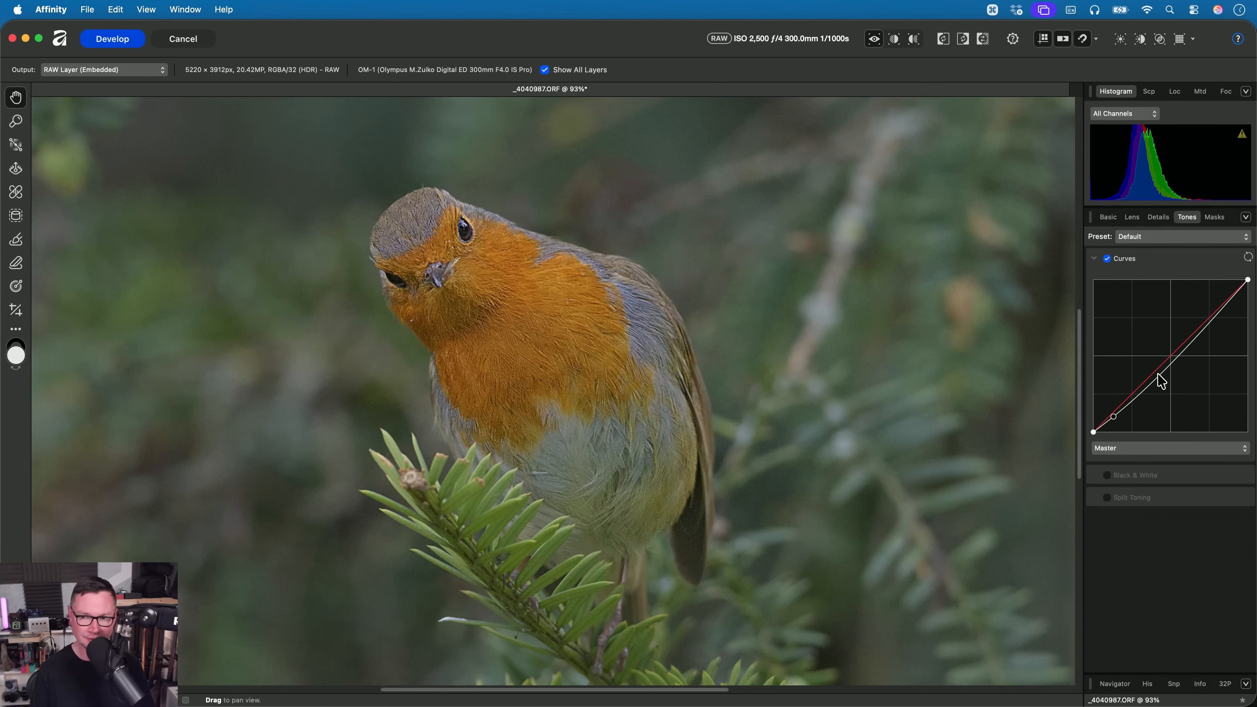
{"action": "left_click_drag", "start_coordinate": [1210, 330], "coordinate": [1205, 300]}
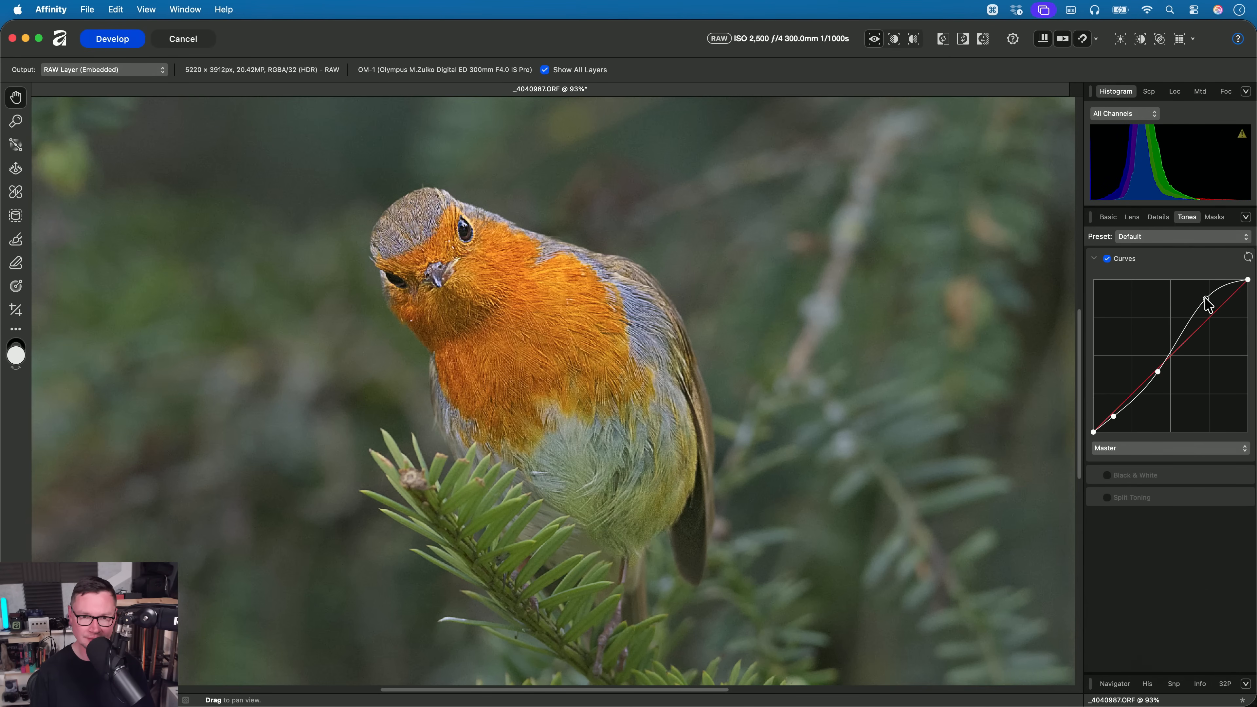
{"action": "left_click", "coordinate": [1108, 218]}
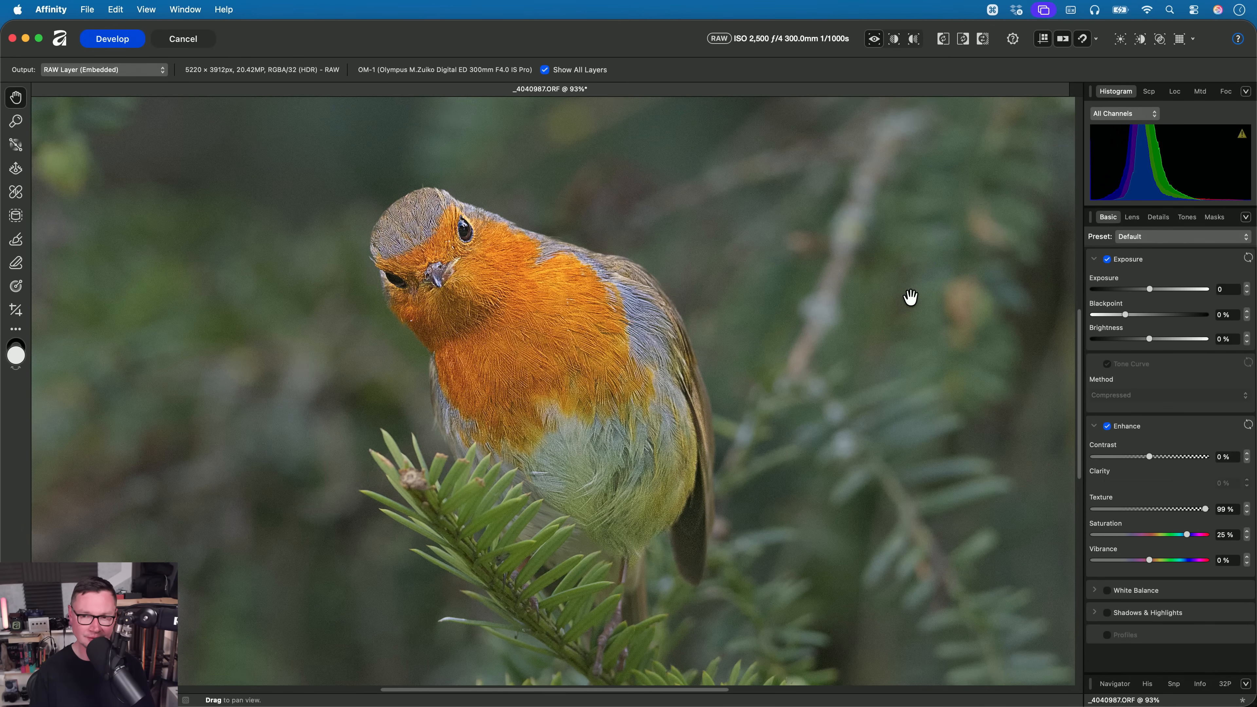
{"action": "left_click_drag", "start_coordinate": [1156, 456], "coordinate": [1158, 457]}
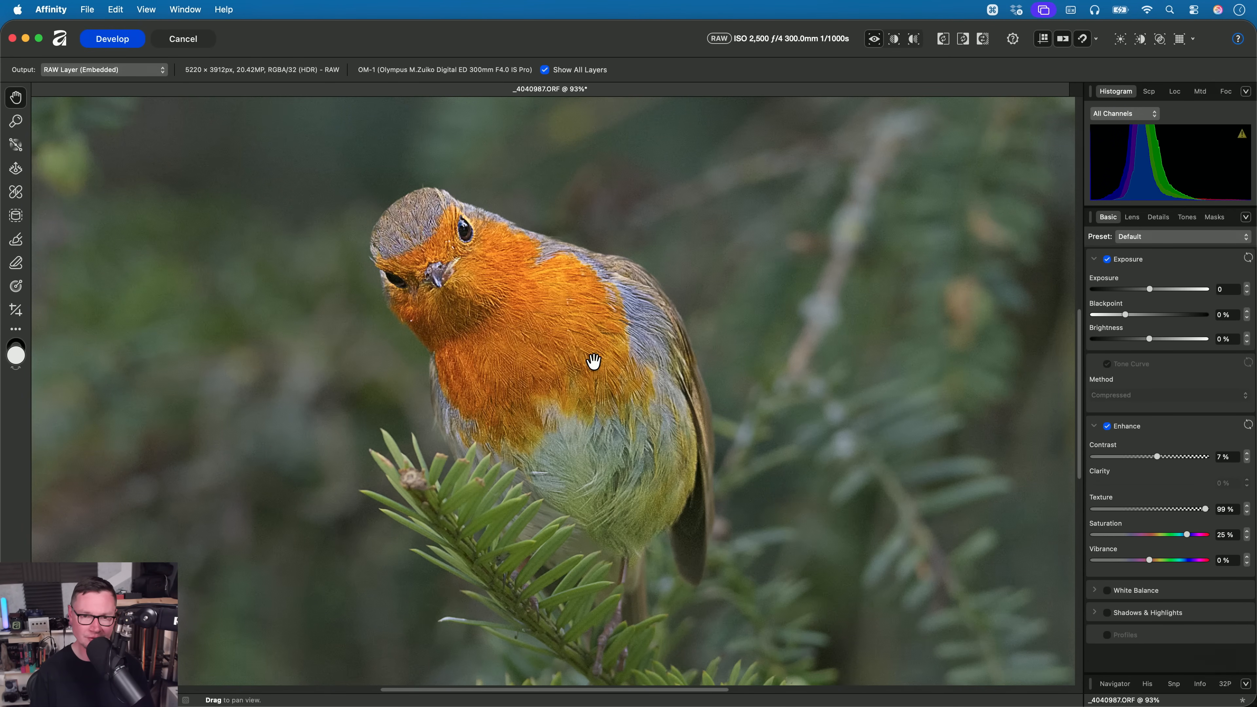
- Examine the robin's feather detail and the grain in the background beside its back, both close up and from further out
{"action": "scroll", "coordinate": [595, 362], "scroll_direction": "down", "scroll_amount": 5}
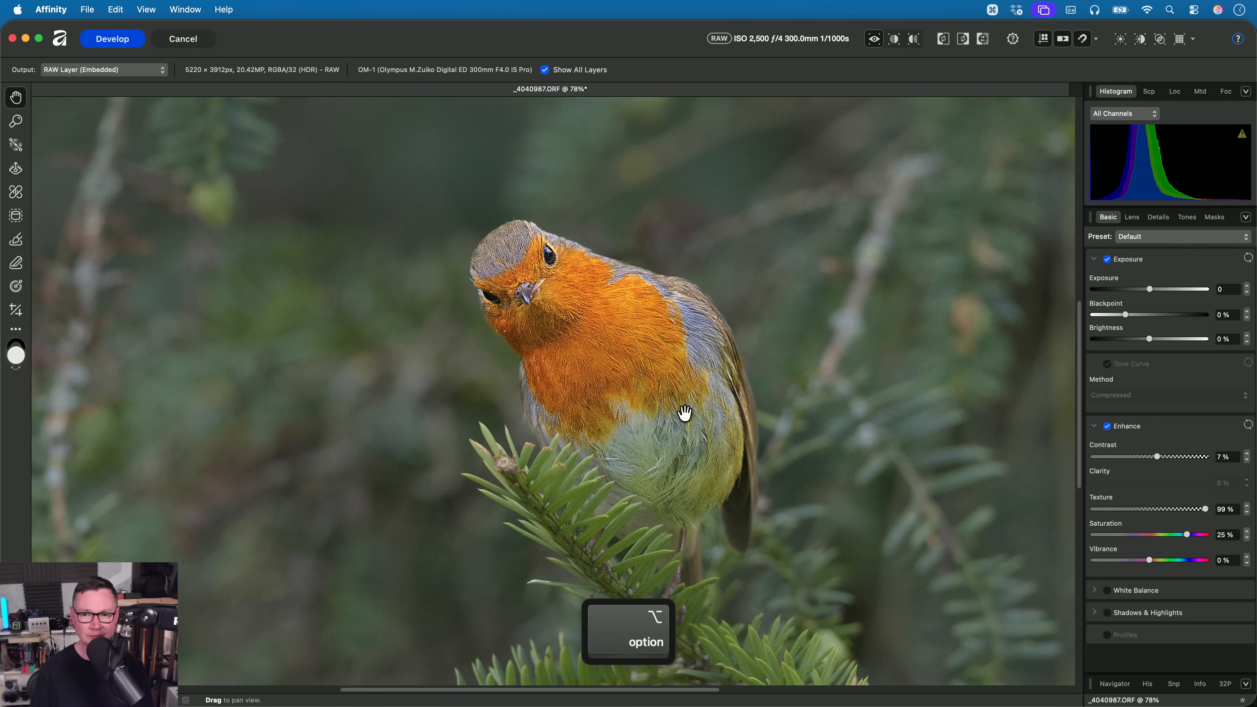
{"action": "left_click_drag", "start_coordinate": [687, 326], "coordinate": [640, 359]}
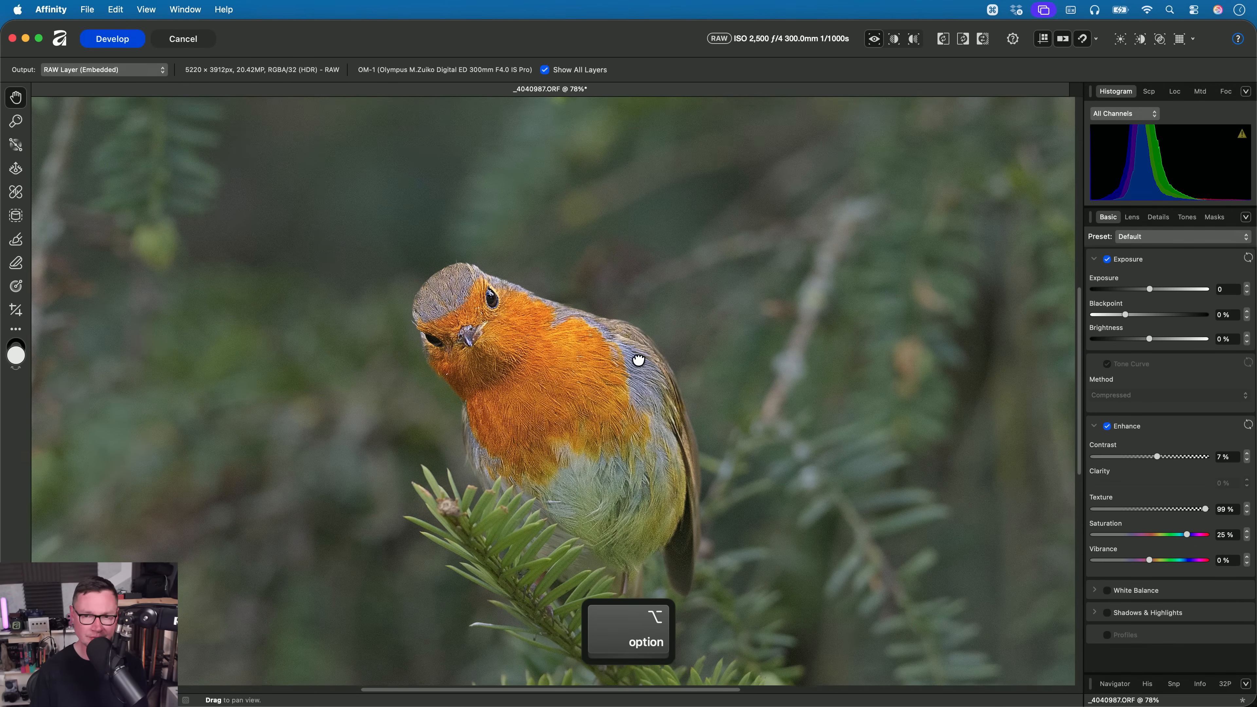
{"action": "scroll", "coordinate": [693, 342], "scroll_direction": "up", "scroll_amount": 5}
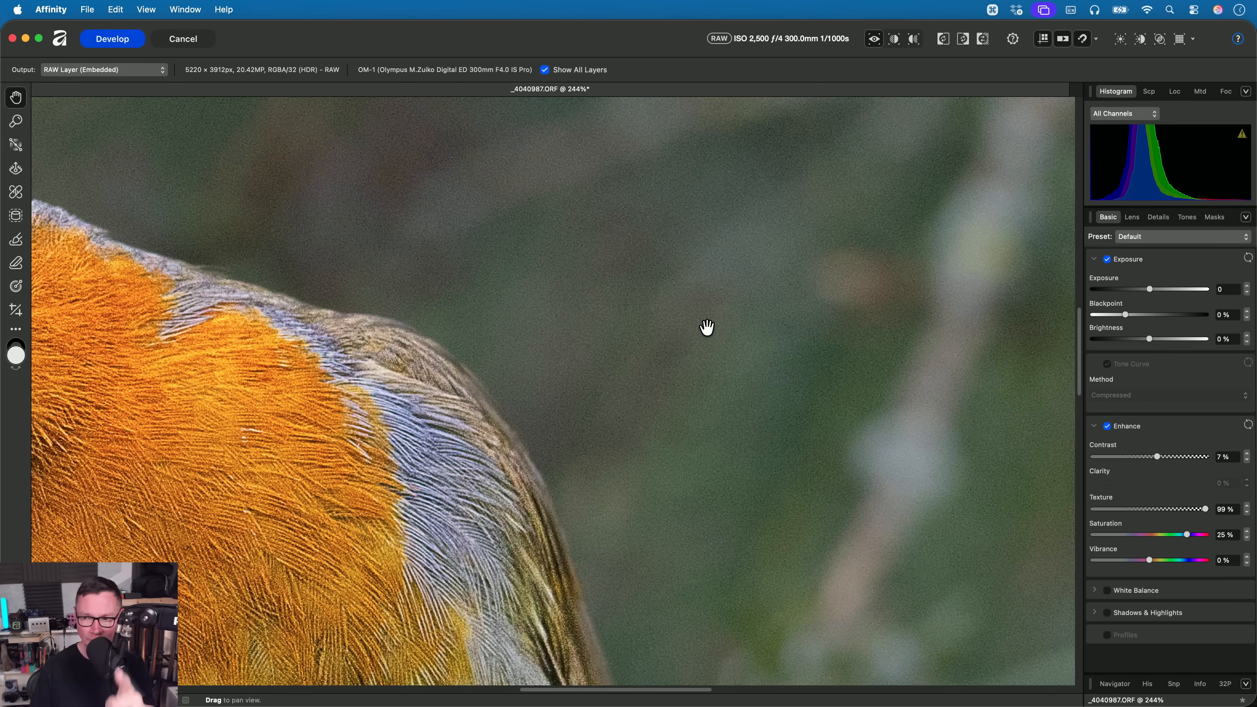
{"action": "scroll", "coordinate": [634, 419], "scroll_direction": "down", "scroll_amount": 3}
{"action": "scroll", "coordinate": [640, 373], "scroll_direction": "down", "scroll_amount": 2}
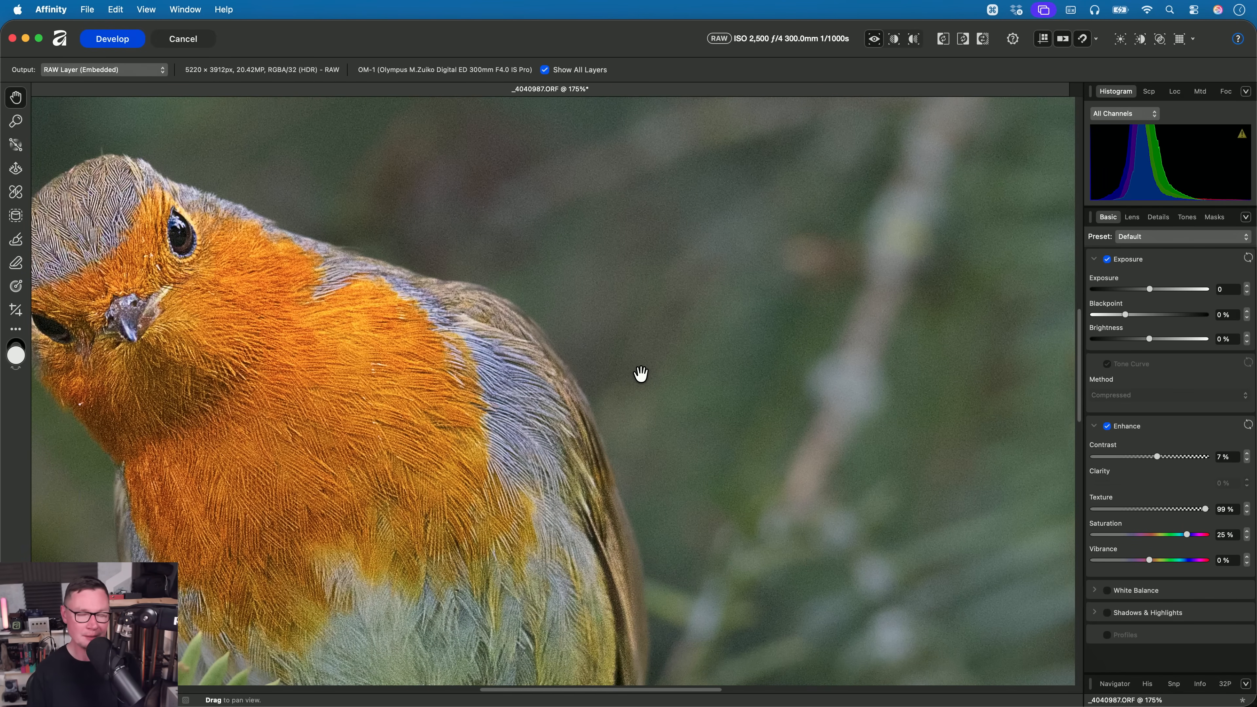
{"action": "scroll", "coordinate": [643, 372], "scroll_direction": "down", "scroll_amount": 3}
{"action": "scroll", "coordinate": [646, 370], "scroll_direction": "down", "scroll_amount": 1}
{"action": "left_click_drag", "start_coordinate": [647, 369], "coordinate": [688, 337]}
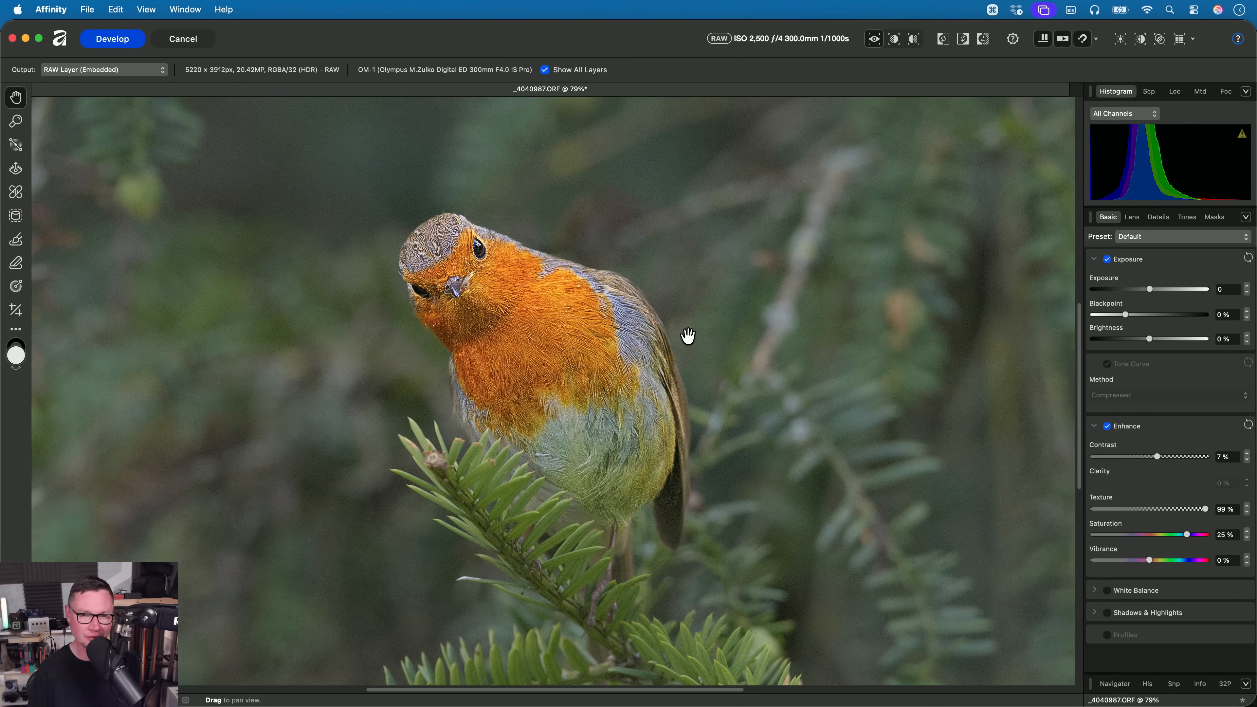
- Select the Master entry and set its Luminance noise reduction to 46%, checking the background beside the robin's back
{"action": "left_click", "coordinate": [1215, 217]}
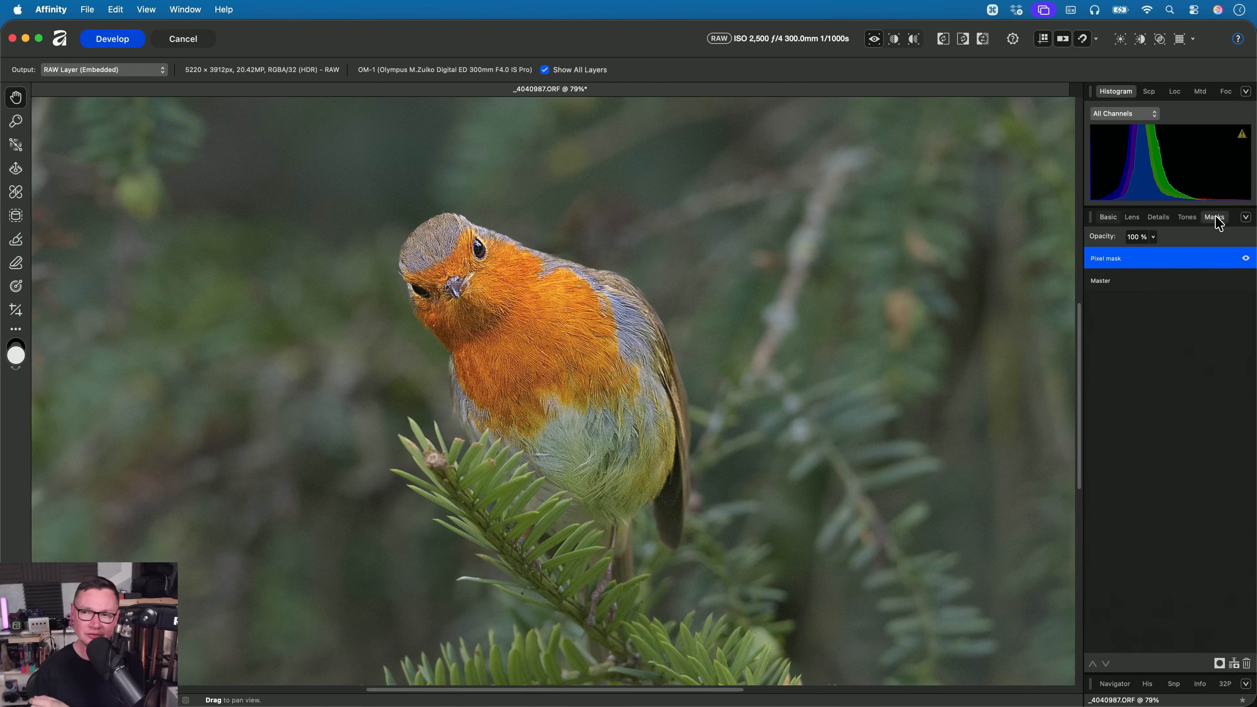
{"action": "left_click", "coordinate": [1124, 282]}
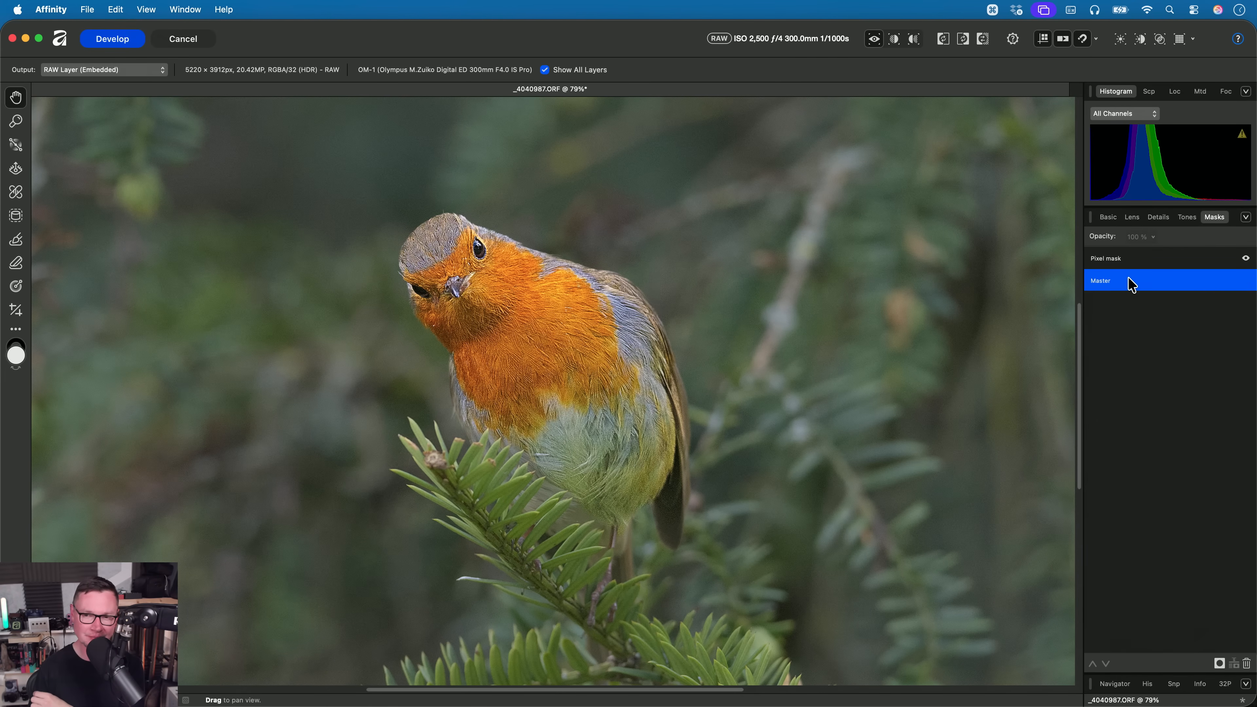
{"action": "left_click", "coordinate": [1159, 218]}
{"action": "scroll", "coordinate": [636, 368], "scroll_direction": "up", "scroll_amount": 1}
{"action": "scroll", "coordinate": [635, 369], "scroll_direction": "up", "scroll_amount": 3}
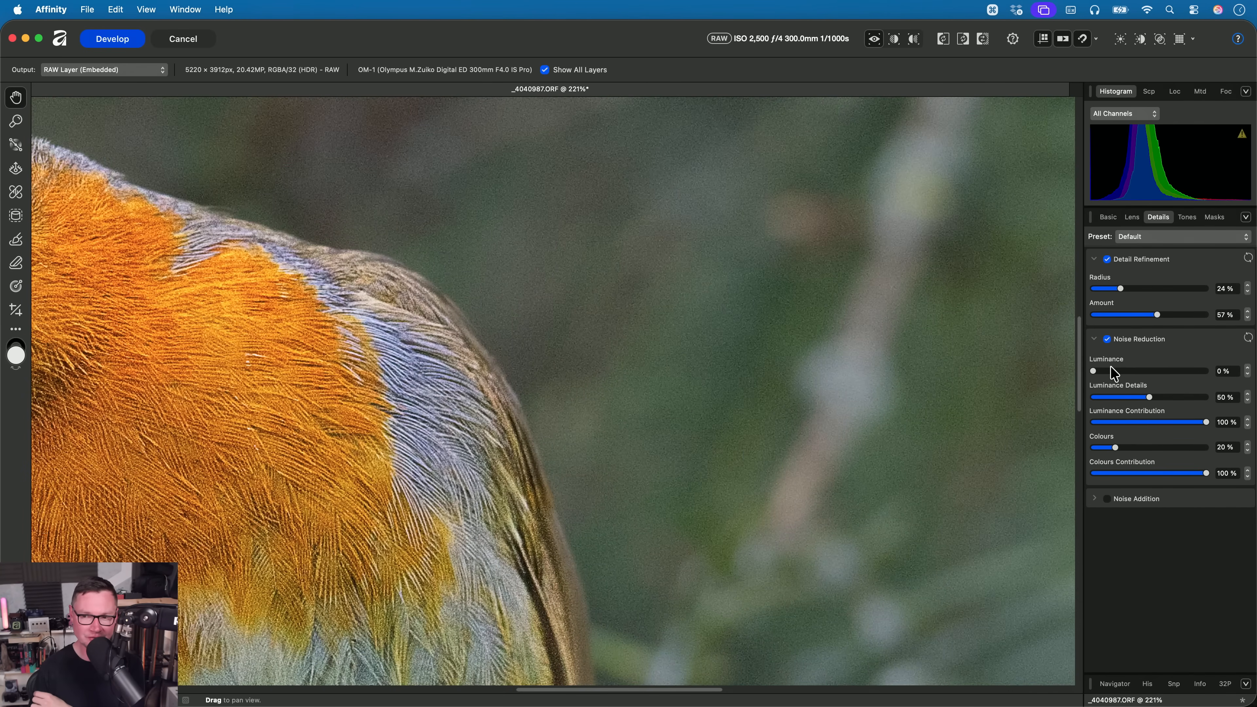
{"action": "left_click_drag", "start_coordinate": [1103, 372], "coordinate": [1144, 371]}
{"action": "scroll", "coordinate": [558, 435], "scroll_direction": "down", "scroll_amount": 4}
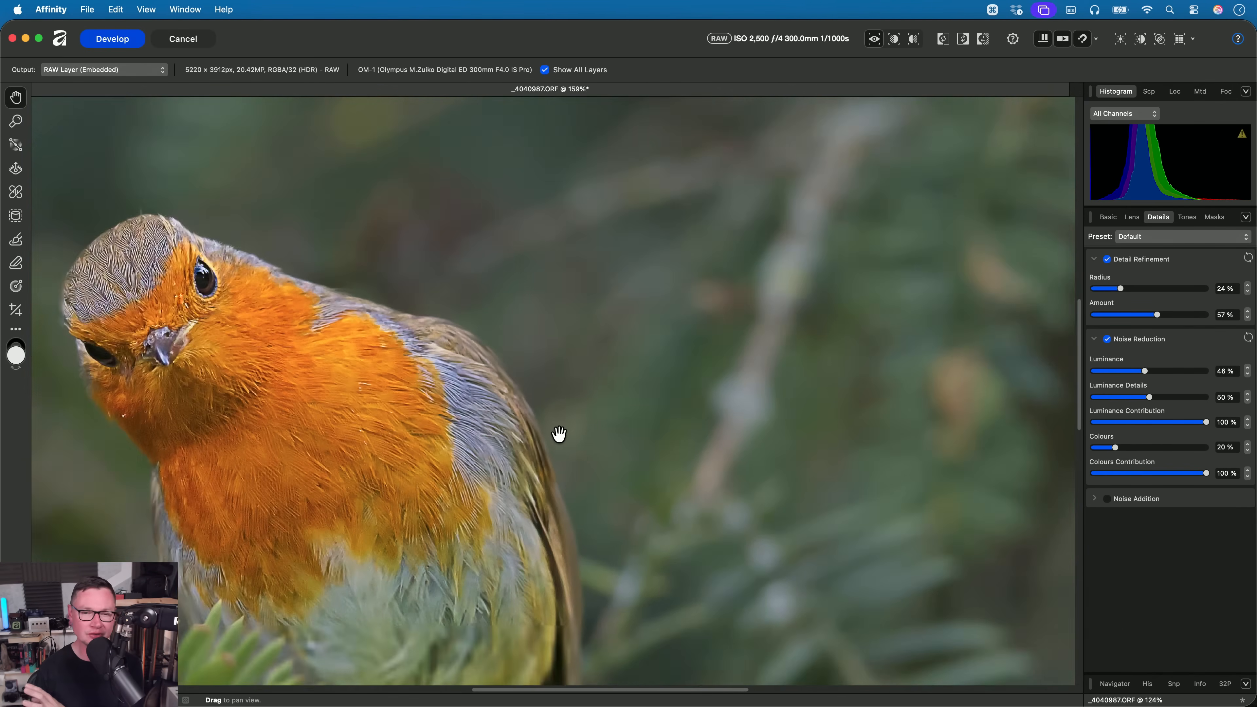
{"action": "scroll", "coordinate": [600, 402], "scroll_direction": "down", "scroll_amount": 1}
- Change the Master tone curve method to Natural and check the robin up close
{"action": "left_click", "coordinate": [1212, 220]}
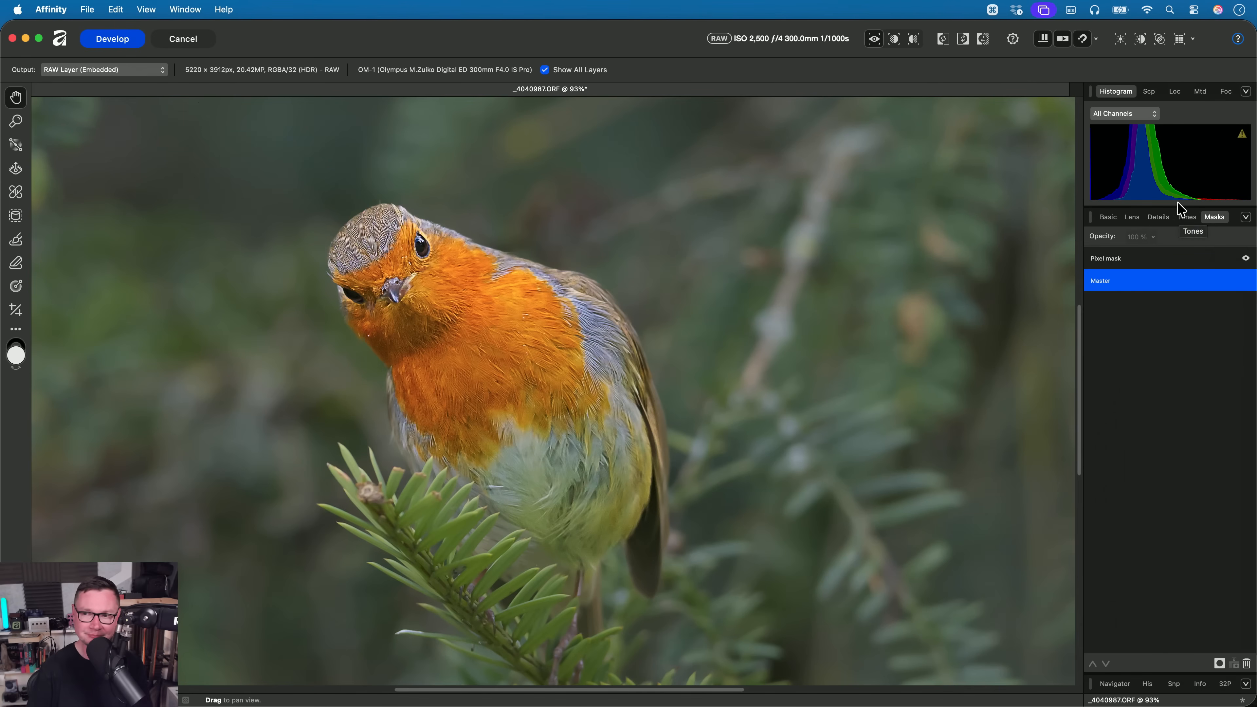
{"action": "left_click", "coordinate": [1108, 217]}
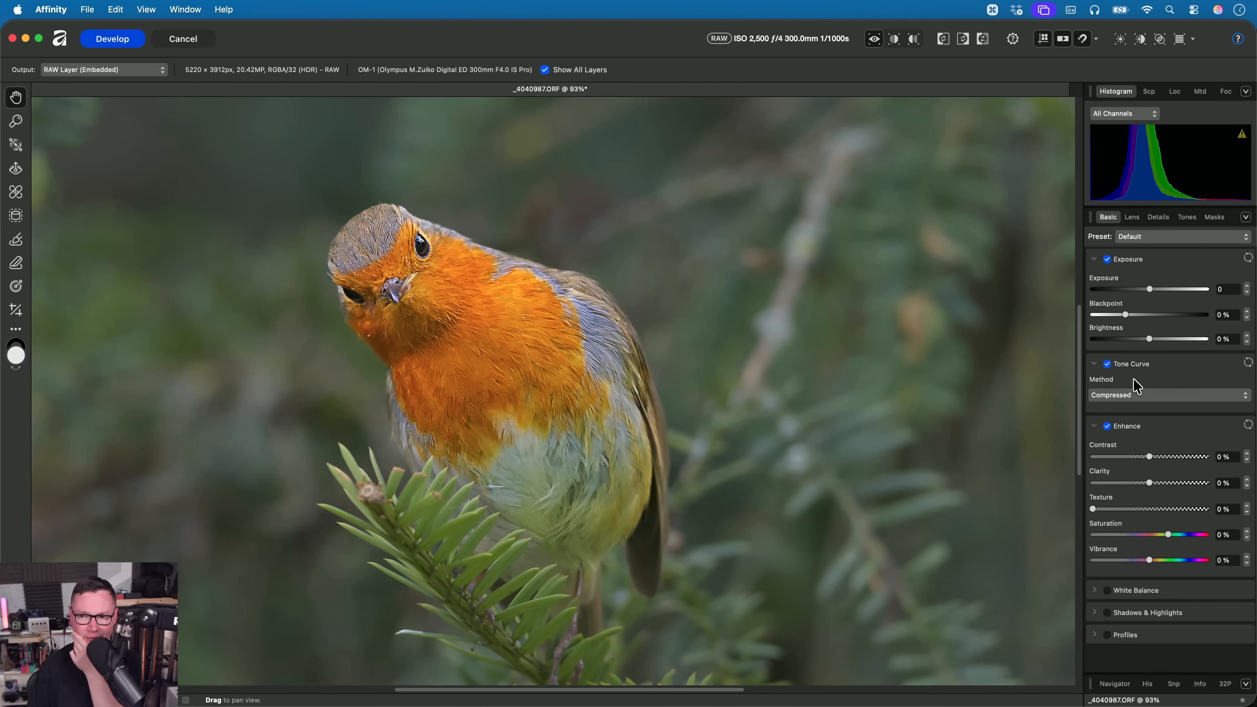
{"action": "left_click", "coordinate": [1137, 395]}
{"action": "left_click", "coordinate": [1149, 415]}
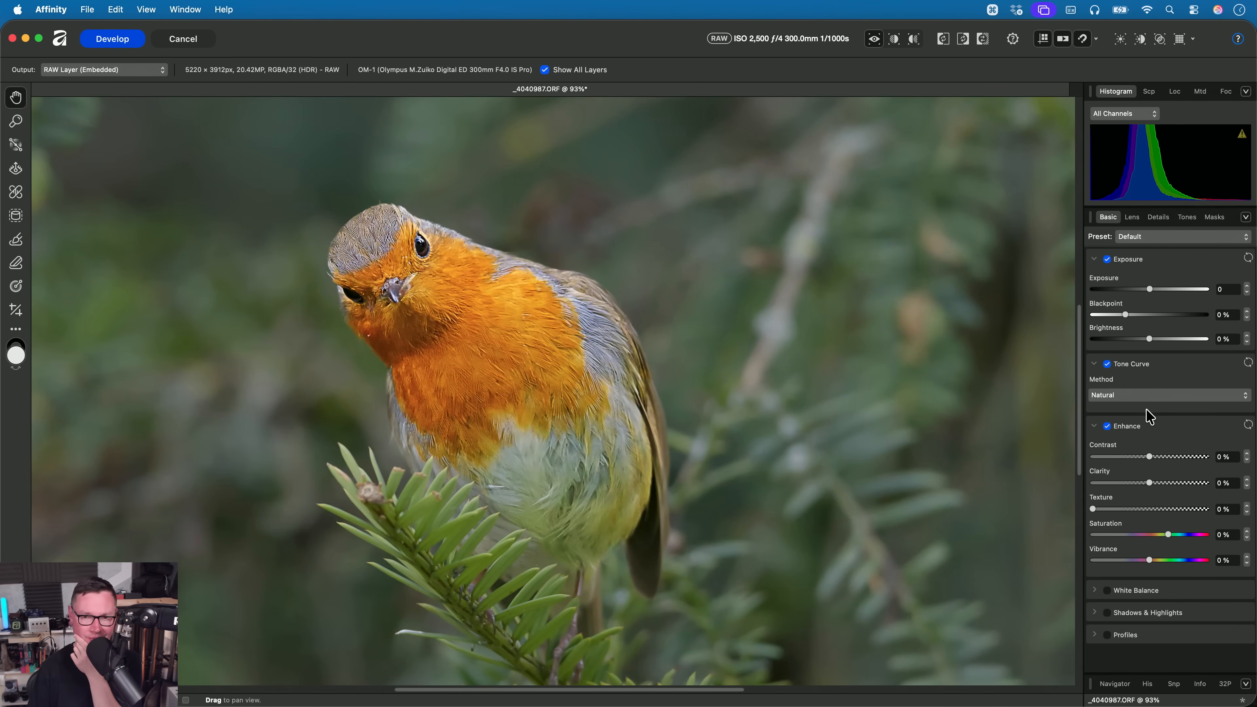
{"action": "left_click_drag", "start_coordinate": [580, 344], "coordinate": [647, 355]}
{"action": "scroll", "coordinate": [580, 328], "scroll_direction": "up", "scroll_amount": 3}
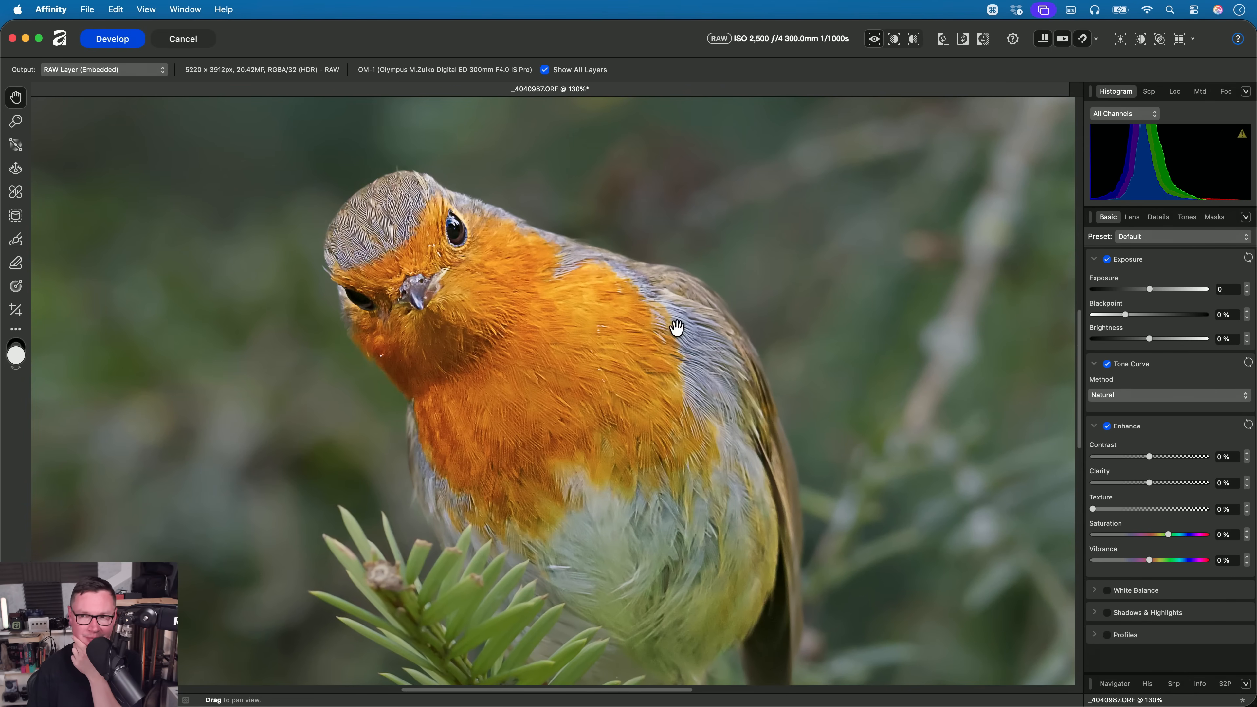
- Set the robin Pixel mask's Contrast to 21% and check the bird against the whole photo
{"action": "left_click", "coordinate": [1214, 216]}
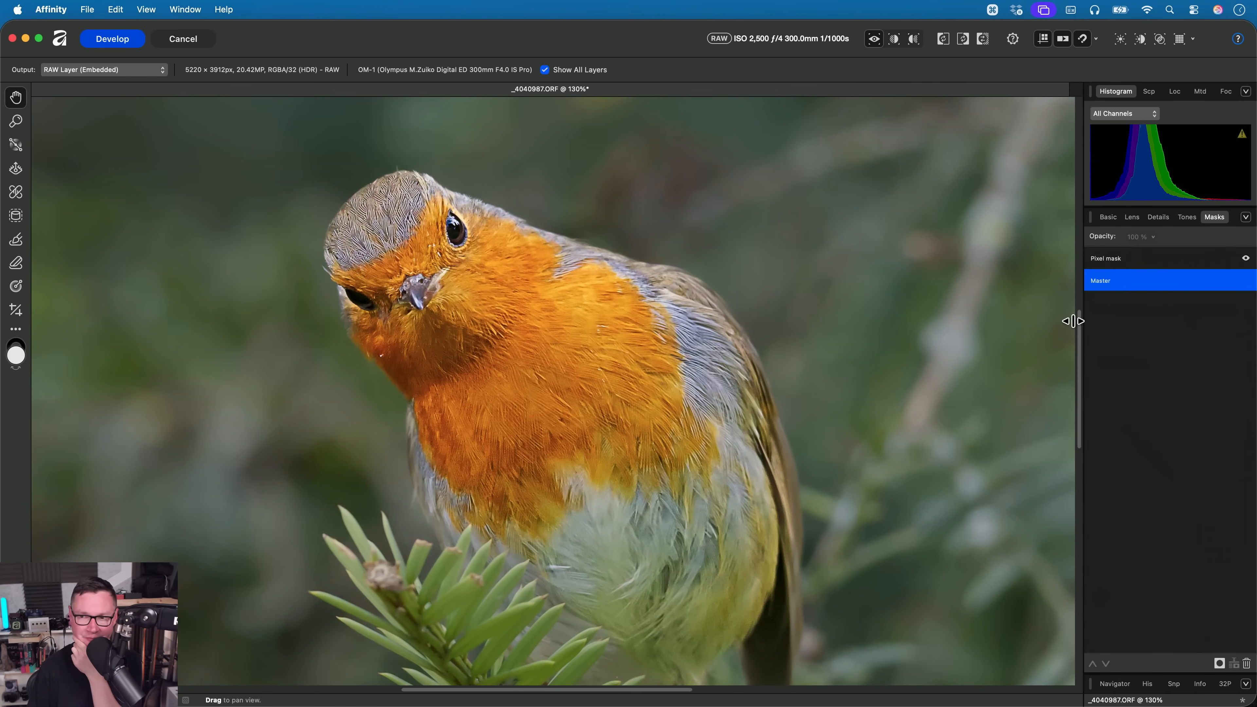
{"action": "left_click", "coordinate": [1145, 259]}
{"action": "left_click", "coordinate": [1117, 217]}
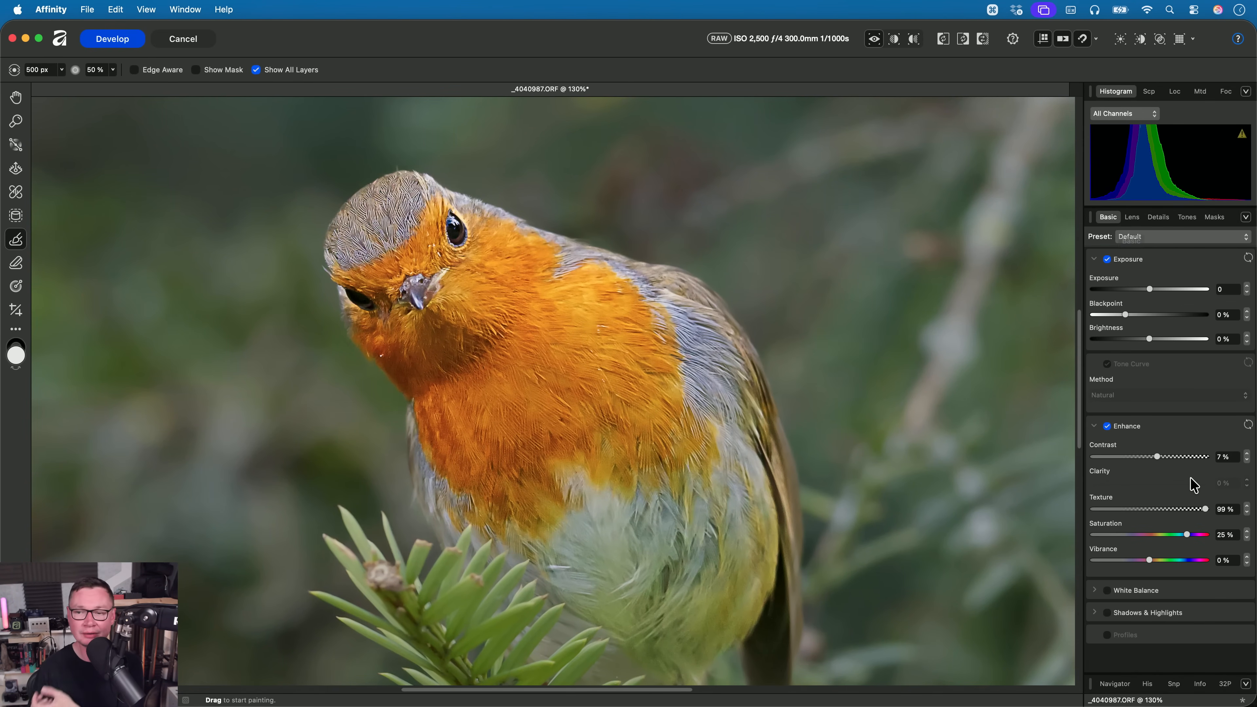
{"action": "mouse_move", "coordinate": [1164, 457]}
{"action": "left_mouse_down"}
{"action": "mouse_move", "coordinate": [1115, 470]}
{"action": "mouse_move", "coordinate": [1179, 467]}
{"action": "left_mouse_up"}
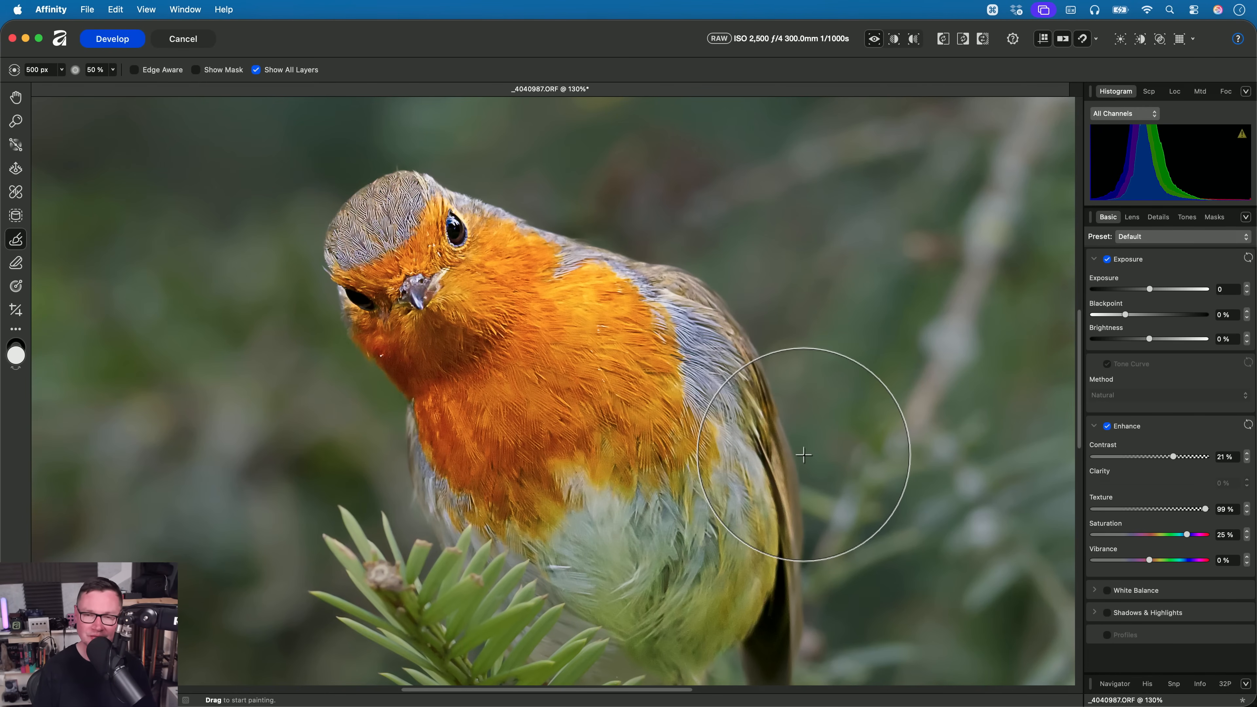
{"action": "key", "text": "h"}
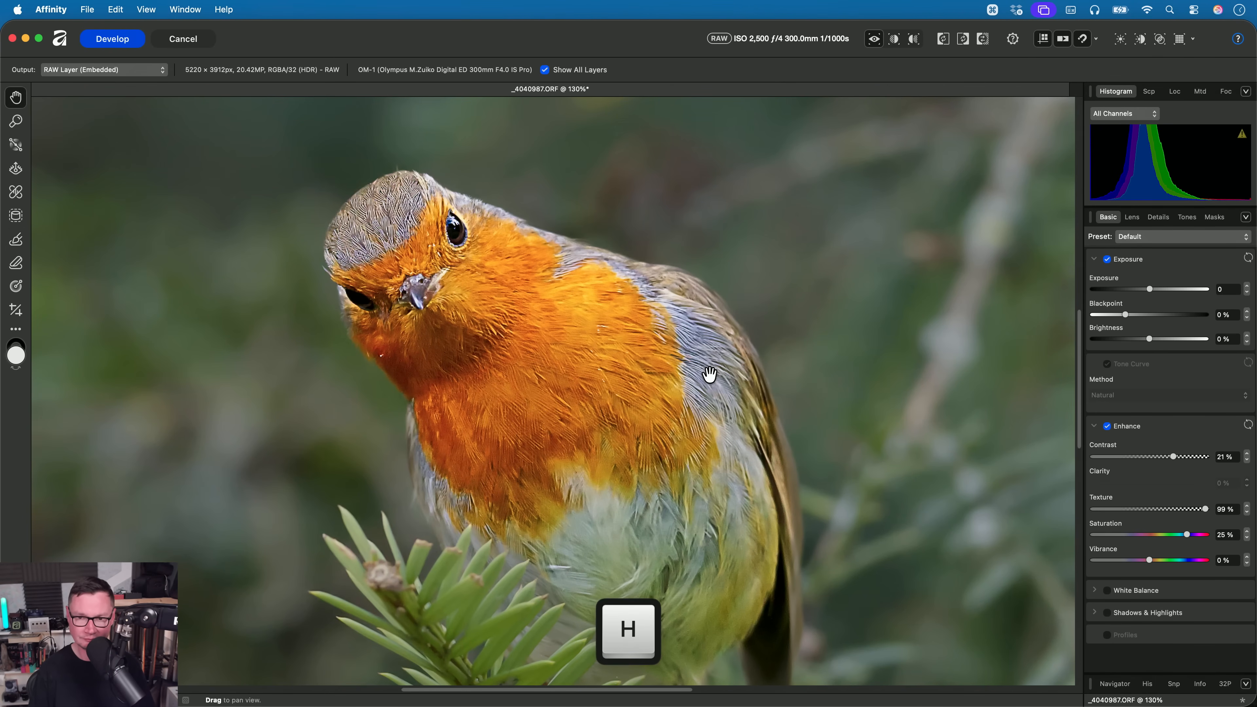
{"action": "scroll", "coordinate": [703, 347], "scroll_direction": "down", "scroll_amount": 3}
{"action": "scroll", "coordinate": [700, 340], "scroll_direction": "down", "scroll_amount": 3}
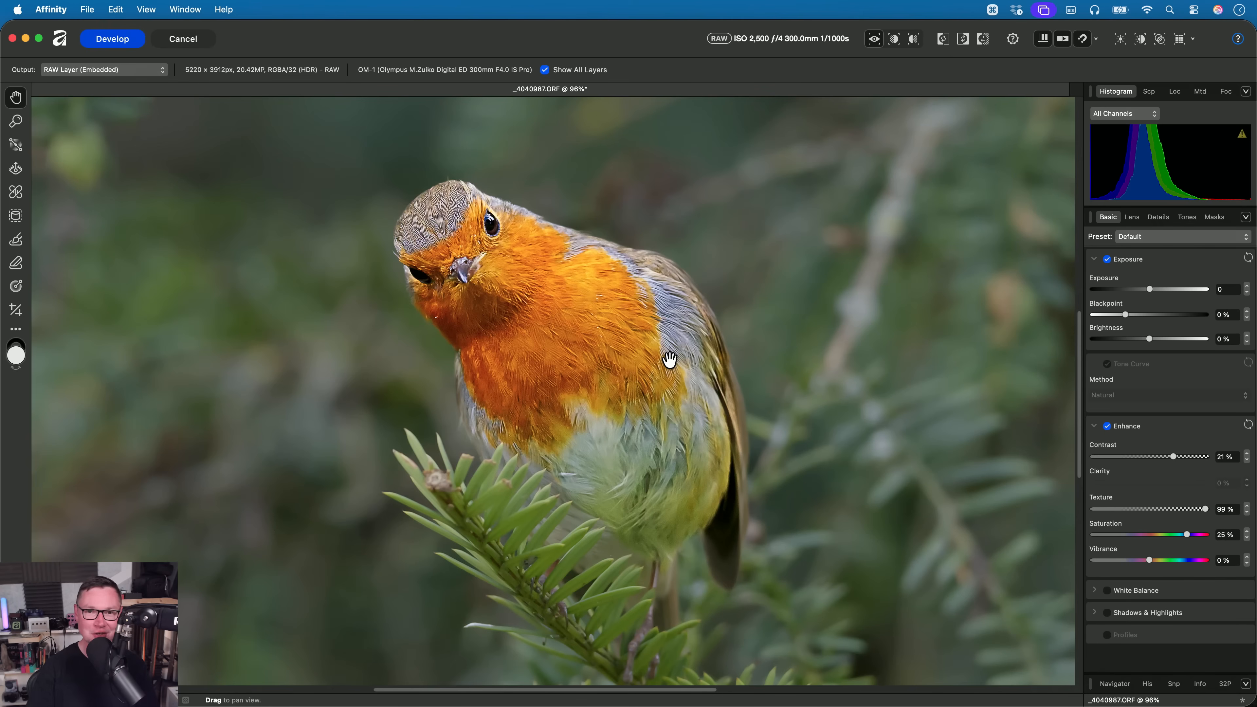
{"action": "scroll", "coordinate": [658, 369], "scroll_direction": "down", "scroll_amount": 5, "text": "alt"}
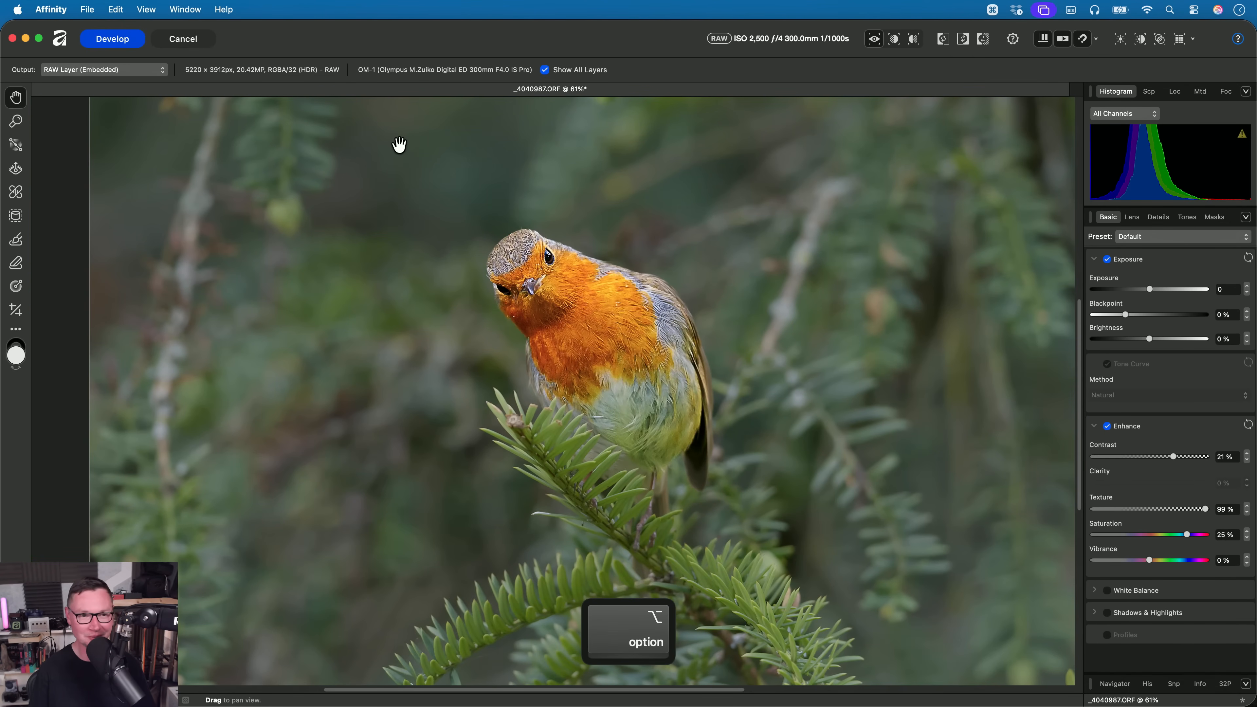
{"action": "scroll", "coordinate": [616, 387], "scroll_direction": "up", "scroll_amount": 2}
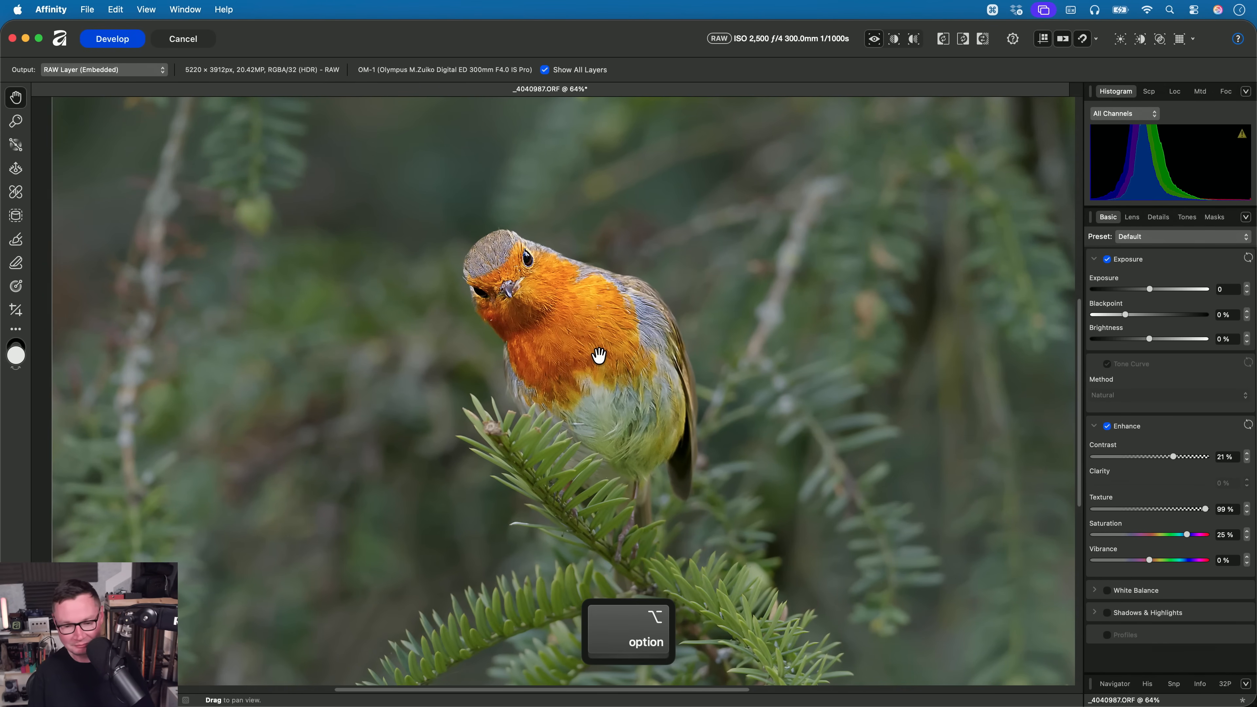
- Cancel the robin's development without applying it, and open _DSC1600.ARW from the 08. RAW Masks folder in Finder
{"action": "left_click", "coordinate": [179, 39]}
{"action": "left_click", "coordinate": [669, 278]}
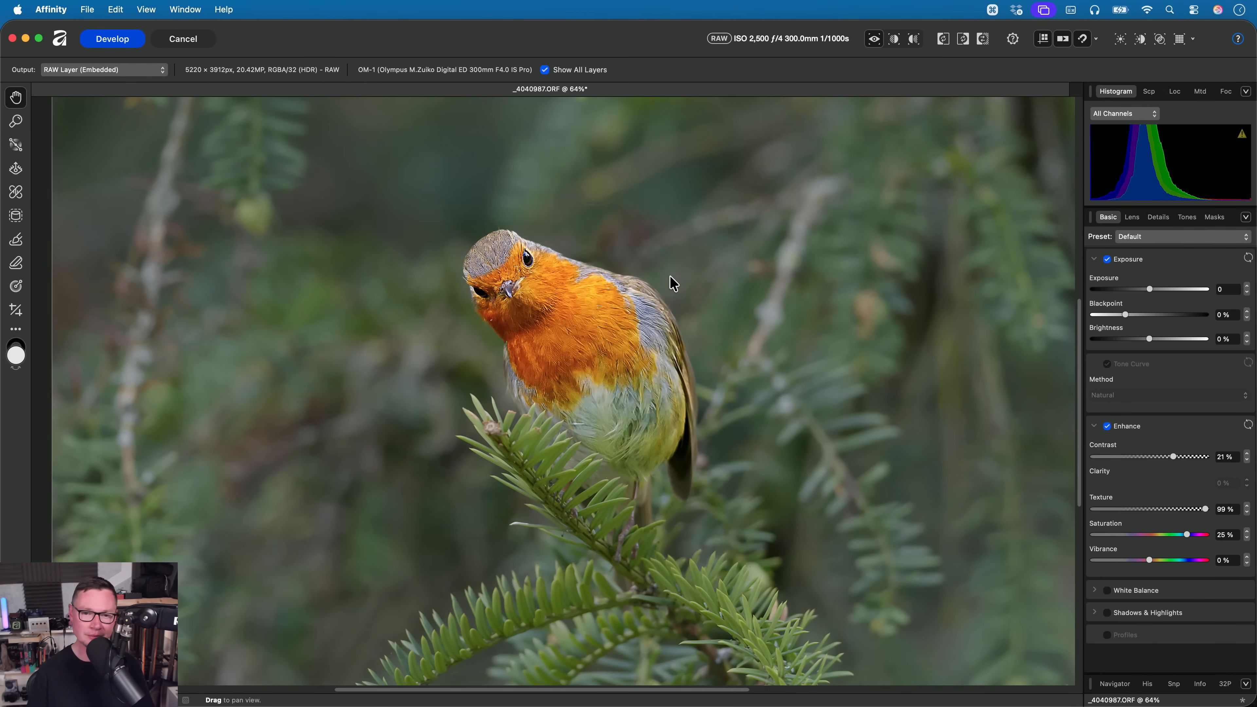
{"action": "key", "text": "super+Tab"}
{"action": "key", "text": "Left"}
{"action": "key", "text": "Down"}
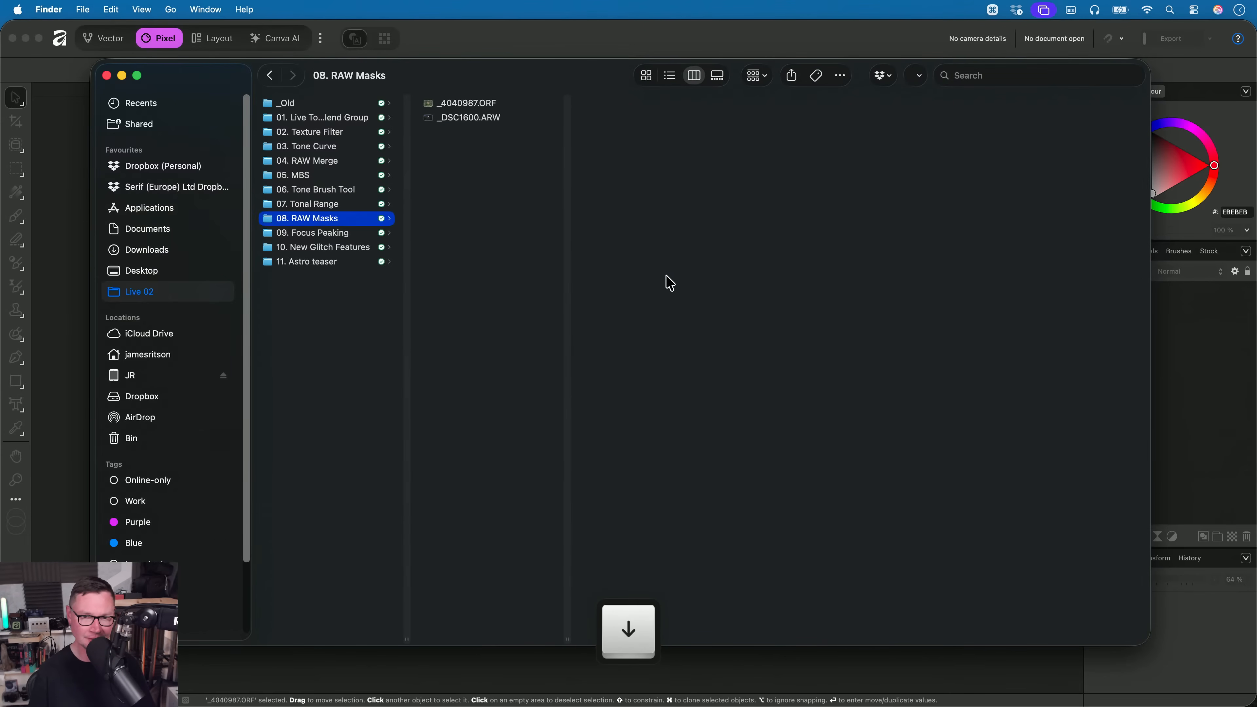
{"action": "key", "text": "Right"}
{"action": "key", "text": "Down"}
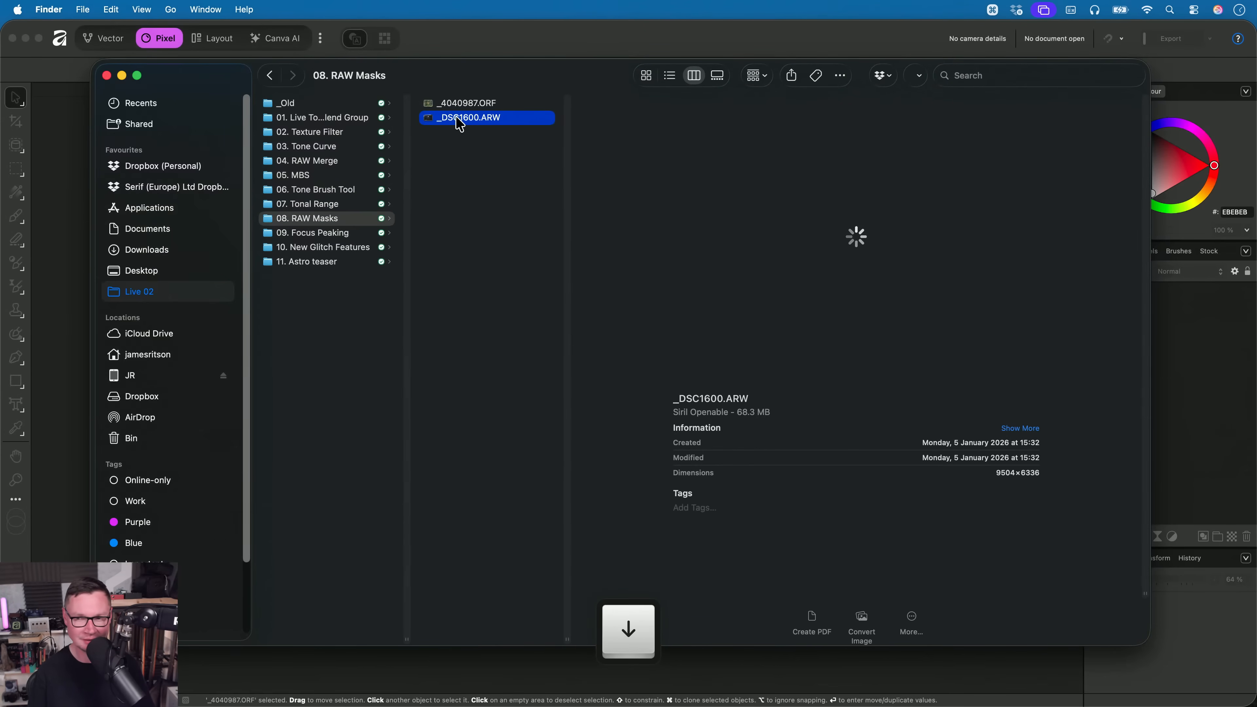
{"action": "key", "text": "super+Tab"}
{"action": "left_click_drag", "start_coordinate": [457, 124], "coordinate": [596, 314]}
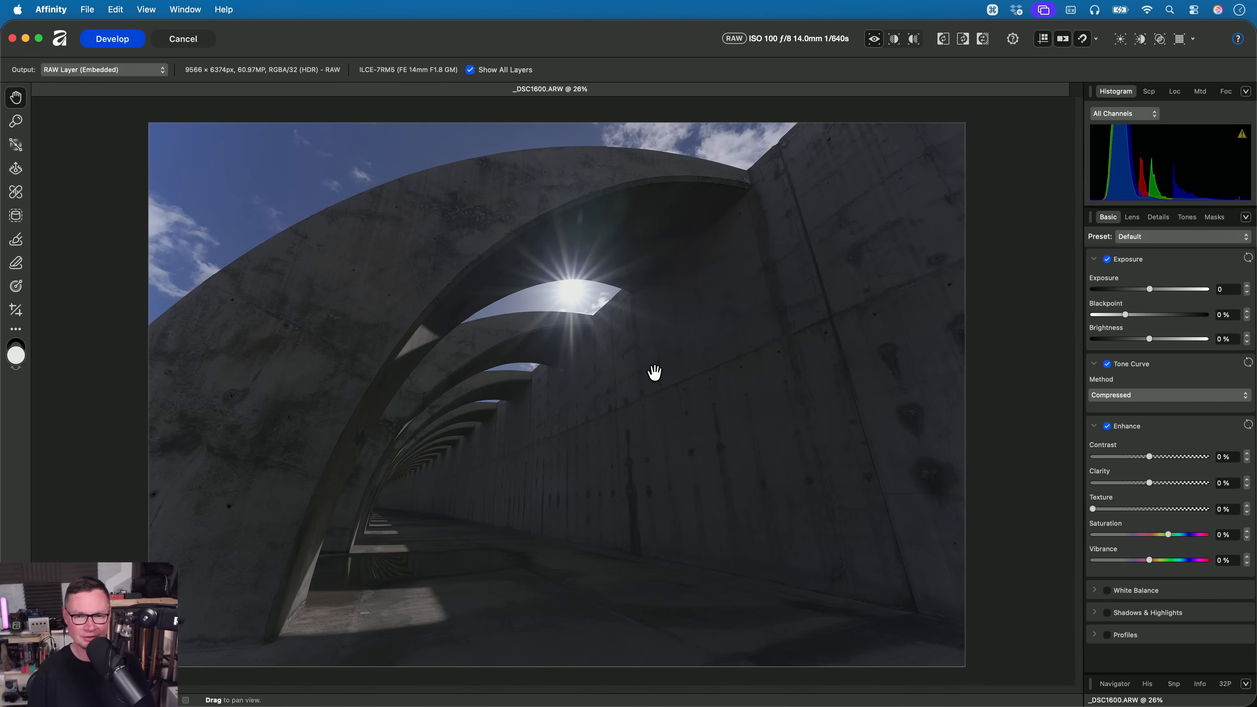
- Set the concrete arch photo's tone curve method to Natural and its Exposure to 1.501
{"action": "left_click", "coordinate": [1151, 396]}
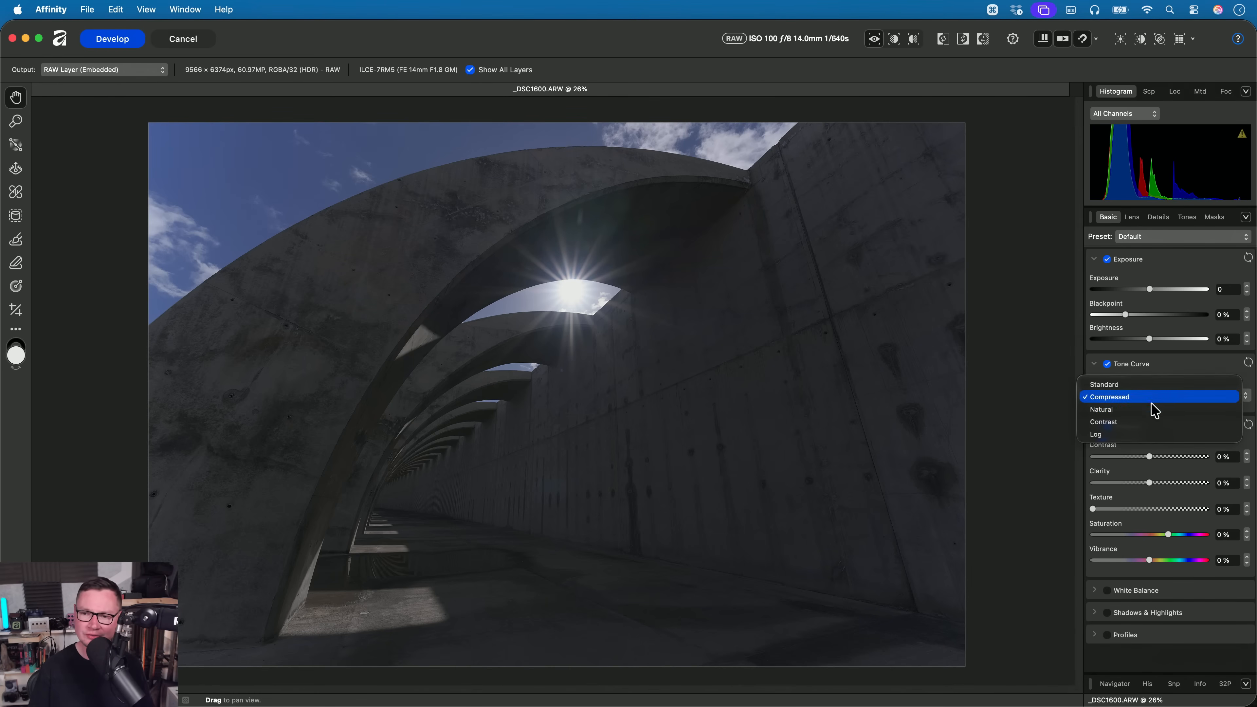
{"action": "left_click", "coordinate": [1153, 409]}
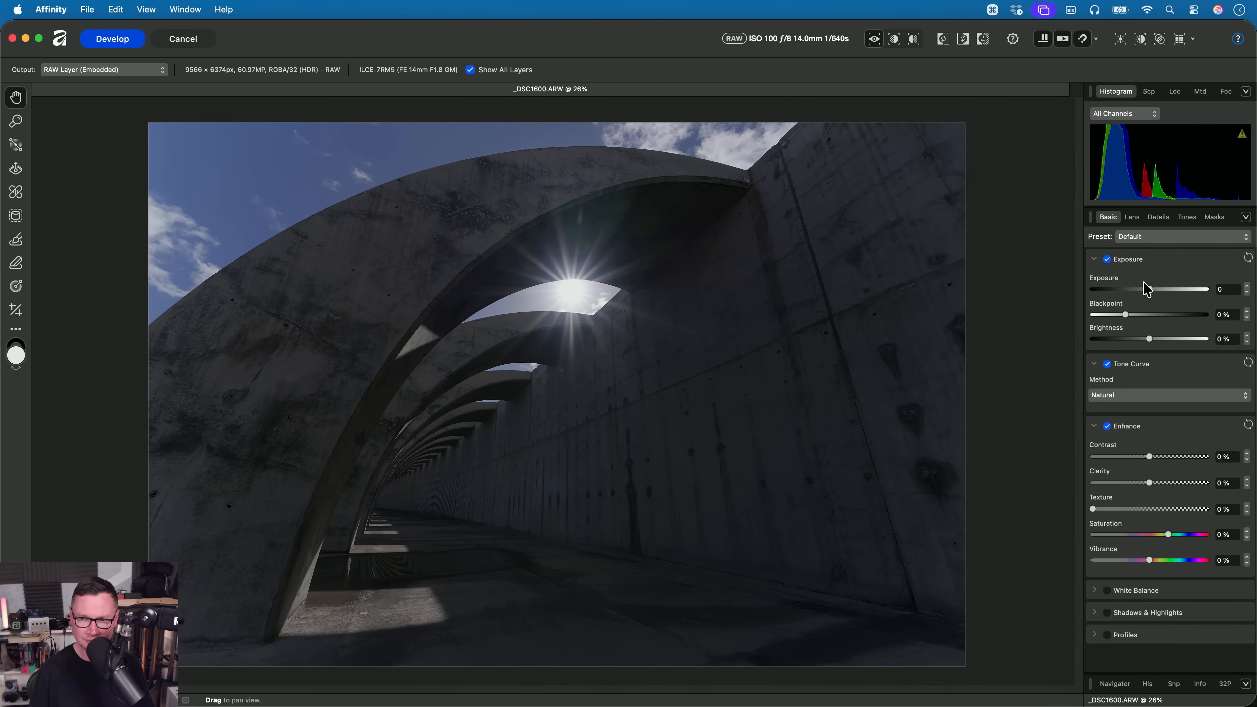
{"action": "left_click_drag", "start_coordinate": [1149, 289], "coordinate": [1171, 296]}
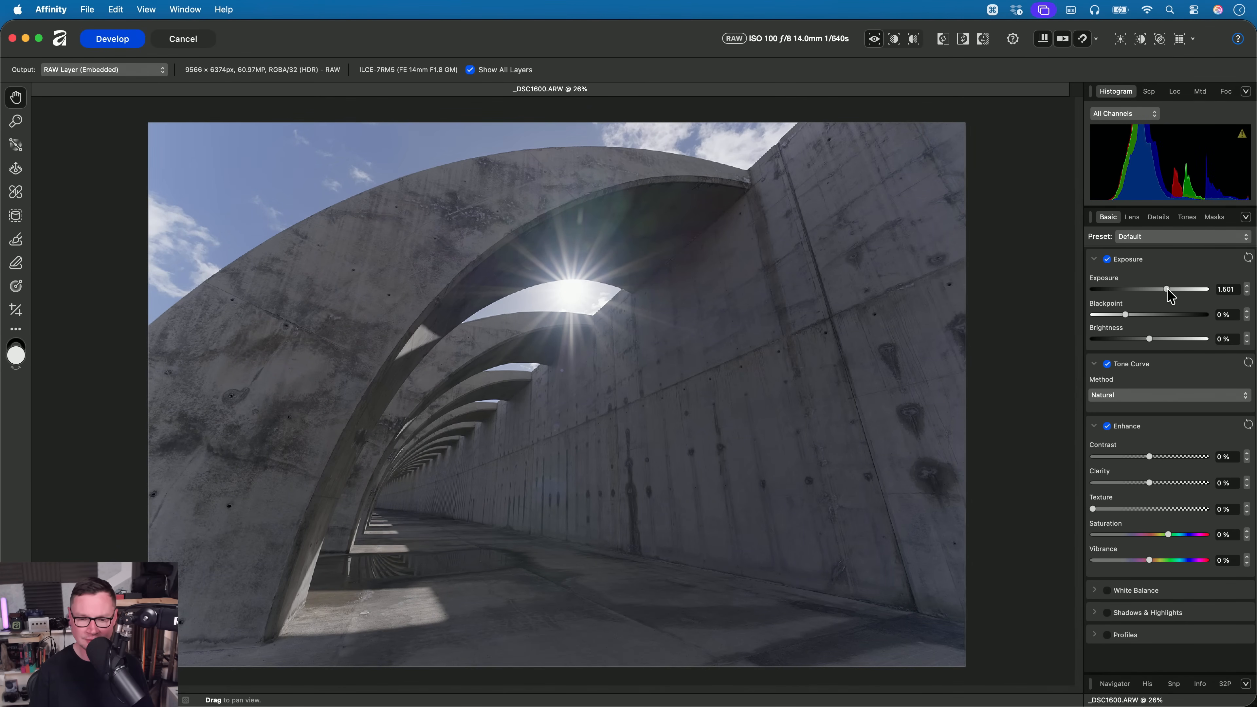
- Add a Luminosity Range Mask and shape its curve to fall smoothly from full strength in the shadows to zero in the highlights
{"action": "left_click", "coordinate": [1216, 218]}
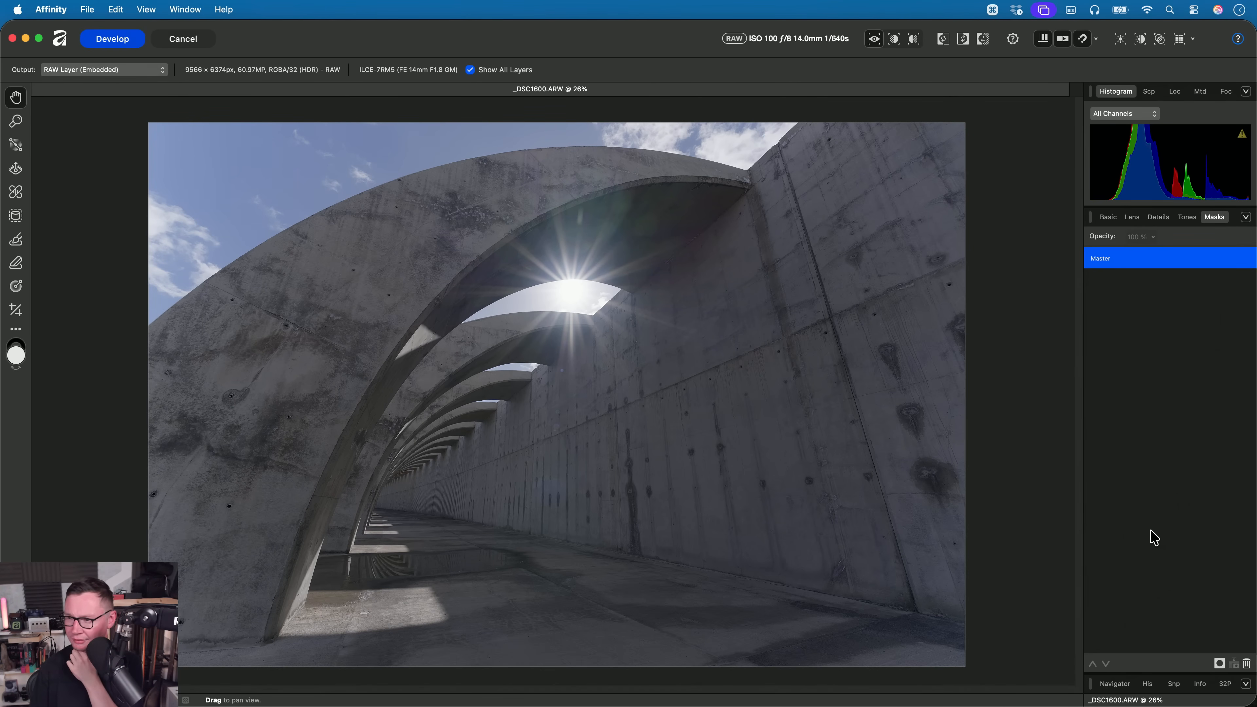
{"action": "left_click", "coordinate": [1218, 664]}
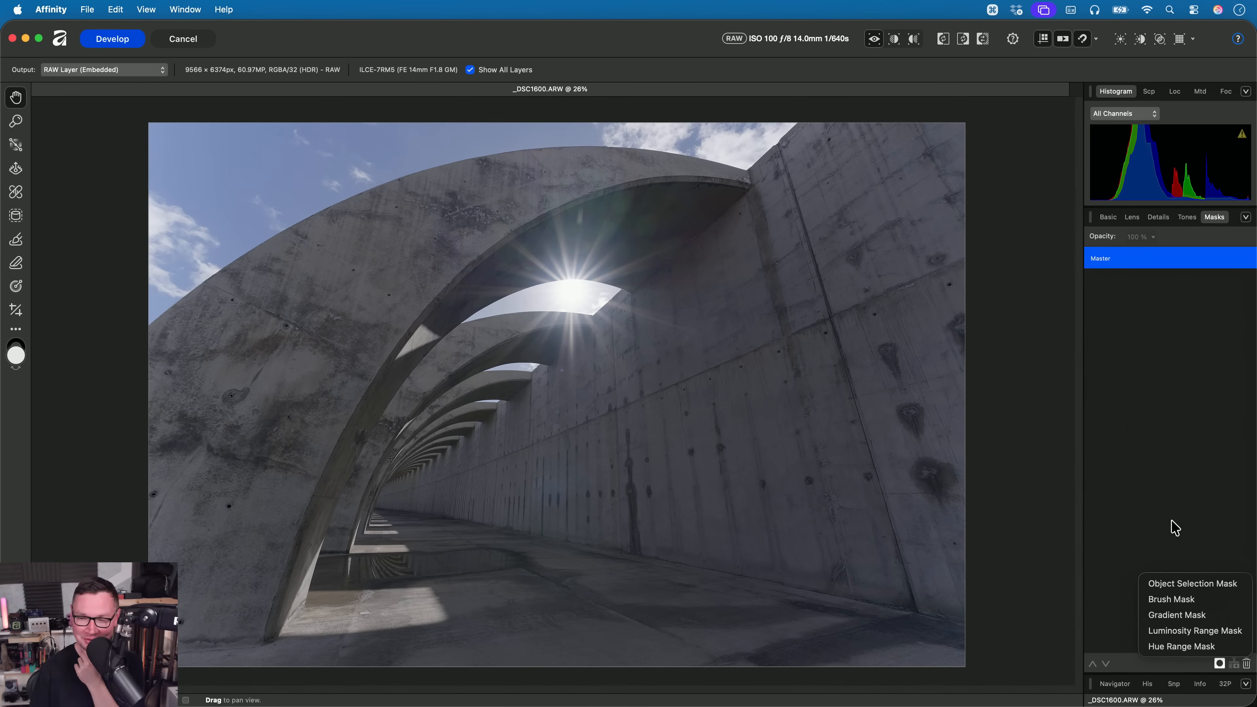
{"action": "left_click", "coordinate": [1174, 632]}
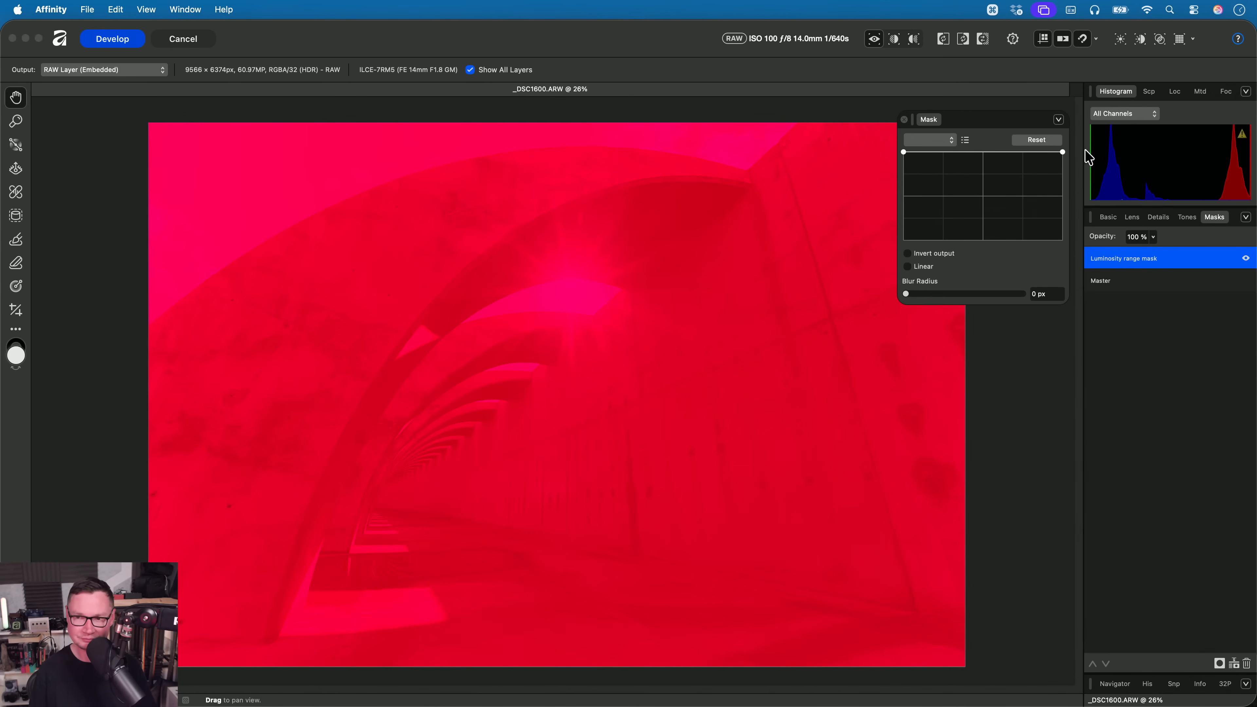
{"action": "left_click_drag", "start_coordinate": [1062, 151], "coordinate": [1064, 242]}
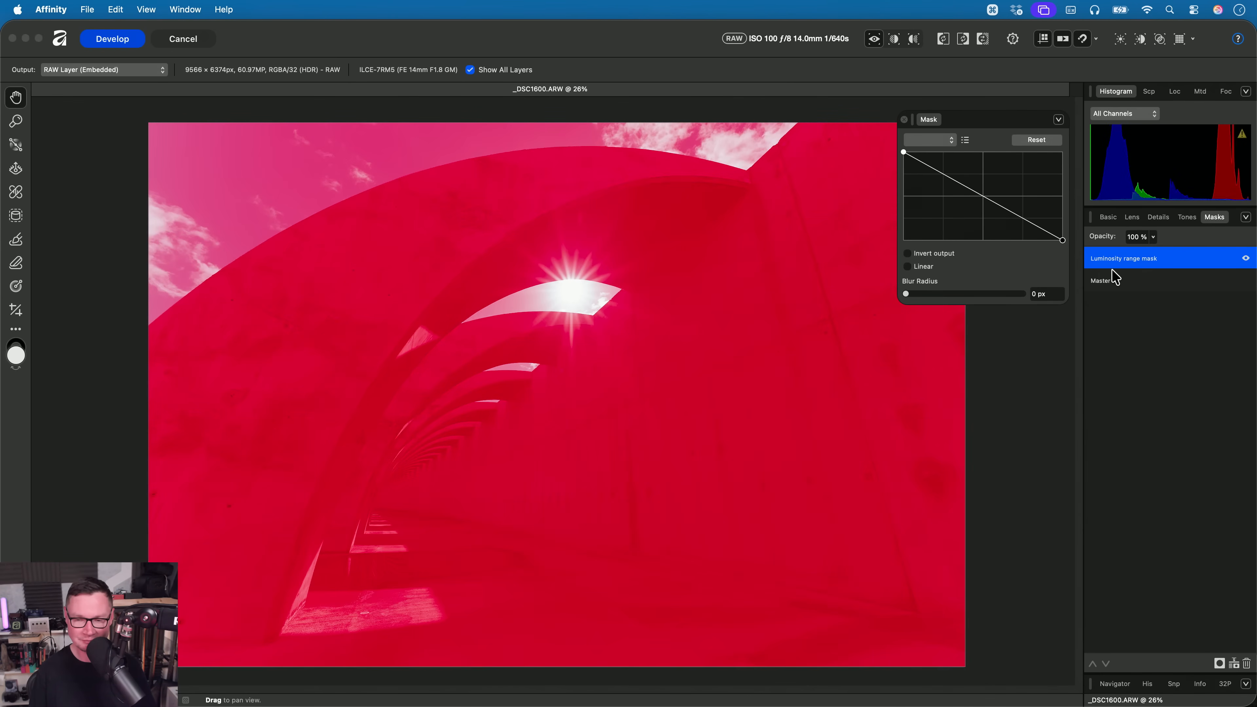
{"action": "left_click_drag", "start_coordinate": [943, 174], "coordinate": [943, 162]}
{"action": "left_click_drag", "start_coordinate": [1019, 216], "coordinate": [1018, 229]}
{"action": "mouse_move", "coordinate": [965, 183]}
{"action": "left_mouse_down"}
{"action": "mouse_move", "coordinate": [960, 203]}
{"action": "mouse_move", "coordinate": [957, 175]}
{"action": "mouse_move", "coordinate": [922, 157]}
{"action": "mouse_move", "coordinate": [947, 174]}
{"action": "left_mouse_up"}
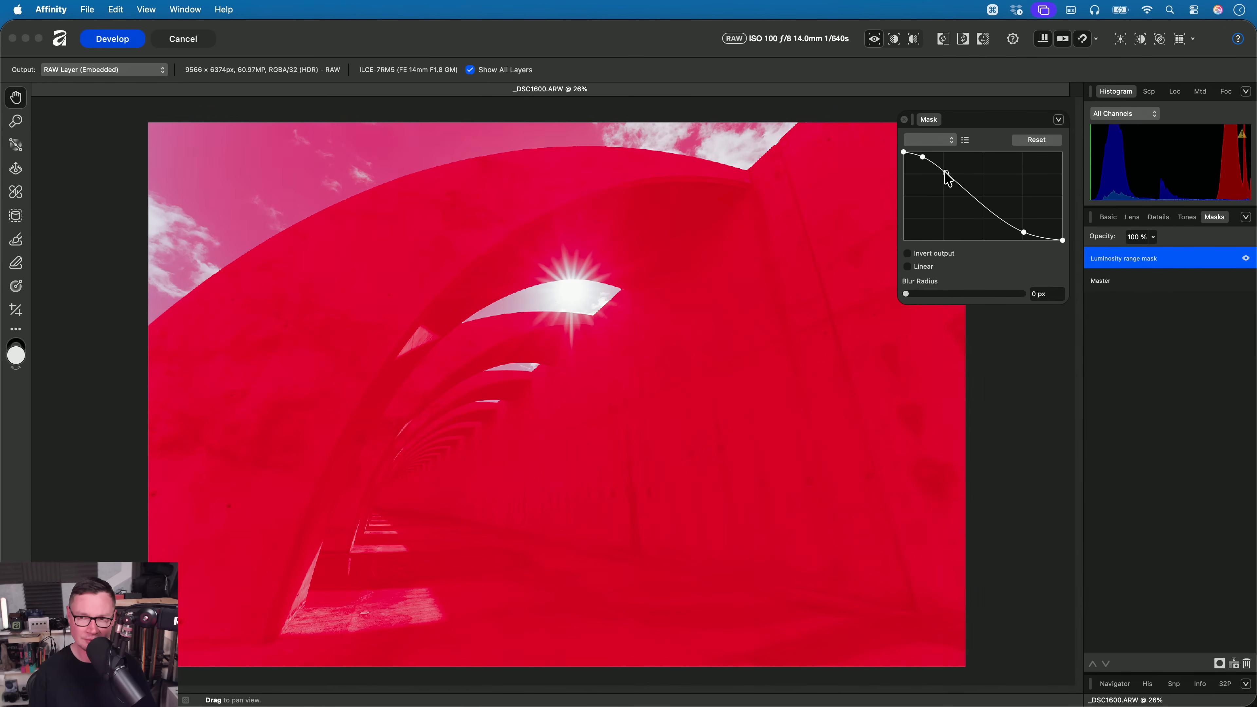
{"action": "left_click_drag", "start_coordinate": [1023, 234], "coordinate": [993, 217]}
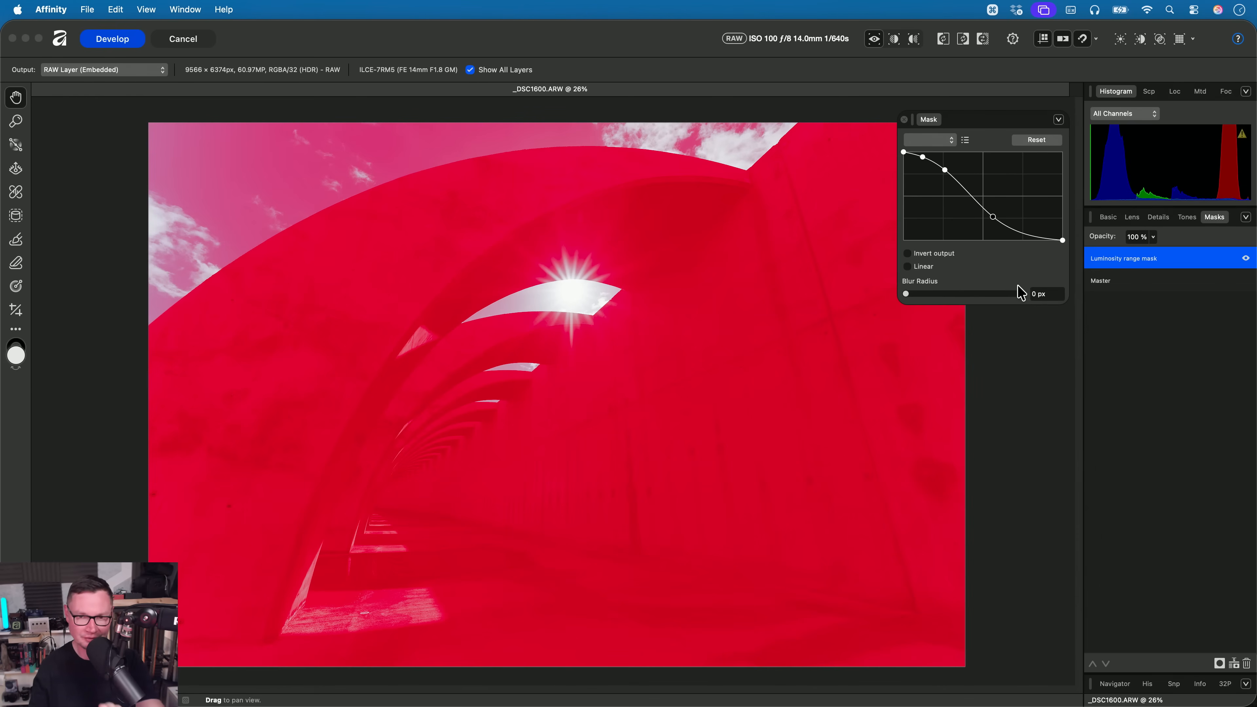
- Set the luminosity mask's Texture to 45% and shape its Curves adjustment to hold the shadows and strongly lift the brighter tones
{"action": "left_click", "coordinate": [1108, 218]}
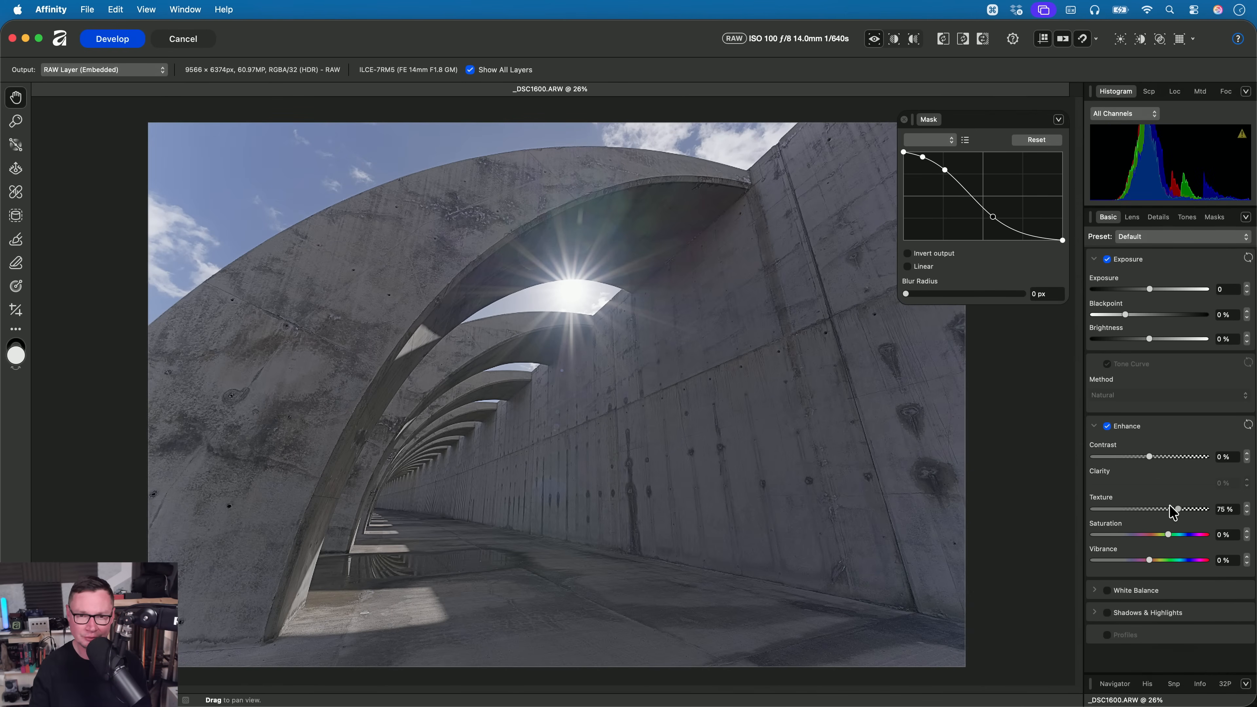
{"action": "left_click_drag", "start_coordinate": [1174, 512], "coordinate": [1146, 516]}
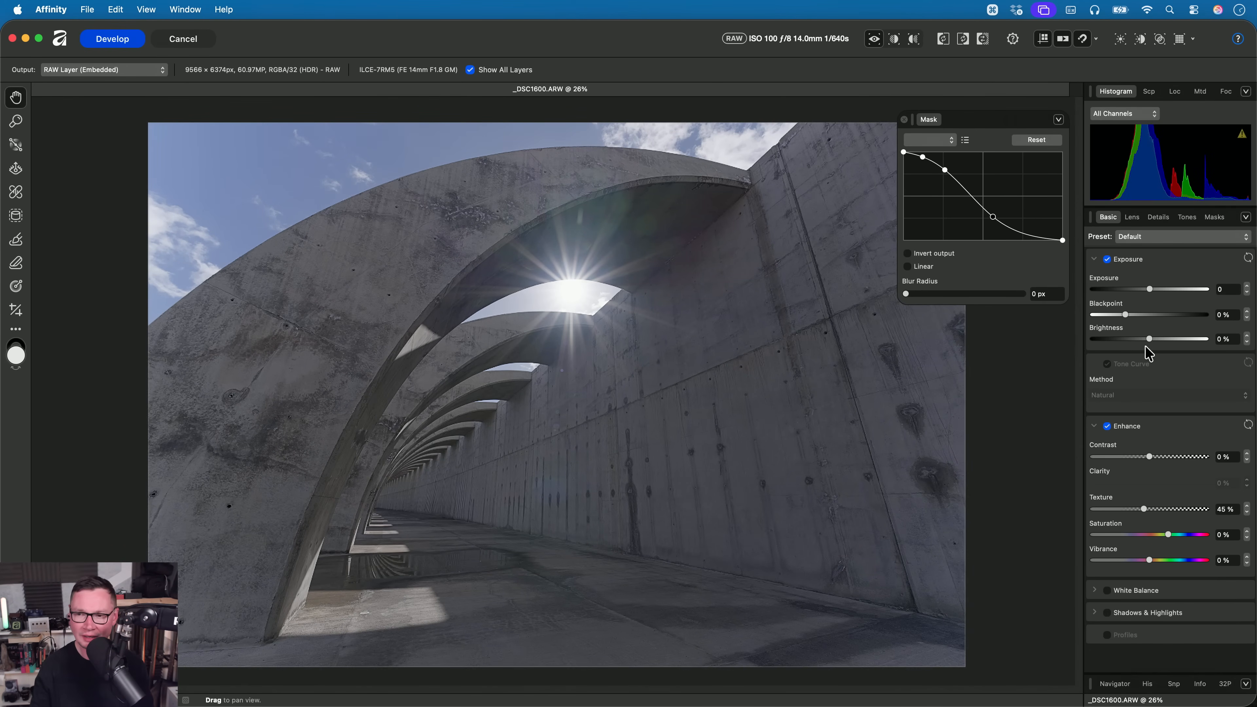
{"action": "left_click", "coordinate": [1186, 217]}
{"action": "left_click", "coordinate": [1123, 259]}
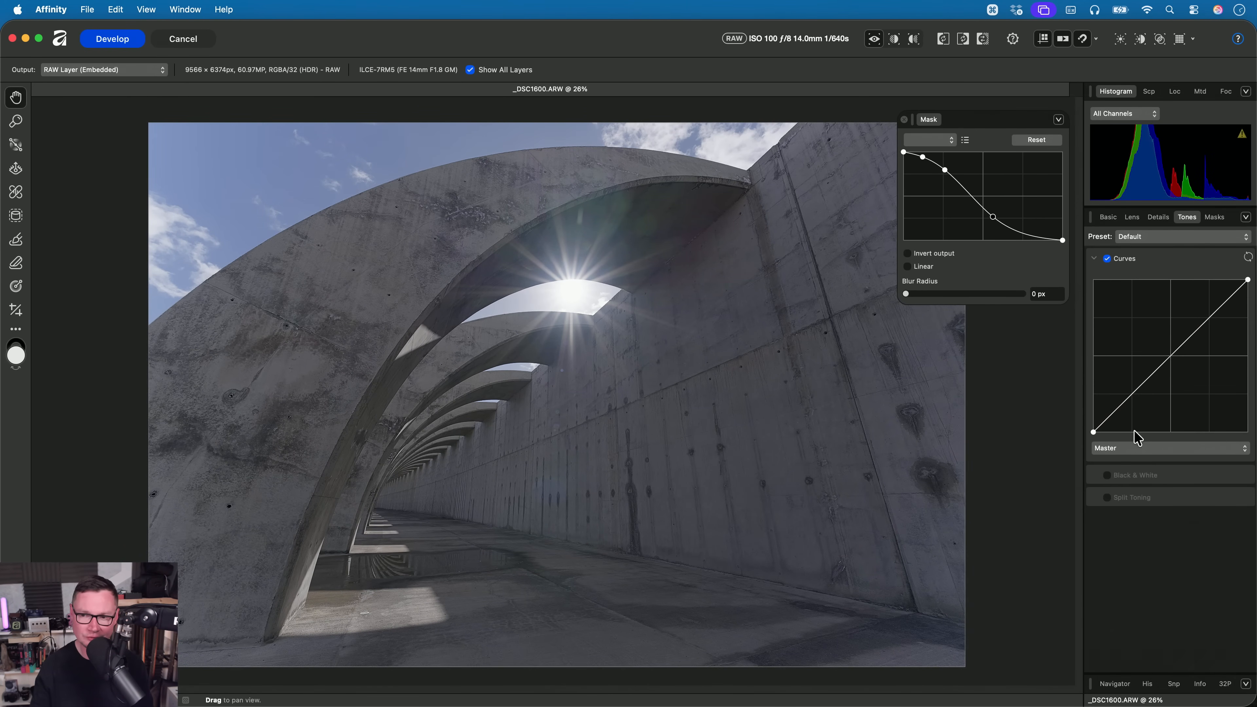
{"action": "left_click_drag", "start_coordinate": [1112, 414], "coordinate": [1136, 388]}
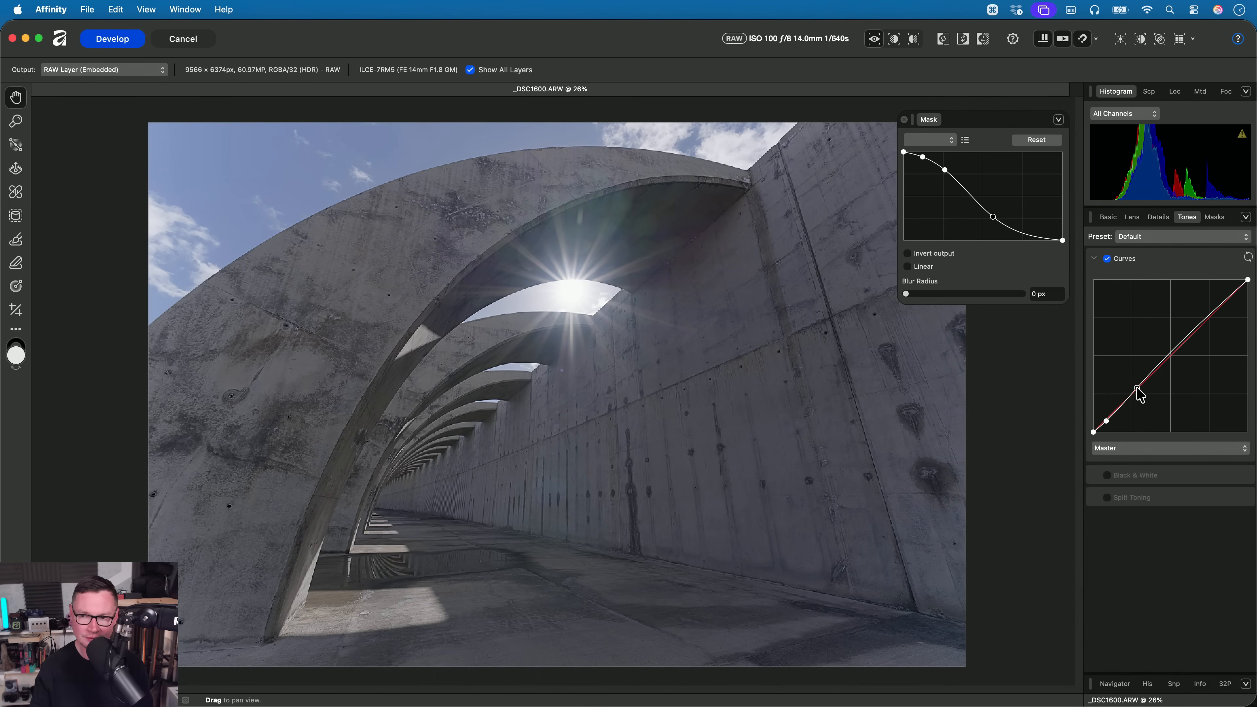
{"action": "left_click_drag", "start_coordinate": [1216, 327], "coordinate": [1180, 316]}
- Compare the concrete arches and wall with the luminosity range mask hidden and shown, both close up and from further out
{"action": "scroll", "coordinate": [558, 354], "scroll_direction": "up", "scroll_amount": 5}
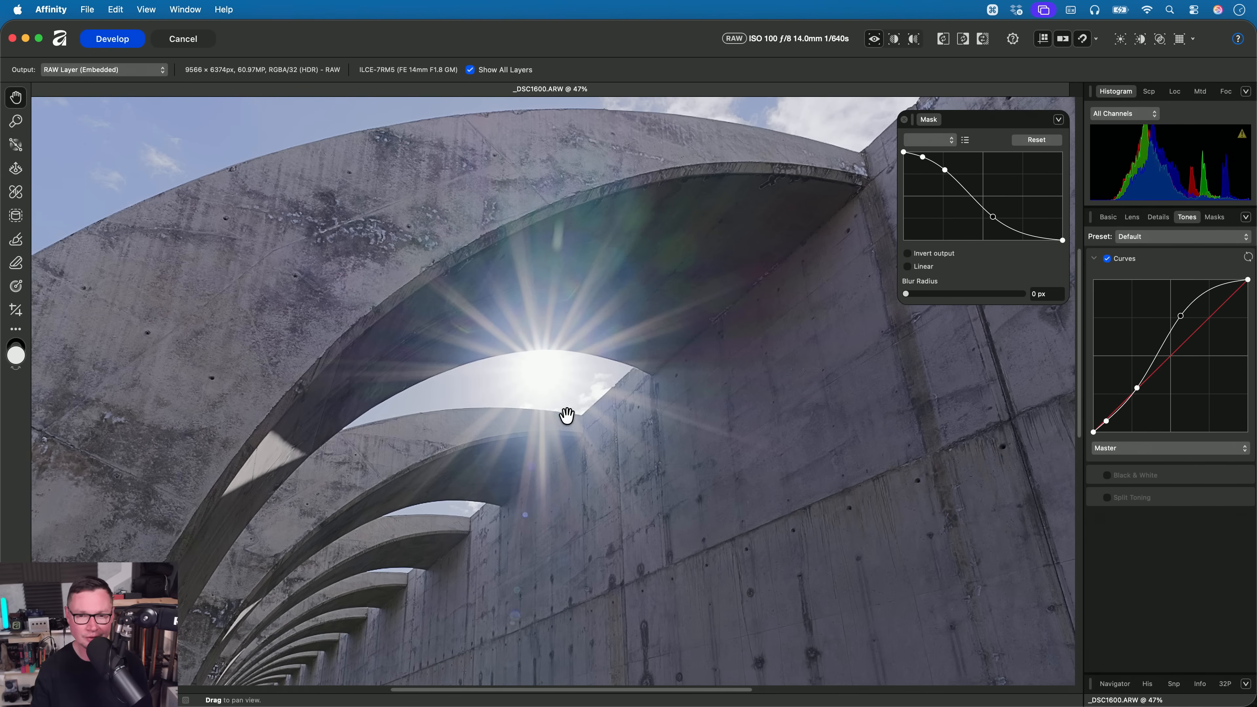
{"action": "left_click", "coordinate": [1214, 217]}
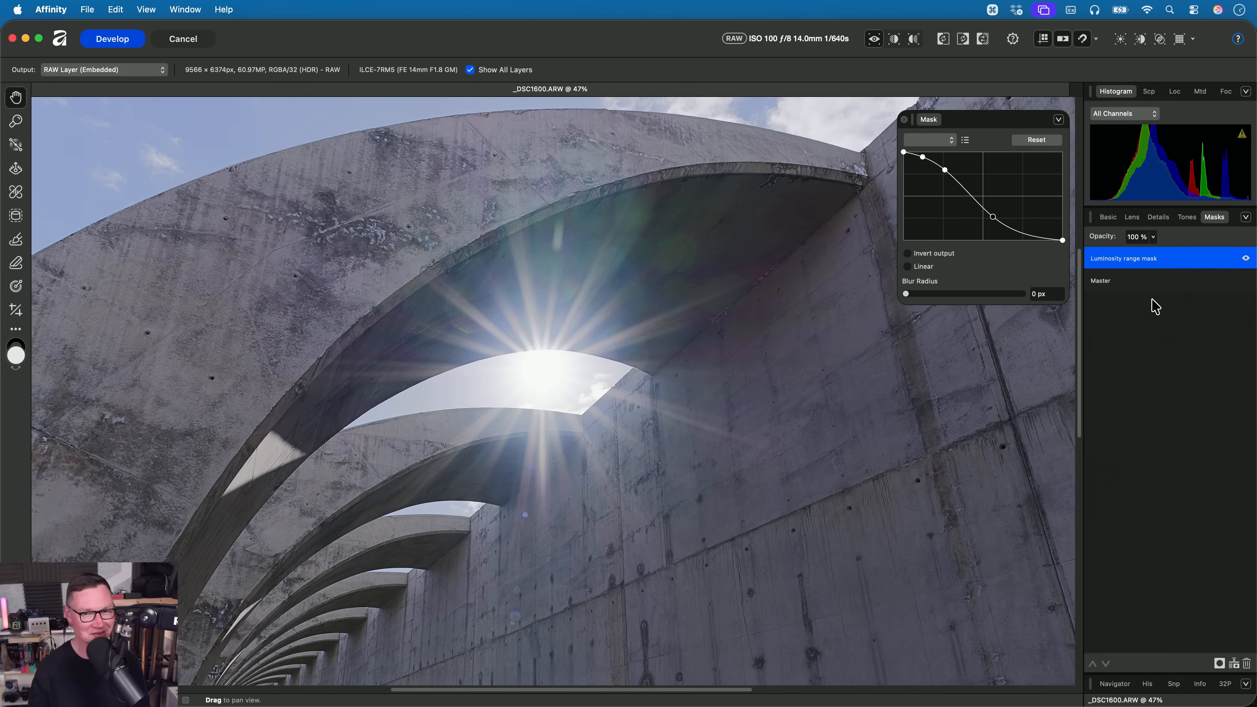
{"action": "left_click", "coordinate": [1246, 258]}
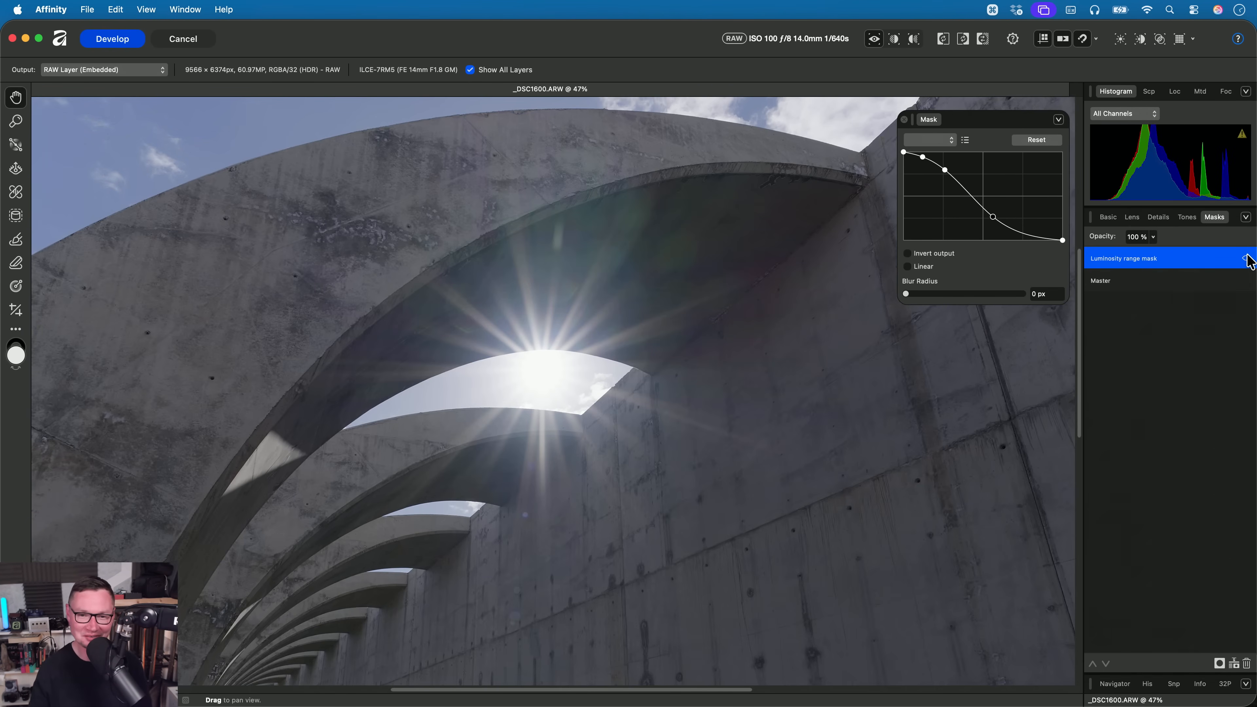
{"action": "left_click", "coordinate": [1247, 259]}
{"action": "left_click", "coordinate": [1246, 257]}
{"action": "left_click", "coordinate": [1247, 258]}
{"action": "left_click", "coordinate": [1247, 258]}
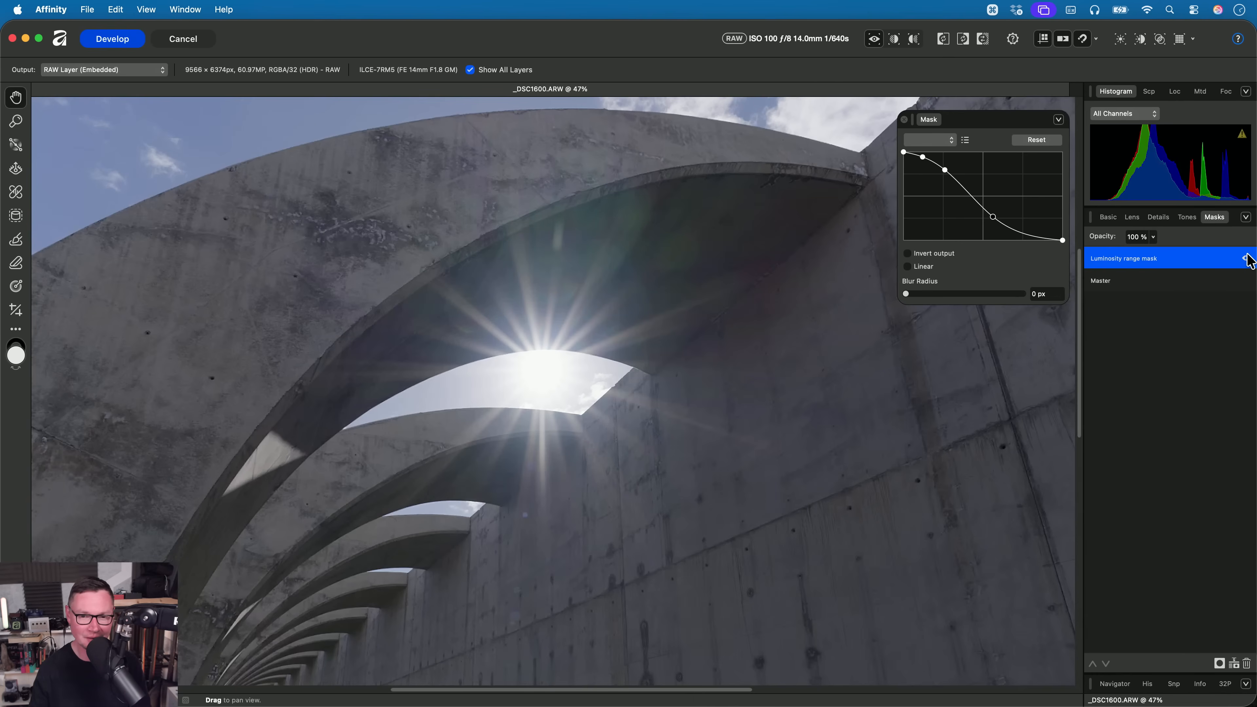
{"action": "left_click", "coordinate": [1246, 258]}
{"action": "left_click_drag", "start_coordinate": [811, 331], "coordinate": [653, 508]}
{"action": "left_click", "coordinate": [1247, 258]}
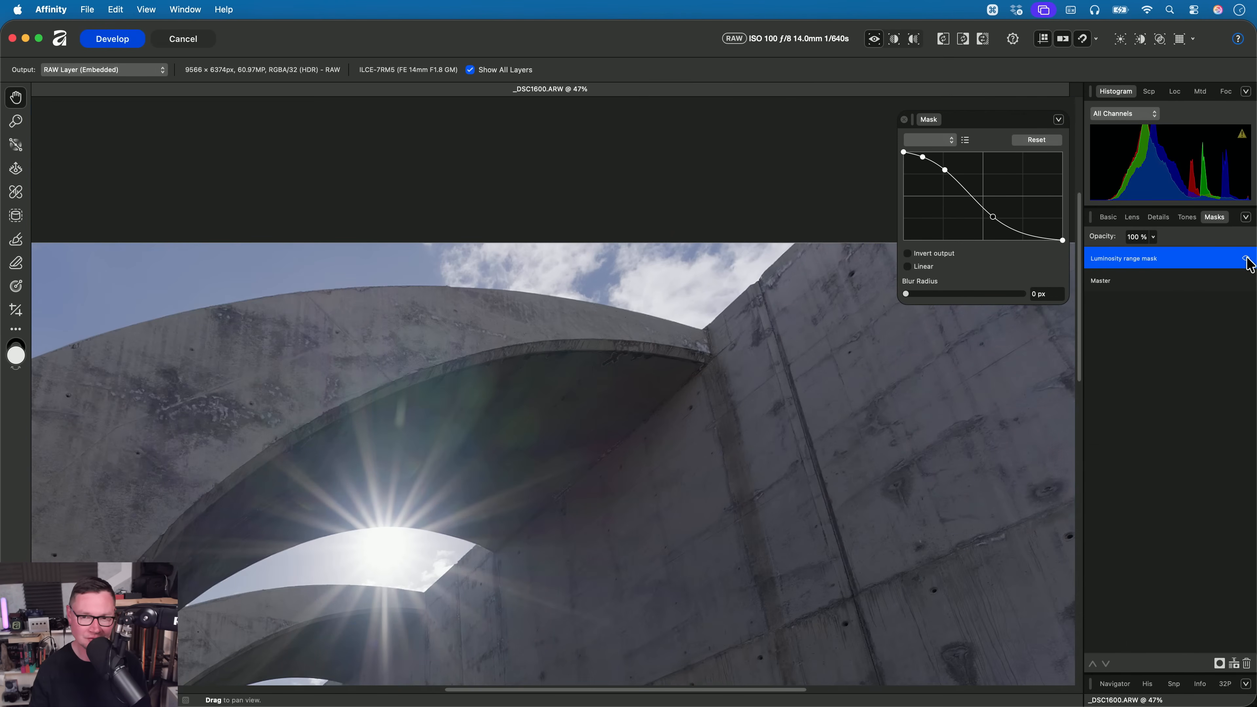
{"action": "left_click", "coordinate": [1247, 258]}
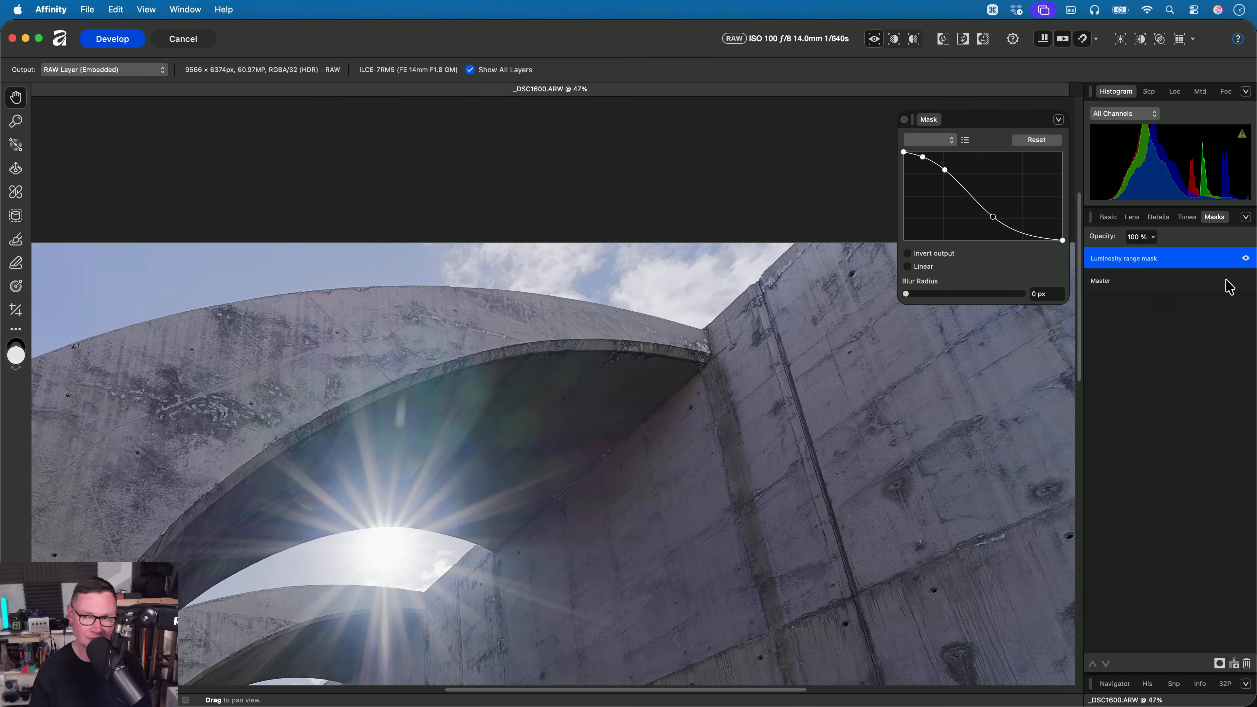
{"action": "left_click", "coordinate": [1246, 259]}
{"action": "left_click", "coordinate": [1245, 259]}
{"action": "left_click", "coordinate": [1245, 258]}
{"action": "left_click", "coordinate": [1246, 259]}
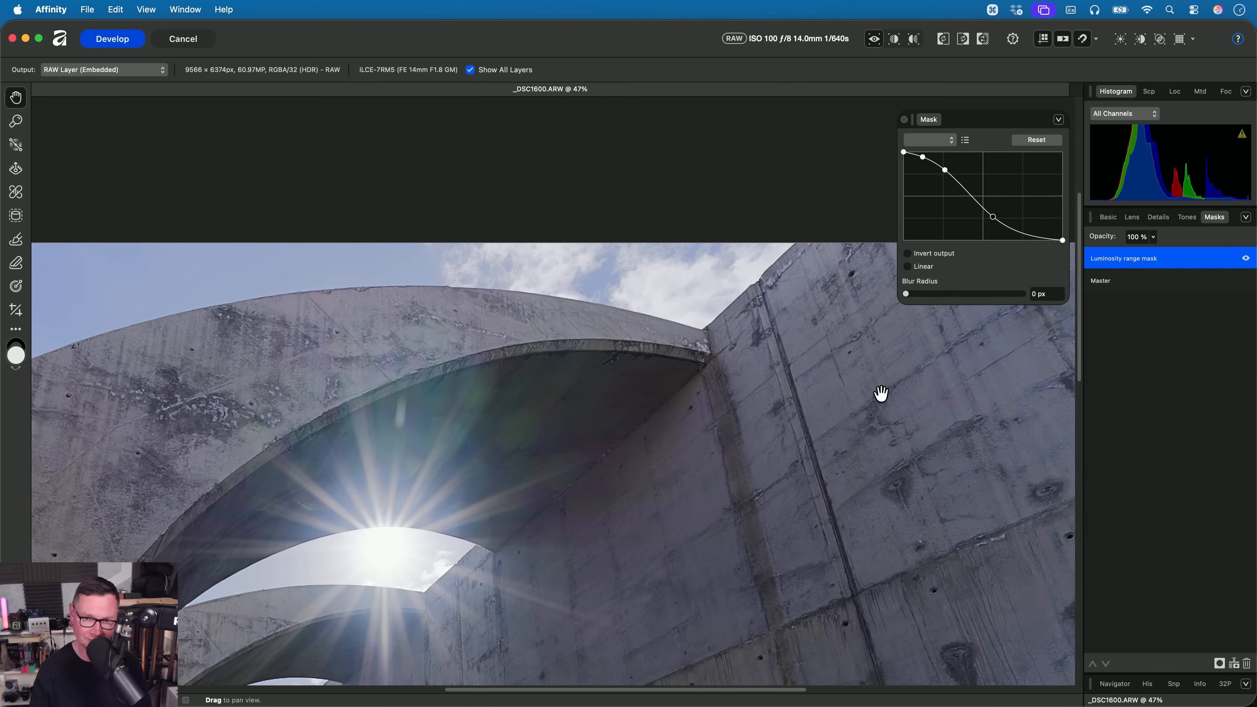
{"action": "left_click_drag", "start_coordinate": [576, 563], "coordinate": [593, 549]}
{"action": "scroll", "coordinate": [735, 393], "scroll_direction": "down", "scroll_amount": 4}
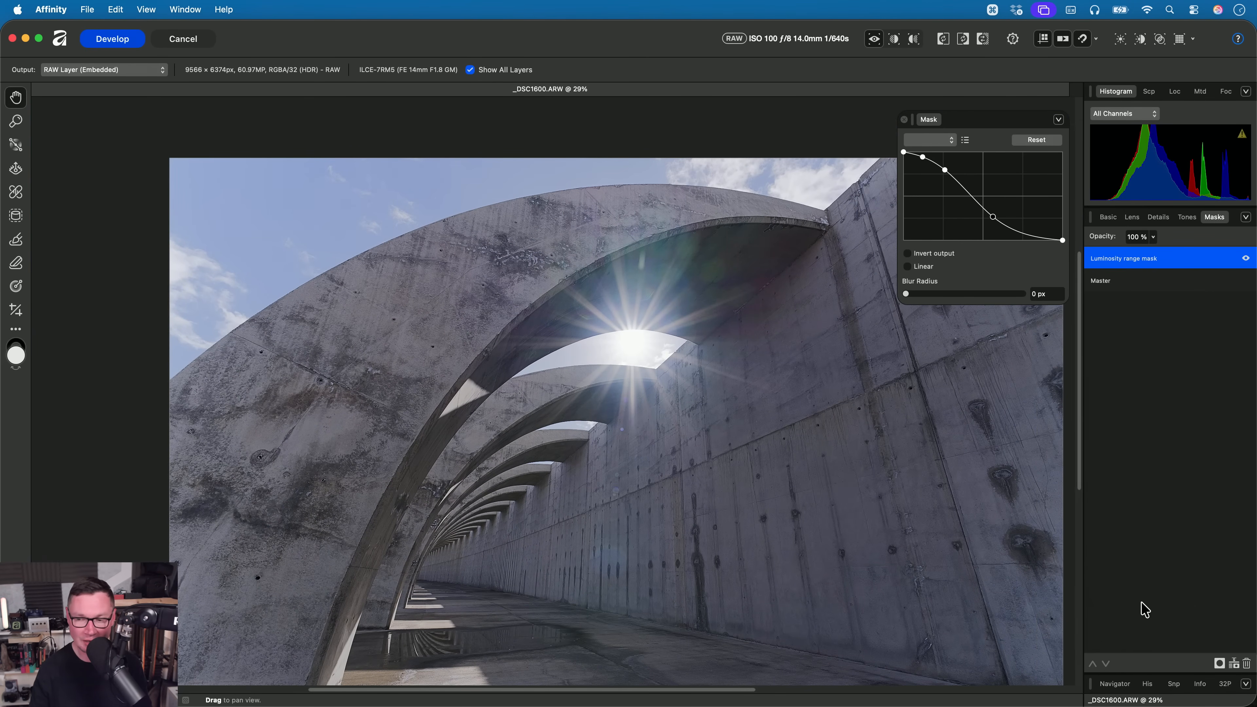
- Add a Hue Range Mask above the luminosity range mask
{"action": "left_click", "coordinate": [1220, 663]}
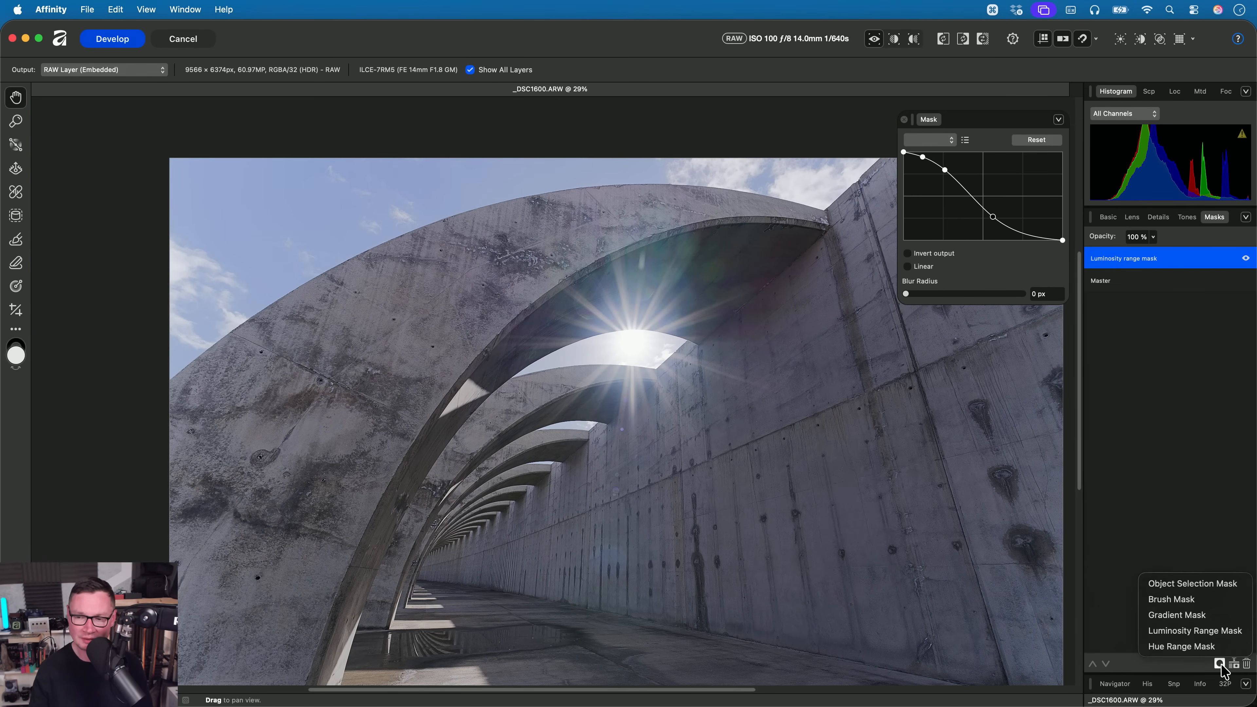
{"action": "left_click", "coordinate": [1186, 646]}
{"action": "scroll", "coordinate": [639, 429], "scroll_direction": "up", "scroll_amount": 2}
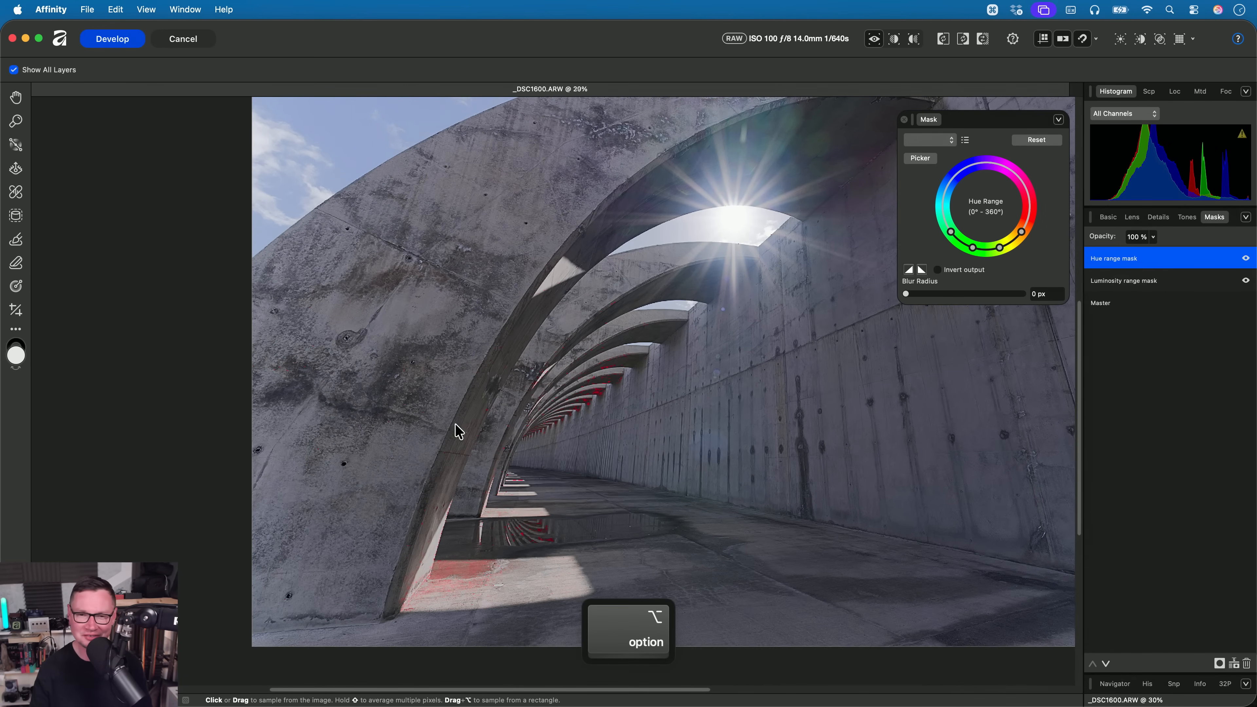
{"action": "scroll", "coordinate": [643, 375], "scroll_direction": "up", "scroll_amount": 2}
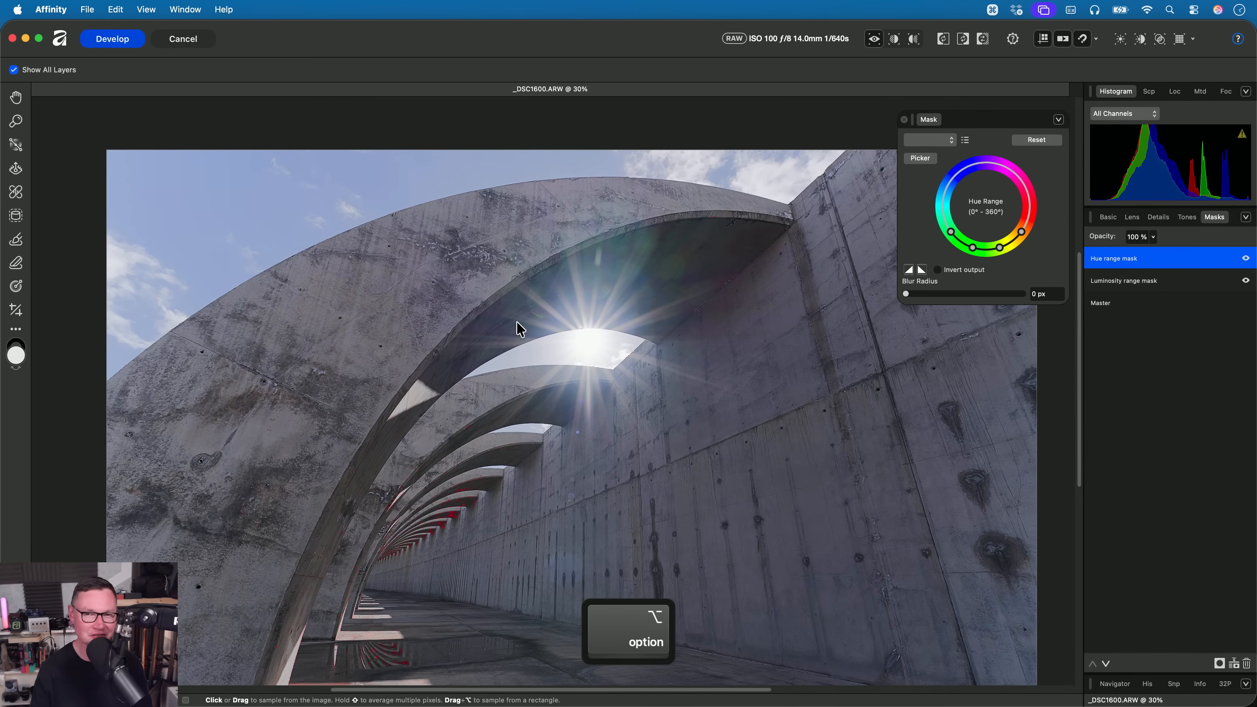
- Limit the hue range mask to the warm red-to-yellow hues of the sunlit concrete and set its Blur Radius to 23.1 px
{"action": "scroll", "coordinate": [554, 317], "scroll_direction": "left", "scroll_amount": 3}
{"action": "scroll", "coordinate": [554, 316], "scroll_direction": "down", "scroll_amount": 2}
{"action": "left_click_drag", "start_coordinate": [991, 258], "coordinate": [970, 173]}
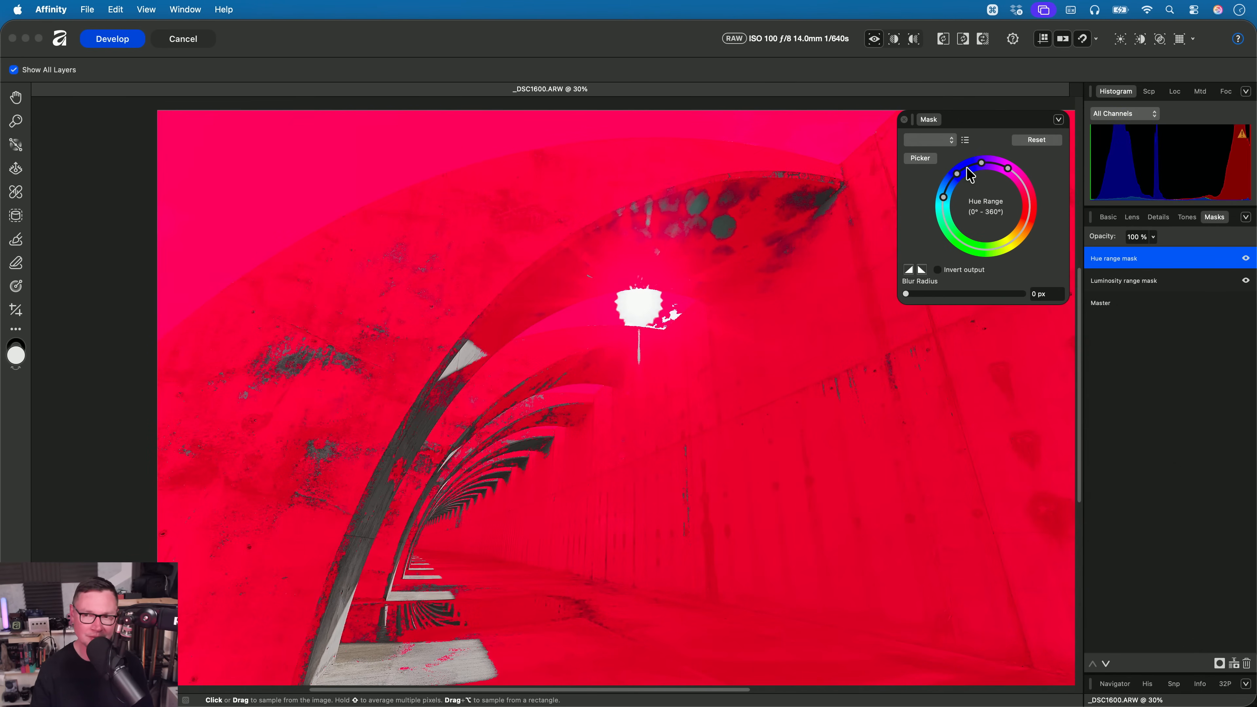
{"action": "left_click_drag", "start_coordinate": [970, 174], "coordinate": [1030, 209]}
{"action": "left_click_drag", "start_coordinate": [707, 327], "coordinate": [765, 267]}
{"action": "scroll", "coordinate": [535, 355], "scroll_direction": "up", "scroll_amount": 3}
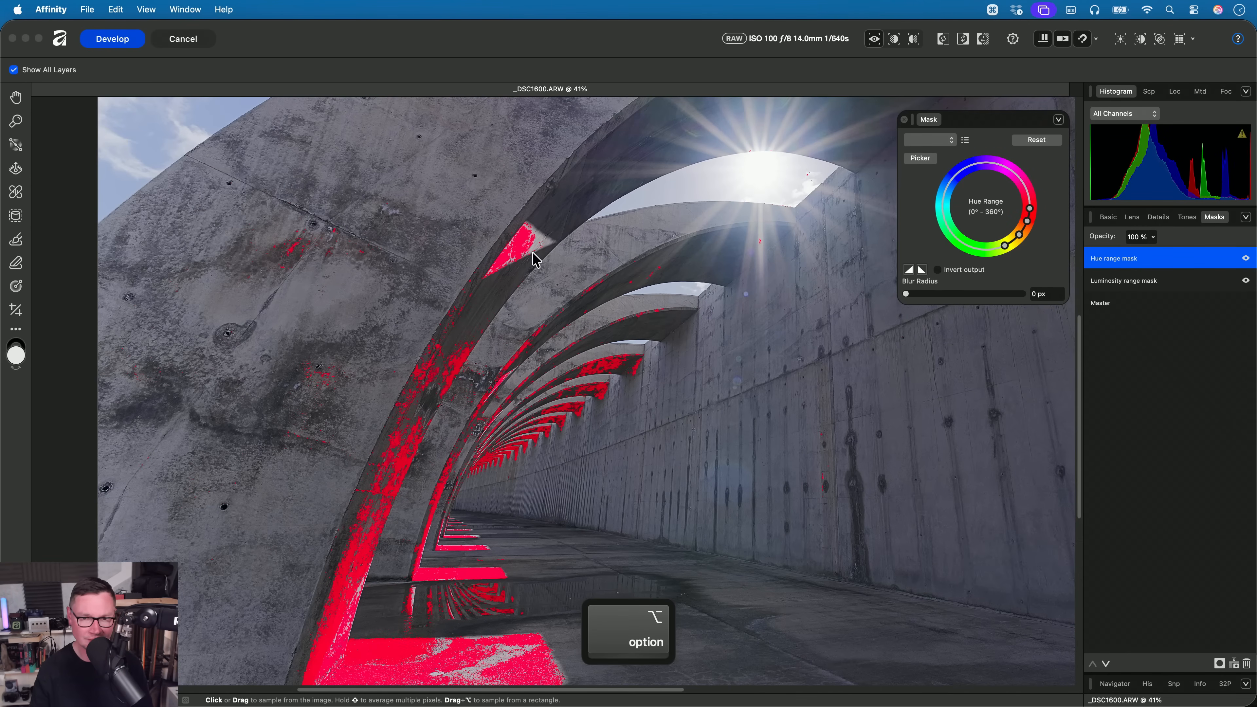
{"action": "left_click_drag", "start_coordinate": [549, 485], "coordinate": [610, 412]}
{"action": "scroll", "coordinate": [612, 412], "scroll_direction": "up", "scroll_amount": 2}
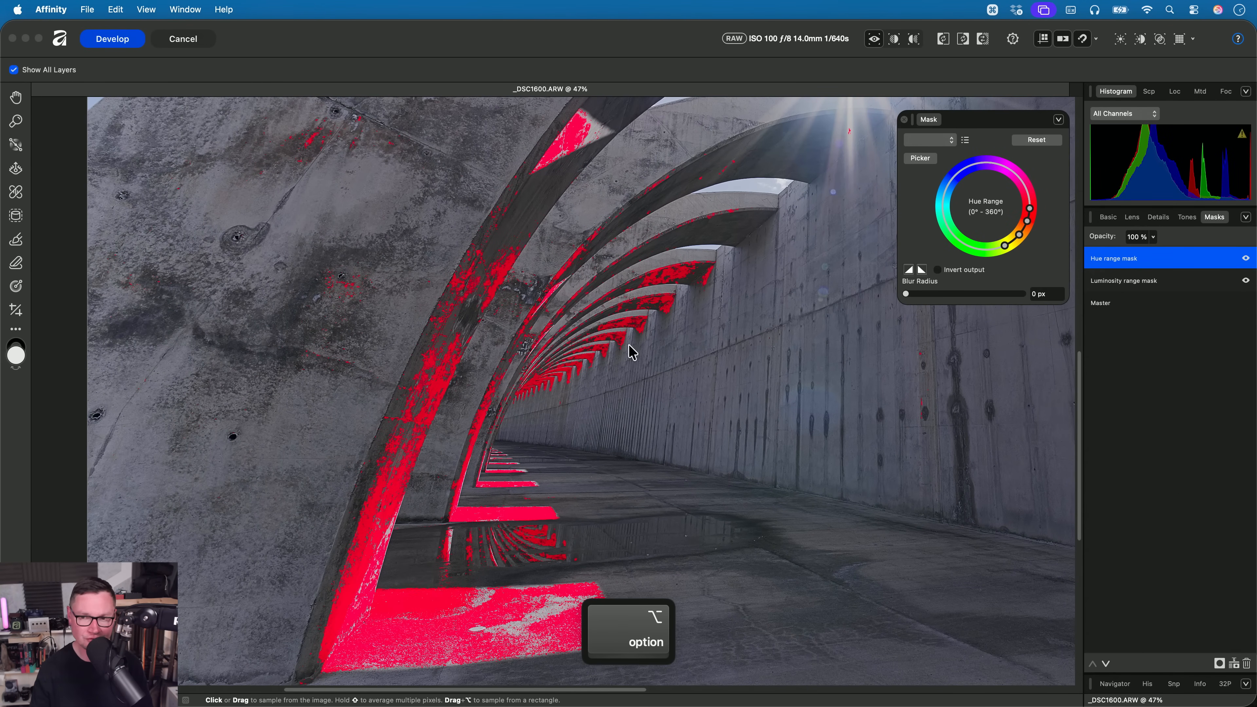
{"action": "left_click_drag", "start_coordinate": [906, 294], "coordinate": [968, 298]}
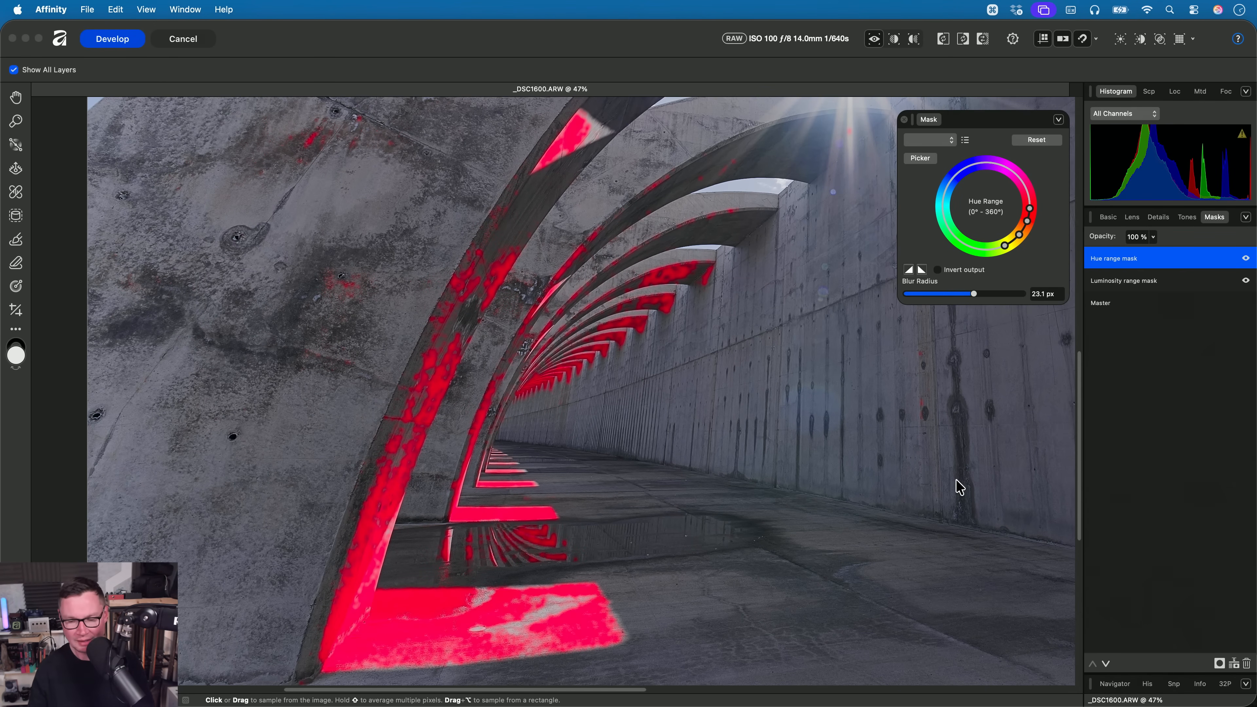
- Set the hue range mask's Texture to 100% and Saturation to 50%
{"action": "left_click", "coordinate": [1108, 217]}
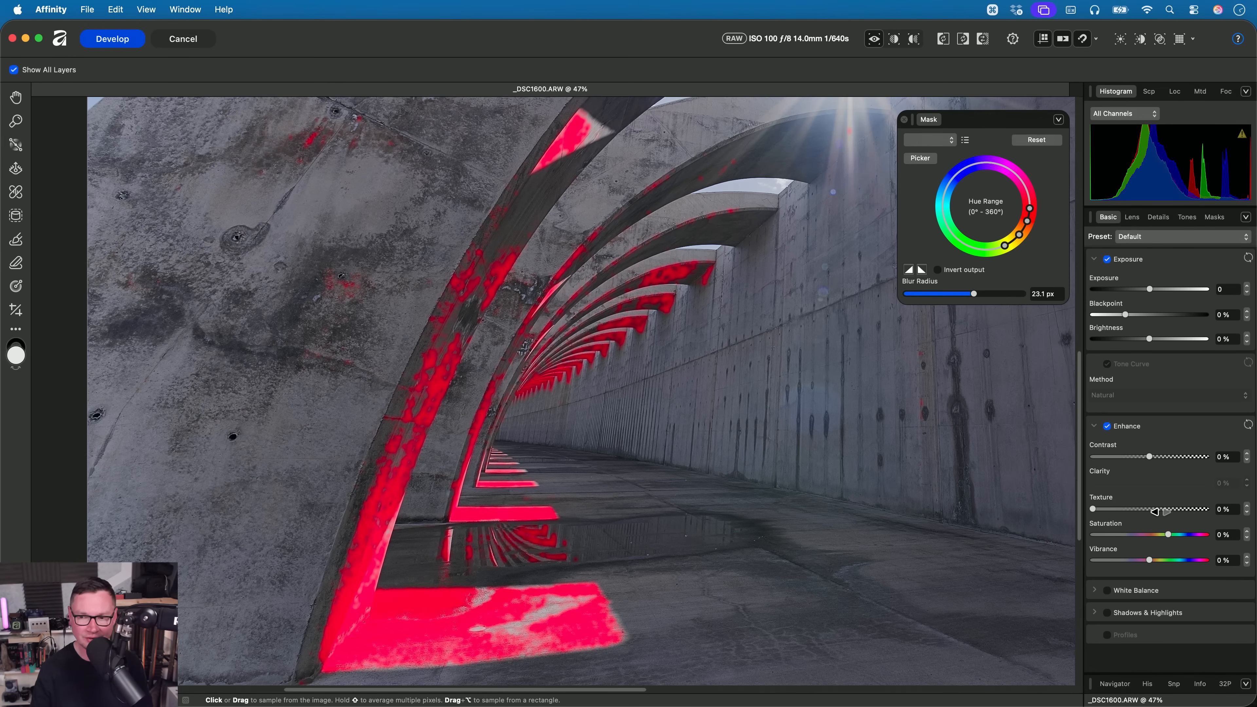
{"action": "left_click_drag", "start_coordinate": [1161, 512], "coordinate": [1247, 517]}
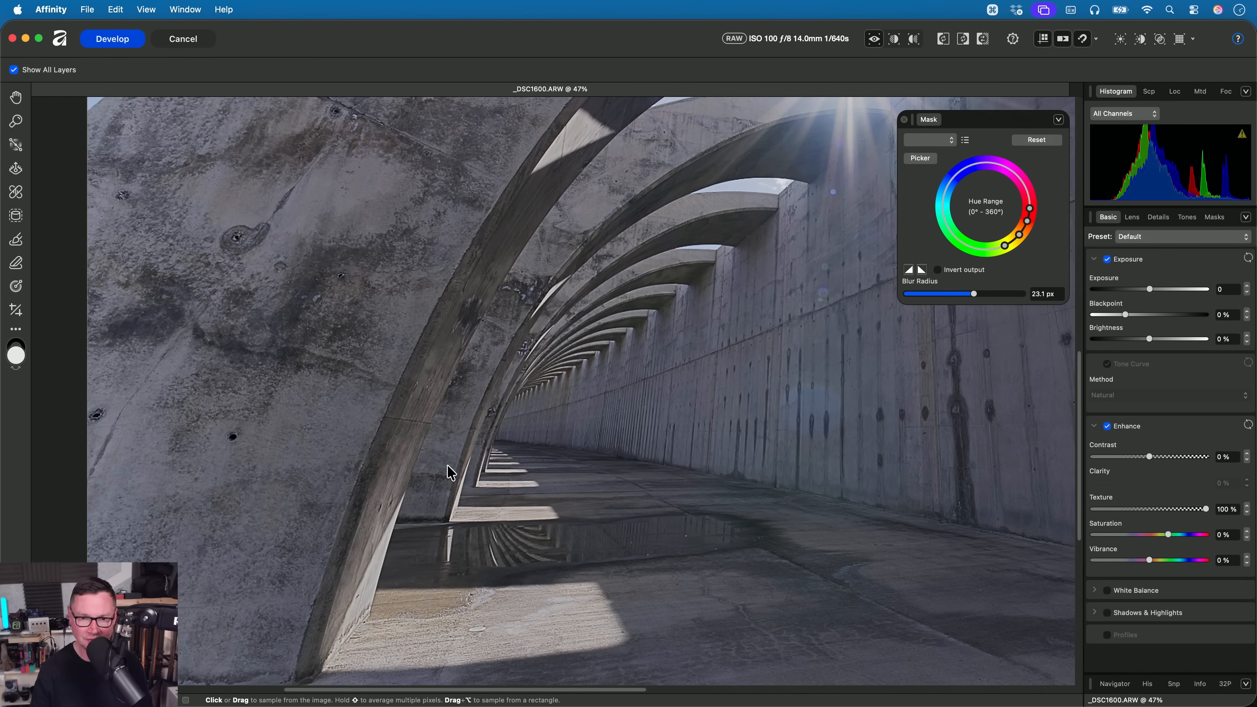
{"action": "scroll", "coordinate": [430, 476], "scroll_direction": "up", "scroll_amount": 2}
{"action": "left_click_drag", "start_coordinate": [1195, 510], "coordinate": [1187, 561]}
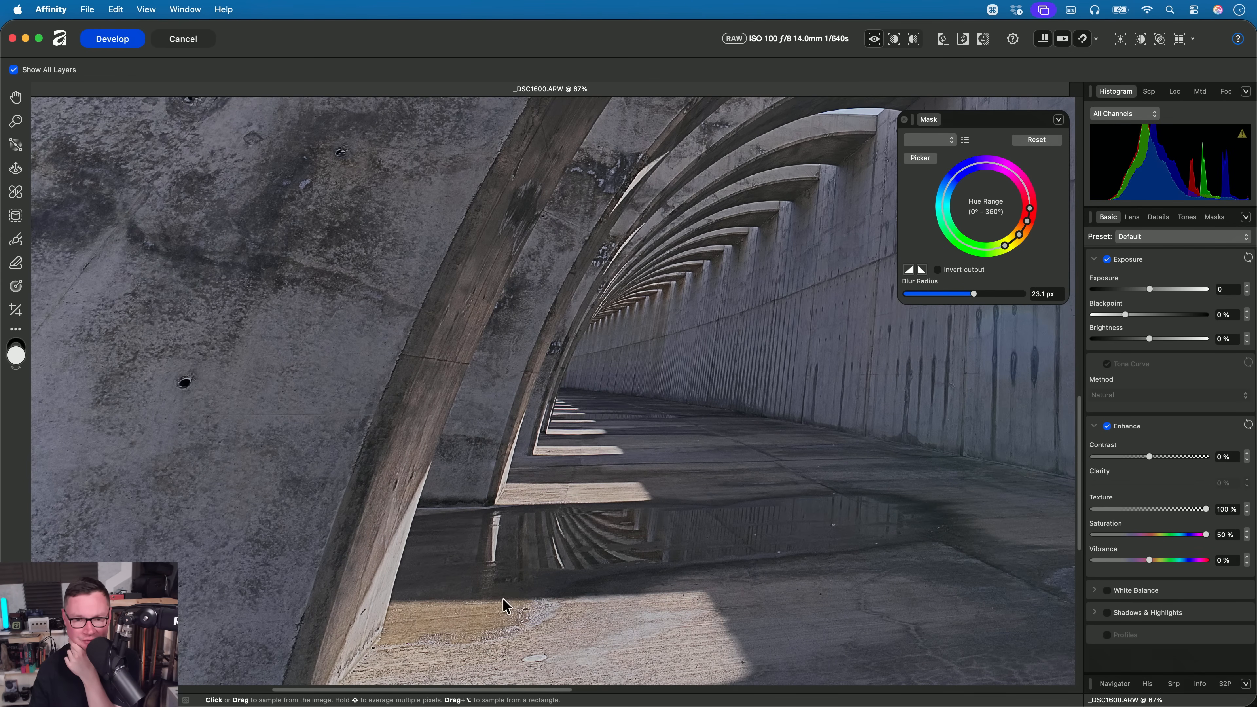
- Shape the hue range mask's Curves adjustment to hold the shadows and slightly lift the midtones and brighter tones
{"action": "left_click", "coordinate": [1186, 217]}
{"action": "left_click_drag", "start_coordinate": [1213, 313], "coordinate": [1208, 298]}
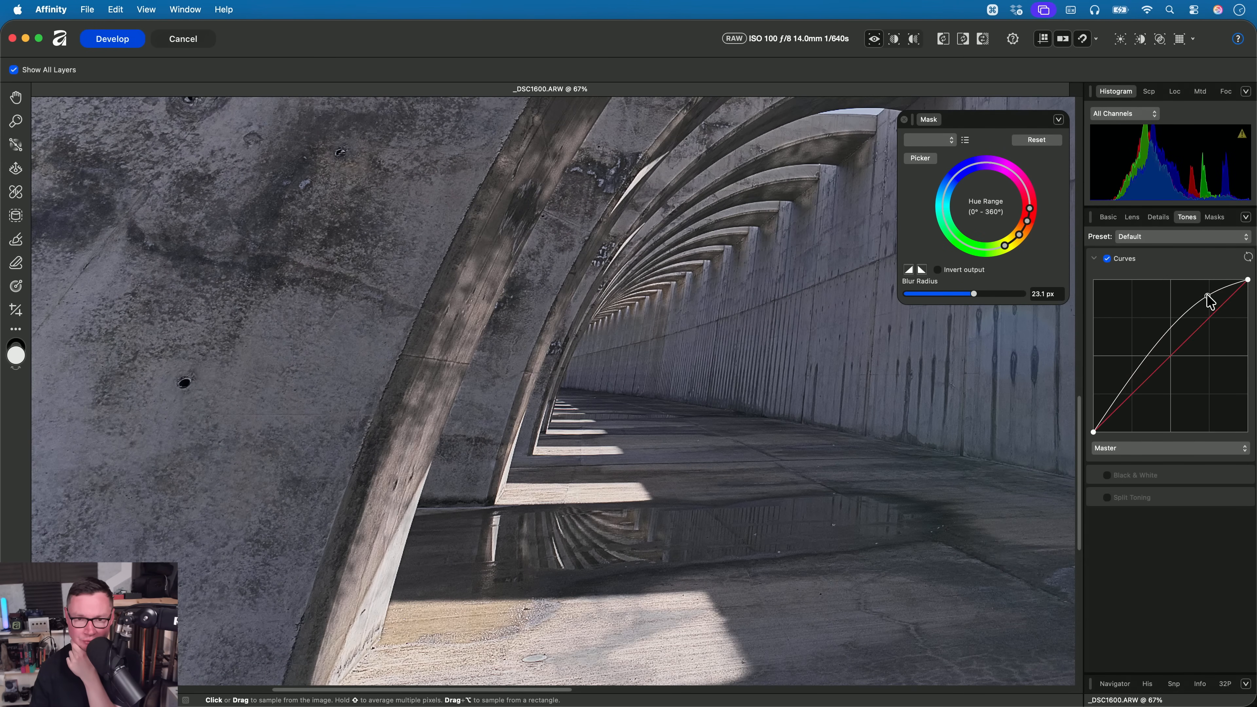
{"action": "left_click_drag", "start_coordinate": [1111, 406], "coordinate": [1109, 413]}
{"action": "mouse_move", "coordinate": [1152, 360]}
{"action": "left_mouse_down"}
{"action": "mouse_move", "coordinate": [1153, 347]}
{"action": "mouse_move", "coordinate": [1147, 372]}
{"action": "left_mouse_up"}
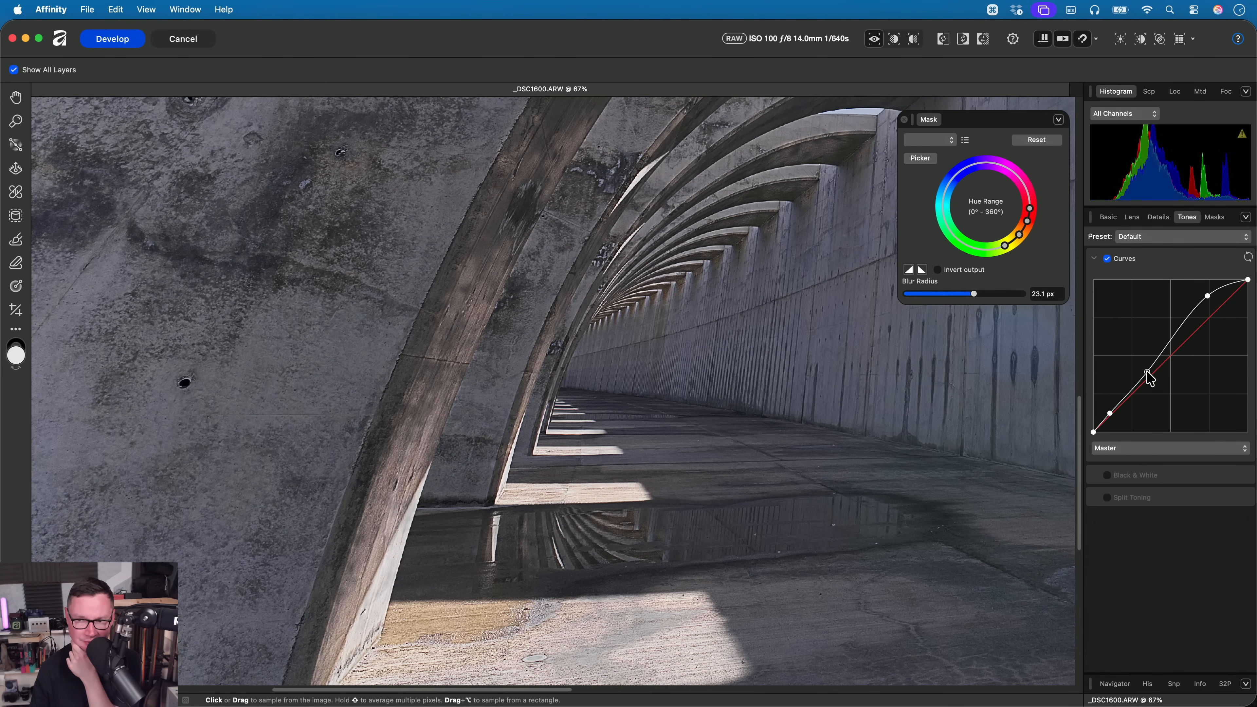
{"action": "left_click_drag", "start_coordinate": [1211, 300], "coordinate": [1211, 320]}
- Reduce the hue range mask's Saturation to 14%
{"action": "left_click", "coordinate": [1107, 217]}
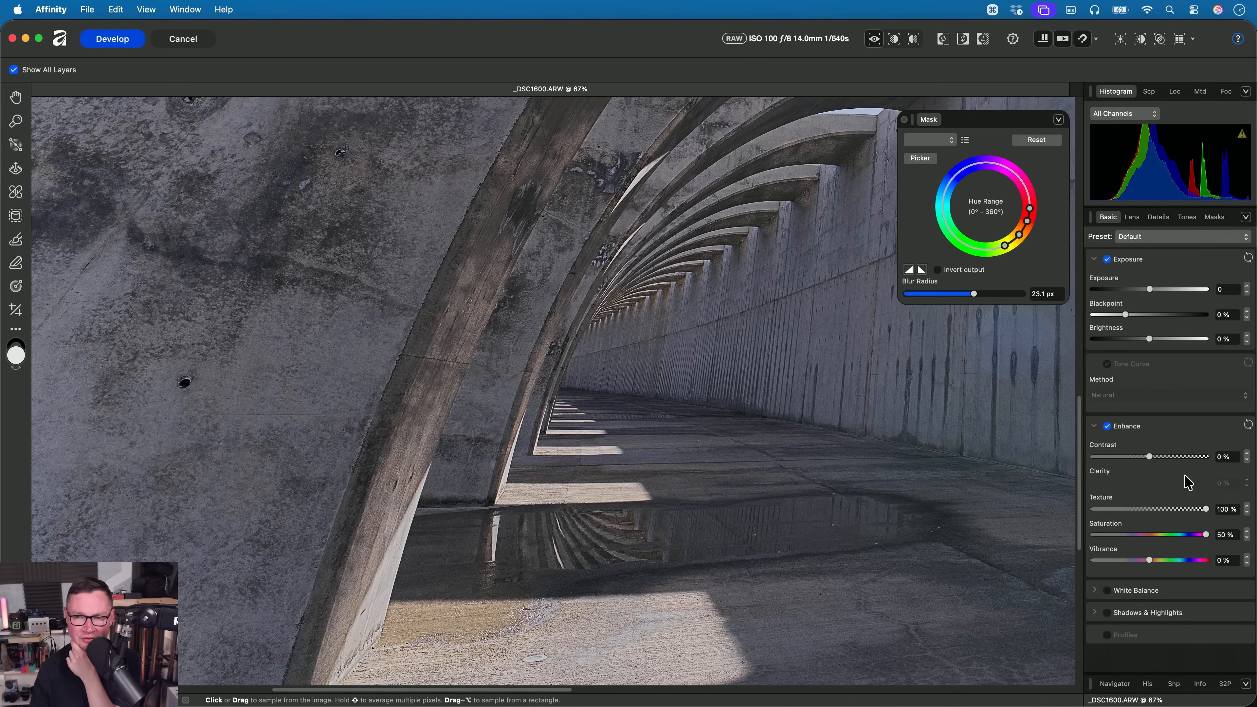
{"action": "left_click", "coordinate": [1170, 536]}
{"action": "left_click_drag", "start_coordinate": [1176, 542], "coordinate": [1179, 538]}
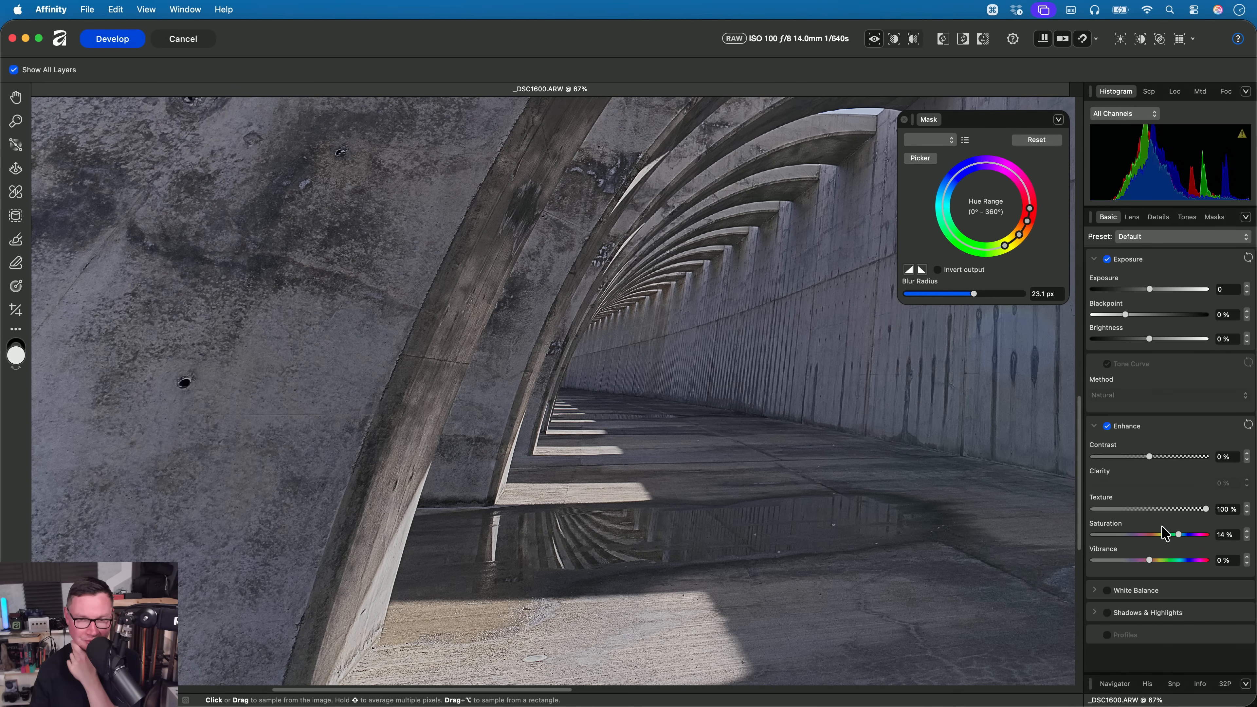
{"action": "scroll", "coordinate": [648, 381], "scroll_direction": "up", "scroll_amount": 3}
{"action": "scroll", "coordinate": [648, 381], "scroll_direction": "right", "scroll_amount": 3}
{"action": "scroll", "coordinate": [664, 381], "scroll_direction": "down", "scroll_amount": 4}
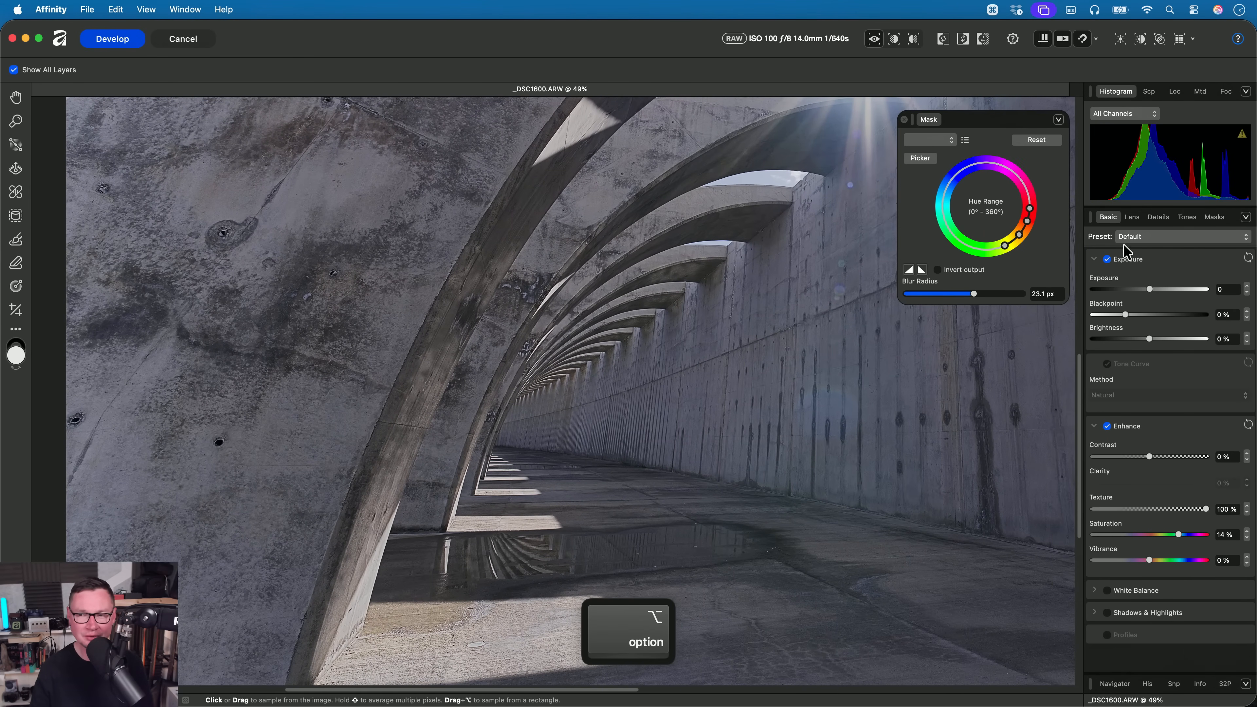
- Compare the sunlit arch edges and floor with the hue range mask hidden and shown
{"action": "left_click", "coordinate": [1213, 218]}
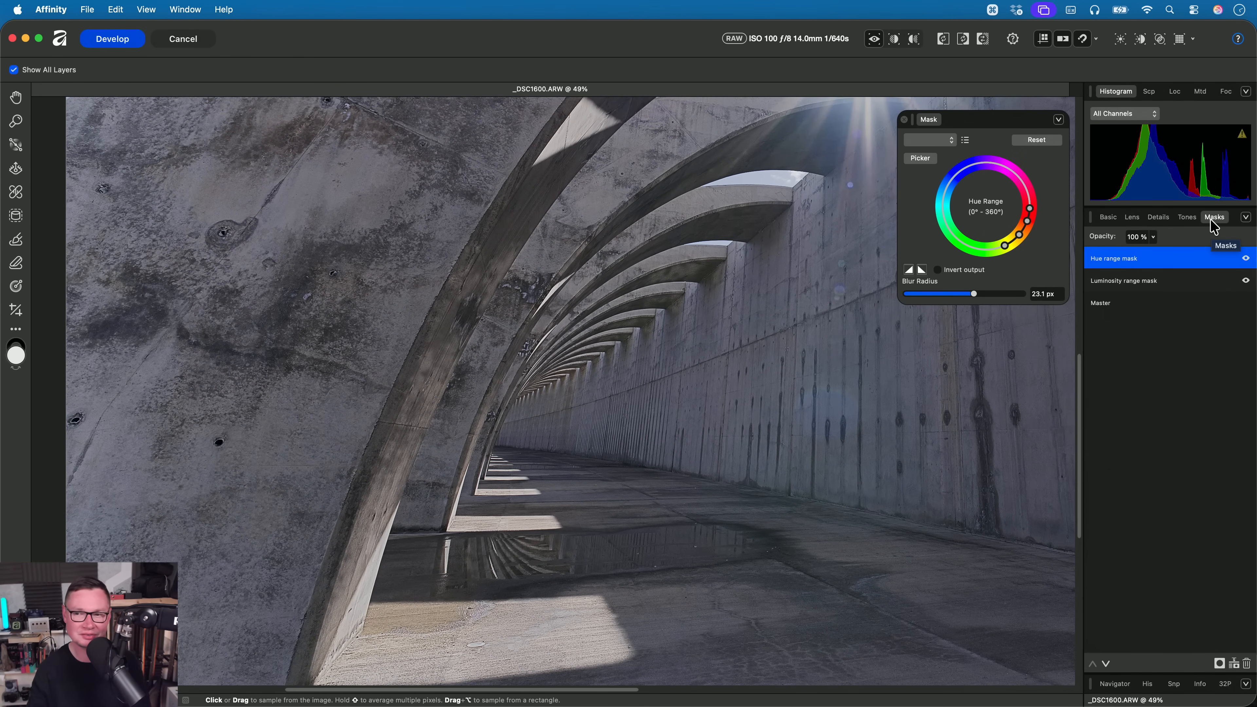
{"action": "left_click", "coordinate": [1246, 260]}
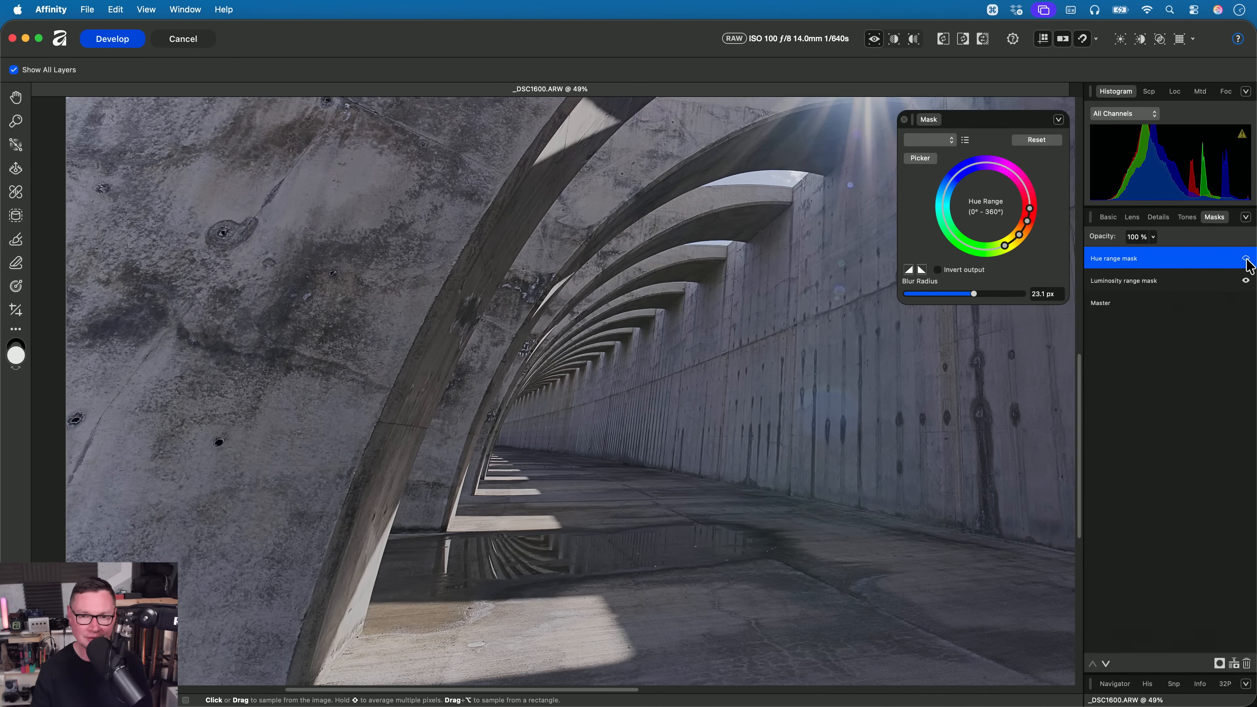
{"action": "left_click", "coordinate": [1246, 260]}
{"action": "left_click", "coordinate": [1247, 260]}
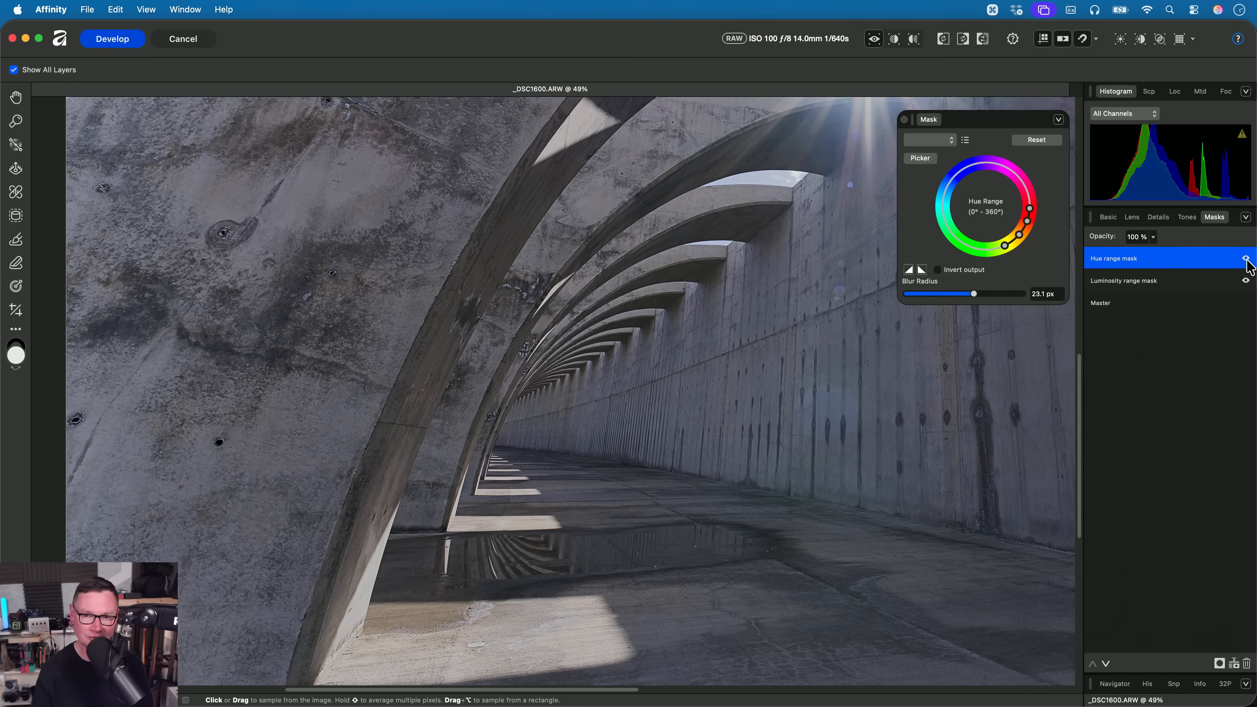
{"action": "left_click", "coordinate": [1246, 260]}
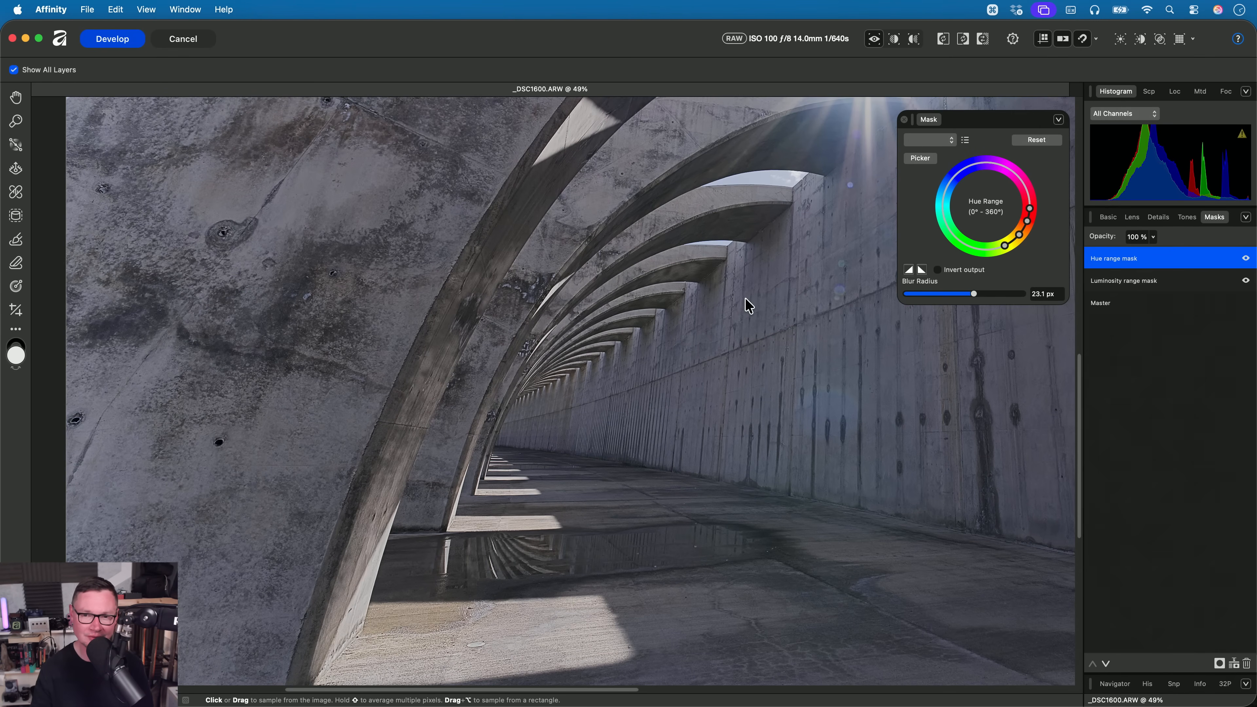
{"action": "left_click", "coordinate": [1246, 259]}
{"action": "left_click", "coordinate": [1246, 259]}
{"action": "scroll", "coordinate": [415, 509], "scroll_direction": "up", "scroll_amount": 3}
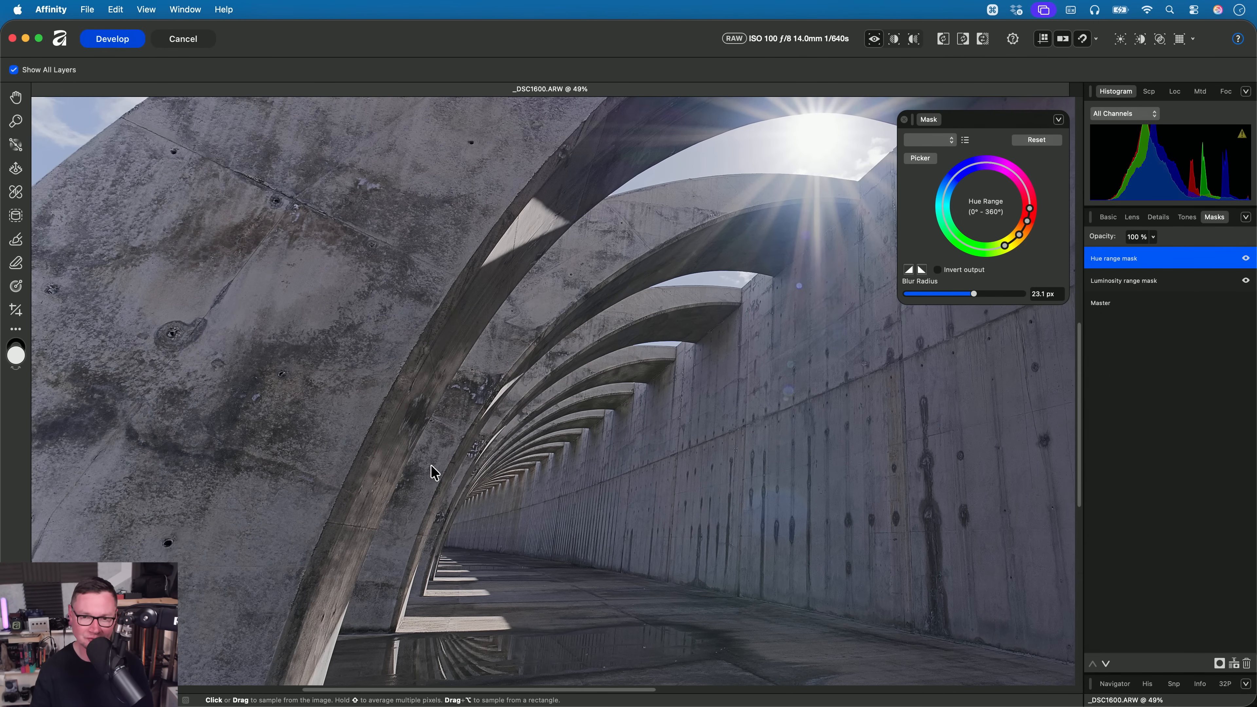
- Fit the whole photo in view and set the hue range mask's opacity to 50%
{"action": "key", "text": "super+0"}
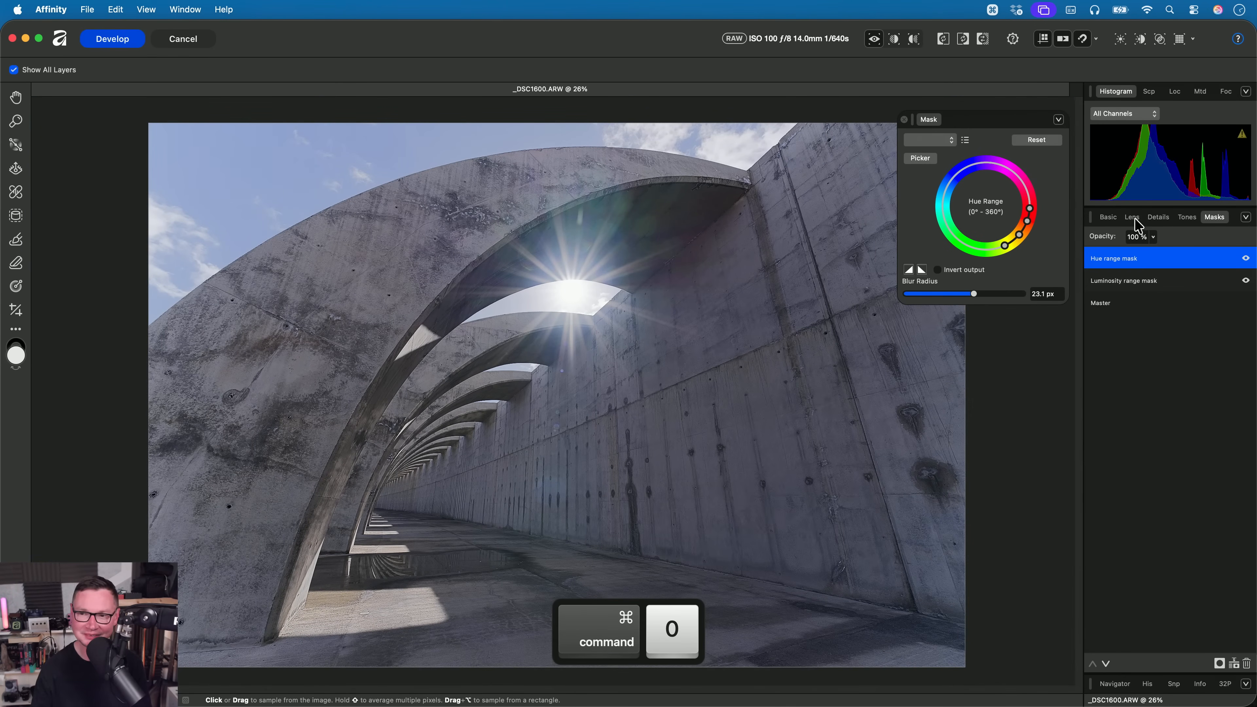
{"action": "left_click", "coordinate": [1153, 237]}
{"action": "left_click_drag", "start_coordinate": [1155, 252], "coordinate": [1103, 265]}
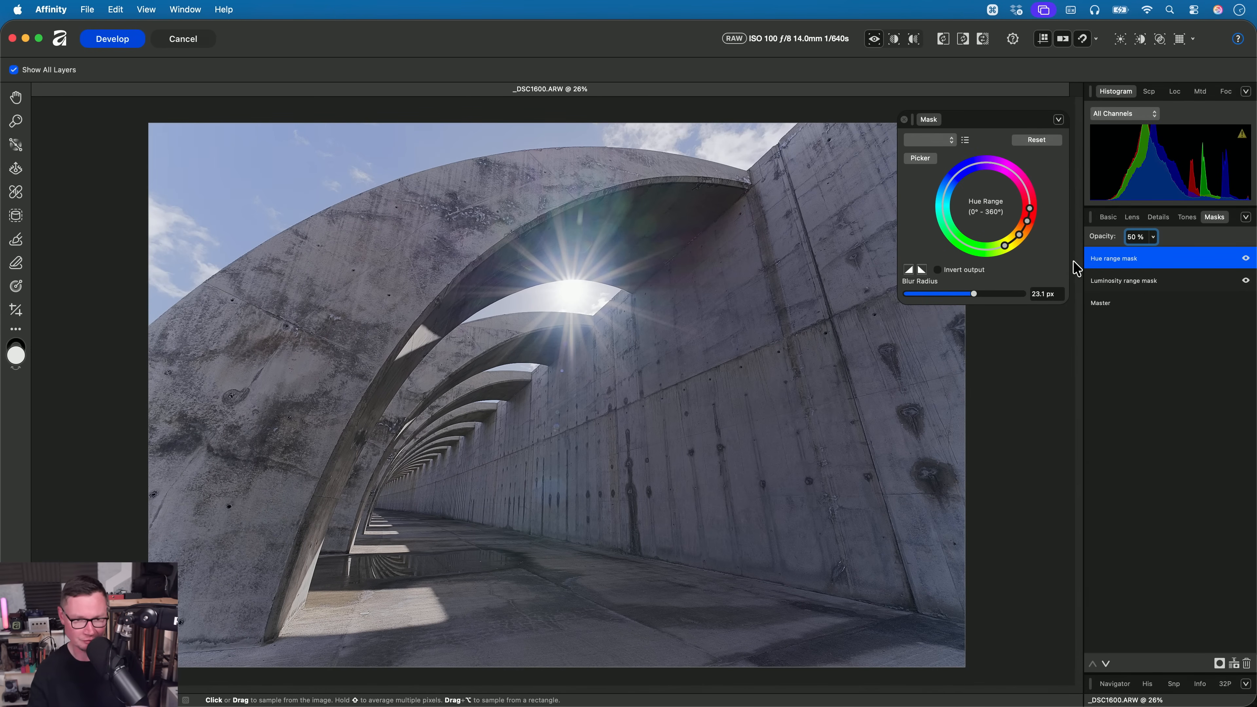
{"action": "key", "text": "super+Tab"}
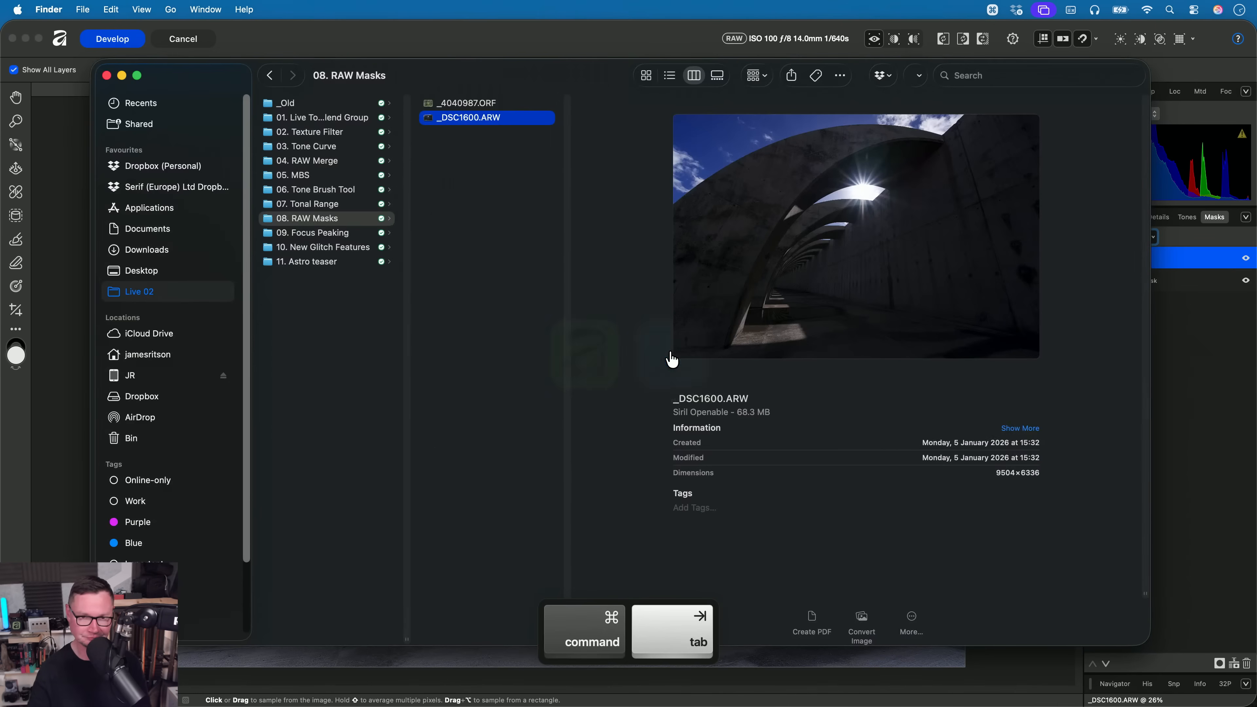
{"action": "key", "text": "Left"}
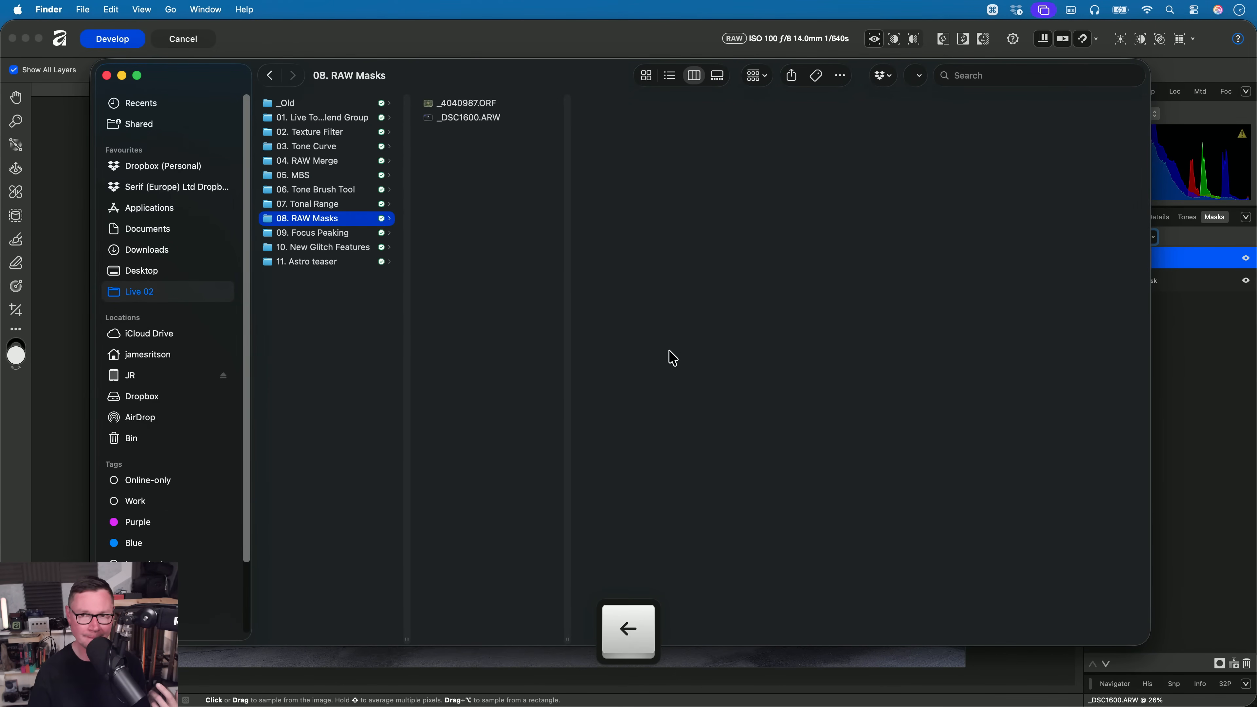
{"action": "key", "text": "super+Tab"}
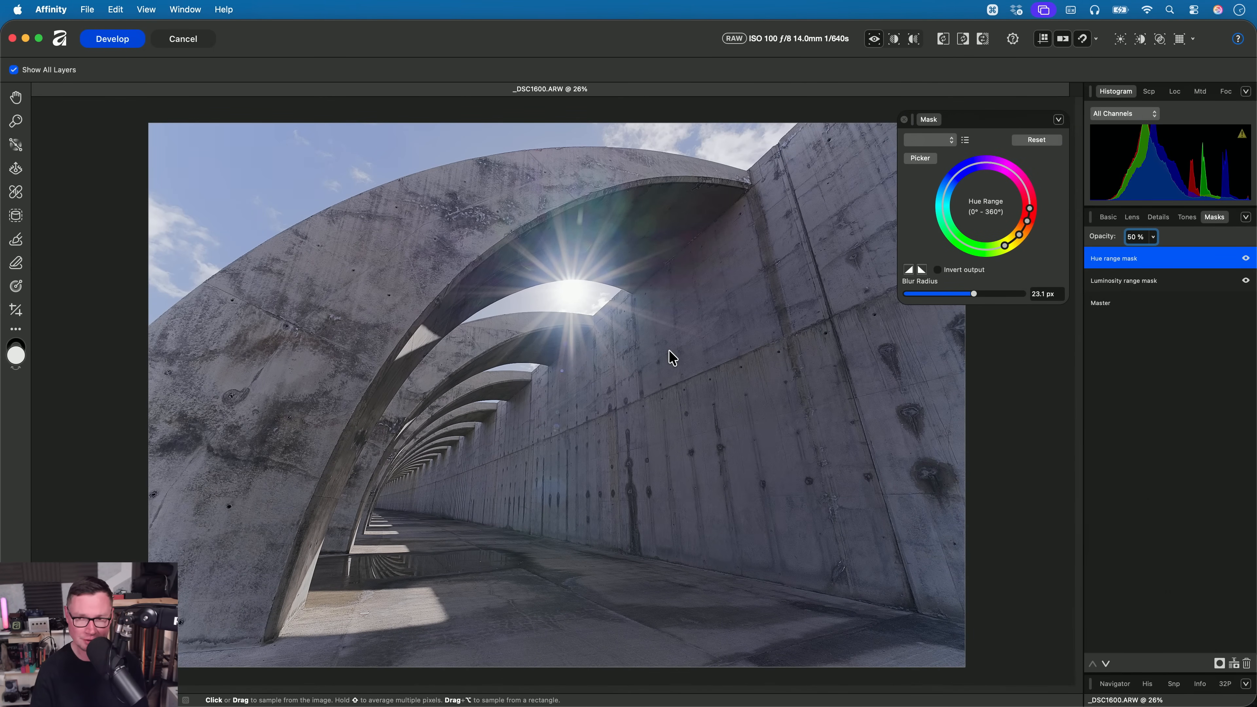
- Set Detail Refinement for the hue range mask to a Radius of 31% and an Amount of 100%
{"action": "left_click", "coordinate": [1109, 218]}
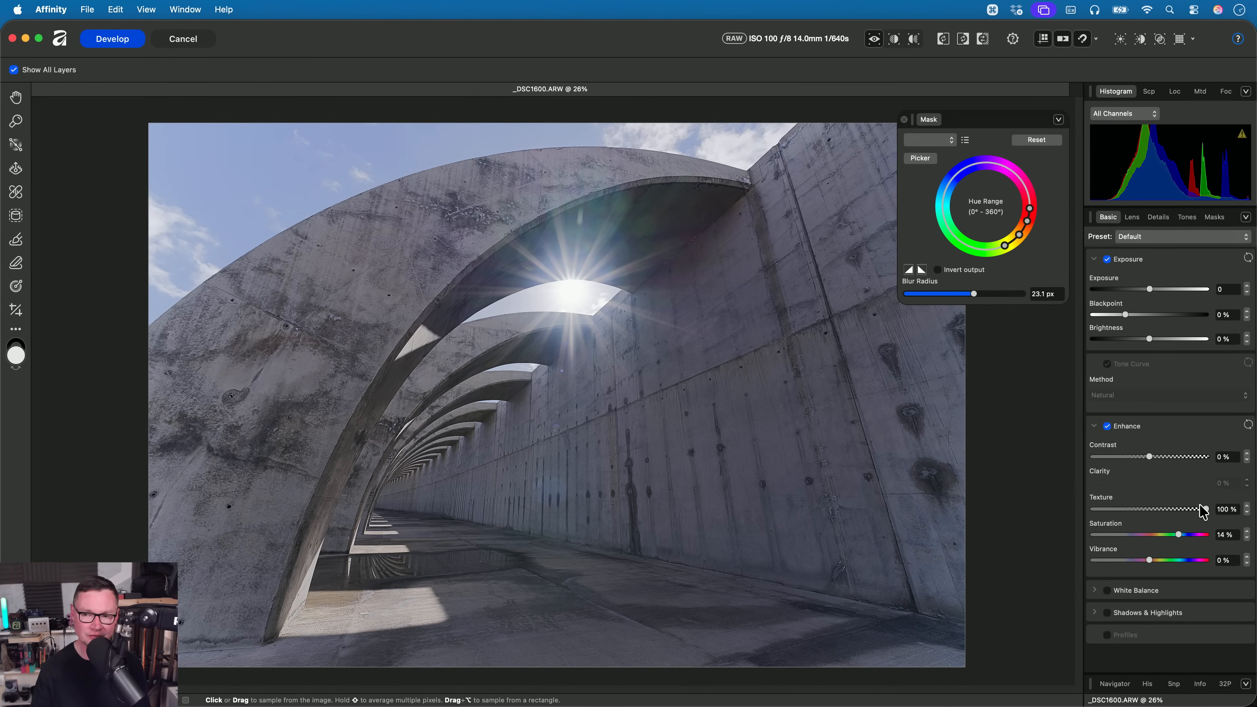
{"action": "left_click", "coordinate": [1158, 221]}
{"action": "scroll", "coordinate": [555, 390], "scroll_direction": "up", "scroll_amount": 1}
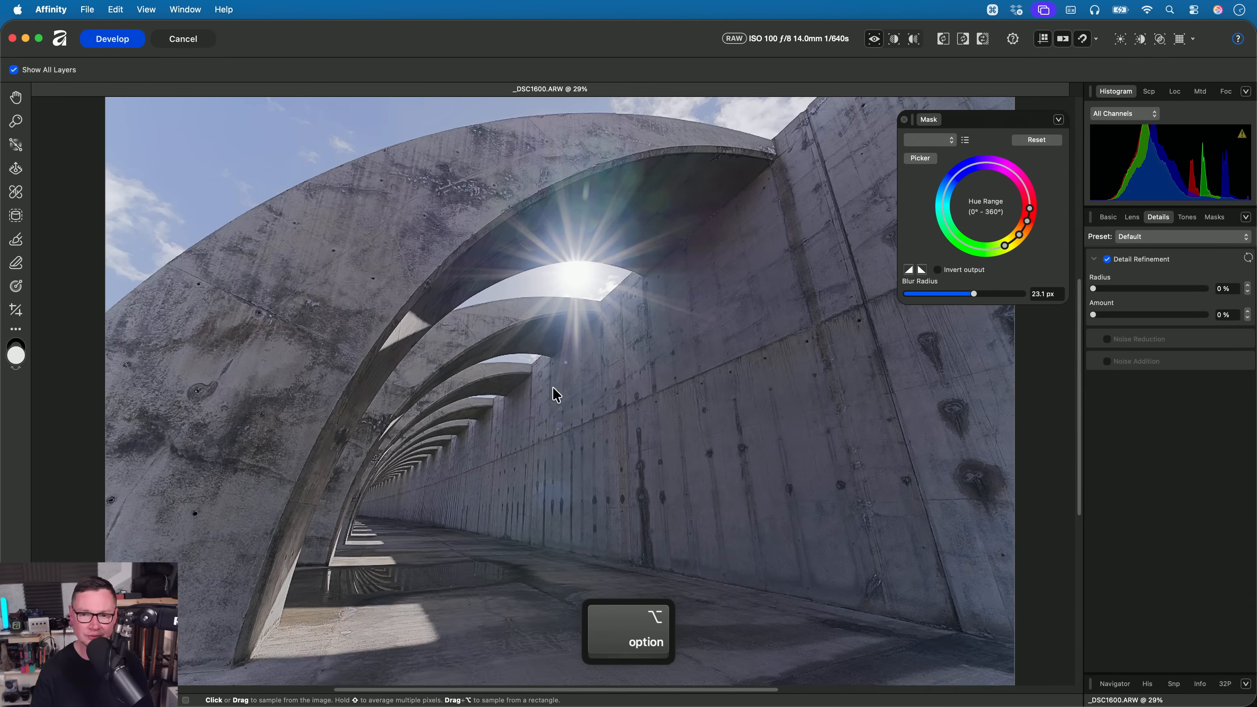
{"action": "scroll", "coordinate": [557, 395], "scroll_direction": "up", "scroll_amount": 2}
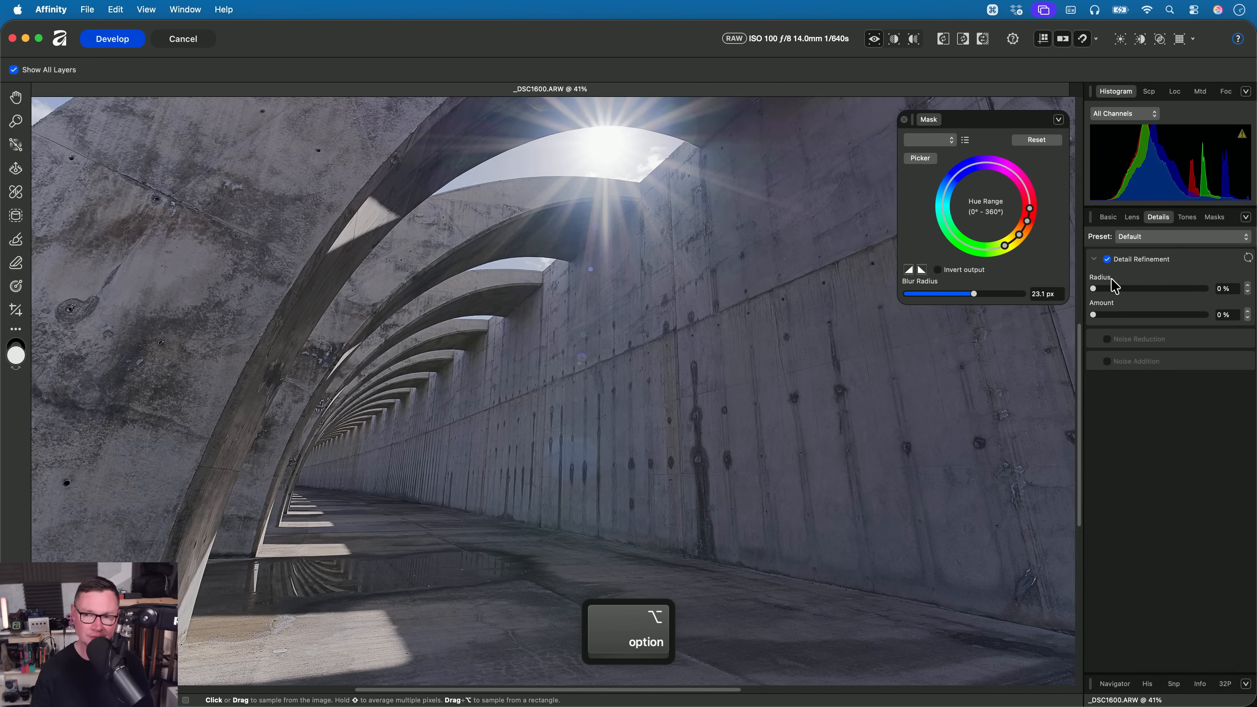
{"action": "left_click_drag", "start_coordinate": [1115, 286], "coordinate": [1249, 331]}
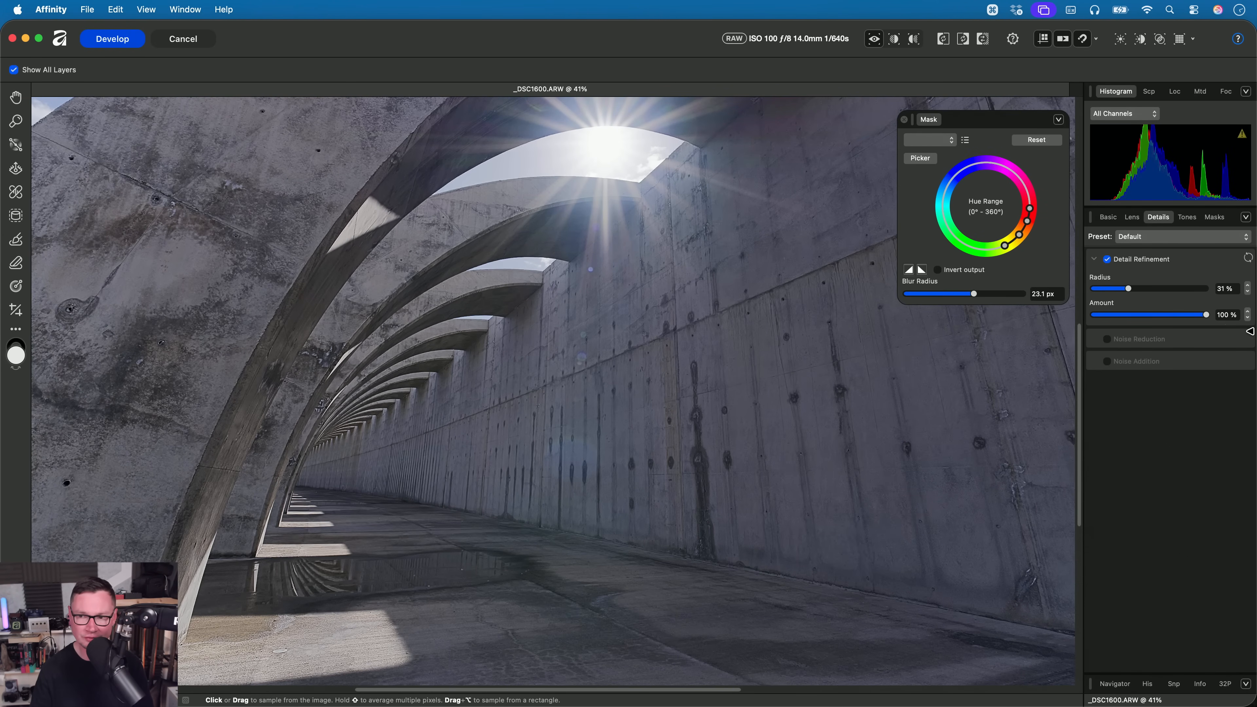
{"action": "scroll", "coordinate": [420, 458], "scroll_direction": "up", "scroll_amount": 3}
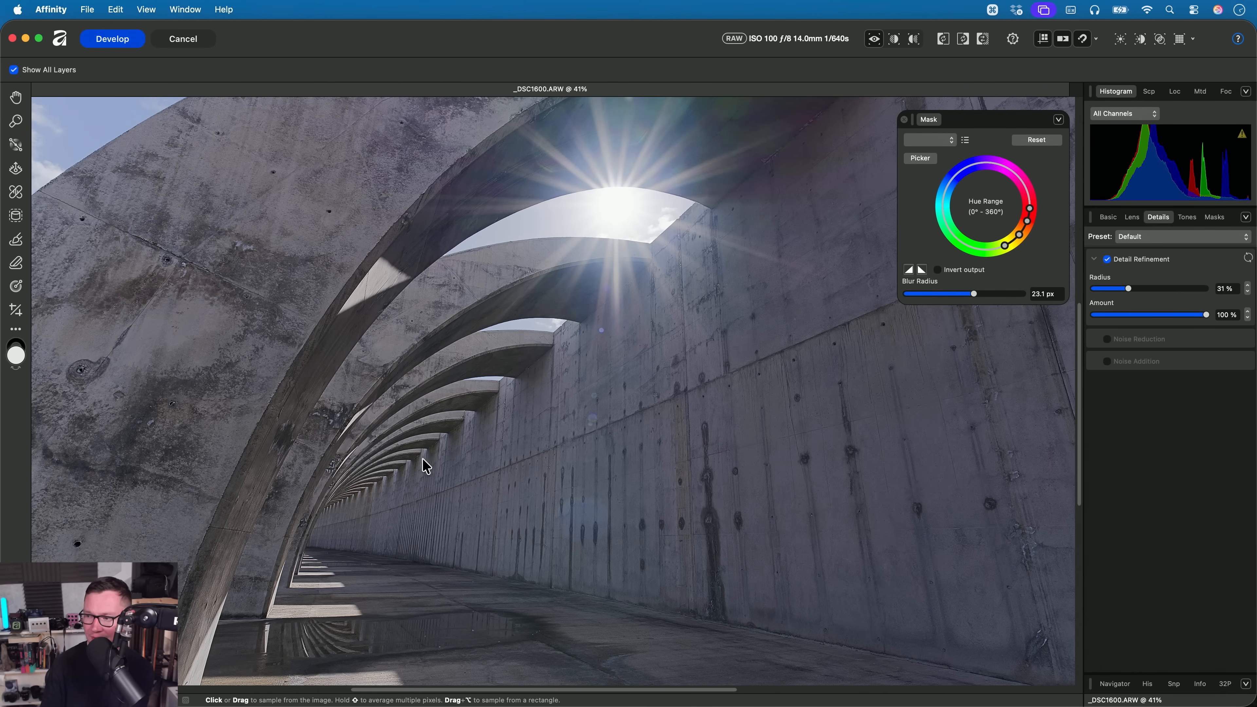
{"action": "left_click", "coordinate": [1185, 218]}
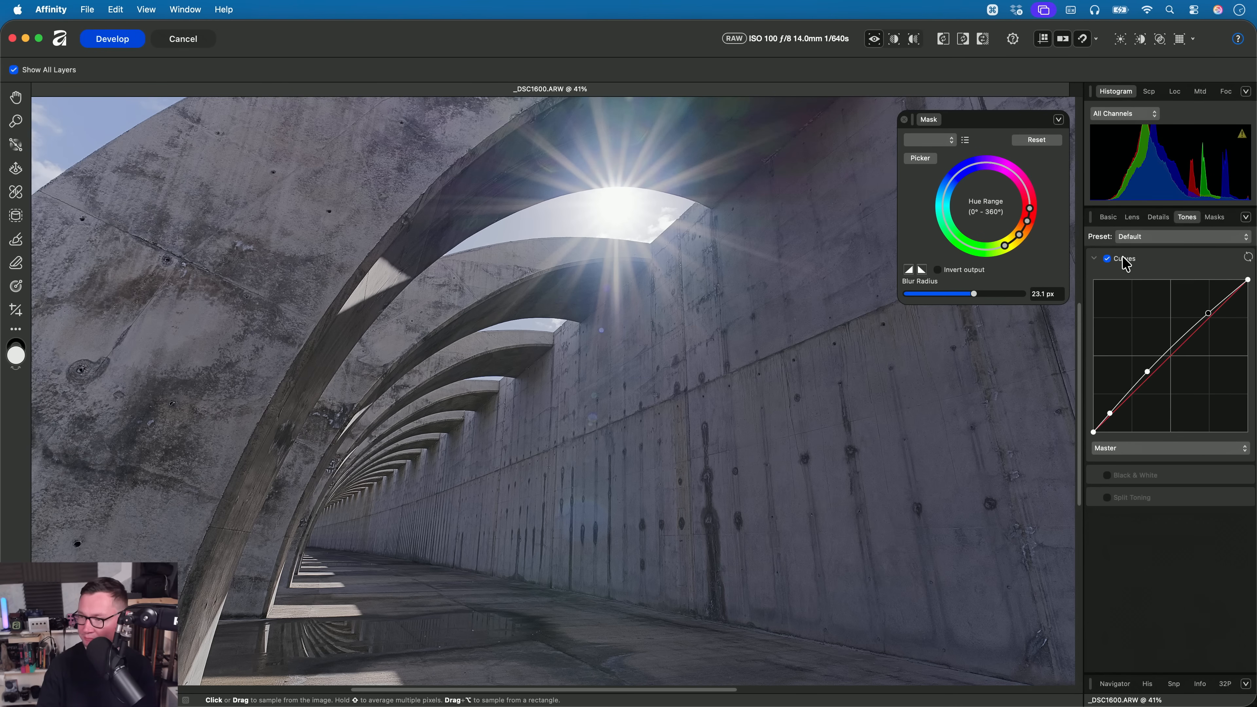
{"action": "scroll", "coordinate": [643, 396], "scroll_direction": "down", "scroll_amount": 2}
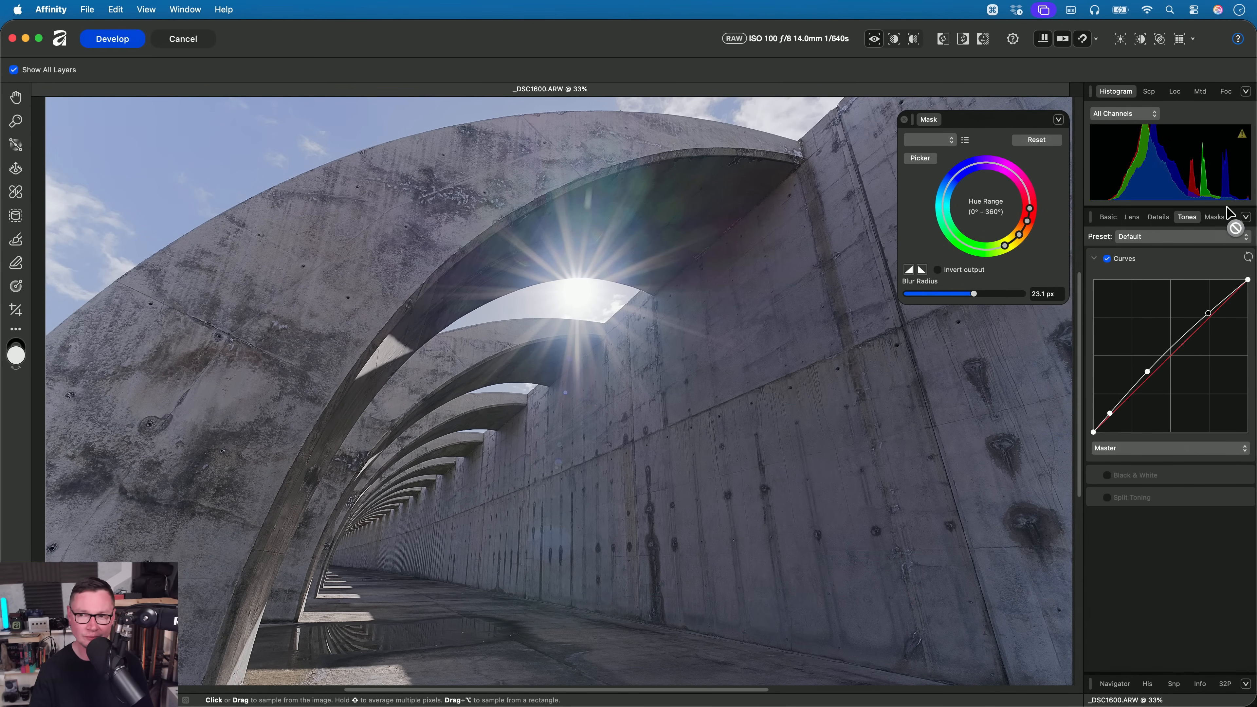
{"action": "left_click", "coordinate": [1220, 218]}
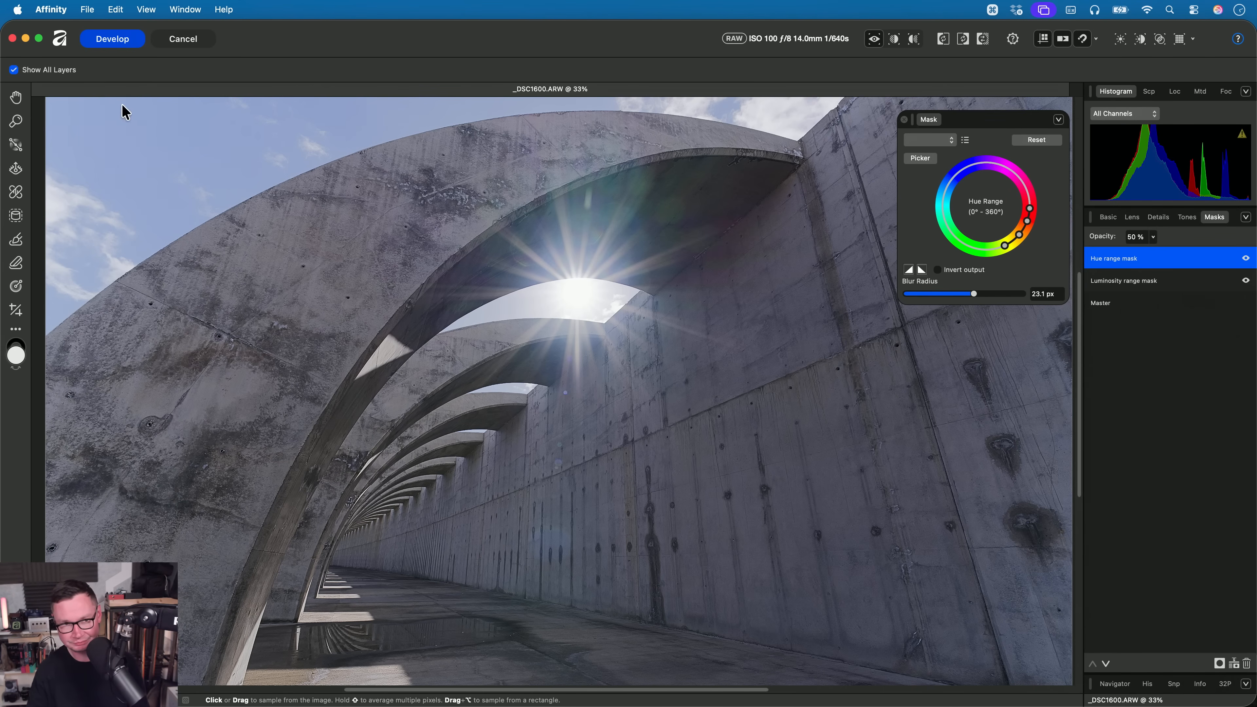
- Cancel the RAW development of _DSC1600.ARW and discard its adjustments
{"action": "left_click", "coordinate": [176, 39]}
{"action": "left_click", "coordinate": [647, 274]}
- Switch to Finder and open _8121804.ORF from the 09. Focus Peaking folder in Affinity
{"action": "key", "text": "super+Tab"}
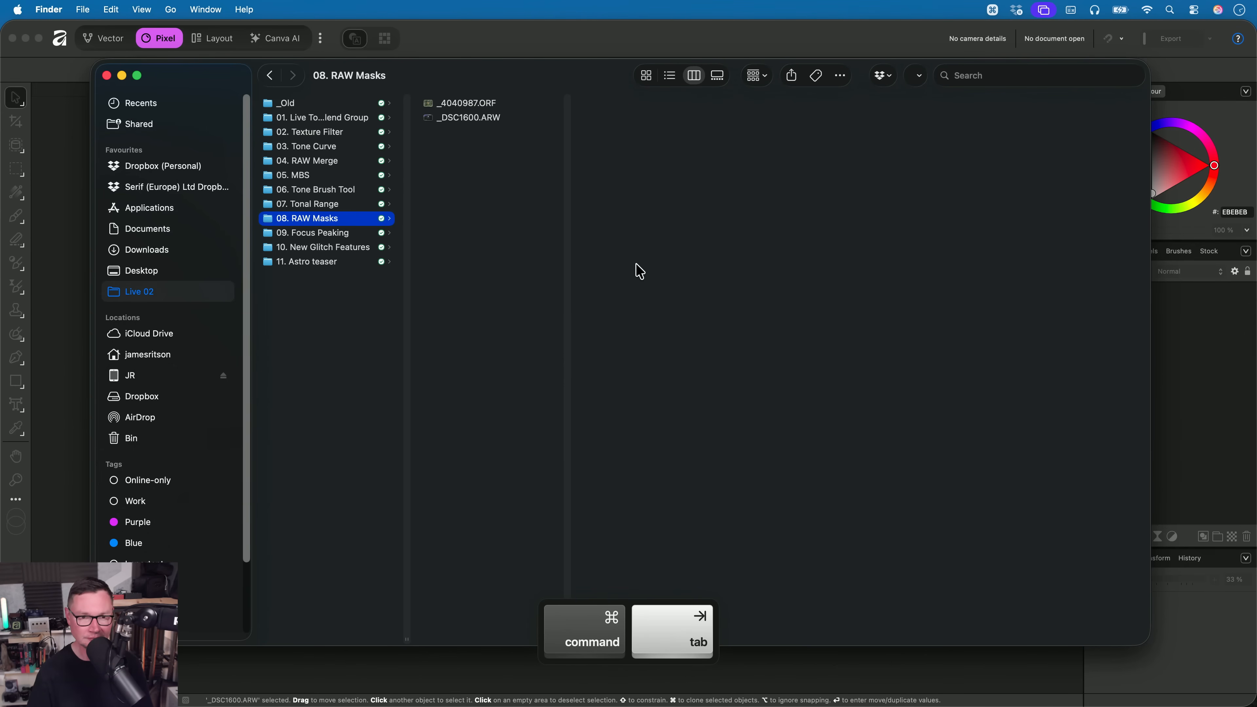
{"action": "key", "text": "Down"}
{"action": "key", "text": "Down"}
{"action": "key", "text": "Up"}
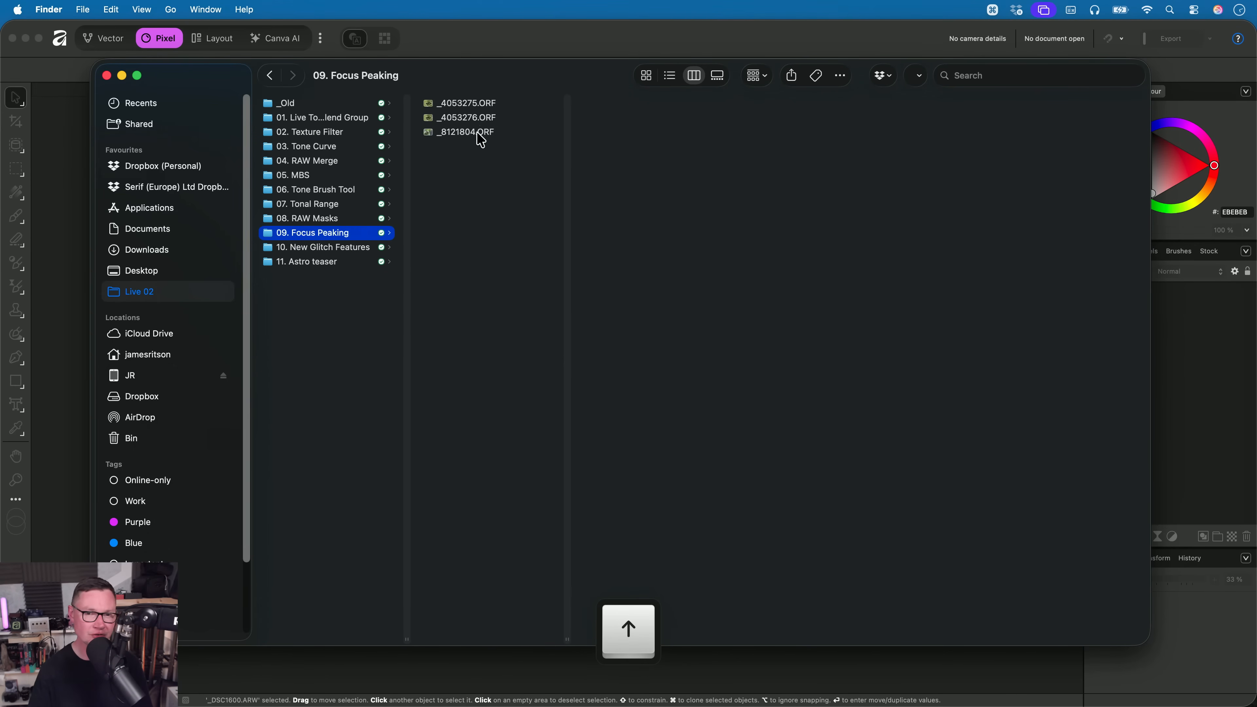
{"action": "left_click", "coordinate": [478, 134]}
{"action": "left_click_drag", "start_coordinate": [457, 130], "coordinate": [629, 313]}
{"action": "key", "text": "super+Tab"}
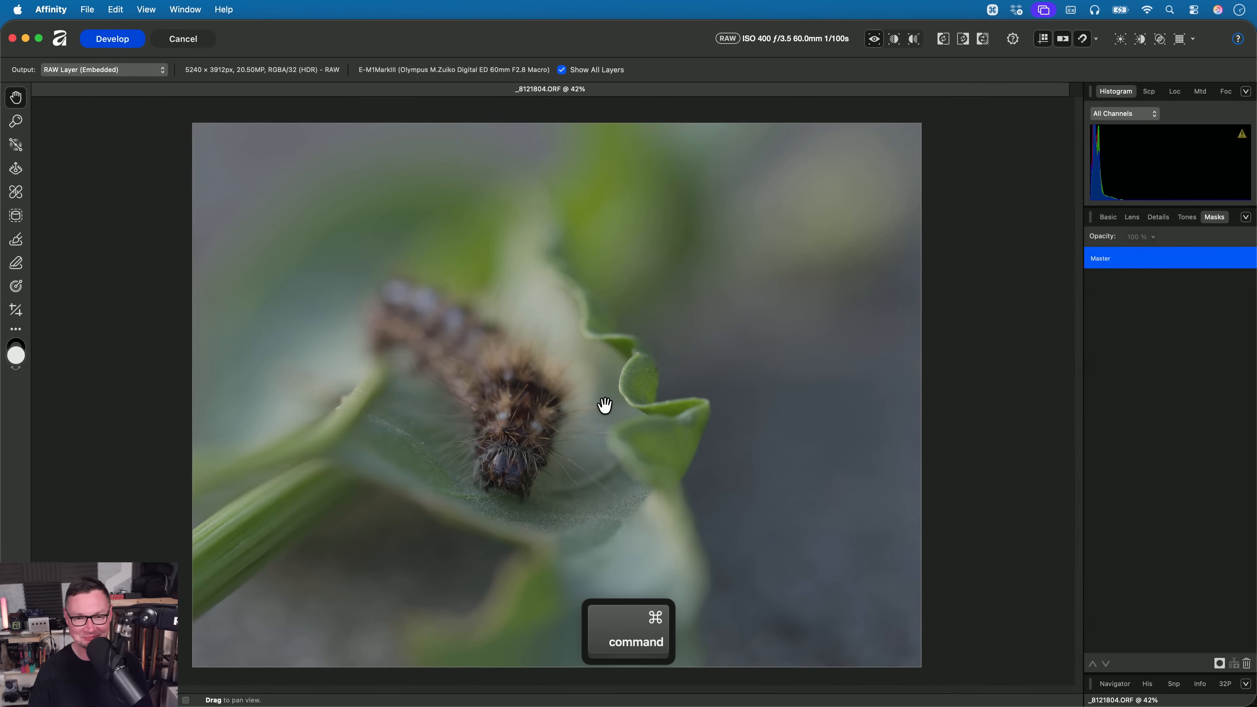
- Turn on focus peaking to highlight the in-focus areas around the caterpillar's head and leaf
{"action": "left_click", "coordinate": [1106, 217]}
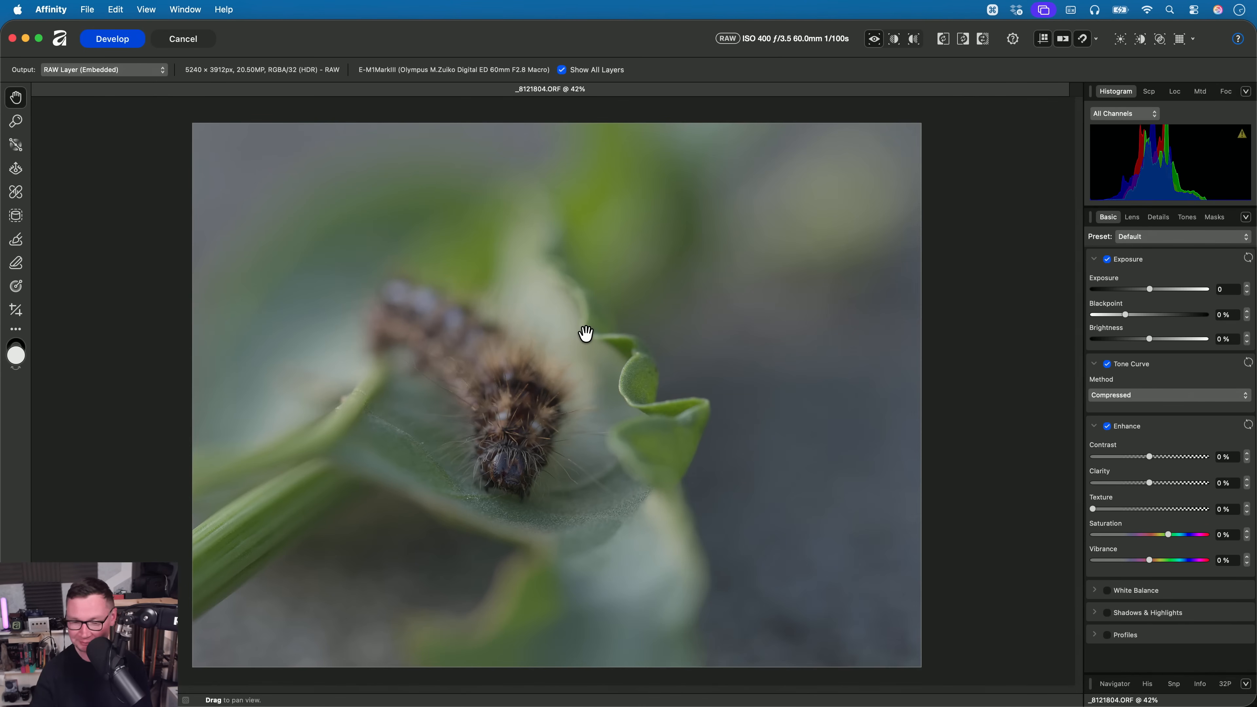
{"action": "scroll", "coordinate": [503, 434], "scroll_direction": "up", "scroll_amount": 4}
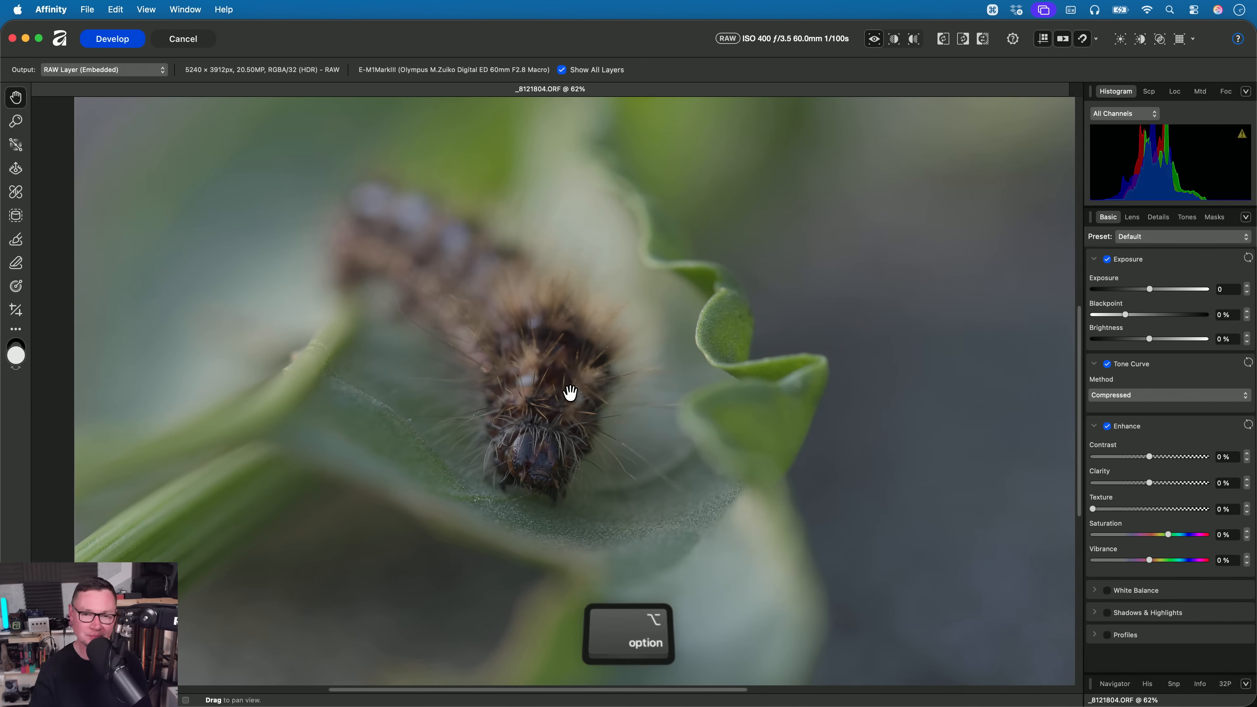
{"action": "scroll", "coordinate": [570, 392], "scroll_direction": "up", "scroll_amount": 1}
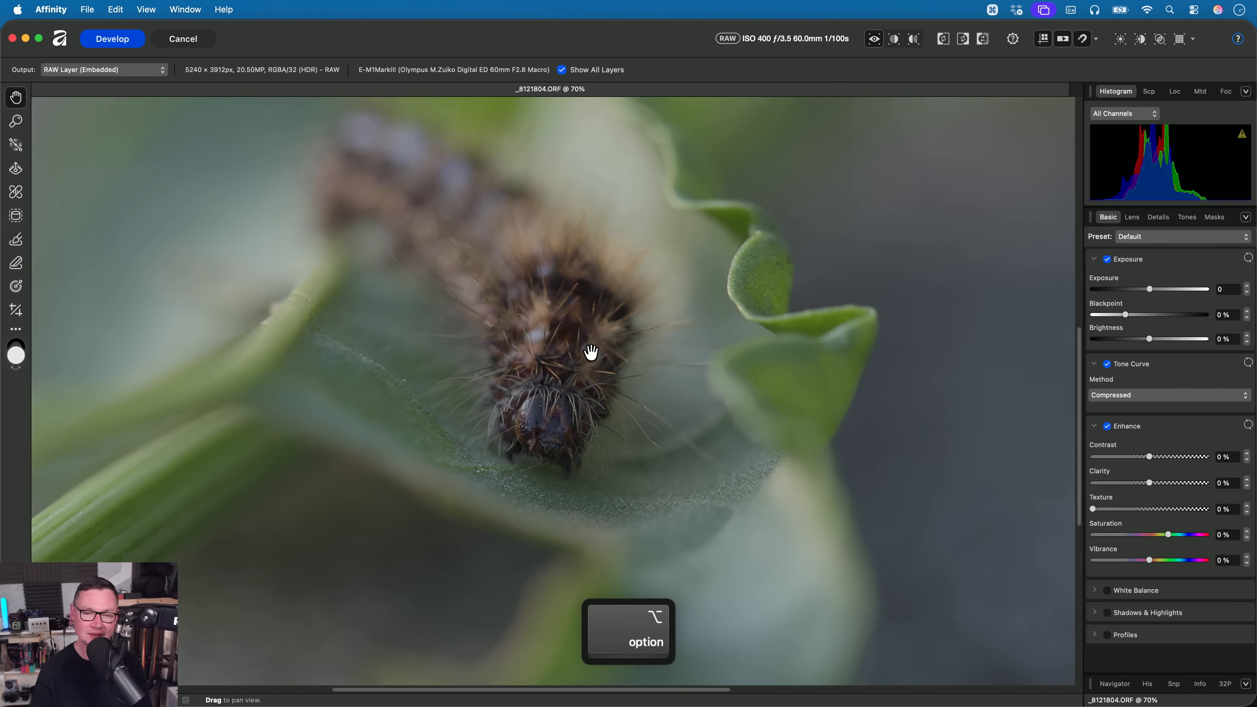
{"action": "left_click", "coordinate": [1181, 42]}
{"action": "left_click_drag", "start_coordinate": [750, 463], "coordinate": [718, 497]}
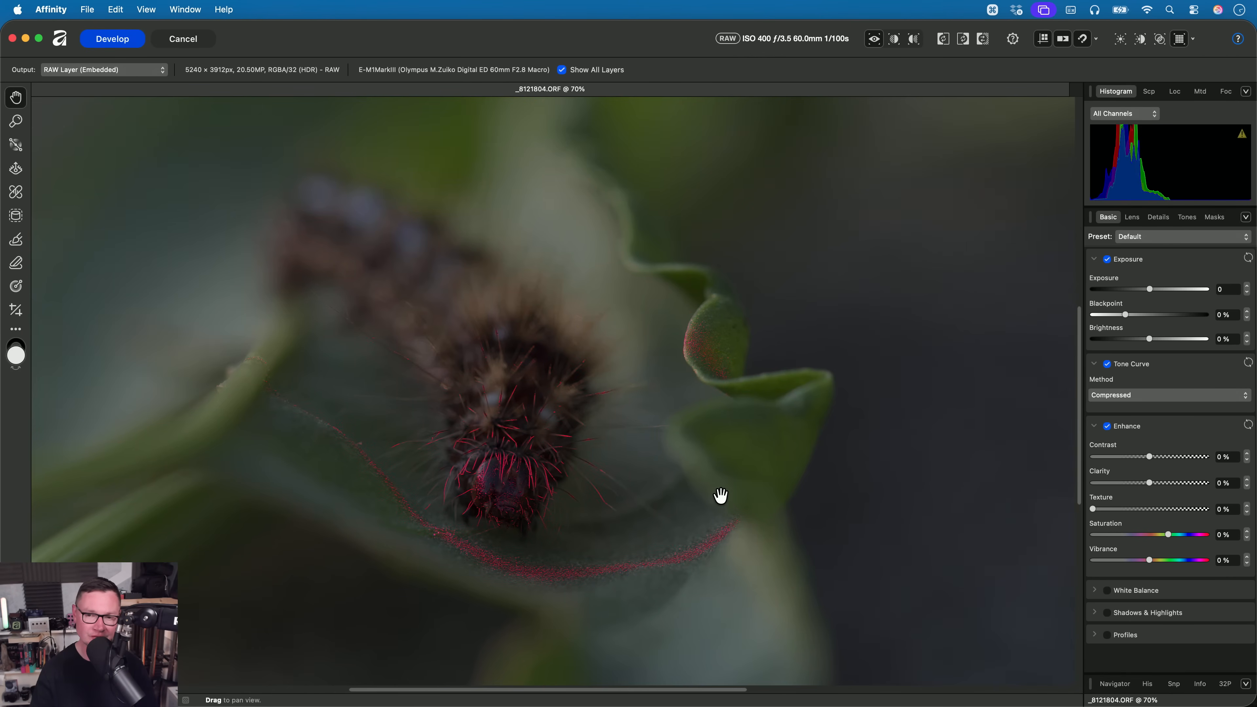
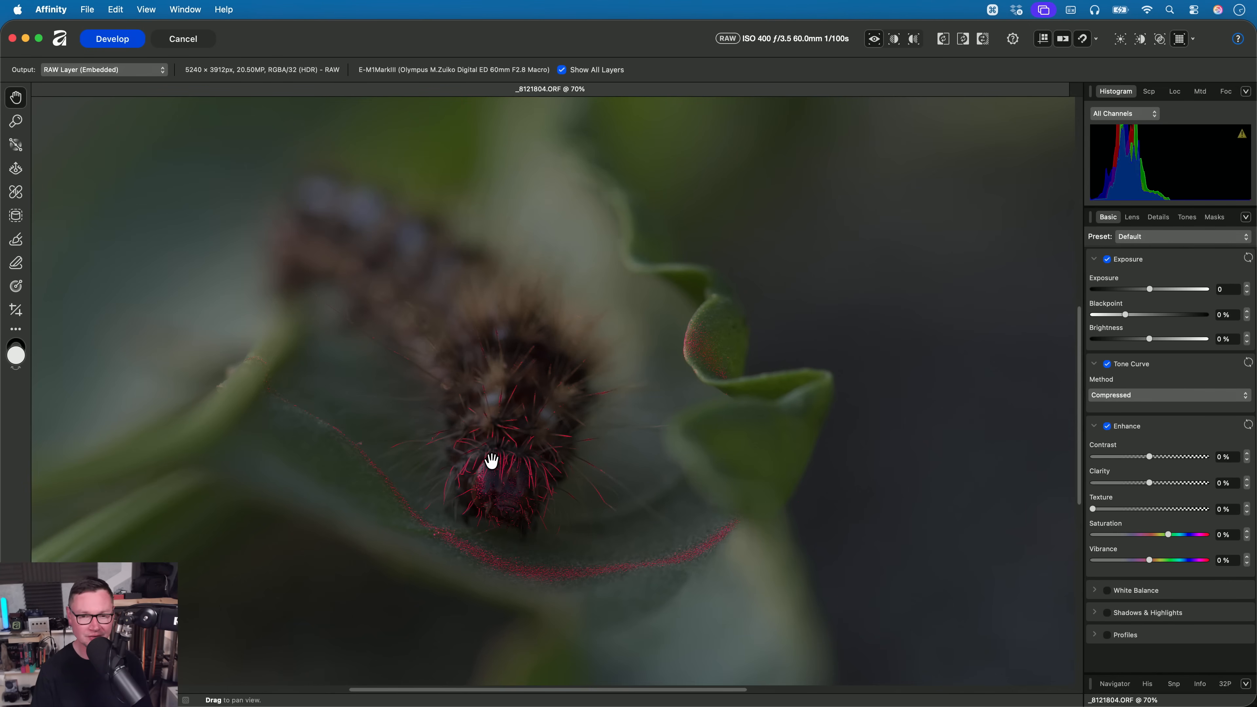
- Cycle the focus peaking overlay on the caterpillar photo through green and blue, ending on yellow
{"action": "left_click_drag", "start_coordinate": [495, 481], "coordinate": [505, 453]}
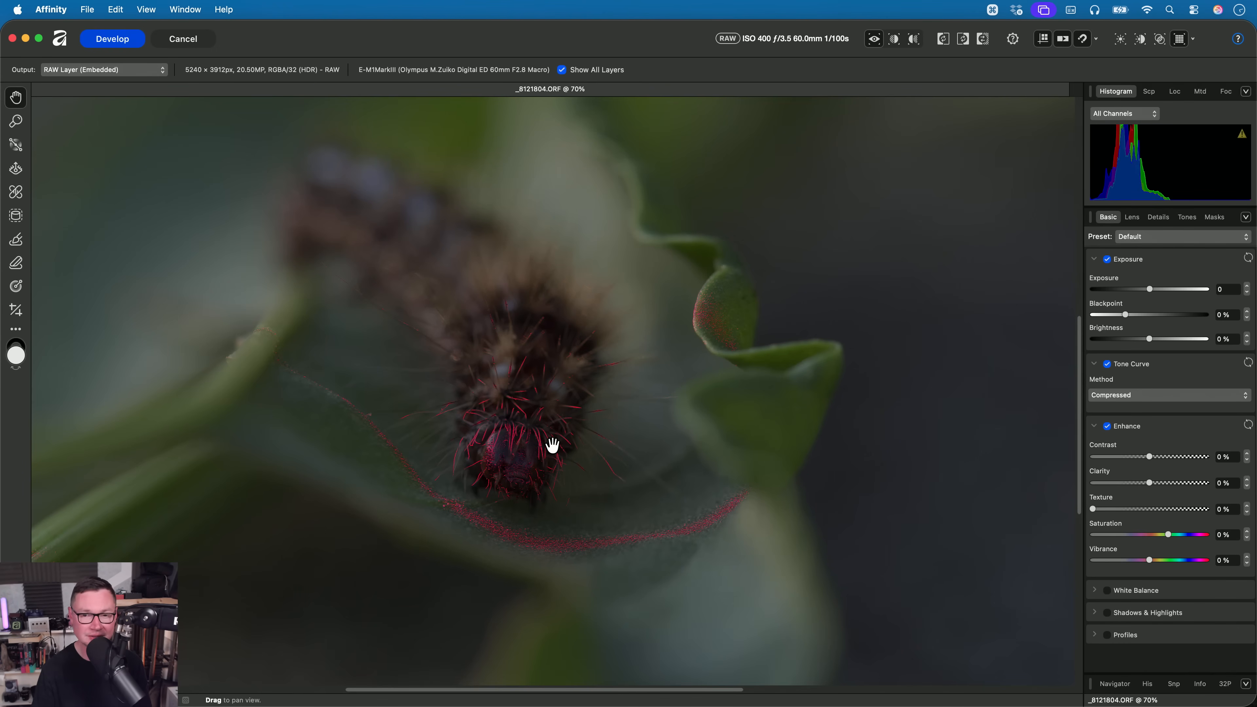
{"action": "left_click", "coordinate": [1192, 40]}
{"action": "left_click", "coordinate": [1183, 77]}
{"action": "left_click", "coordinate": [1193, 40]}
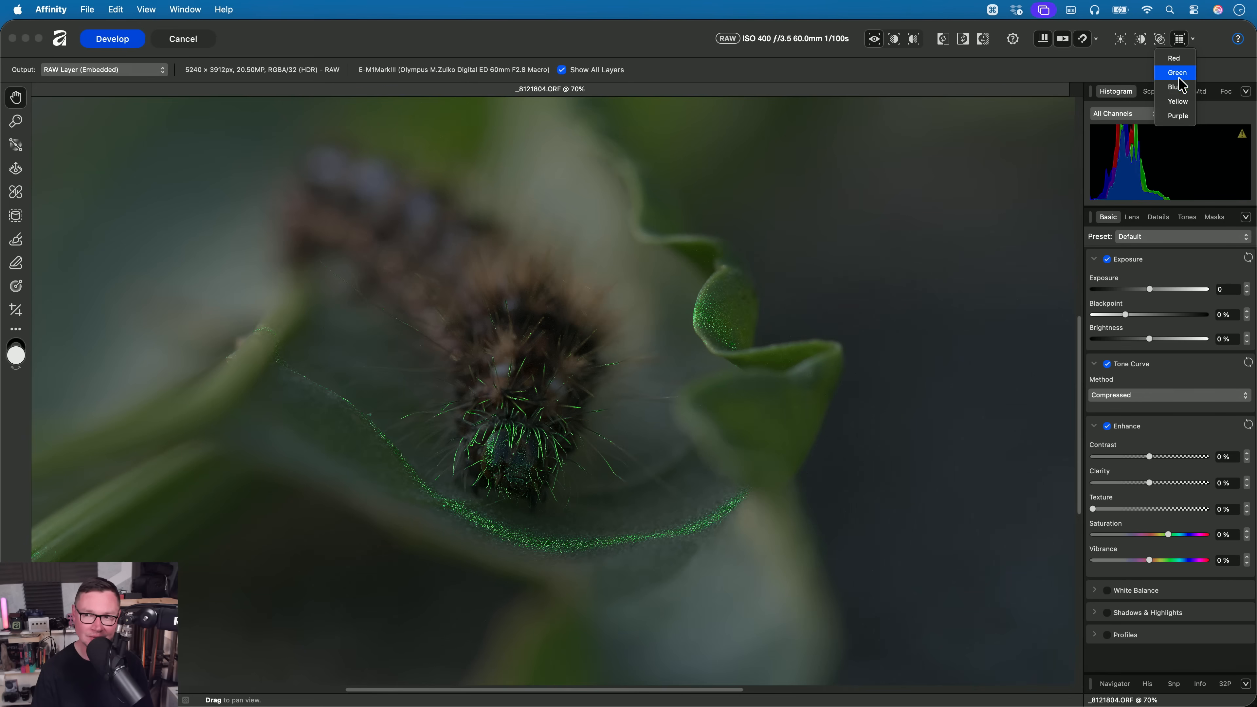
{"action": "left_click", "coordinate": [1182, 89]}
{"action": "left_click", "coordinate": [1193, 40]}
{"action": "left_click", "coordinate": [1183, 101]}
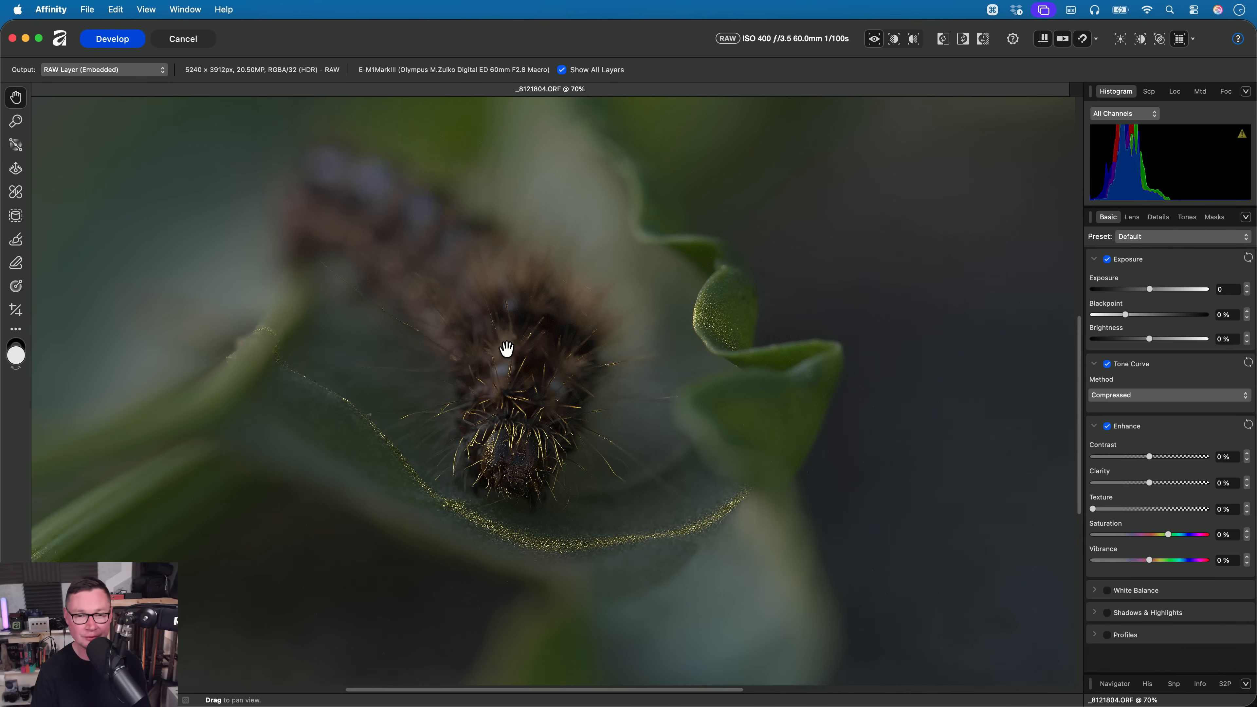
- Develop the caterpillar photo as an embedded RAW layer and reopen that layer for RAW editing
{"action": "left_click", "coordinate": [113, 39]}
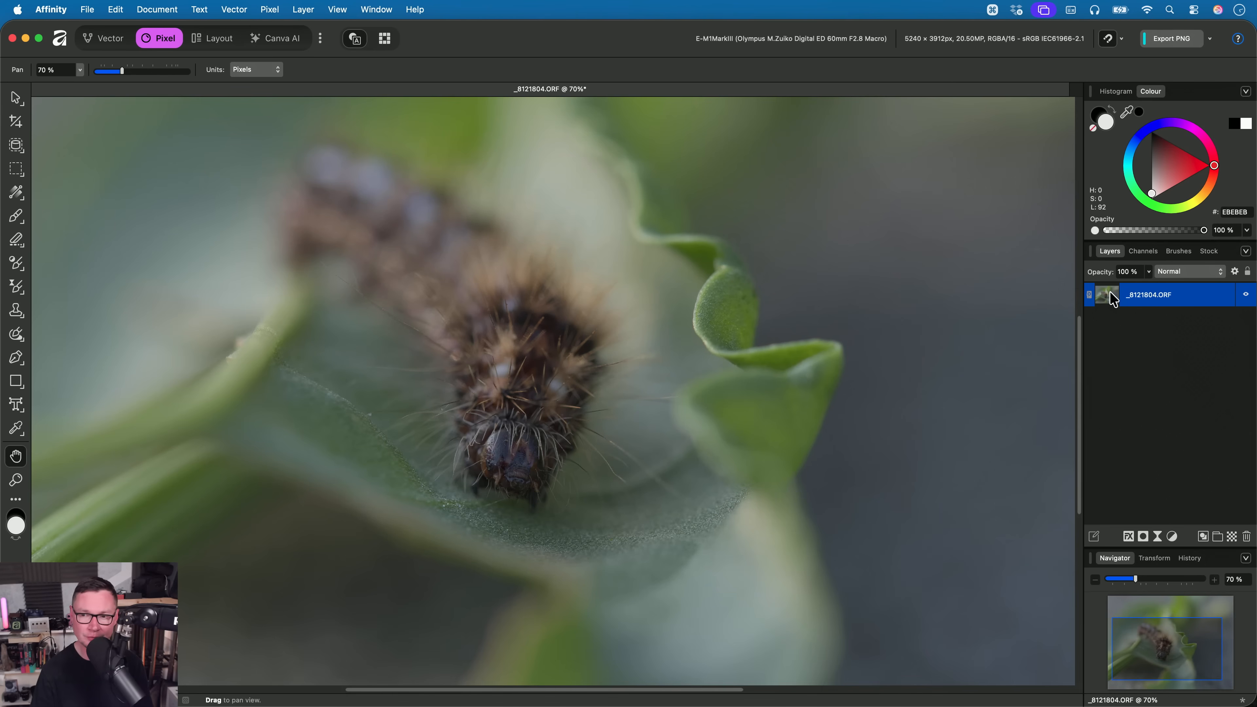
{"action": "double_click", "coordinate": [1108, 295]}
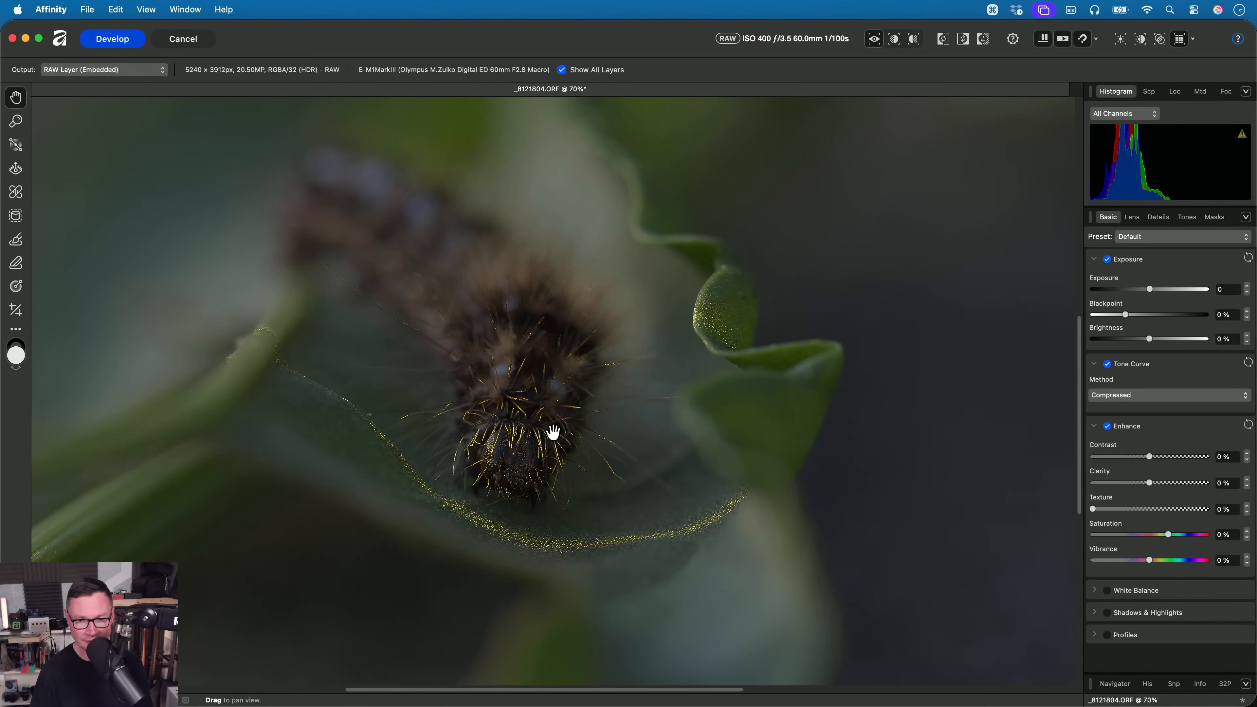
- Toggle focus peaking on the caterpillar photo, leaving it off, and cancel the RAW editing session
{"action": "left_click", "coordinate": [1181, 39]}
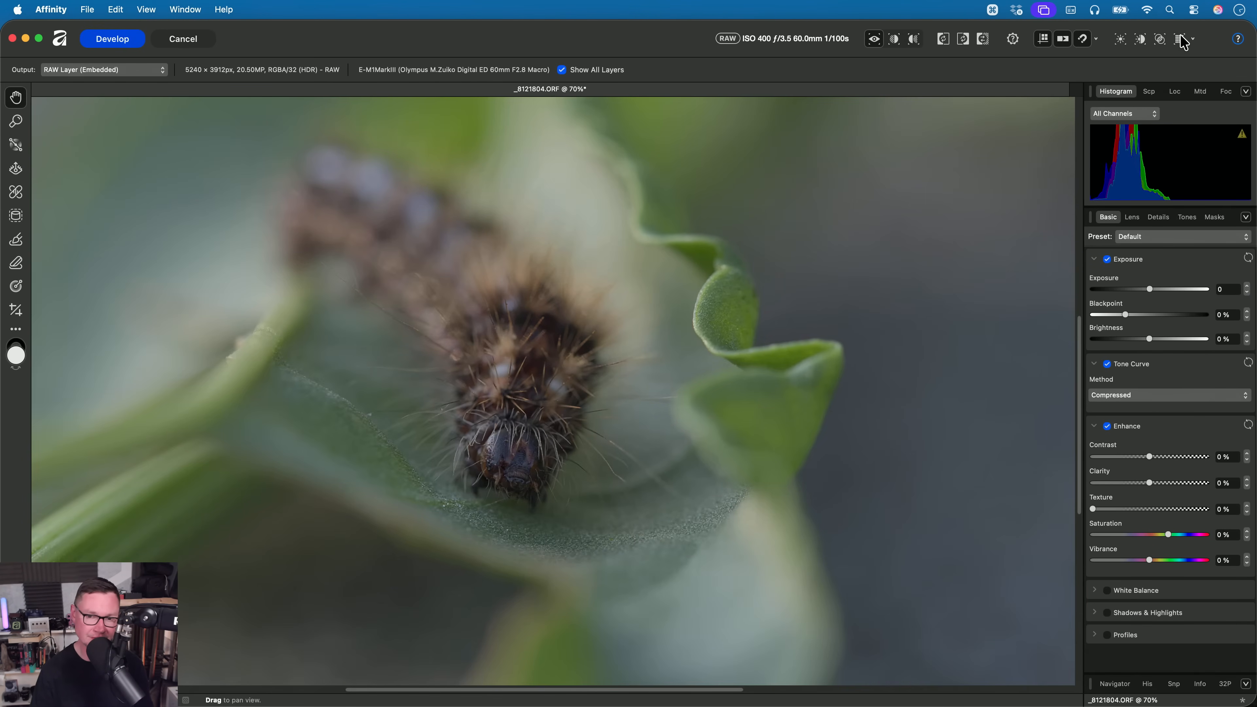
{"action": "left_click", "coordinate": [1180, 39]}
{"action": "left_click", "coordinate": [1182, 39]}
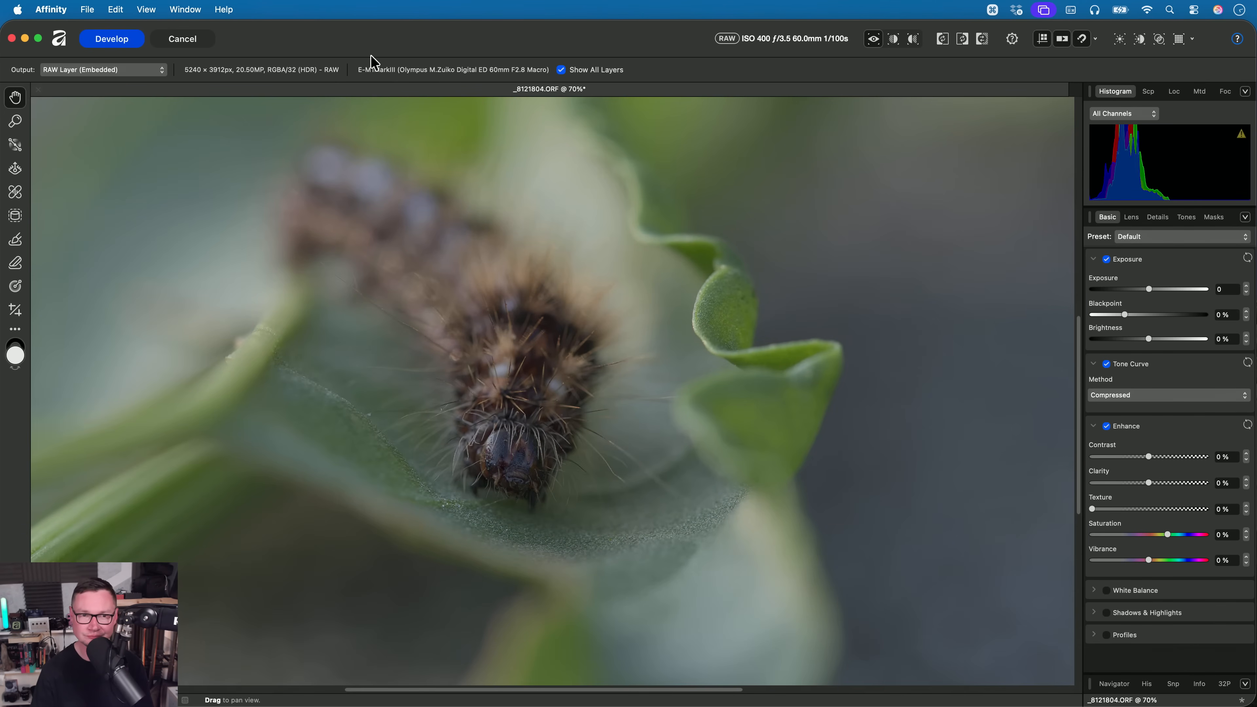
{"action": "left_click", "coordinate": [200, 39]}
{"action": "left_click", "coordinate": [667, 279]}
- Switch to Finder and open _4053275.ORF and _4053276.ORF from the 09. Focus Peaking folder in Affinity
{"action": "key", "text": "super+Tab"}
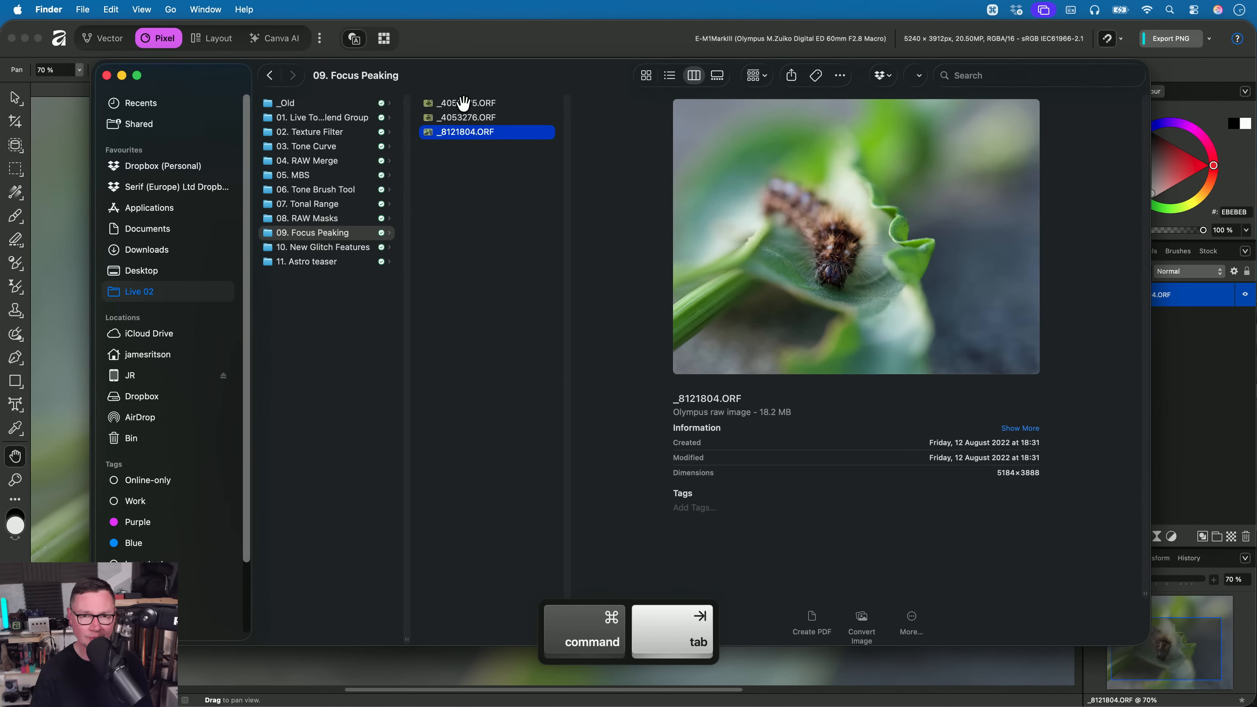
{"action": "left_click", "coordinate": [463, 103]}
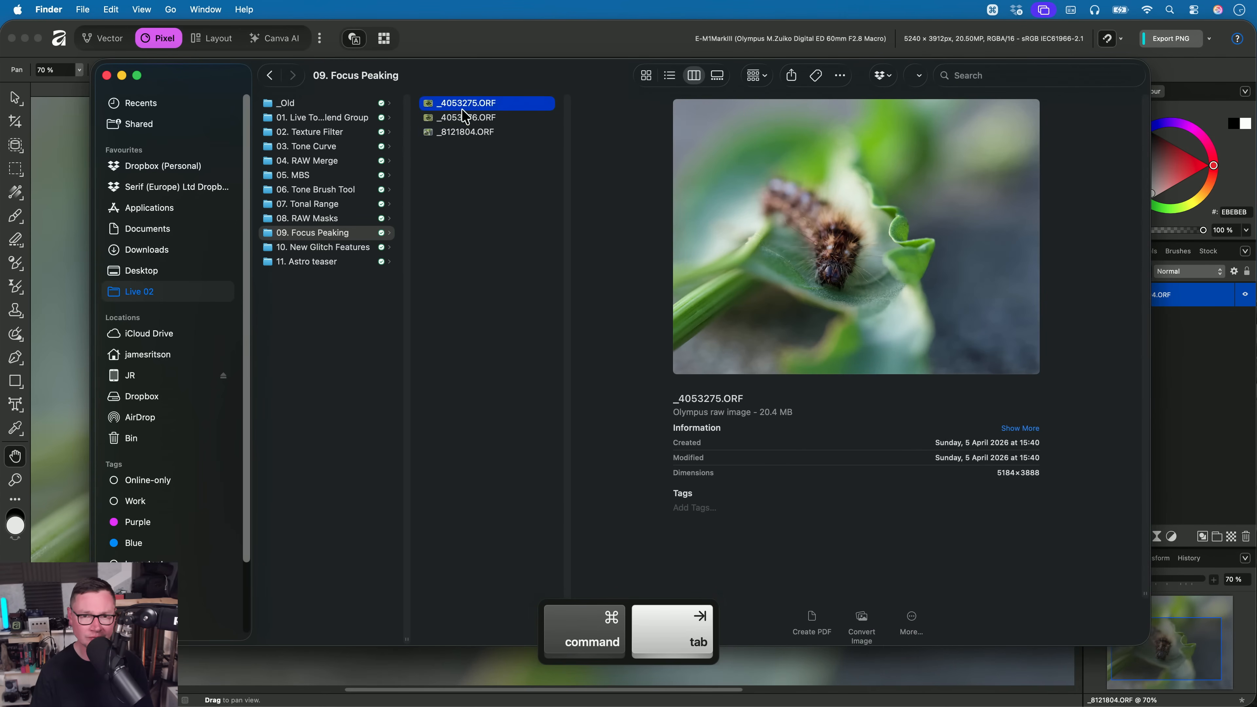
{"action": "left_click", "coordinate": [467, 117], "text": "super"}
{"action": "key", "text": "super+Tab"}
{"action": "left_click_drag", "start_coordinate": [466, 117], "coordinate": [588, 38]}
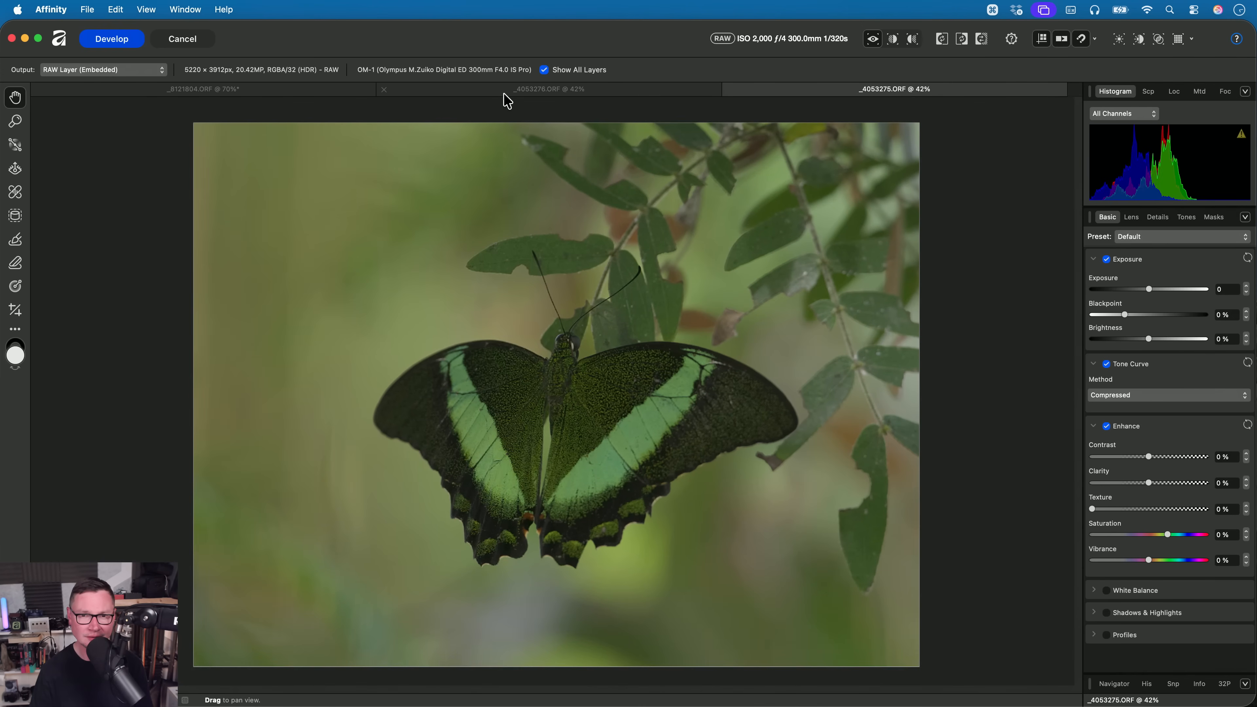
- Compare the two butterfly photos without an overlay, and turn on focus peaking in red for _4053275.ORF
{"action": "key", "text": "super+0"}
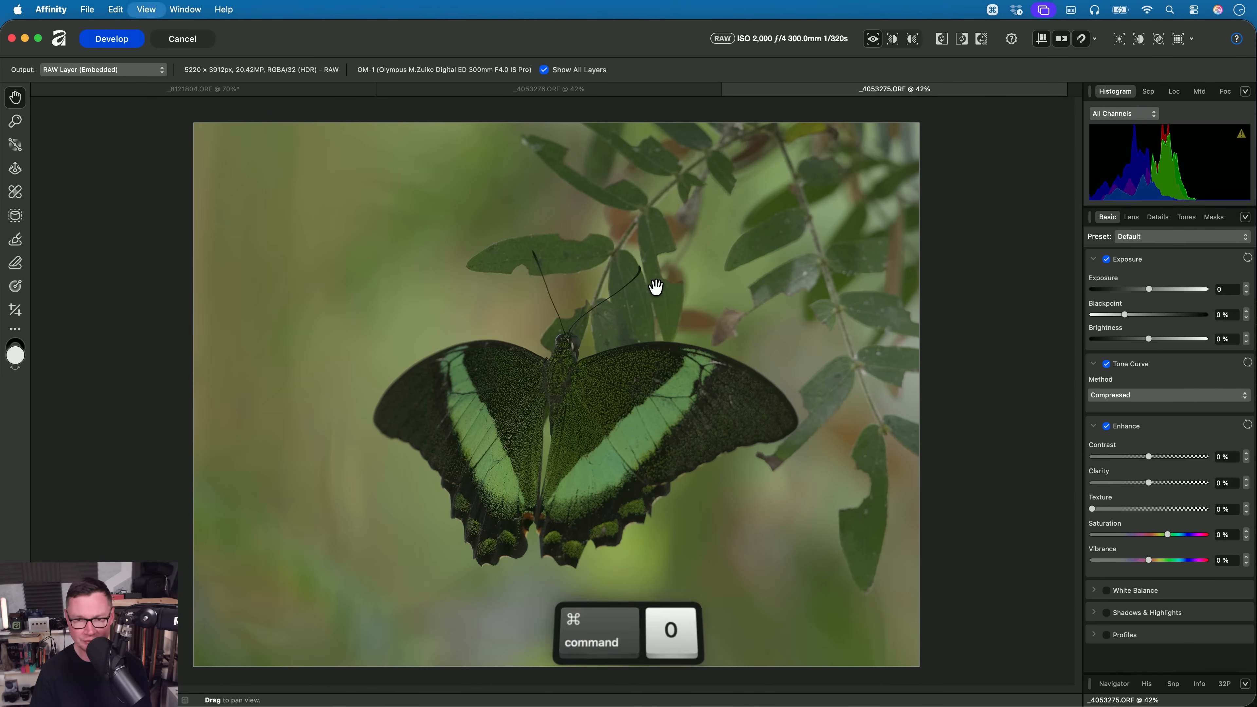
{"action": "left_click", "coordinate": [579, 90]}
{"action": "key", "text": "super+0"}
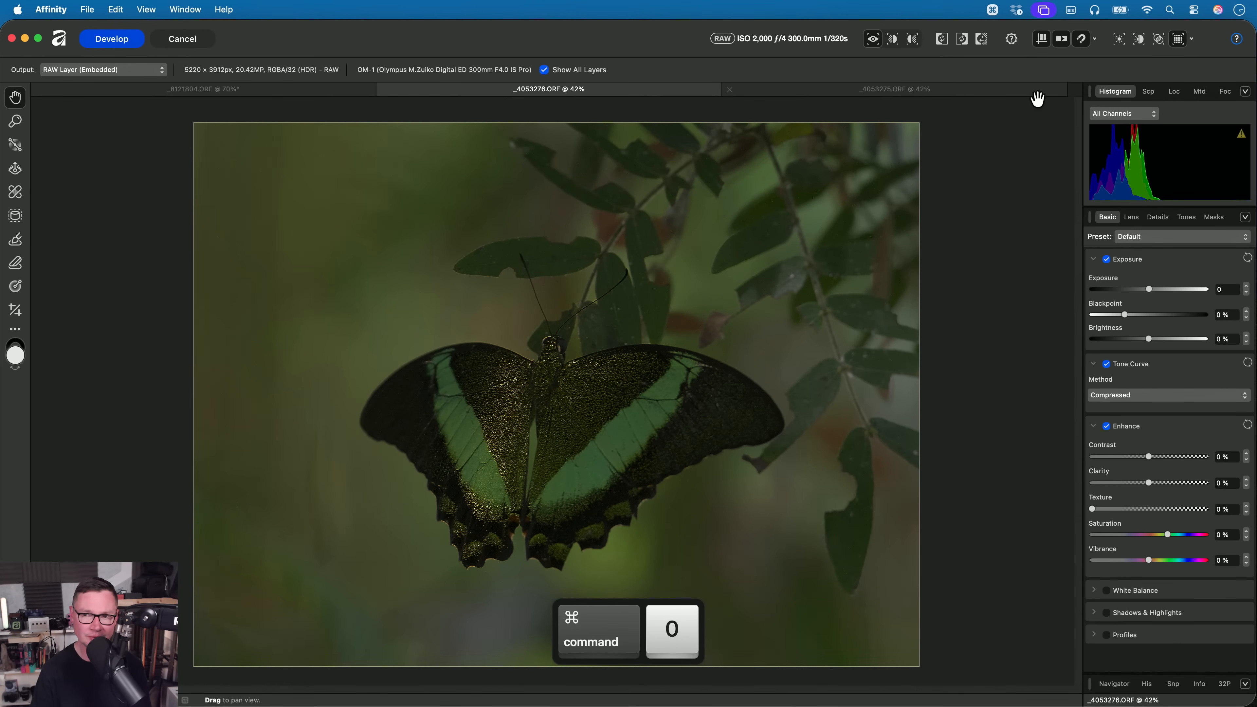
{"action": "left_click", "coordinate": [1010, 93]}
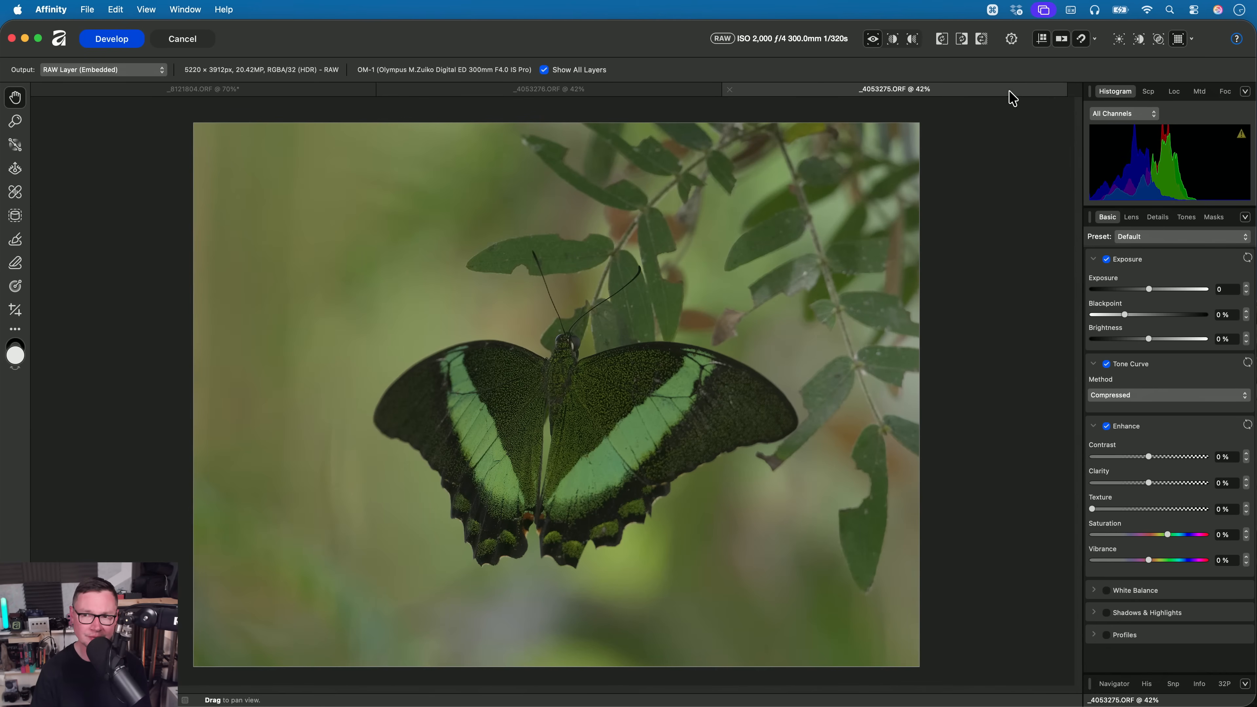
{"action": "left_click", "coordinate": [1180, 39]}
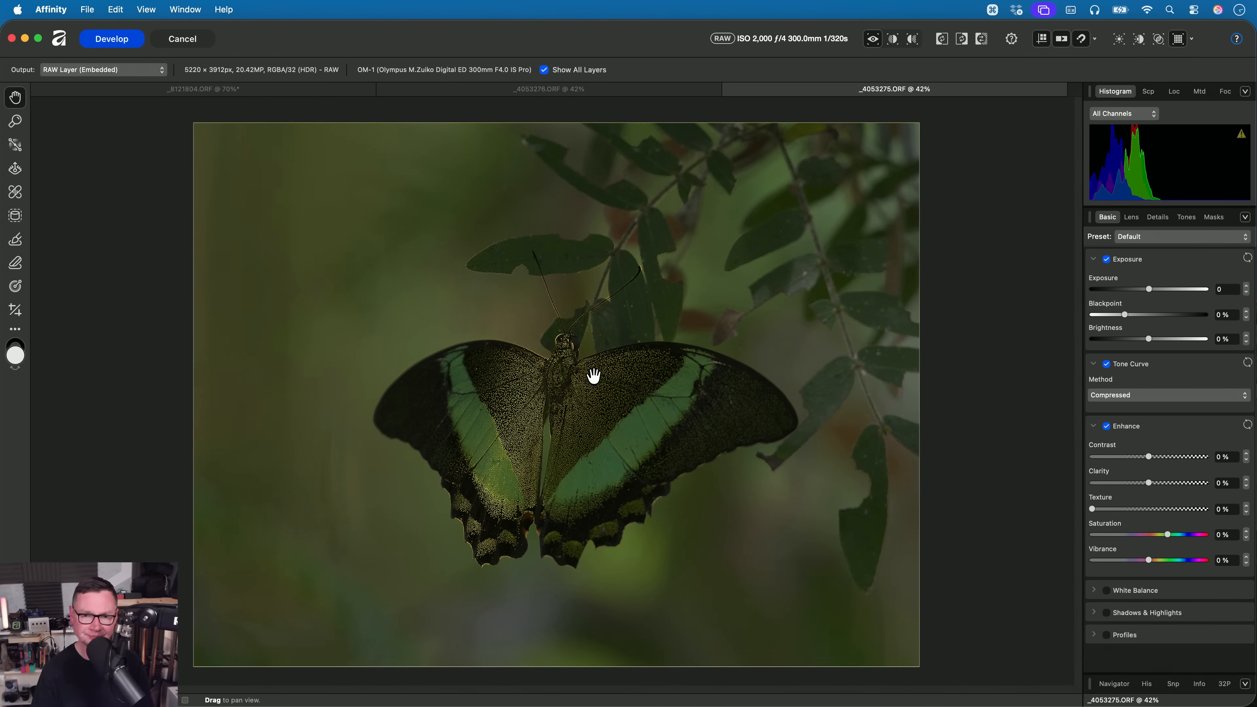
{"action": "left_click", "coordinate": [1191, 39]}
{"action": "left_click", "coordinate": [1180, 66]}
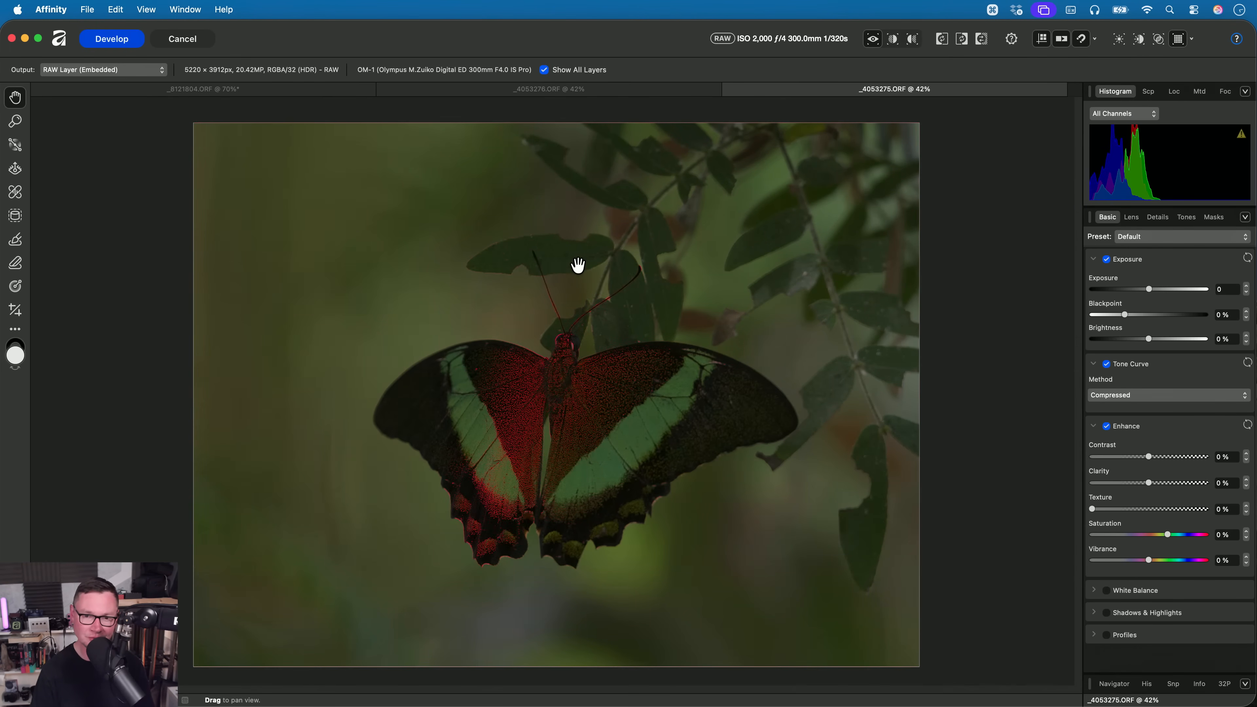
- Set the focus peaking overlay to red for _4053276.ORF
{"action": "left_click", "coordinate": [548, 92]}
{"action": "left_click", "coordinate": [1192, 39]}
{"action": "left_click", "coordinate": [1175, 65]}
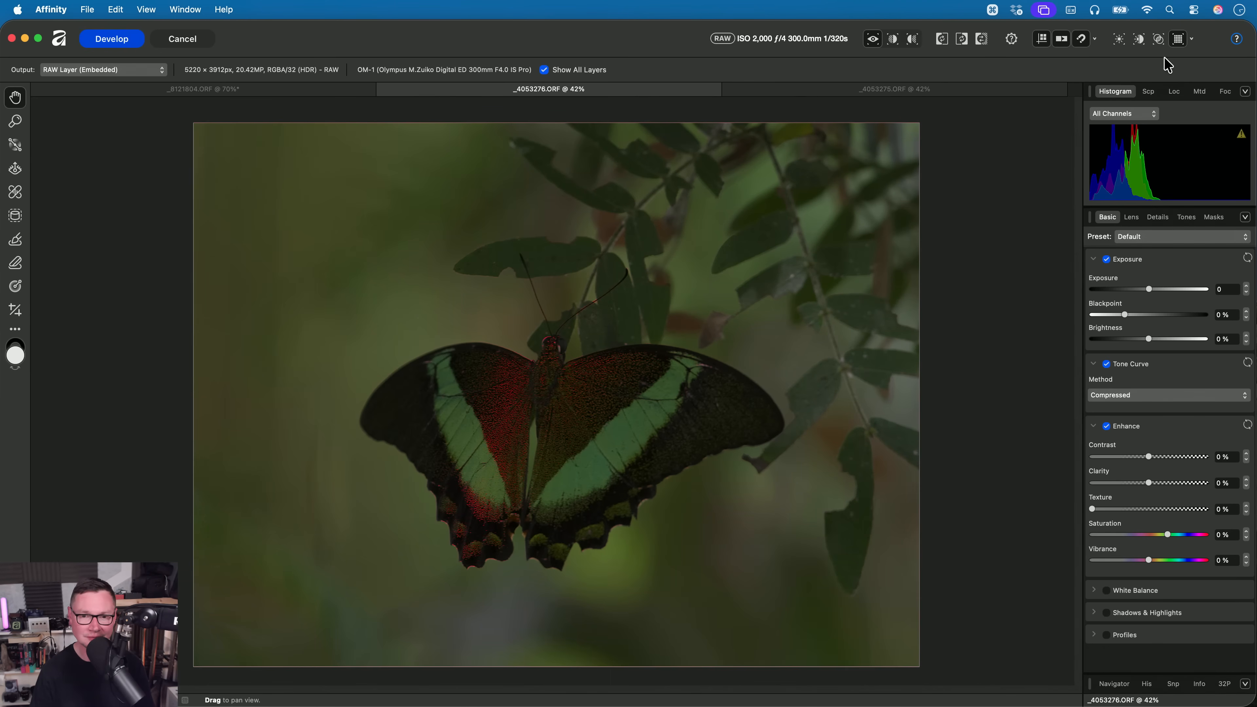
- Compare the red focus peaking highlights on the butterfly between _4053275.ORF and _4053276.ORF
{"action": "left_click", "coordinate": [948, 91]}
{"action": "key", "text": "super+0"}
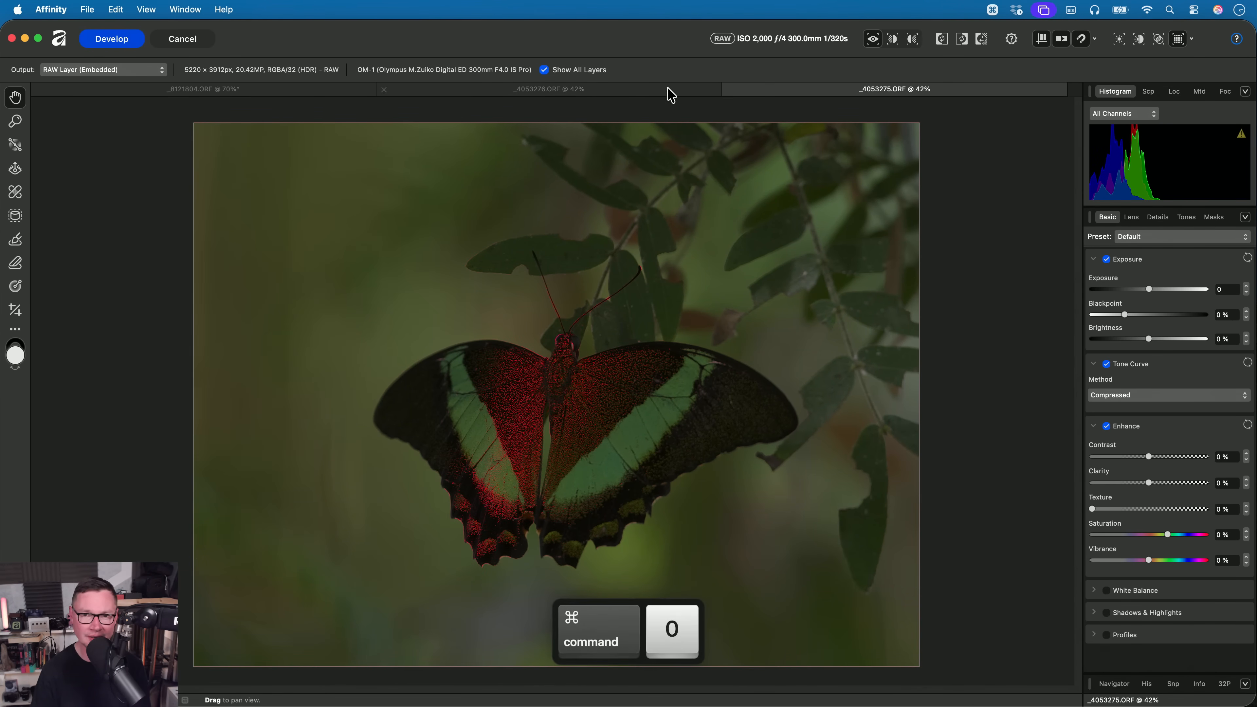
{"action": "left_click", "coordinate": [665, 92]}
{"action": "left_click", "coordinate": [844, 92]}
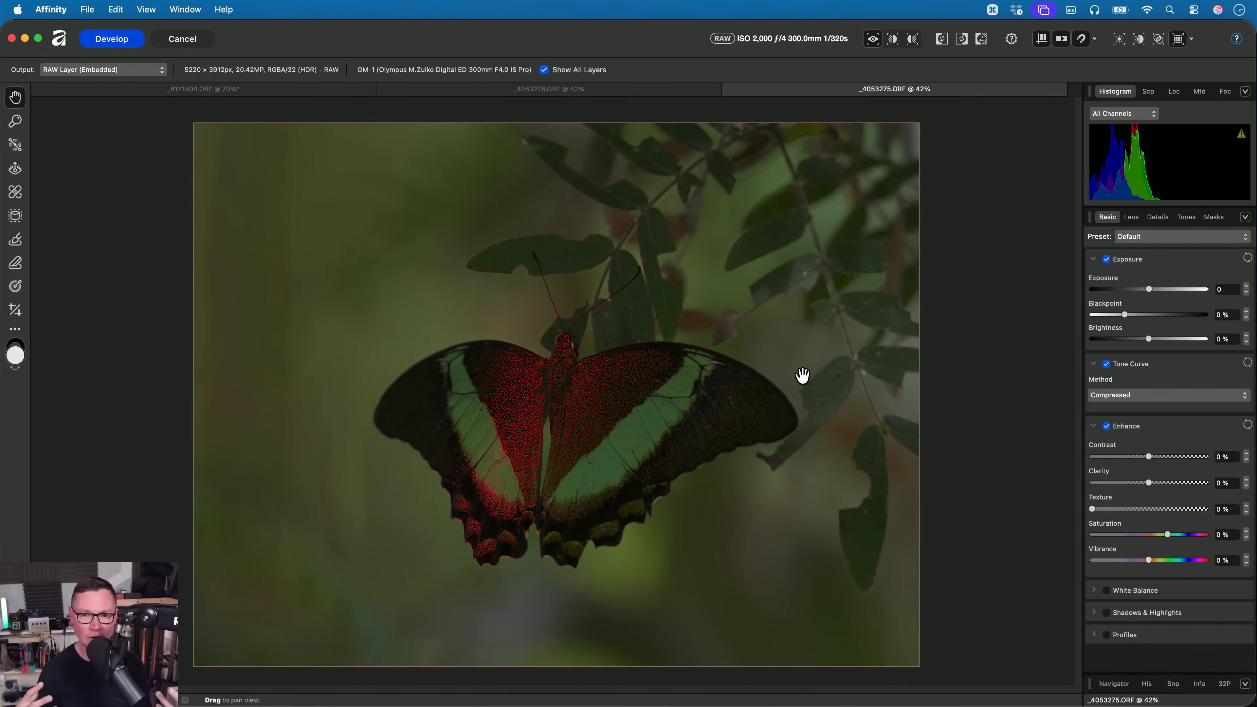
{"action": "left_click", "coordinate": [580, 90]}
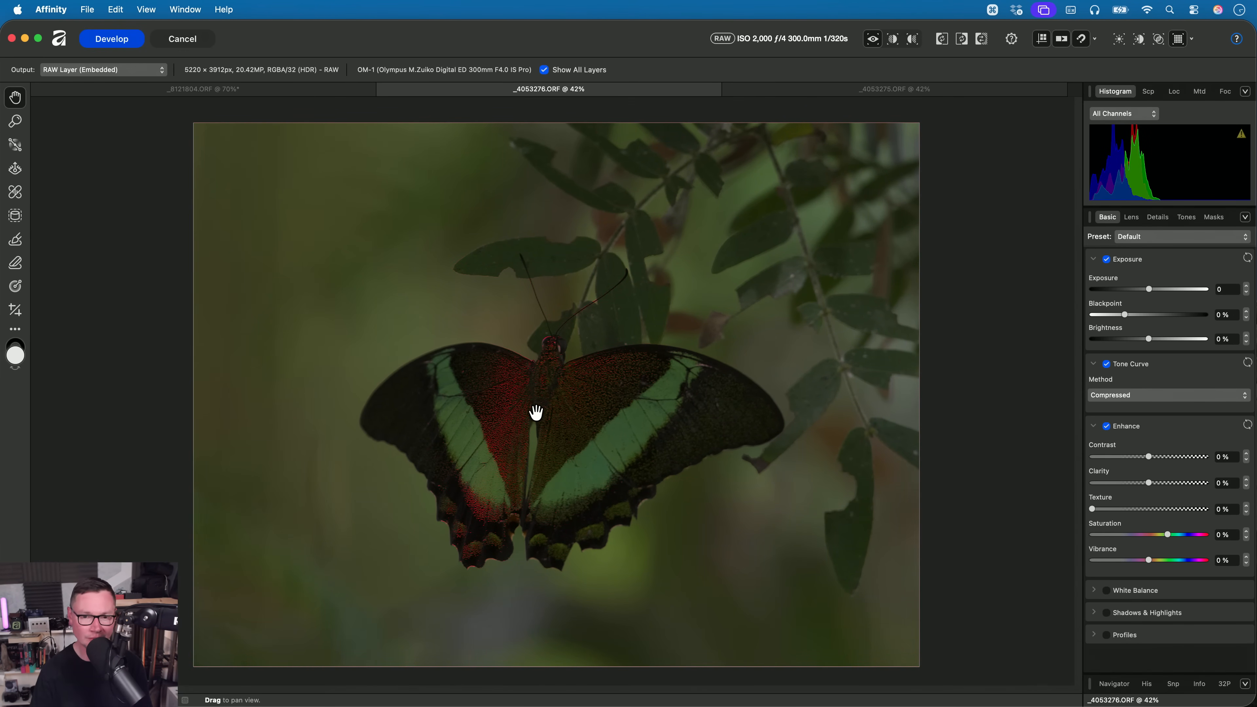
- Inspect the peaking around the butterfly's head in _4053276.ORF and set its Noise Reduction Luminance to 22%
{"action": "scroll", "coordinate": [516, 399], "scroll_direction": "up", "scroll_amount": 10}
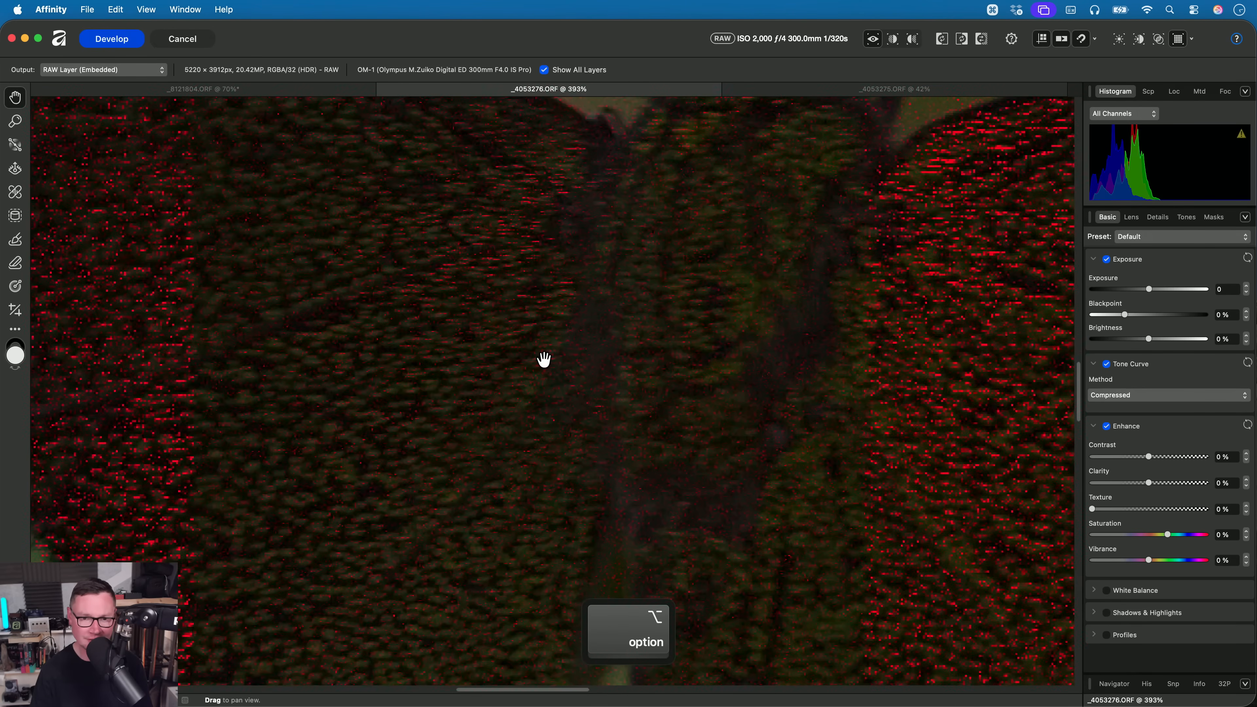
{"action": "left_click_drag", "start_coordinate": [576, 292], "coordinate": [581, 508]}
{"action": "left_click_drag", "start_coordinate": [574, 258], "coordinate": [536, 579]}
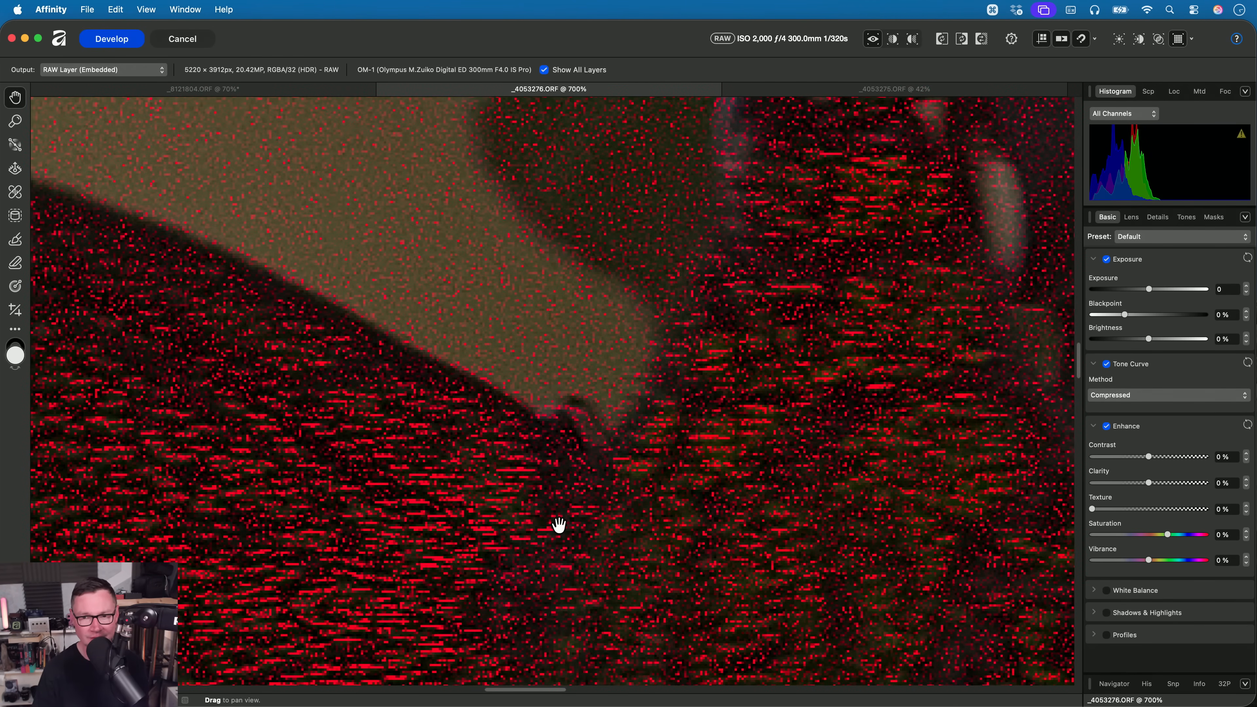
{"action": "left_click_drag", "start_coordinate": [685, 390], "coordinate": [389, 511]}
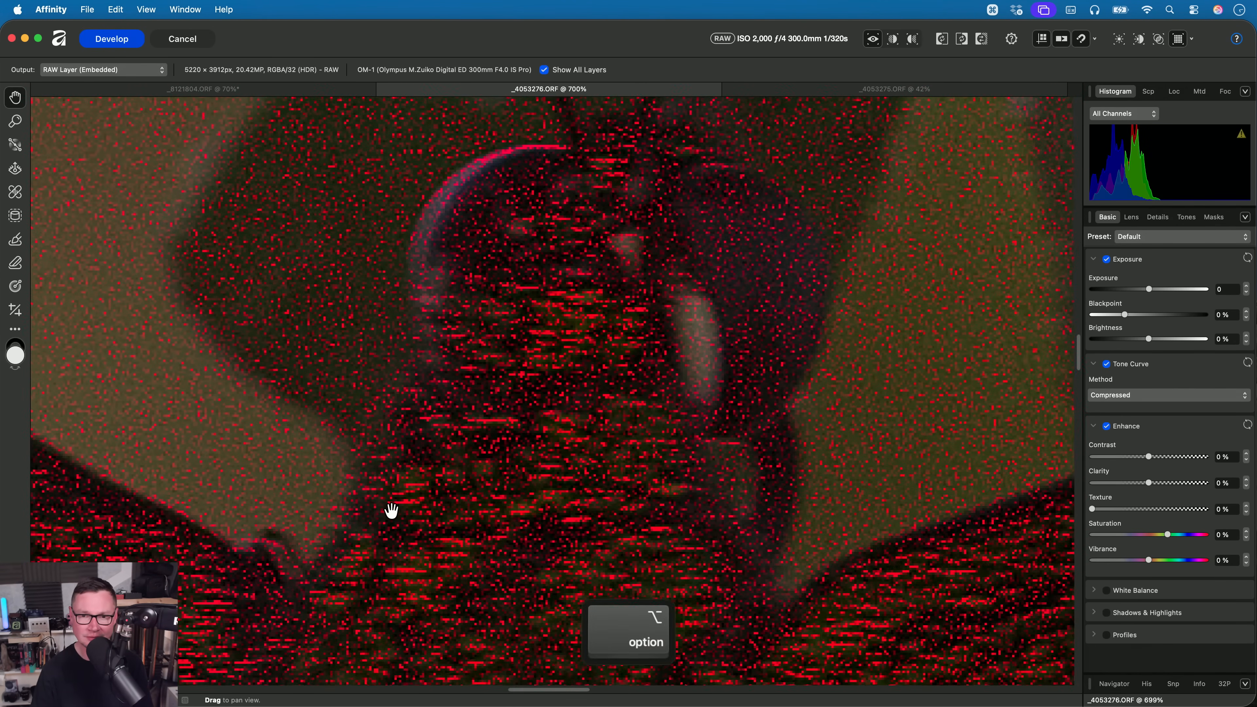
{"action": "scroll", "coordinate": [389, 510], "scroll_direction": "down", "scroll_amount": 3}
{"action": "left_click", "coordinate": [1158, 217]}
{"action": "mouse_move", "coordinate": [1111, 371]}
{"action": "left_mouse_down"}
{"action": "mouse_move", "coordinate": [1124, 372]}
{"action": "mouse_move", "coordinate": [1095, 379]}
{"action": "mouse_move", "coordinate": [1117, 372]}
{"action": "left_mouse_up"}
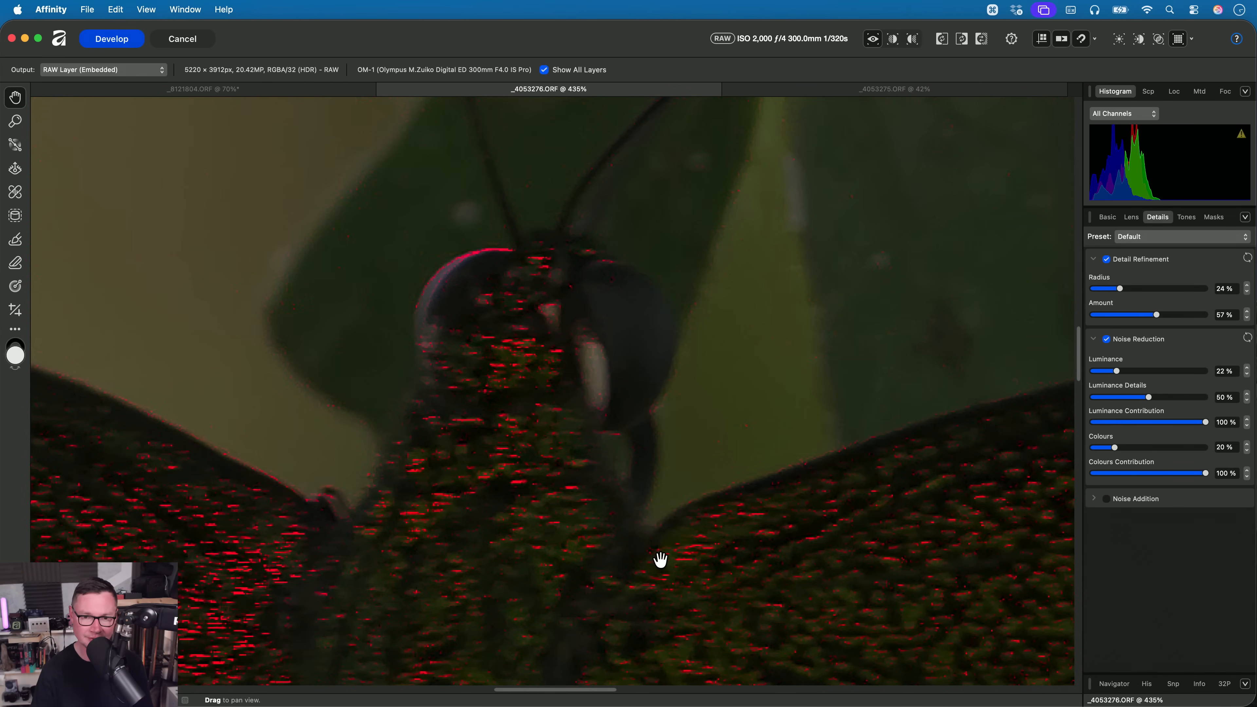
- Examine the denoised wing and body detail in _4053276.ORF, and set Noise Reduction Luminance to 26% on _4053275.ORF
{"action": "left_click_drag", "start_coordinate": [662, 558], "coordinate": [862, 291]}
{"action": "left_click_drag", "start_coordinate": [523, 418], "coordinate": [322, 319]}
{"action": "left_click_drag", "start_coordinate": [714, 340], "coordinate": [997, 533]}
{"action": "left_click_drag", "start_coordinate": [411, 481], "coordinate": [604, 369]}
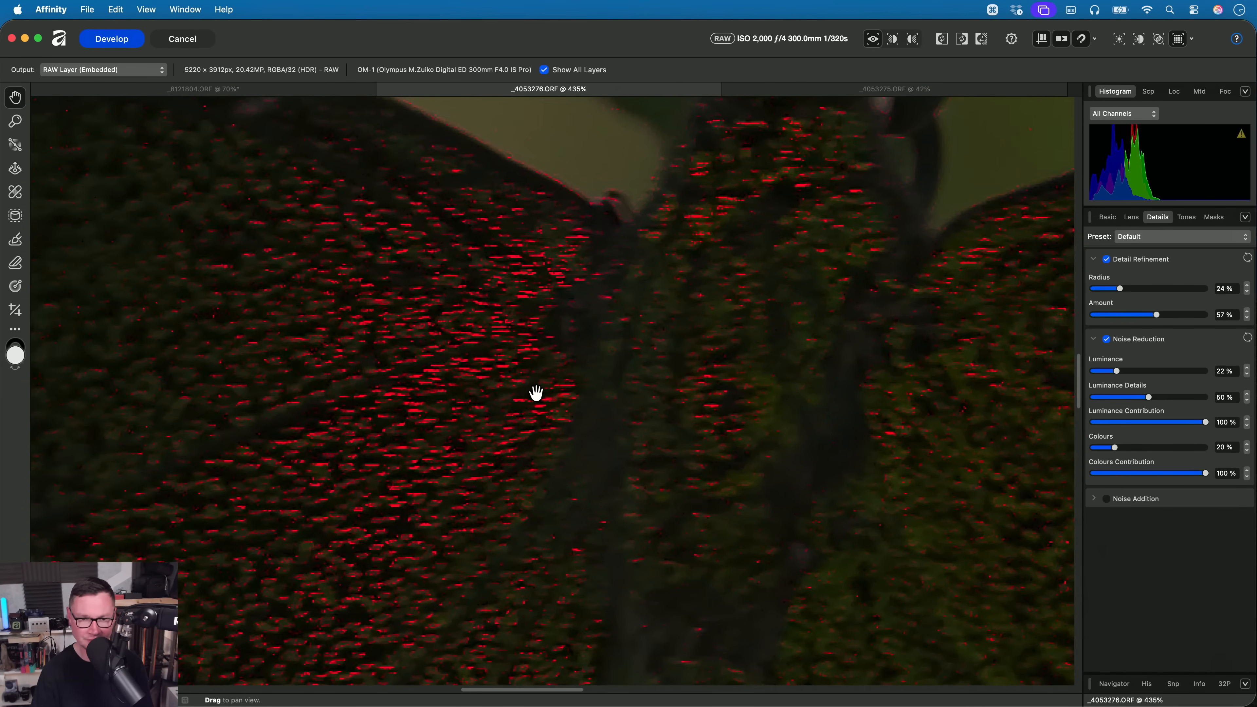
{"action": "key", "text": "super+0"}
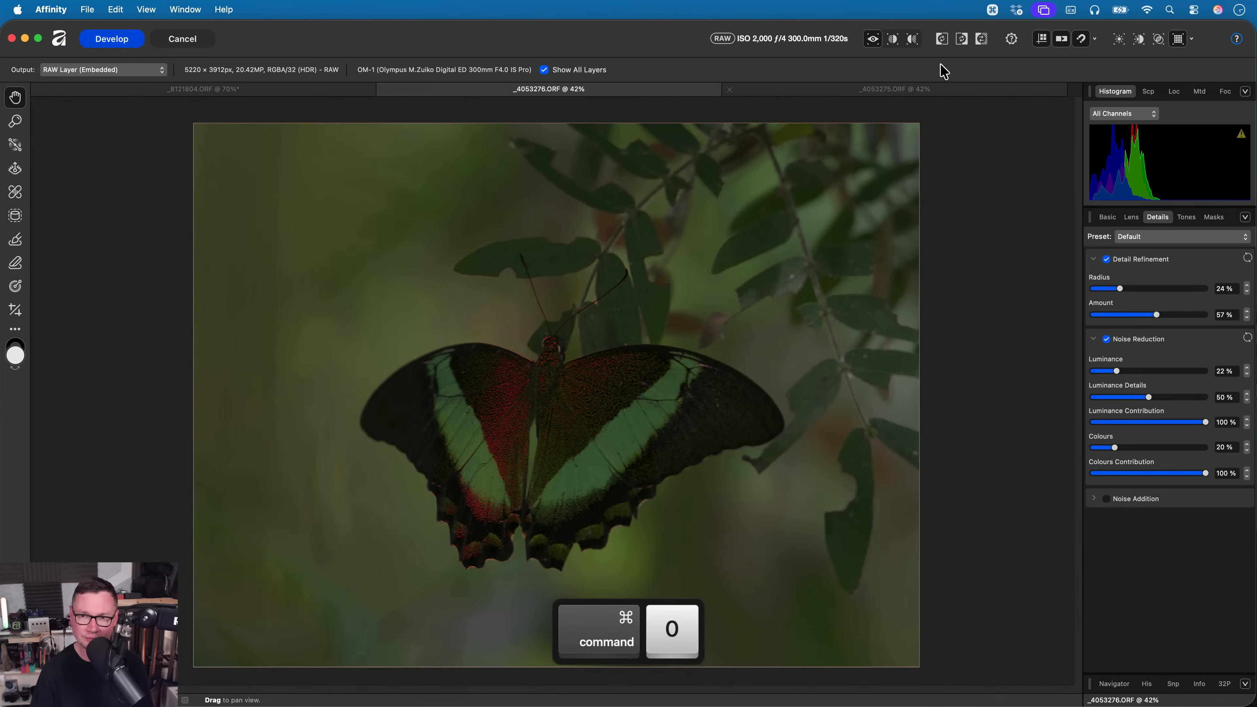
{"action": "left_click", "coordinate": [932, 93]}
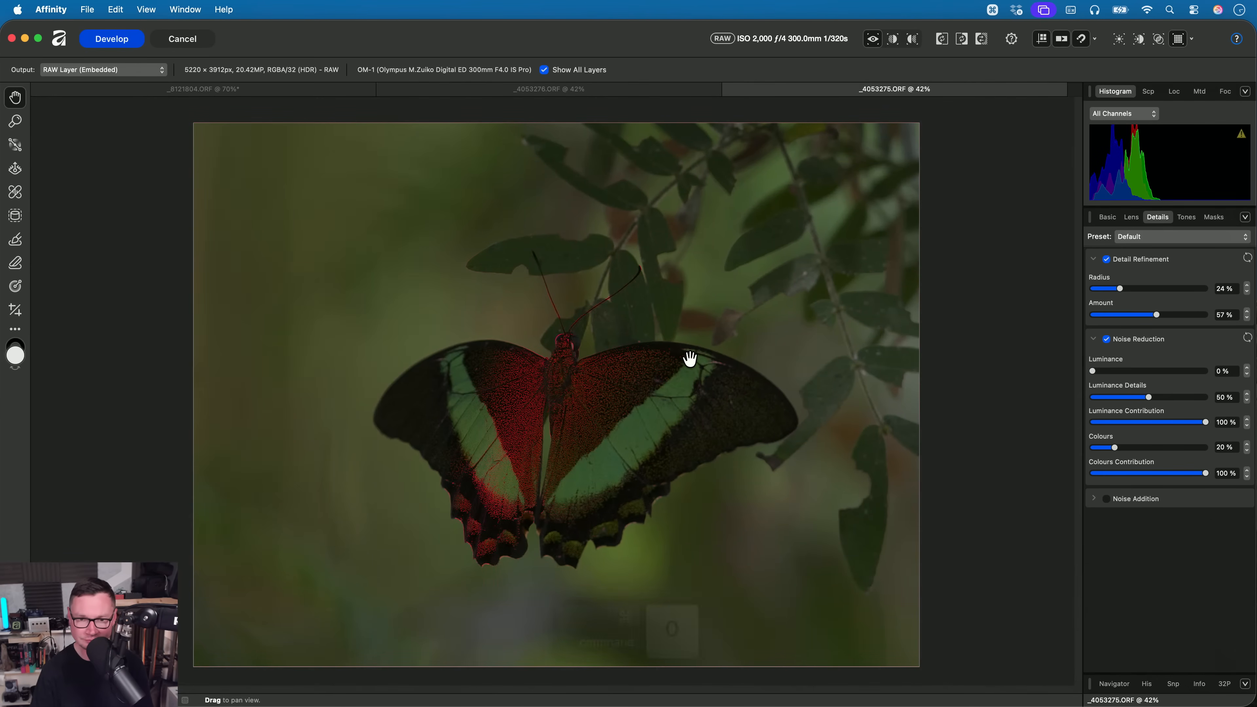
{"action": "left_click", "coordinate": [1121, 371]}
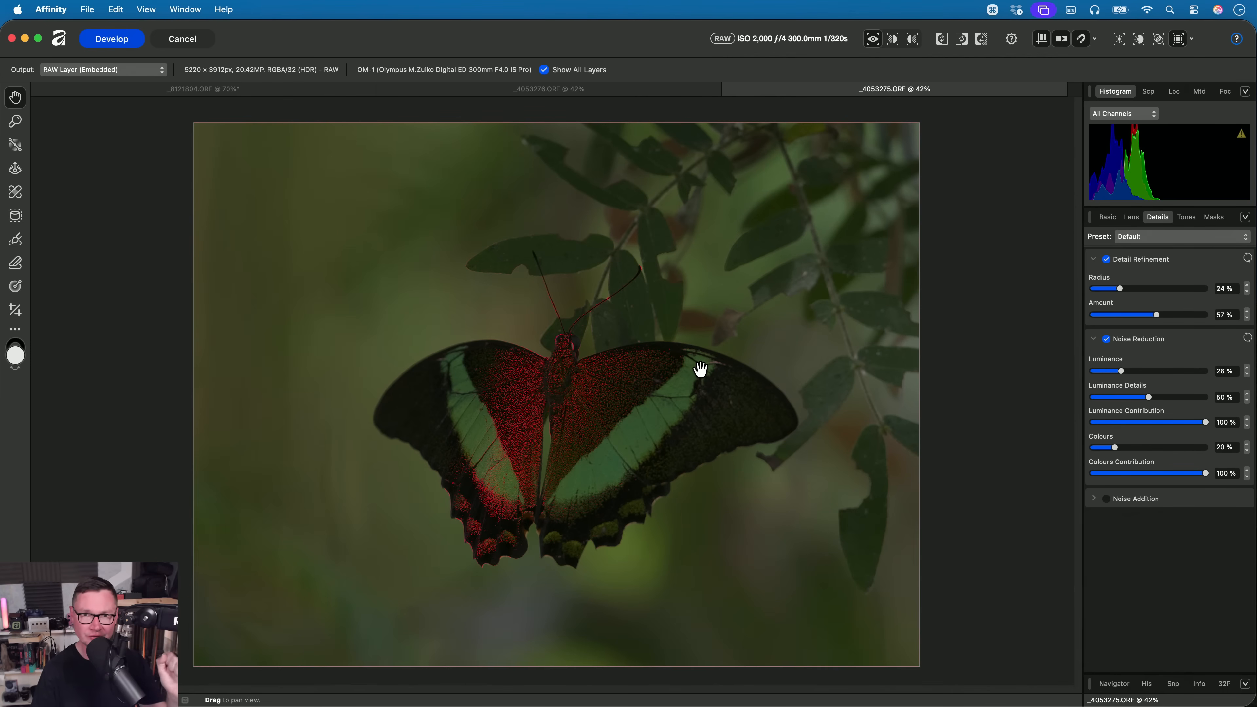
- Compare the focus peaking of both noise-reduced butterfly photos by alternating between the two documents
{"action": "left_click", "coordinate": [659, 97]}
{"action": "left_click", "coordinate": [778, 91]}
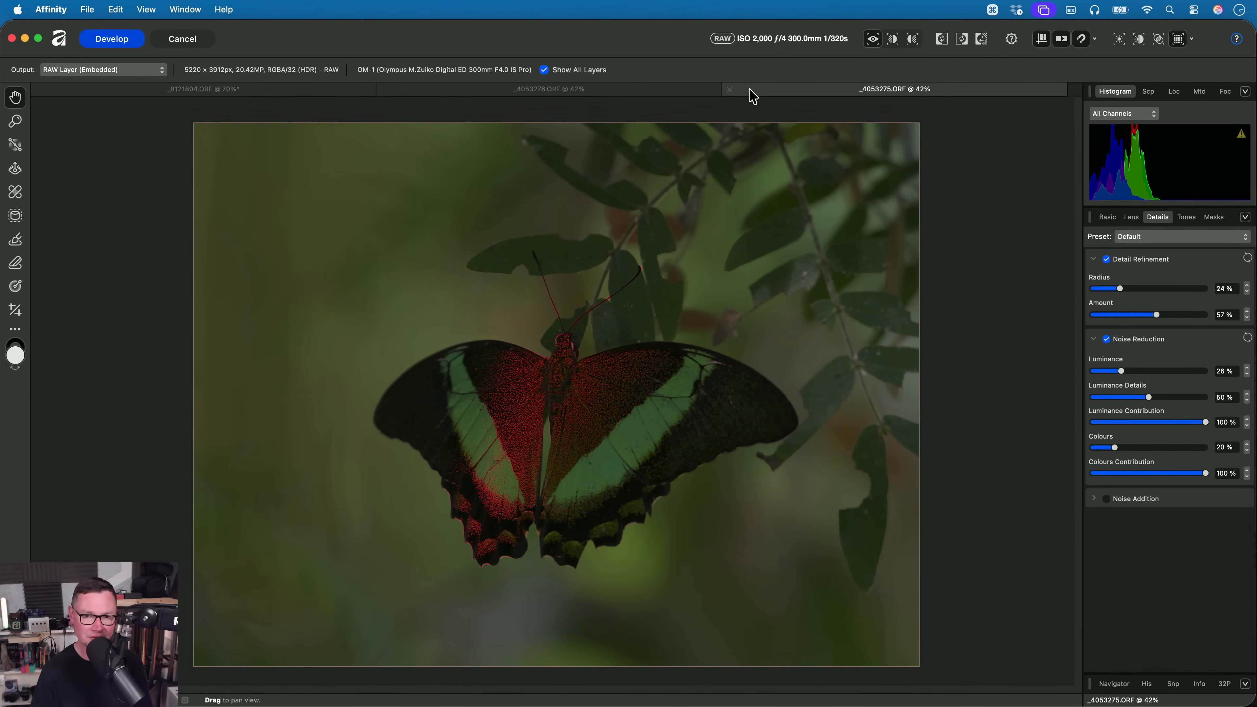
{"action": "left_click", "coordinate": [640, 93]}
{"action": "left_click", "coordinate": [827, 88]}
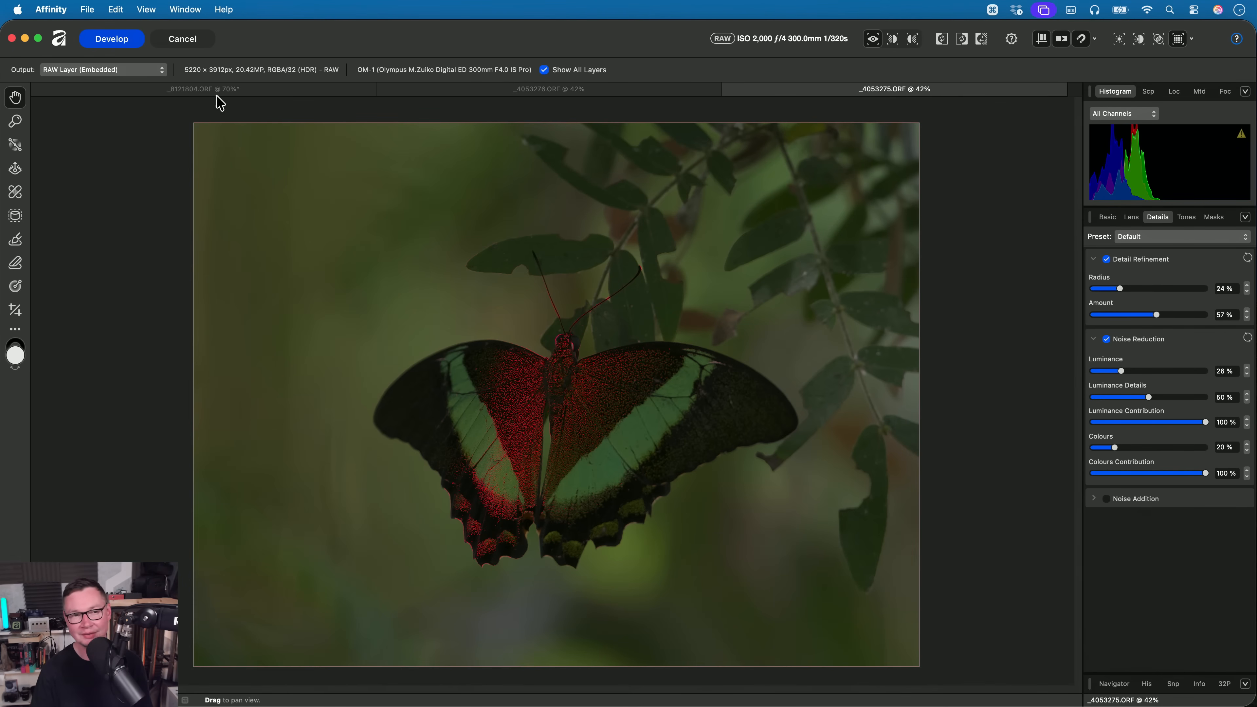
- Cancel the RAW development of both butterfly photos and close the caterpillar document
{"action": "left_click", "coordinate": [200, 38]}
{"action": "key", "text": "Escape"}
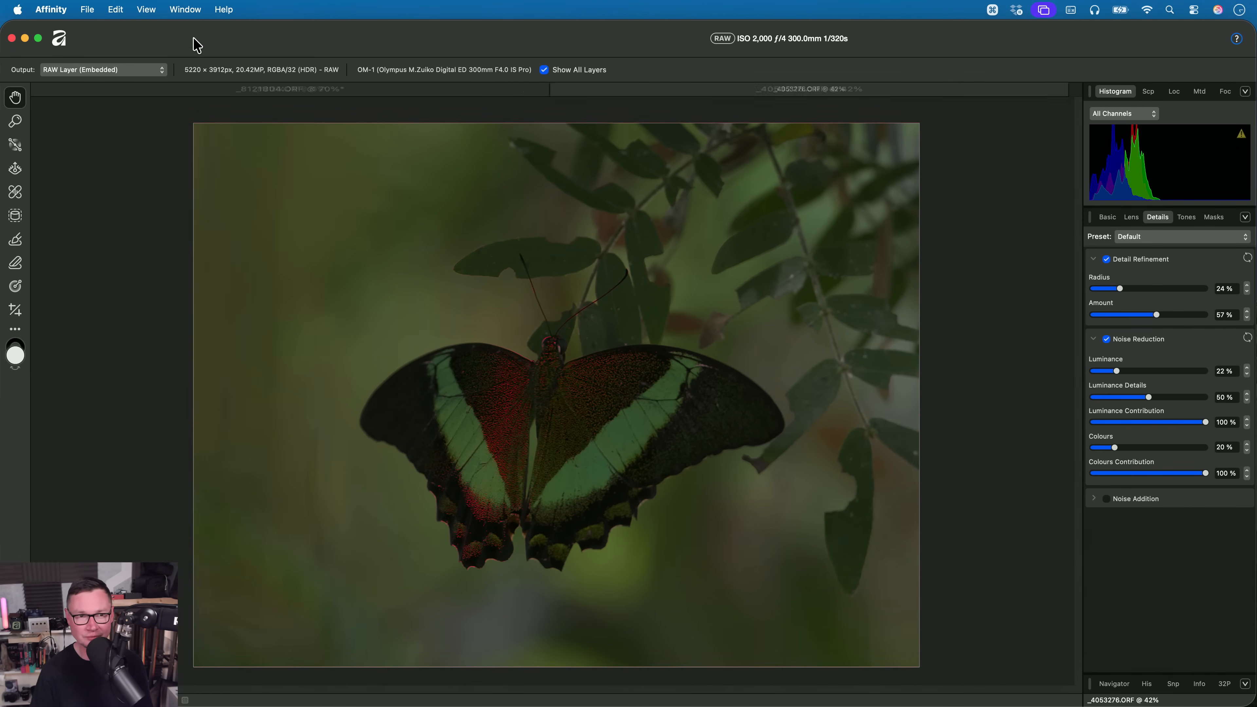
{"action": "left_click", "coordinate": [196, 41]}
{"action": "left_click", "coordinate": [660, 280]}
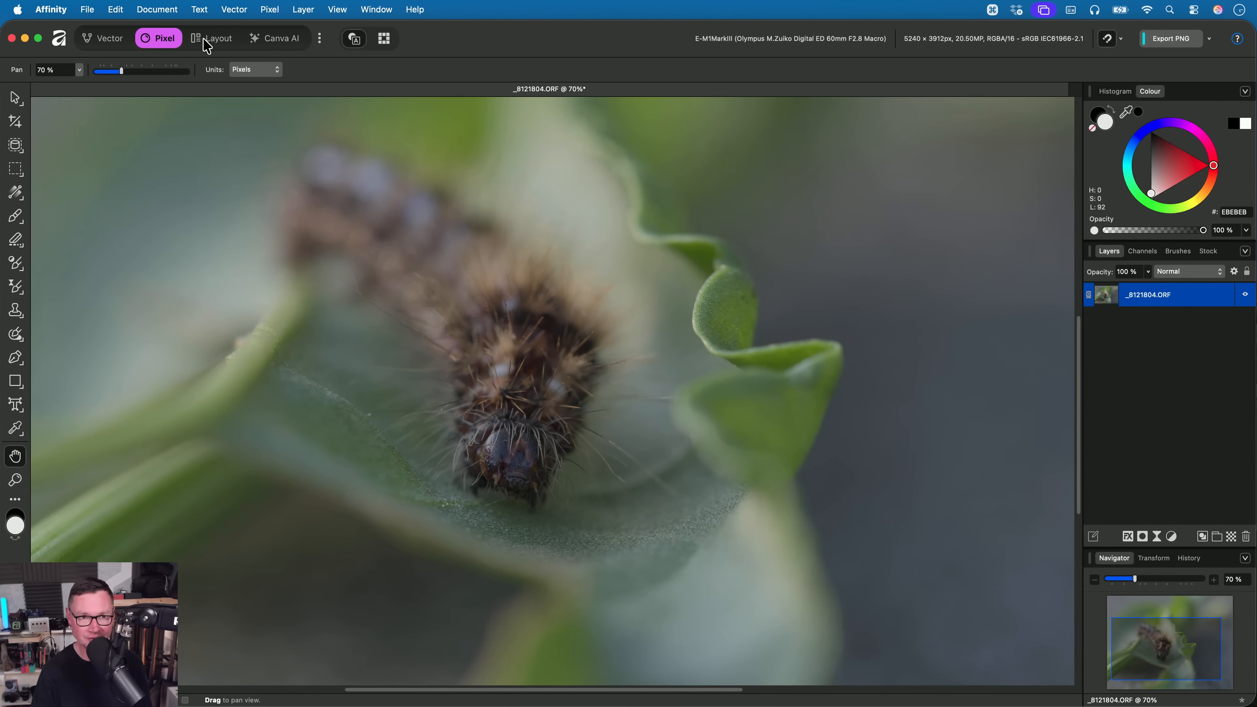
{"action": "key", "text": "cmd+w"}
{"action": "left_click", "coordinate": [653, 284]}
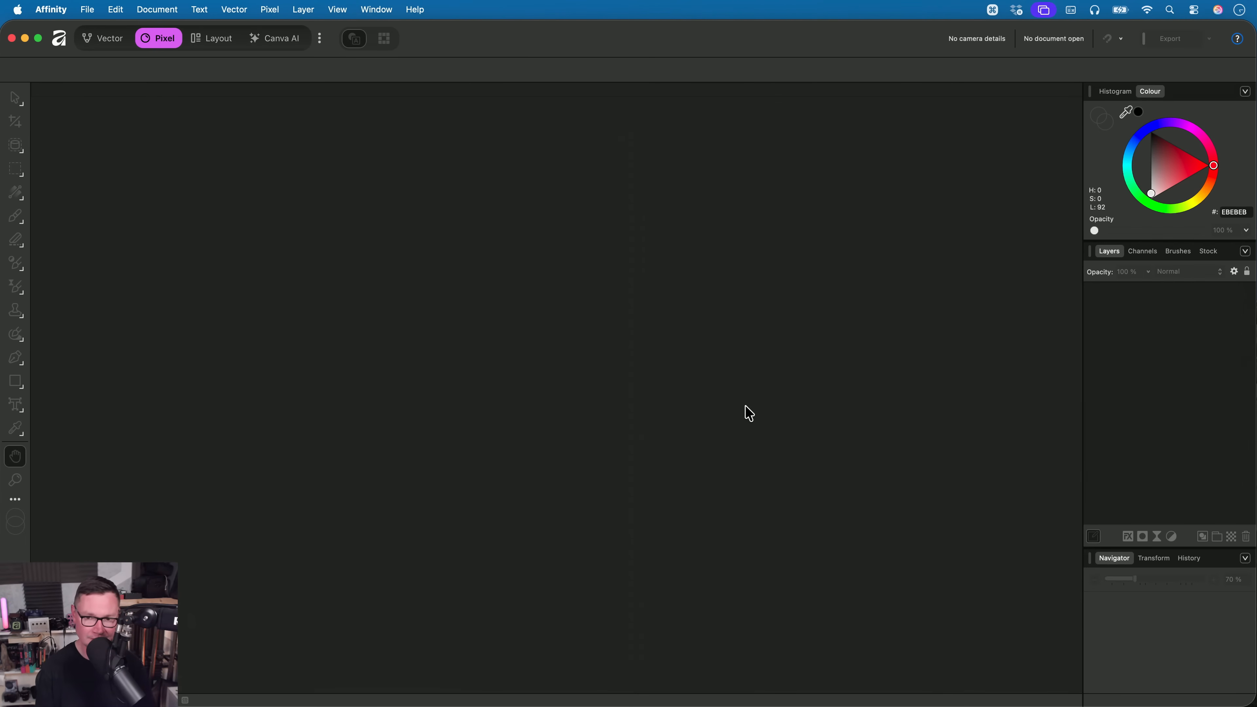
- Switch to Finder and open Floating Monoliths 01.af from the 10. New Glitch Features folder in Affinity
{"action": "key", "text": "super+Tab"}
{"action": "key", "text": "Left"}
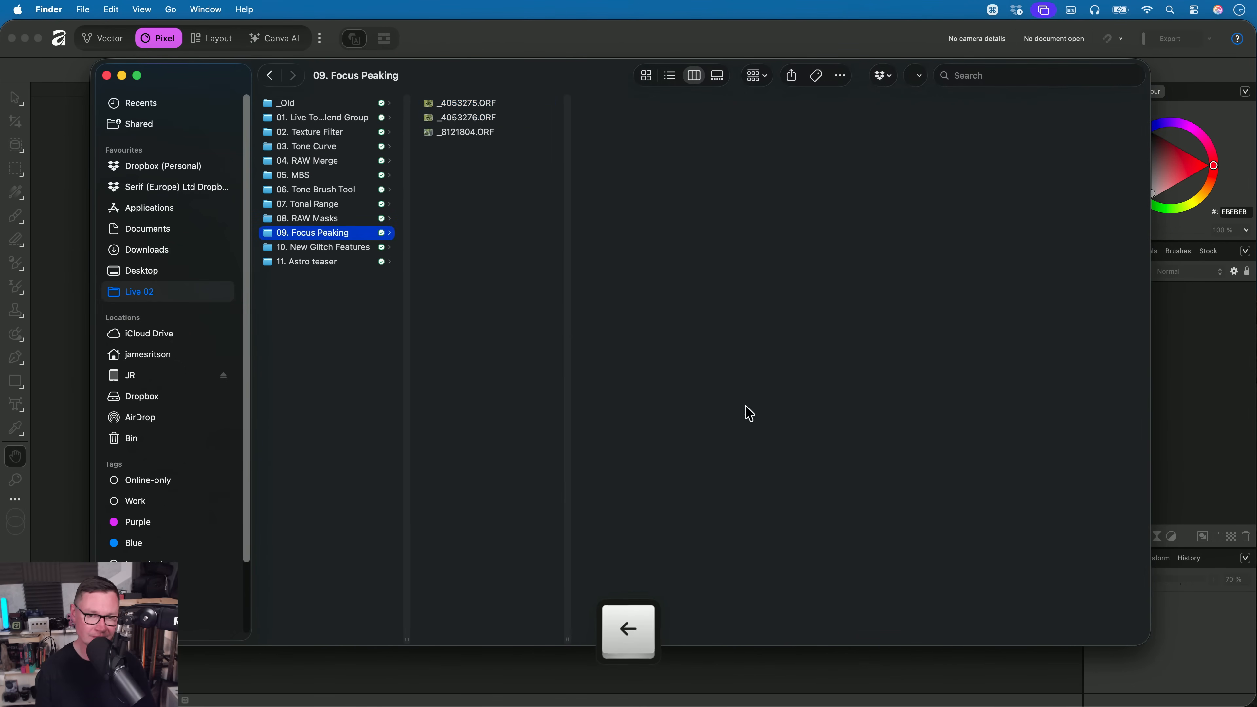
{"action": "key", "text": "Down"}
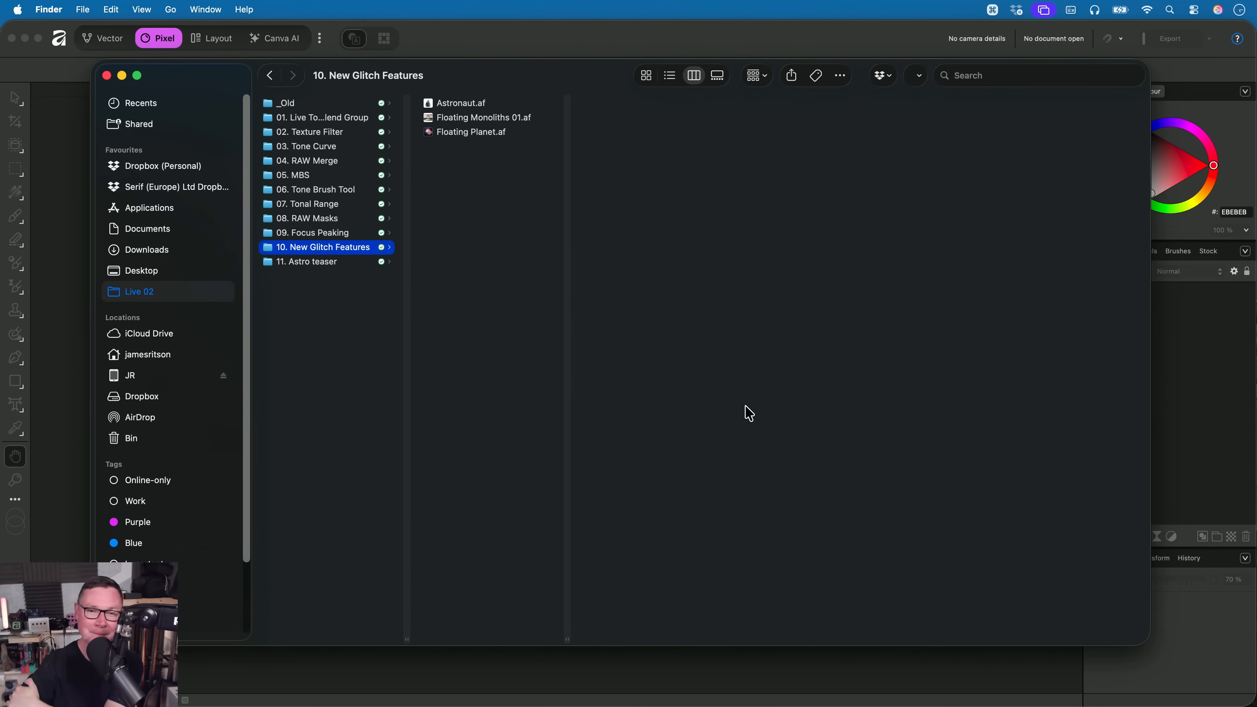
{"action": "key", "text": "Right"}
{"action": "key", "text": "Down"}
{"action": "key", "text": "Down"}
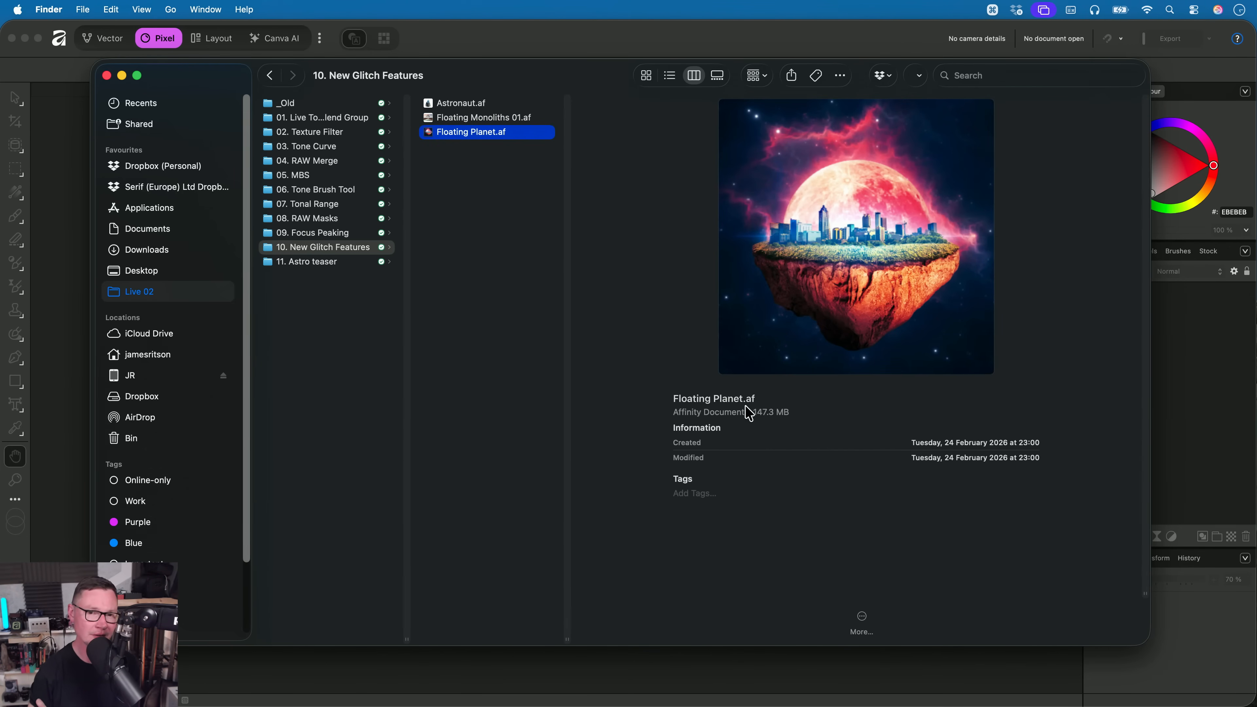
{"action": "key", "text": "Up"}
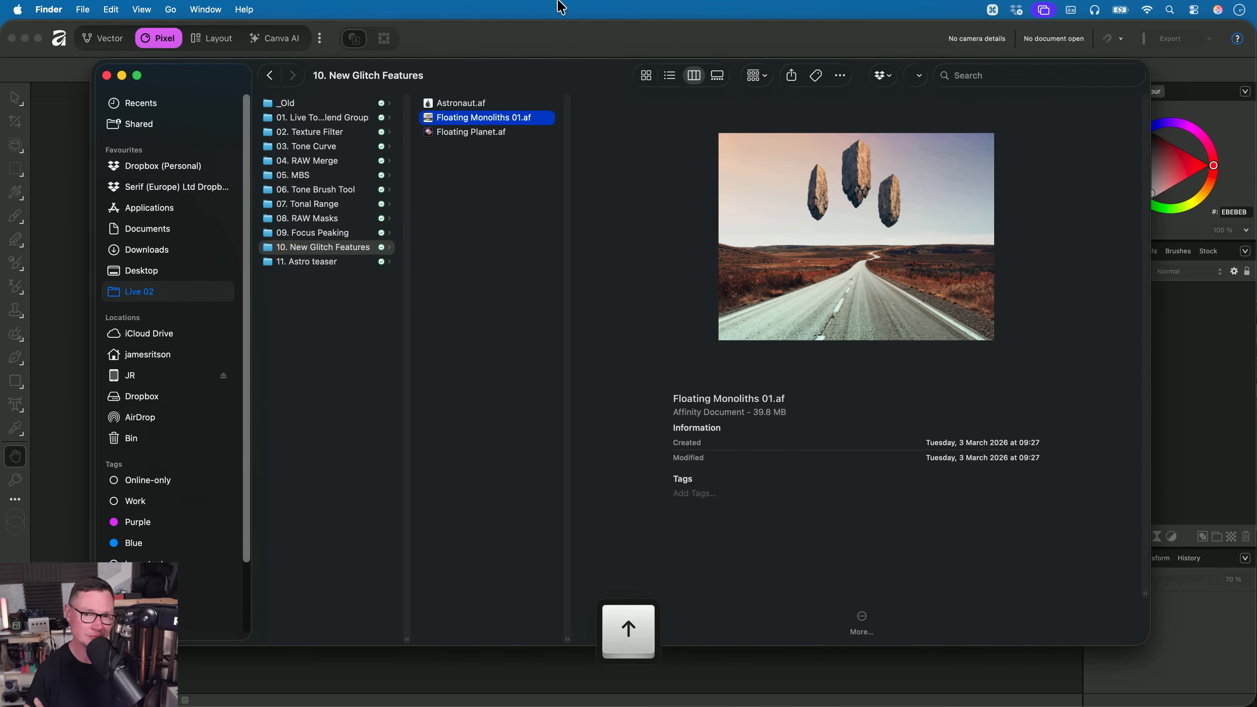
{"action": "left_click_drag", "start_coordinate": [496, 132], "coordinate": [524, 47]}
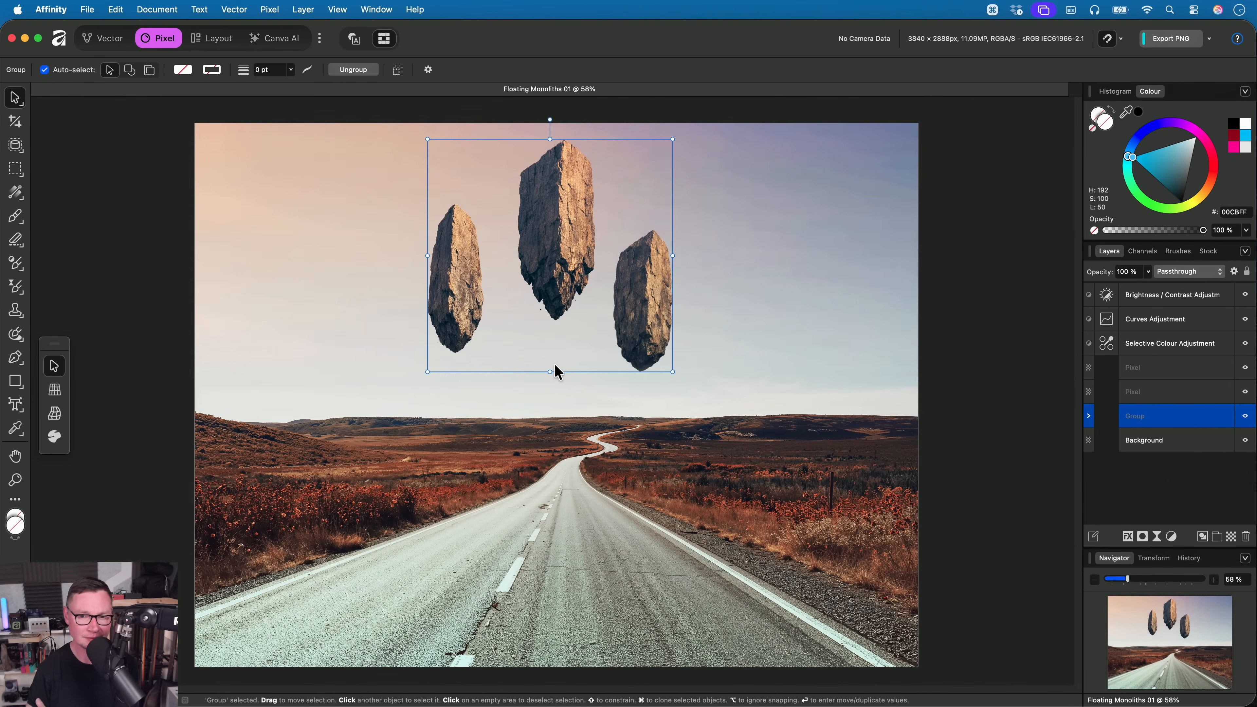
- Add a live Glitch filter to the group of floating monoliths
{"action": "key", "text": "h"}
{"action": "scroll", "coordinate": [537, 237], "scroll_direction": "up", "scroll_amount": 5}
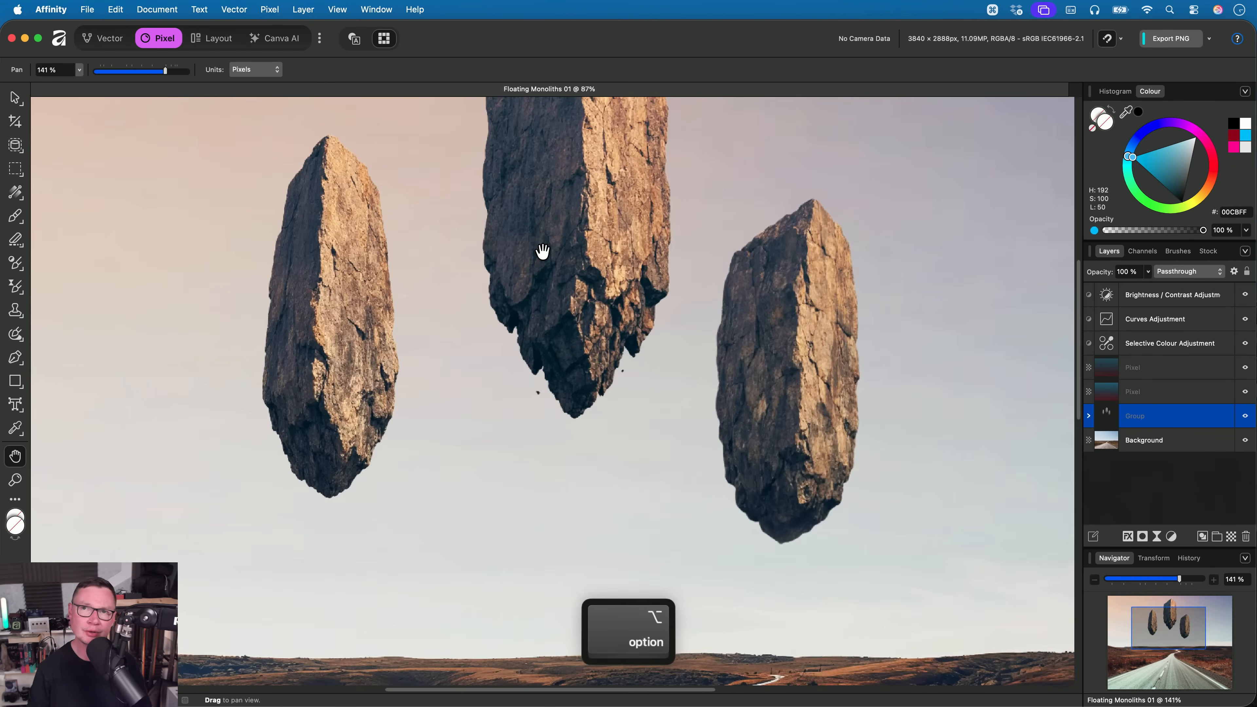
{"action": "left_click_drag", "start_coordinate": [541, 253], "coordinate": [546, 326]}
{"action": "scroll", "coordinate": [546, 327], "scroll_direction": "down", "scroll_amount": 2}
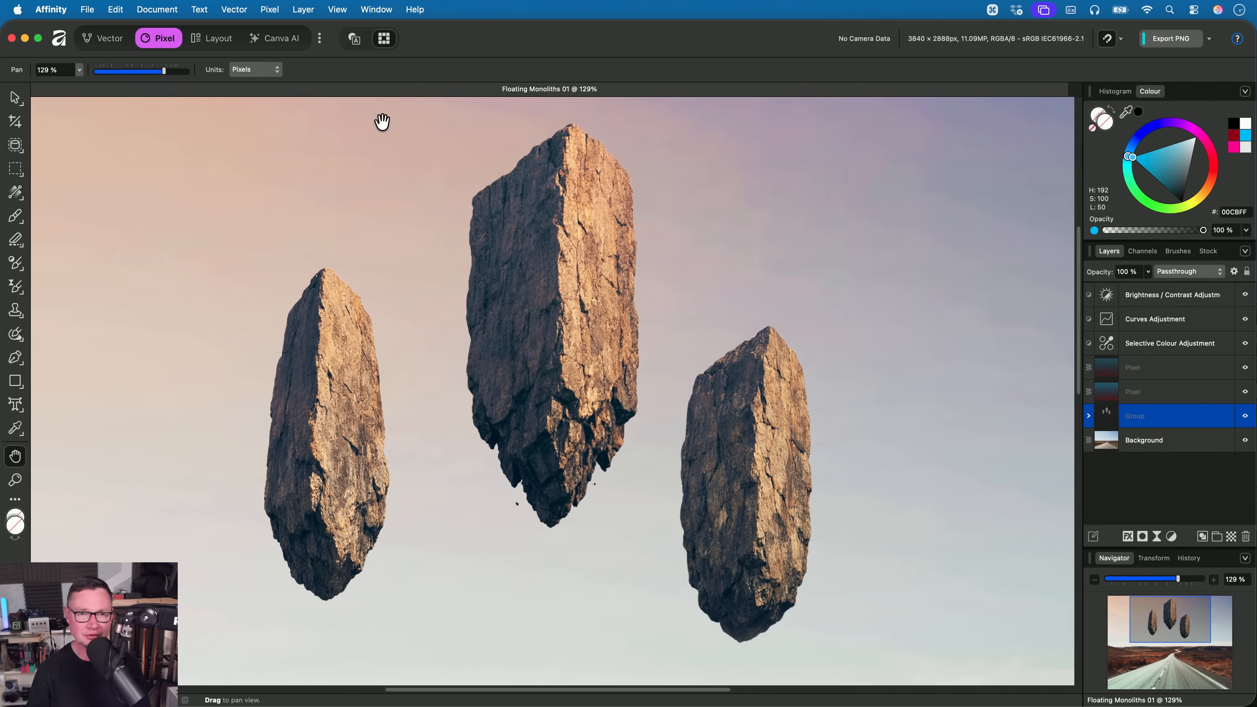
{"action": "left_click", "coordinate": [270, 10]}
{"action": "mouse_move", "coordinate": [346, 124]}
{"action": "mouse_move", "coordinate": [478, 155]}
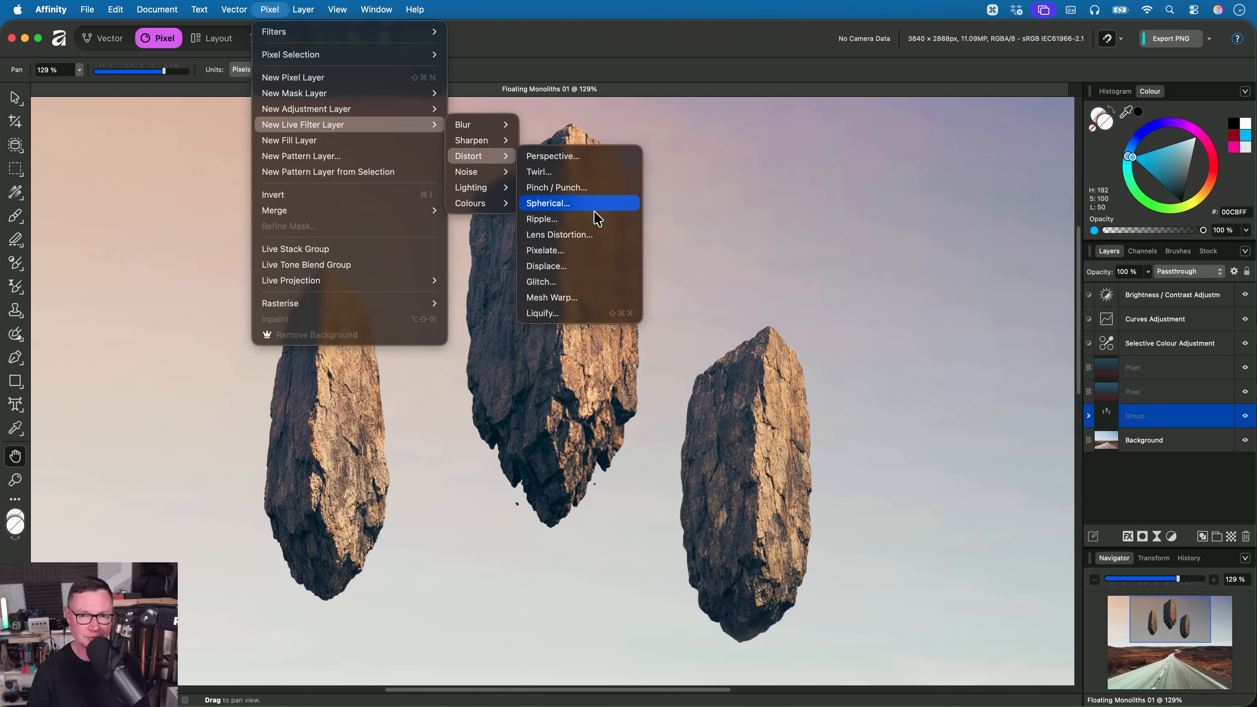
{"action": "left_click", "coordinate": [589, 283]}
- Set the group's glitch type to Ripple (Colour) with a Glitch Strength of 34%
{"action": "left_click", "coordinate": [990, 536]}
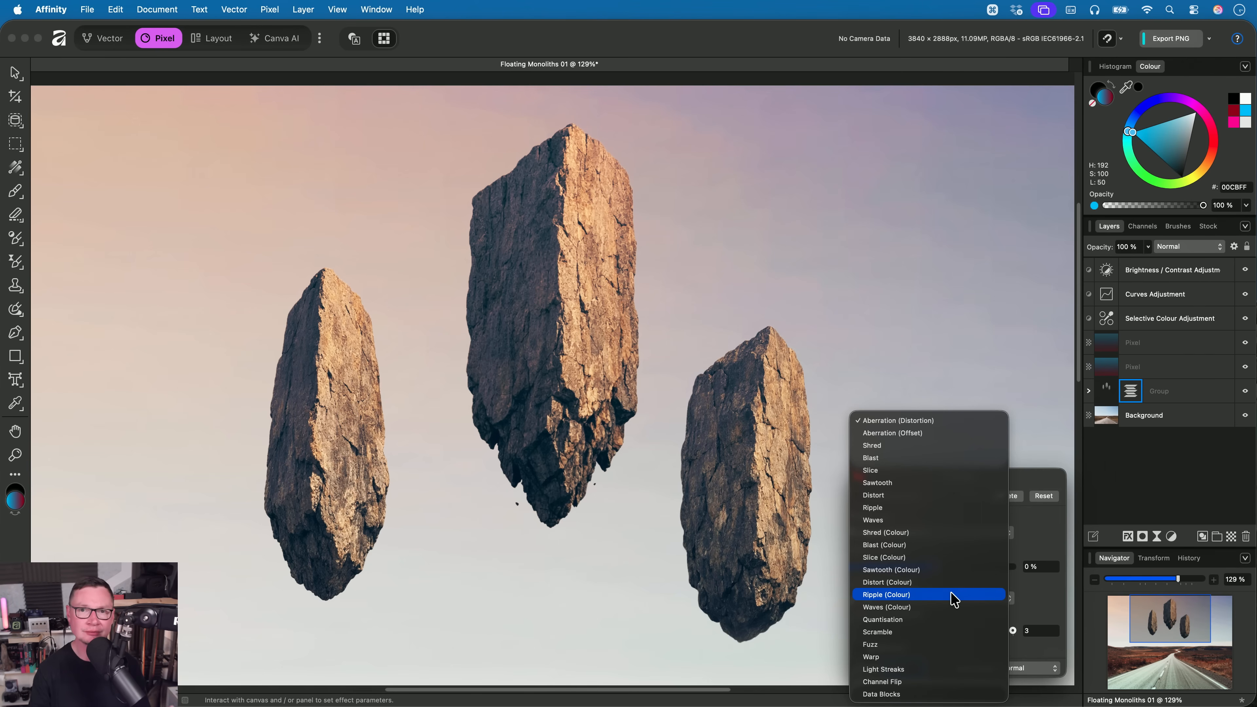
{"action": "left_click", "coordinate": [910, 597]}
{"action": "mouse_move", "coordinate": [874, 585]}
{"action": "left_mouse_down"}
{"action": "mouse_move", "coordinate": [948, 581]}
{"action": "mouse_move", "coordinate": [866, 585]}
{"action": "mouse_move", "coordinate": [938, 589]}
{"action": "mouse_move", "coordinate": [894, 585]}
{"action": "left_mouse_up"}
{"action": "scroll", "coordinate": [586, 430], "scroll_direction": "up", "scroll_amount": 5}
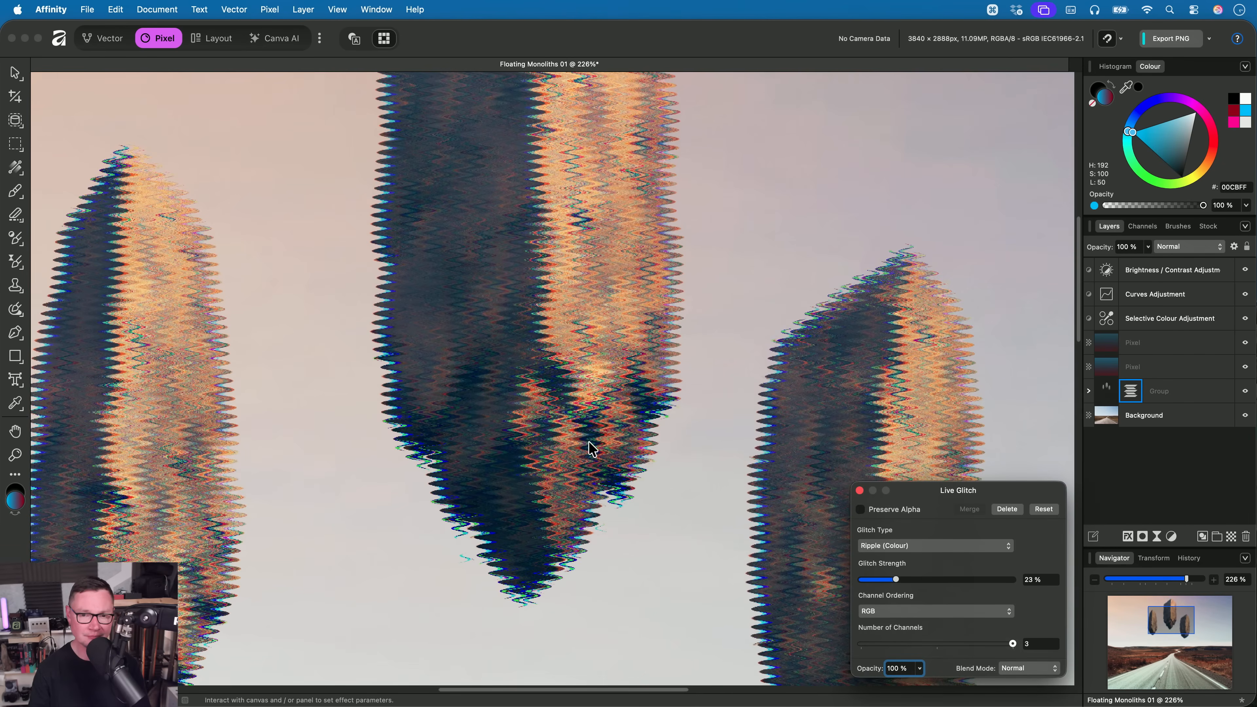
{"action": "left_click_drag", "start_coordinate": [586, 431], "coordinate": [621, 434]}
{"action": "scroll", "coordinate": [619, 482], "scroll_direction": "down", "scroll_amount": 2}
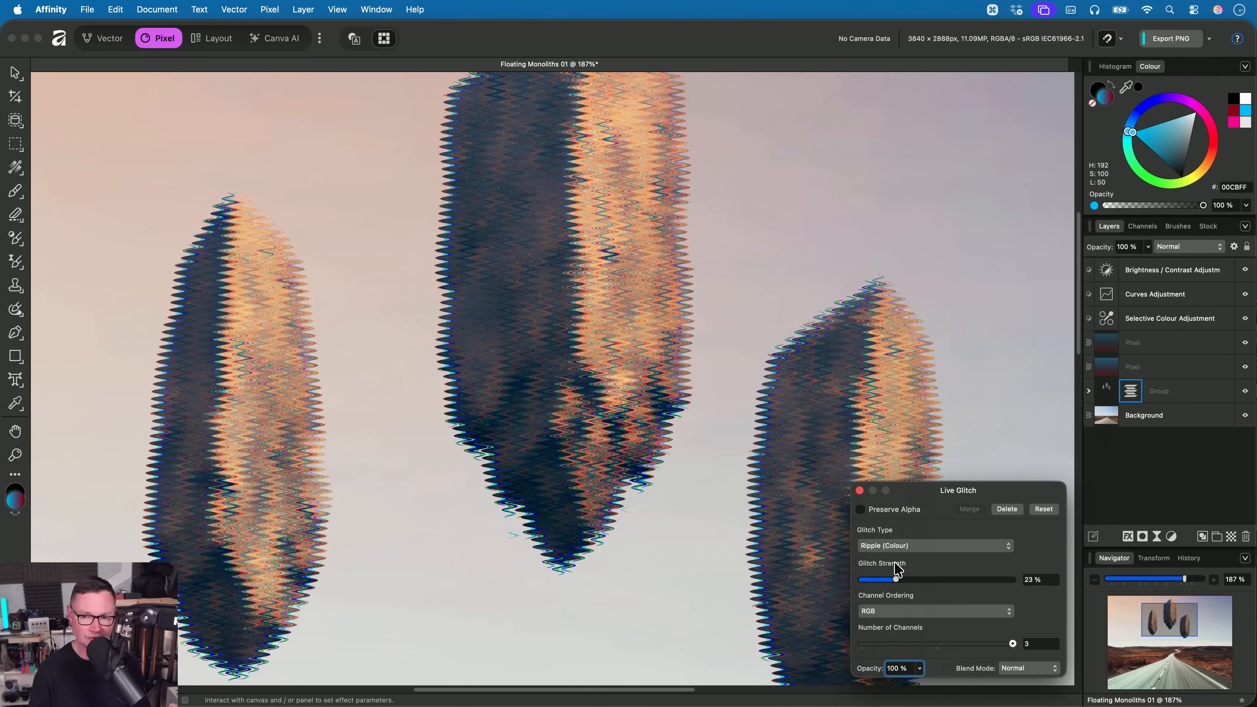
{"action": "mouse_move", "coordinate": [907, 588]}
{"action": "left_mouse_down"}
{"action": "mouse_move", "coordinate": [940, 582]}
{"action": "mouse_move", "coordinate": [865, 580]}
{"action": "mouse_move", "coordinate": [911, 582]}
{"action": "left_mouse_up"}
- Try the Waves (Colour) glitch type on the group at 36% strength
{"action": "left_click", "coordinate": [912, 545]}
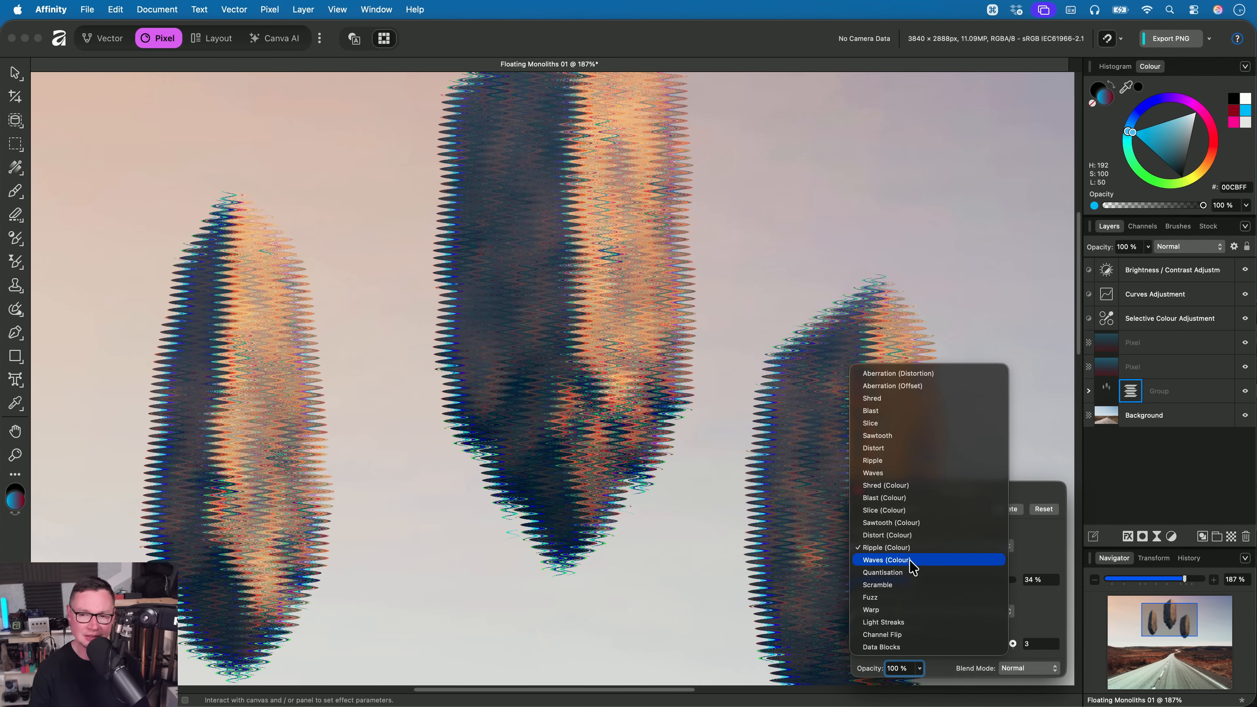
{"action": "left_click", "coordinate": [914, 560]}
{"action": "mouse_move", "coordinate": [911, 582]}
{"action": "left_mouse_down"}
{"action": "mouse_move", "coordinate": [872, 589]}
{"action": "mouse_move", "coordinate": [948, 582]}
{"action": "mouse_move", "coordinate": [881, 583]}
{"action": "mouse_move", "coordinate": [914, 575]}
{"action": "left_mouse_up"}
- Try the non-colour Ripple and Waves glitch types on the group at 37% strength
{"action": "left_click", "coordinate": [919, 545]}
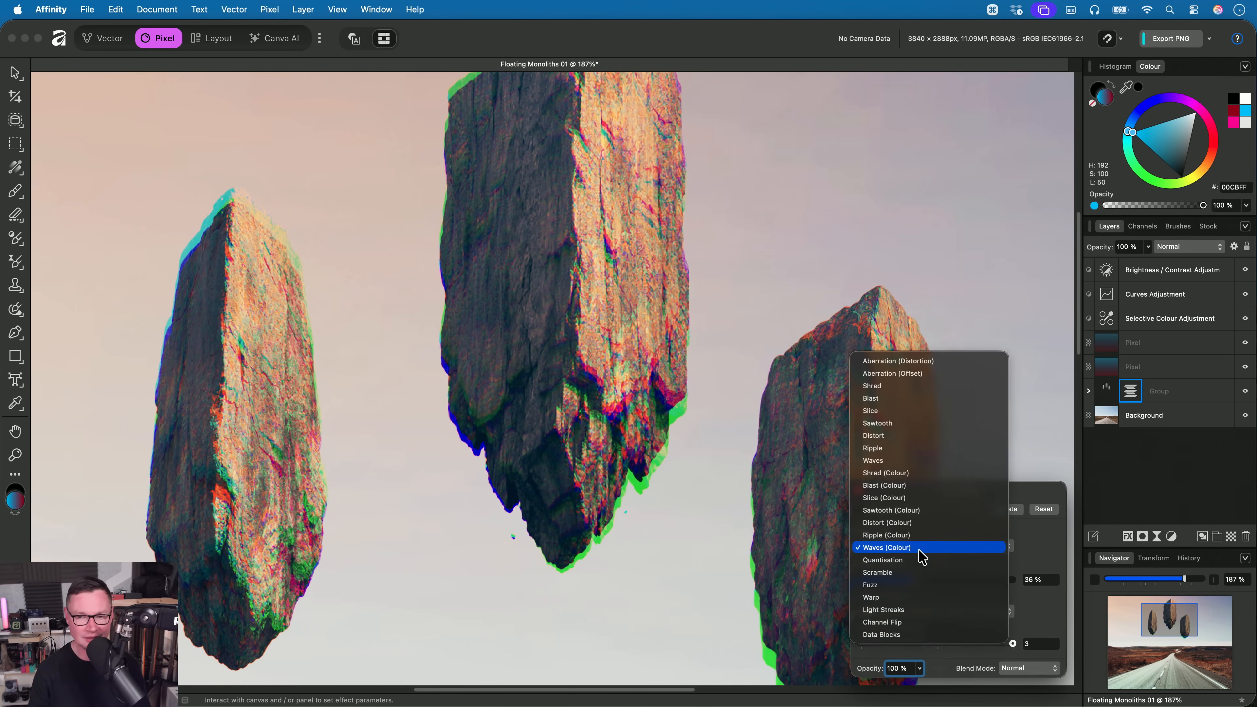
{"action": "left_click", "coordinate": [915, 448]}
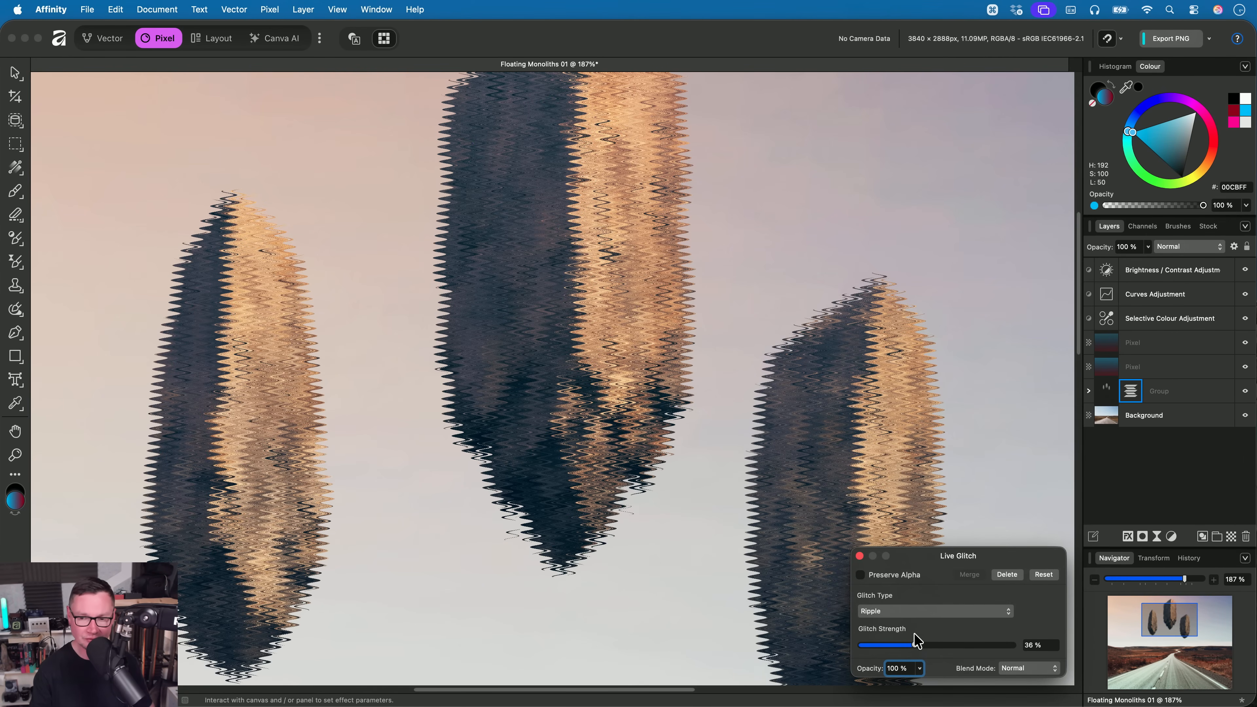
{"action": "mouse_move", "coordinate": [915, 638]}
{"action": "left_mouse_down"}
{"action": "mouse_move", "coordinate": [861, 645]}
{"action": "mouse_move", "coordinate": [975, 645]}
{"action": "mouse_move", "coordinate": [879, 644]}
{"action": "mouse_move", "coordinate": [958, 652]}
{"action": "mouse_move", "coordinate": [924, 643]}
{"action": "left_mouse_up"}
{"action": "left_click", "coordinate": [894, 611]}
{"action": "left_click", "coordinate": [897, 626]}
{"action": "left_click_drag", "start_coordinate": [926, 561], "coordinate": [928, 506]}
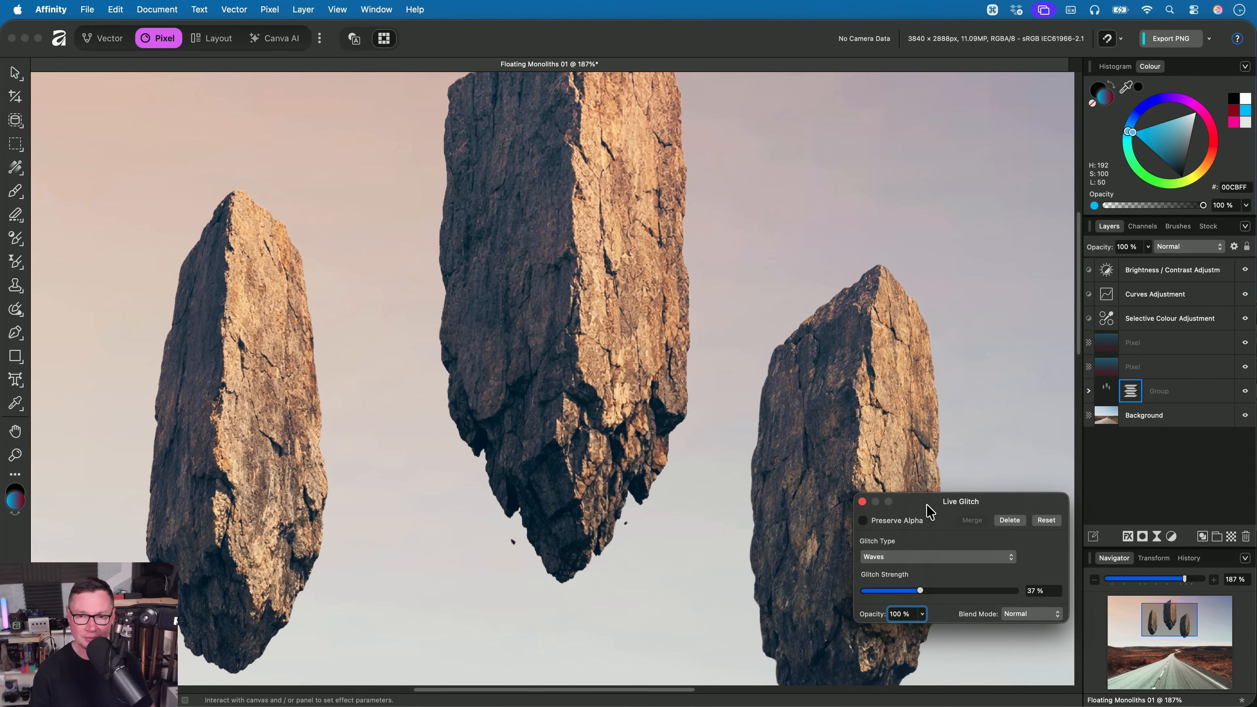
- Delete the live Glitch filter from the monolith group
{"action": "left_click", "coordinate": [935, 557]}
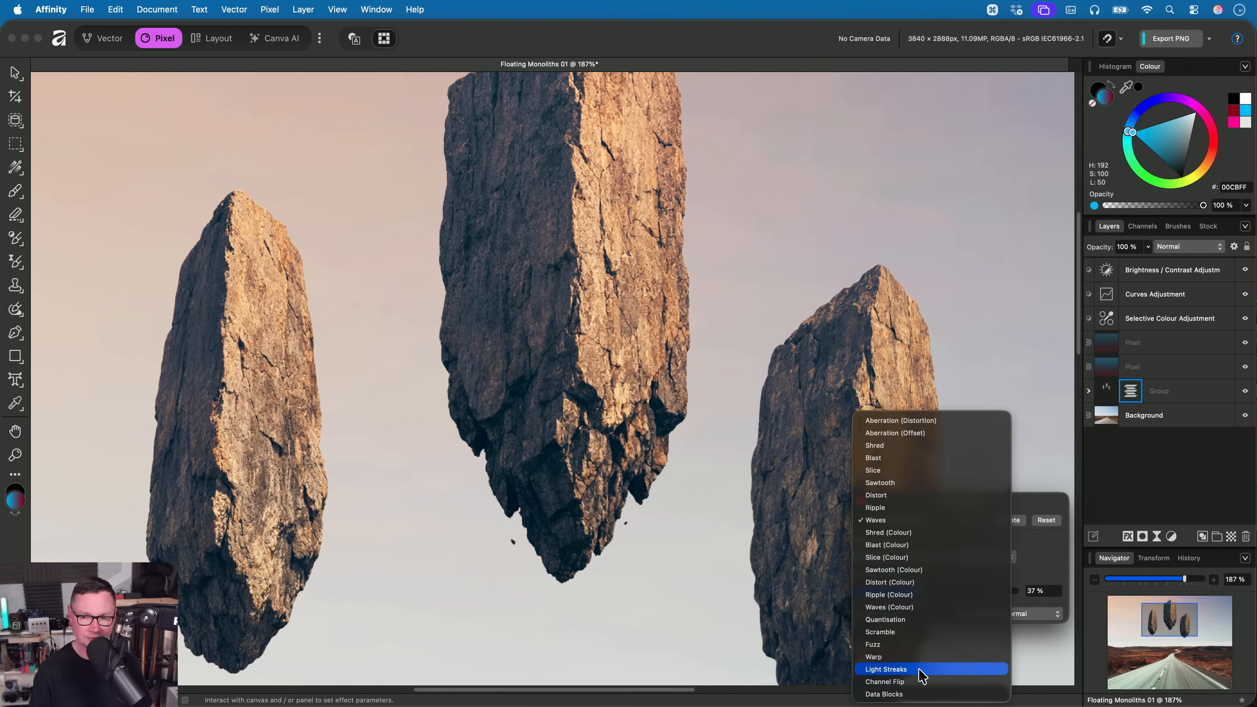
{"action": "left_click", "coordinate": [1052, 534]}
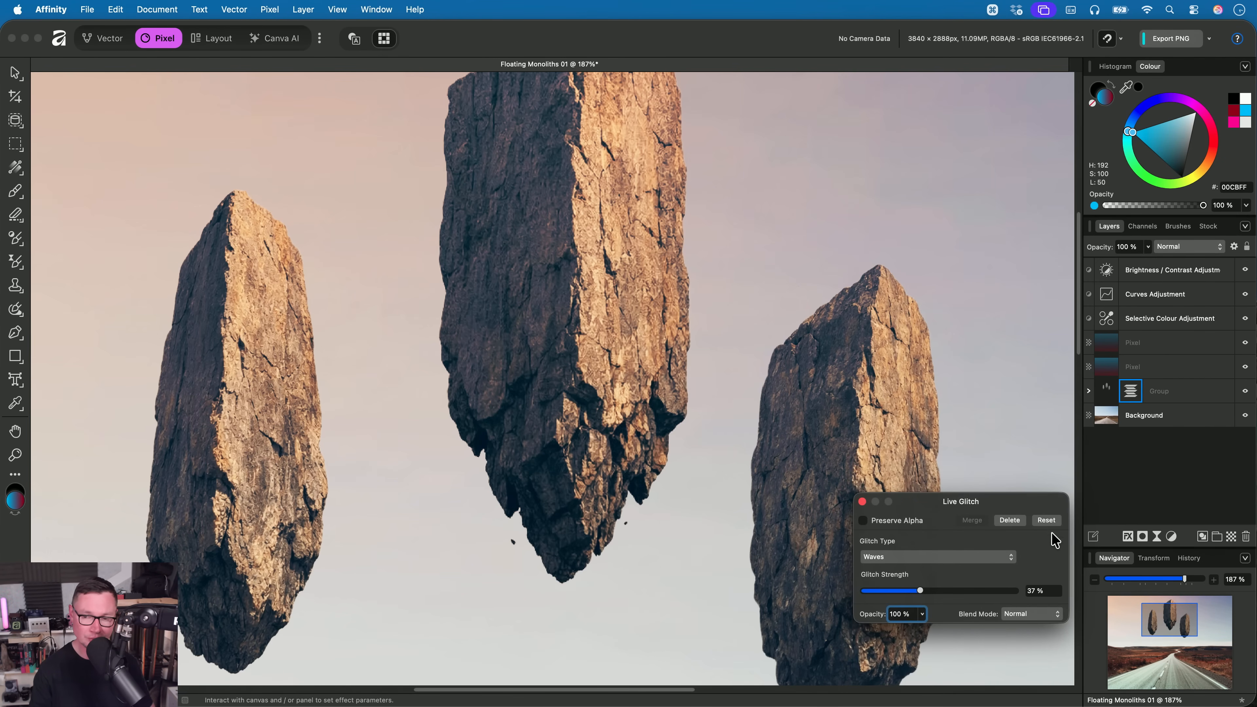
{"action": "left_click", "coordinate": [1009, 523]}
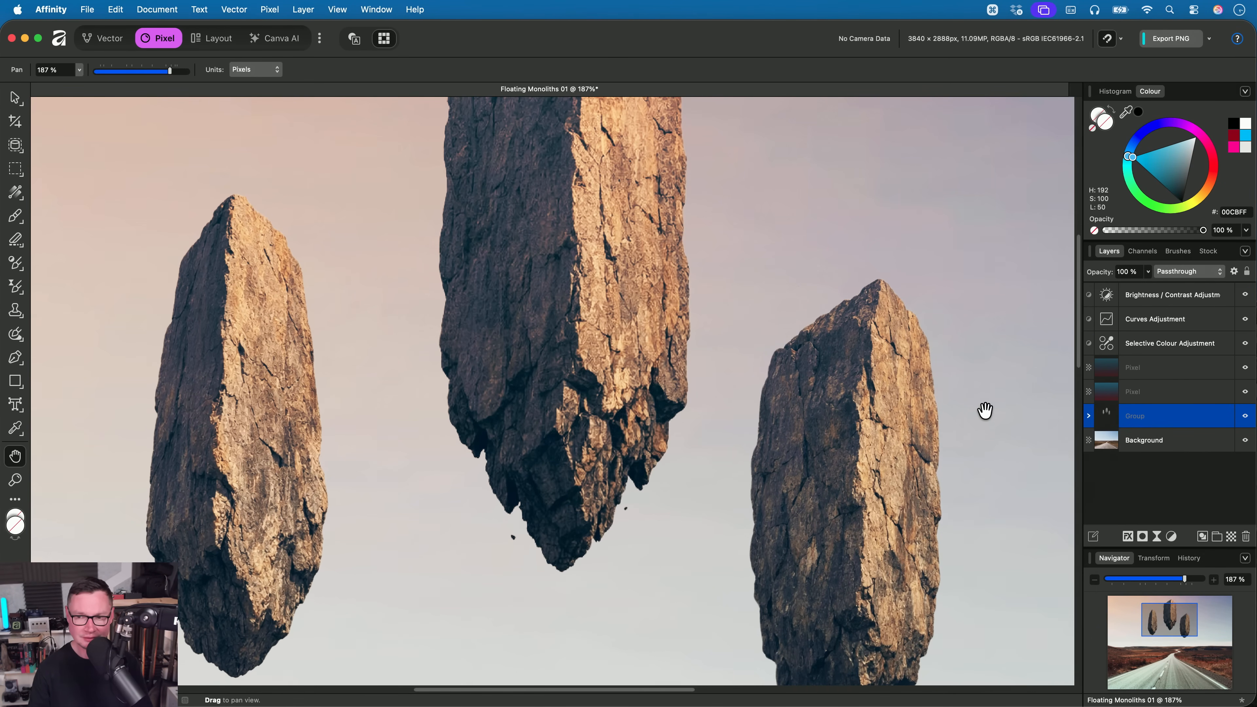
- Expand the monolith group in the layer stack and select the large central monolith's layer
{"action": "left_click", "coordinate": [1088, 420]}
{"action": "left_click", "coordinate": [1148, 440]}
{"action": "scroll", "coordinate": [738, 359], "scroll_direction": "down", "scroll_amount": 2}
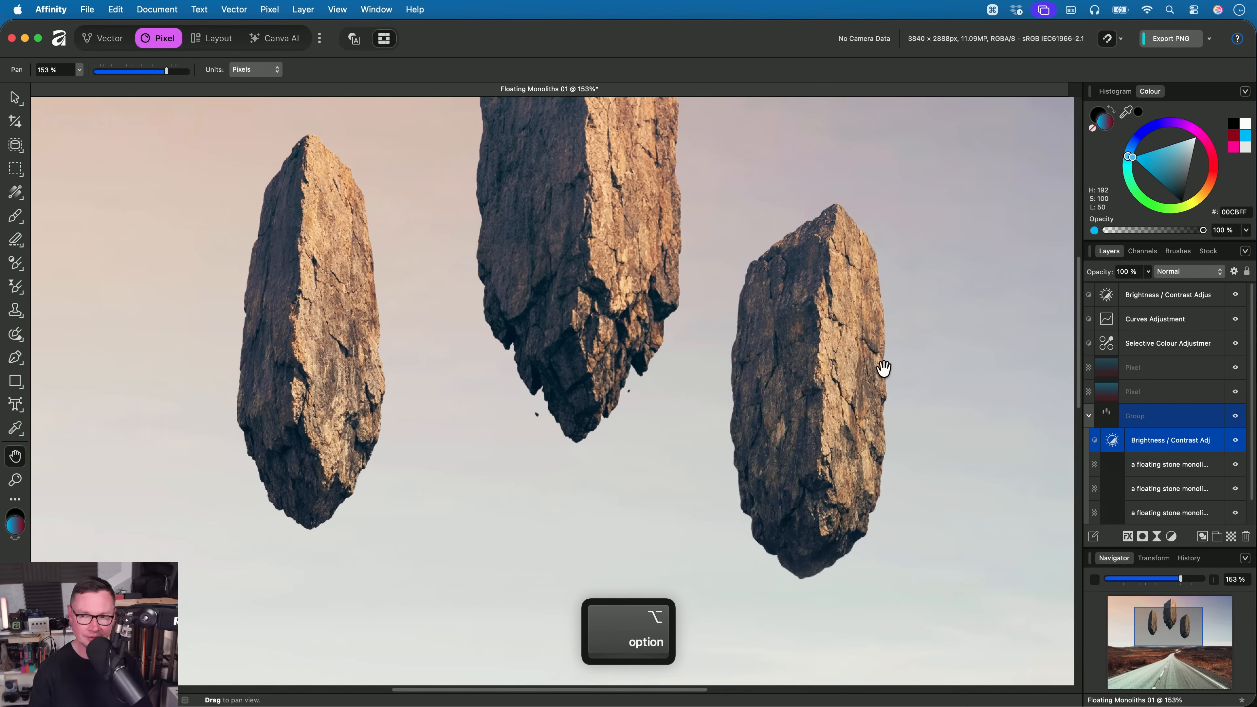
{"action": "left_click", "coordinate": [1162, 471]}
{"action": "key", "text": "v"}
{"action": "scroll", "coordinate": [595, 311], "scroll_direction": "up", "scroll_amount": 3}
{"action": "left_click", "coordinate": [594, 311]}
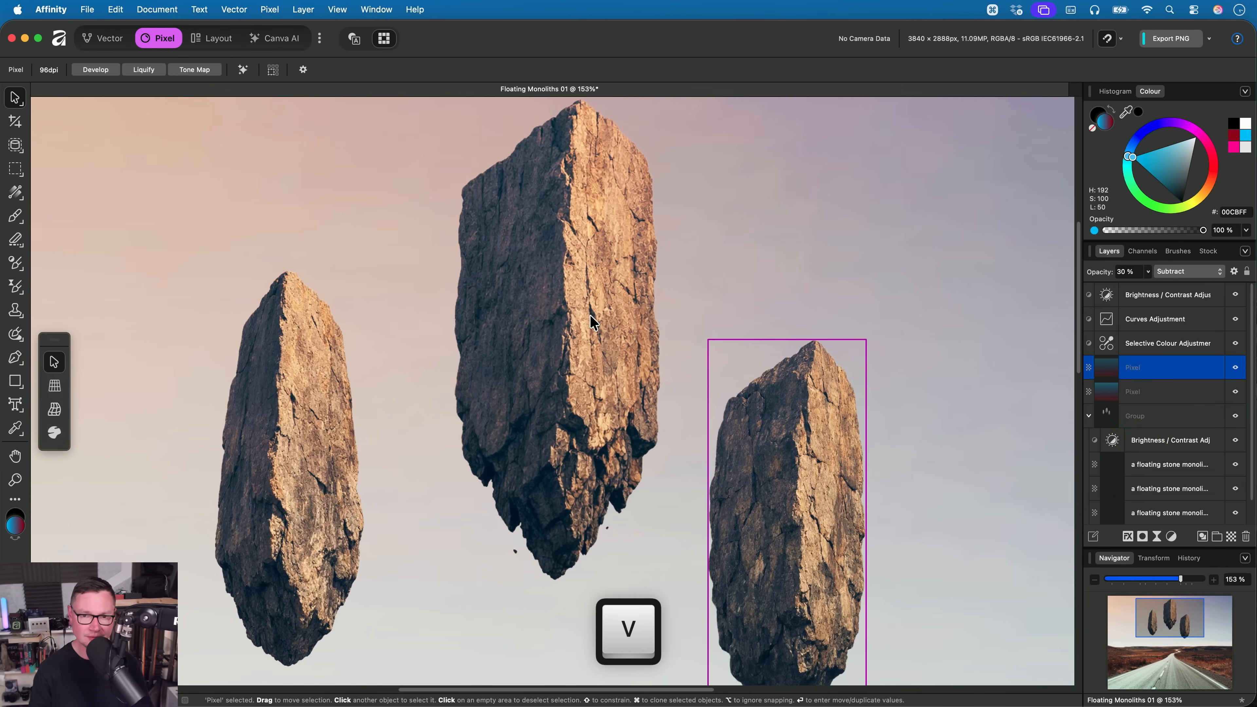
{"action": "scroll", "coordinate": [1107, 448], "scroll_direction": "down", "scroll_amount": 1}
{"action": "left_click", "coordinate": [1153, 488]}
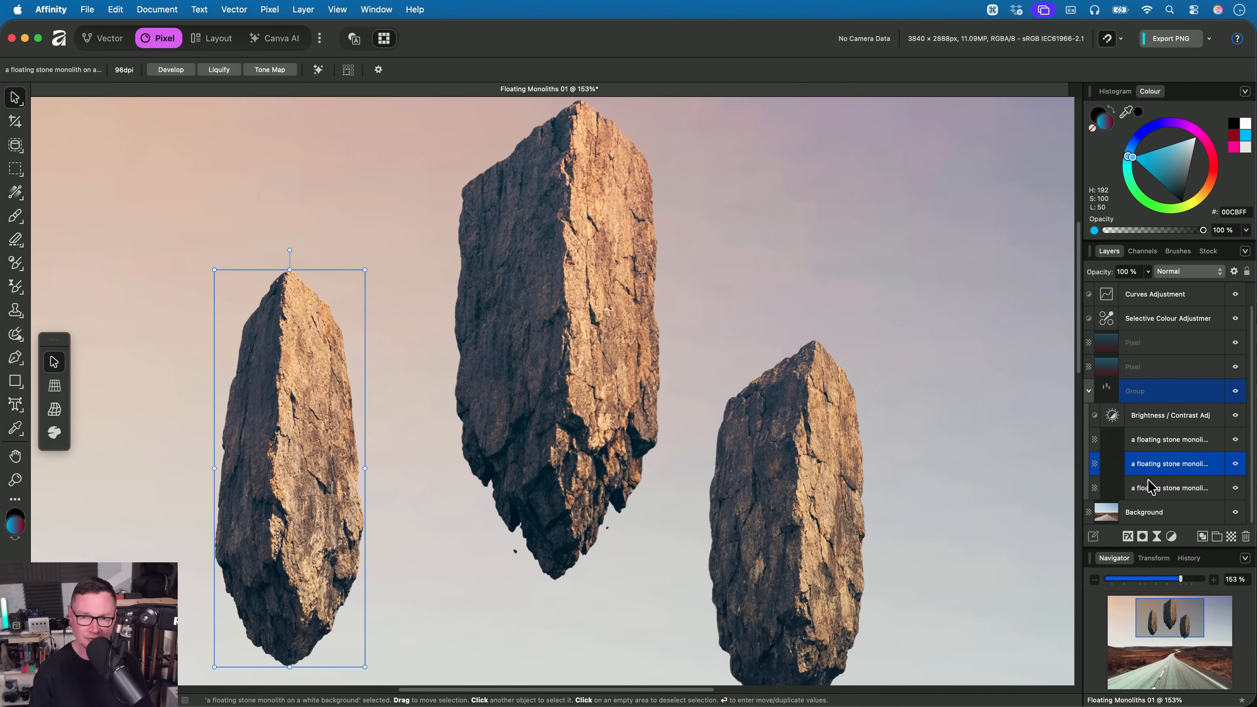
- Add a live Glitch filter of type Data Blocks to the central monolith
{"action": "left_click", "coordinate": [270, 10]}
{"action": "mouse_move", "coordinate": [346, 124]}
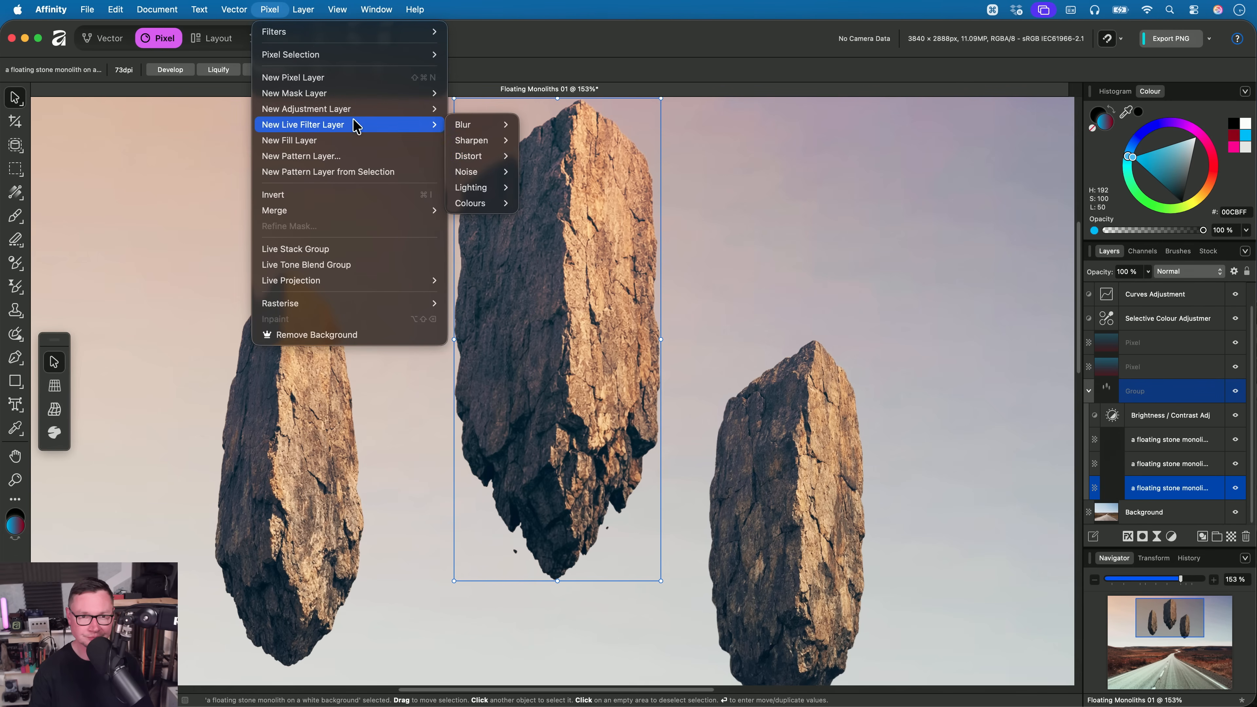
{"action": "mouse_move", "coordinate": [475, 156]}
{"action": "left_click", "coordinate": [591, 287]}
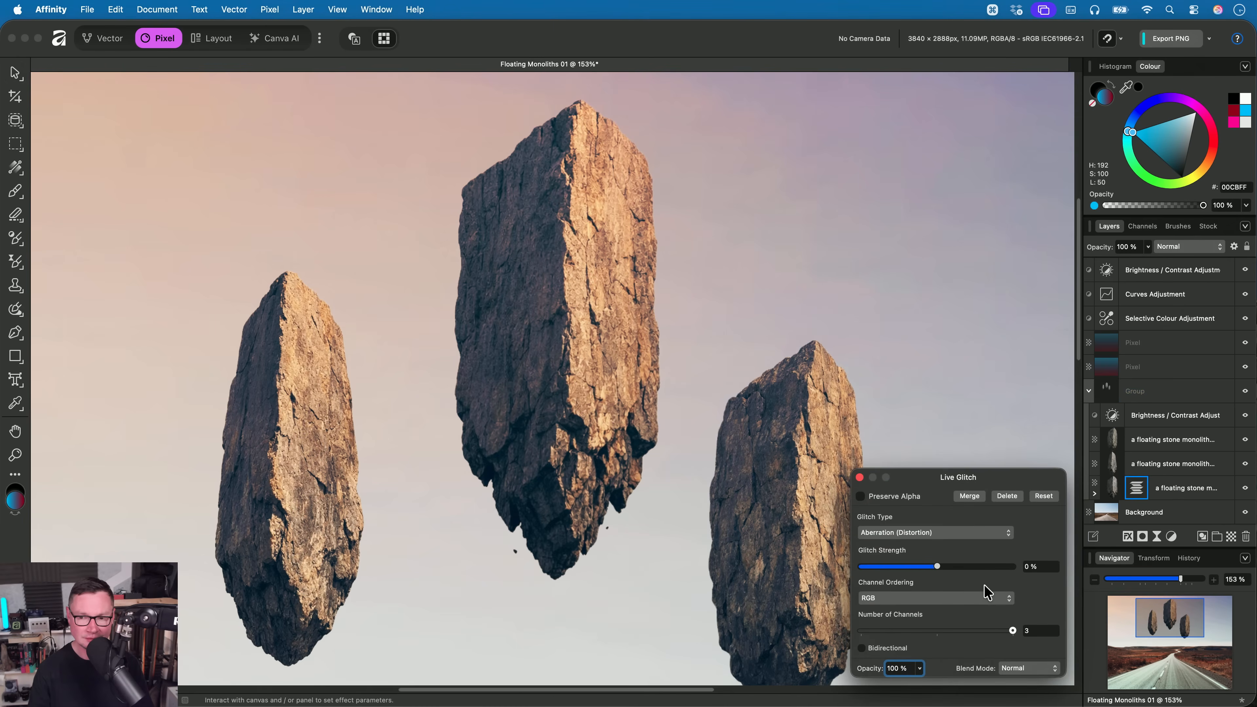
{"action": "left_click", "coordinate": [910, 528]}
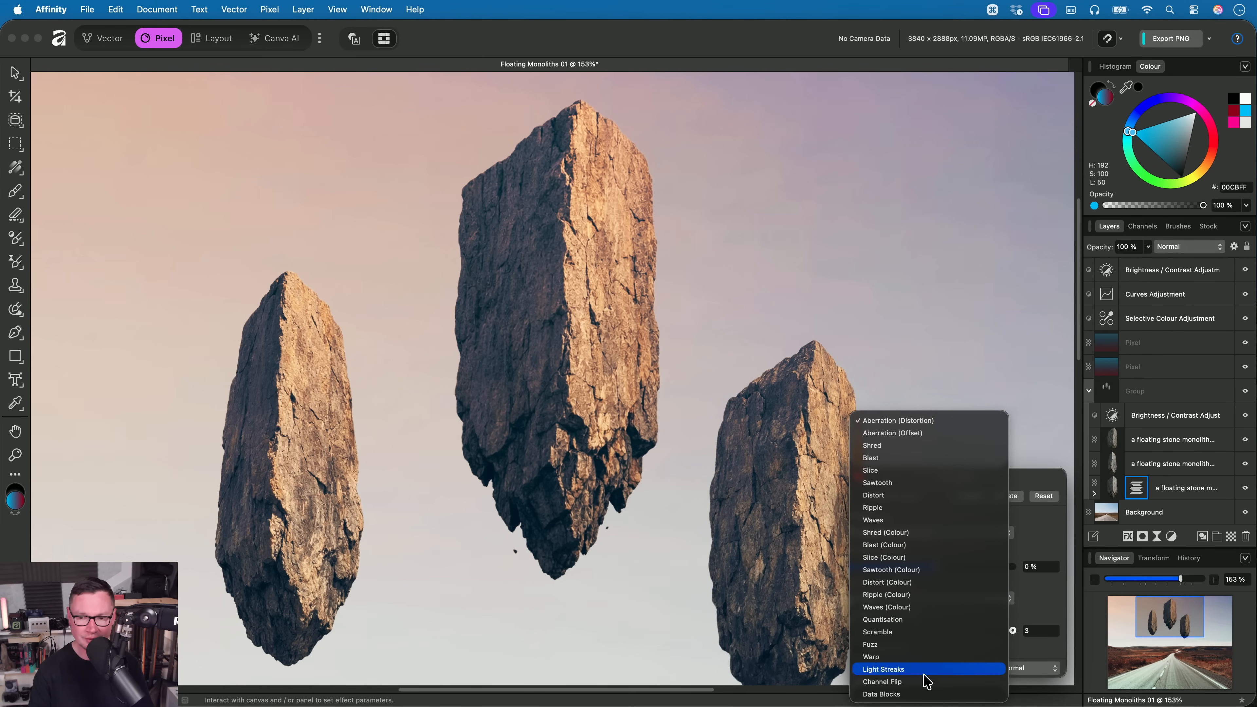
{"action": "left_click", "coordinate": [930, 693]}
- Set the central monolith's glitch to Block Size 7%, Vertical Displacement 29%, Block Distribution 97 and Colour -51%
{"action": "scroll", "coordinate": [585, 363], "scroll_direction": "up", "scroll_amount": 3}
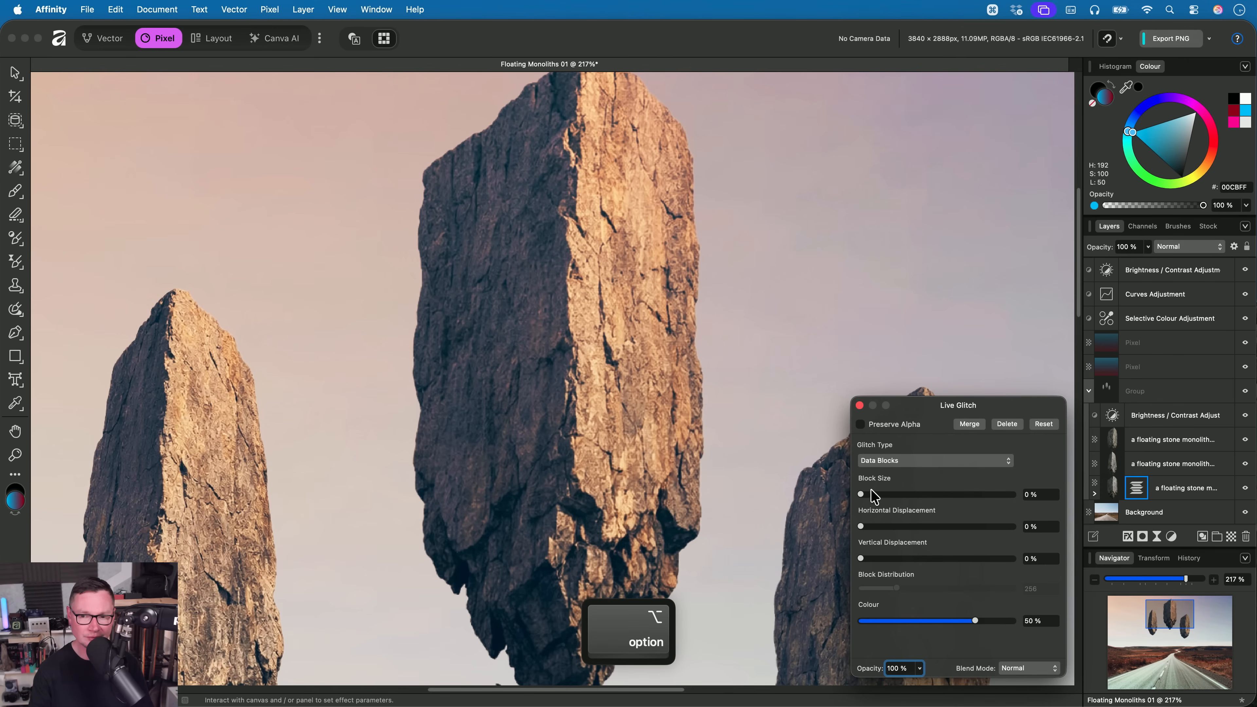
{"action": "left_click_drag", "start_coordinate": [862, 495], "coordinate": [923, 647]}
{"action": "scroll", "coordinate": [658, 401], "scroll_direction": "down", "scroll_amount": 2}
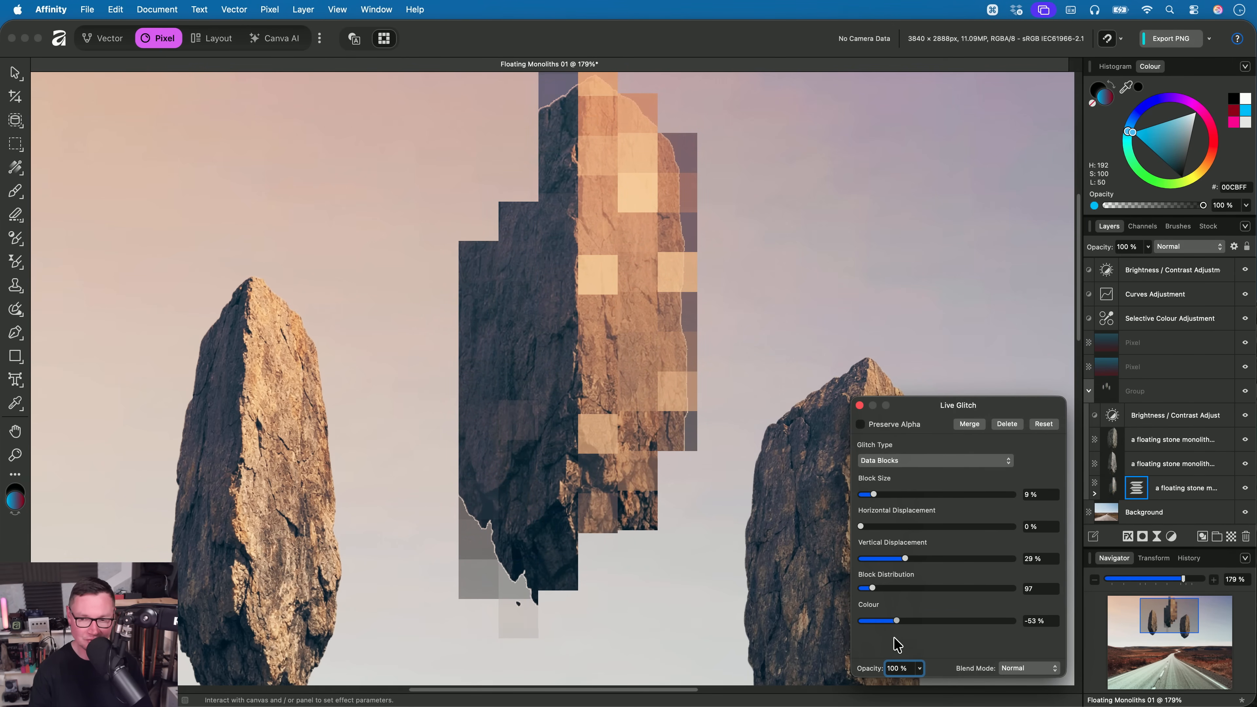
{"action": "scroll", "coordinate": [545, 545], "scroll_direction": "down", "scroll_amount": 5}
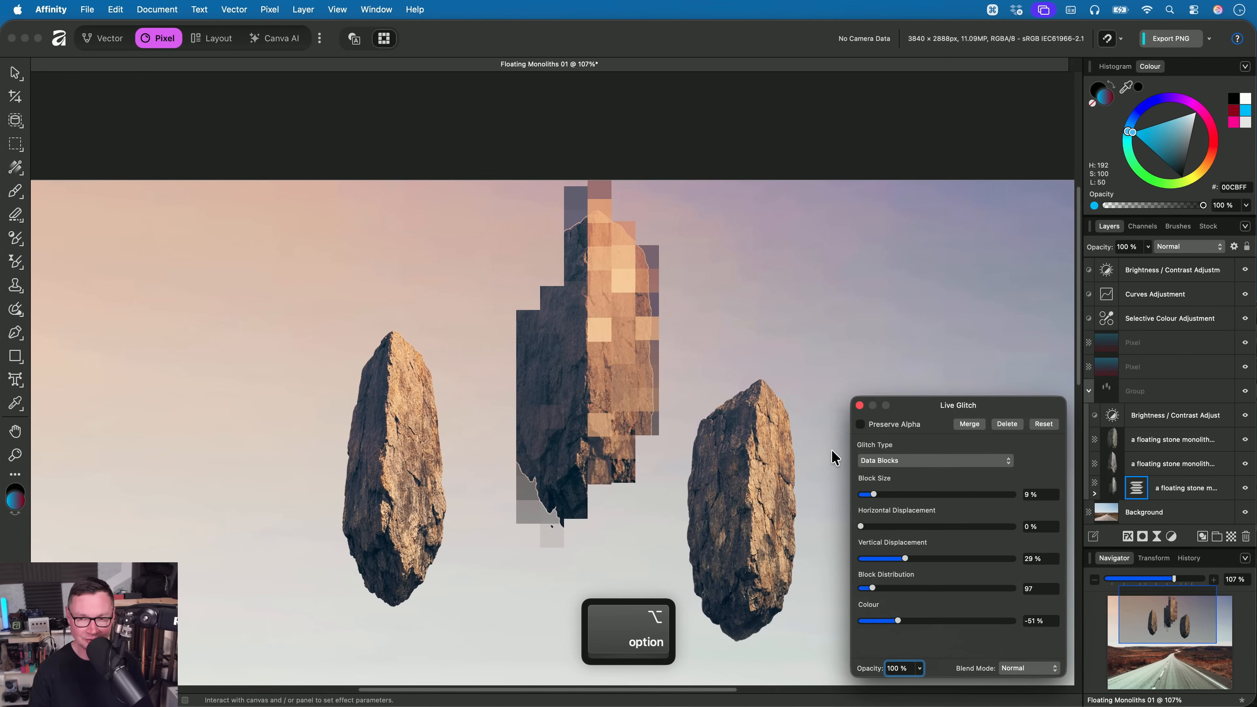
{"action": "left_click_drag", "start_coordinate": [874, 494], "coordinate": [872, 495]}
{"action": "scroll", "coordinate": [701, 459], "scroll_direction": "up", "scroll_amount": 2}
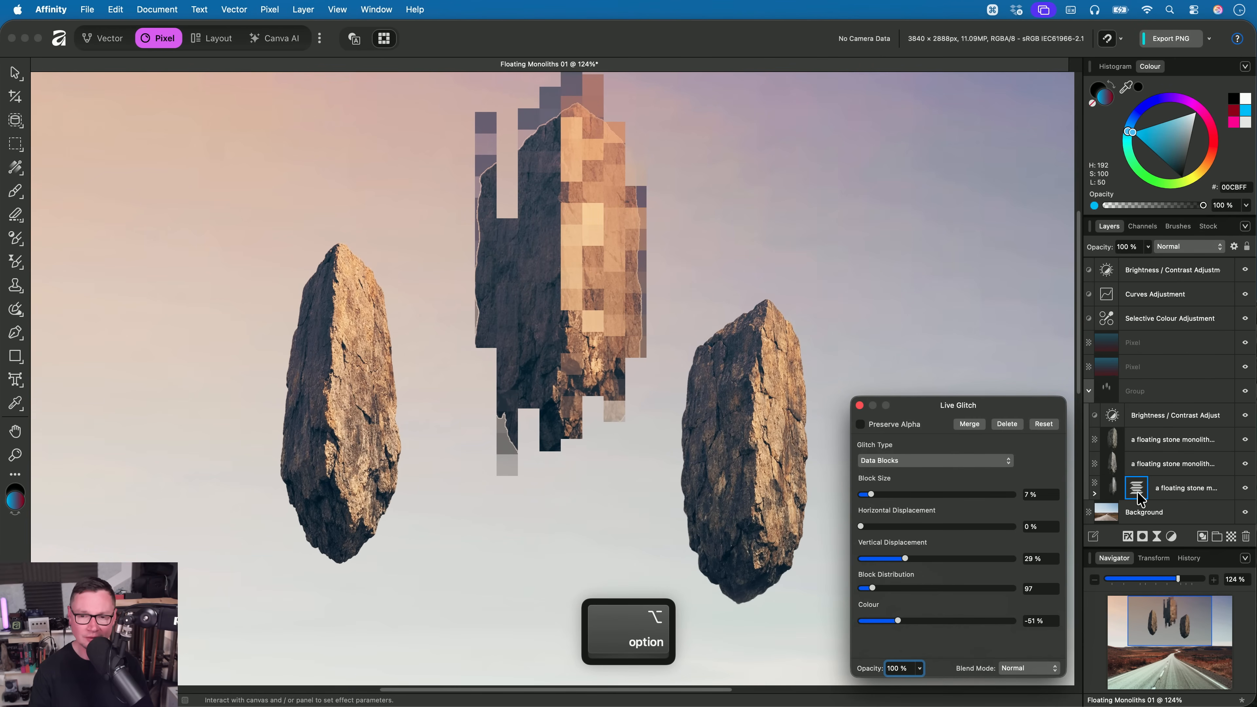
- Copy the glitch filter onto the left monolith and set its Horizontal Displacement to 21% and Vertical Displacement to 0%
{"action": "left_click_drag", "start_coordinate": [1140, 500], "coordinate": [1119, 471]}
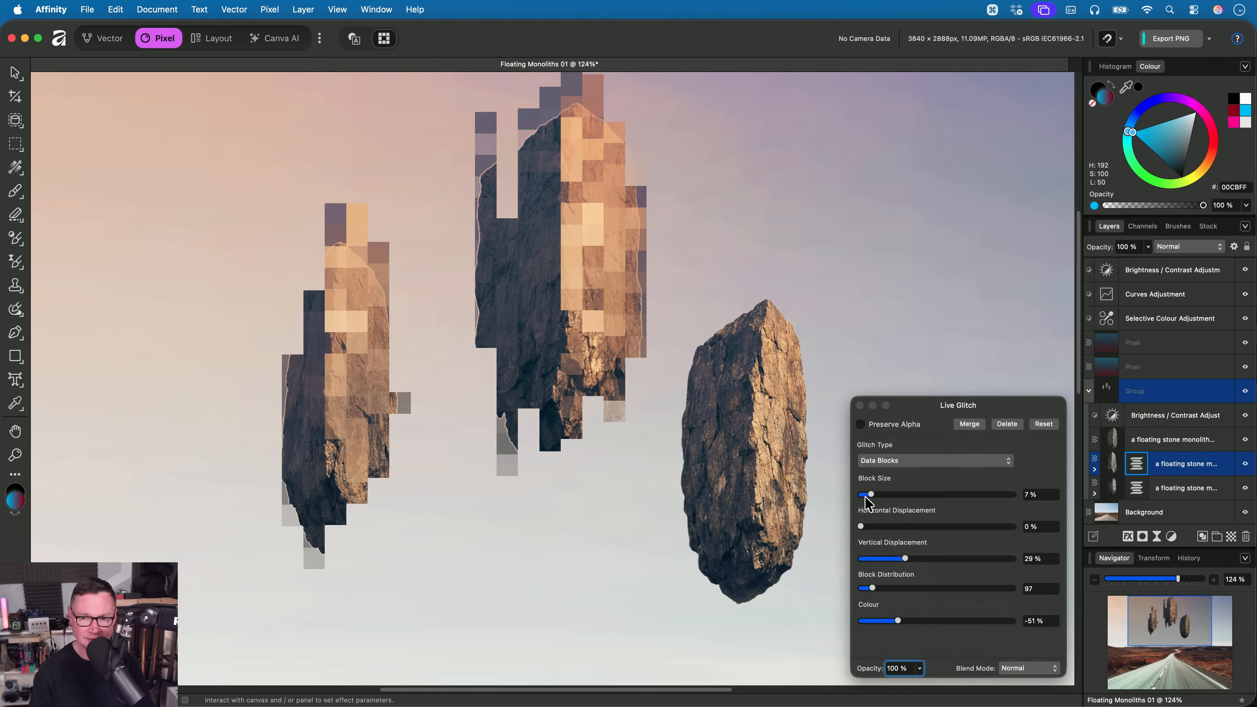
{"action": "mouse_move", "coordinate": [906, 558]}
{"action": "left_mouse_down"}
{"action": "mouse_move", "coordinate": [836, 537]}
{"action": "mouse_move", "coordinate": [925, 527]}
{"action": "mouse_move", "coordinate": [867, 543]}
{"action": "mouse_move", "coordinate": [893, 542]}
{"action": "left_mouse_up"}
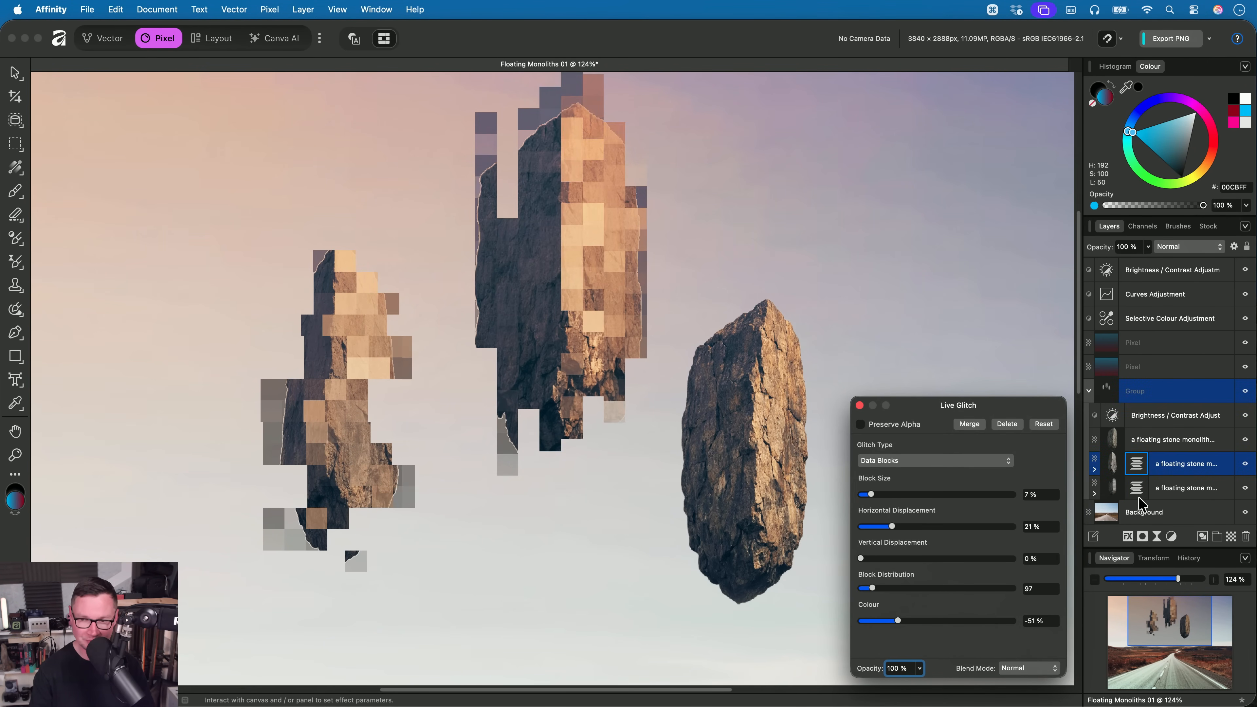
- Copy the left monolith's glitch filter onto the right one, with Horizontal Displacement 23% and Block Distribution 193, and close its settings
{"action": "left_click_drag", "start_coordinate": [1143, 468], "coordinate": [1119, 441]}
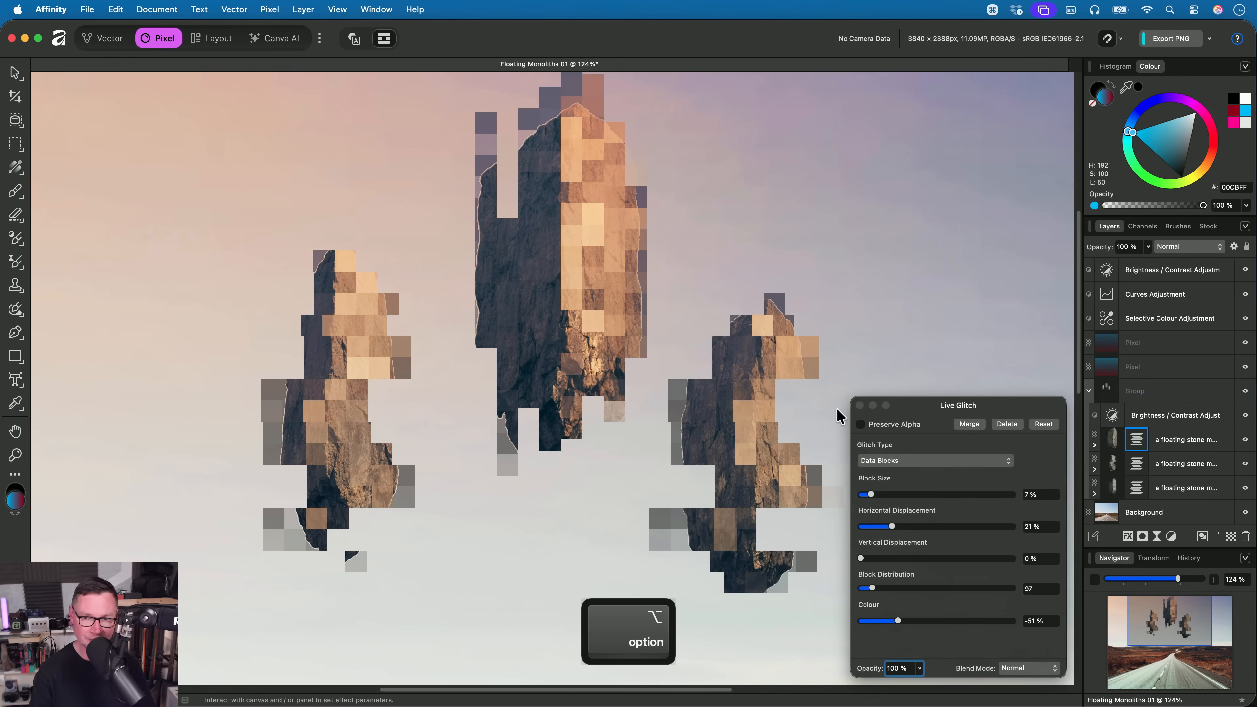
{"action": "scroll", "coordinate": [569, 350], "scroll_direction": "up", "scroll_amount": 3}
{"action": "left_click_drag", "start_coordinate": [895, 527], "coordinate": [896, 526]}
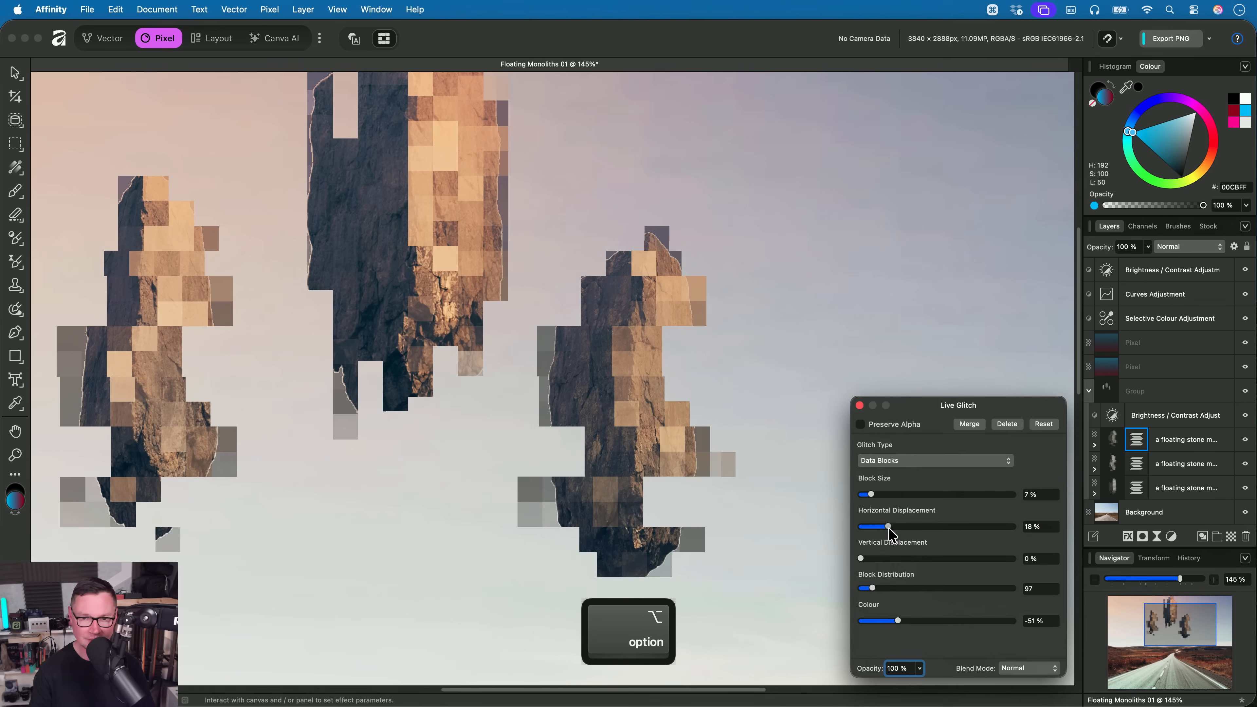
{"action": "mouse_move", "coordinate": [872, 588]}
{"action": "left_mouse_down"}
{"action": "mouse_move", "coordinate": [948, 590]}
{"action": "mouse_move", "coordinate": [878, 593]}
{"action": "mouse_move", "coordinate": [892, 594]}
{"action": "left_mouse_up"}
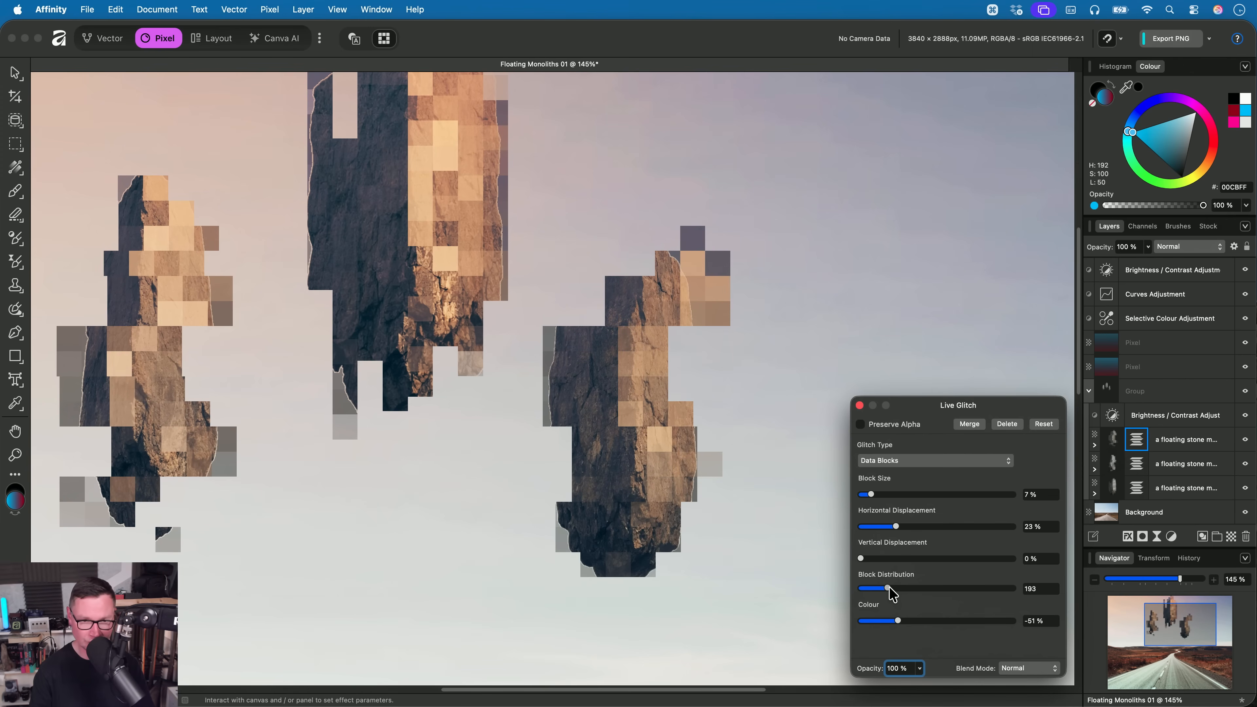
{"action": "scroll", "coordinate": [638, 396], "scroll_direction": "down", "scroll_amount": 3}
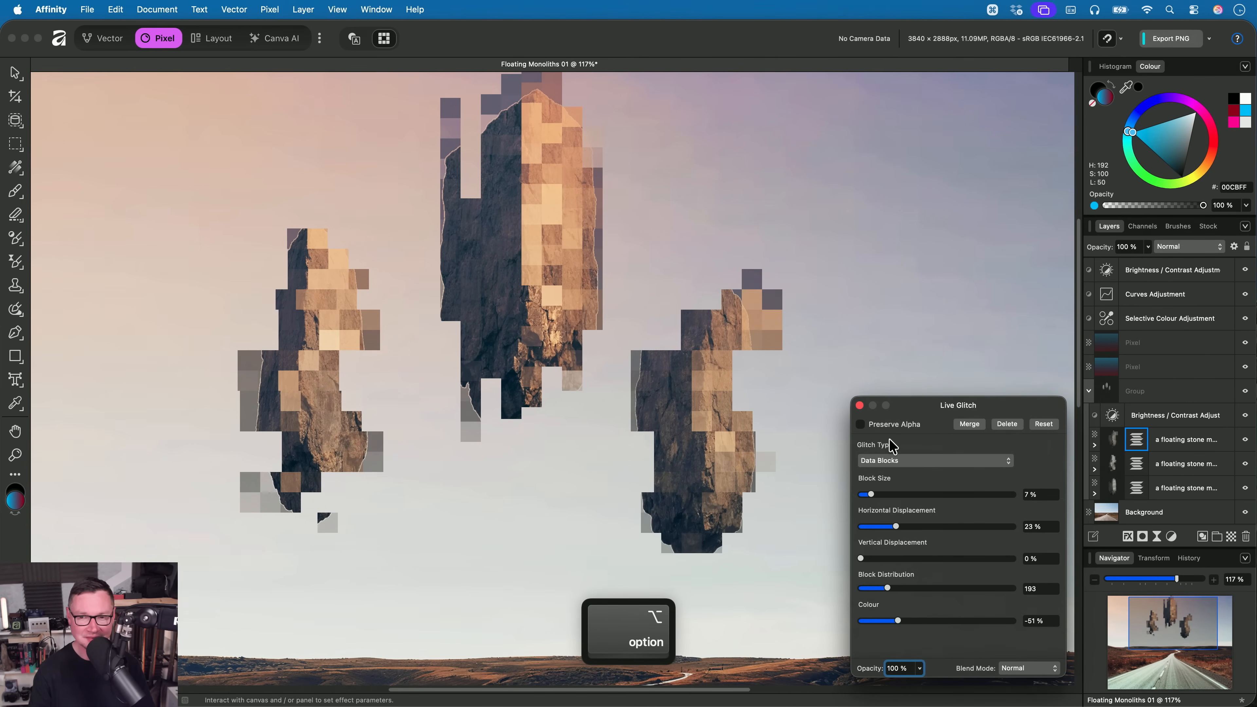
{"action": "left_click", "coordinate": [860, 405]}
{"action": "key", "text": "h"}
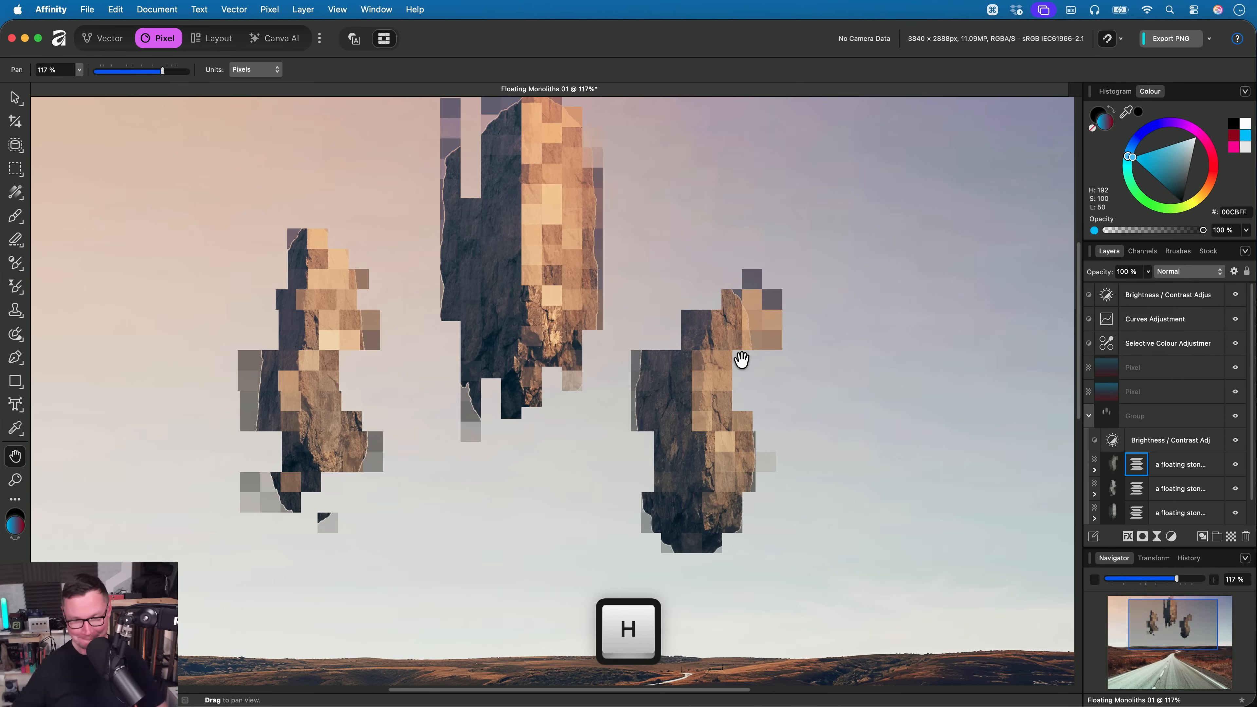
- Close the Floating Monoliths 01 document without saving and open Astronaut.af from the 10. New Glitch Features folder in Finder
{"action": "key", "text": "super+w"}
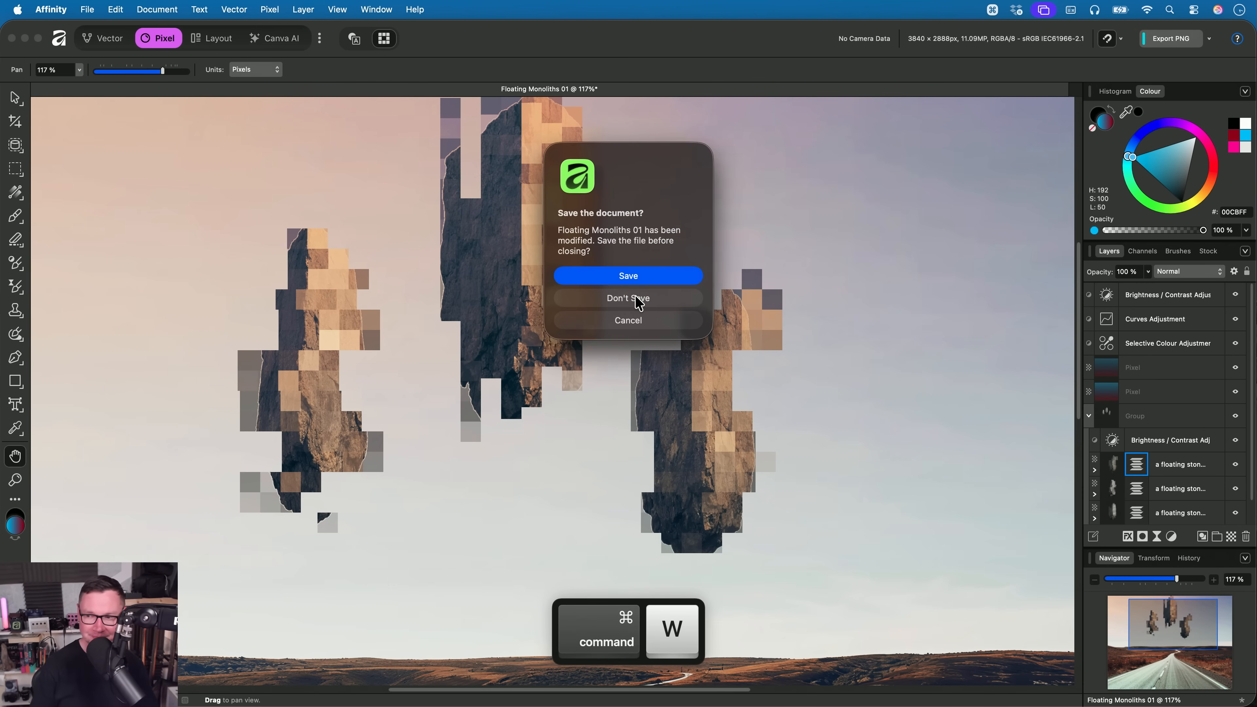
{"action": "left_click", "coordinate": [637, 299]}
{"action": "key", "text": "super+Tab"}
{"action": "key", "text": "Down"}
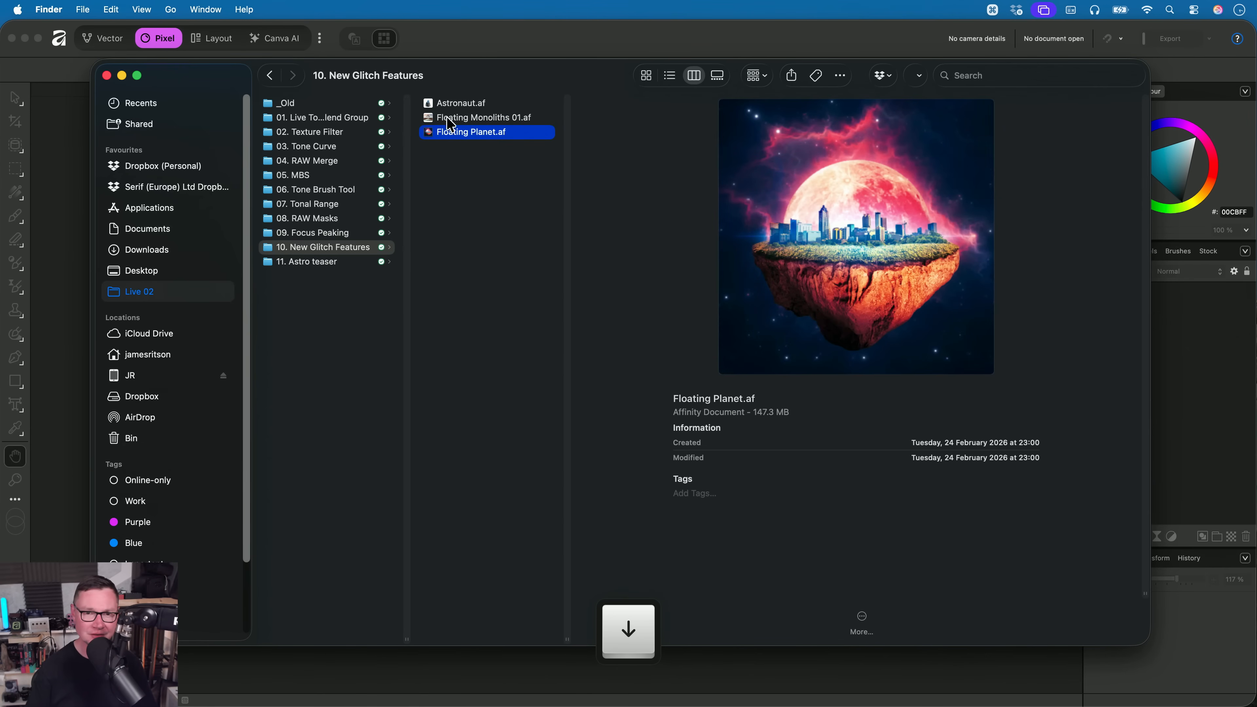
{"action": "left_click_drag", "start_coordinate": [482, 104], "coordinate": [622, 357]}
{"action": "key", "text": "super+Tab"}
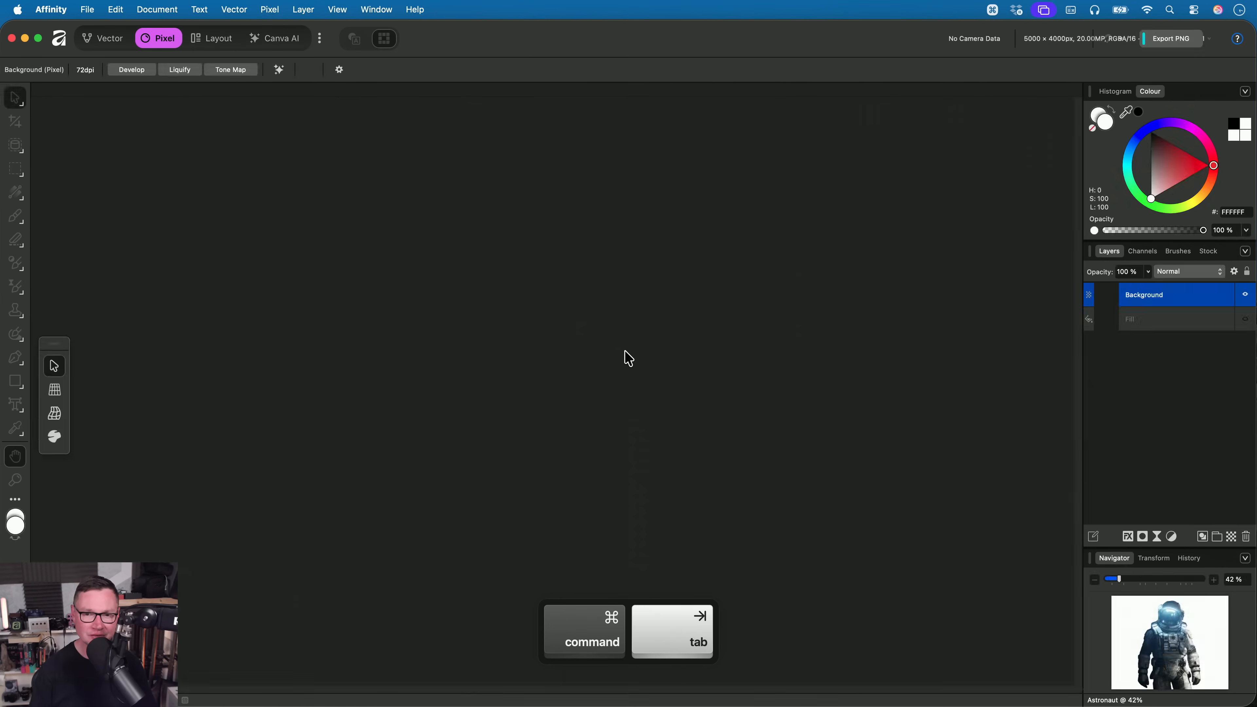
- Add a live Glitch filter of type Data Blocks to the astronaut's Background layer
{"action": "key", "text": "h"}
{"action": "scroll", "coordinate": [595, 386], "scroll_direction": "up", "scroll_amount": 3}
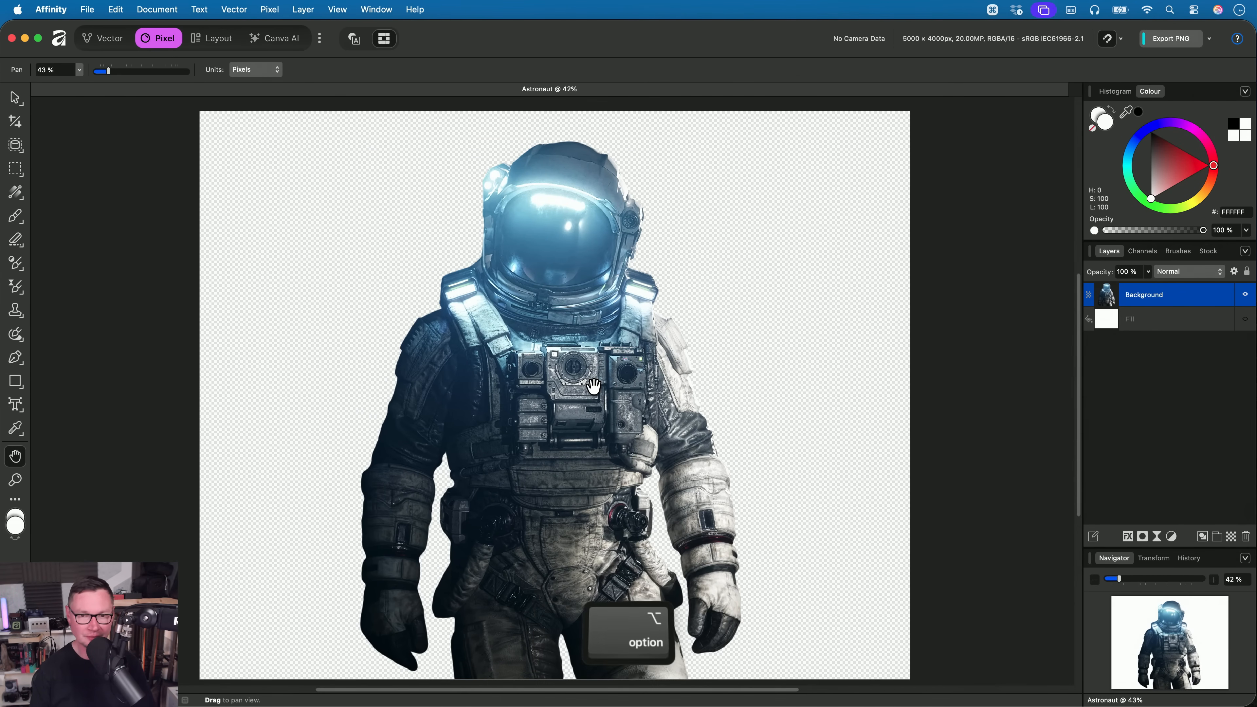
{"action": "left_click", "coordinate": [273, 9]}
{"action": "mouse_move", "coordinate": [346, 125]}
{"action": "mouse_move", "coordinate": [490, 146]}
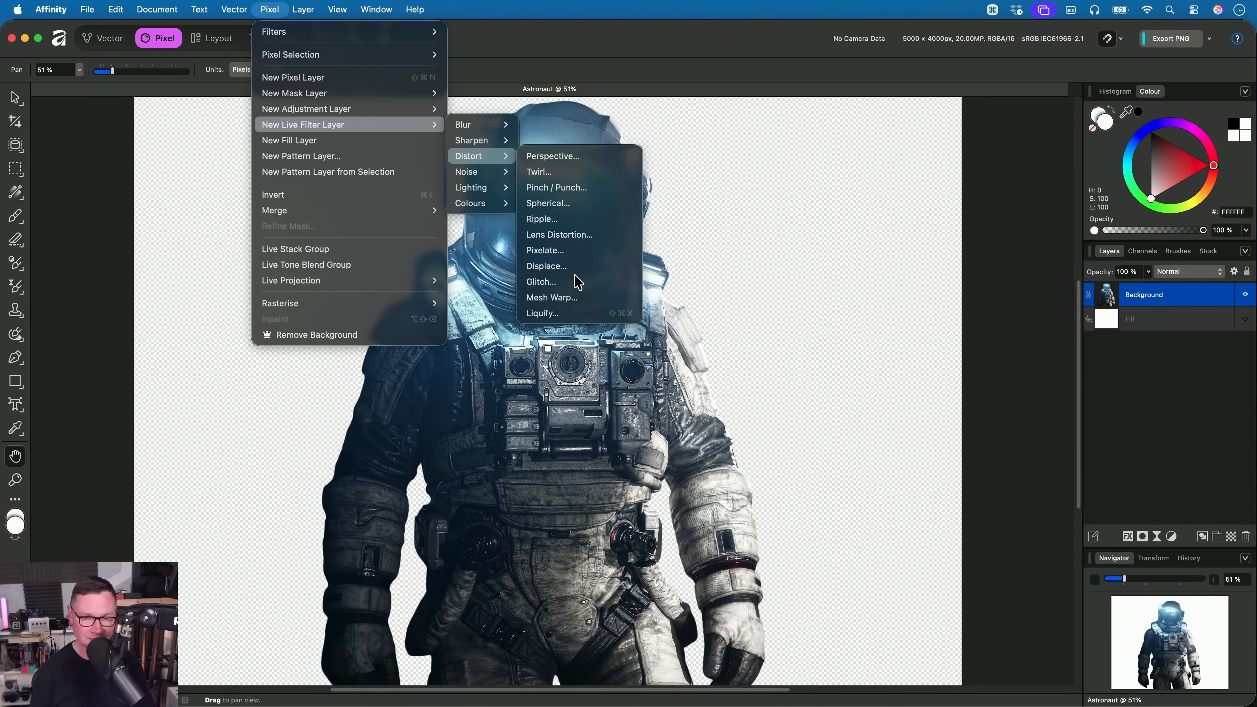
{"action": "left_click", "coordinate": [578, 282]}
{"action": "left_click", "coordinate": [920, 532]}
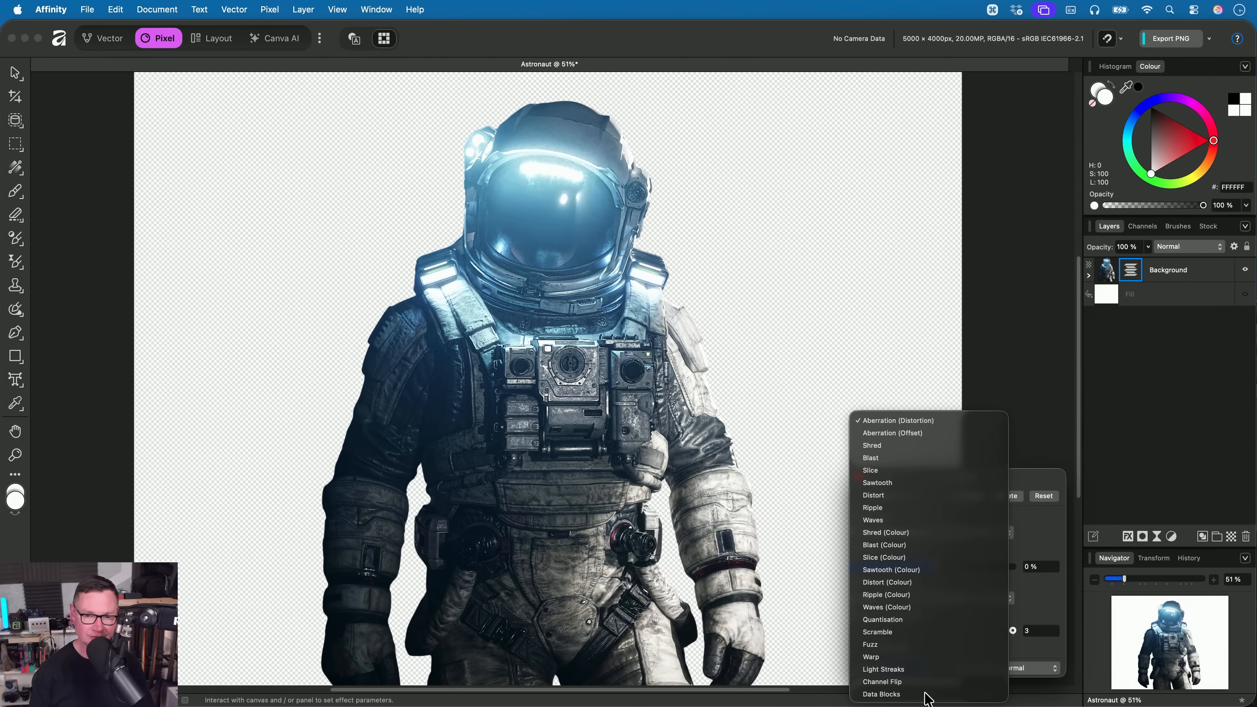
{"action": "left_click", "coordinate": [927, 694]}
- Set the astronaut's glitch to Block Size 27%, Horizontal Displacement 80% and Block Distribution 220, and close its settings
{"action": "left_click_drag", "start_coordinate": [867, 496], "coordinate": [986, 524]}
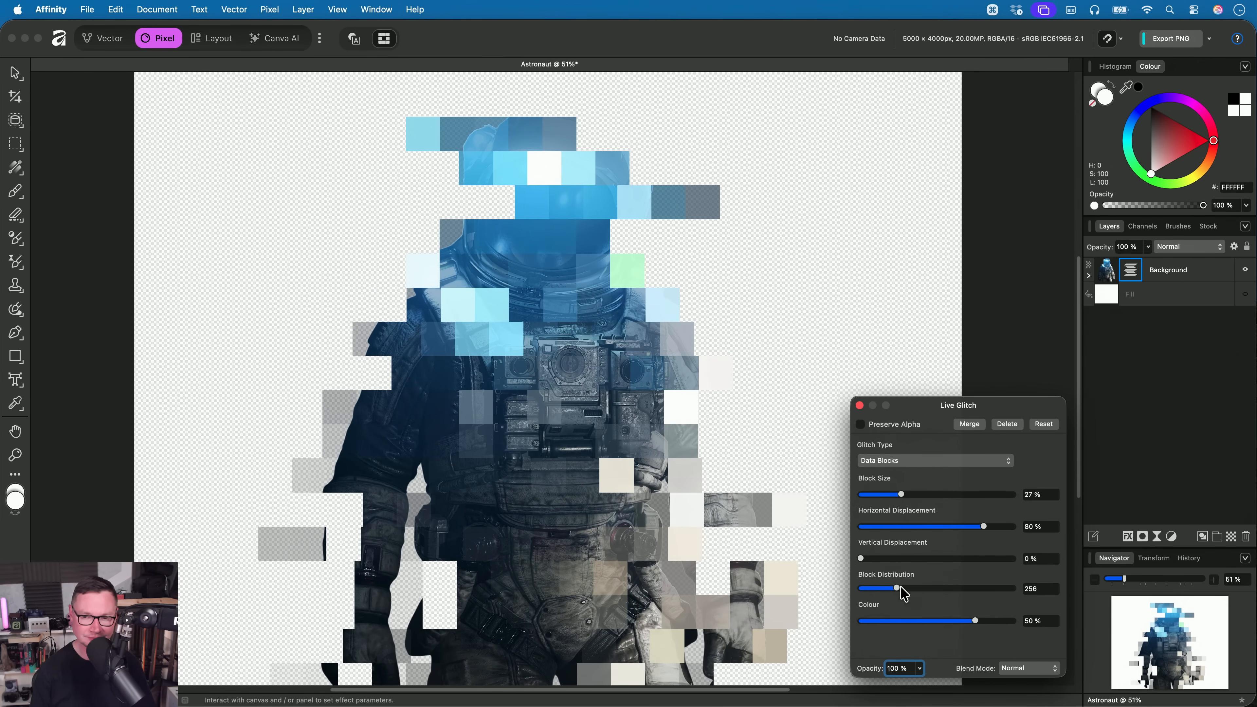
{"action": "mouse_move", "coordinate": [903, 591]}
{"action": "left_mouse_down"}
{"action": "mouse_move", "coordinate": [858, 603]}
{"action": "mouse_move", "coordinate": [957, 610]}
{"action": "mouse_move", "coordinate": [892, 597]}
{"action": "left_mouse_up"}
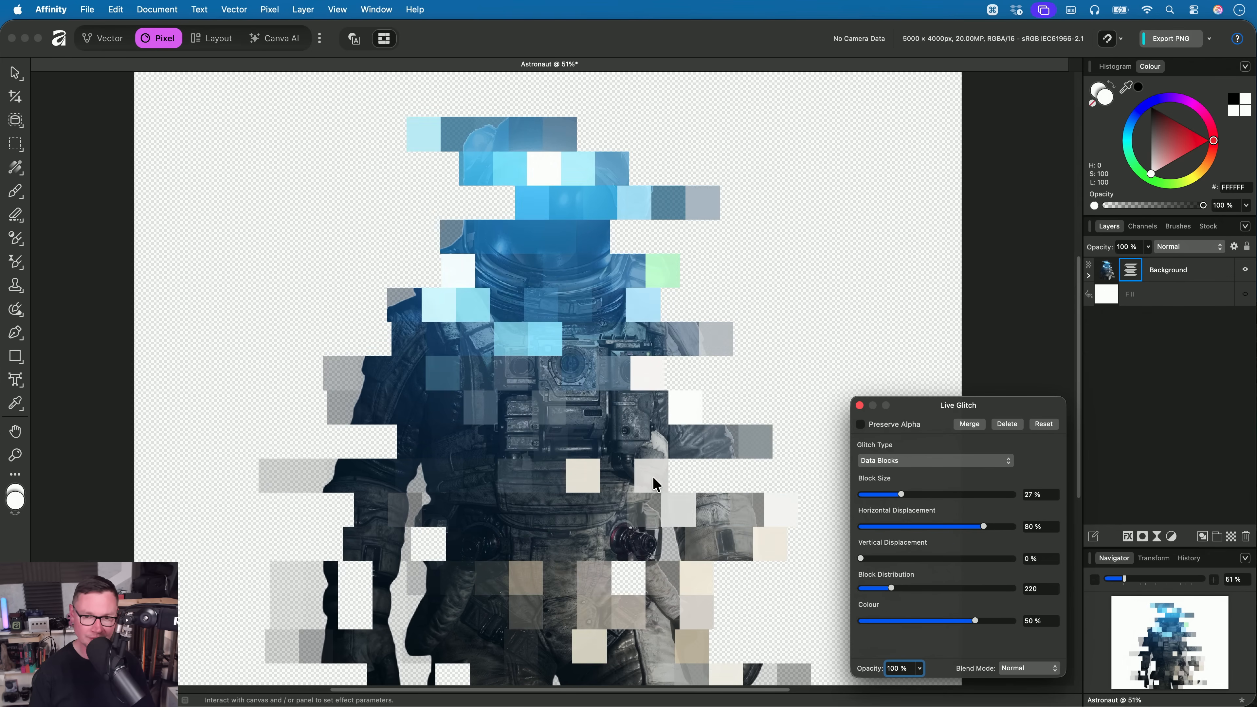
{"action": "scroll", "coordinate": [660, 479], "scroll_direction": "down", "scroll_amount": 5}
{"action": "left_click_drag", "start_coordinate": [661, 479], "coordinate": [660, 420]}
{"action": "key", "text": "Escape"}
- Examine the Data Blocks glitch on the astronaut at different magnifications, from the whole figure to the chest detail
{"action": "scroll", "coordinate": [658, 424], "scroll_direction": "down", "scroll_amount": 5}
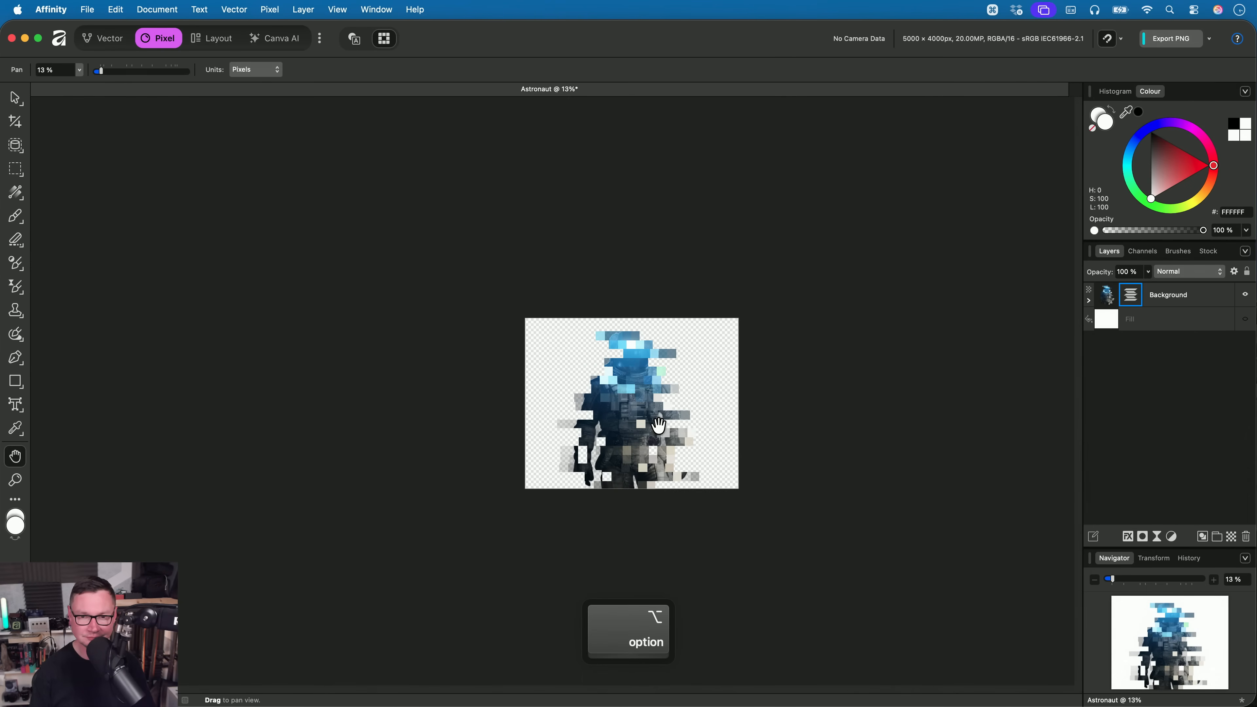
{"action": "scroll", "coordinate": [659, 425], "scroll_direction": "up", "scroll_amount": 15}
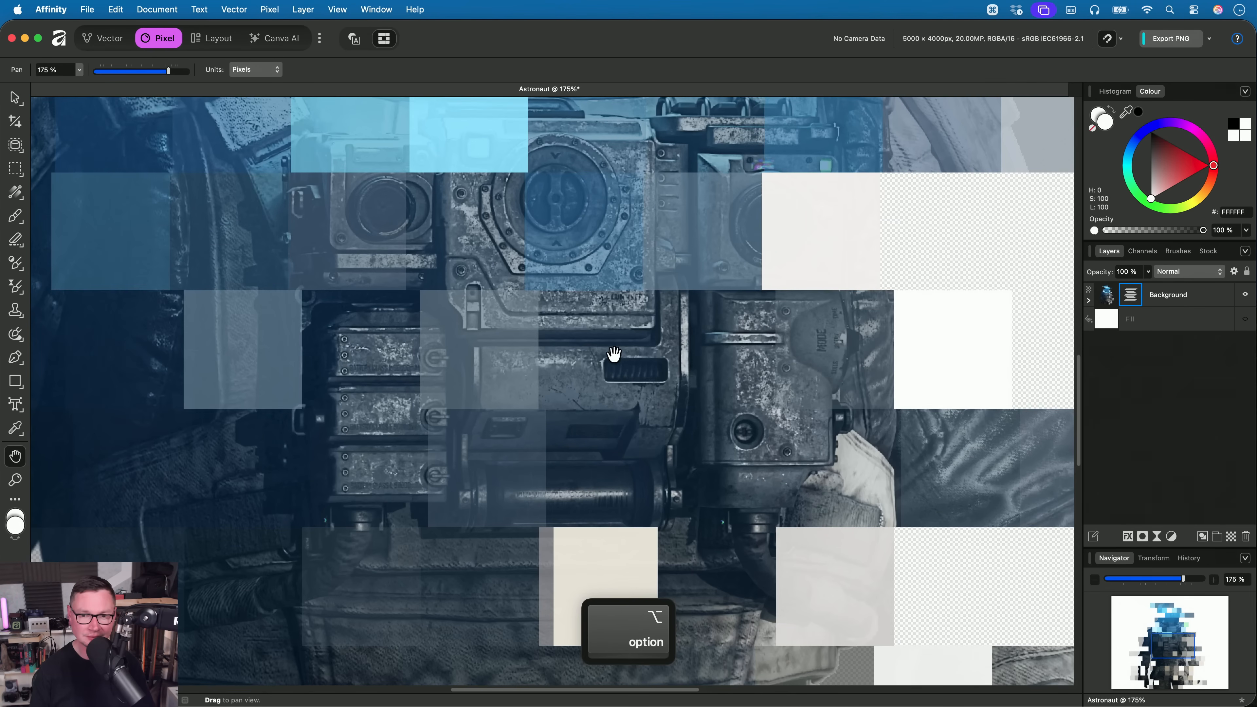
{"action": "scroll", "coordinate": [613, 354], "scroll_direction": "down", "scroll_amount": 10}
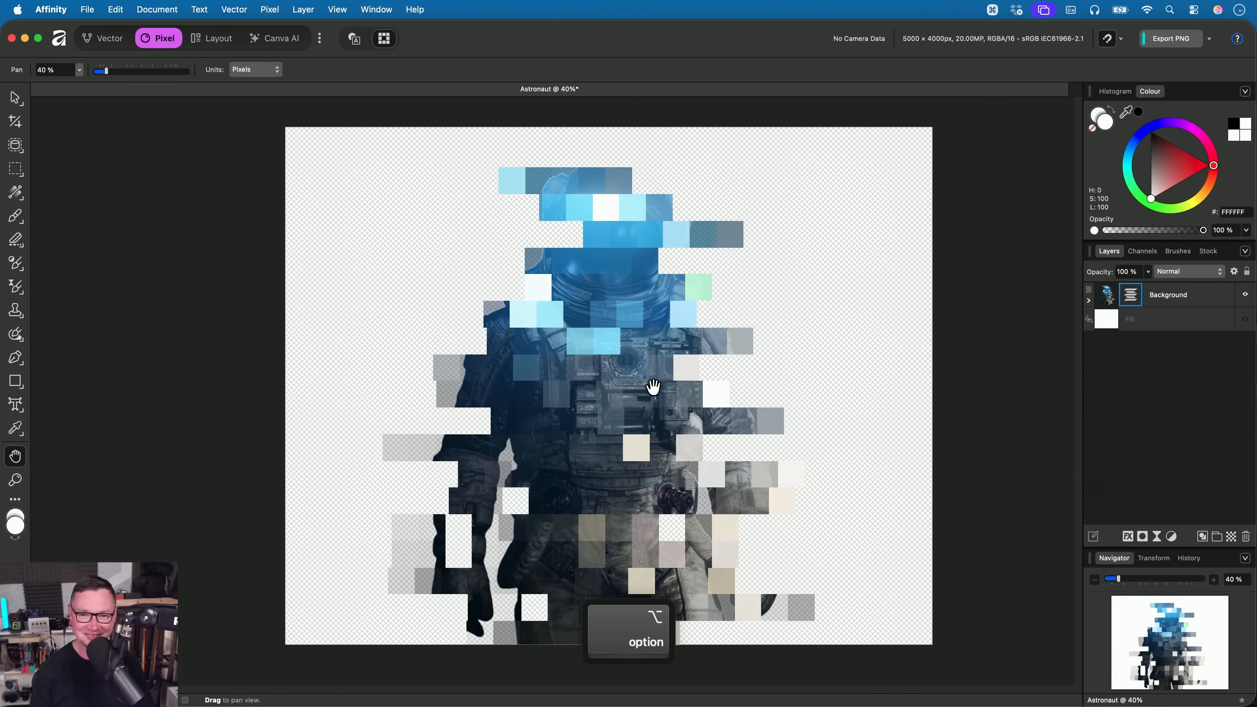
{"action": "scroll", "coordinate": [653, 386], "scroll_direction": "up", "scroll_amount": 2}
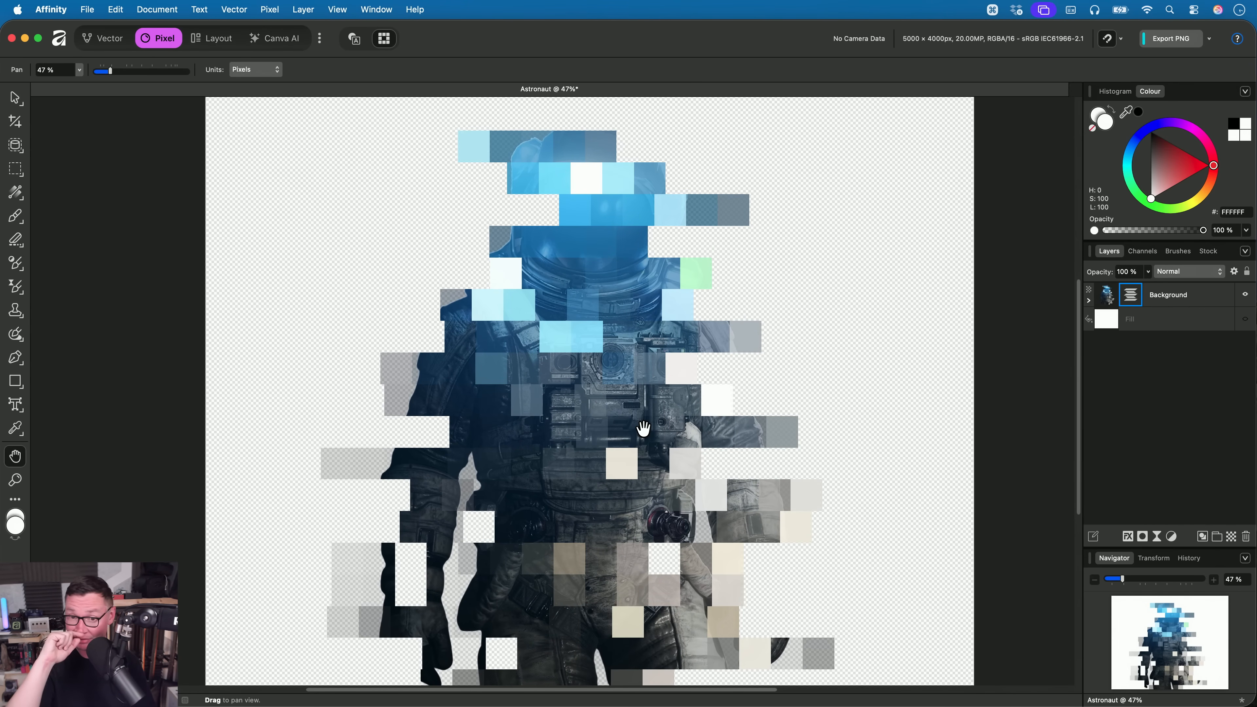
{"action": "scroll", "coordinate": [643, 428], "scroll_direction": "up", "scroll_amount": 6}
{"action": "scroll", "coordinate": [695, 469], "scroll_direction": "down", "scroll_amount": 5}
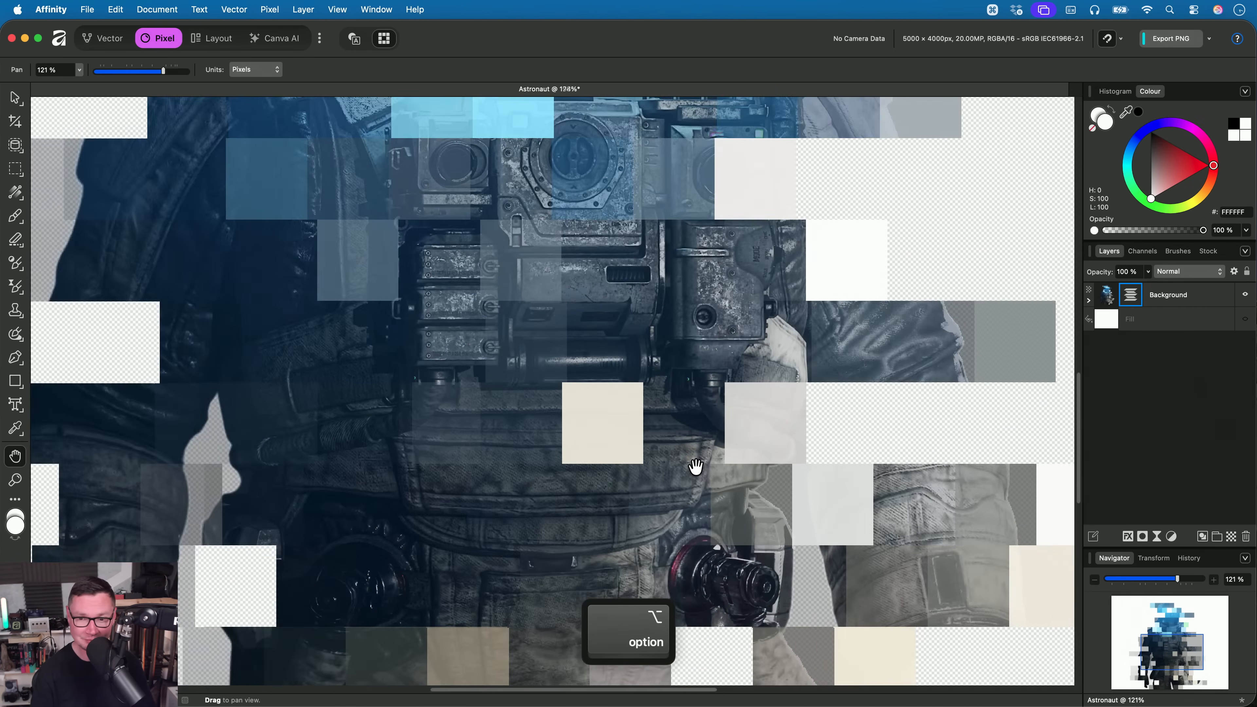
{"action": "scroll", "coordinate": [694, 466], "scroll_direction": "down", "scroll_amount": 3}
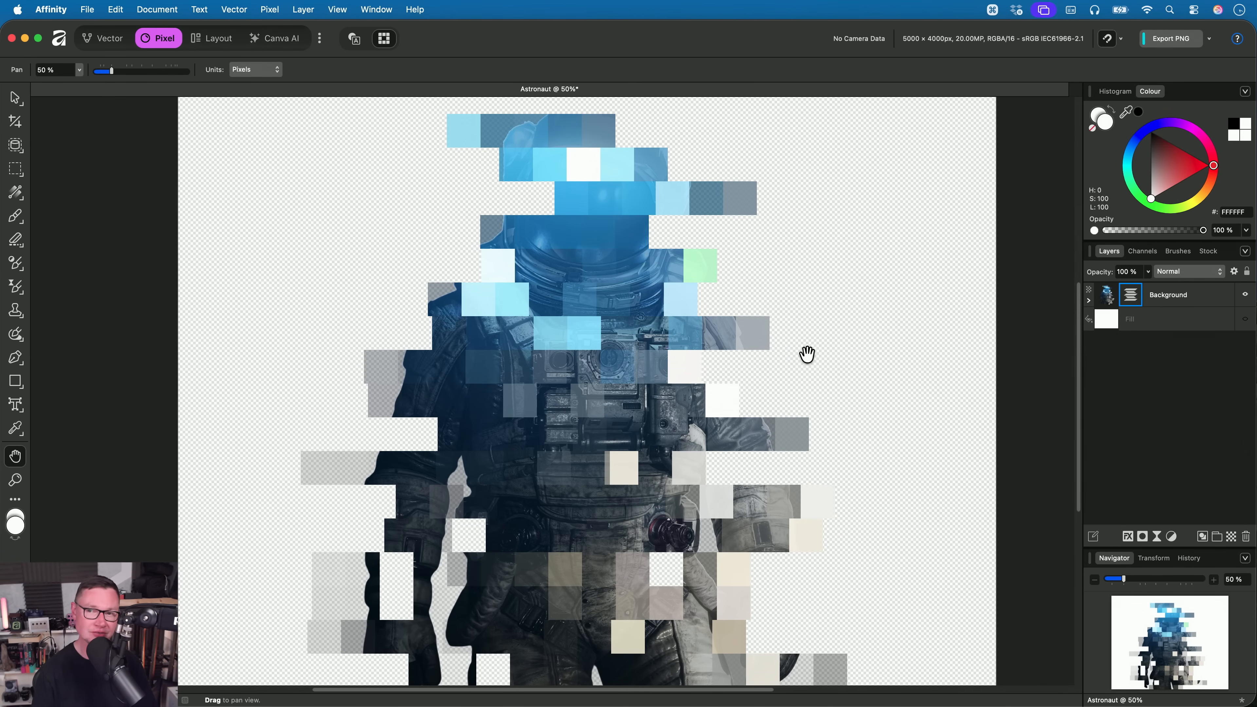
- Close the Astronaut document without saving and open Orion Nebula OSC.af from the 11. Astro teaser folder in Finder
{"action": "key", "text": "super+w"}
{"action": "left_click", "coordinate": [660, 293]}
{"action": "key", "text": "super+Tab"}
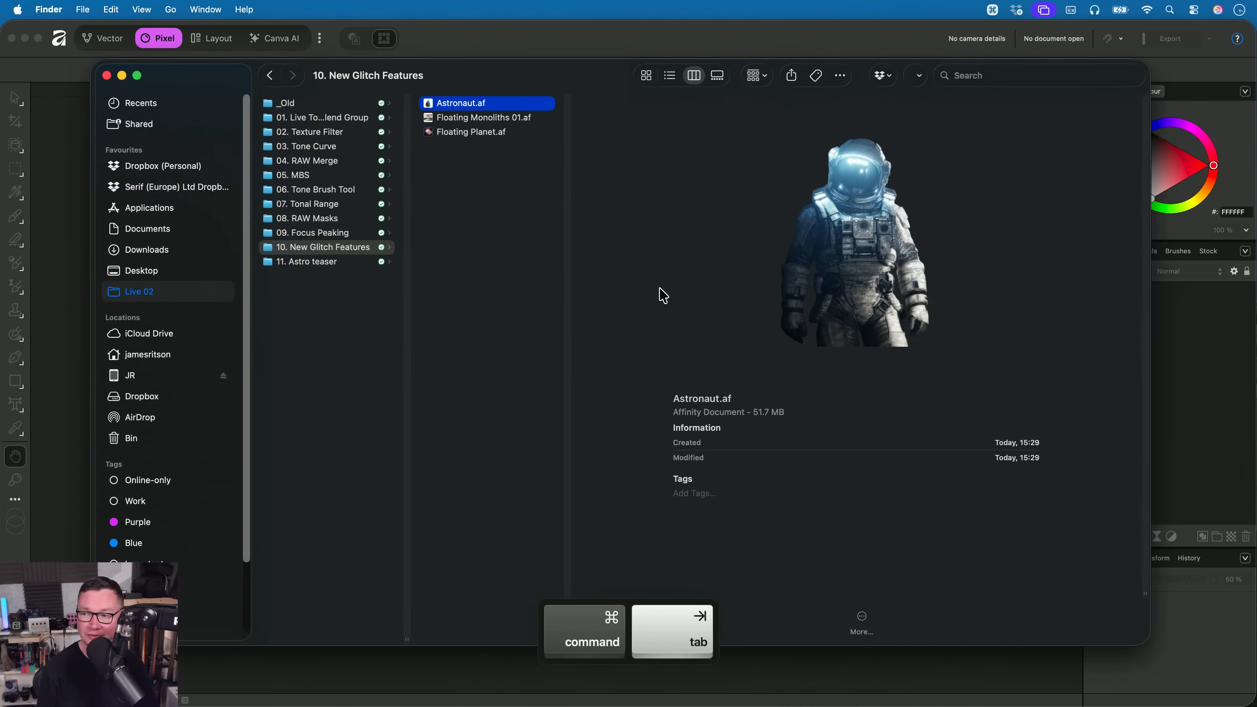
{"action": "key", "text": "Left"}
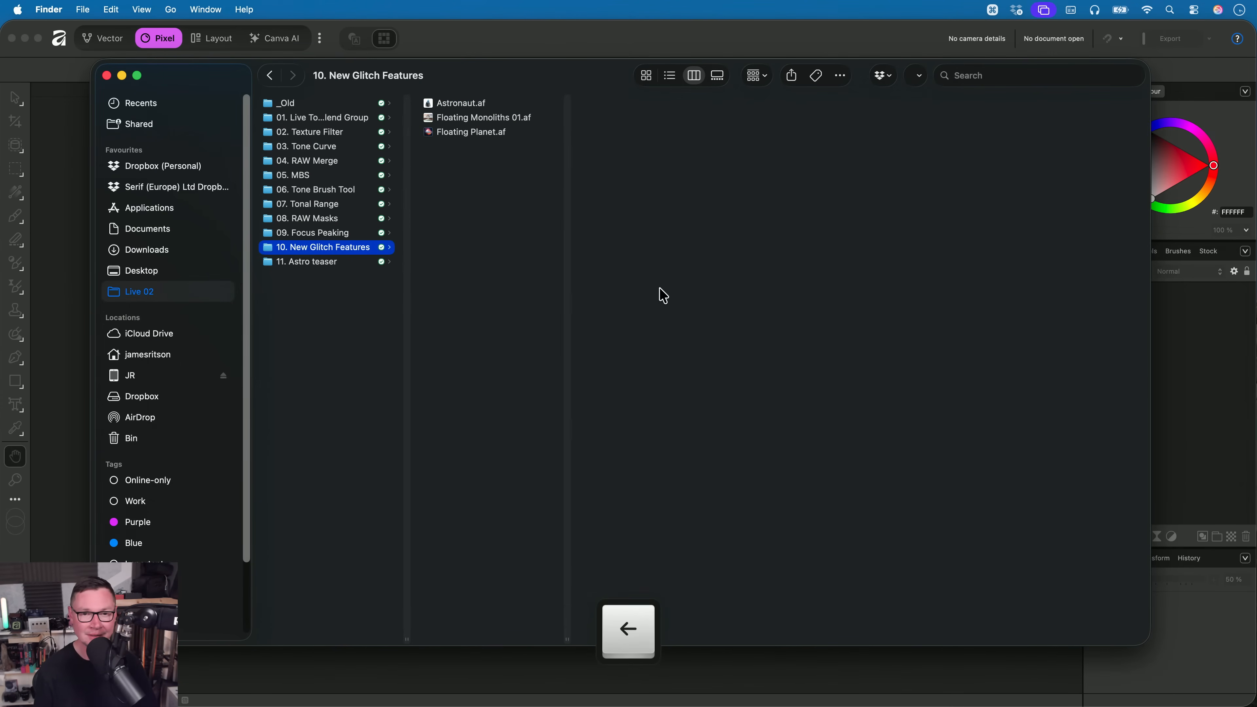
{"action": "key", "text": "Down"}
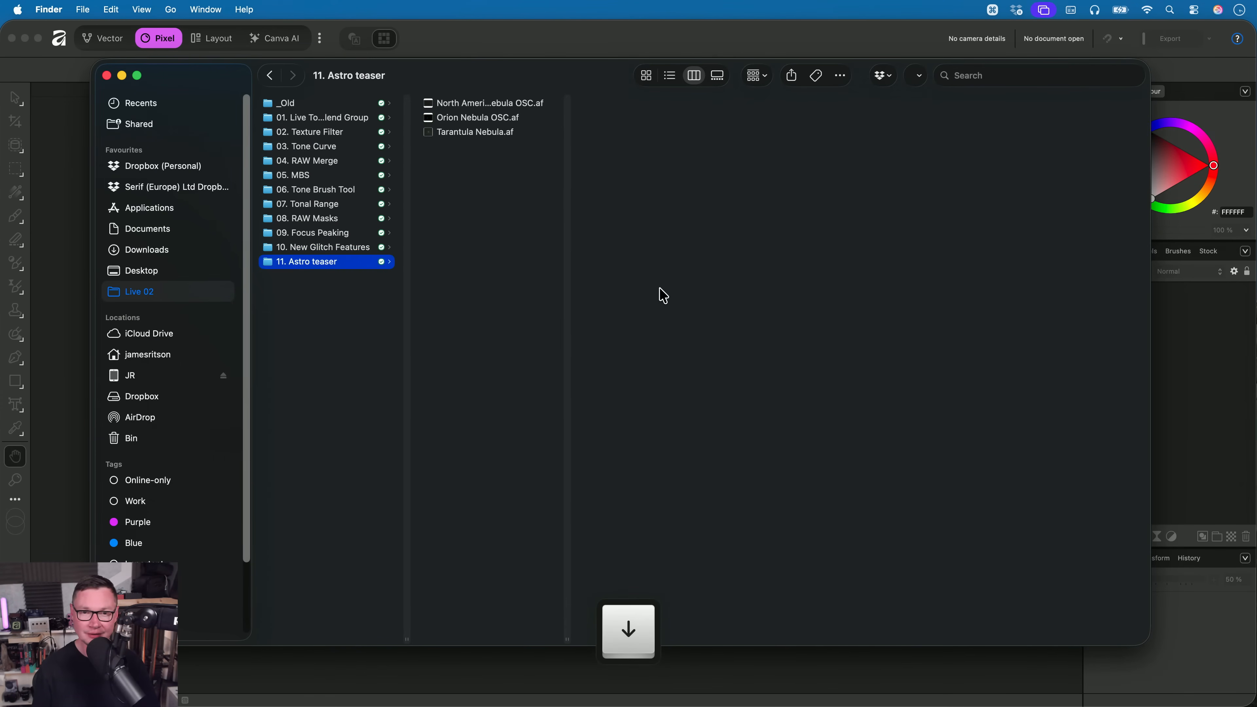
{"action": "key", "text": "Right"}
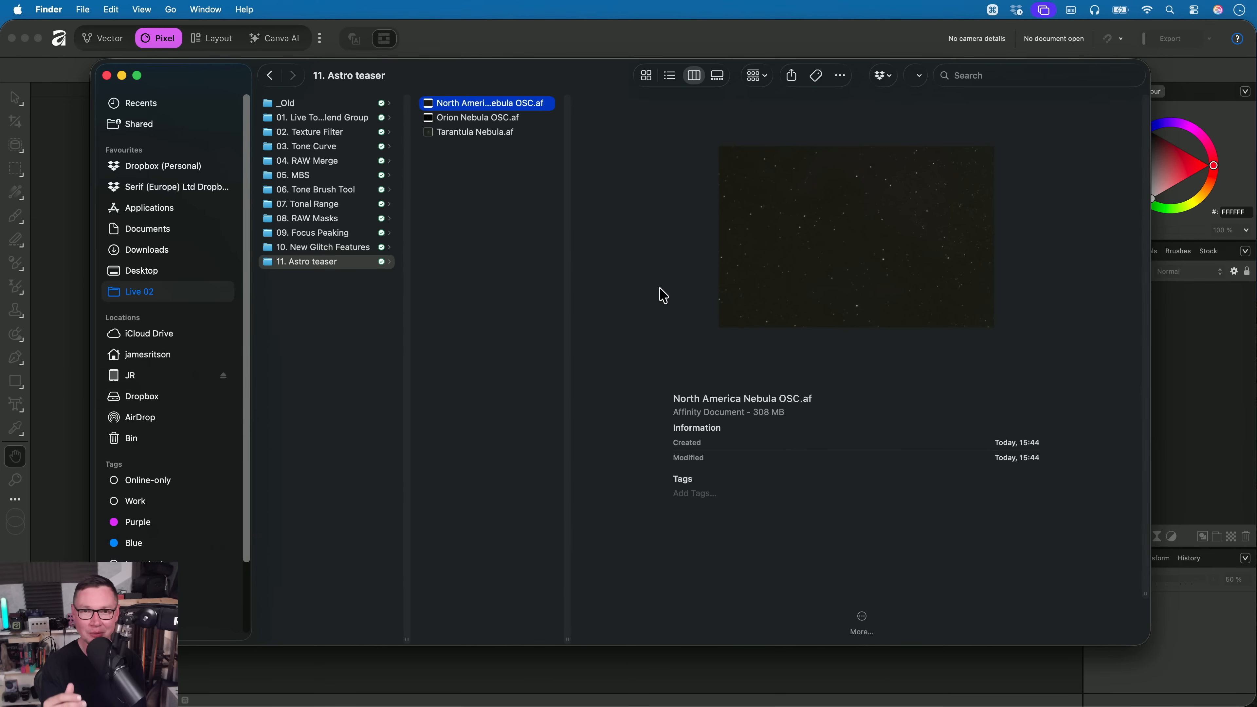
{"action": "left_click", "coordinate": [513, 131]}
{"action": "left_click", "coordinate": [518, 120]}
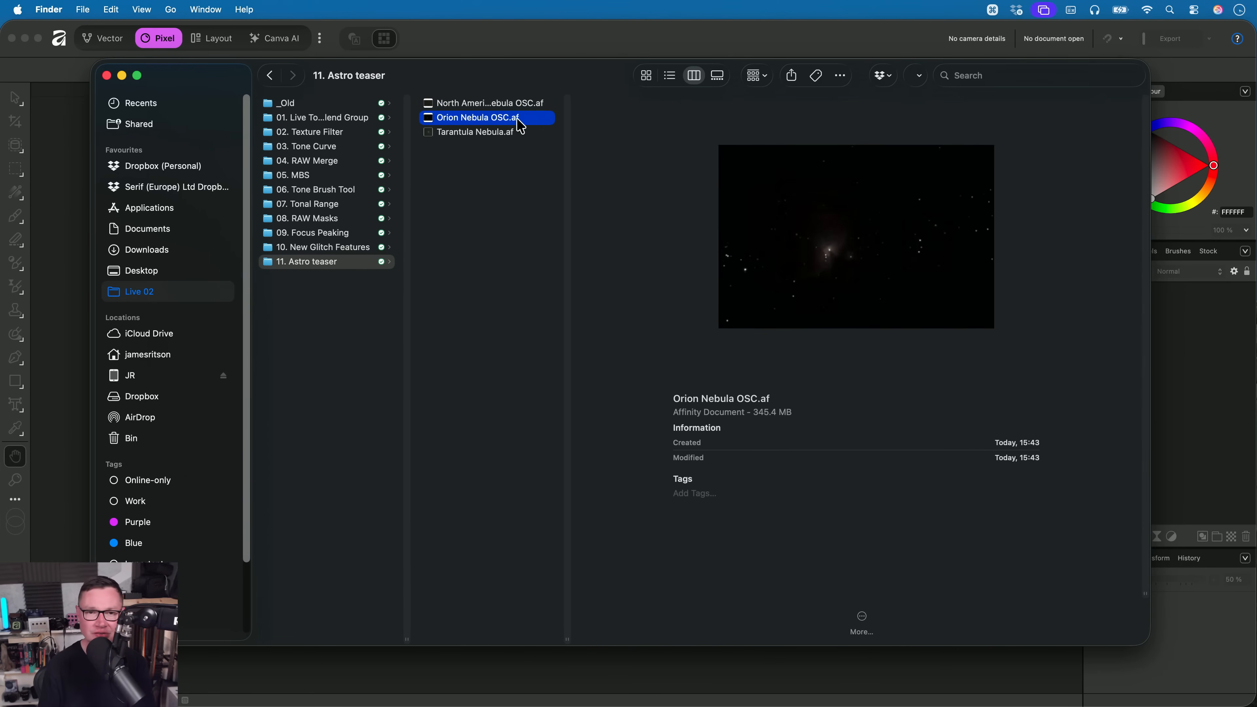
{"action": "key", "text": "super+Tab"}
{"action": "left_click_drag", "start_coordinate": [520, 126], "coordinate": [594, 374]}
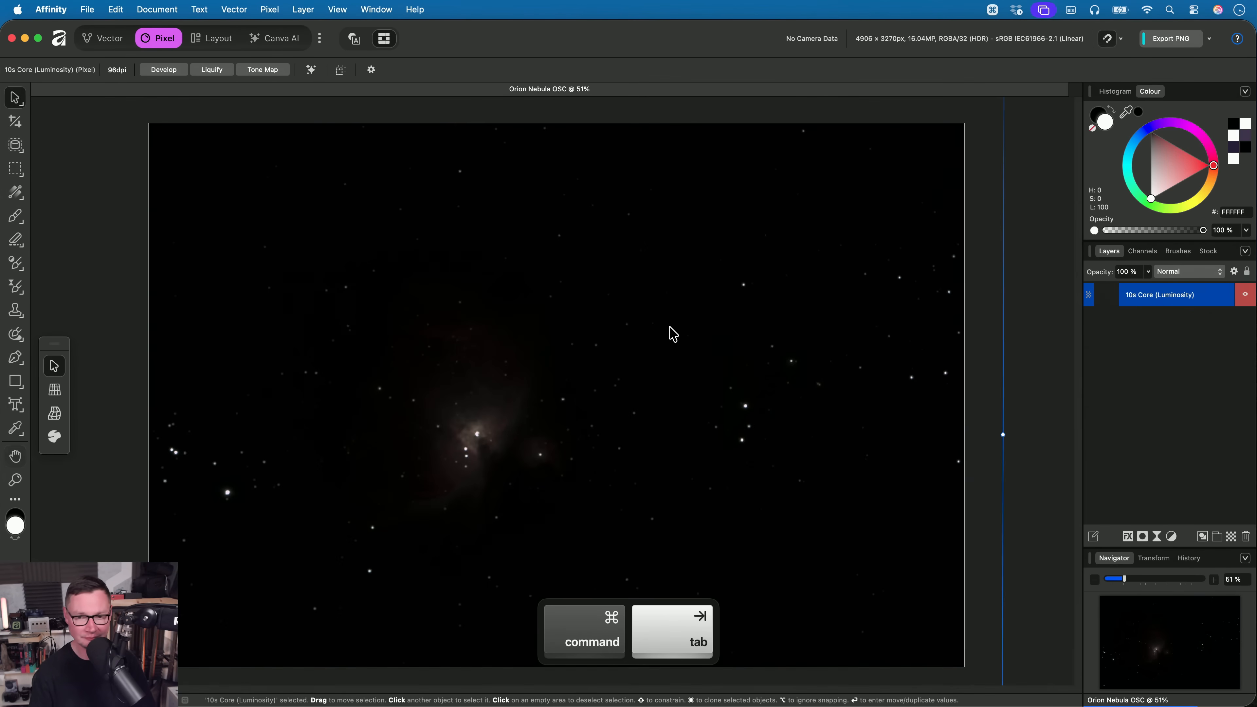
- Apply the Neutral Auto Stretch astrophotography filter to the 10s Core (Luminosity) layer
{"action": "key", "text": "h"}
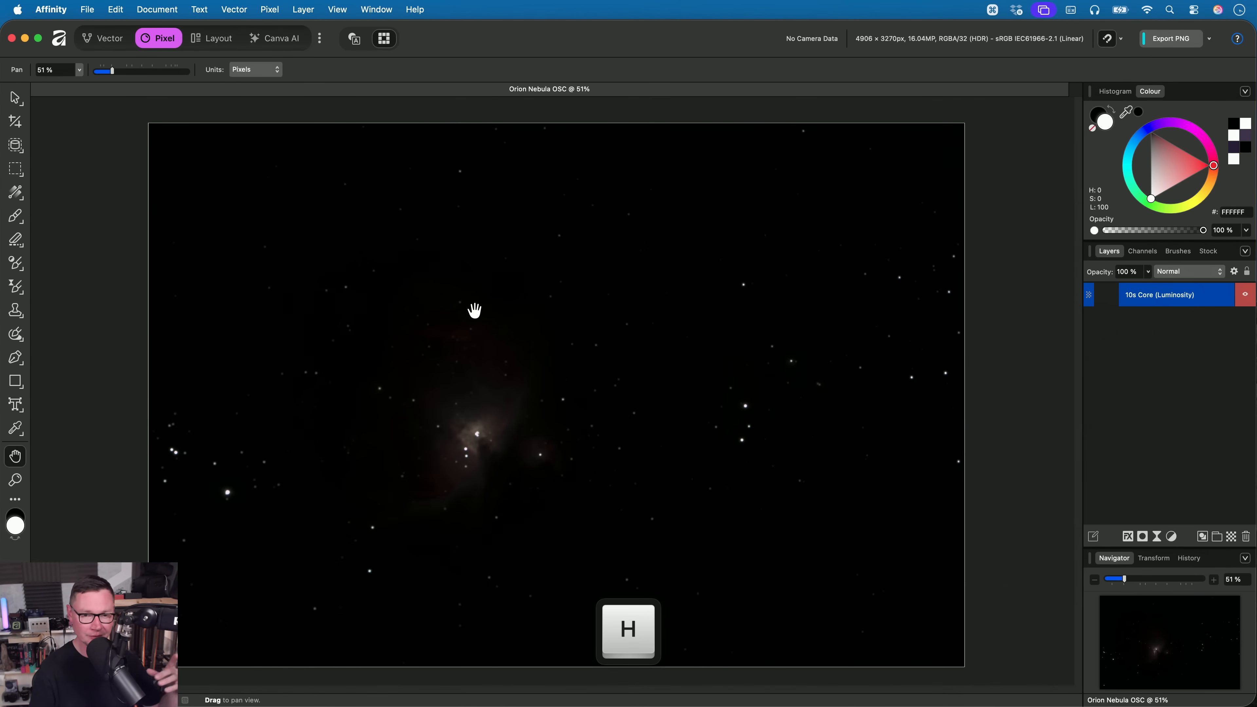
{"action": "left_click", "coordinate": [269, 9]}
{"action": "mouse_move", "coordinate": [357, 32]}
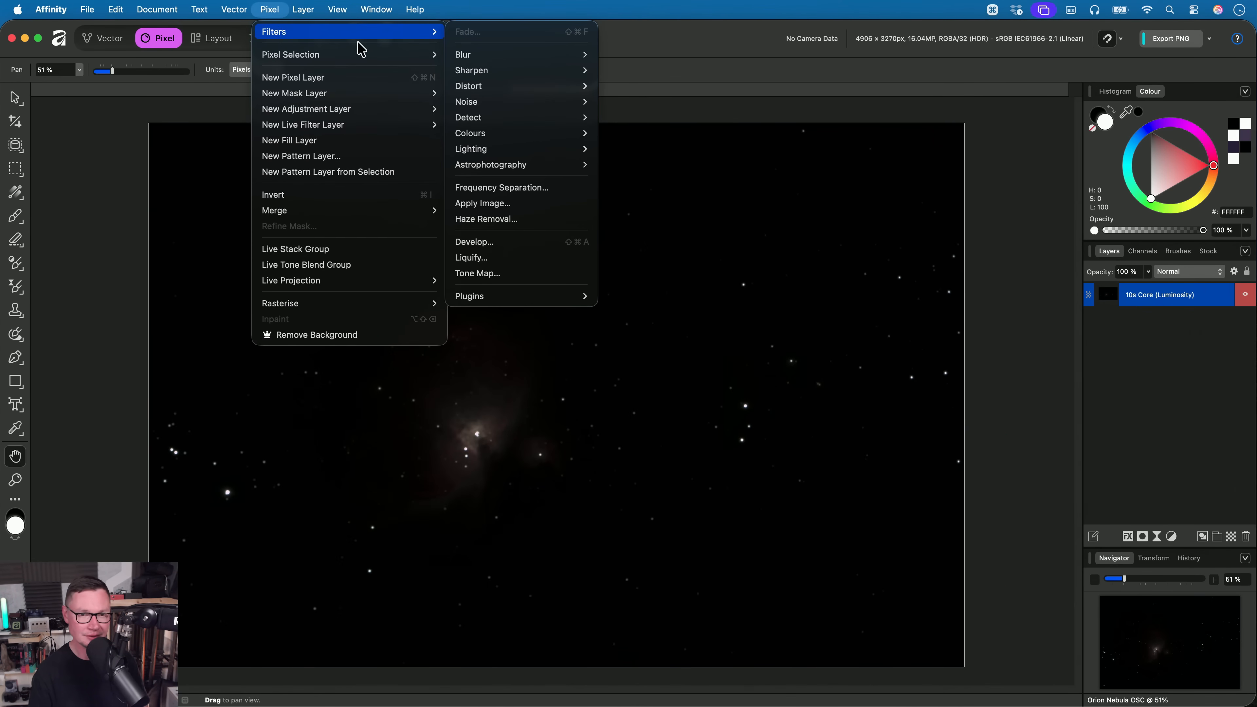
{"action": "mouse_move", "coordinate": [532, 167]}
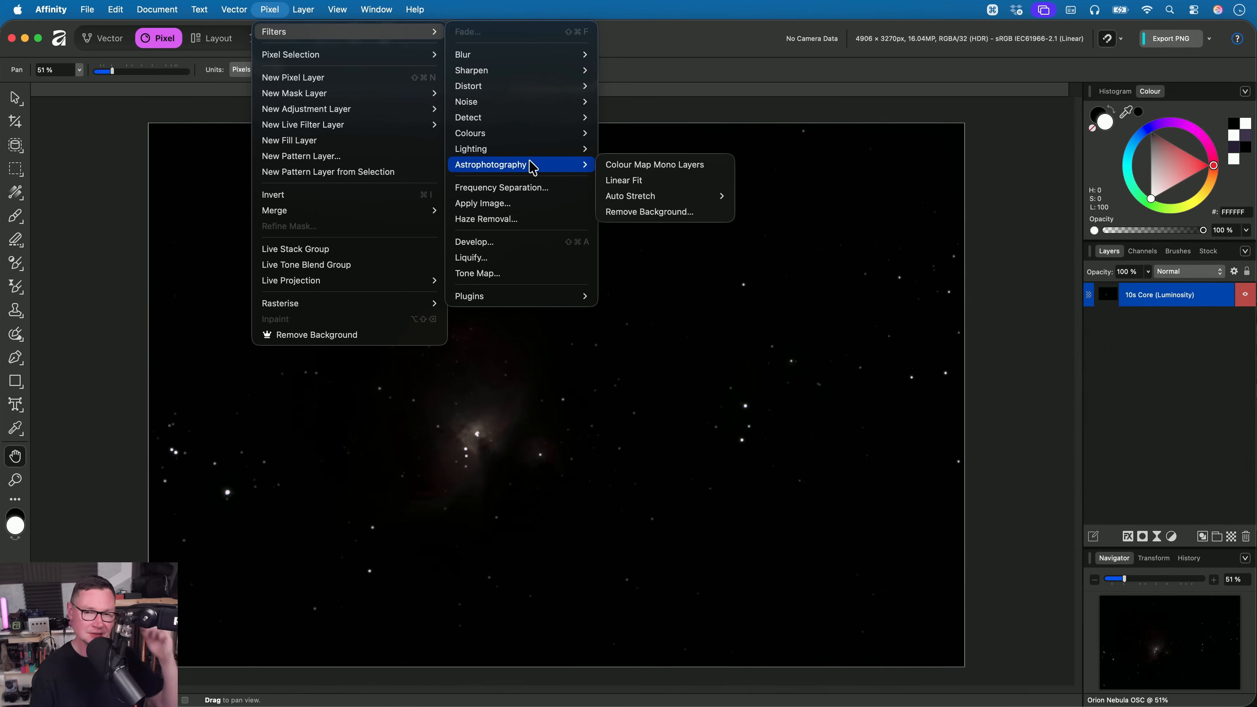
{"action": "mouse_move", "coordinate": [662, 195]}
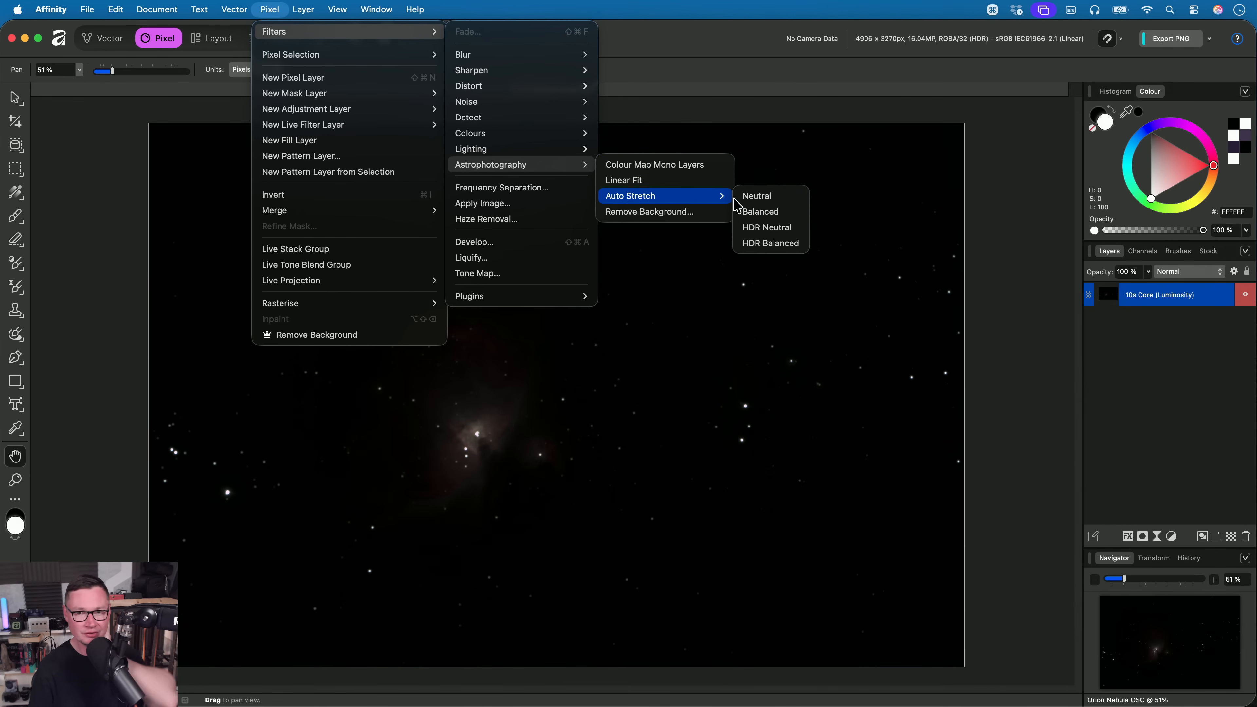
{"action": "left_click", "coordinate": [776, 198]}
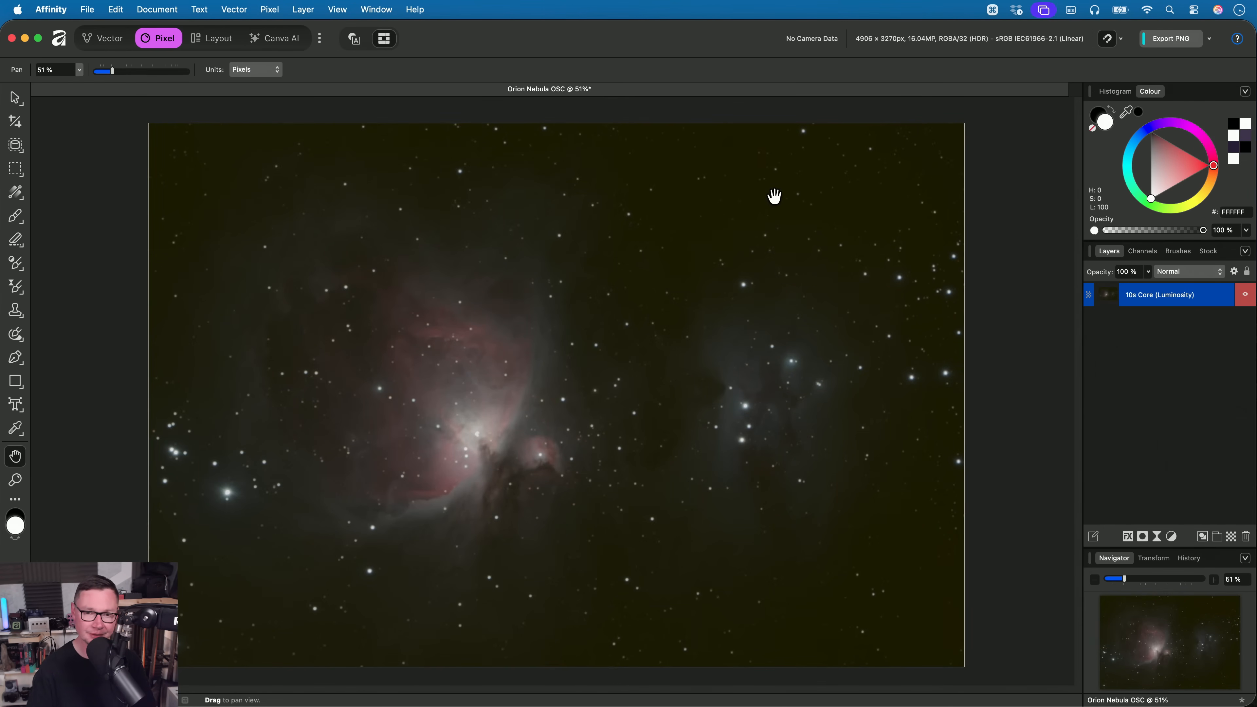
- Examine the stretched nebula's bright core, surrounding dust and the bluish star region beside it
{"action": "scroll", "coordinate": [472, 457], "scroll_direction": "up", "scroll_amount": 6}
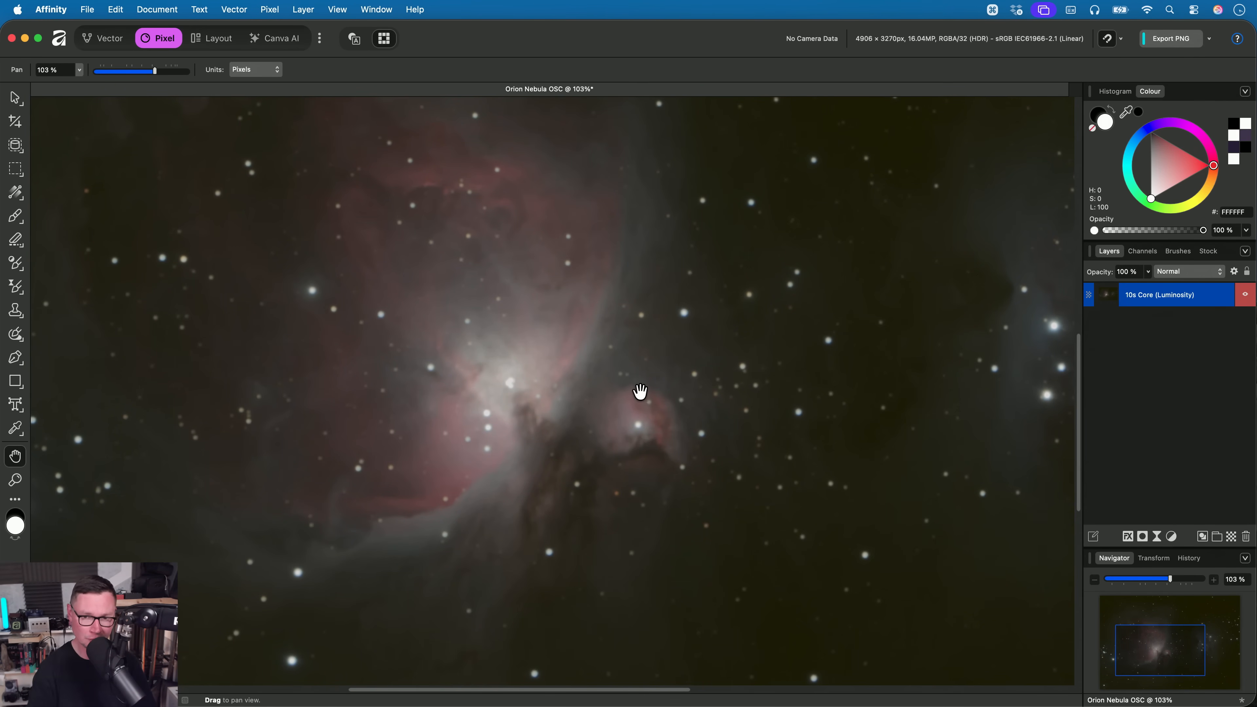
{"action": "scroll", "coordinate": [643, 391], "scroll_direction": "up", "scroll_amount": 6}
{"action": "left_click_drag", "start_coordinate": [558, 417], "coordinate": [897, 331]}
{"action": "left_click_drag", "start_coordinate": [587, 381], "coordinate": [666, 444]}
{"action": "left_click_drag", "start_coordinate": [663, 379], "coordinate": [412, 334]}
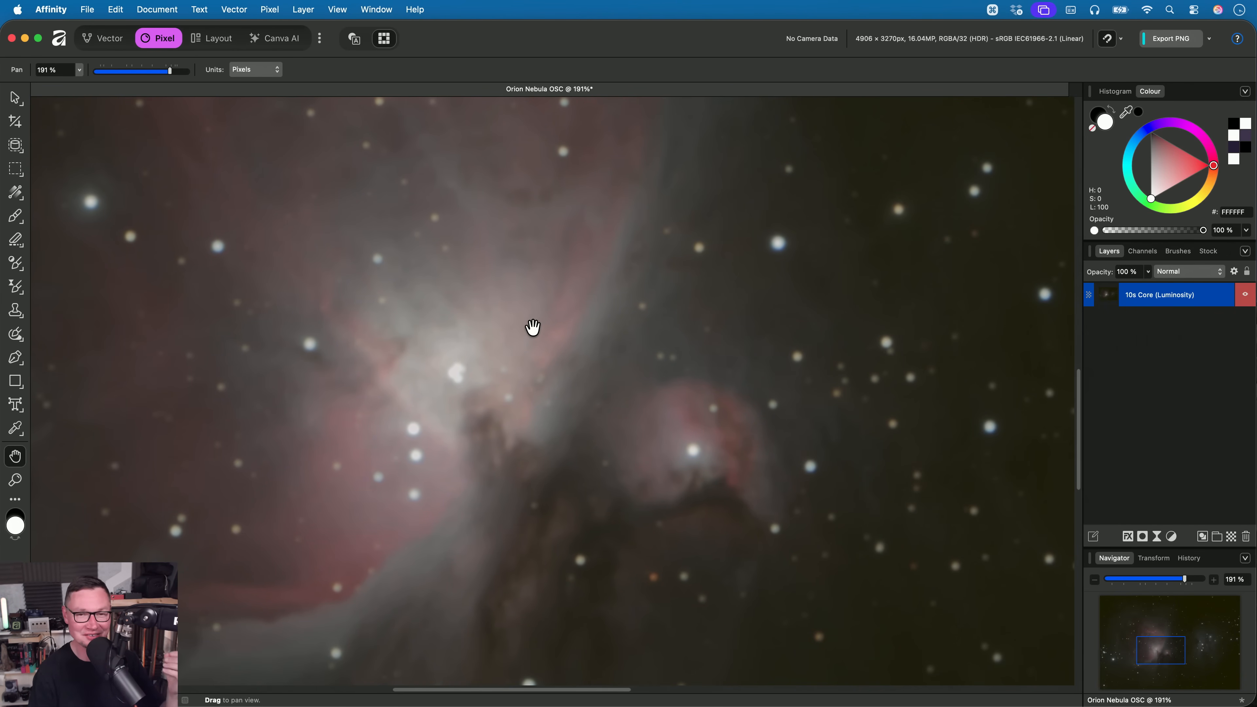
{"action": "left_click_drag", "start_coordinate": [549, 307], "coordinate": [578, 373]}
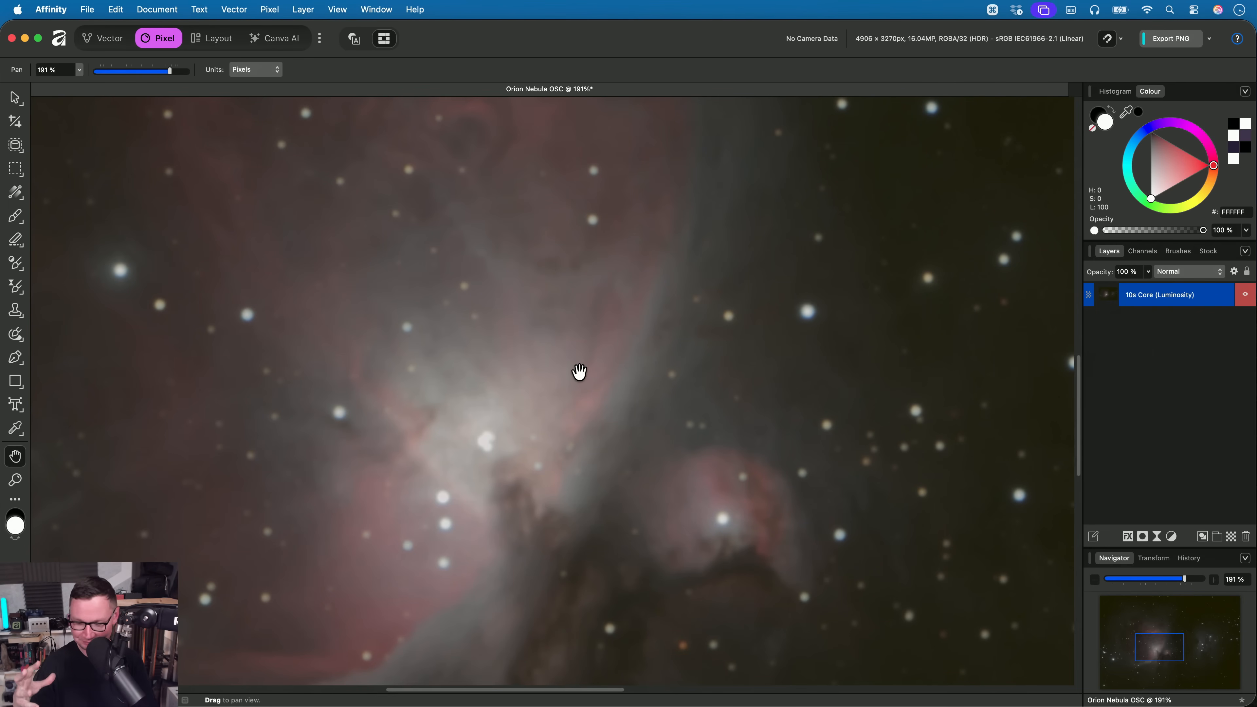
{"action": "left_click_drag", "start_coordinate": [1017, 565], "coordinate": [724, 477]}
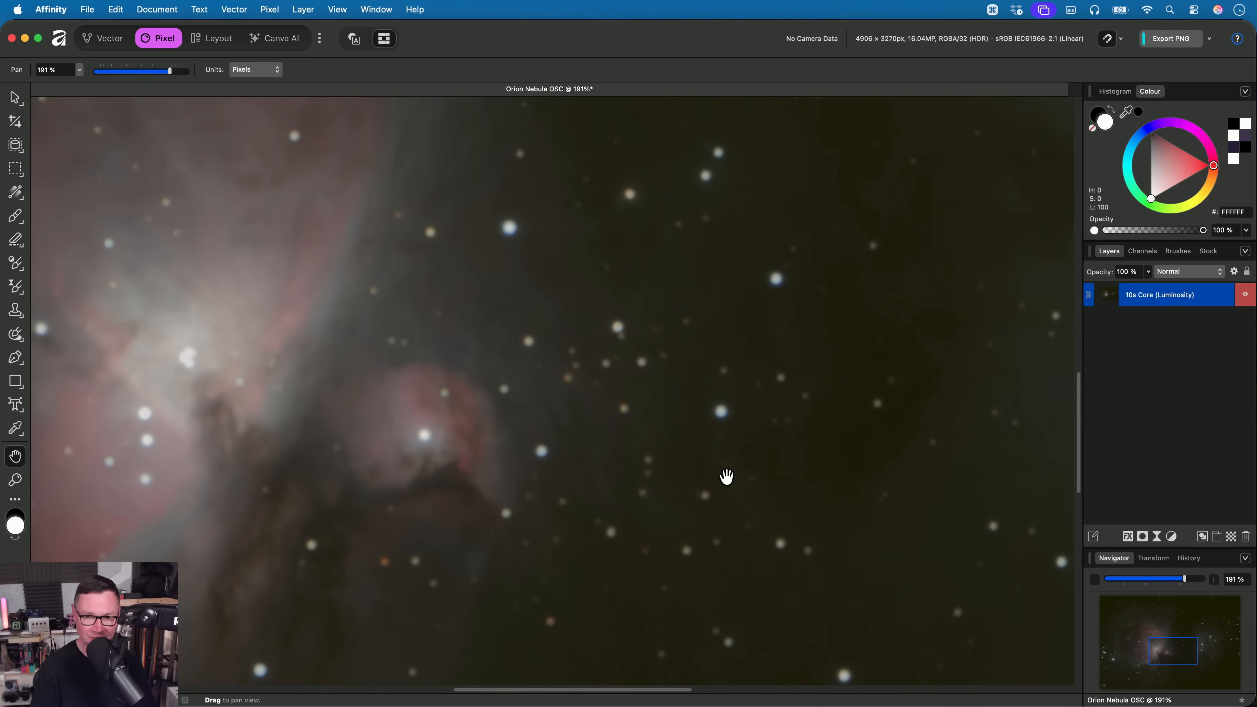
{"action": "left_click_drag", "start_coordinate": [888, 266], "coordinate": [466, 497]}
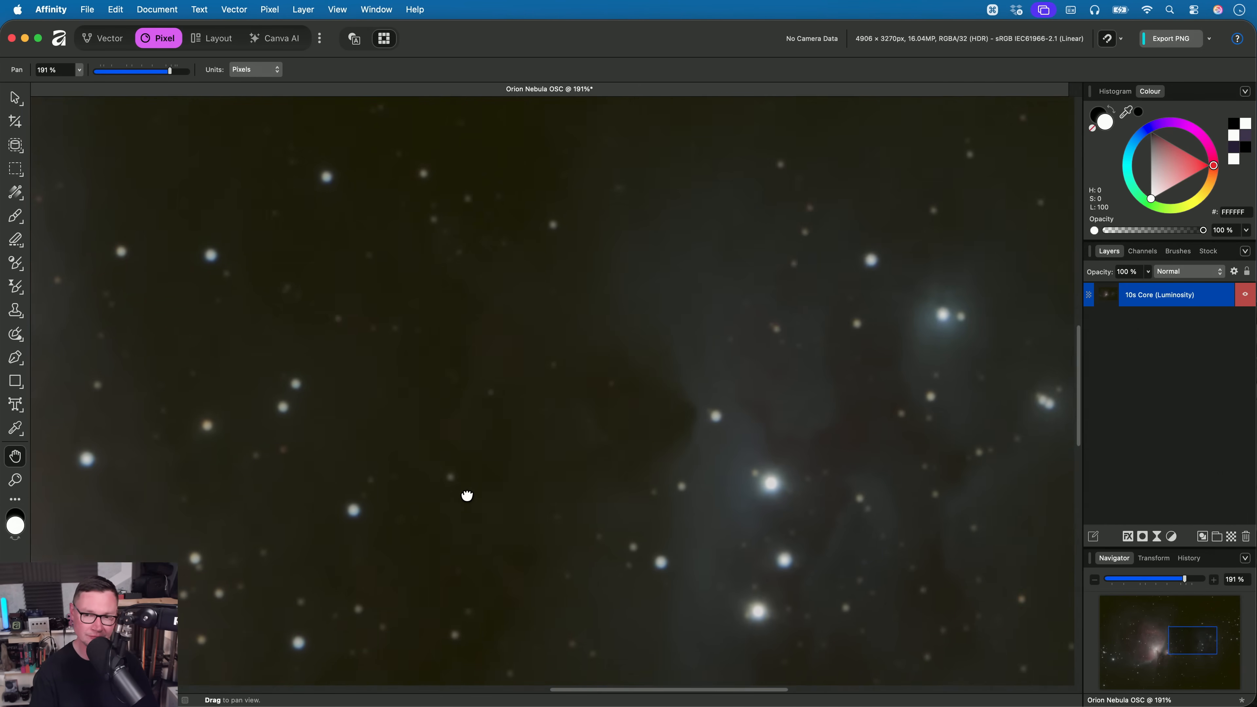
{"action": "left_click_drag", "start_coordinate": [615, 452], "coordinate": [427, 385]}
{"action": "scroll", "coordinate": [555, 421], "scroll_direction": "down", "scroll_amount": 5}
{"action": "scroll", "coordinate": [555, 421], "scroll_direction": "down", "scroll_amount": 1}
{"action": "left_click_drag", "start_coordinate": [554, 421], "coordinate": [931, 323]}
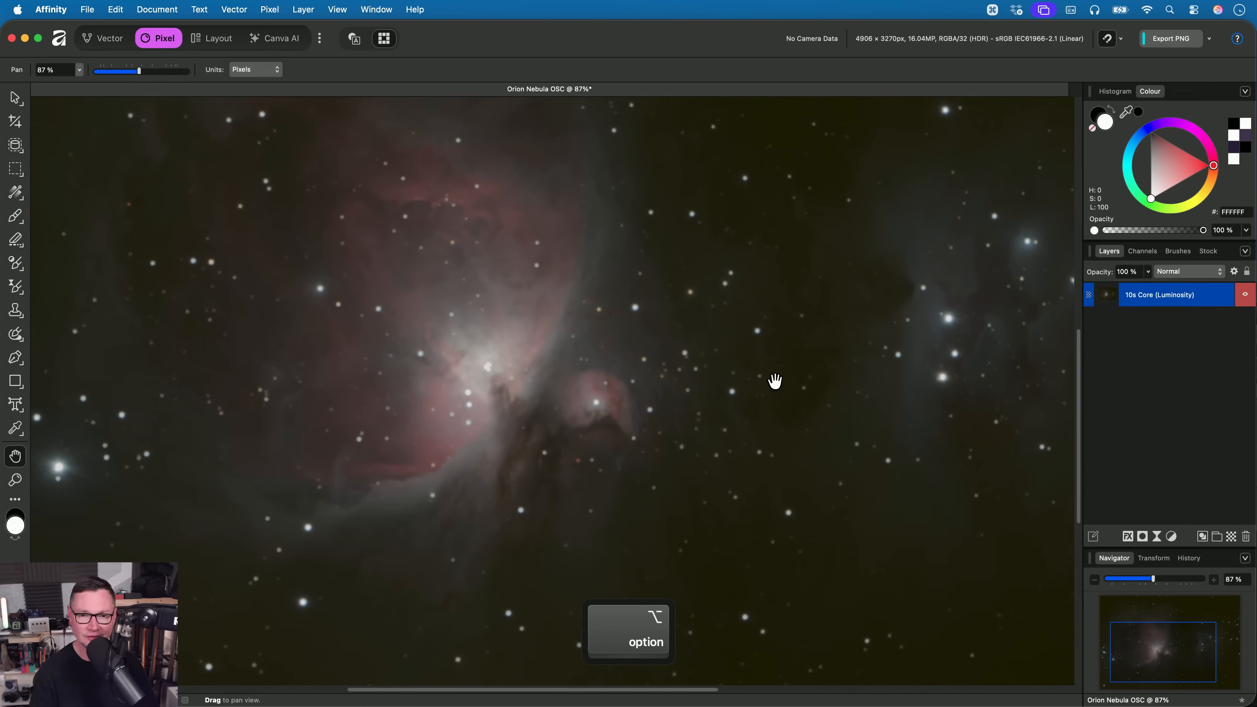
{"action": "left_click_drag", "start_coordinate": [774, 381], "coordinate": [752, 442]}
{"action": "left_click_drag", "start_coordinate": [493, 421], "coordinate": [530, 362]}
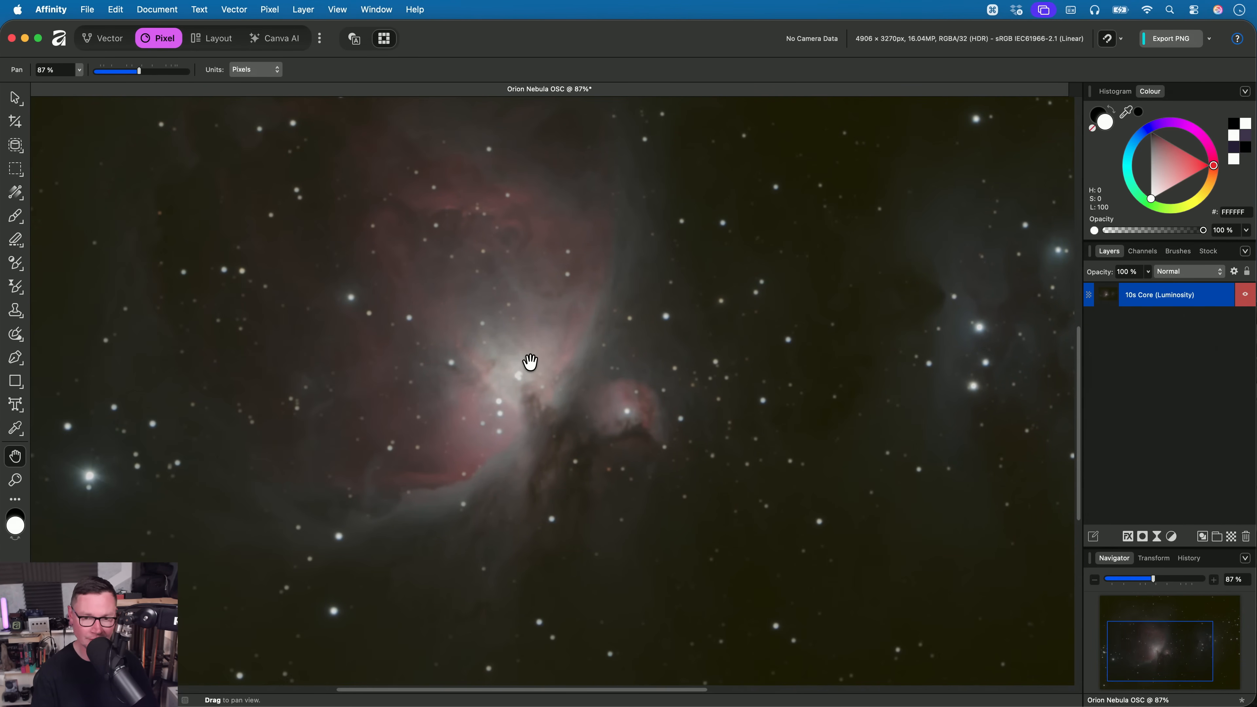
- Undo and redo the Auto Stretch to compare the nebula before and after
{"action": "key", "text": "super+z"}
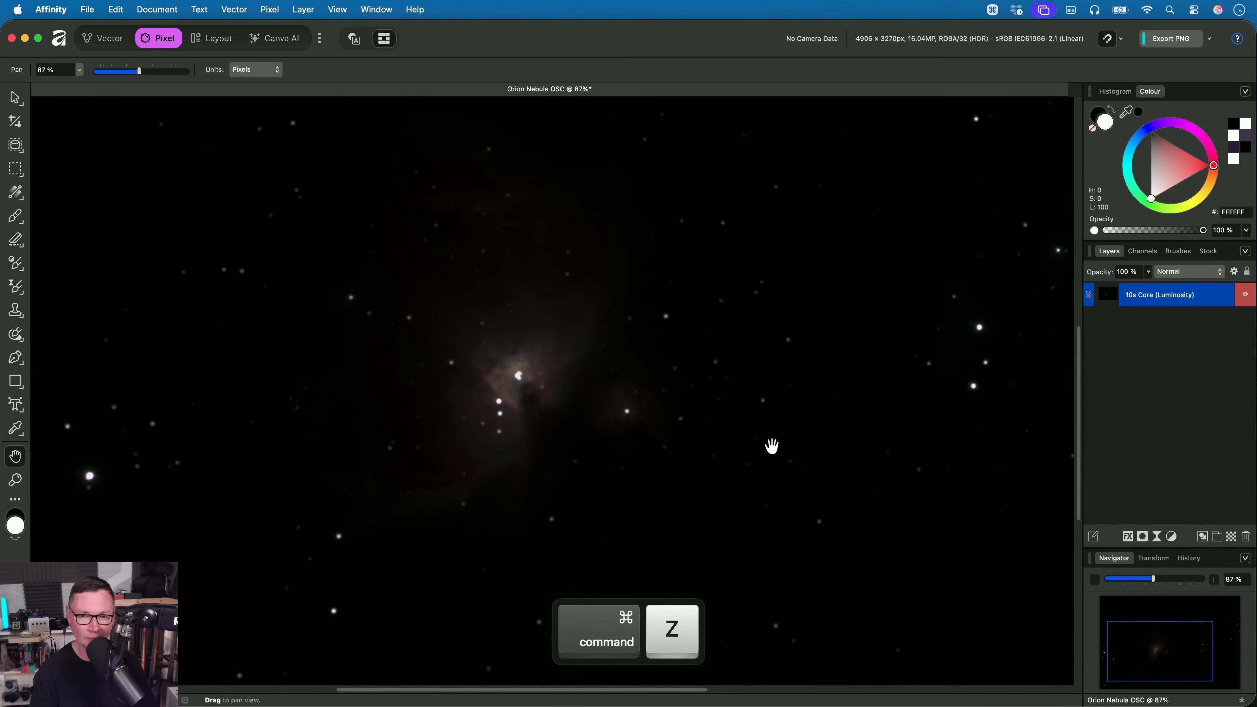
{"action": "key", "text": "shift+super+z"}
{"action": "scroll", "coordinate": [681, 465], "scroll_direction": "down", "scroll_amount": 1}
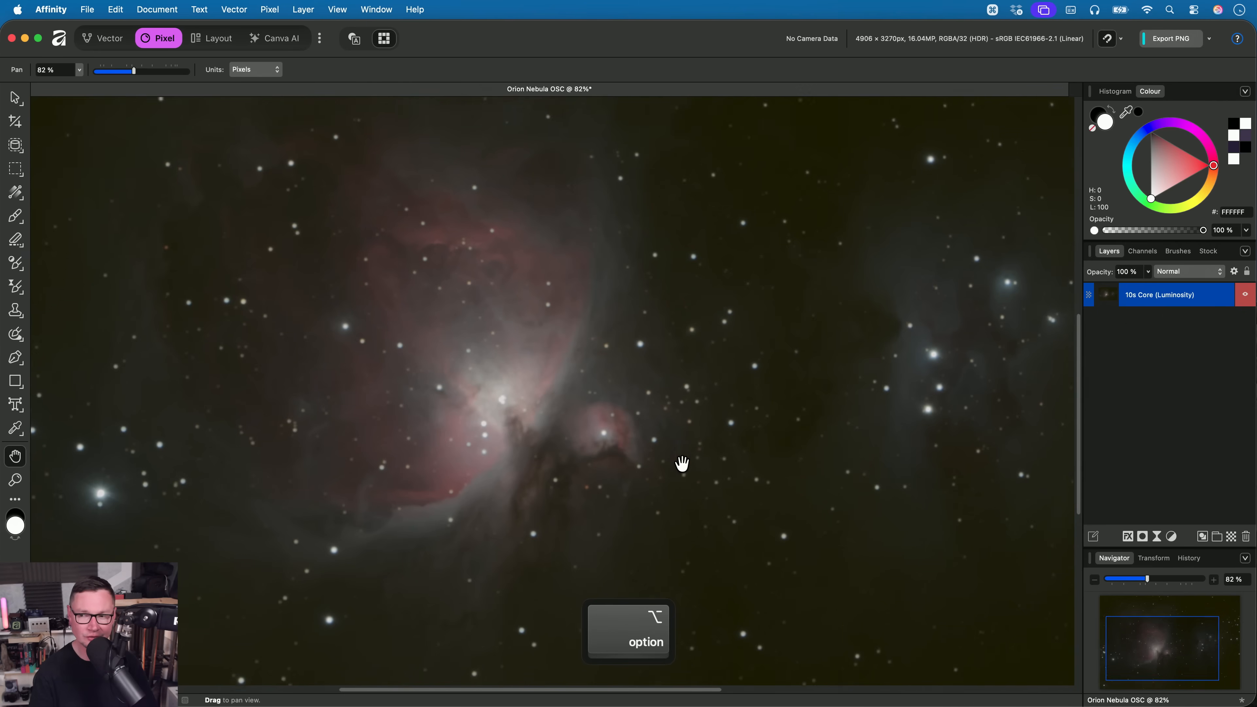
{"action": "left_click_drag", "start_coordinate": [668, 468], "coordinate": [663, 473]}
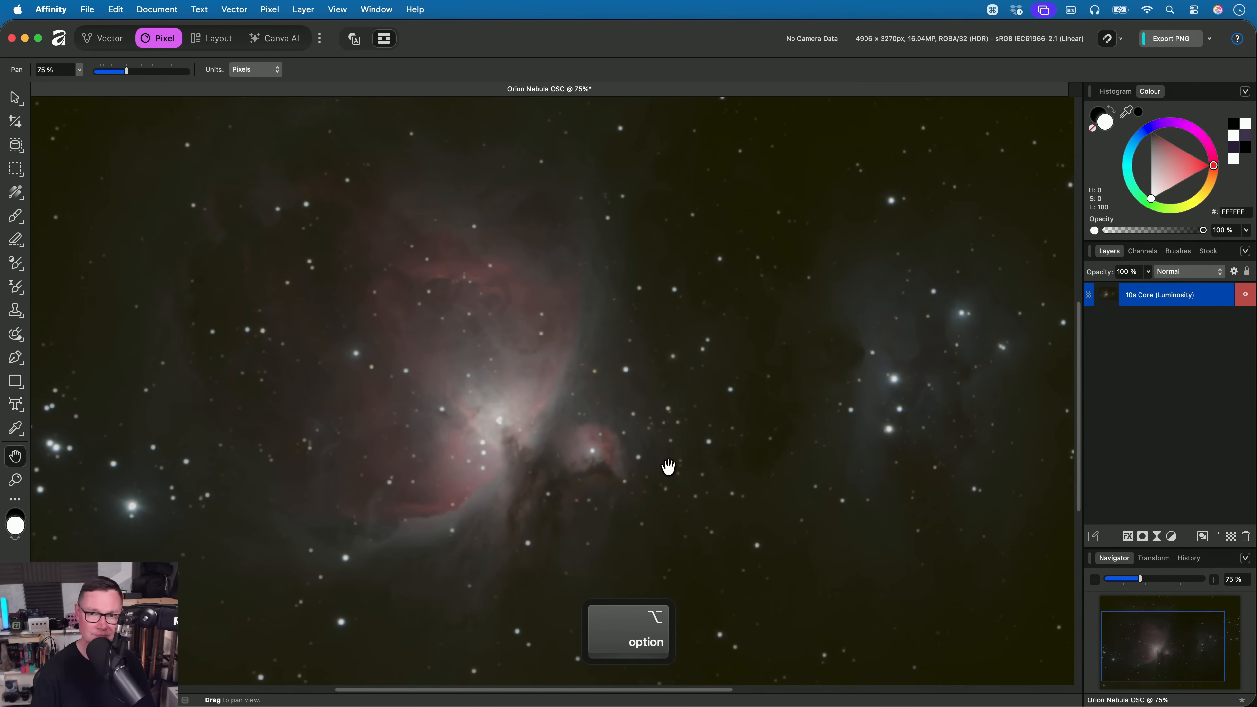
- Close the Orion Nebula OSC document without saving and open North America Nebula OSC.af from the 11. Astro teaser folder in Finder
{"action": "key", "text": "super+w"}
{"action": "left_click", "coordinate": [614, 299]}
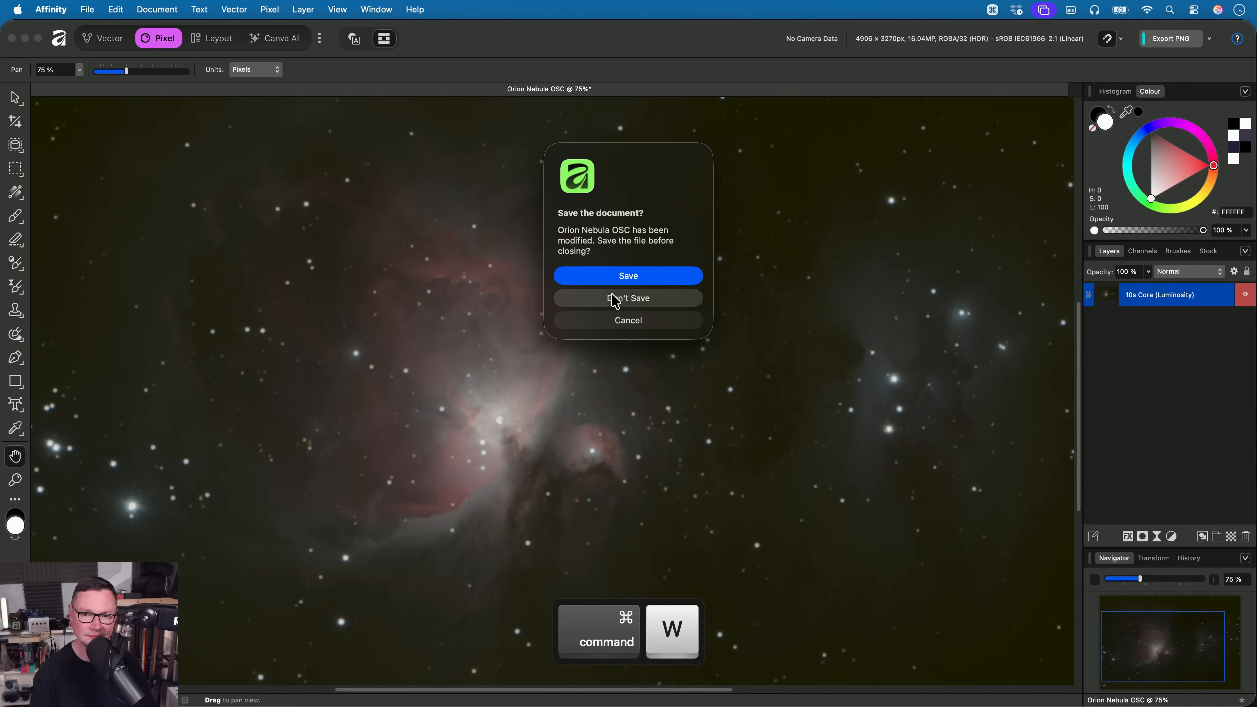
{"action": "key", "text": "super+o"}
{"action": "key", "text": "Down"}
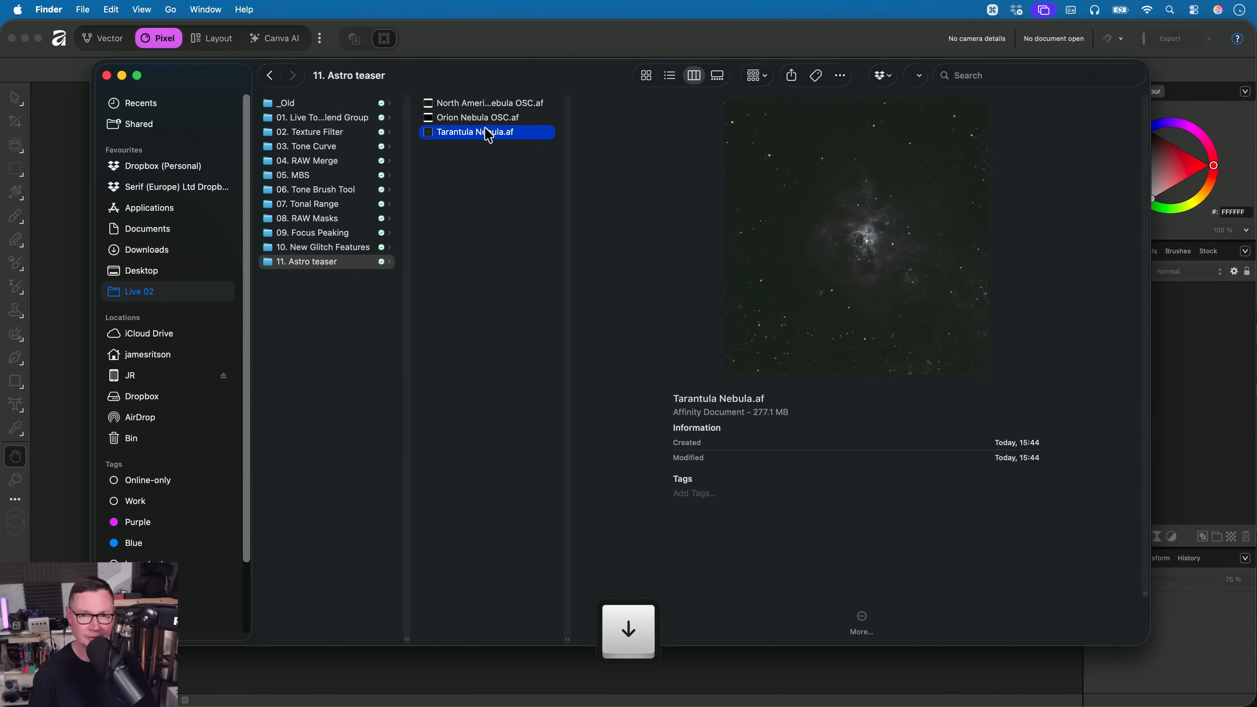
{"action": "left_click", "coordinate": [476, 103]}
{"action": "left_click_drag", "start_coordinate": [564, 114], "coordinate": [600, 336]}
{"action": "key", "text": "super+Tab"}
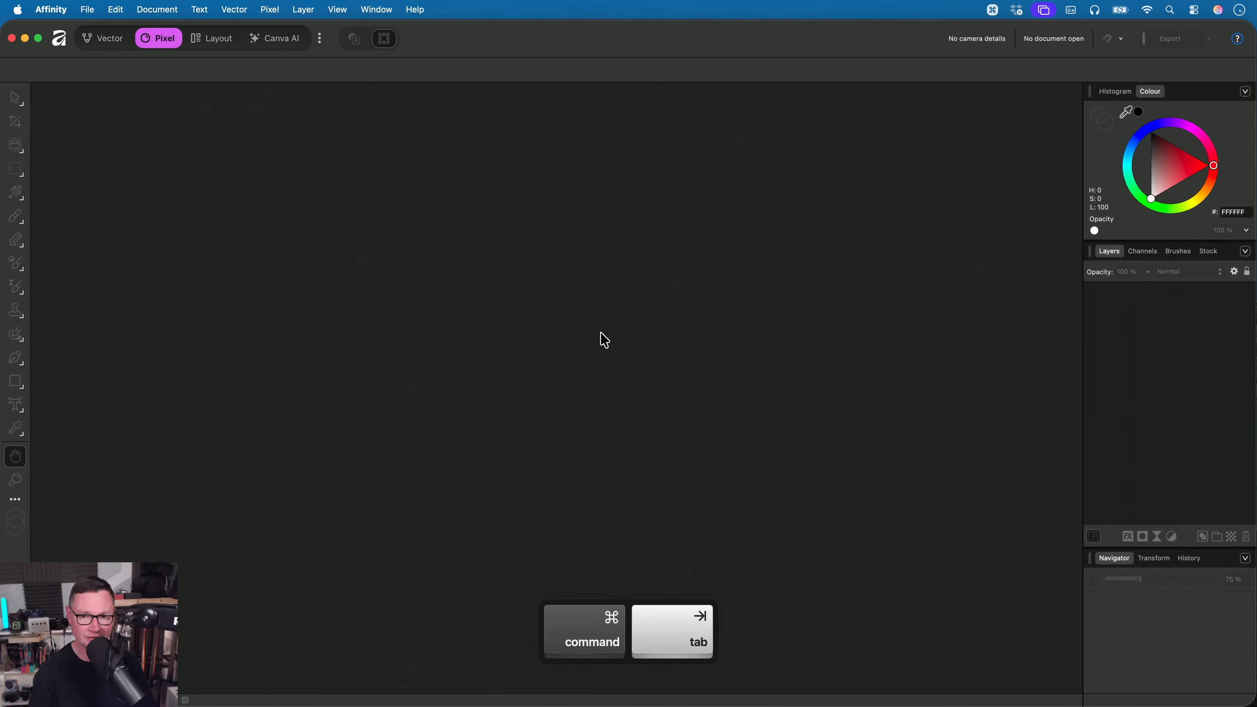
{"action": "key", "text": "h"}
{"action": "scroll", "coordinate": [593, 359], "scroll_direction": "up", "scroll_amount": 5}
{"action": "scroll", "coordinate": [592, 359], "scroll_direction": "up", "scroll_amount": 2}
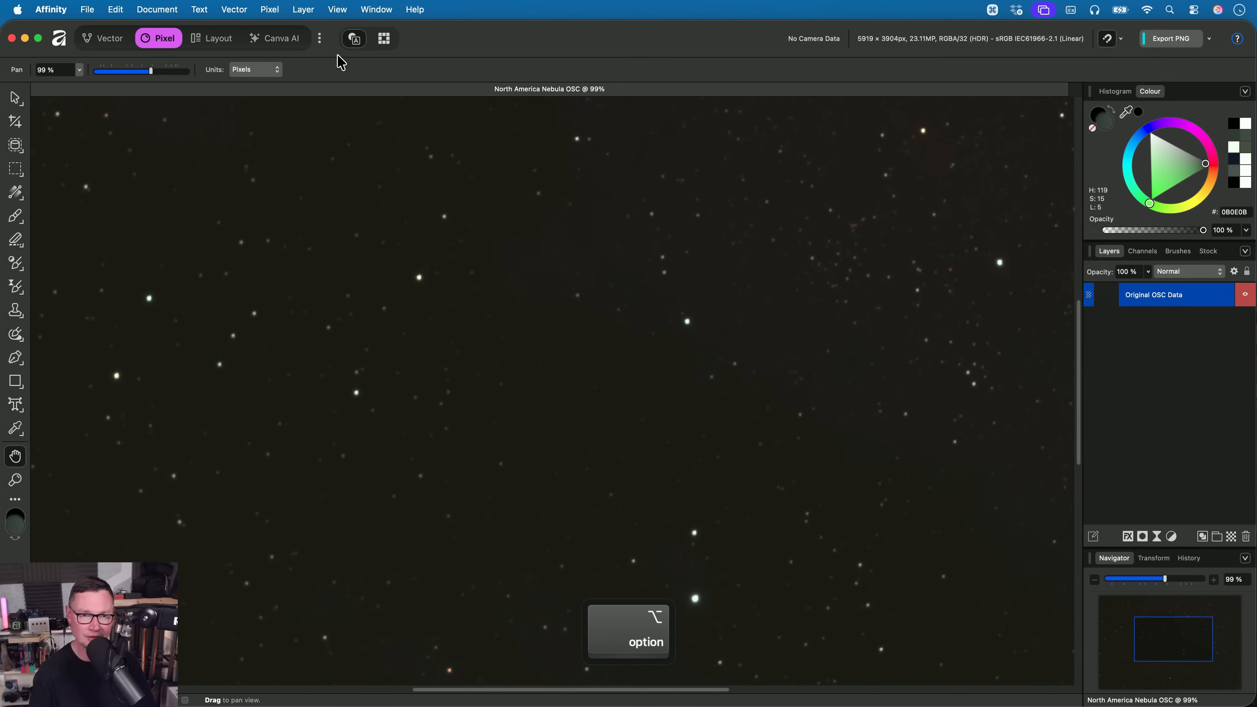
- Apply the Balanced Auto Stretch astrophotography filter to the Original OSC Data layer, and undo and redo it to compare
{"action": "left_click", "coordinate": [270, 10]}
{"action": "mouse_move", "coordinate": [426, 31]}
{"action": "mouse_move", "coordinate": [519, 164]}
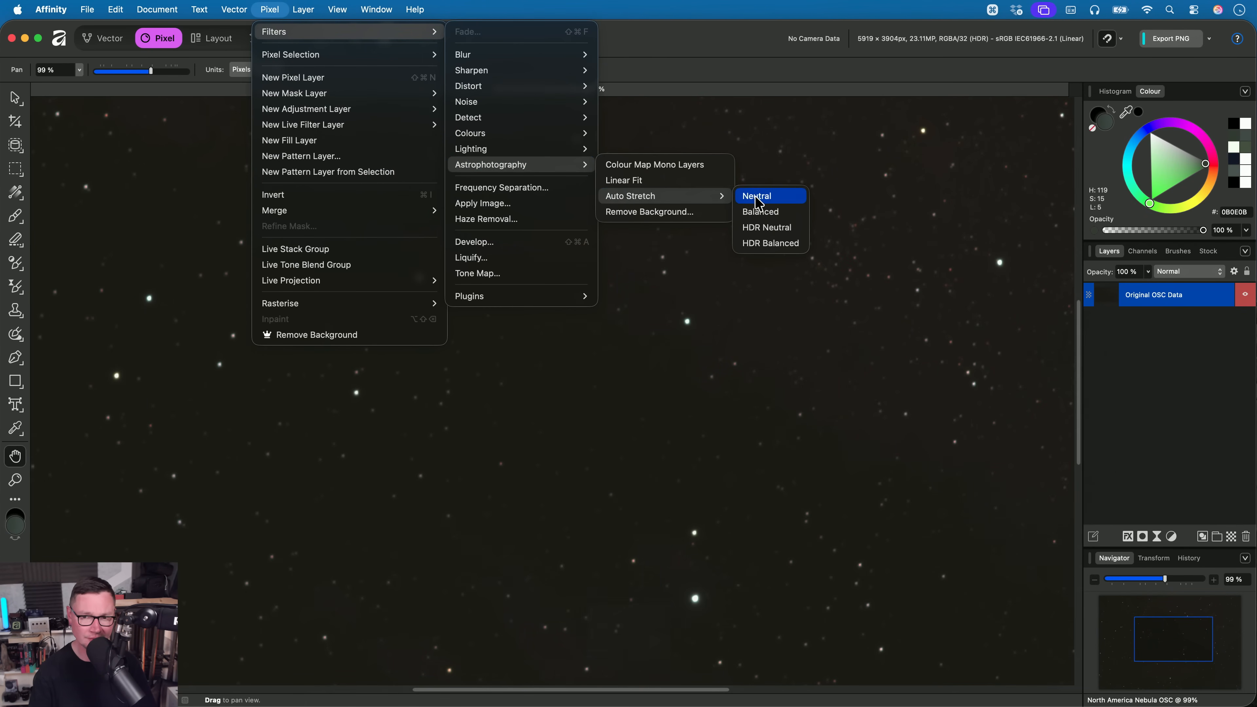
{"action": "left_click", "coordinate": [757, 215]}
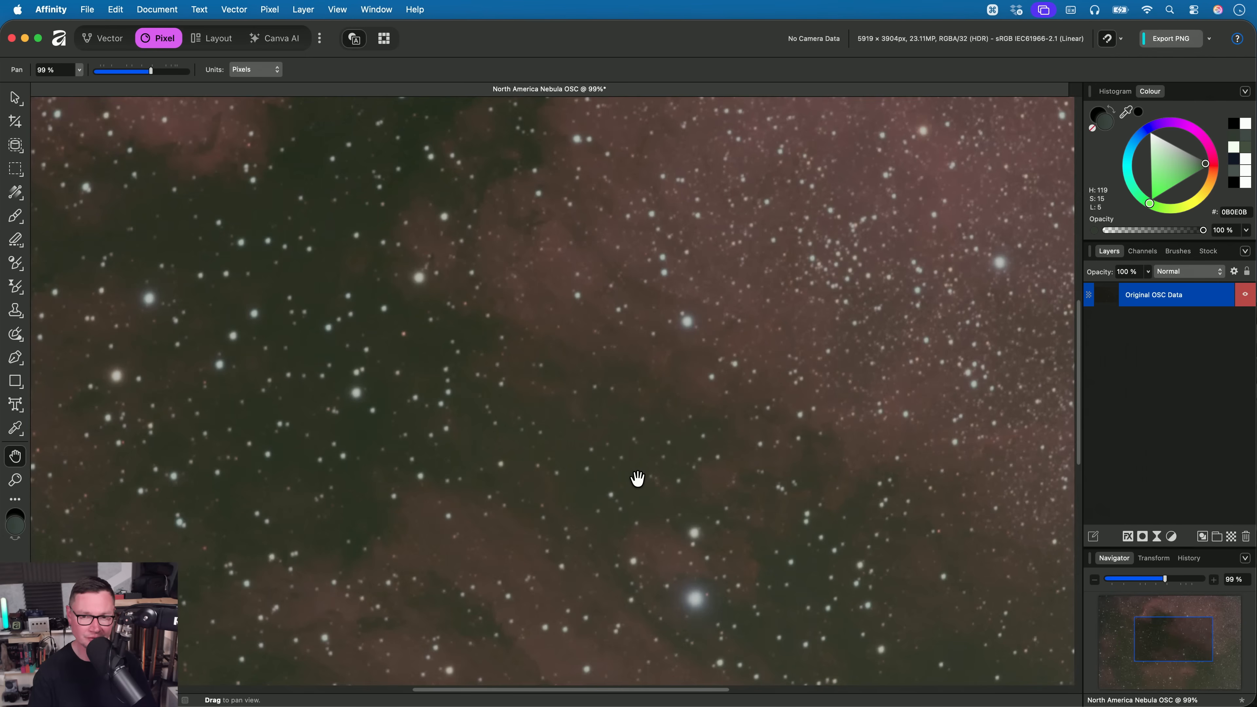
{"action": "scroll", "coordinate": [654, 401], "scroll_direction": "down", "scroll_amount": 4}
{"action": "left_click_drag", "start_coordinate": [653, 411], "coordinate": [643, 455]}
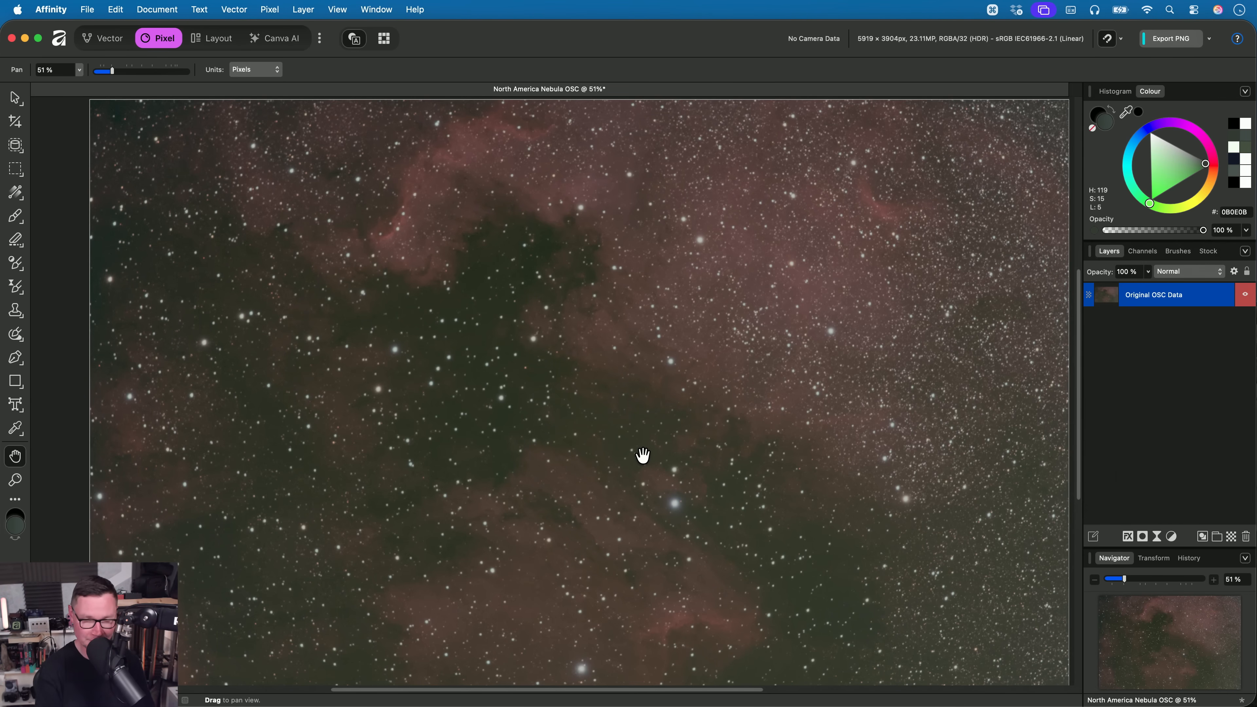
{"action": "key", "text": "super+z"}
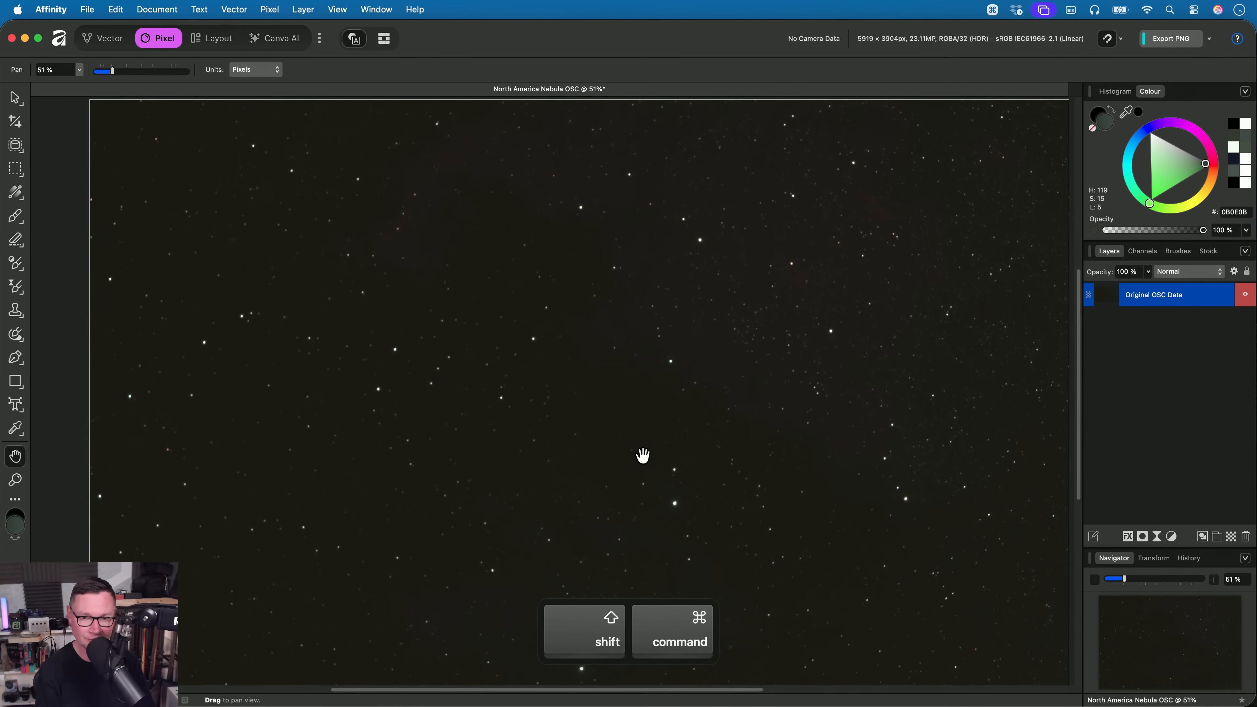
{"action": "key", "text": "super+shift+z"}
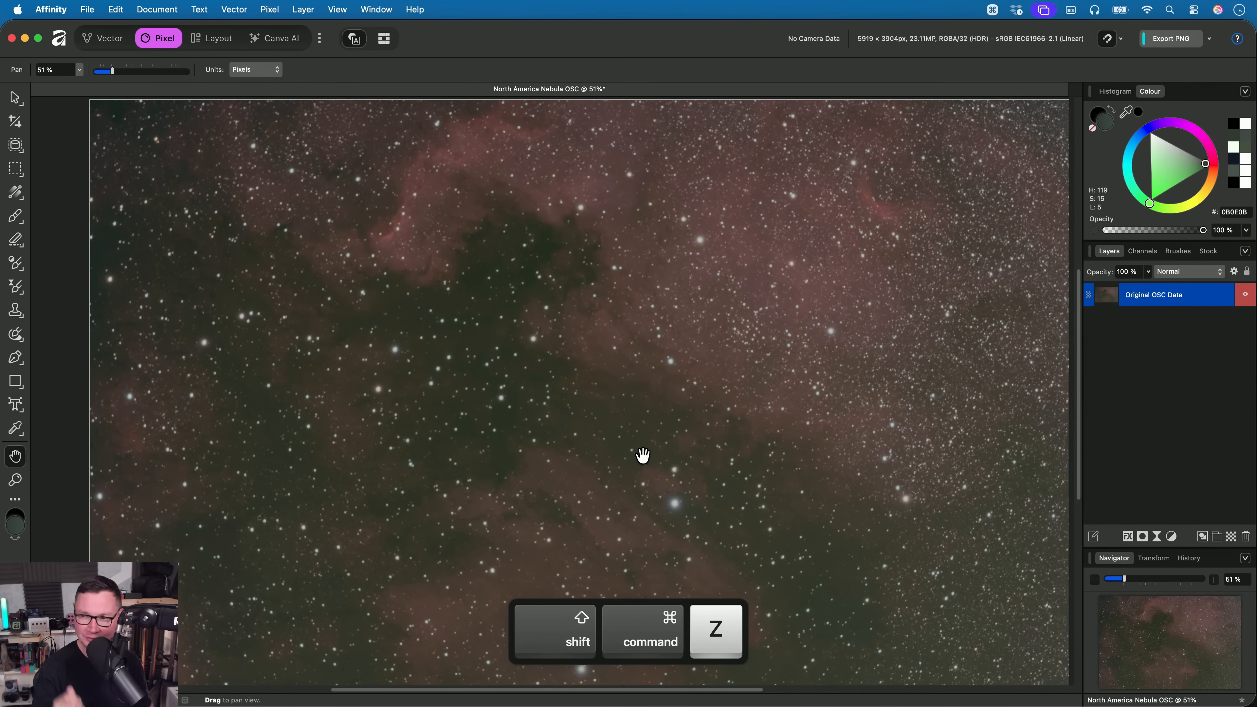
- Close the North America Nebula OSC document without saving and open Tarantula Nebula.af from Finder
{"action": "key", "text": "super+w"}
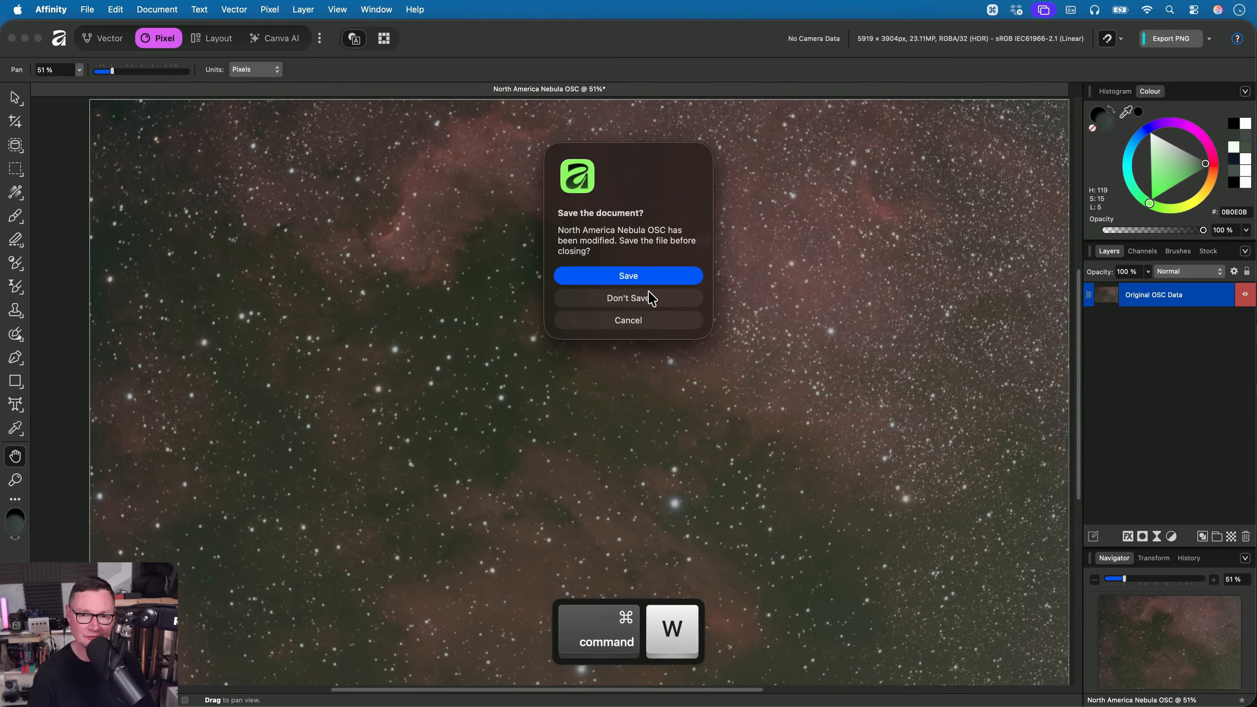
{"action": "left_click", "coordinate": [649, 296]}
{"action": "key", "text": "super+Tab"}
{"action": "left_click_drag", "start_coordinate": [462, 133], "coordinate": [619, 348]}
{"action": "key", "text": "super+Tab"}
{"action": "key", "text": "h"}
{"action": "scroll", "coordinate": [591, 322], "scroll_direction": "up", "scroll_amount": 3}
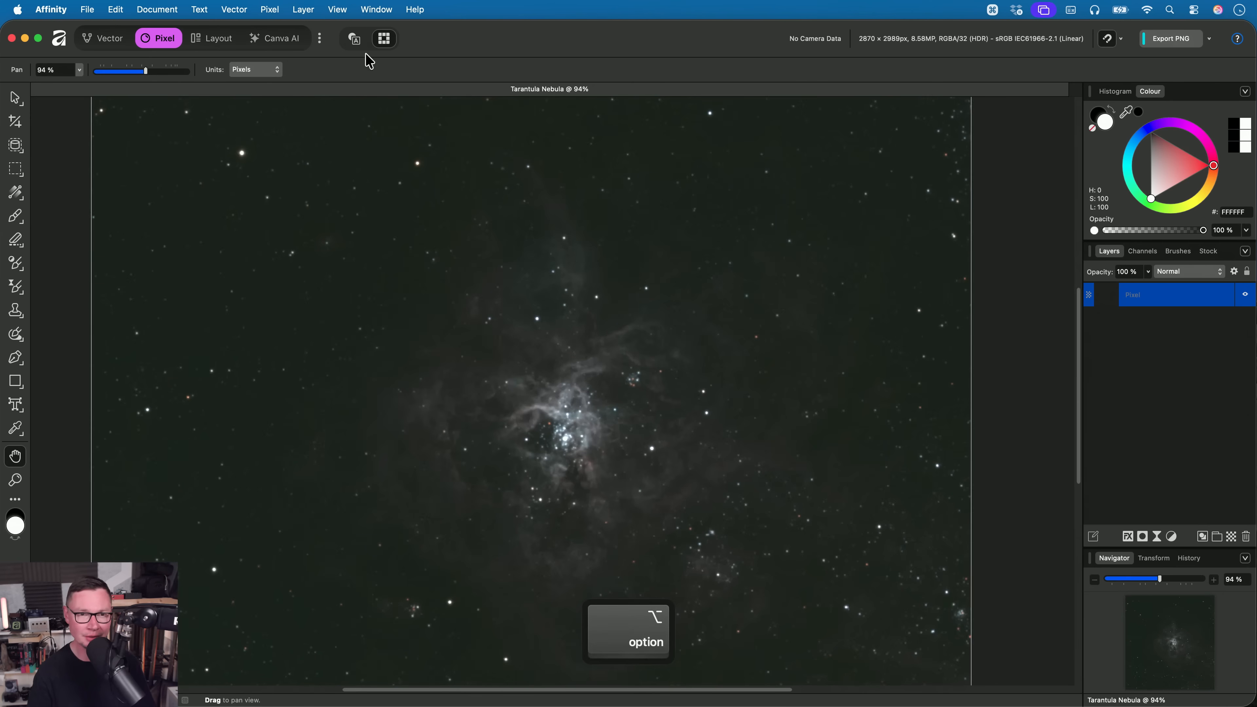
{"action": "left_click", "coordinate": [270, 9]}
{"action": "mouse_move", "coordinate": [267, 32]}
{"action": "mouse_move", "coordinate": [584, 165]}
{"action": "mouse_move", "coordinate": [639, 196]}
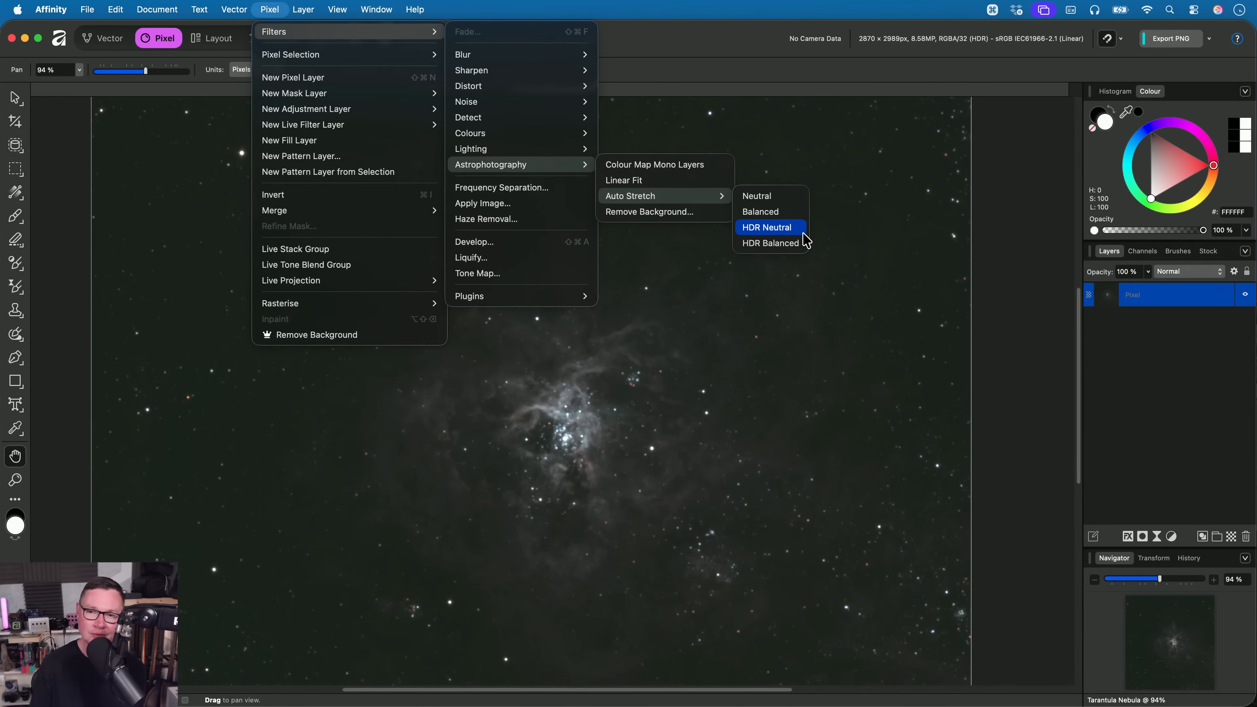
{"action": "left_click", "coordinate": [792, 228]}
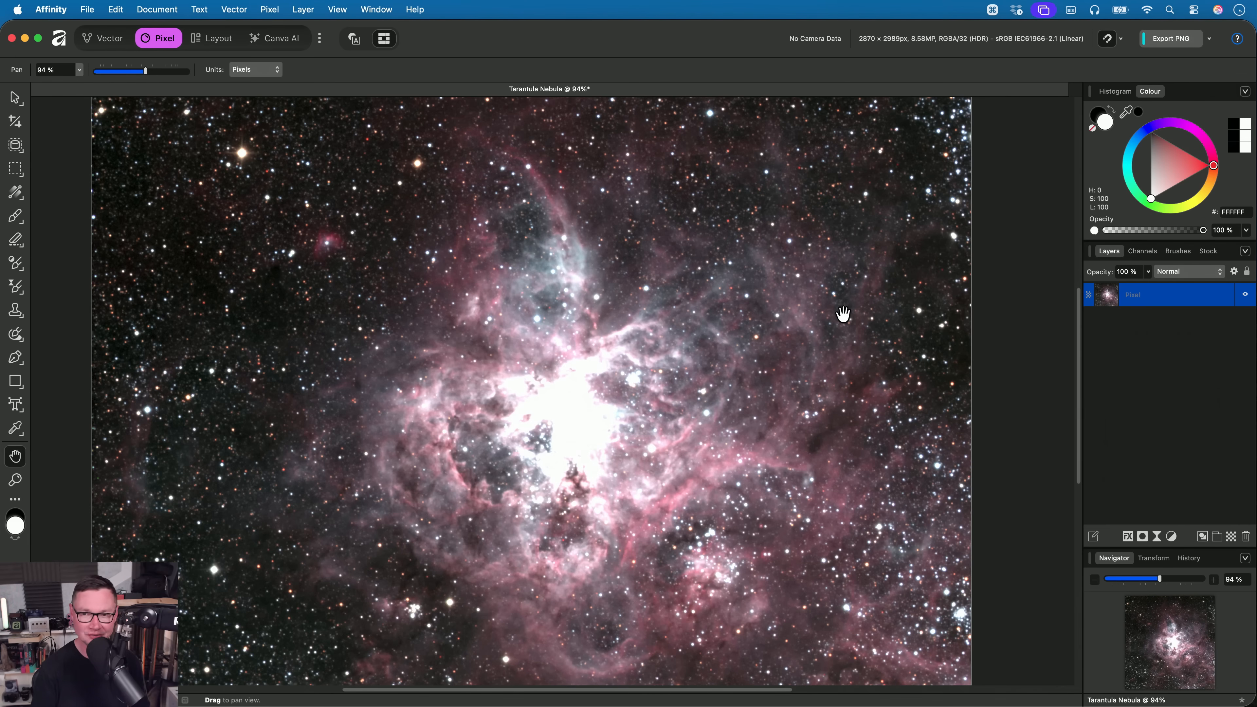
{"action": "scroll", "coordinate": [836, 319], "scroll_direction": "down", "scroll_amount": 2}
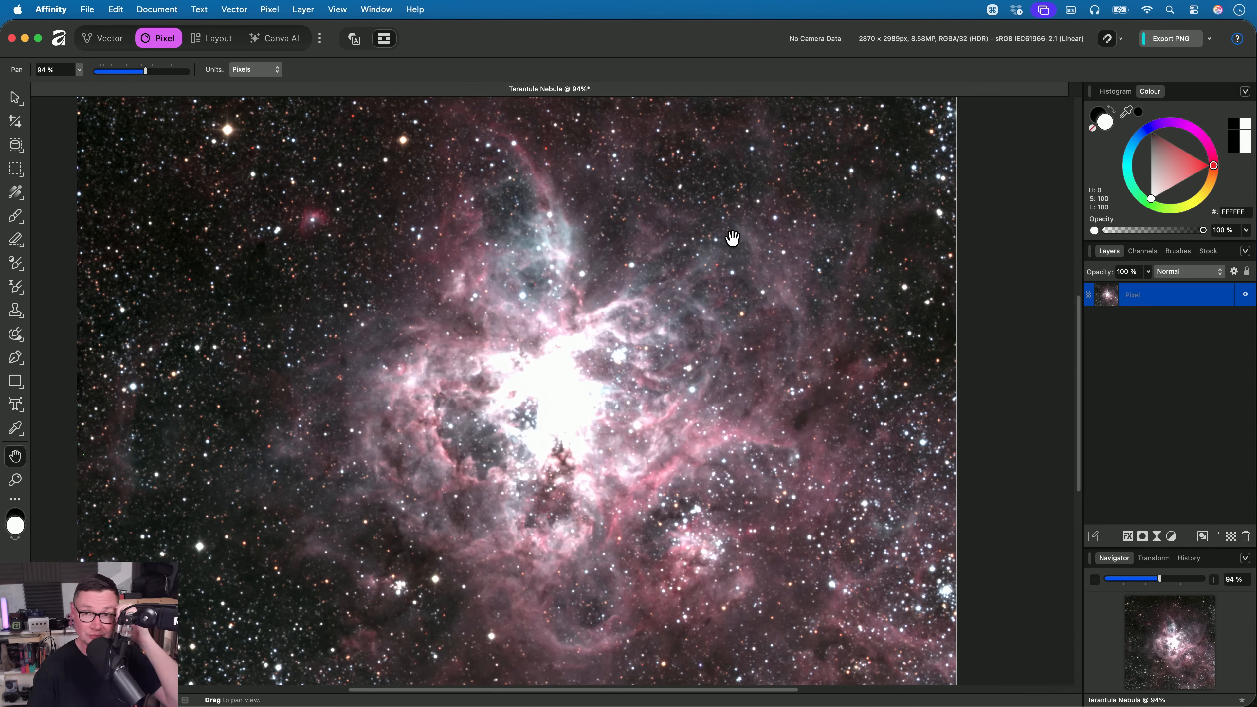
- Add a Tone Compression adjustment layer above the Pixel layer using the Basic method with Colour at 100 %
{"action": "left_click", "coordinate": [275, 7]}
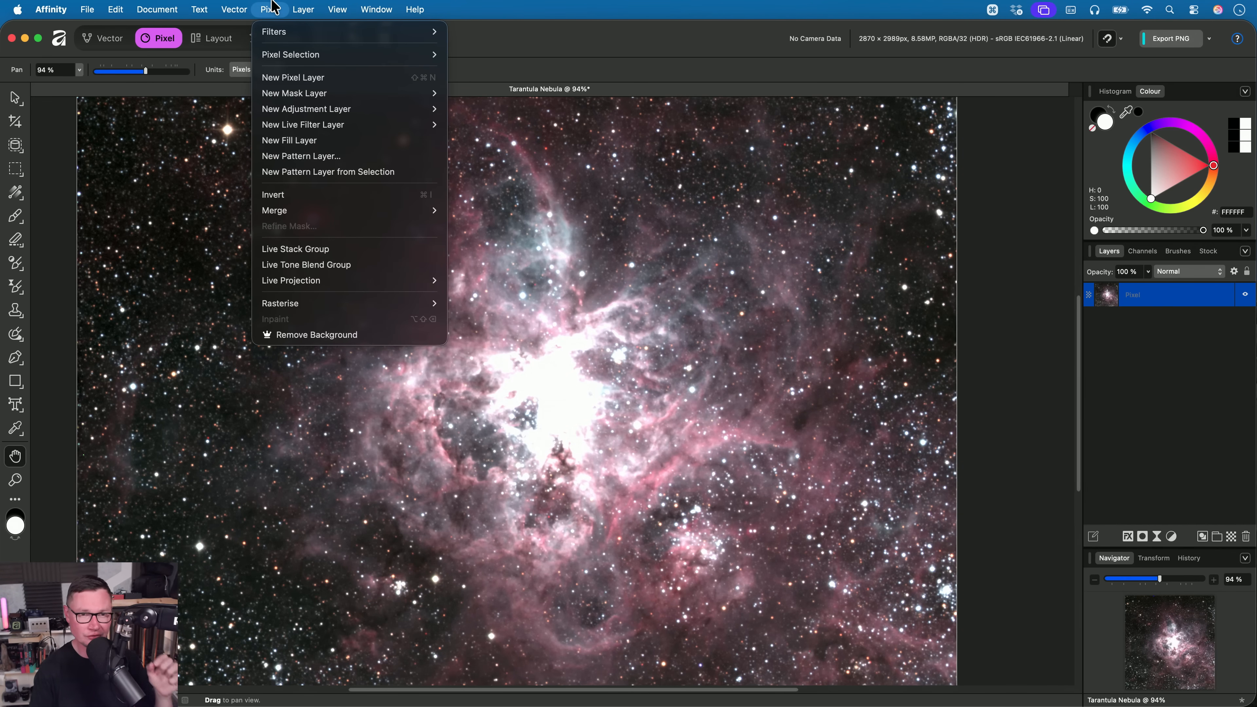
{"action": "mouse_move", "coordinate": [294, 111]}
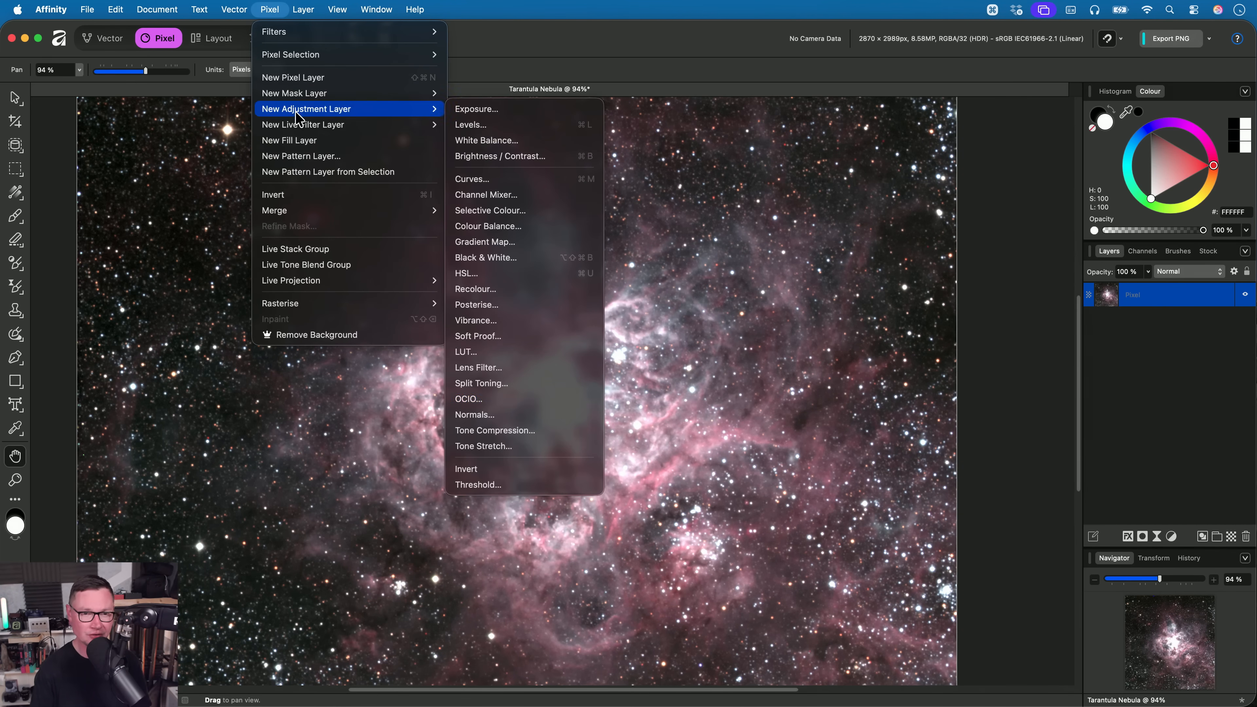
{"action": "left_click", "coordinate": [562, 432]}
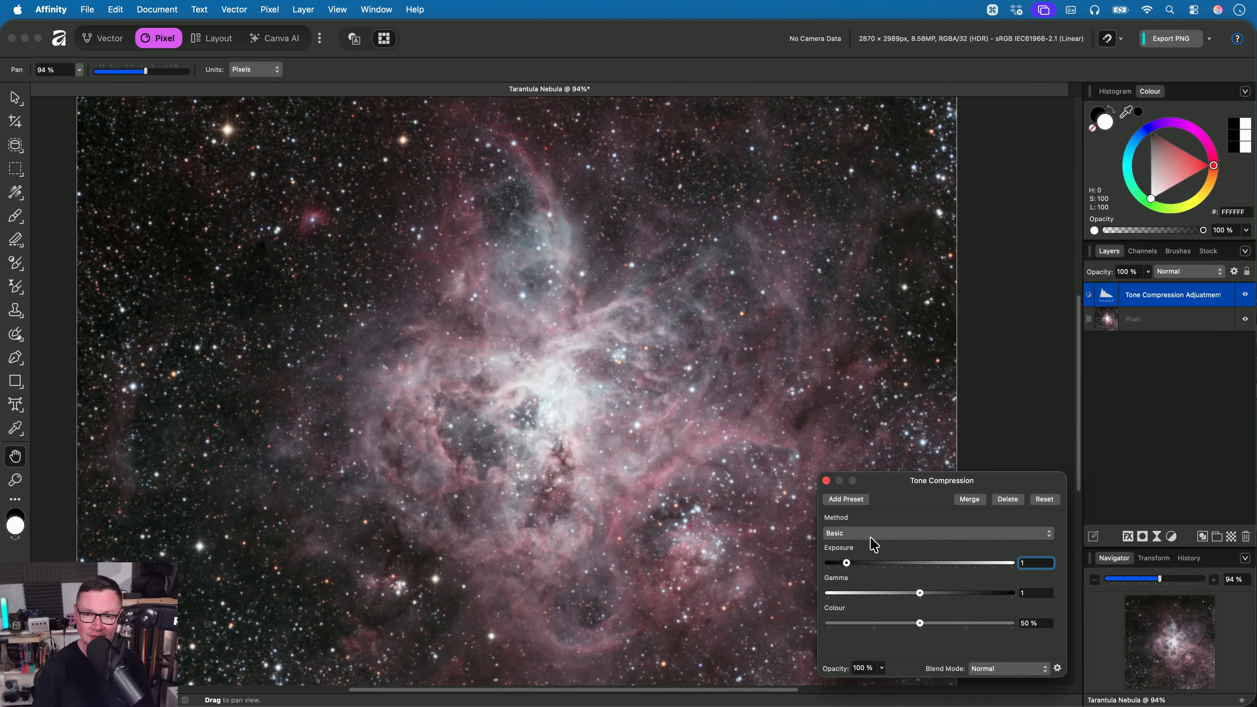
{"action": "mouse_move", "coordinate": [921, 593]}
{"action": "left_mouse_down"}
{"action": "mouse_move", "coordinate": [939, 593]}
{"action": "mouse_move", "coordinate": [907, 594]}
{"action": "mouse_move", "coordinate": [918, 596]}
{"action": "left_mouse_up"}
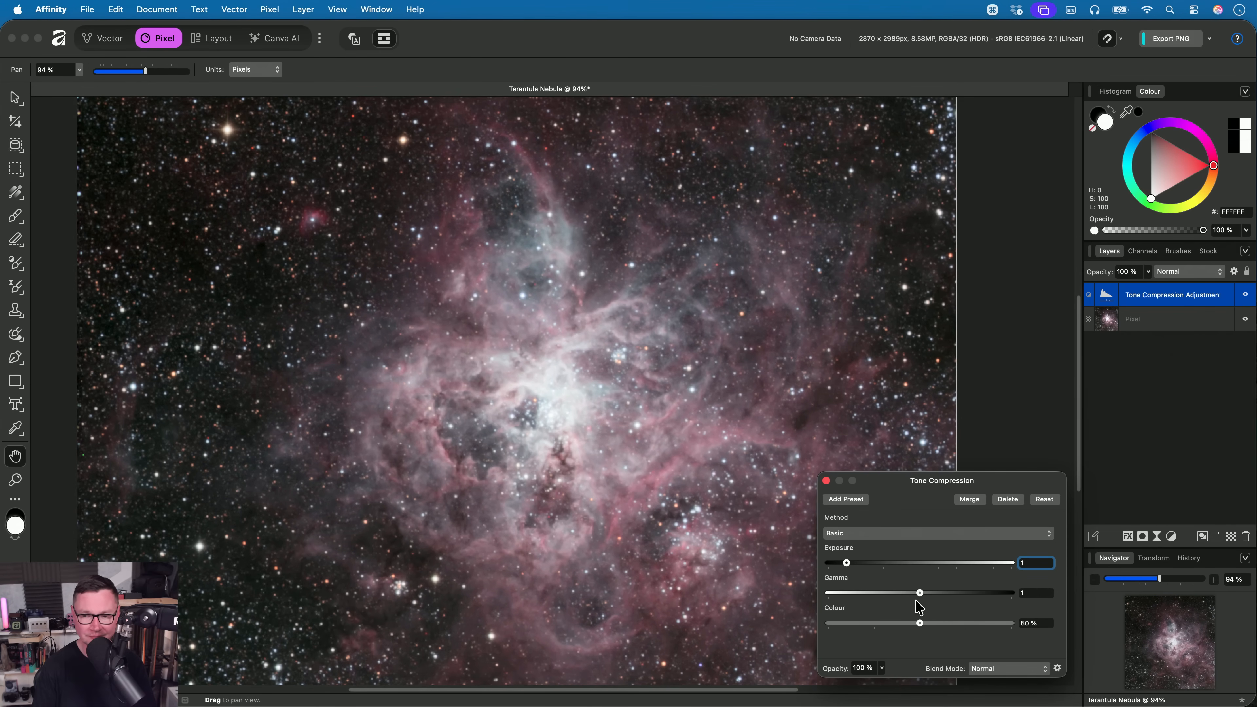
{"action": "mouse_move", "coordinate": [850, 565]}
{"action": "left_mouse_down"}
{"action": "mouse_move", "coordinate": [831, 564]}
{"action": "mouse_move", "coordinate": [847, 567]}
{"action": "left_mouse_up"}
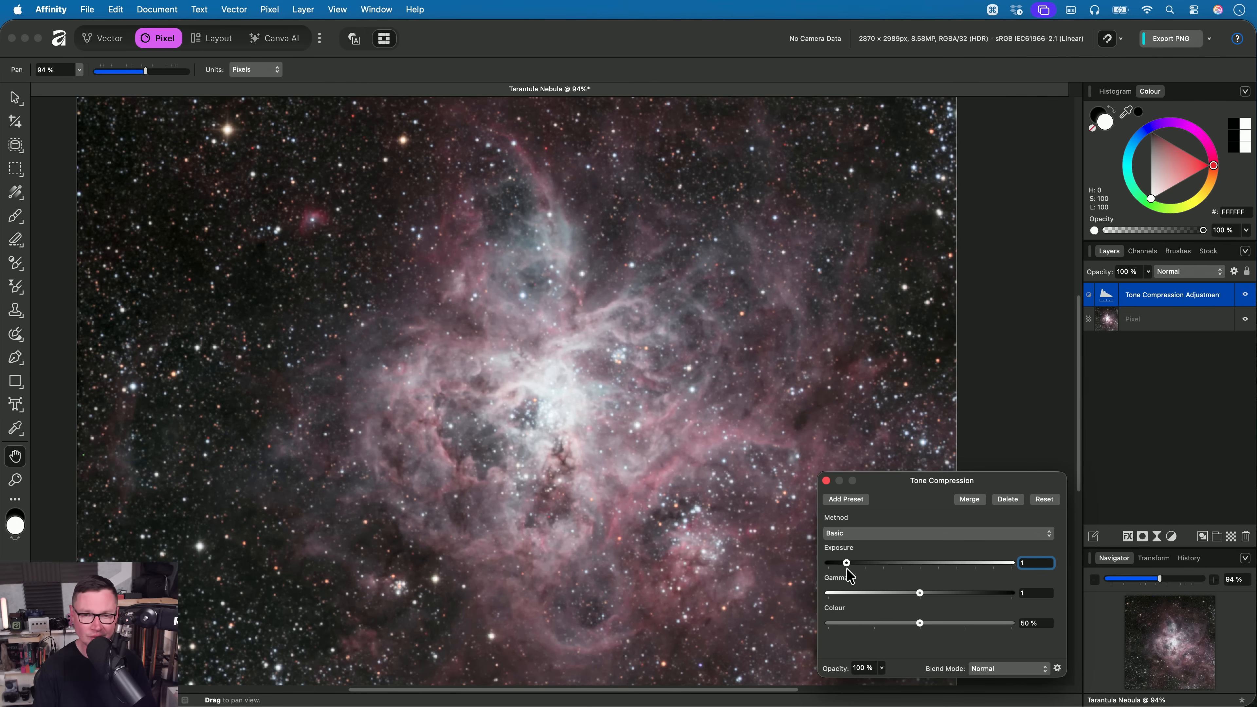
{"action": "left_click_drag", "start_coordinate": [920, 621], "coordinate": [1162, 661]}
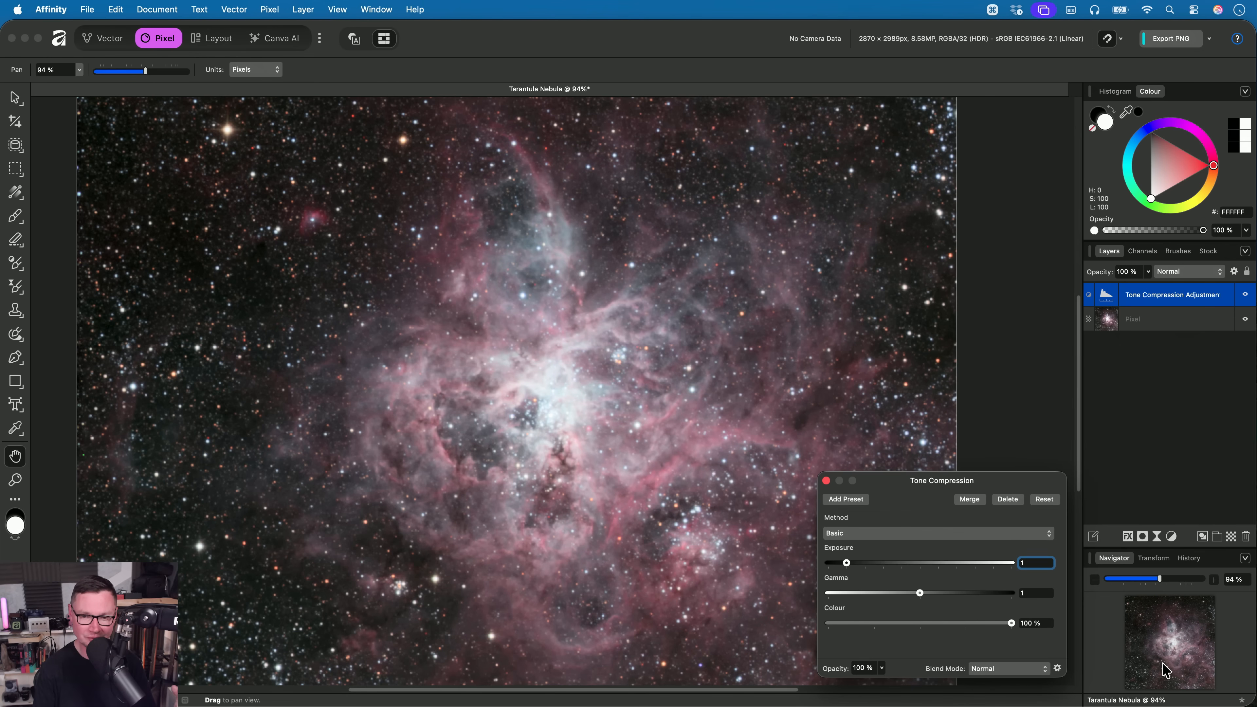
{"action": "left_click", "coordinate": [827, 480]}
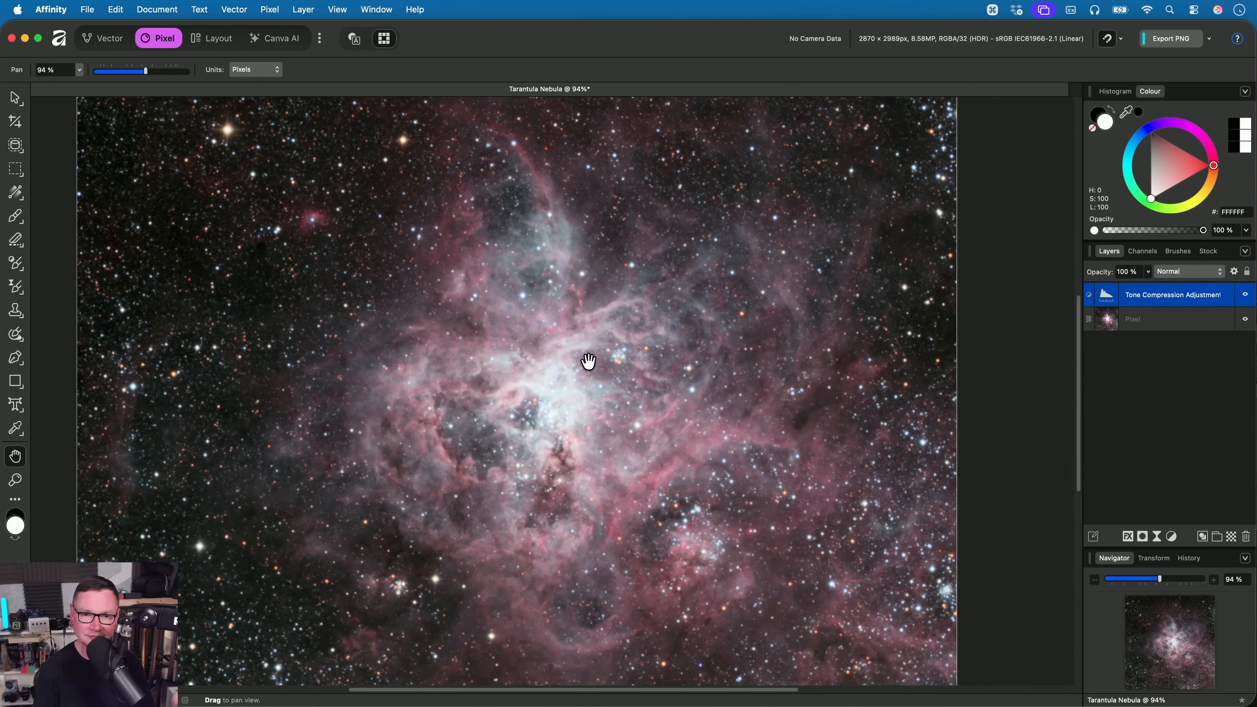
{"action": "scroll", "coordinate": [591, 326], "scroll_direction": "down", "scroll_amount": 2}
{"action": "scroll", "coordinate": [600, 306], "scroll_direction": "down", "scroll_amount": 2}
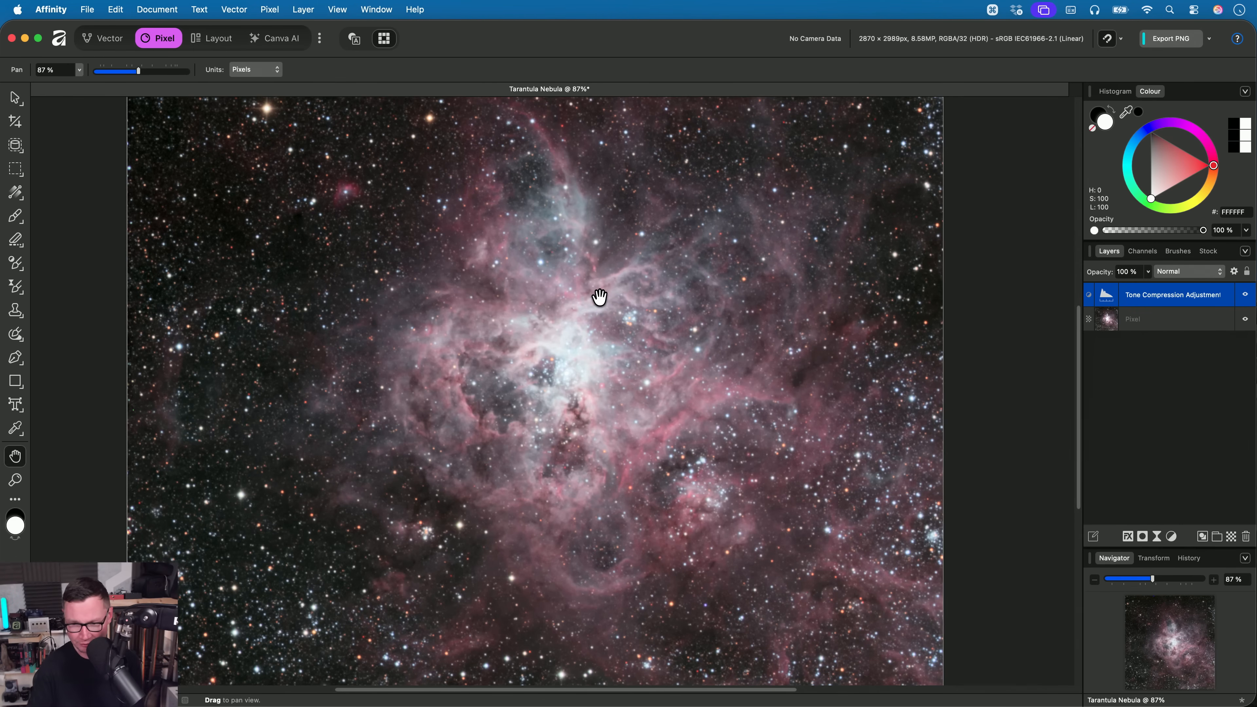
{"action": "key", "text": "Right"}
{"action": "key", "text": "Left"}
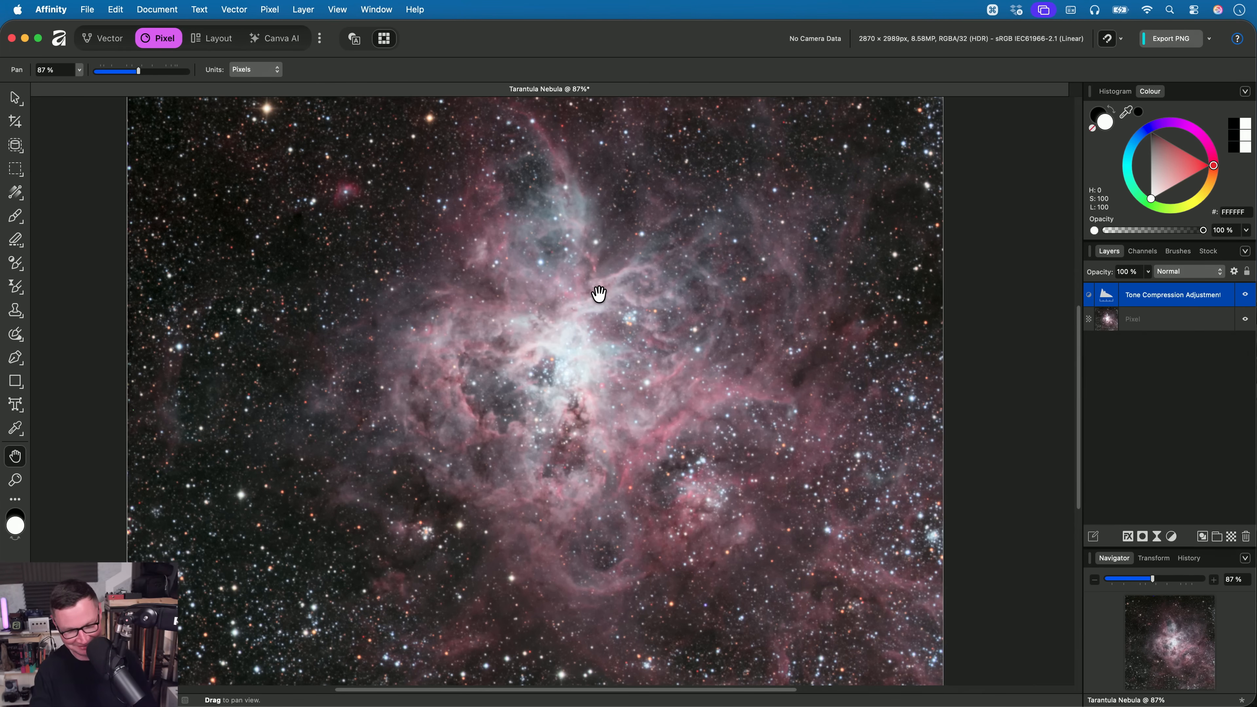
- Brush a Clarity filter limited to Shadows over the nebula's core and surrounding clouds with a 1024 px filter brush
{"action": "scroll", "coordinate": [614, 409], "scroll_direction": "up", "scroll_amount": 4}
{"action": "scroll", "coordinate": [614, 406], "scroll_direction": "down", "scroll_amount": 1}
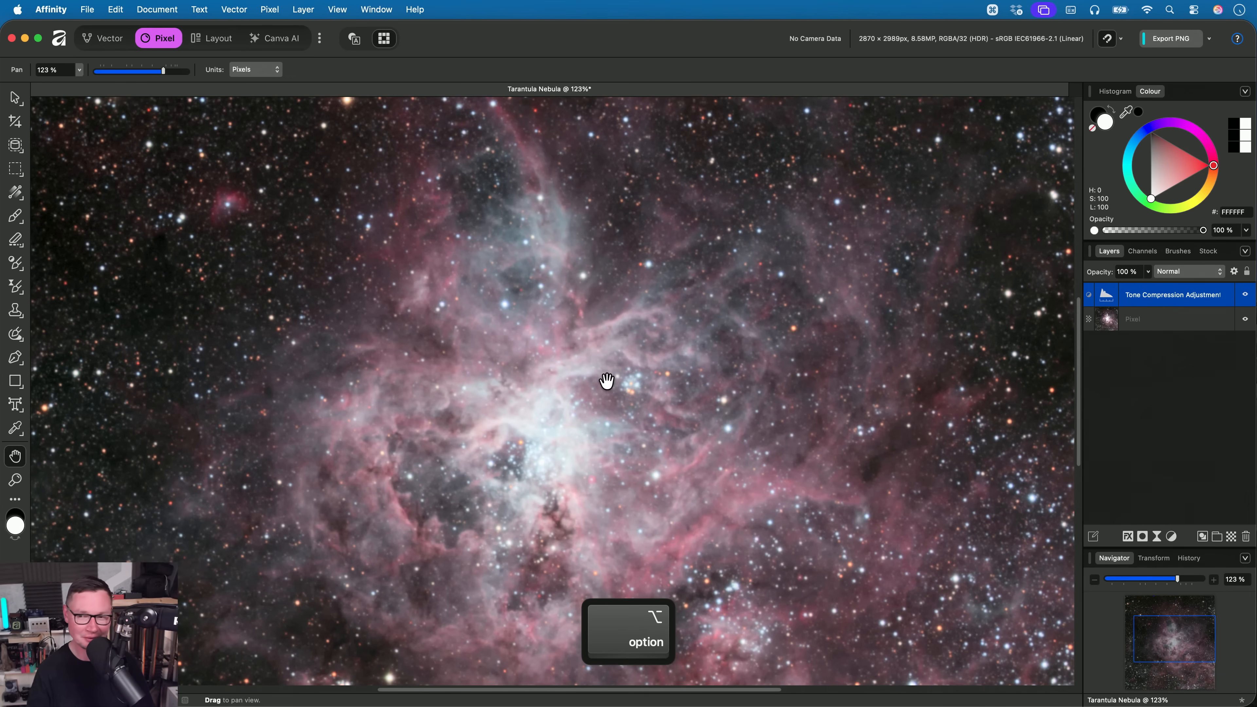
{"action": "left_click_drag", "start_coordinate": [613, 350], "coordinate": [614, 310]}
{"action": "left_click", "coordinate": [21, 291]}
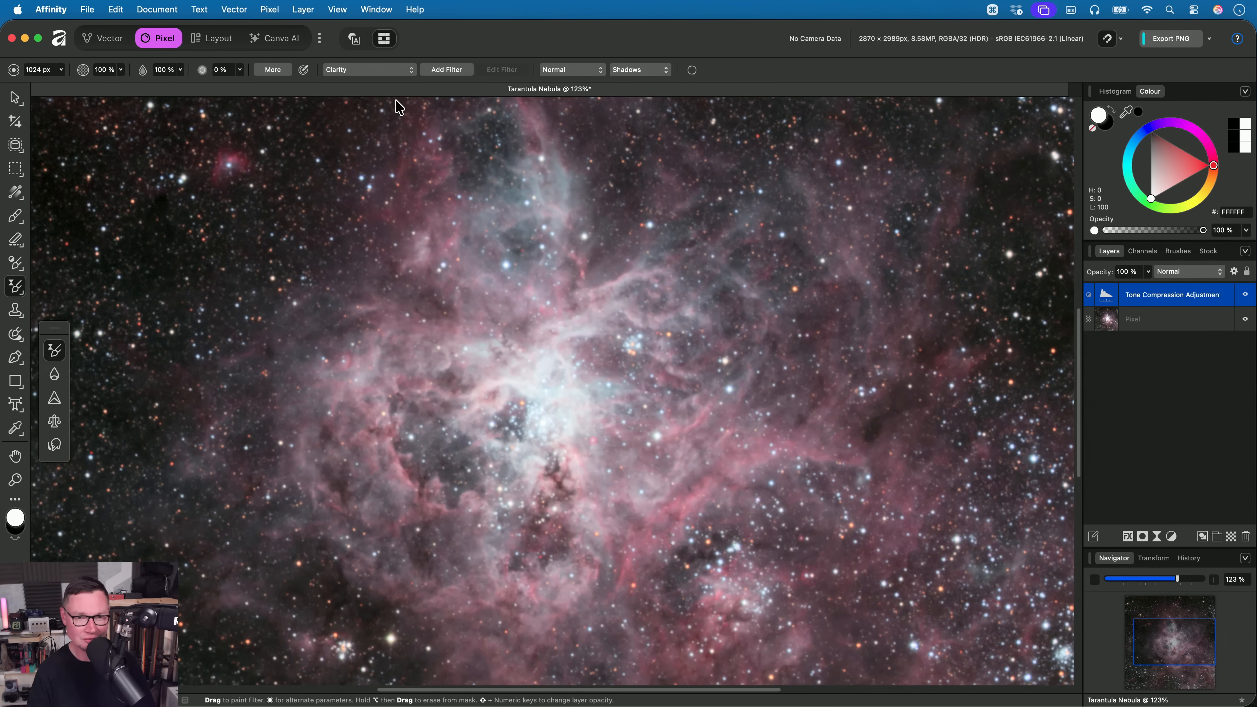
{"action": "left_click", "coordinate": [653, 71]}
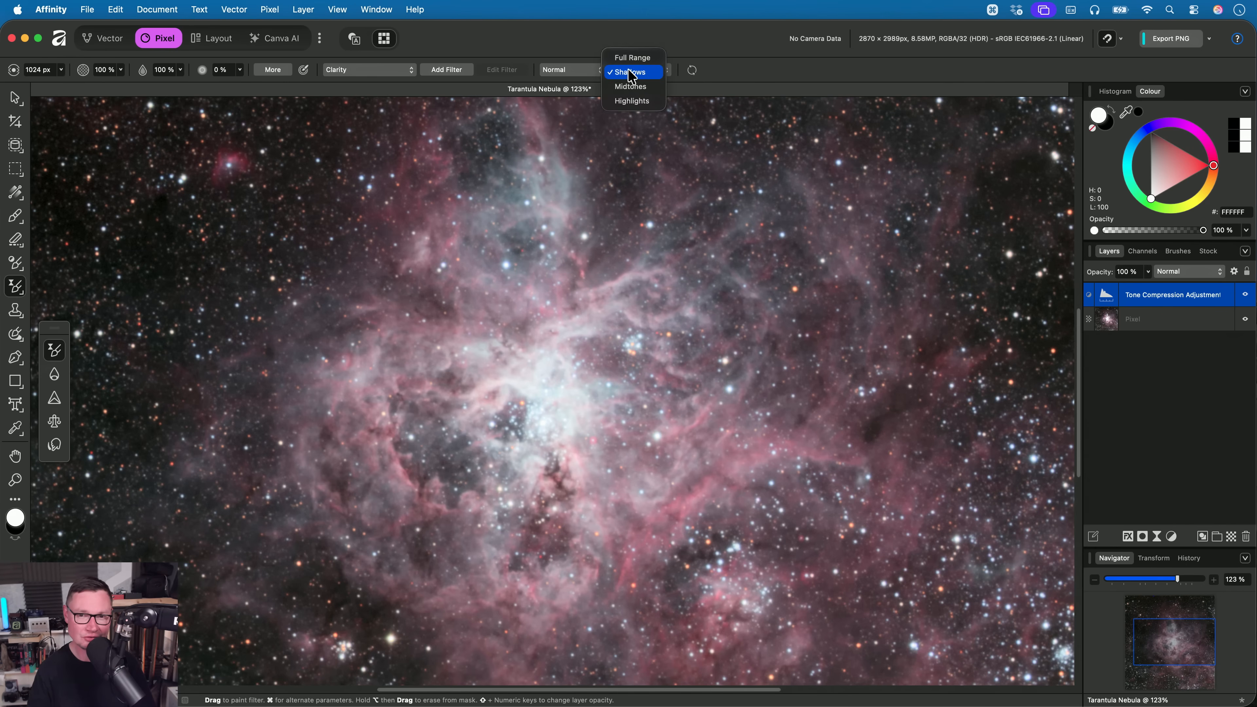
{"action": "left_click", "coordinate": [724, 69]}
{"action": "mouse_move", "coordinate": [376, 384]}
{"action": "left_mouse_down"}
{"action": "mouse_move", "coordinate": [639, 194]}
{"action": "mouse_move", "coordinate": [742, 400]}
{"action": "mouse_move", "coordinate": [860, 559]}
{"action": "left_mouse_up"}
- Extend the painted Clarity filter over the nebula's lower clouds, upper plume and outer dust
{"action": "key", "text": "space"}
{"action": "left_click_drag", "start_coordinate": [789, 515], "coordinate": [785, 297]}
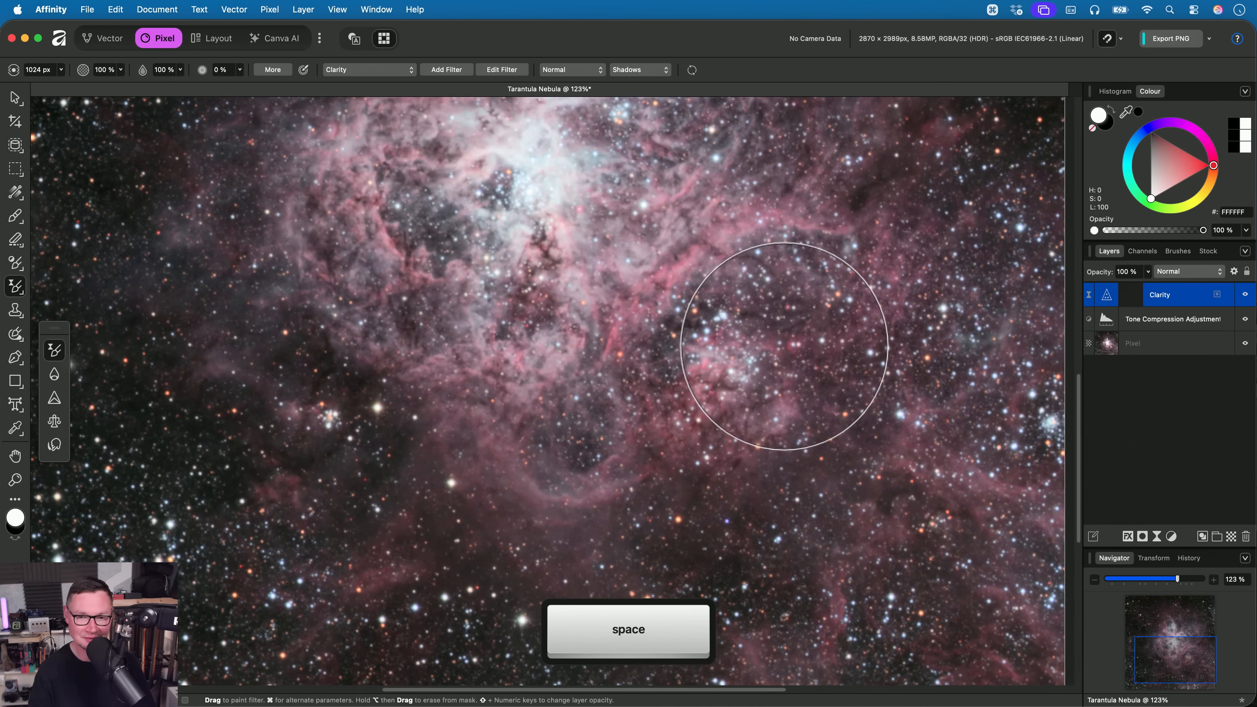
{"action": "key", "text": "space"}
{"action": "left_click_drag", "start_coordinate": [596, 424], "coordinate": [668, 626]}
{"action": "key", "text": "space"}
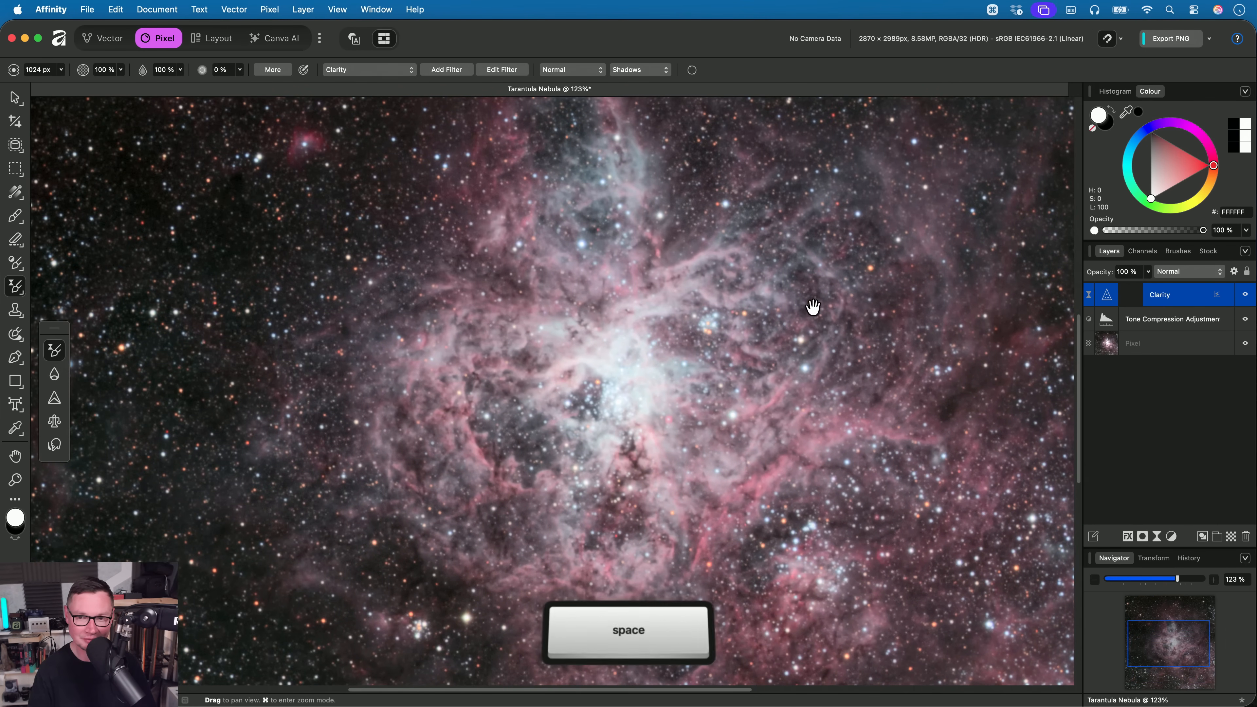
{"action": "left_click_drag", "start_coordinate": [831, 377], "coordinate": [696, 463]}
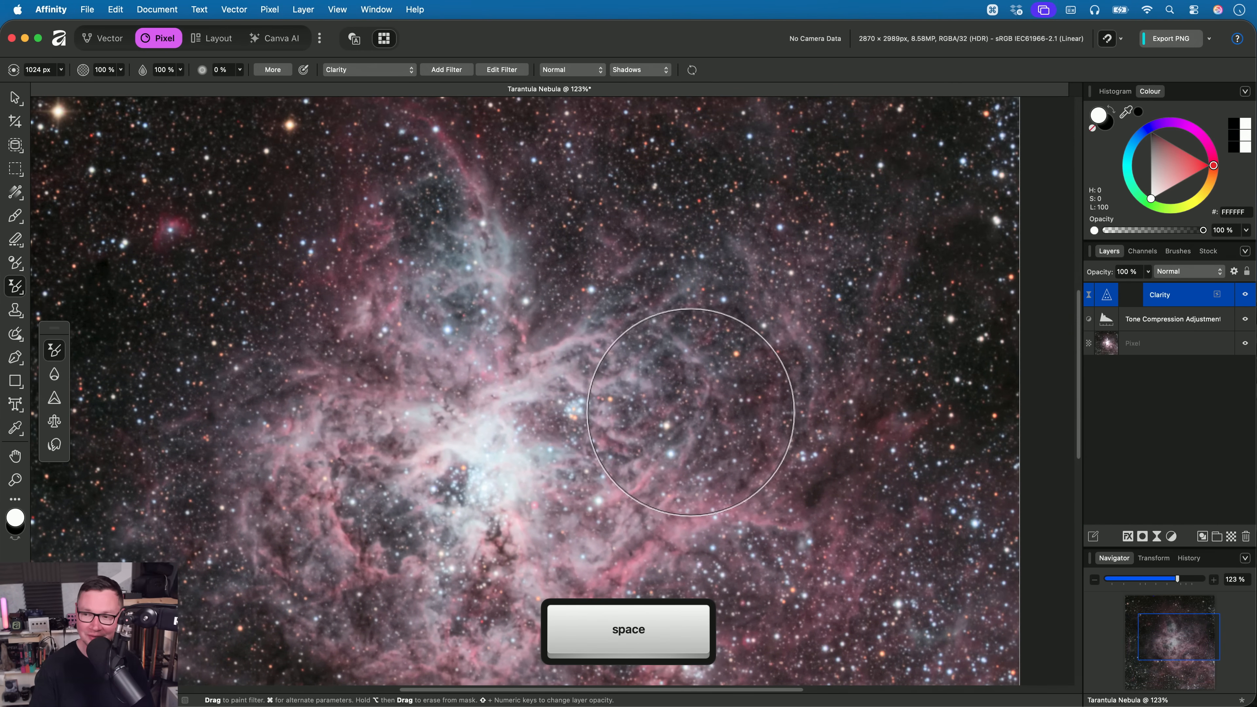
{"action": "left_click_drag", "start_coordinate": [681, 387], "coordinate": [735, 244]}
{"action": "left_click_drag", "start_coordinate": [870, 449], "coordinate": [834, 286]}
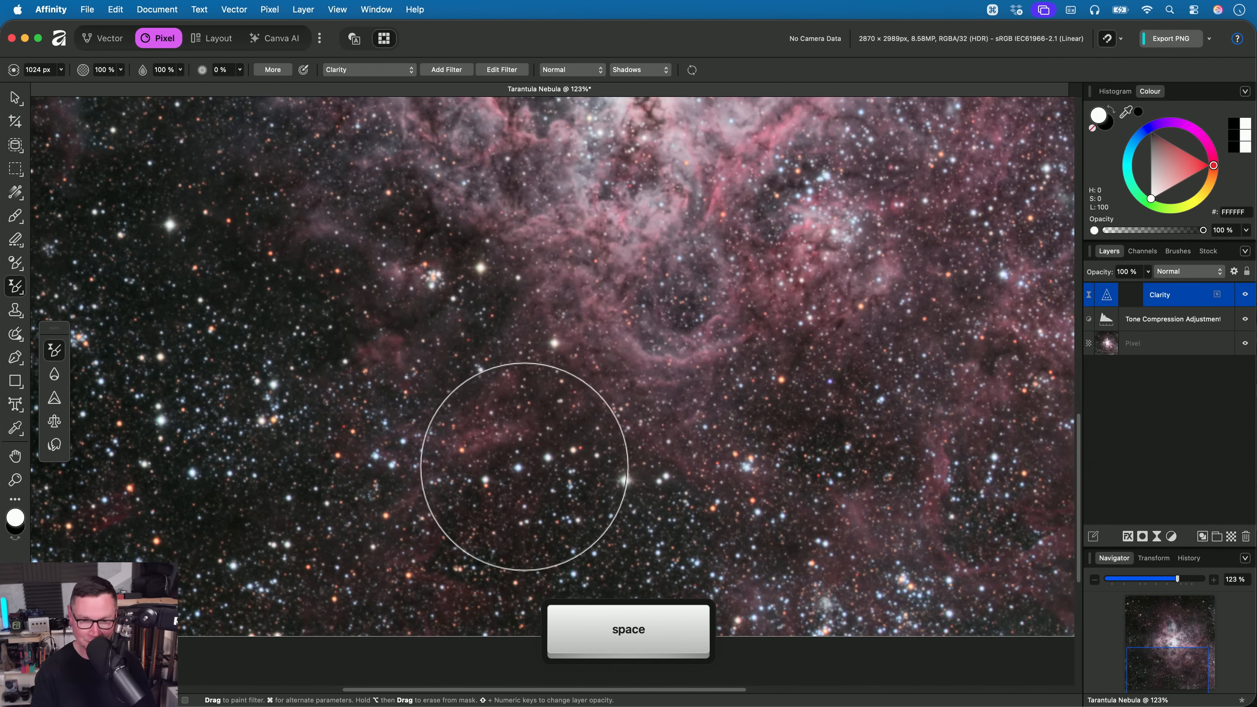
- Close the Tarantula Nebula document without saving and return to the 11. Astro teaser folder in Finder
{"action": "key", "text": "h"}
{"action": "left_click_drag", "start_coordinate": [618, 244], "coordinate": [607, 553]}
{"action": "left_click_drag", "start_coordinate": [653, 365], "coordinate": [622, 440]}
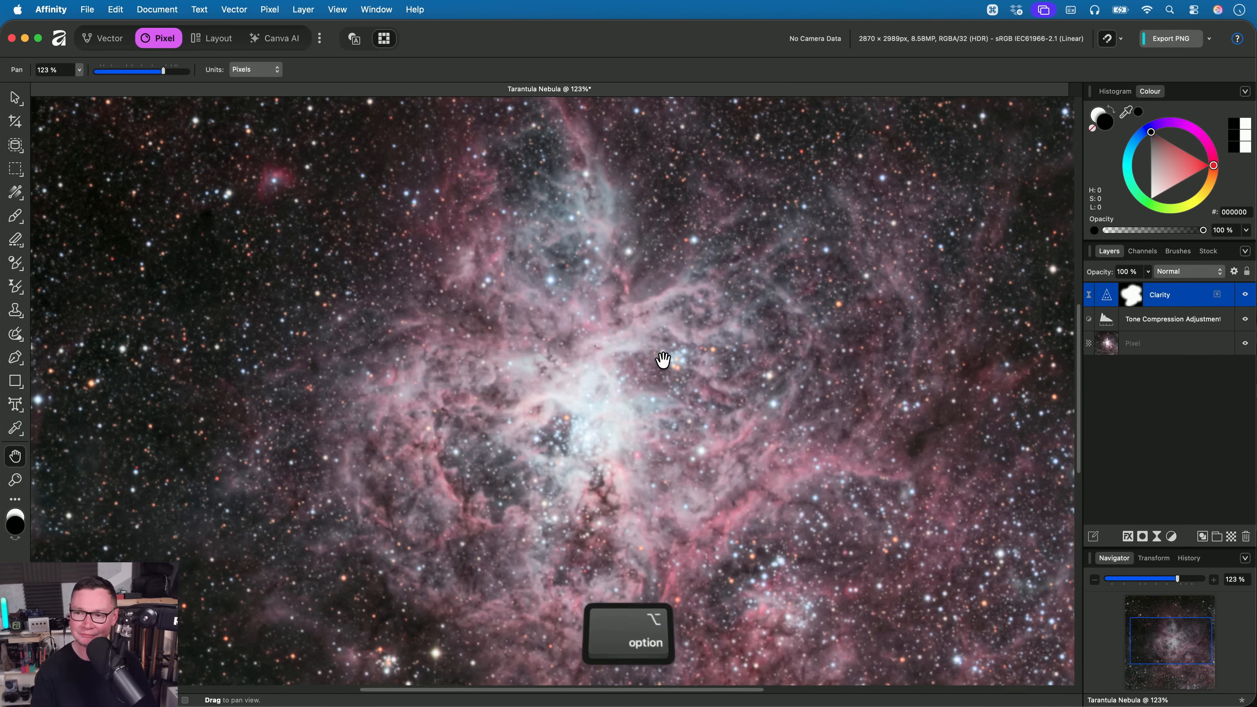
{"action": "scroll", "coordinate": [663, 352], "scroll_direction": "down", "scroll_amount": 3}
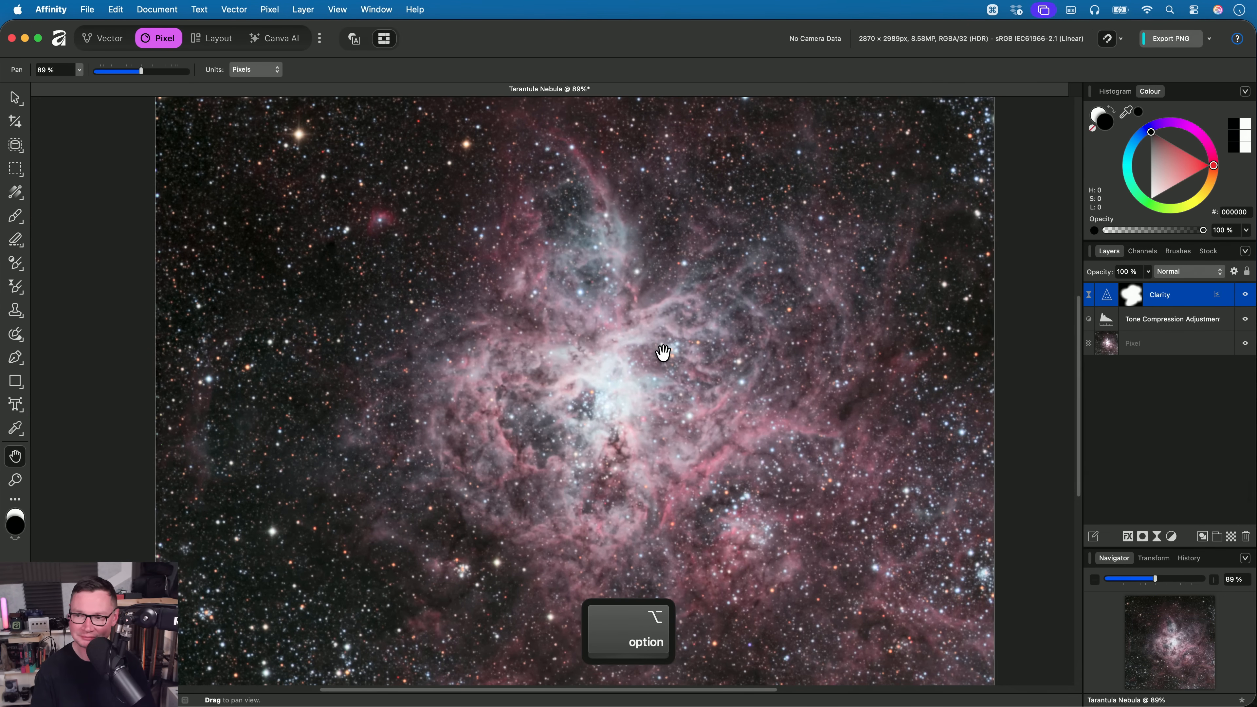
{"action": "scroll", "coordinate": [664, 349], "scroll_direction": "down", "scroll_amount": 1}
{"action": "key", "text": "super+w"}
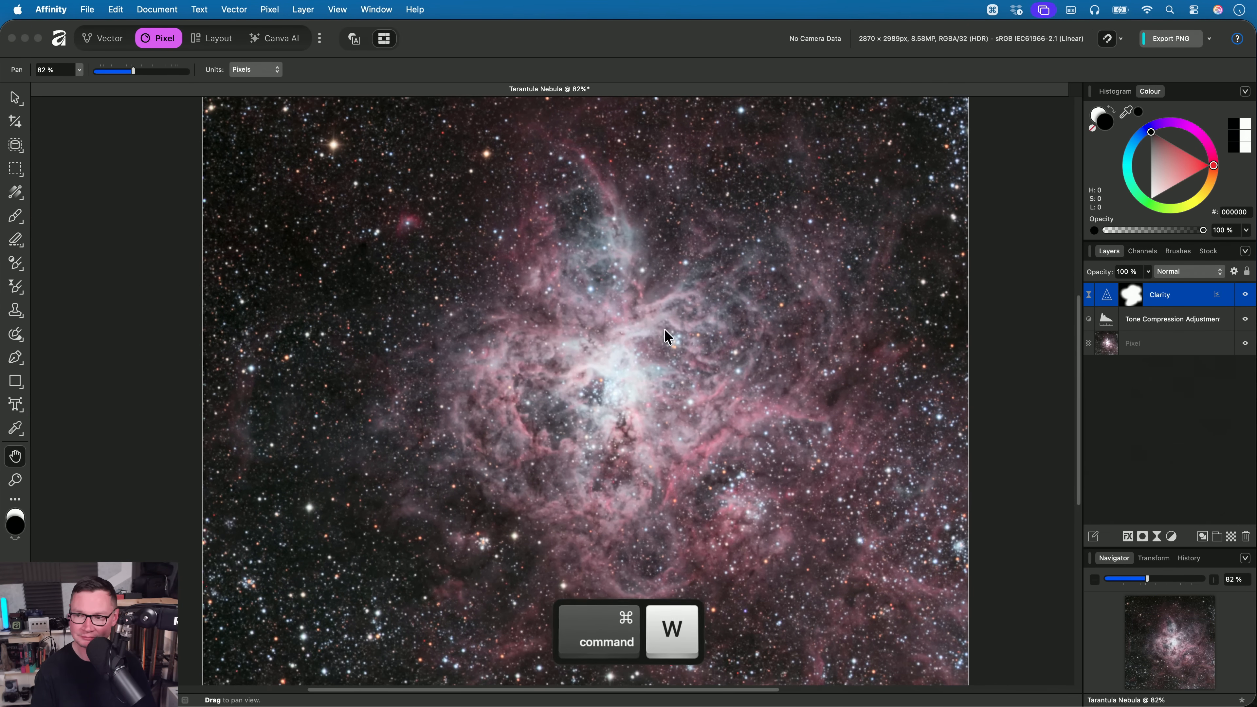
{"action": "left_click", "coordinate": [685, 297]}
{"action": "key", "text": "super+Tab"}
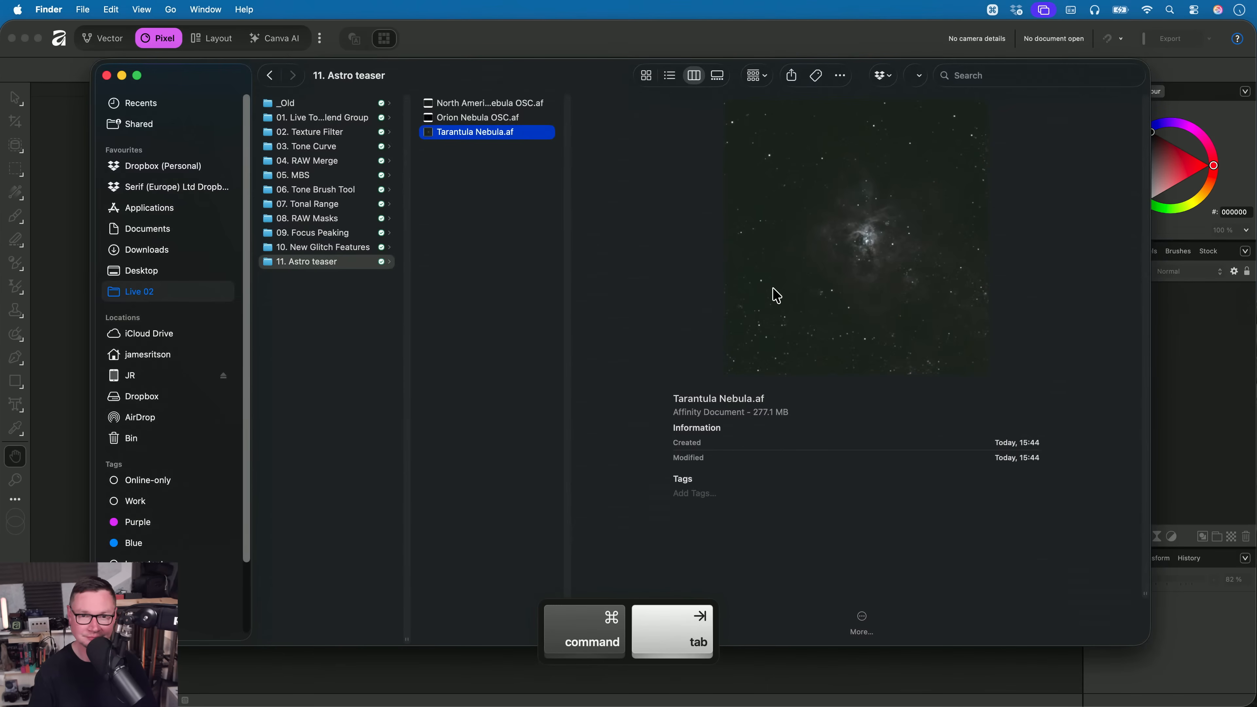
{"action": "key", "text": "Up"}
{"action": "key", "text": "Up"}
{"action": "key", "text": "Left"}
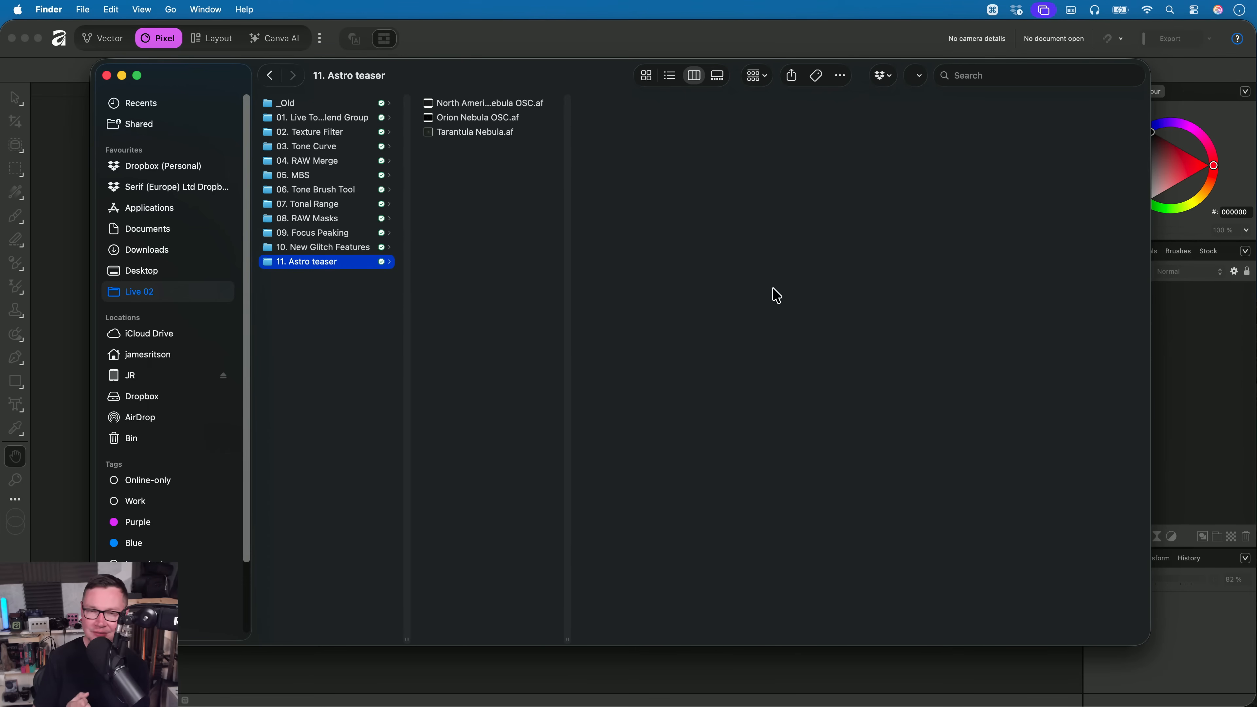
- Open North America Nebula OSC.af from the 11. Astro teaser folder
{"action": "key", "text": "Right"}
{"action": "key", "text": "Down"}
{"action": "key", "text": "Down"}
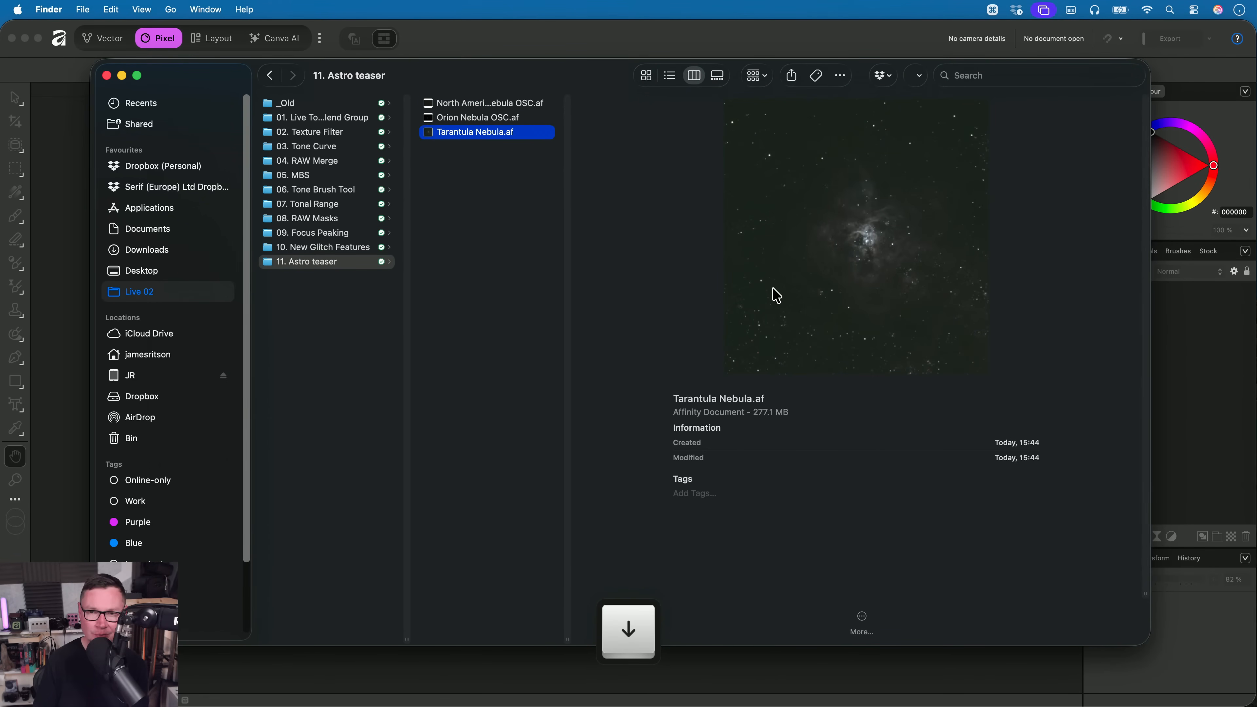
{"action": "key", "text": "Up"}
{"action": "key", "text": "Left"}
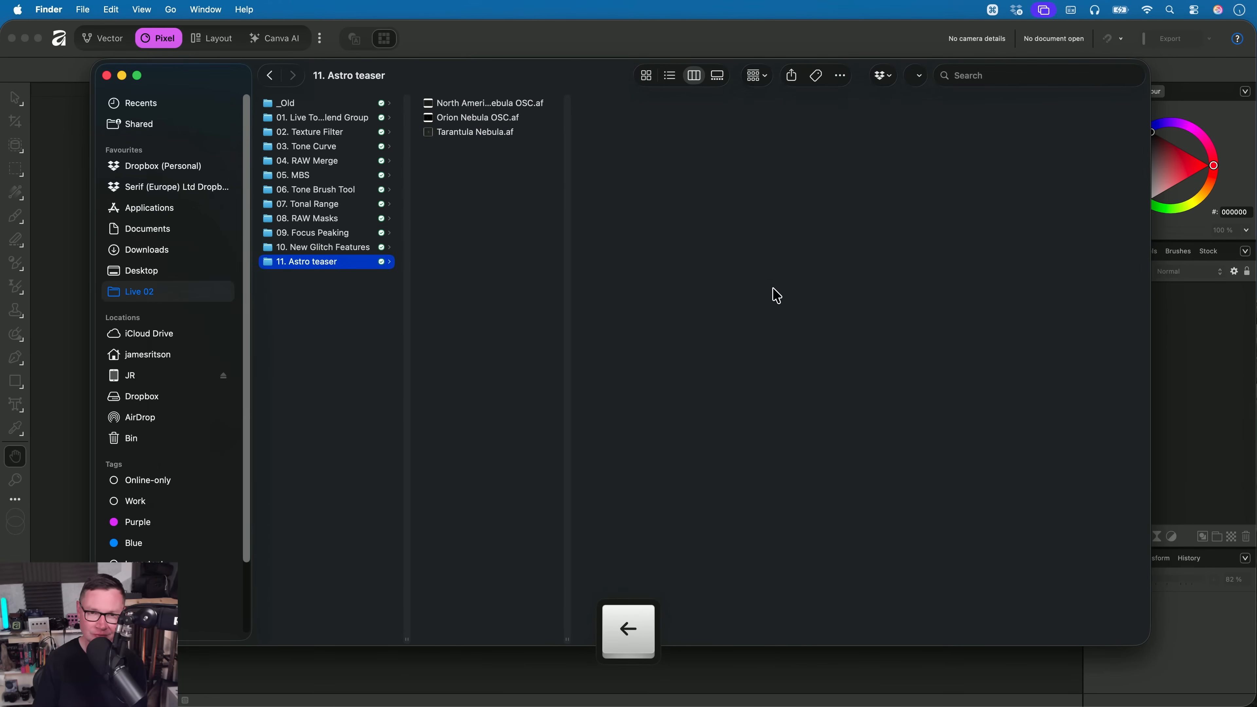
{"action": "key", "text": "Right"}
{"action": "key", "text": "Down"}
{"action": "key", "text": "Down"}
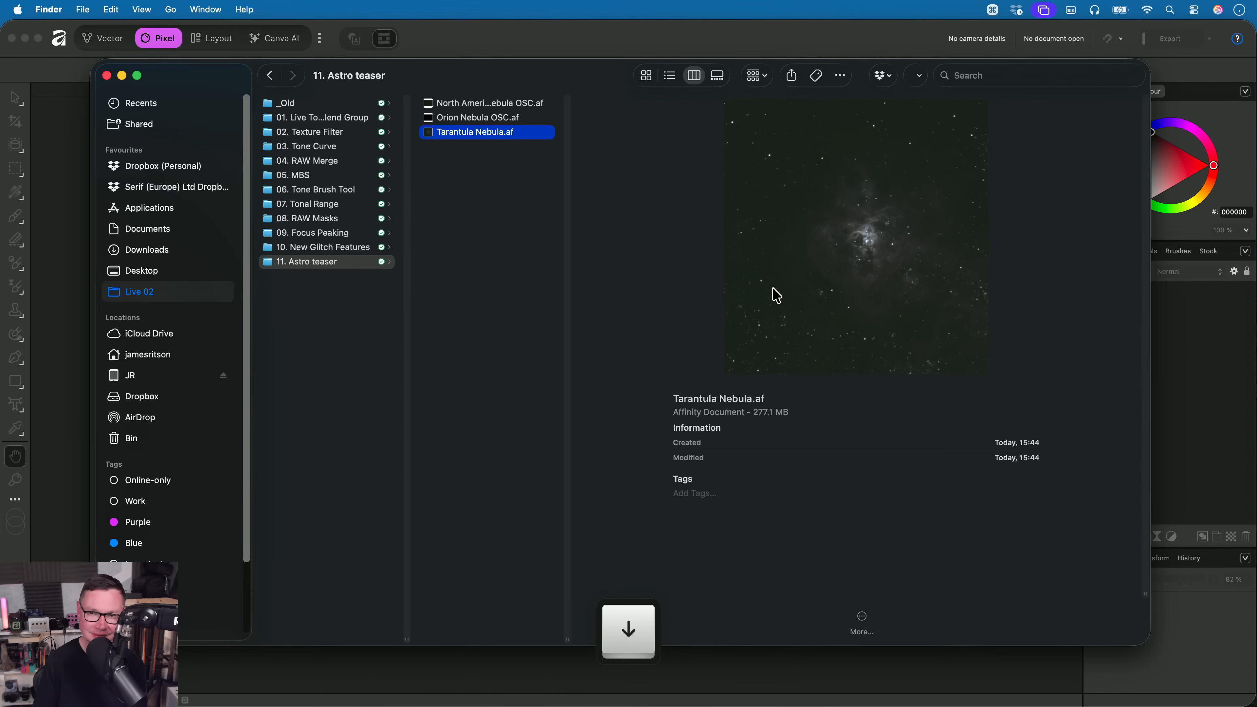
{"action": "key", "text": "Up"}
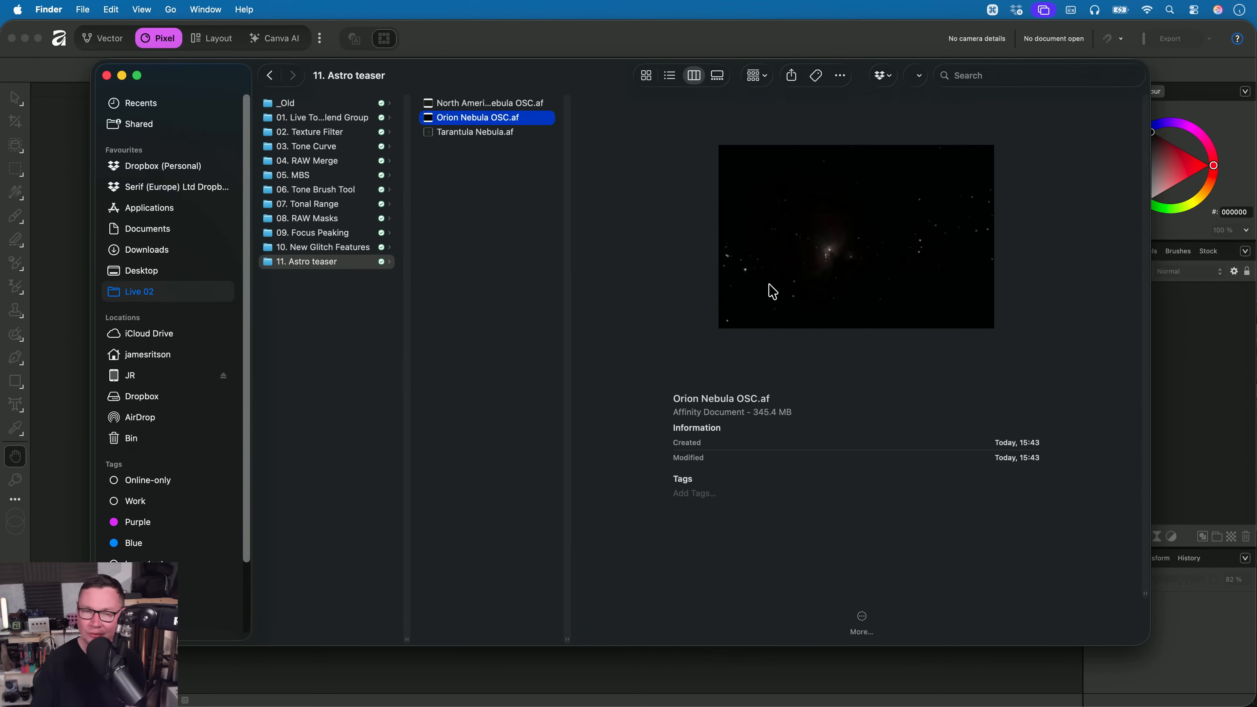
{"action": "left_click", "coordinate": [510, 104]}
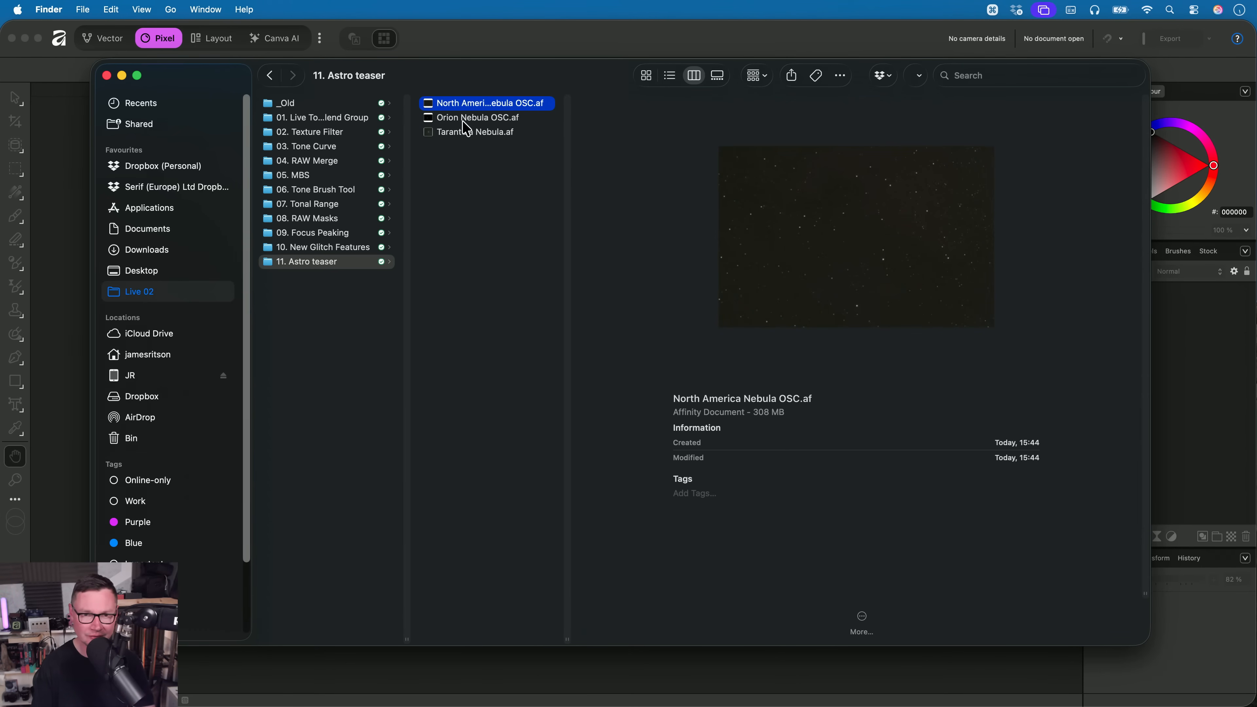
{"action": "key", "text": "super+Tab"}
- Apply the Neutral astrophotography Auto Stretch to the Original OSC Data layer
{"action": "left_click", "coordinate": [270, 9]}
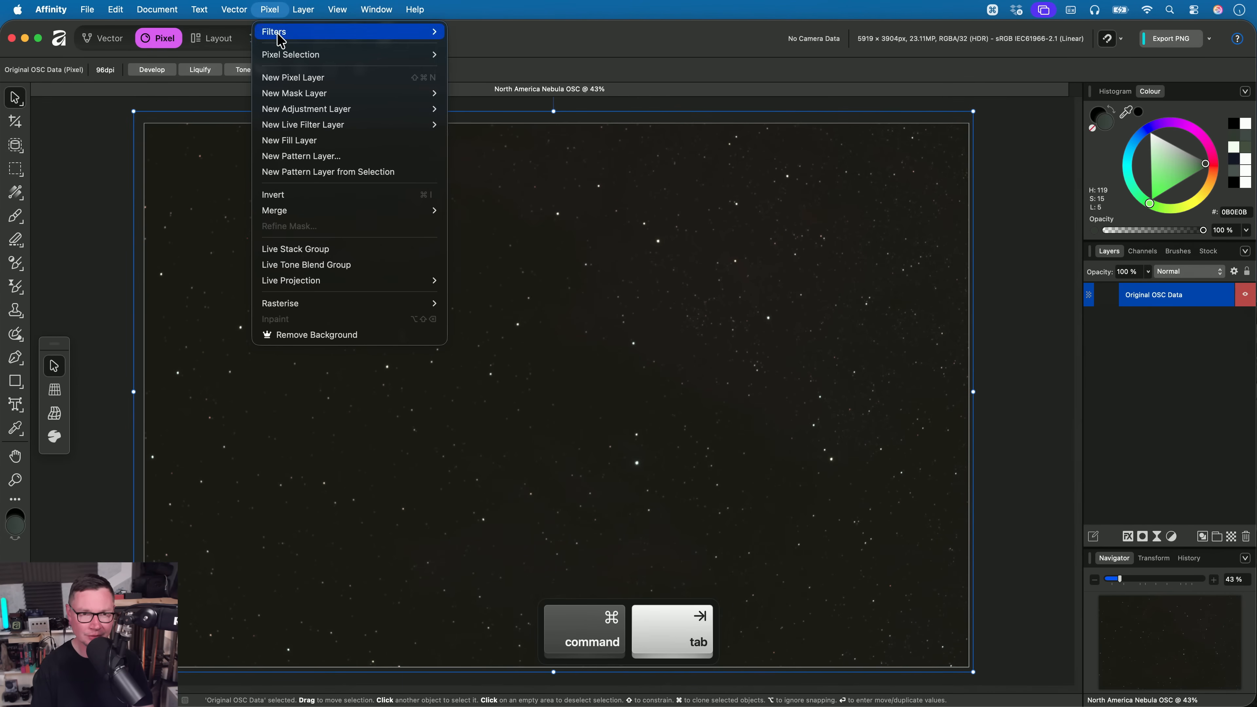
{"action": "mouse_move", "coordinate": [297, 31]}
{"action": "mouse_move", "coordinate": [515, 164]}
{"action": "mouse_move", "coordinate": [645, 196]}
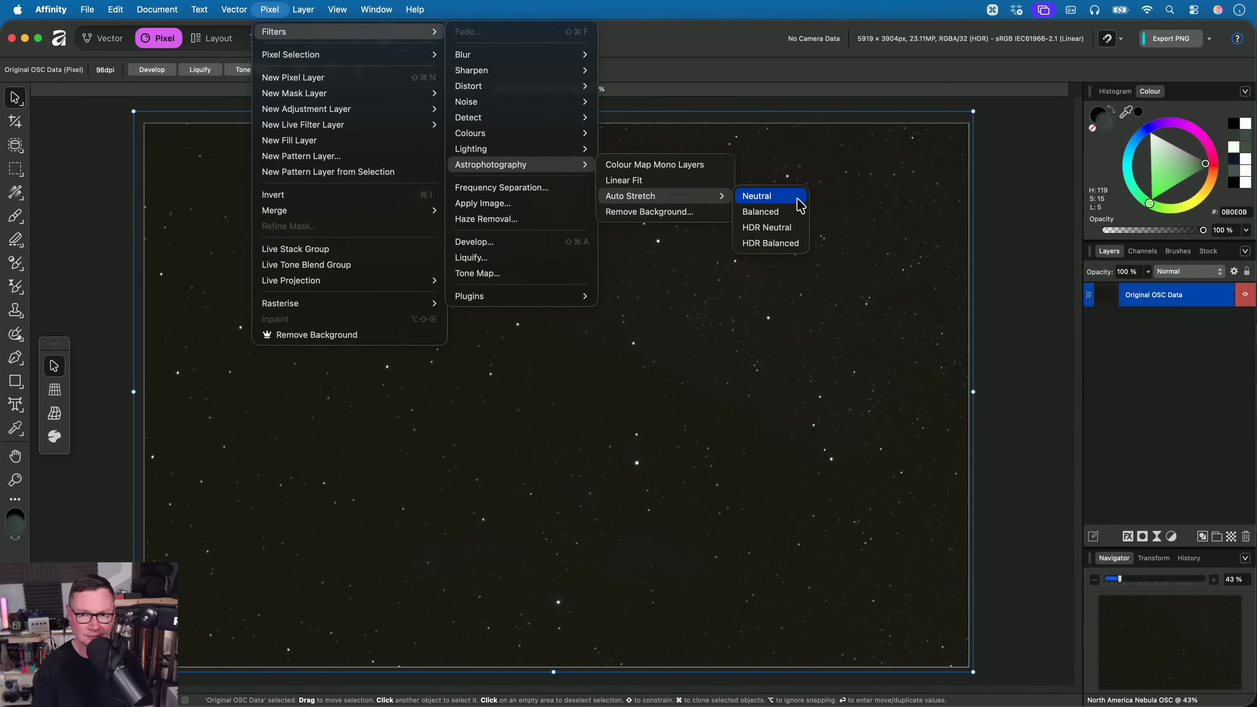
{"action": "left_click", "coordinate": [791, 195]}
- Add a live Minimum blur filter with a 3 px radius to the stretched Original OSC Data layer
{"action": "key", "text": "h"}
{"action": "scroll", "coordinate": [643, 386], "scroll_direction": "up", "scroll_amount": 6}
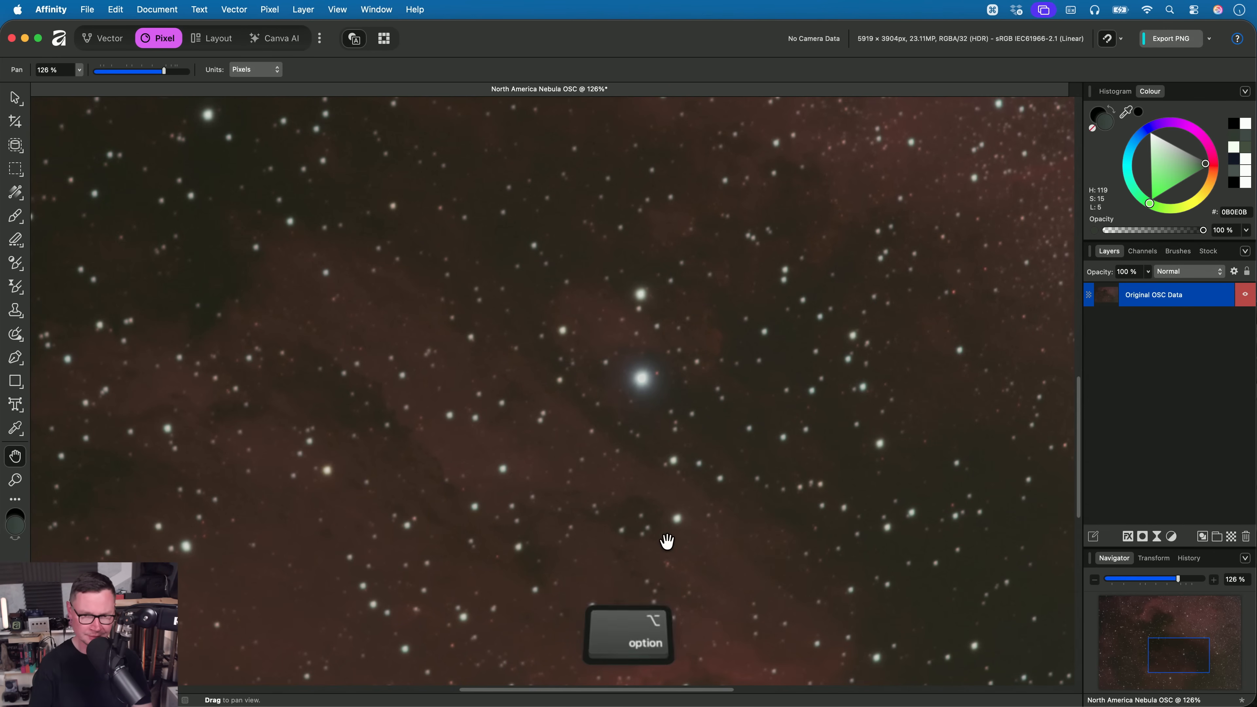
{"action": "scroll", "coordinate": [685, 373], "scroll_direction": "up", "scroll_amount": 10}
{"action": "scroll", "coordinate": [686, 335], "scroll_direction": "down", "scroll_amount": 8}
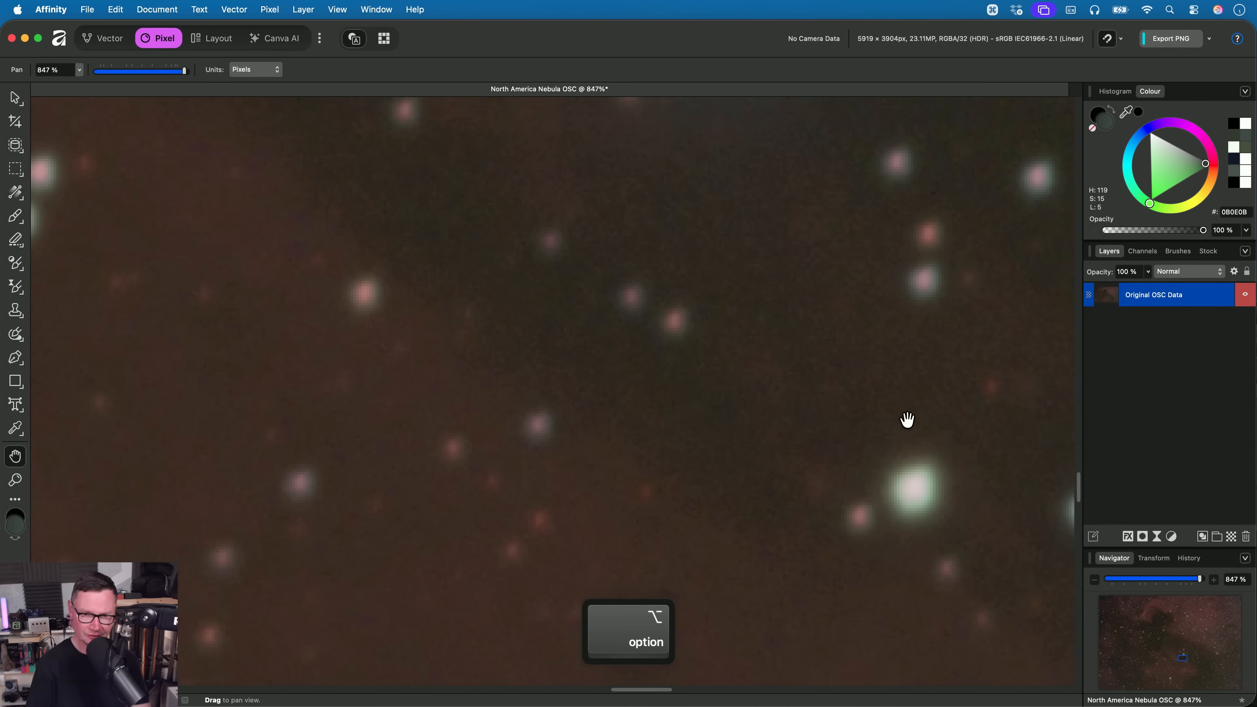
{"action": "left_click", "coordinate": [269, 10]}
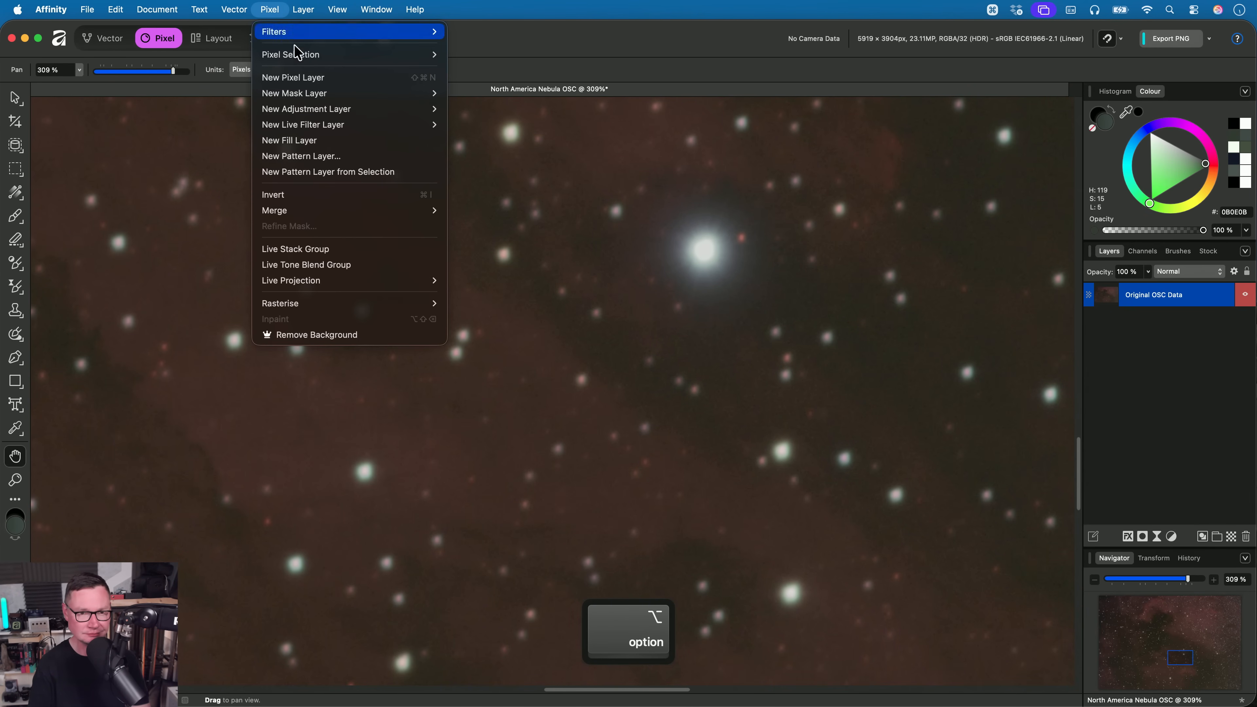
{"action": "mouse_move", "coordinate": [317, 124]}
{"action": "mouse_move", "coordinate": [470, 124]}
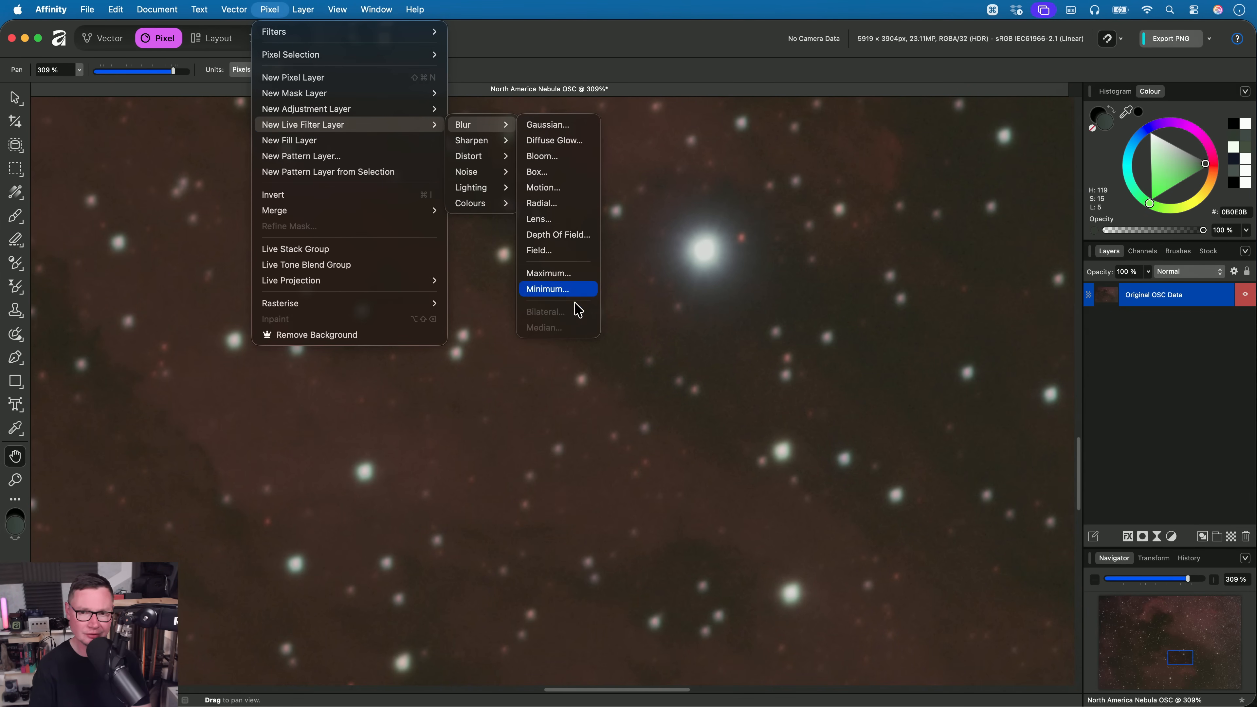
{"action": "left_click", "coordinate": [568, 291]}
{"action": "left_click_drag", "start_coordinate": [876, 623], "coordinate": [904, 625]}
{"action": "scroll", "coordinate": [707, 430], "scroll_direction": "right", "scroll_amount": 4}
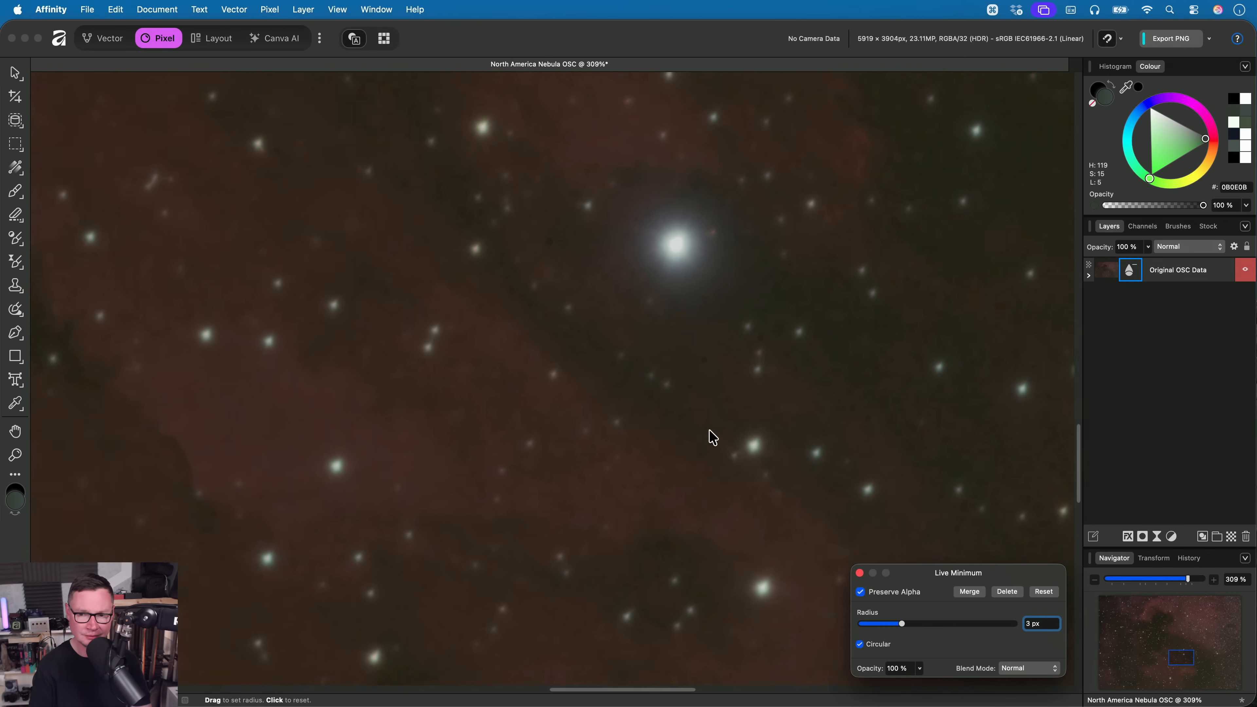
{"action": "scroll", "coordinate": [680, 420], "scroll_direction": "up", "scroll_amount": 3}
{"action": "key", "text": "Escape"}
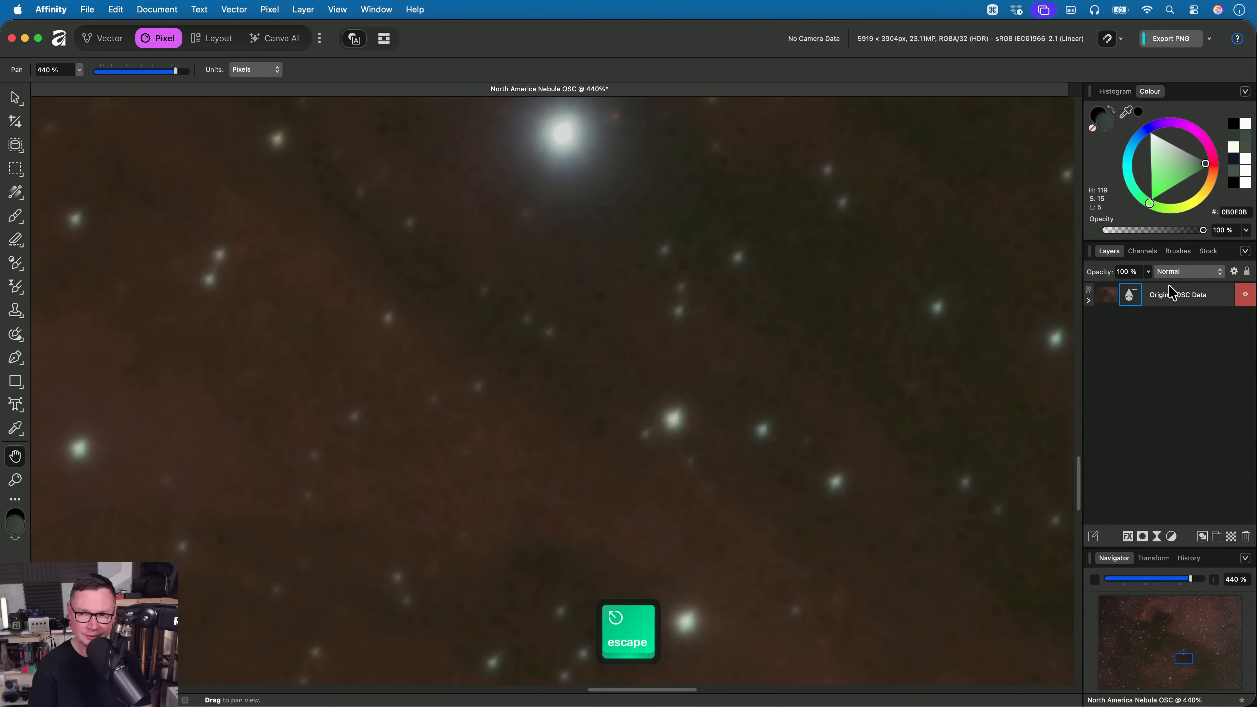
- Shape the Minimum Blur's source layer blend range into a steep curve from 0 % through 91 % output at 20 % input
{"action": "left_click", "coordinate": [1089, 301]}
{"action": "left_click", "coordinate": [1234, 271]}
{"action": "left_click_drag", "start_coordinate": [869, 134], "coordinate": [974, 54]}
{"action": "left_click", "coordinate": [780, 148]}
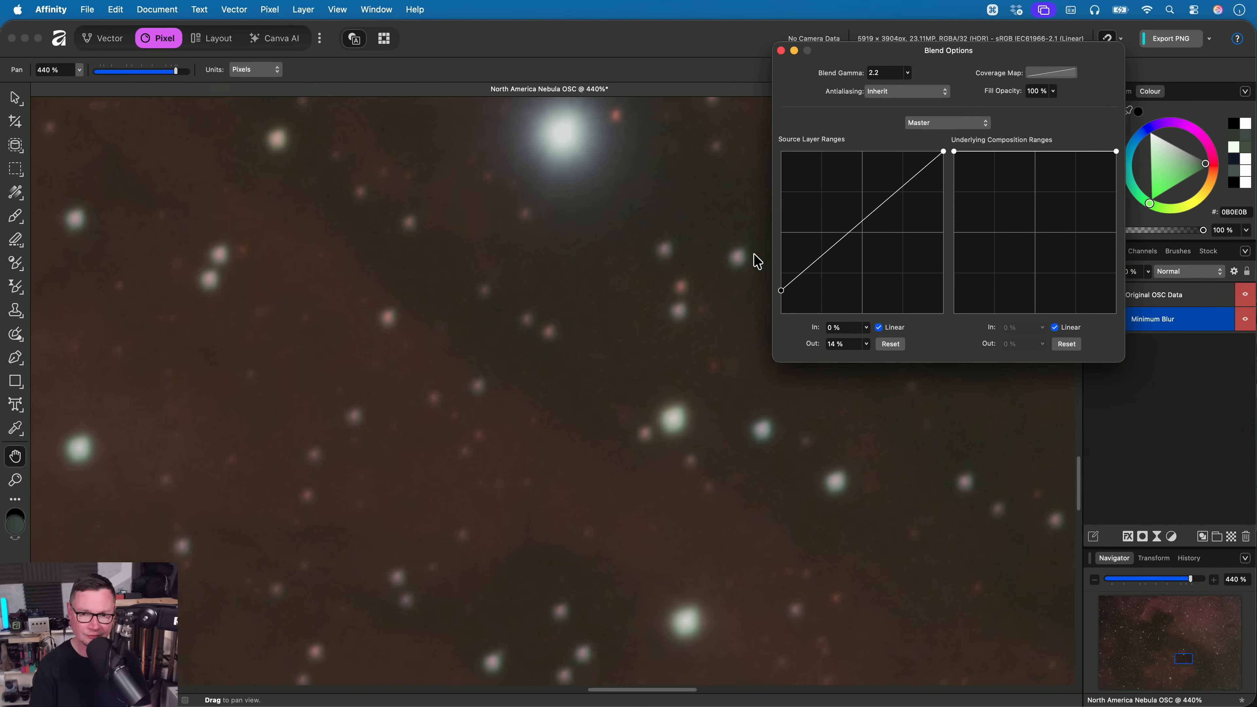
{"action": "left_click_drag", "start_coordinate": [892, 208], "coordinate": [829, 104]}
{"action": "mouse_move", "coordinate": [828, 161]}
{"action": "left_mouse_down"}
{"action": "mouse_move", "coordinate": [847, 219]}
{"action": "mouse_move", "coordinate": [822, 213]}
{"action": "mouse_move", "coordinate": [844, 163]}
{"action": "left_mouse_up"}
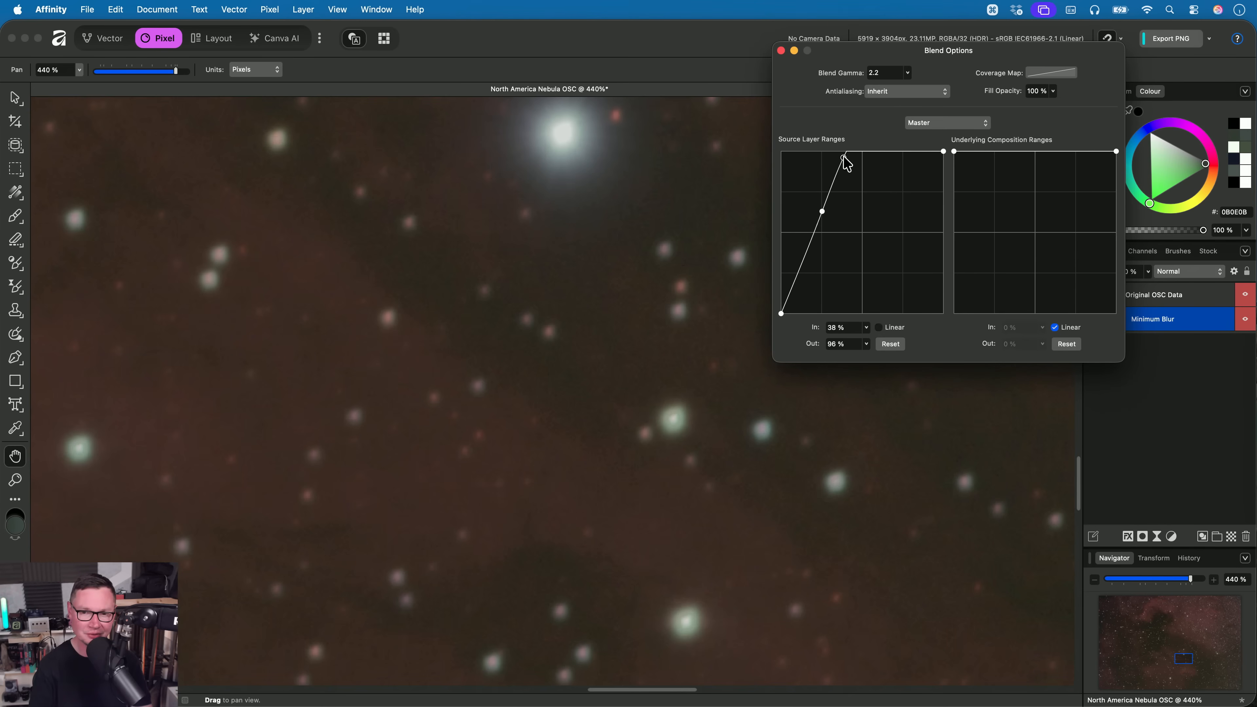
{"action": "left_click_drag", "start_coordinate": [806, 258], "coordinate": [814, 165]}
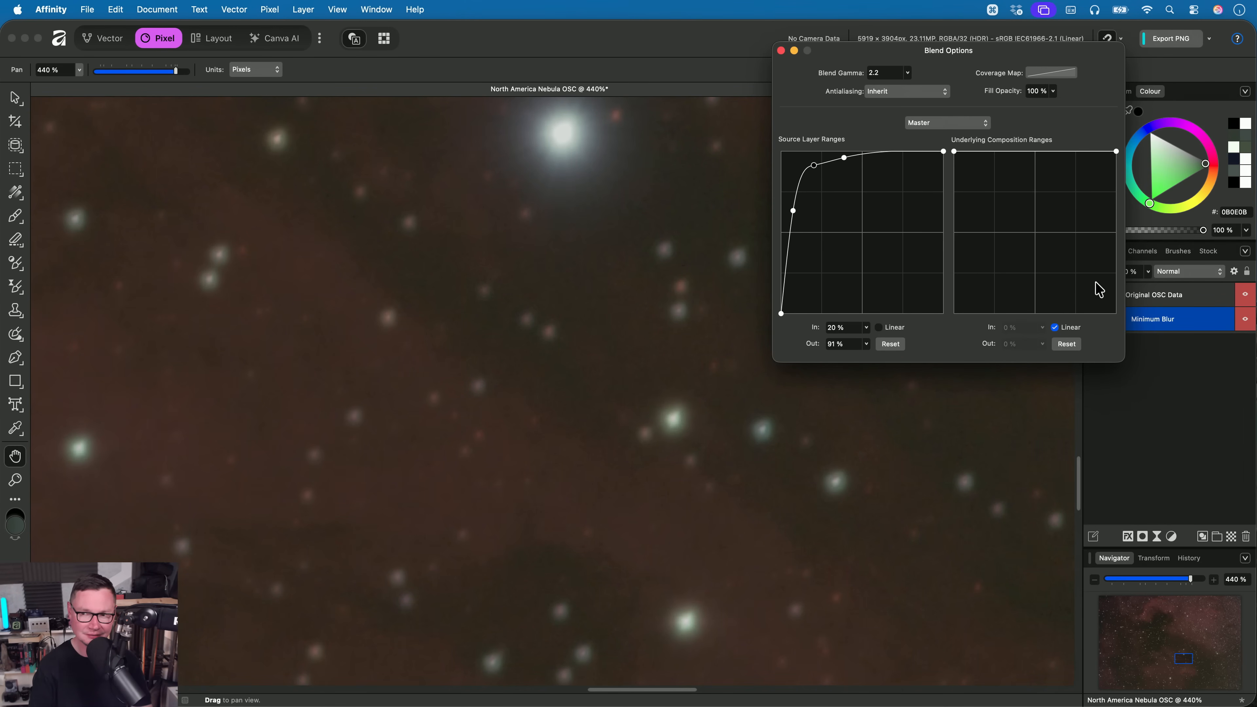
- Examine how the Minimum Blur's blend range affects the bright star and its surroundings
{"action": "left_click", "coordinate": [1245, 319]}
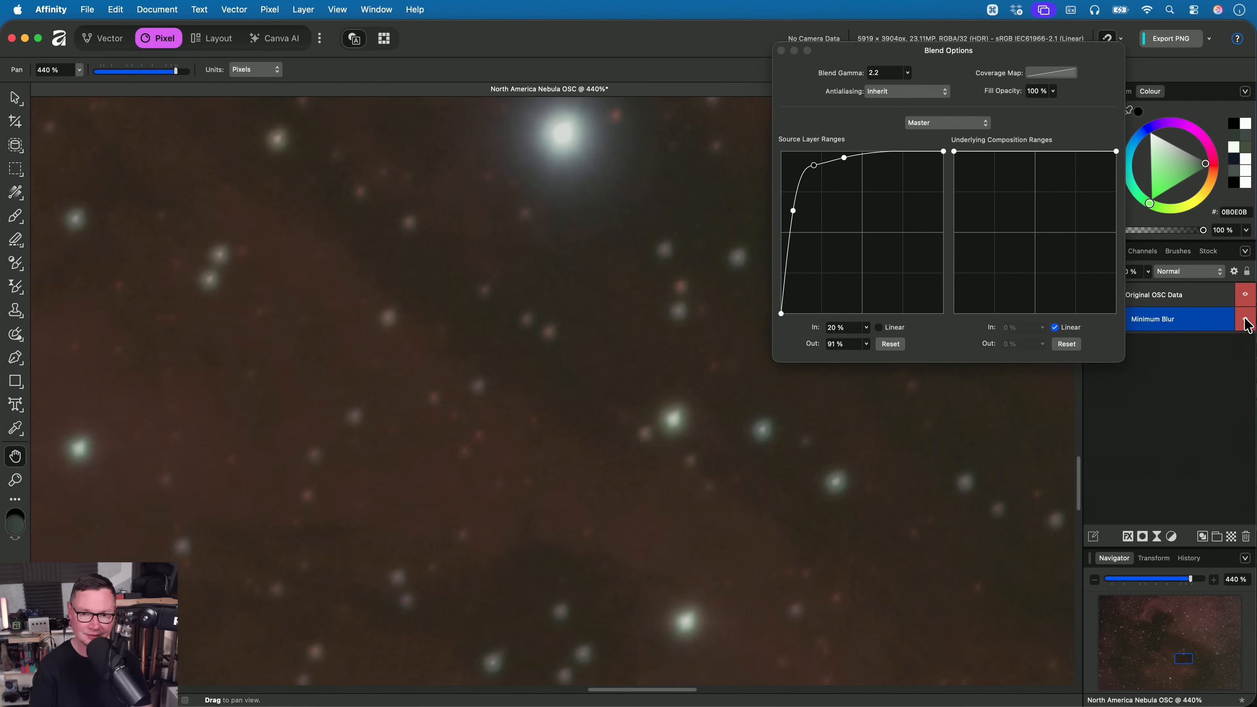
{"action": "scroll", "coordinate": [569, 421], "scroll_direction": "up", "scroll_amount": 10}
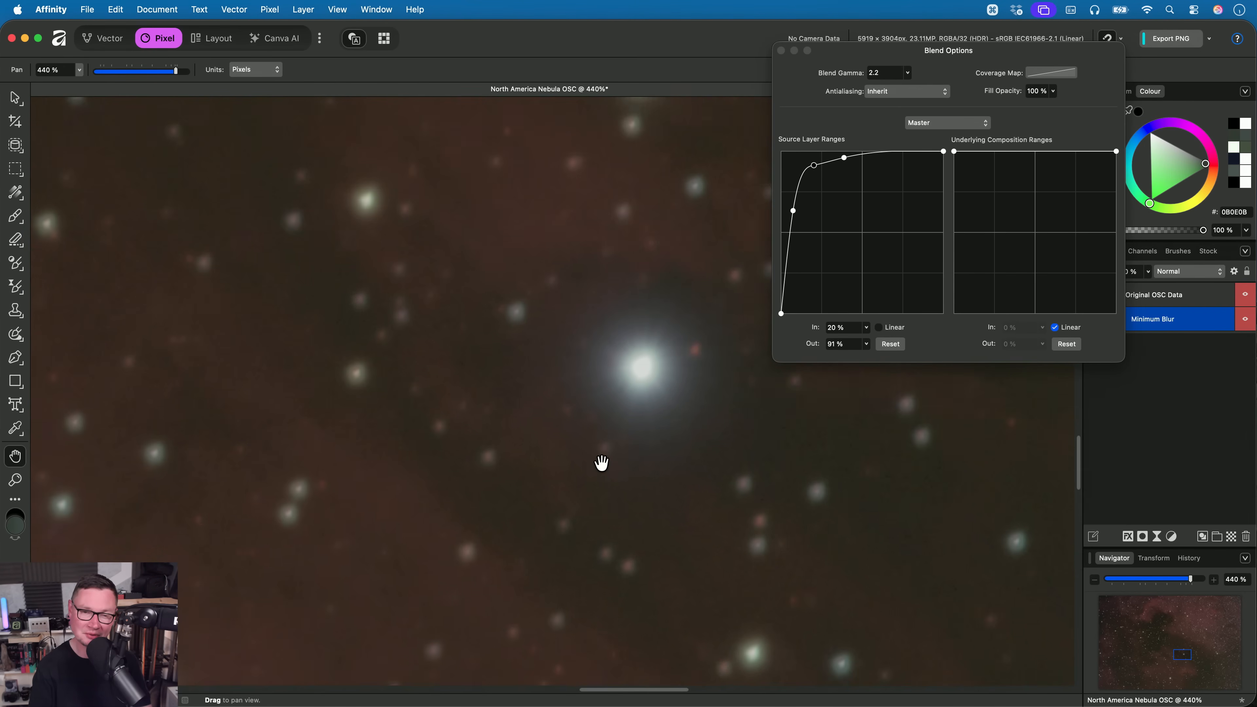
{"action": "key", "text": "alt"}
{"action": "scroll", "coordinate": [557, 382], "scroll_direction": "down", "scroll_amount": 5}
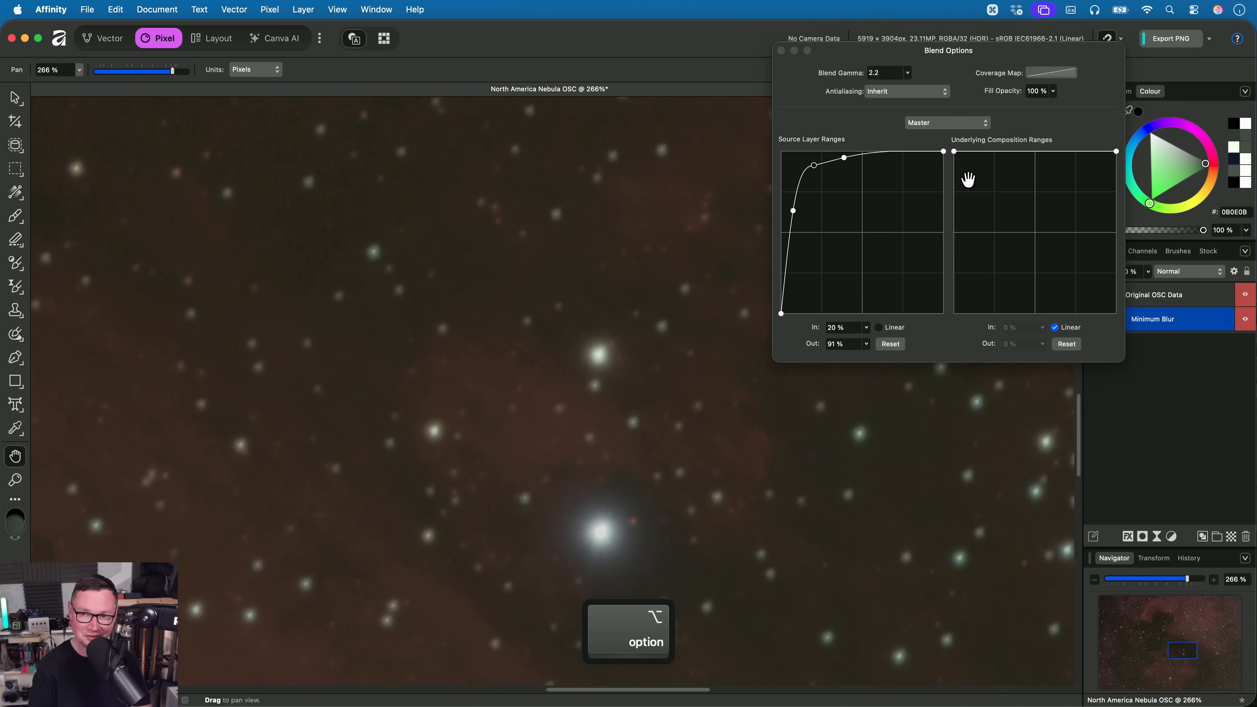
- Try excluding dark tones with the Minimum Blur's underlying composition range, using 100 % output at 3 % input, then reset it and close Blend Options
{"action": "left_click_drag", "start_coordinate": [954, 153], "coordinate": [934, 410]}
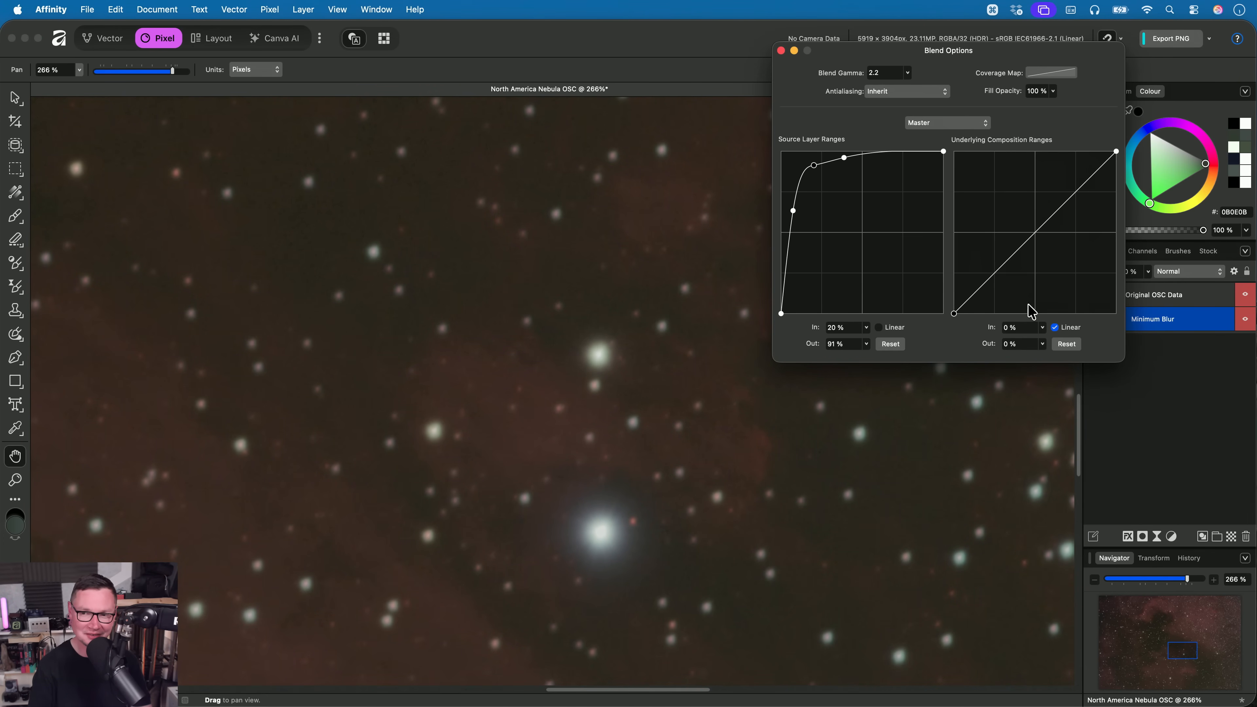
{"action": "left_click", "coordinate": [1066, 343]}
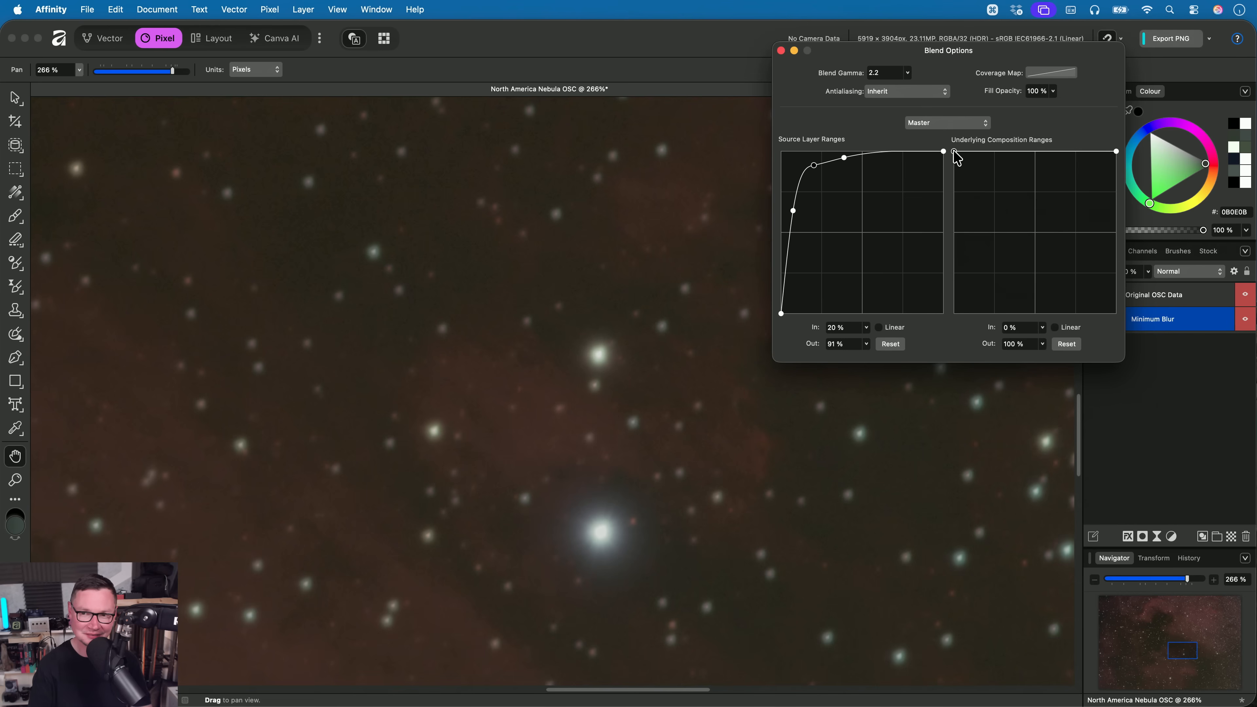
{"action": "left_click_drag", "start_coordinate": [954, 153], "coordinate": [916, 378]}
{"action": "left_click_drag", "start_coordinate": [995, 288], "coordinate": [957, 140]}
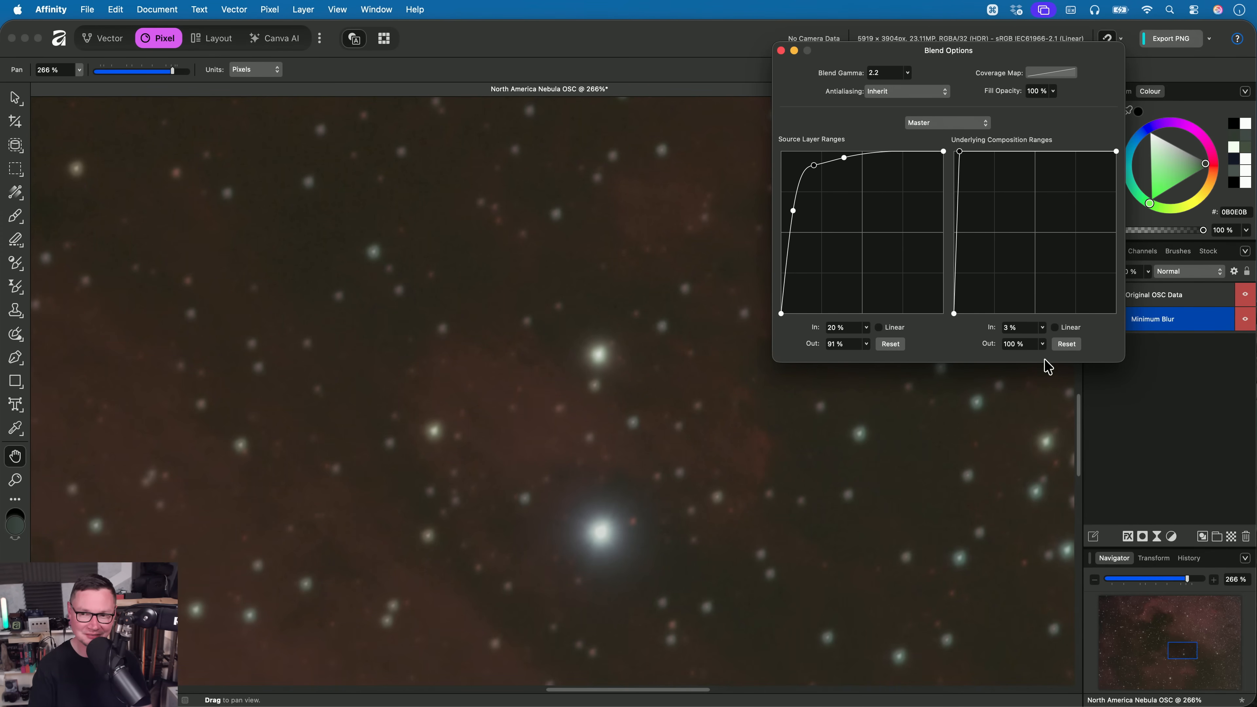
{"action": "left_click", "coordinate": [1066, 344]}
{"action": "left_click", "coordinate": [780, 50]}
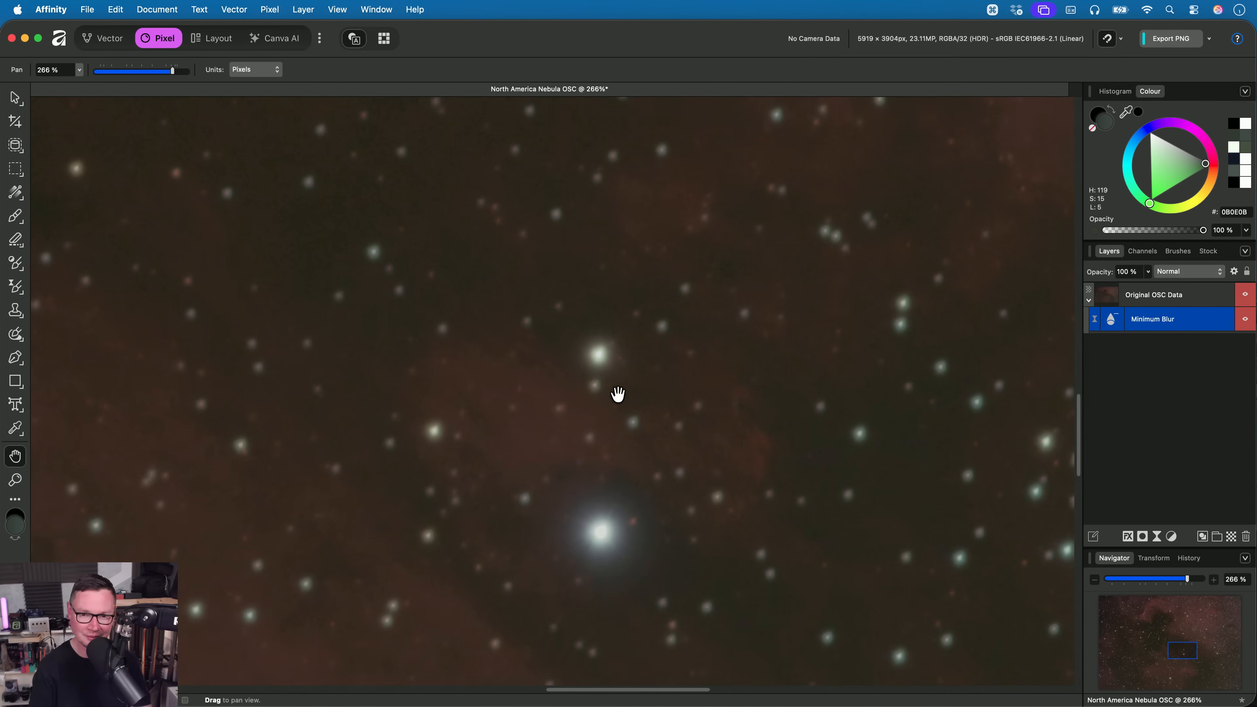
- Compare the stars across the nebula with the Minimum Blur filter shown and hidden, leaving the filter hidden
{"action": "scroll", "coordinate": [617, 393], "scroll_direction": "down", "scroll_amount": 5}
{"action": "scroll", "coordinate": [678, 222], "scroll_direction": "up", "scroll_amount": 6}
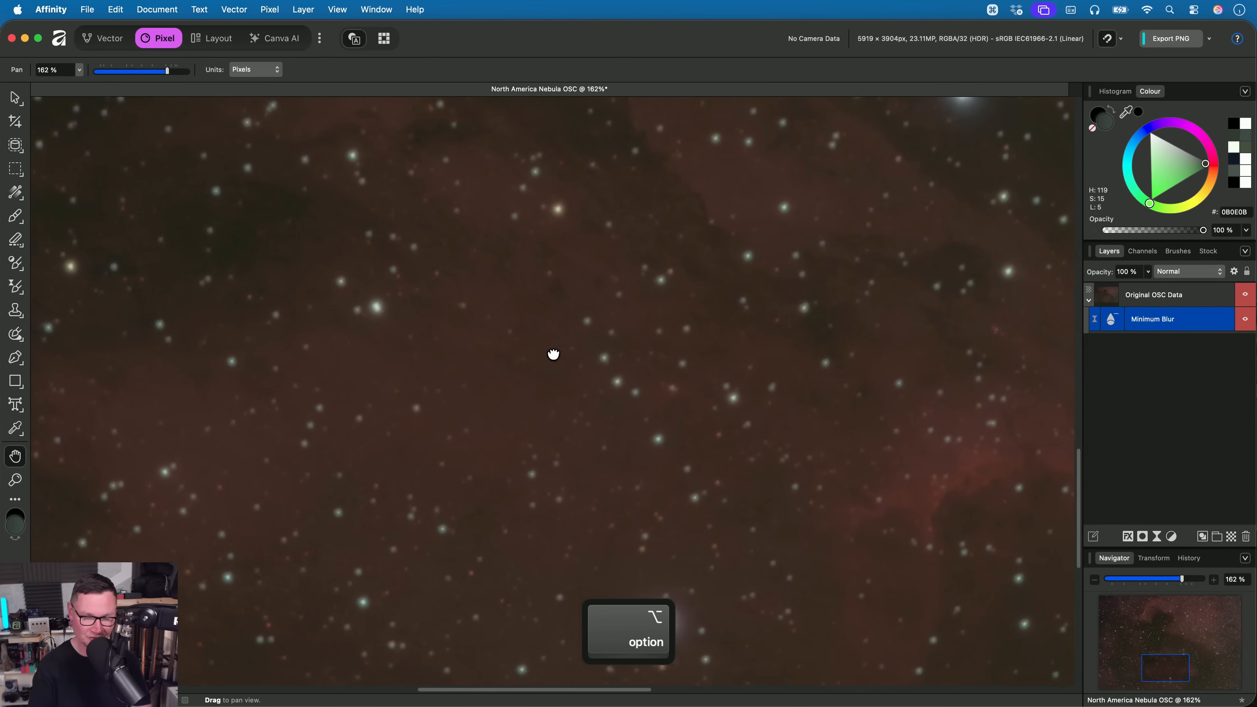
{"action": "left_click", "coordinate": [1245, 322]}
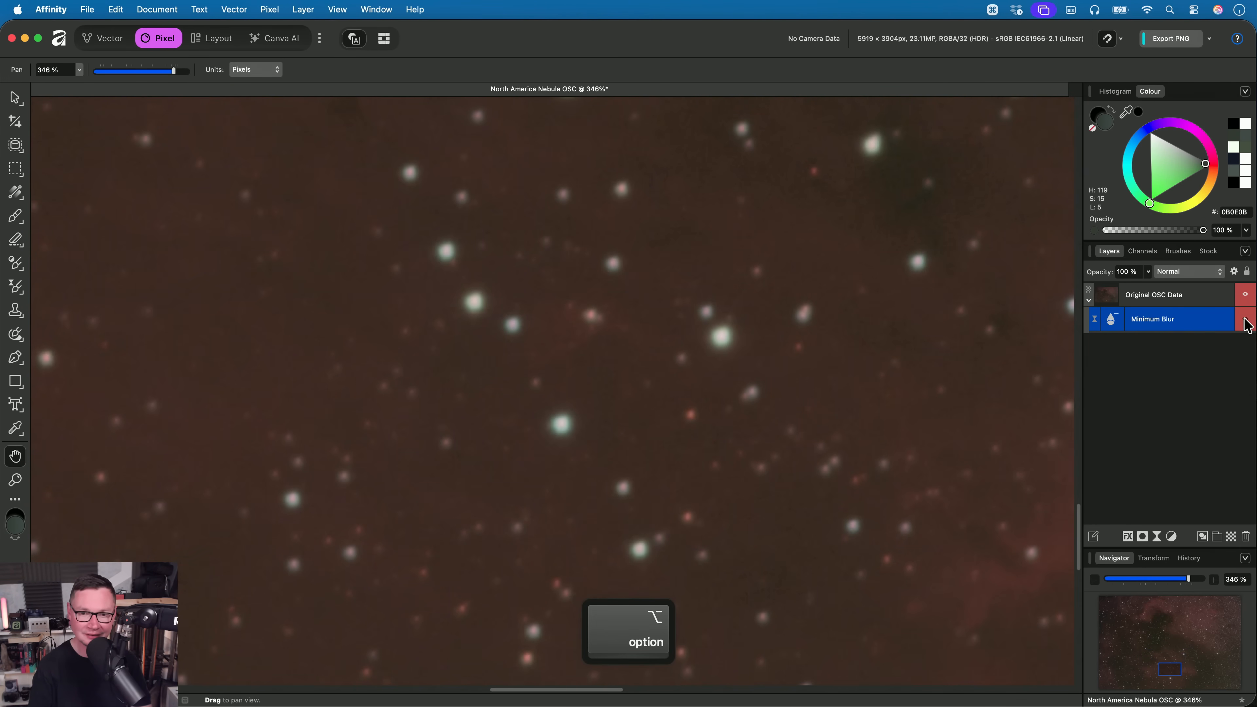
{"action": "left_click", "coordinate": [1246, 321]}
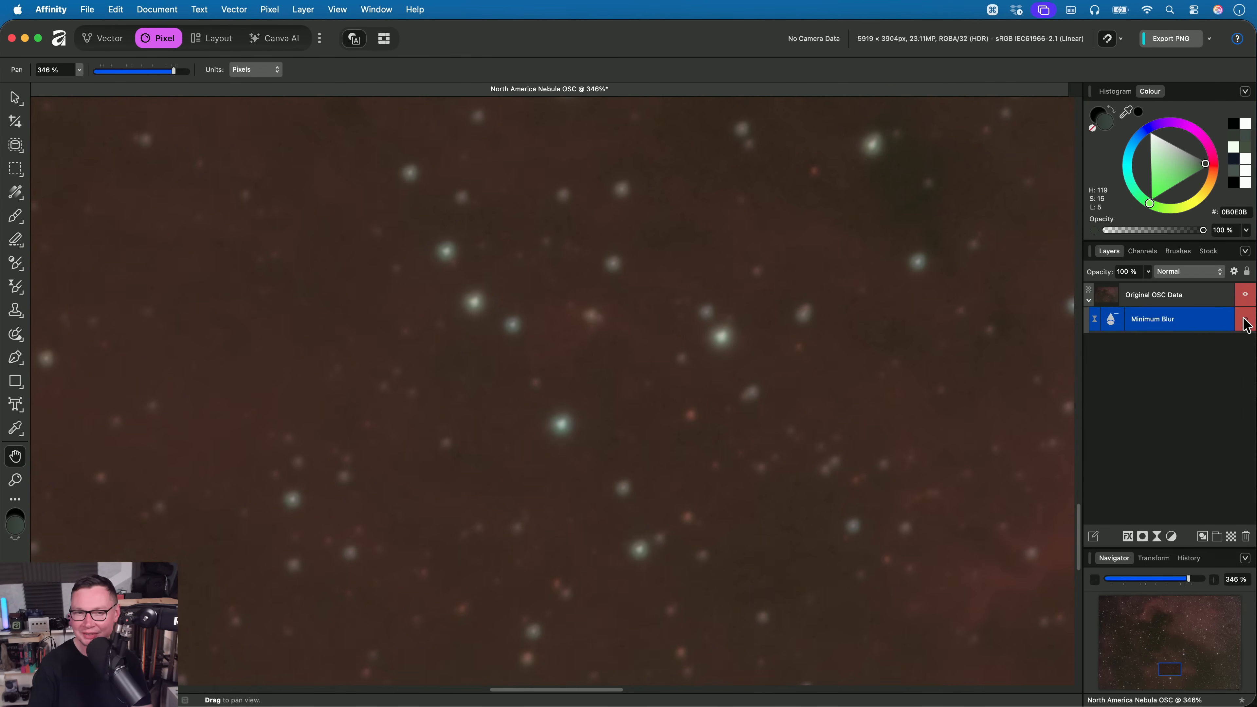
{"action": "key", "text": "super+1"}
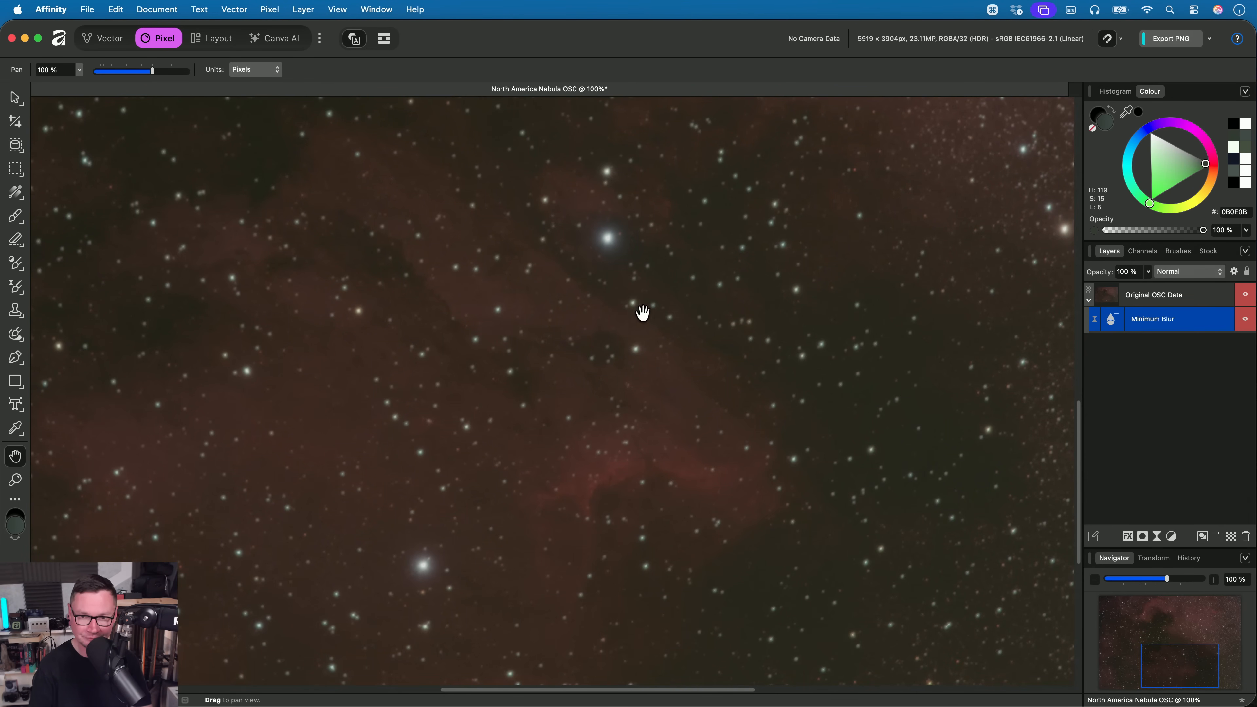
{"action": "scroll", "coordinate": [549, 376], "scroll_direction": "up", "scroll_amount": 5}
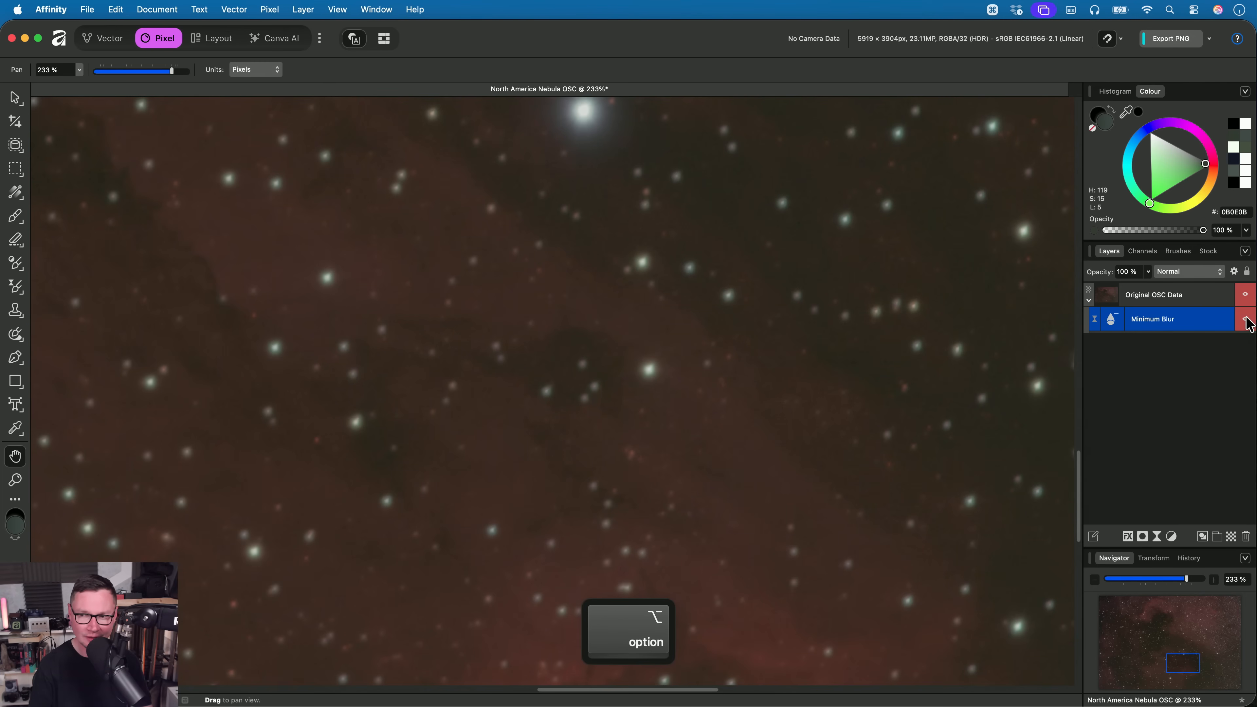
- Set up flood selection on the Original OSC Data layer with 2 % tolerance and Contiguous off
{"action": "left_click", "coordinate": [1206, 295]}
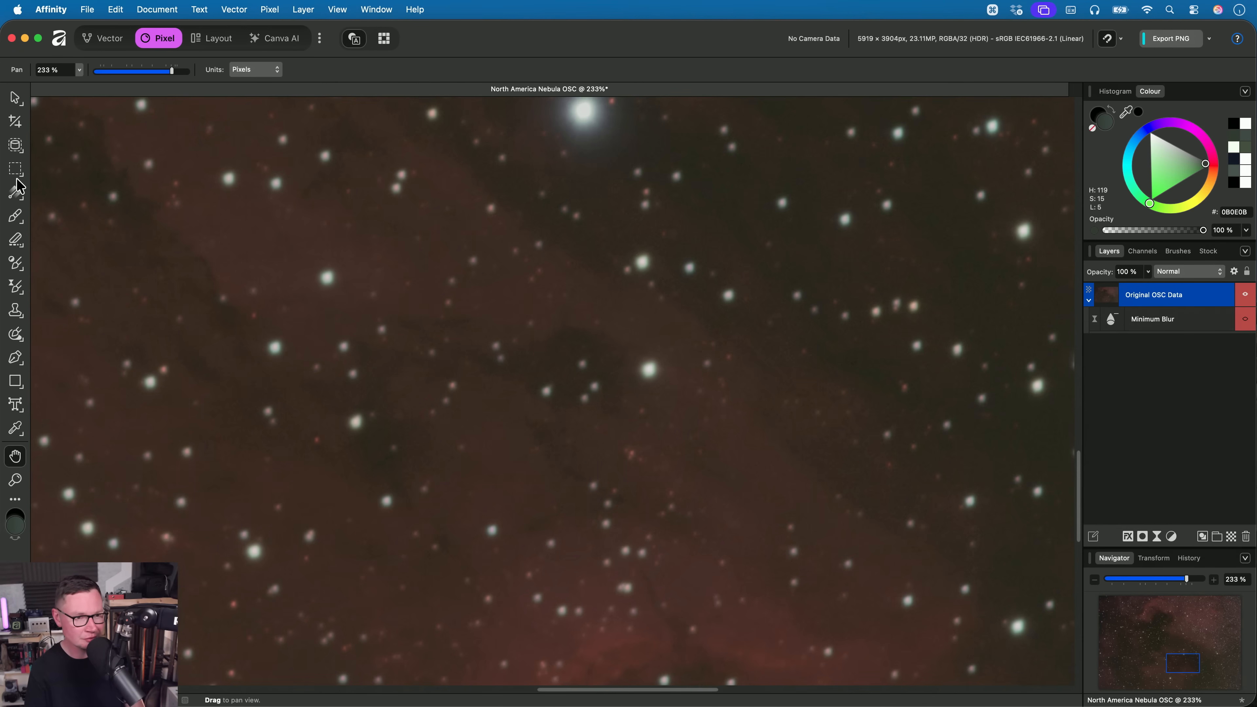
{"action": "left_click", "coordinate": [15, 145]}
{"action": "left_click", "coordinate": [97, 180]}
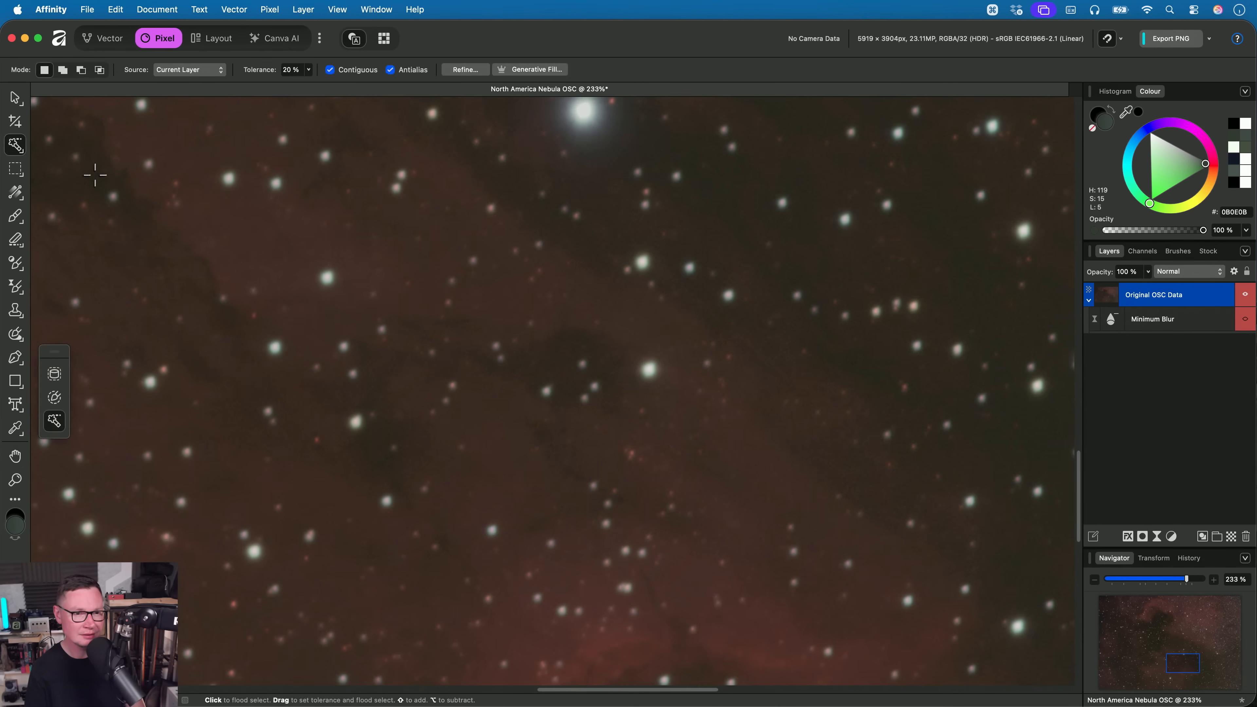
{"action": "left_click_drag", "start_coordinate": [299, 70], "coordinate": [254, 64]}
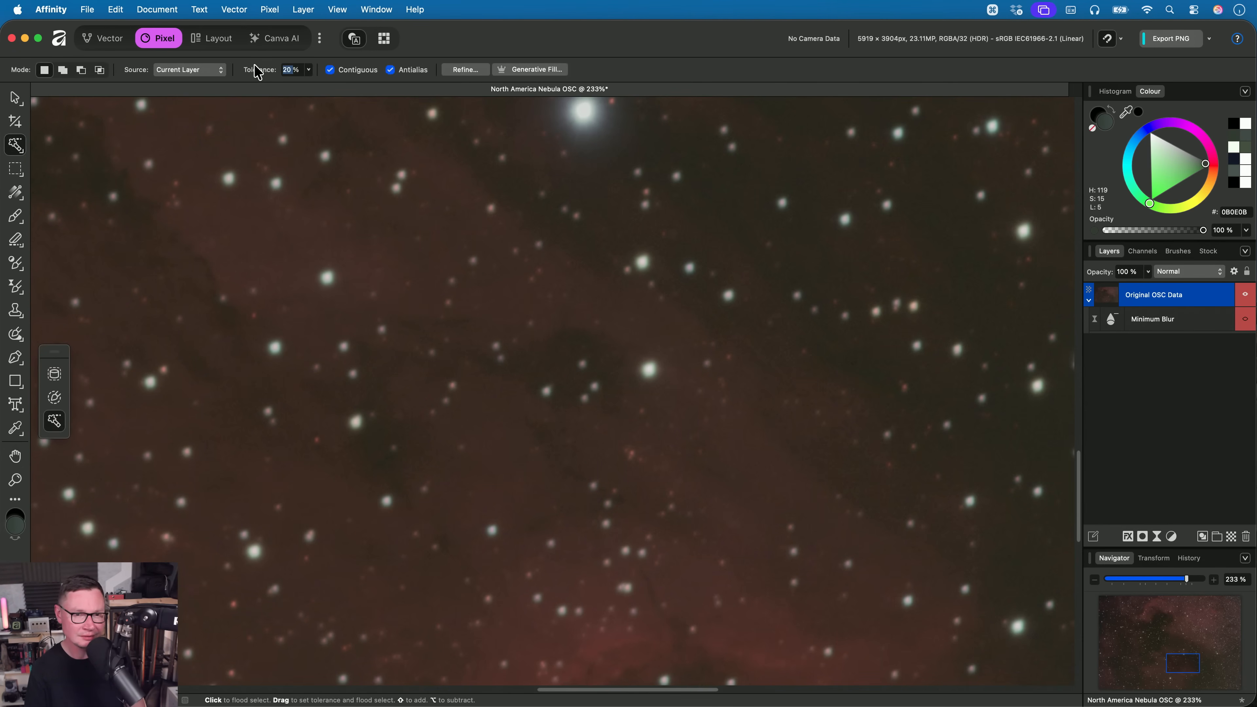
{"action": "type", "text": "2"}
{"action": "key", "text": "Return"}
{"action": "left_click", "coordinate": [353, 71]}
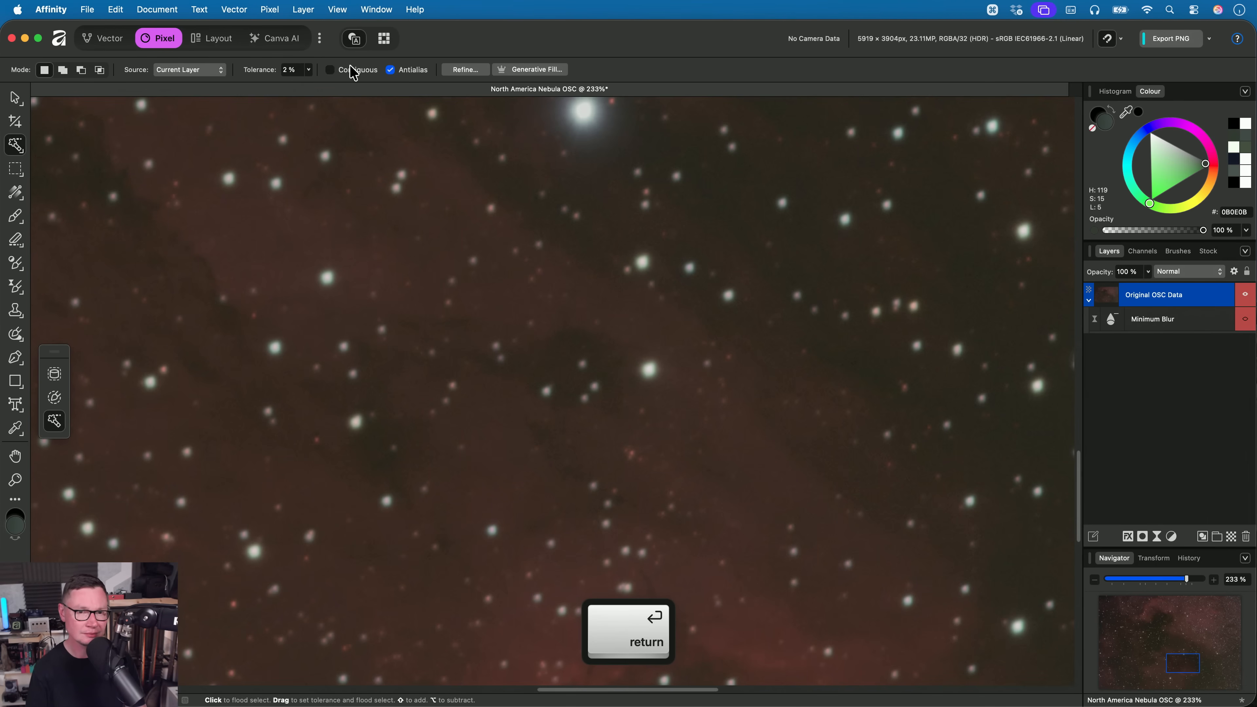
- Flood select the bright stars throughout the Original OSC Data layer, adjusting the tolerance to 49 %
{"action": "scroll", "coordinate": [583, 301], "scroll_direction": "up", "scroll_amount": 5}
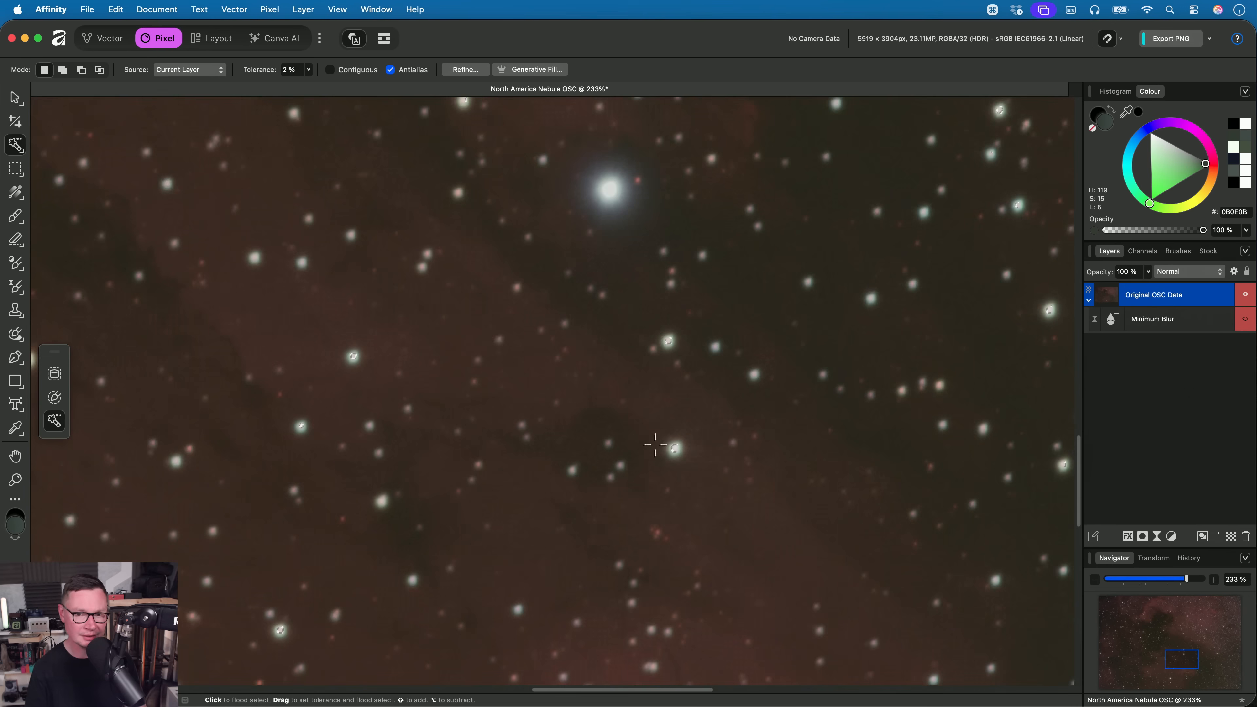
{"action": "scroll", "coordinate": [603, 289], "scroll_direction": "up", "scroll_amount": 3}
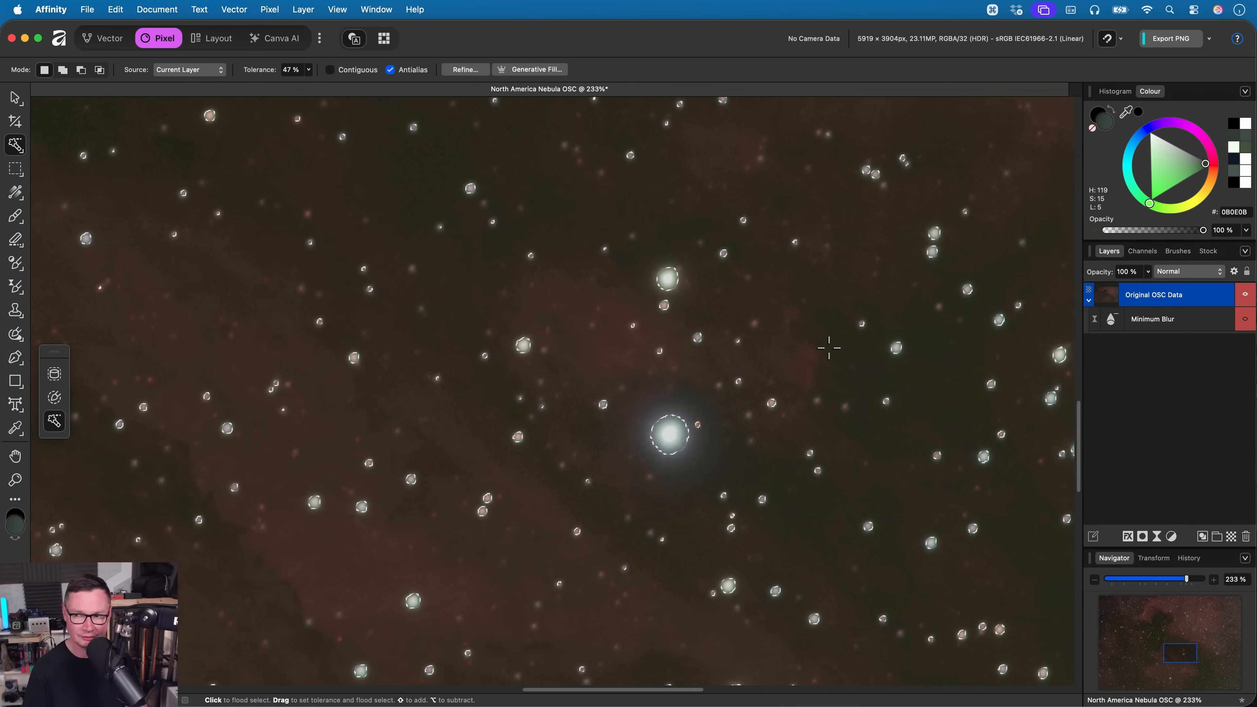
{"action": "left_click_drag", "start_coordinate": [828, 348], "coordinate": [821, 347]}
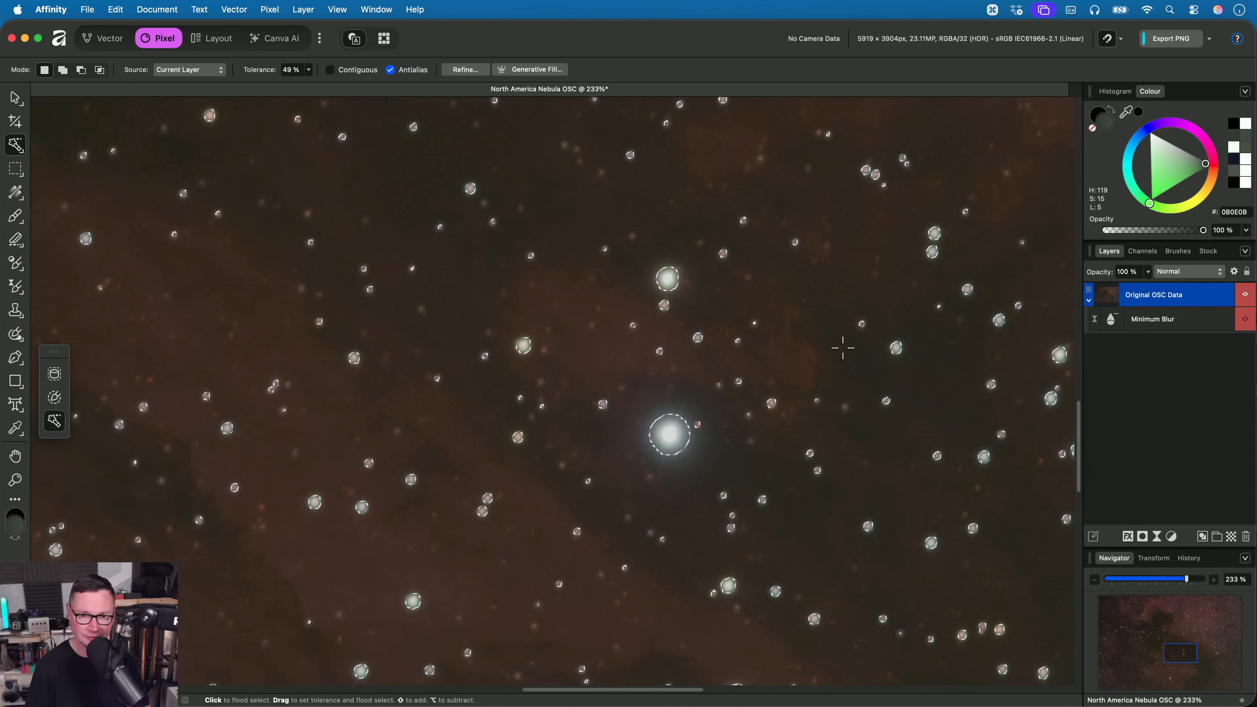
- Examine at close range which stars across the nebula are covered by the flood selection
{"action": "key", "text": "h"}
{"action": "left_click_drag", "start_coordinate": [790, 294], "coordinate": [233, 502]}
{"action": "left_click_drag", "start_coordinate": [970, 205], "coordinate": [1048, 430]}
{"action": "scroll", "coordinate": [655, 378], "scroll_direction": "up", "scroll_amount": 5}
{"action": "scroll", "coordinate": [617, 368], "scroll_direction": "up", "scroll_amount": 3}
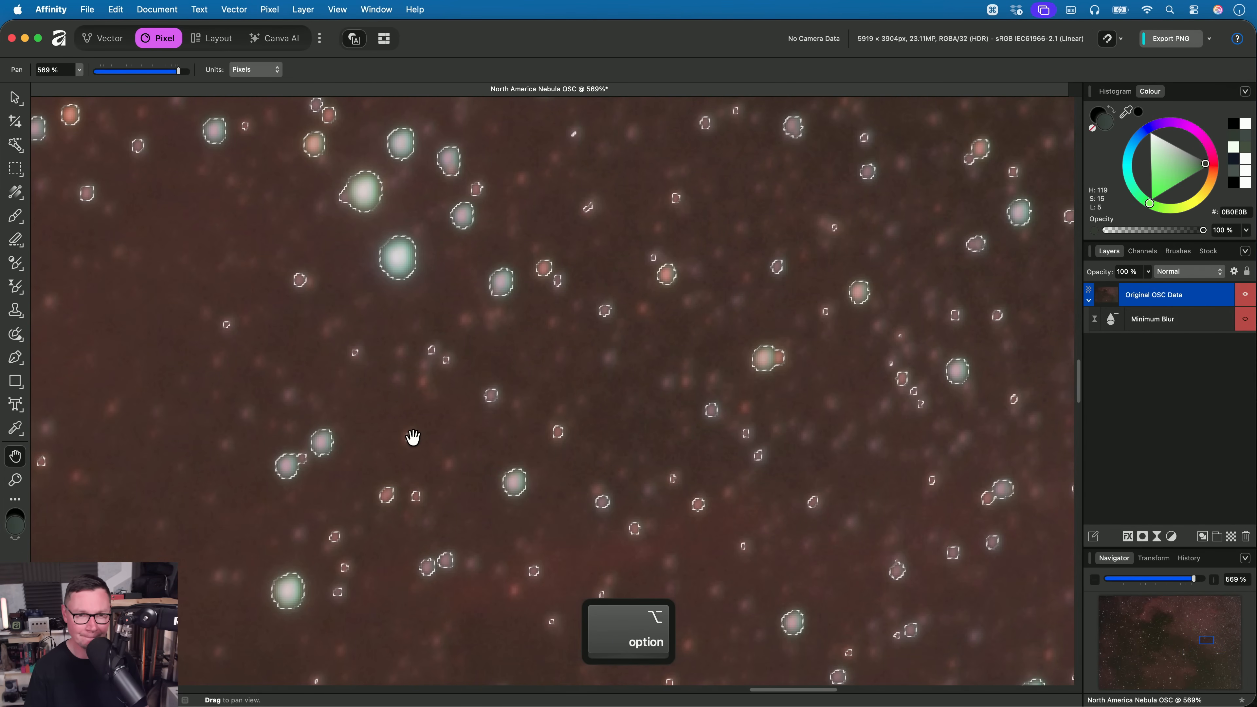
{"action": "scroll", "coordinate": [408, 436], "scroll_direction": "down", "scroll_amount": 4}
{"action": "left_click_drag", "start_coordinate": [403, 436], "coordinate": [852, 359]}
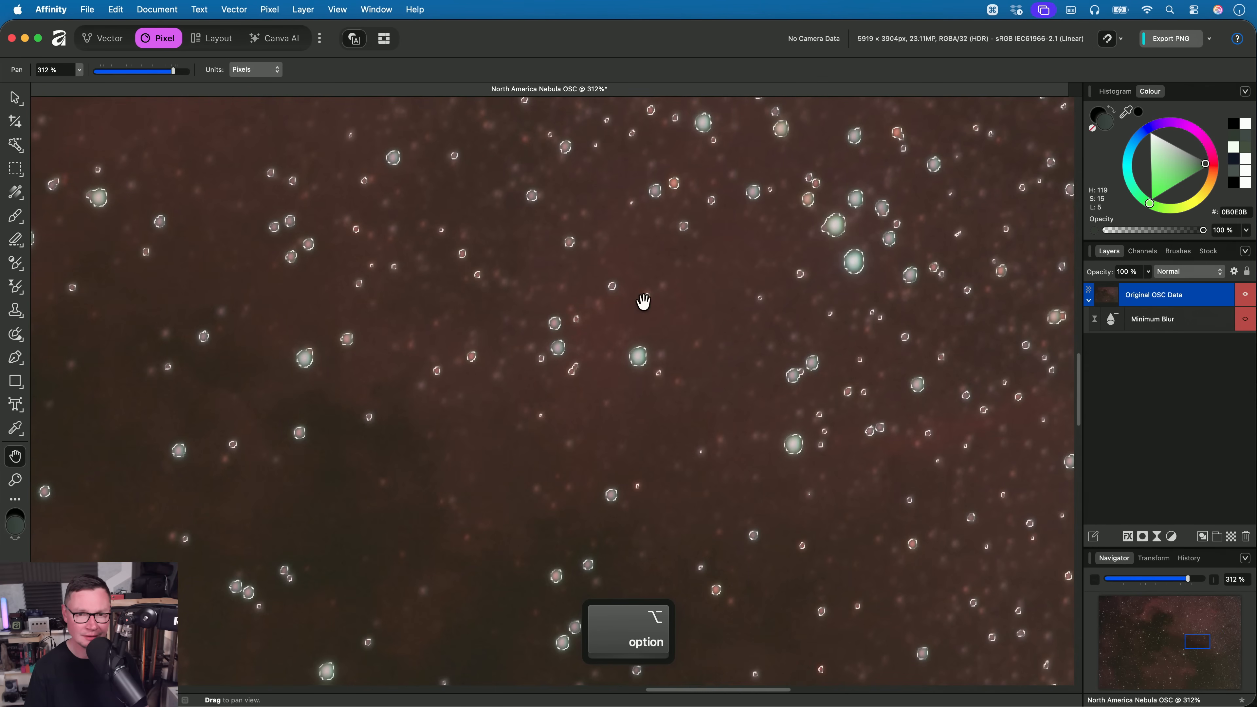
- Try a live Minimum filter masked to the star selection, deselecting and using a circular 3 px radius
{"action": "left_click", "coordinate": [270, 9]}
{"action": "mouse_move", "coordinate": [349, 124]}
{"action": "mouse_move", "coordinate": [487, 125]}
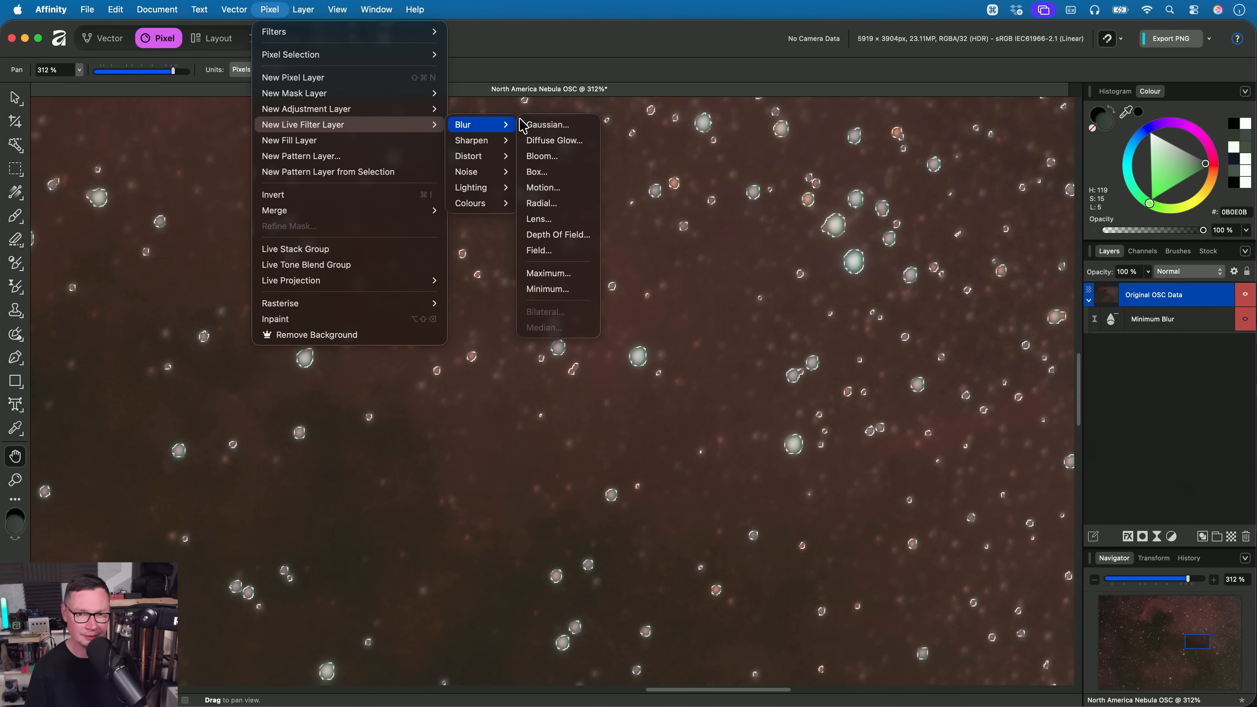
{"action": "left_click", "coordinate": [575, 288]}
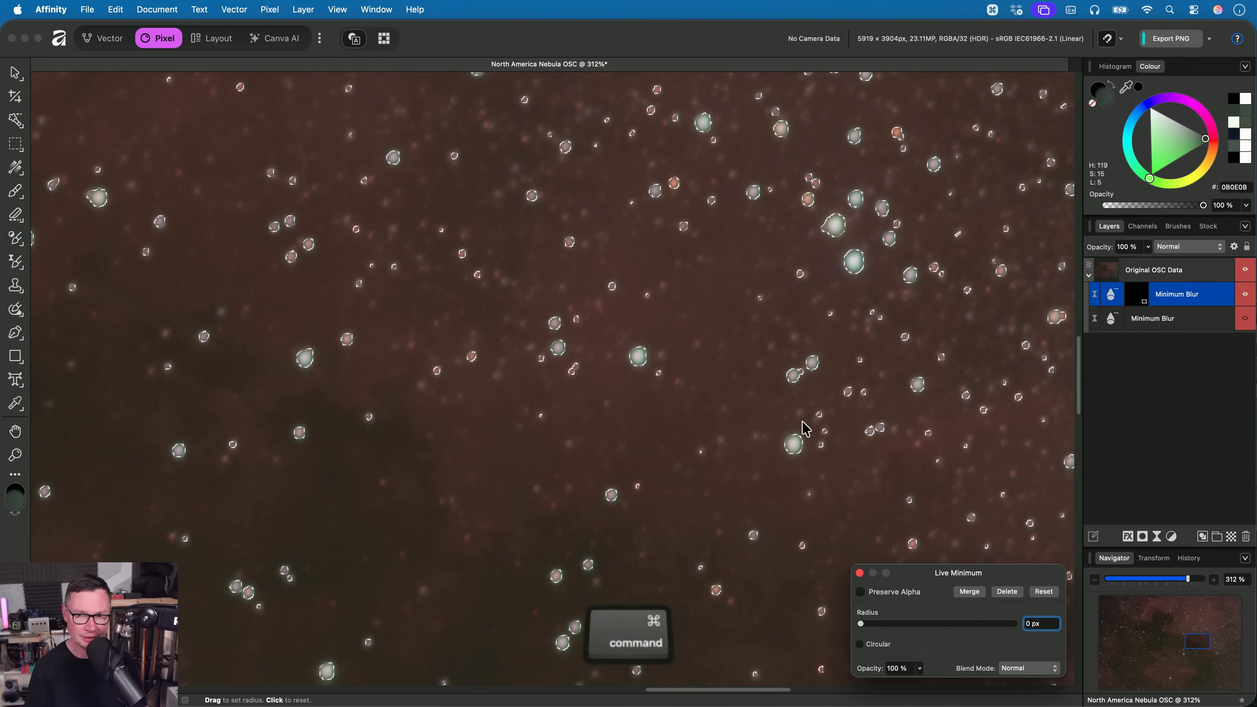
{"action": "key", "text": "super+d"}
{"action": "left_click_drag", "start_coordinate": [869, 631], "coordinate": [906, 627]}
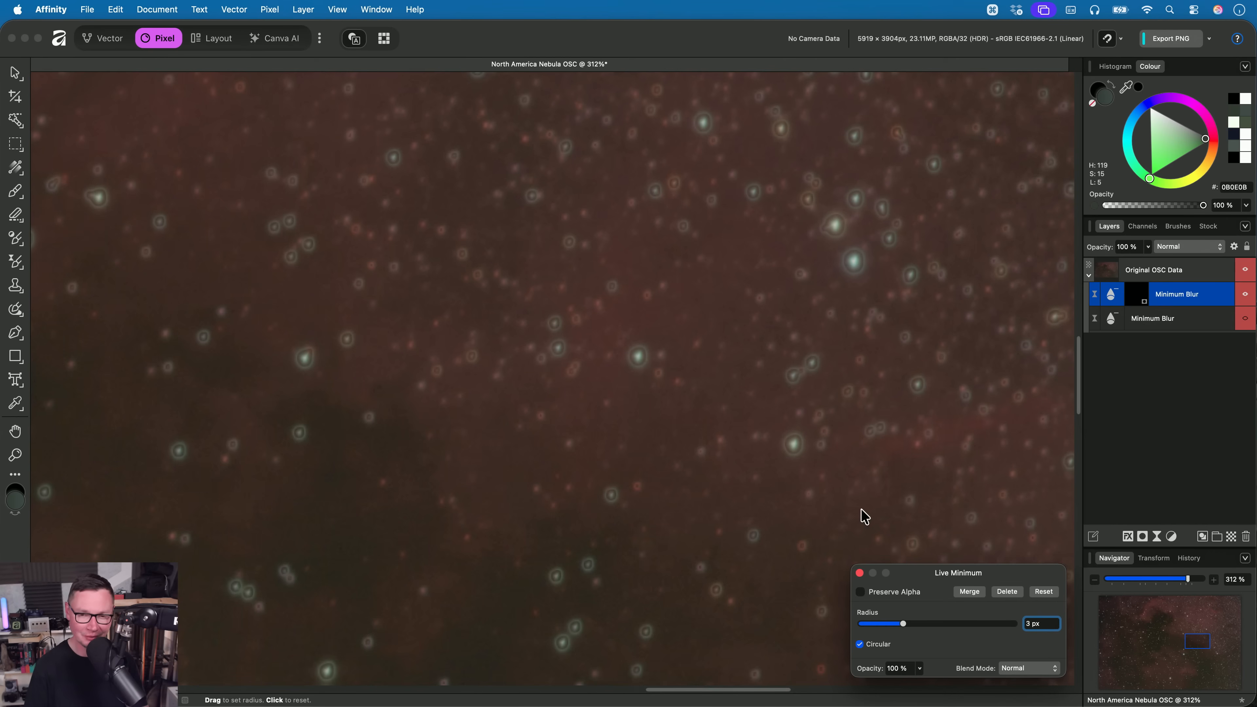
- Close the filter settings and undo the masked Minimum filter to restore the star selection on the Original OSC Data layer
{"action": "left_click", "coordinate": [859, 574]}
{"action": "key", "text": "super+z"}
{"action": "key", "text": "super+z"}
{"action": "key", "text": "super+z"}
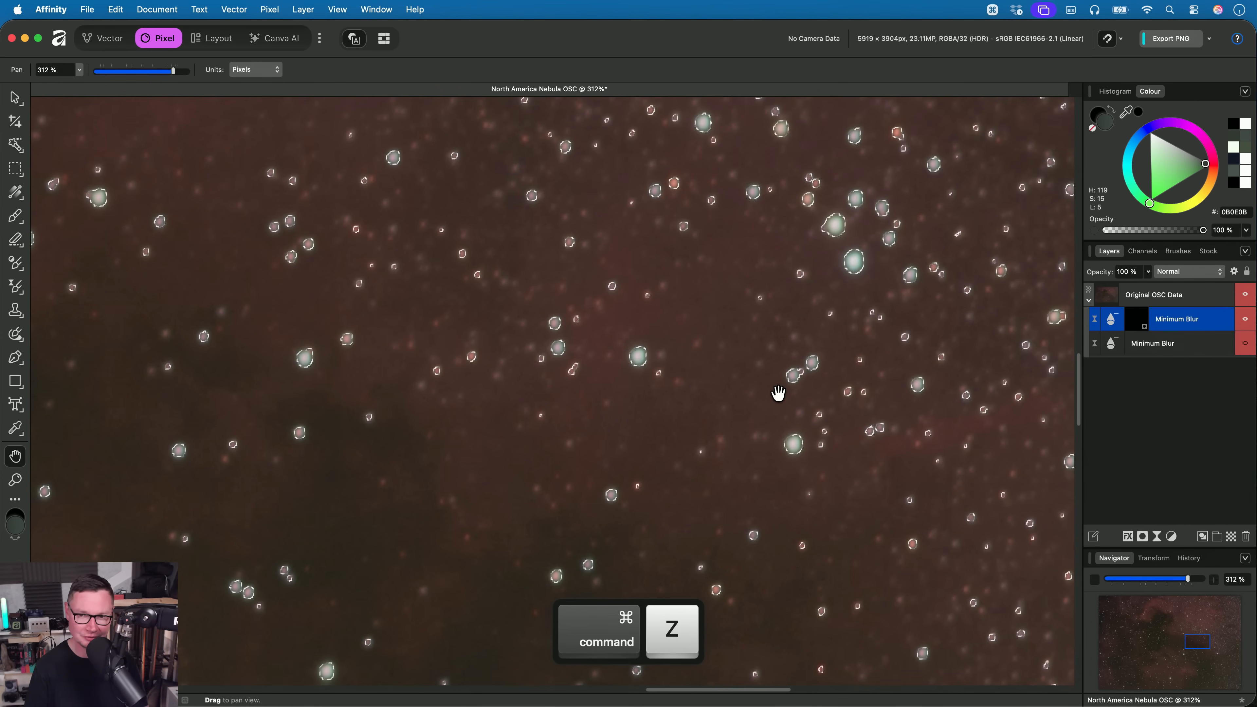
{"action": "key", "text": "super+shift+z"}
{"action": "key", "text": "super+z"}
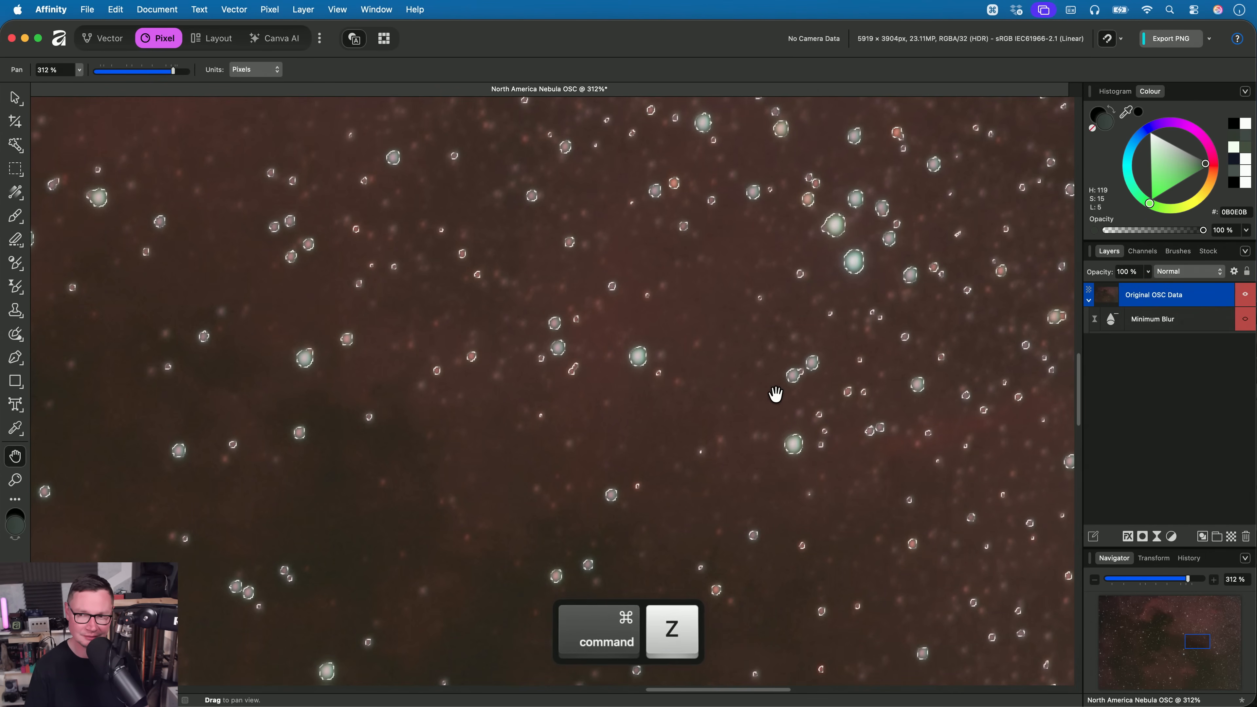
- Grow the star selection by 5 px with Circular on
{"action": "left_click", "coordinate": [270, 10]}
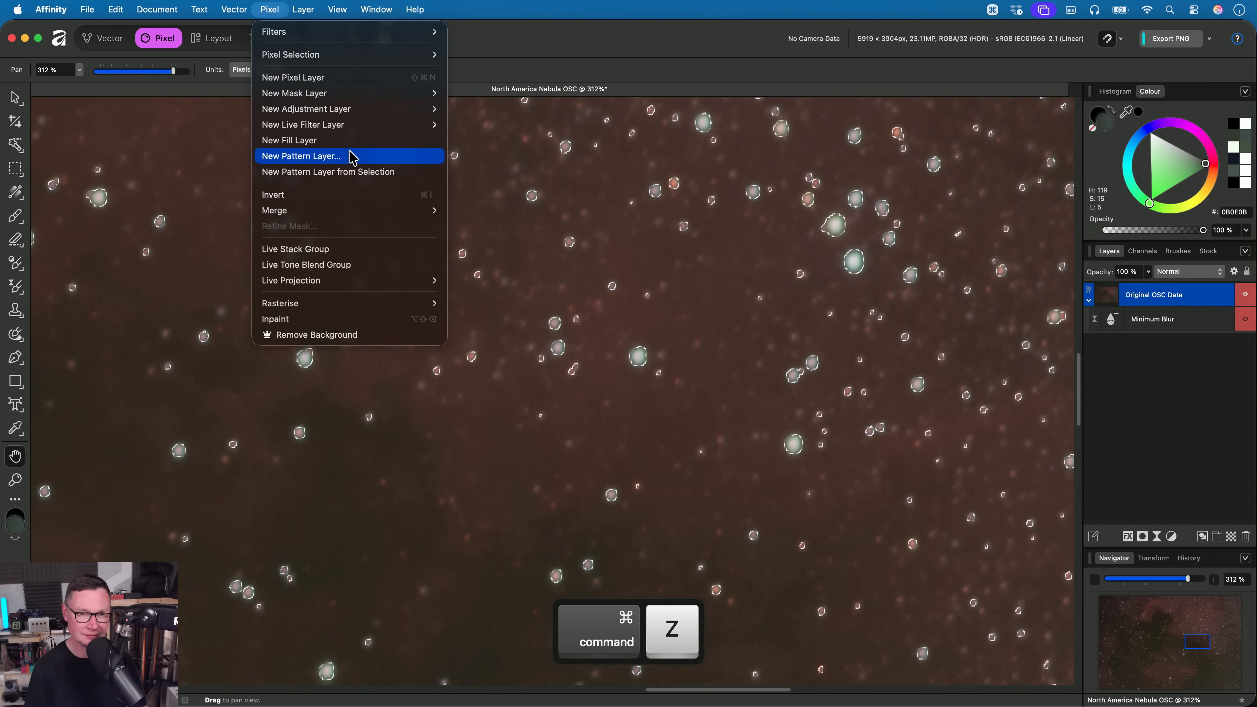
{"action": "mouse_move", "coordinate": [349, 59]}
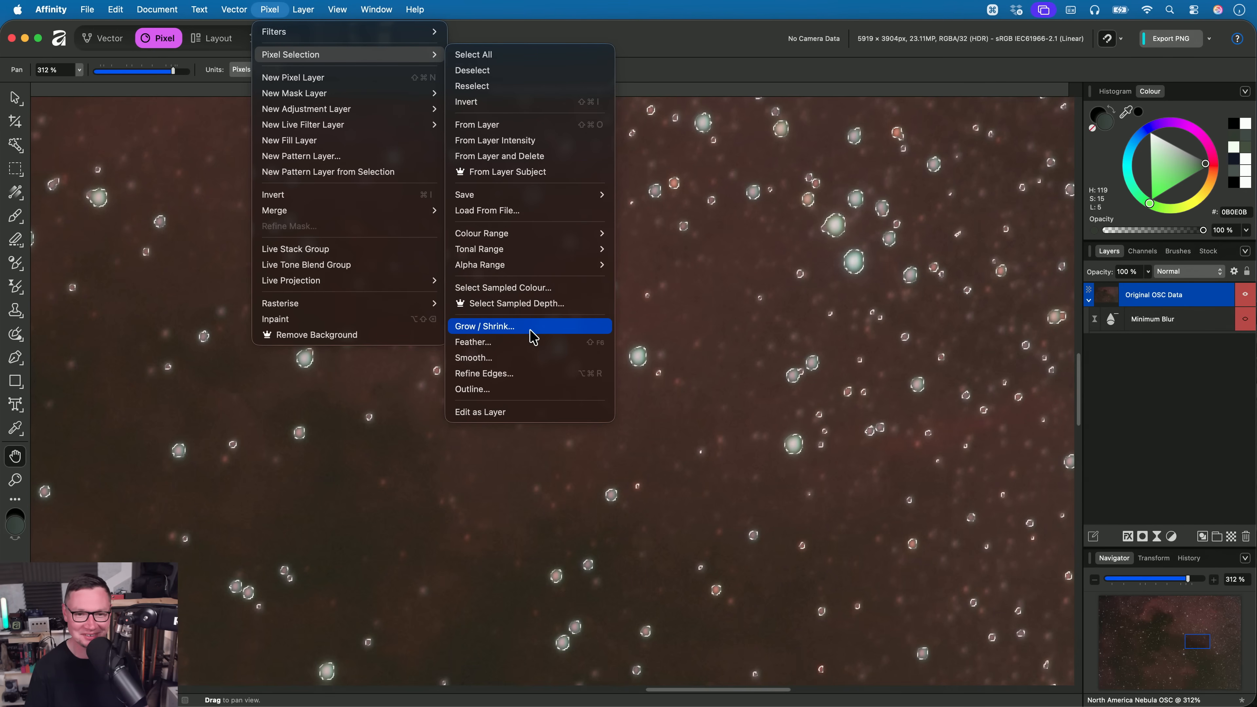
{"action": "left_click", "coordinate": [513, 332]}
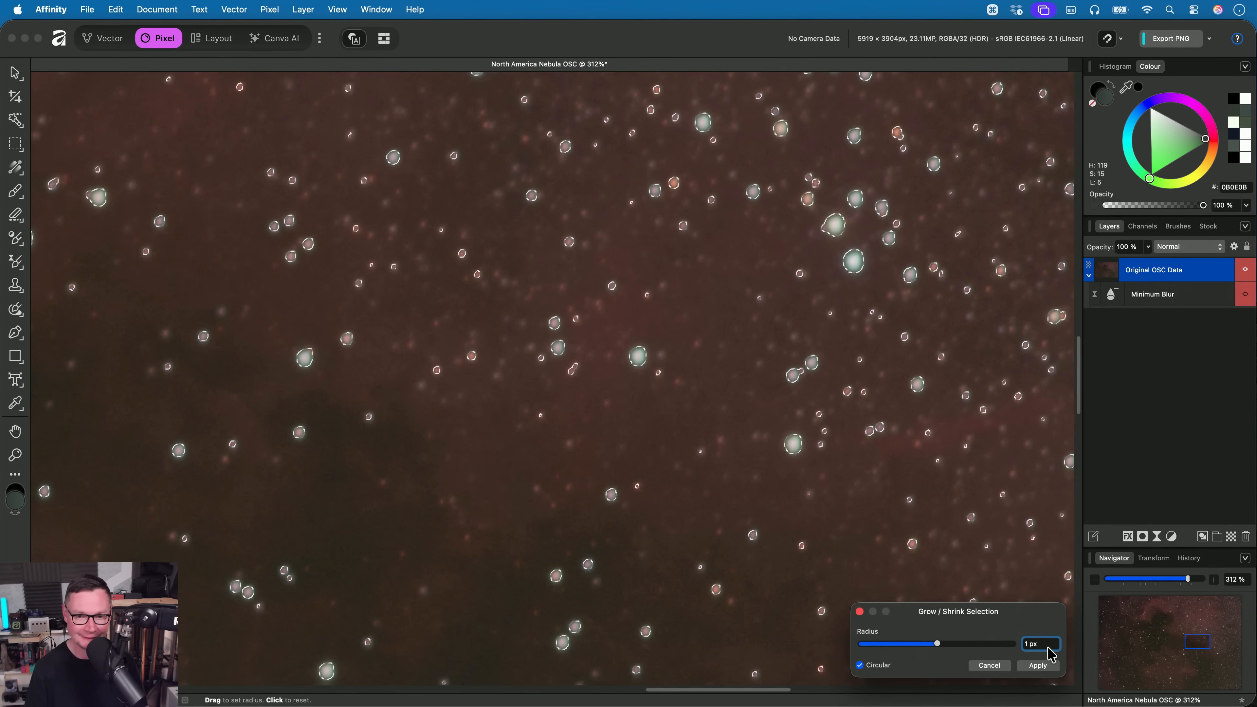
{"action": "type", "text": "5"}
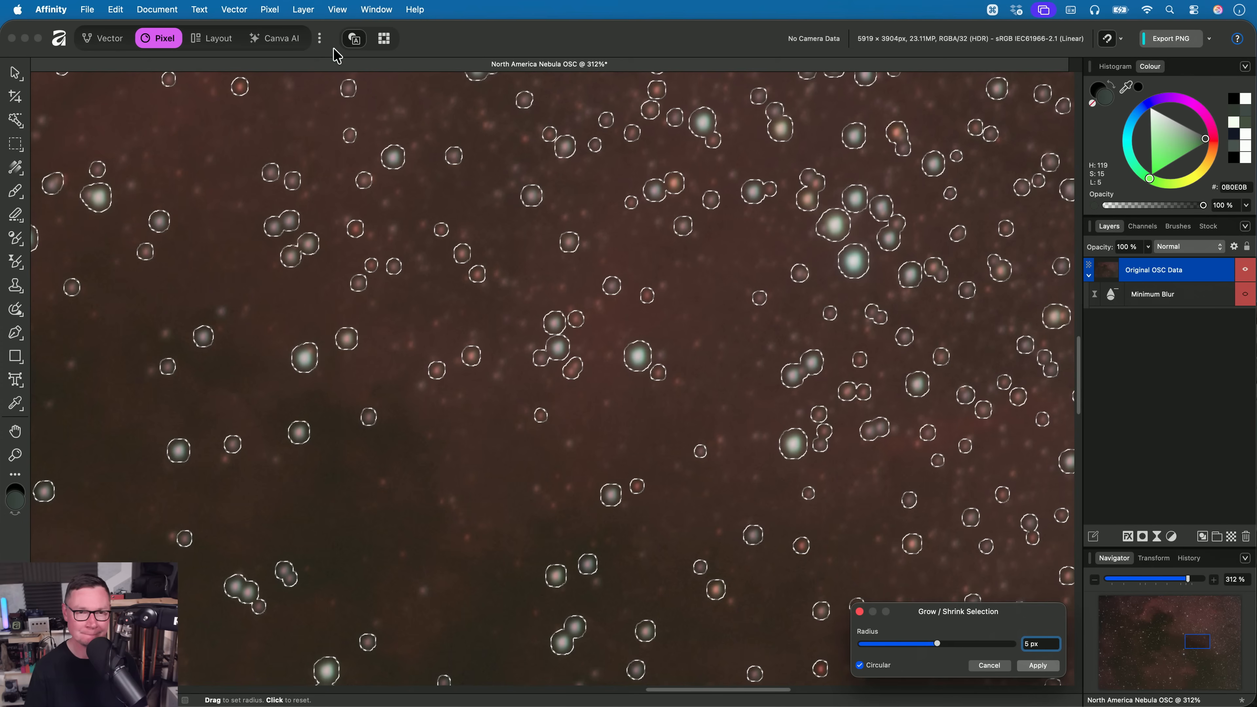
{"action": "key", "text": "Return"}
- Add a live Minimum filter masked to the grown star selection, deselect, and set a circular 1 px radius
{"action": "left_click", "coordinate": [270, 10]}
{"action": "mouse_move", "coordinate": [371, 124]}
{"action": "mouse_move", "coordinate": [477, 125]}
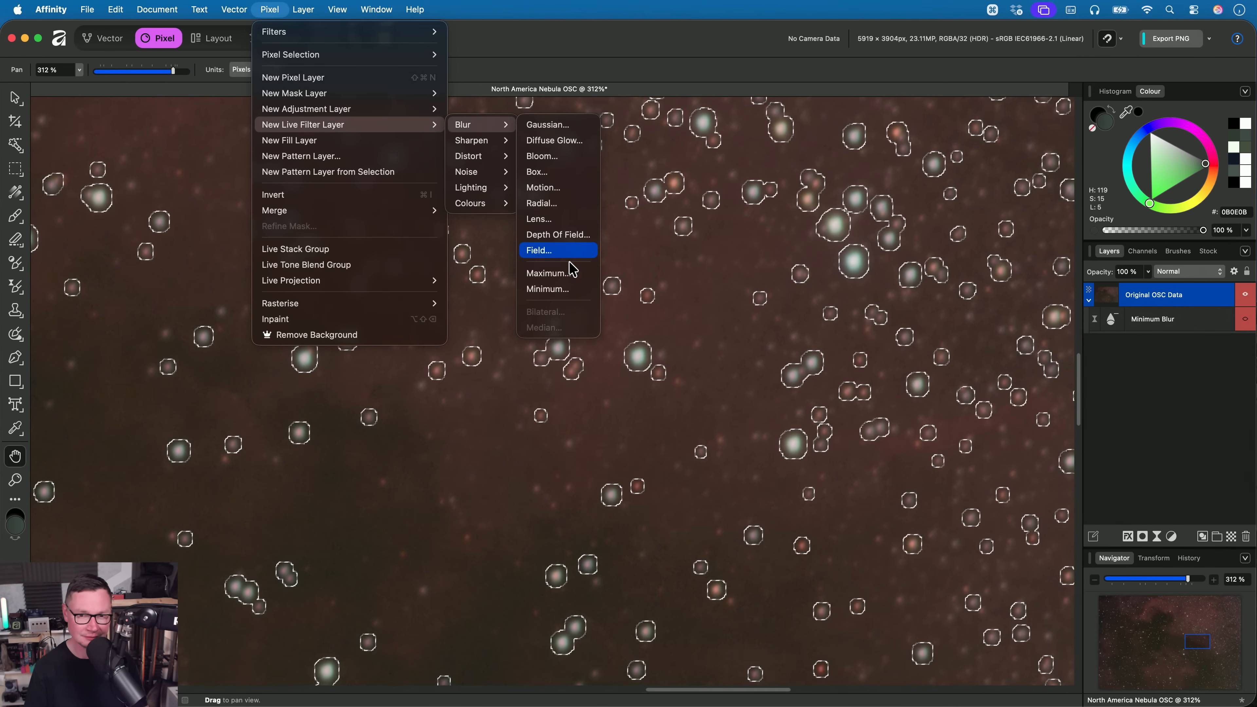
{"action": "left_click", "coordinate": [570, 288]}
{"action": "key", "text": "super+d"}
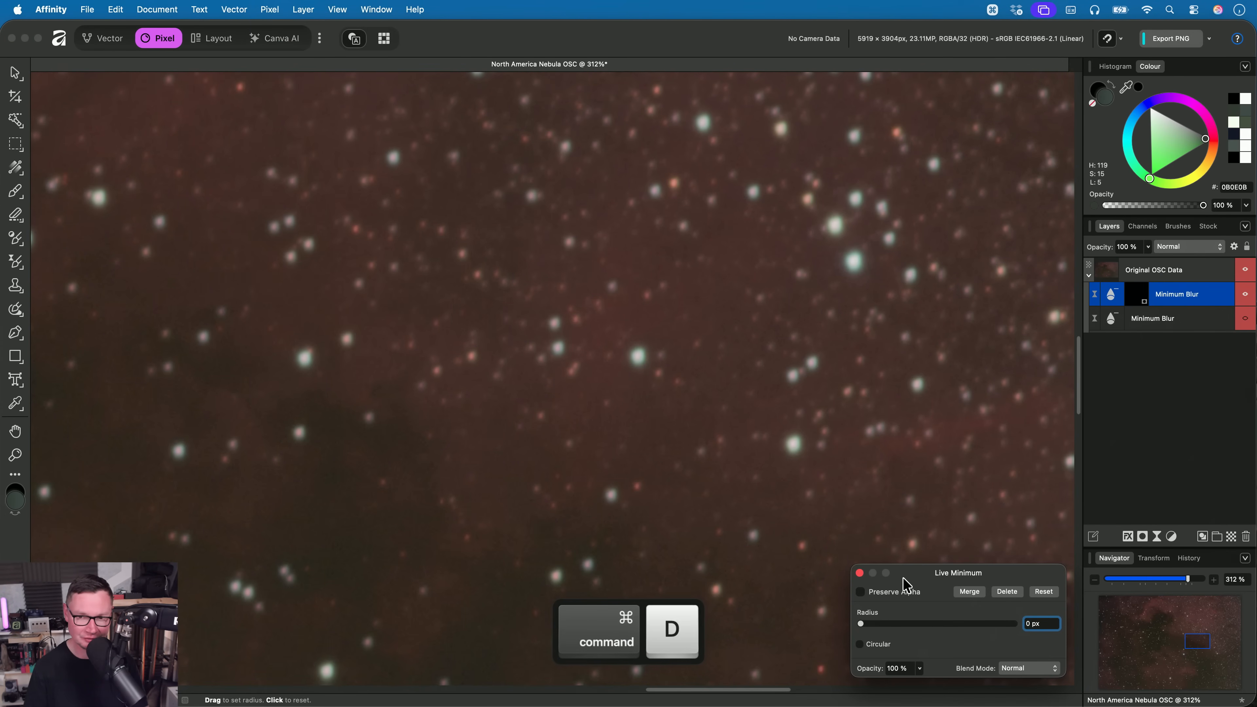
{"action": "mouse_move", "coordinate": [874, 630]}
{"action": "left_mouse_down"}
{"action": "mouse_move", "coordinate": [928, 625]}
{"action": "mouse_move", "coordinate": [867, 625]}
{"action": "mouse_move", "coordinate": [887, 626]}
{"action": "left_mouse_up"}
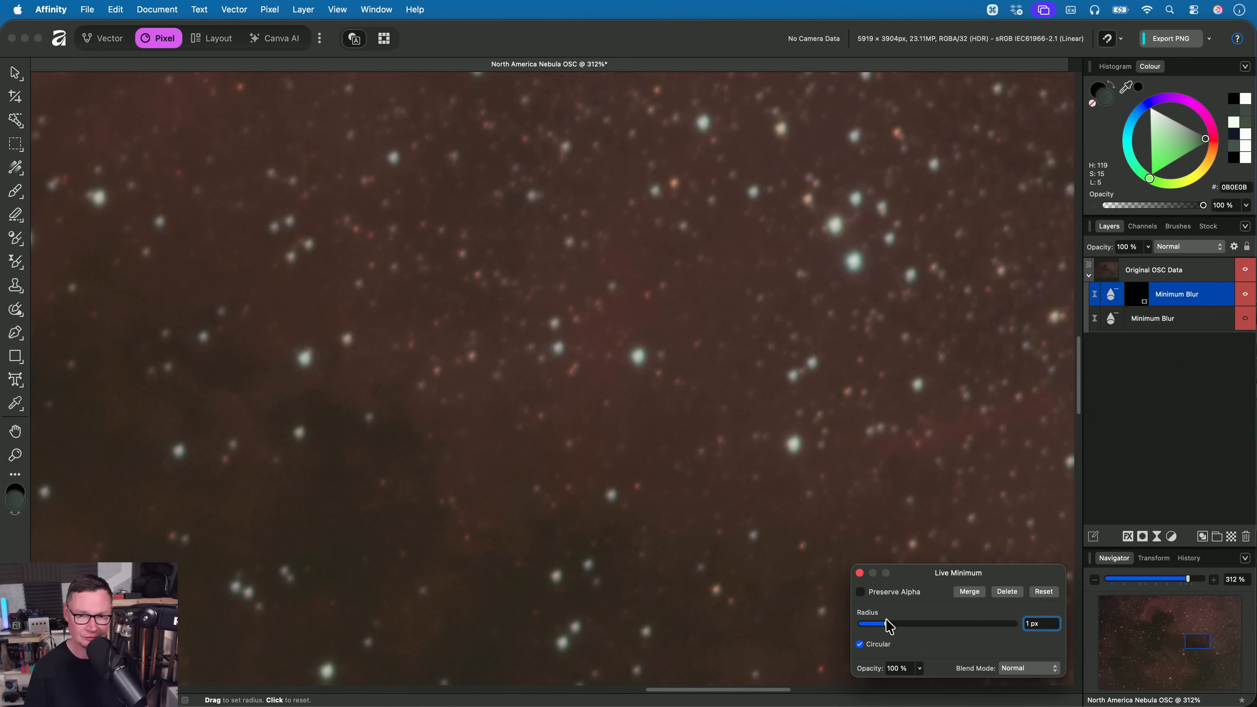
{"action": "key", "text": "Escape"}
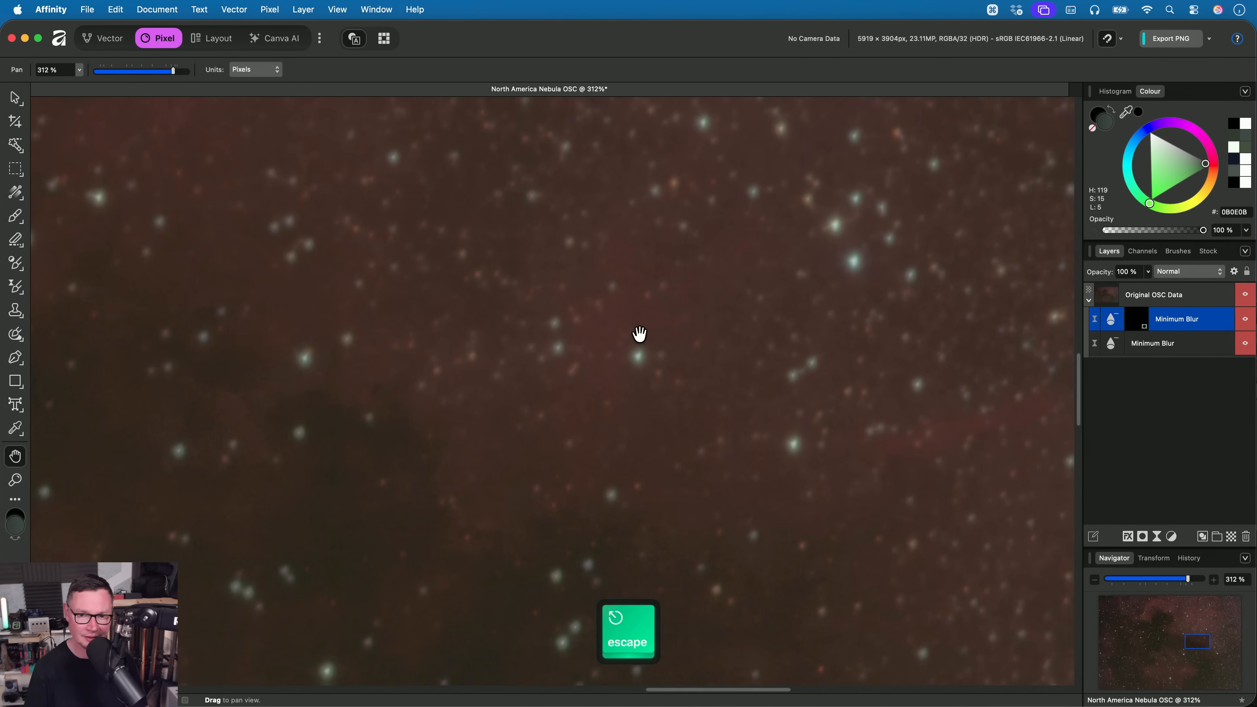
- Compare the stars with both Minimum Blur filters shown and hidden, leaving both shown and viewing the nebula at 100 %
{"action": "scroll", "coordinate": [639, 334], "scroll_direction": "down", "scroll_amount": 15}
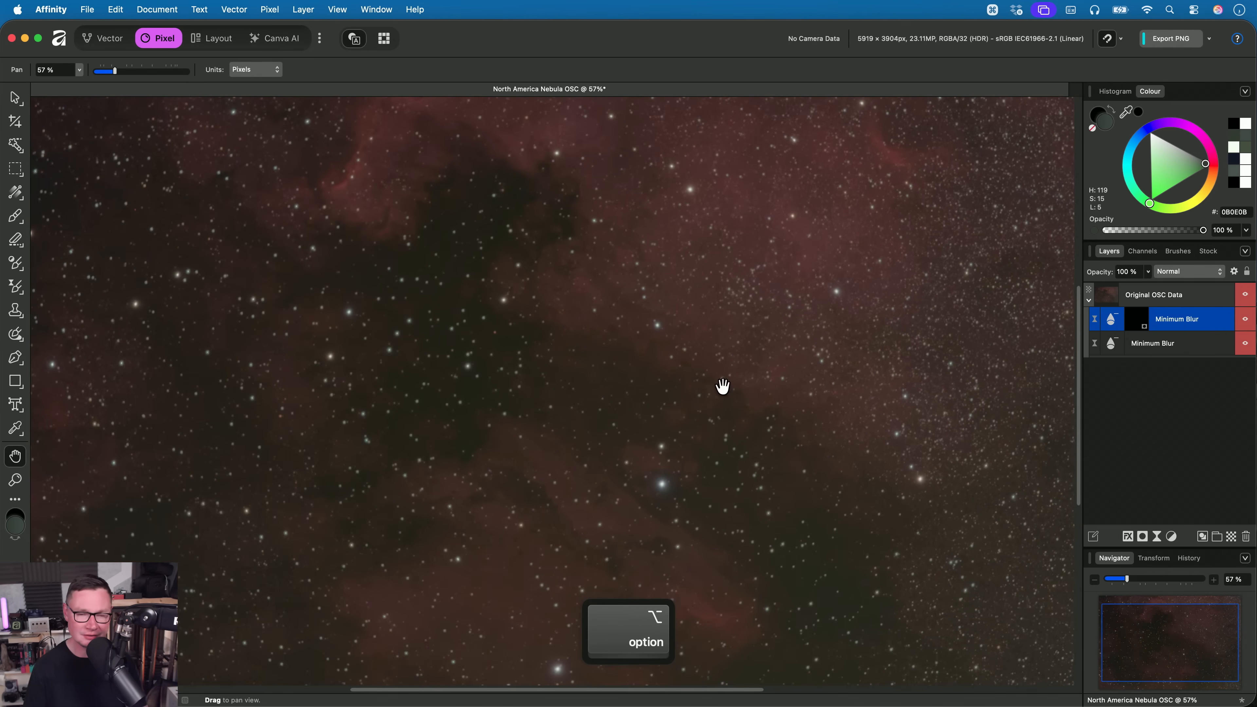
{"action": "scroll", "coordinate": [722, 386], "scroll_direction": "up", "scroll_amount": 8}
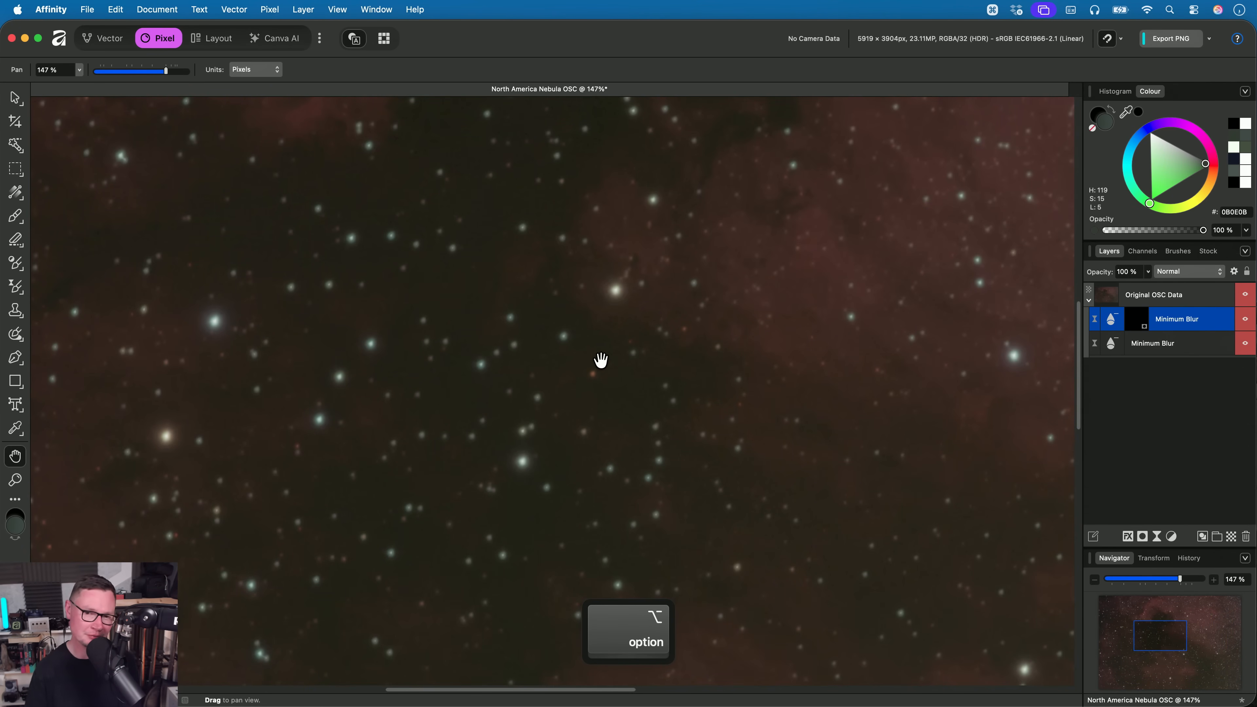
{"action": "scroll", "coordinate": [633, 356], "scroll_direction": "up", "scroll_amount": 3}
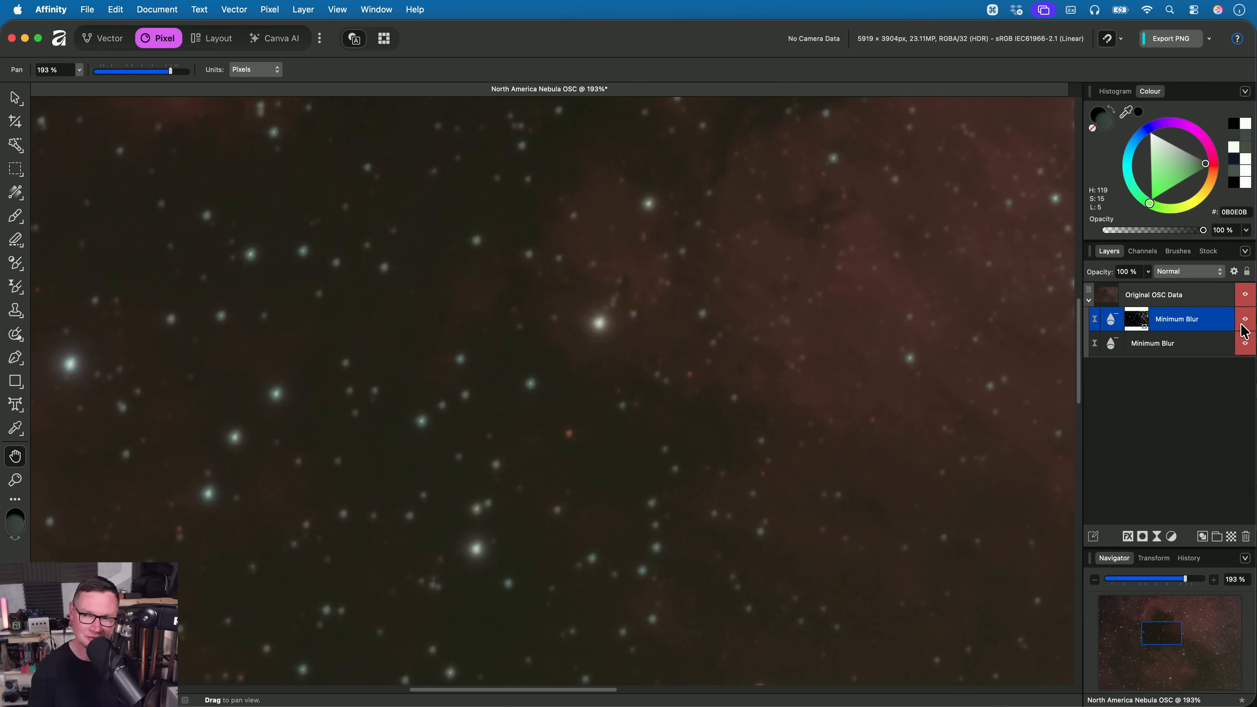
{"action": "scroll", "coordinate": [646, 327], "scroll_direction": "up", "scroll_amount": 3}
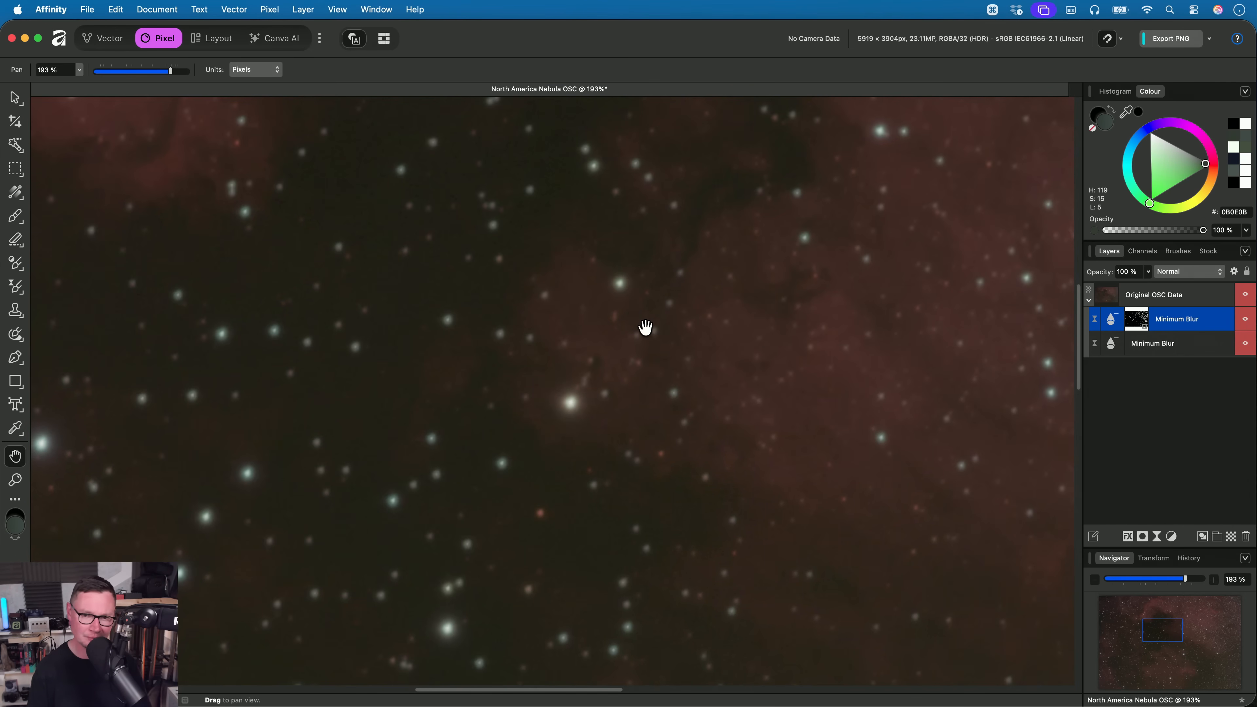
{"action": "scroll", "coordinate": [629, 353], "scroll_direction": "up", "scroll_amount": 4}
{"action": "left_click", "coordinate": [1245, 341], "text": "alt"}
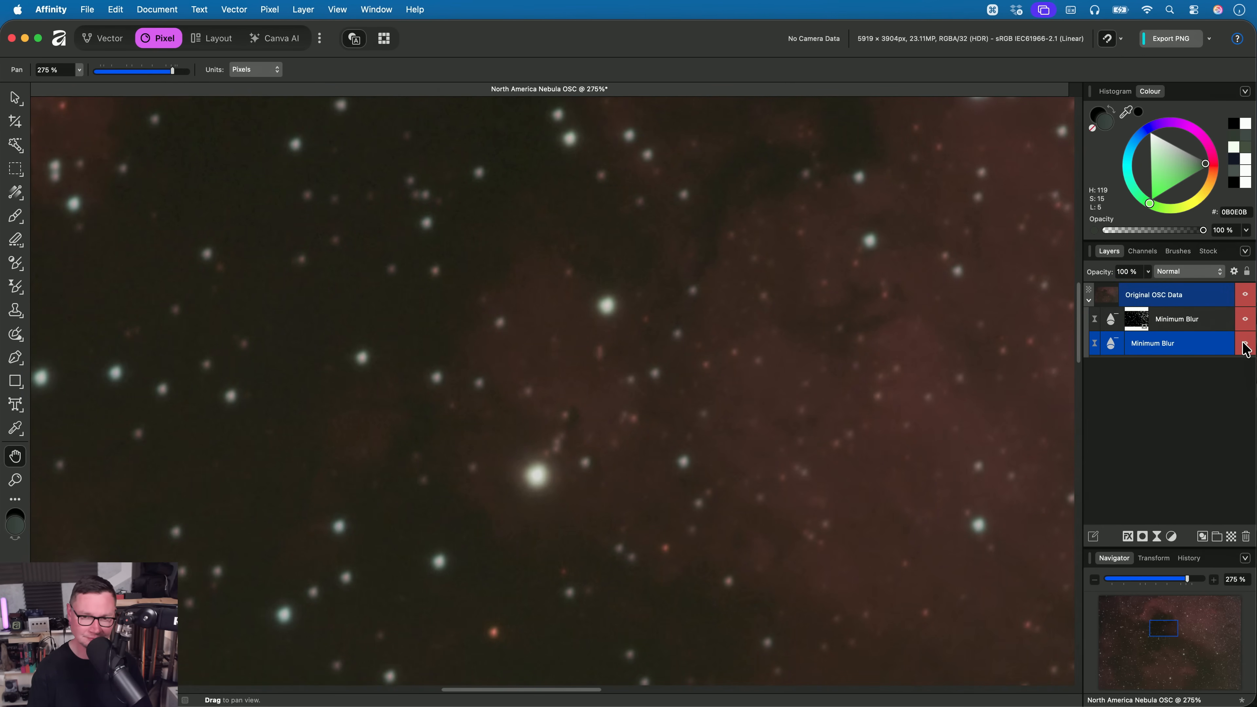
{"action": "left_click", "coordinate": [1237, 320], "text": "super"}
{"action": "left_click", "coordinate": [1245, 319], "text": "super"}
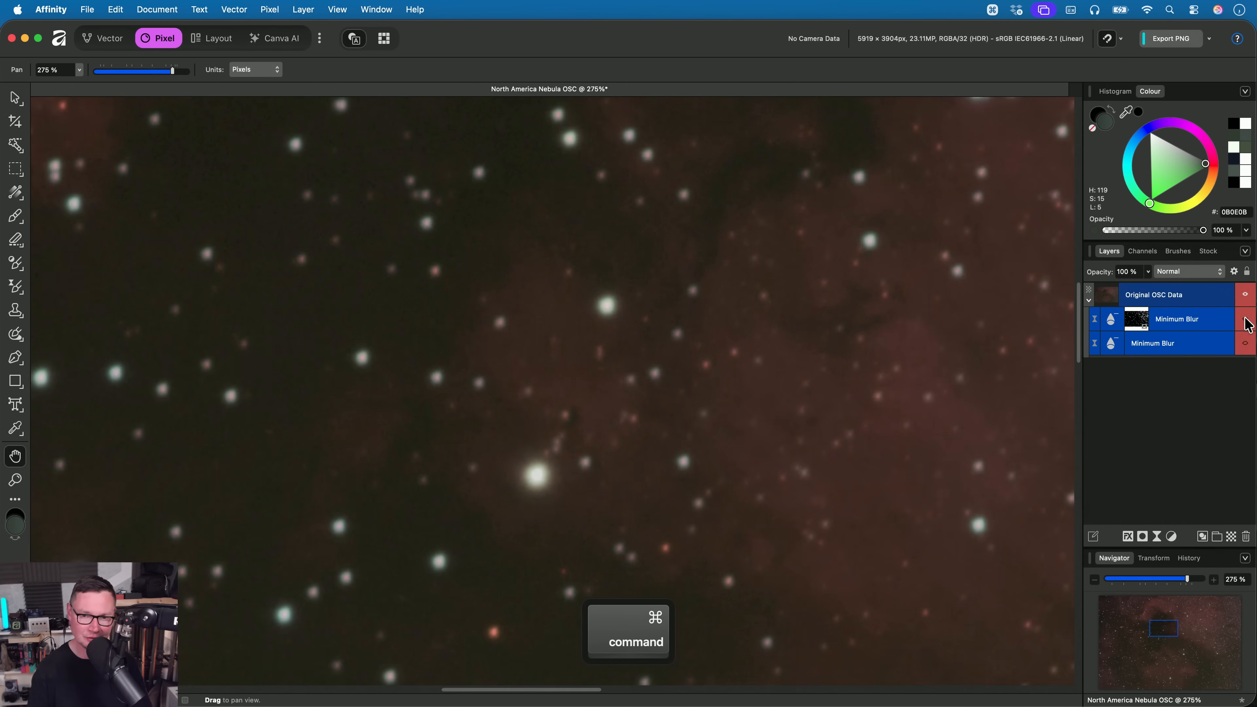
{"action": "left_click", "coordinate": [1245, 318], "text": "super"}
{"action": "left_click", "coordinate": [1245, 319], "text": "super"}
{"action": "left_click", "coordinate": [1245, 319], "text": "super"}
{"action": "key", "text": "super+1"}
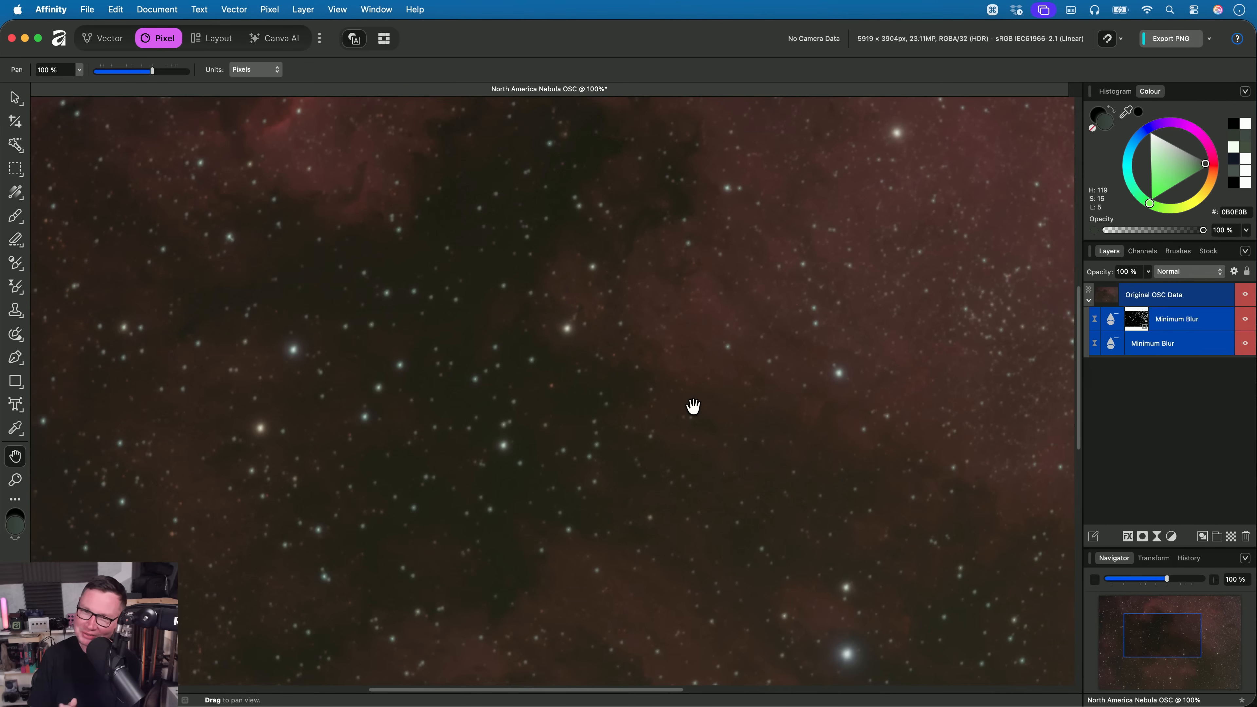
{"action": "key", "text": "super+1"}
- Move both Minimum Blur filters out of the Original OSC Data layer and place them above it
{"action": "left_click", "coordinate": [1082, 295]}
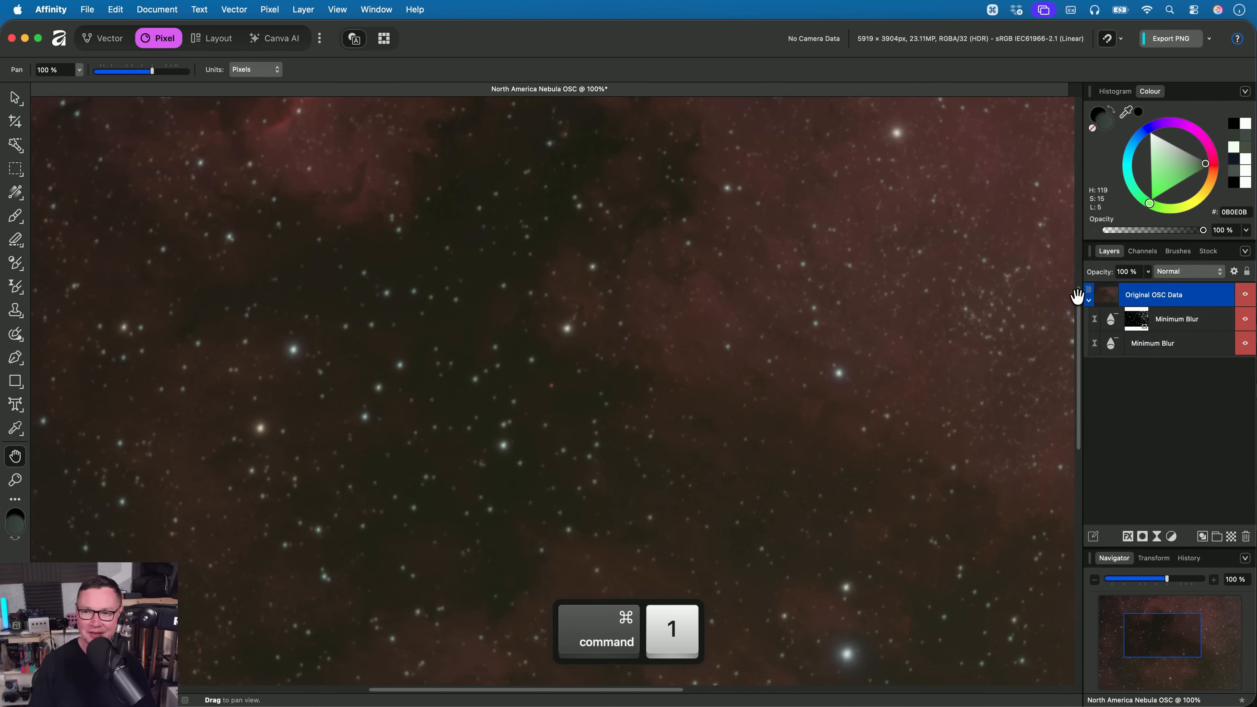
{"action": "scroll", "coordinate": [507, 407], "scroll_direction": "down", "scroll_amount": 5}
{"action": "left_click_drag", "start_coordinate": [546, 374], "coordinate": [578, 421]}
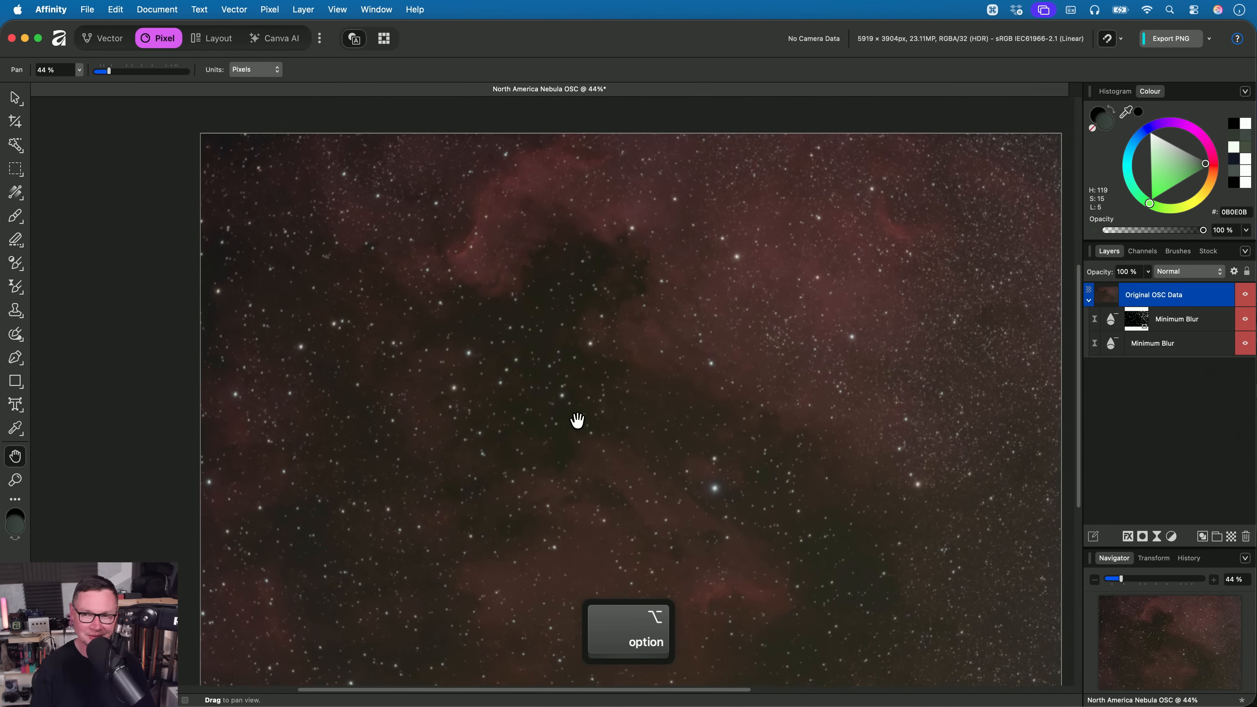
{"action": "left_click", "coordinate": [1183, 322]}
{"action": "left_click", "coordinate": [1174, 341], "text": "shift"}
{"action": "left_click_drag", "start_coordinate": [1170, 315], "coordinate": [1153, 293]}
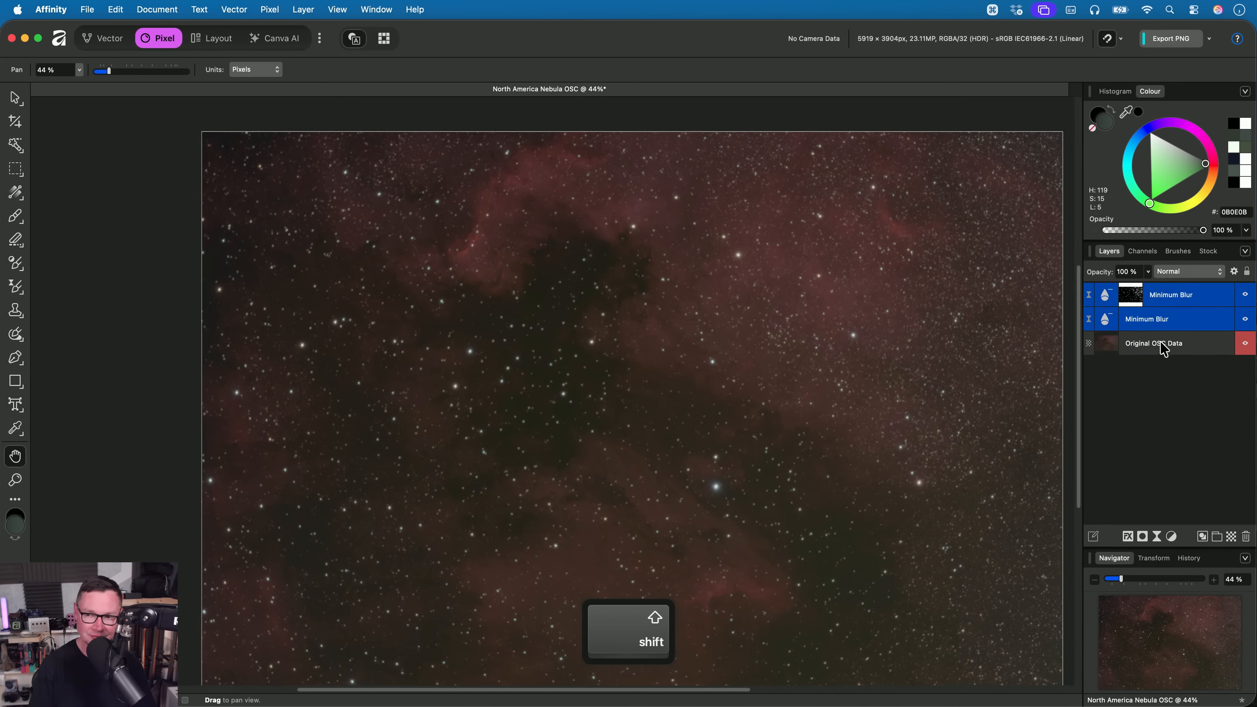
- Add a Curves adjustment above the masked Minimum Blur, brightening with points at about 0.133, 0.204 and 0.479, 0.749
{"action": "left_click", "coordinate": [1160, 295]}
{"action": "key", "text": "super+m"}
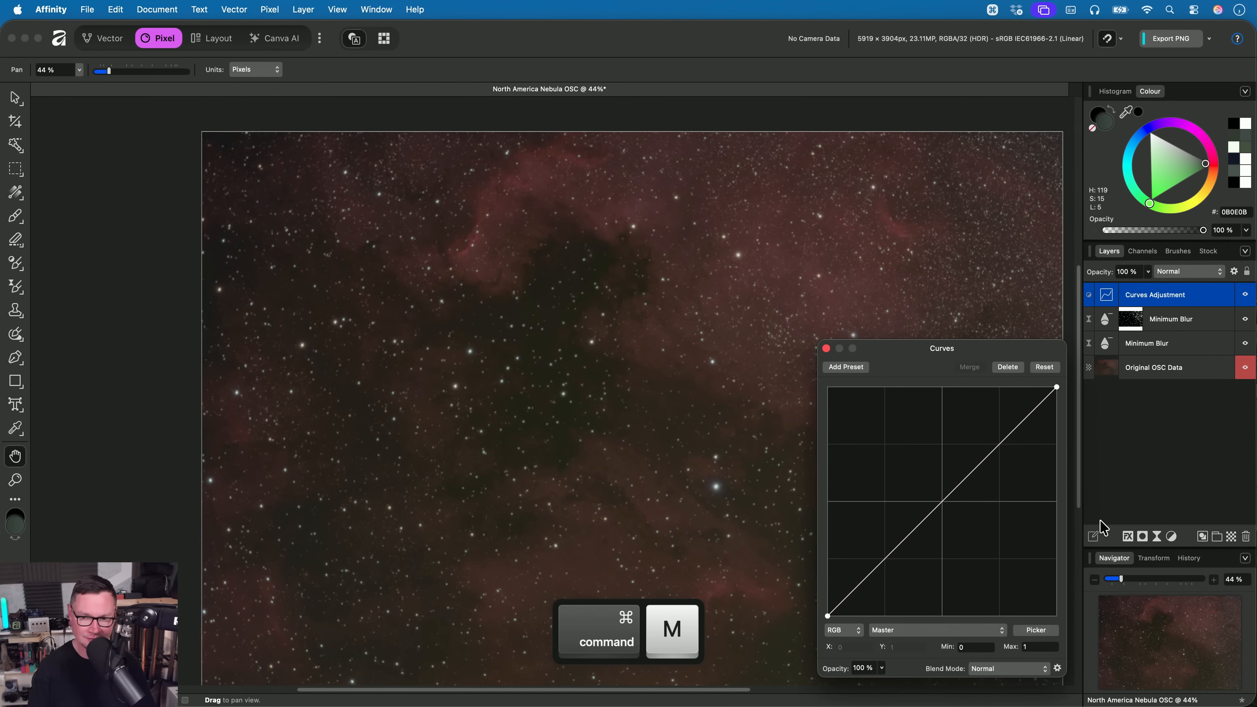
{"action": "left_click_drag", "start_coordinate": [869, 582], "coordinate": [858, 570]}
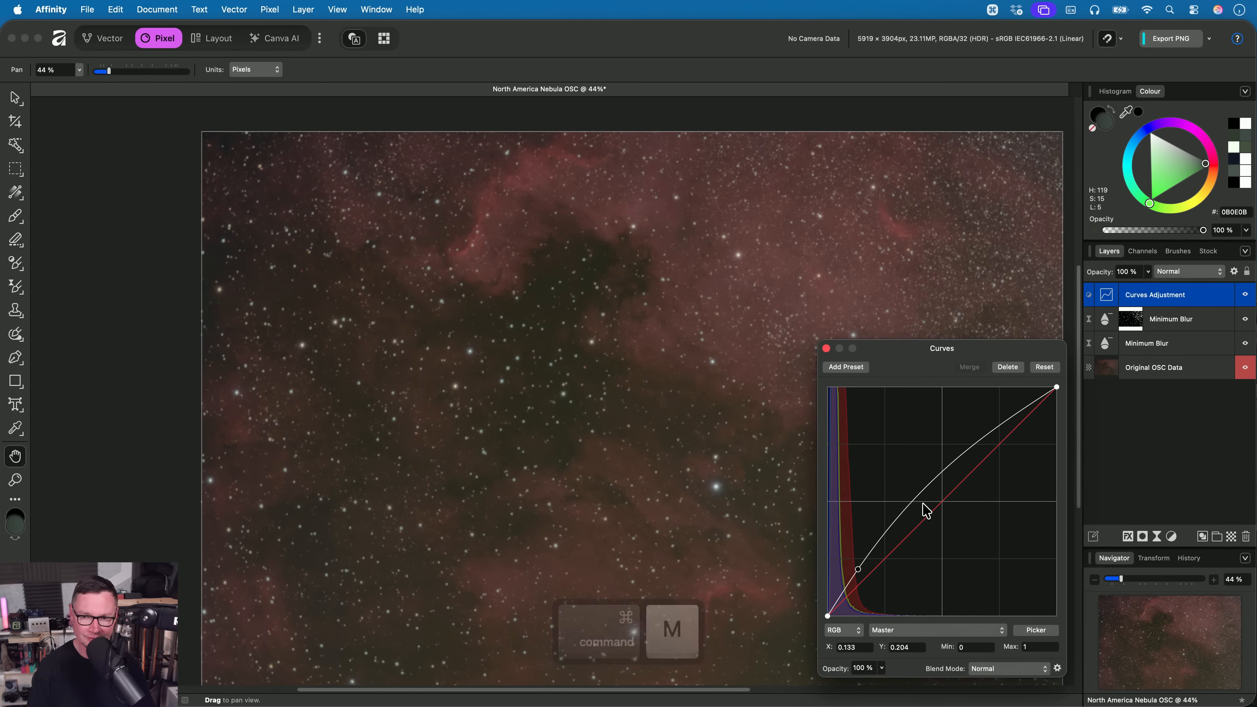
{"action": "left_click_drag", "start_coordinate": [938, 479], "coordinate": [937, 445]}
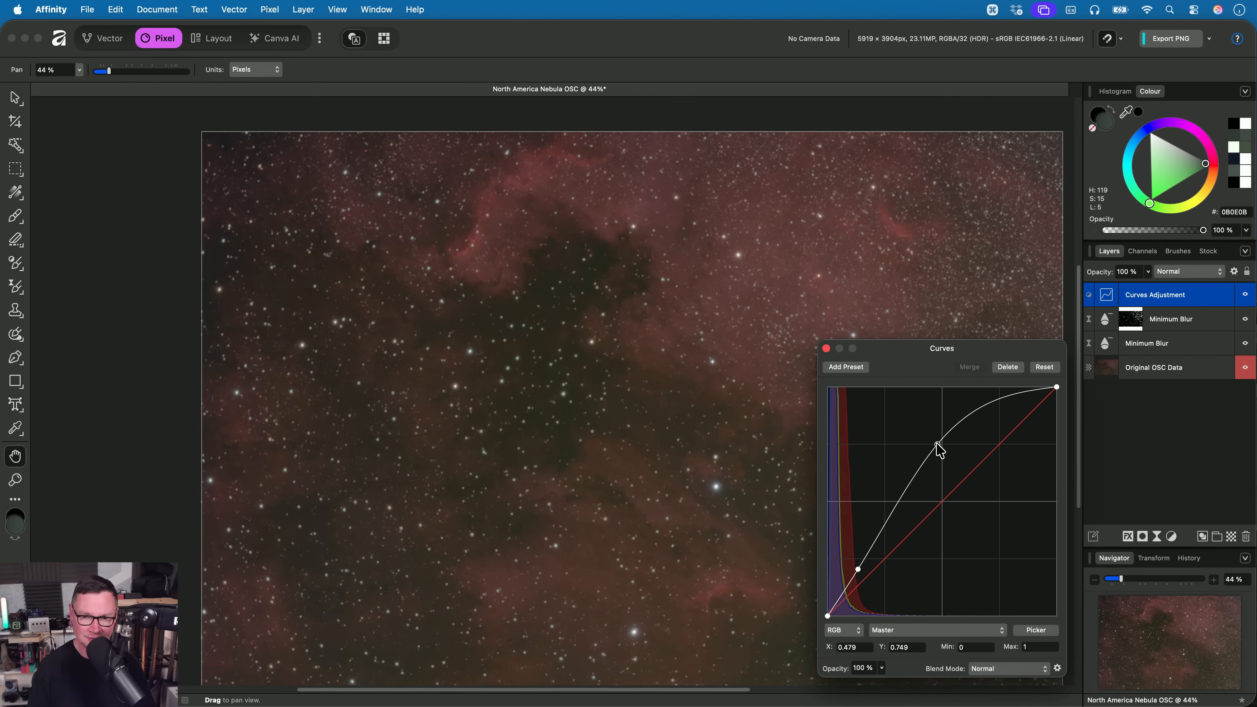
{"action": "left_click", "coordinate": [827, 351]}
- Move the Curves Adjustment below both Minimum Blur filters, directly above Original OSC Data, and compare the stars with it hidden and shown
{"action": "scroll", "coordinate": [651, 466], "scroll_direction": "up", "scroll_amount": 15}
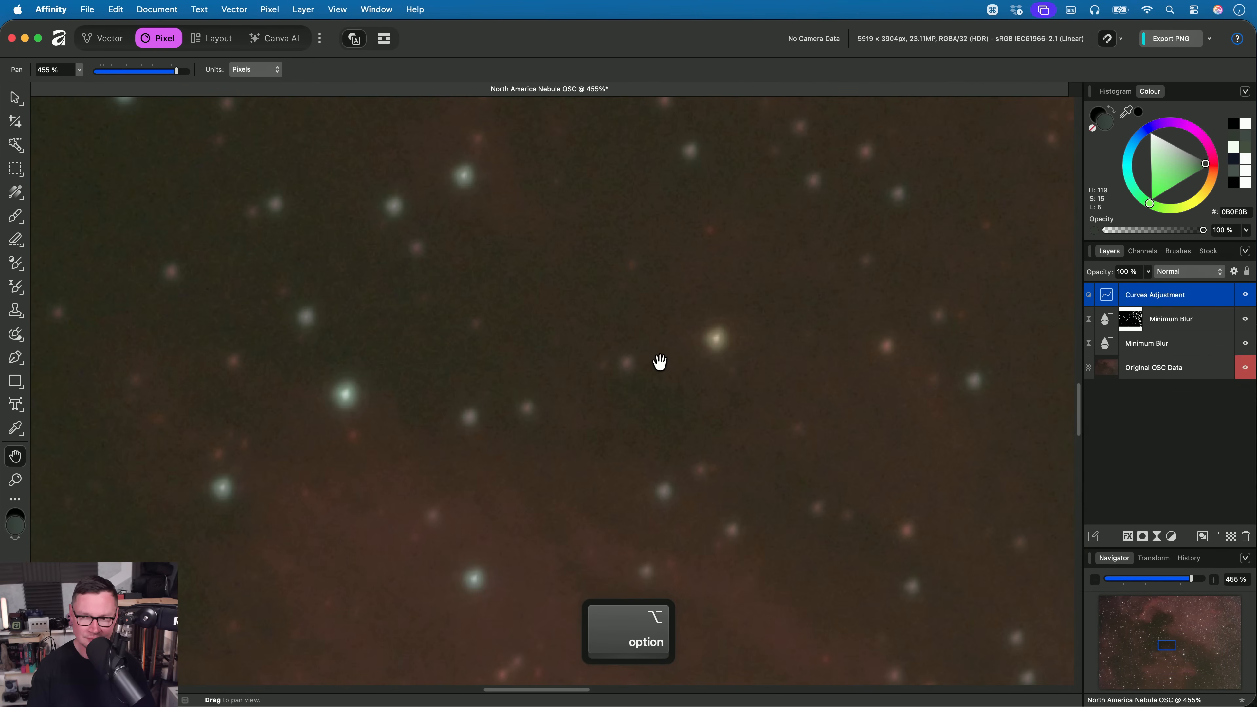
{"action": "left_click_drag", "start_coordinate": [1183, 295], "coordinate": [1165, 357]}
{"action": "left_click_drag", "start_coordinate": [637, 383], "coordinate": [563, 369]}
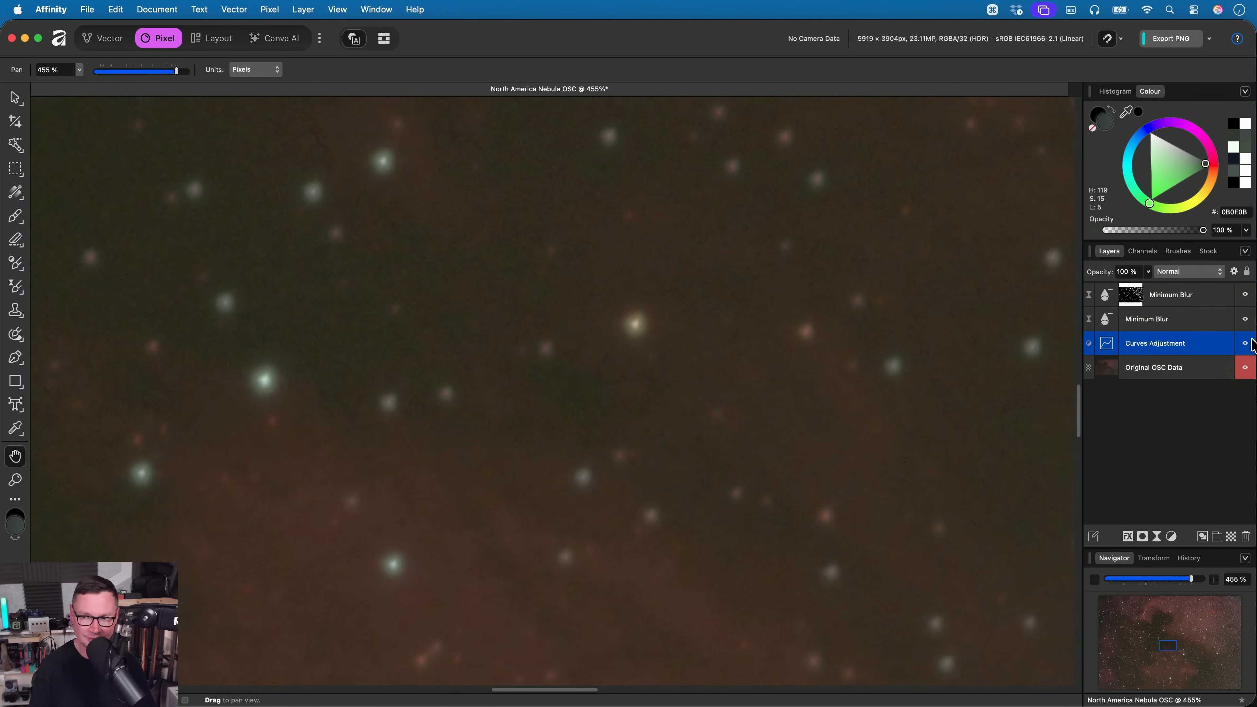
{"action": "left_click", "coordinate": [1245, 344]}
{"action": "left_click", "coordinate": [1246, 344]}
{"action": "key", "text": "super+1"}
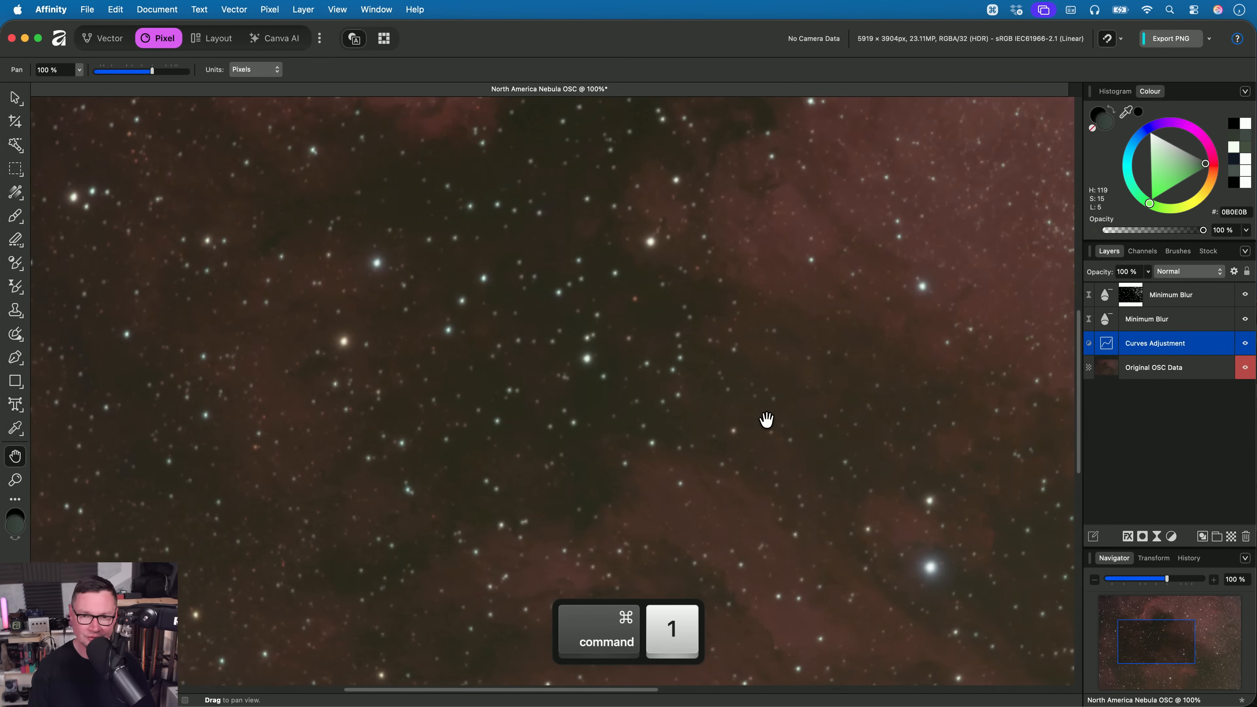
{"action": "scroll", "coordinate": [640, 486], "scroll_direction": "down", "scroll_amount": 4}
{"action": "scroll", "coordinate": [678, 418], "scroll_direction": "up", "scroll_amount": 5}
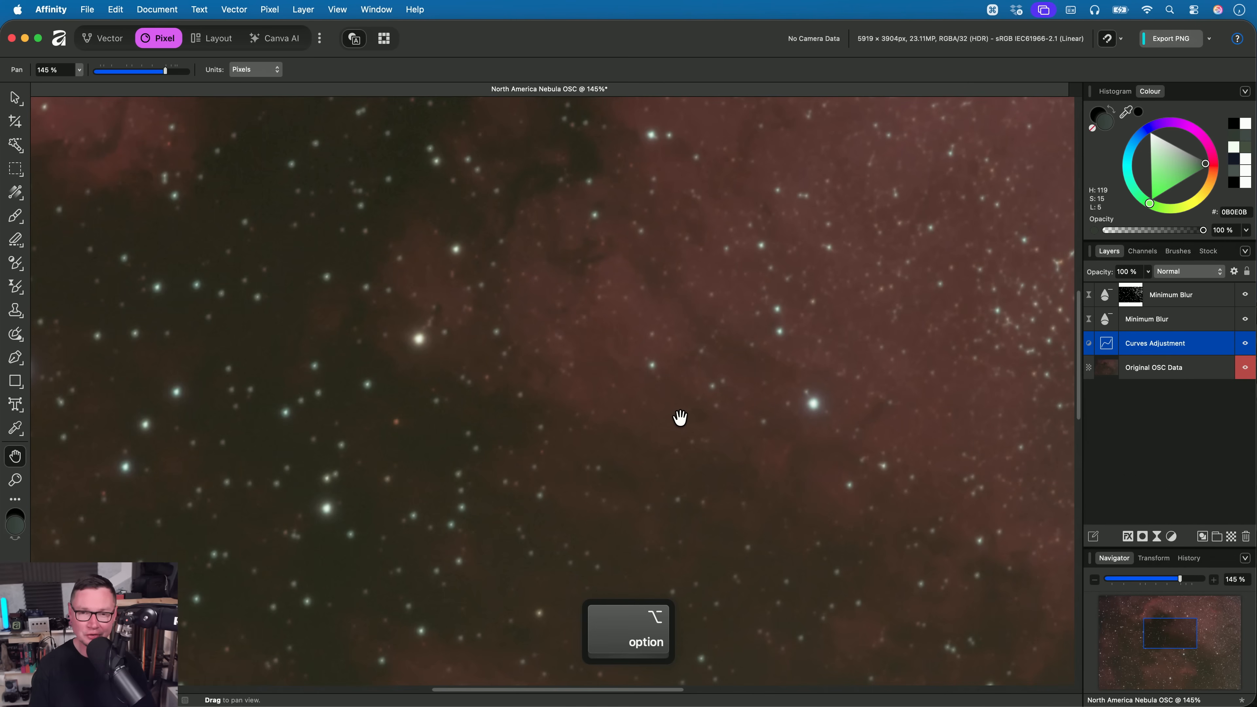